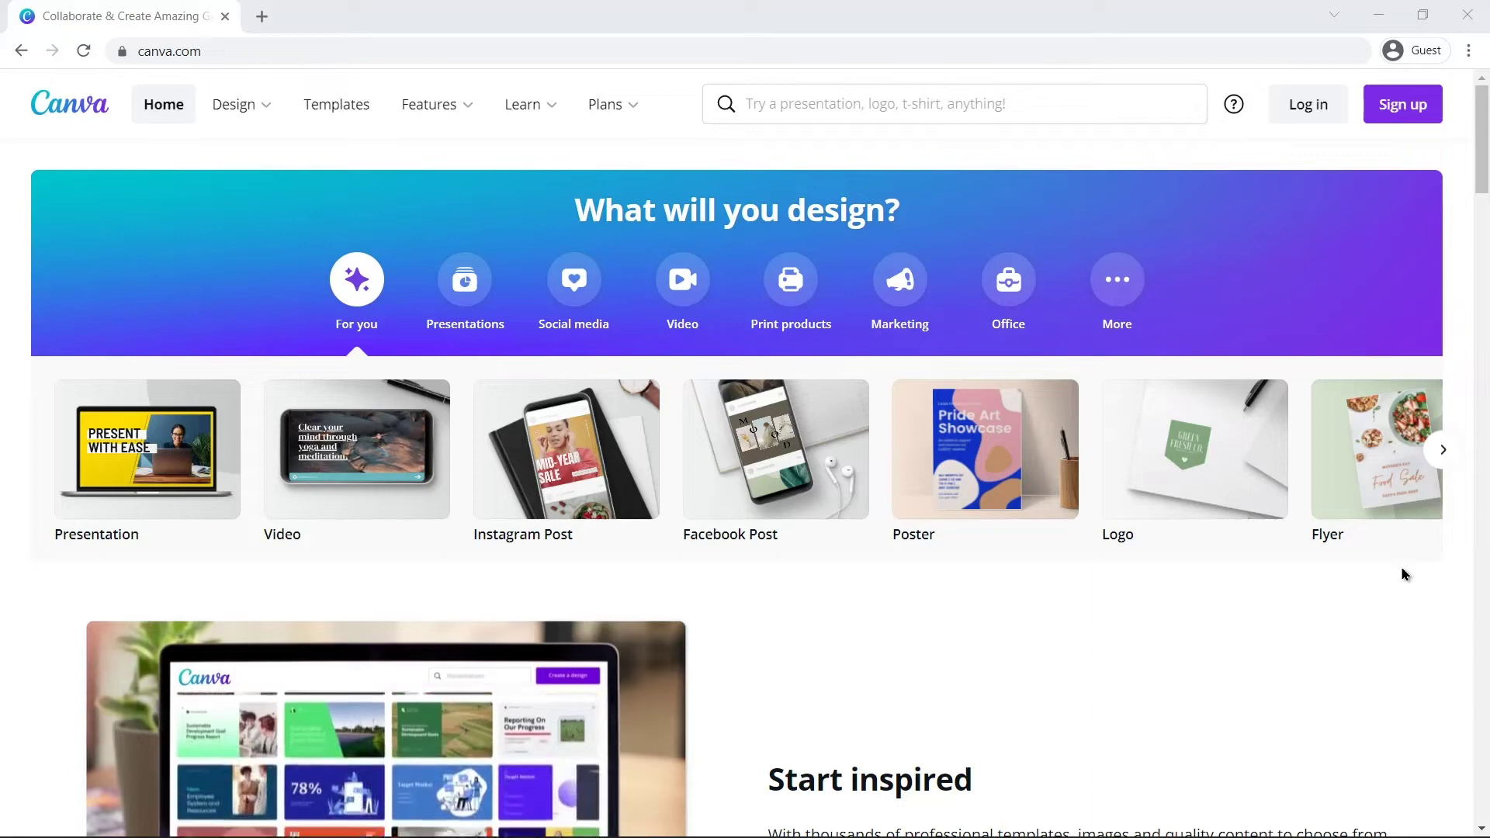
middle_click(1401, 566)
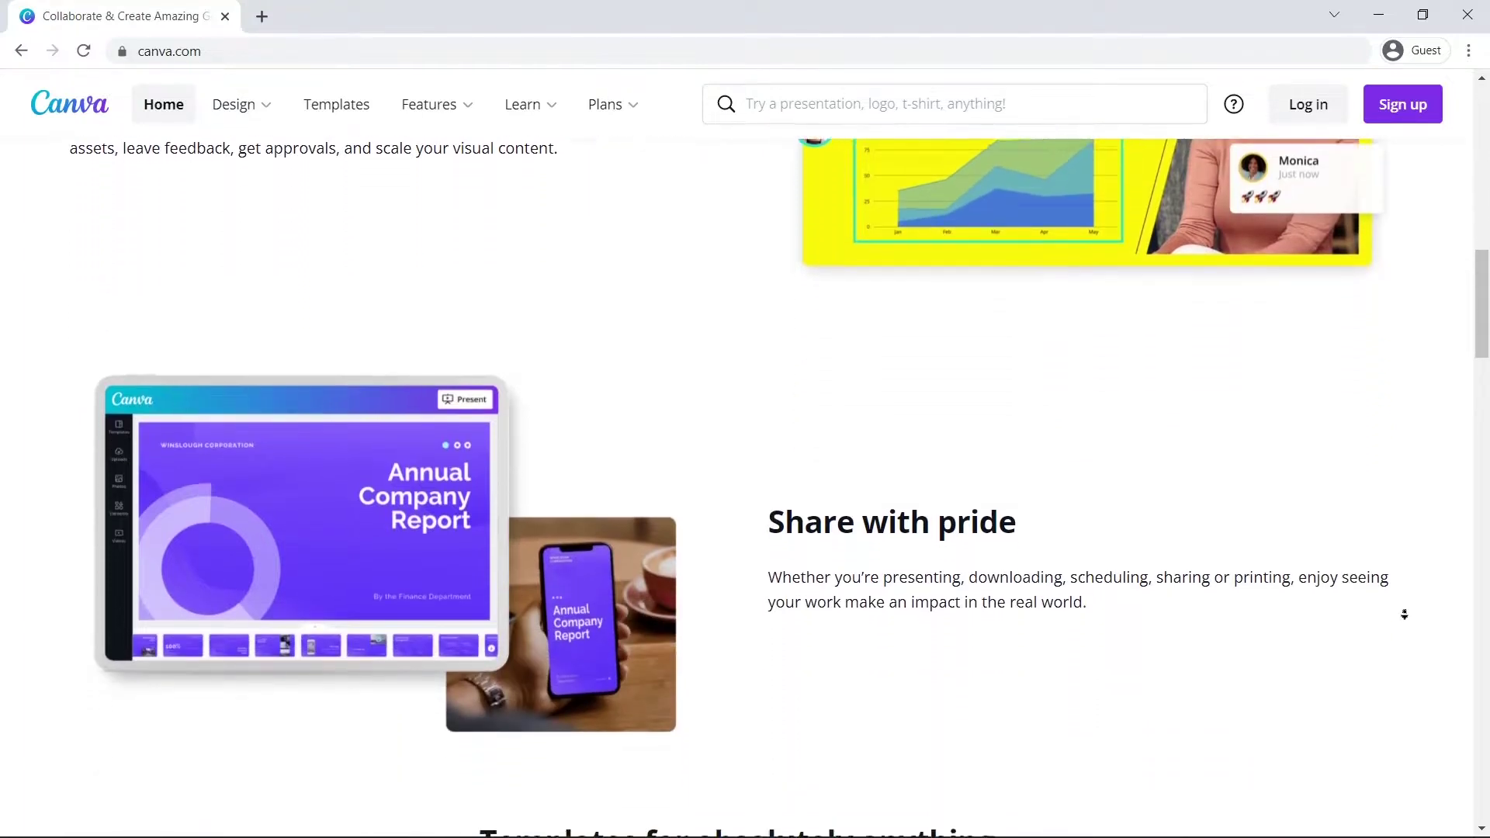
left_click(1404, 614)
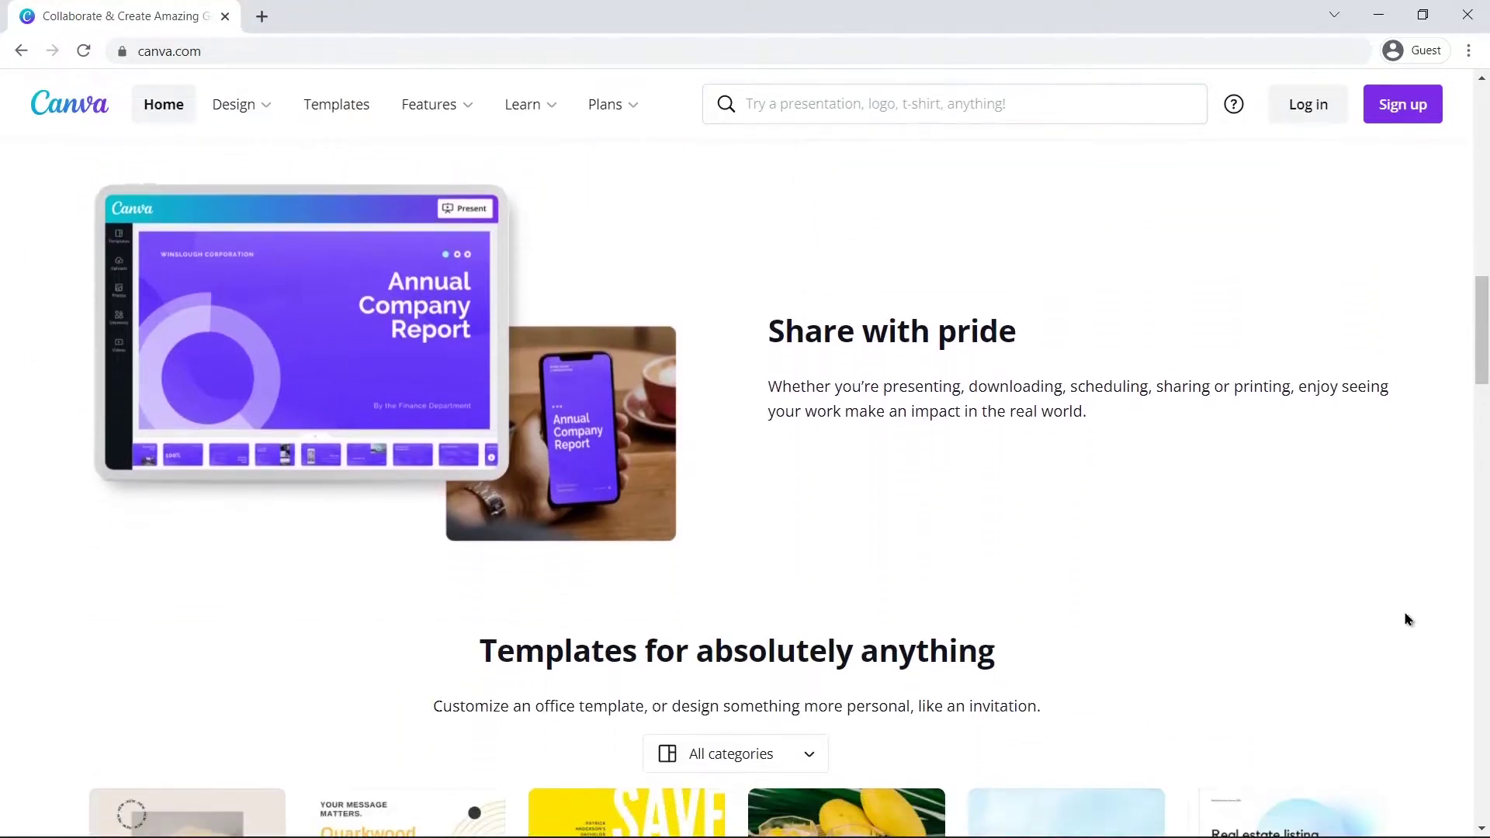
key("Home")
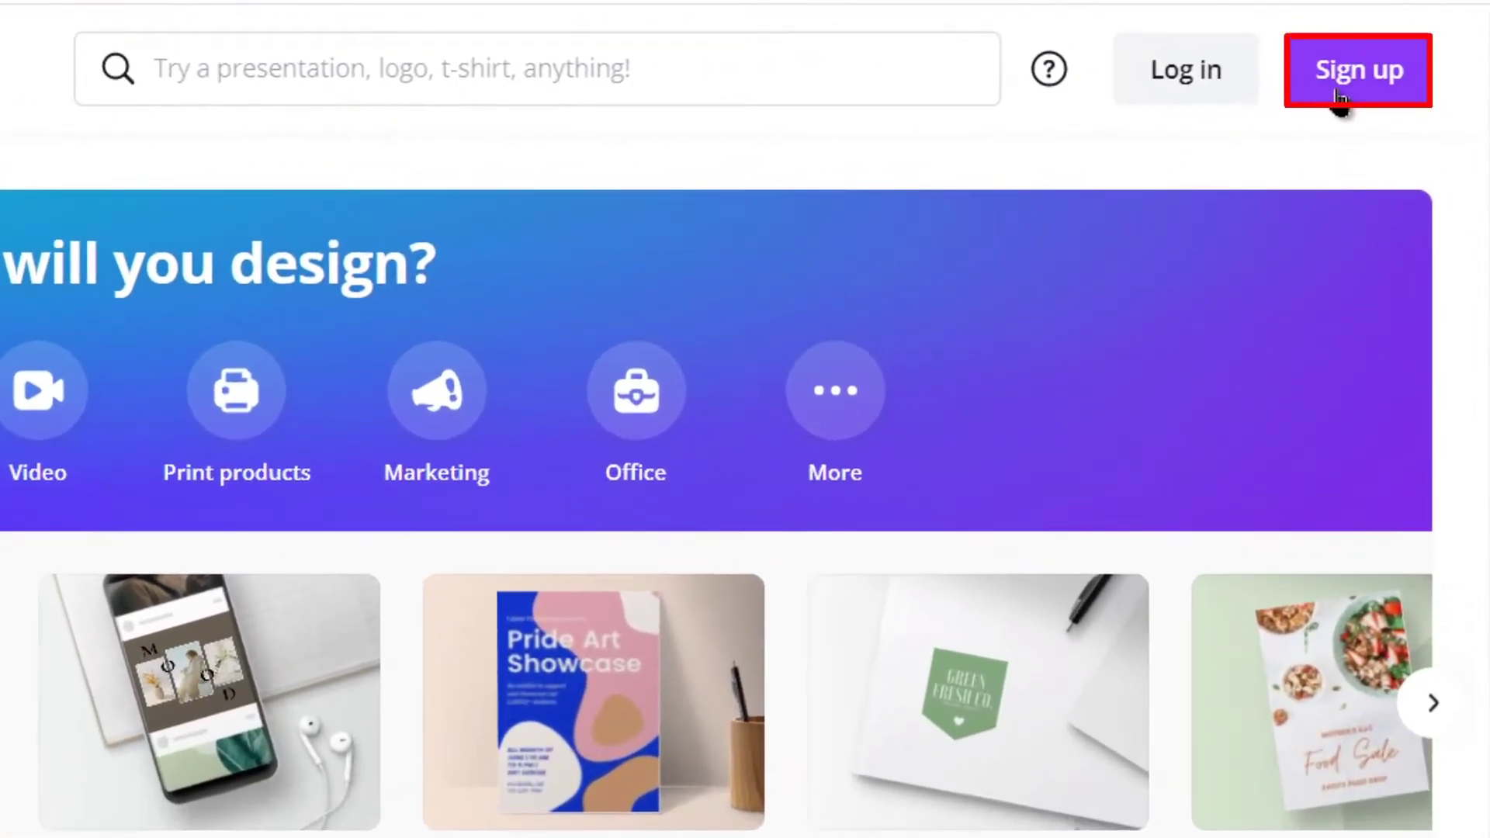
Sign up for a small business account, skipping the team details, and start the 30-day free Canva Pro trial.
left_click(1338, 94)
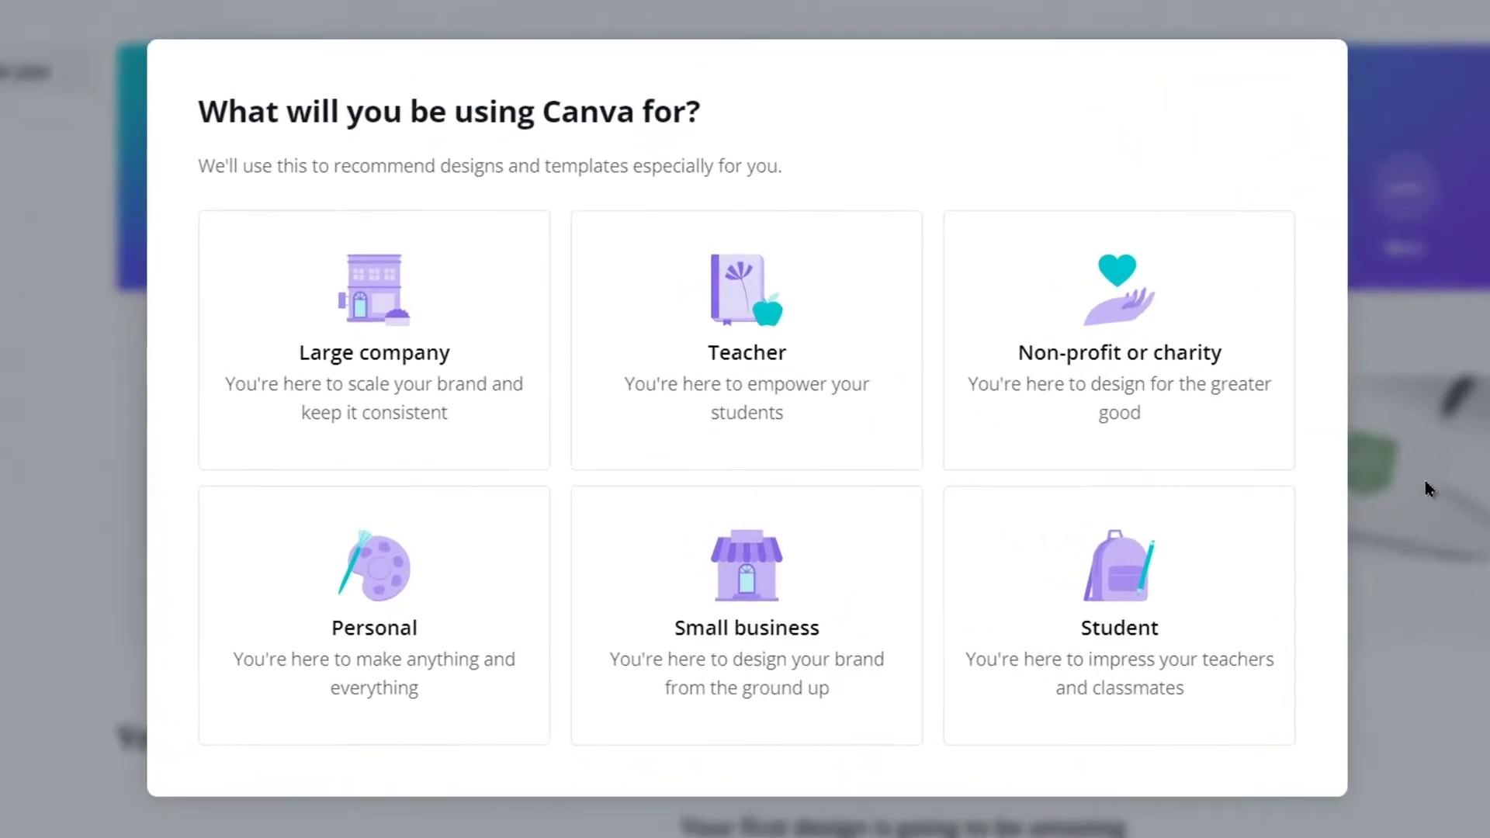
left_click(815, 642)
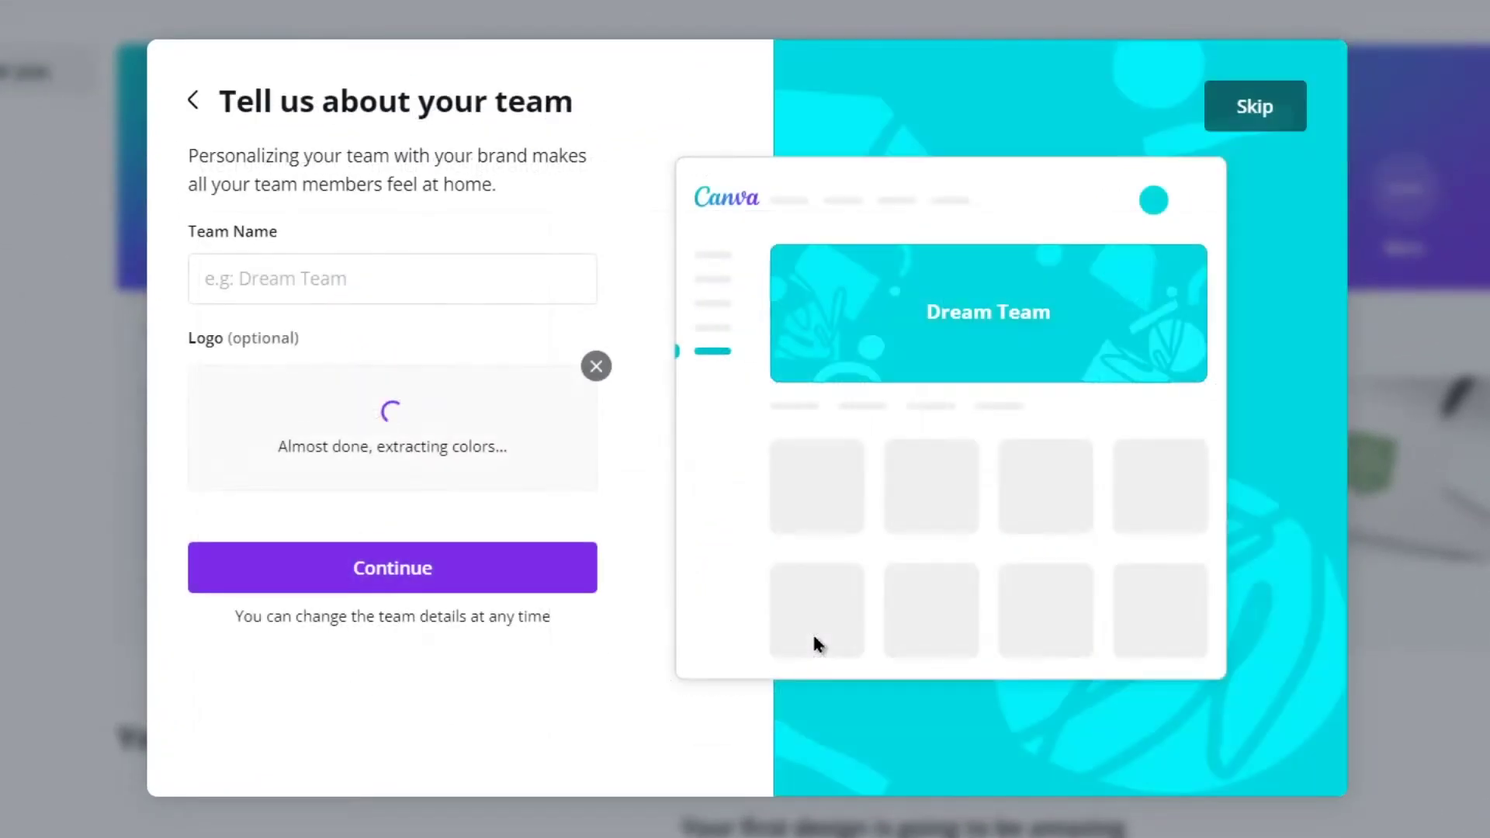
left_click(1265, 117)
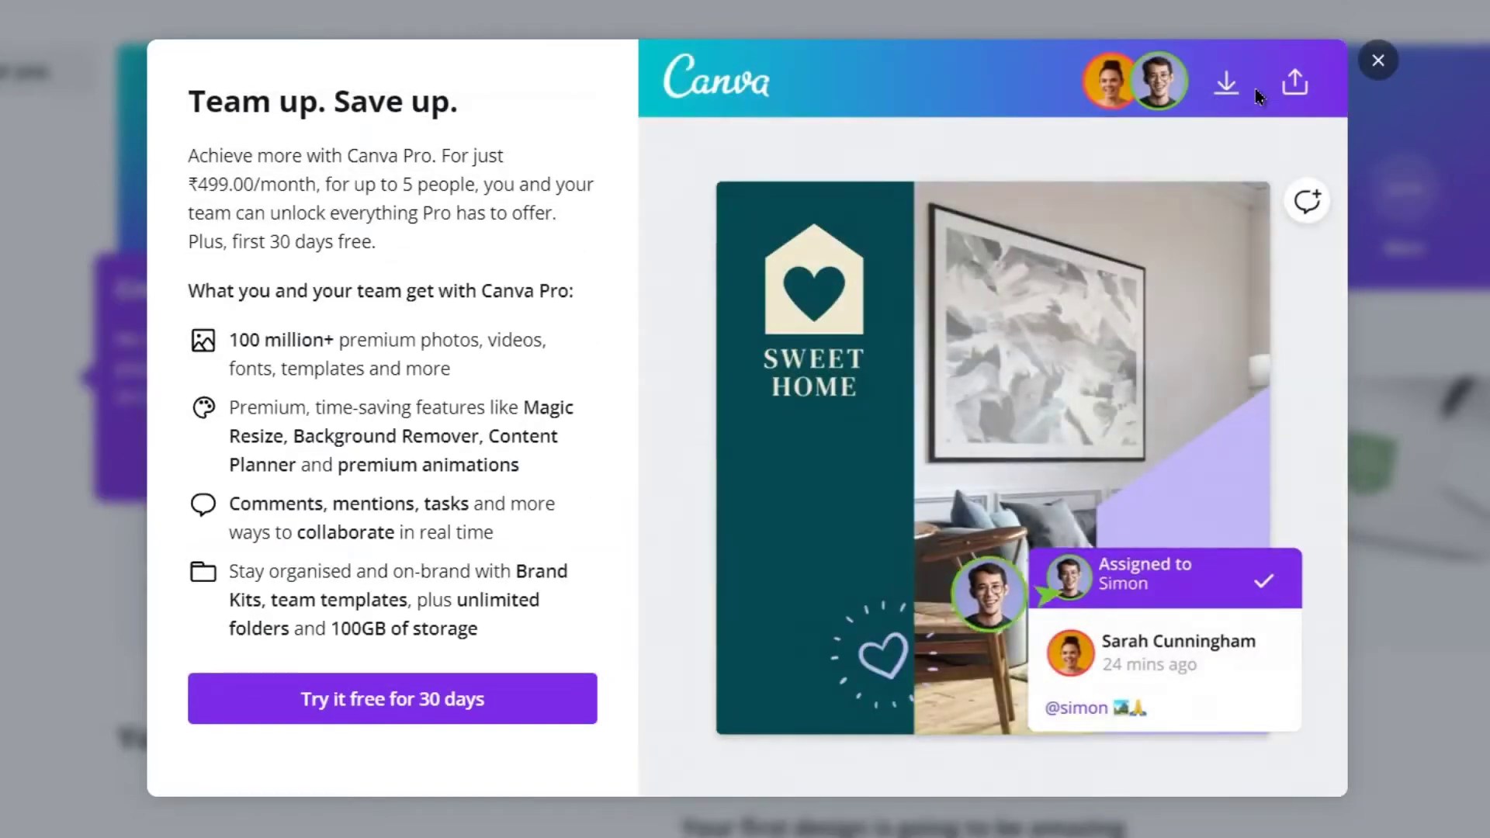
left_click(318, 699)
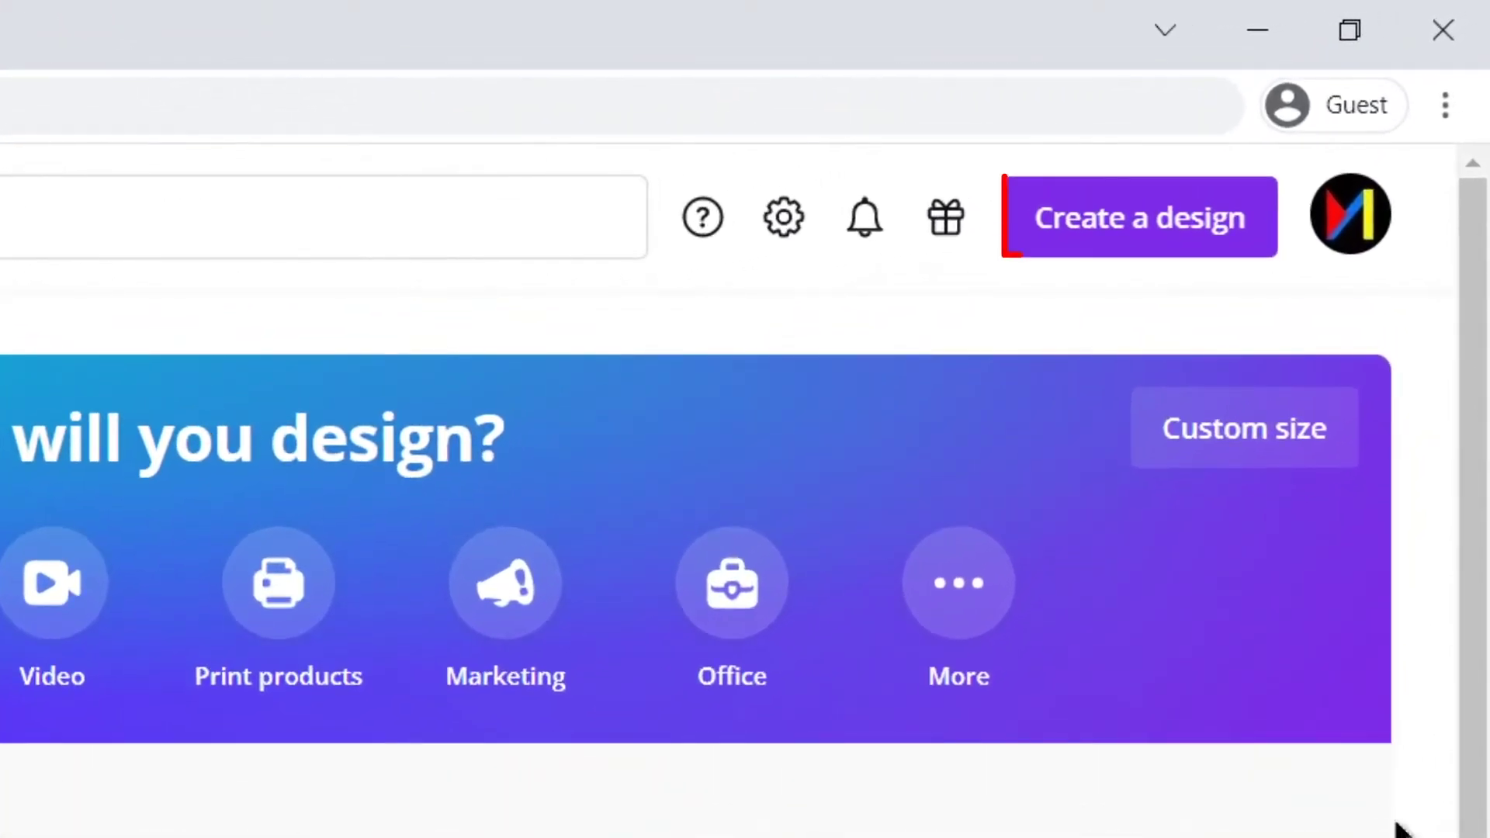
Create a new blank flyer design at 210 × 297 mm.
left_click(1138, 233)
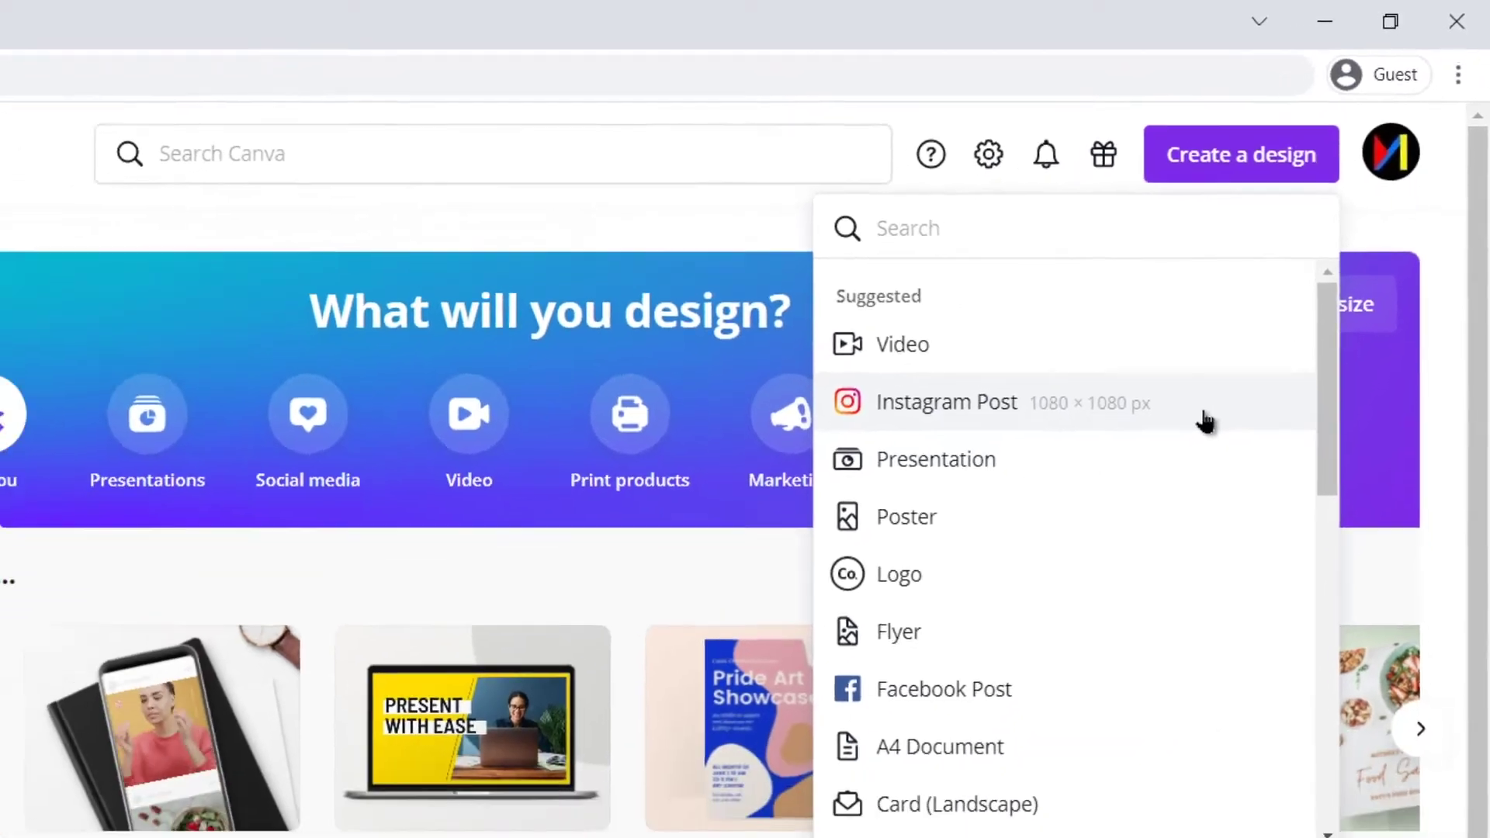
scroll(1087, 594, "down", 3)
scroll(1266, 332, "down", 6)
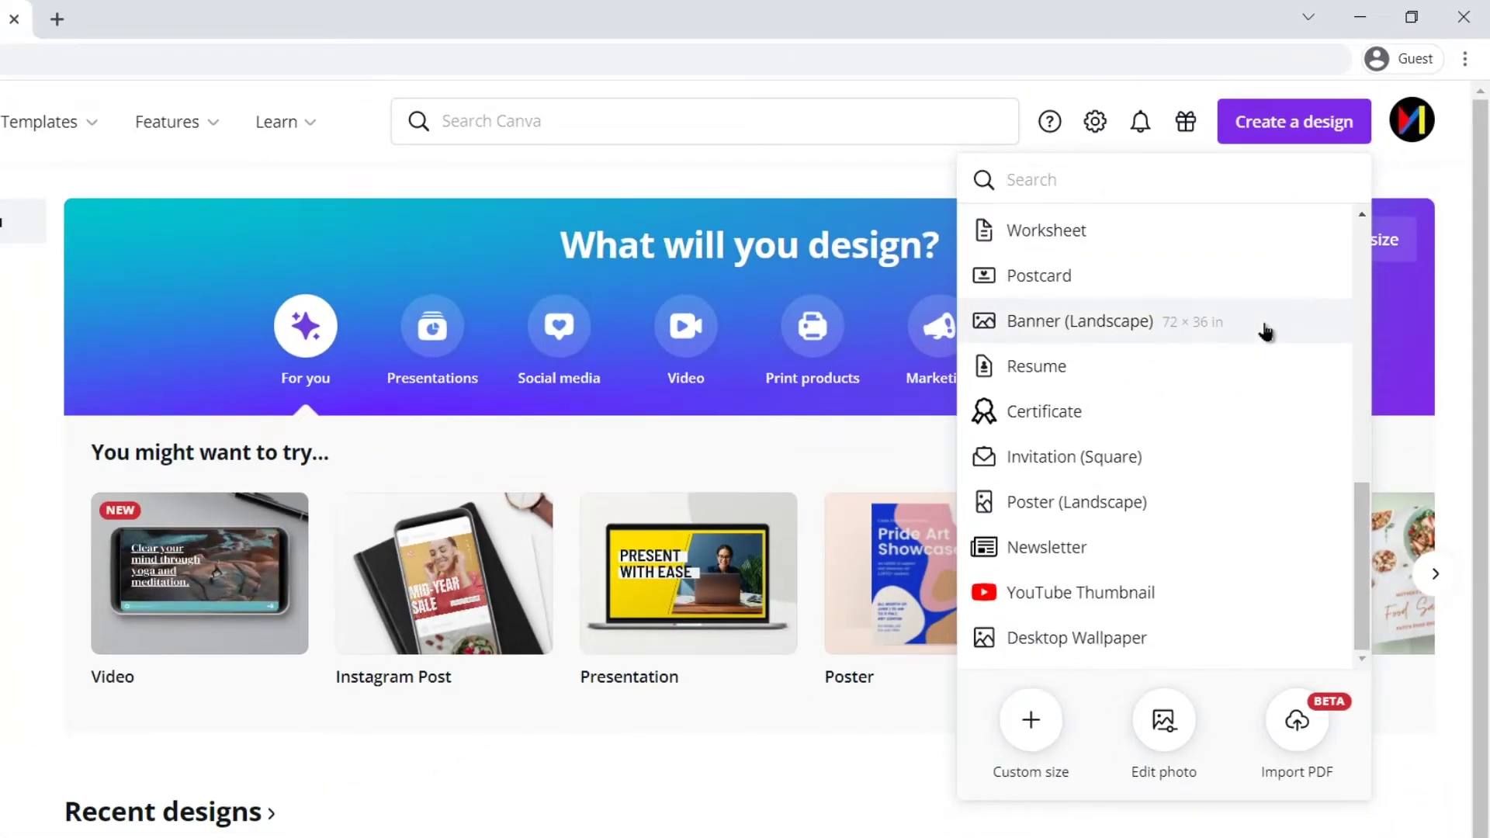
scroll(1266, 332, "up", 7)
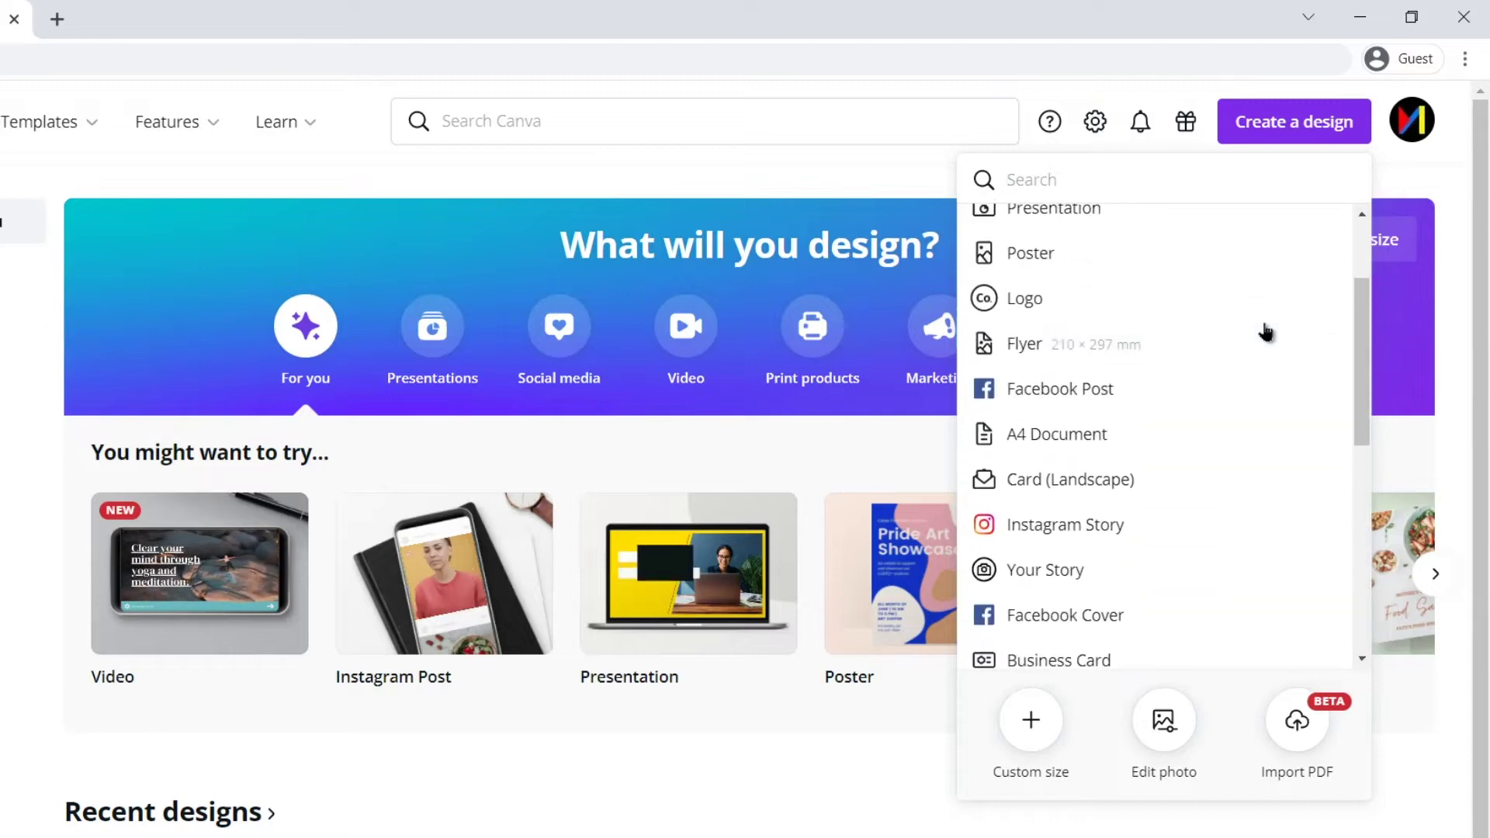
left_click(1102, 346)
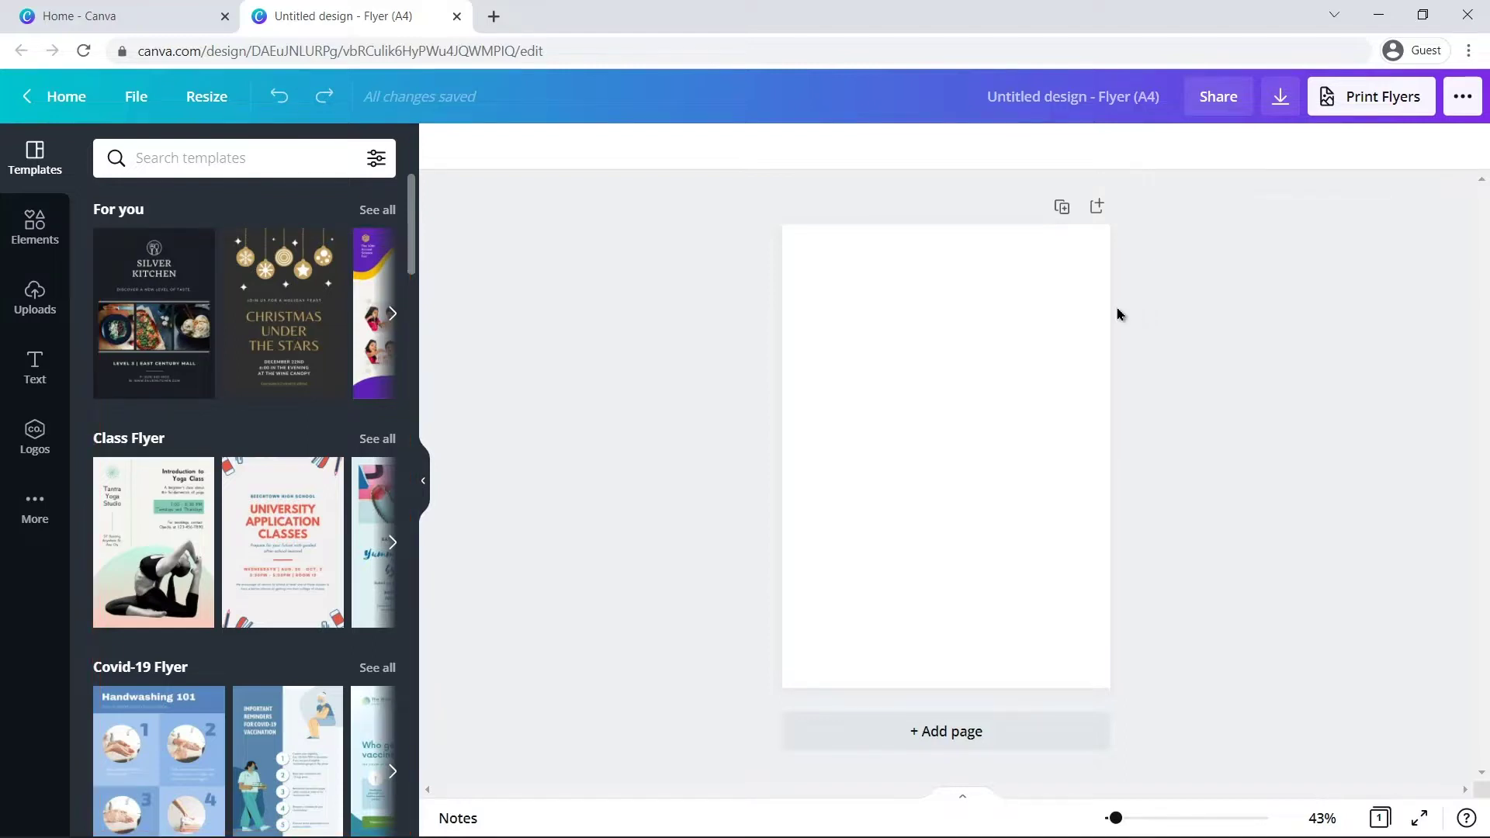
Search the flyer templates for "yoga" and choose the second page of the Blue Yoga Fitness Flyer template.
left_click(220, 163)
type("yoga")
key("Return")
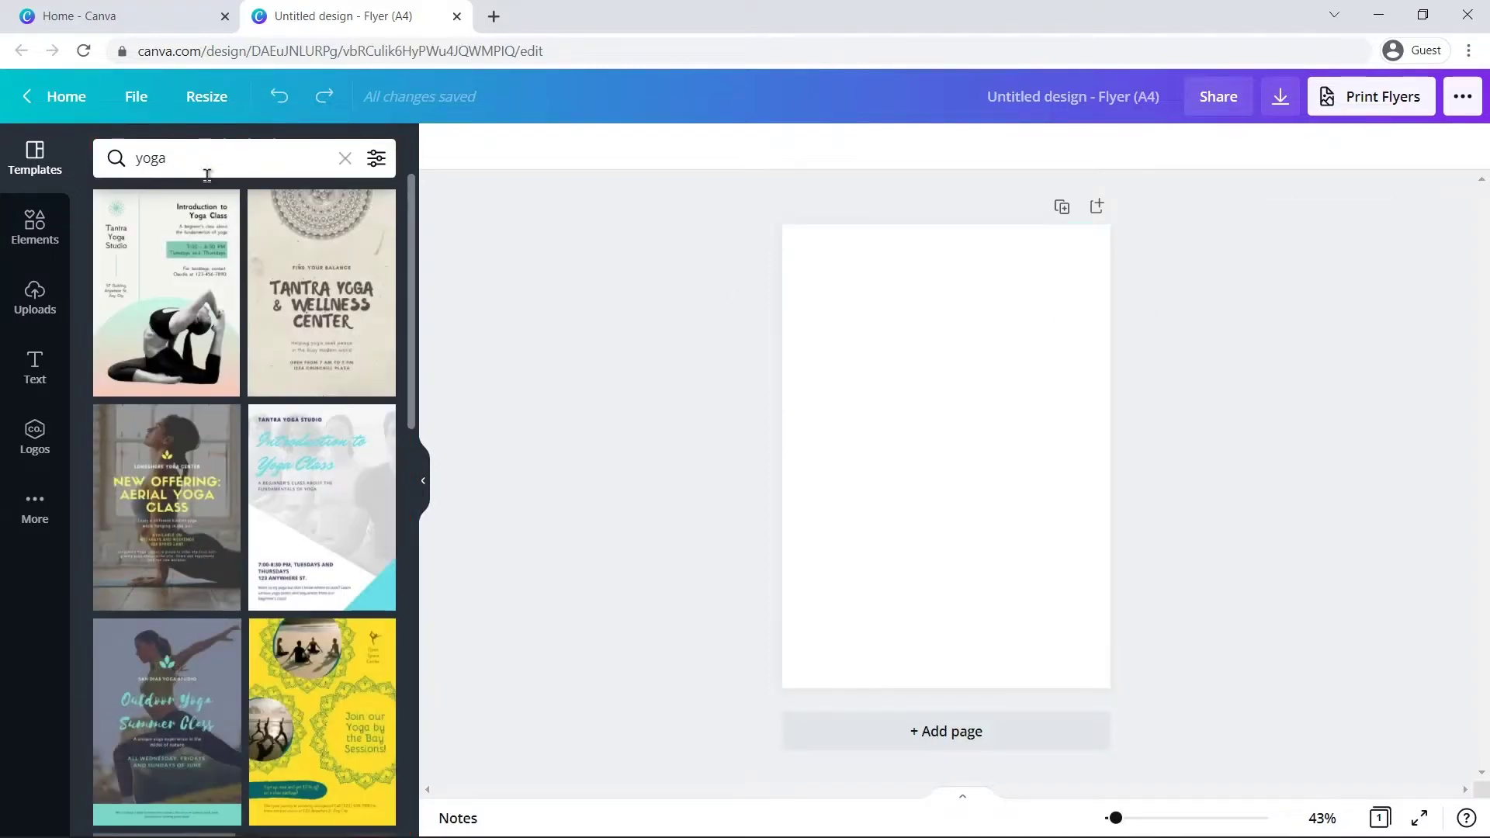
left_click(169, 491)
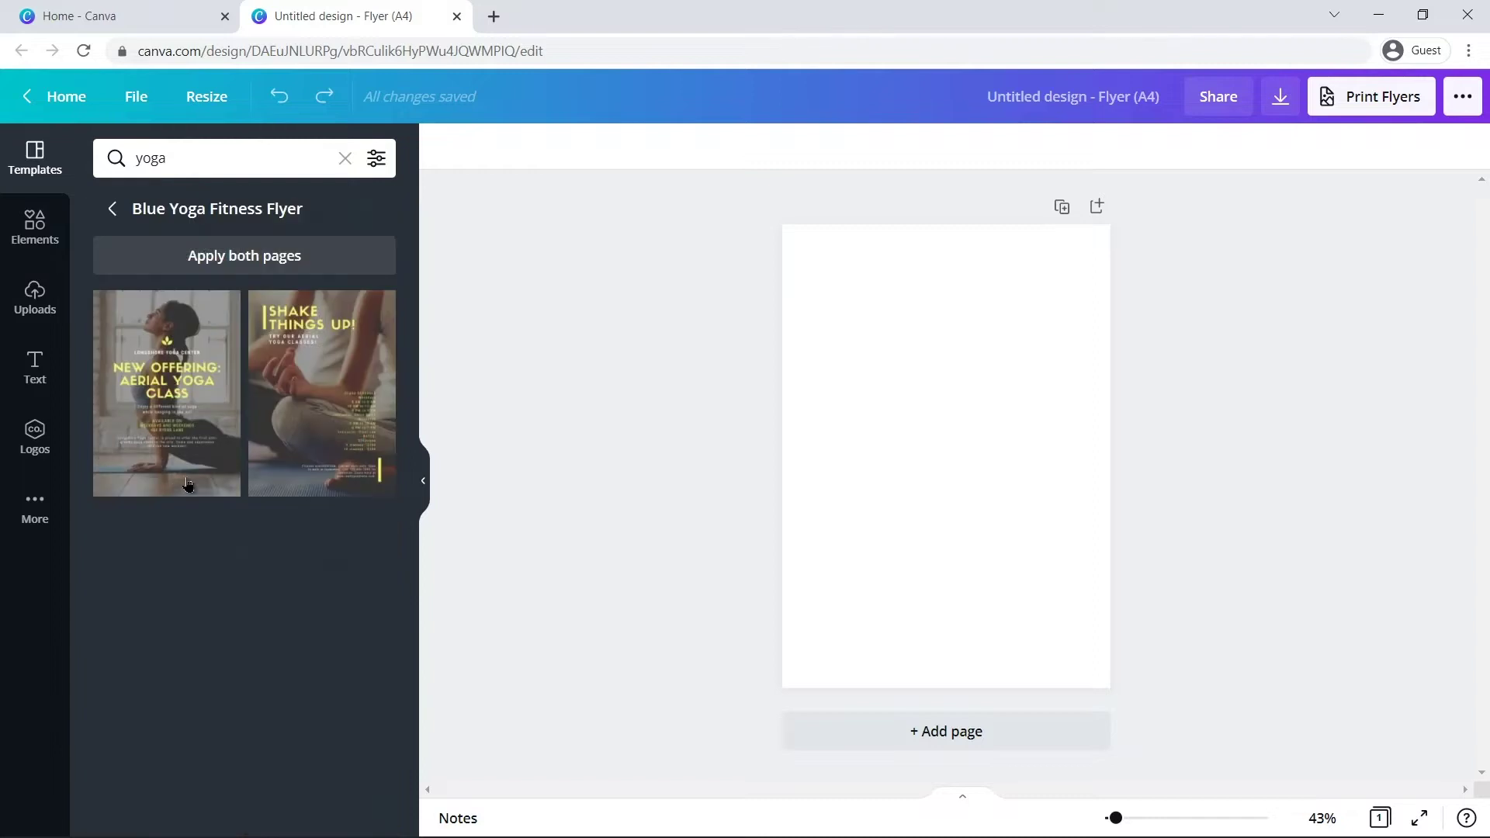
left_click(288, 420)
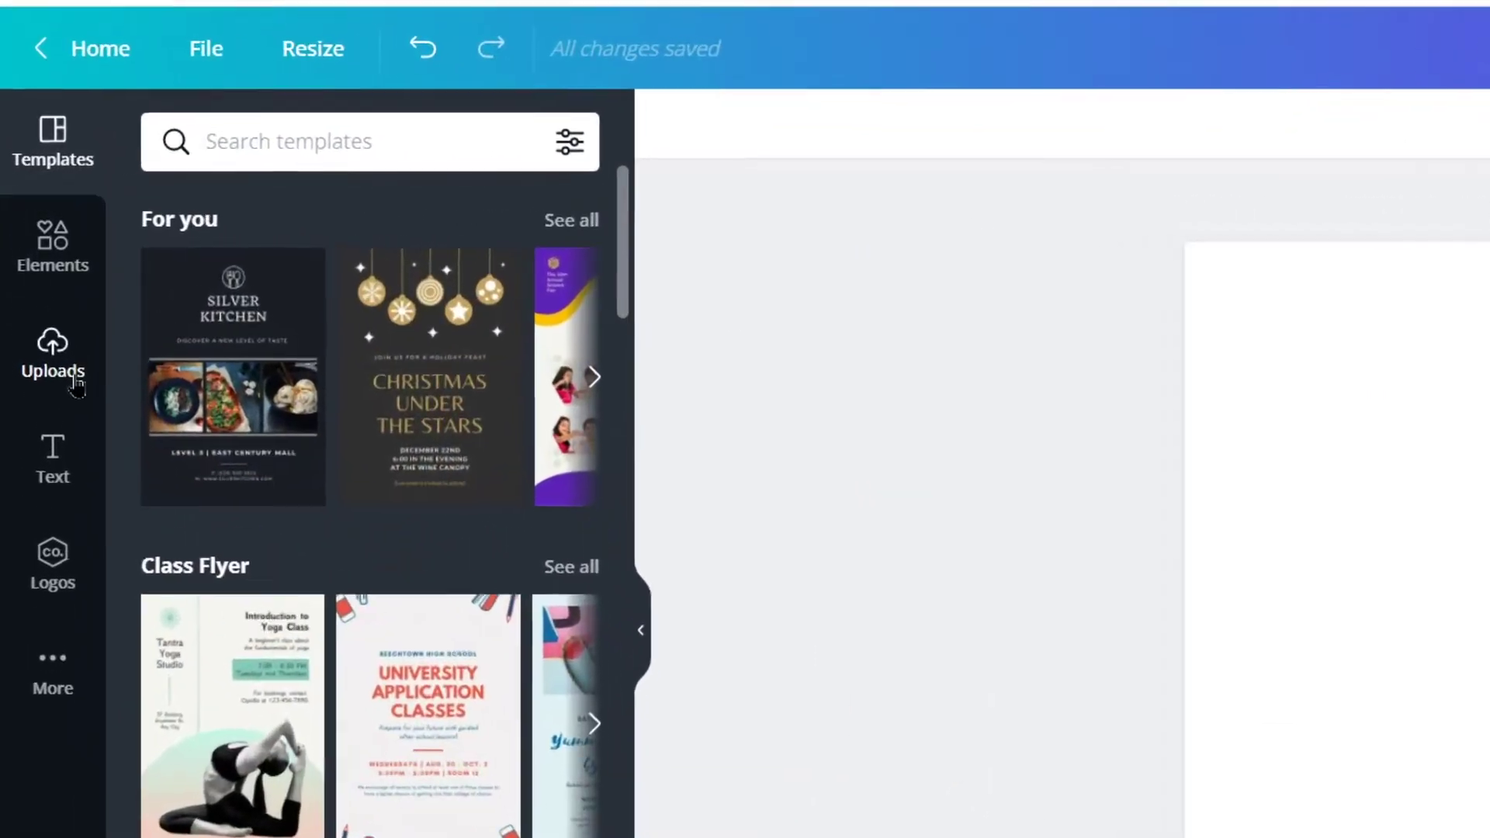
Upload Image 1.jpg from the Files folder to the design's media.
left_click(76, 384)
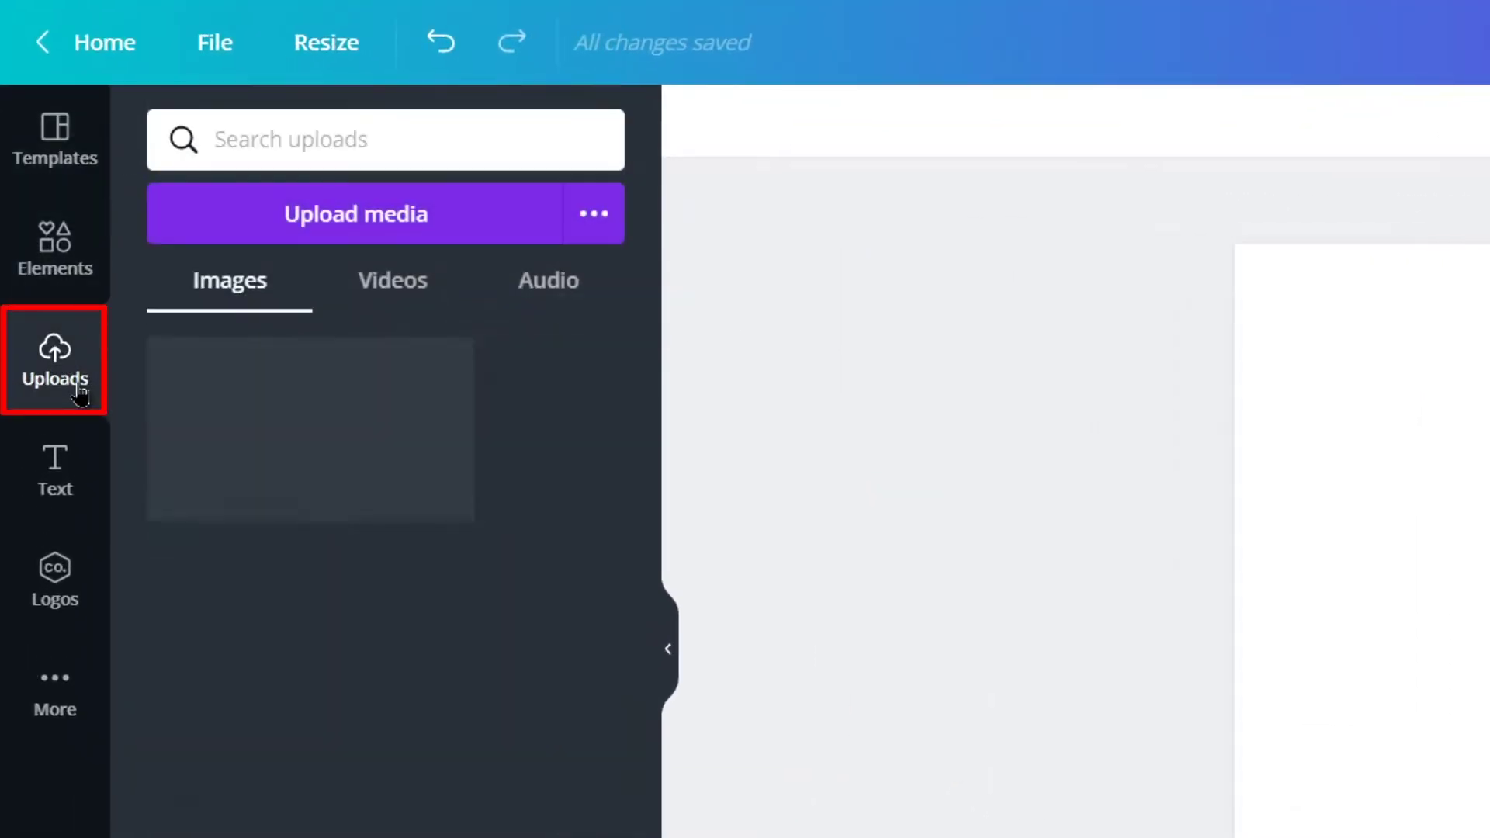
left_click(452, 237)
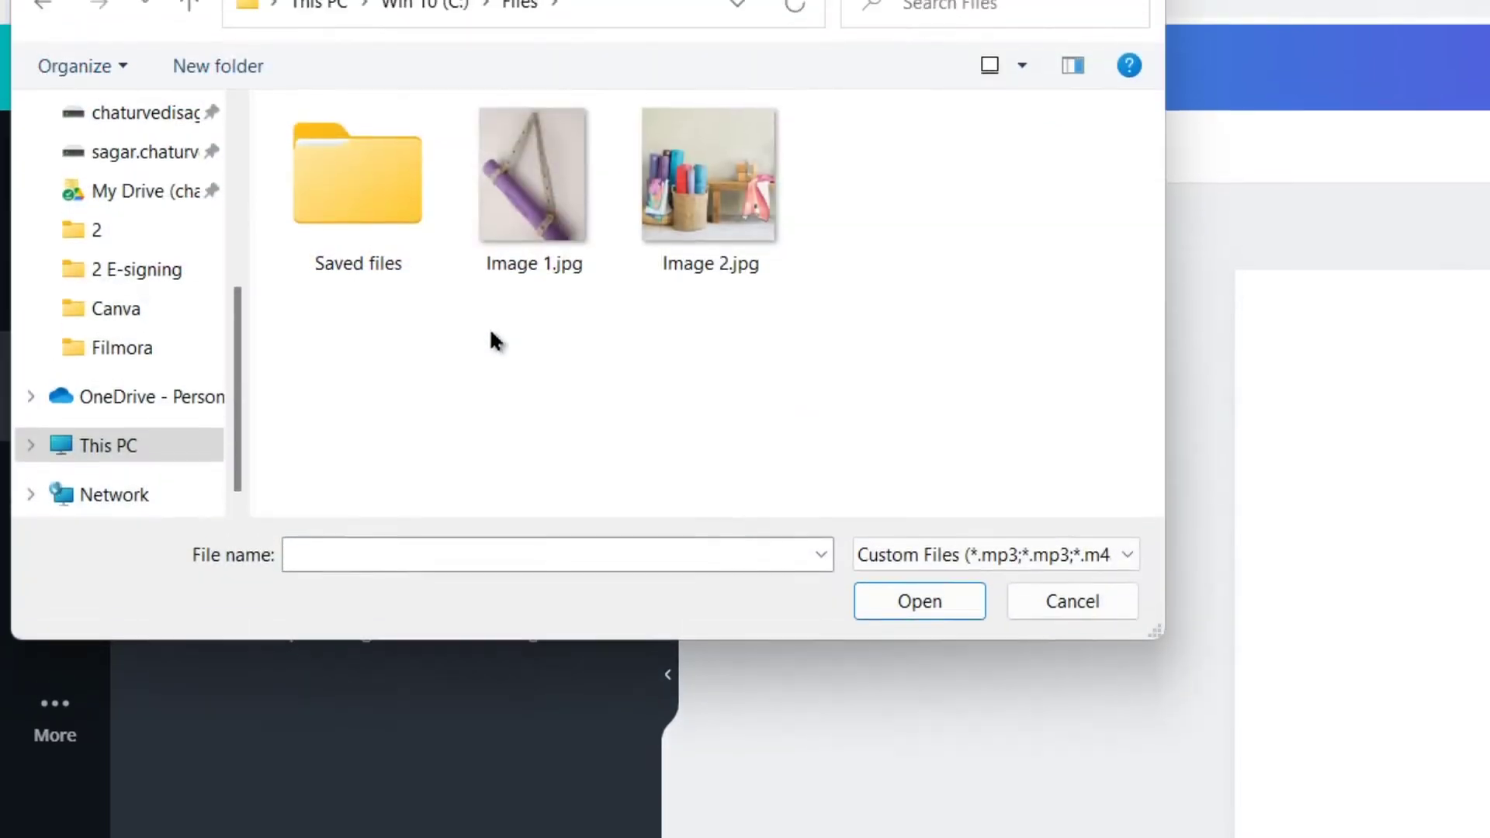
left_click(544, 337)
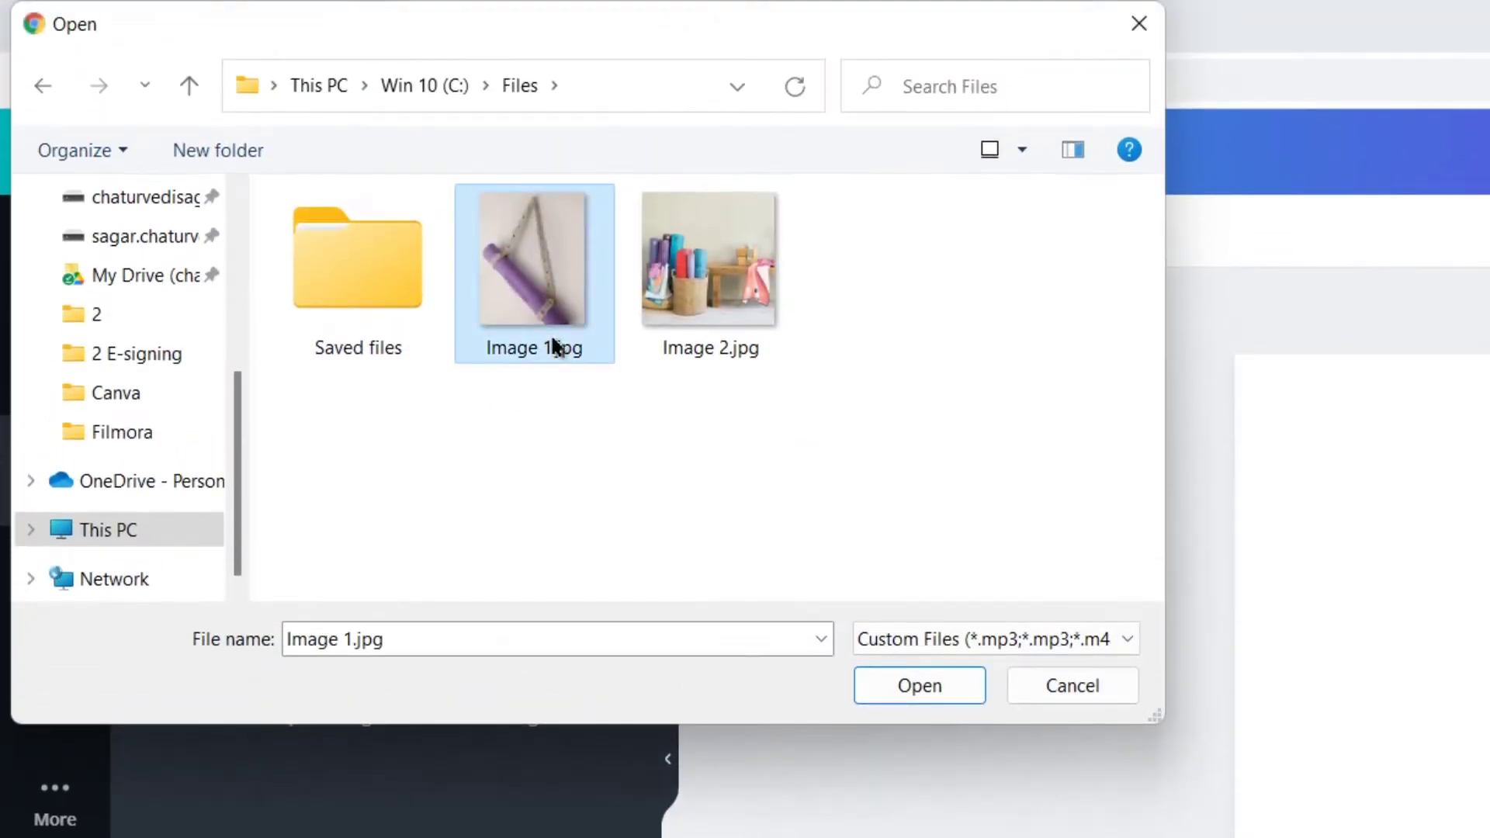
left_click(948, 685)
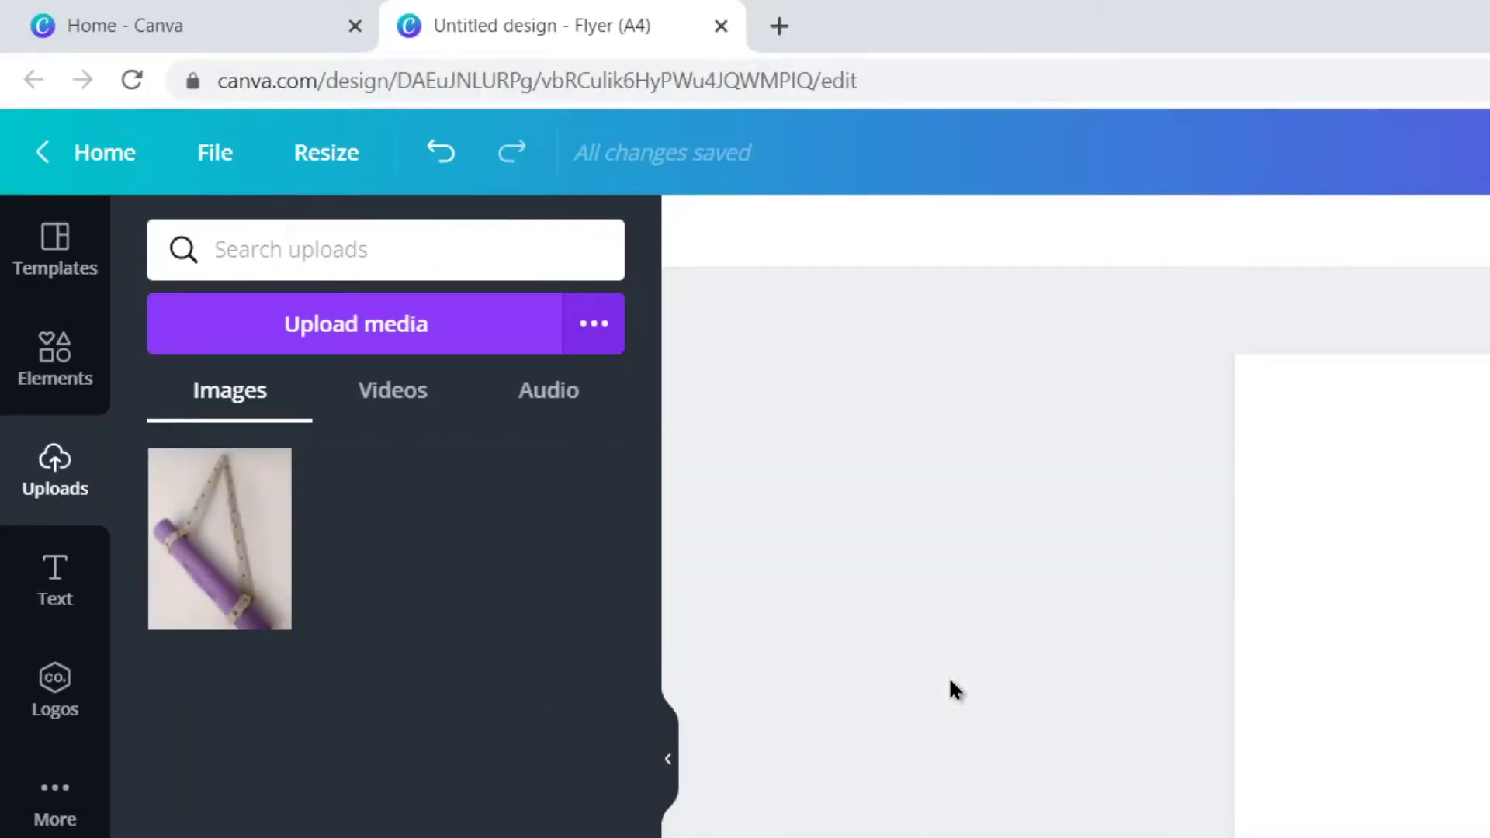
Place the uploaded purple yoga mat image on the flyer, enlarging and positioning it to cover the whole page.
left_click(164, 368)
left_click_drag(1042, 578, 1097, 638)
left_click_drag(850, 335, 762, 225)
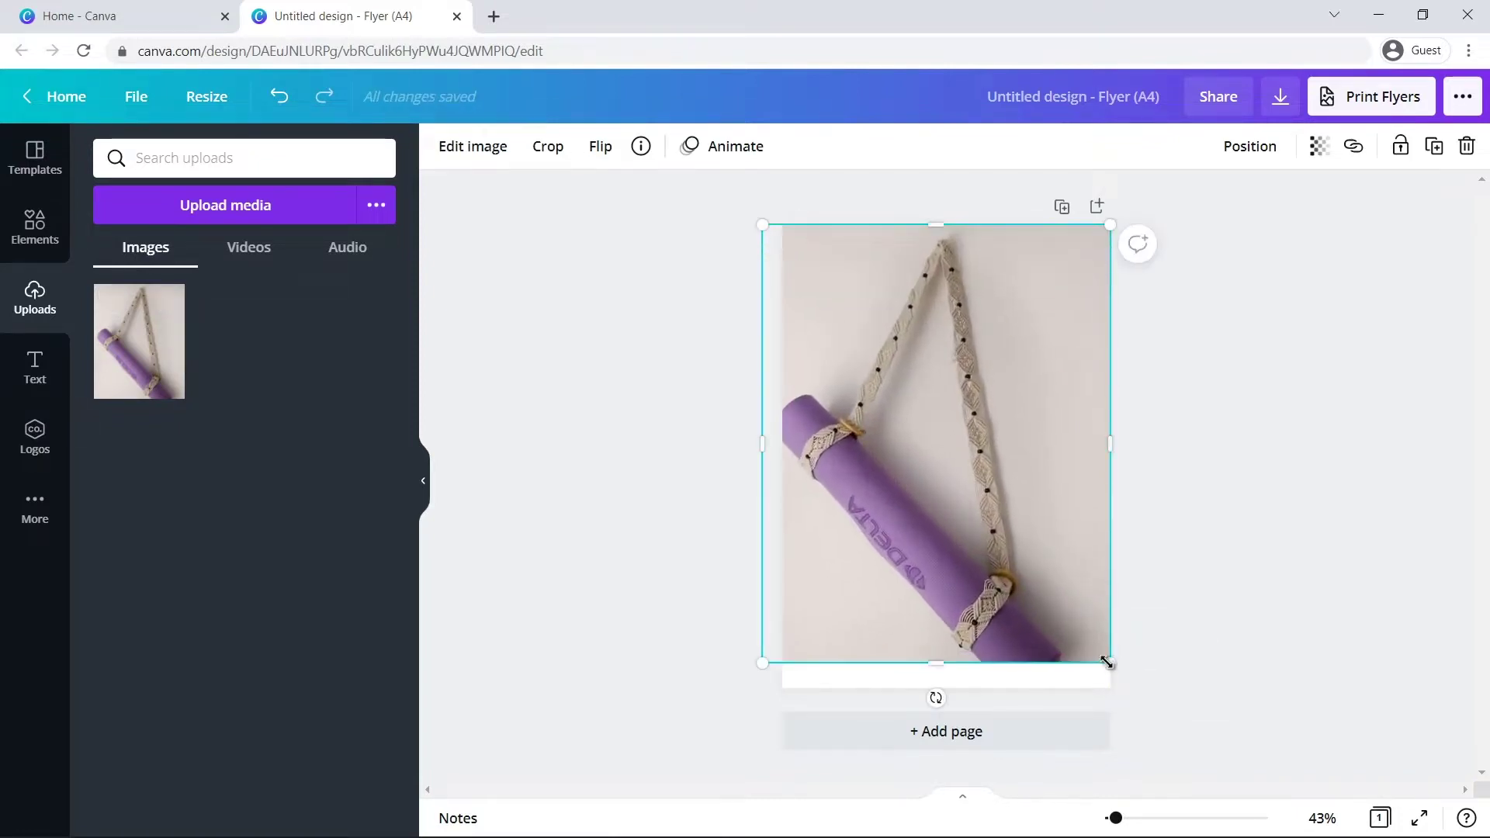
left_click_drag(1102, 656, 1148, 698)
left_click_drag(1010, 630, 1027, 630)
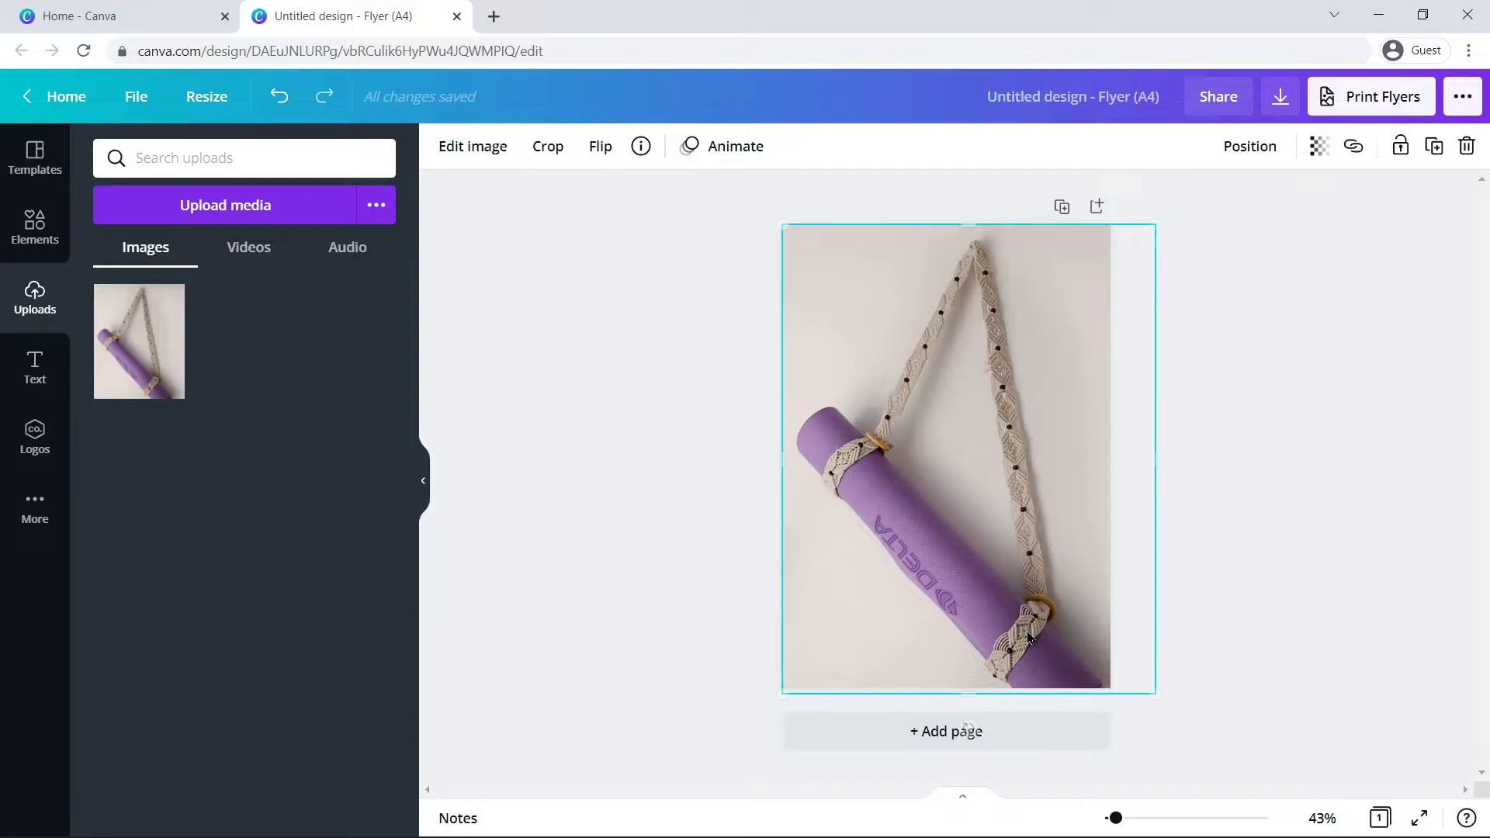
left_click(1199, 535)
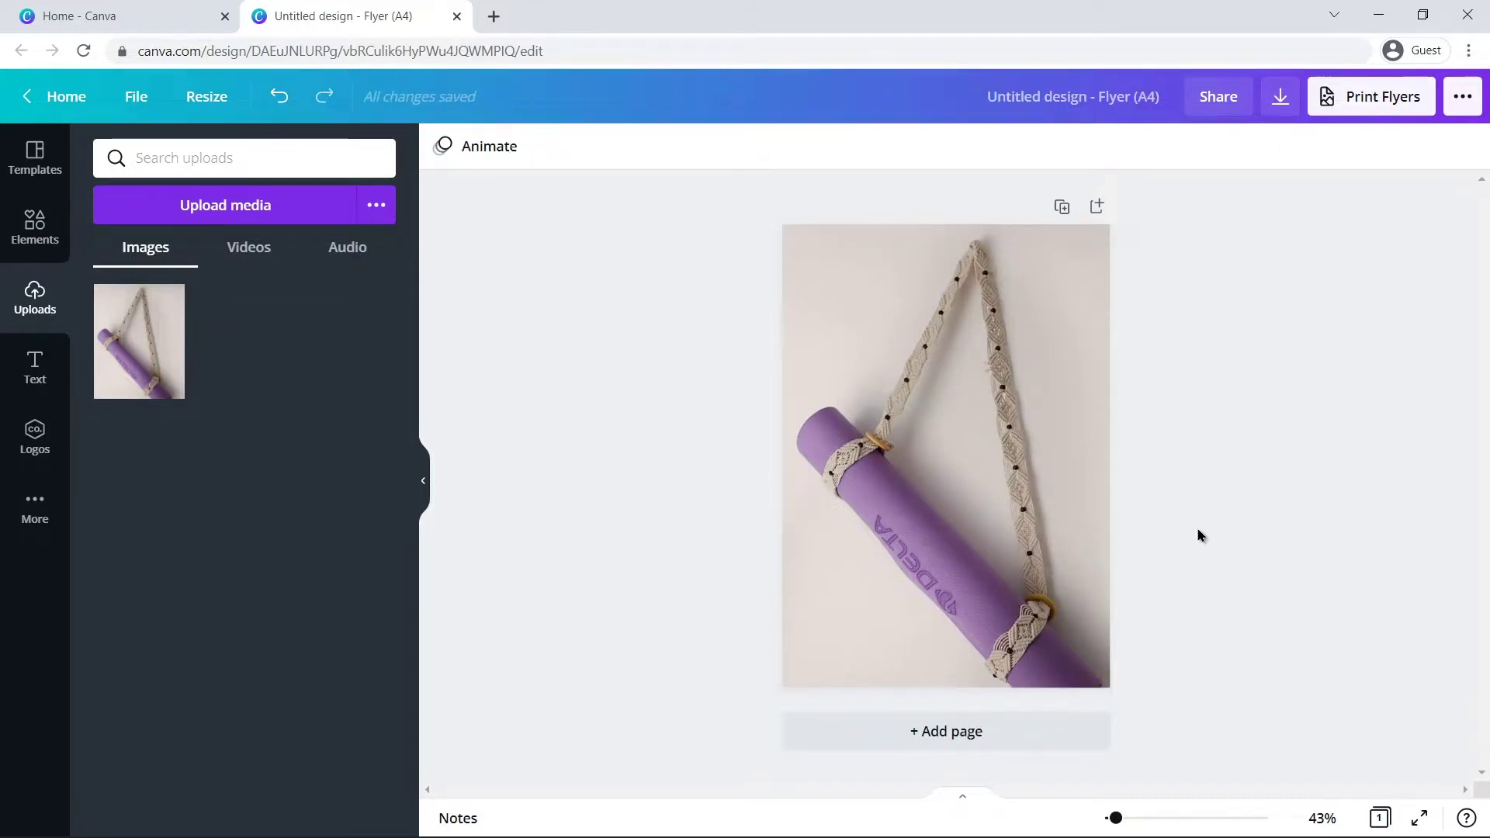
Remove the background of the purple yoga mat image with Background Remover and apply the result.
left_click(1053, 510)
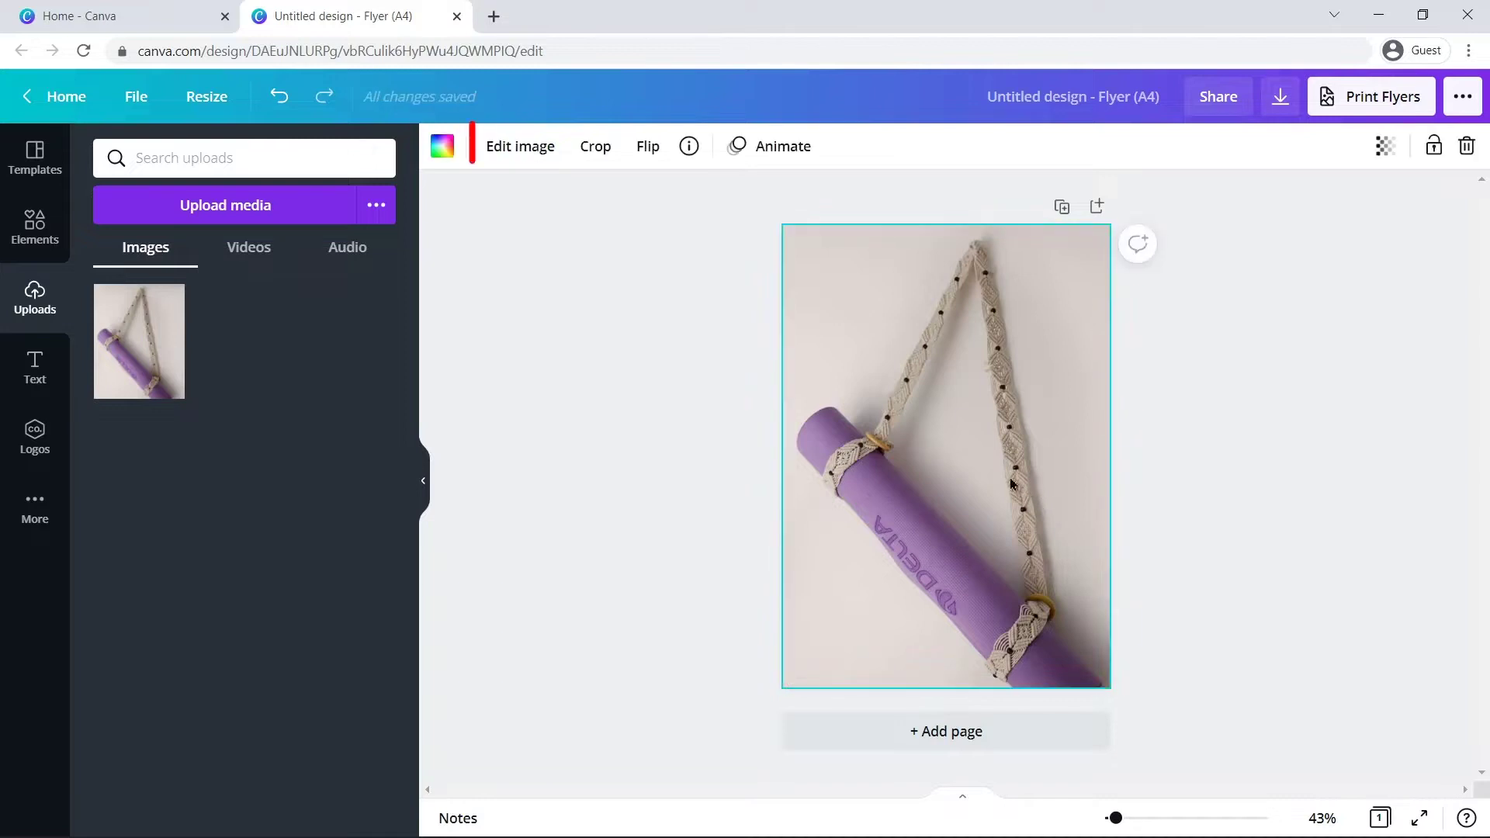
left_click(520, 154)
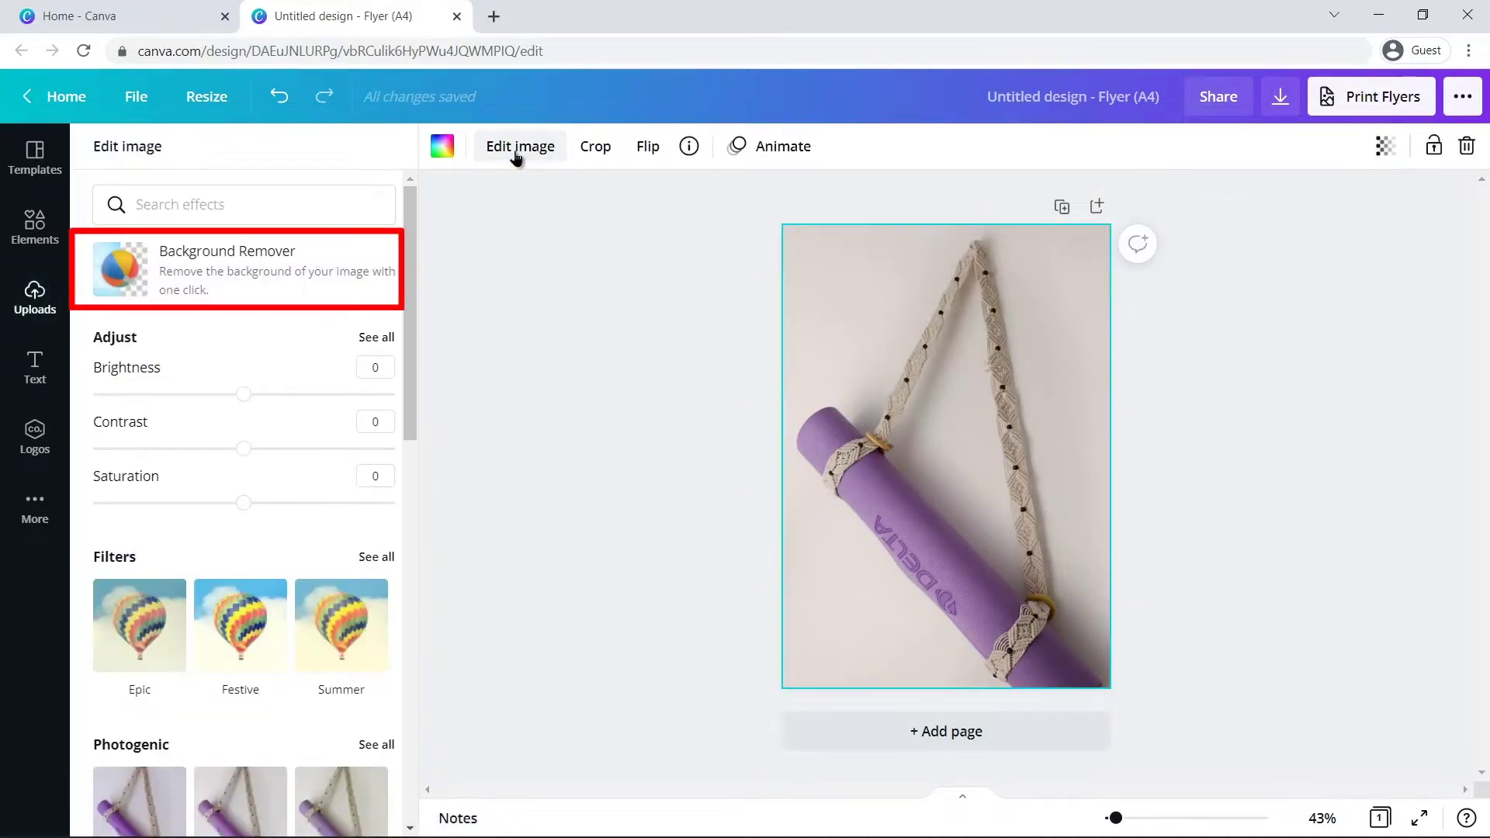
left_click(286, 273)
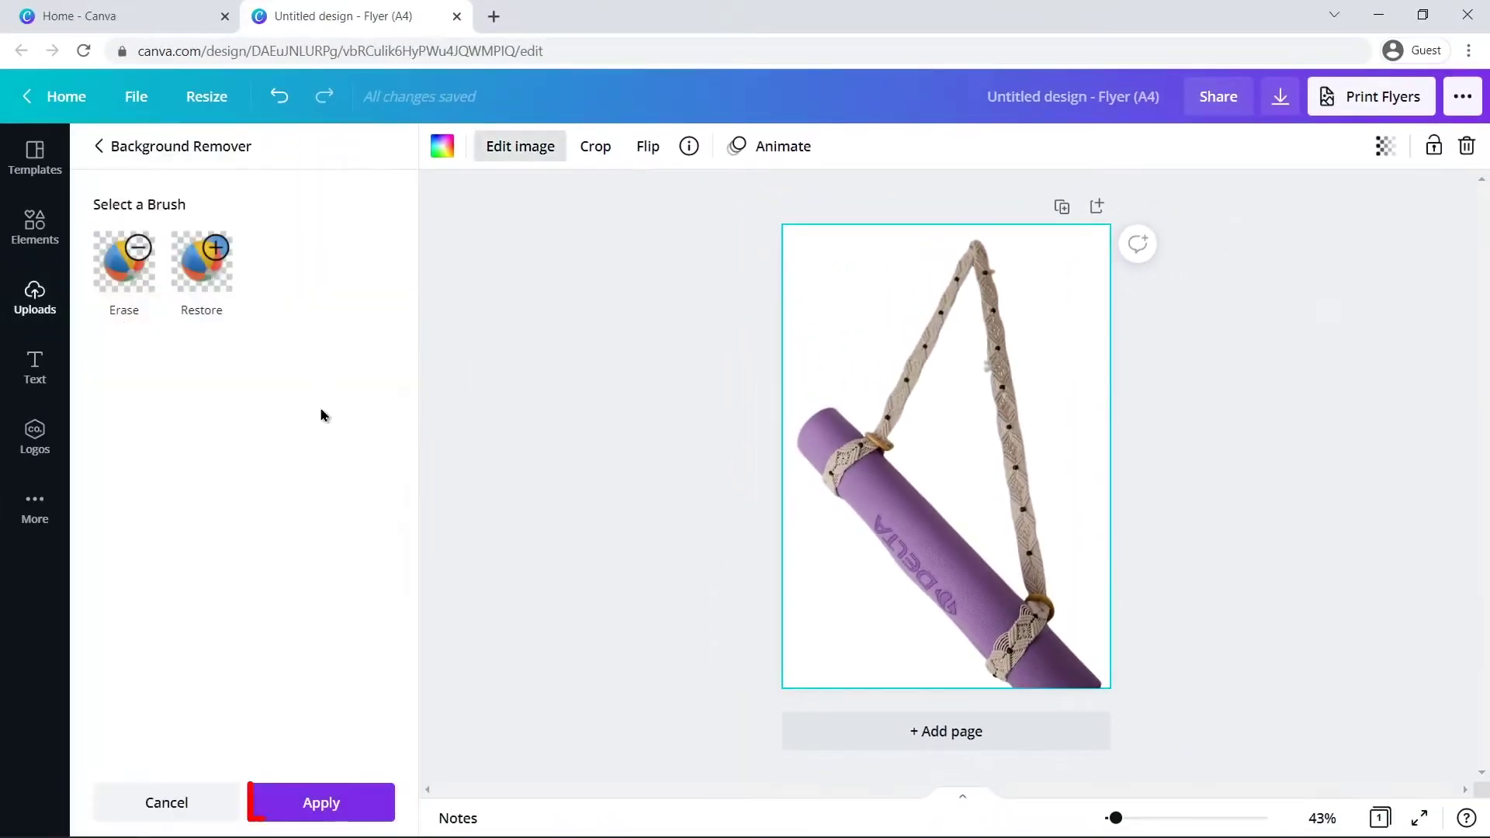
left_click(309, 804)
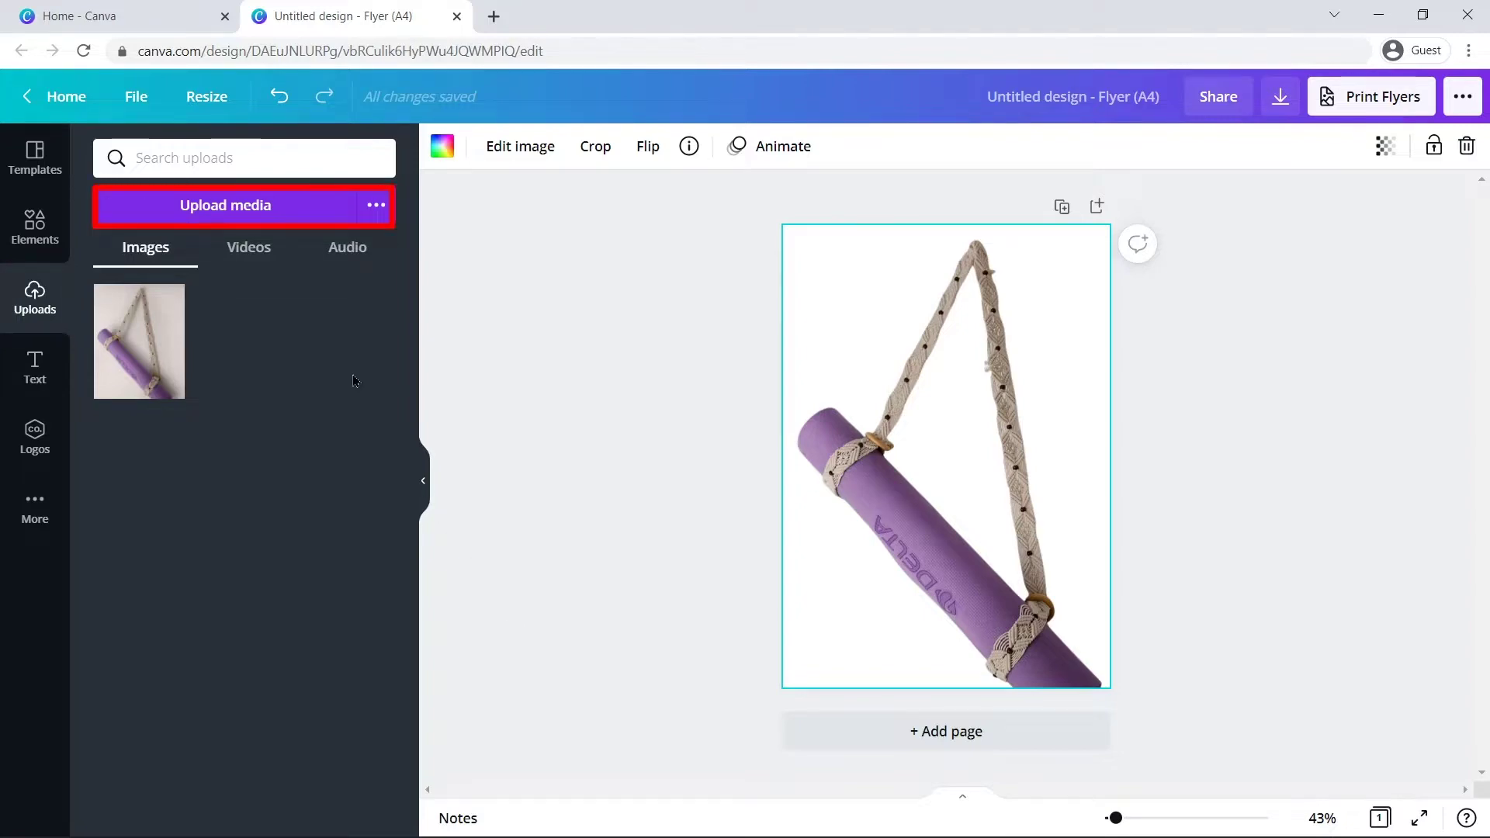
Upload Image 2.jpg from the Files folder to the design's media.
left_click(255, 227)
left_click(476, 213)
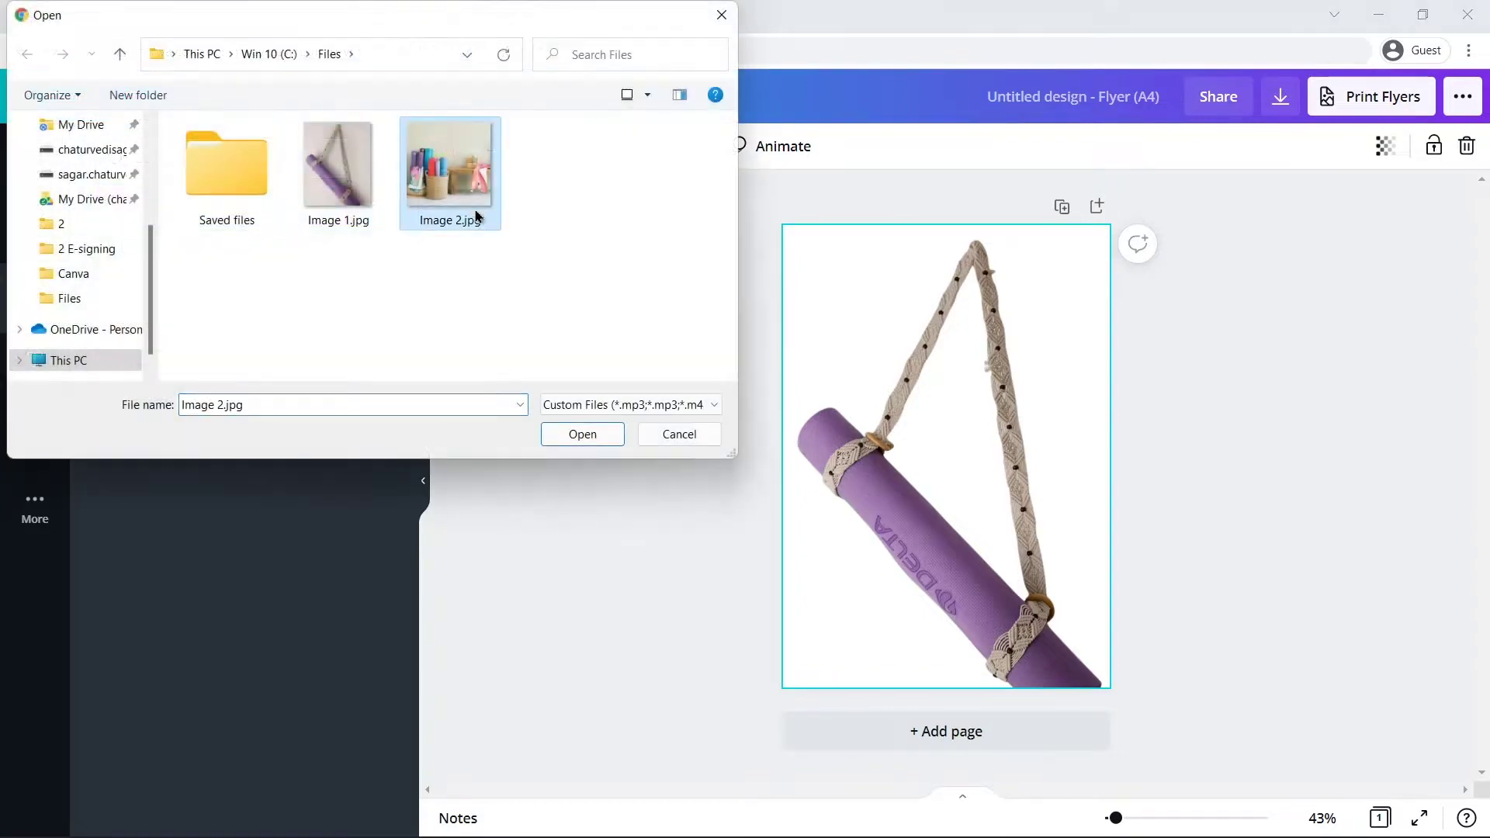
left_click(579, 432)
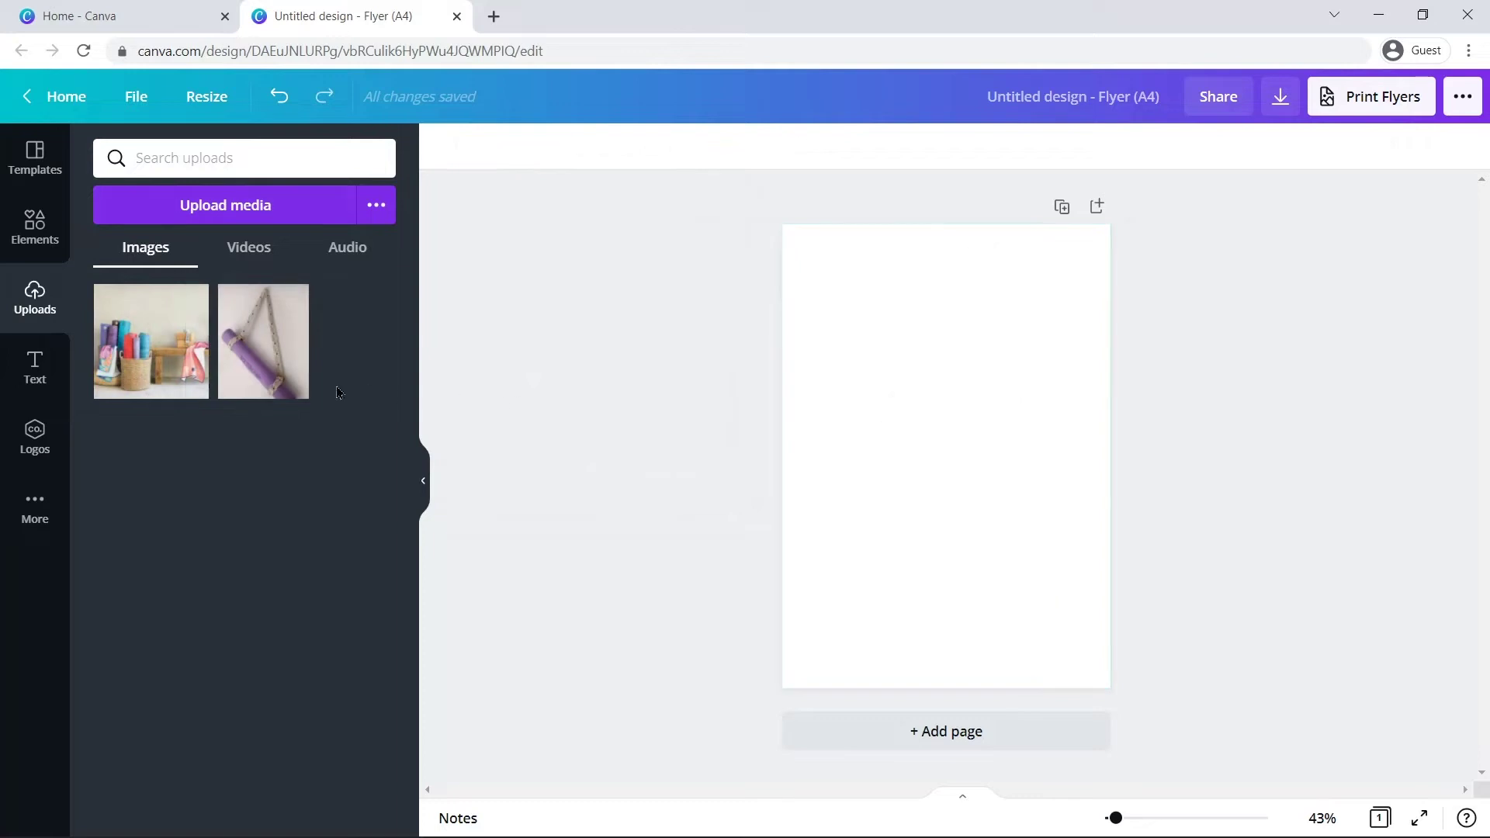
Place the uploaded image of yoga mats in baskets on the blank flyer, enlarging and shifting it to cover the page.
left_click(207, 382)
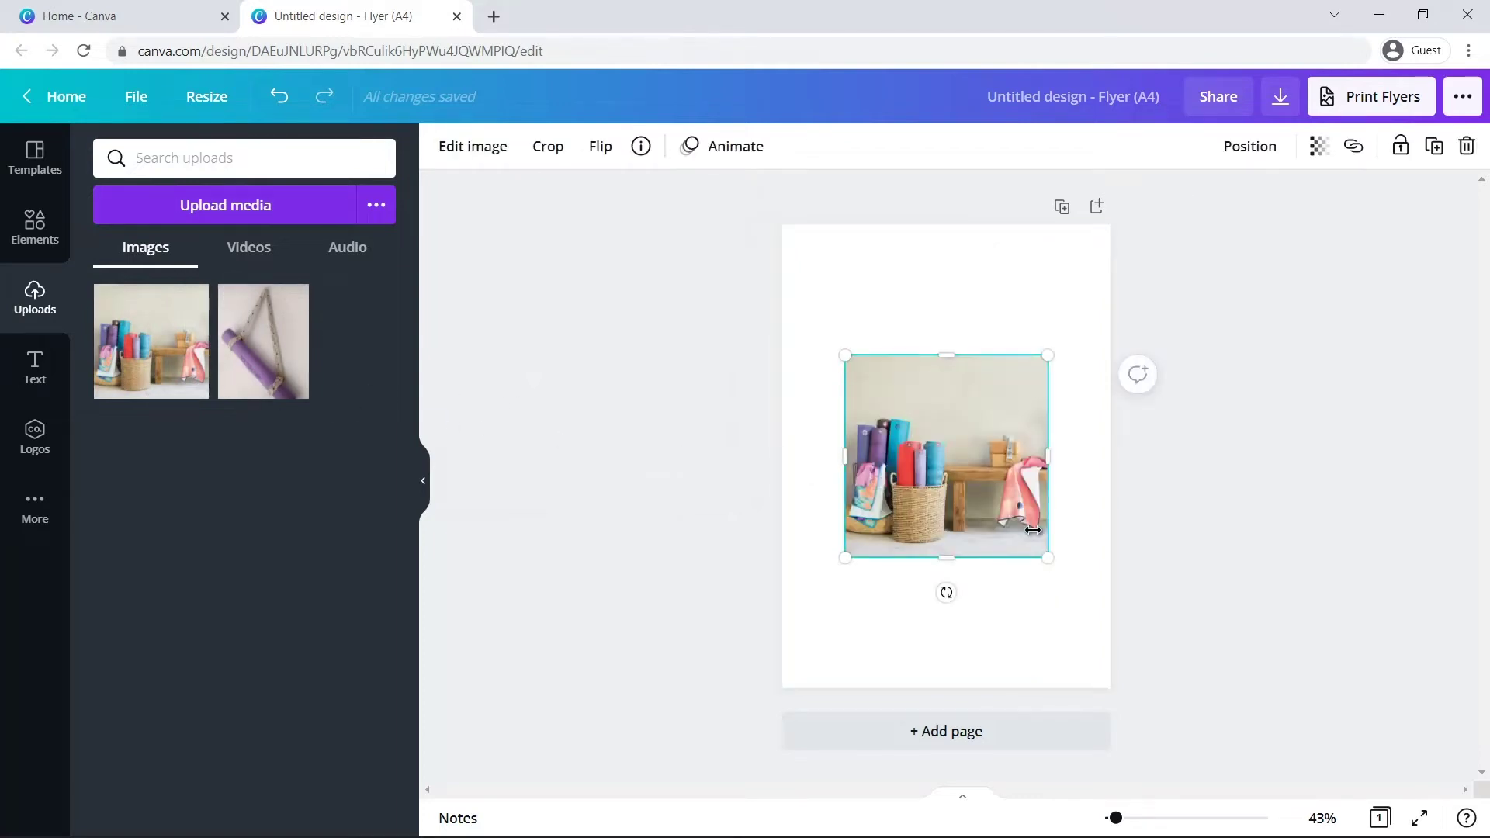
left_click_drag(1048, 557, 1108, 612)
left_click_drag(845, 355, 743, 253)
left_click_drag(1115, 619, 1185, 695)
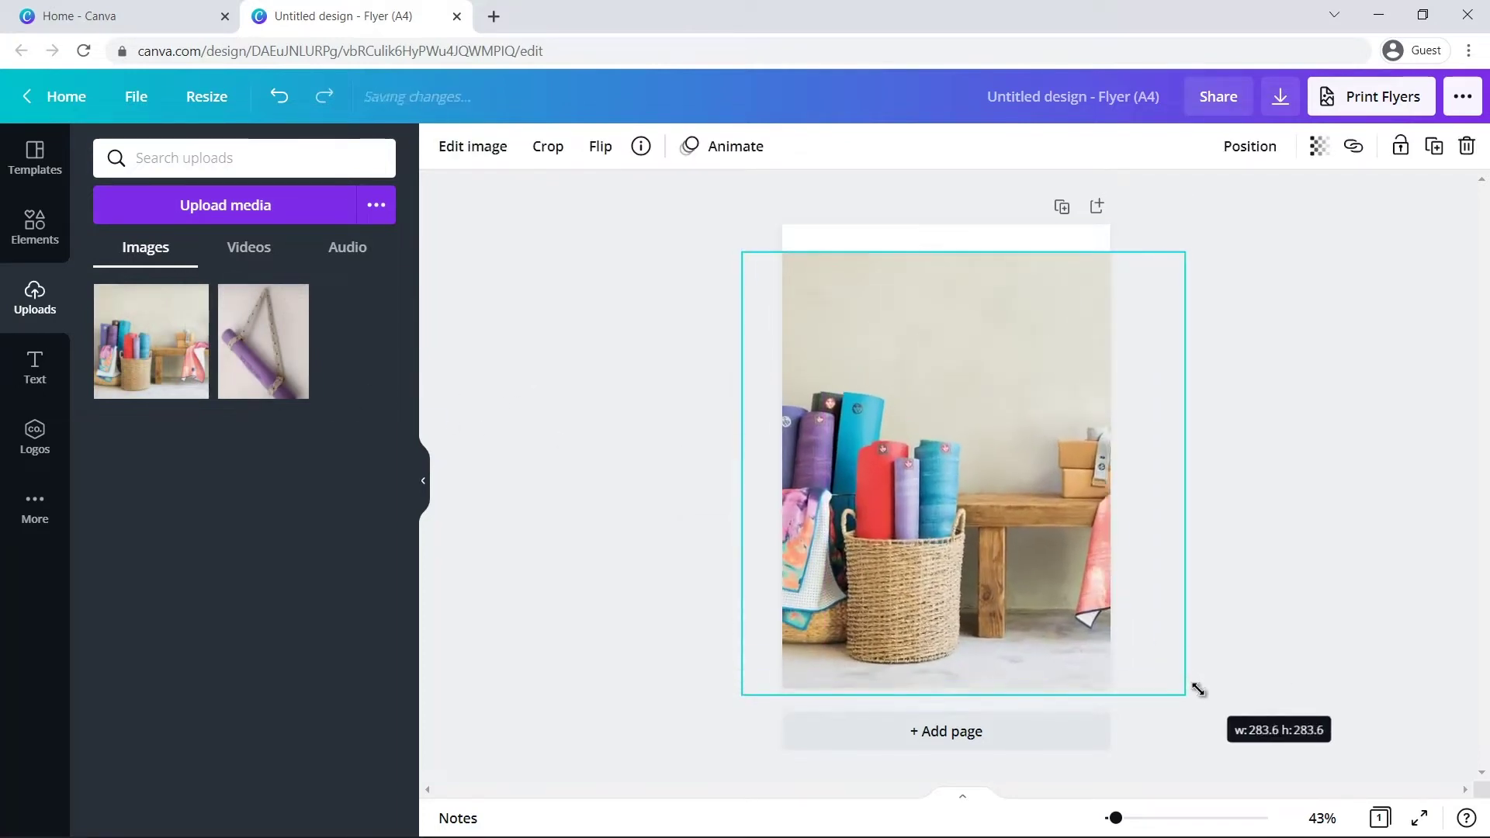
left_click_drag(735, 249, 713, 225)
left_click_drag(826, 281, 870, 280)
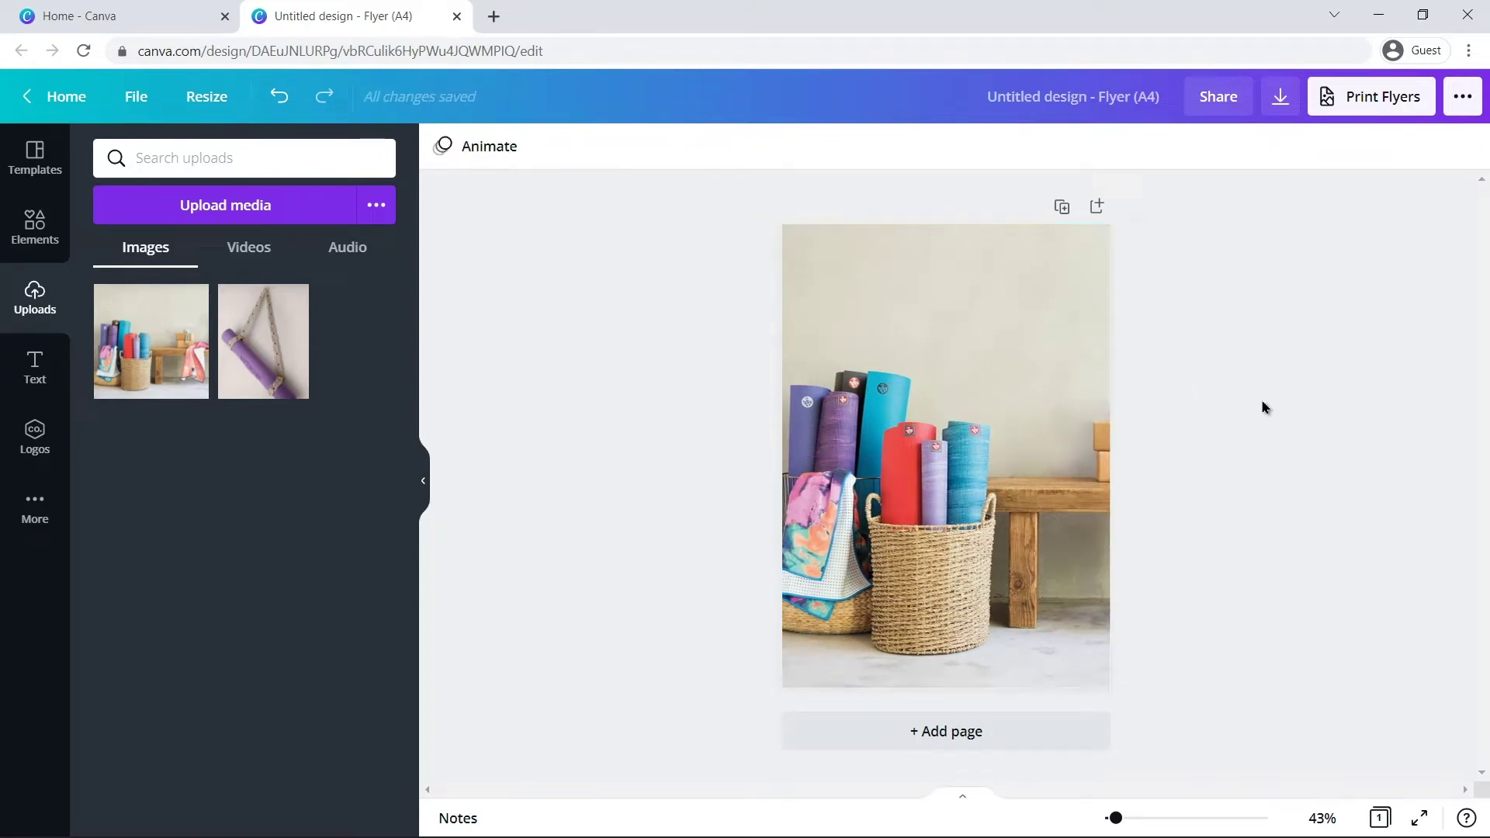
Run Background Remover on the image of yoga mats in baskets.
left_click(1041, 370)
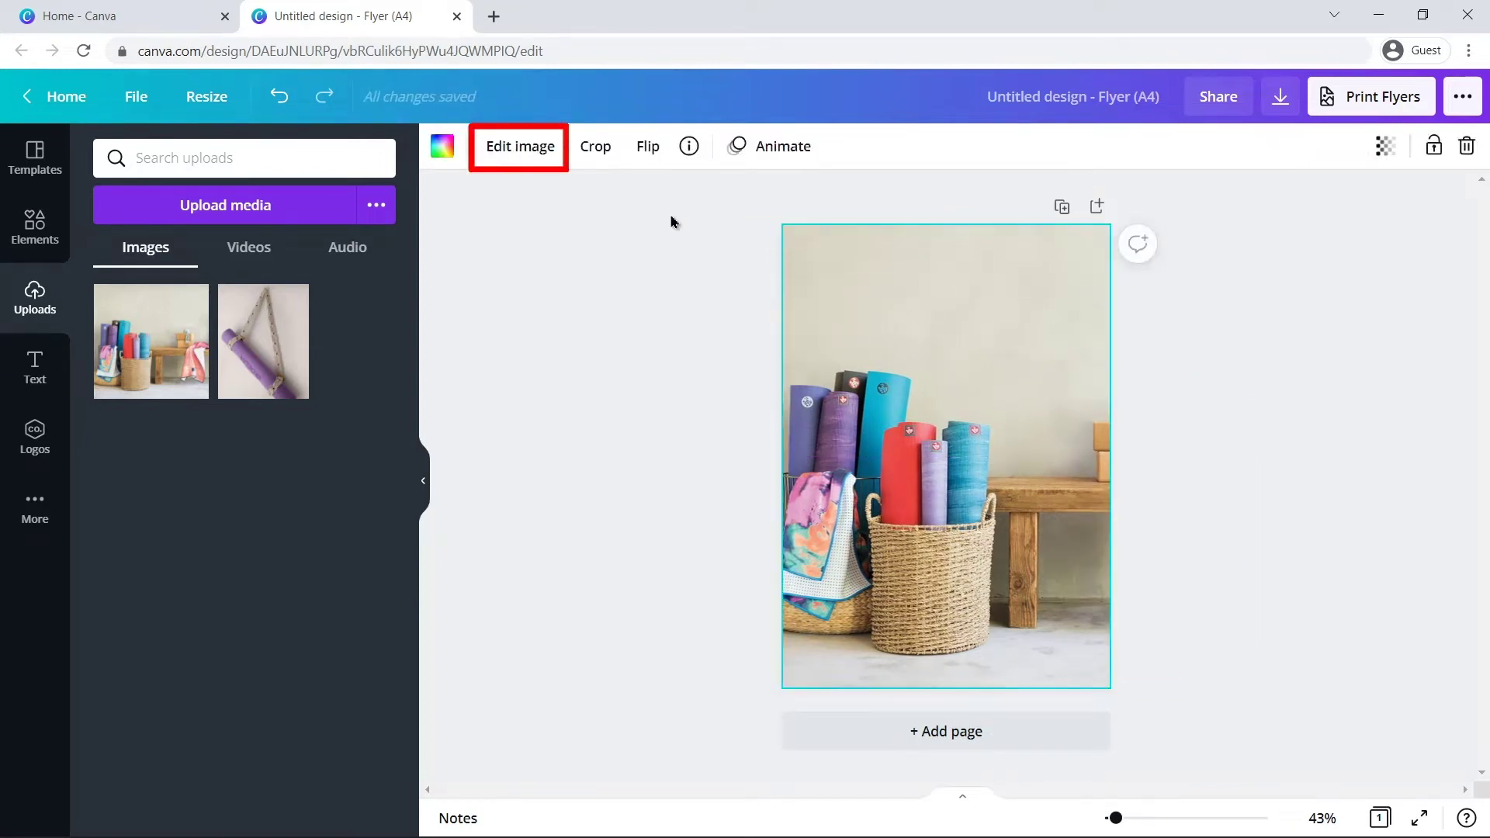
left_click(517, 150)
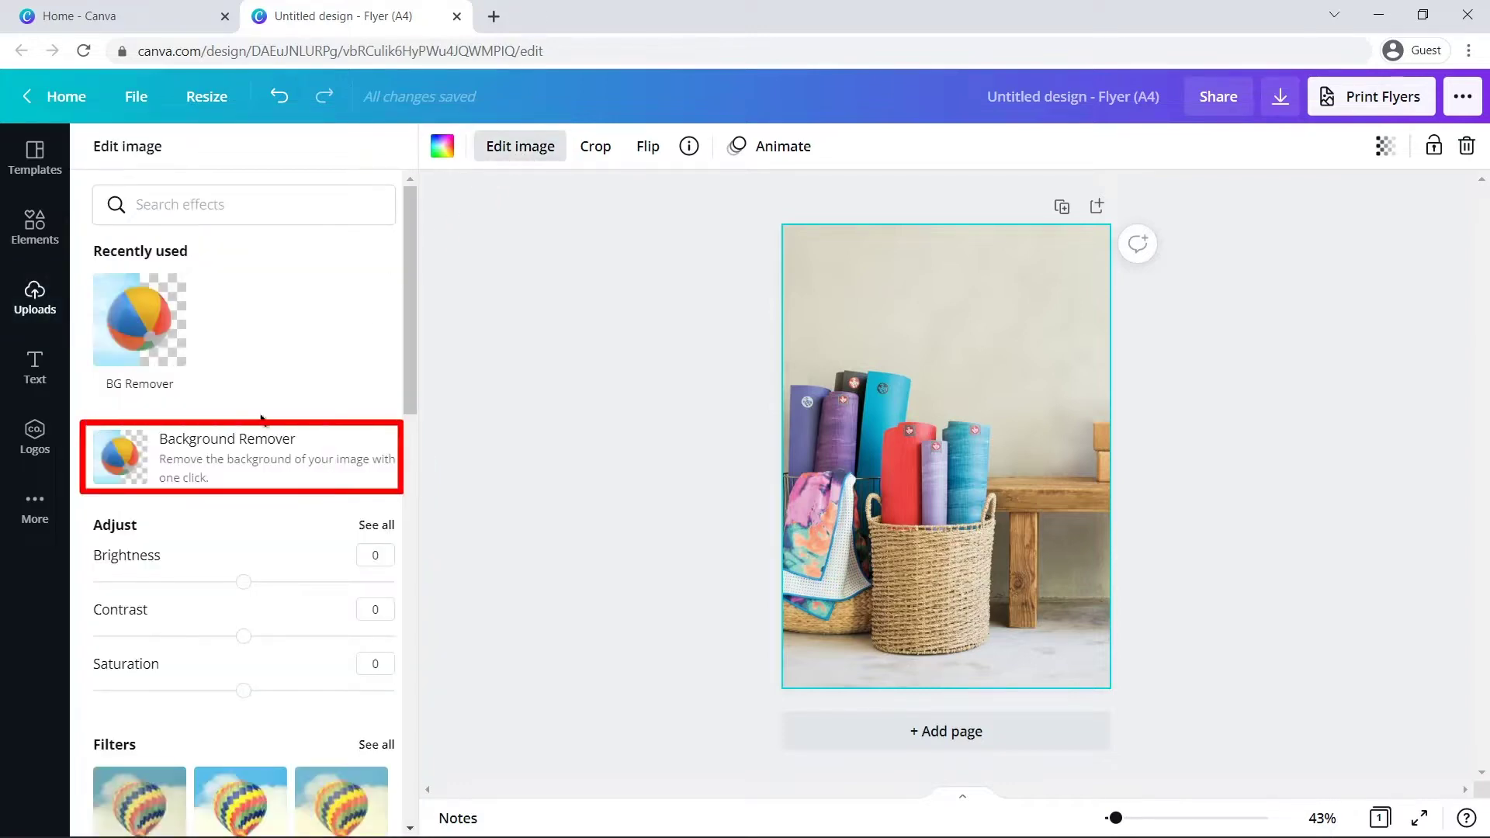
left_click(217, 459)
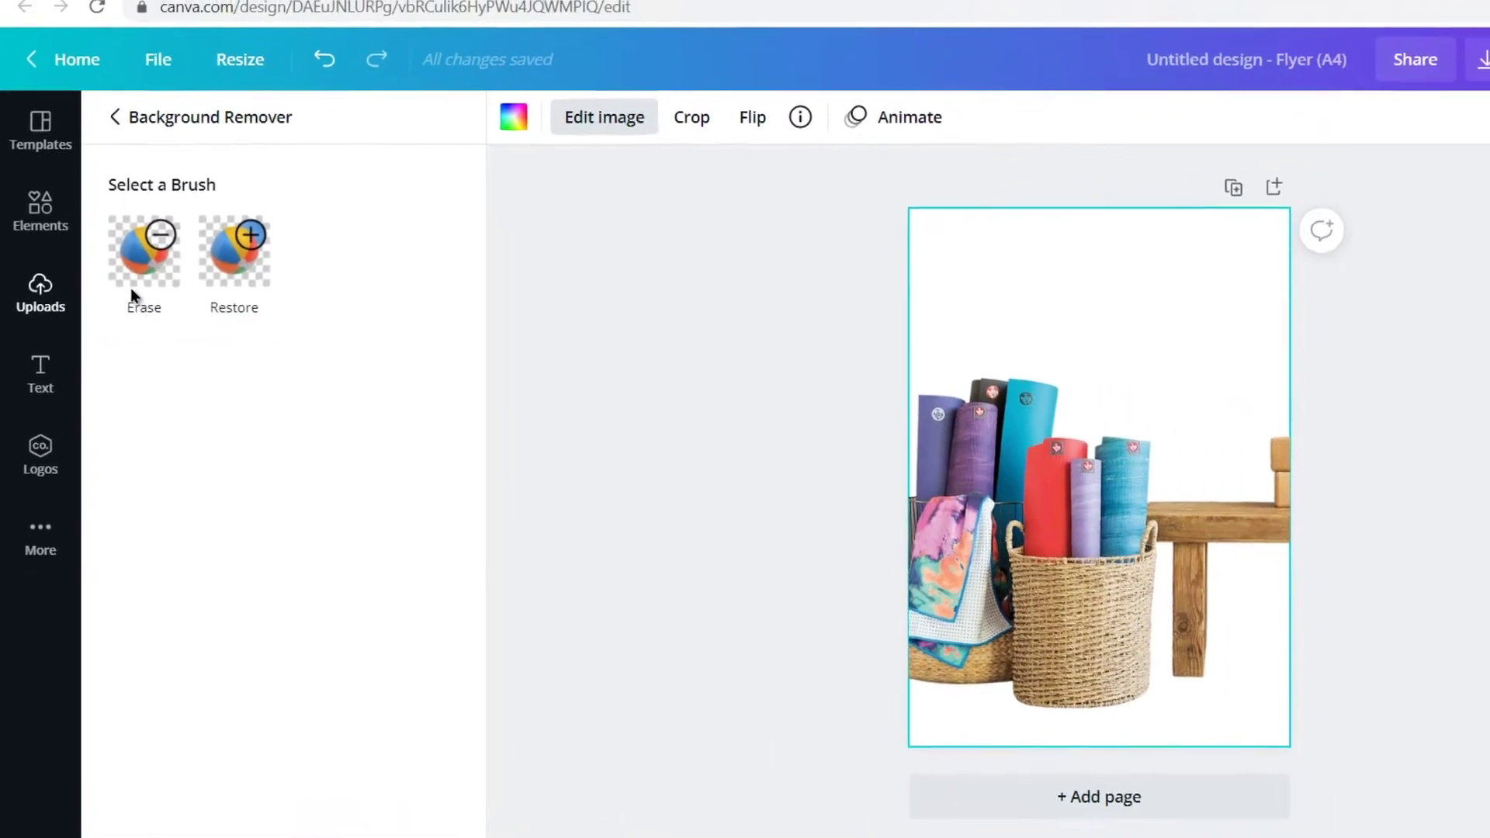
Erase the boxes, the draped pink towel and the outer part of the bench with the Erase brush at size 29.
left_click(142, 281)
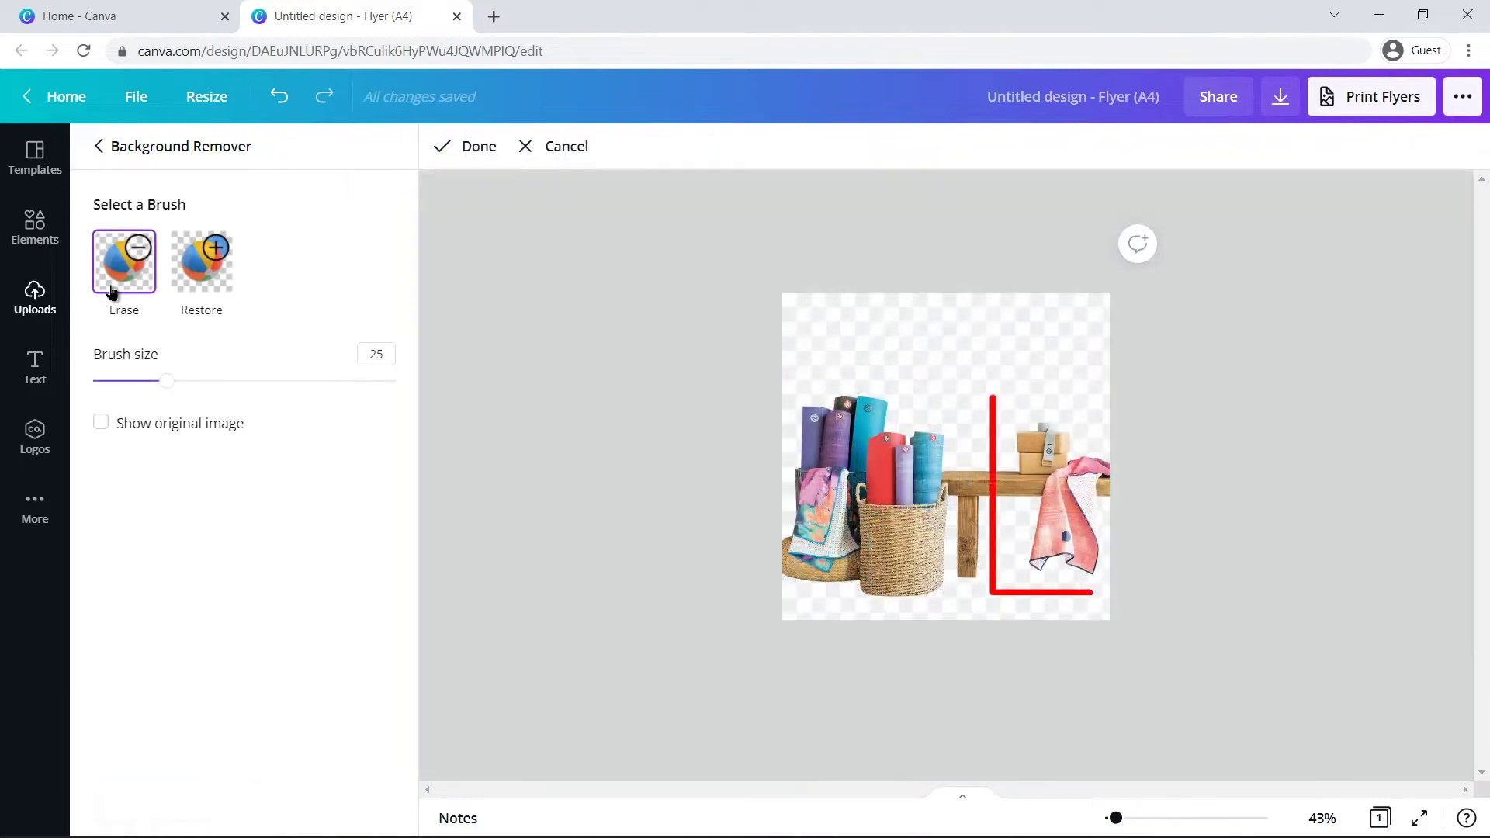
left_click_drag(165, 382, 179, 384)
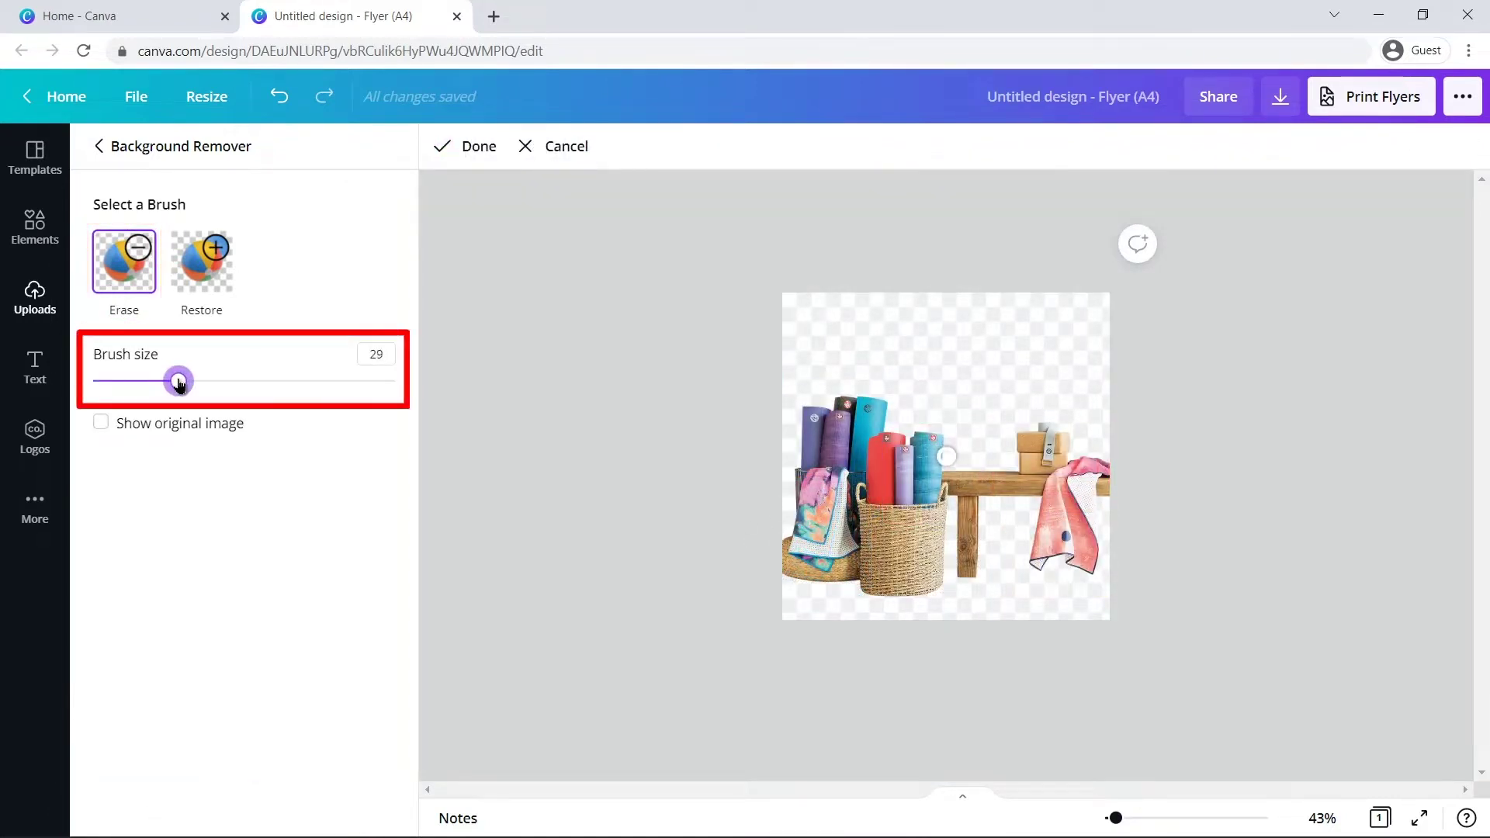
mouse_move(1036, 419)
left_mouse_down()
mouse_move(1017, 444)
mouse_move(1054, 443)
mouse_move(1050, 426)
mouse_move(1025, 436)
mouse_move(1038, 478)
mouse_move(1106, 475)
mouse_move(1069, 499)
mouse_move(1107, 543)
mouse_move(1082, 565)
mouse_move(1012, 496)
mouse_move(1027, 495)
mouse_move(999, 514)
left_mouse_up()
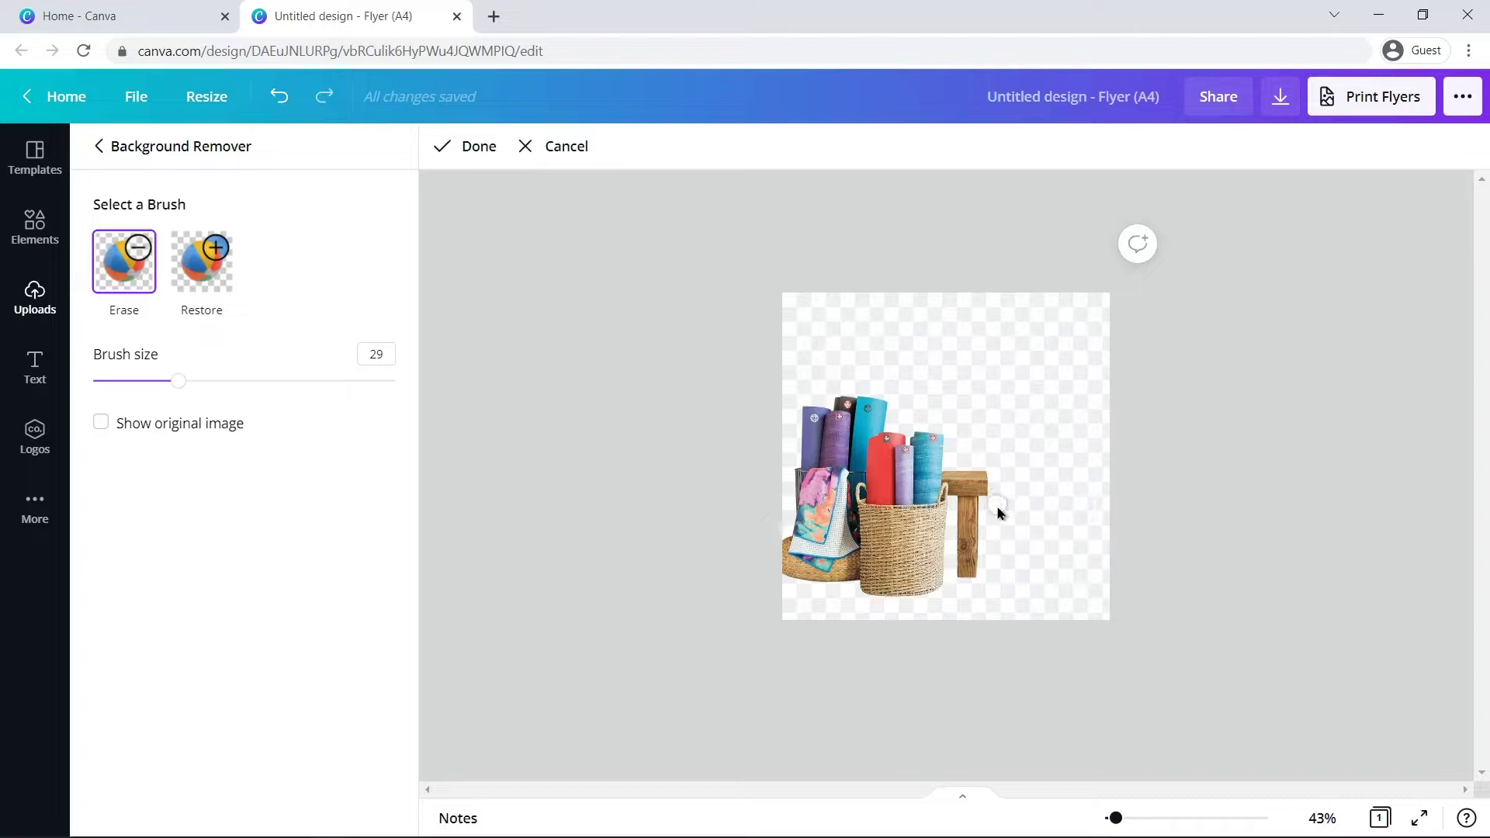
Erase across the tops of the yoga mats and paint them back with the Restore brush at size 32.
mouse_move(945, 475)
left_mouse_down()
mouse_move(927, 450)
mouse_move(845, 449)
left_mouse_up()
left_click(205, 272)
left_click_drag(177, 381, 188, 382)
mouse_move(834, 438)
left_mouse_down()
mouse_move(878, 468)
mouse_move(921, 448)
mouse_move(908, 445)
mouse_move(883, 451)
mouse_move(943, 464)
left_mouse_up()
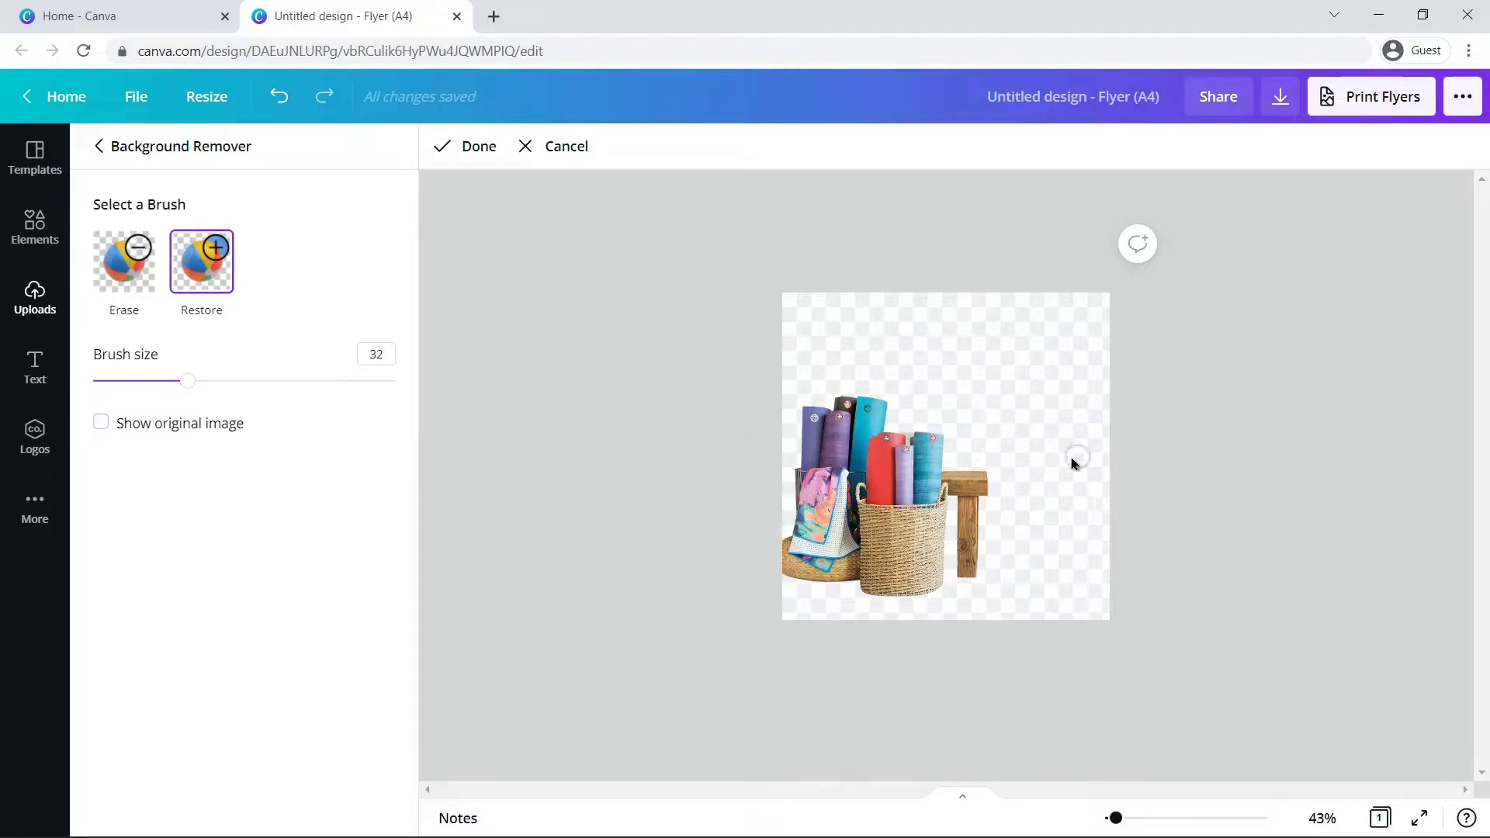
Finish the brush edits, apply the background removal and close the image editing options.
left_click(450, 161)
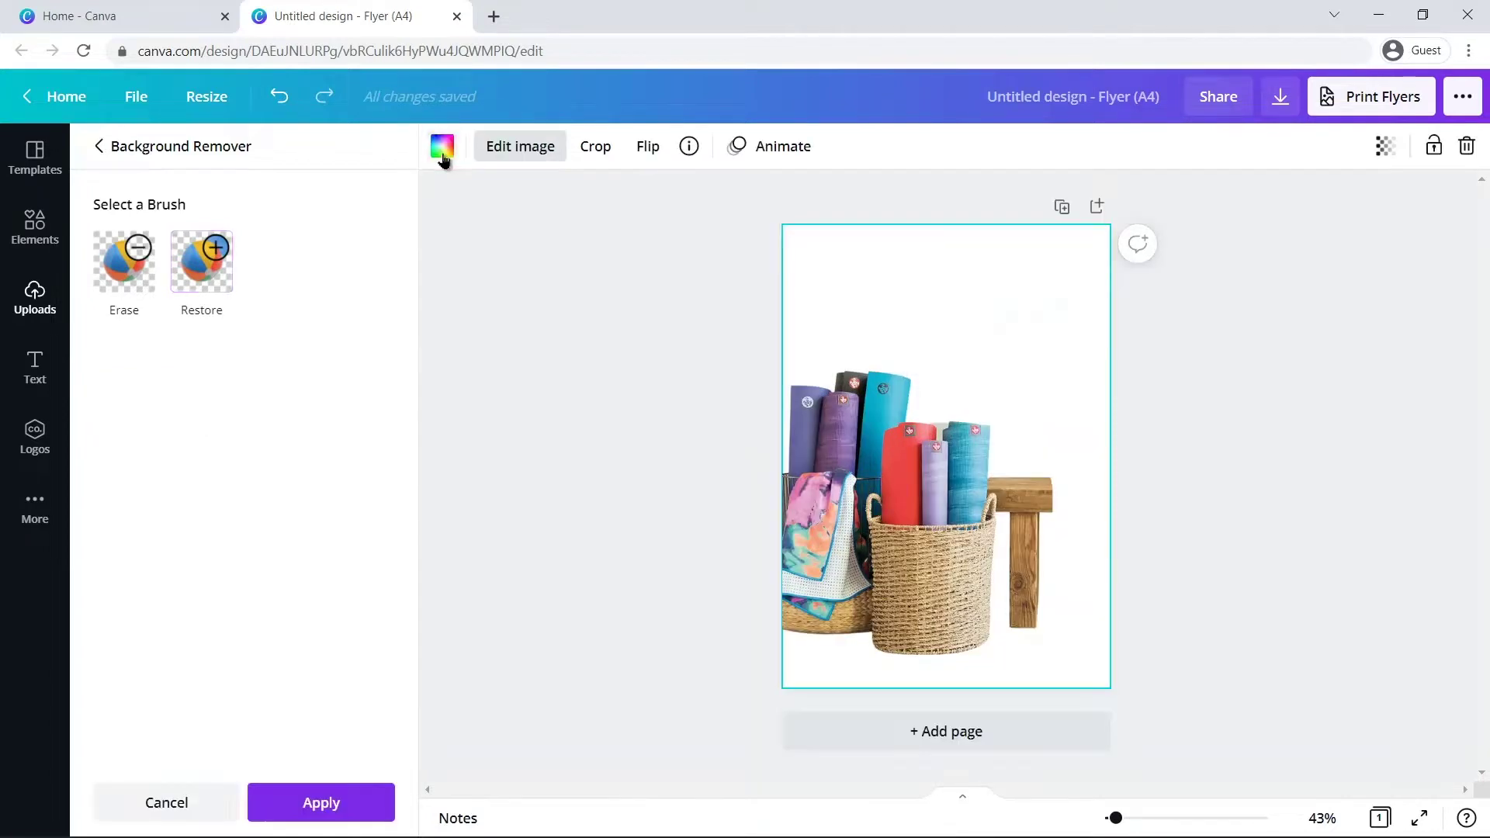
left_click(304, 807)
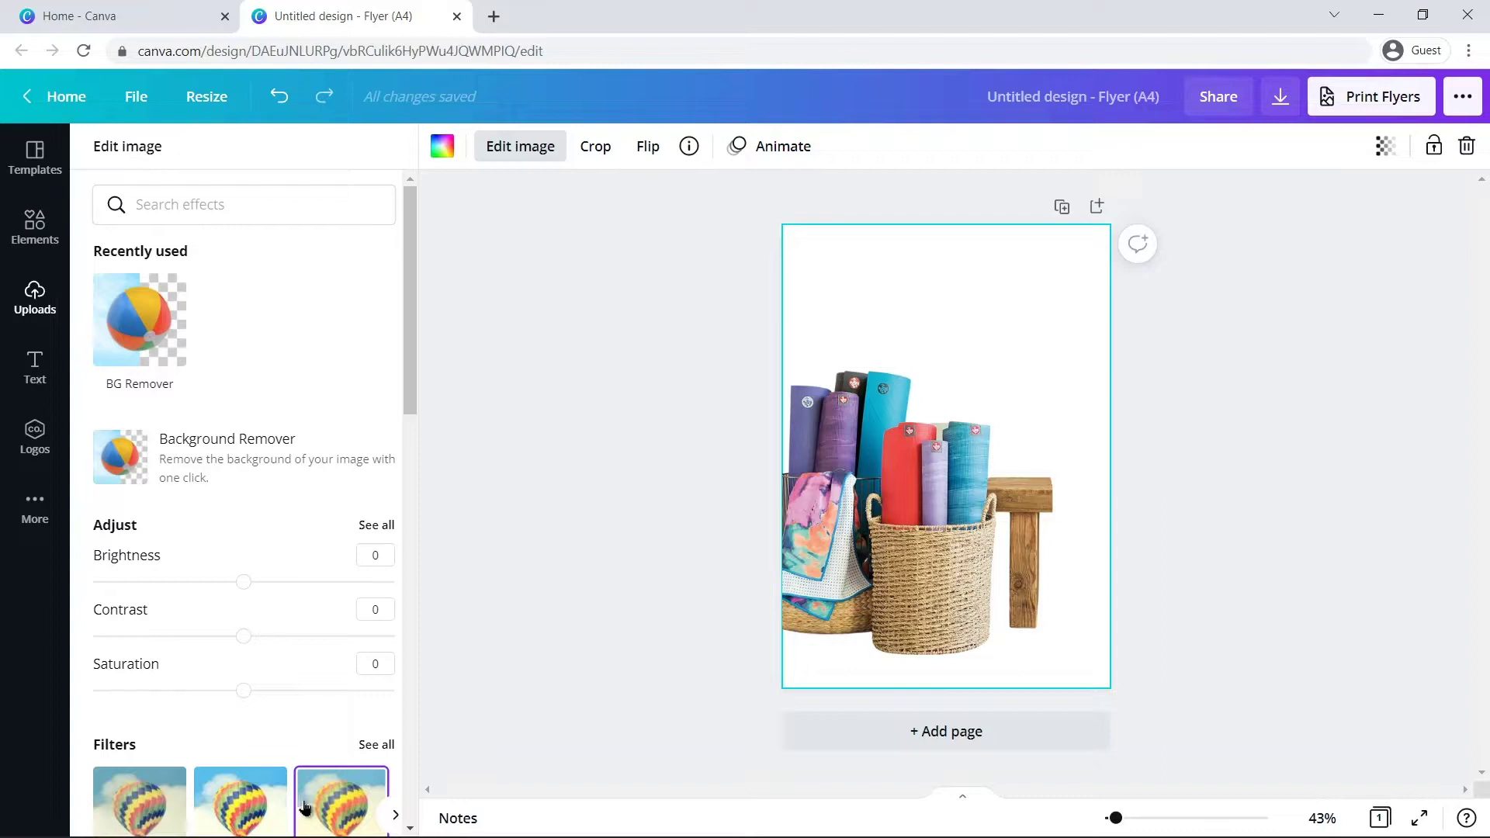
left_click(476, 605)
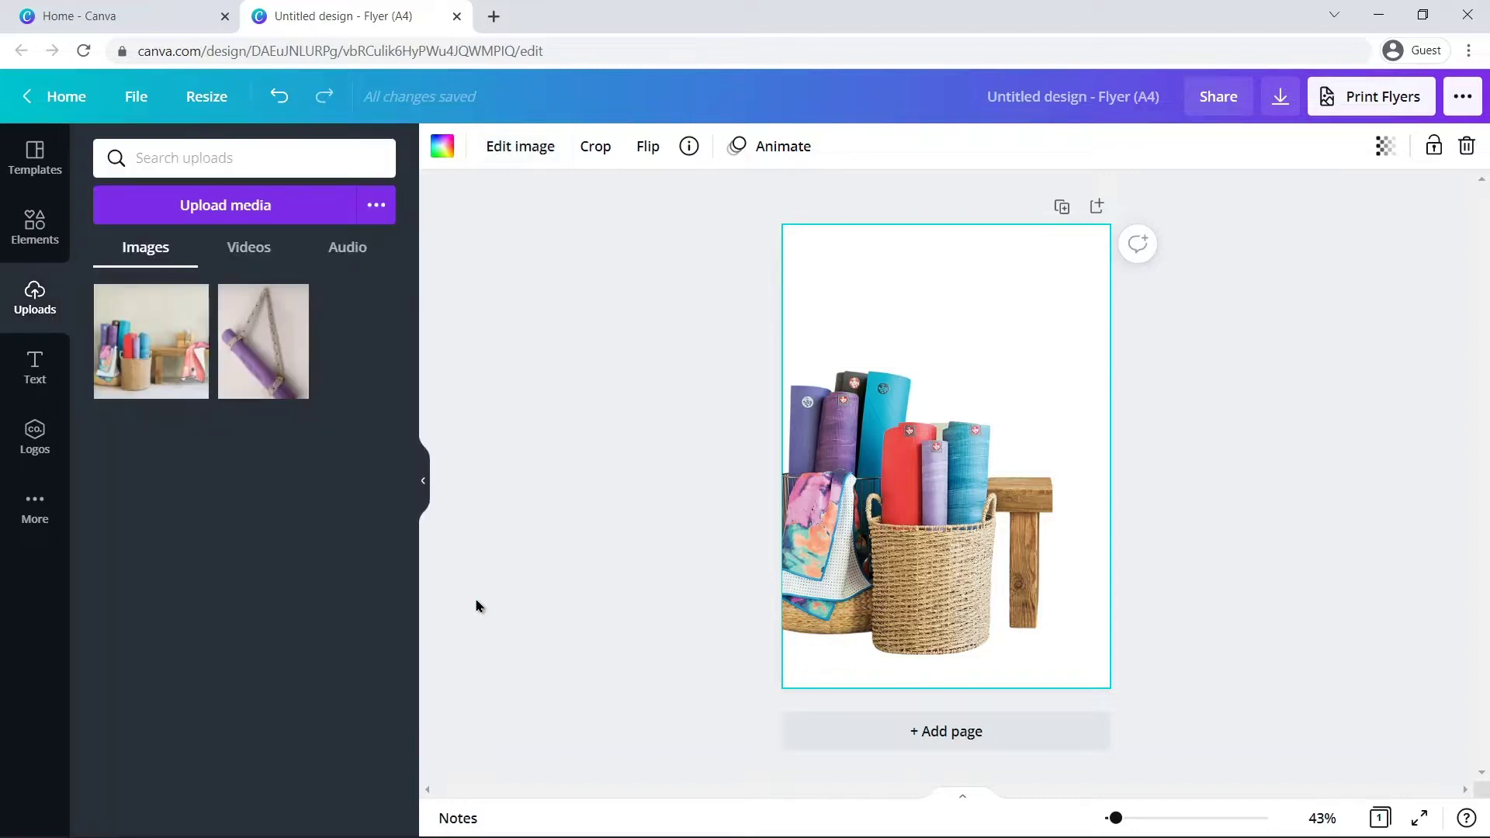
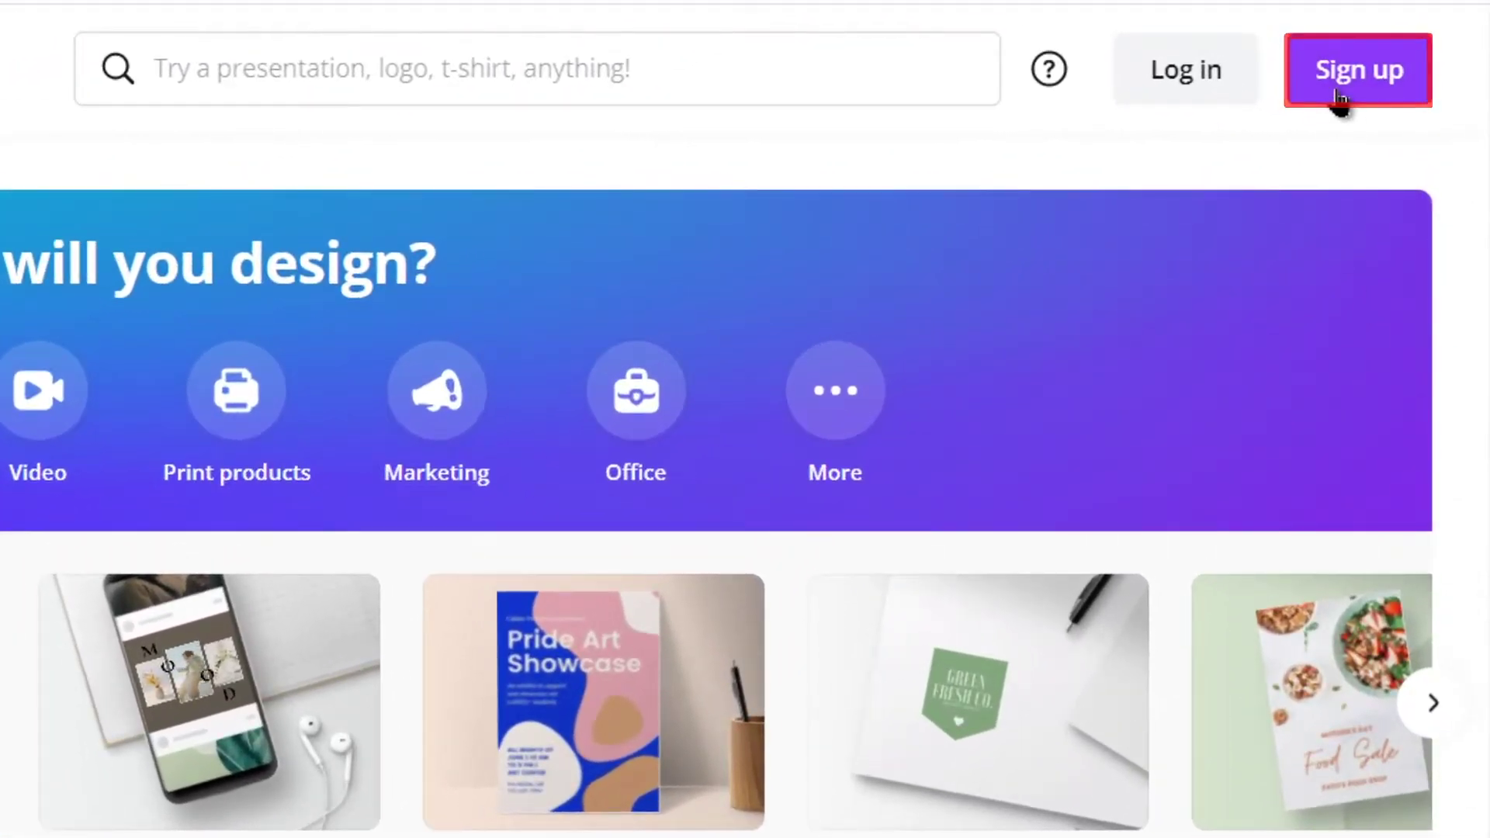
Sign up for Canva as a small business, skip the team details and start the 30-day free trial of Pro.
left_click(1342, 99)
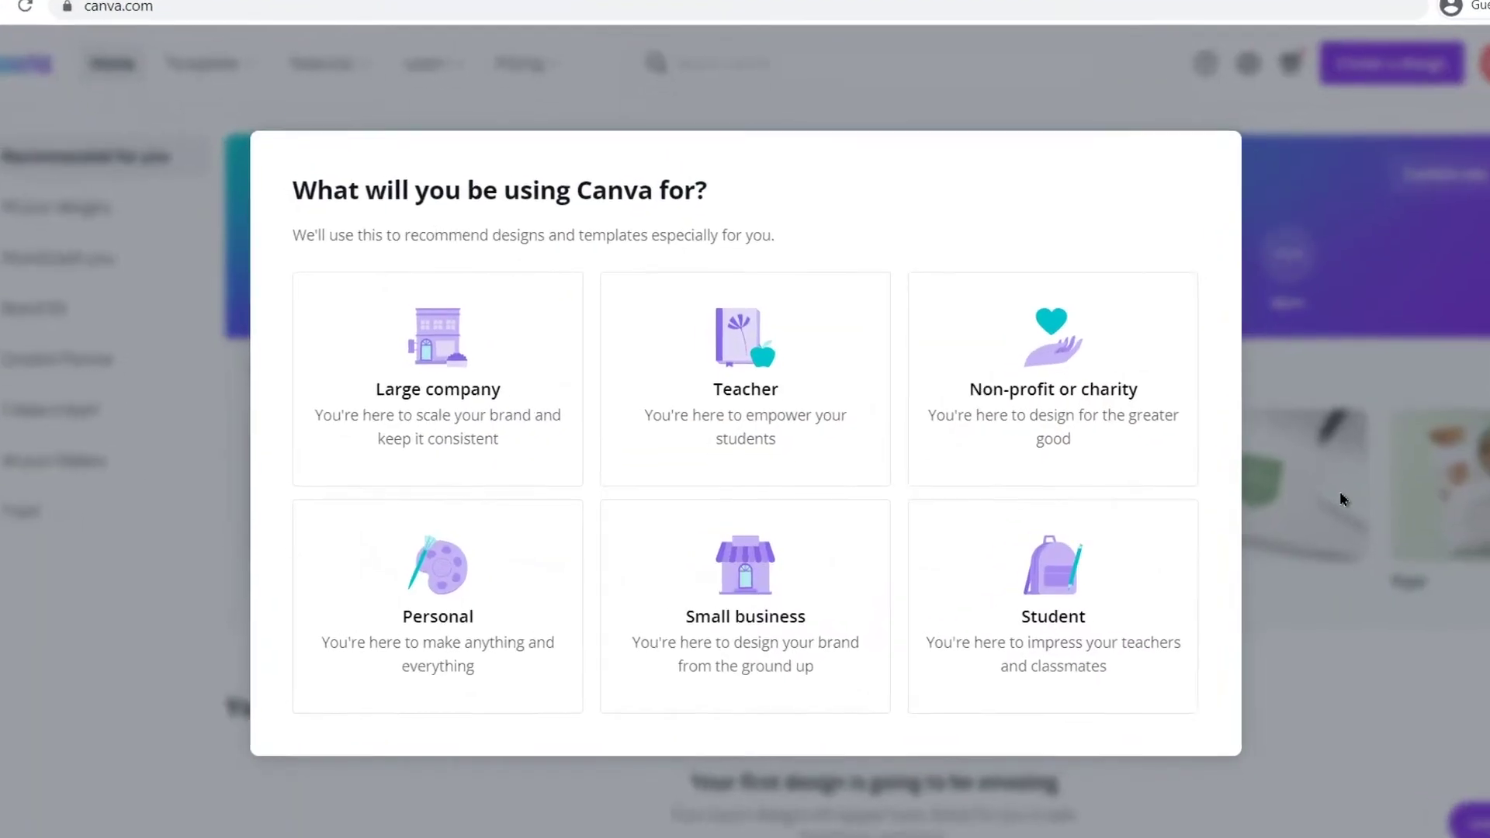
left_click(815, 643)
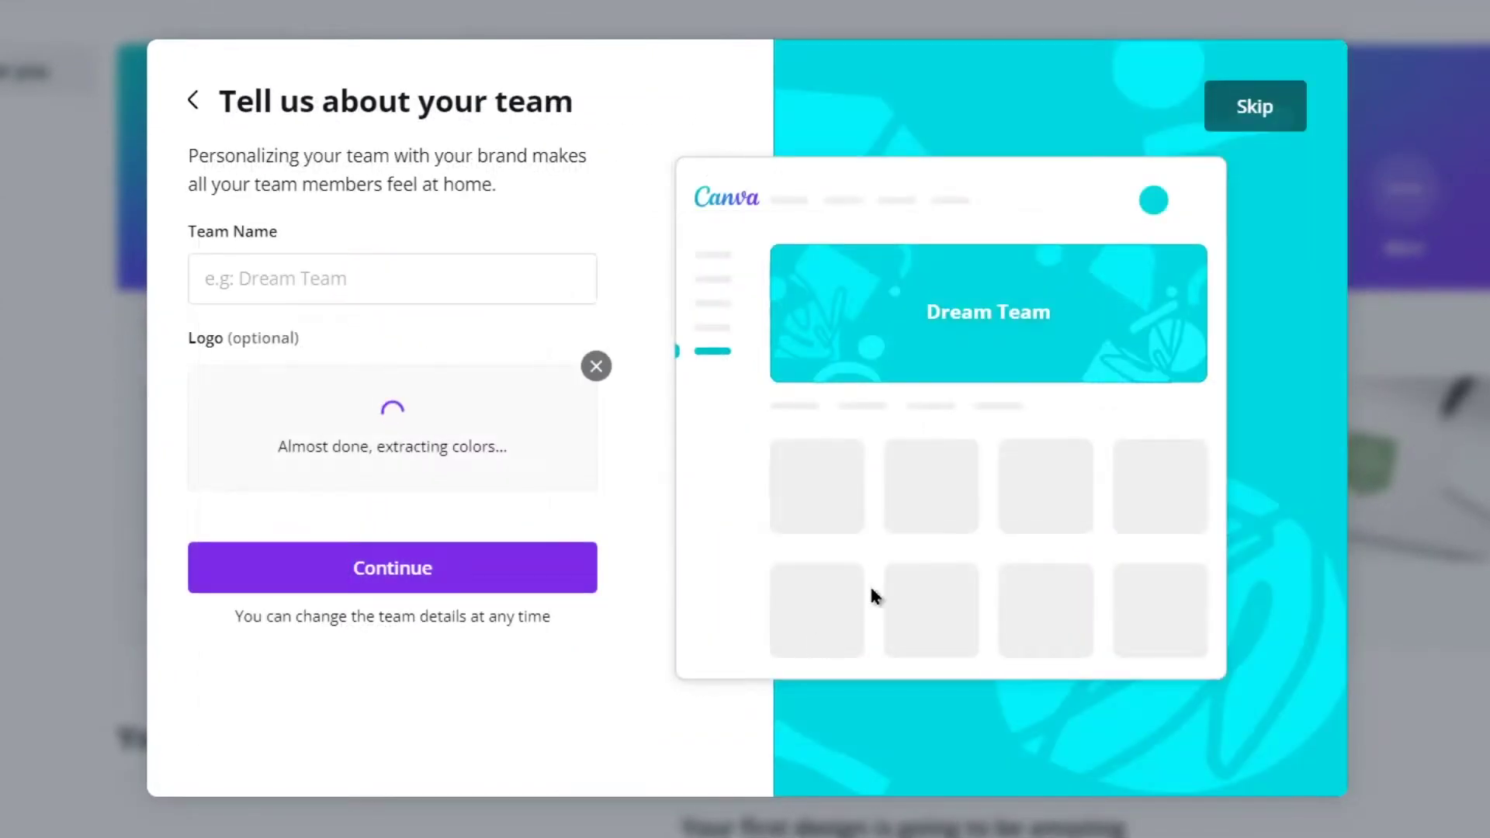
left_click(1265, 119)
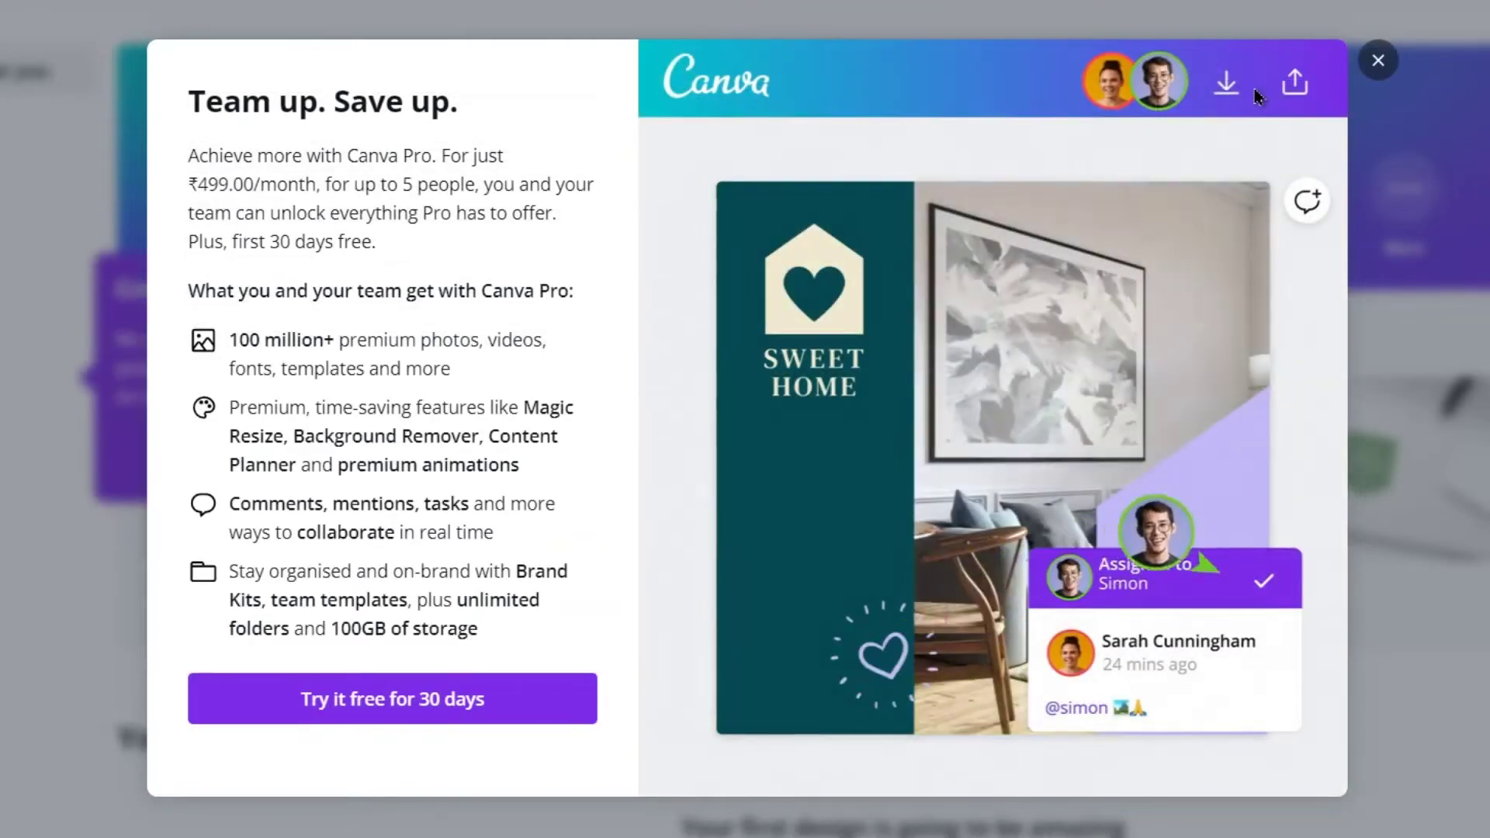
left_click(318, 698)
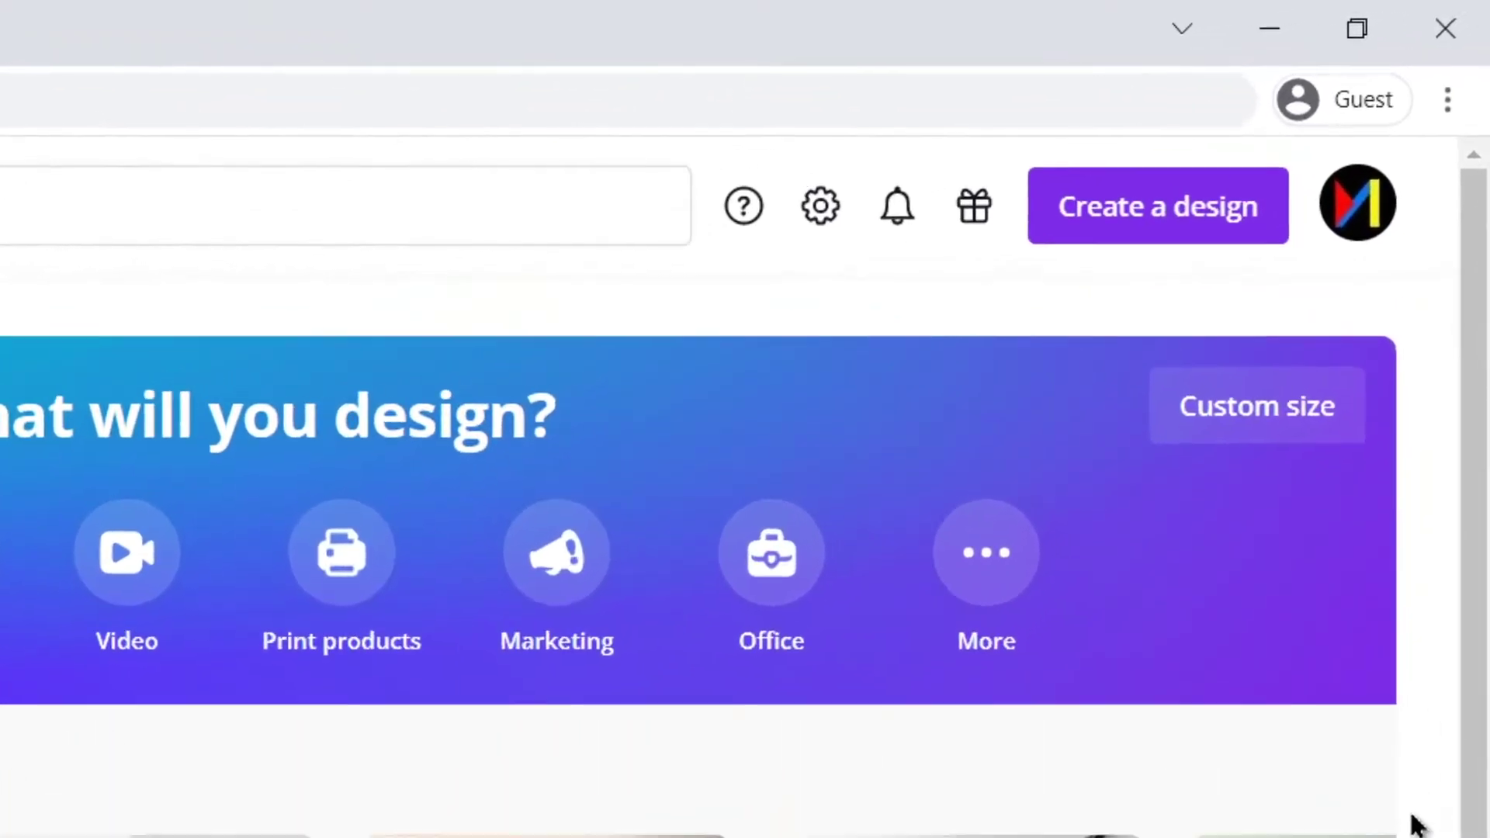
Create a new blank Flyer design of 210 × 297 mm.
left_click(1141, 226)
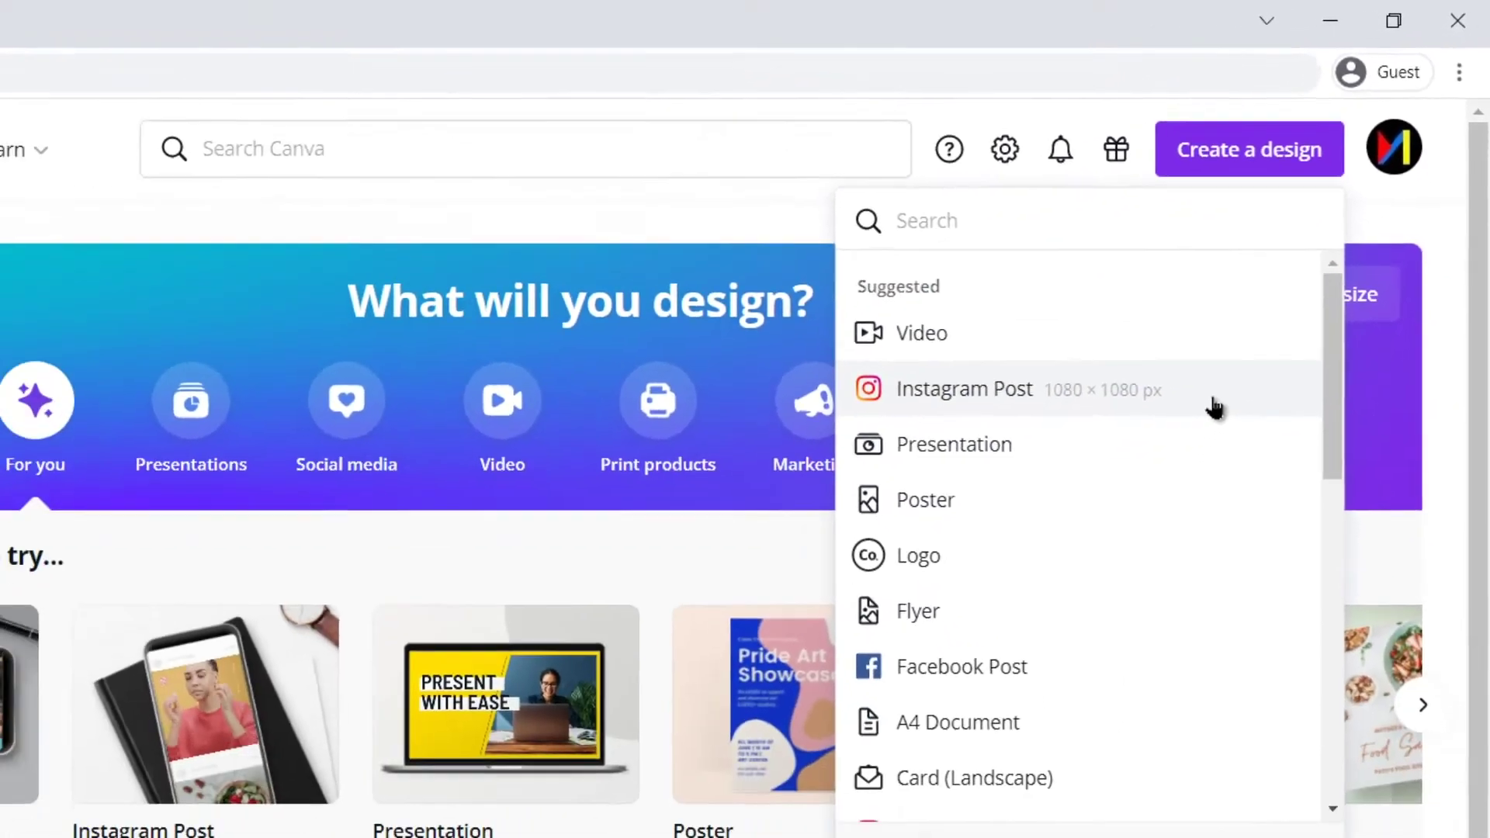
scroll(1088, 594, "down", 3)
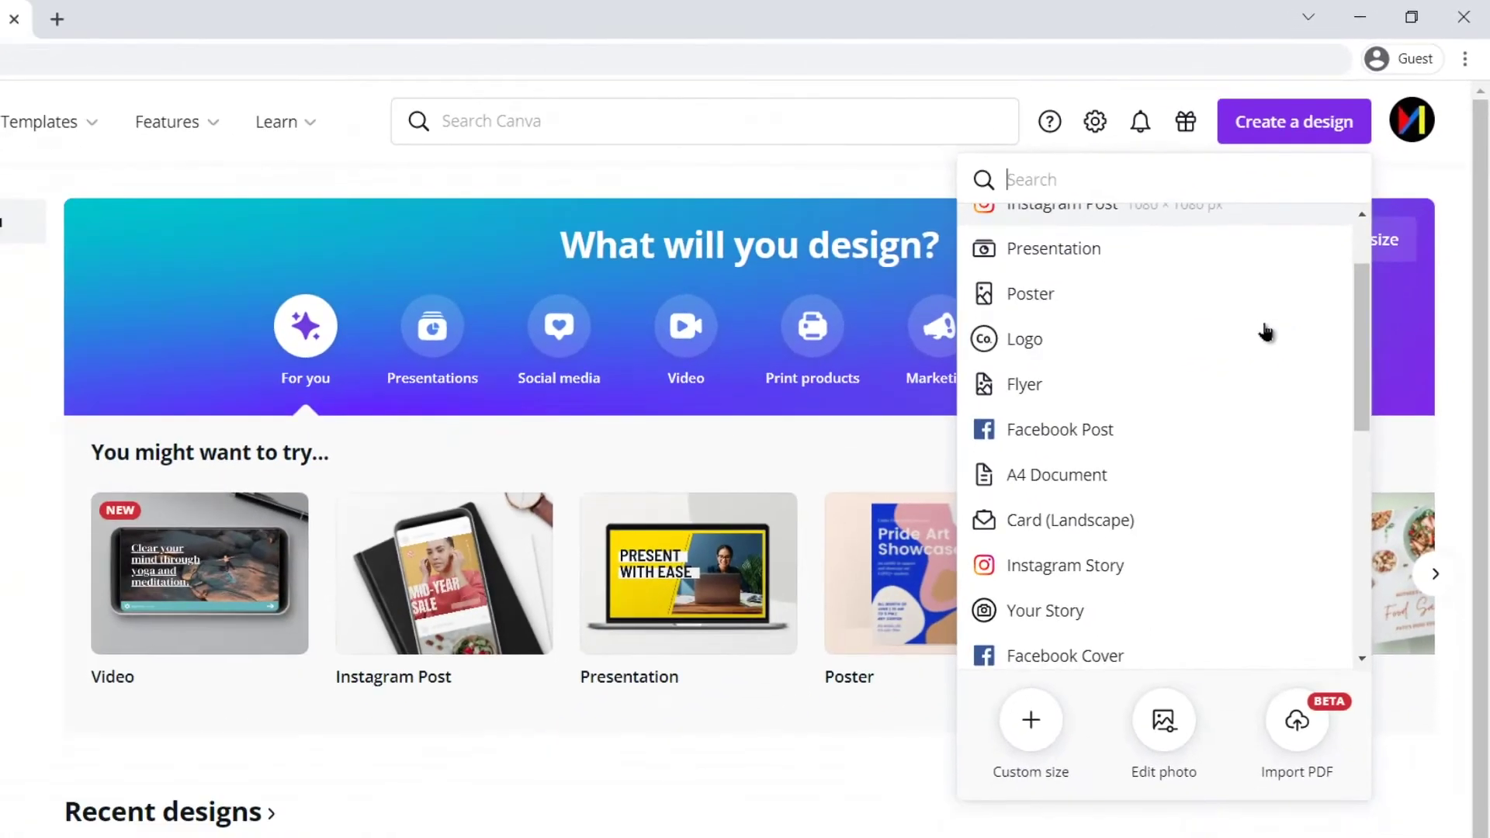
scroll(1266, 332, "down", 5)
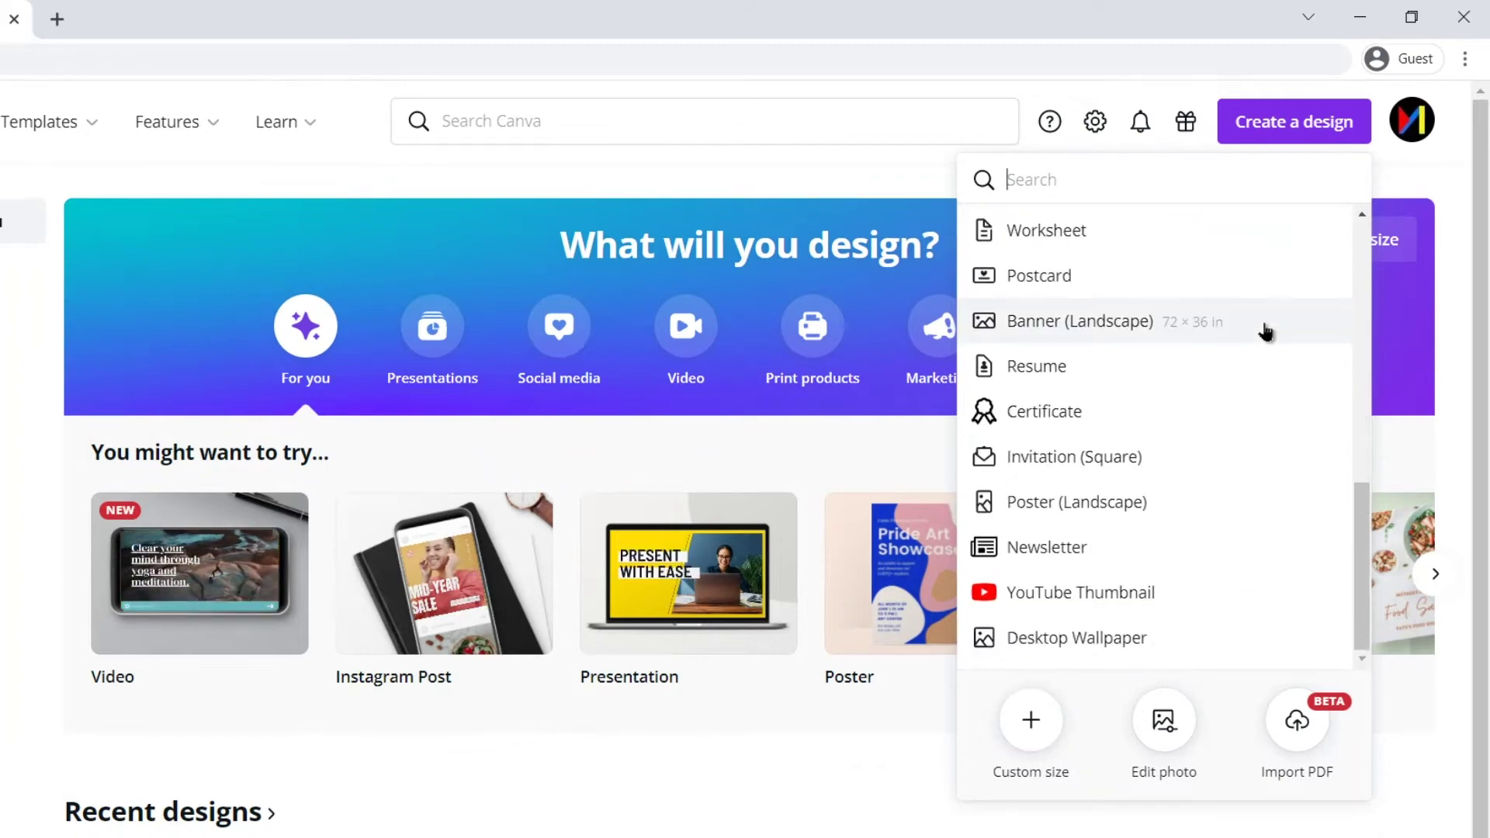
scroll(1266, 332, "up", 5)
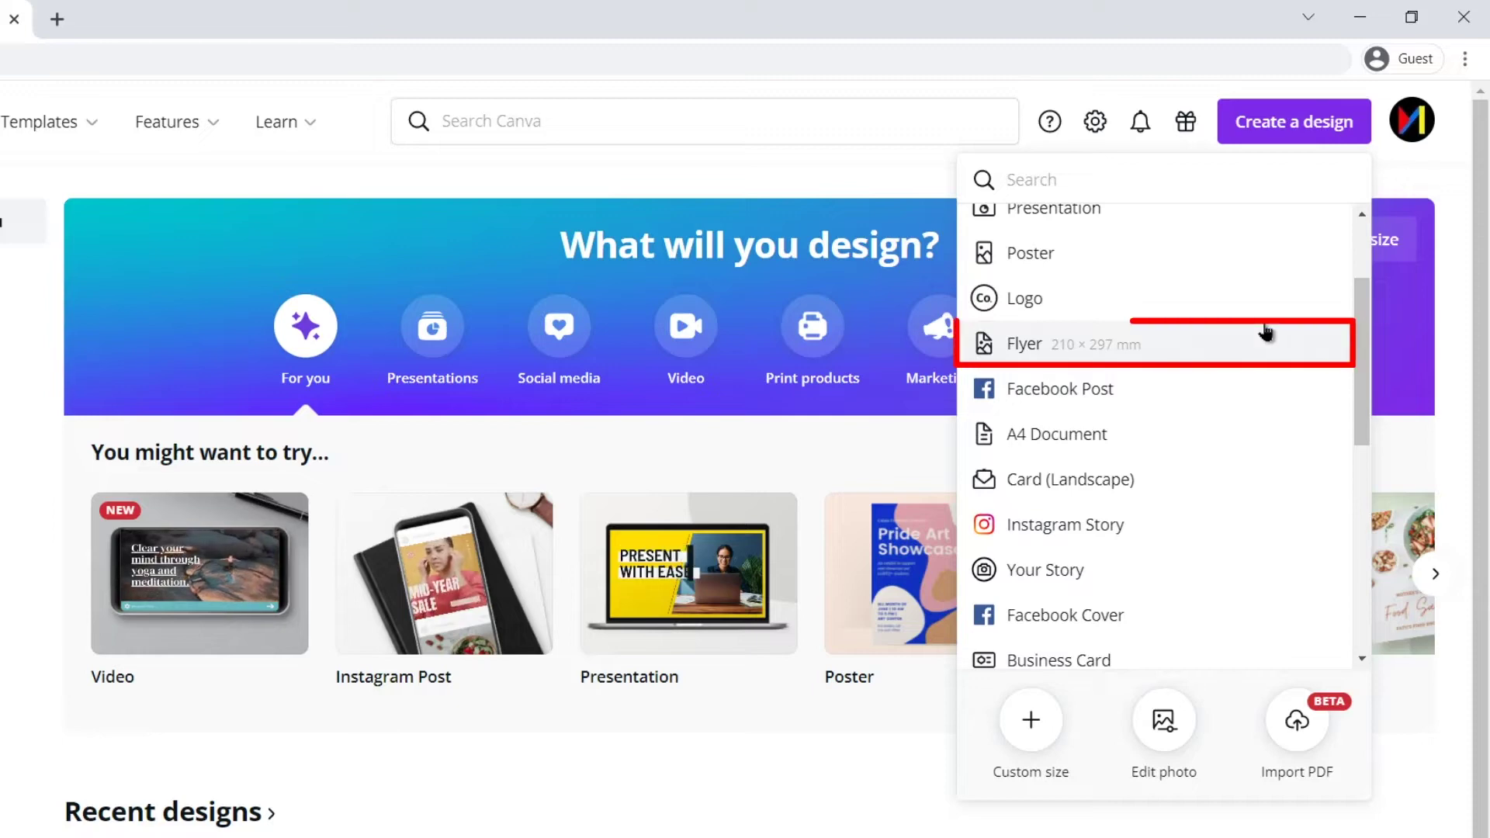
left_click(1101, 346)
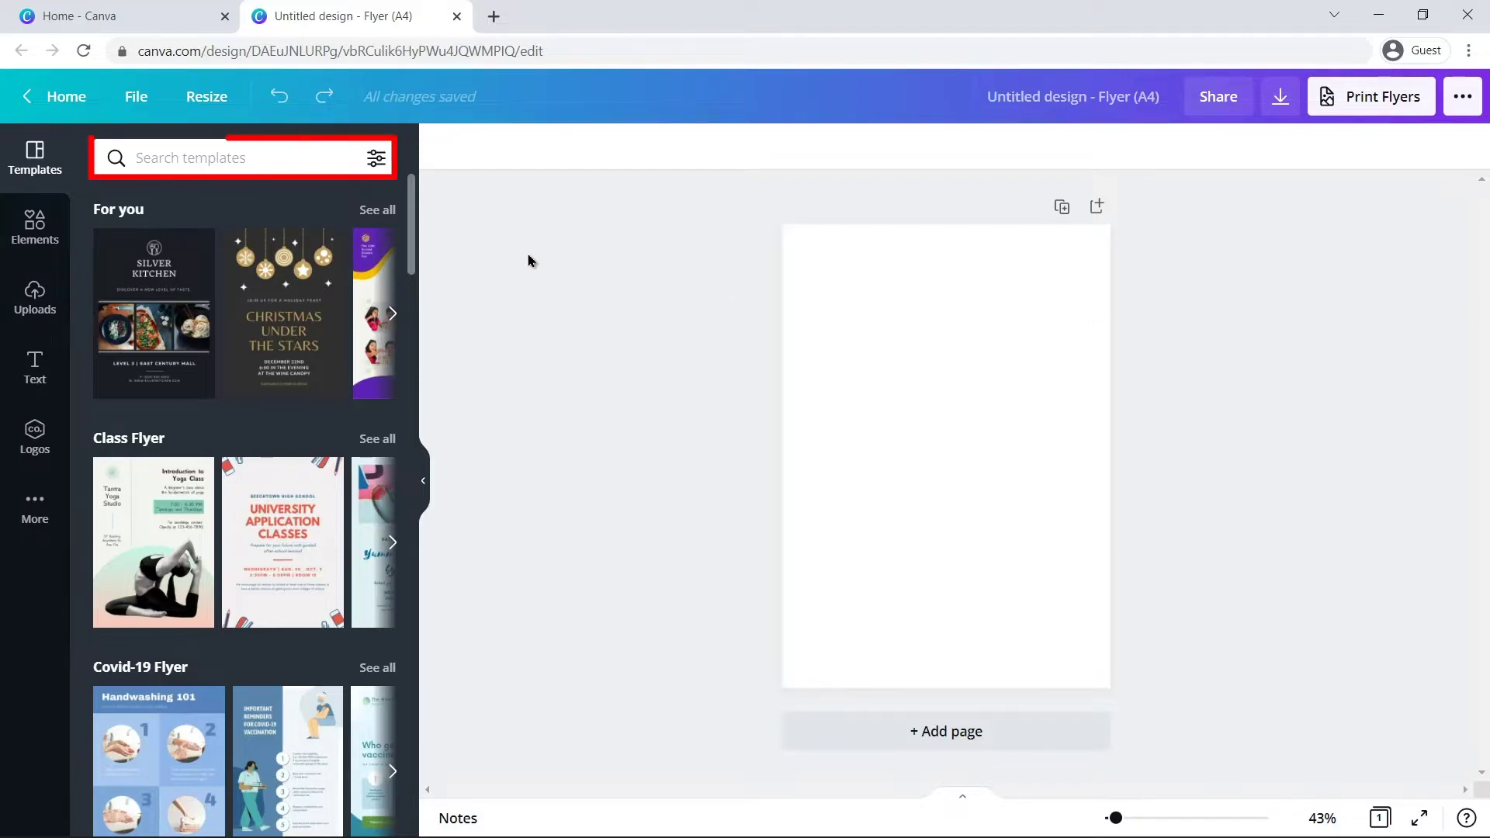
Search the flyer templates for "yoga" and try a template from the results.
left_click(208, 166)
type("yoga")
key("Return")
left_click(171, 489)
left_click(289, 420)
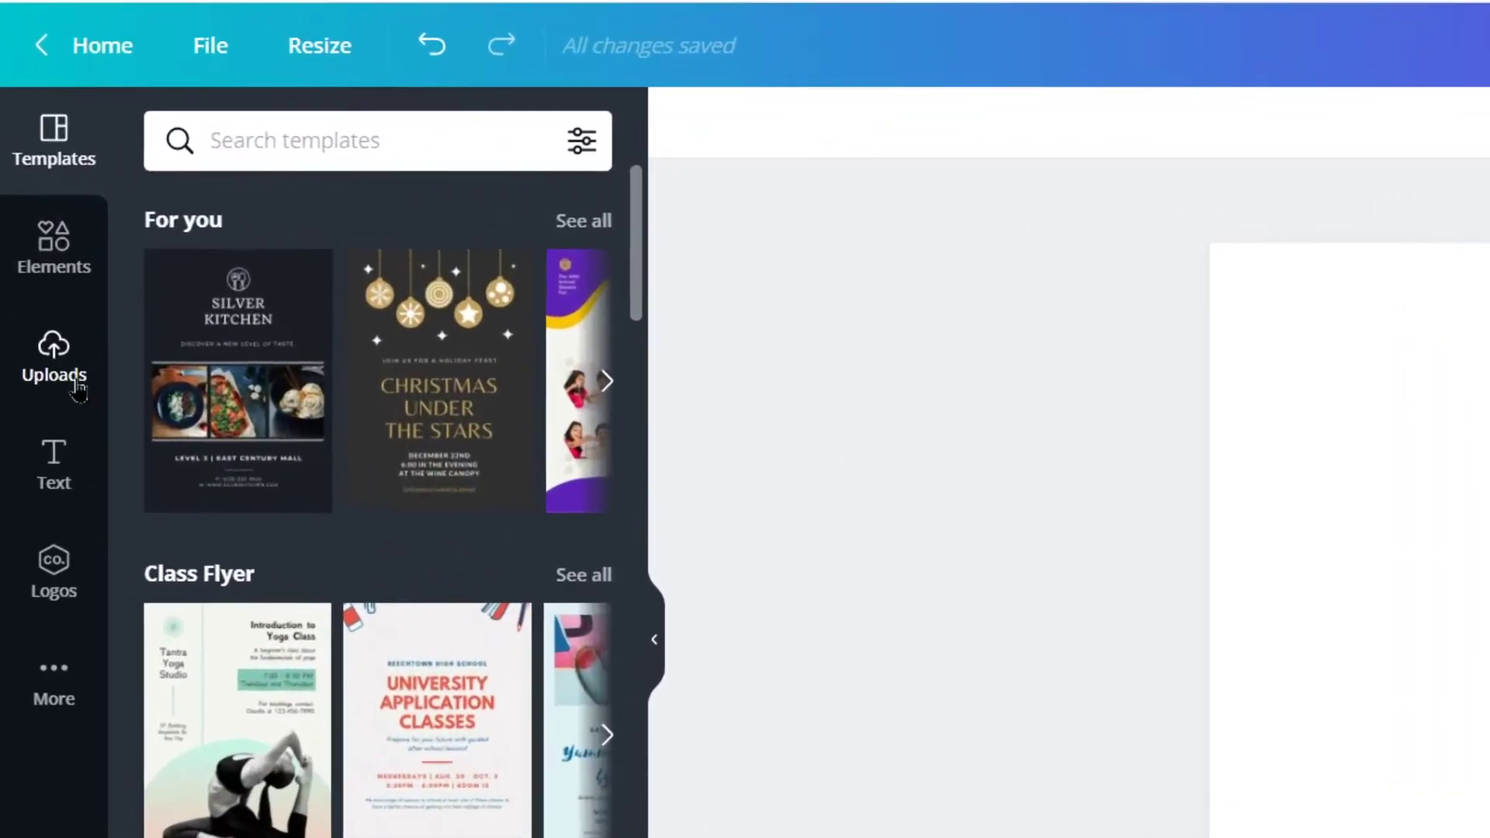
Upload Image 1.jpg from the Files folder to the design's media.
left_click(76, 382)
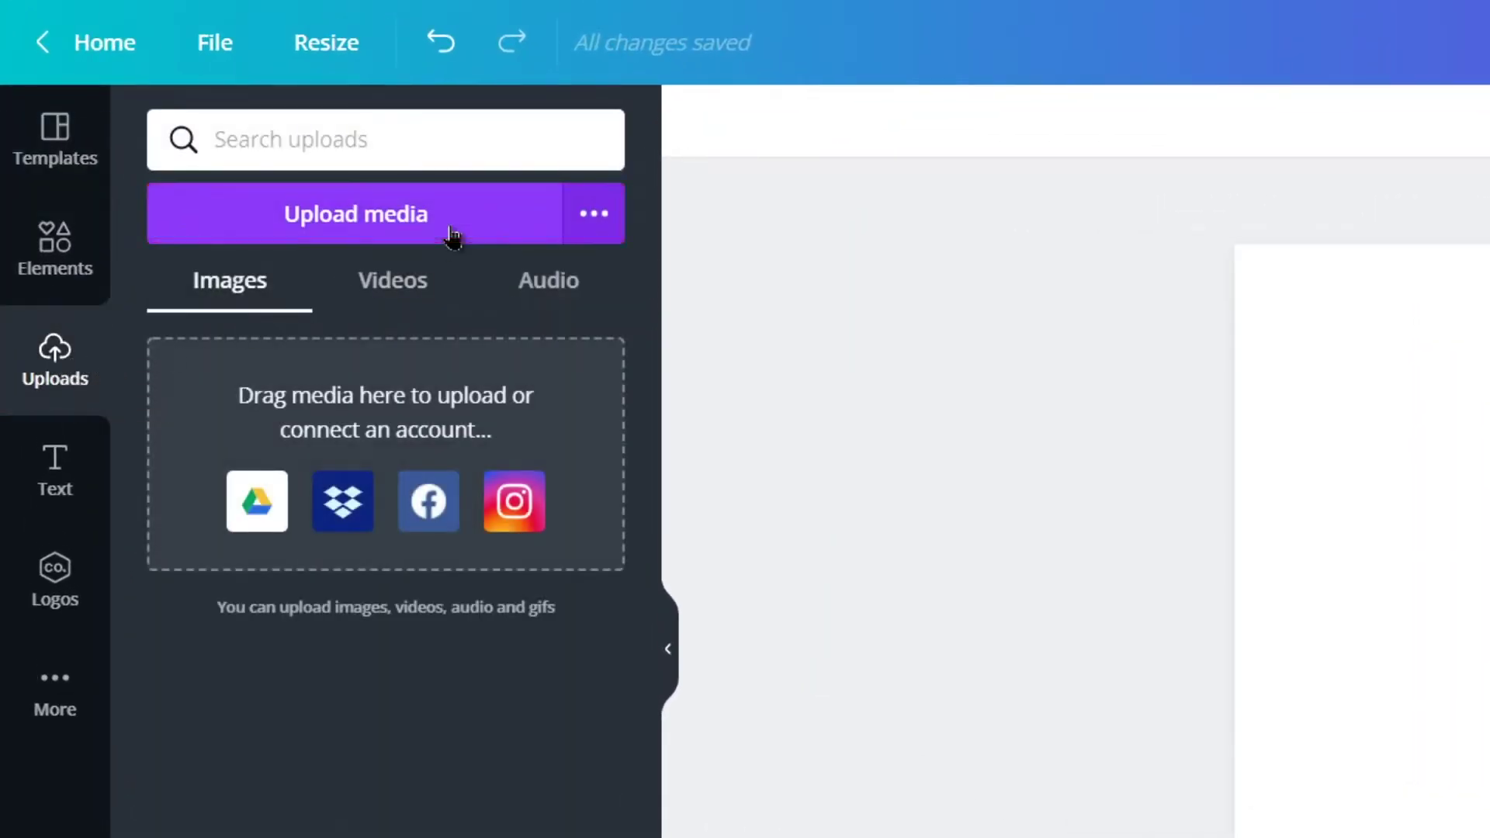
left_click(452, 237)
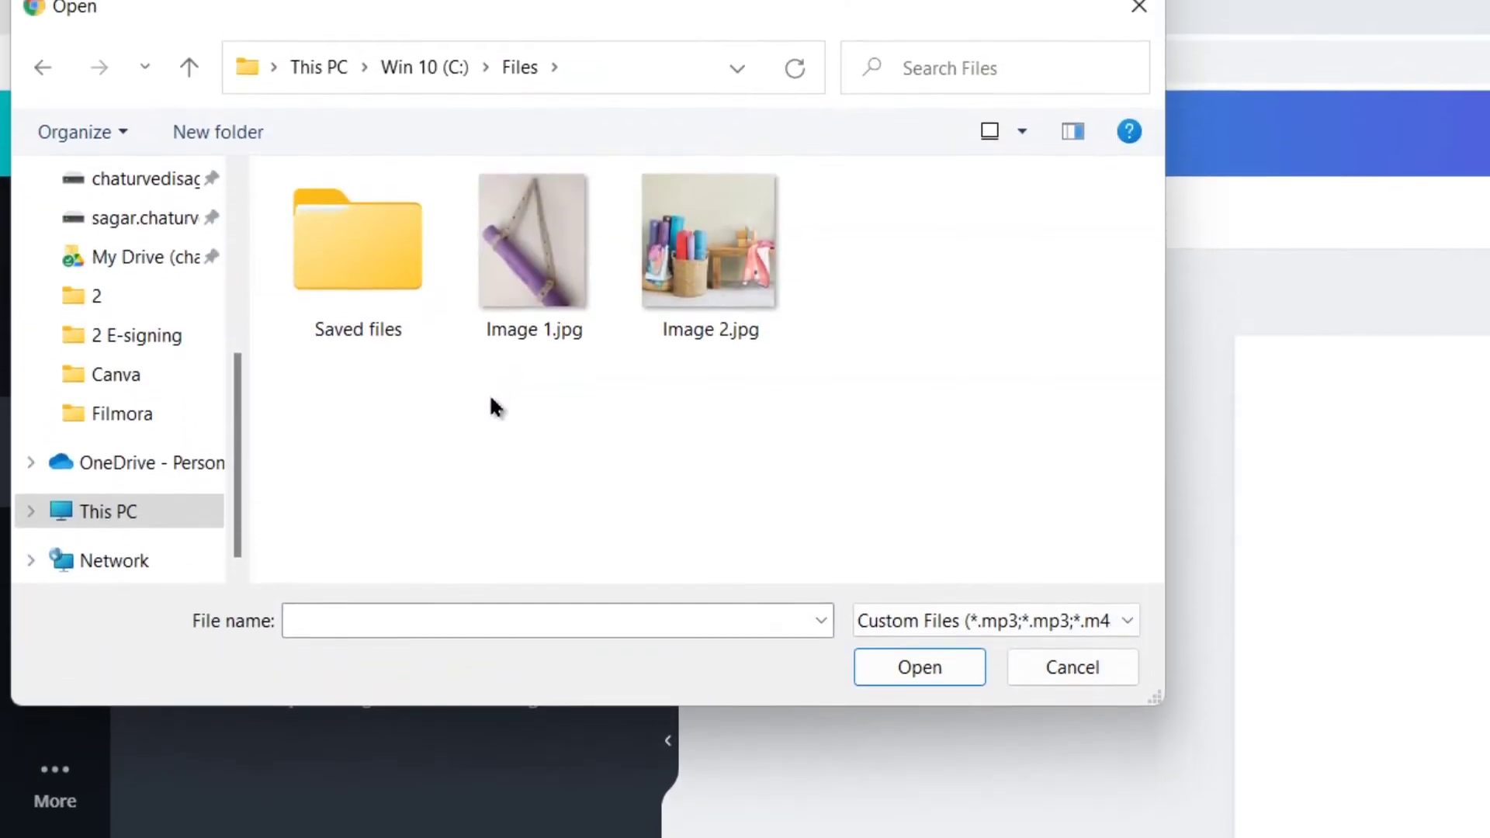
left_click(556, 343)
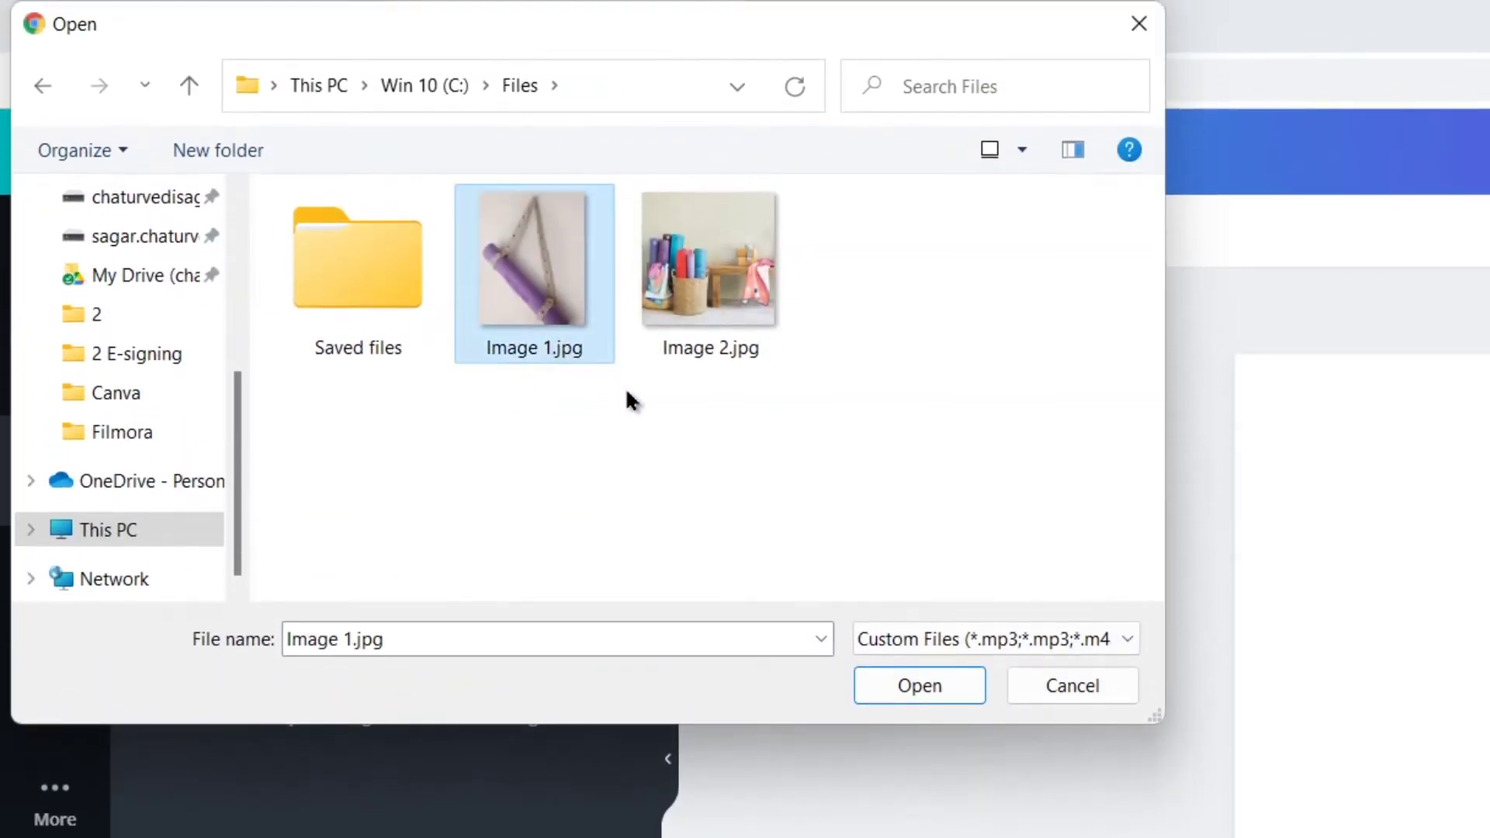
left_click(953, 688)
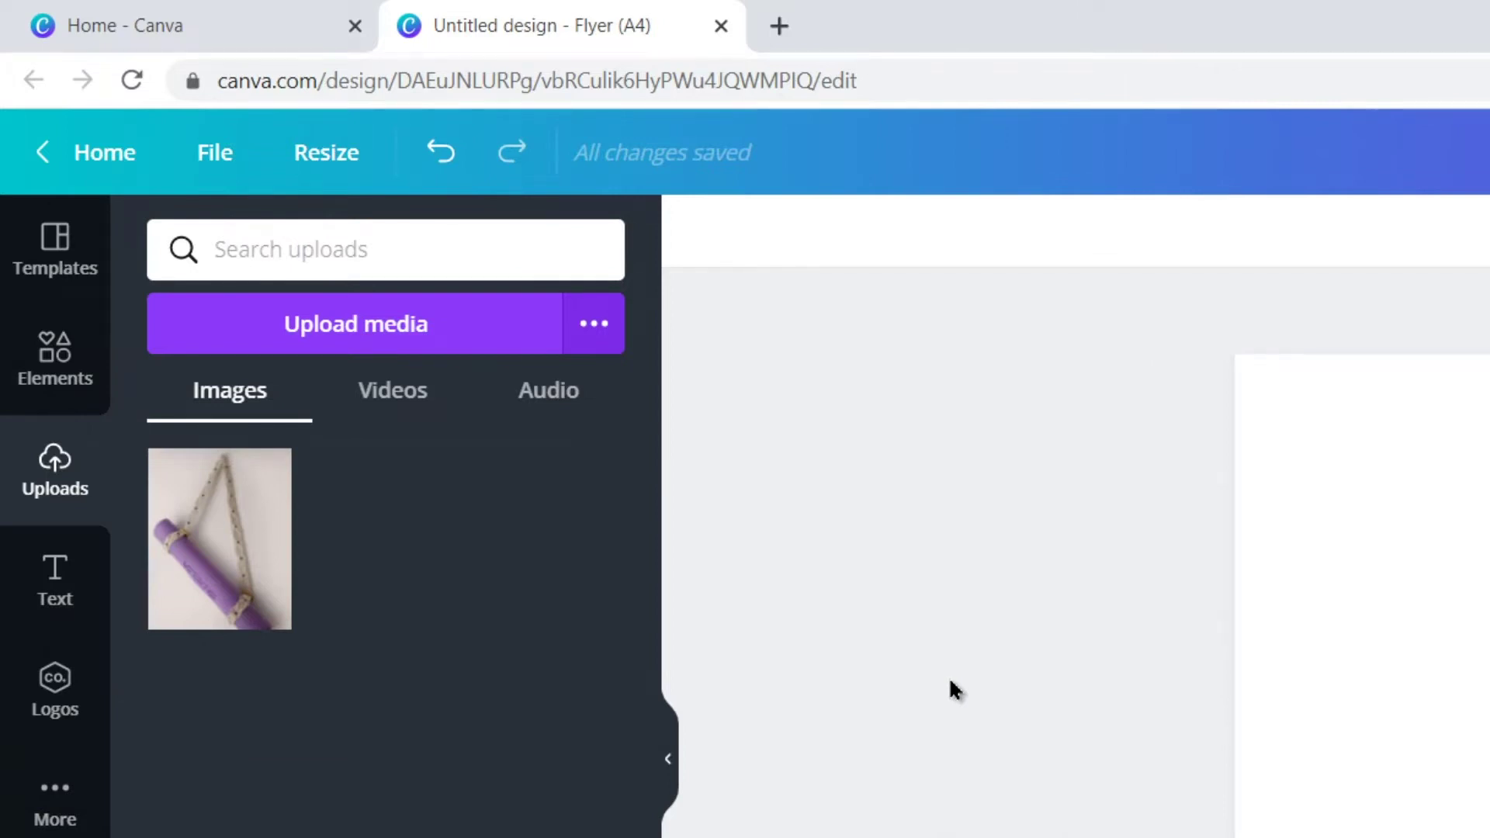
Place the uploaded purple yoga mat image on the flyer, enlarging and shifting it to cover the page.
left_click(160, 359)
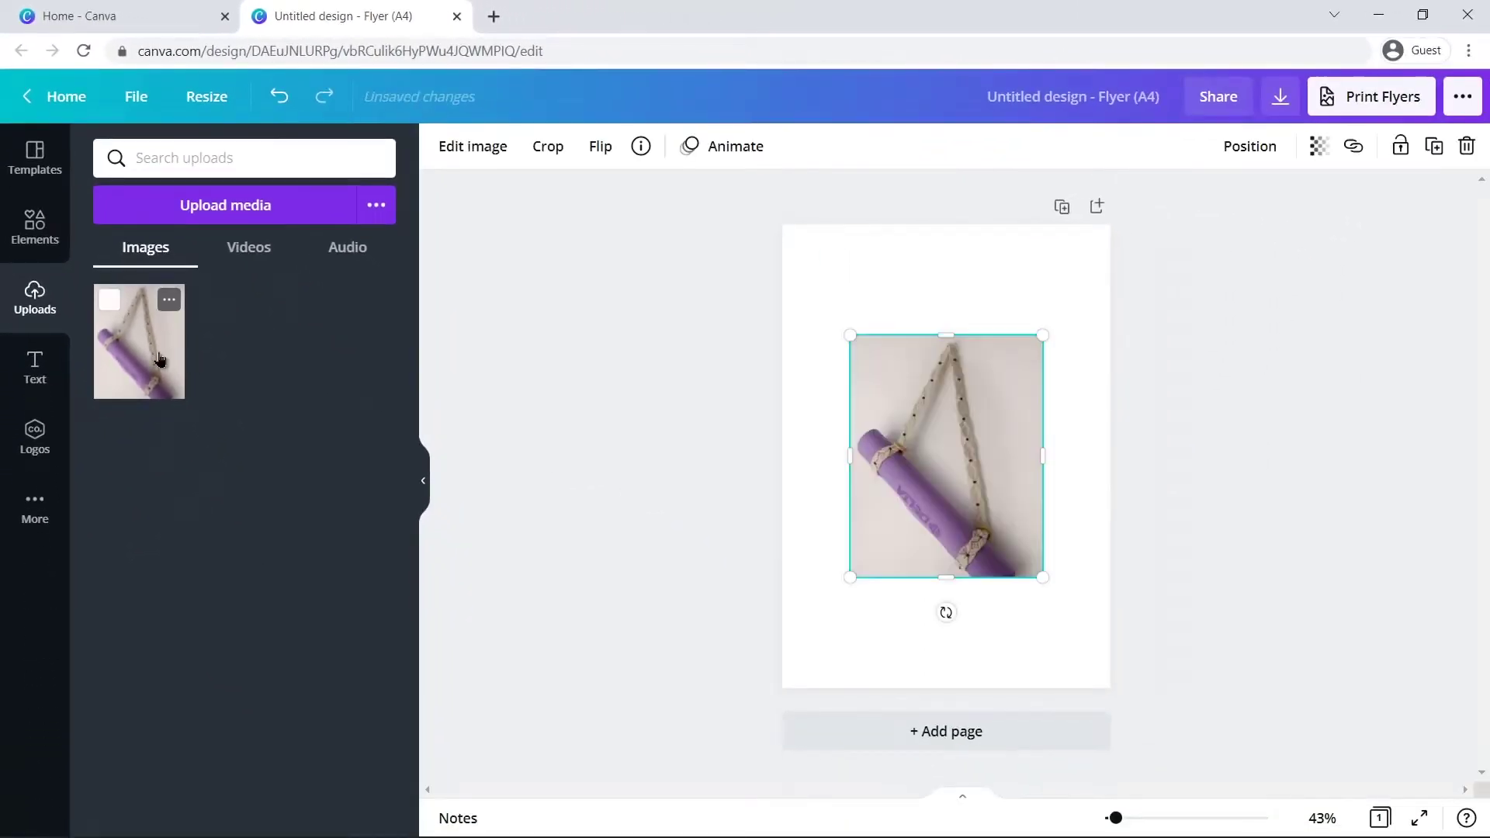
left_click_drag(1041, 581, 1108, 660)
left_click_drag(849, 334, 762, 225)
left_click_drag(1113, 666, 1135, 692)
left_click_drag(1010, 631, 1037, 633)
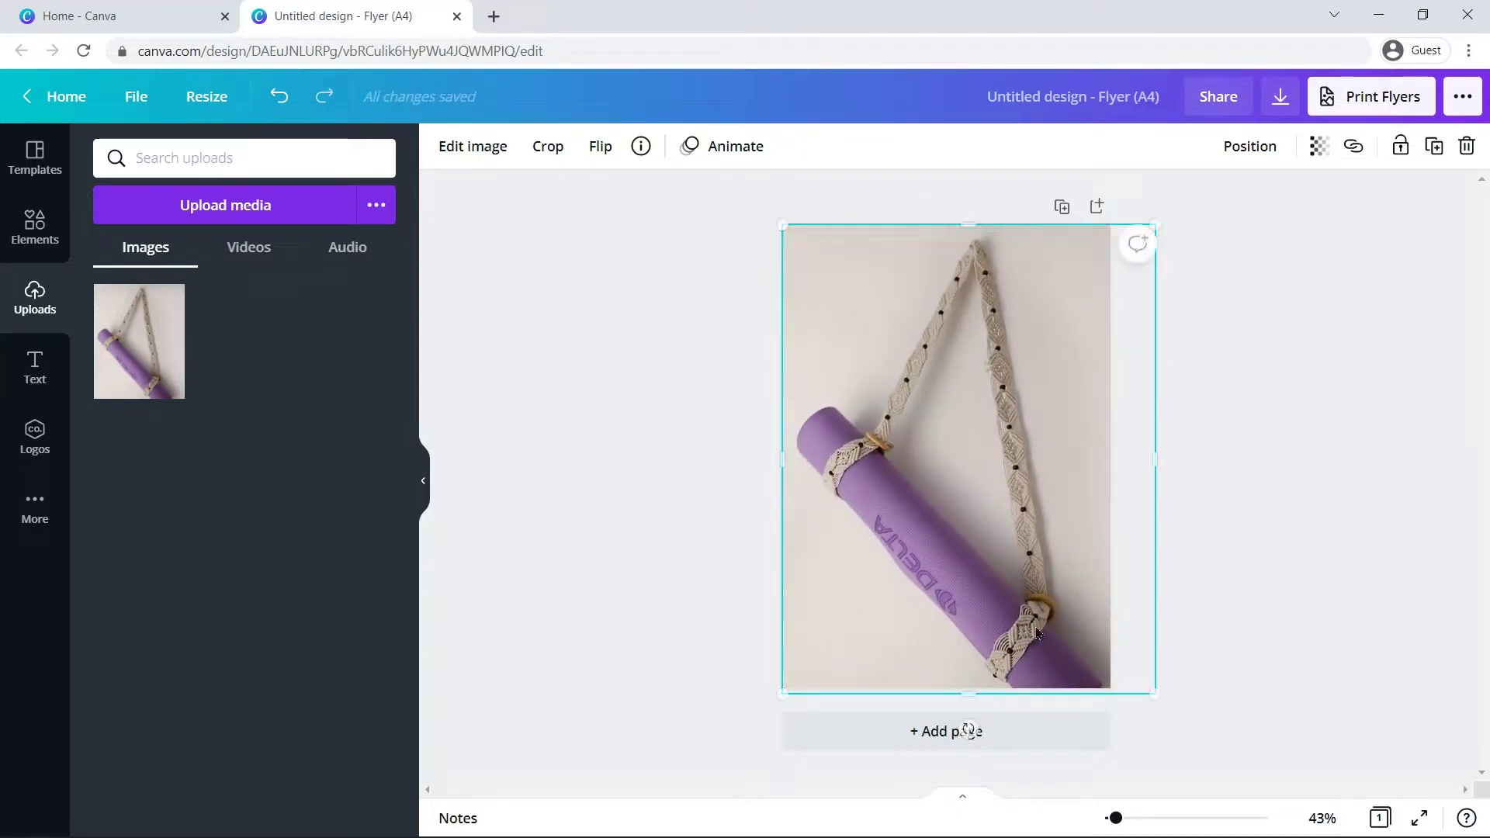
left_click(1199, 535)
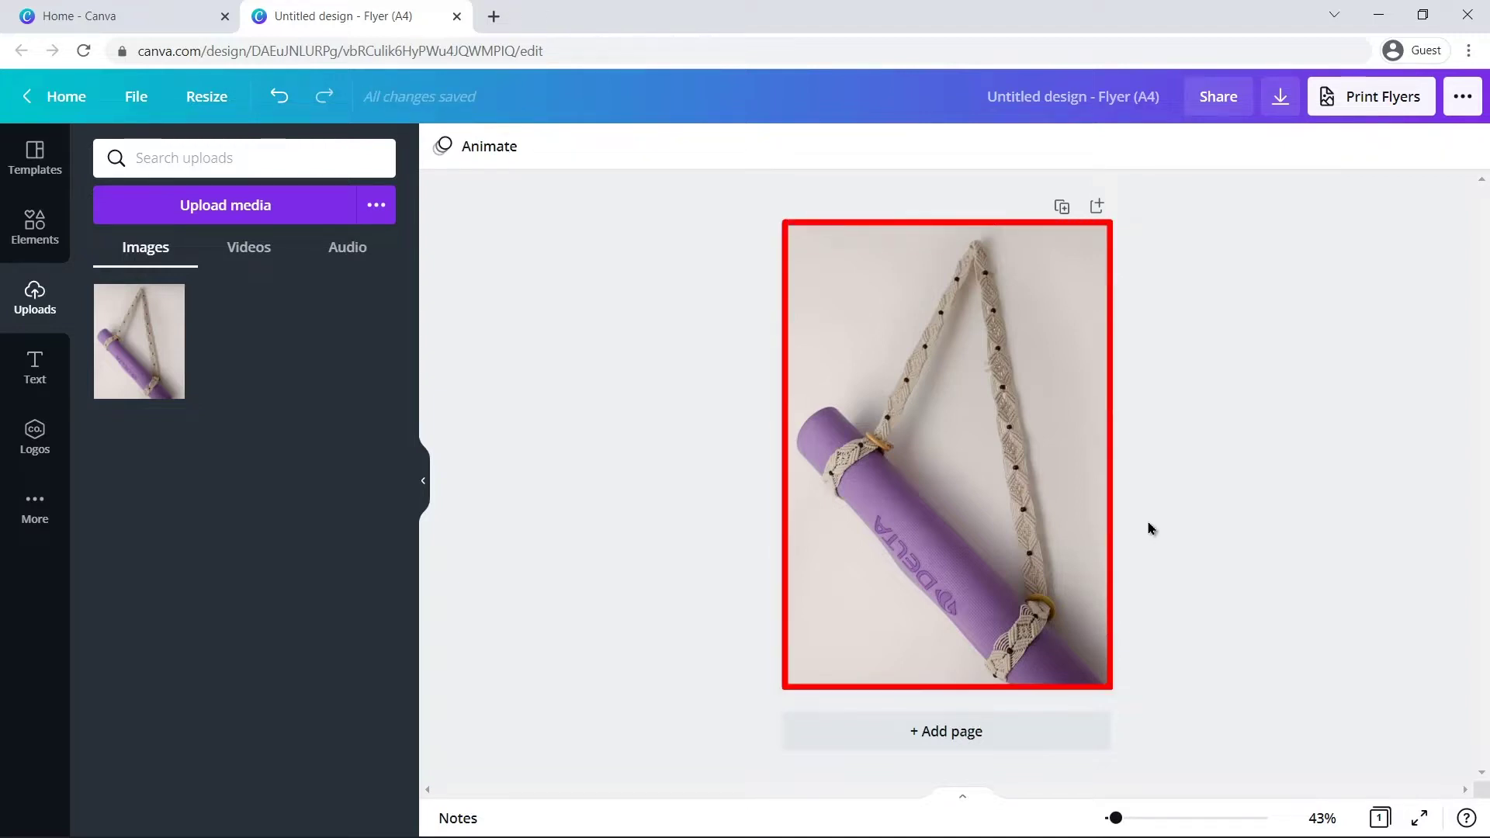
Remove the background of the purple yoga mat image with Background Remover and apply the result.
left_click(1053, 510)
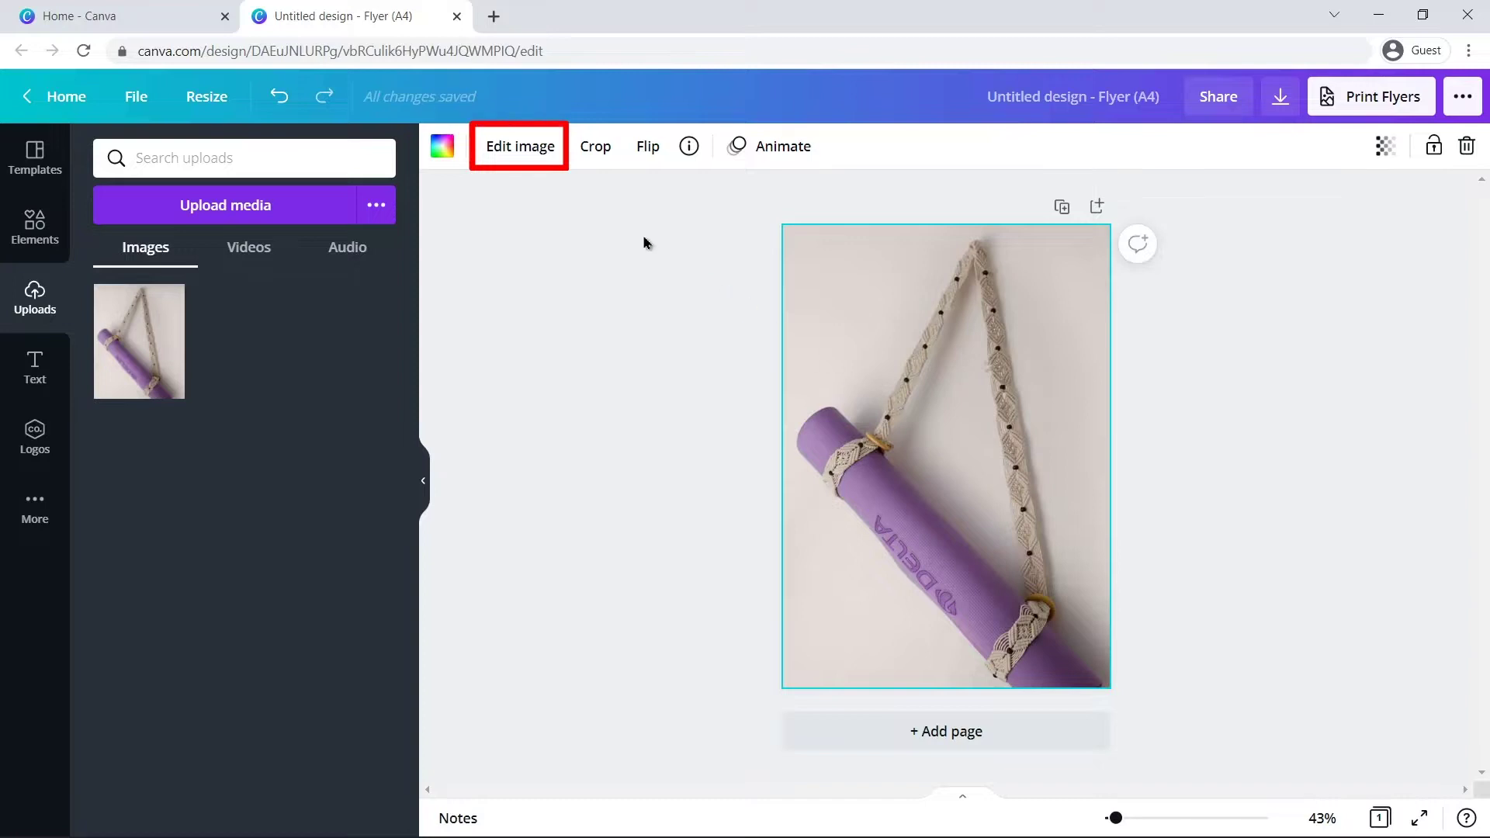
left_click(519, 147)
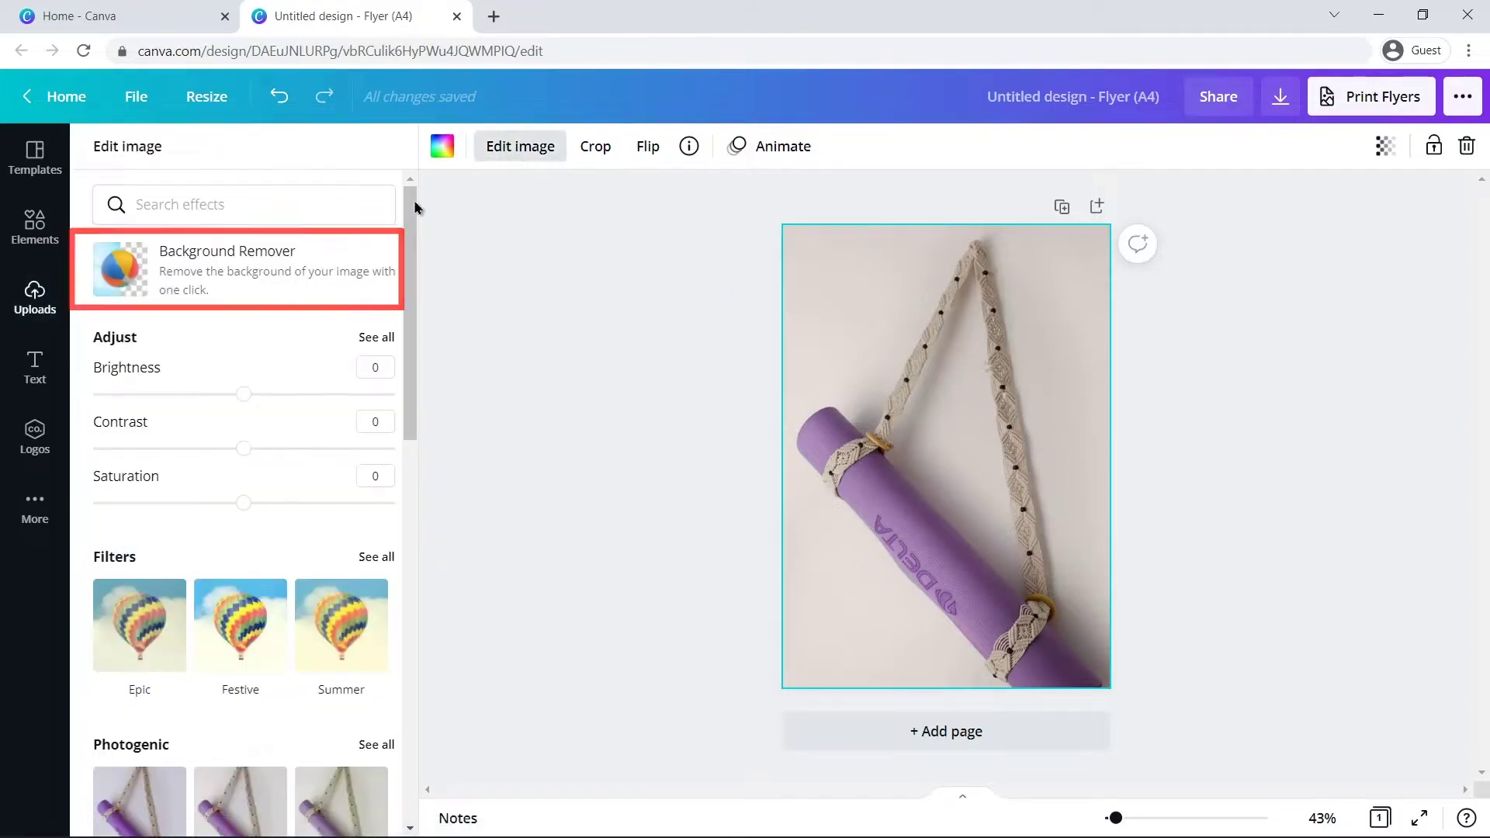
left_click(286, 274)
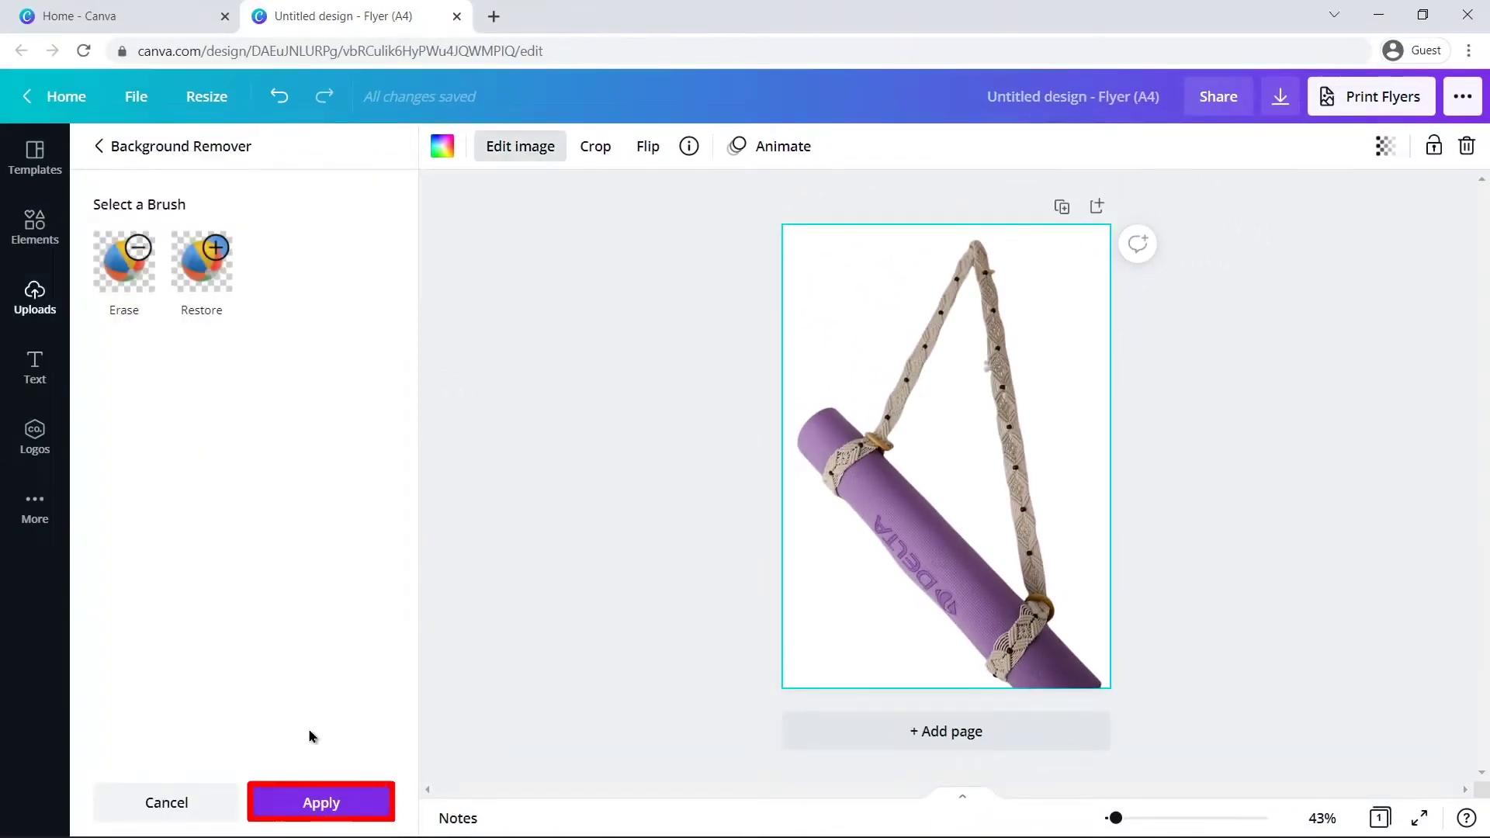
left_click(310, 802)
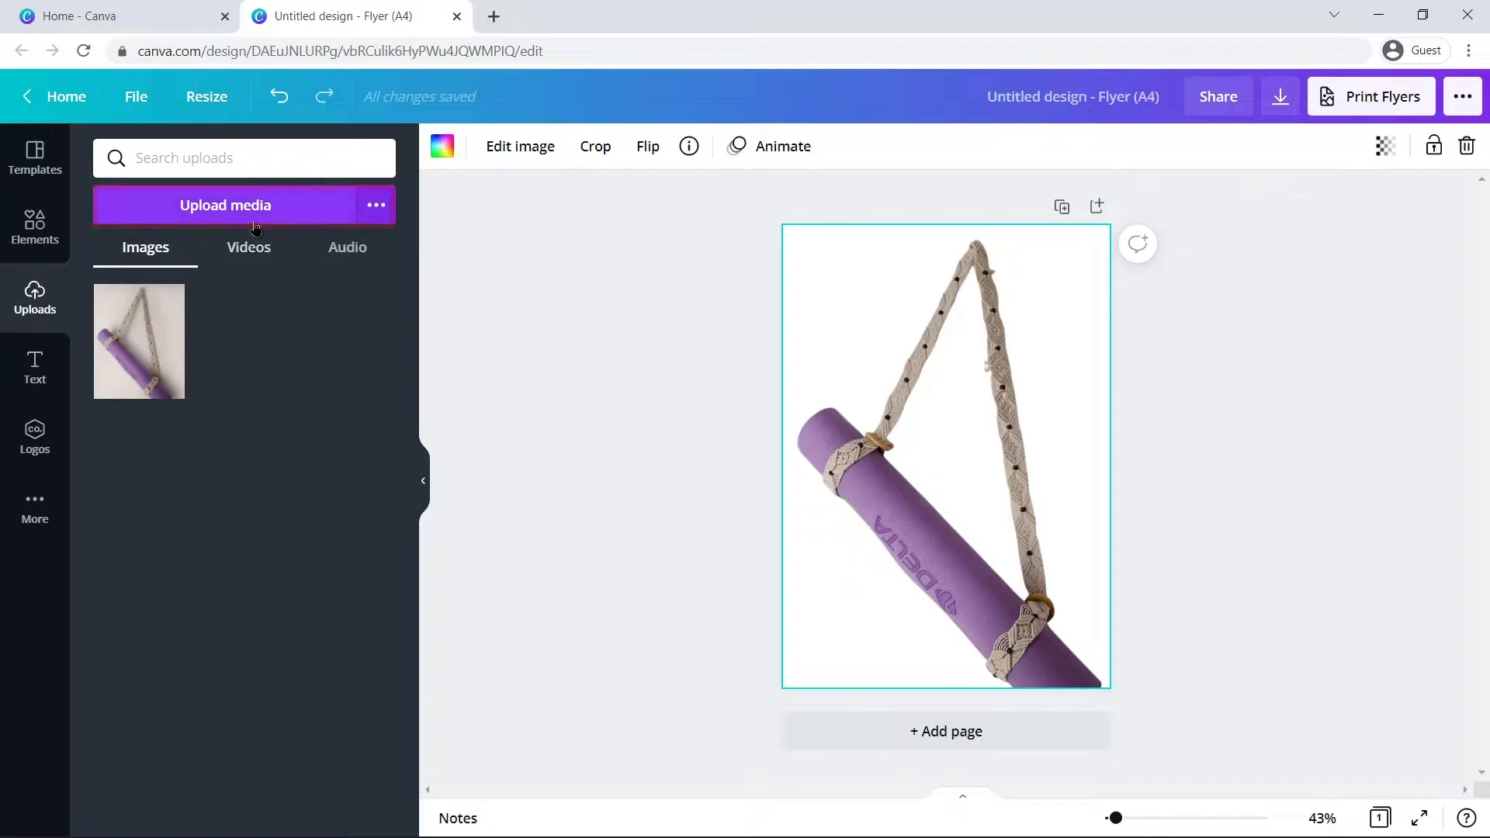
Upload Image 2.jpg from the Files folder to the design's media.
left_click(342, 203)
left_click(464, 194)
left_click(582, 434)
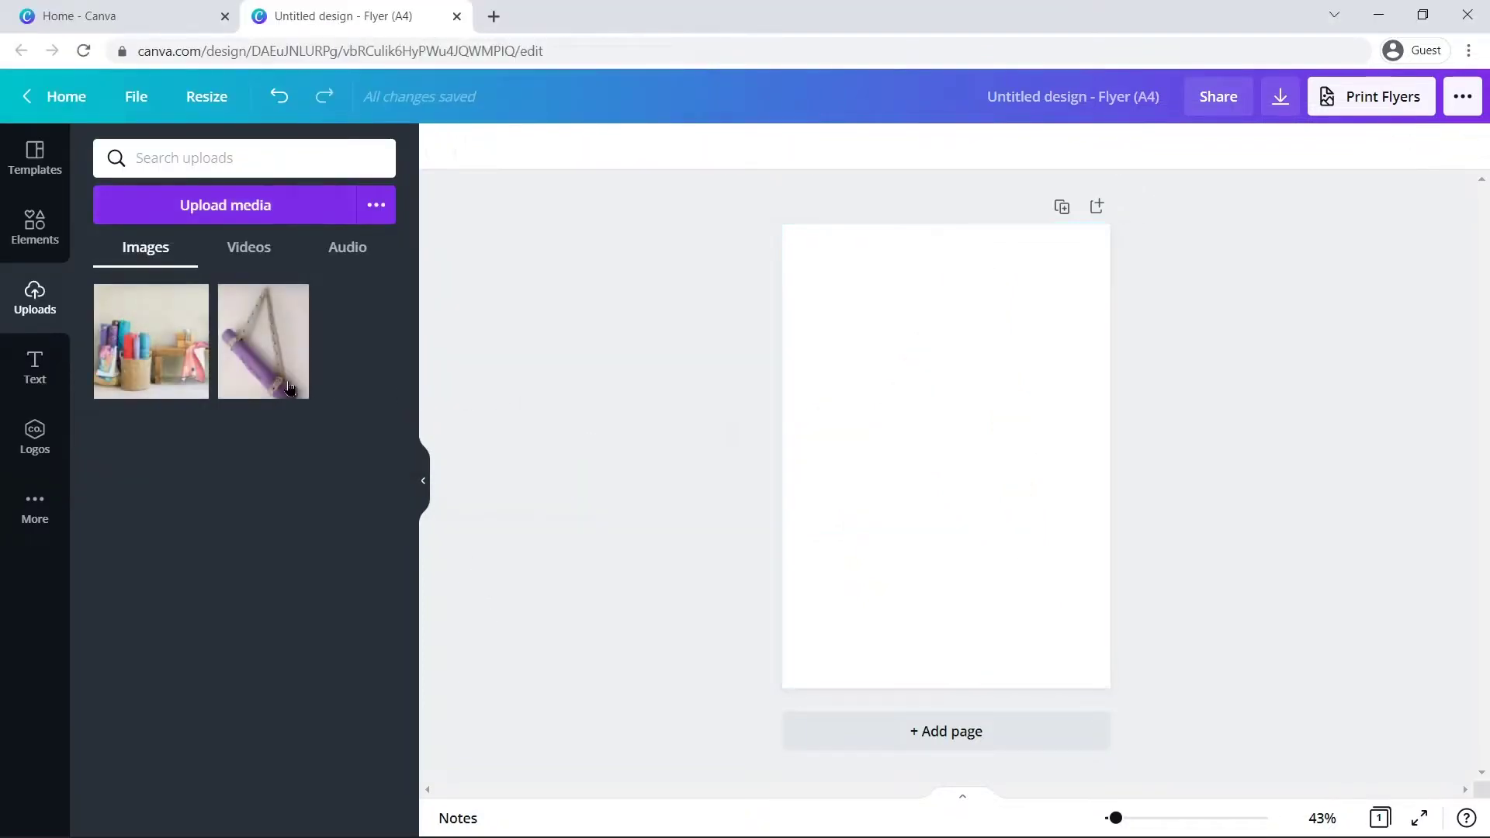
Place the uploaded image of yoga mats in baskets on the blank flyer, enlarging and shifting it to cover the page.
left_click(191, 386)
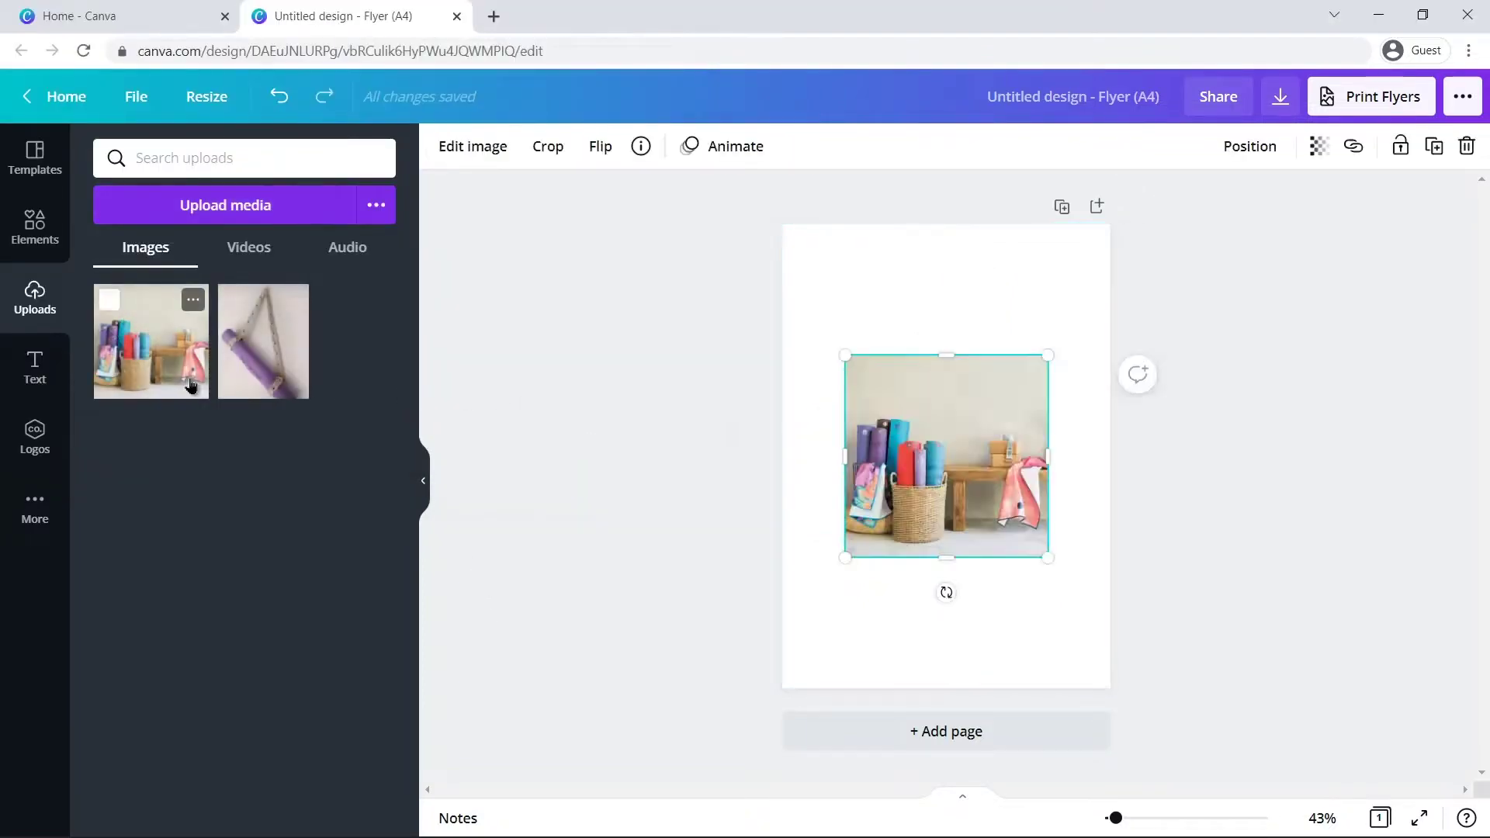
left_click_drag(1047, 556, 1102, 606)
left_click_drag(845, 357, 740, 250)
left_click_drag(1111, 619, 1193, 682)
left_click_drag(848, 309, 870, 287)
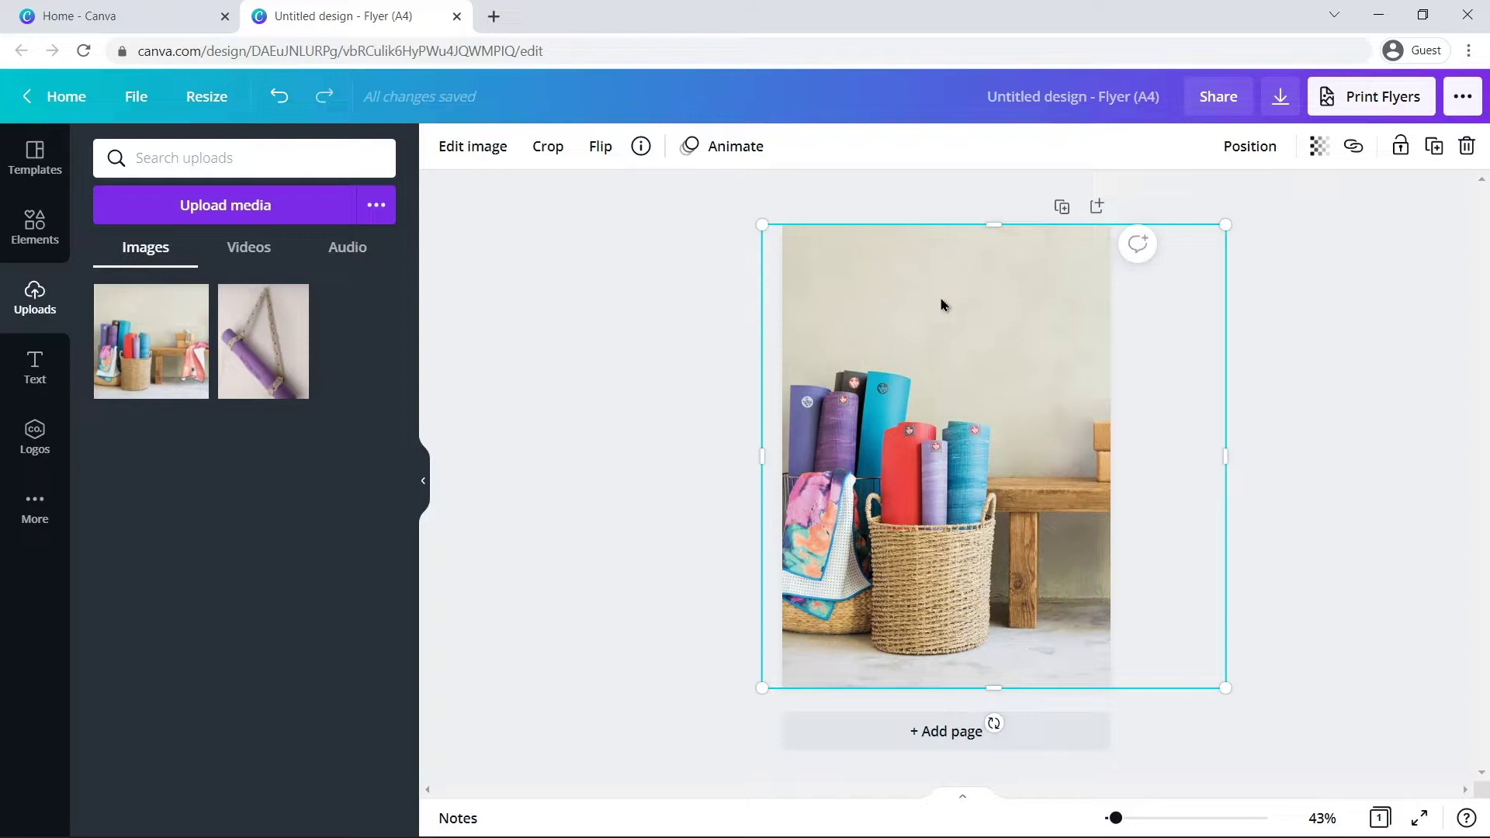
left_click(1270, 407)
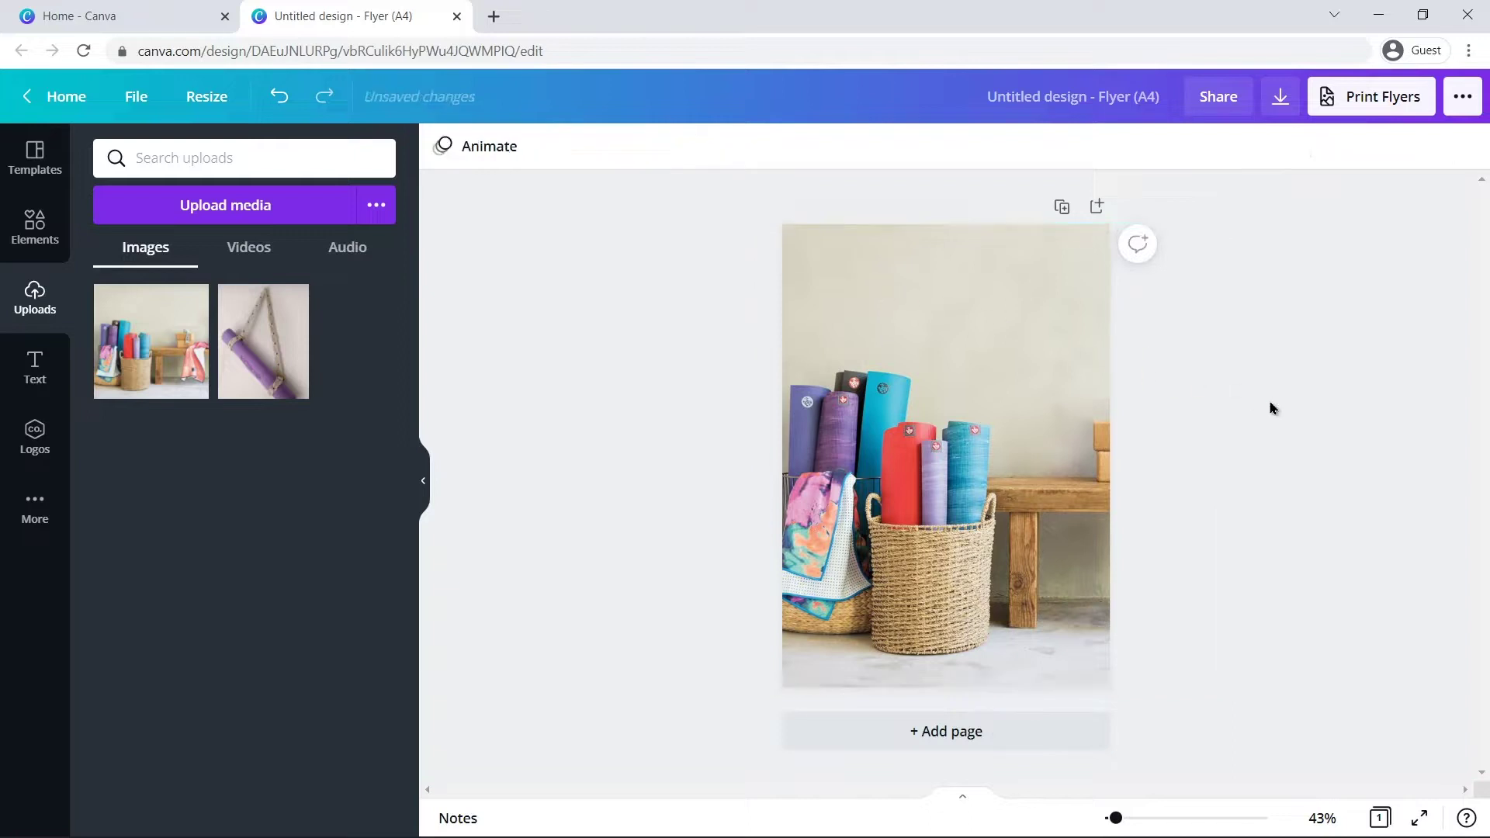
Run Background Remover on the image of yoga mats in baskets.
left_click(1041, 371)
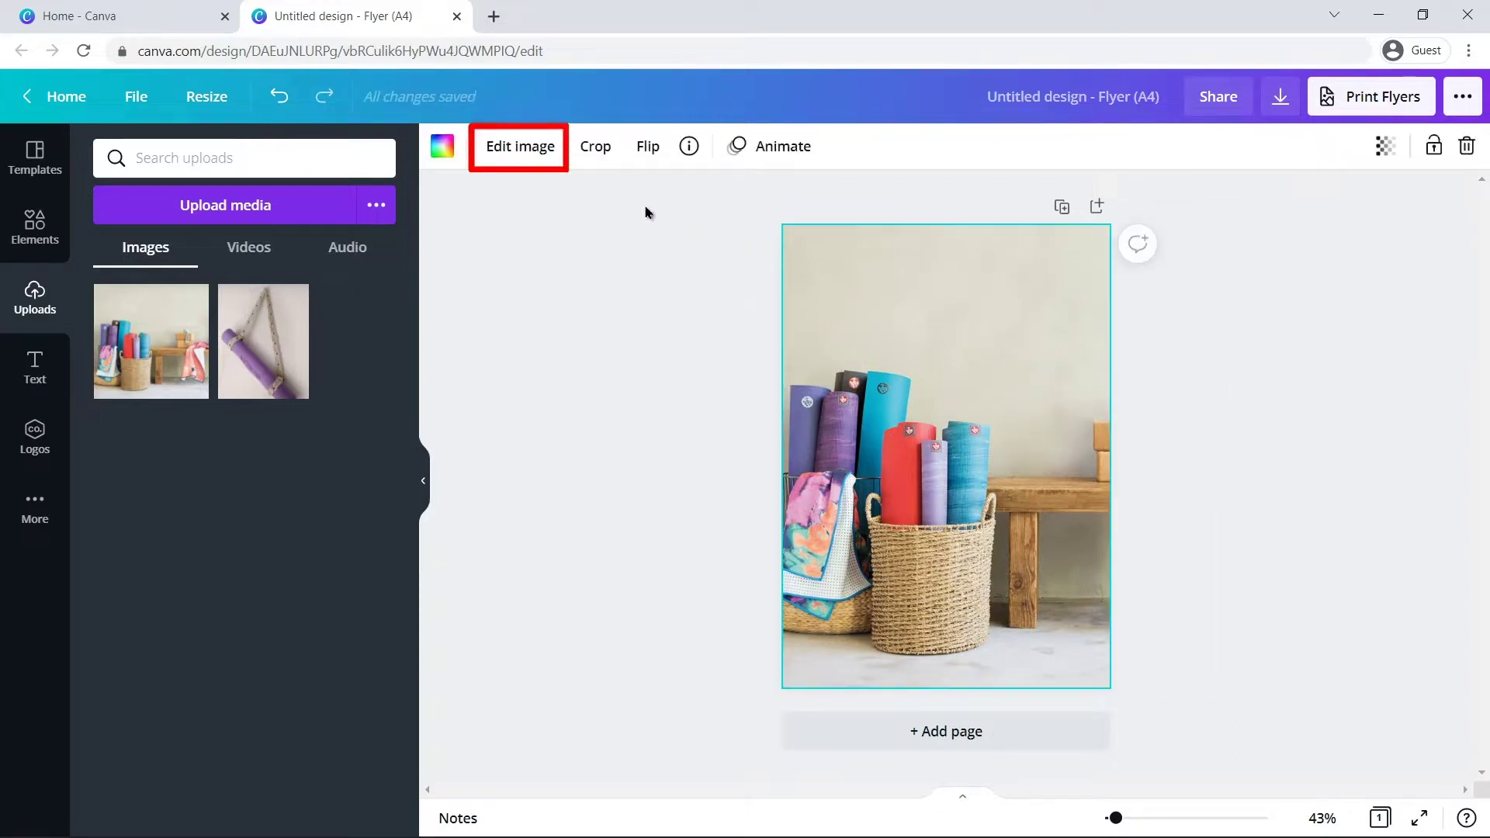
left_click(519, 148)
left_click(218, 458)
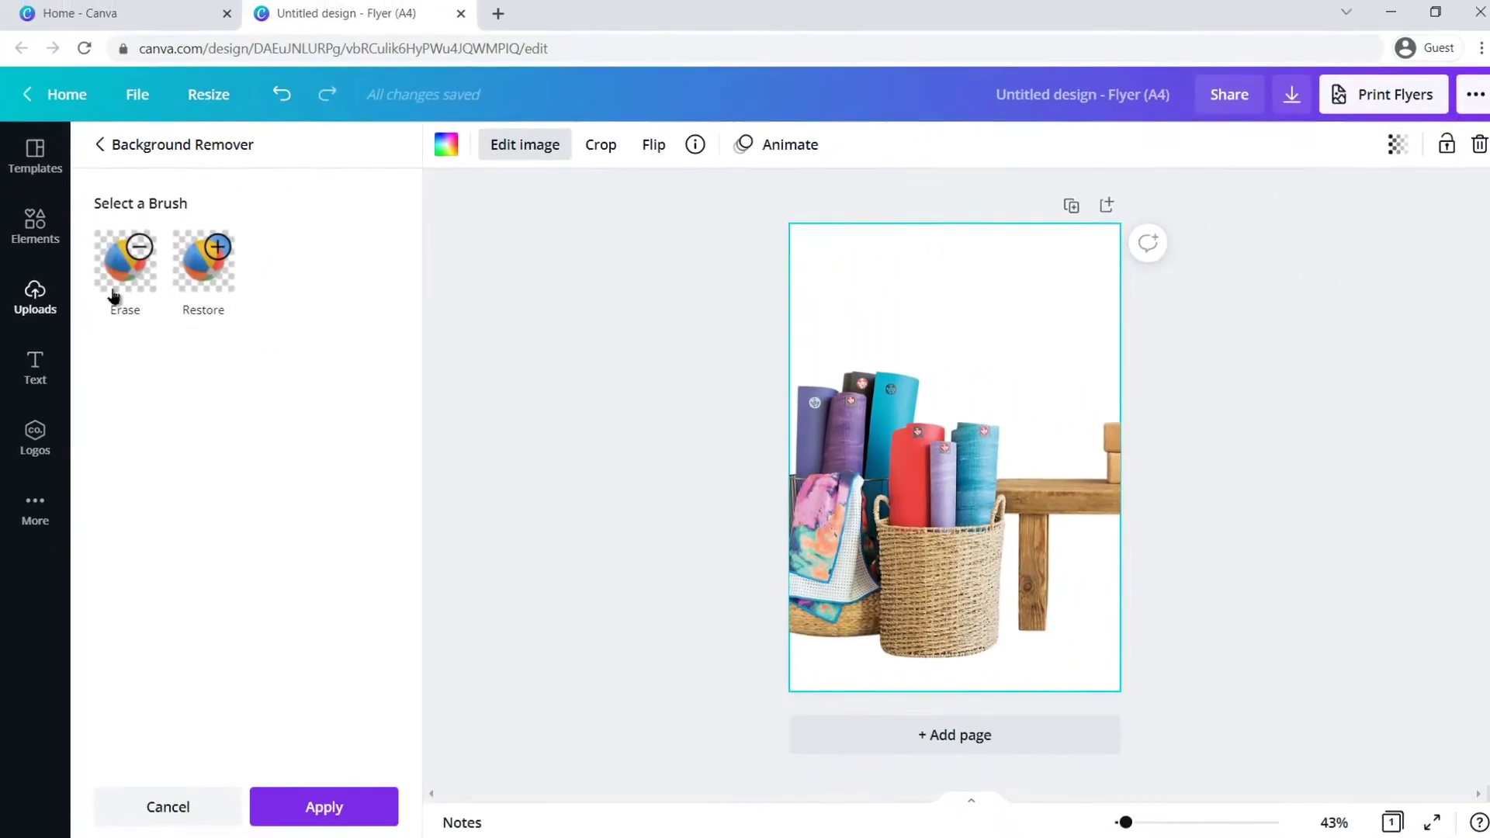
Erase the boxes, the pink towel, the far part of the bench and a strip across the yoga mats with the Erase brush at size 29.
left_click(147, 272)
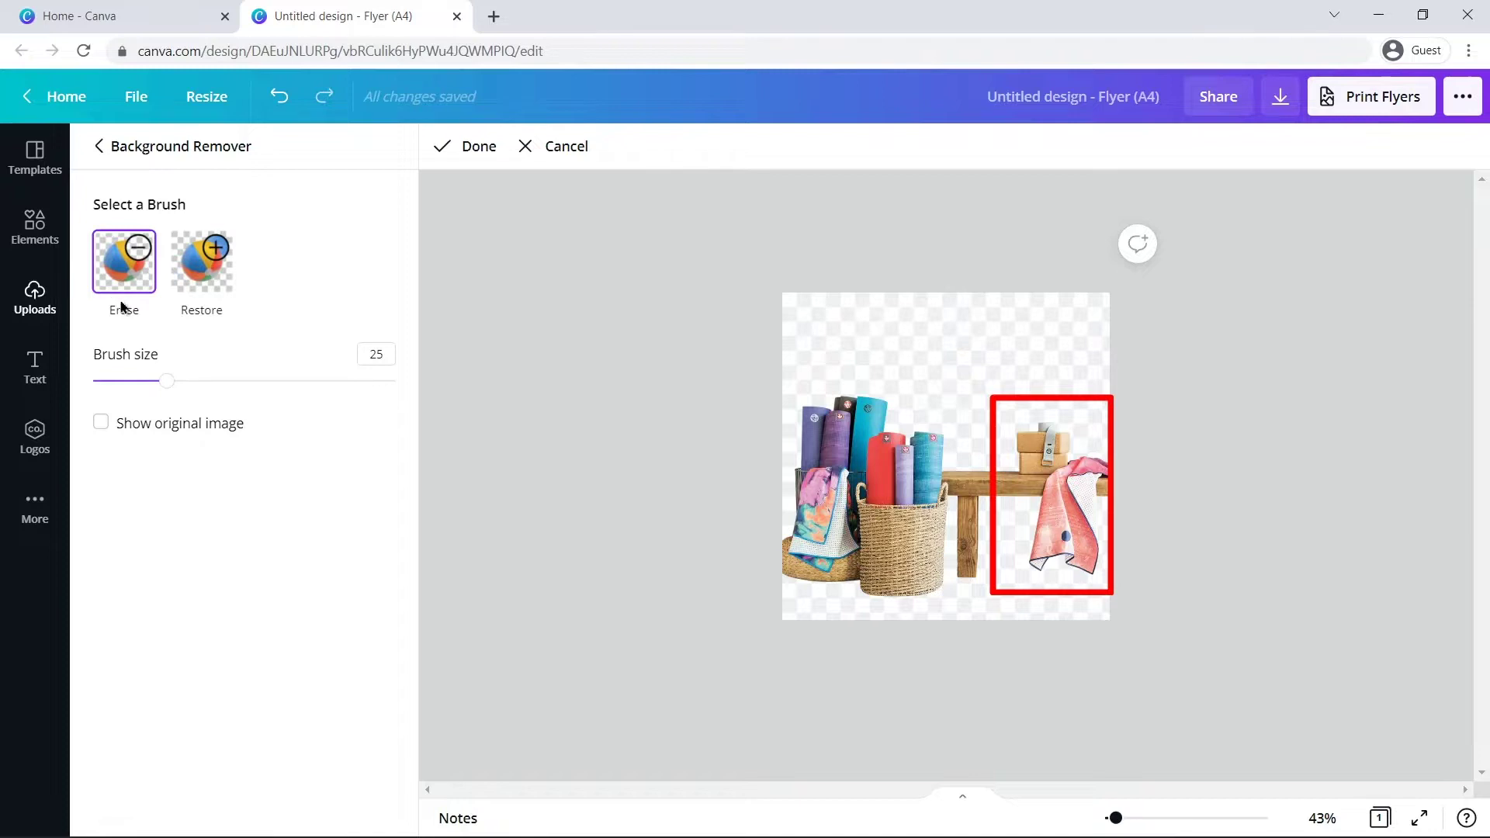
left_click_drag(165, 382, 178, 382)
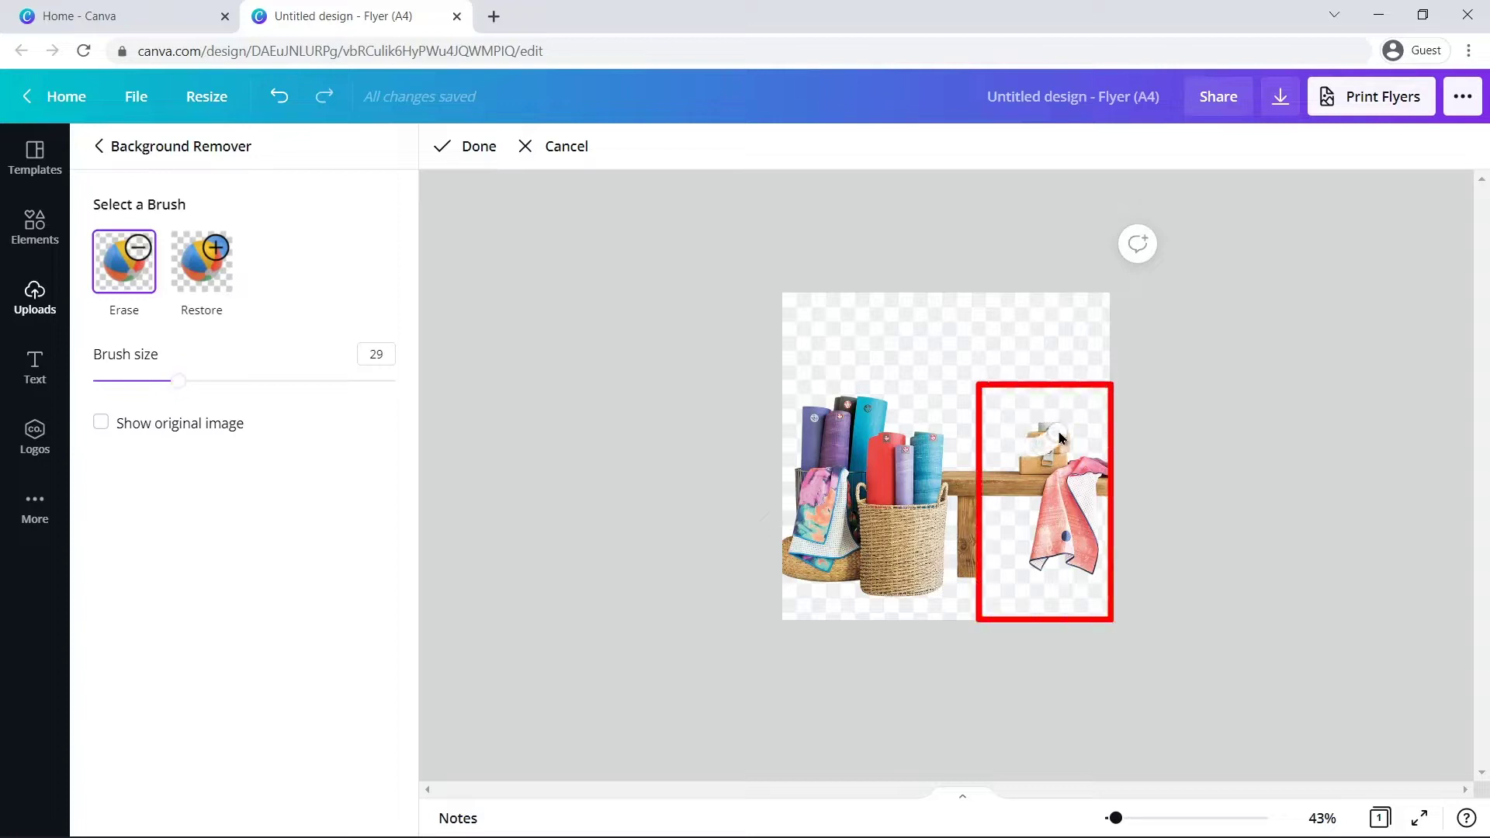
left_click_drag(1049, 511, 1038, 545)
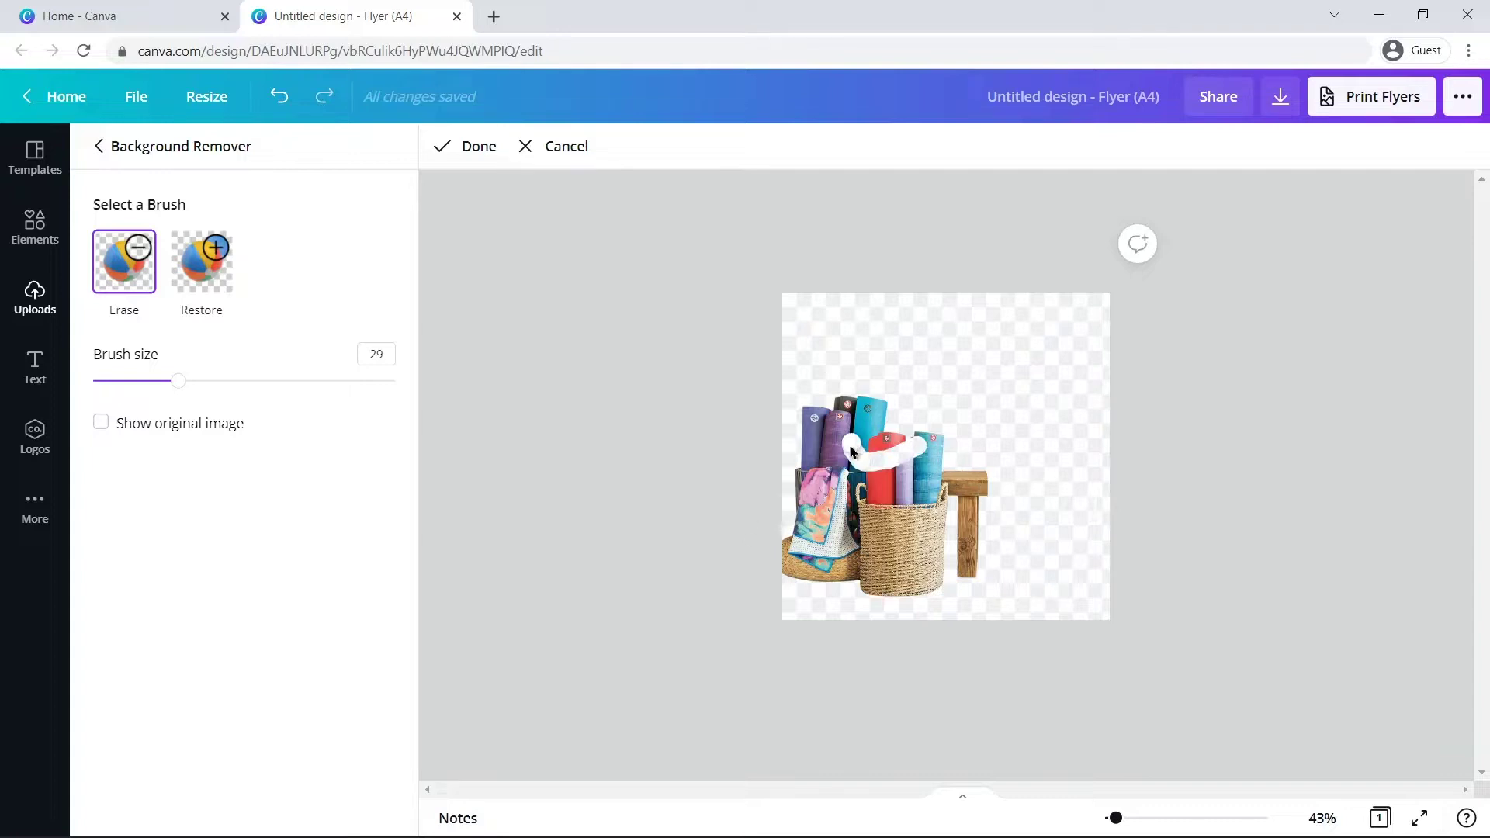
Bring back the erased strip across the yoga mats with the Restore brush at size 32 and apply the Background Remover result.
left_click(208, 281)
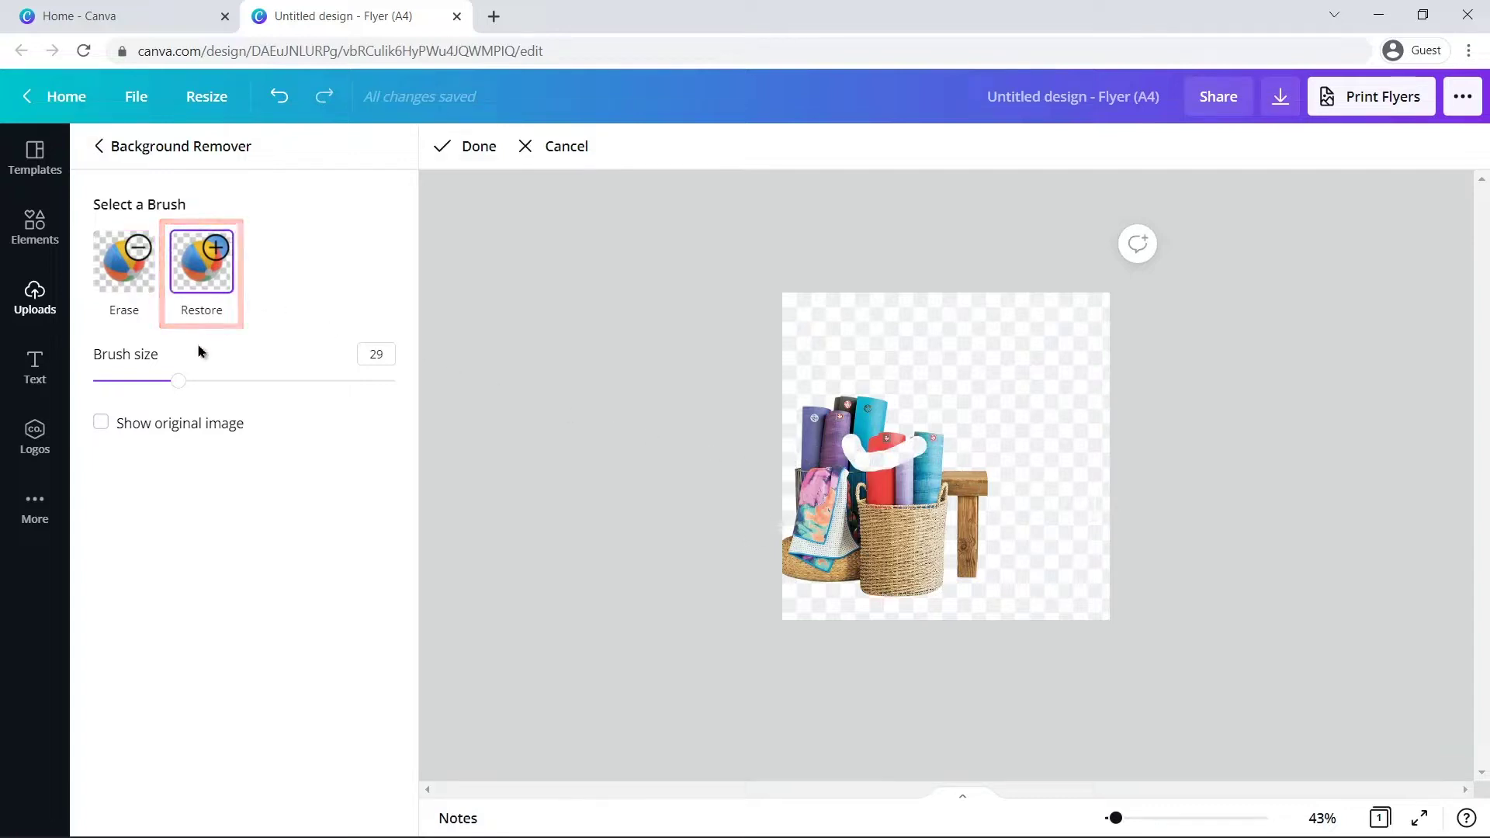
mouse_move(854, 457)
left_mouse_down()
mouse_move(852, 442)
mouse_move(872, 467)
left_mouse_up()
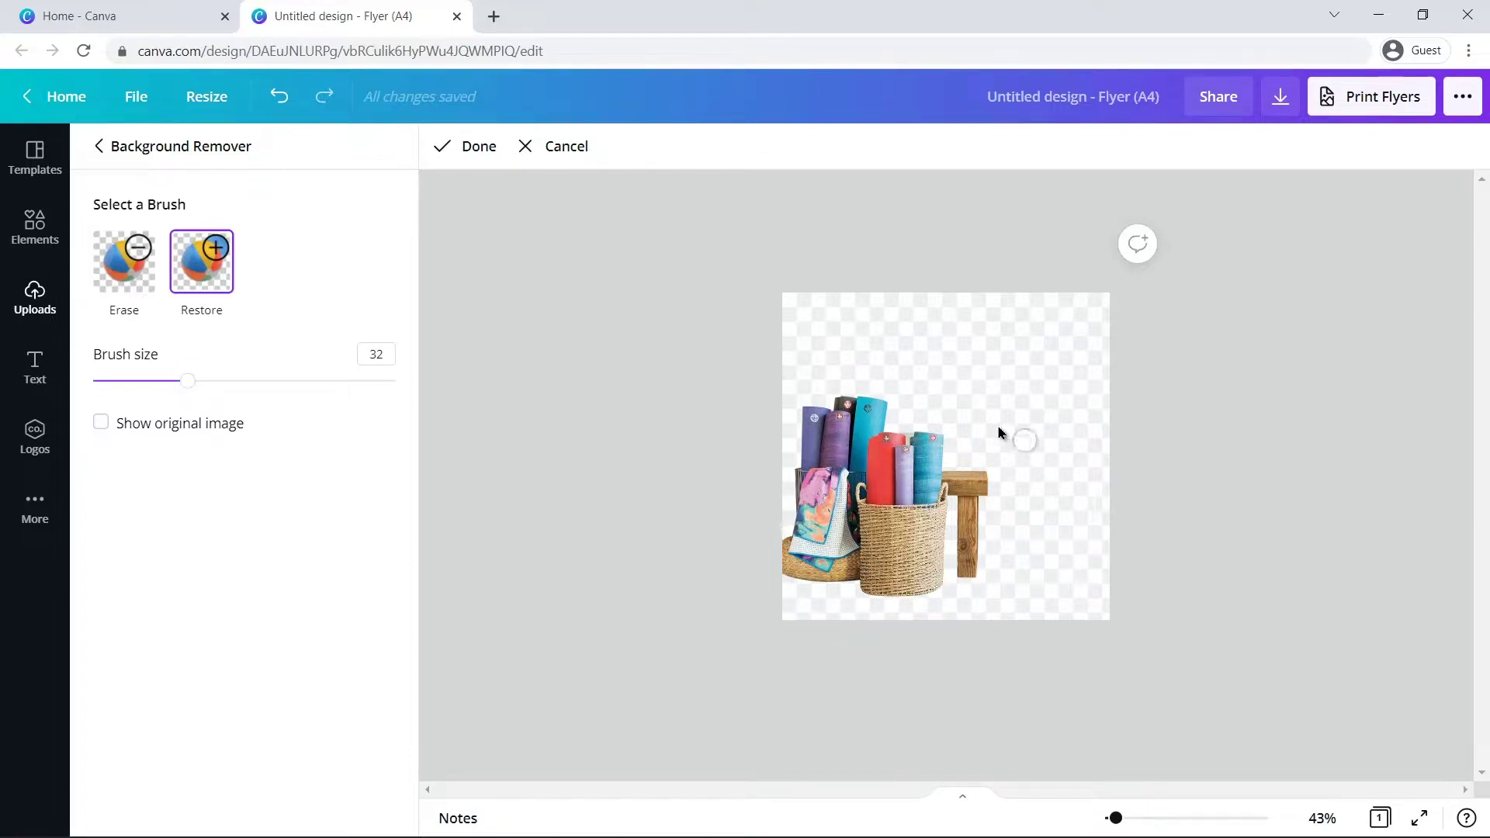
left_click(443, 154)
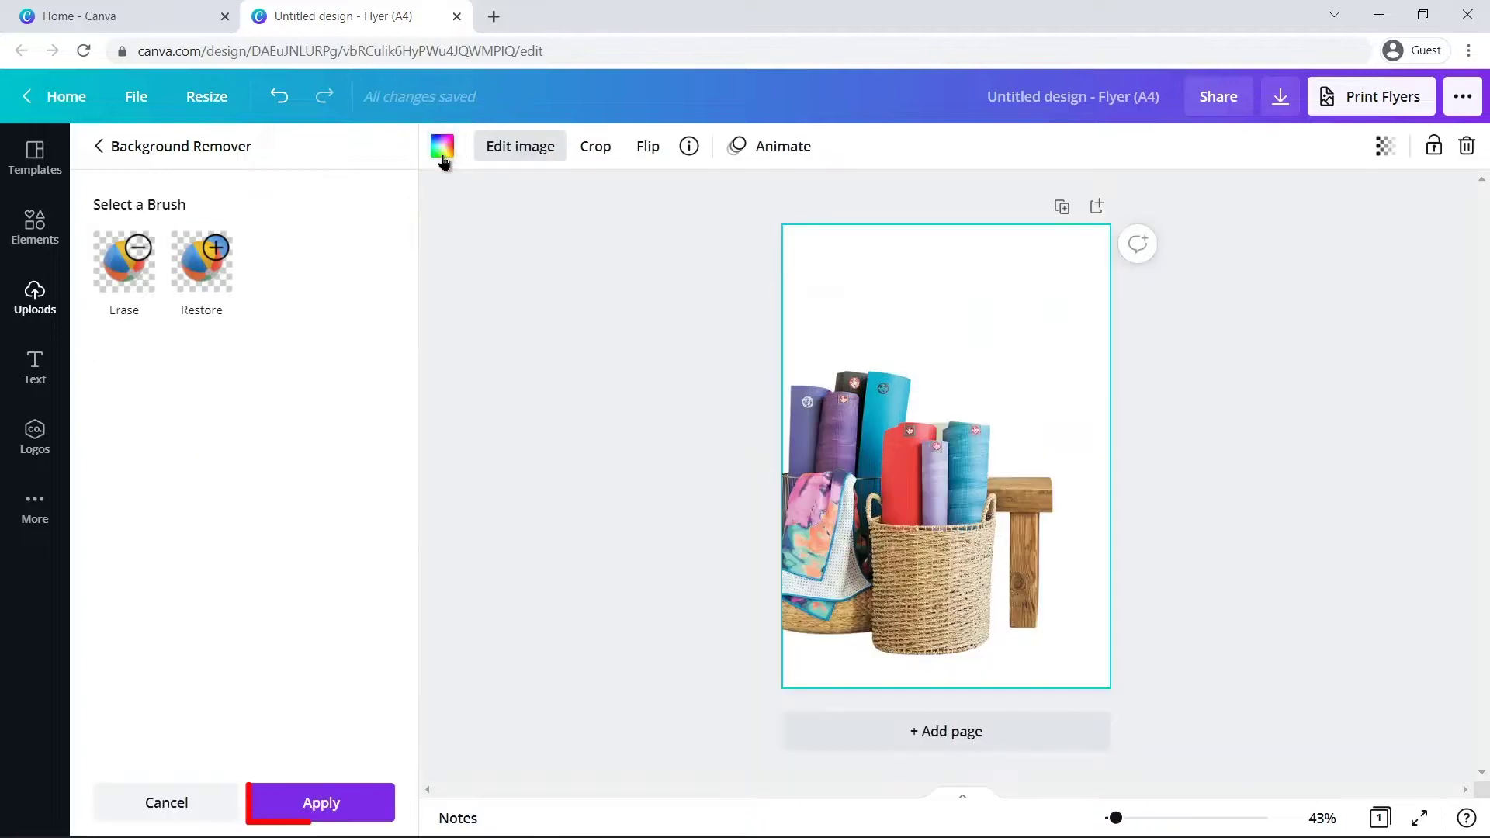
left_click(310, 807)
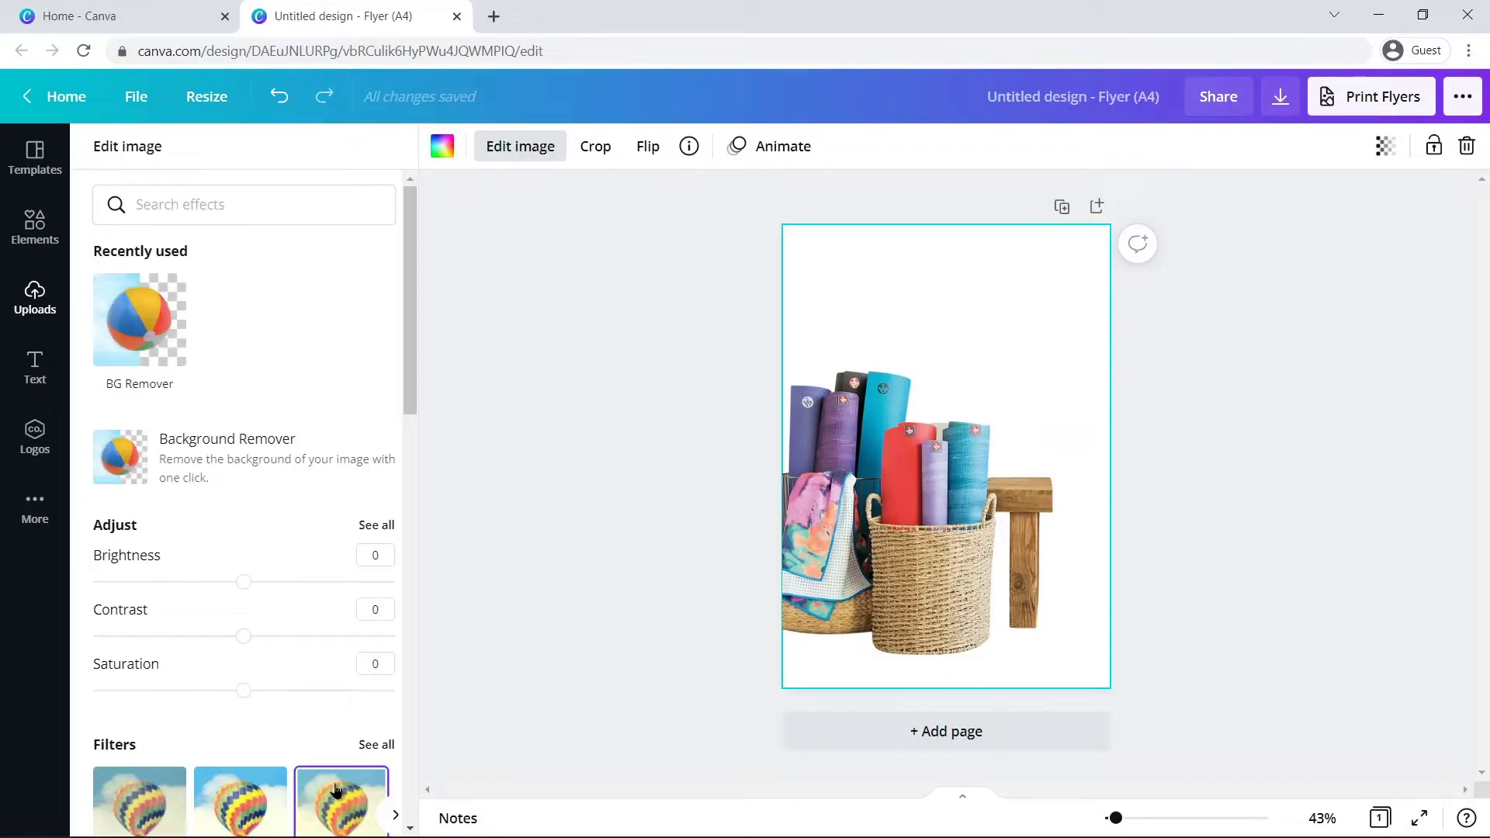
key("Escape")
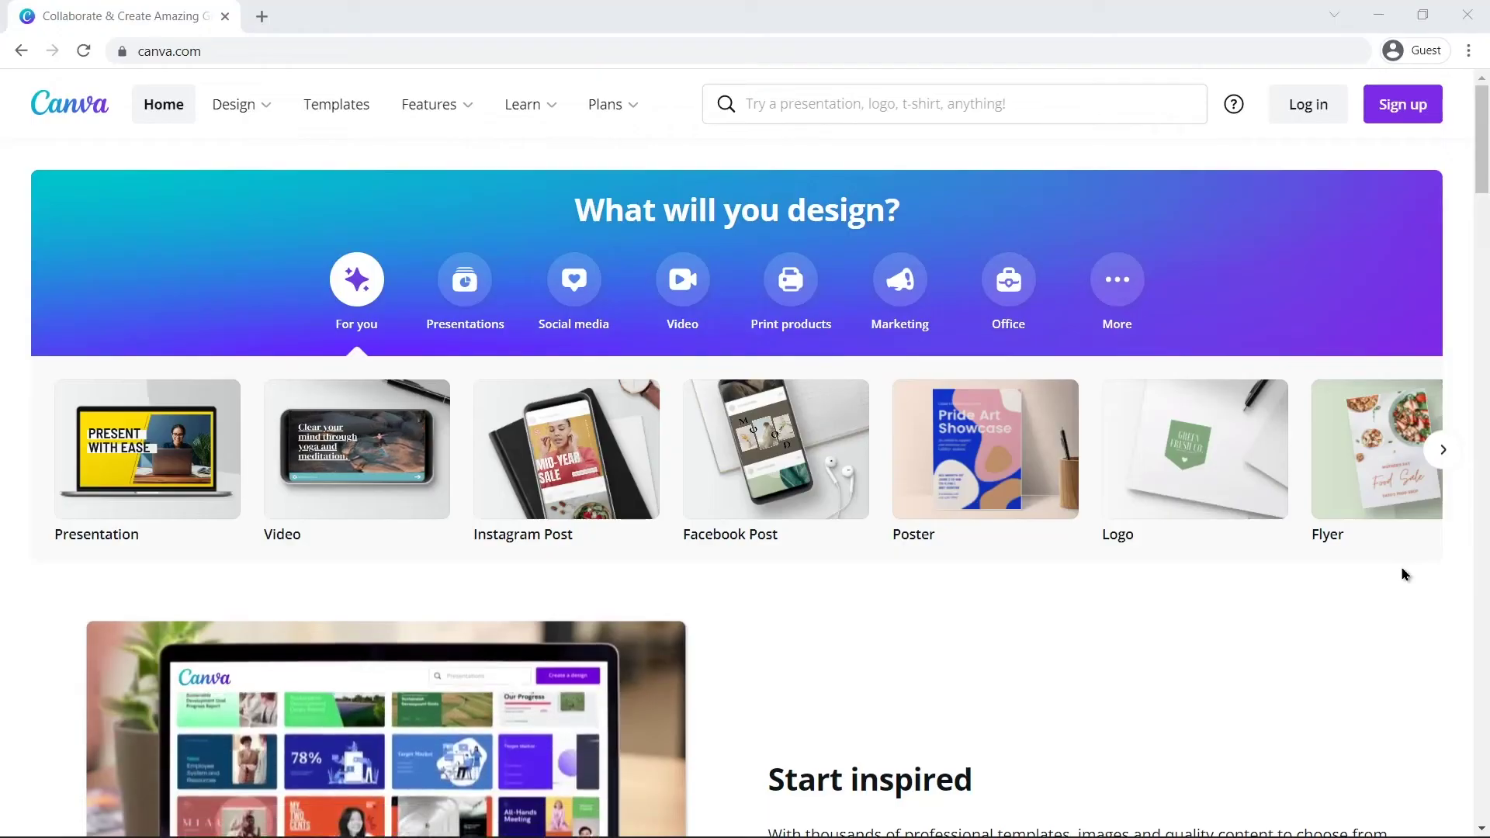
Look over the Canva home page and start signing up for a new account.
middle_click(1404, 574)
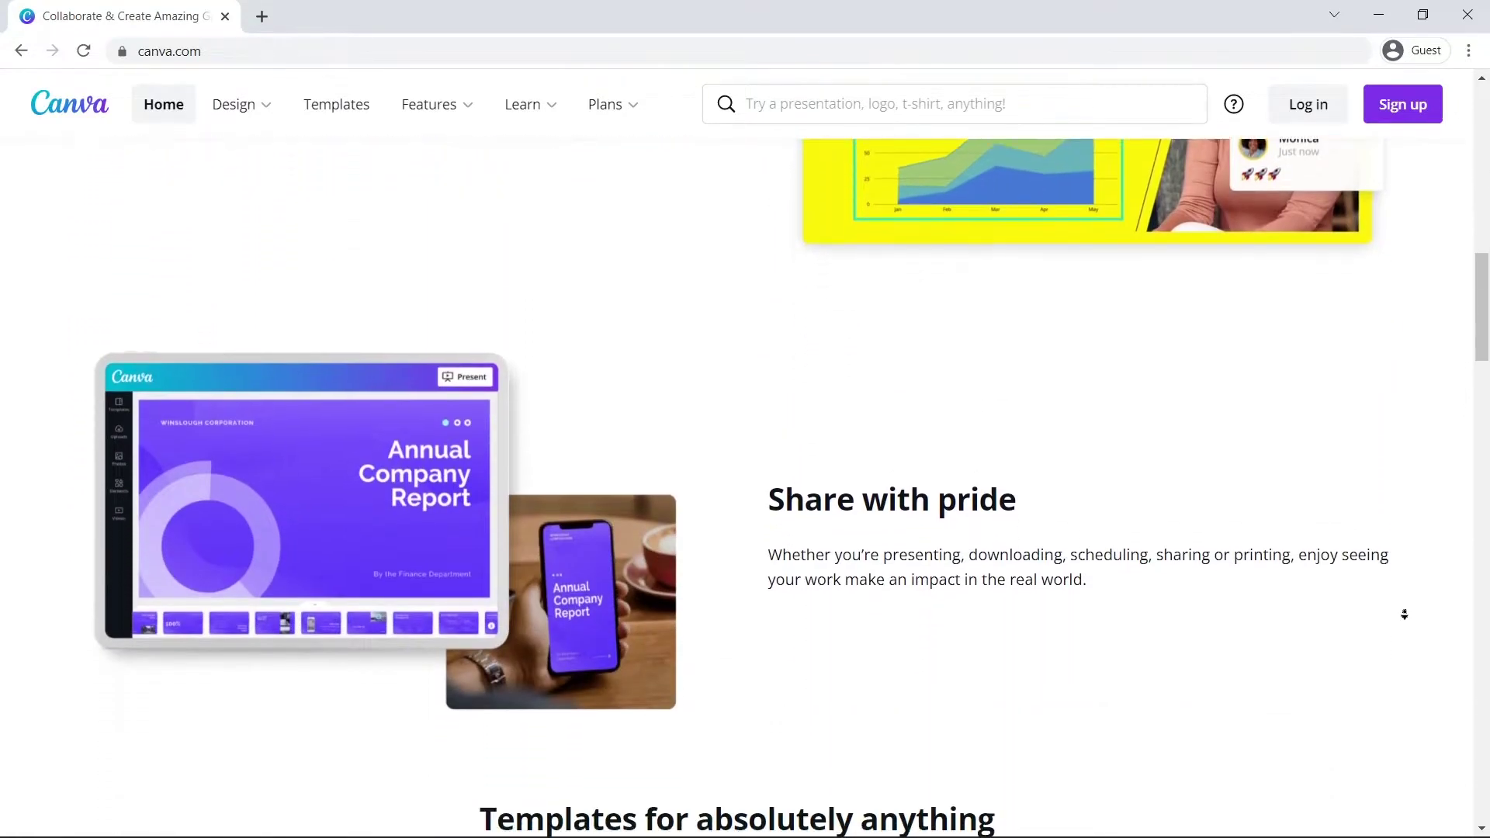
left_click(1409, 620)
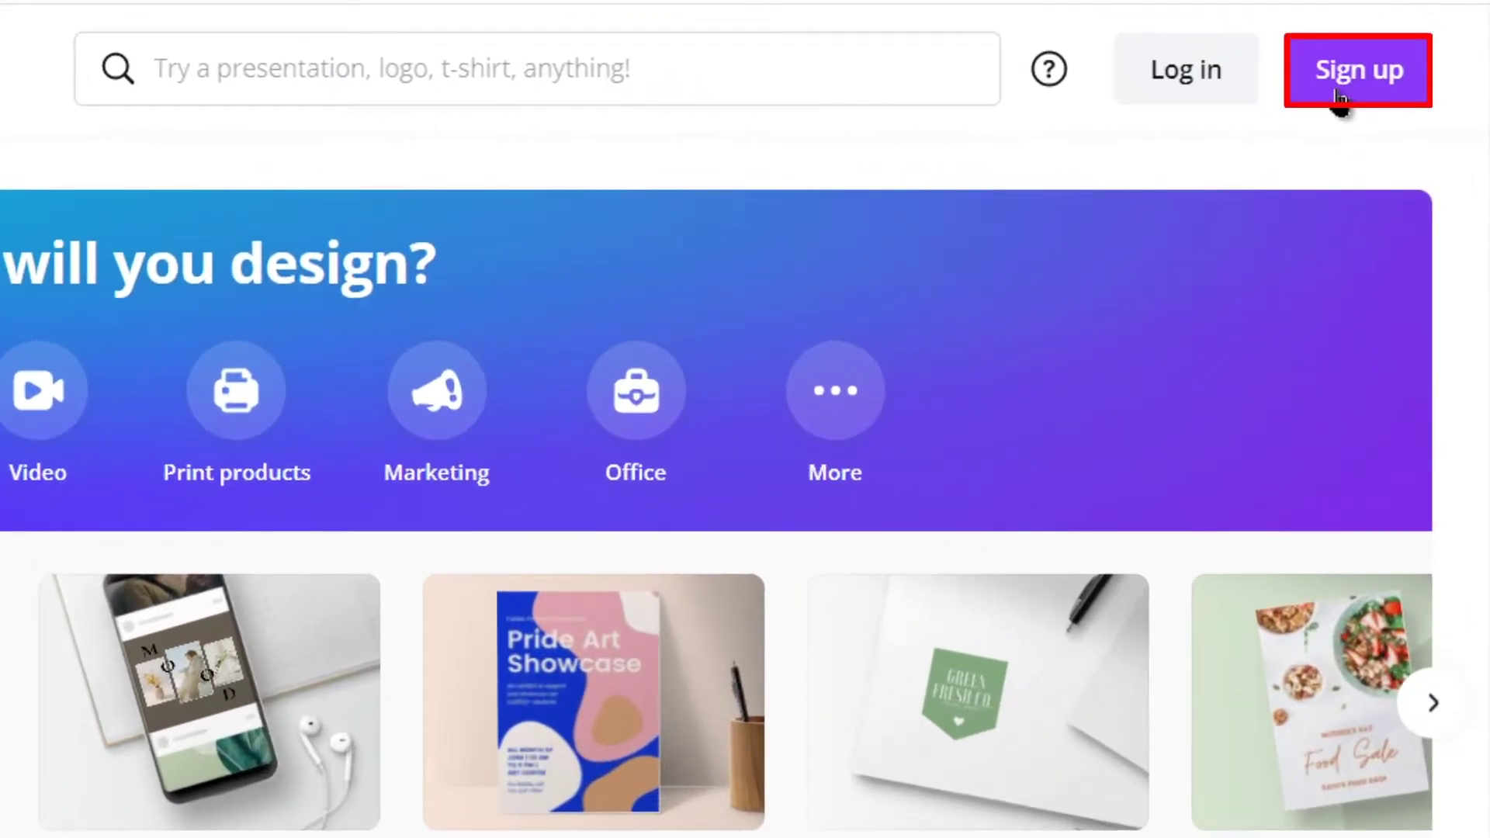
left_click(1339, 95)
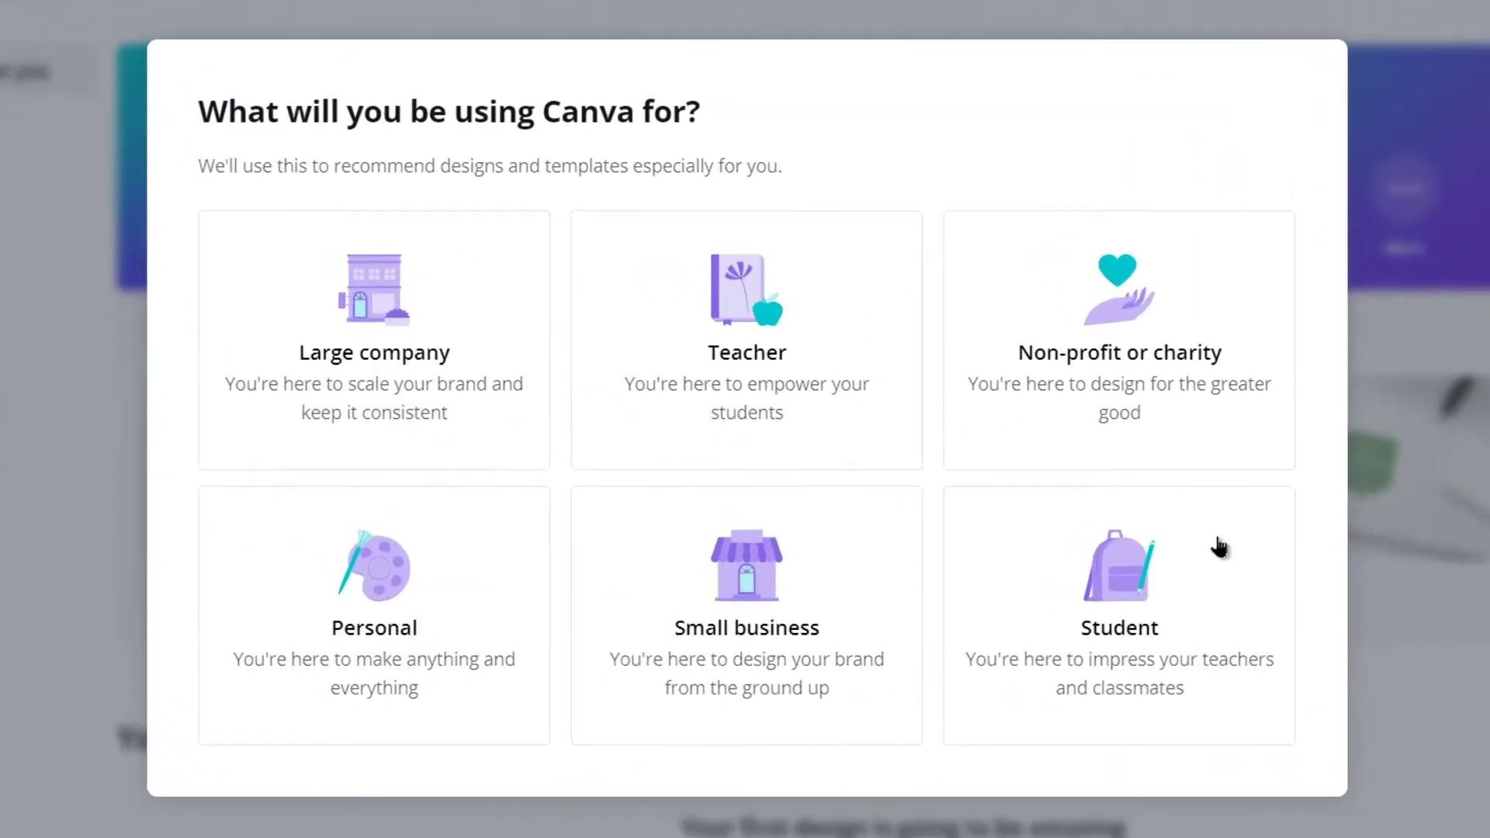
Choose Small business as the intended use, skip the team details and proceed with the 30-day free trial of Canva Pro.
left_click(815, 642)
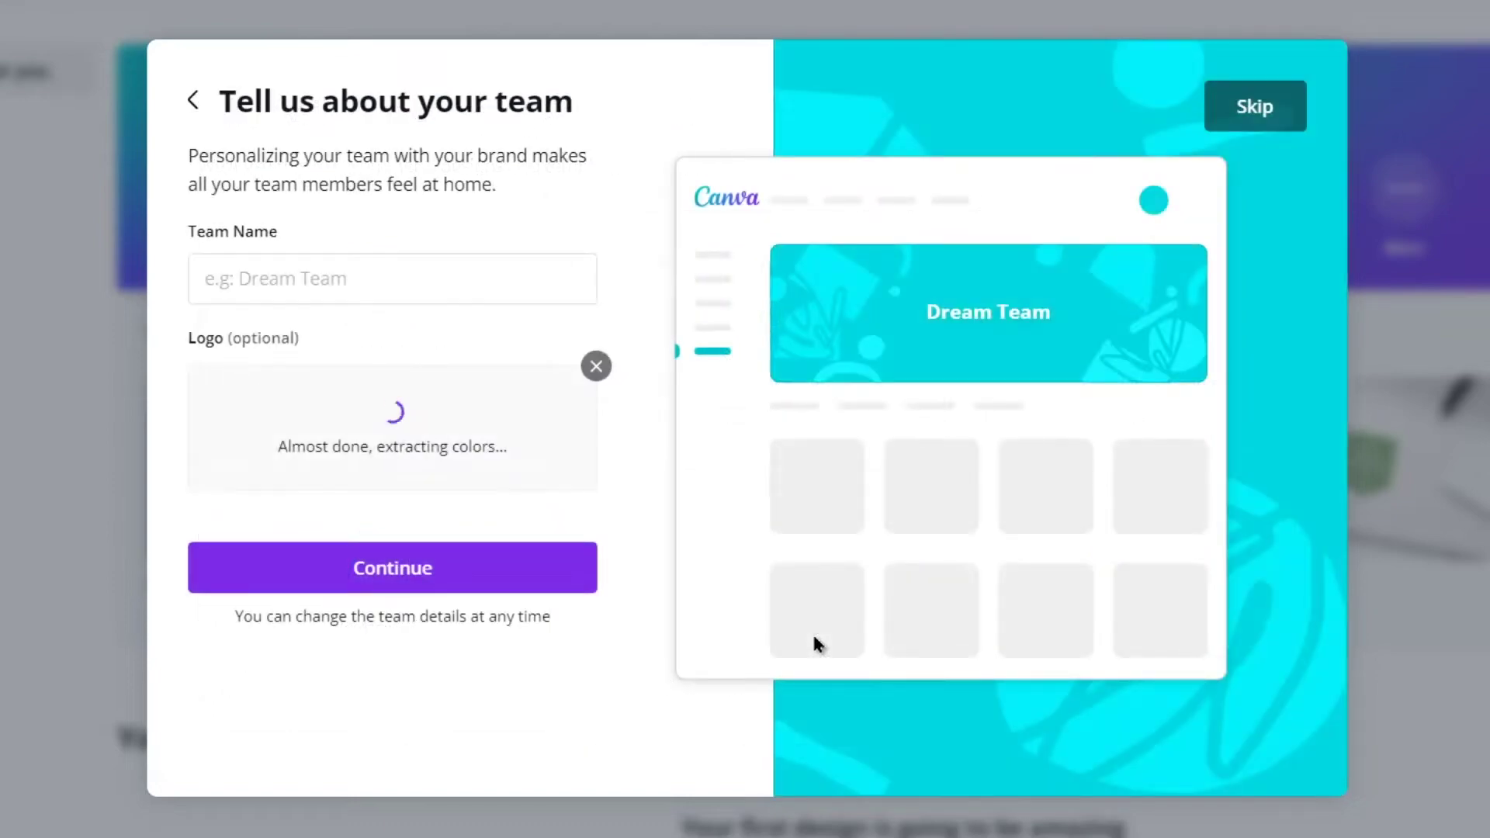
left_click(1264, 118)
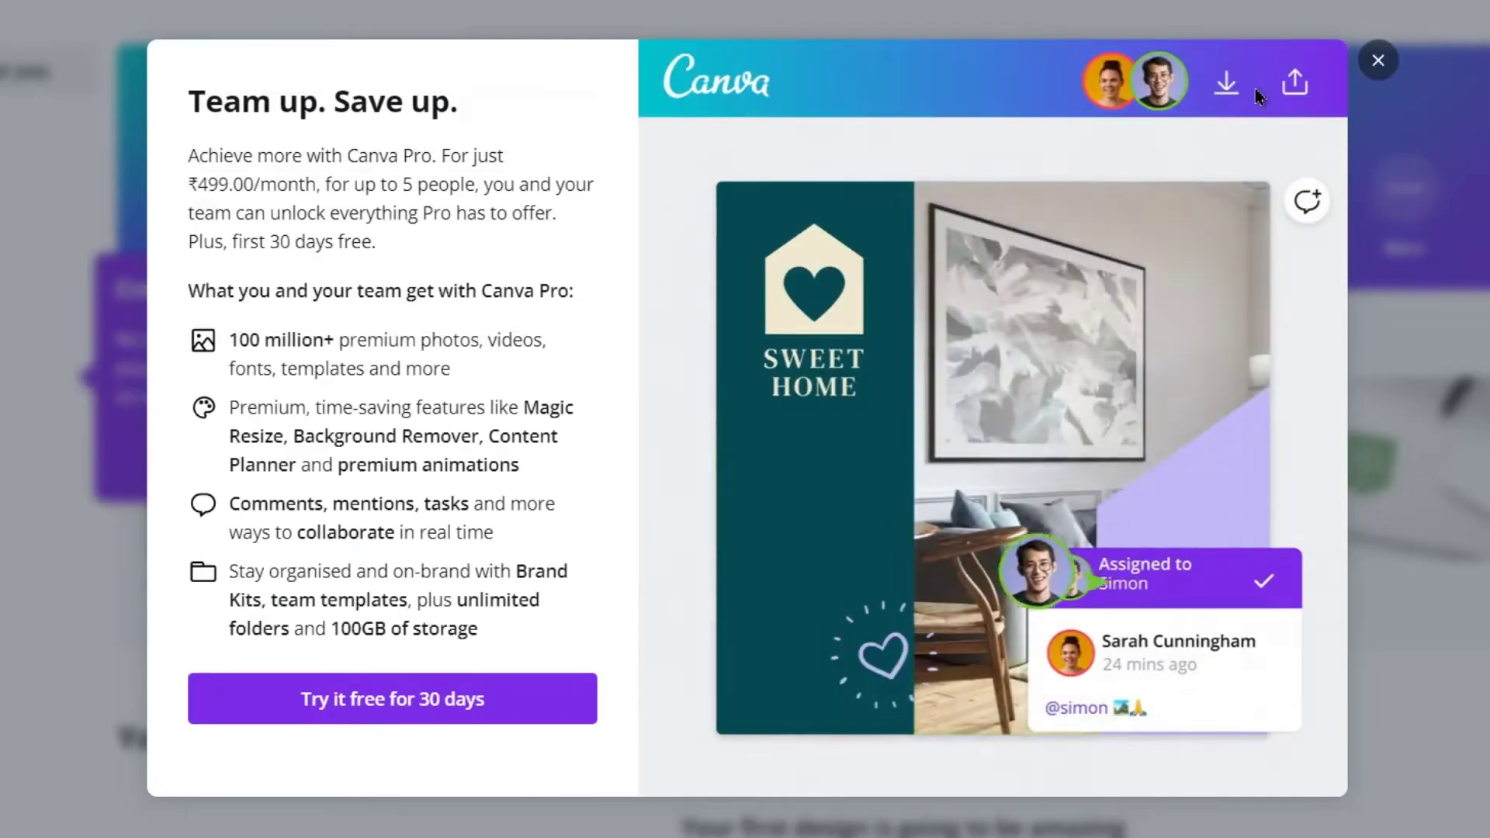
left_click(318, 699)
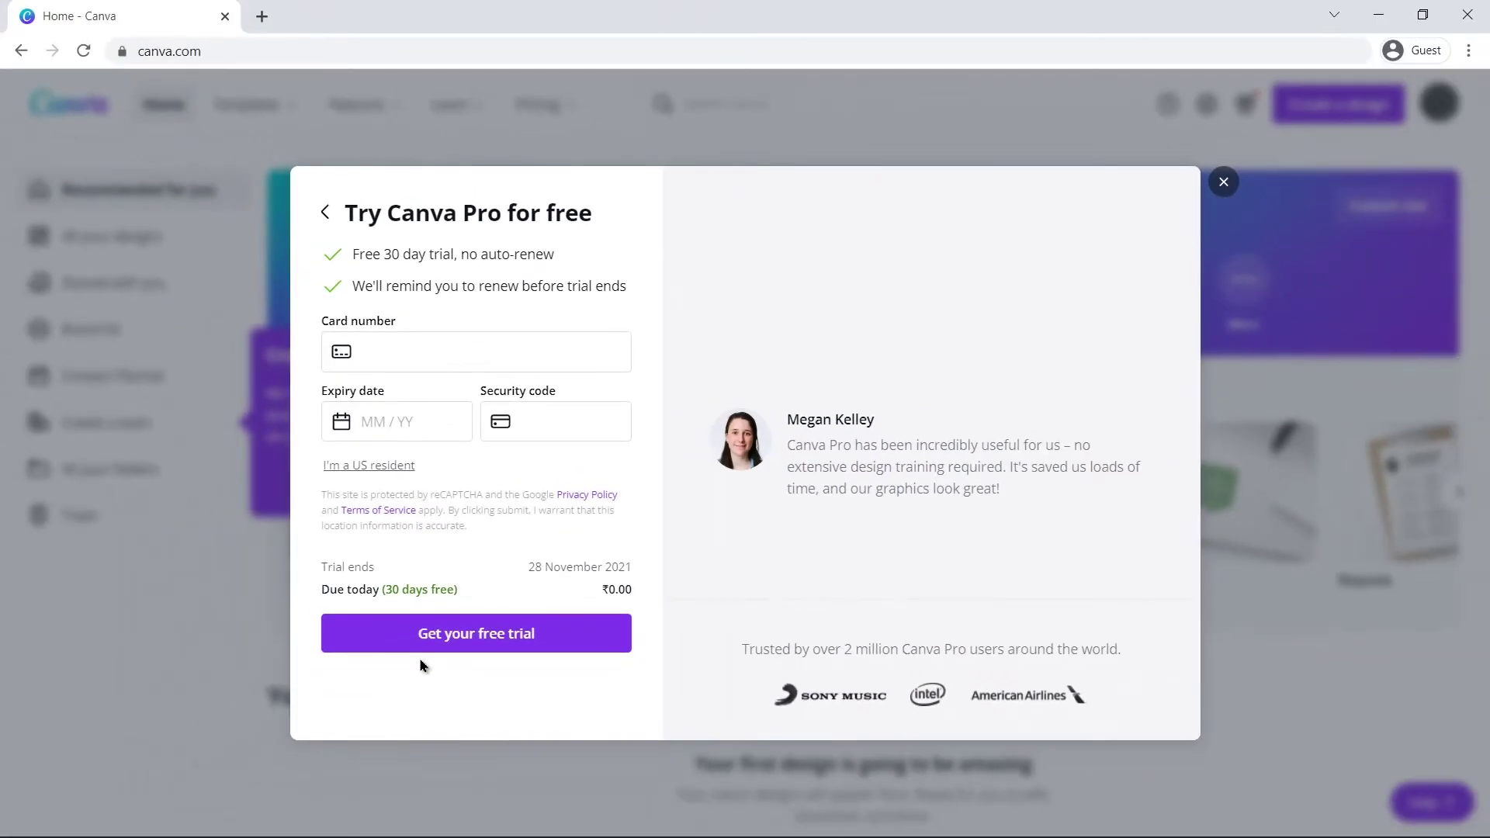
left_click(1454, 417)
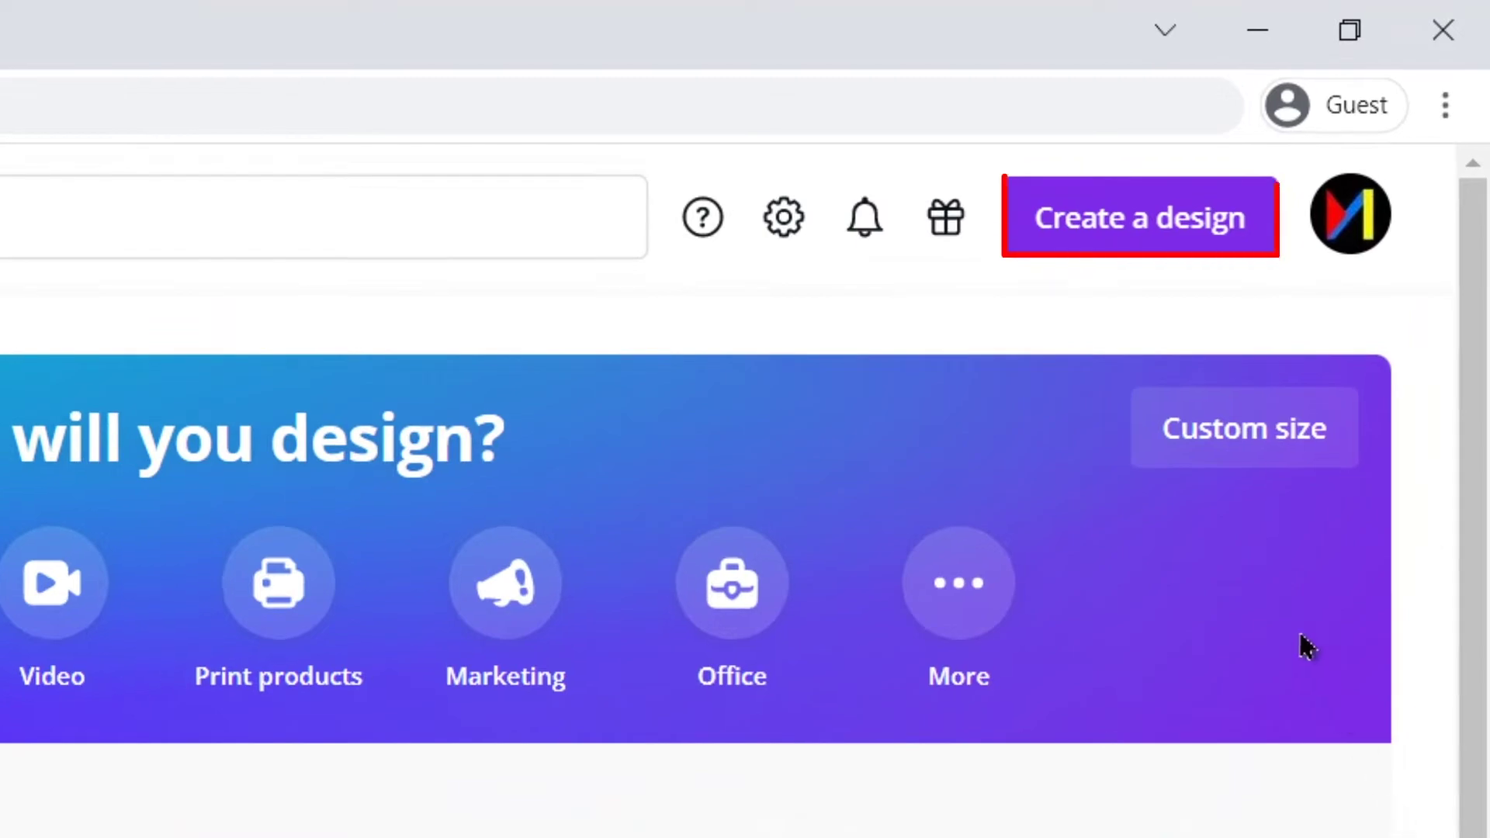
Create a new blank Flyer design of 210 × 297 mm.
left_click(1138, 224)
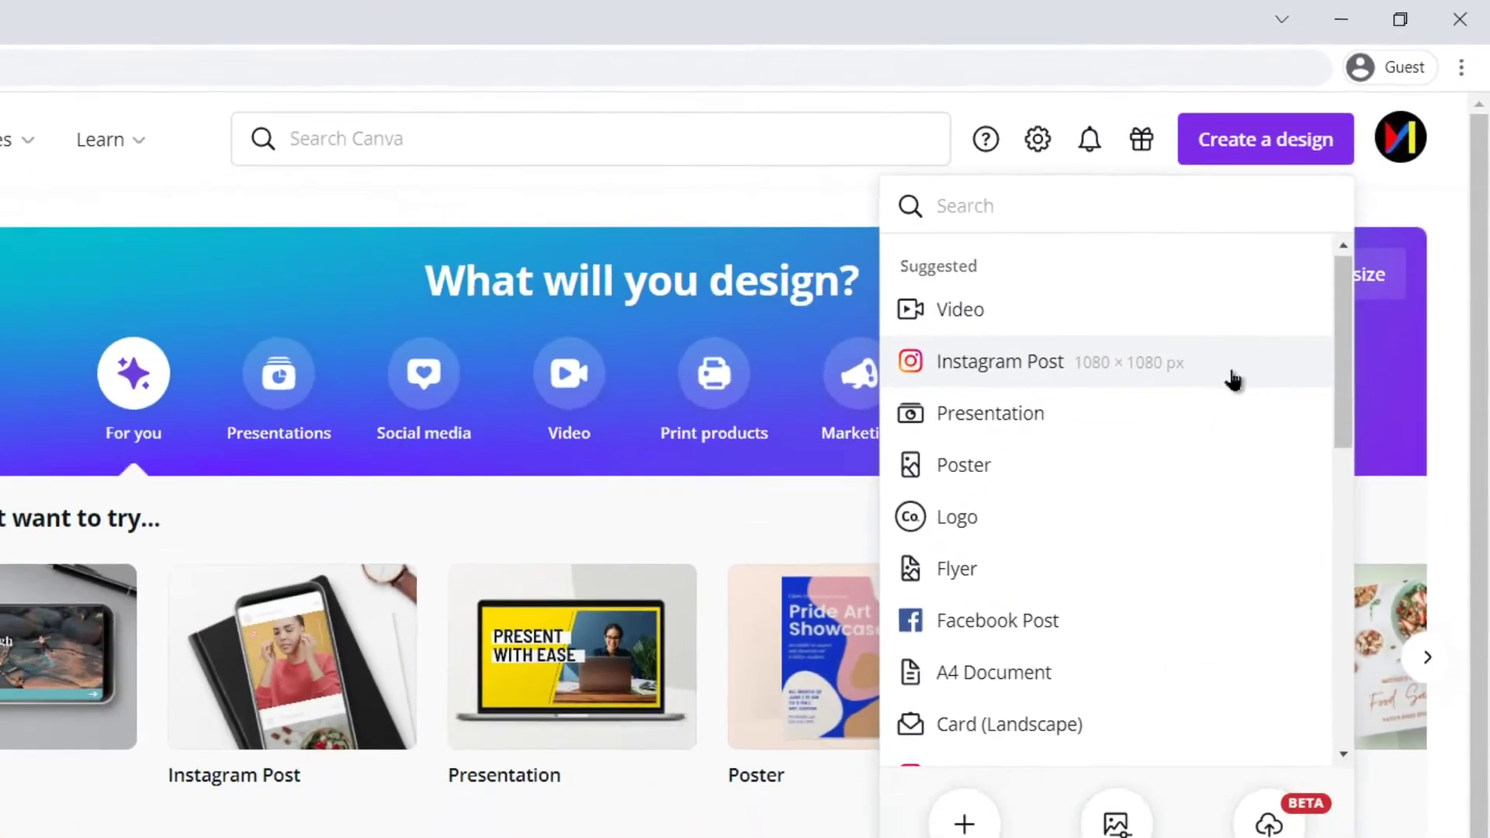
scroll(1092, 587, "down", 4)
scroll(1266, 332, "down", 5)
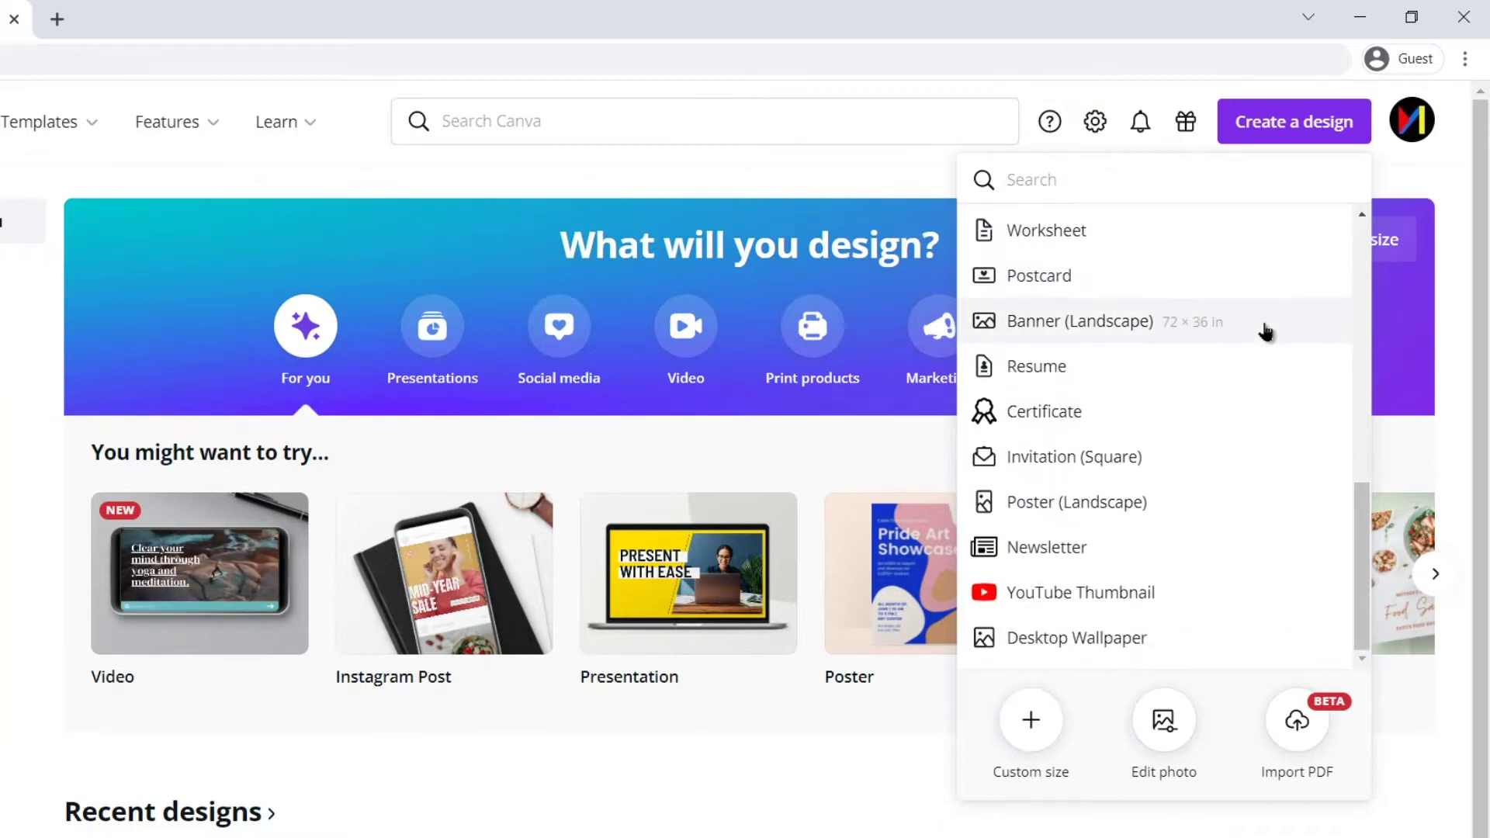
scroll(1266, 332, "up", 2)
scroll(1266, 332, "up", 5)
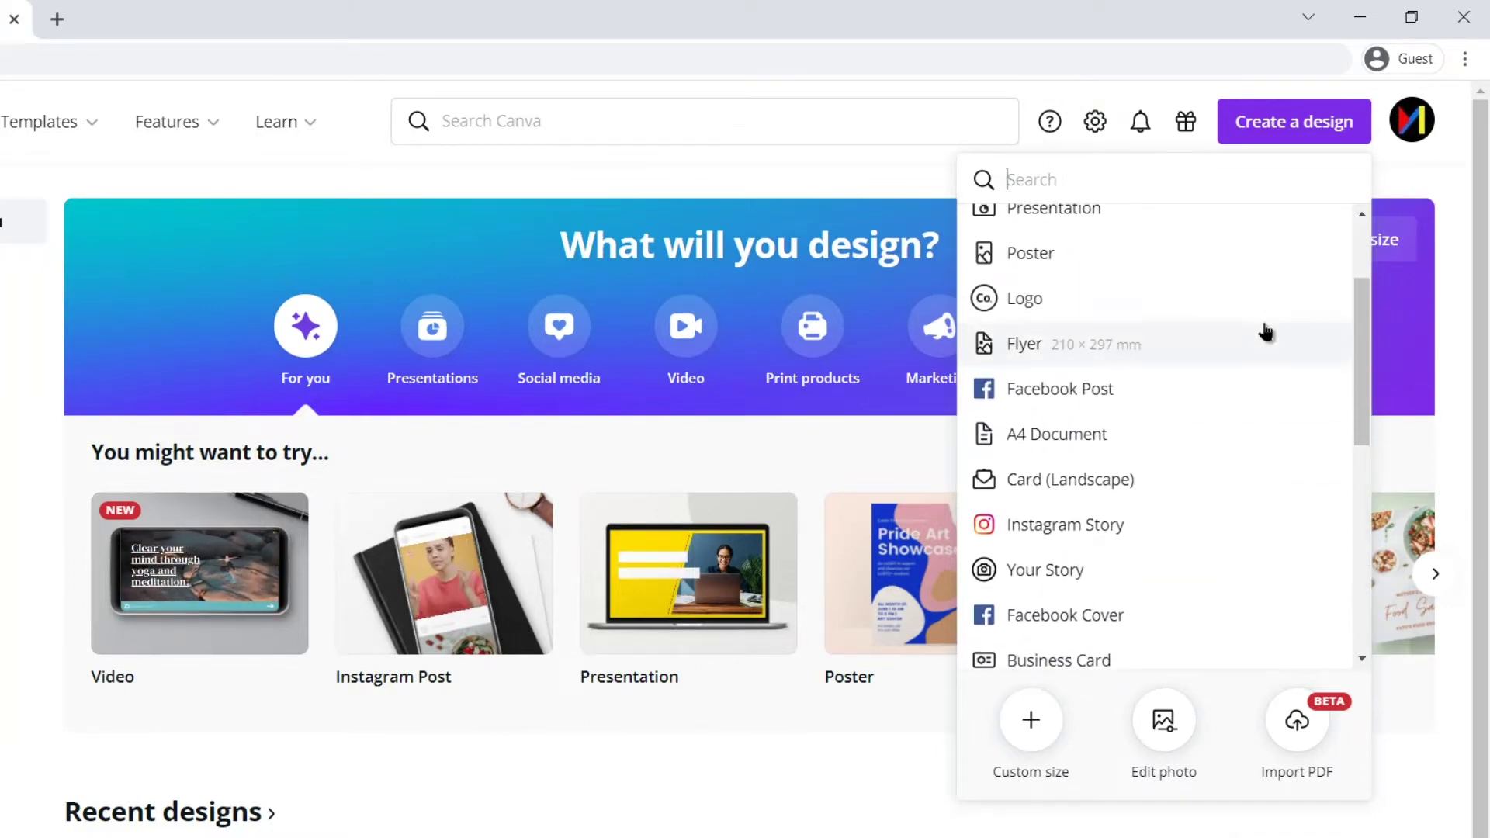
left_click(1100, 345)
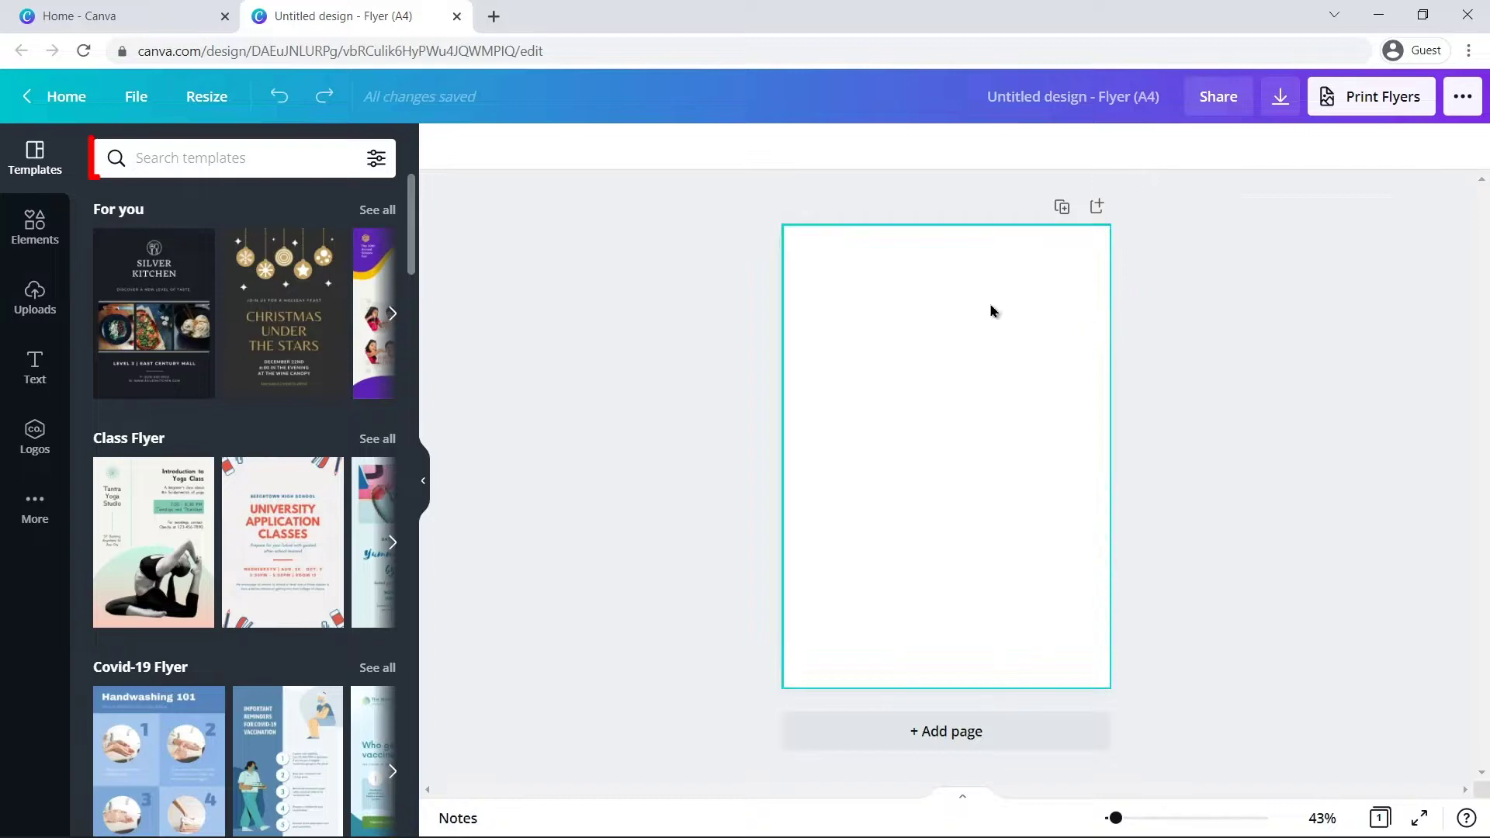
Search the flyer templates for yoga and view the pages of the Blue Yoga Fitness Flyer.
left_click(206, 159)
type("yoga")
key("Return")
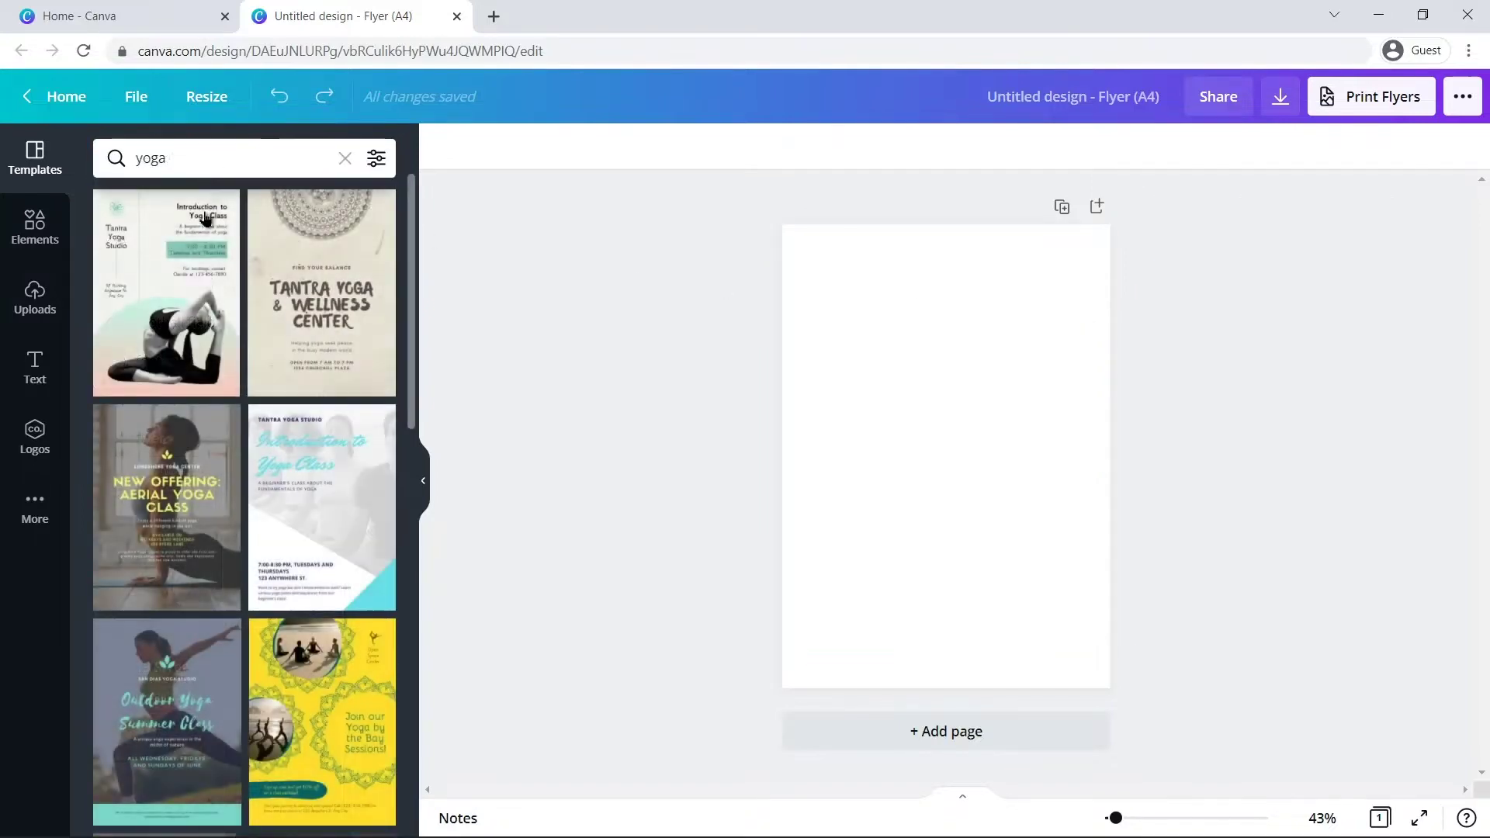
left_click(163, 505)
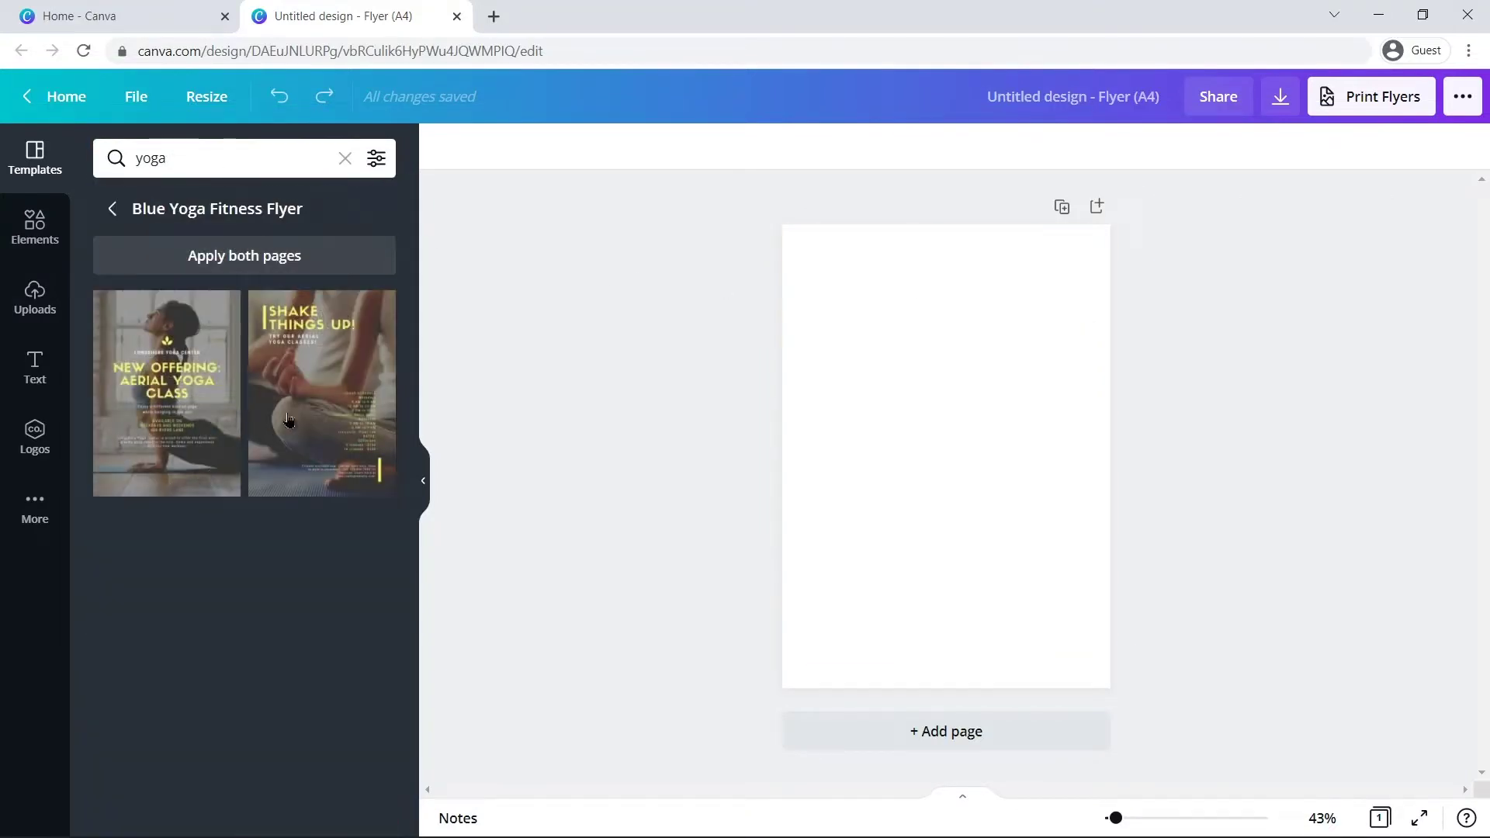
left_click(288, 419)
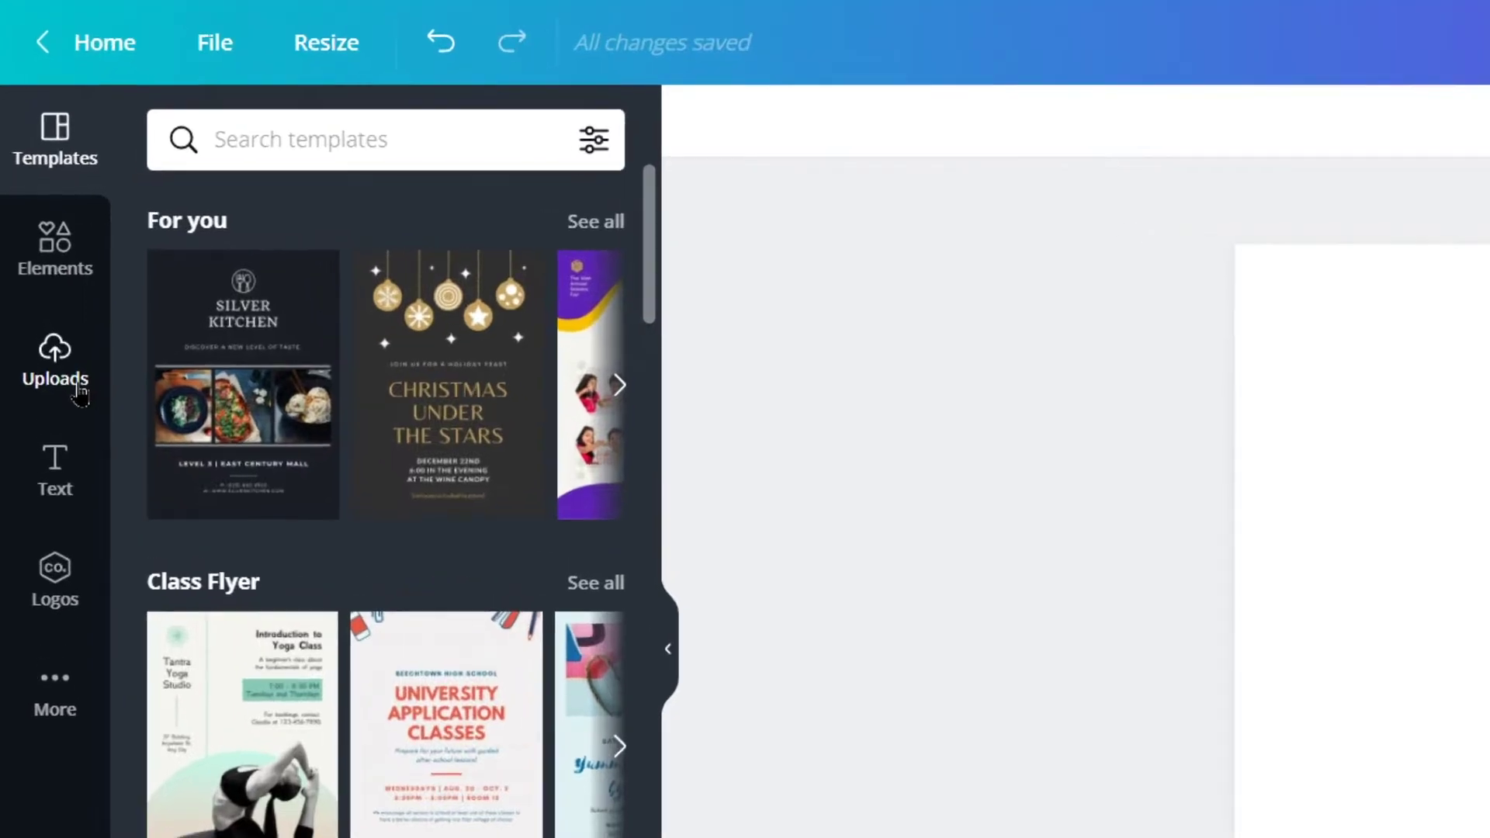
Upload Image 1.jpg from the Files folder to the design's media.
left_click(80, 394)
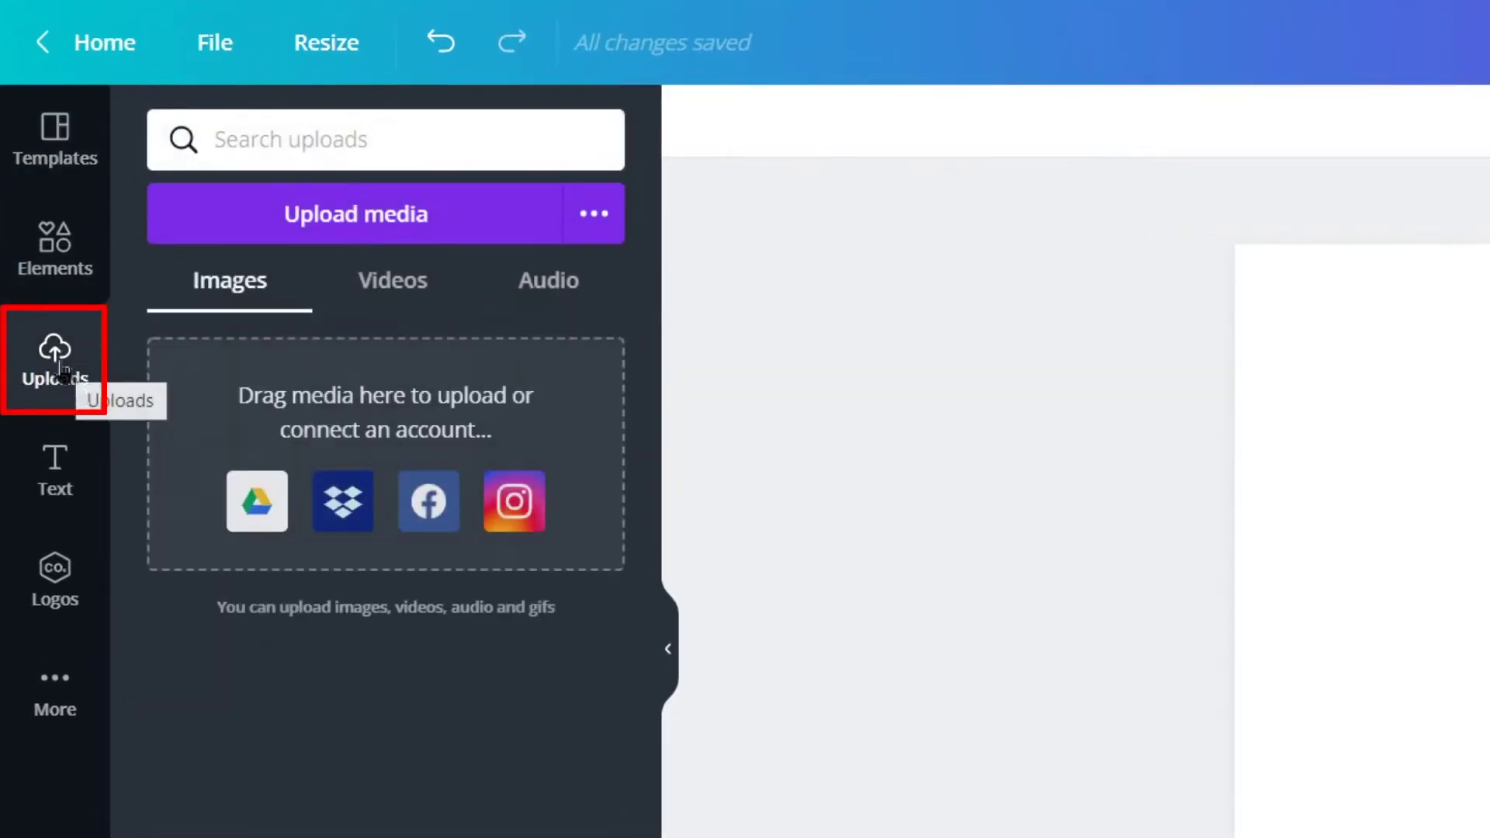
left_click(453, 225)
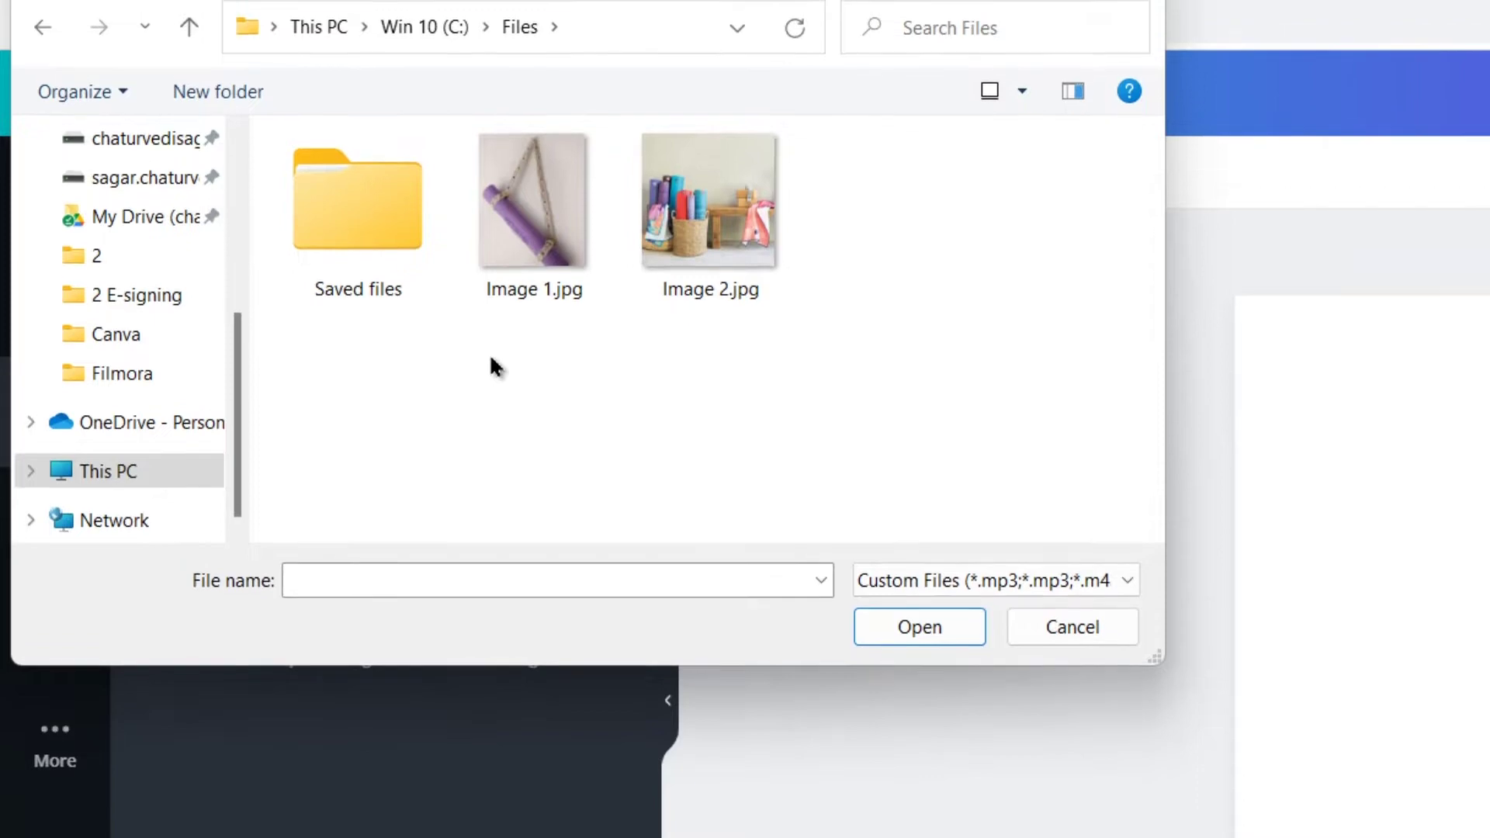
left_click(553, 341)
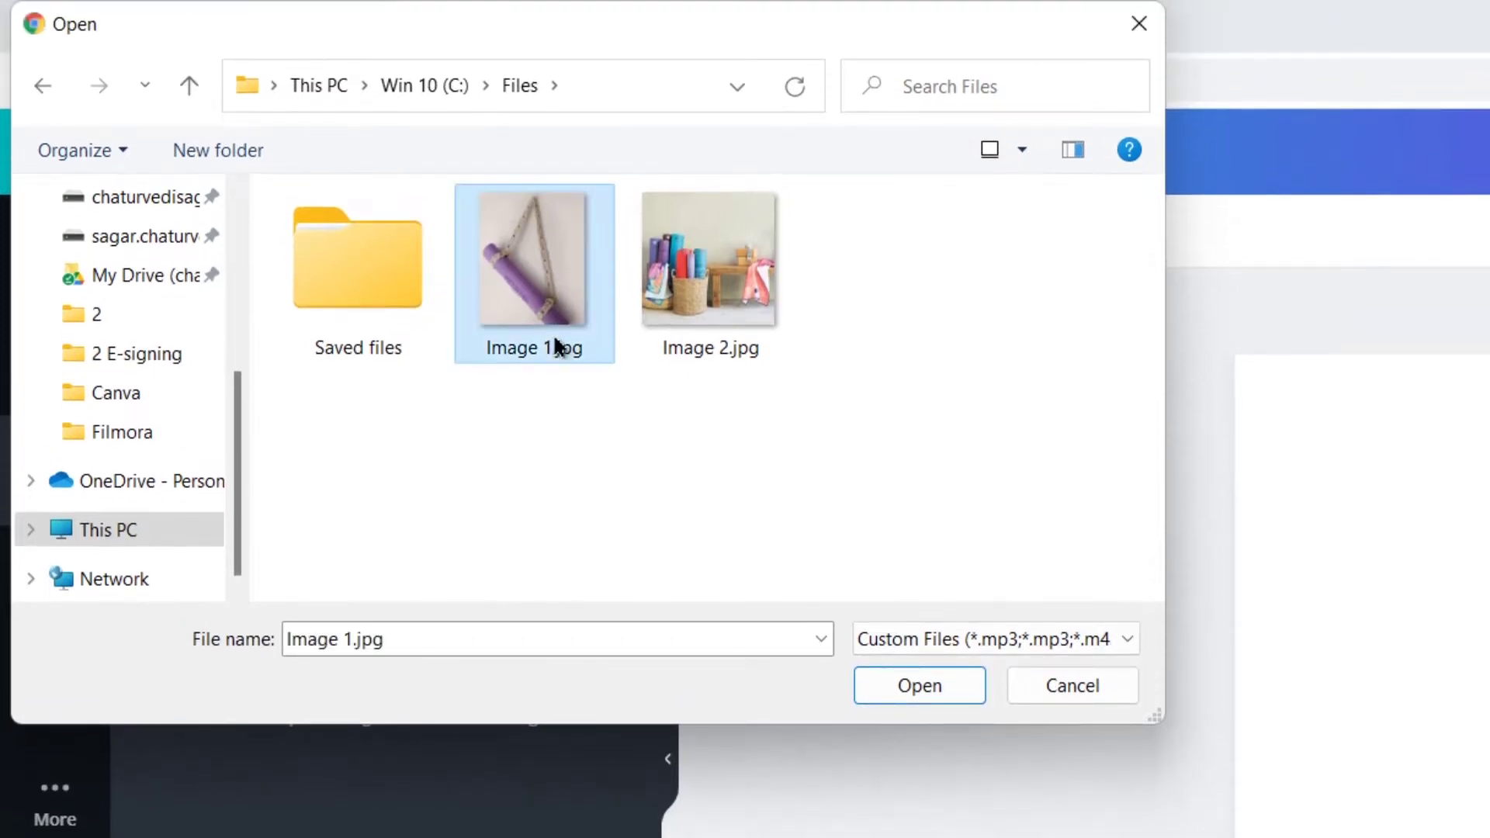
left_click(956, 690)
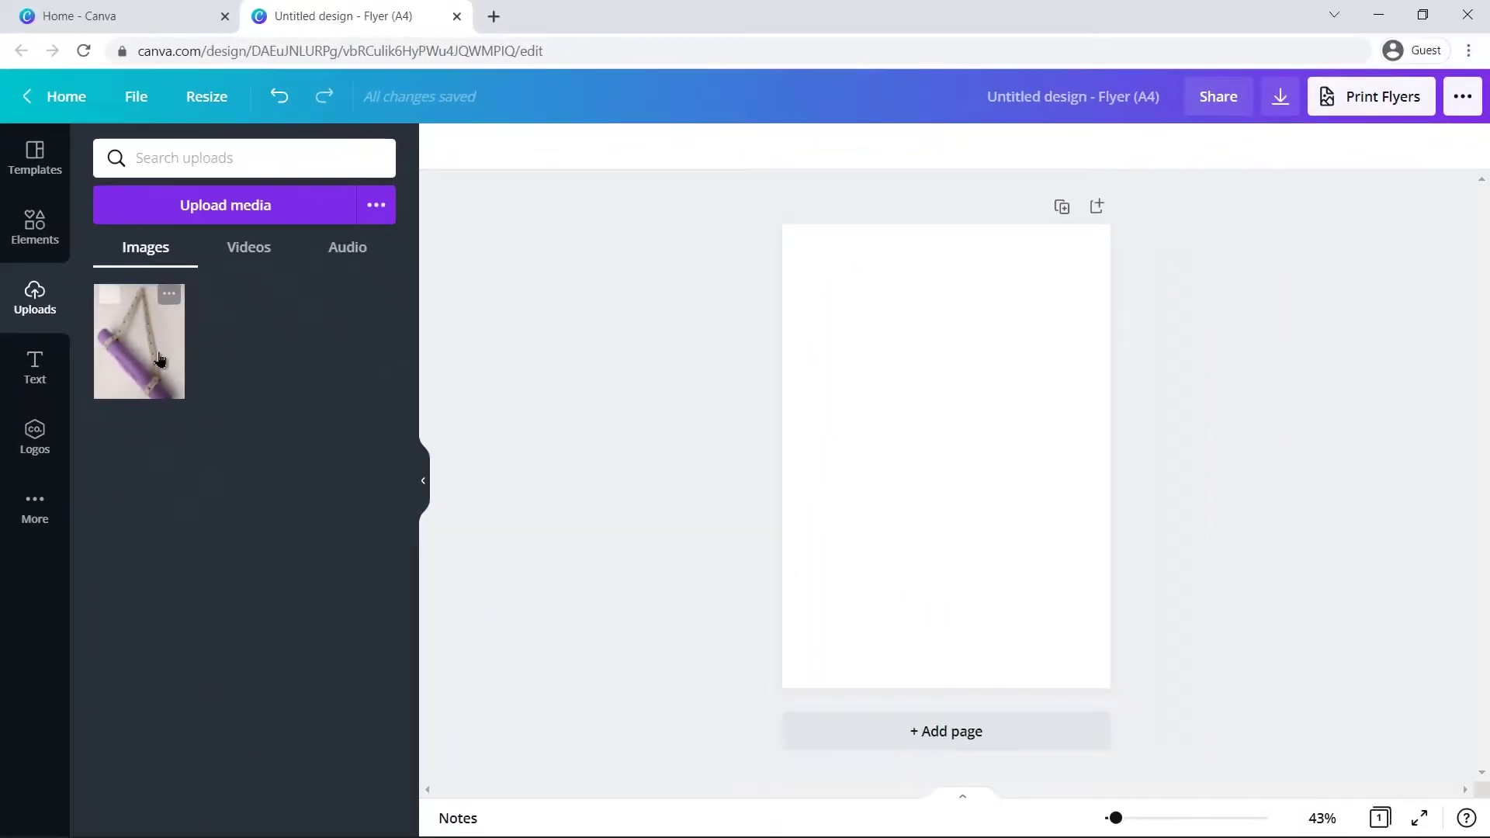
Place the uploaded purple yoga mat image on the blank flyer, enlarging and shifting it to cover the page.
left_click(161, 359)
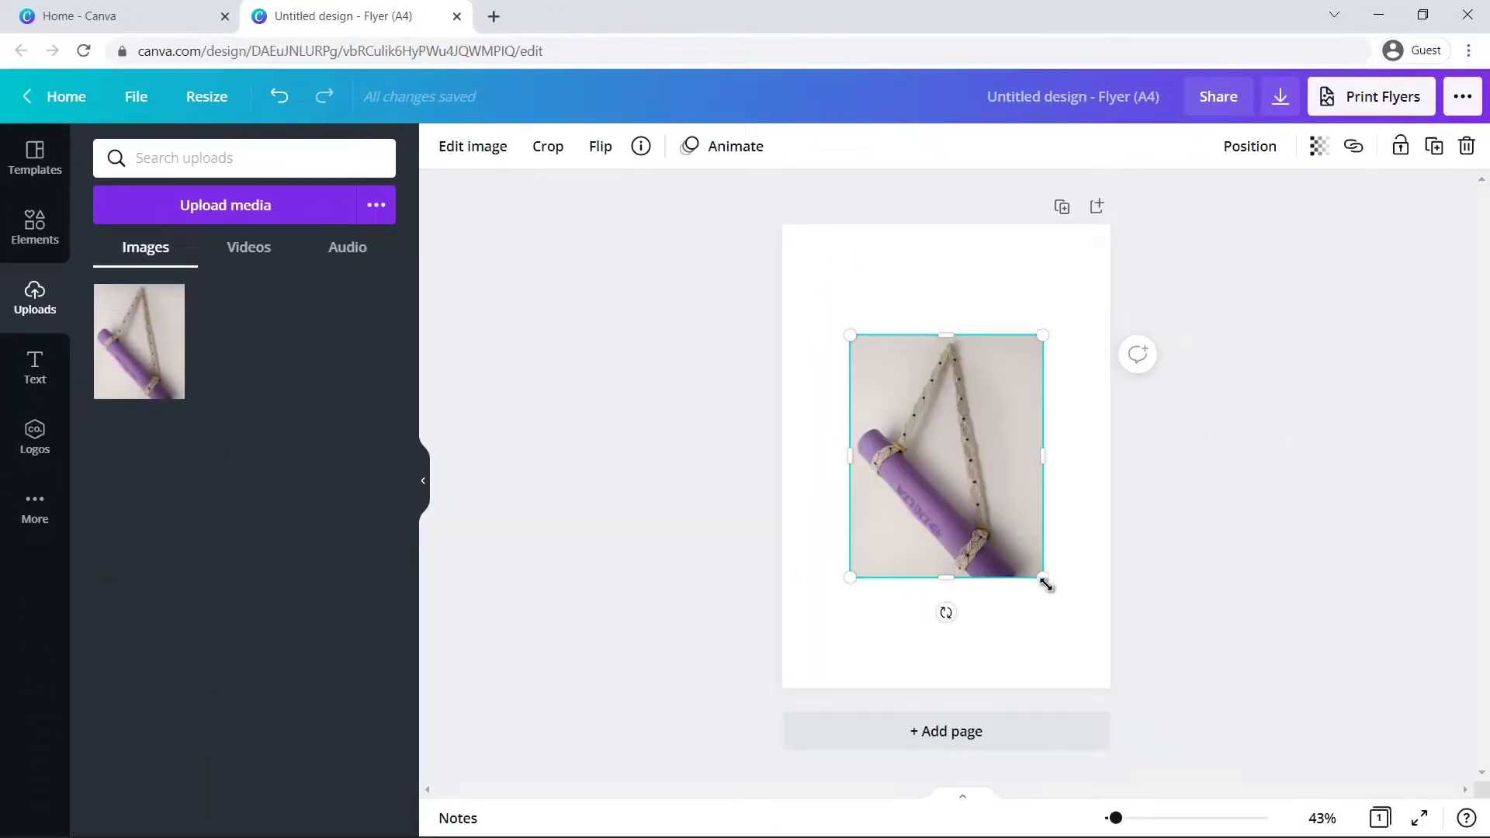
left_click_drag(1045, 585, 1107, 656)
left_click_drag(848, 334, 762, 240)
left_click_drag(1109, 678, 1129, 687)
left_click_drag(1006, 630, 1030, 637)
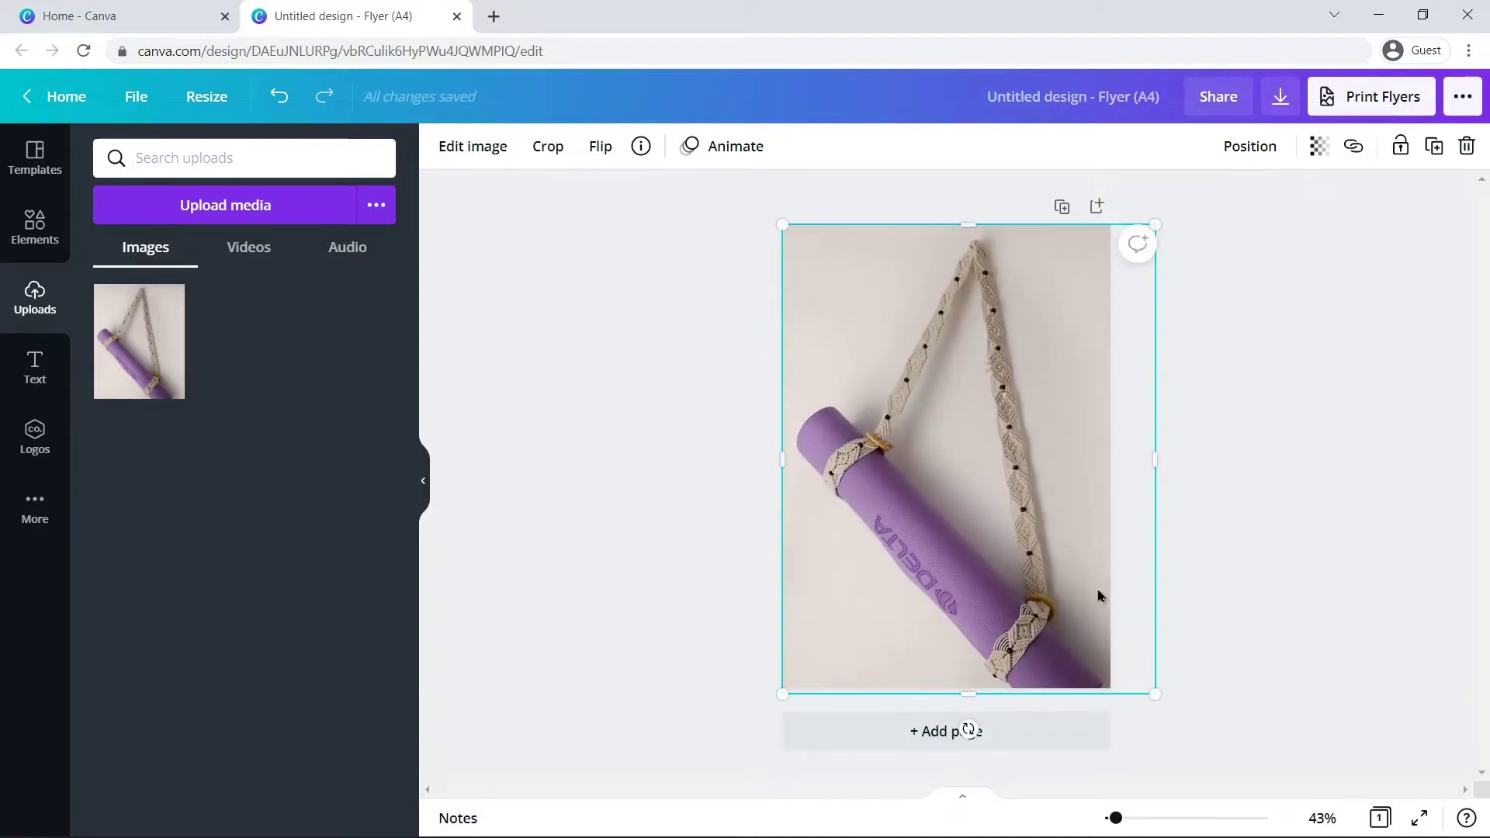
left_click(1199, 536)
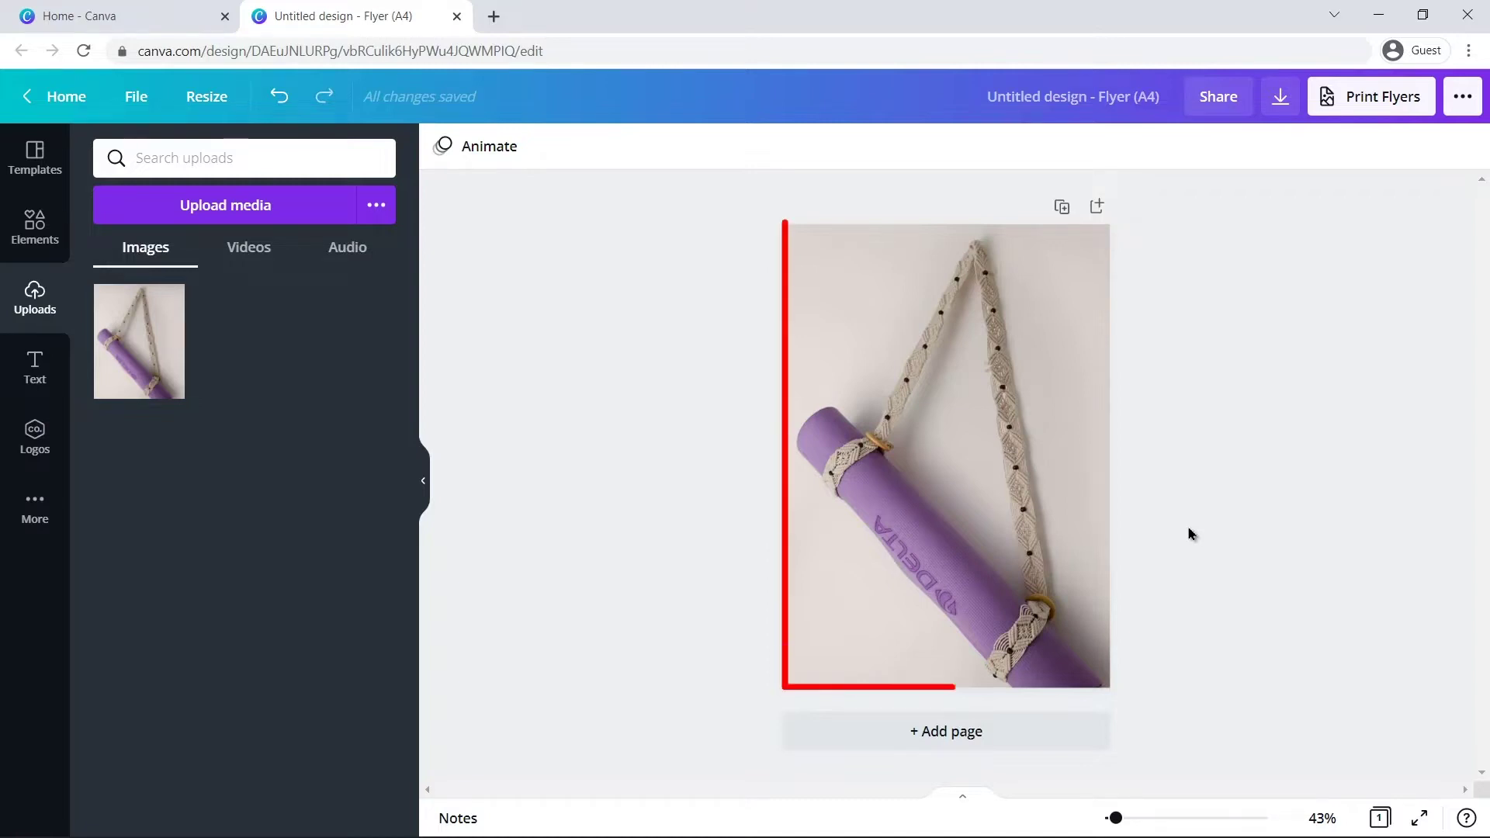
Remove the background of the purple yoga mat image with Background Remover and apply the result.
left_click(1048, 507)
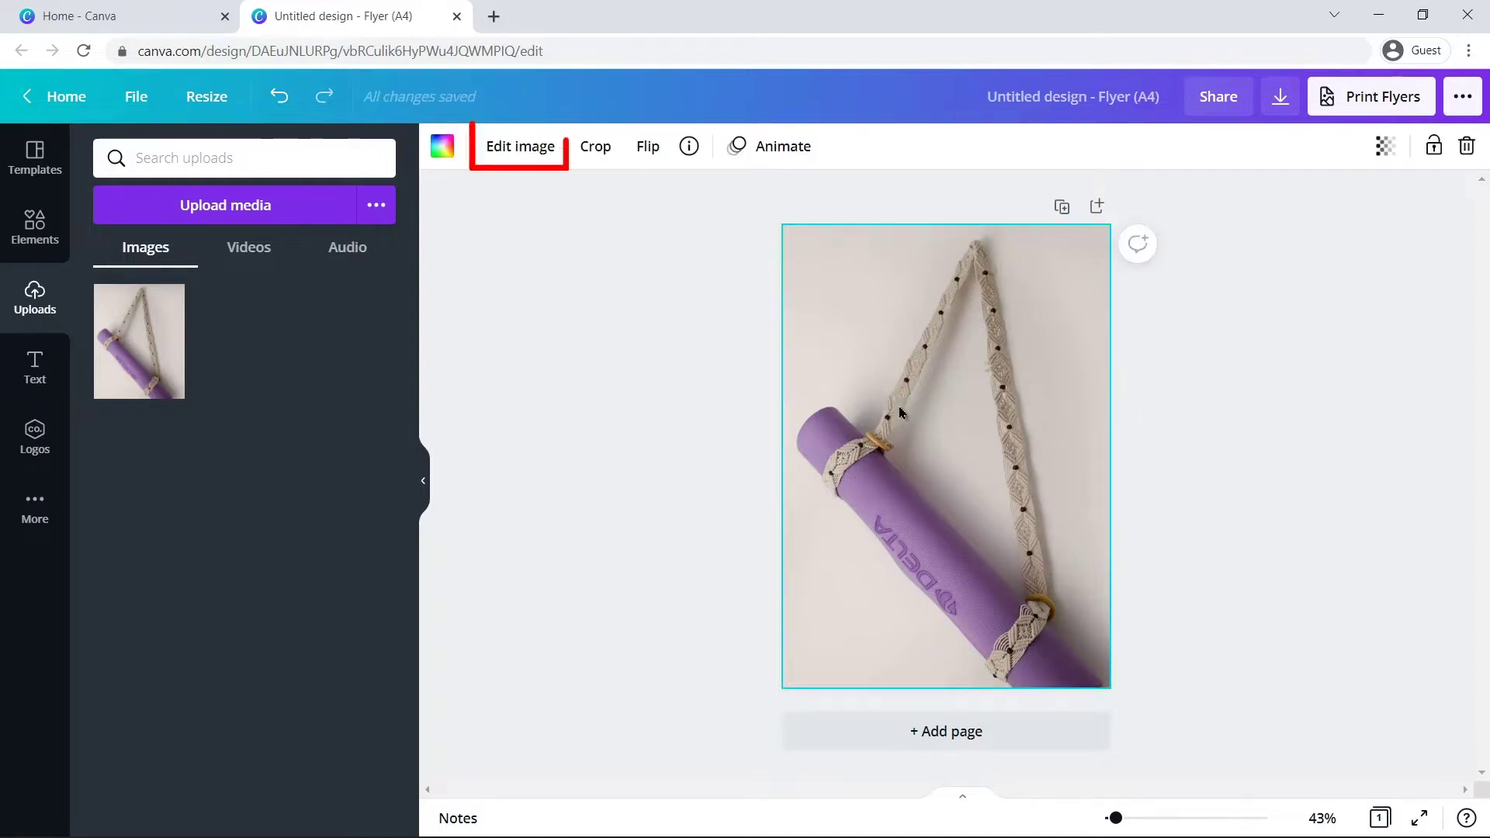
left_click(518, 155)
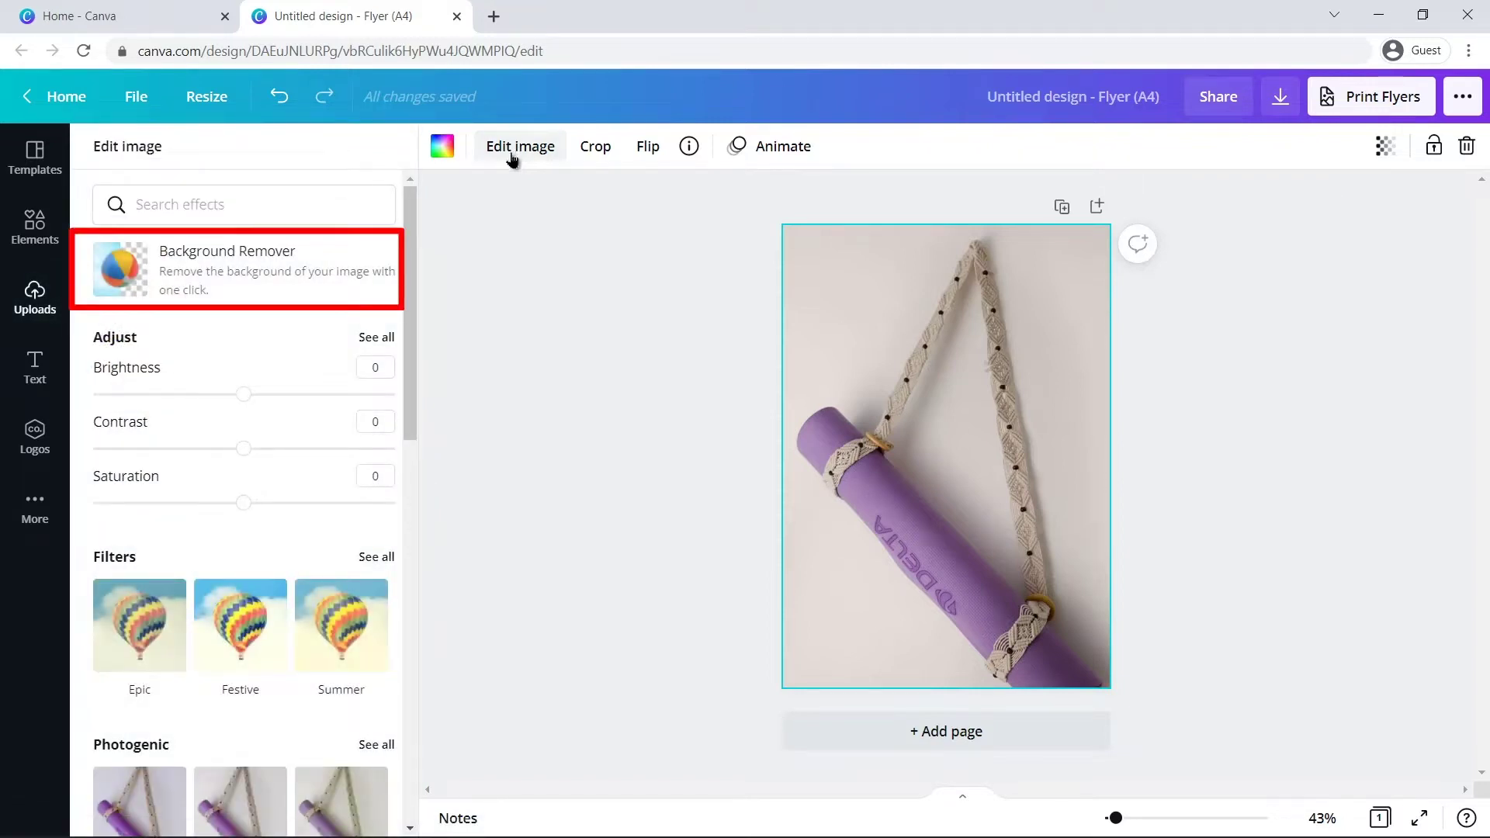
left_click(285, 273)
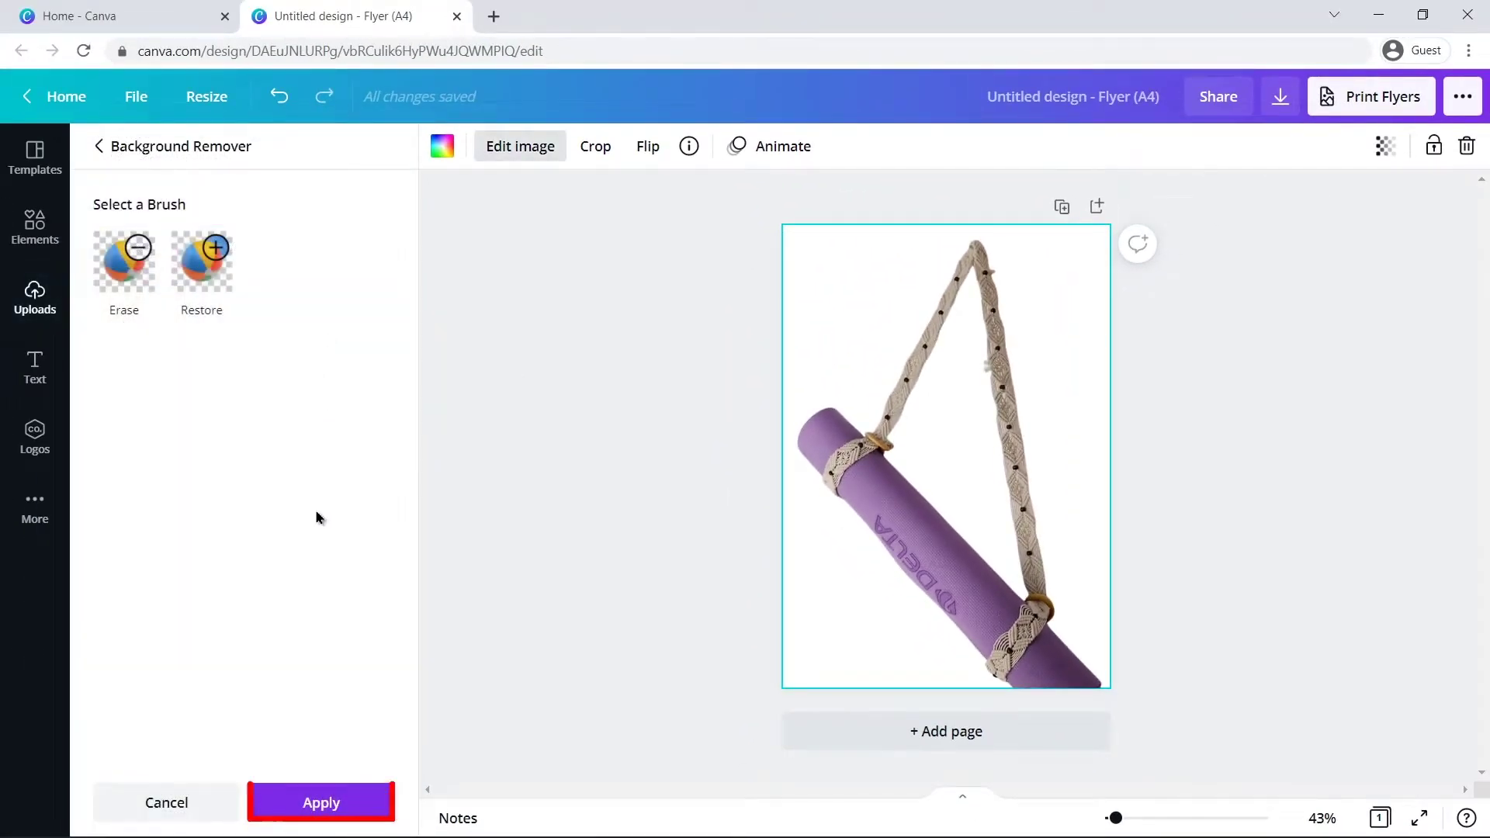
left_click(312, 802)
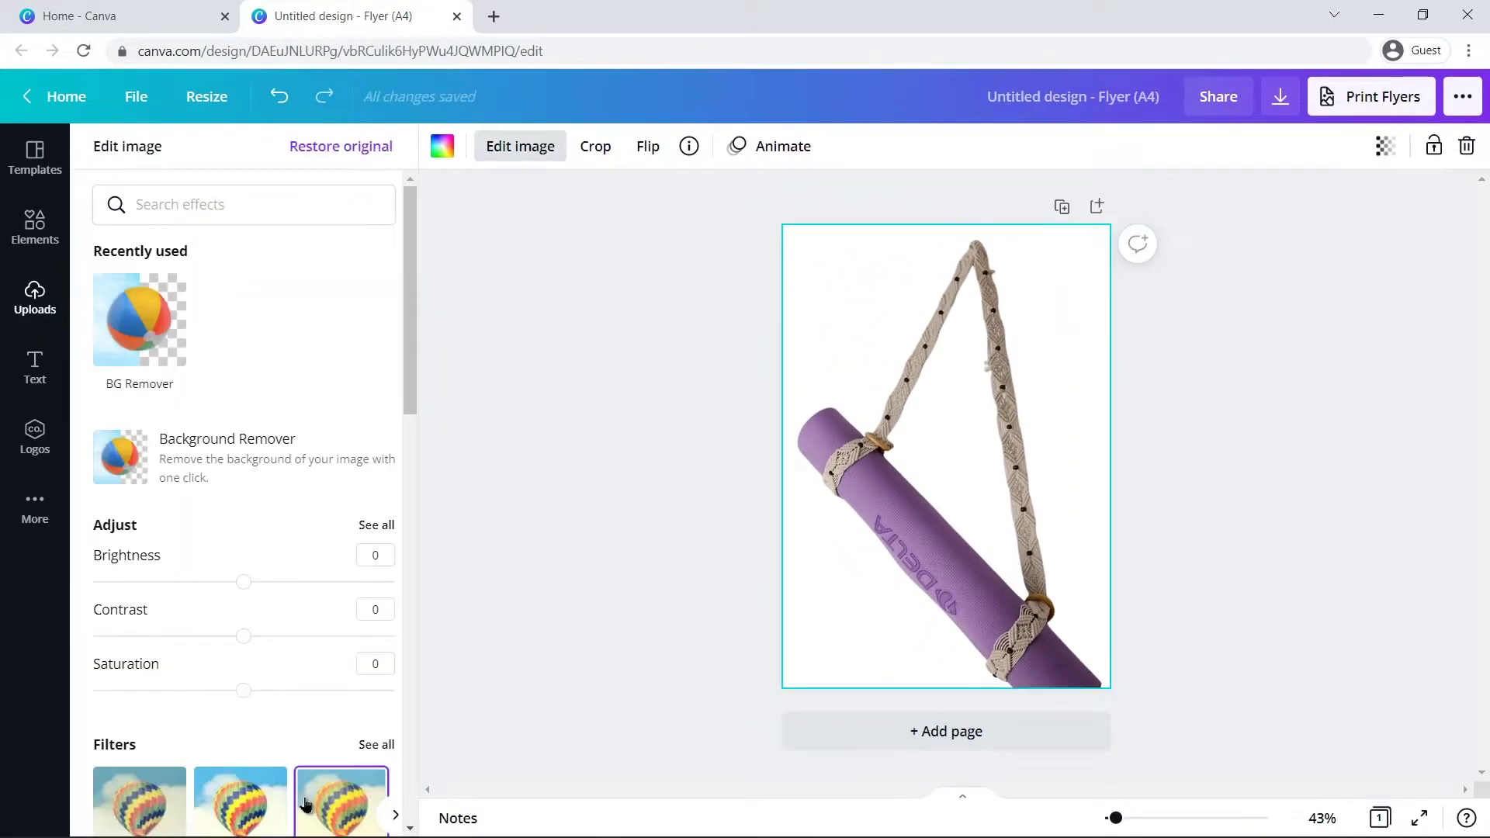
key("Escape")
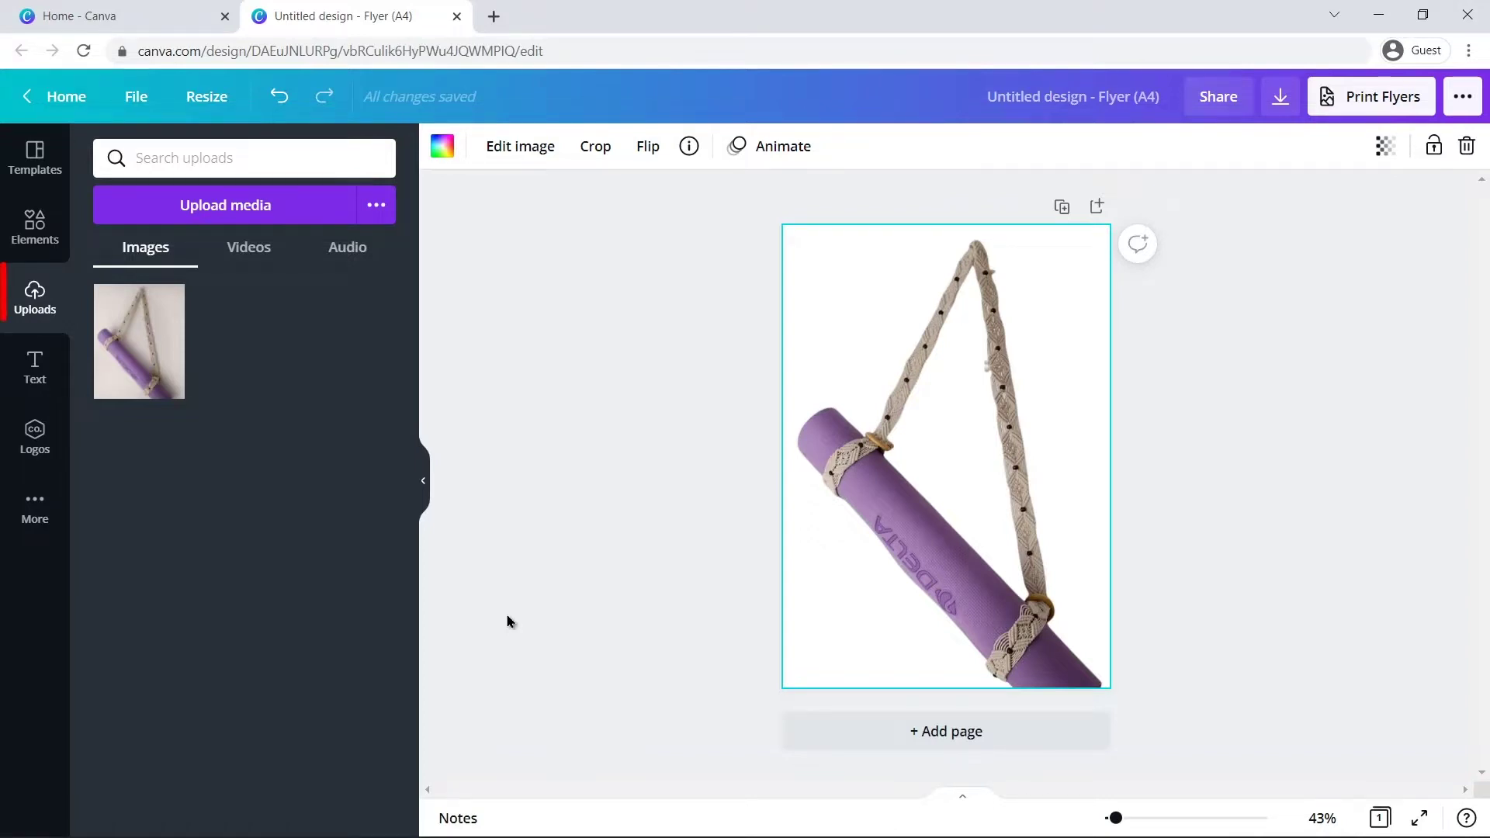
Upload Image 2.jpg from the Files folder to the design's media.
left_click(287, 207)
left_click(476, 207)
left_click(582, 434)
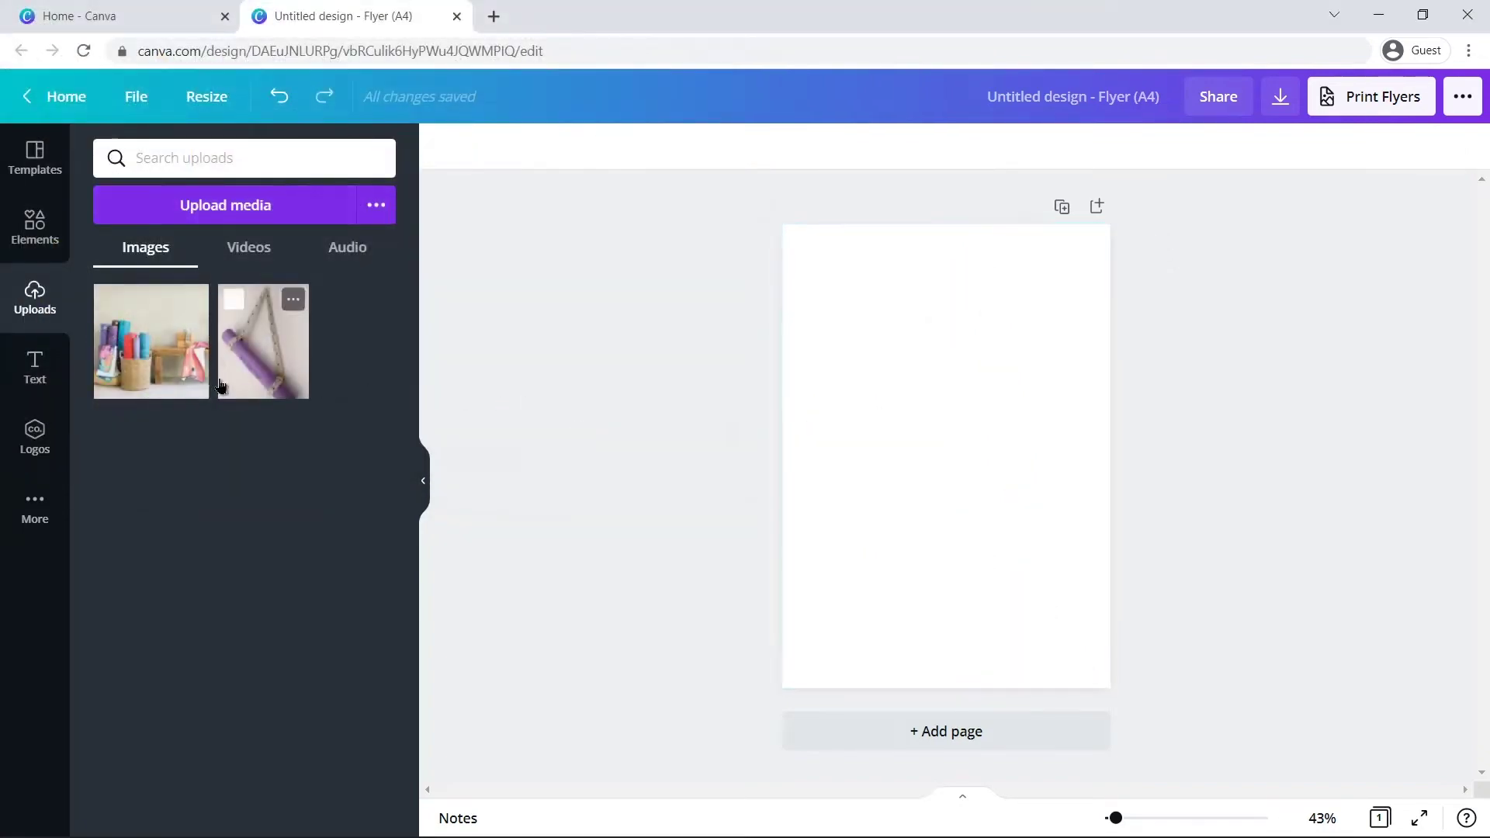
Place the uploaded yoga mats and baskets image on the blank flyer, enlarging and shifting it to cover the page.
left_click(200, 384)
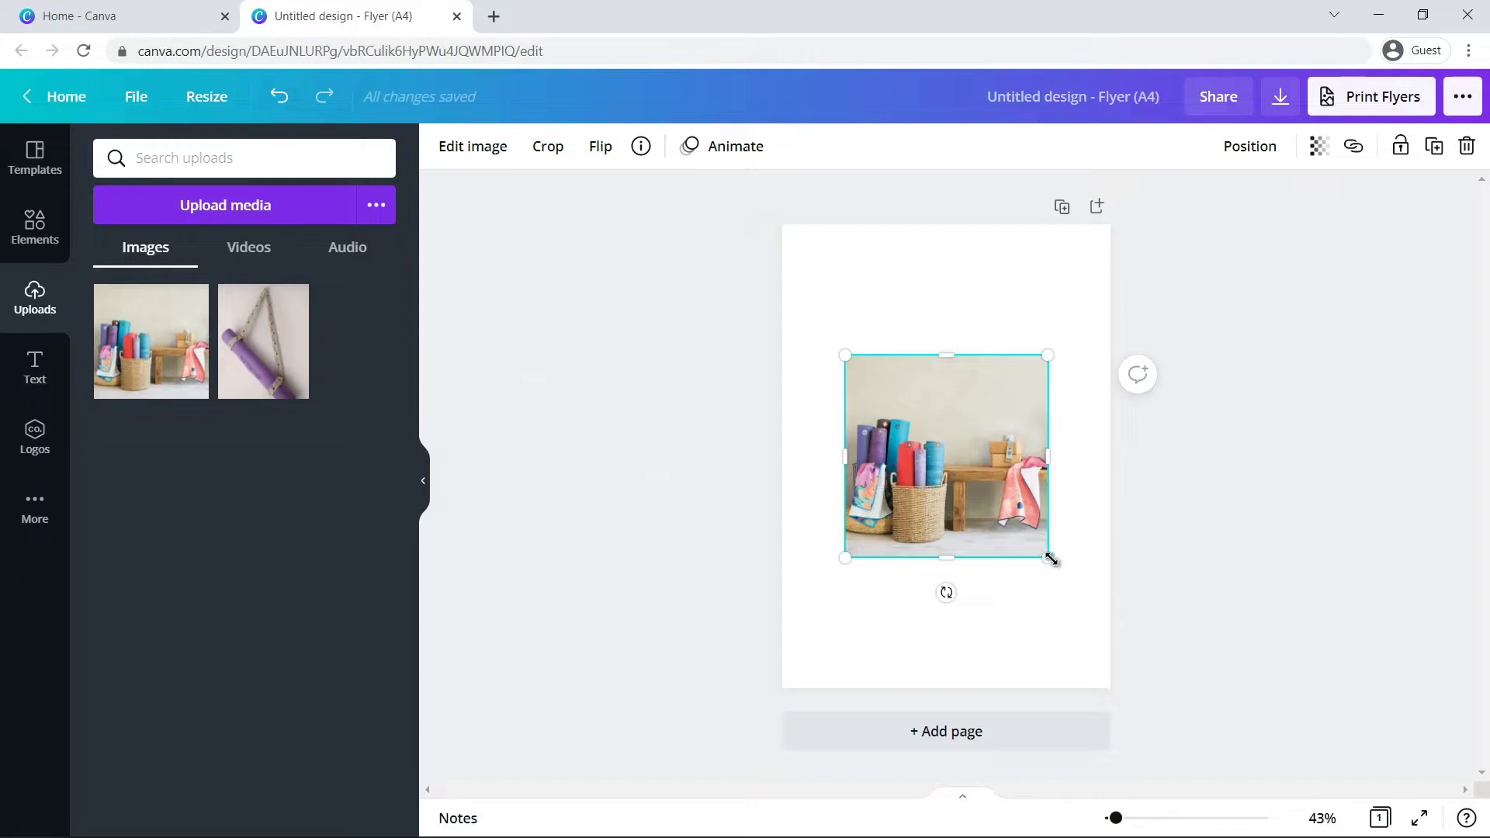
left_click_drag(1051, 558, 1110, 618)
left_click_drag(849, 356, 742, 249)
left_click_drag(1110, 633, 1196, 681)
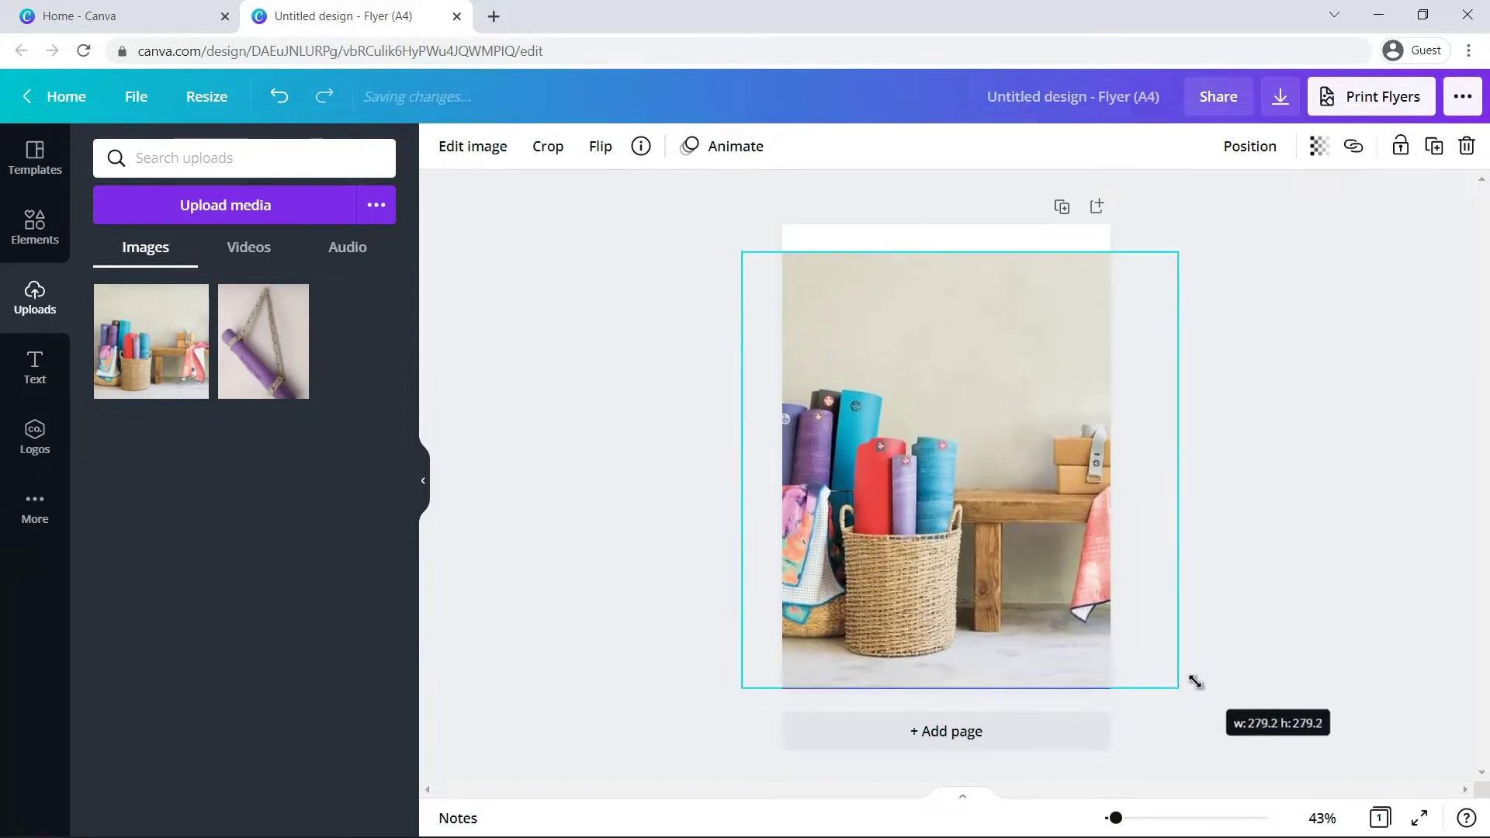
left_click_drag(742, 252, 708, 220)
left_click_drag(821, 283, 870, 280)
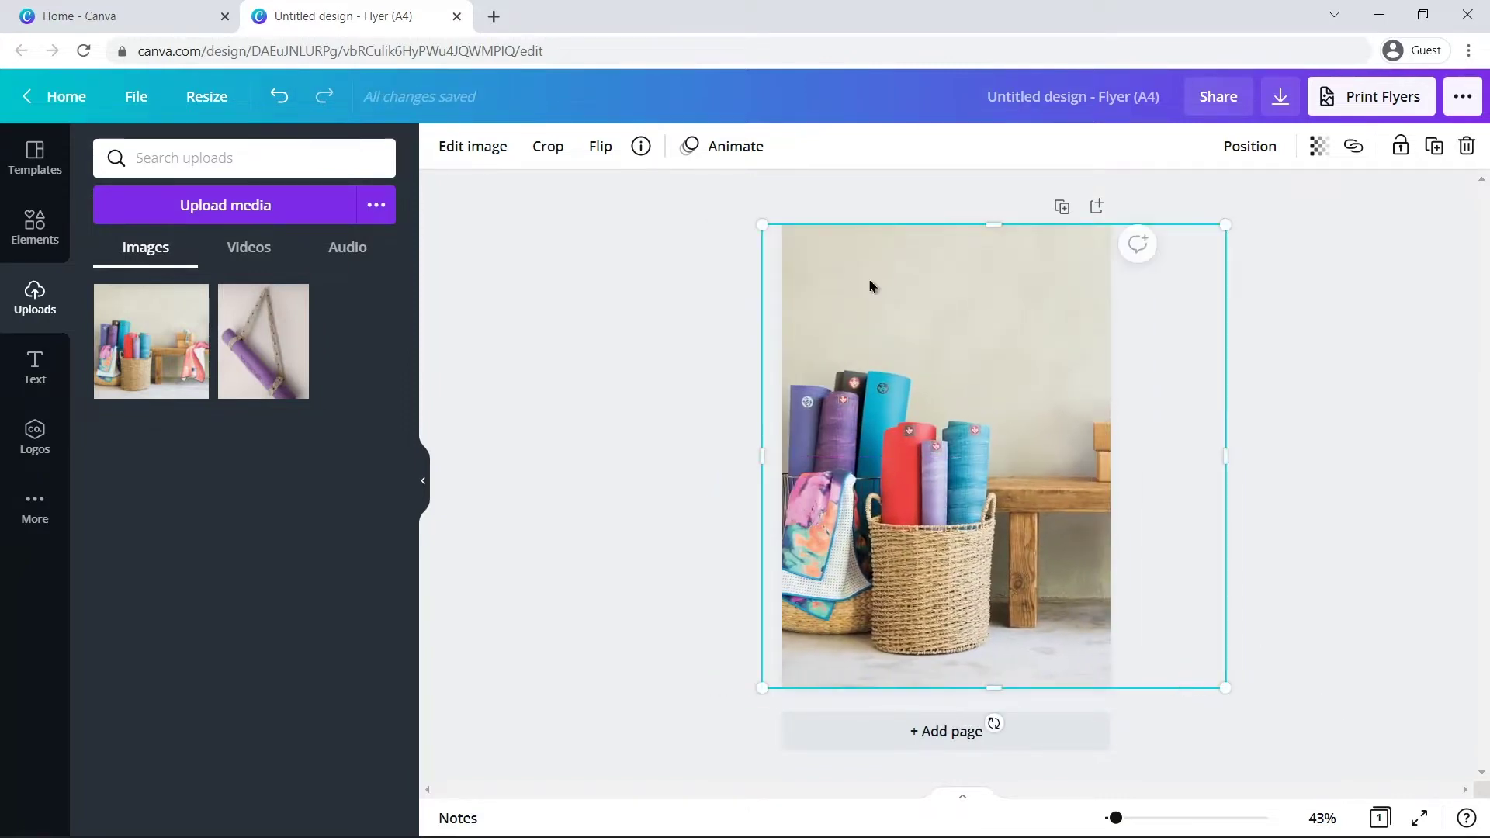
left_click(1272, 407)
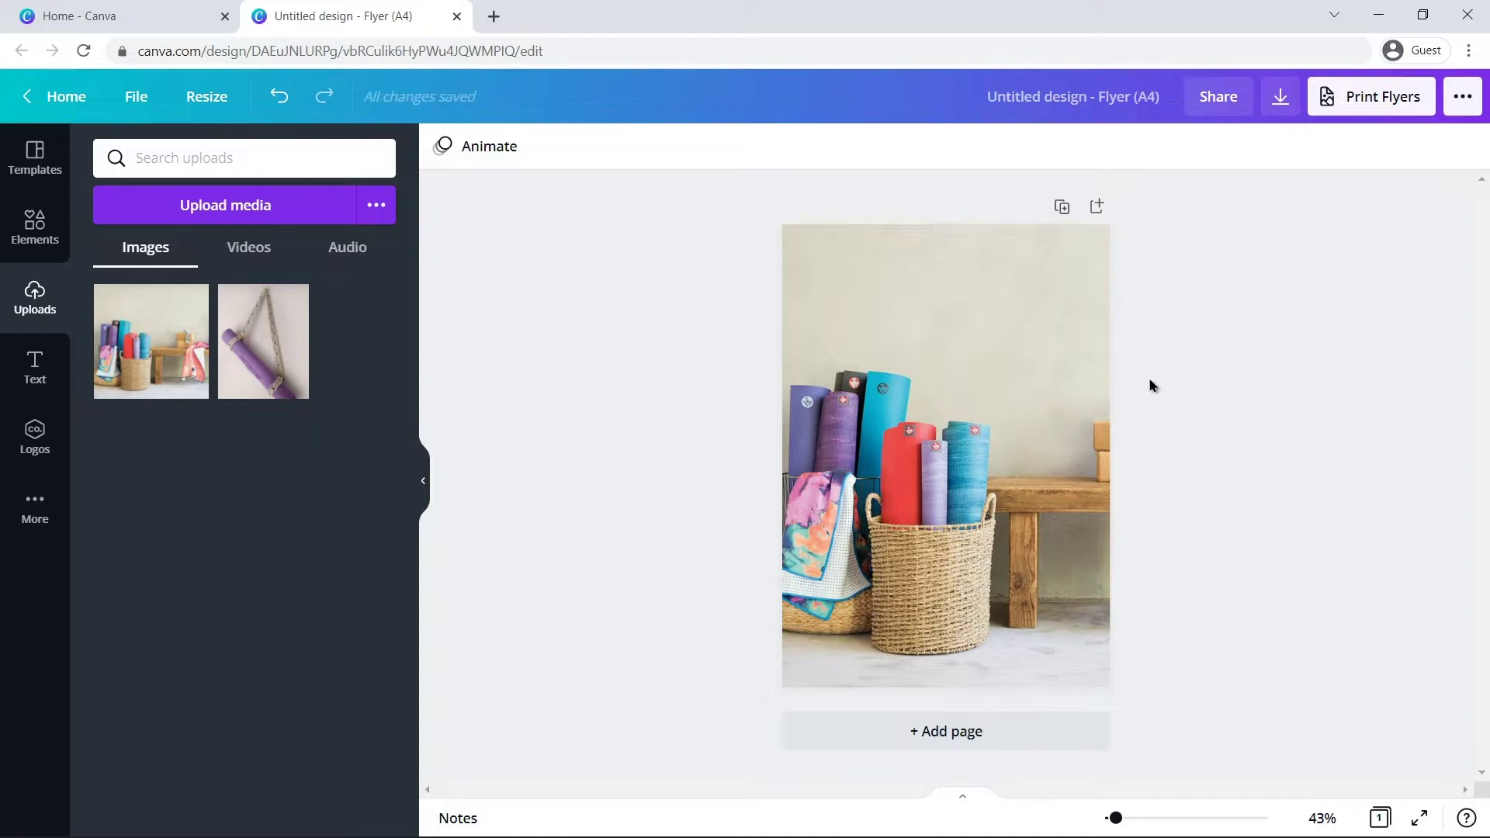
Remove the background of the yoga mats and baskets image with Background Remover.
left_click(1009, 361)
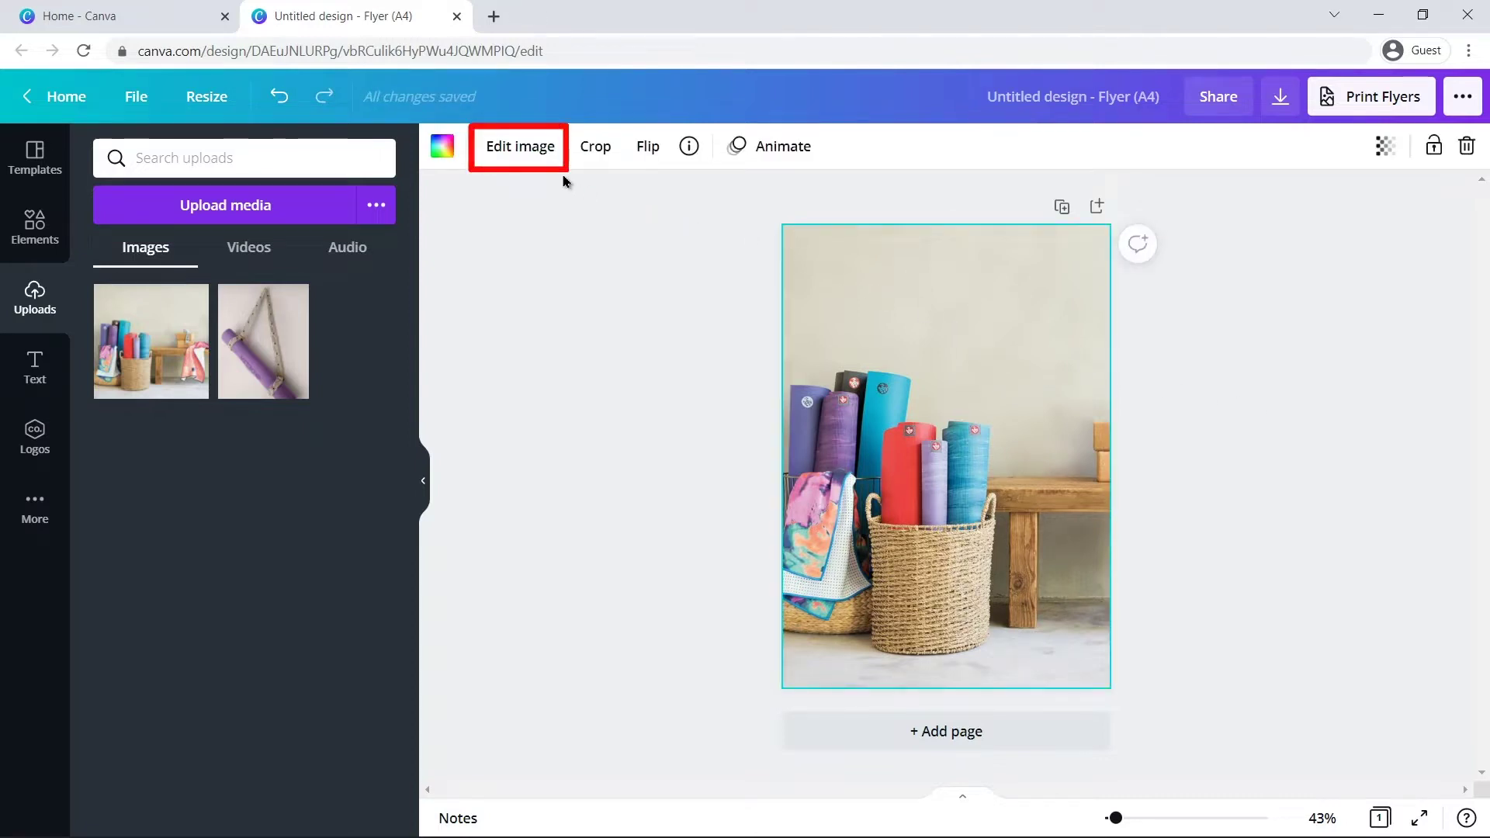
left_click(518, 152)
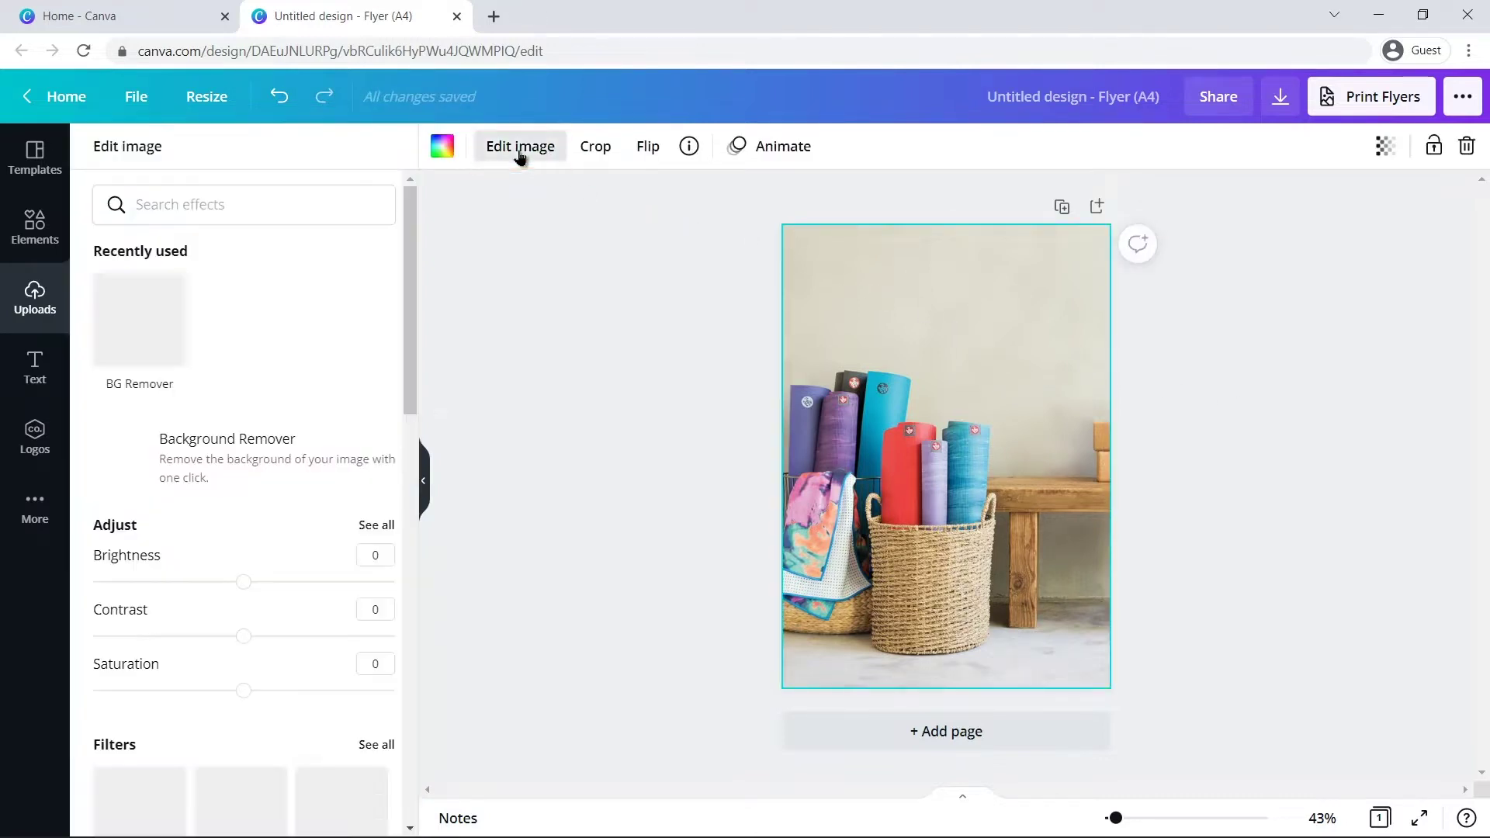
left_click(217, 458)
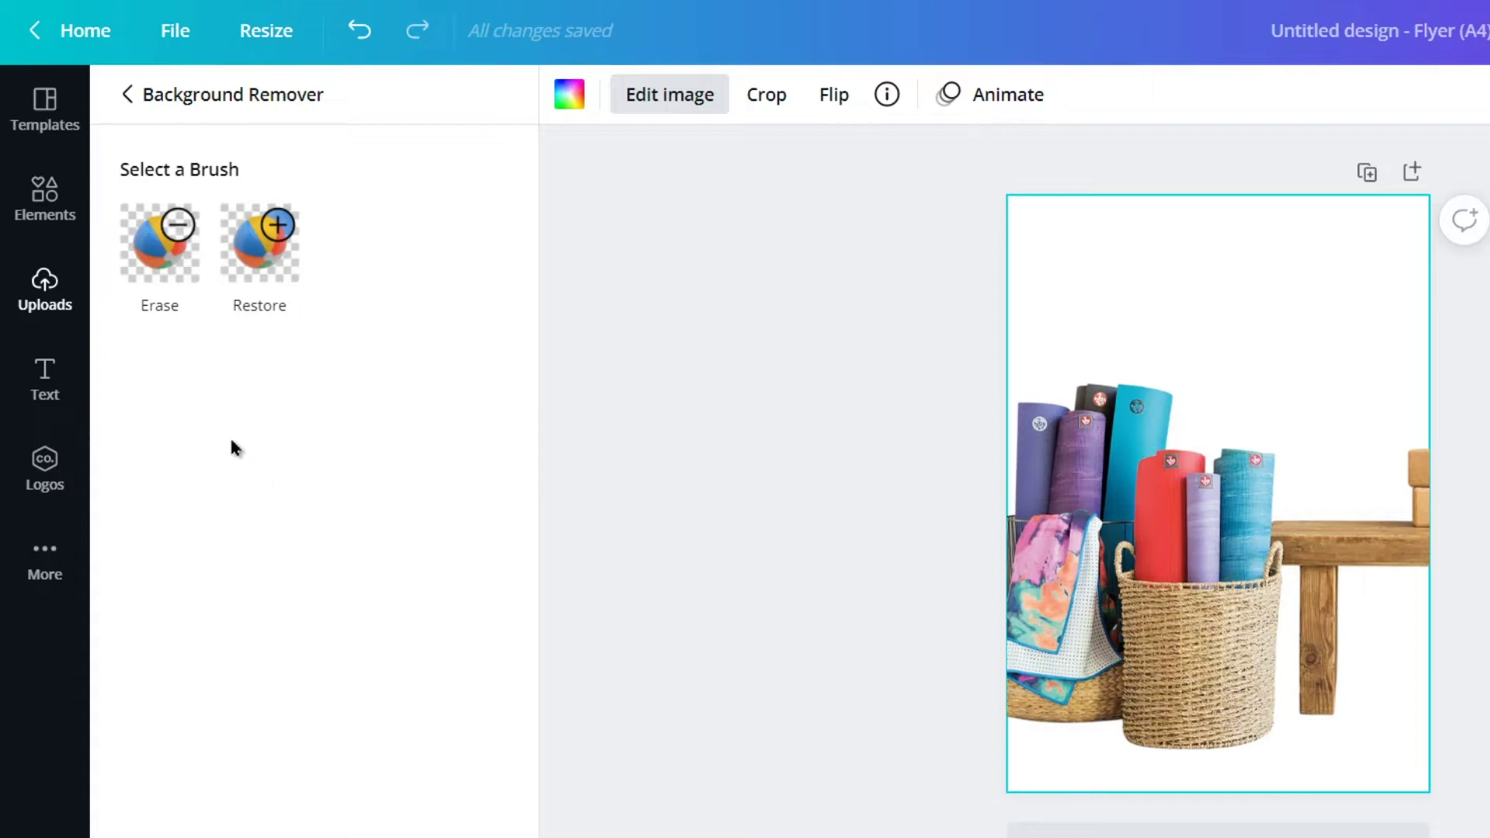
Erase the boxes, the pink towel and the far end of the bench with the Erase brush at size 29.
left_click(145, 278)
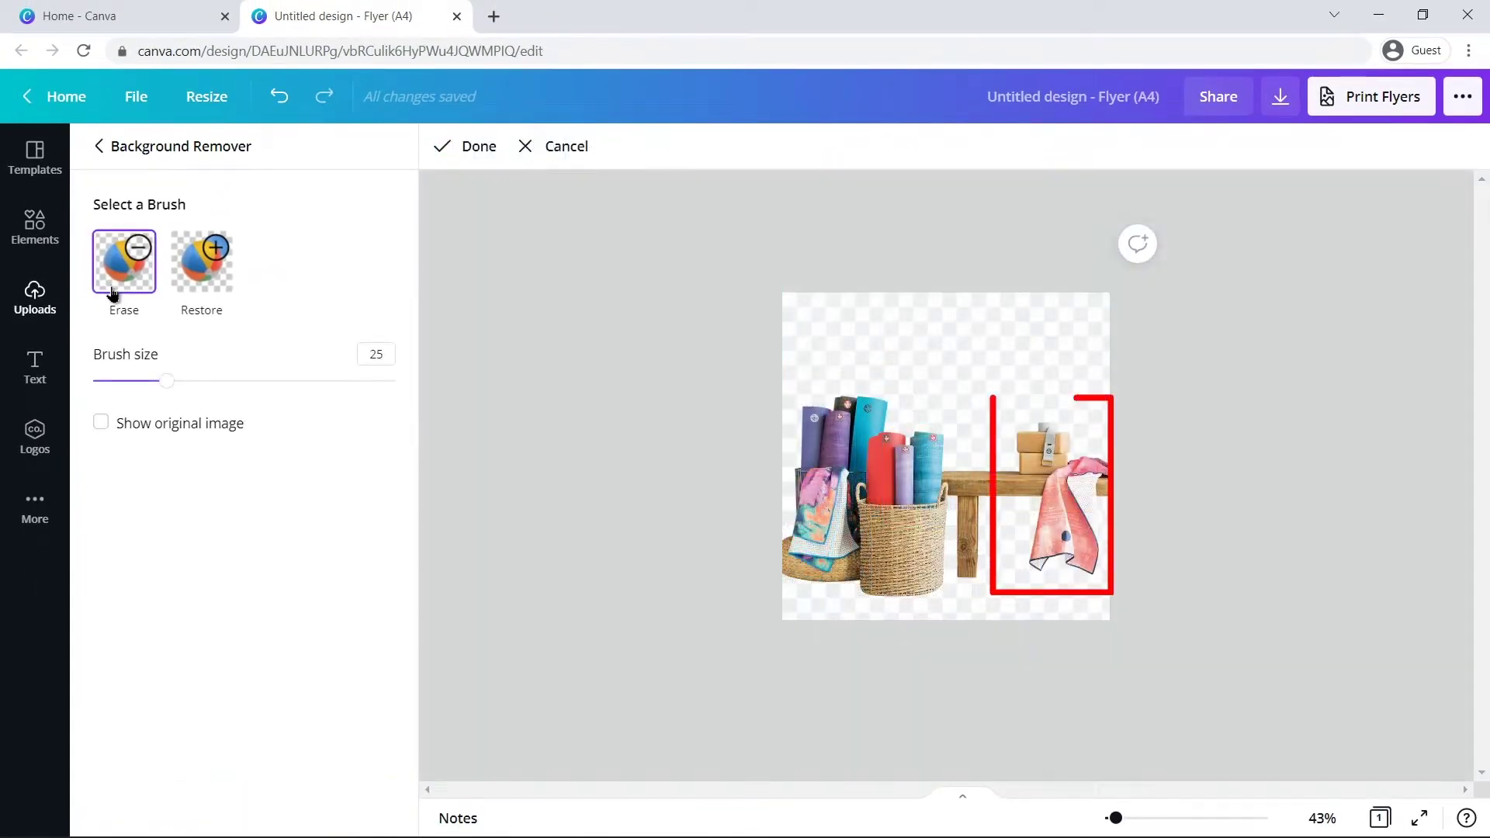
left_click_drag(166, 381, 179, 384)
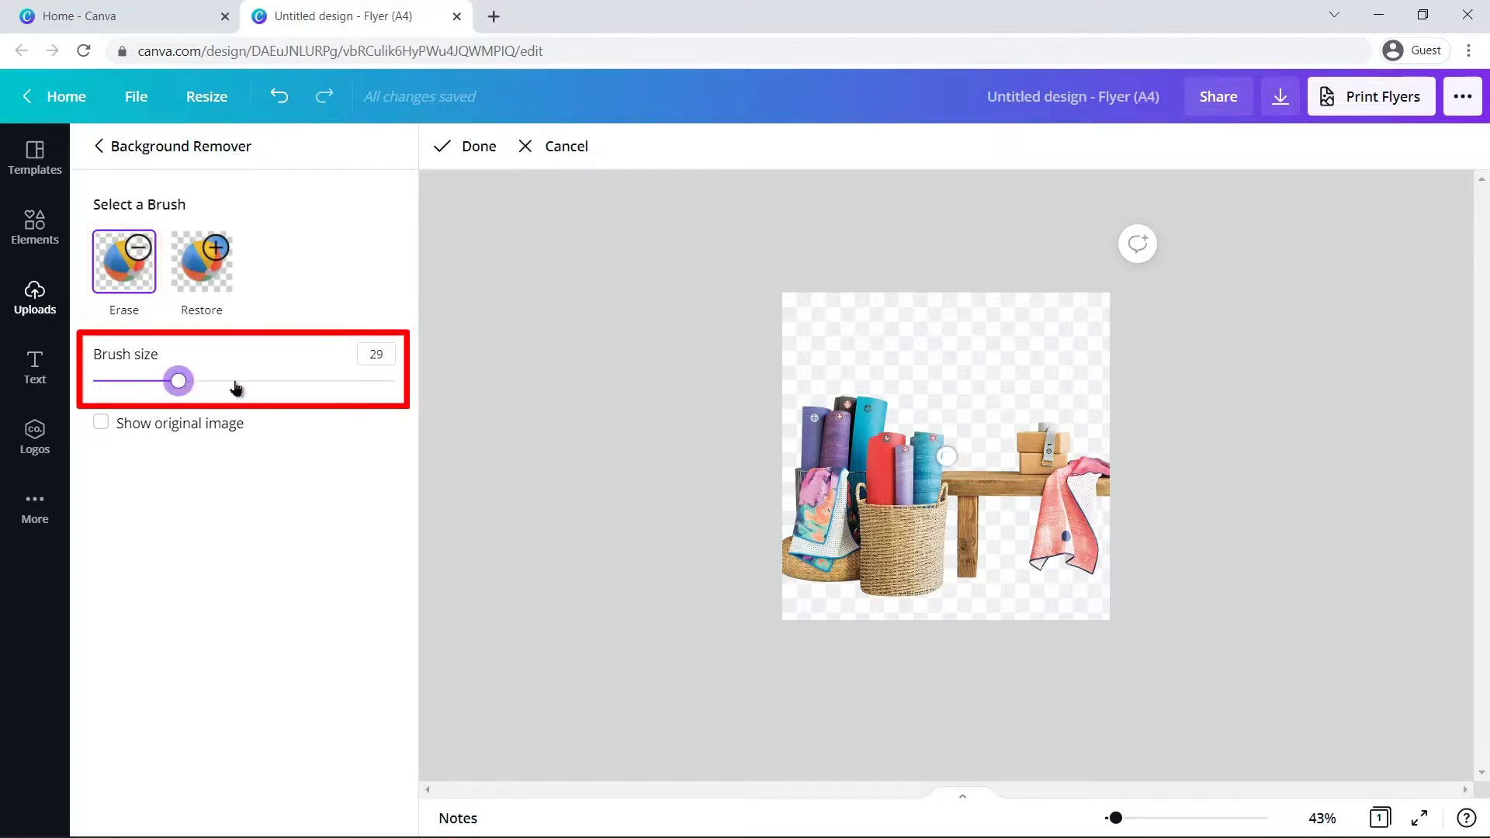
mouse_move(1037, 403)
left_mouse_down()
mouse_move(1017, 444)
mouse_move(1055, 442)
mouse_move(1054, 427)
mouse_move(1025, 435)
mouse_move(1053, 426)
mouse_move(1037, 475)
mouse_move(1061, 473)
mouse_move(1094, 538)
mouse_move(1013, 498)
left_mouse_up()
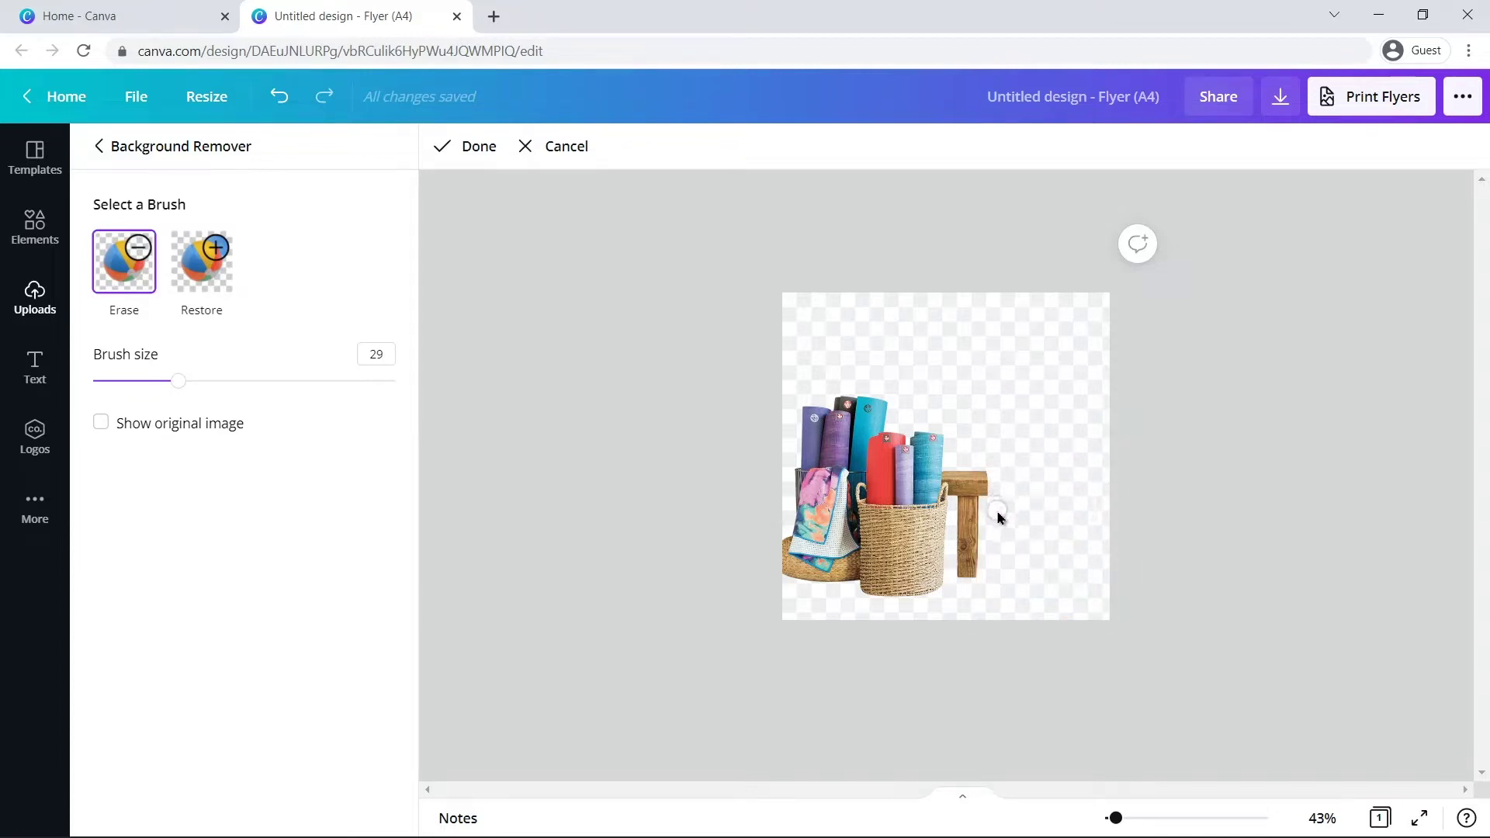
Erase a stroke across the rolled mats and paint that area back with the Restore brush at size 32.
left_click_drag(928, 454, 852, 448)
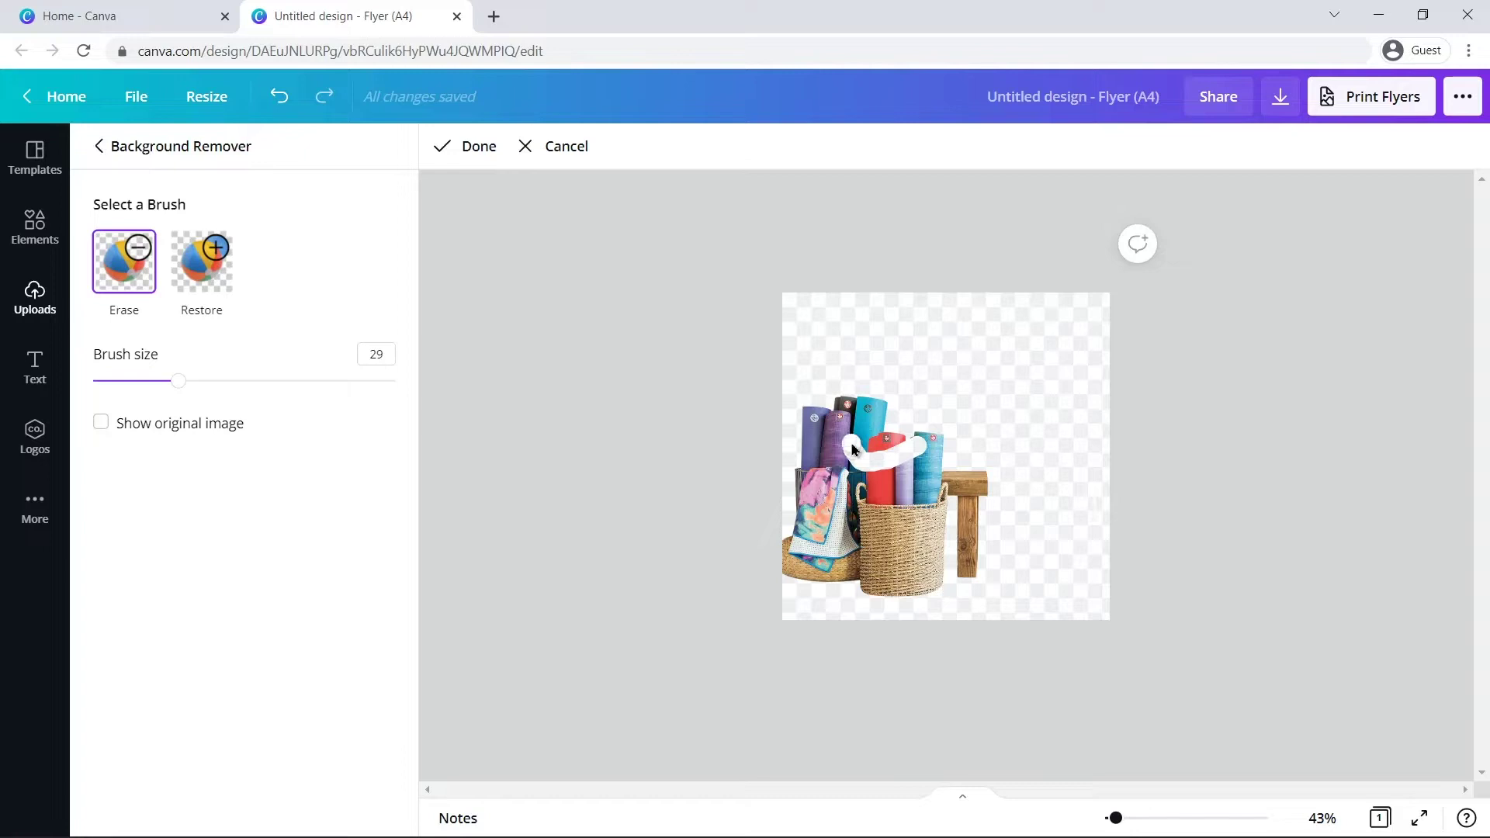
left_click(208, 272)
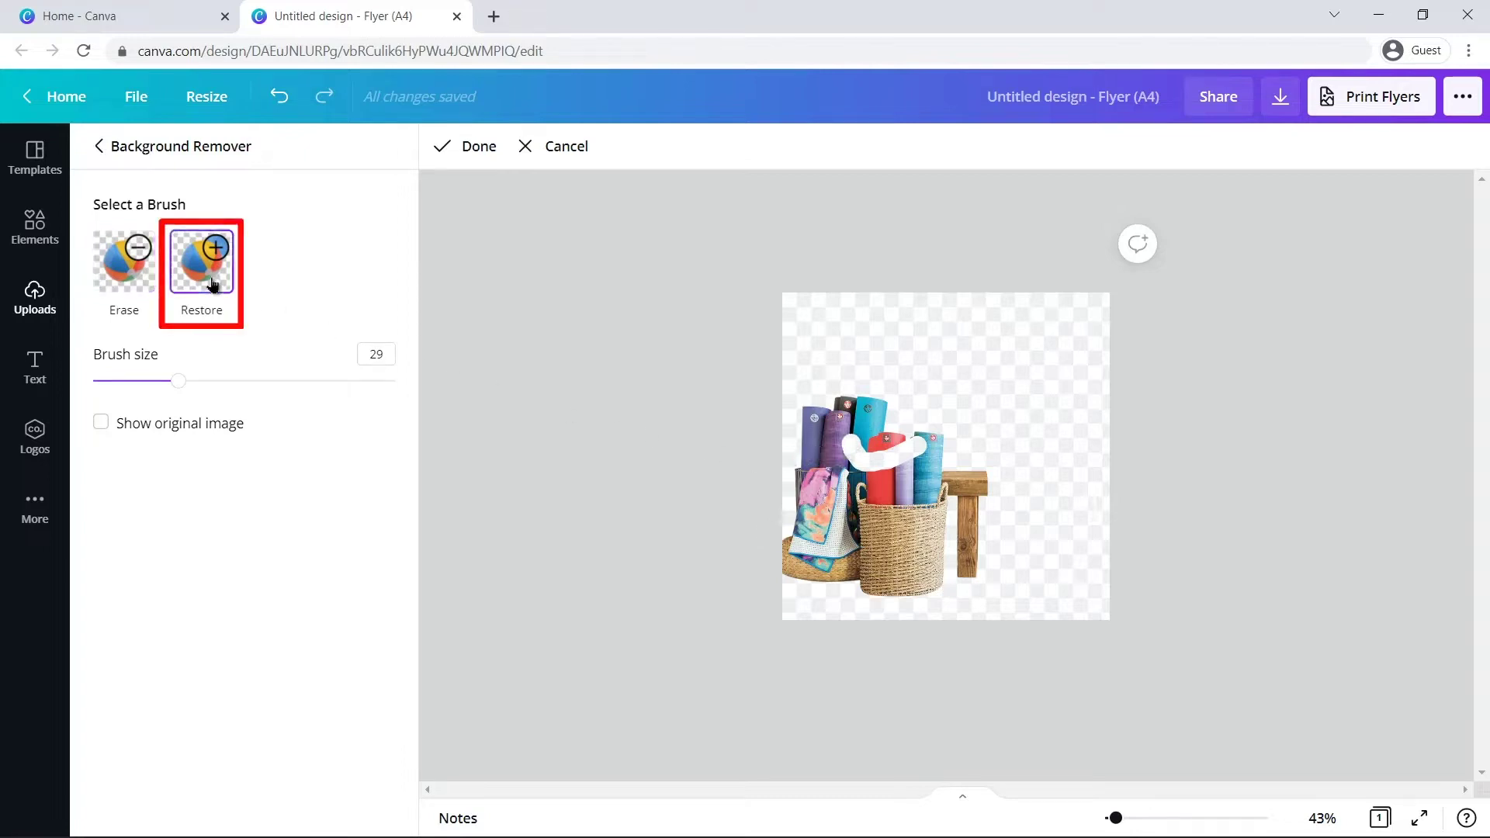
left_click_drag(834, 446, 875, 473)
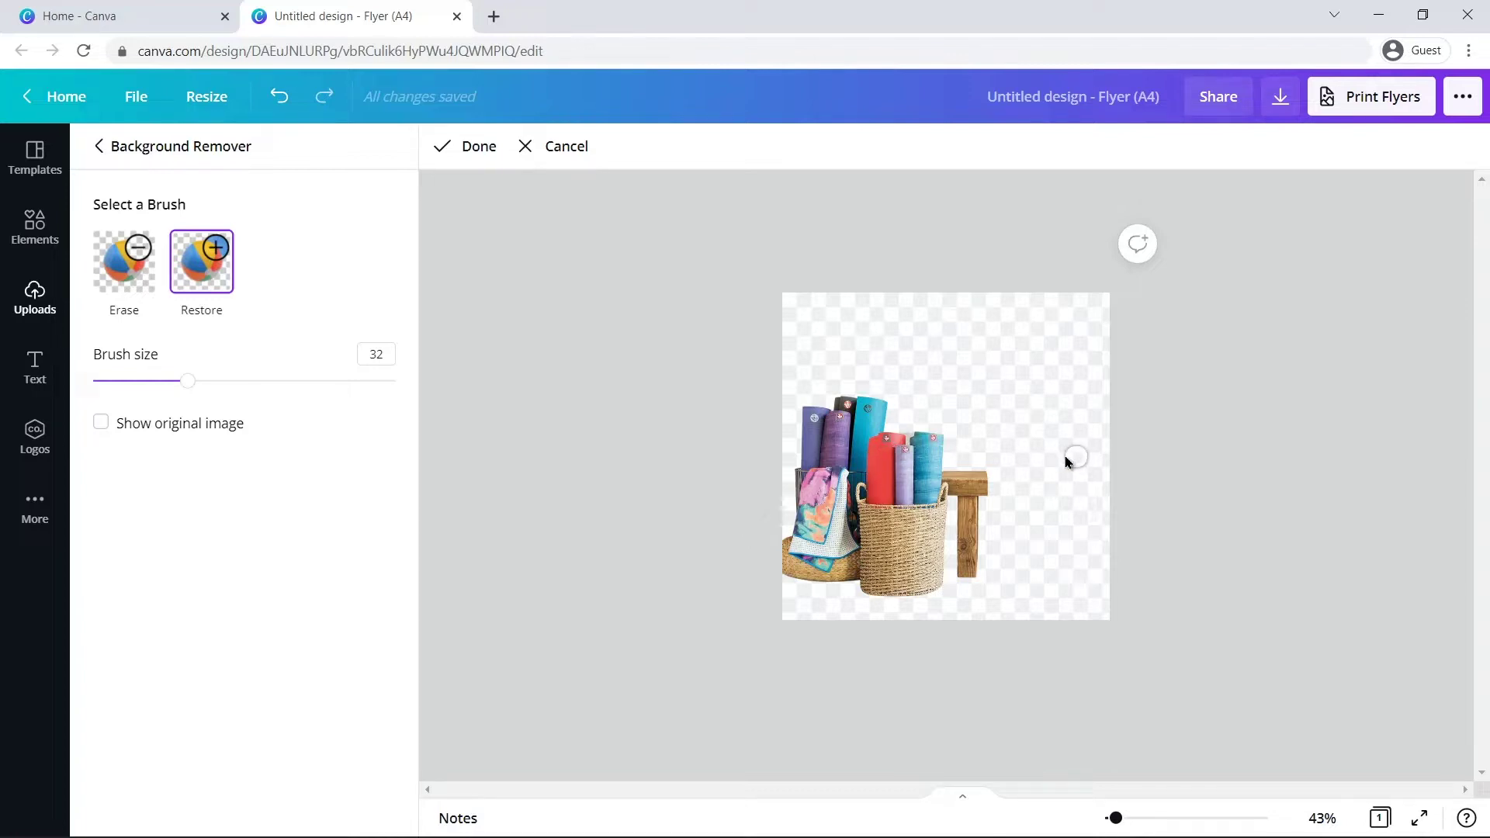
Finish the brush edits, apply the background removal and deselect the image.
left_click(443, 149)
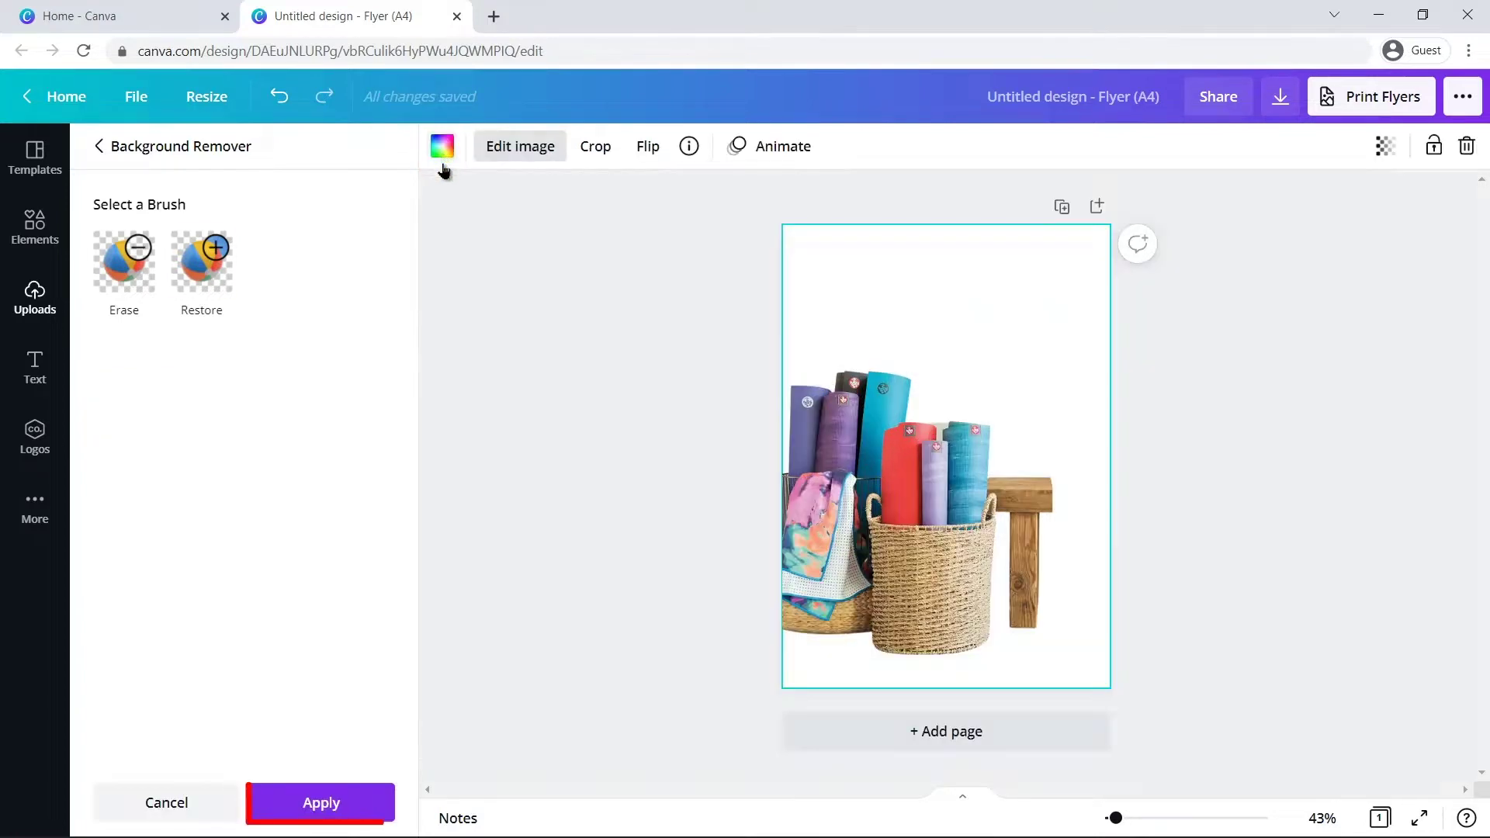
left_click(304, 806)
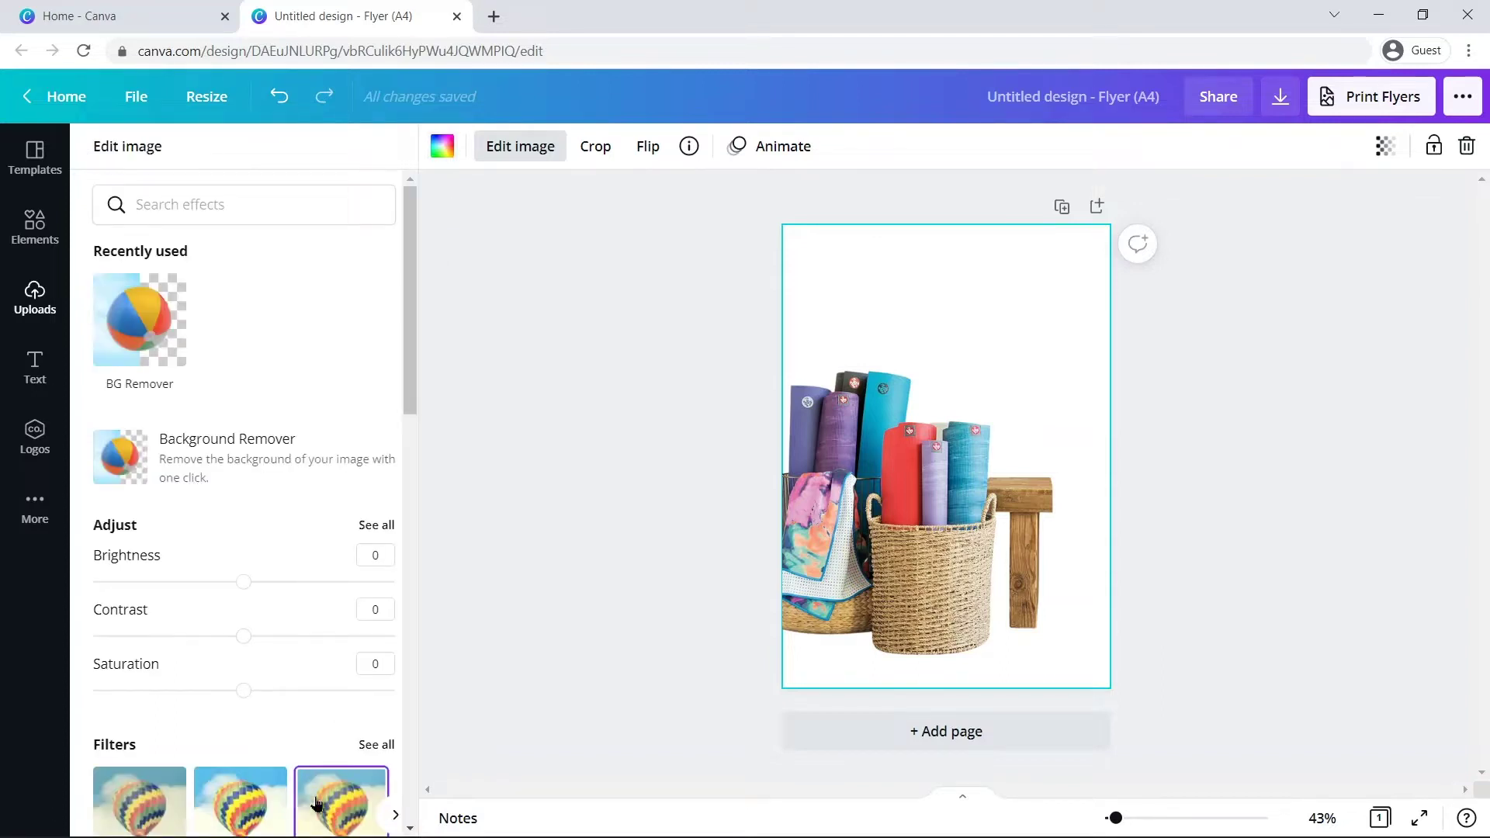
left_click(476, 604)
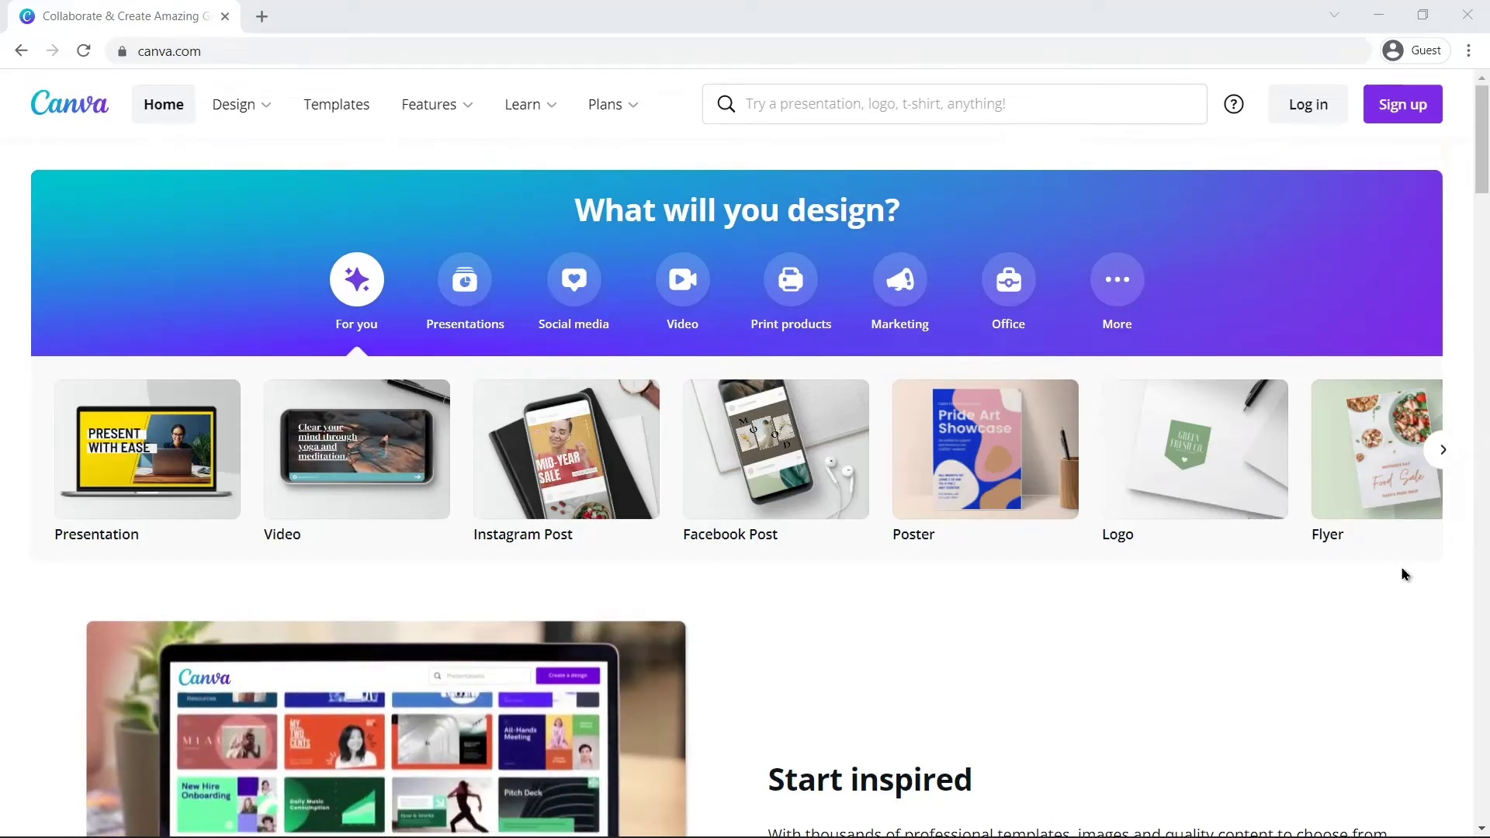
Sign up for Canva from its home page with a Google account.
middle_click(1404, 586)
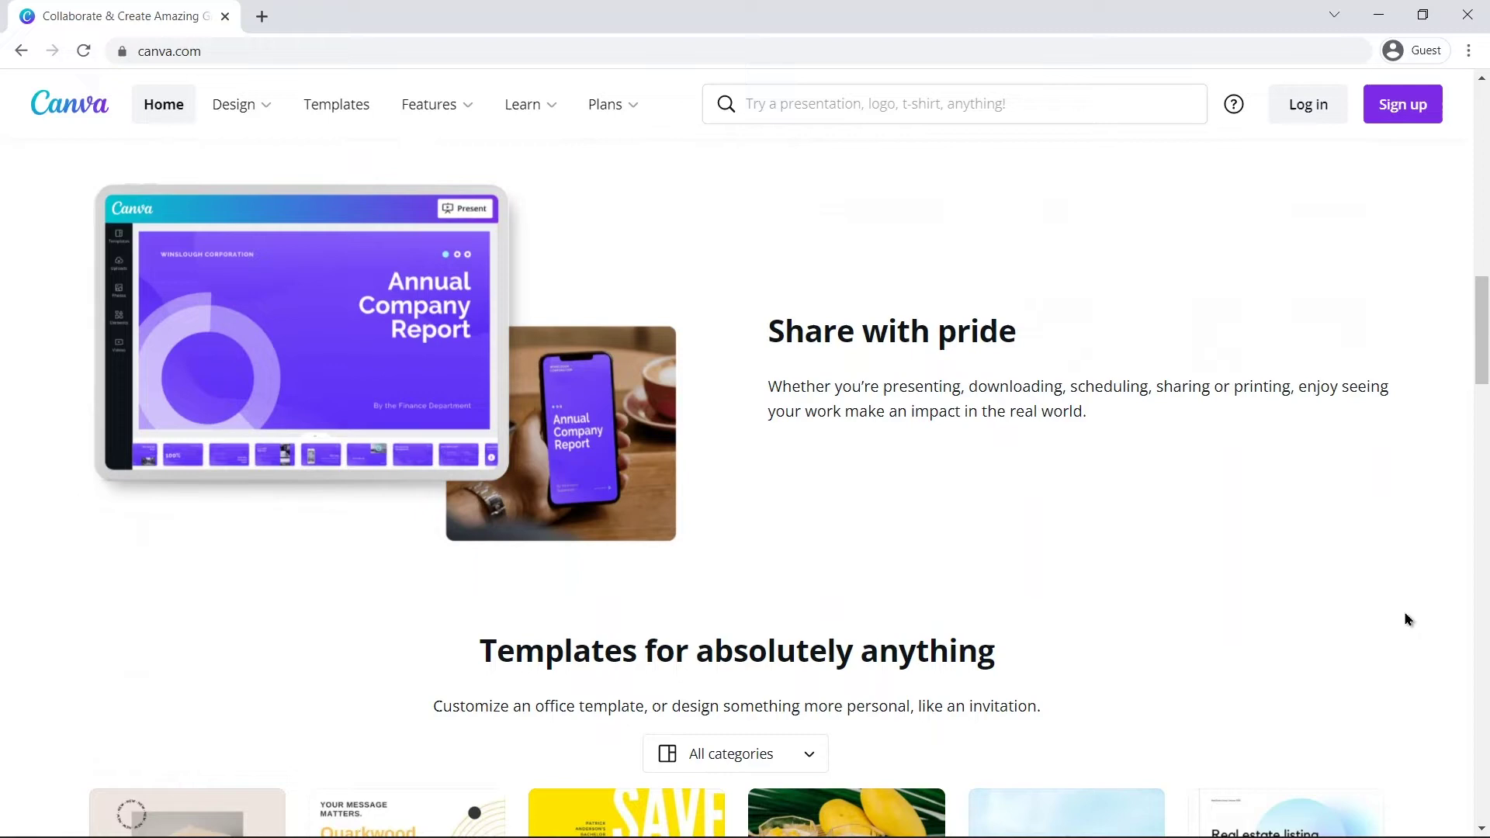
key("Home")
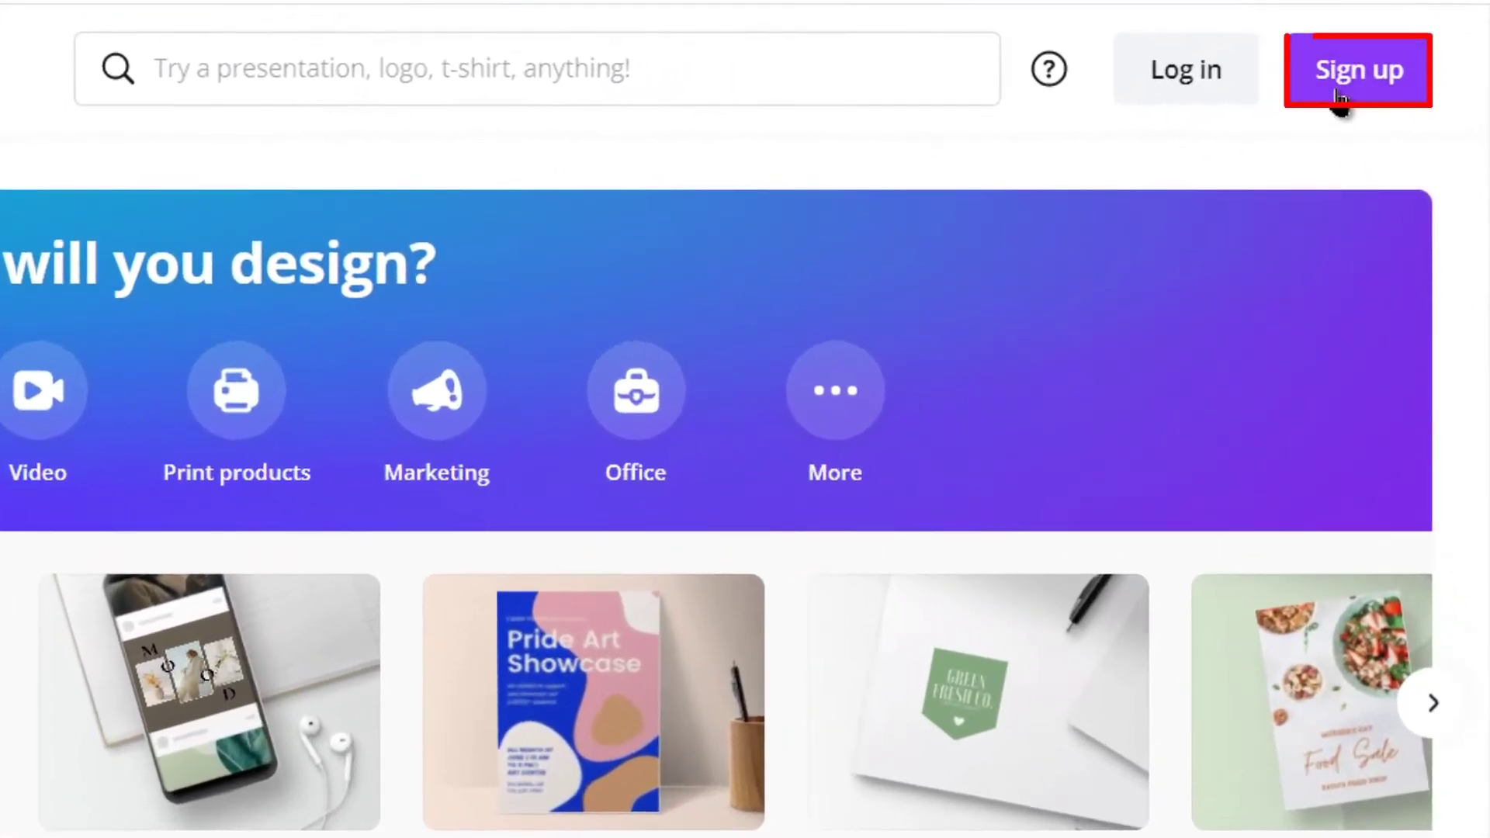
left_click(1339, 99)
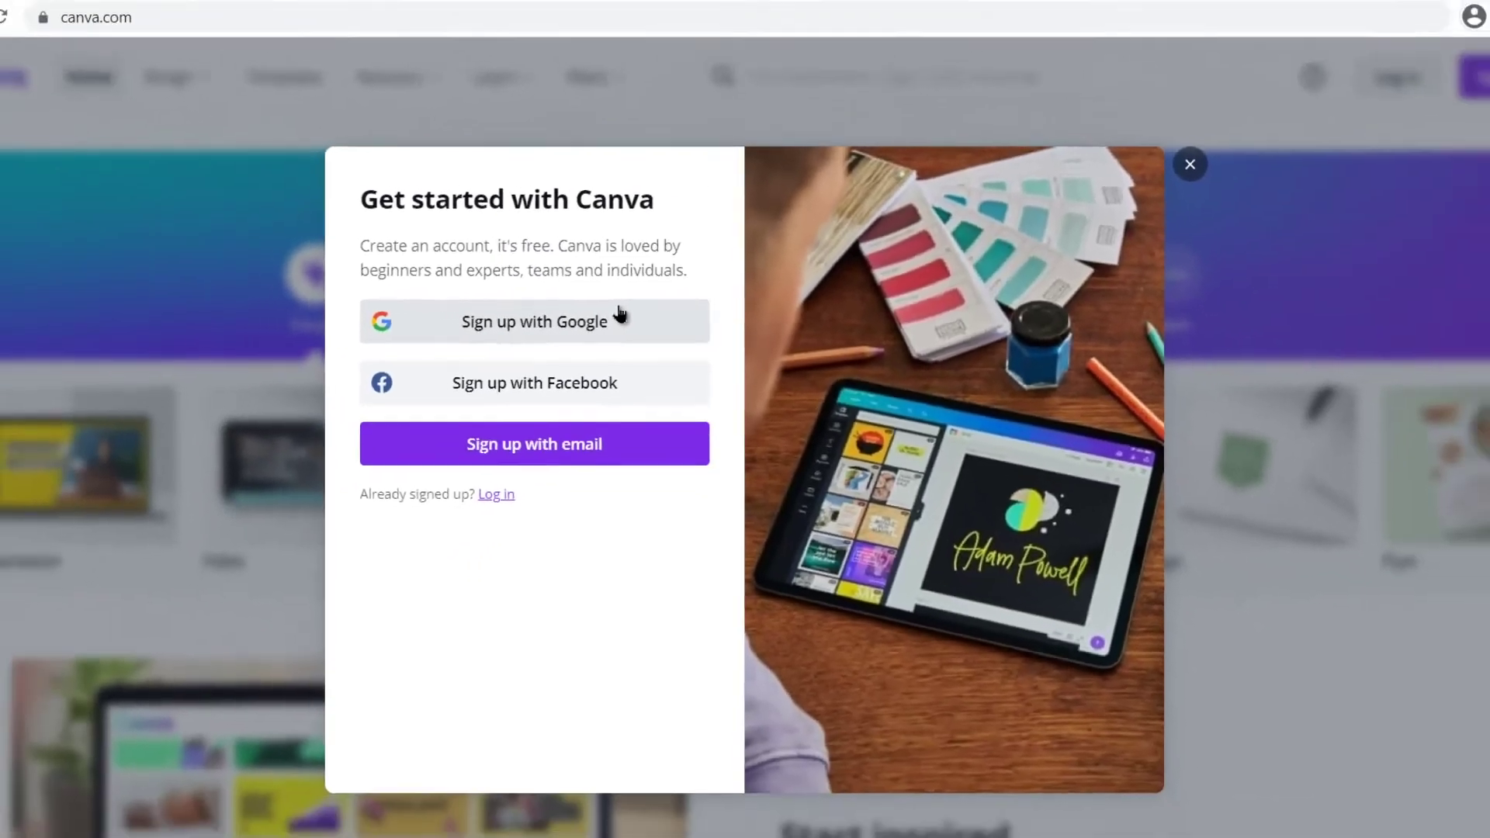
left_click(541, 310)
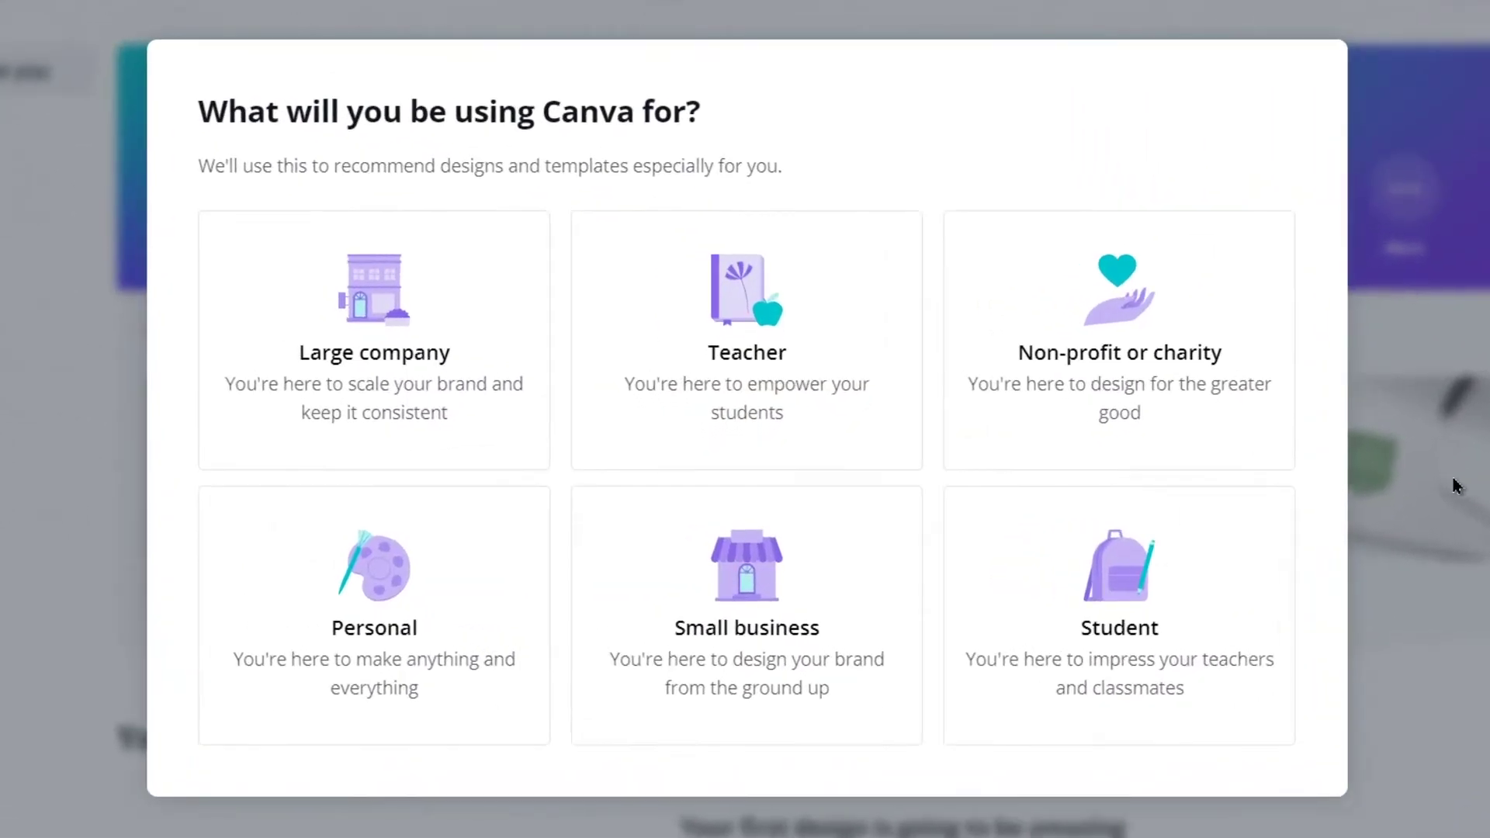
Choose Small business as the account's use, skip the team details and start the 30-day free Canva Pro trial.
left_click(815, 642)
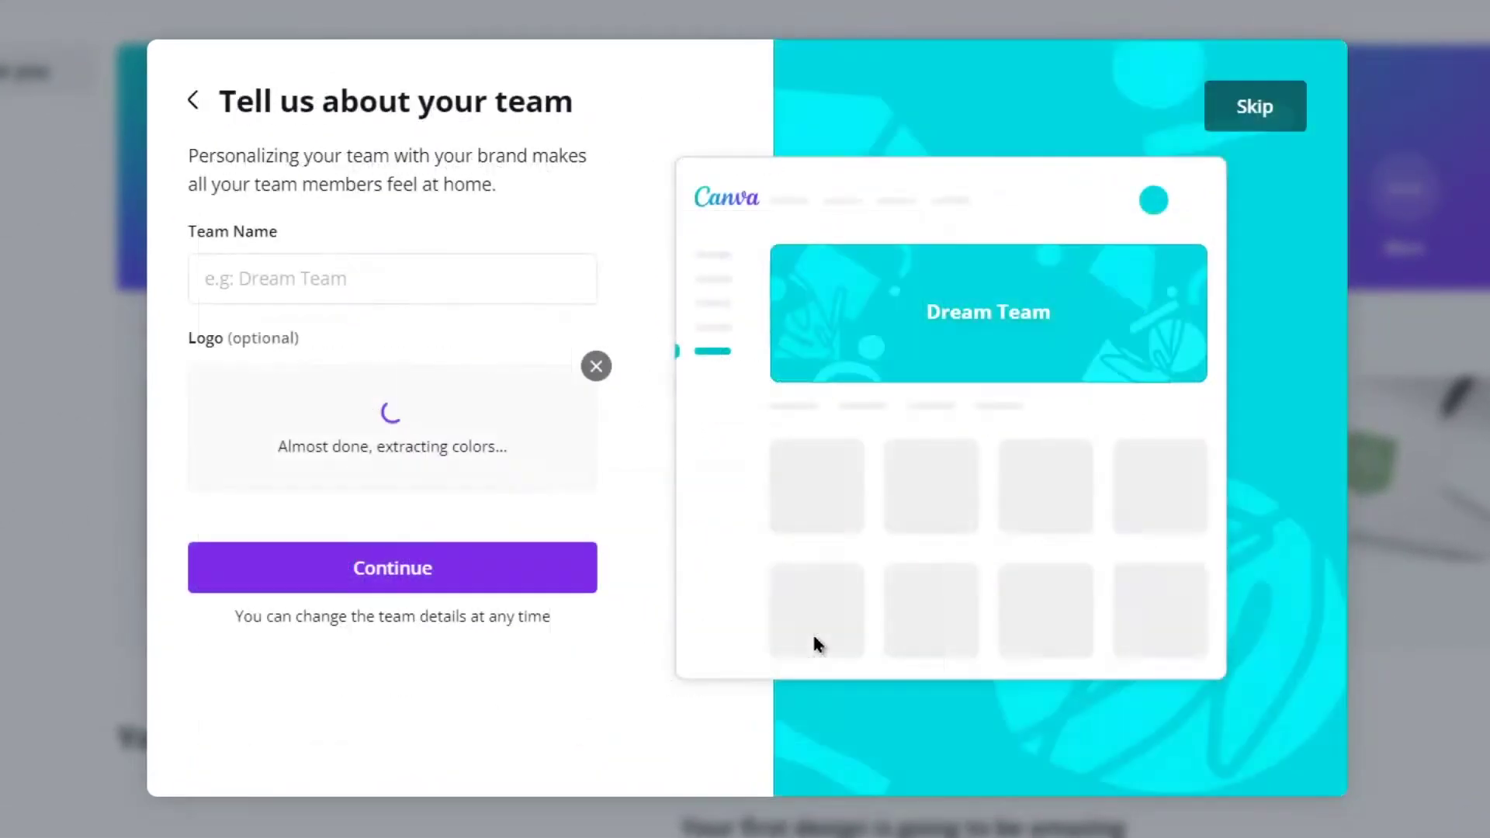
left_click(1266, 109)
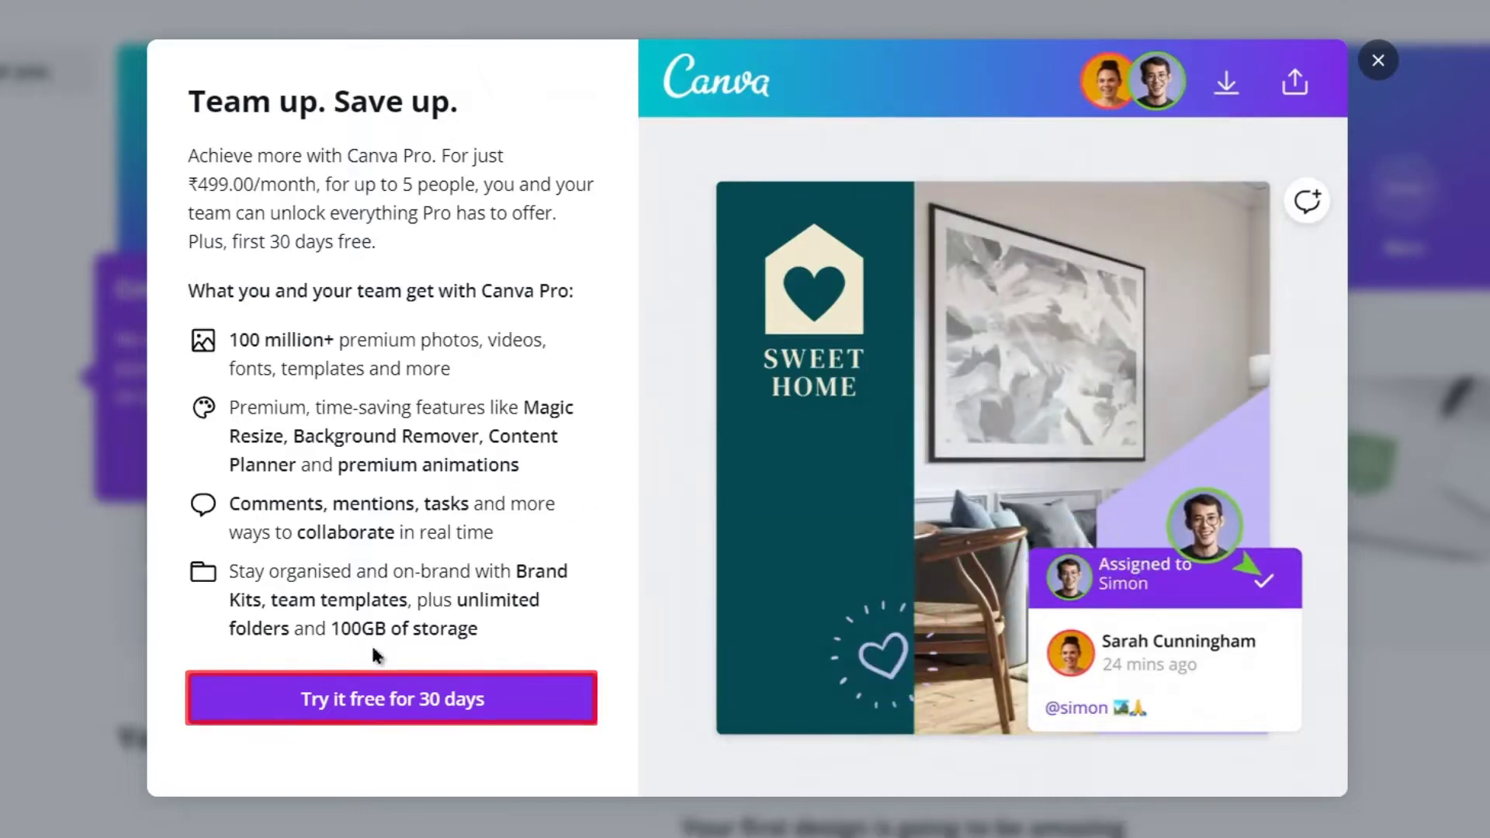
left_click(319, 700)
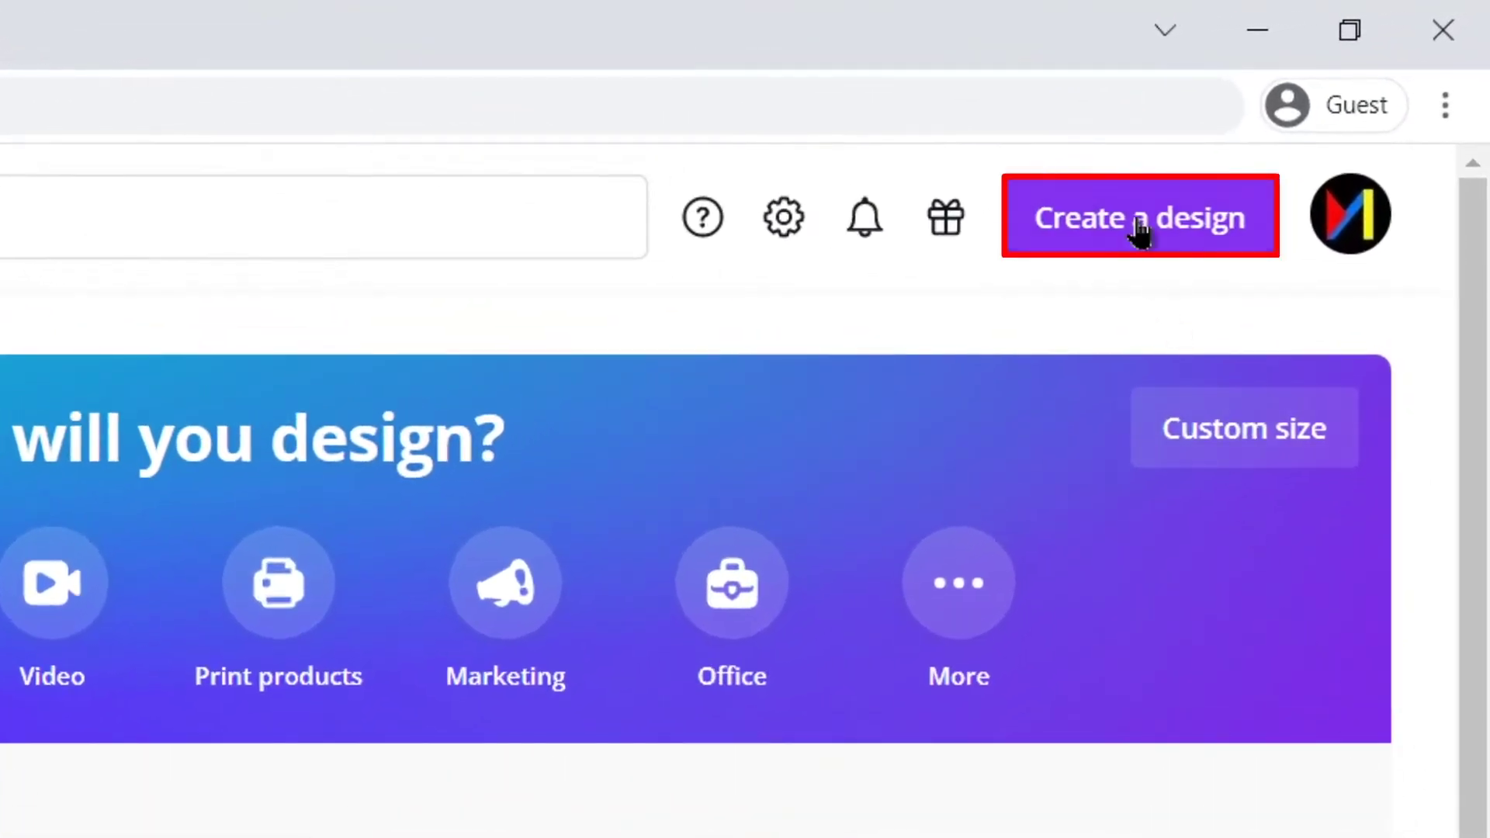
Create a new blank Flyer design from the list of design types.
left_click(1140, 225)
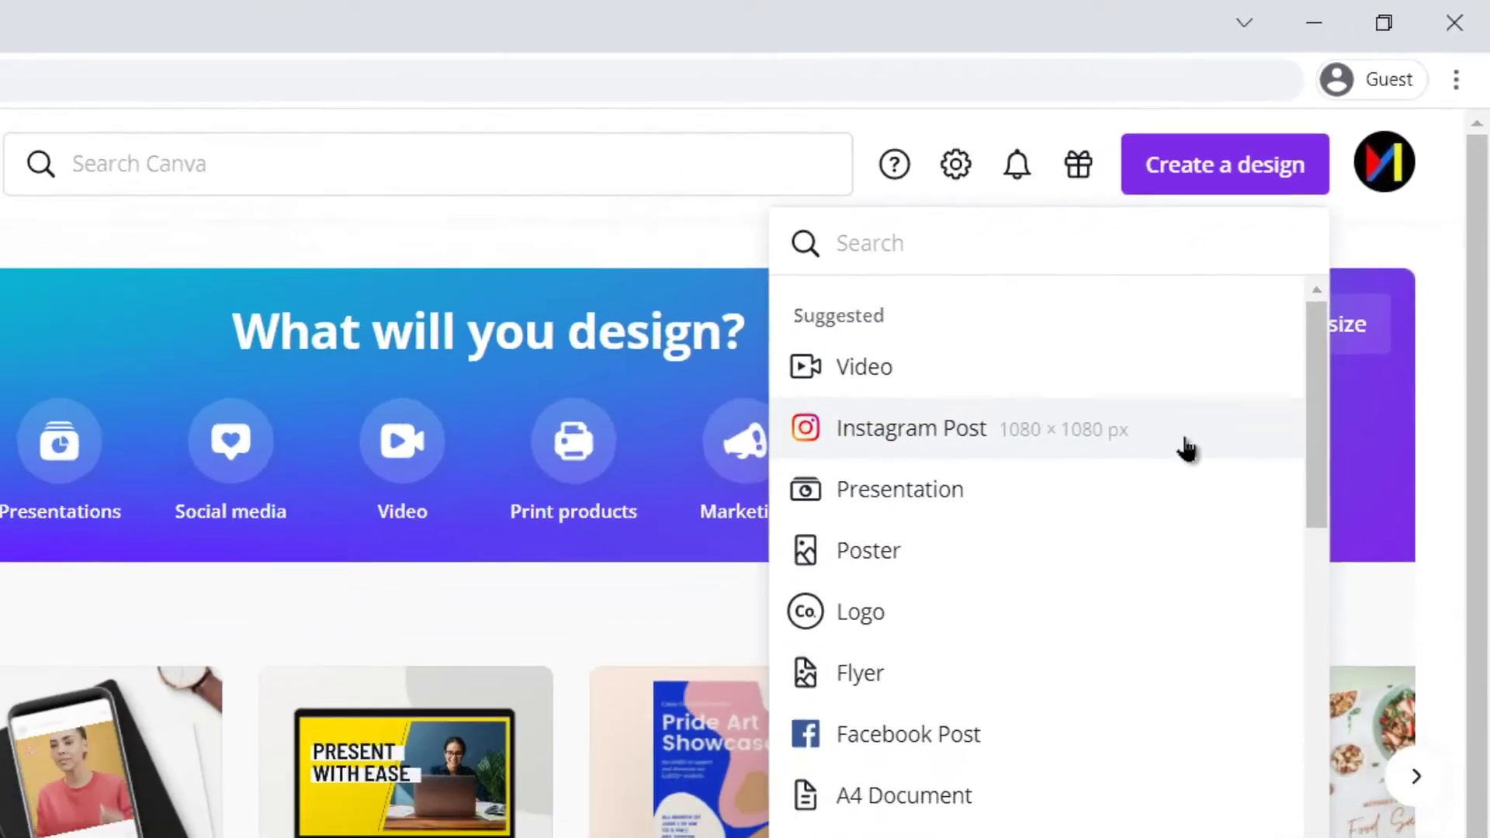
scroll(1186, 449, "down", 6)
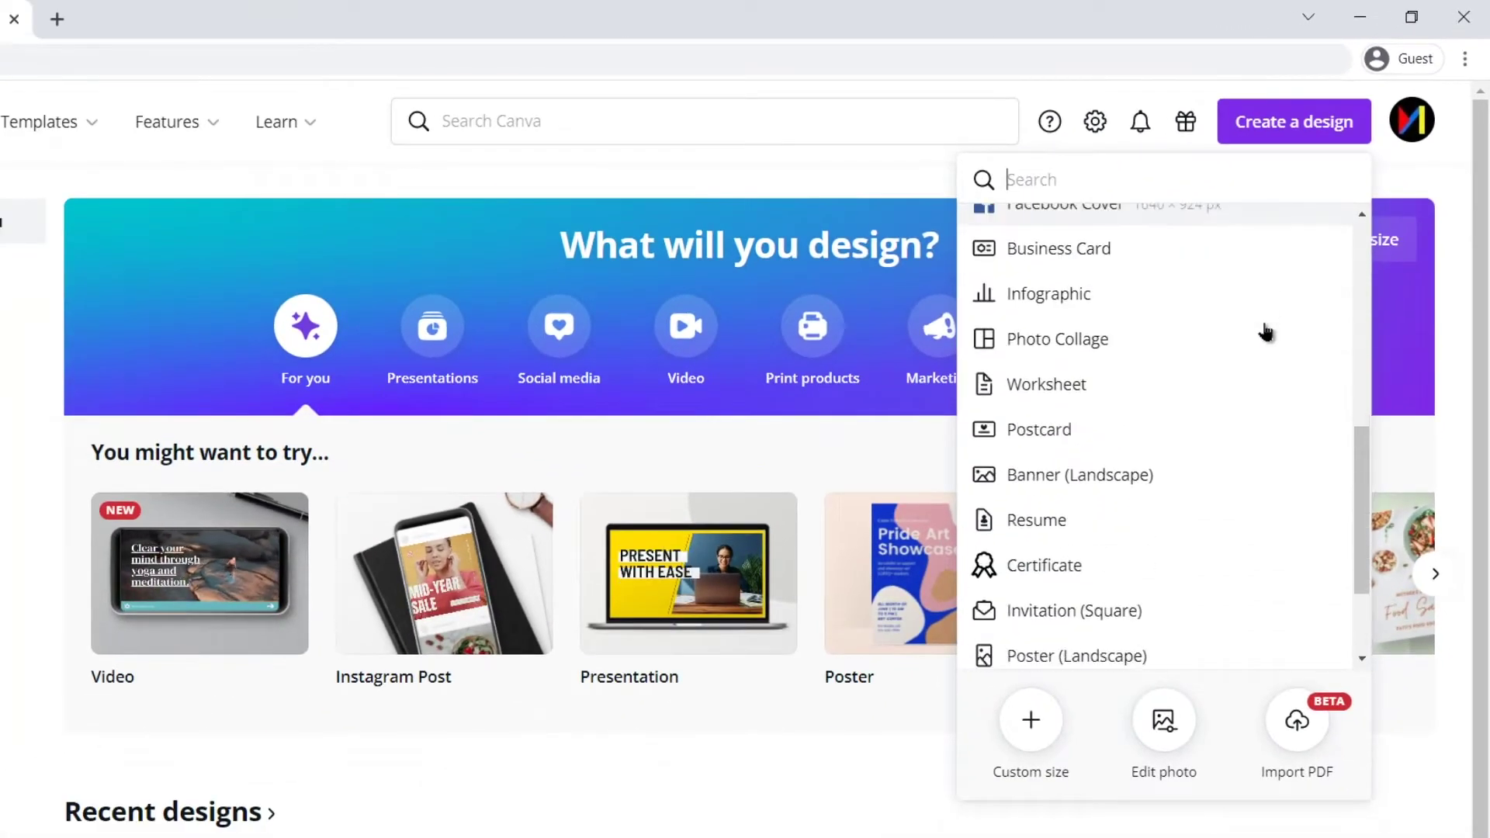
scroll(1266, 332, "down", 3)
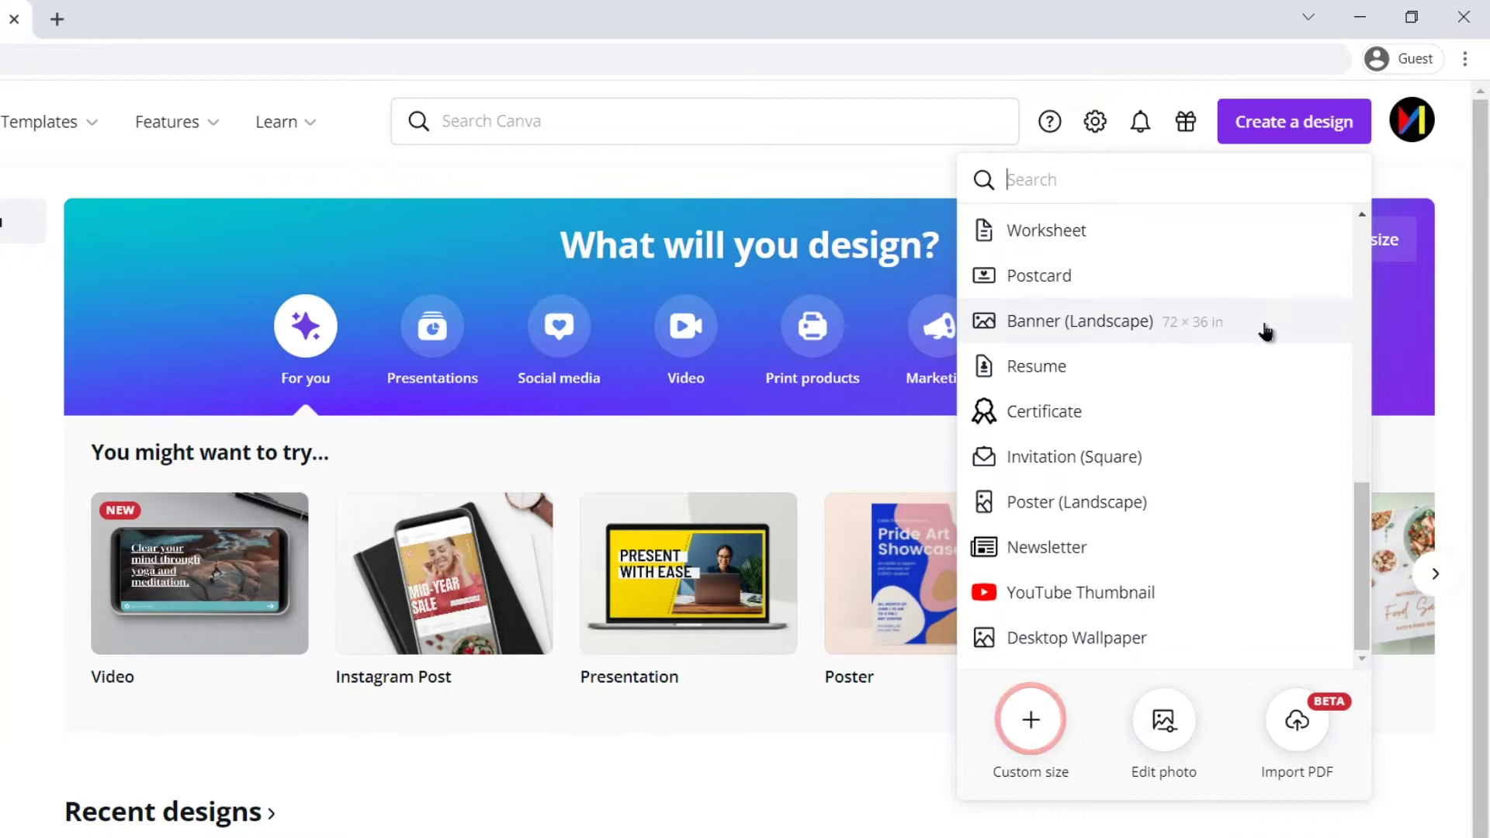
scroll(1265, 332, "up", 3)
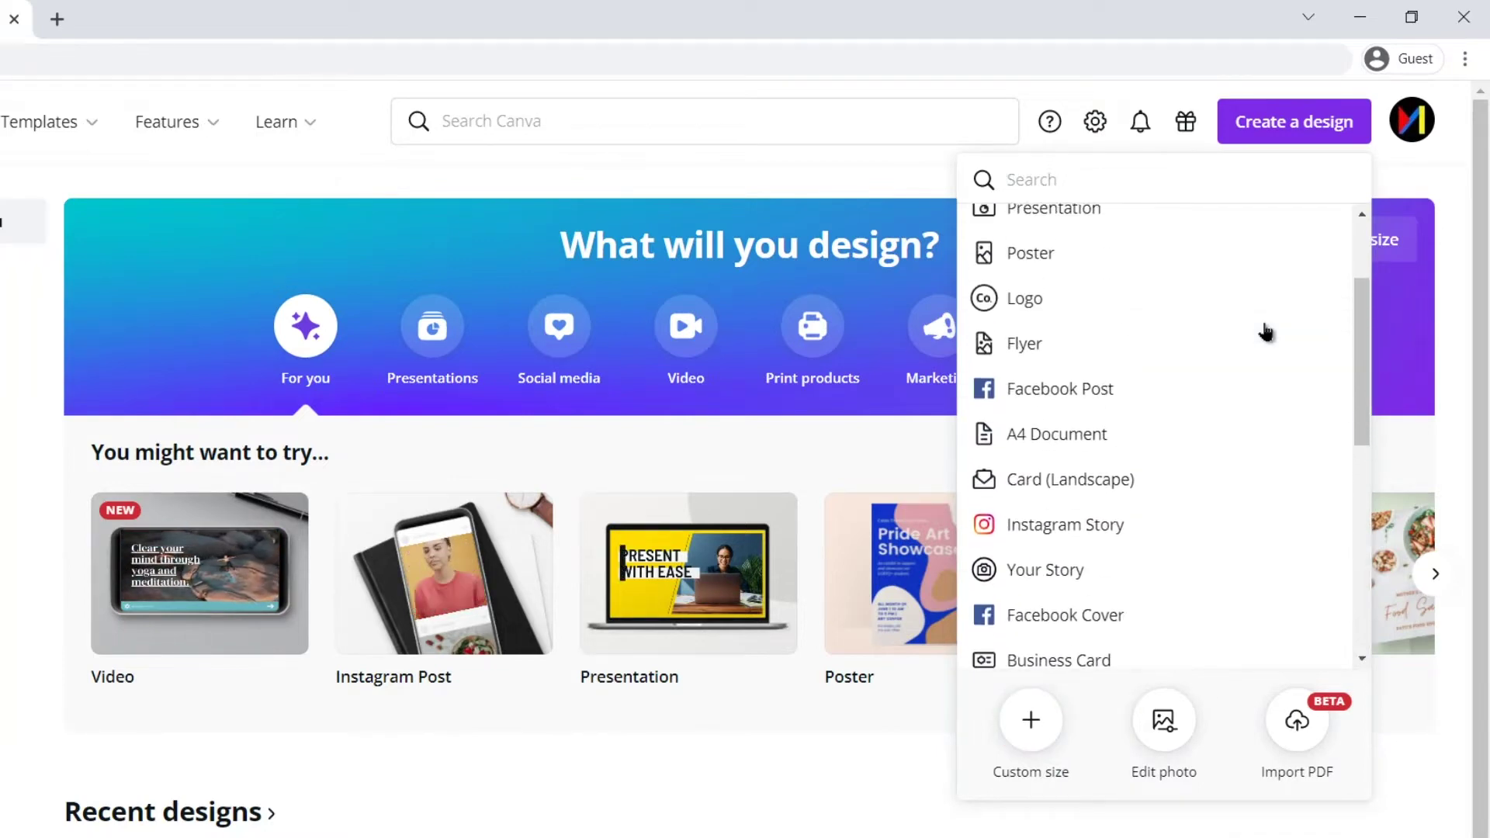
left_click(1102, 344)
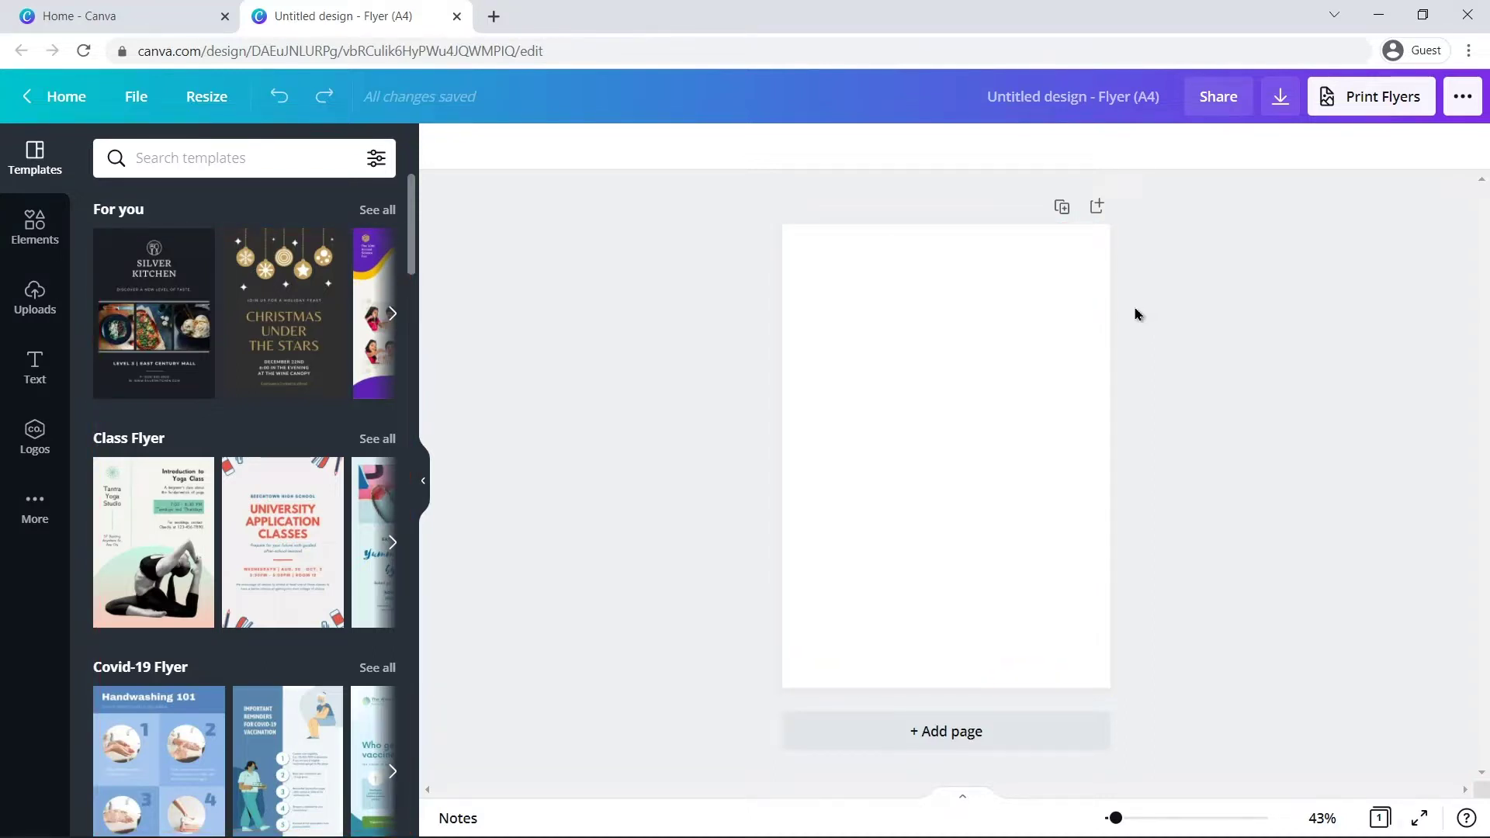
Search the flyer templates for yoga and pick the second page of the Blue Yoga Fitness Flyer.
left_click(207, 157)
type("yoga")
key("Return")
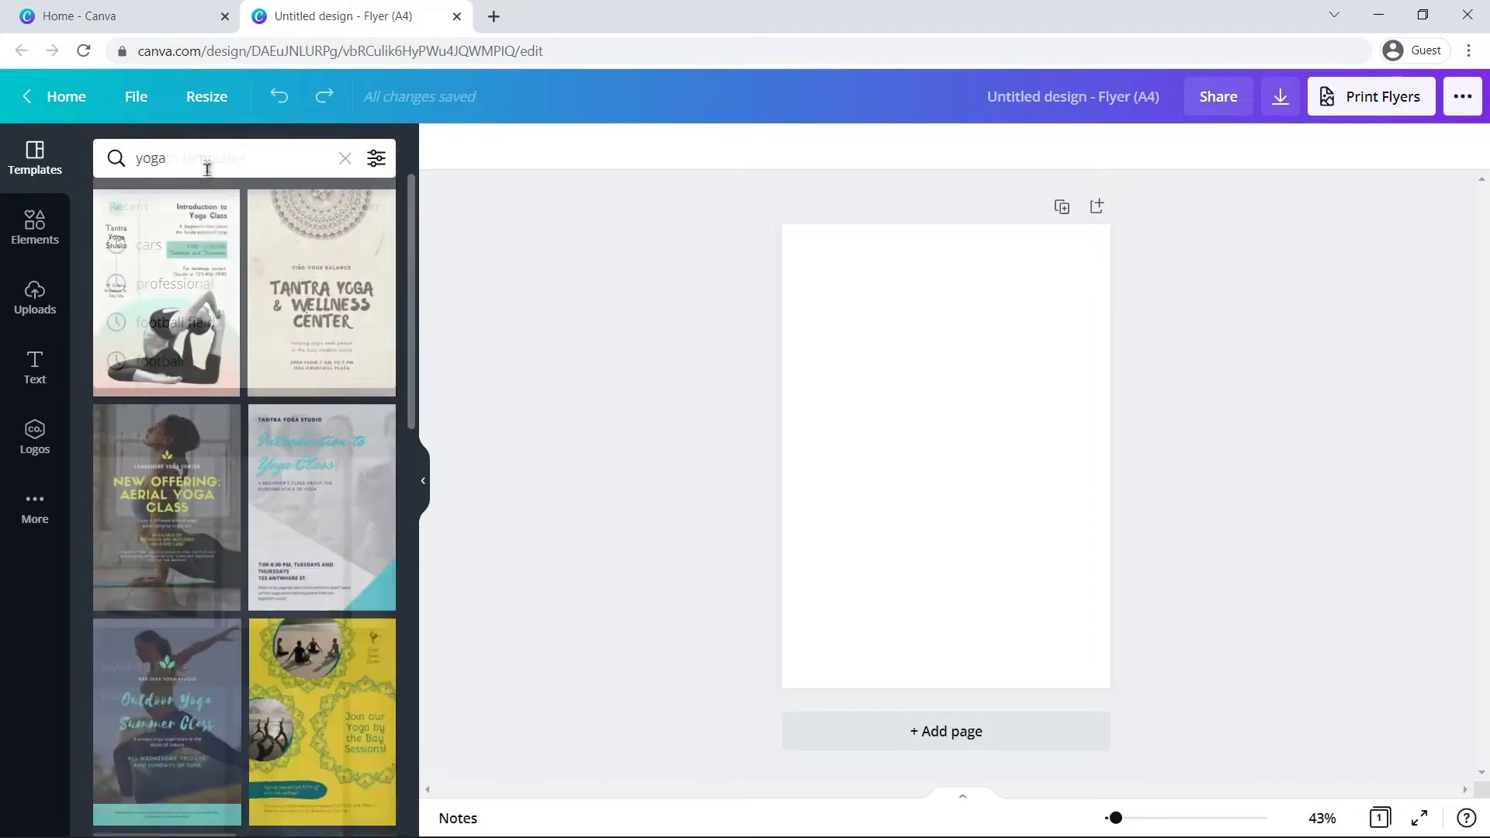
left_click(177, 485)
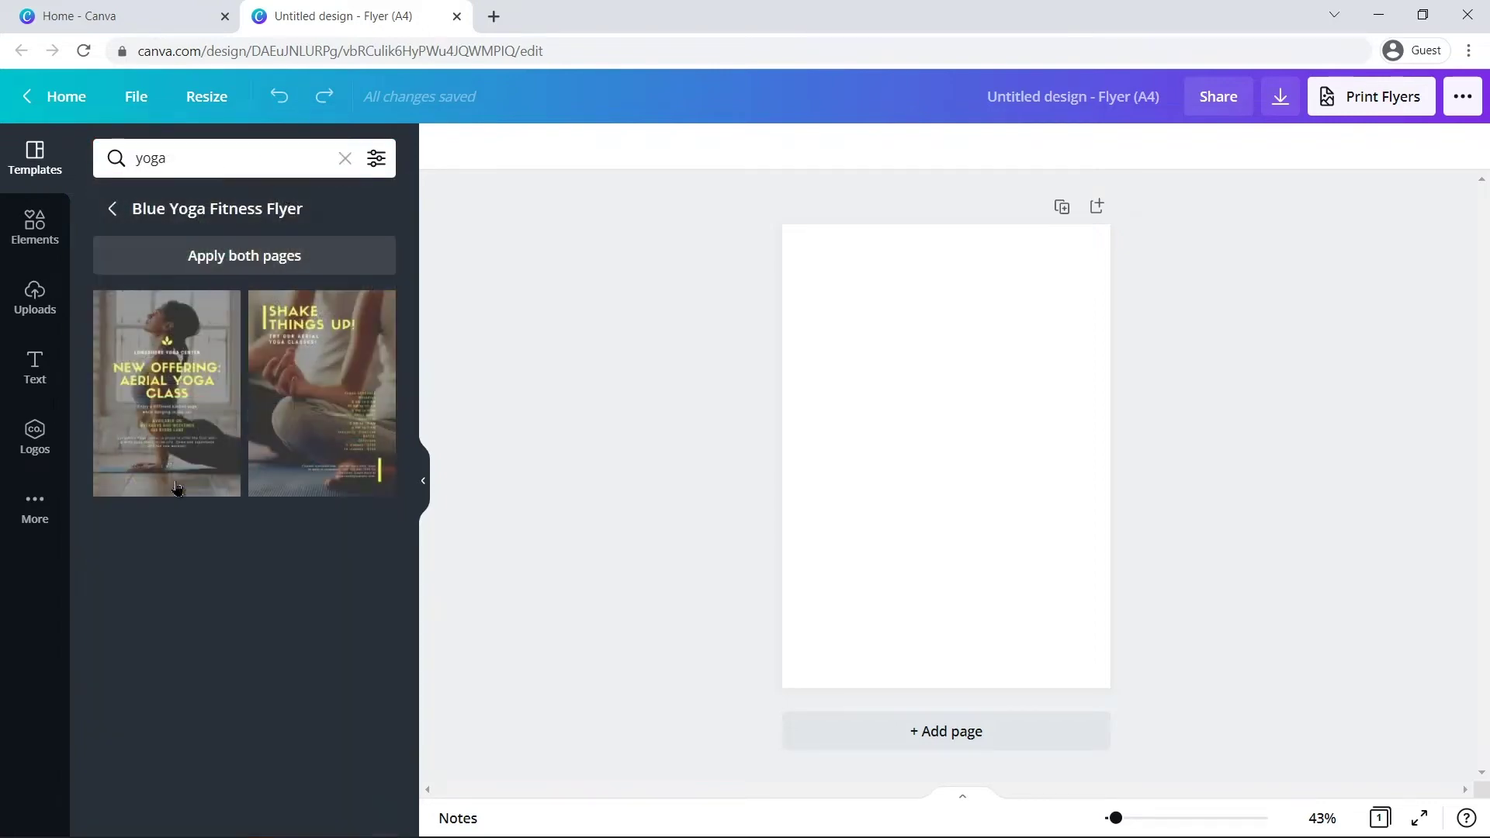
left_click(288, 421)
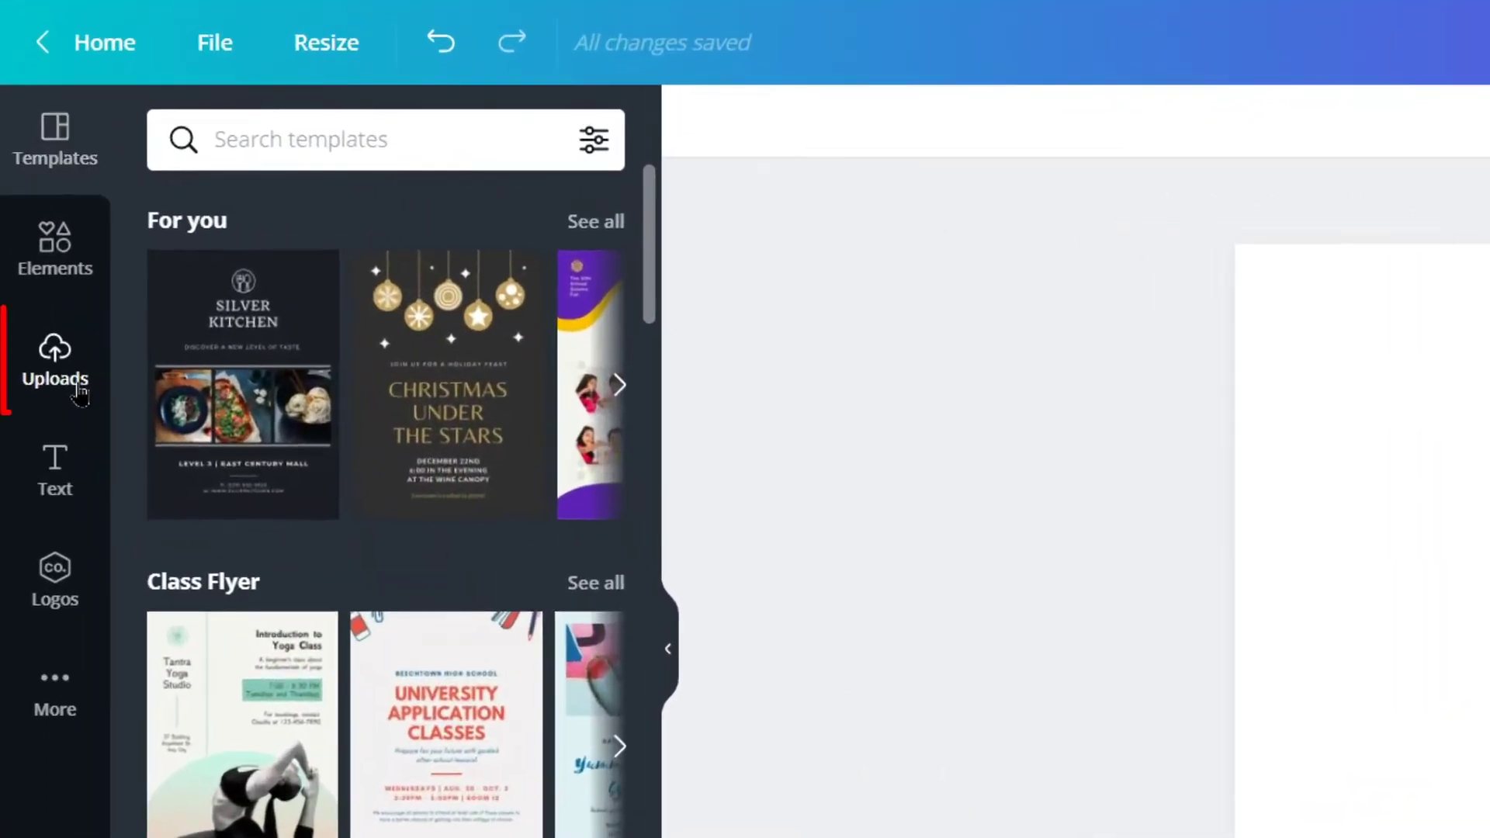
Upload Image 1.jpg from the Files folder and place it on the blank flyer.
left_click(80, 395)
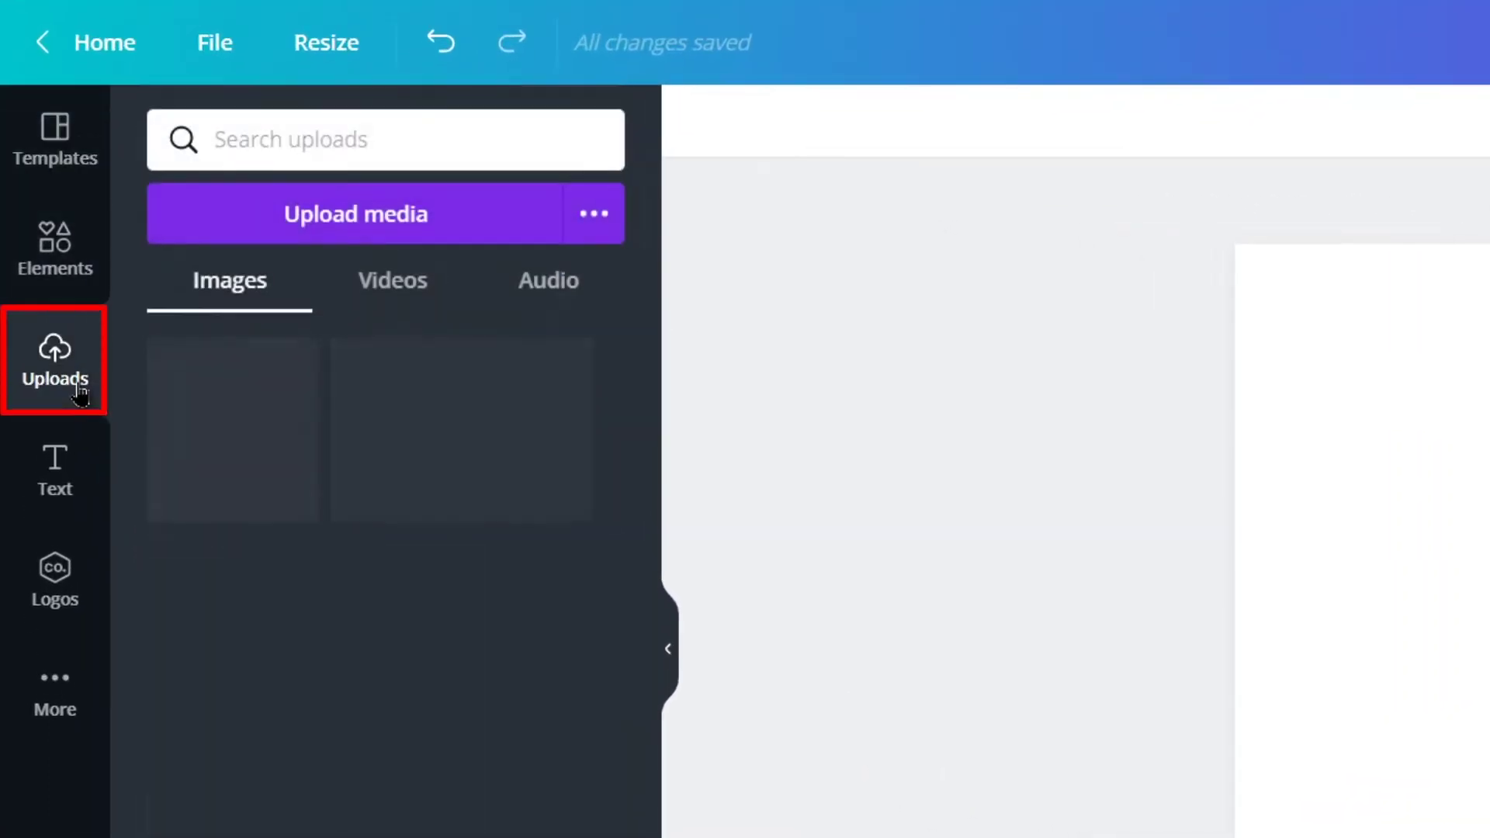
left_click(452, 234)
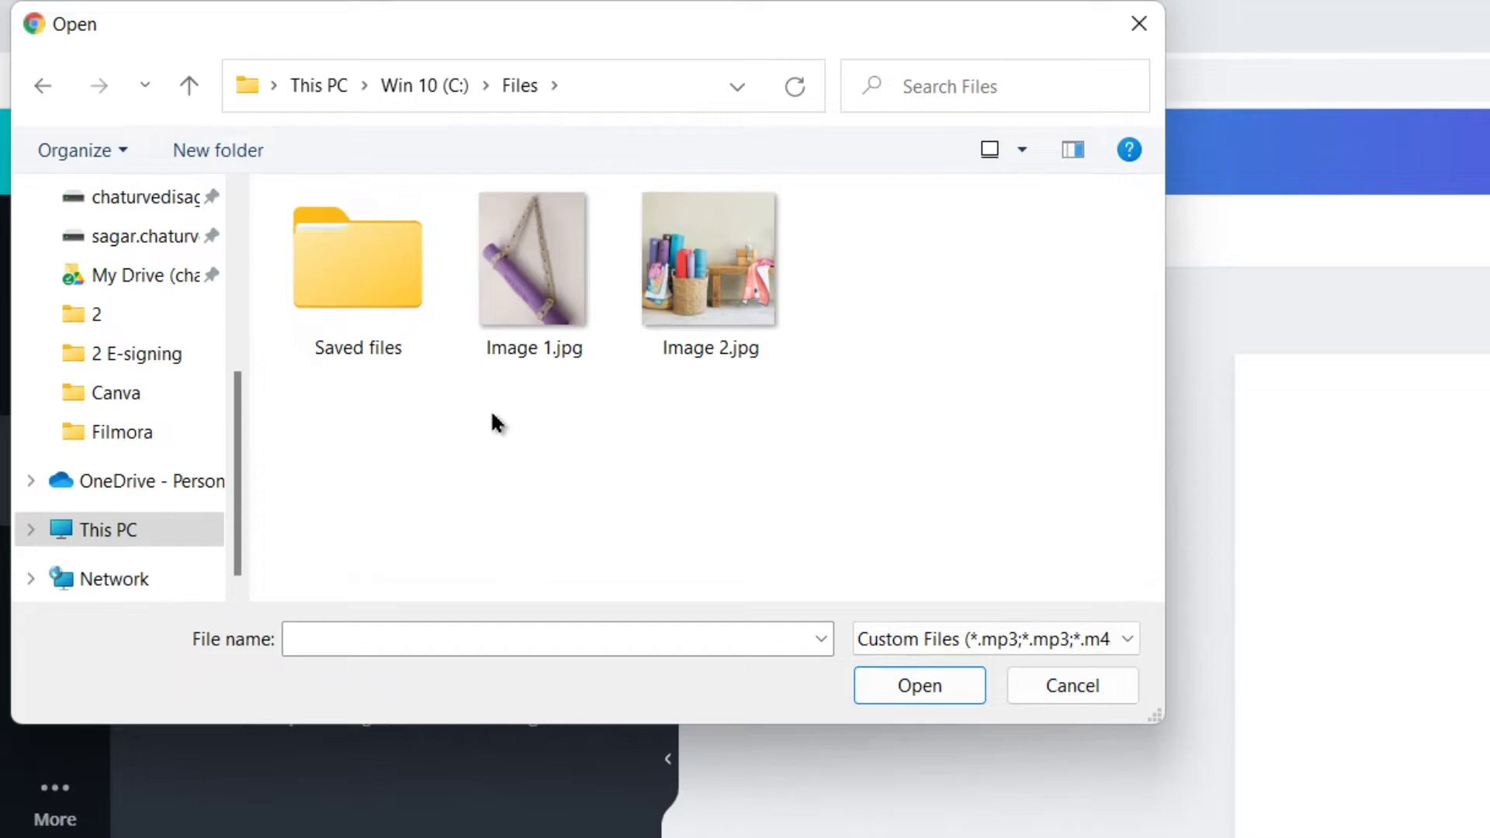
left_click(557, 347)
left_click(955, 687)
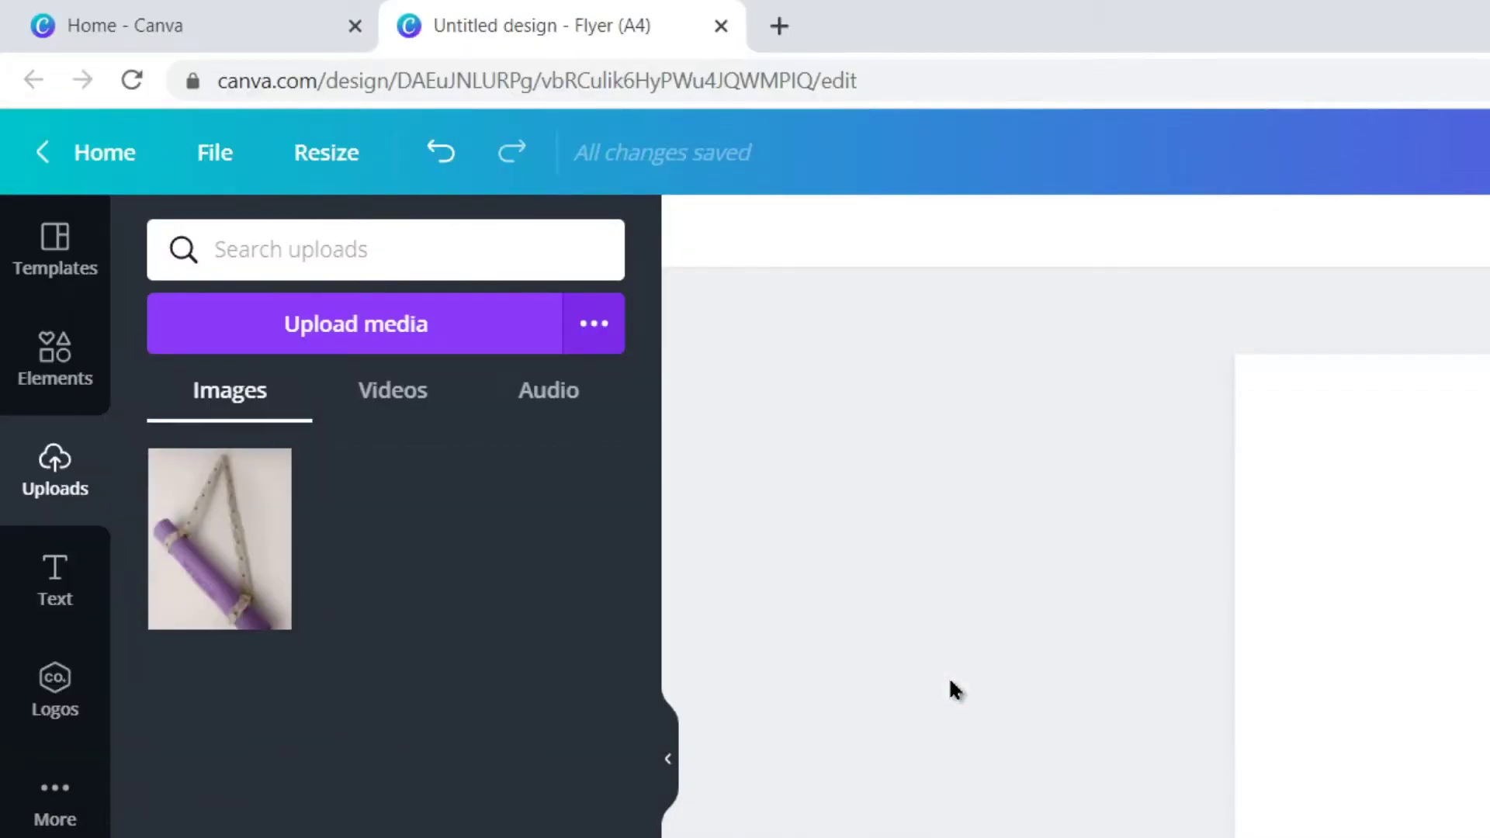
left_click(252, 567)
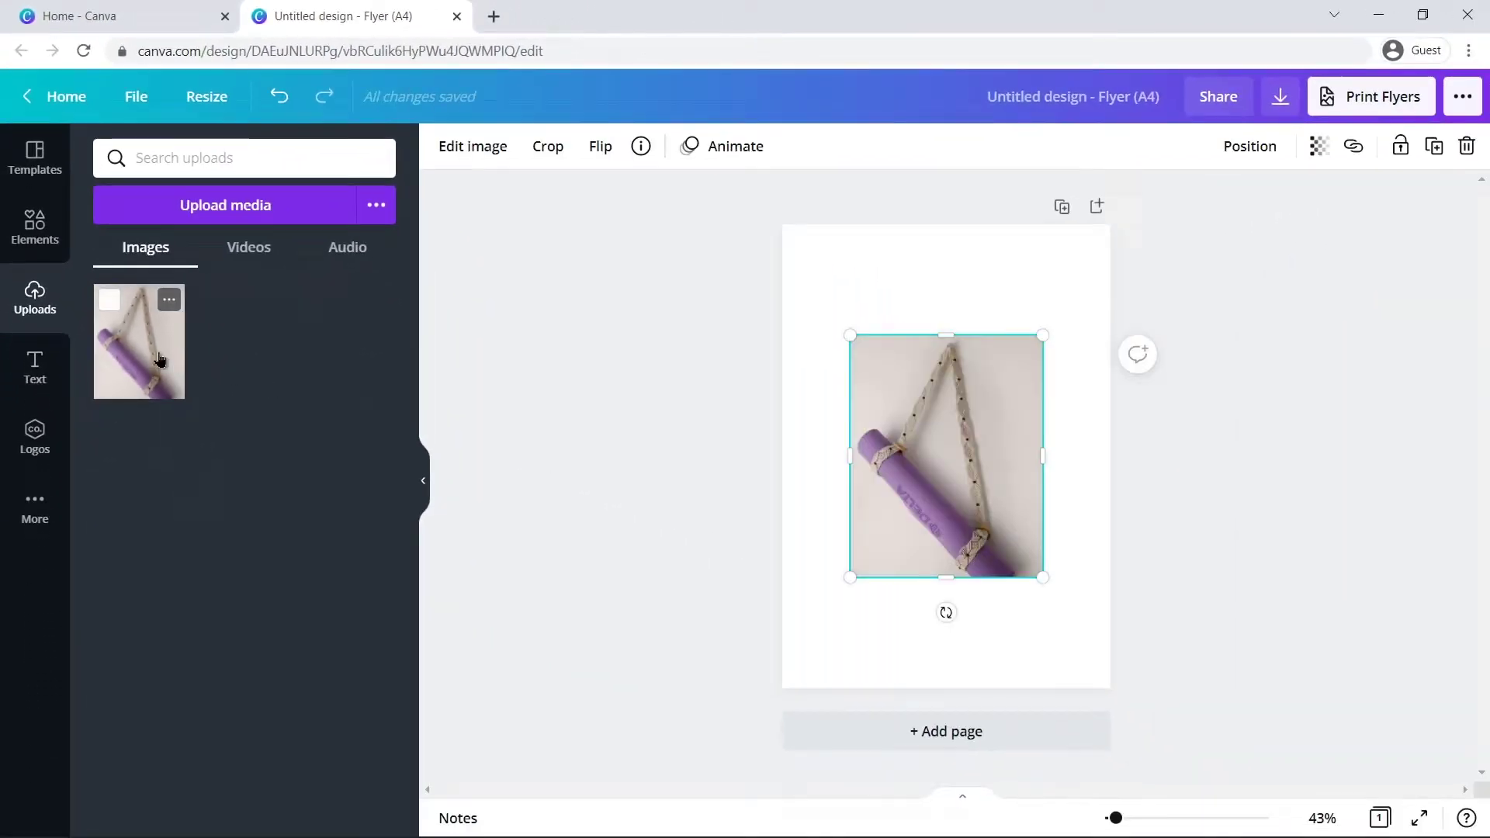
Enlarge the yoga mat image until it fills the whole flyer page as its background.
left_click_drag(1042, 577, 1110, 662)
left_click_drag(850, 334, 783, 226)
left_click_drag(1108, 658, 1155, 694)
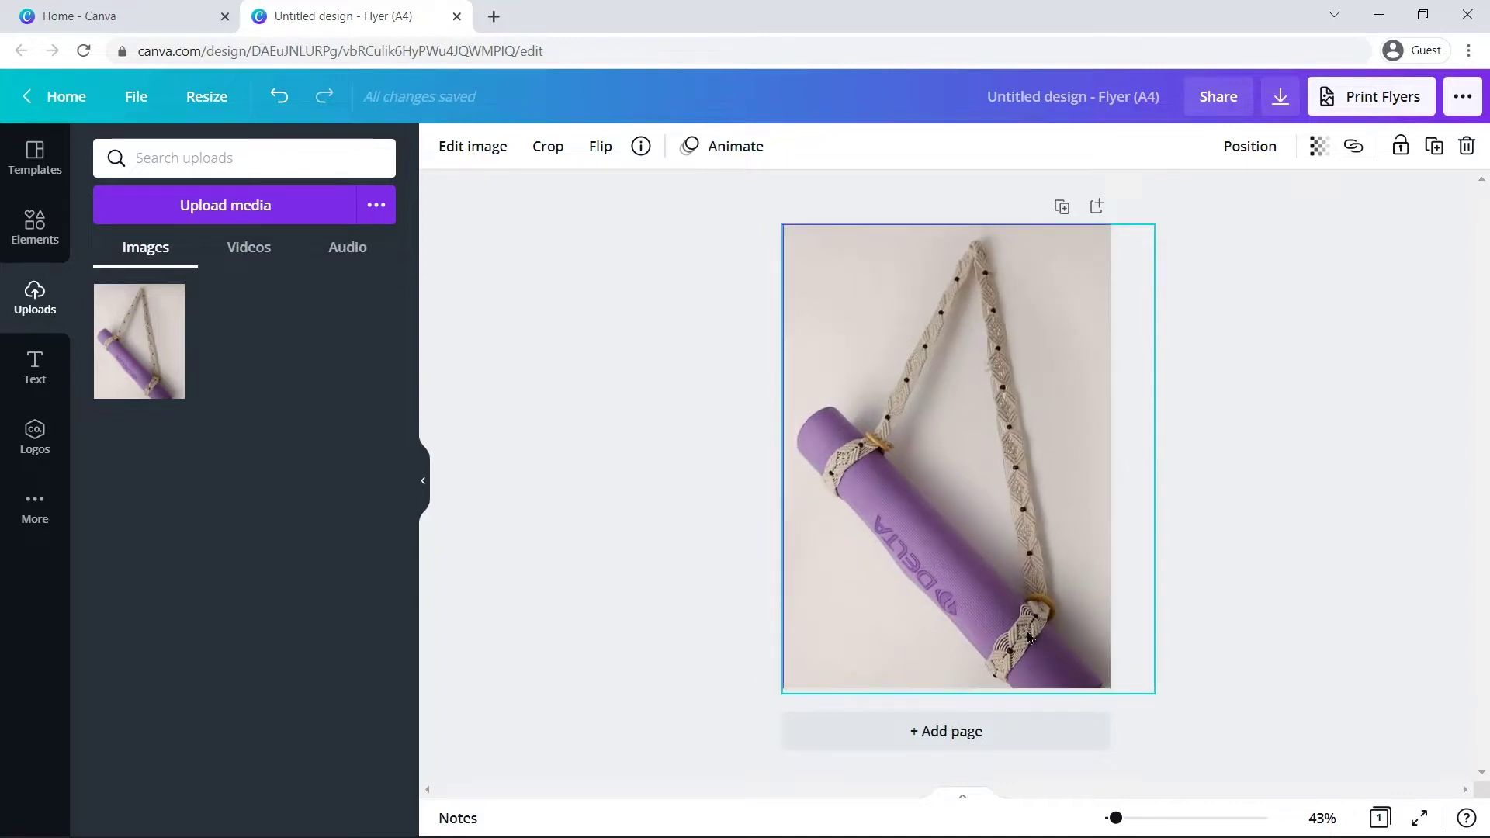
left_click(1199, 536)
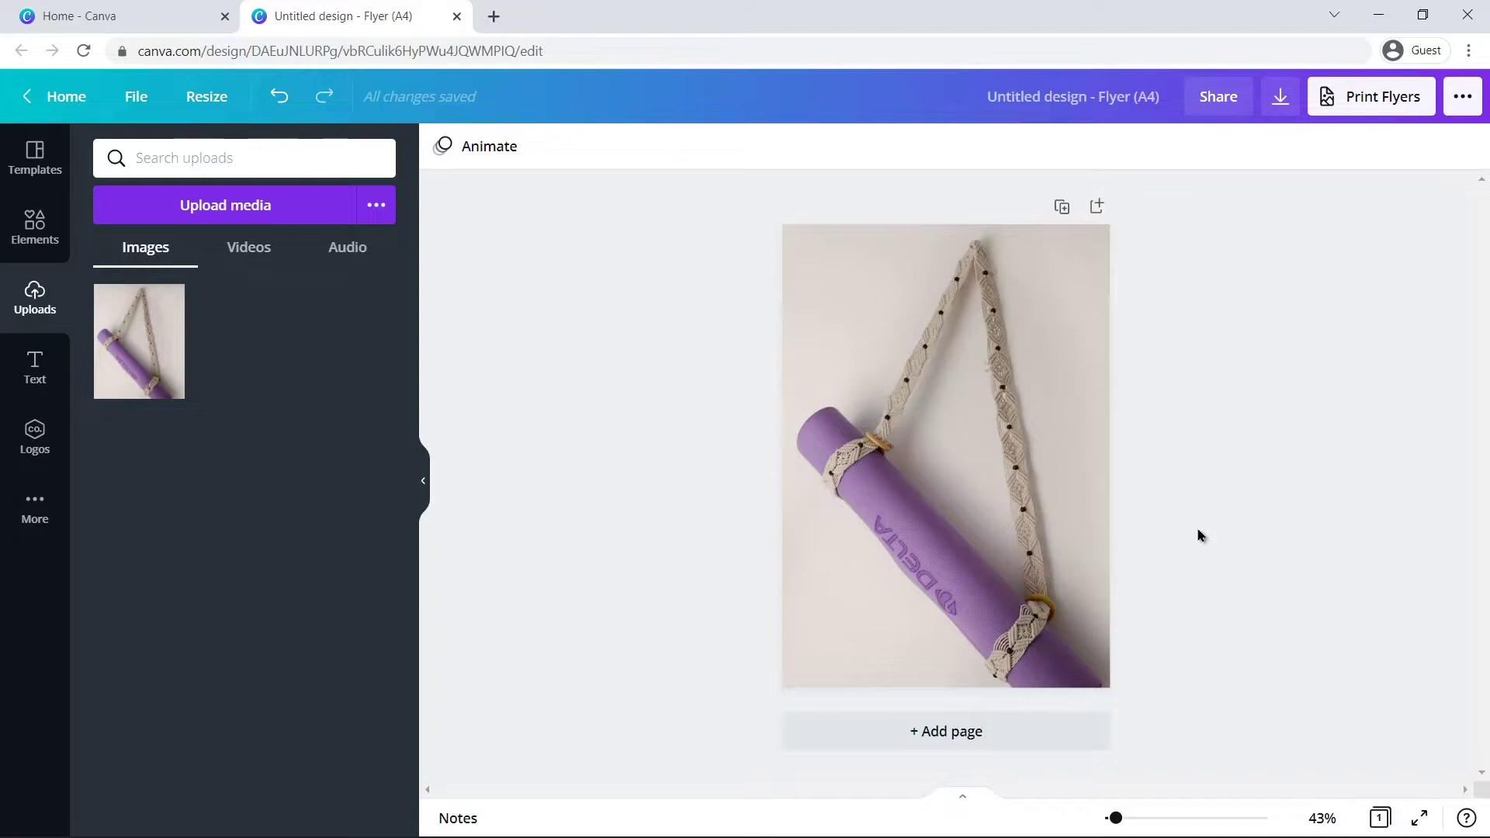
Remove the background of the yoga mat image with Background Remover and apply the result.
left_click(1054, 509)
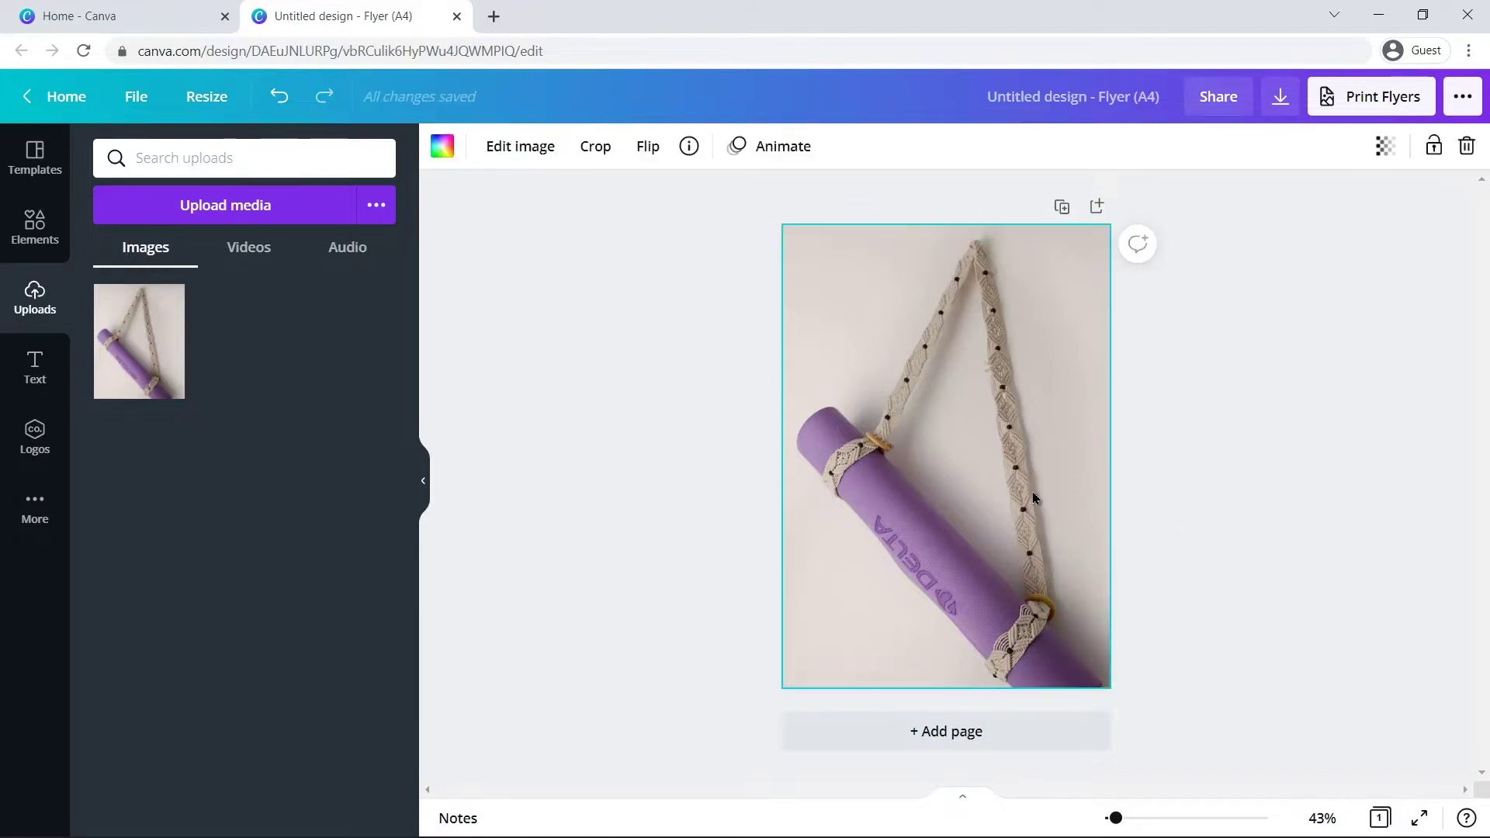
left_click(517, 155)
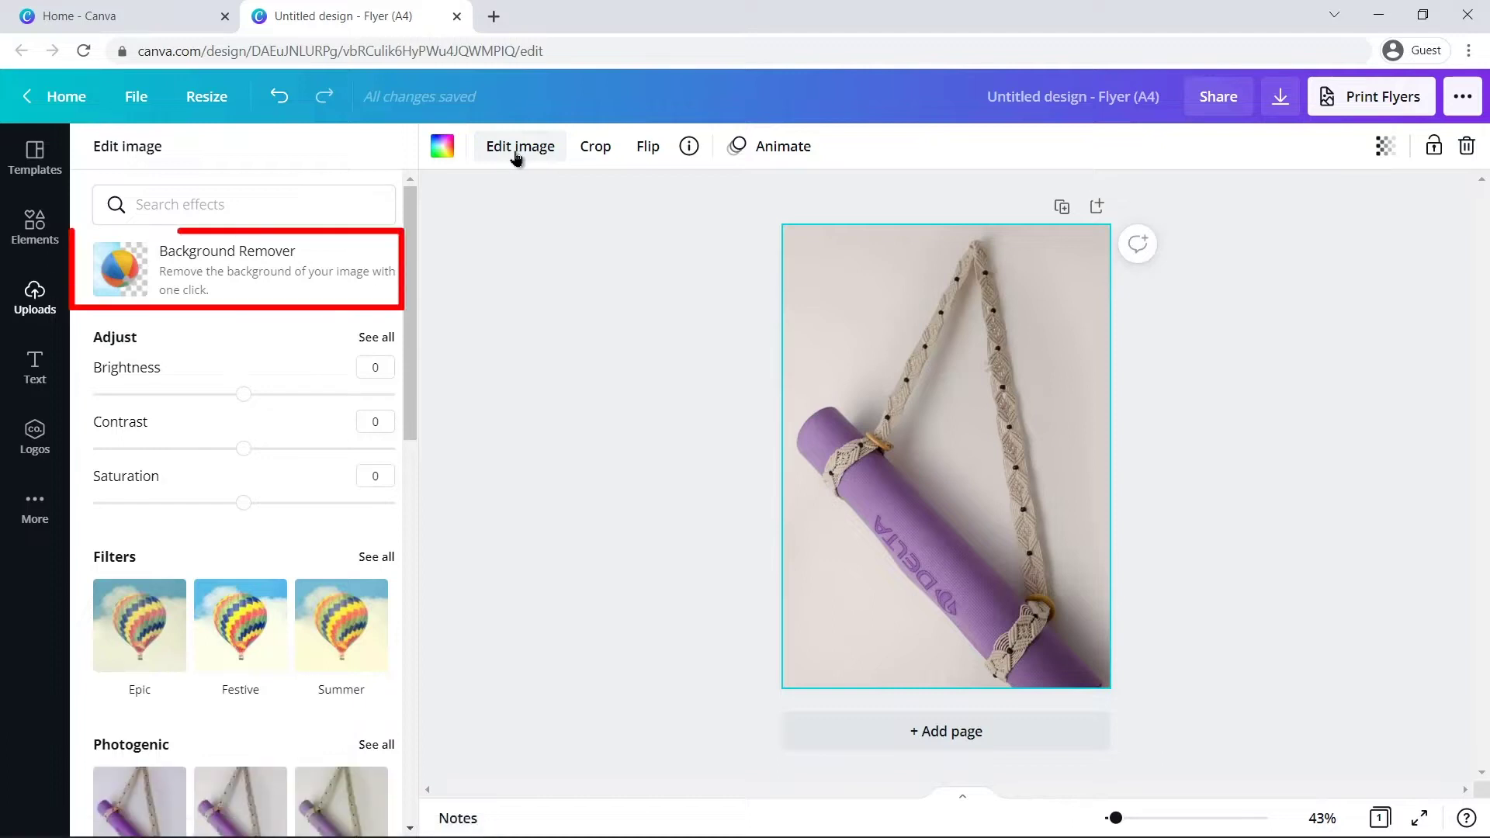
left_click(285, 273)
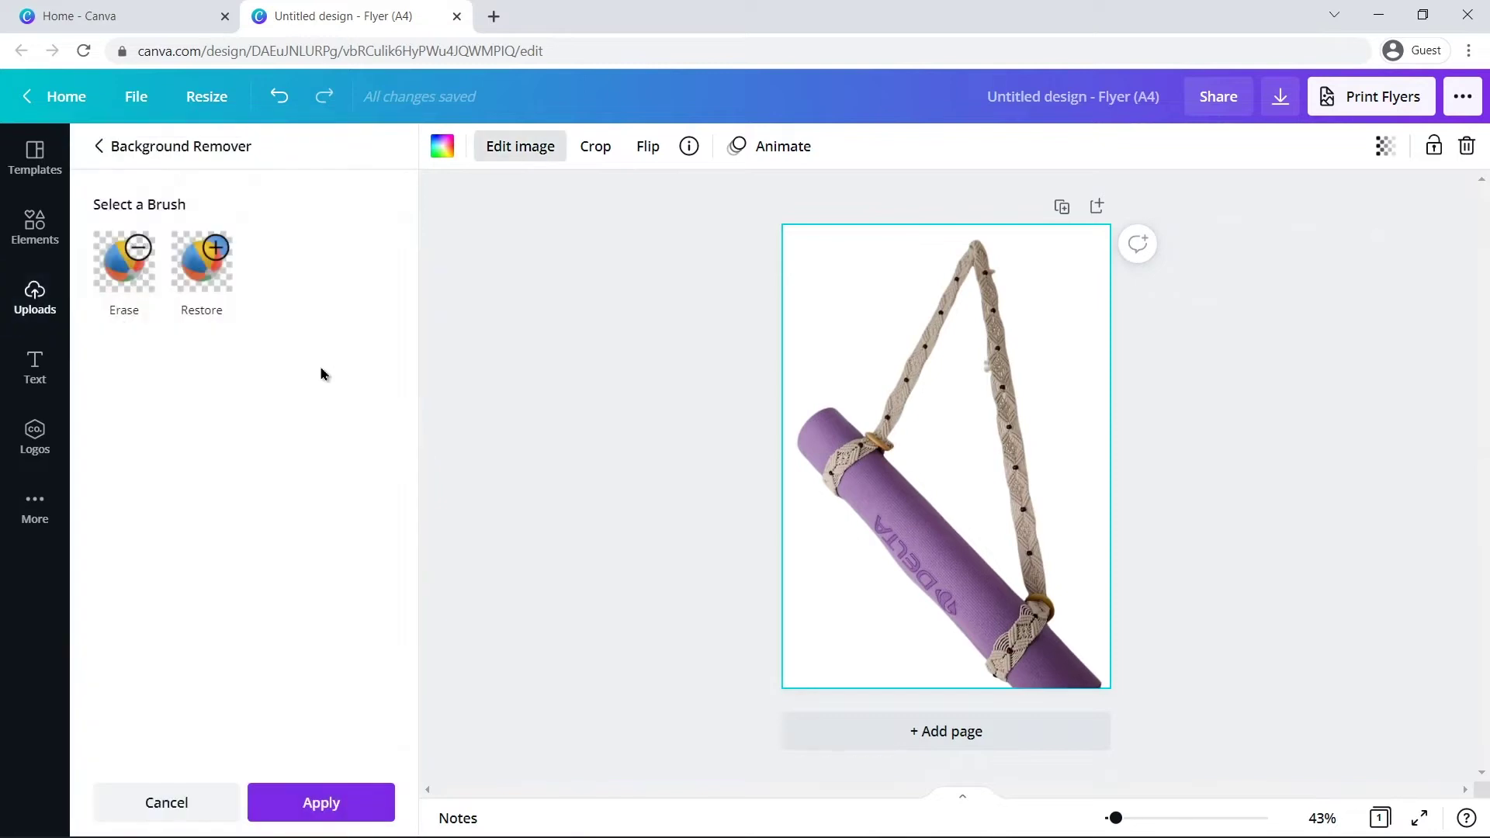
left_click(305, 803)
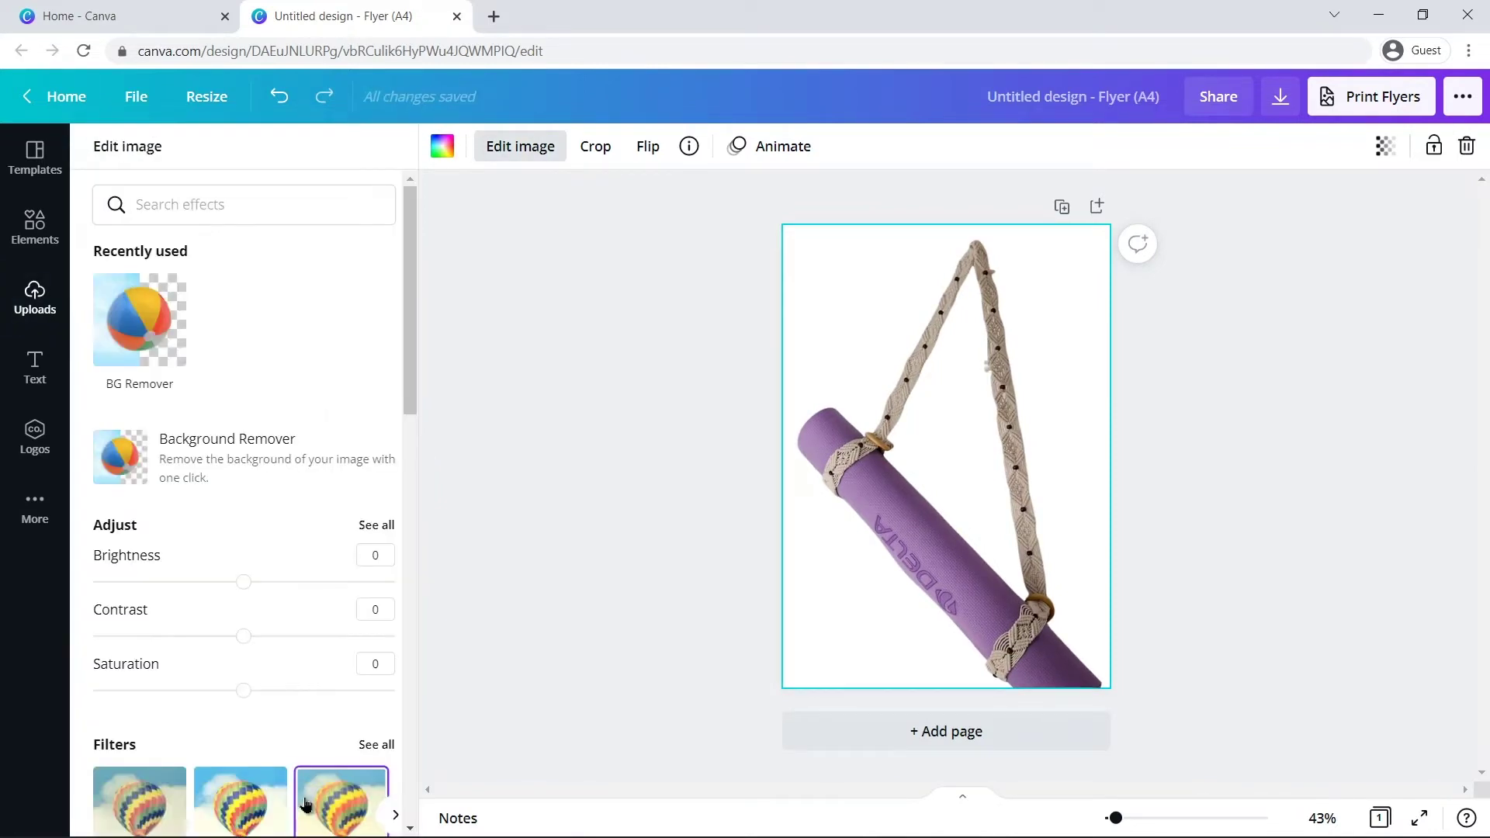
key("Escape")
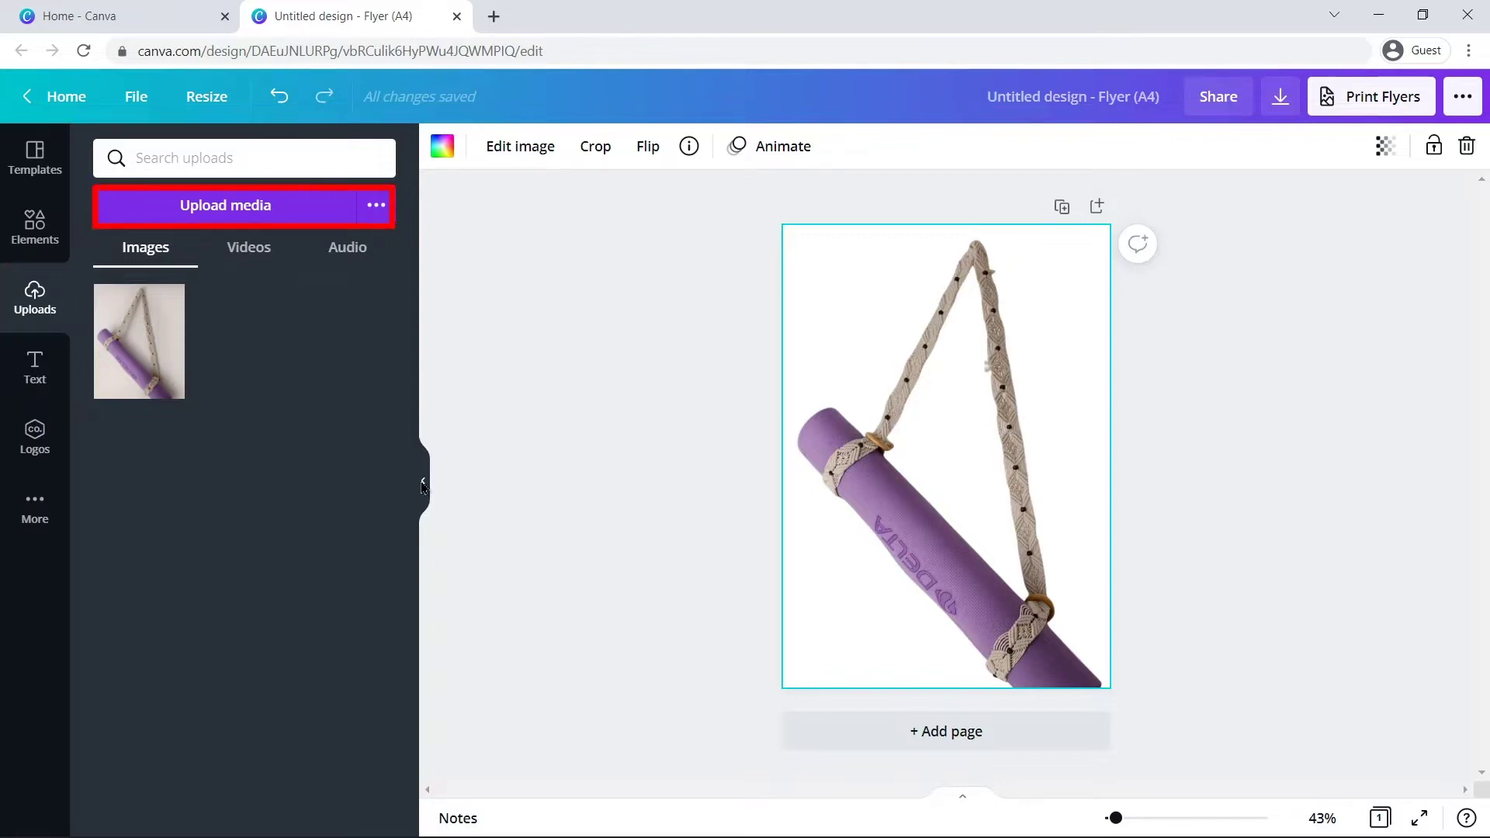
Upload Image 2.jpg from the Files folder and place it on the blank flyer.
left_click(260, 210)
left_click(469, 200)
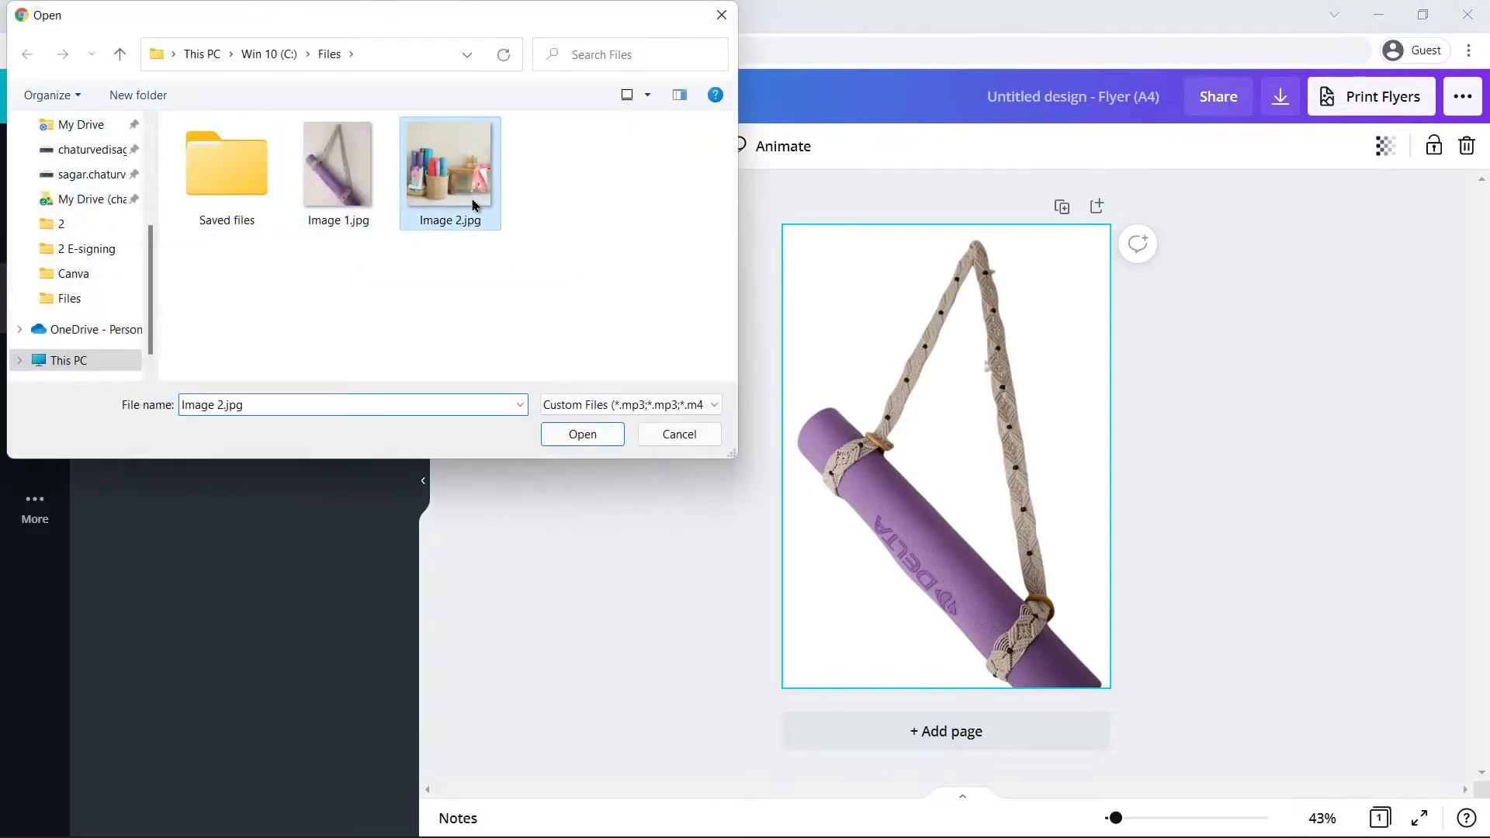
left_click(583, 434)
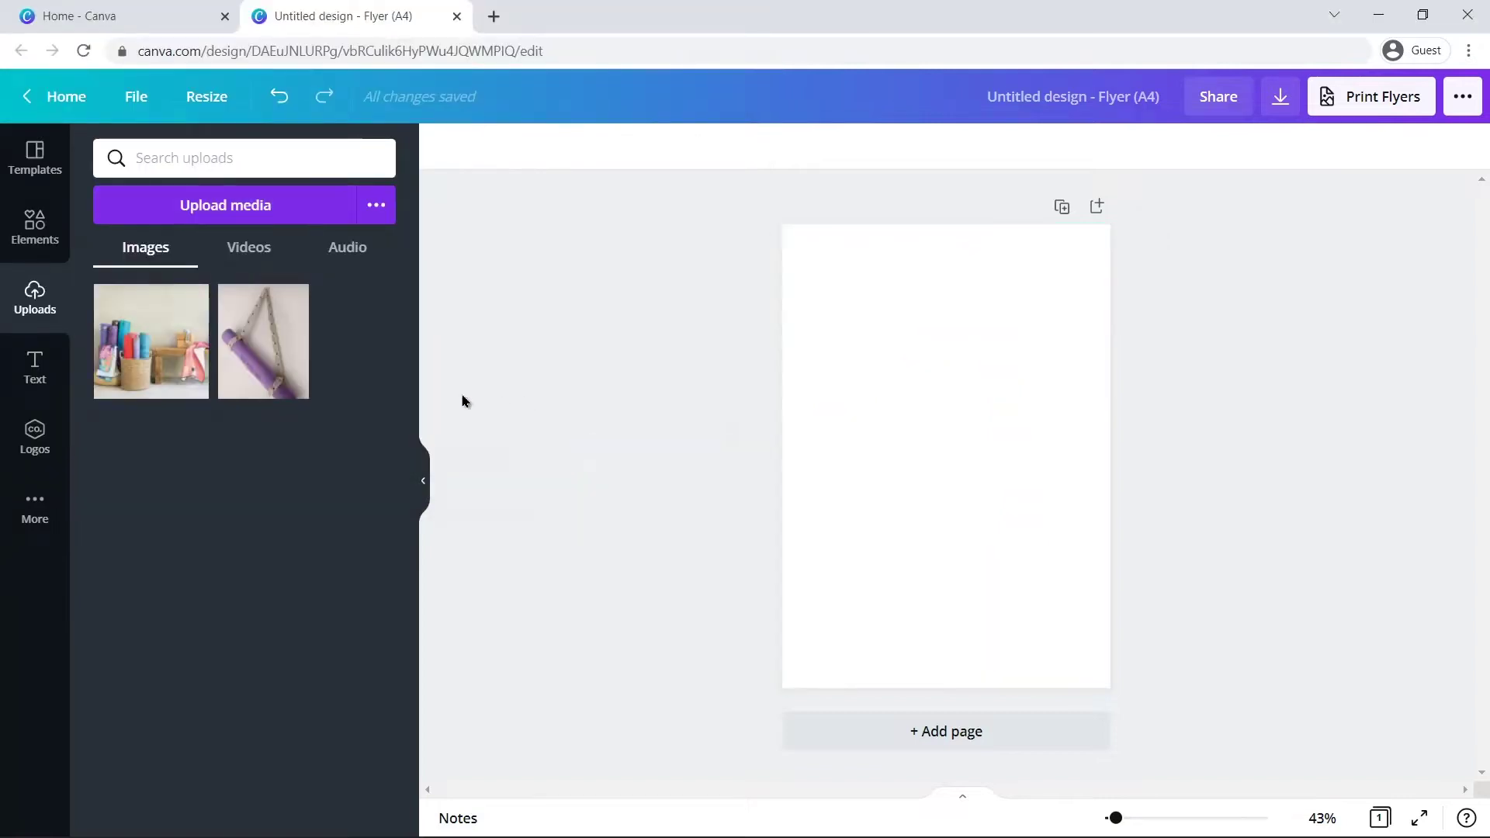
left_click(204, 386)
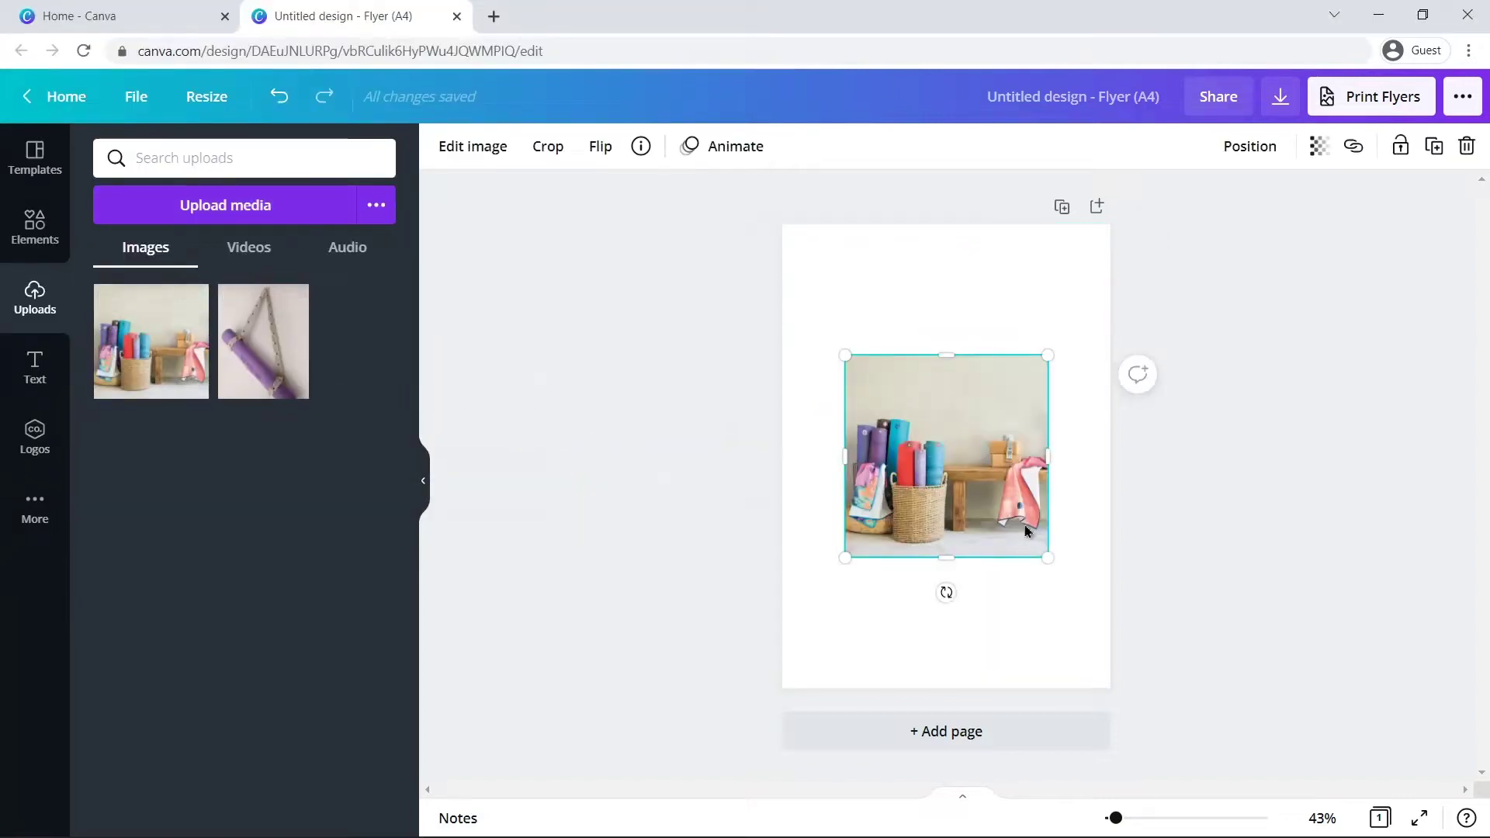
Enlarge the yoga mat basket image to cover the flyer and shift it so the baskets sit within the page.
left_click_drag(1048, 557, 1091, 598)
left_click_drag(845, 357, 748, 259)
left_click_drag(1108, 618, 1195, 688)
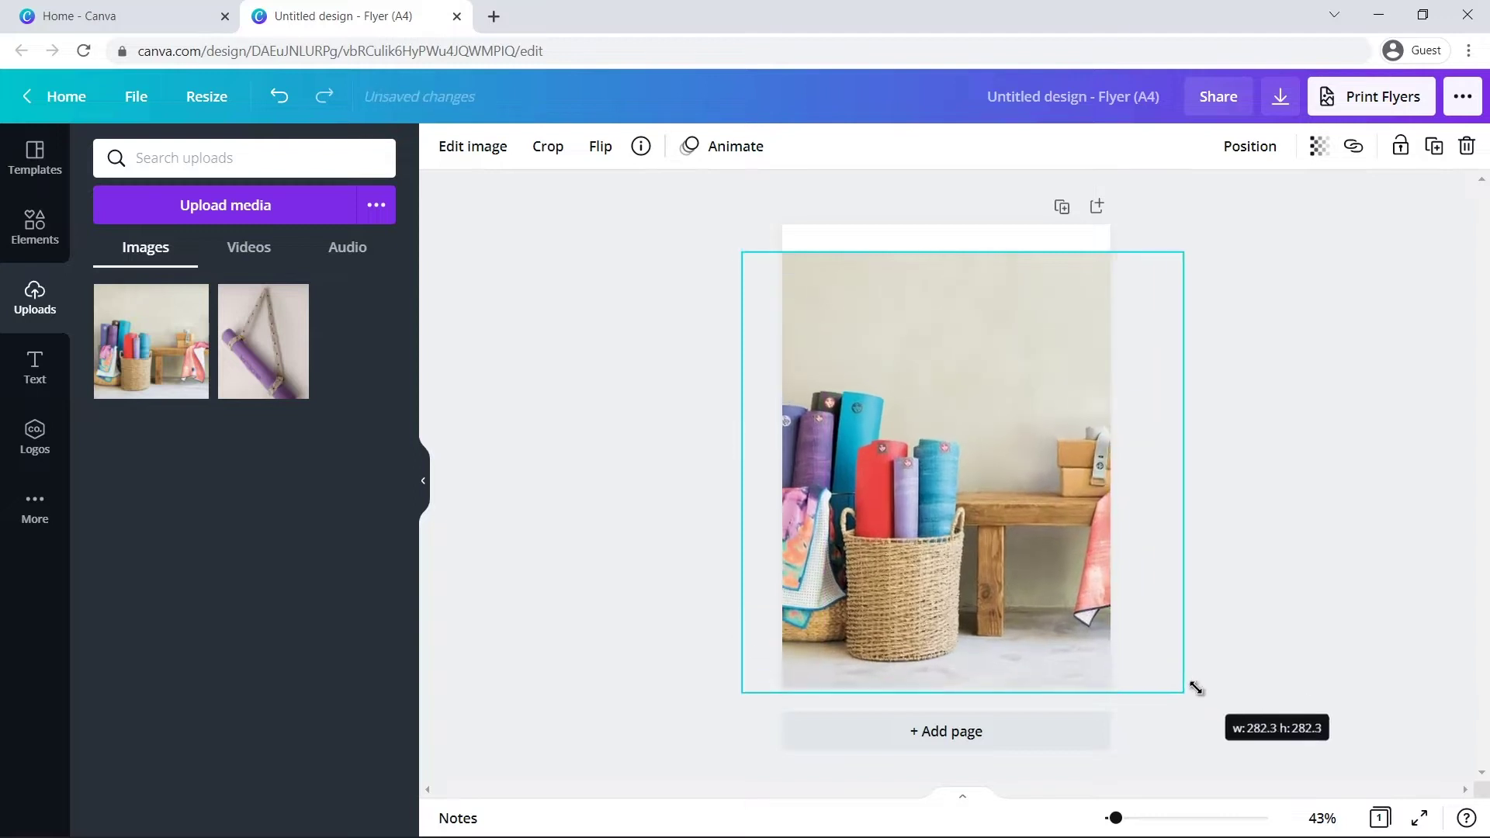
left_click_drag(742, 252, 712, 223)
left_click_drag(818, 283, 870, 279)
left_click(1271, 406)
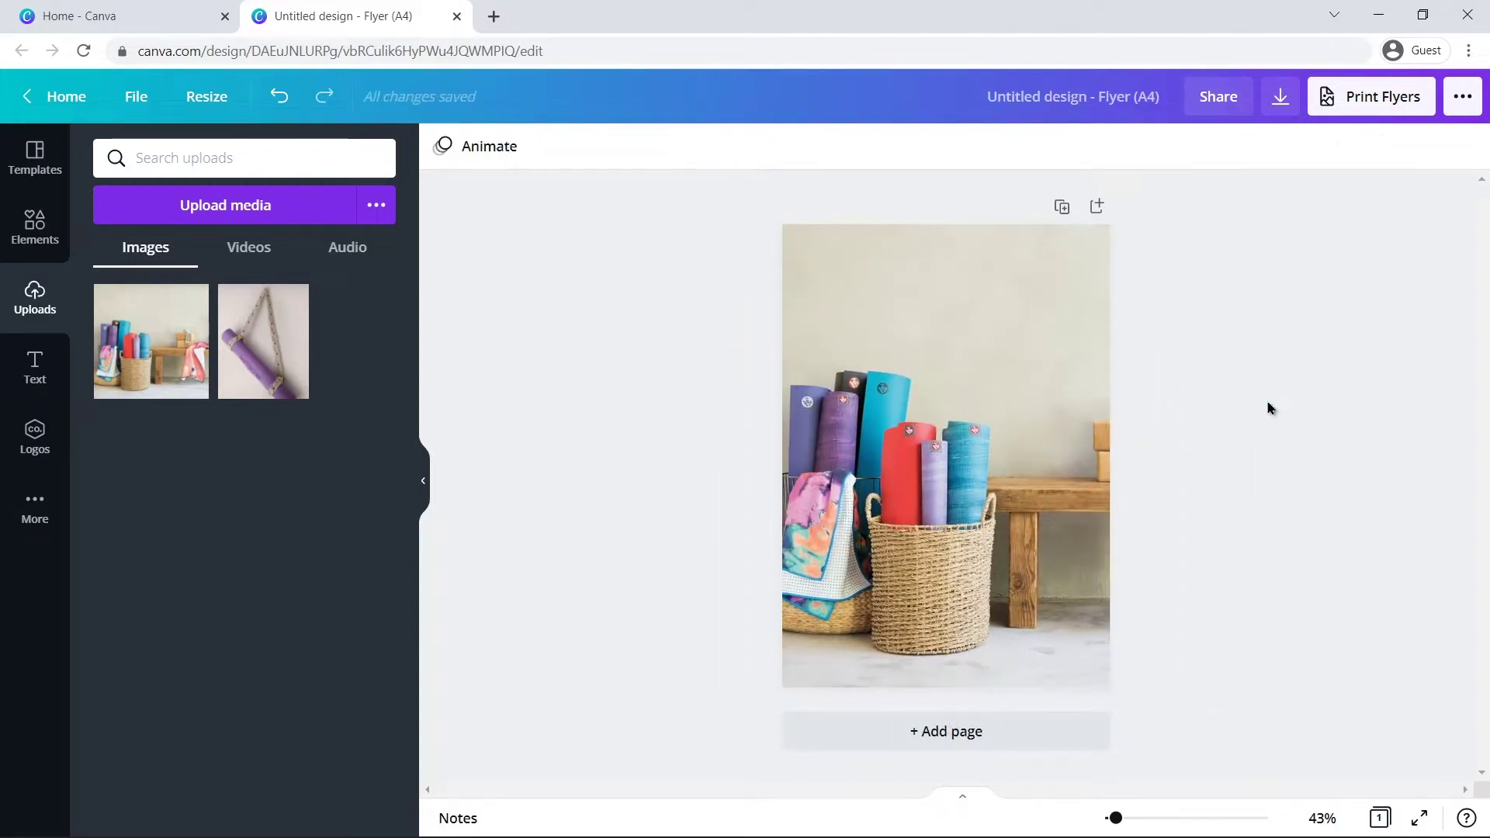
Remove the background of the basket image with Background Remover.
left_click(1044, 373)
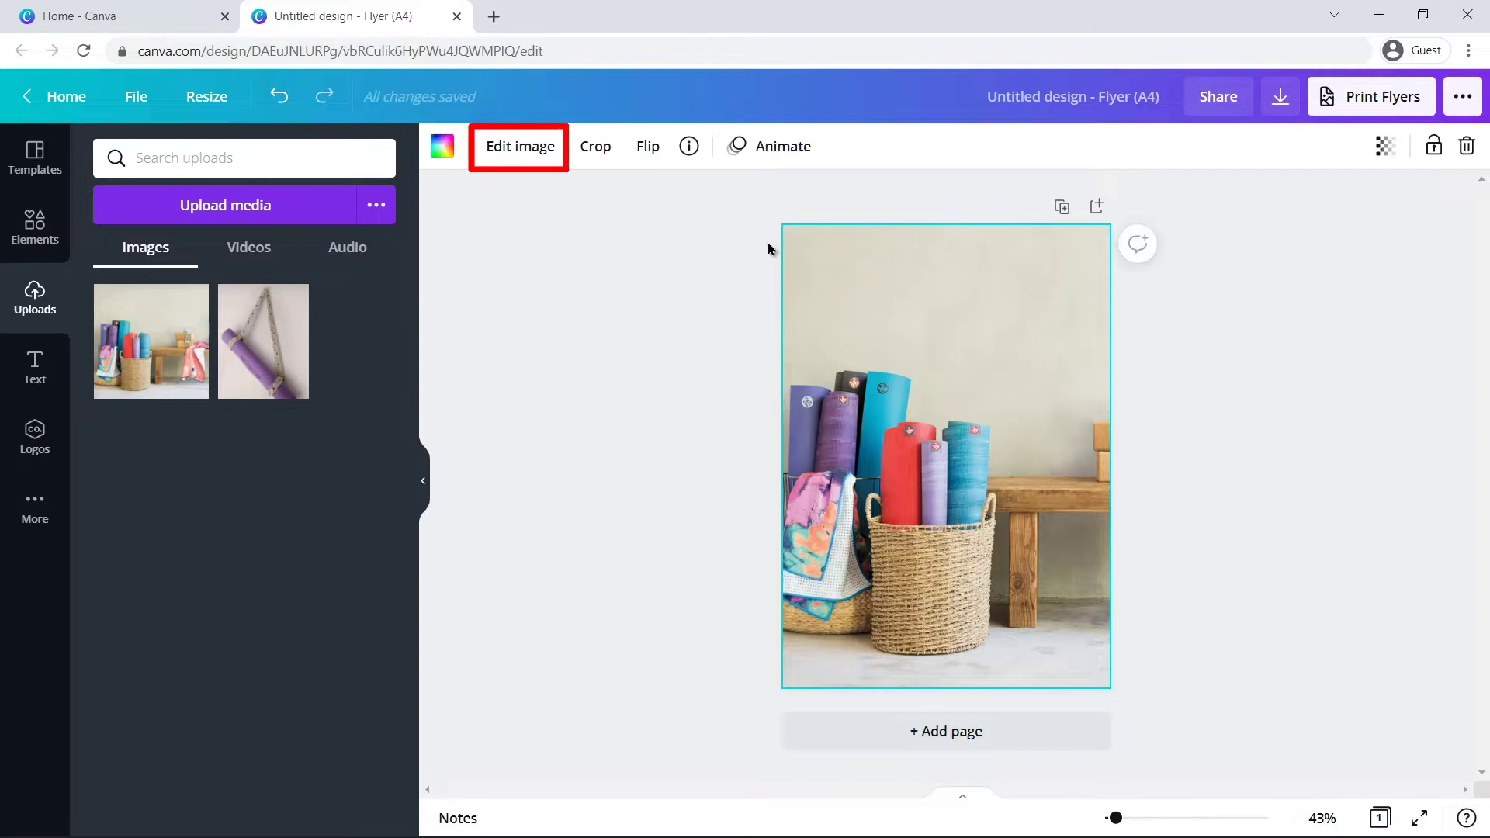
left_click(515, 153)
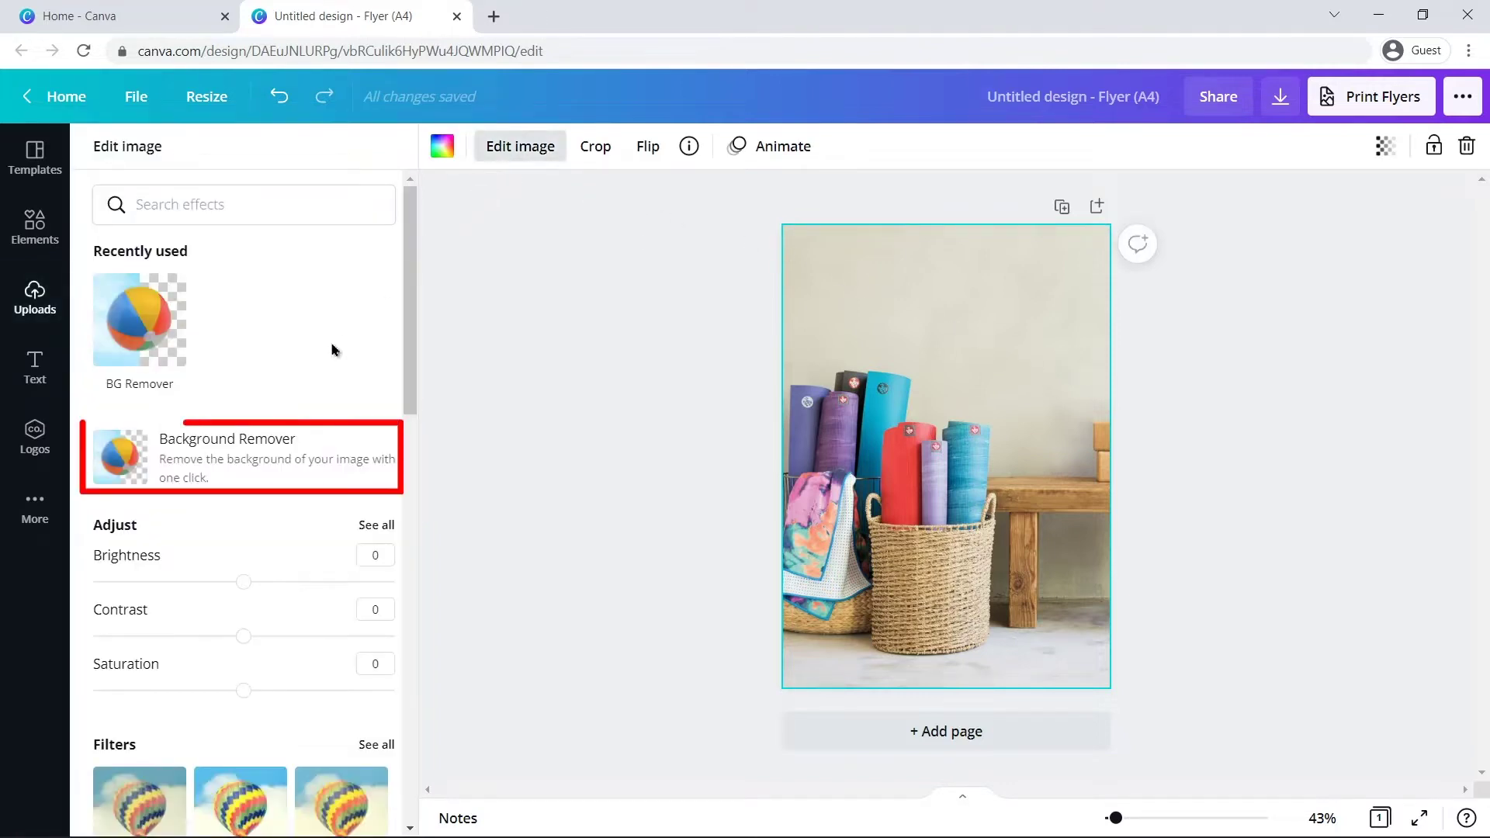
left_click(217, 460)
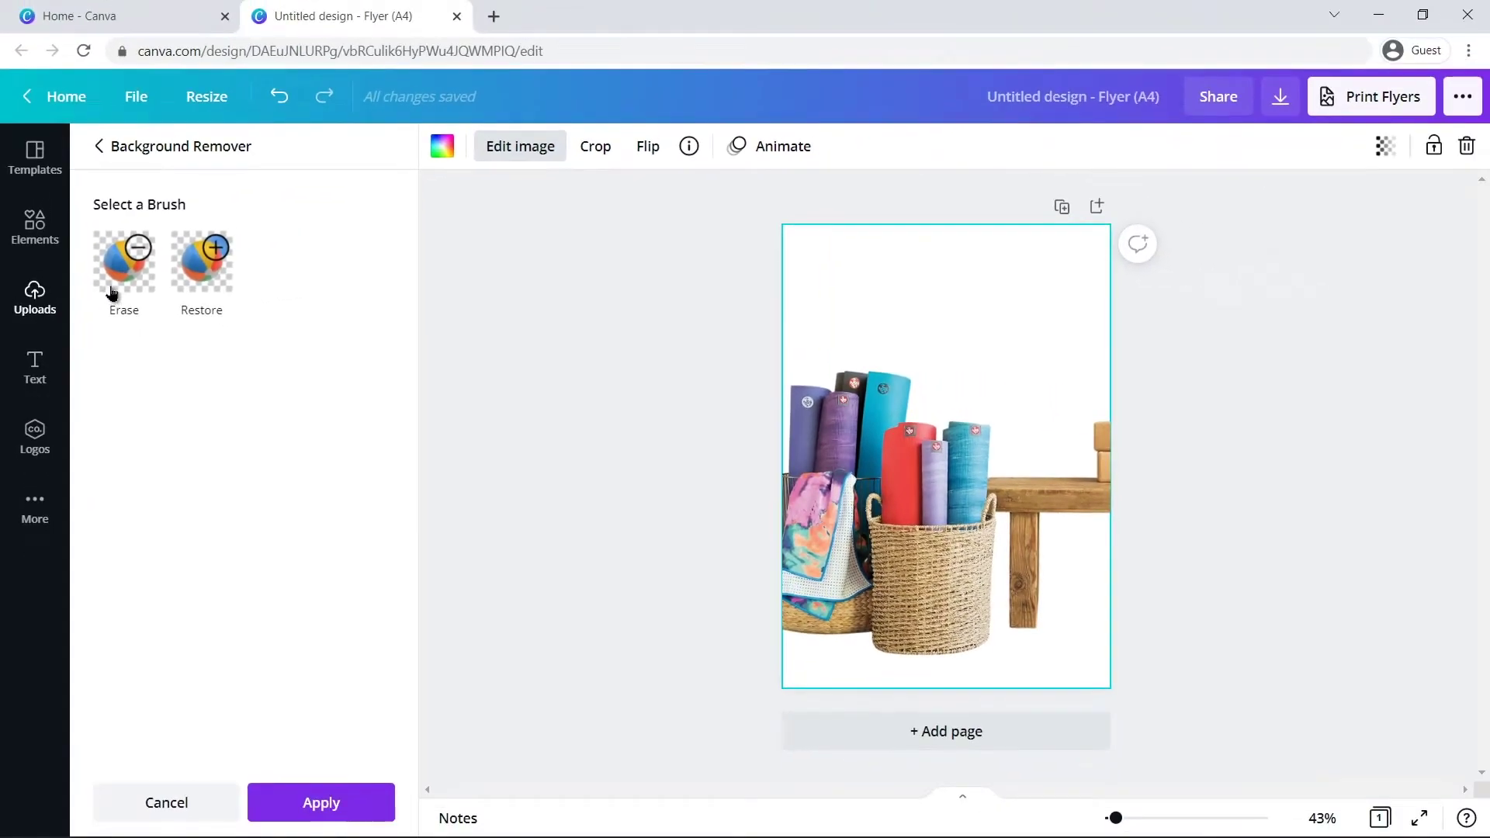
With the Erase brush at size 29, erase the boxes, pink towel and far end of the bench, plus a strip across the rolled mats.
left_click(143, 278)
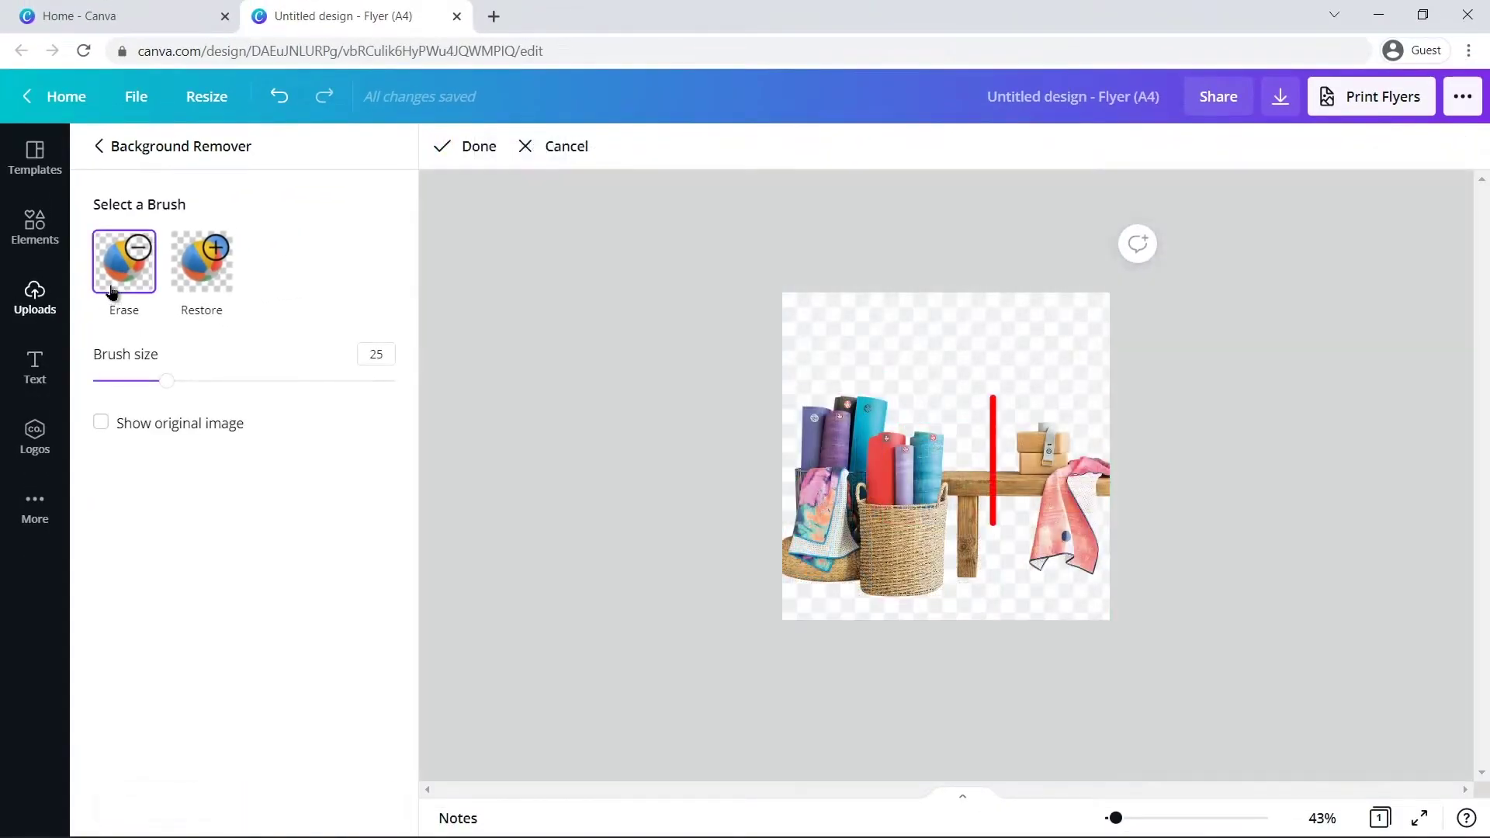
left_click_drag(164, 379, 180, 383)
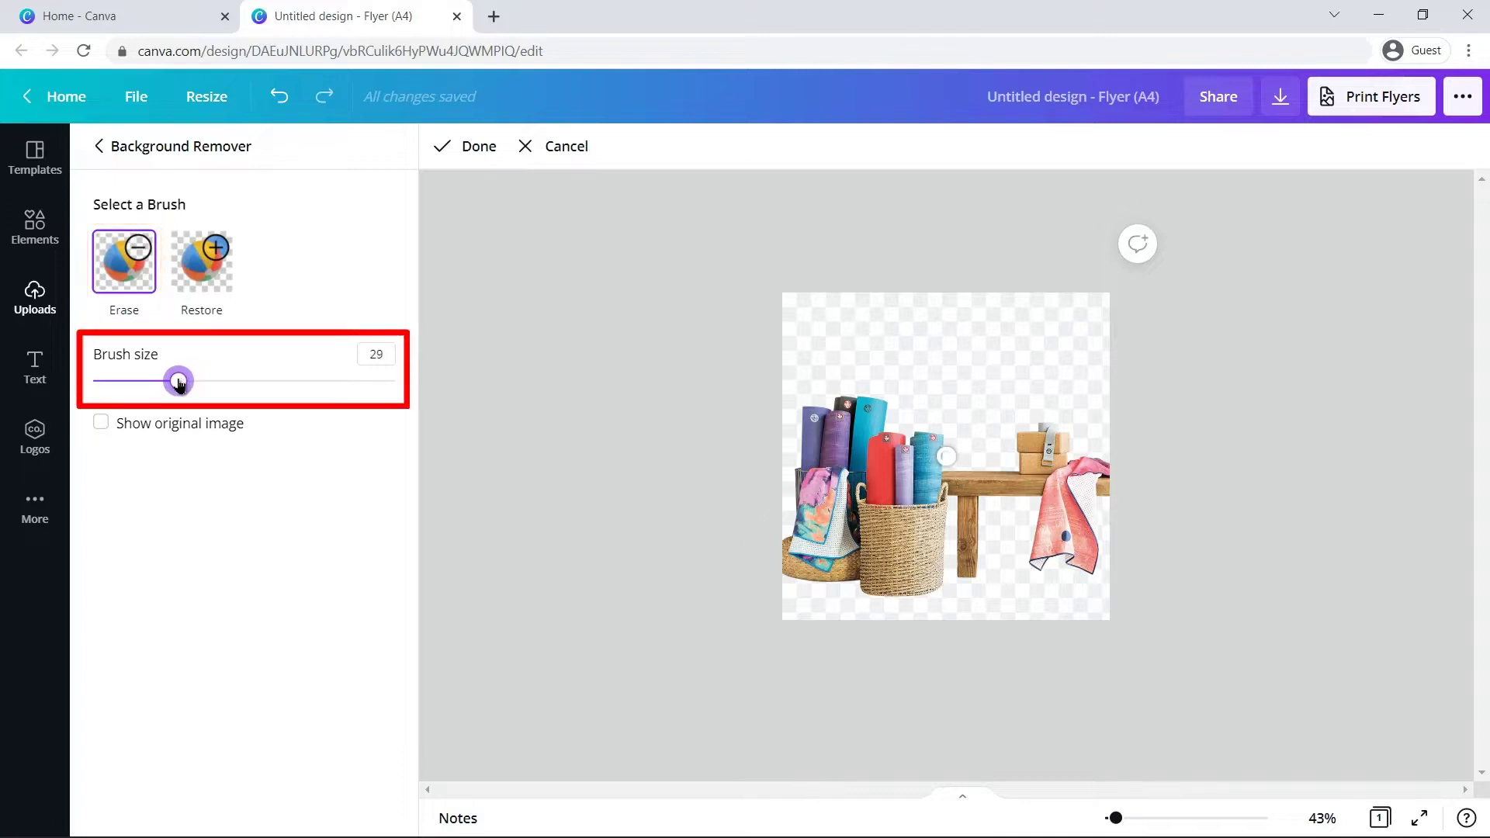
mouse_move(1038, 419)
left_mouse_down()
mouse_move(1028, 453)
mouse_move(1059, 433)
mouse_move(1039, 428)
mouse_move(1047, 442)
mouse_move(1026, 458)
mouse_move(1100, 482)
mouse_move(1064, 511)
mouse_move(1057, 561)
mouse_move(1015, 493)
left_mouse_up()
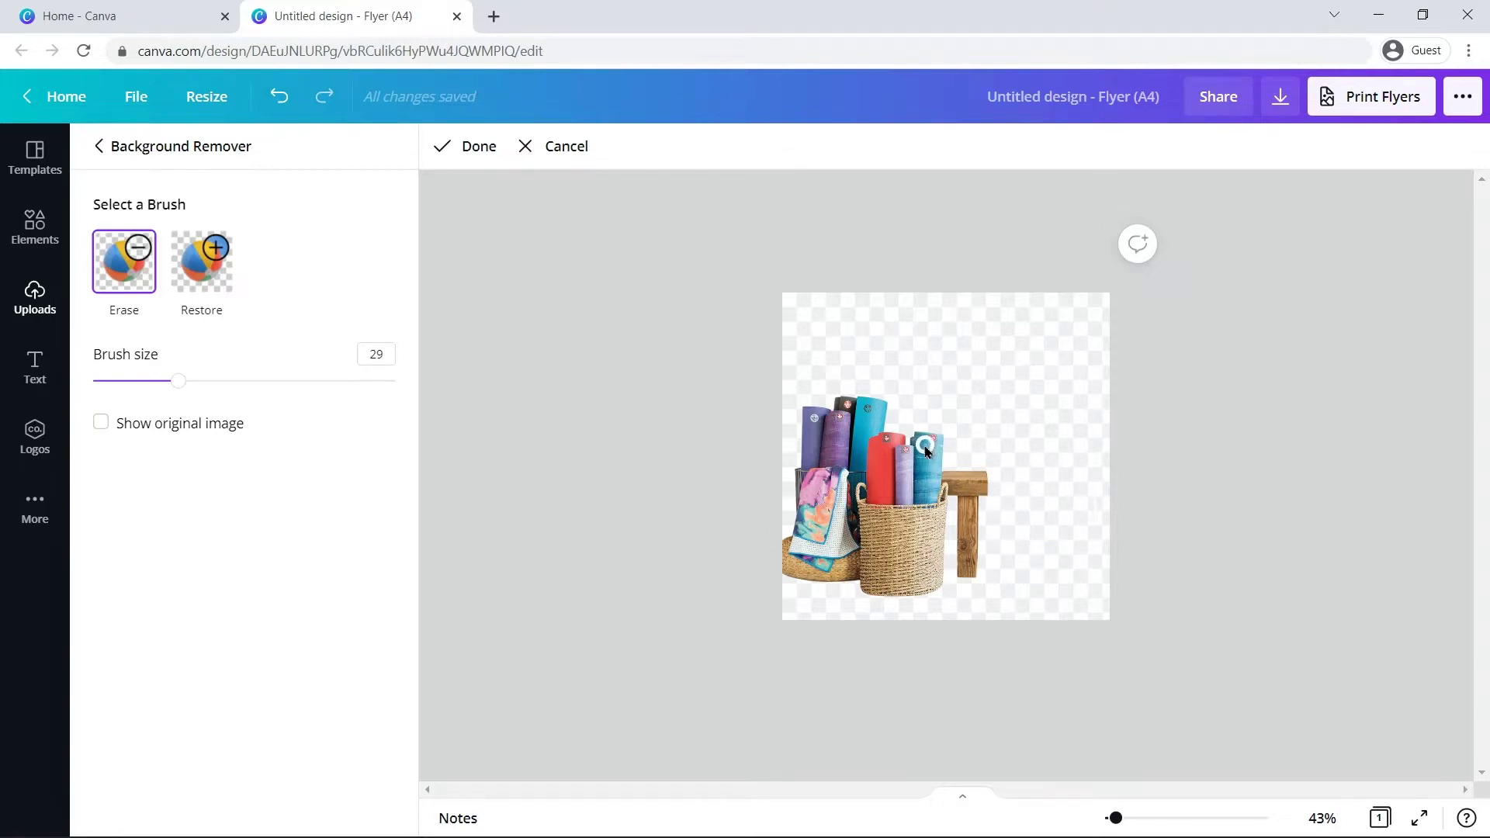
left_click_drag(927, 451, 853, 449)
Paint back the erased strip across the rolled mats with the Restore brush at size 32 and apply the background edit.
left_click(206, 285)
left_click_drag(177, 388, 188, 381)
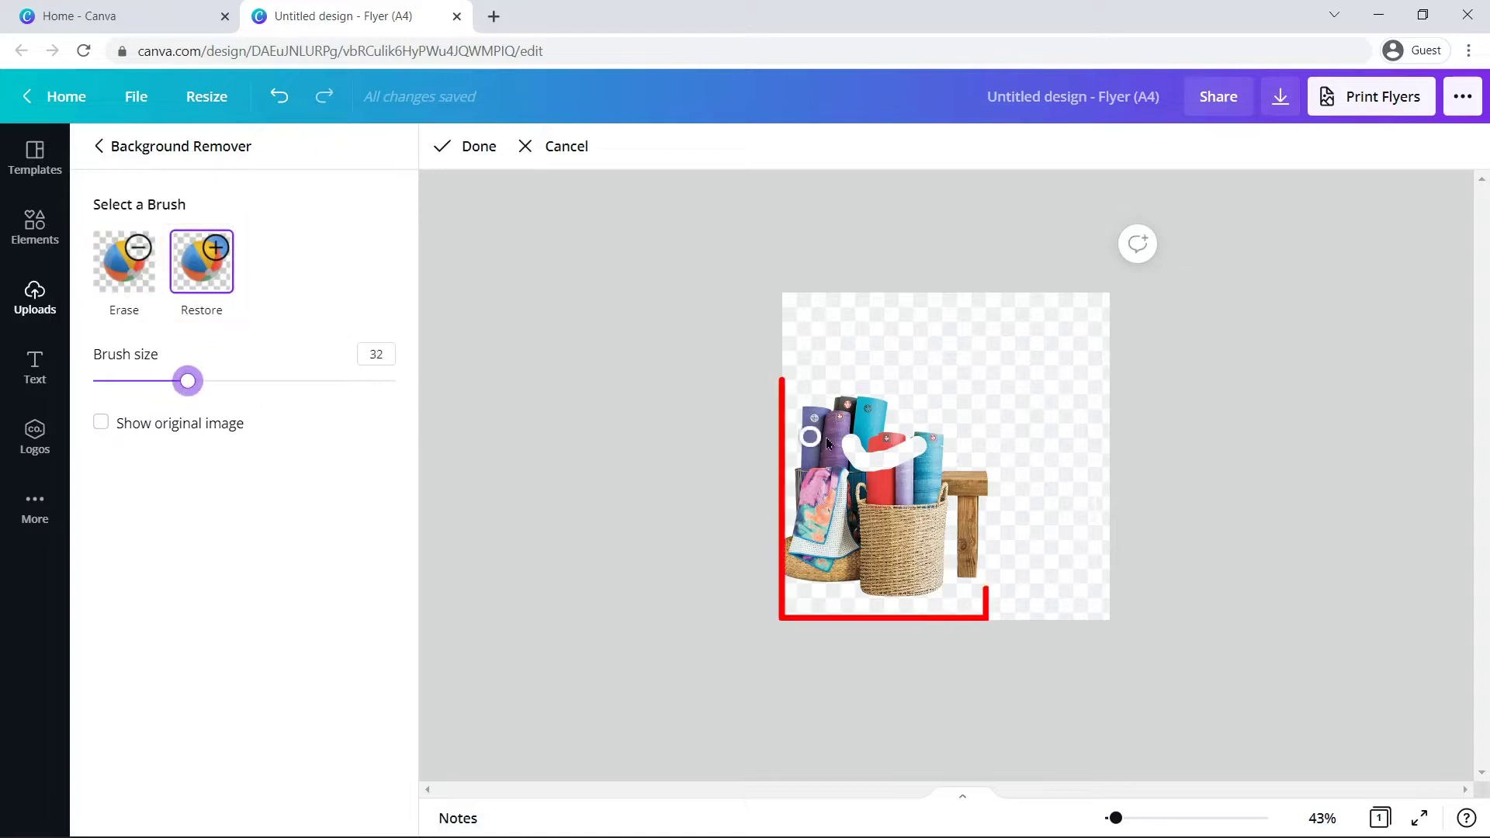
left_click_drag(853, 461, 876, 464)
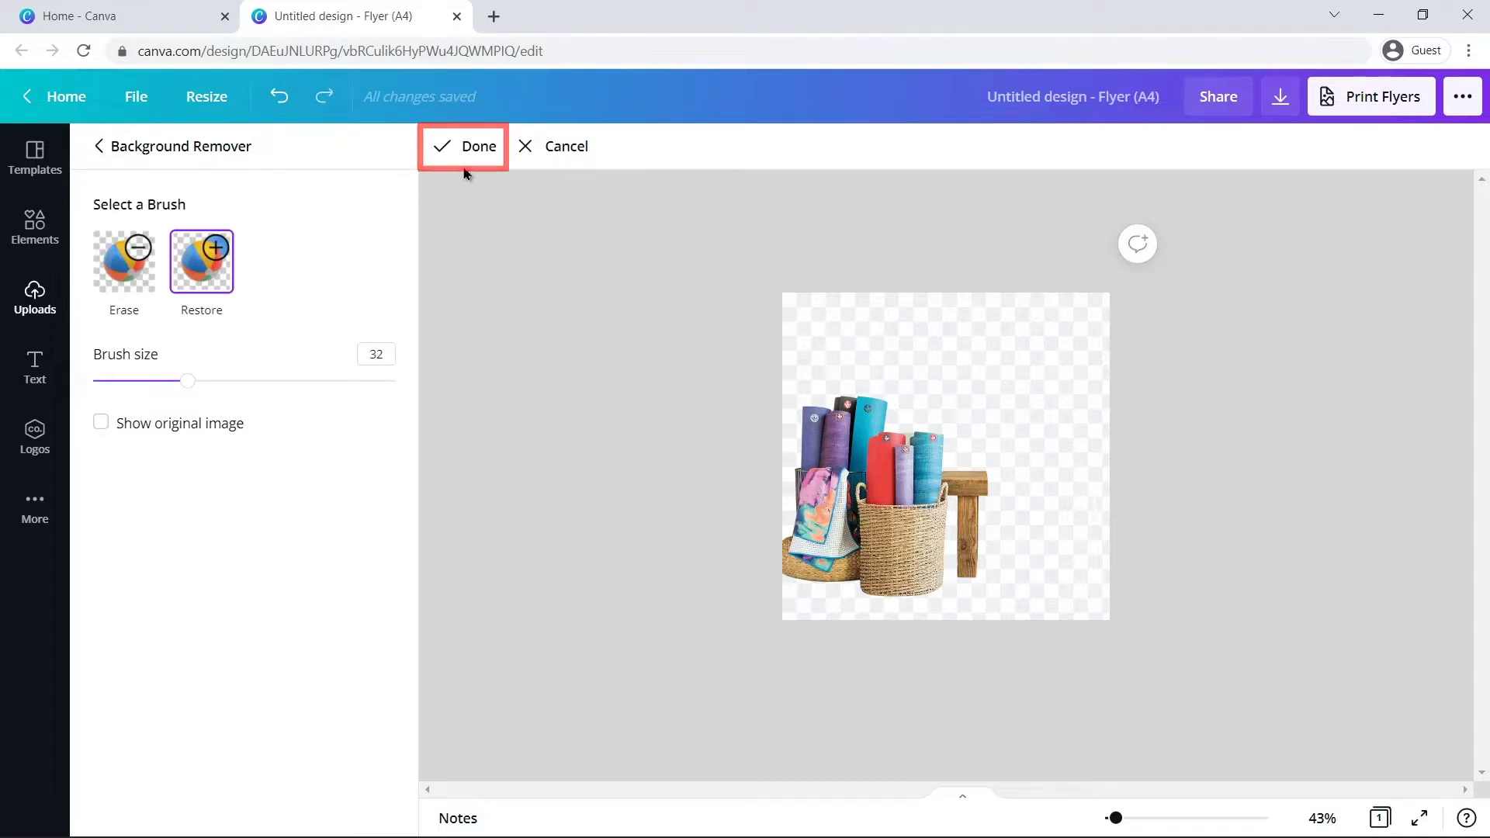
left_click(444, 155)
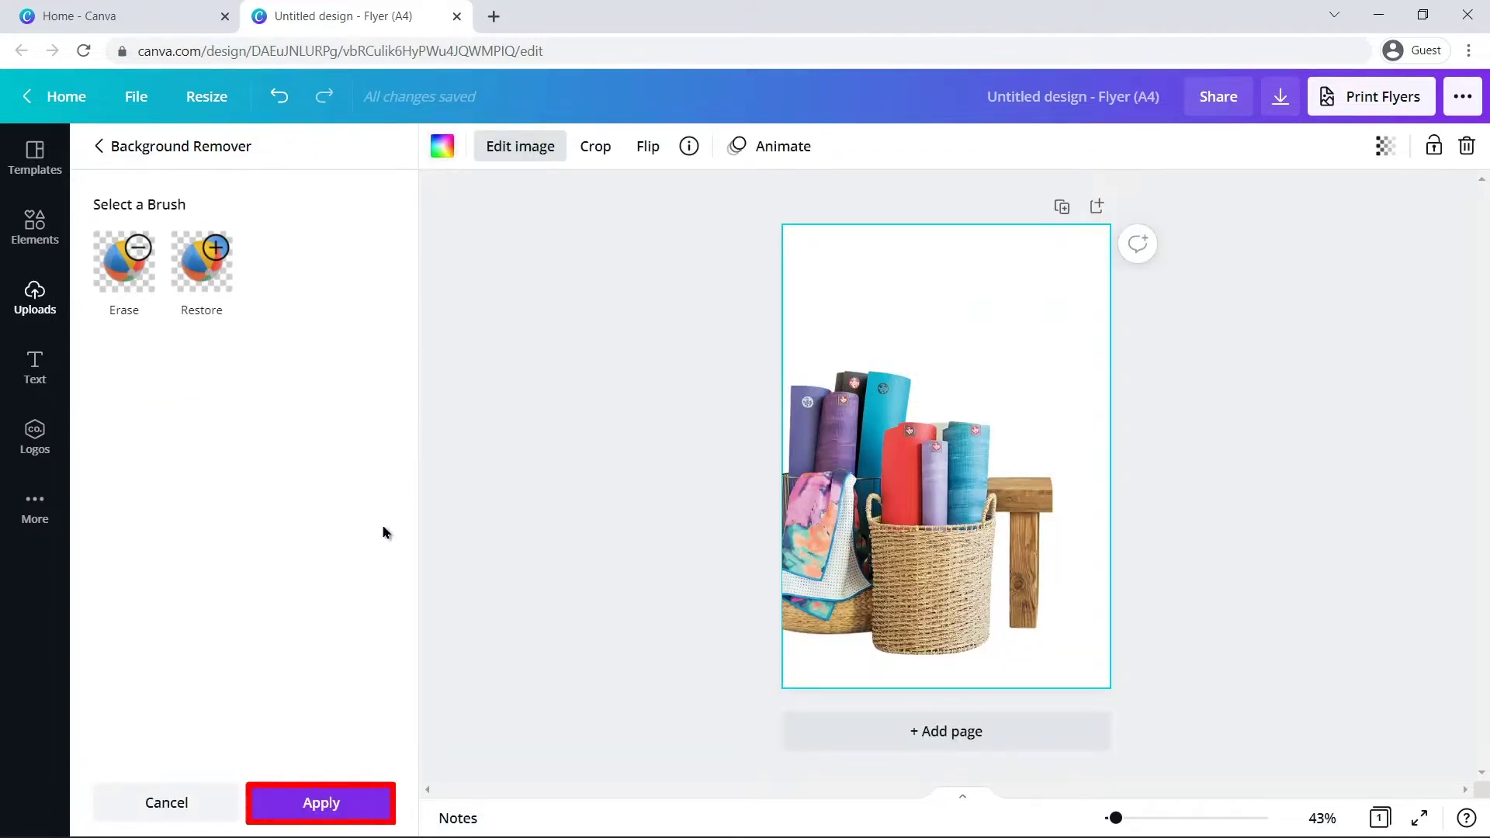
left_click(305, 807)
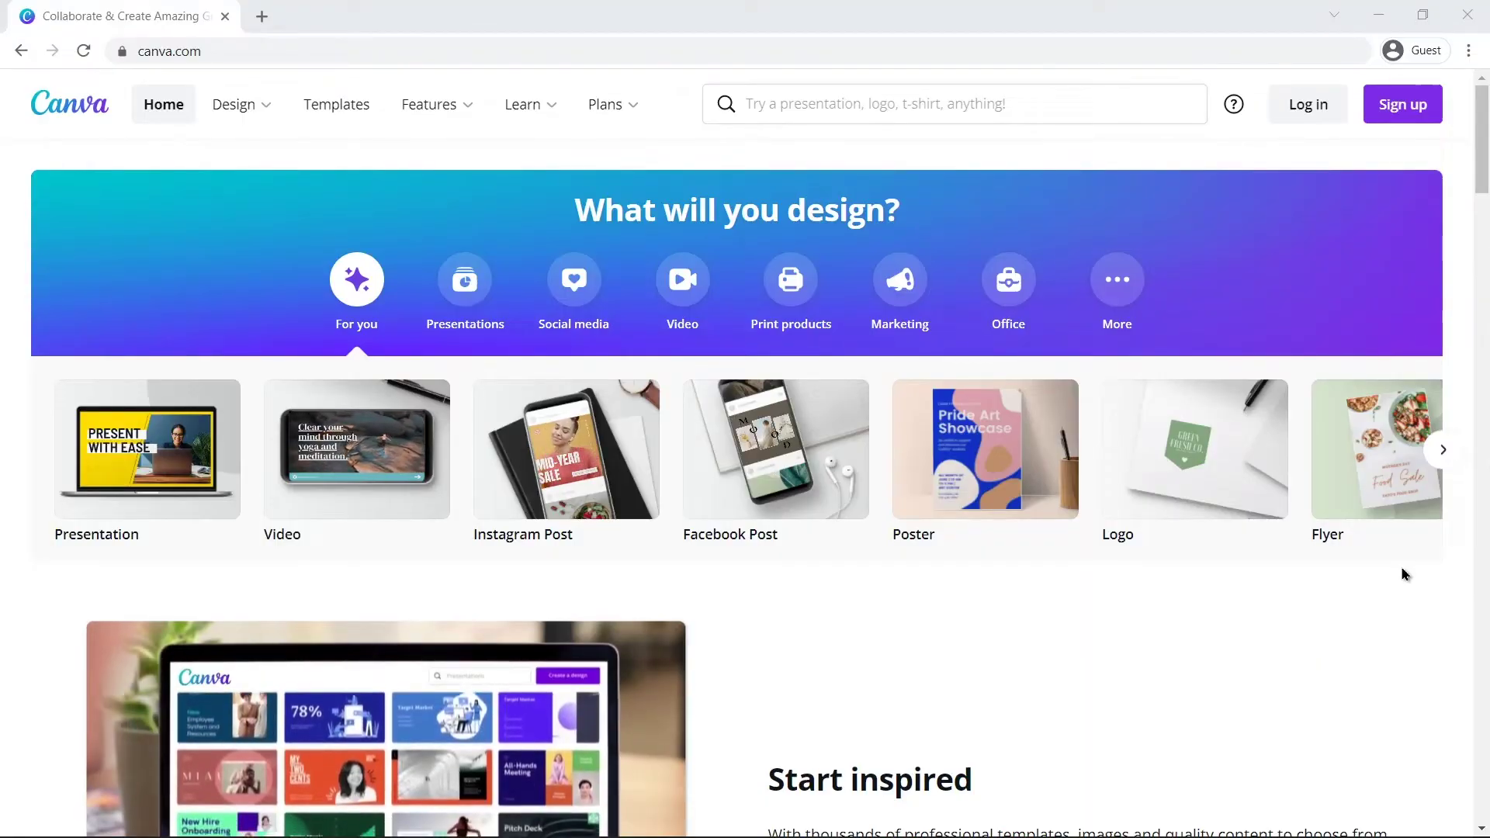
Look through the Canva home page sections down to the templates overview and return to the start of the page.
scroll(1403, 605, "down", 3)
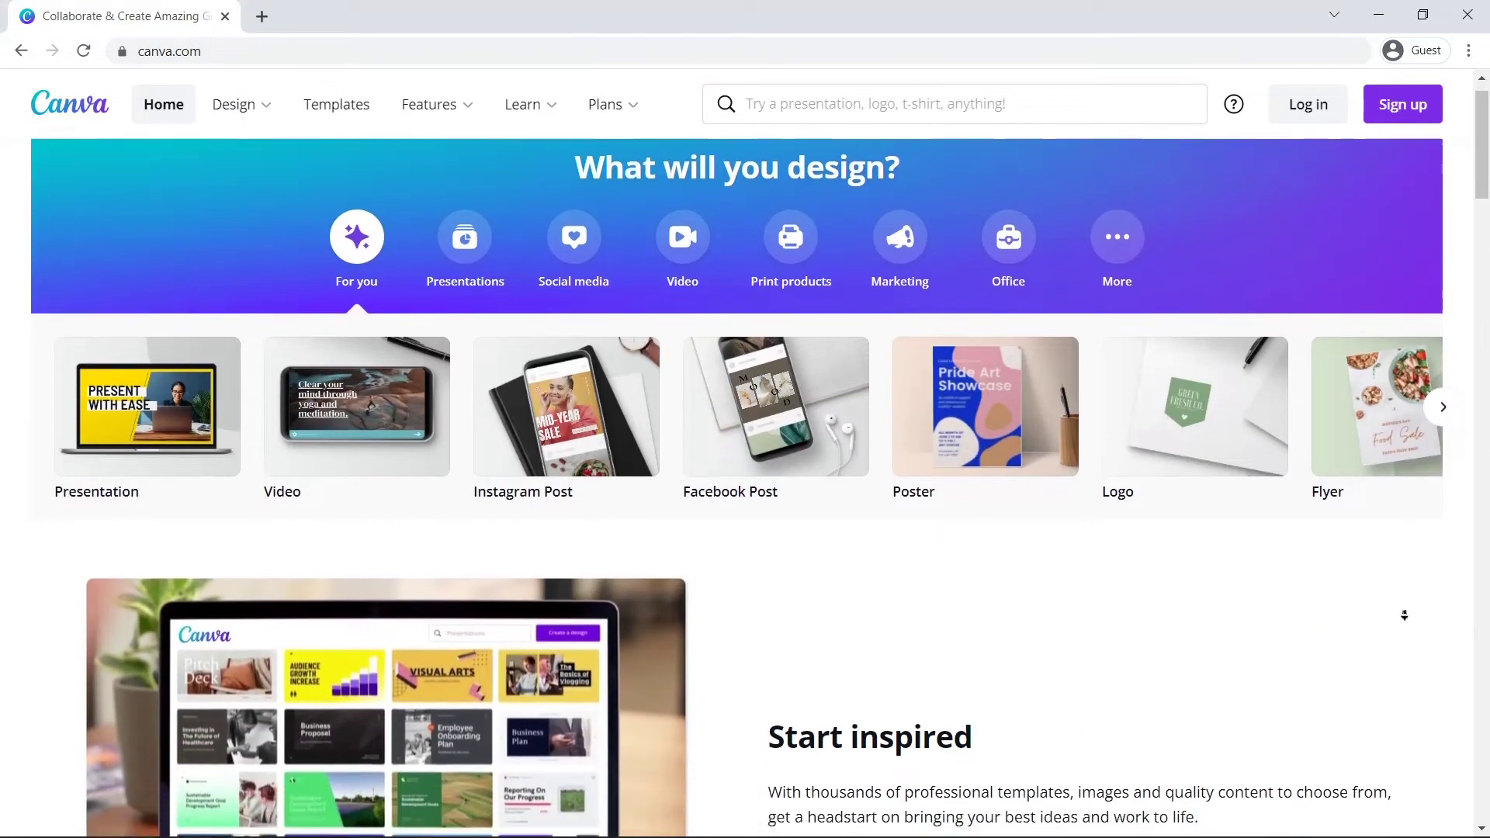
scroll(1404, 616, "down", 3)
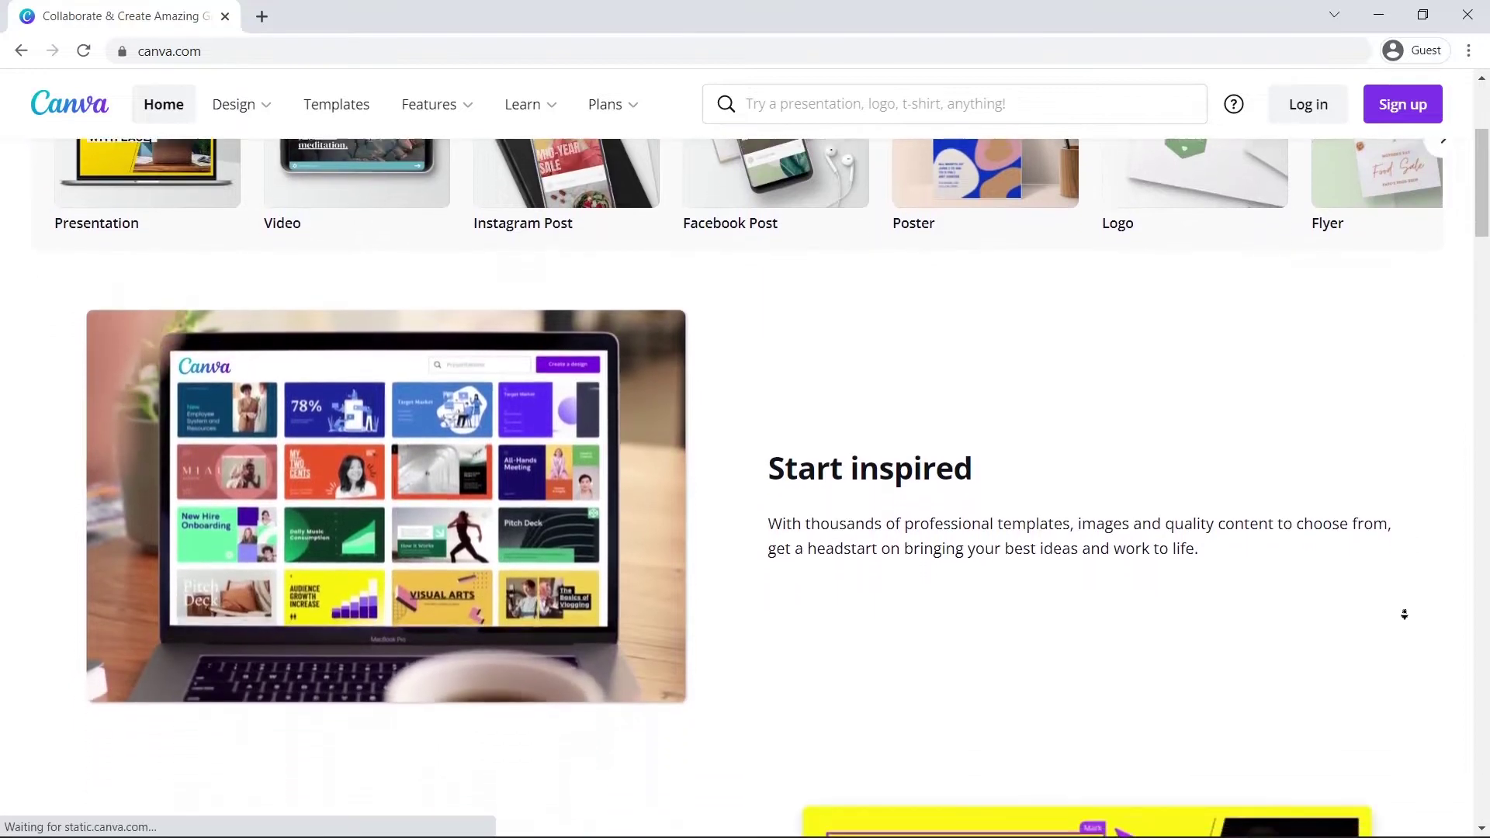
scroll(1405, 615, "down", 3)
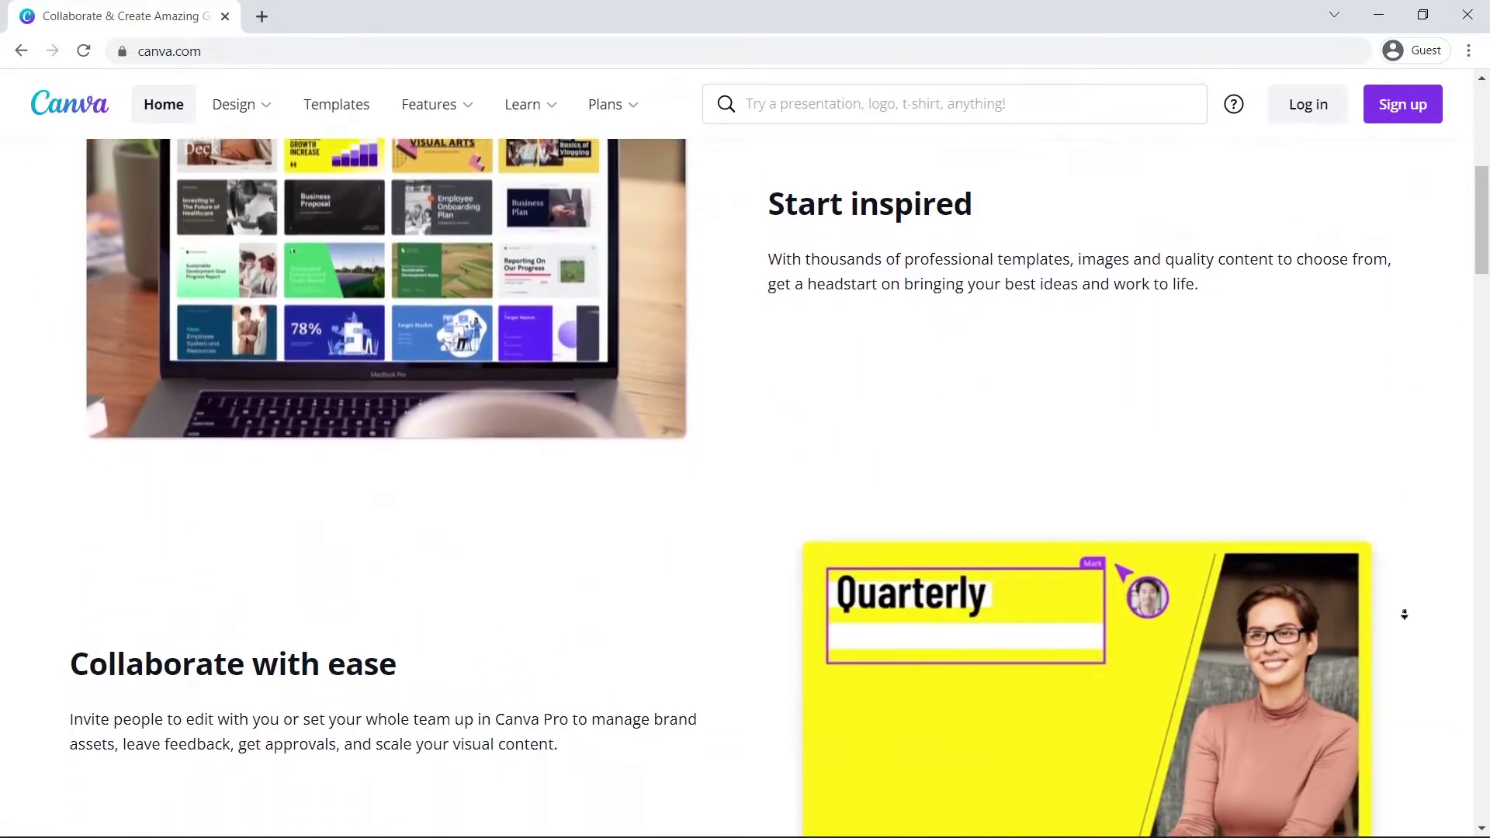
scroll(1404, 615, "down", 3)
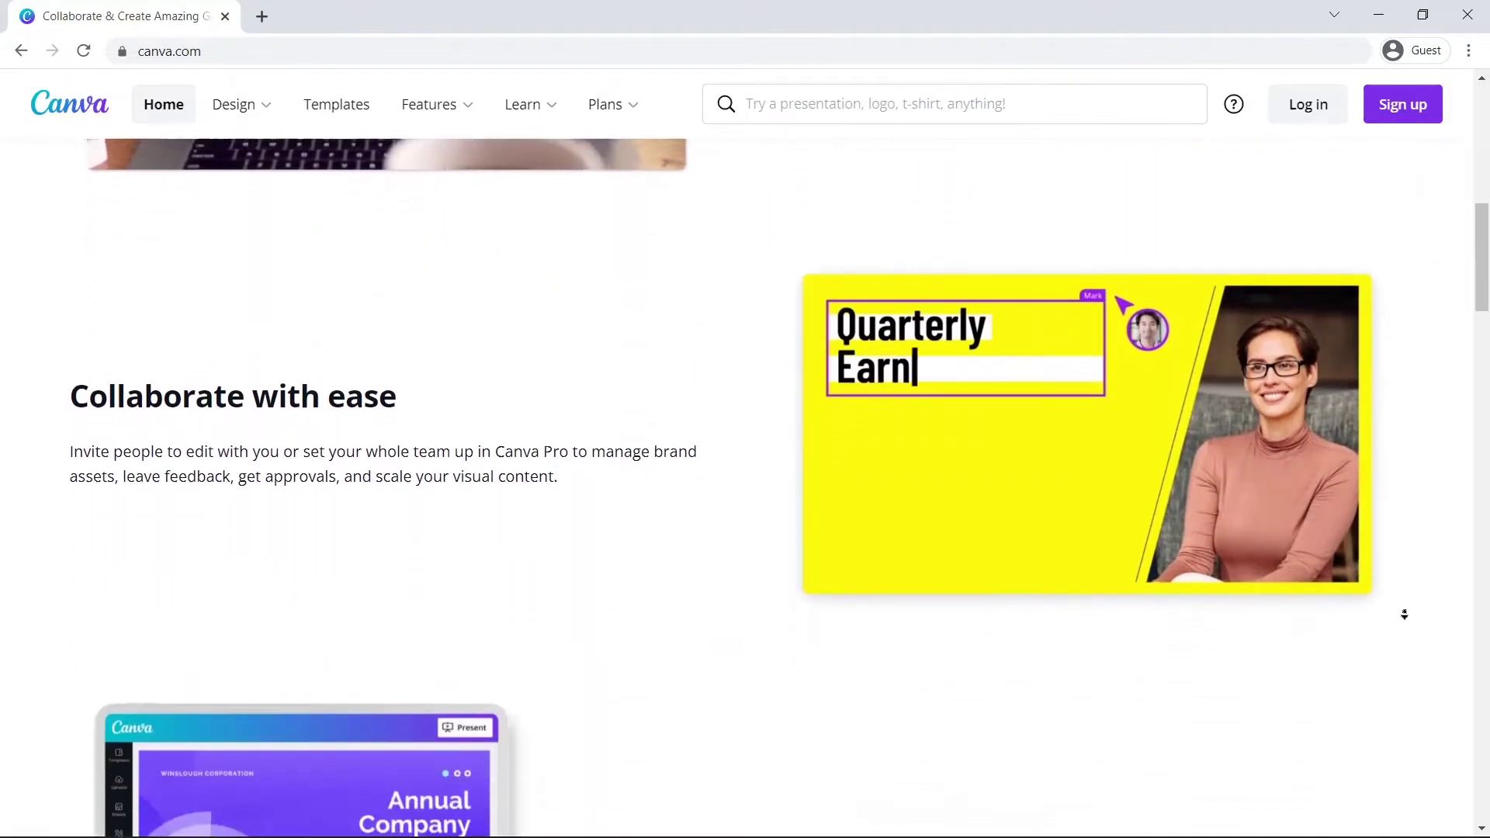
scroll(1404, 615, "down", 3)
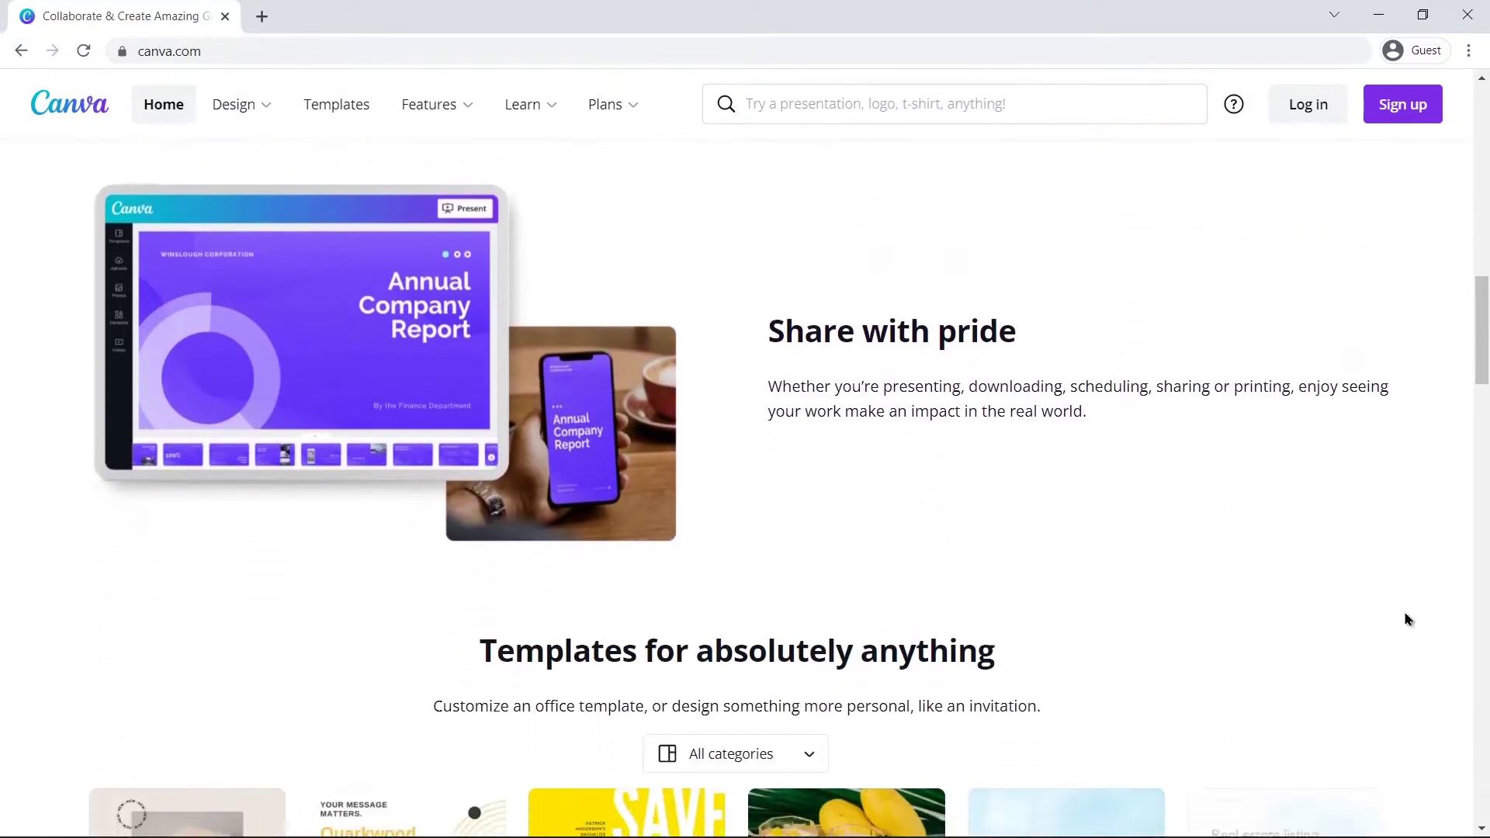
key("Home")
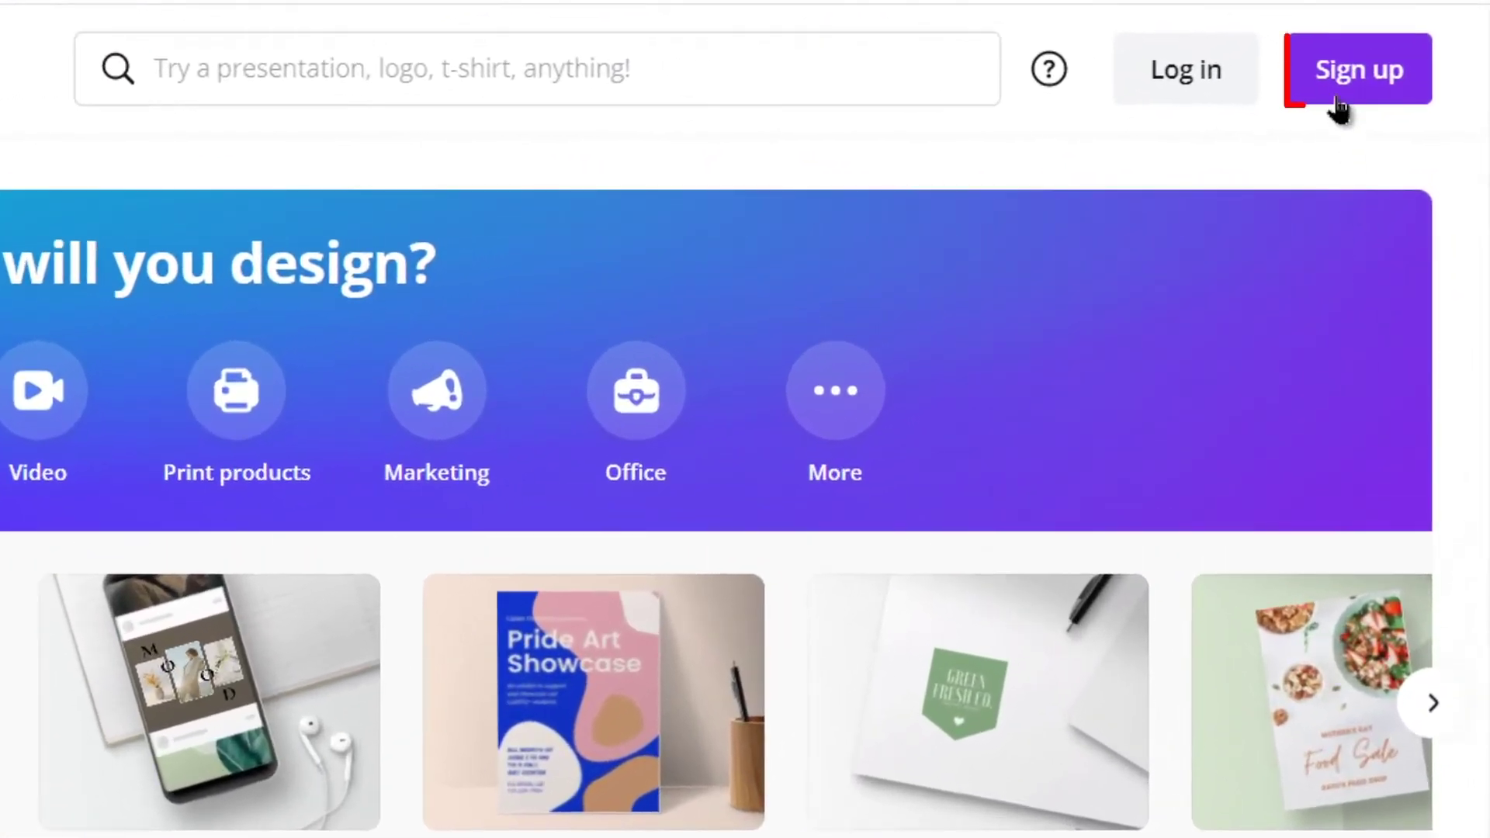
Sign up for a Canva account and choose Small business as its use.
left_click(1338, 95)
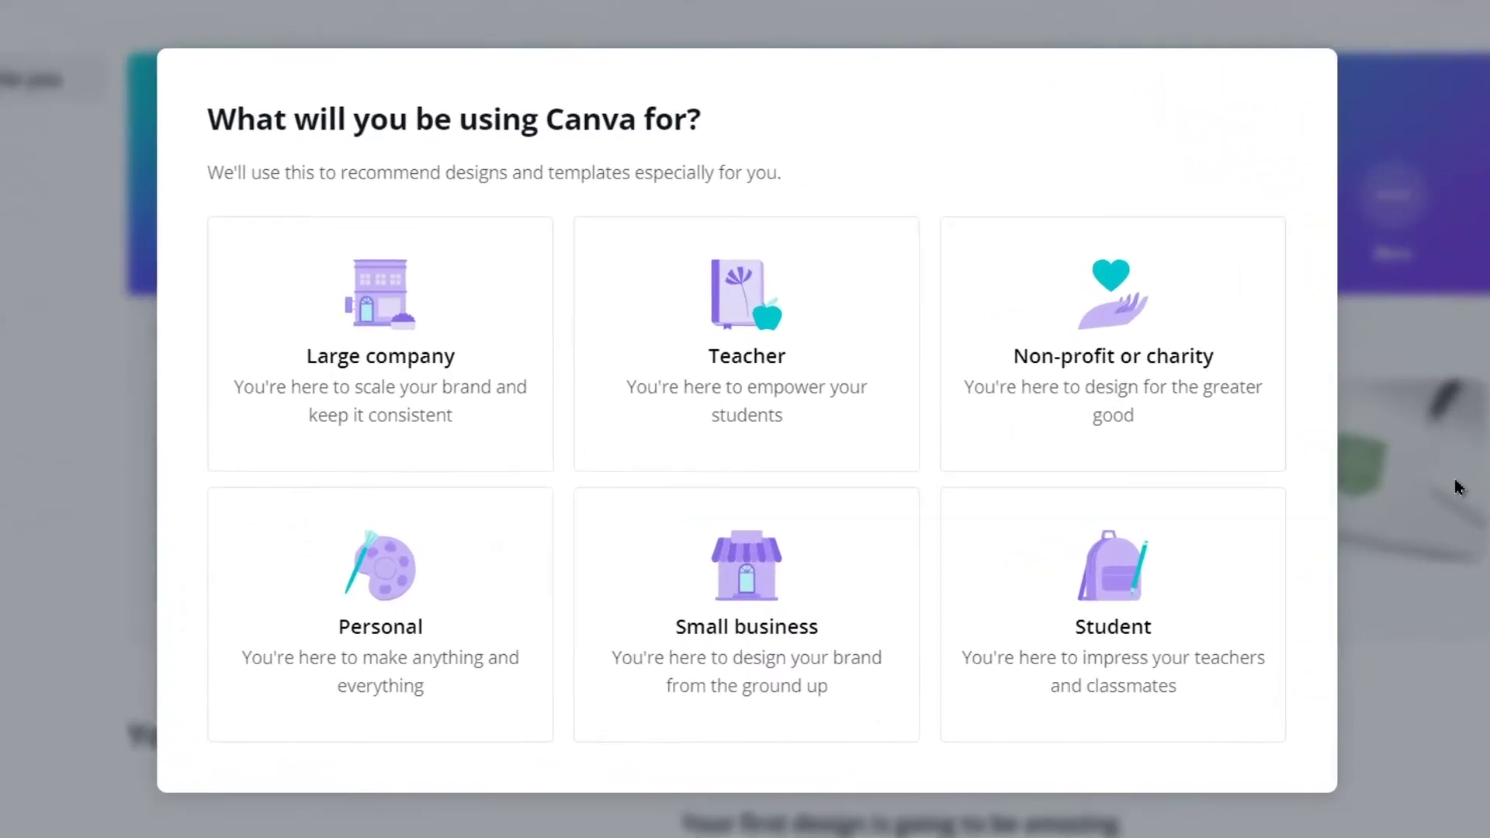
left_click(815, 643)
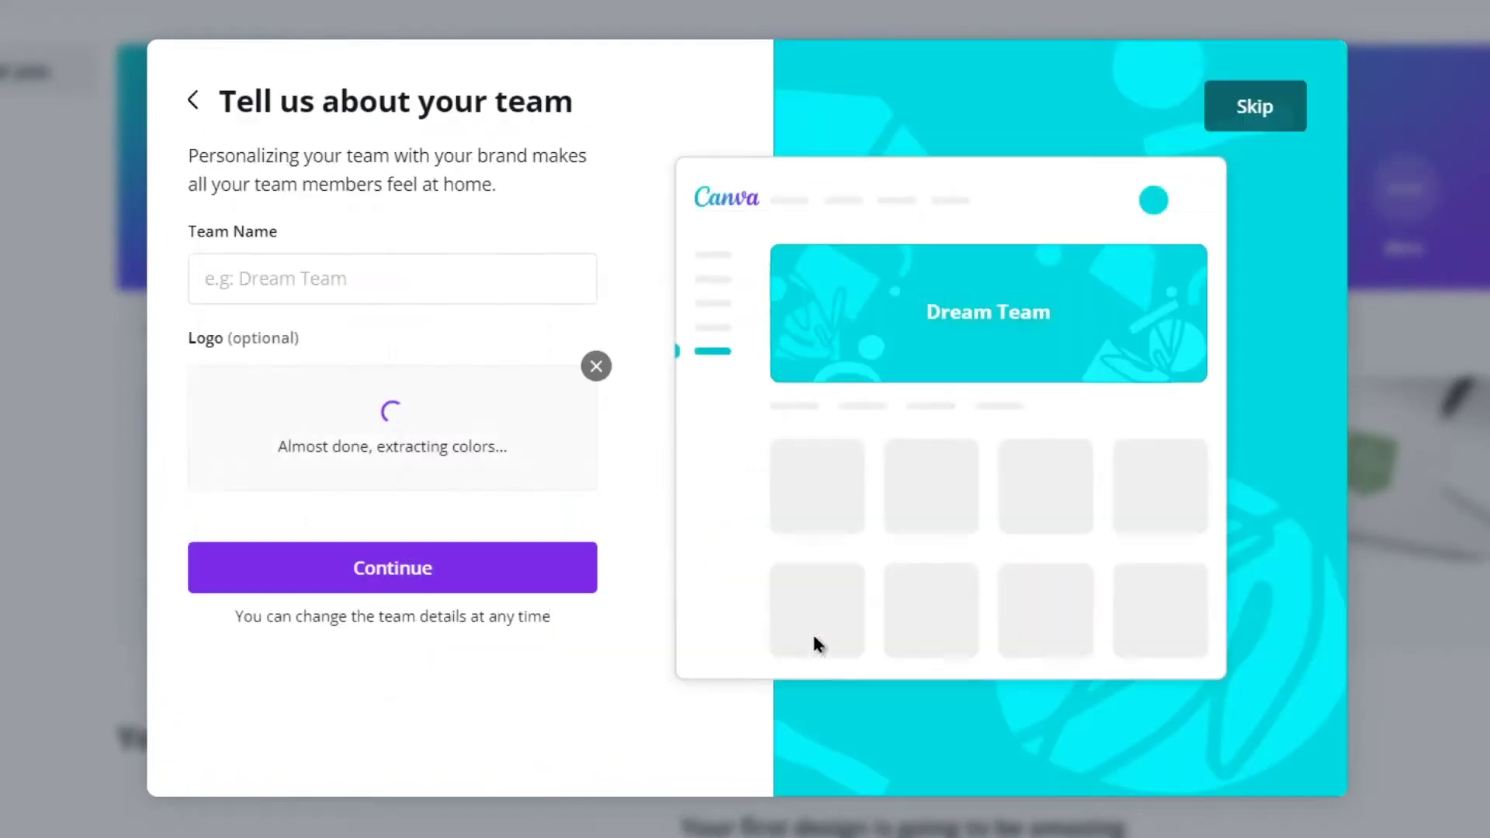
Skip the team details and start the 30-day free Canva Pro trial.
left_click(1266, 117)
left_click(1265, 118)
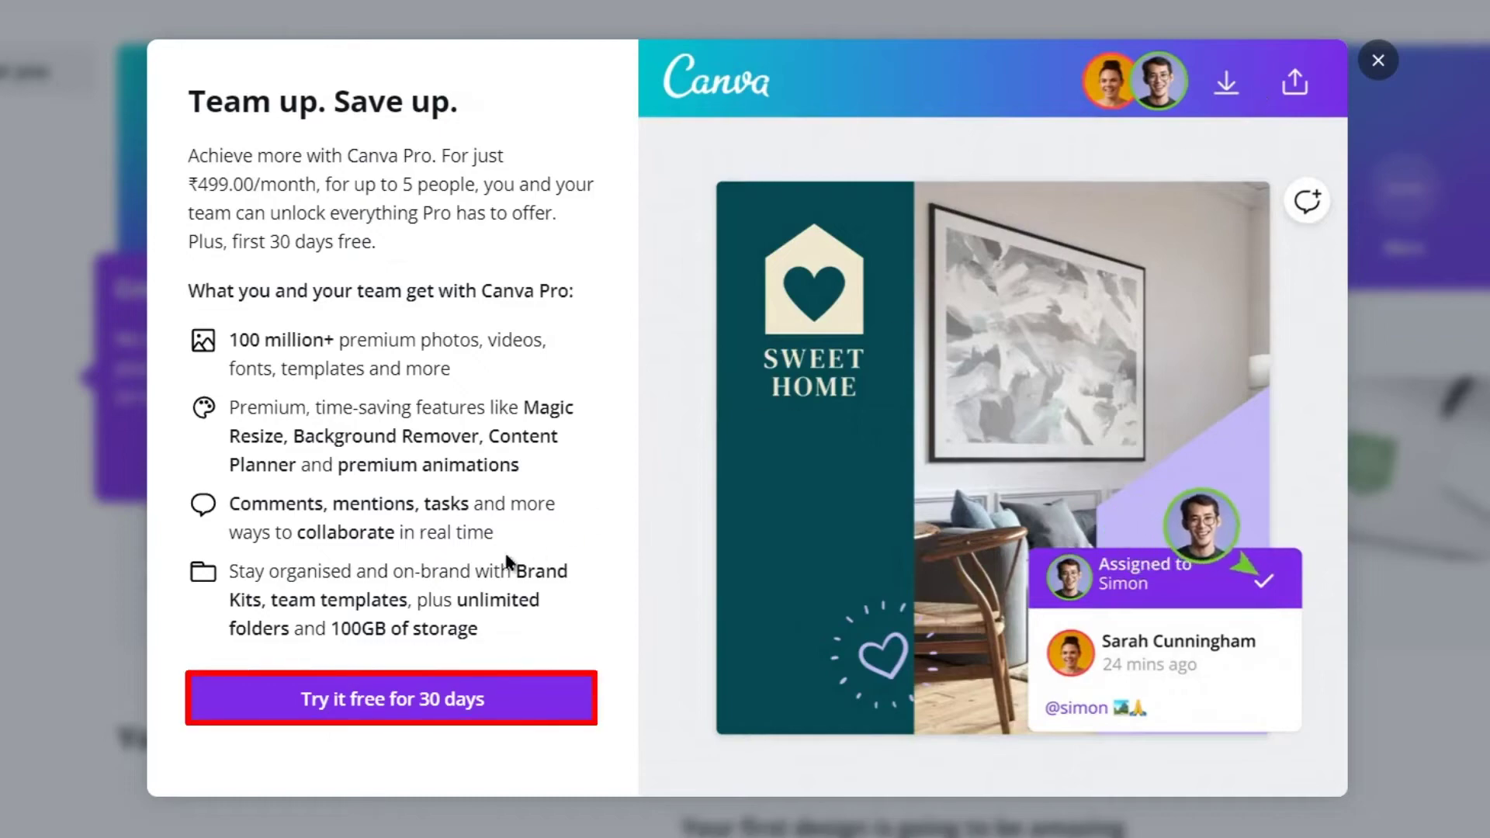
left_click(319, 699)
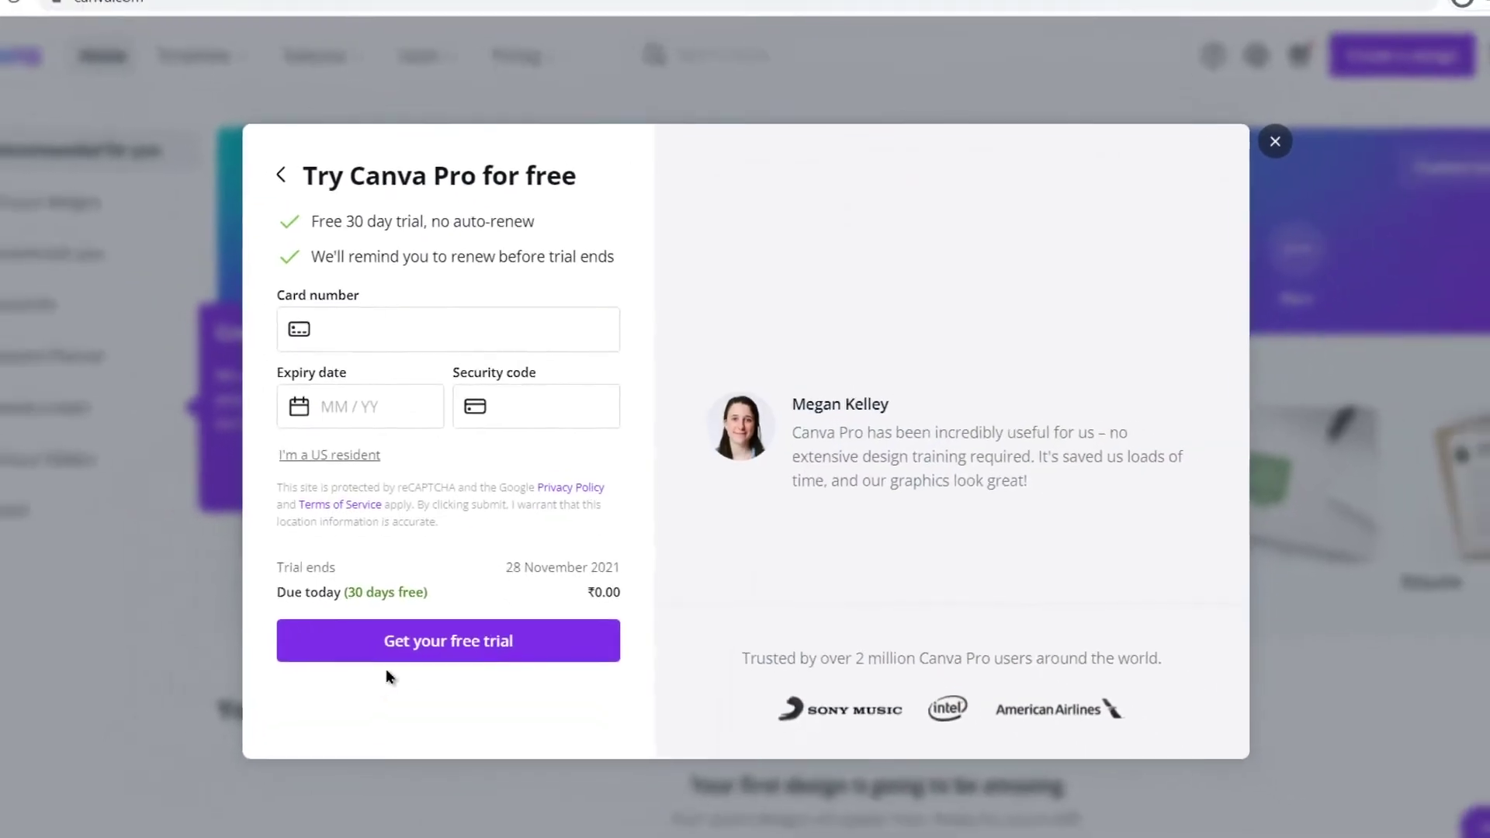
left_click(1454, 418)
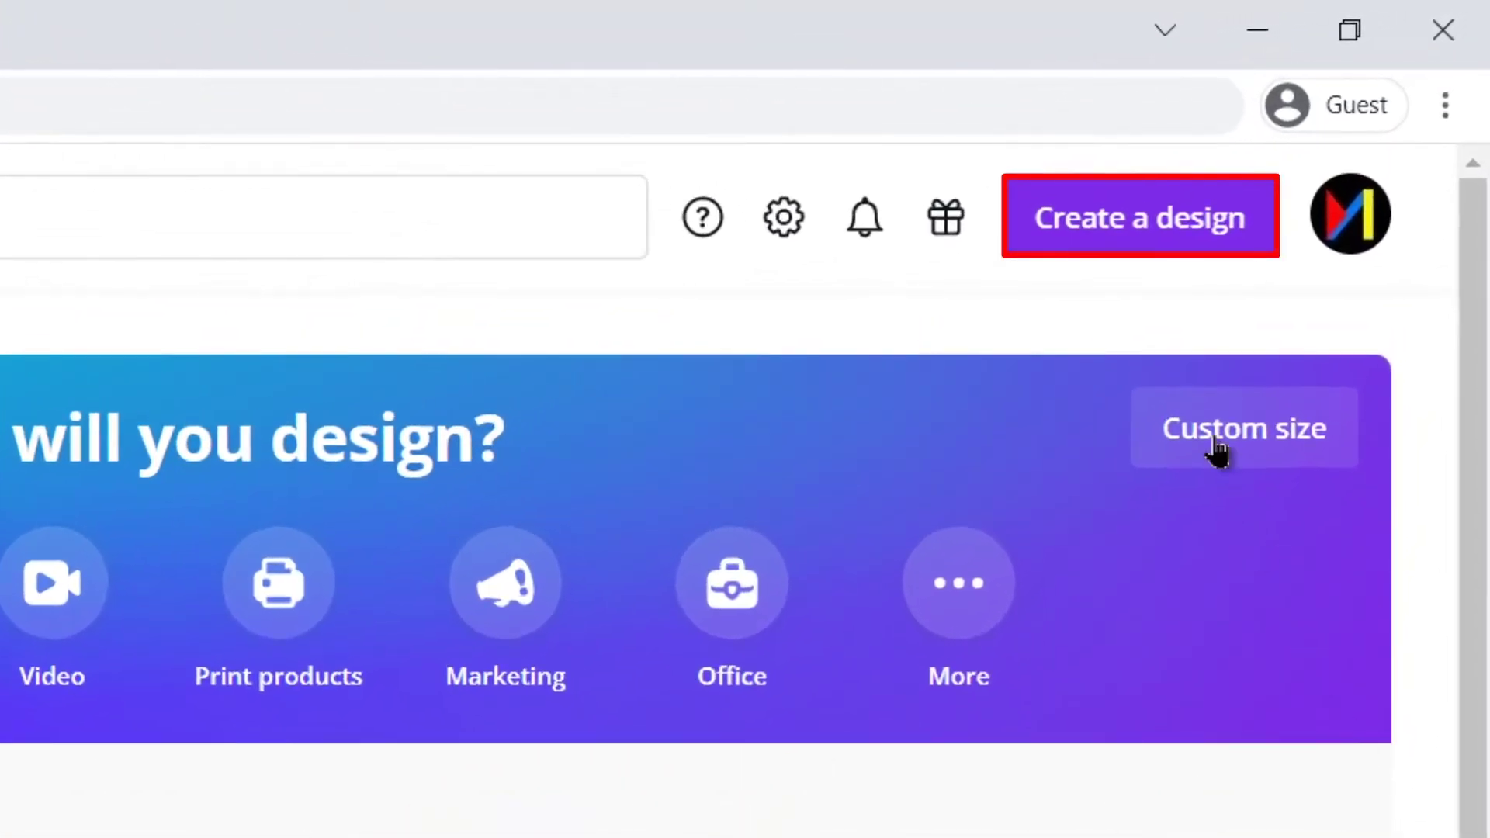
Start a new flyer design of 210 × 297 mm from the list of suggested design types.
left_click(1138, 225)
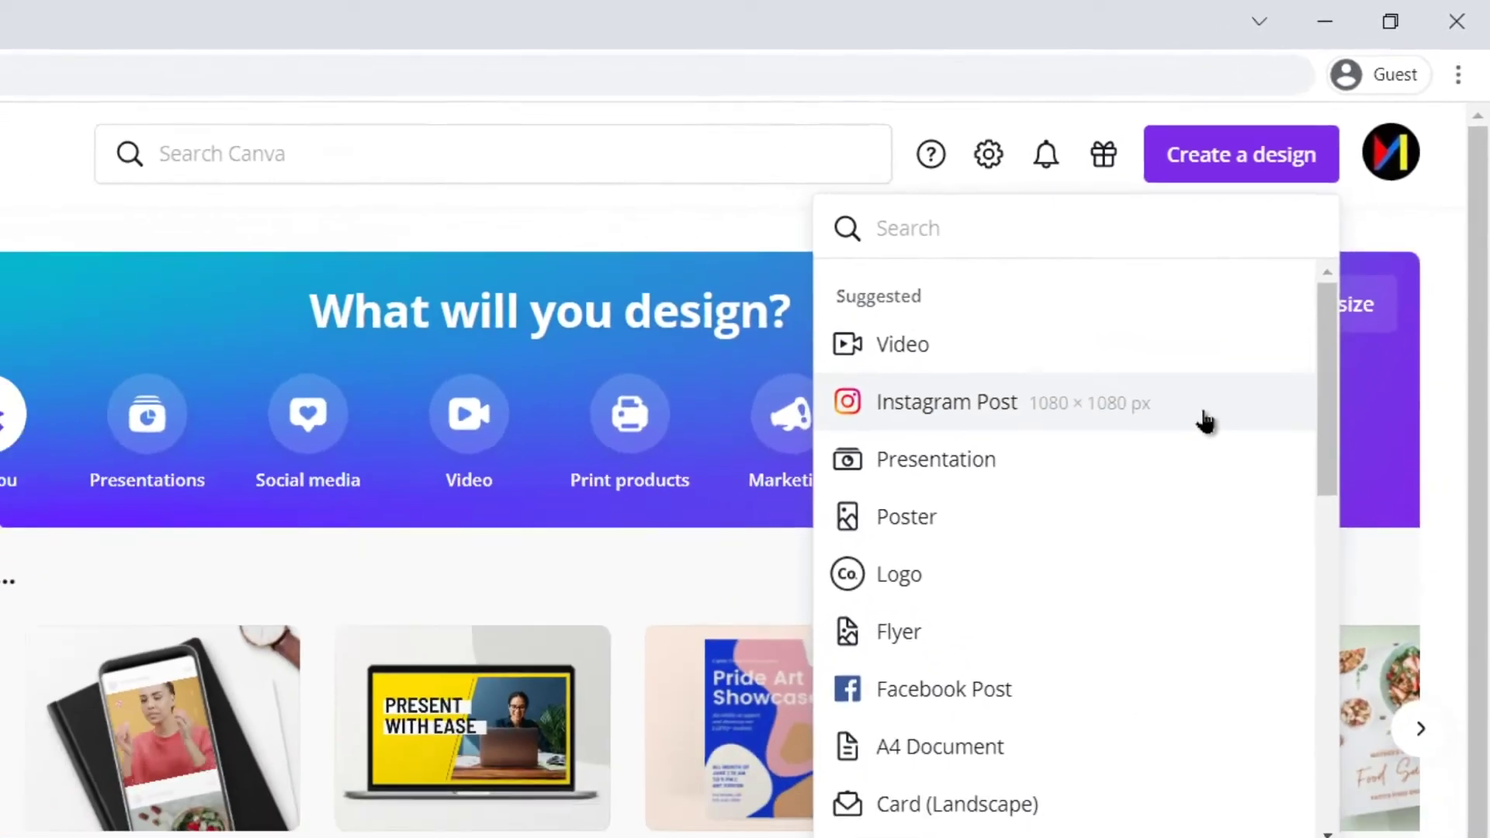
scroll(1088, 595, "down", 3)
scroll(1266, 332, "down", 6)
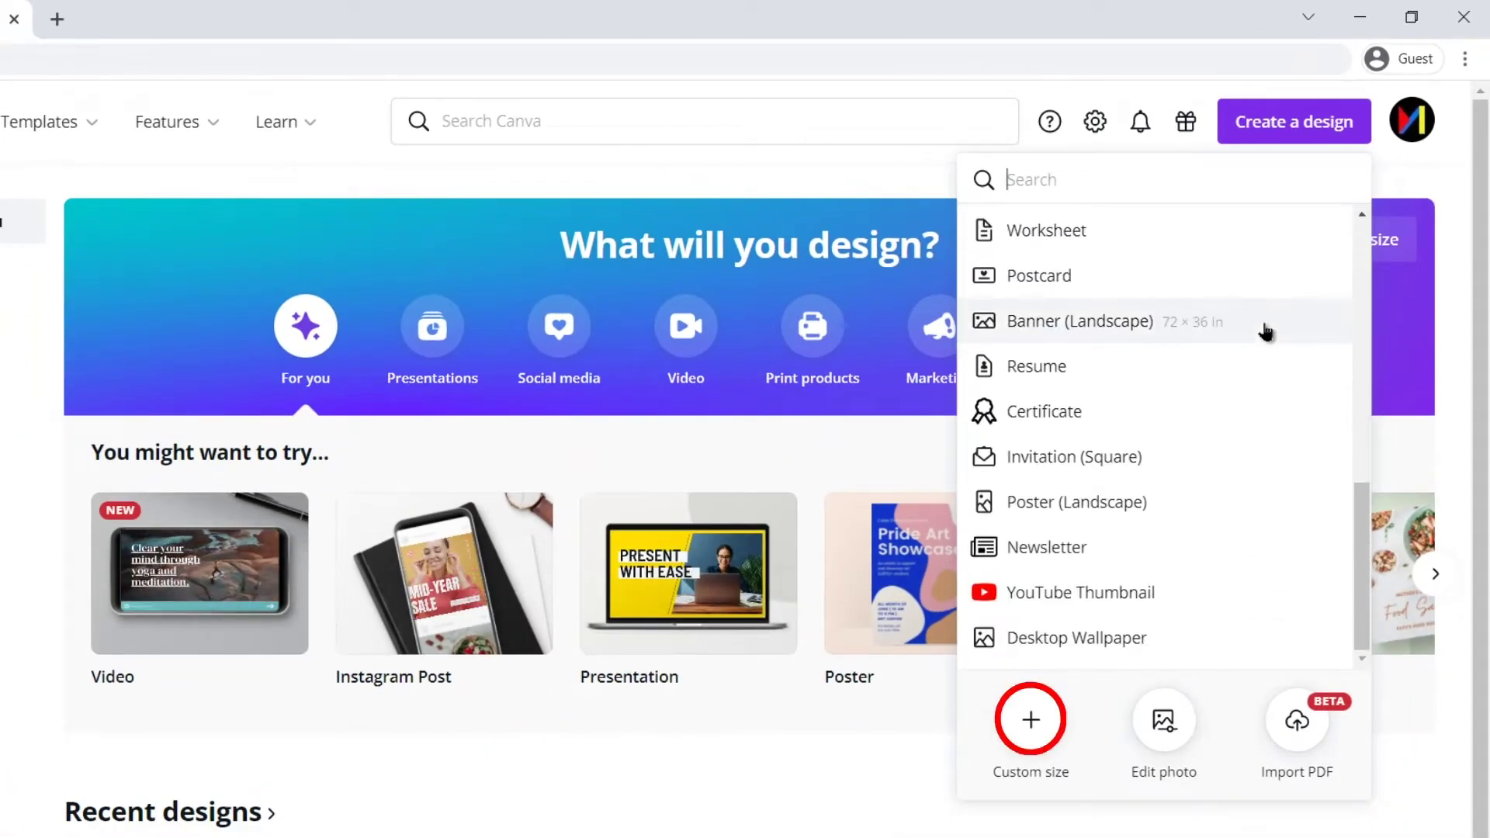
scroll(1266, 332, "up", 5)
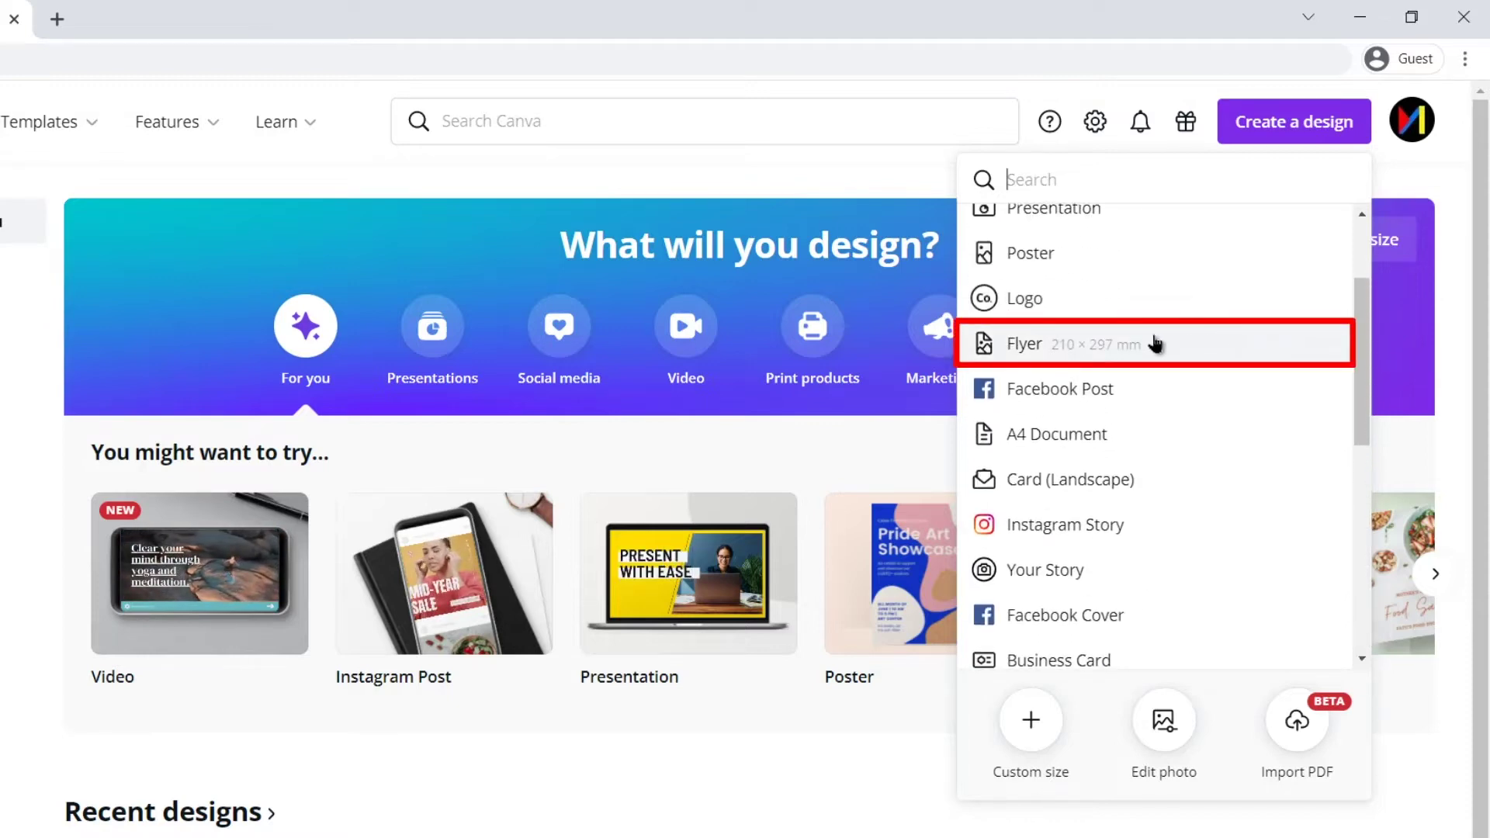
left_click(1101, 346)
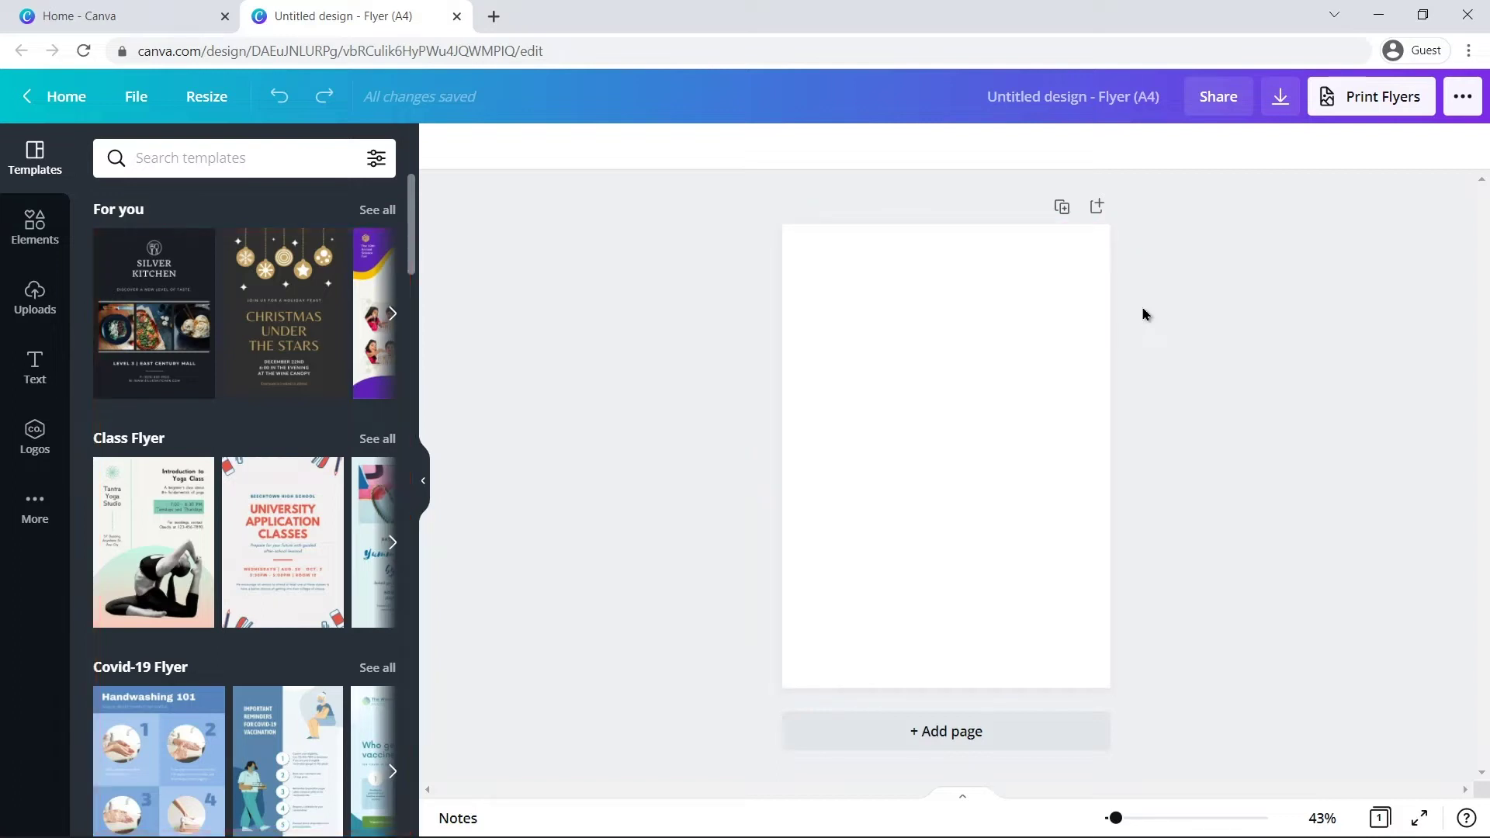
Search the flyer templates for yoga and try the second page of the Blue Yoga Fitness Flyer.
left_click(220, 169)
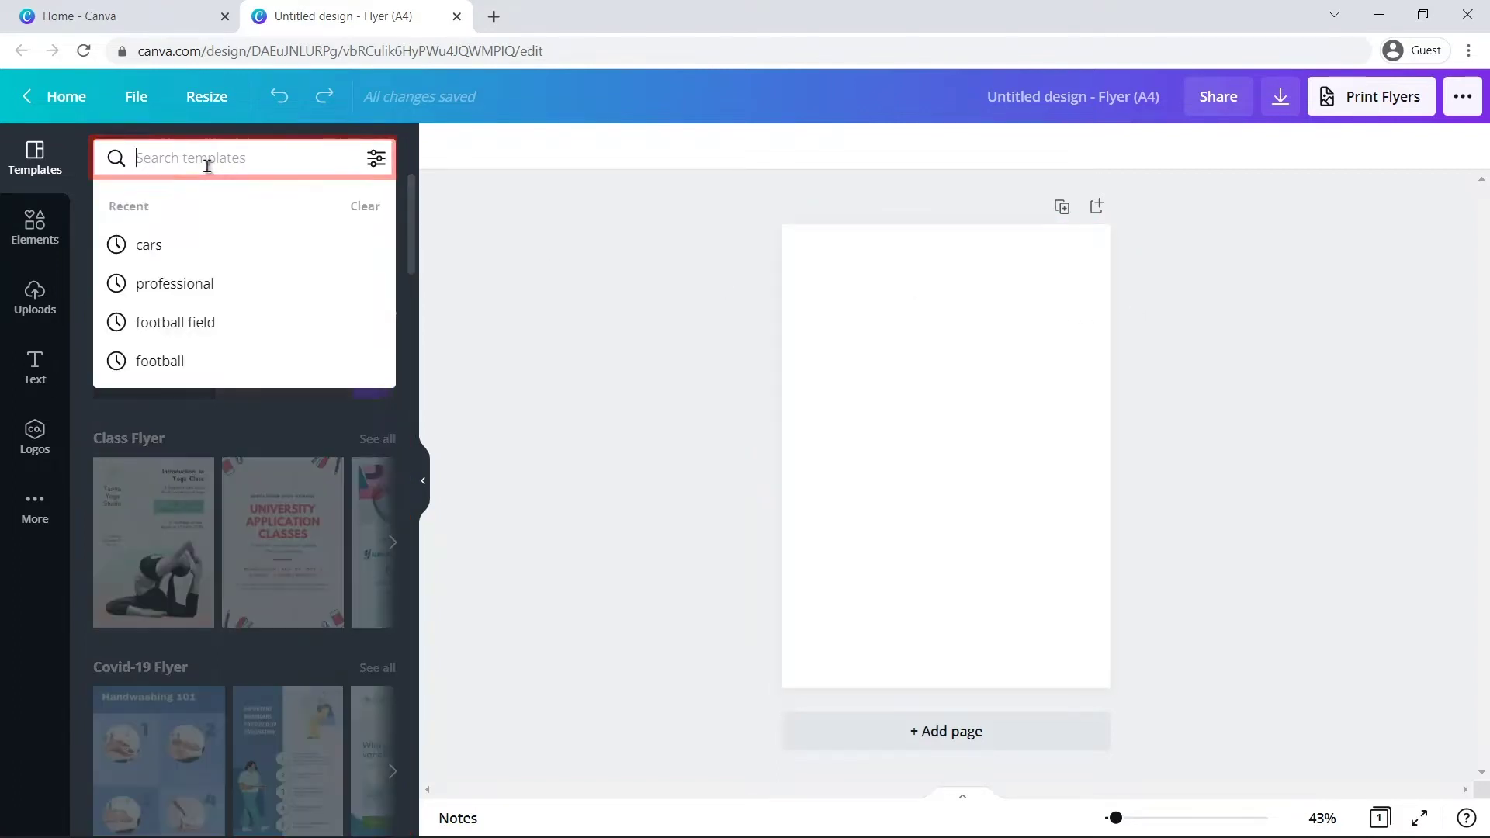
type("yoga")
key("Return")
left_click(170, 490)
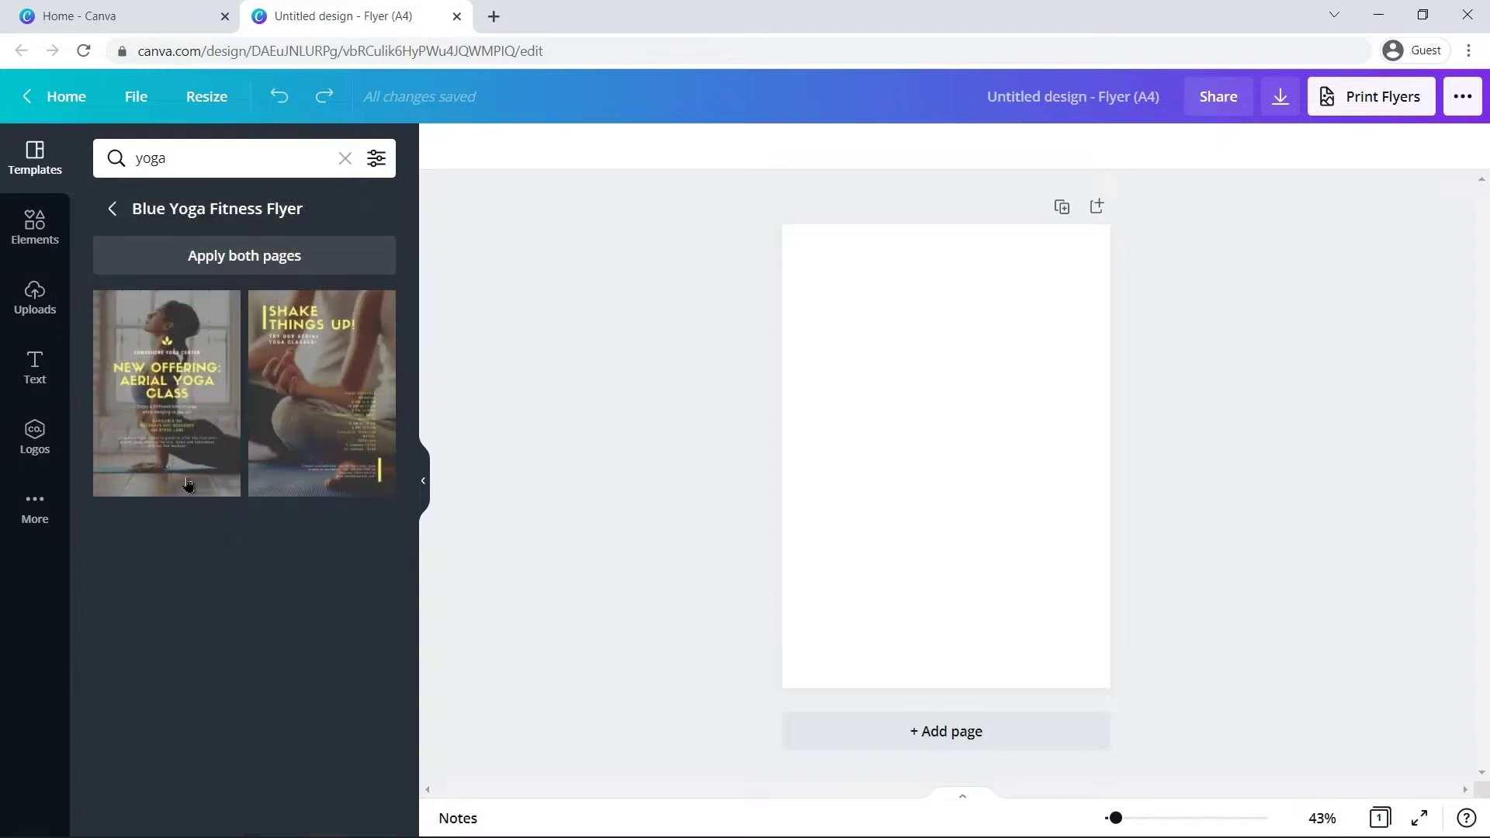
left_click(288, 420)
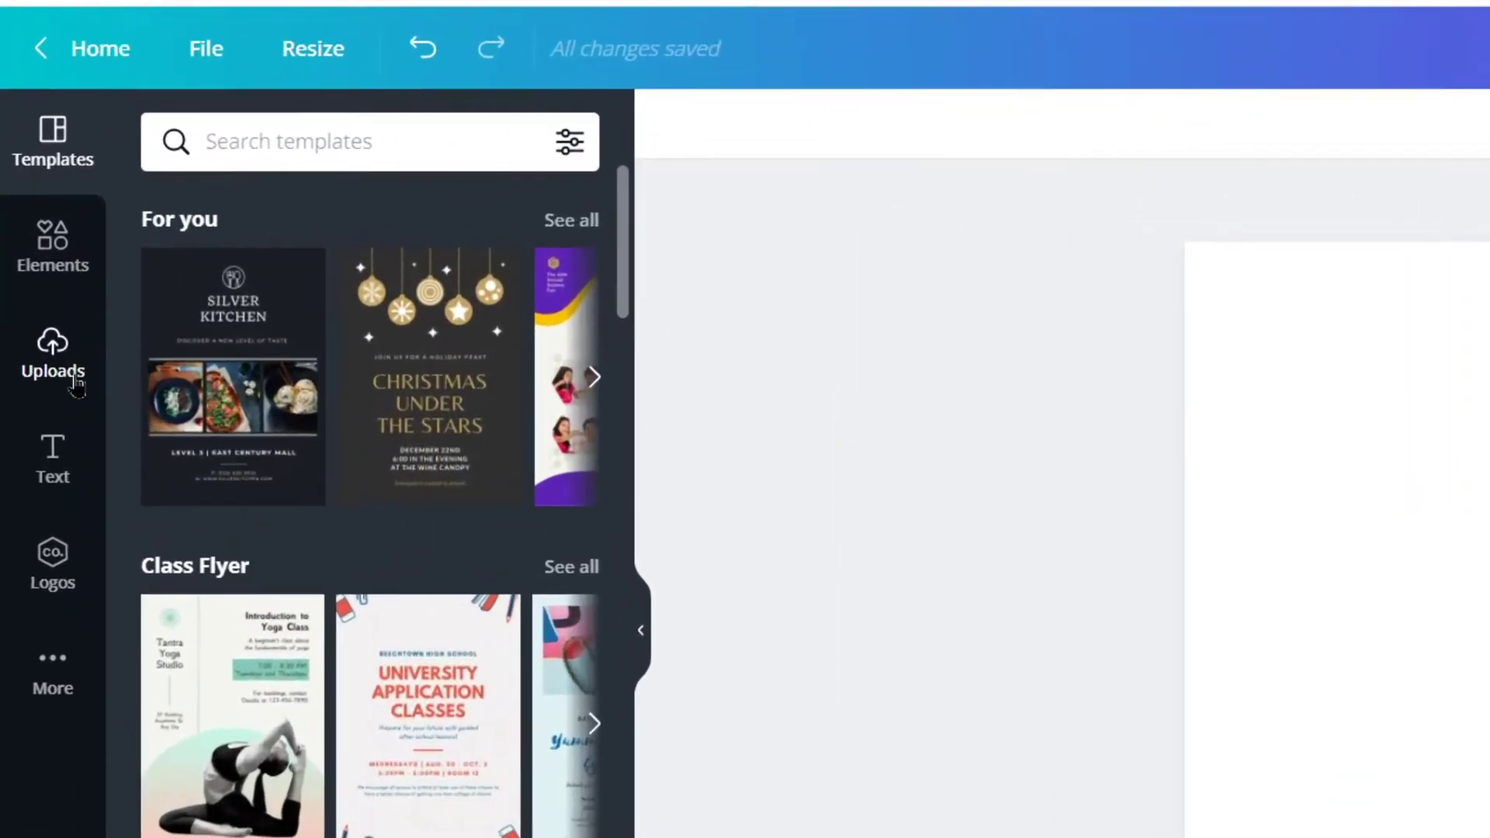
Upload Image 1.jpg from the Files folder and add it to the blank flyer page.
left_click(77, 385)
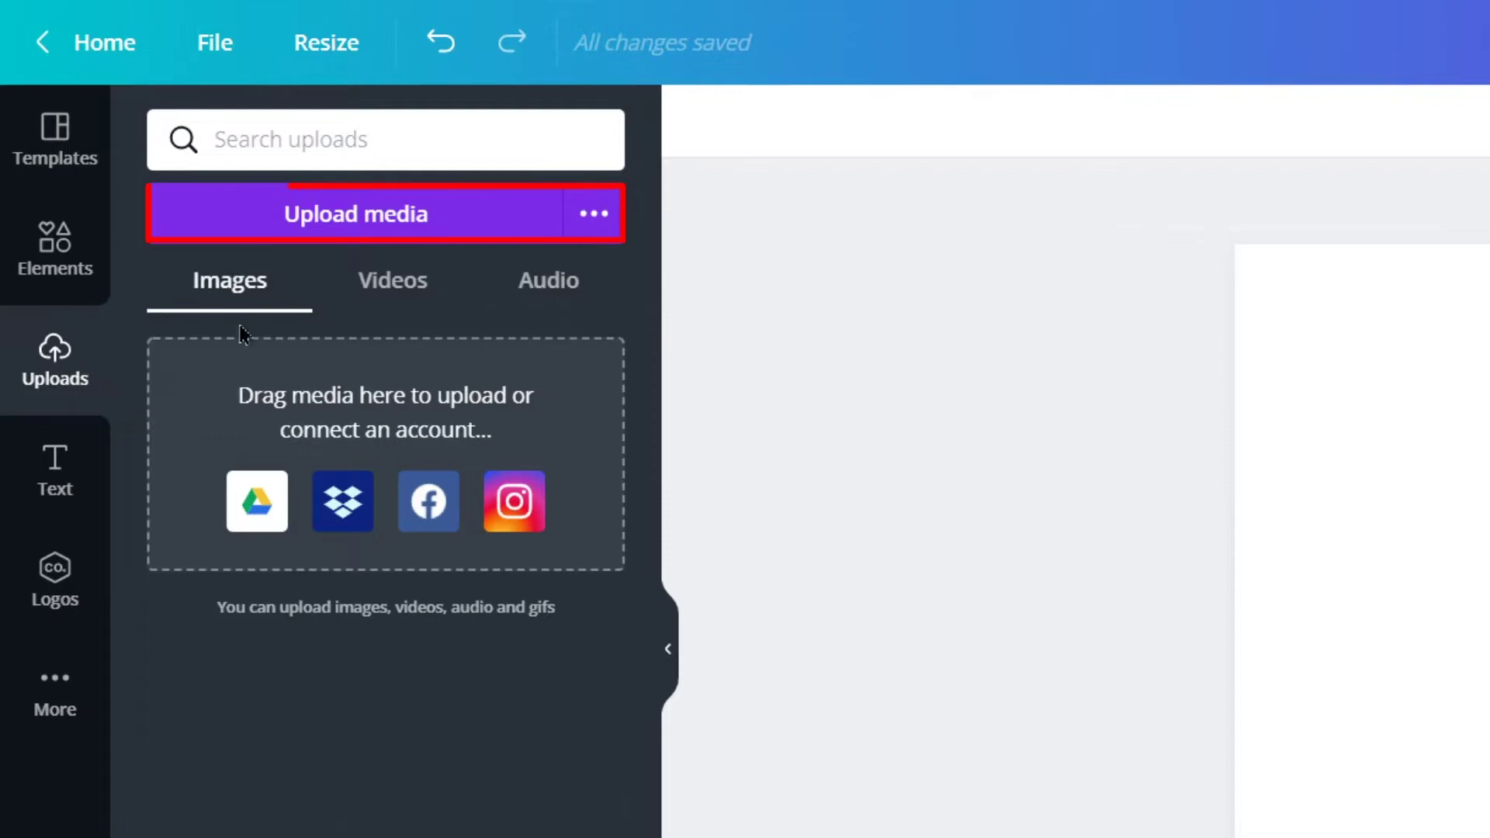
left_click(452, 237)
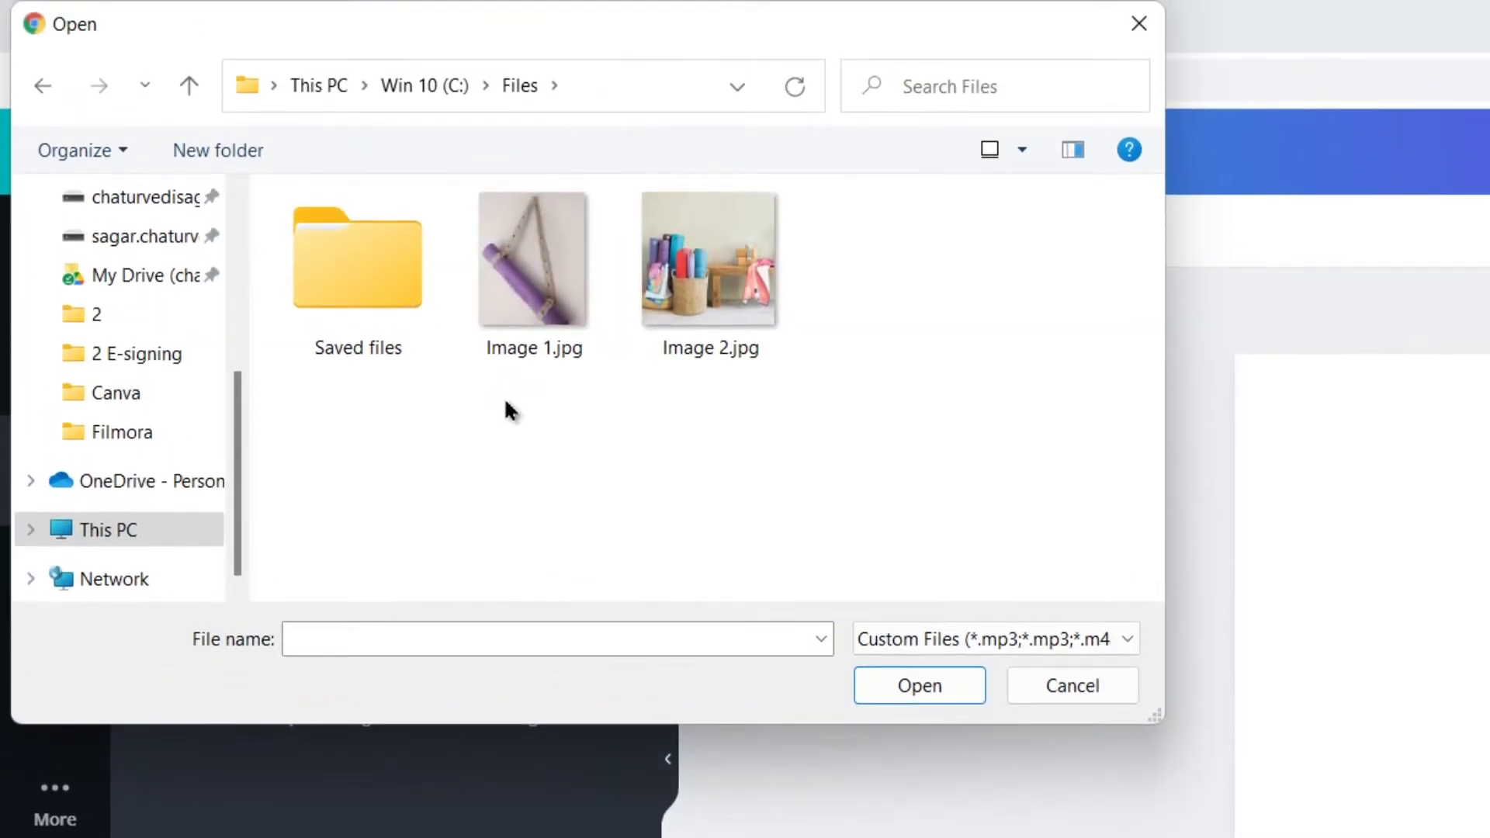
left_click(556, 346)
left_click(939, 685)
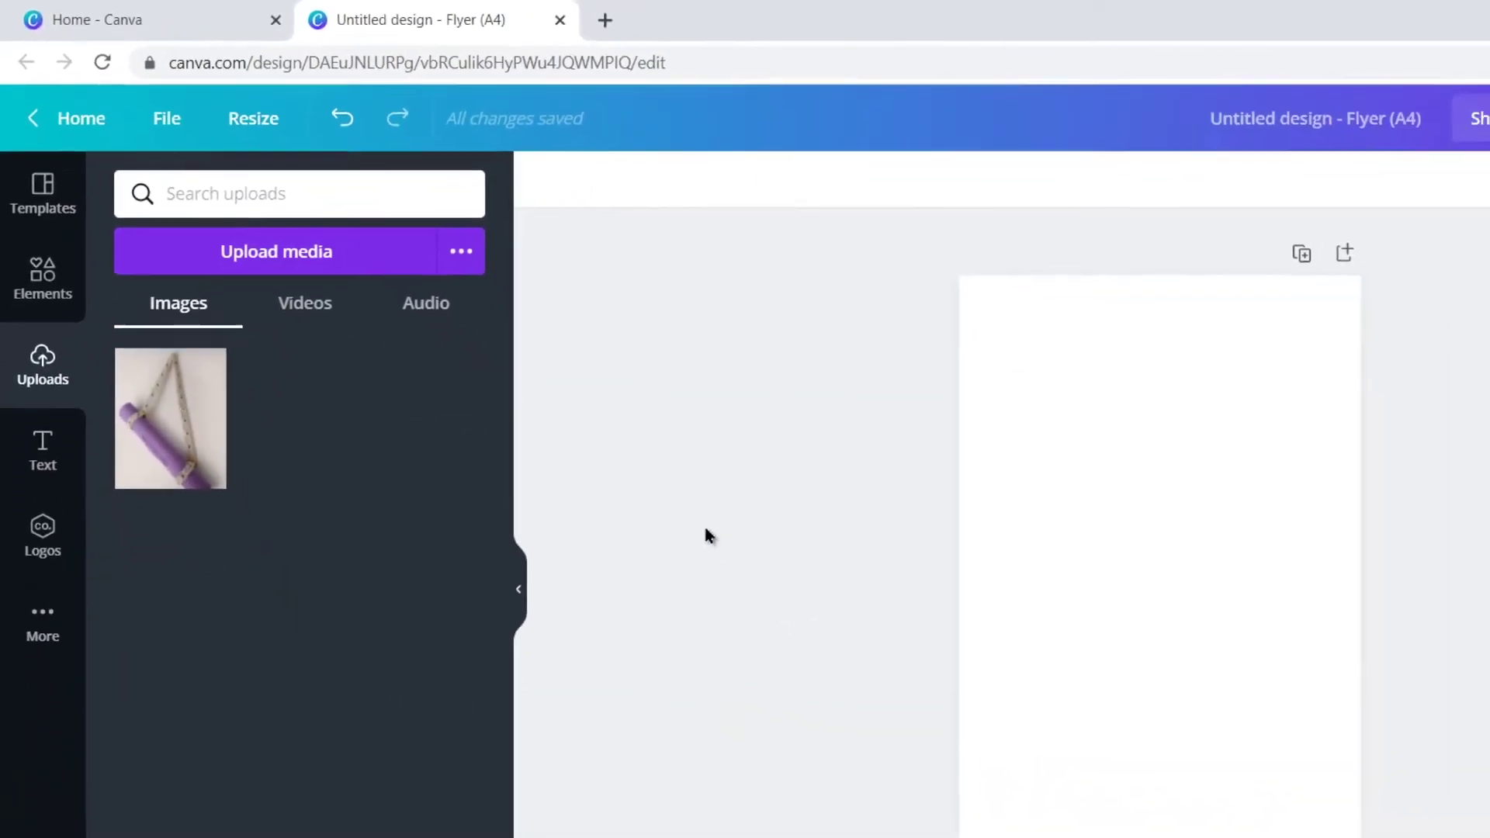
left_click(162, 364)
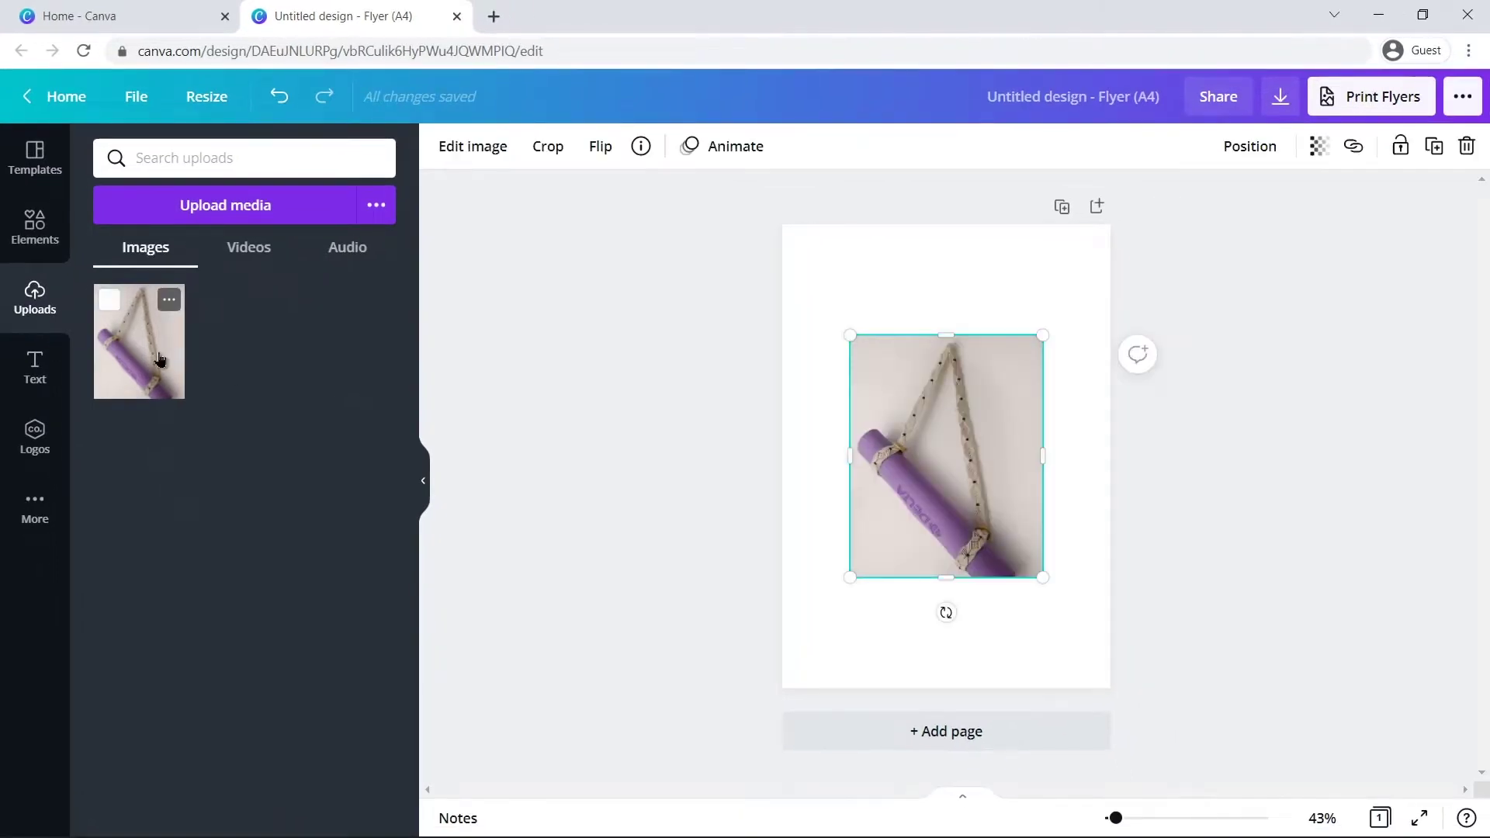
Enlarge the purple mat image and position it so that it fills the whole flyer page.
left_click_drag(1042, 580, 1113, 663)
left_click_drag(850, 335, 762, 225)
left_click_drag(1103, 656, 1135, 695)
left_click_drag(1007, 630, 1029, 636)
left_click(1196, 536)
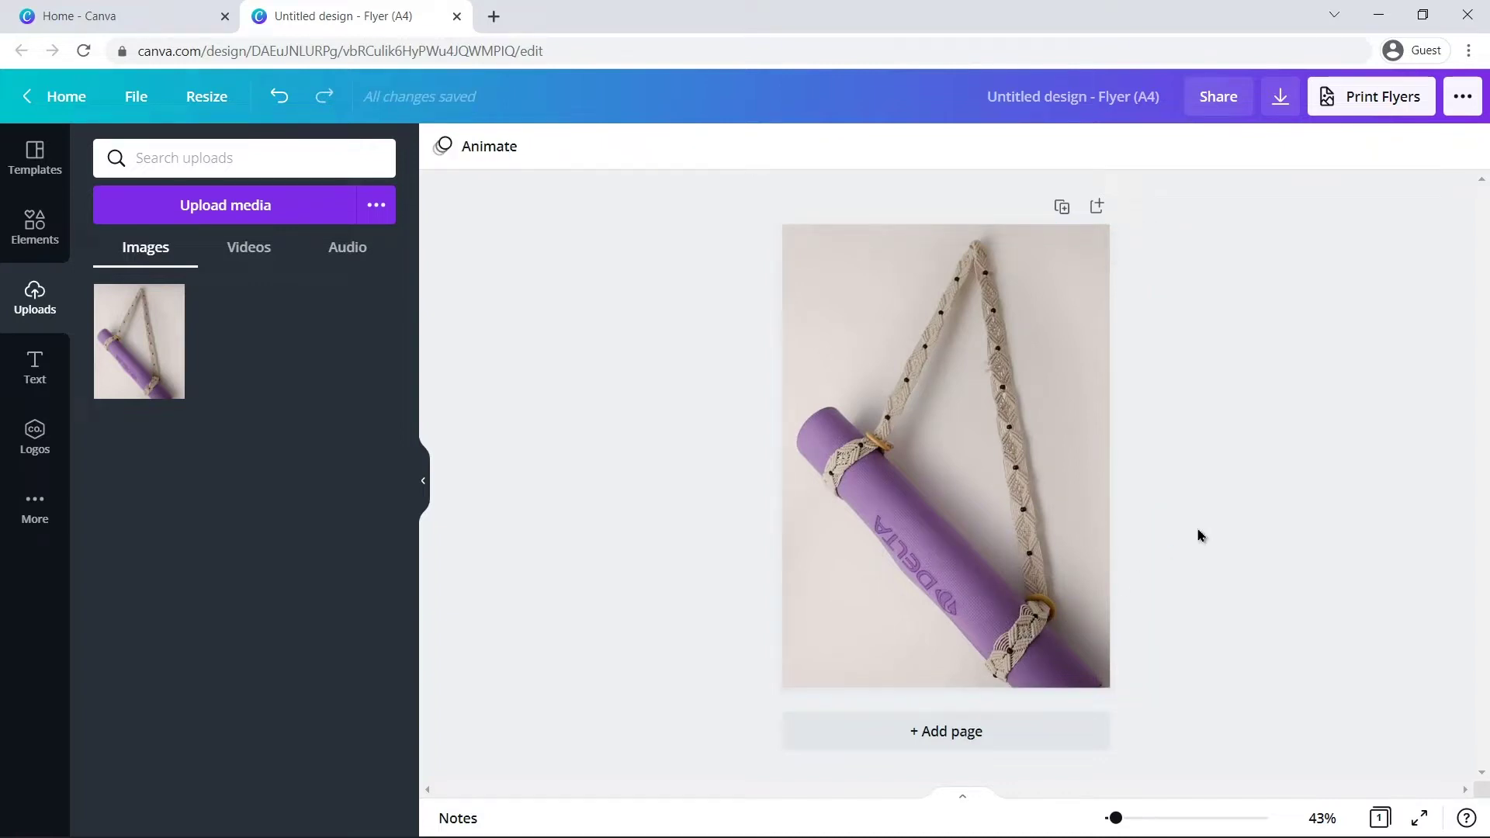
Remove the purple mat image's background with Background Remover and apply the edit.
left_click(1054, 510)
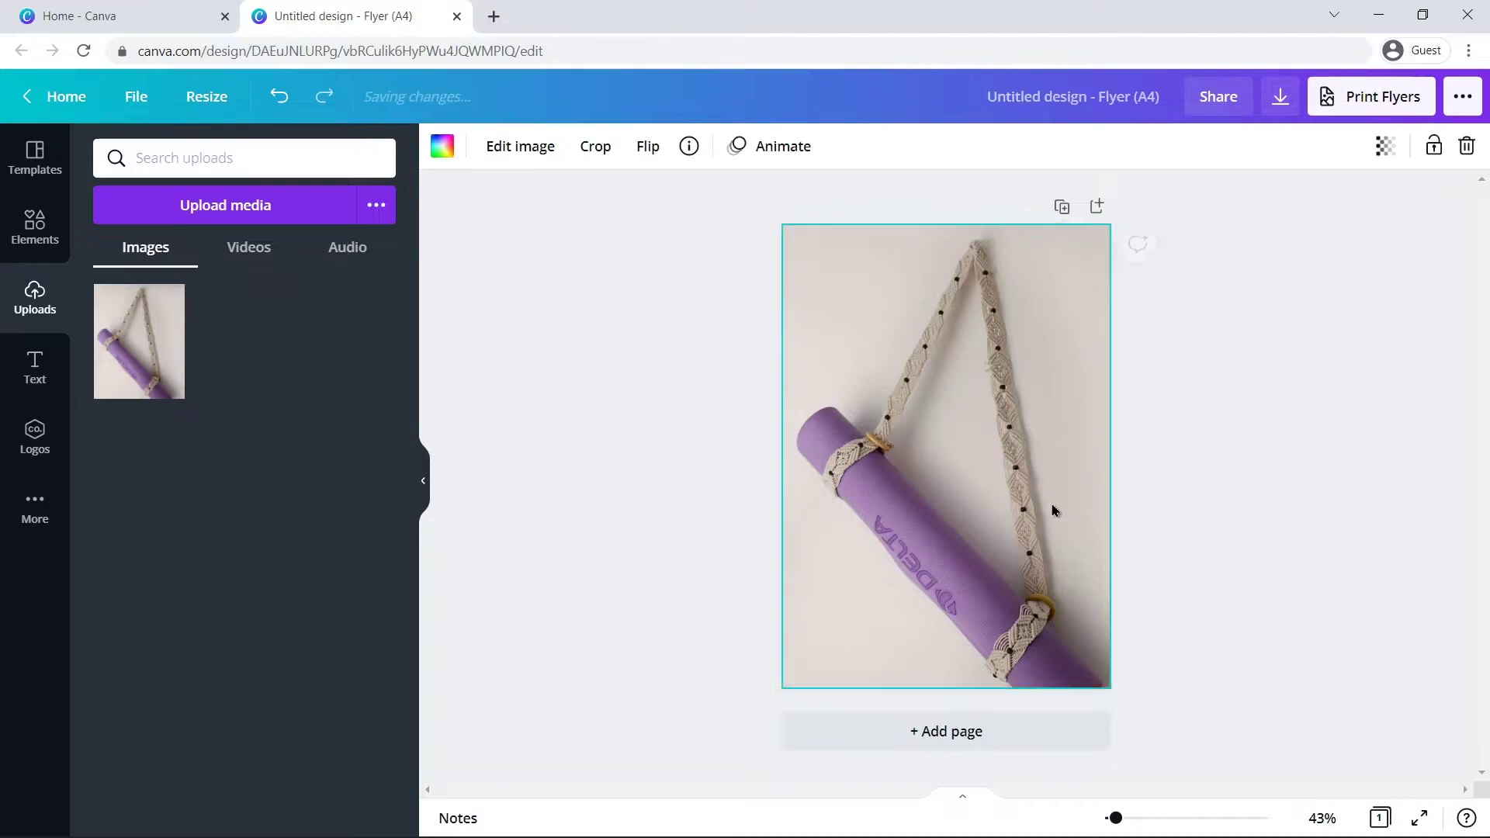
left_click(521, 154)
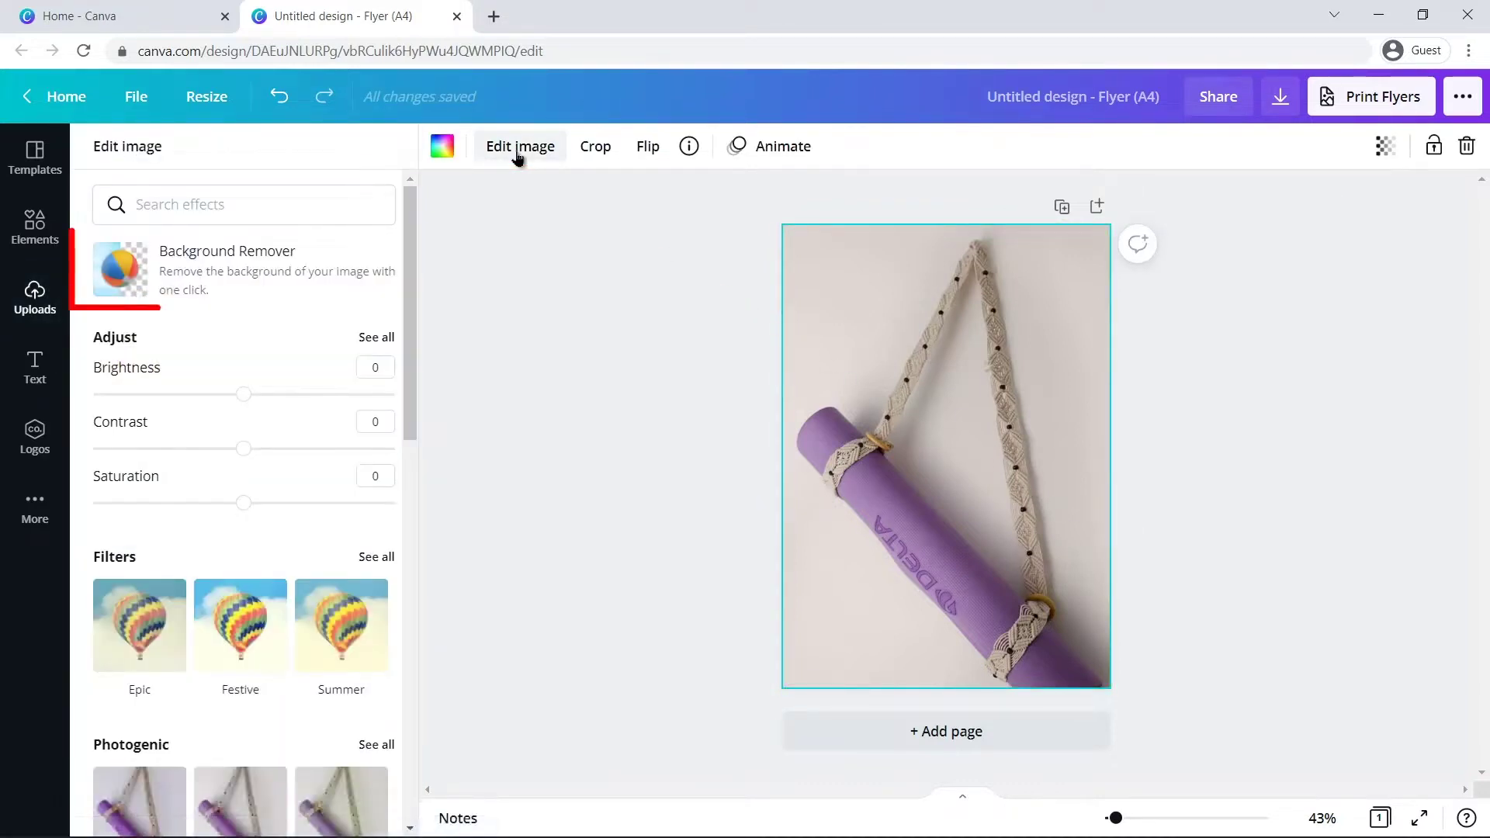
left_click(286, 274)
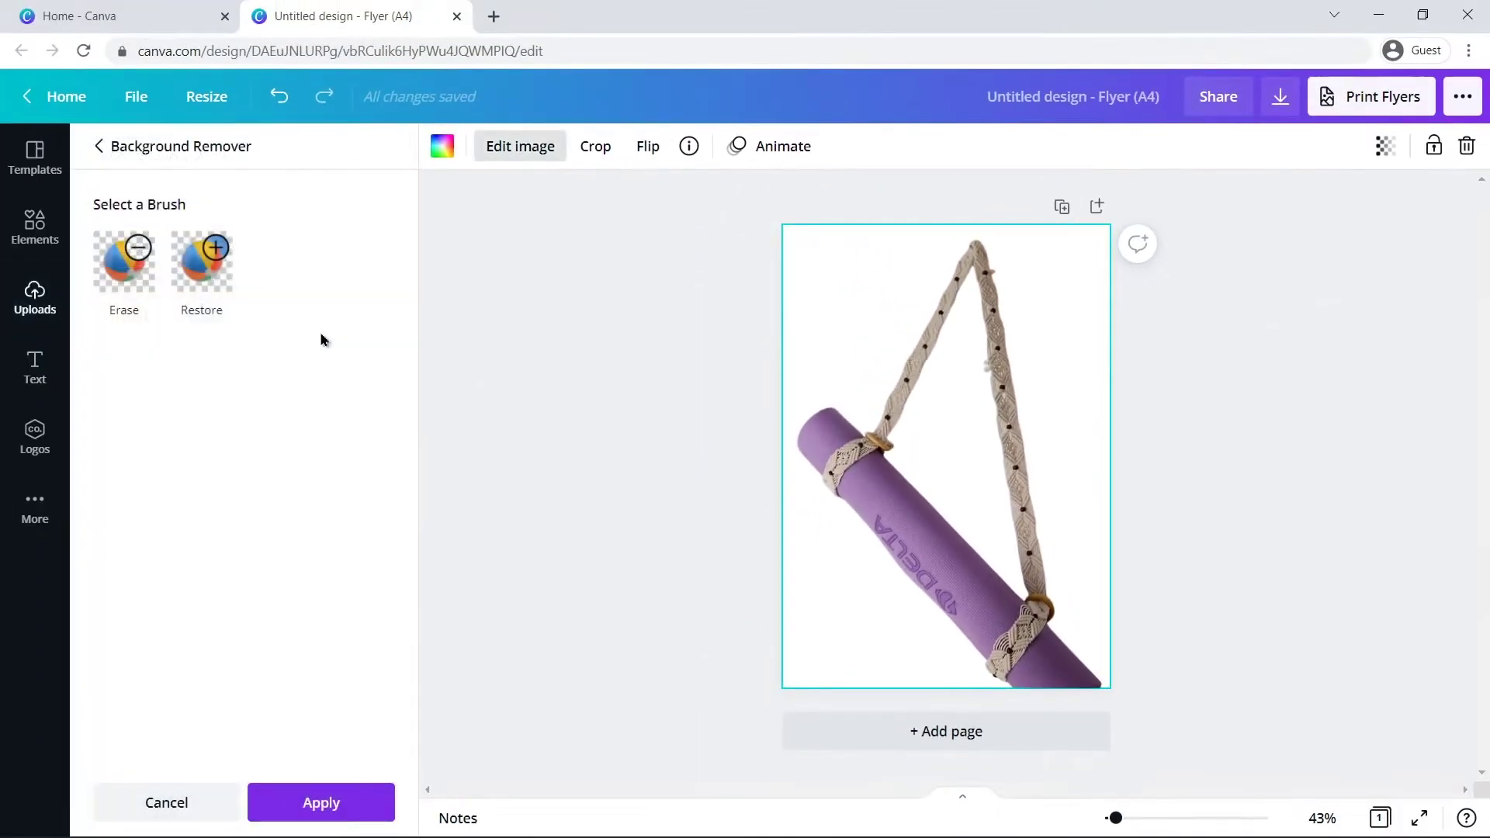
left_click(315, 803)
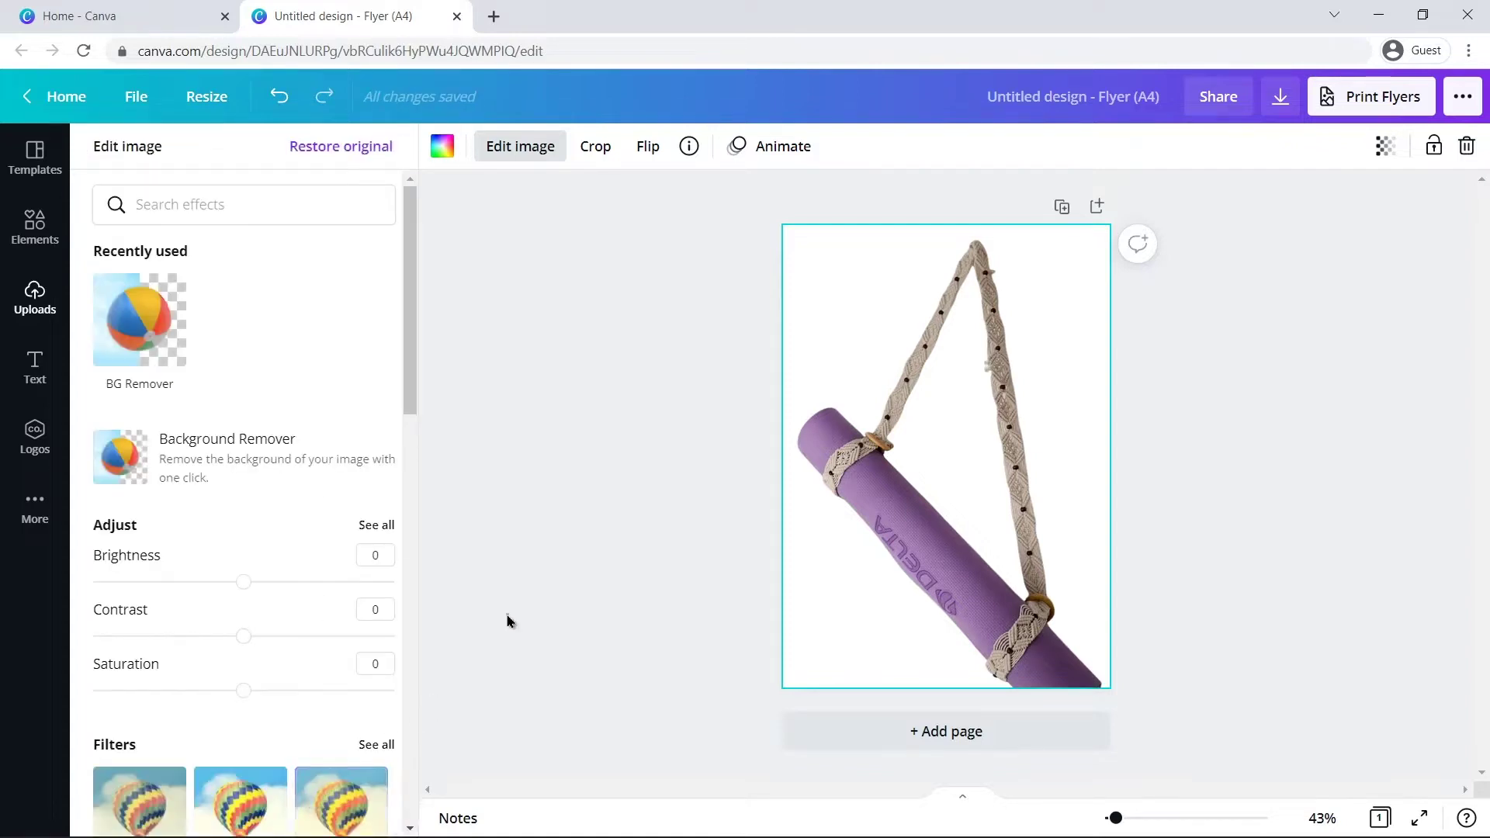
key("Escape")
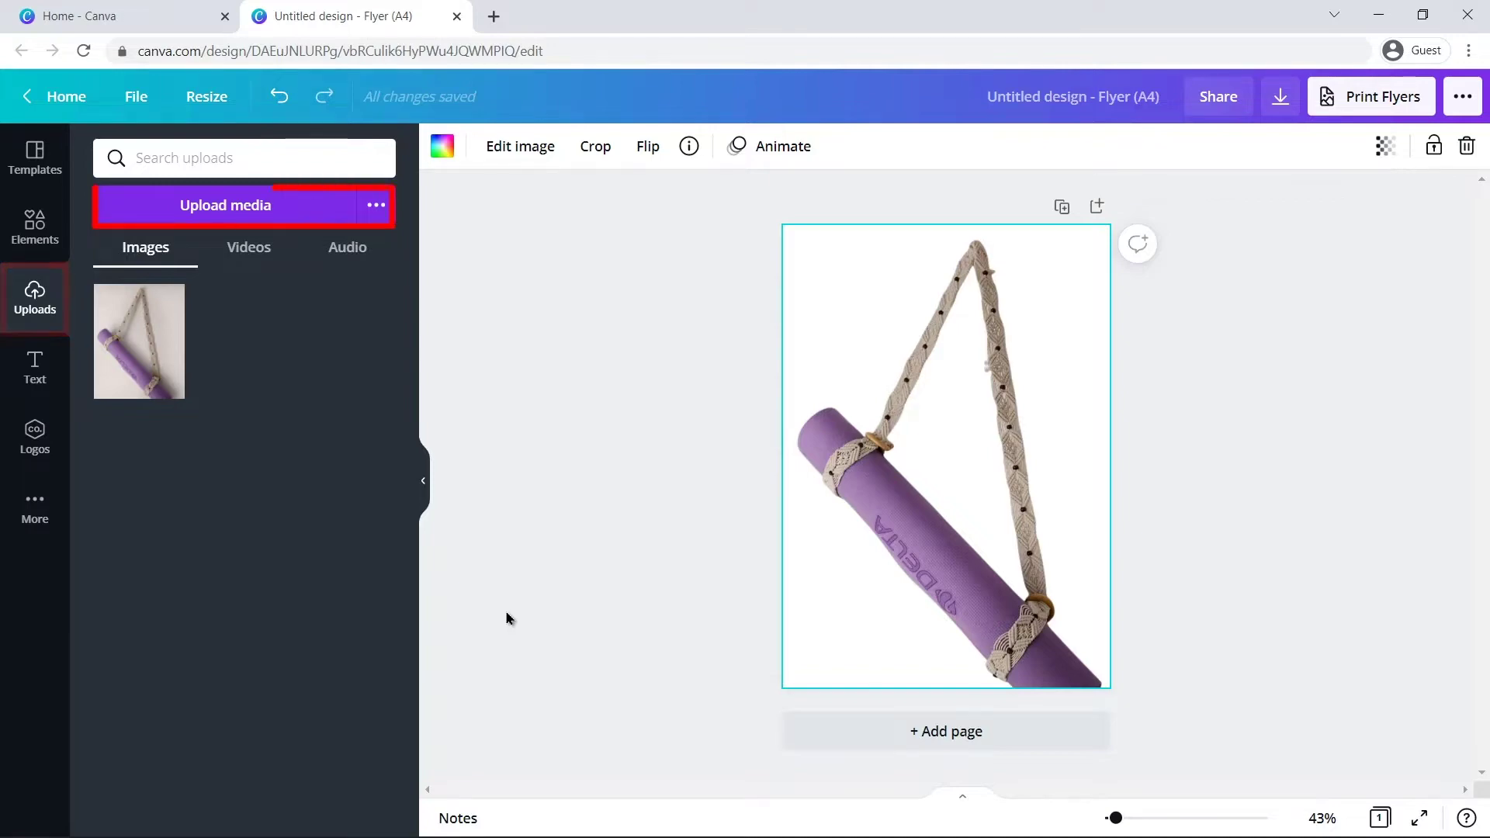
Upload Image 2.jpg and place it on the flyer page instead of the purple mat image.
left_click(256, 227)
left_click(477, 217)
left_click(577, 431)
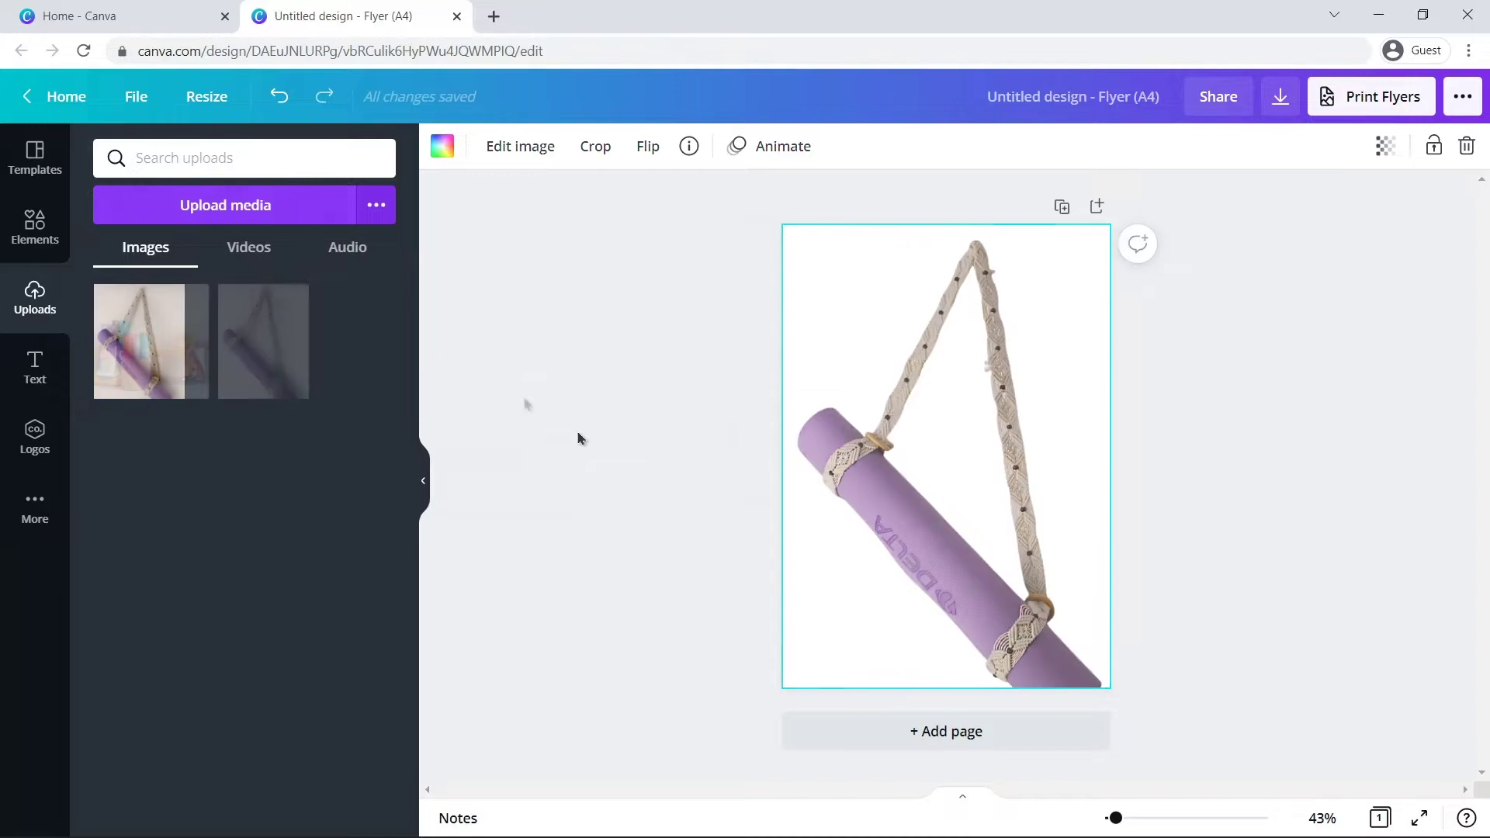
left_click(214, 386)
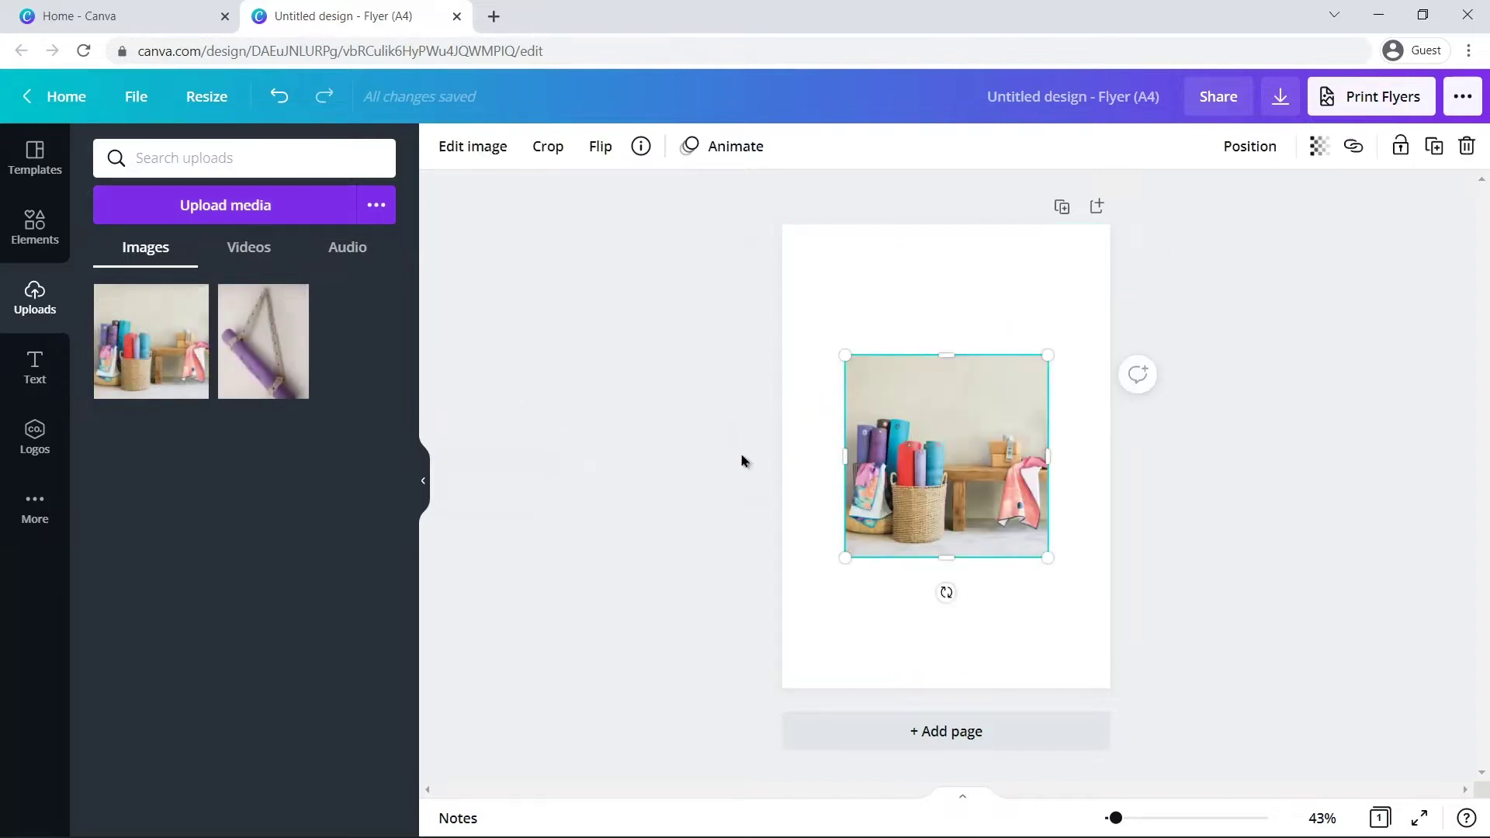
Enlarge the mats-and-baskets image and shift it so that it fills the whole flyer page.
left_click_drag(1048, 557, 1108, 612)
left_click_drag(845, 356, 742, 253)
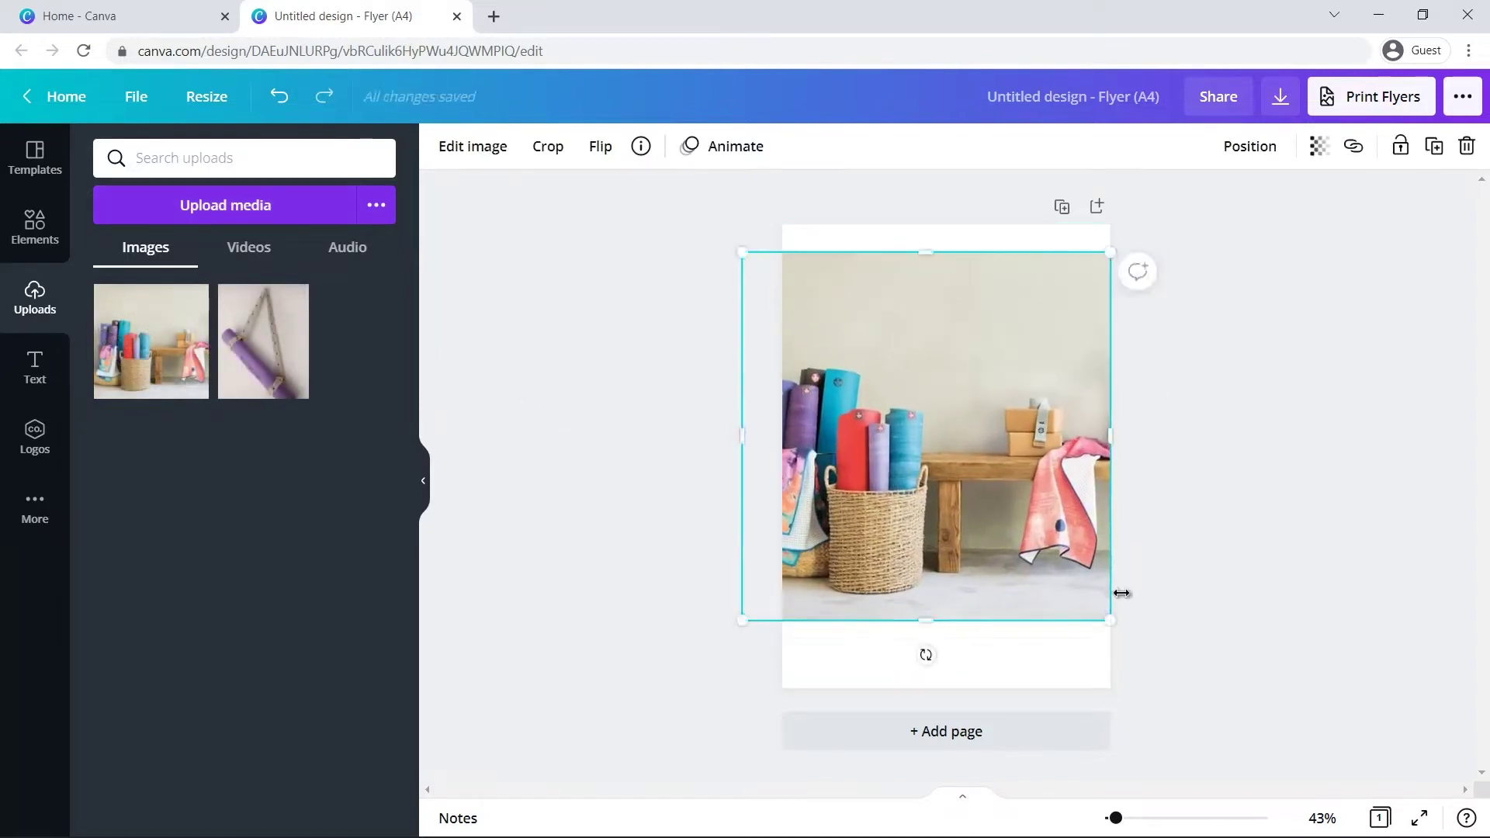
left_click_drag(1111, 619, 1199, 690)
left_click_drag(736, 250, 711, 224)
left_click_drag(831, 283, 870, 280)
left_click(1273, 408)
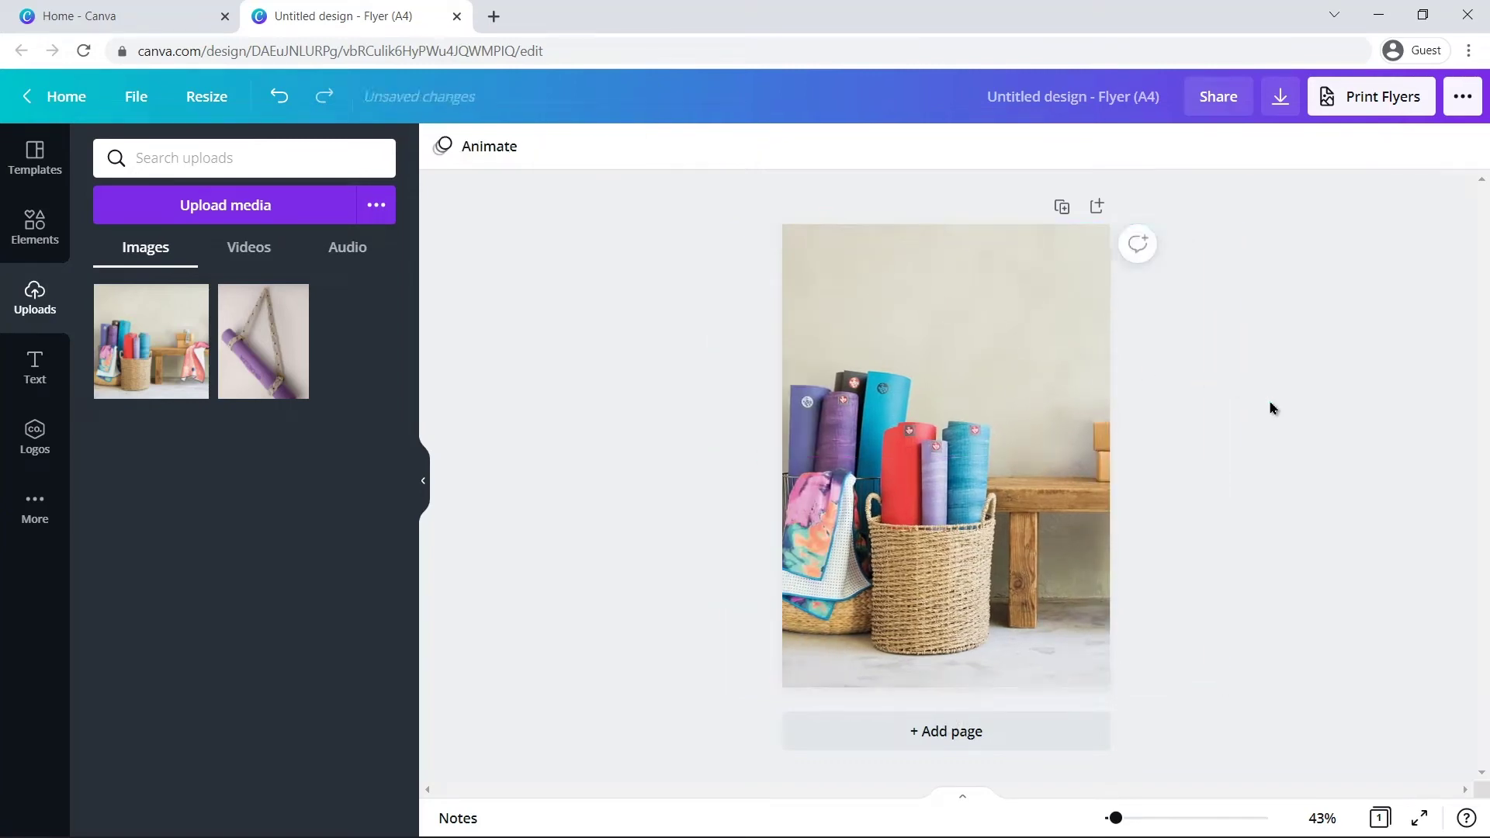
Remove the background of the mats-and-baskets image with Background Remover.
left_click(1043, 373)
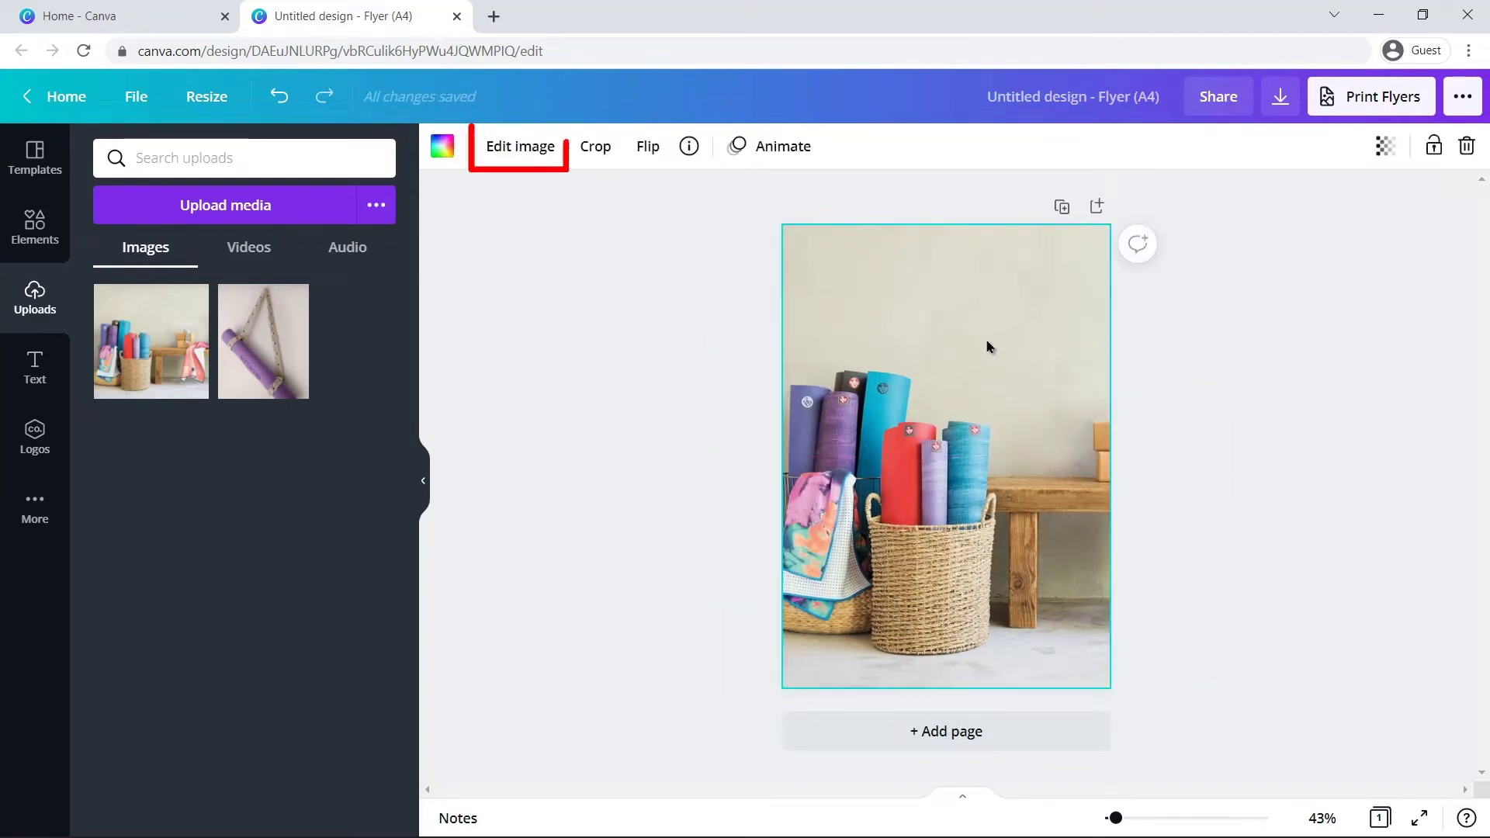
left_click(520, 156)
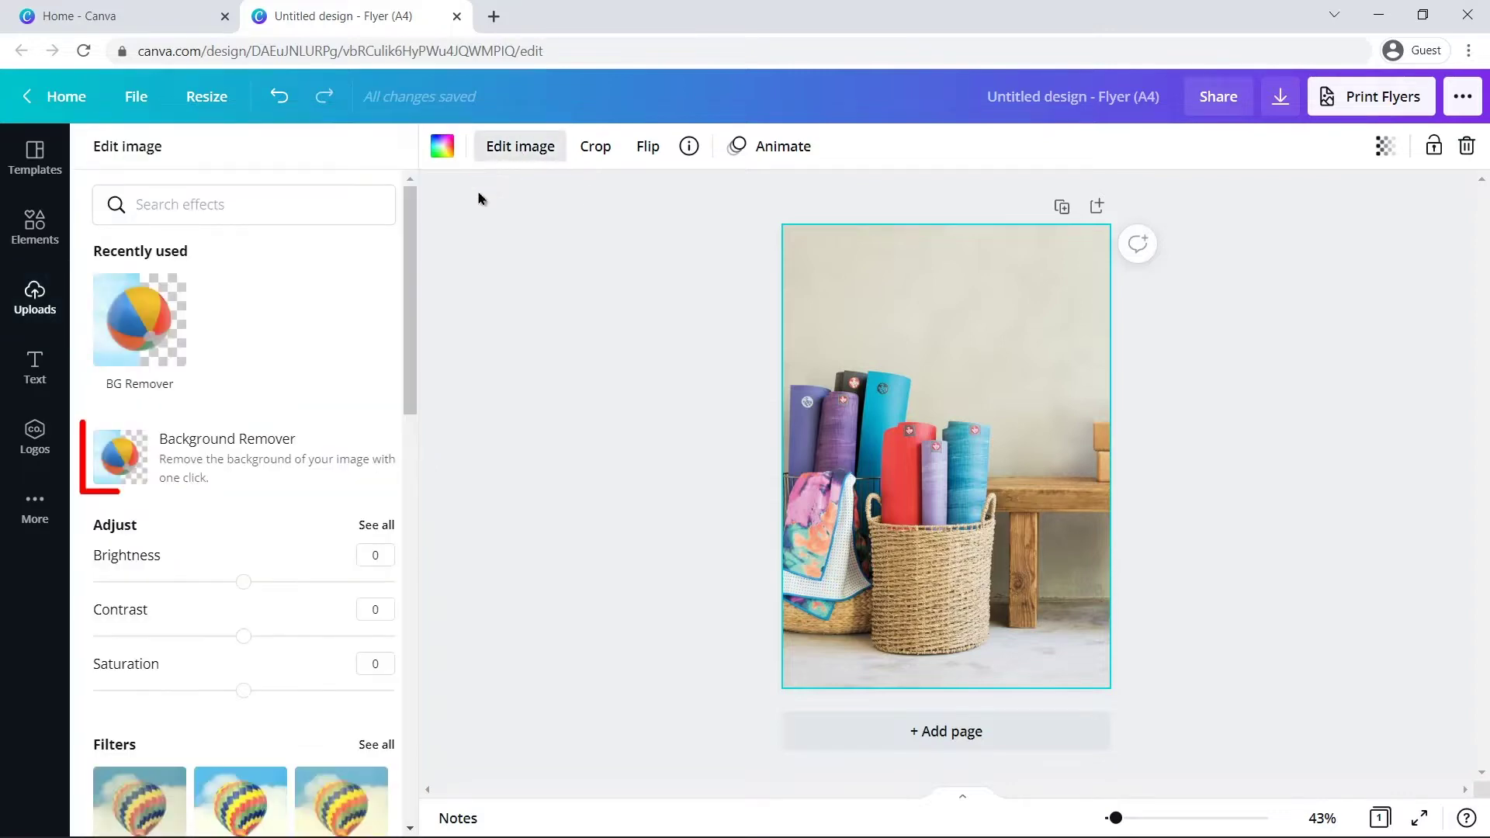
left_click(217, 459)
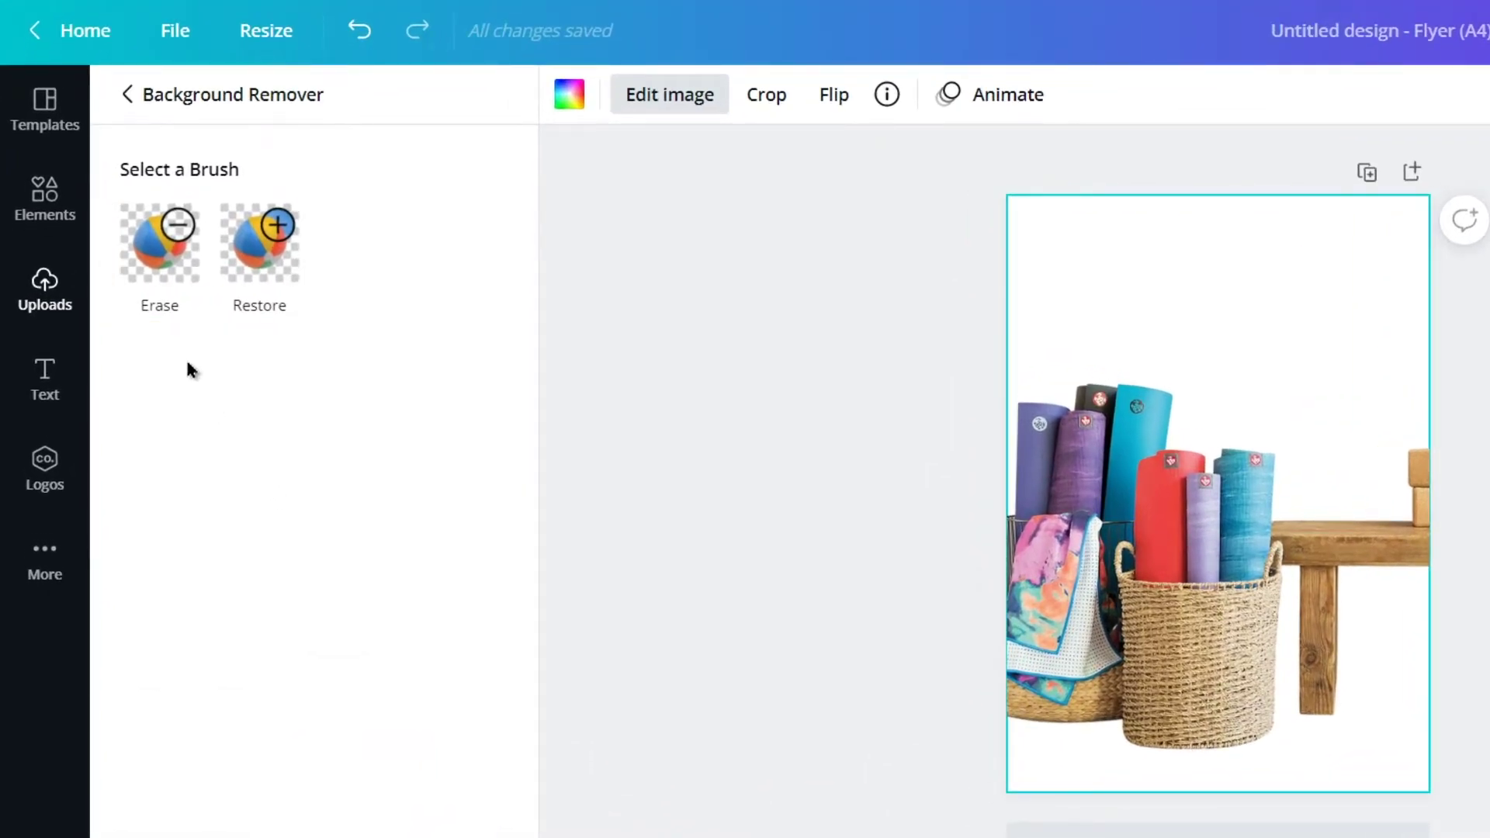
Erase the boxes, pink towel, outer bench part and a strip across the rolled mats with the Erase brush at size 29.
left_click(143, 273)
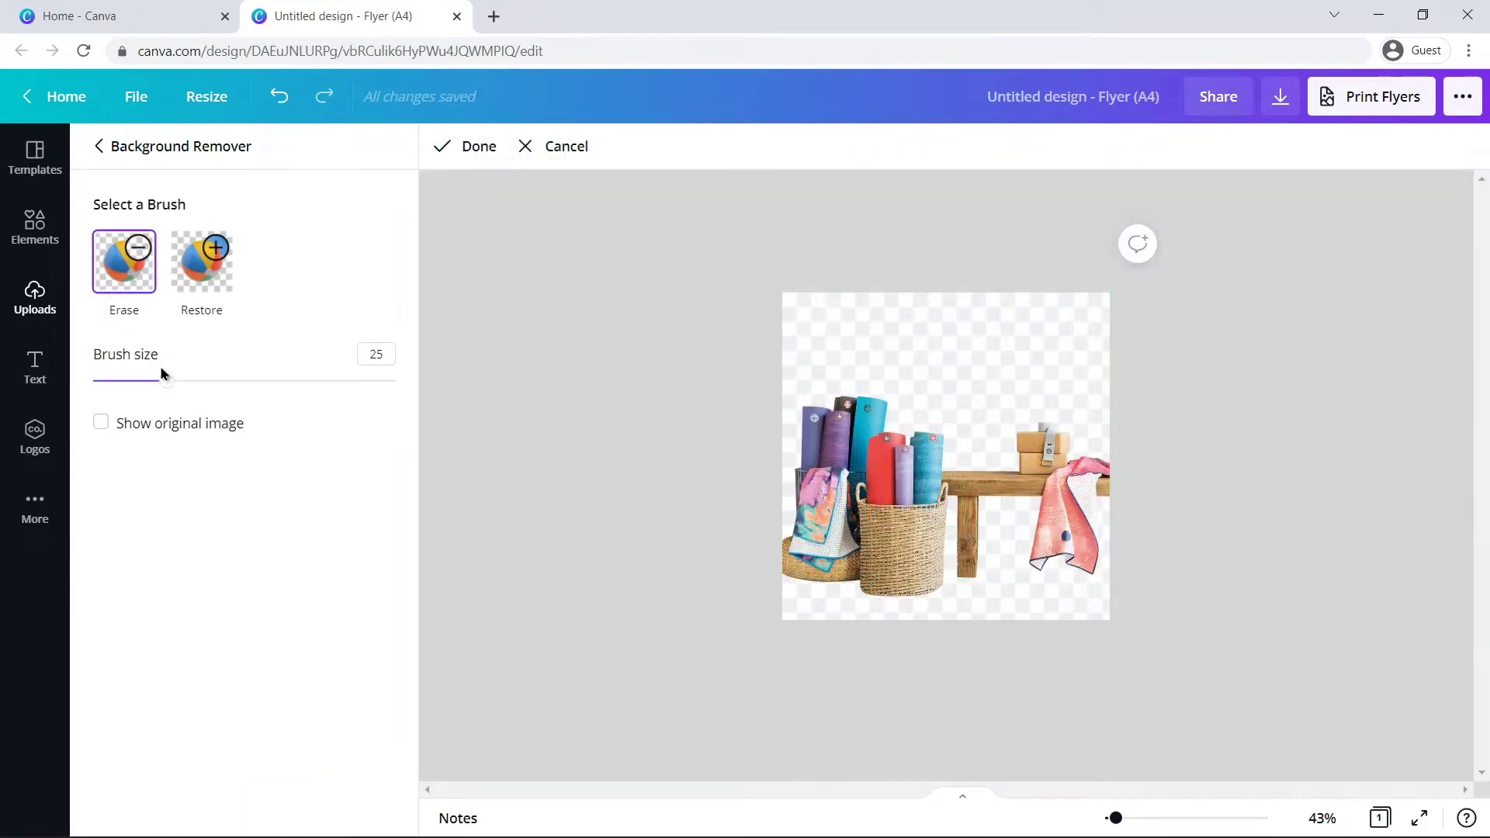
left_click_drag(165, 382, 179, 383)
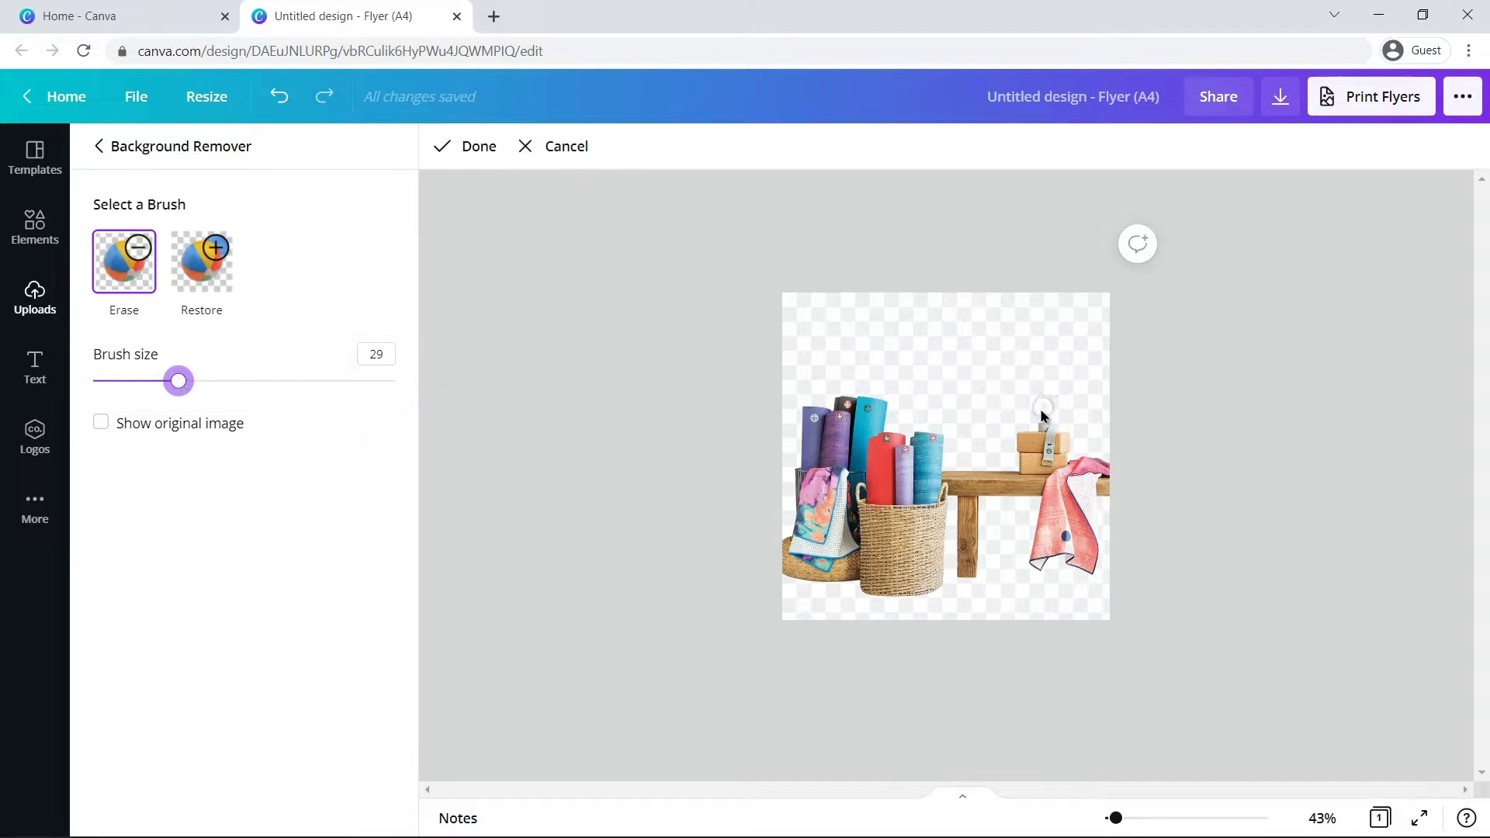
mouse_move(1058, 443)
left_mouse_down()
mouse_move(1021, 435)
mouse_move(1052, 566)
left_mouse_up()
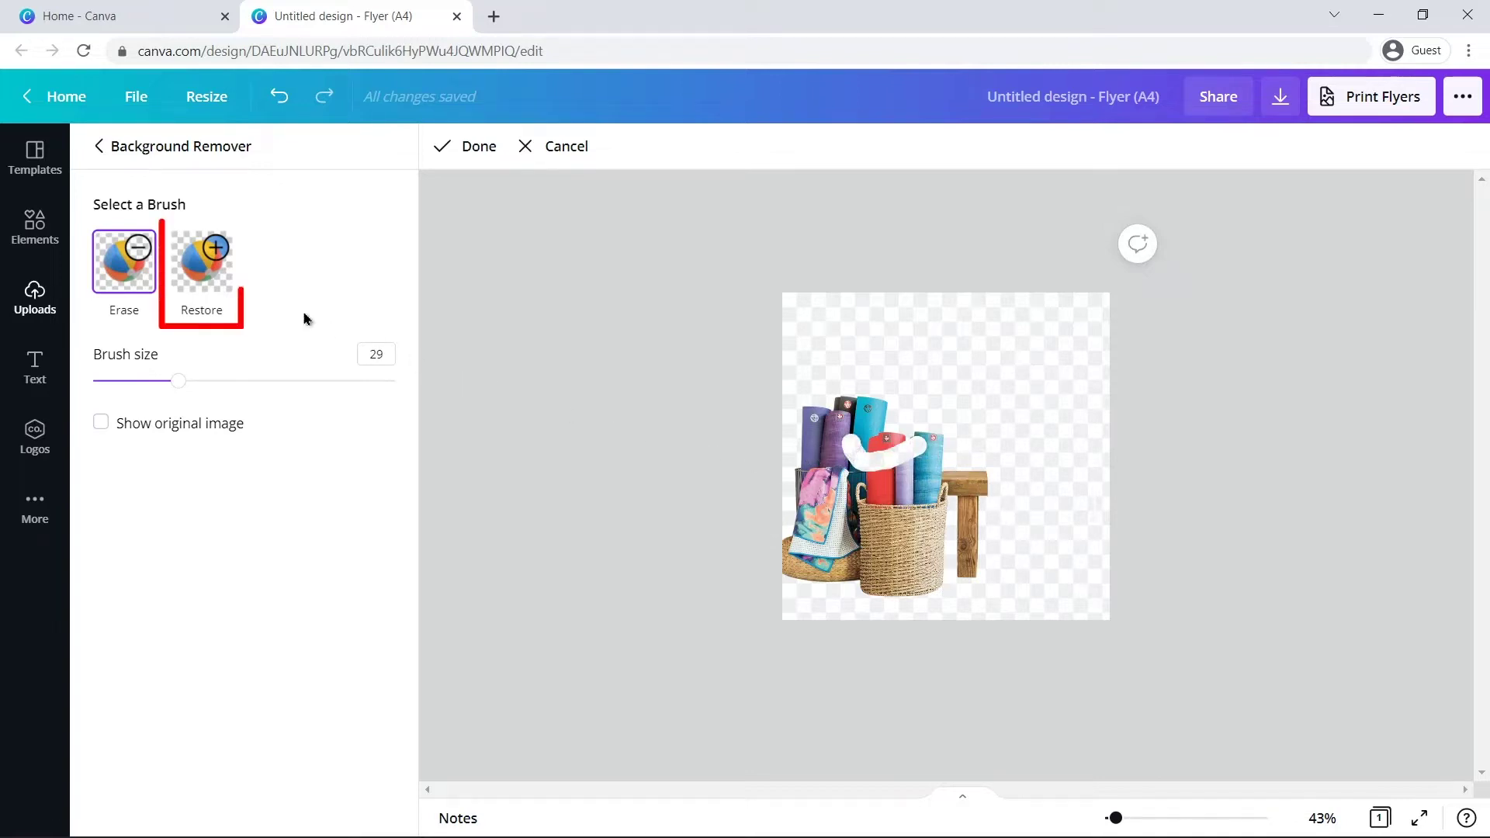
Paint back the erased strip across the rolled mats with the Restore brush at size 32 and apply the background removal.
left_click(212, 285)
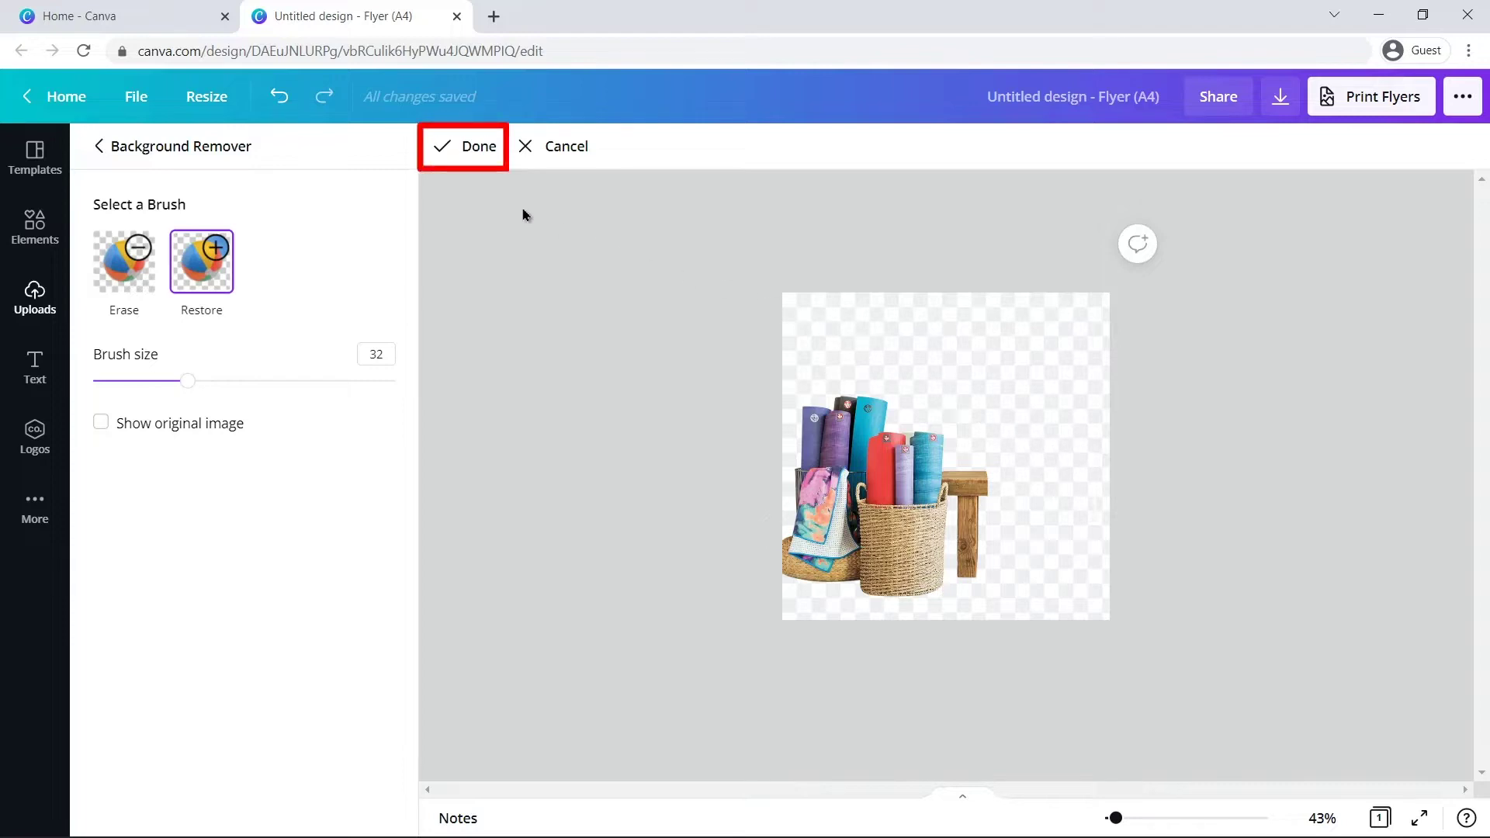
left_click(443, 149)
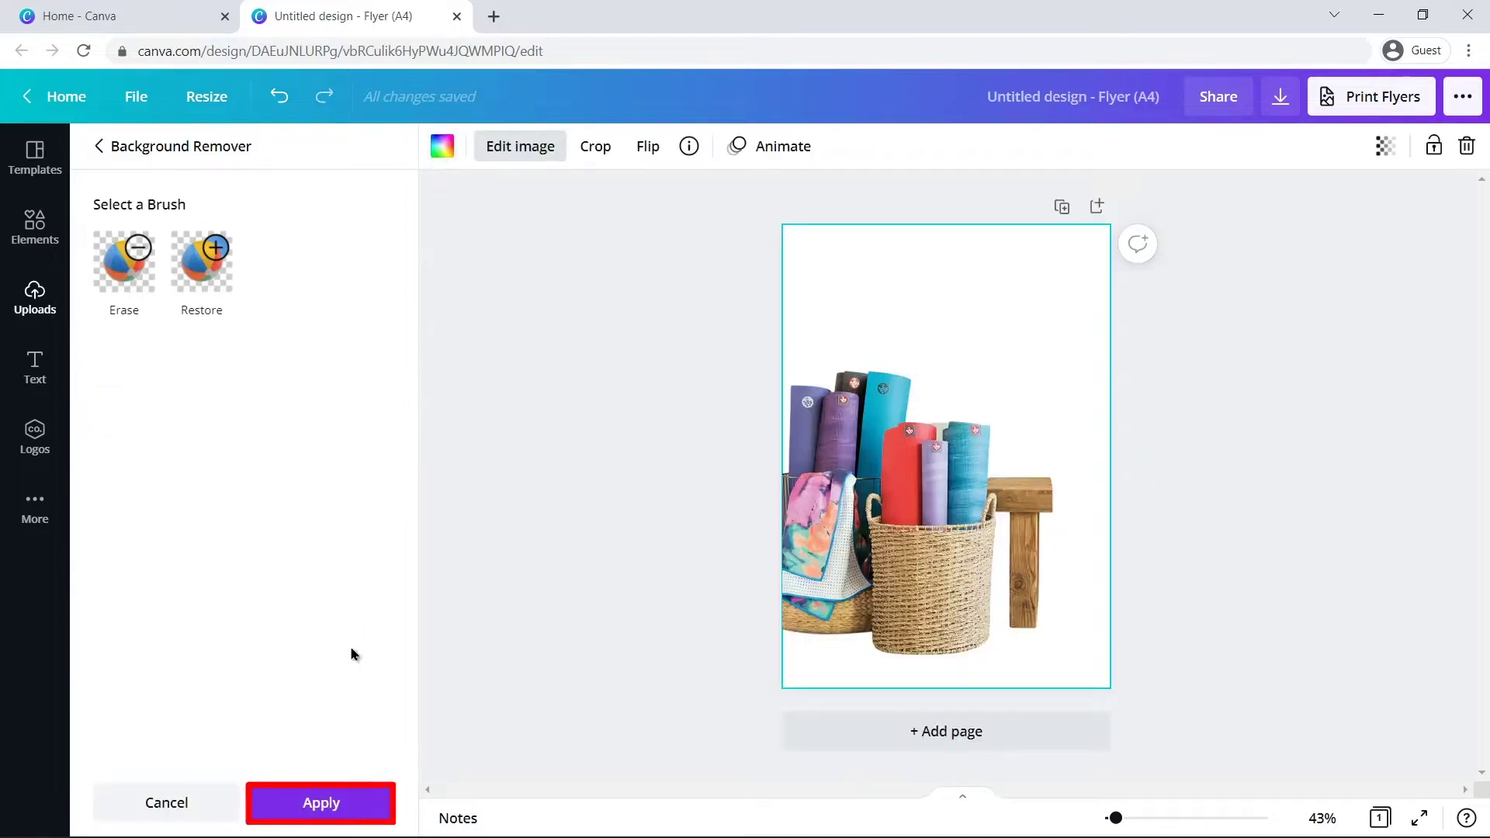
left_click(310, 803)
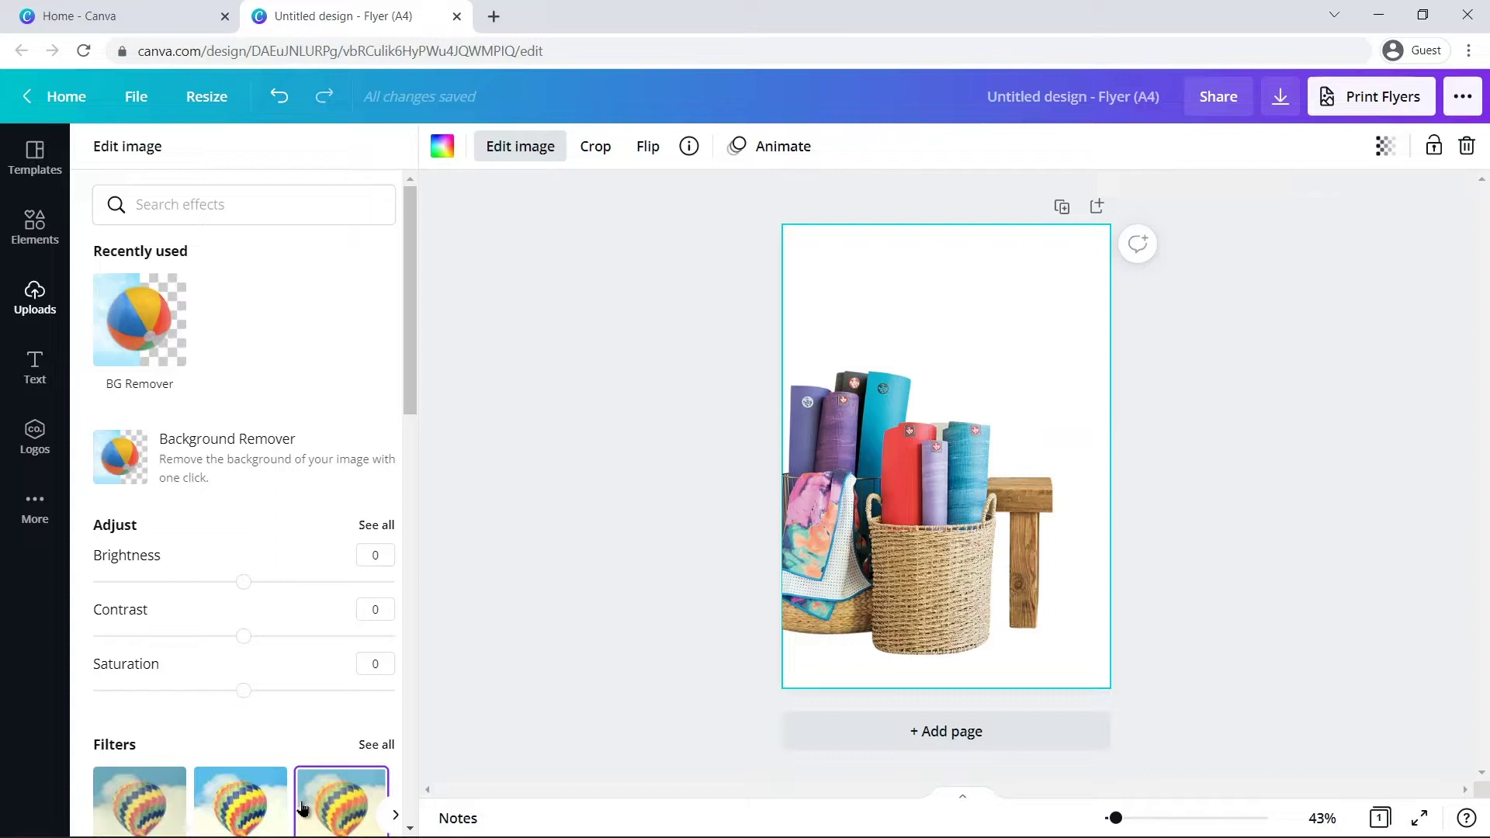
key("Escape")
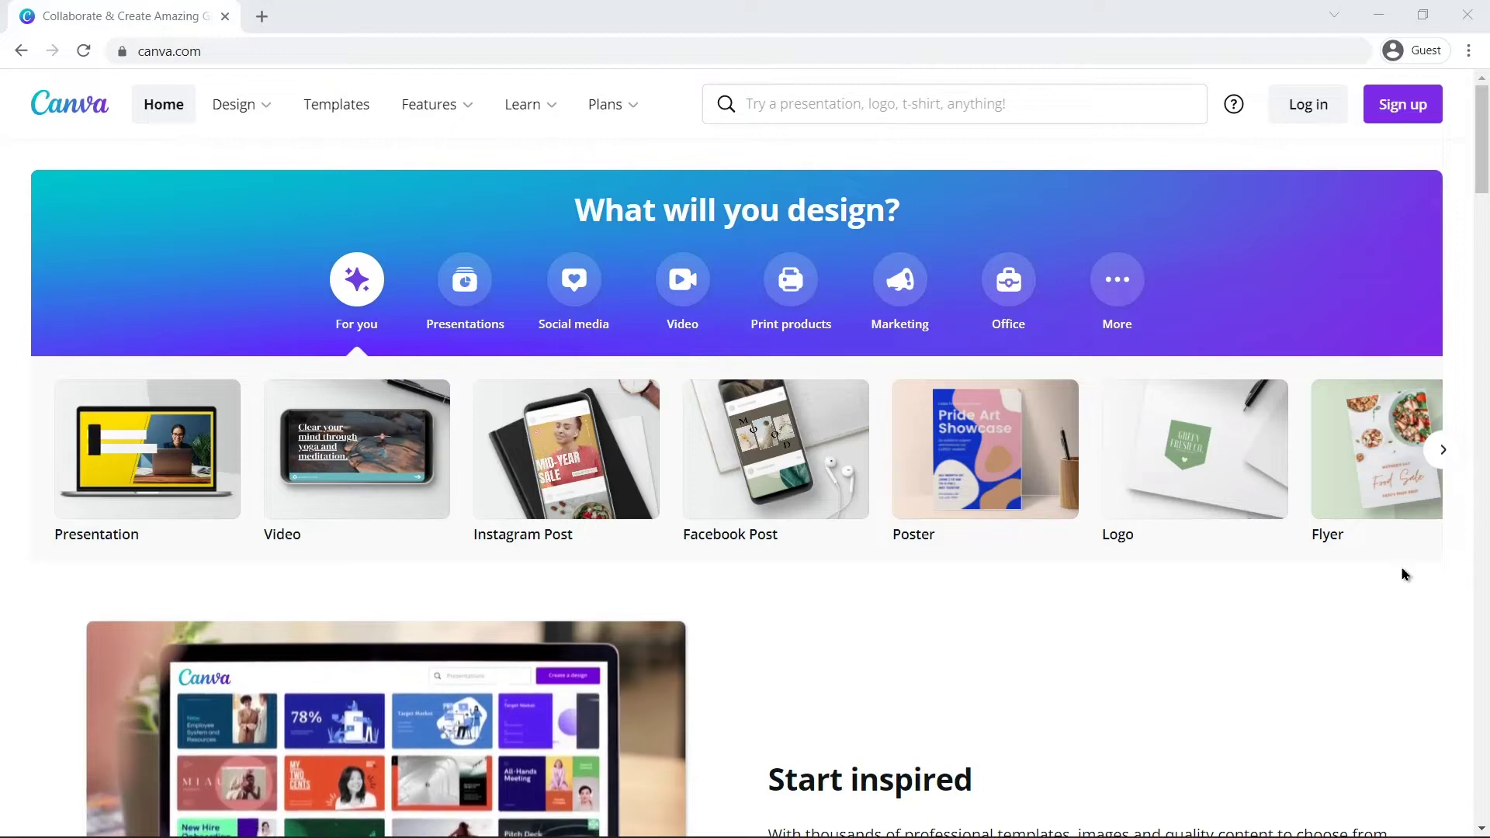
Sign up for a Canva account for Small business use and skip the team details.
middle_click(1402, 569)
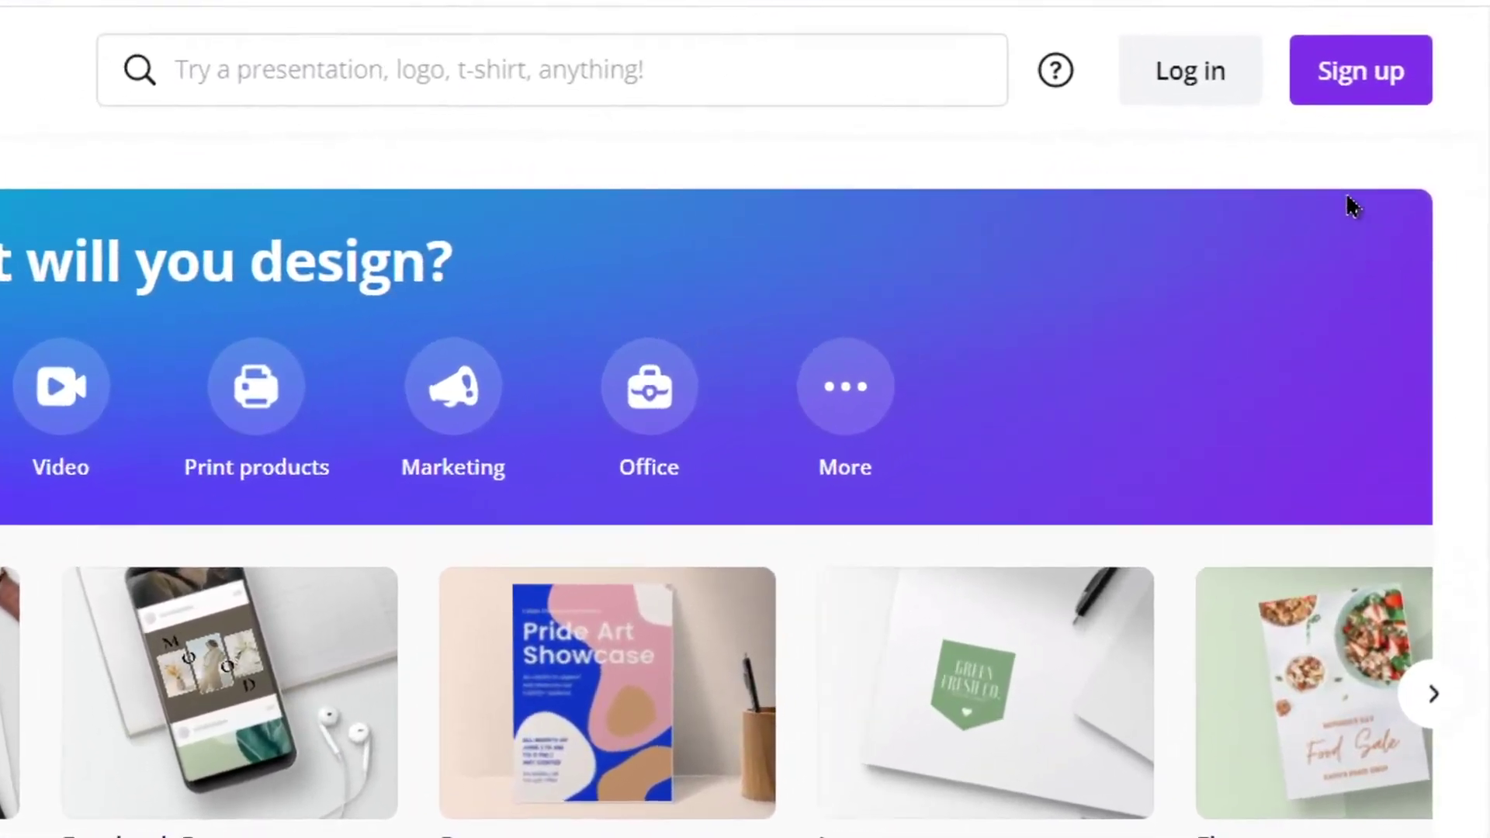
left_click(1341, 99)
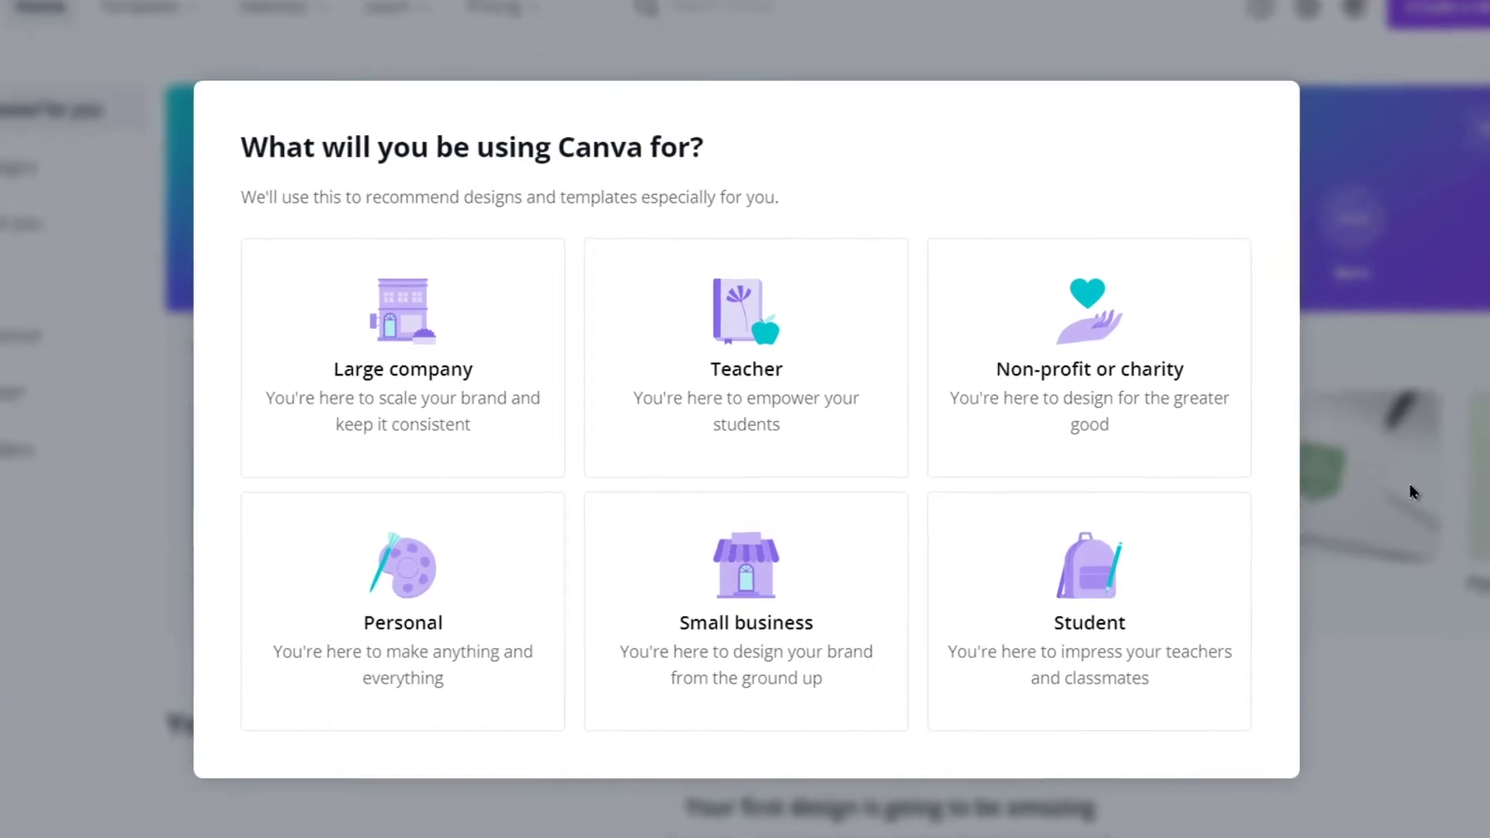
left_click(818, 642)
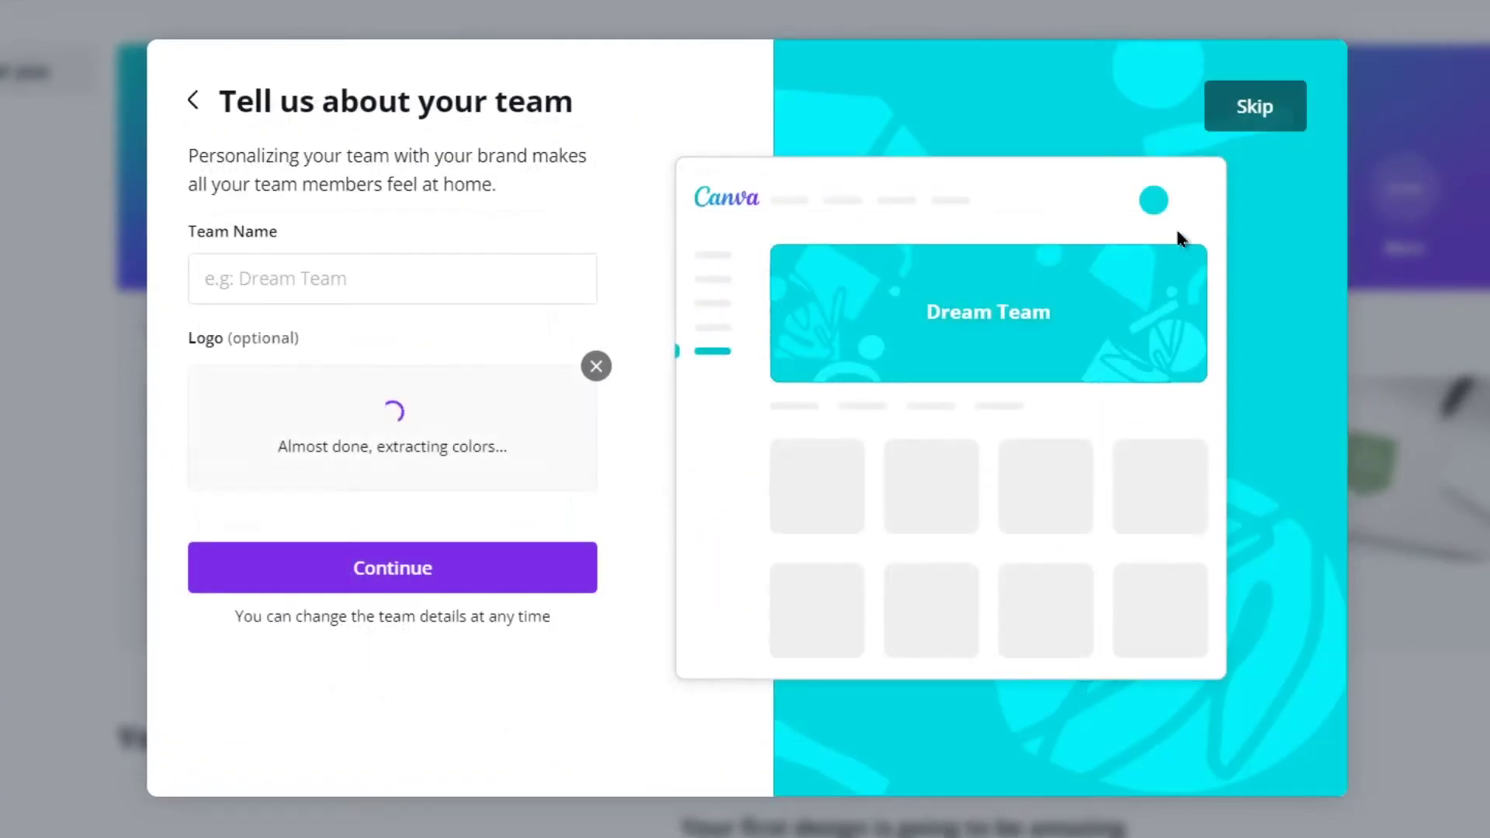
left_click(1263, 113)
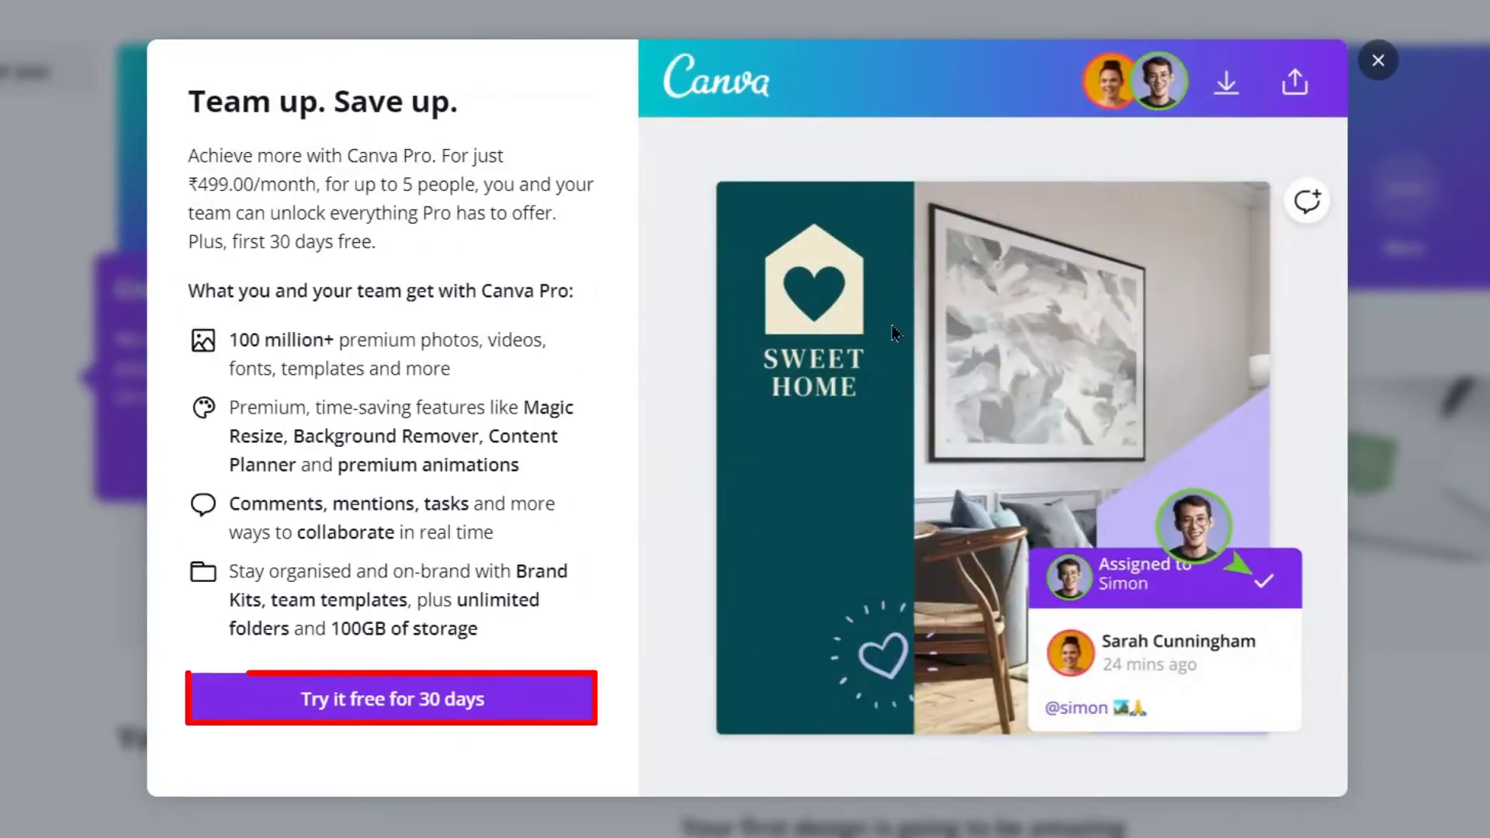
Start the free 30-day Canva Pro trial sign-up.
left_click(318, 699)
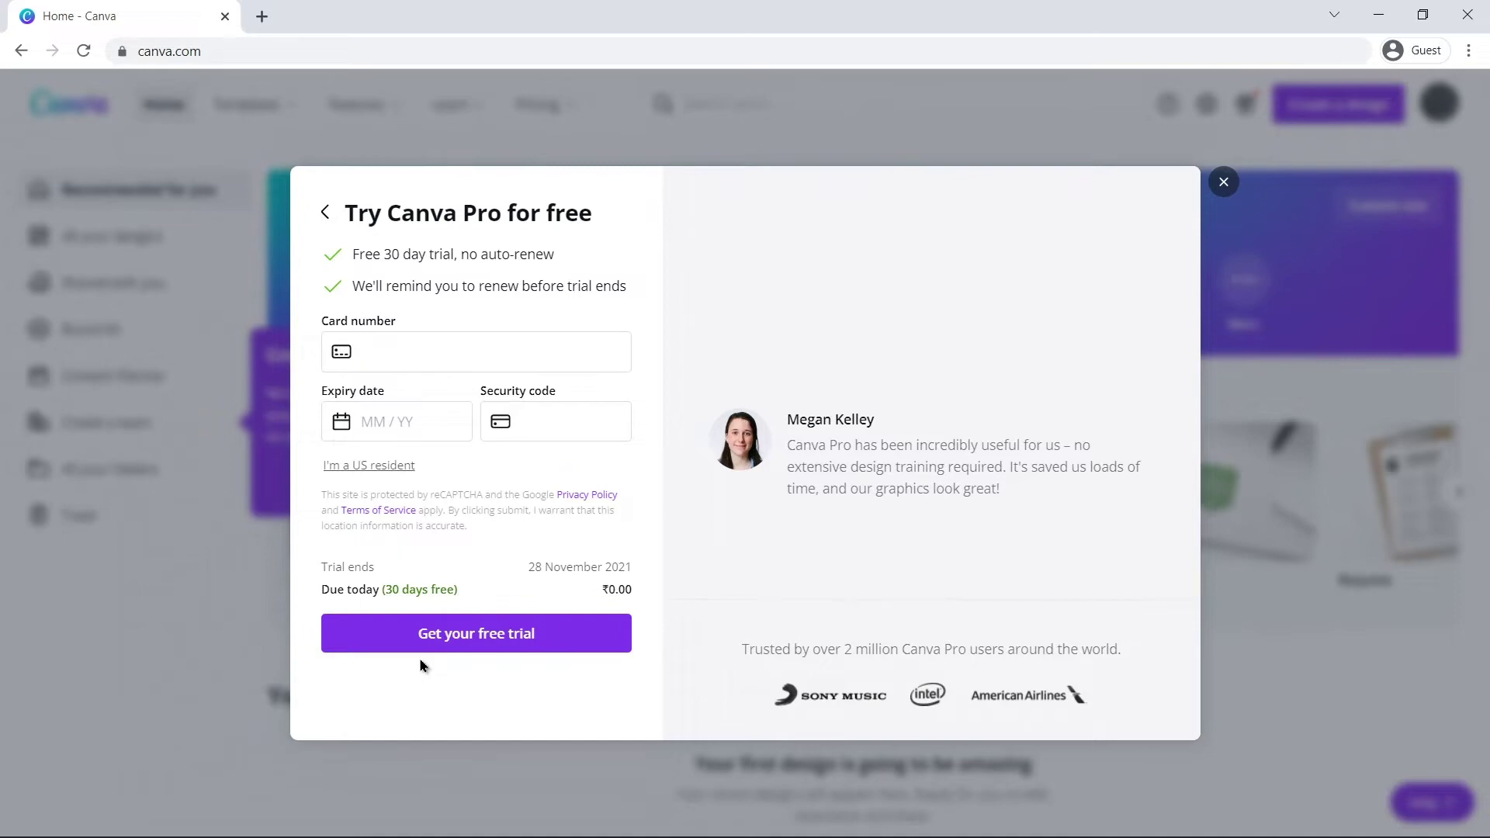
left_click(1451, 420)
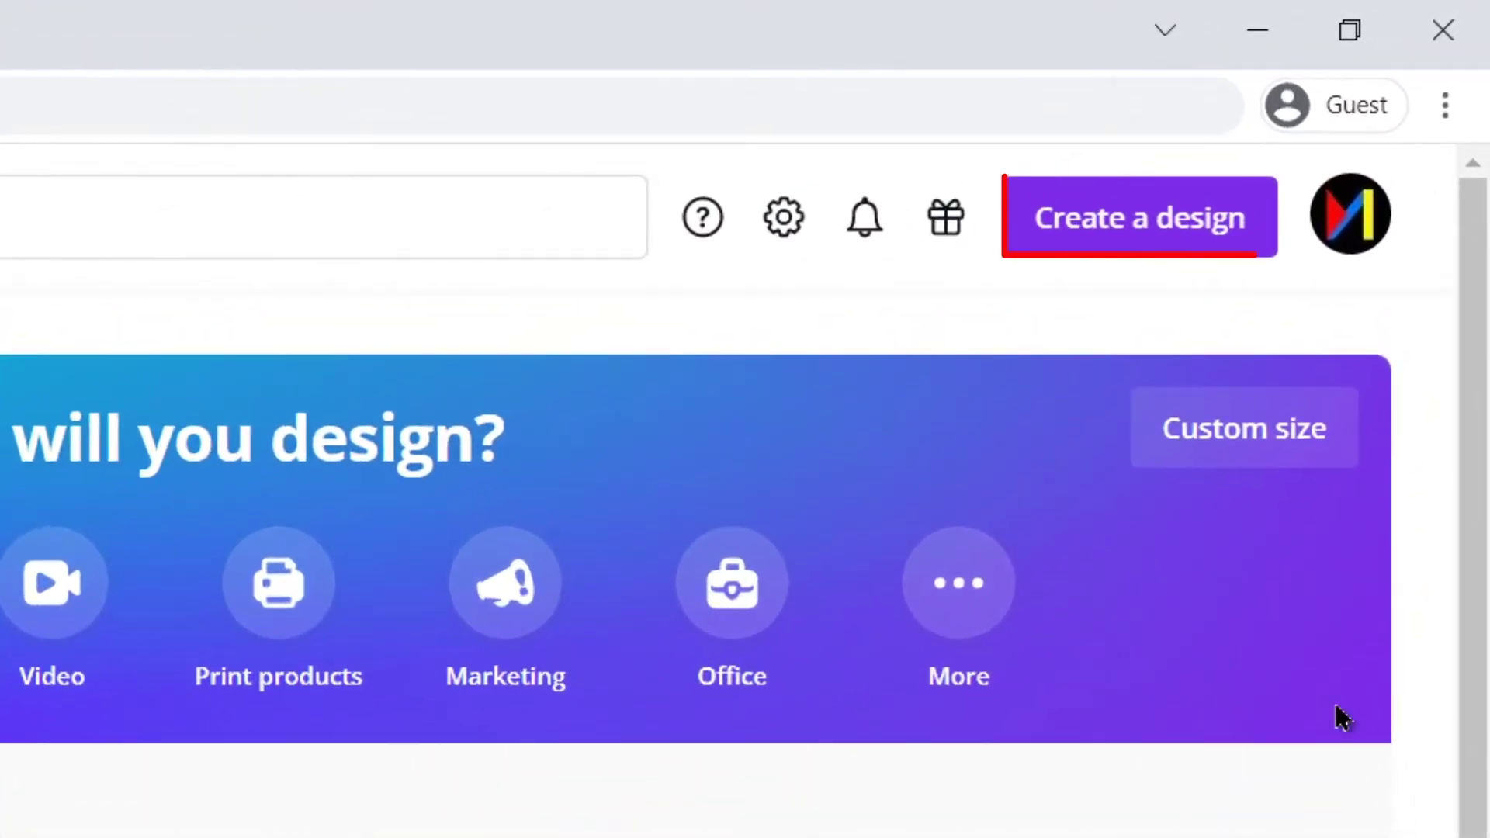
Create a new Flyer design sized 210 × 297 mm.
left_click(1141, 231)
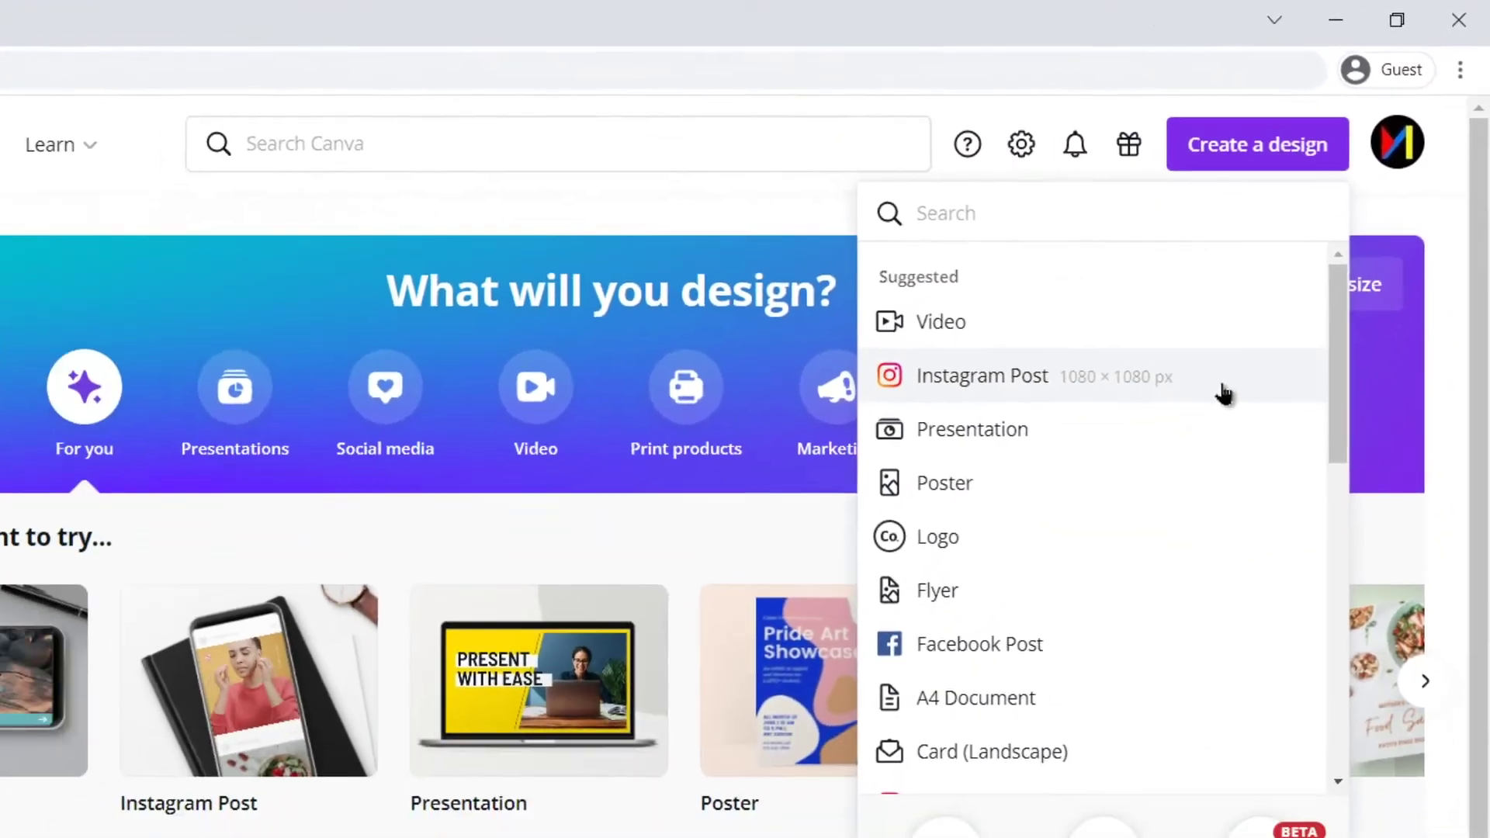
scroll(1089, 595, "down", 5)
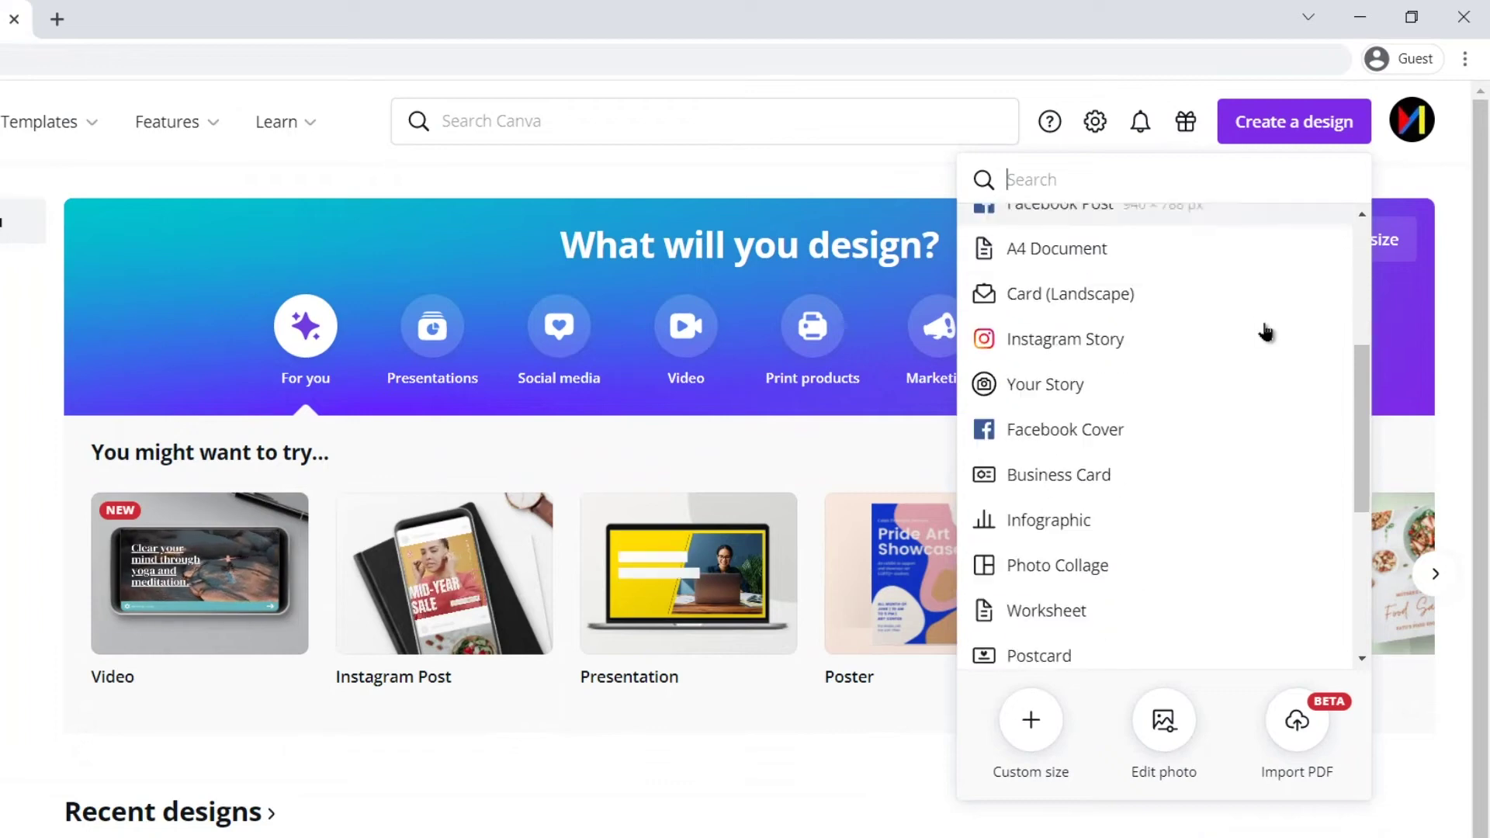
scroll(1266, 332, "down", 5)
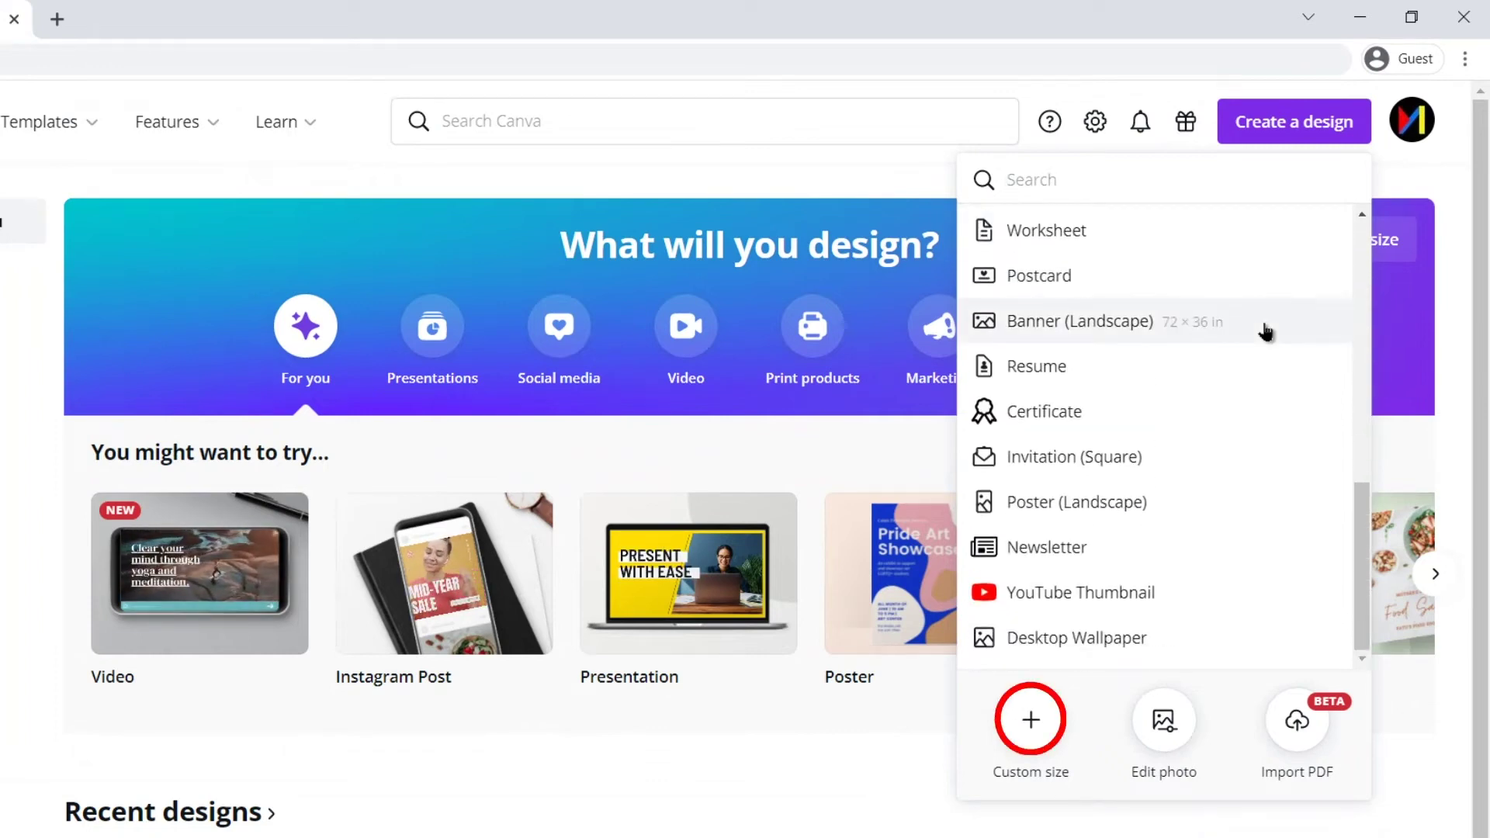
scroll(1266, 333, "up", 1)
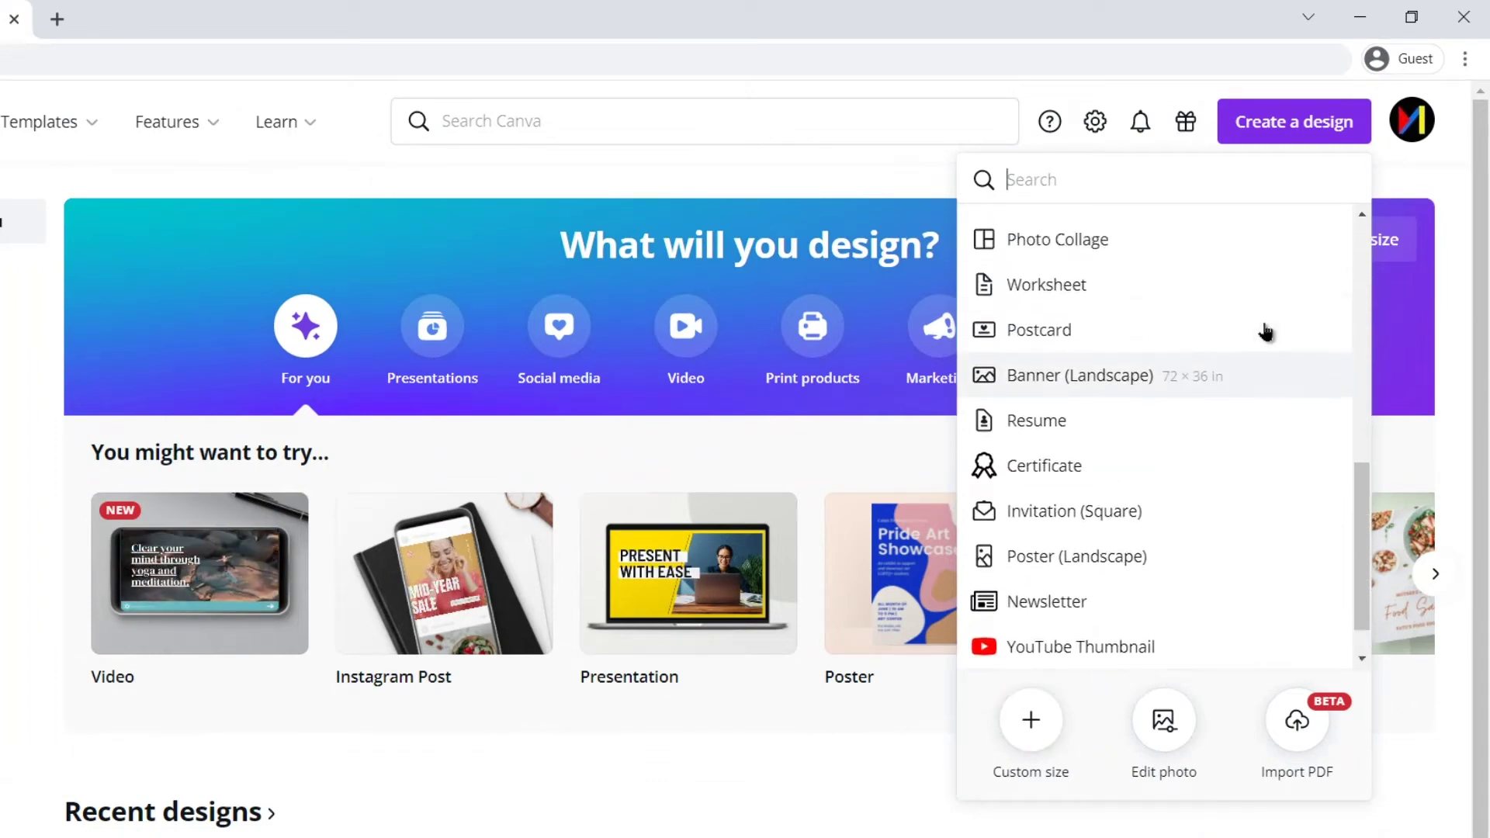
scroll(1266, 332, "up", 5)
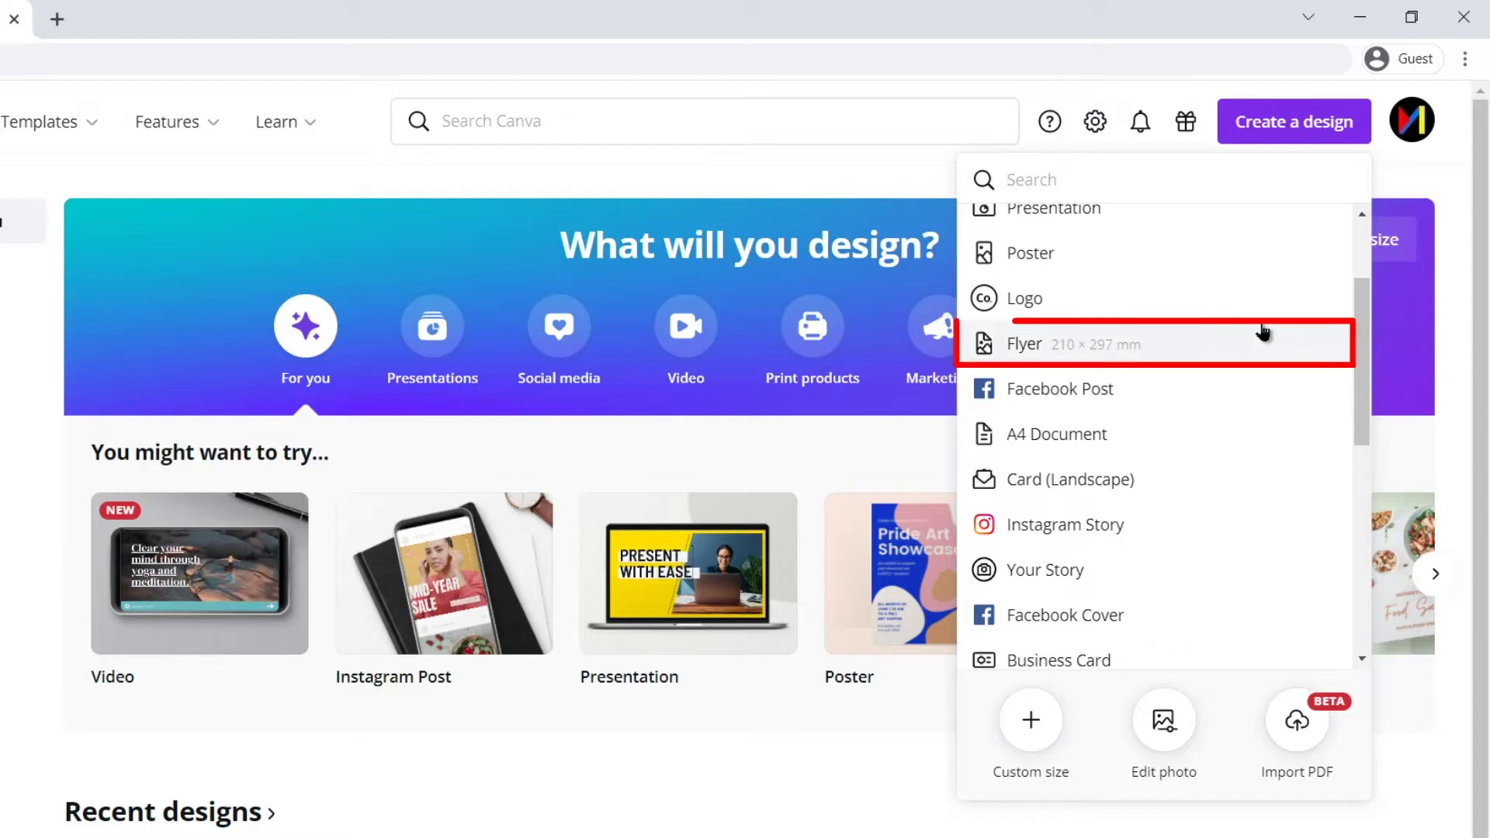
left_click(1106, 343)
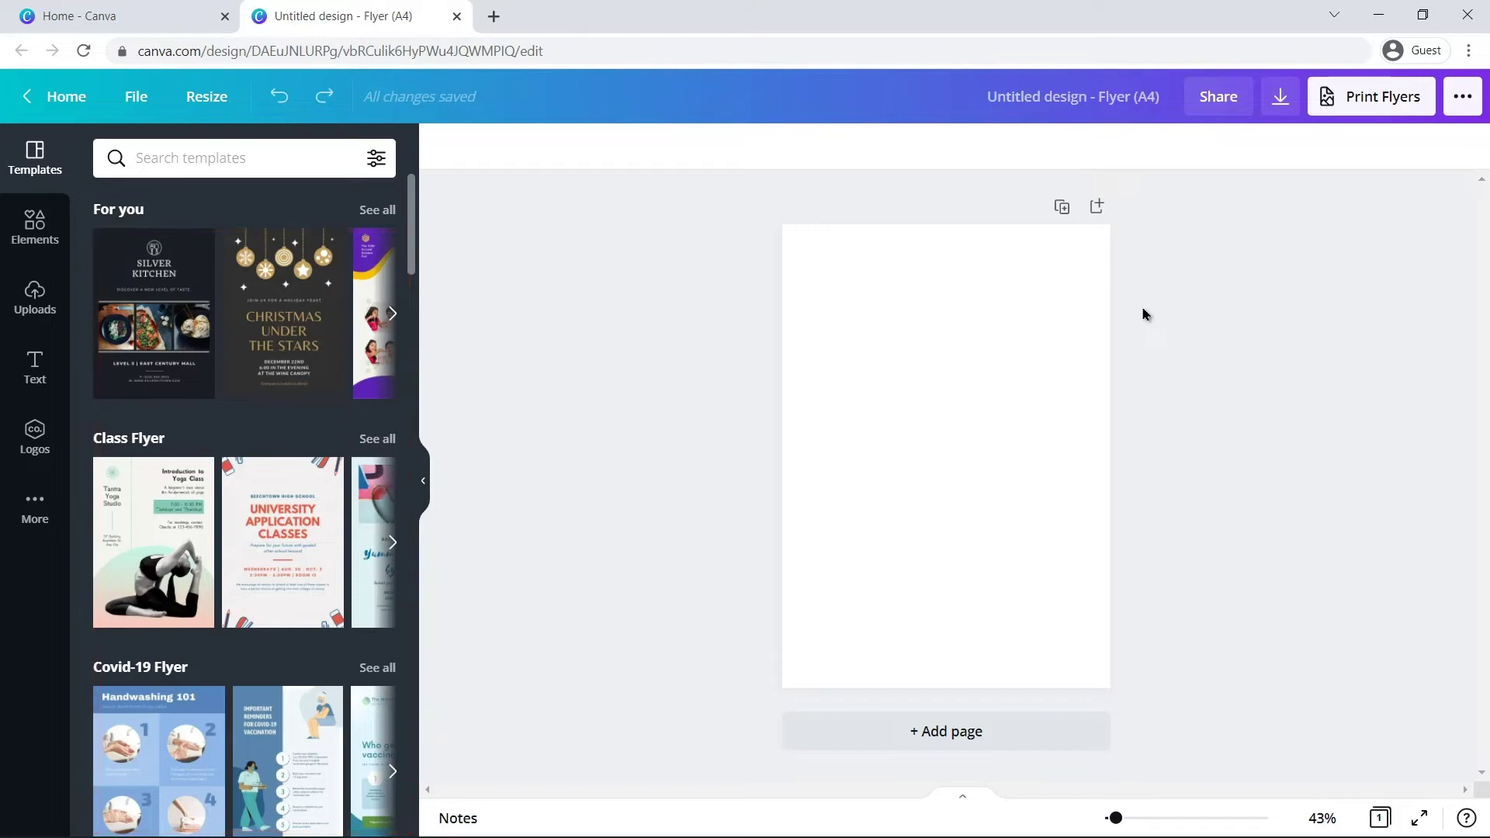
Search the flyer templates for yoga and open the Blue Yoga Fitness Flyer.
left_click(207, 161)
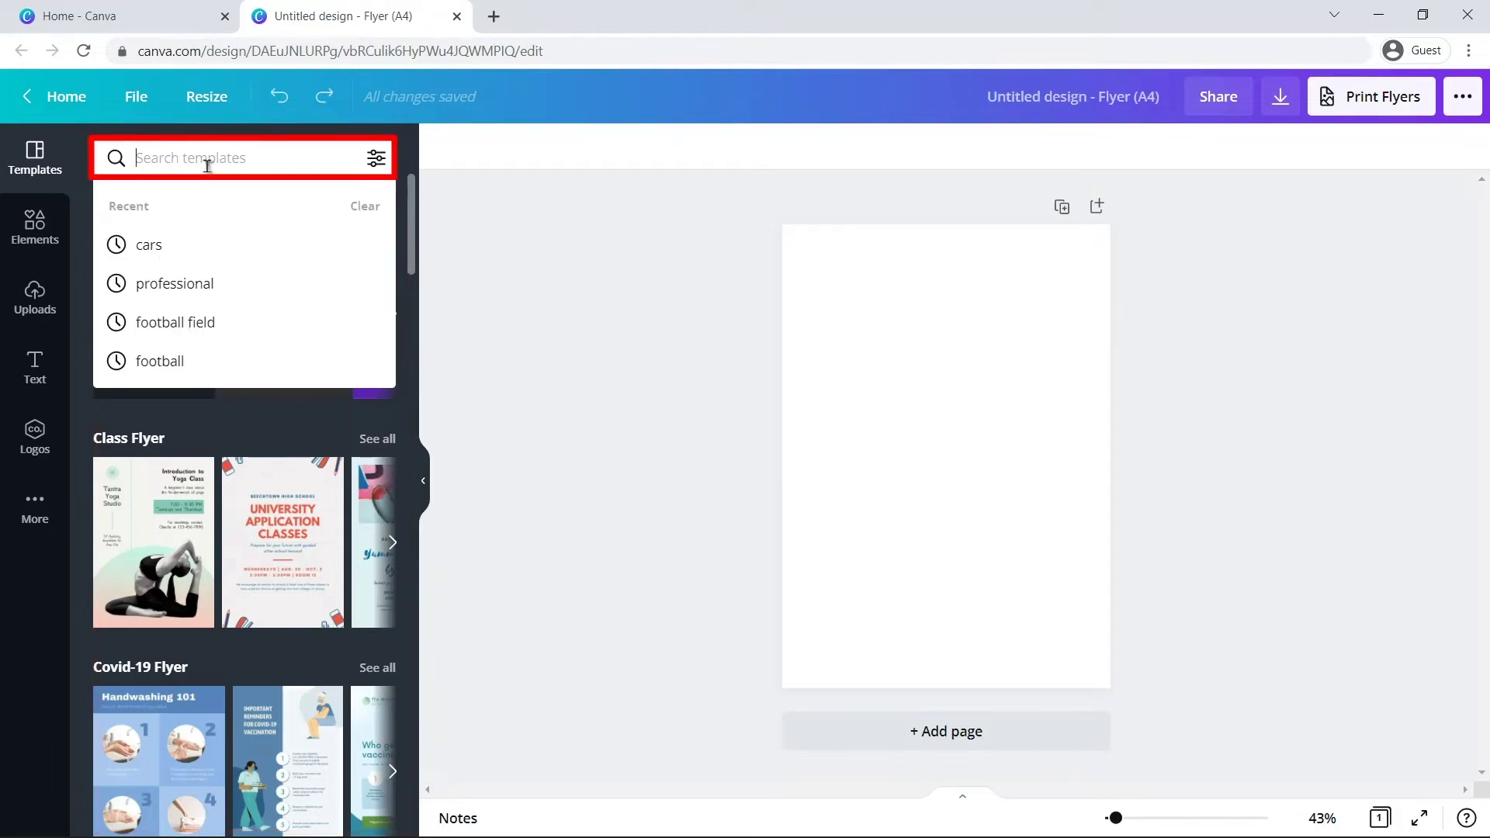
type("yoga")
key("Return")
left_click(216, 466)
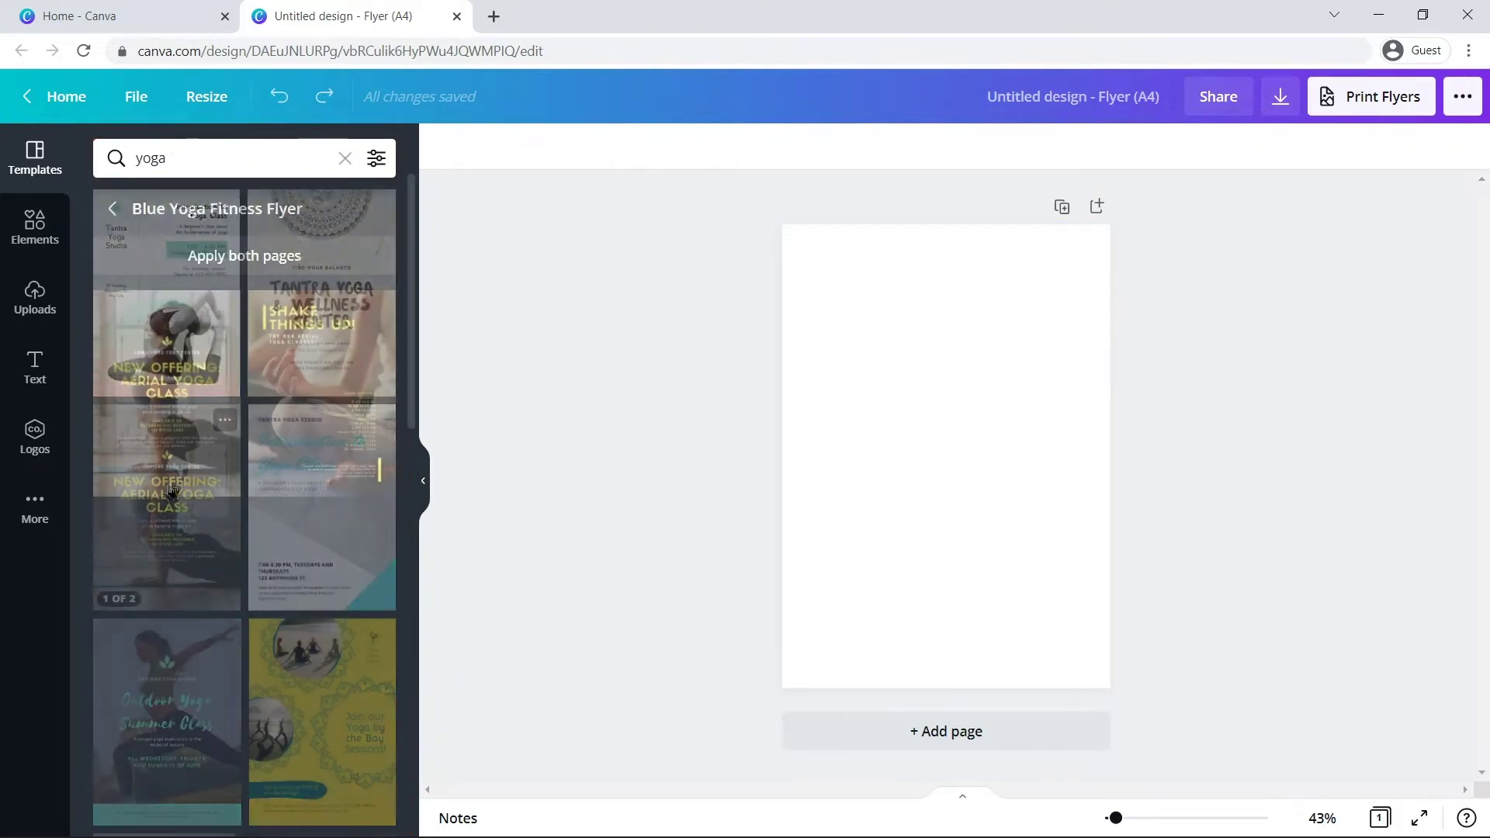
left_click(288, 420)
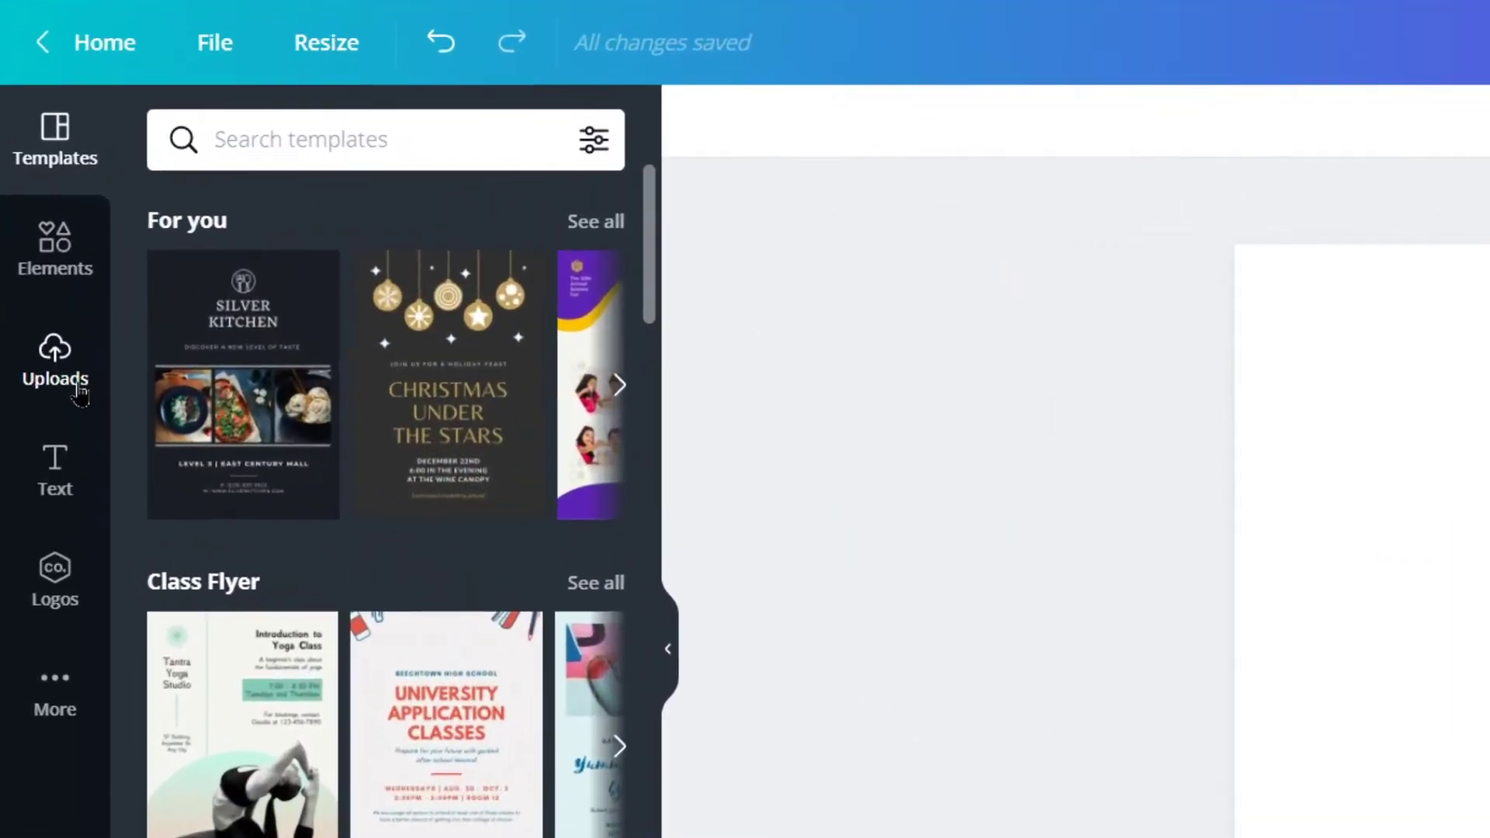
Upload Image 1.jpg from the Files folder and add it to the blank flyer page.
left_click(79, 392)
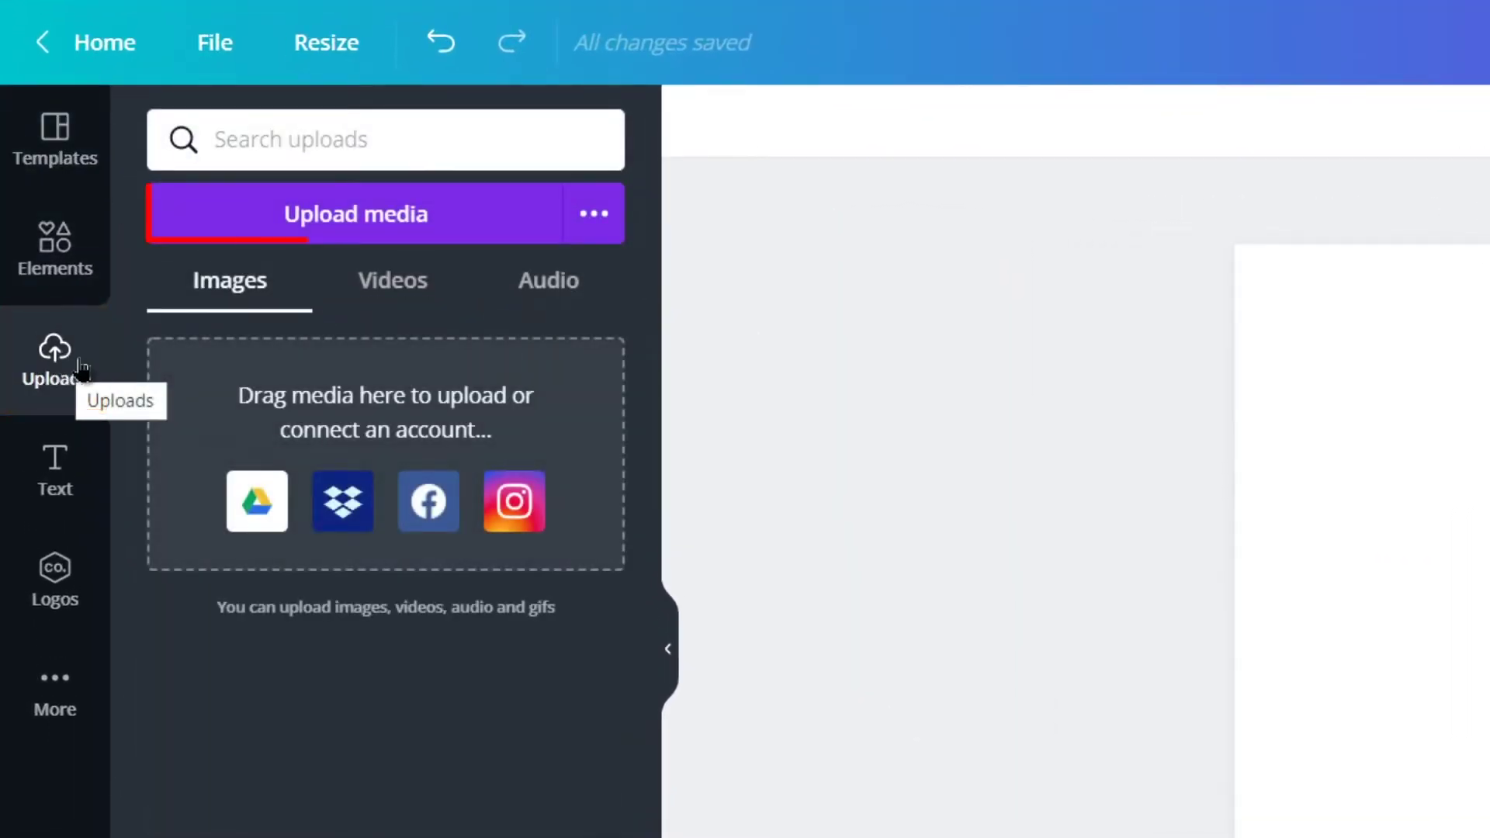
left_click(452, 236)
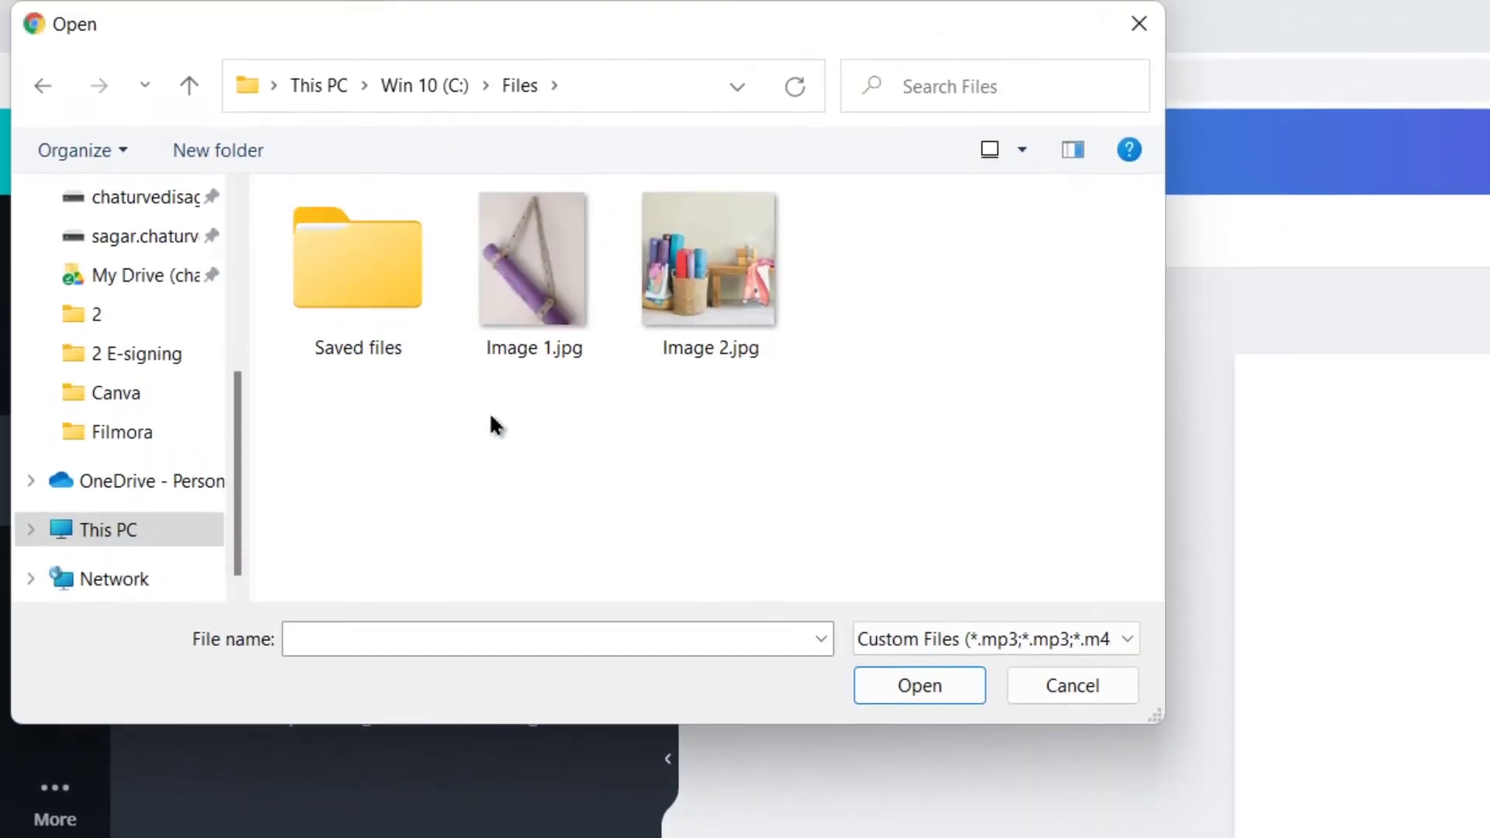
left_click(556, 347)
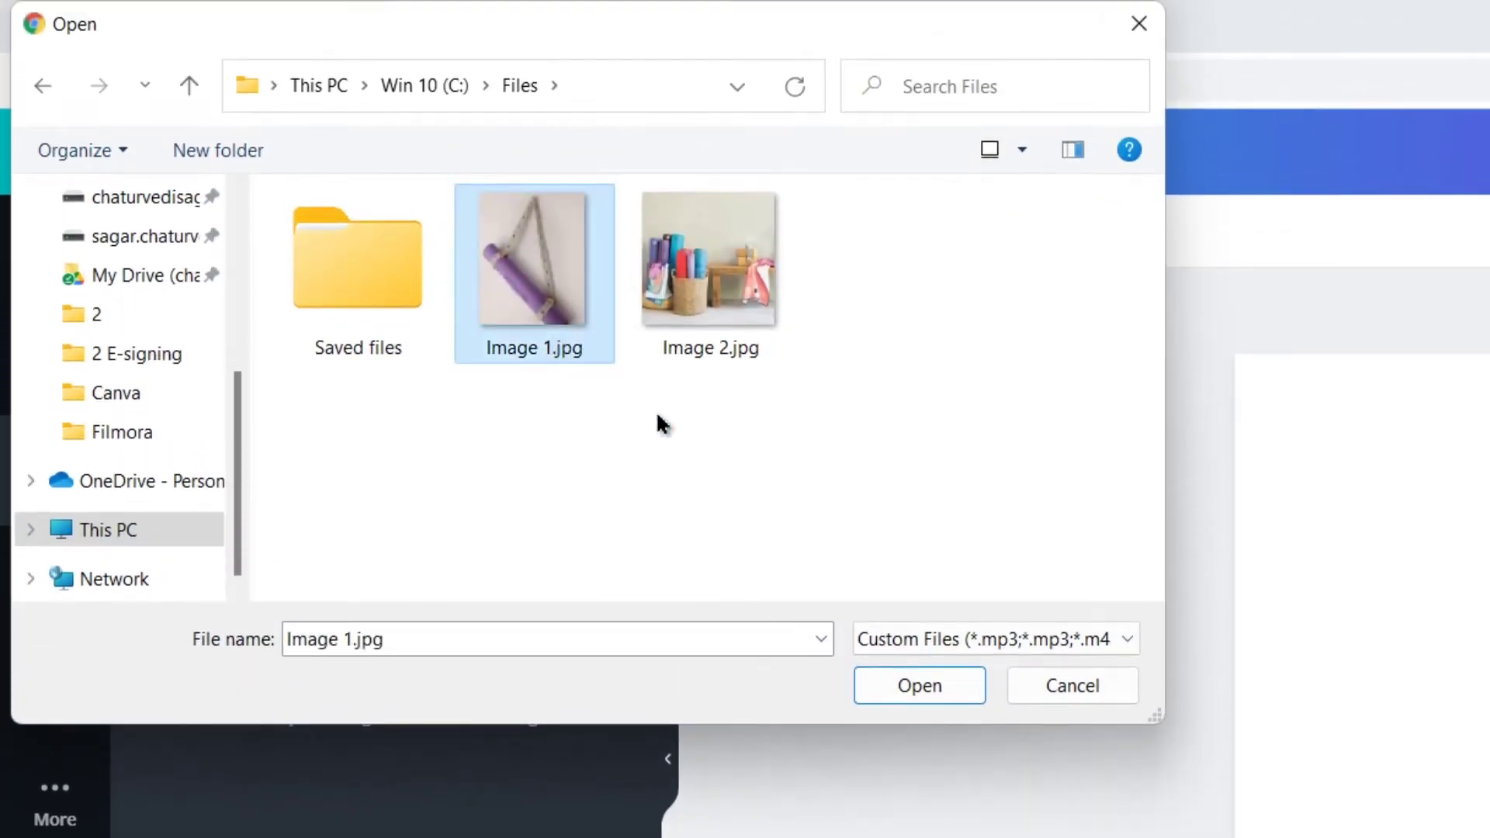
left_click(952, 687)
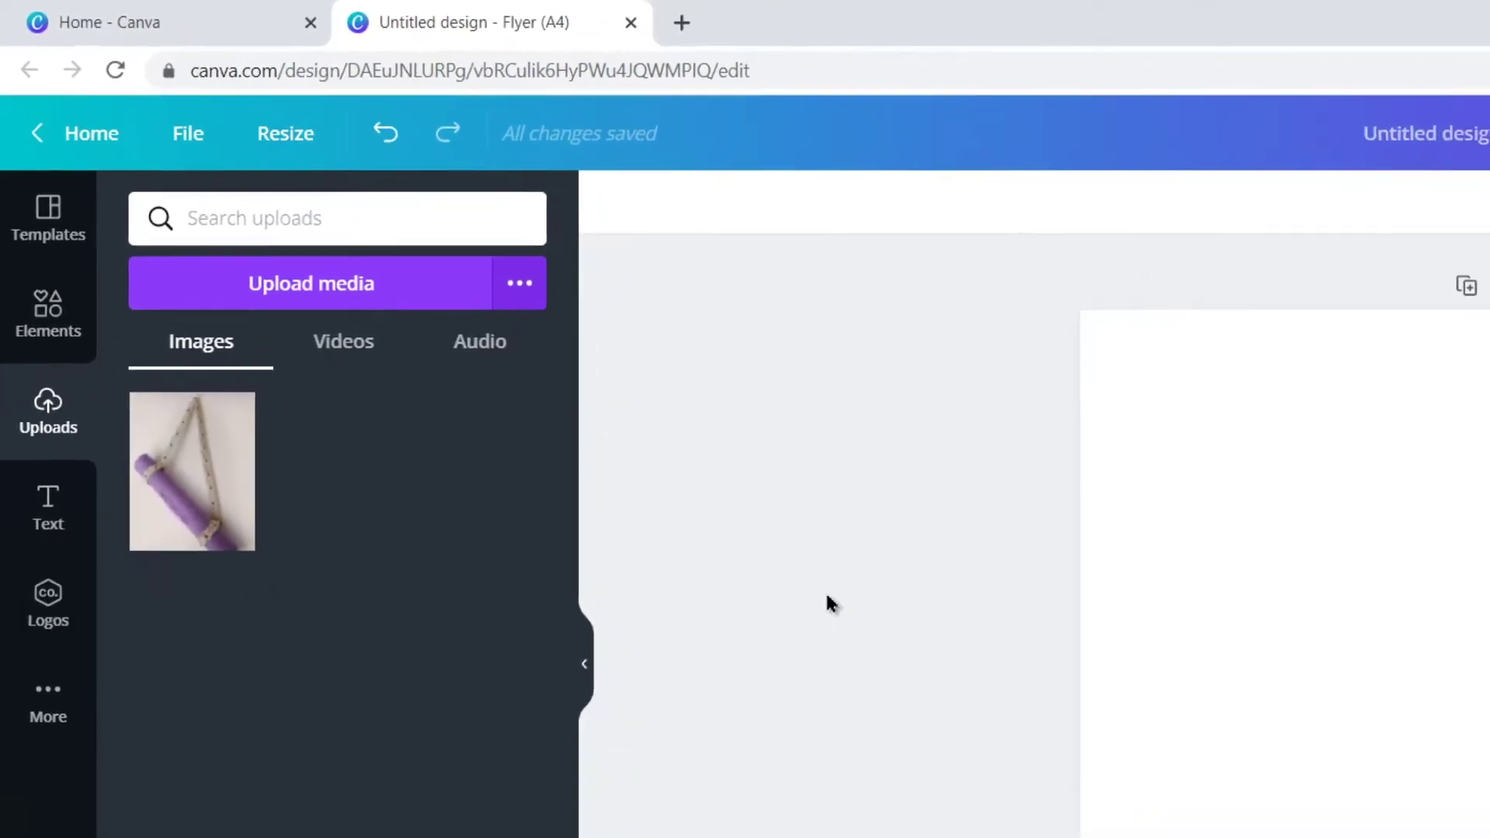
left_click(171, 361)
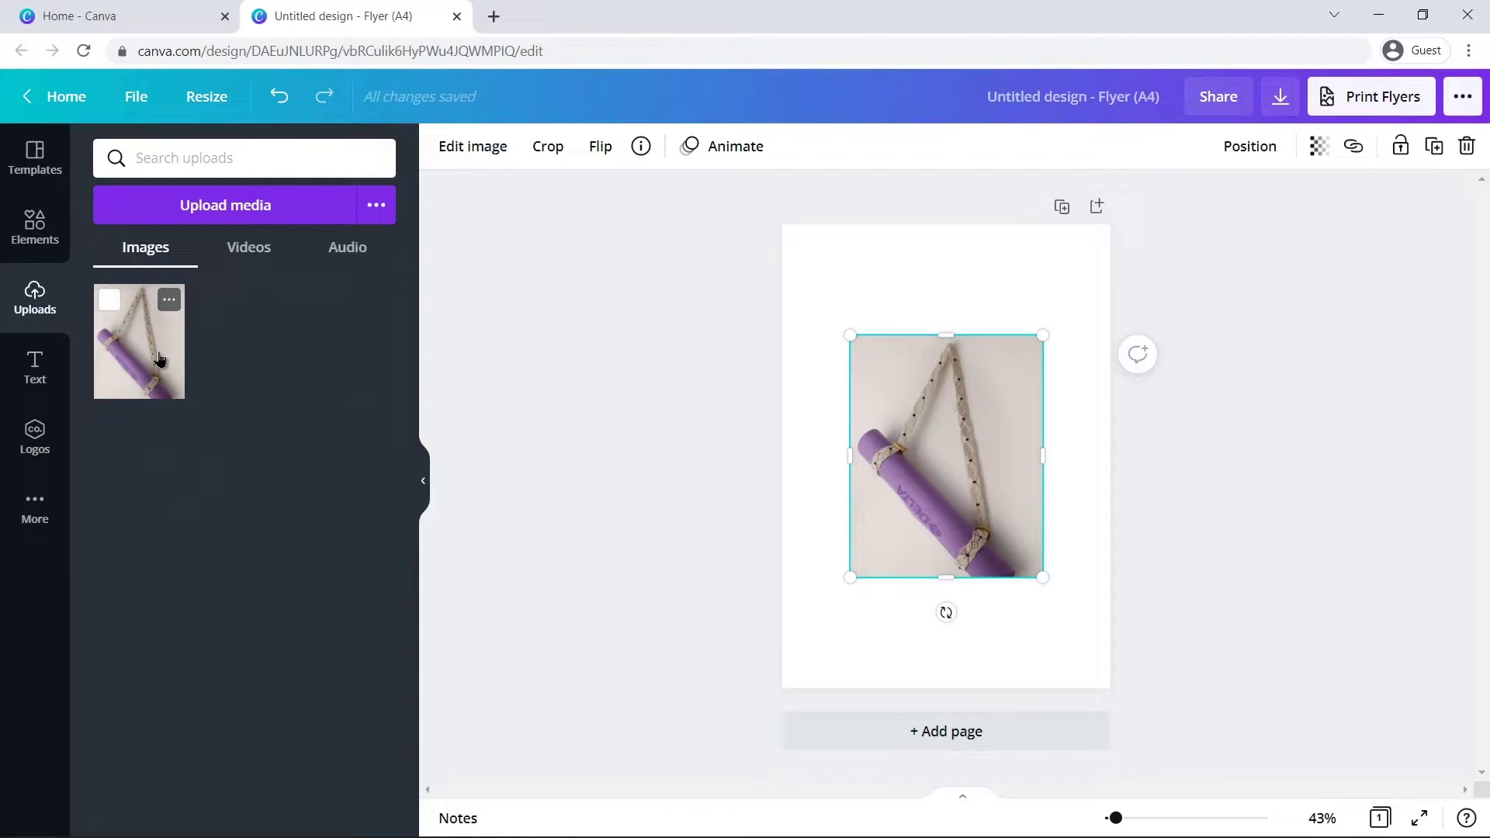
Enlarge the purple yoga mat image and position it so that it fills the whole flyer page.
left_click_drag(1044, 580, 1107, 656)
left_click_drag(849, 333, 761, 233)
left_click_drag(1107, 665, 1134, 691)
left_click_drag(1006, 631, 1029, 637)
left_click(1198, 534)
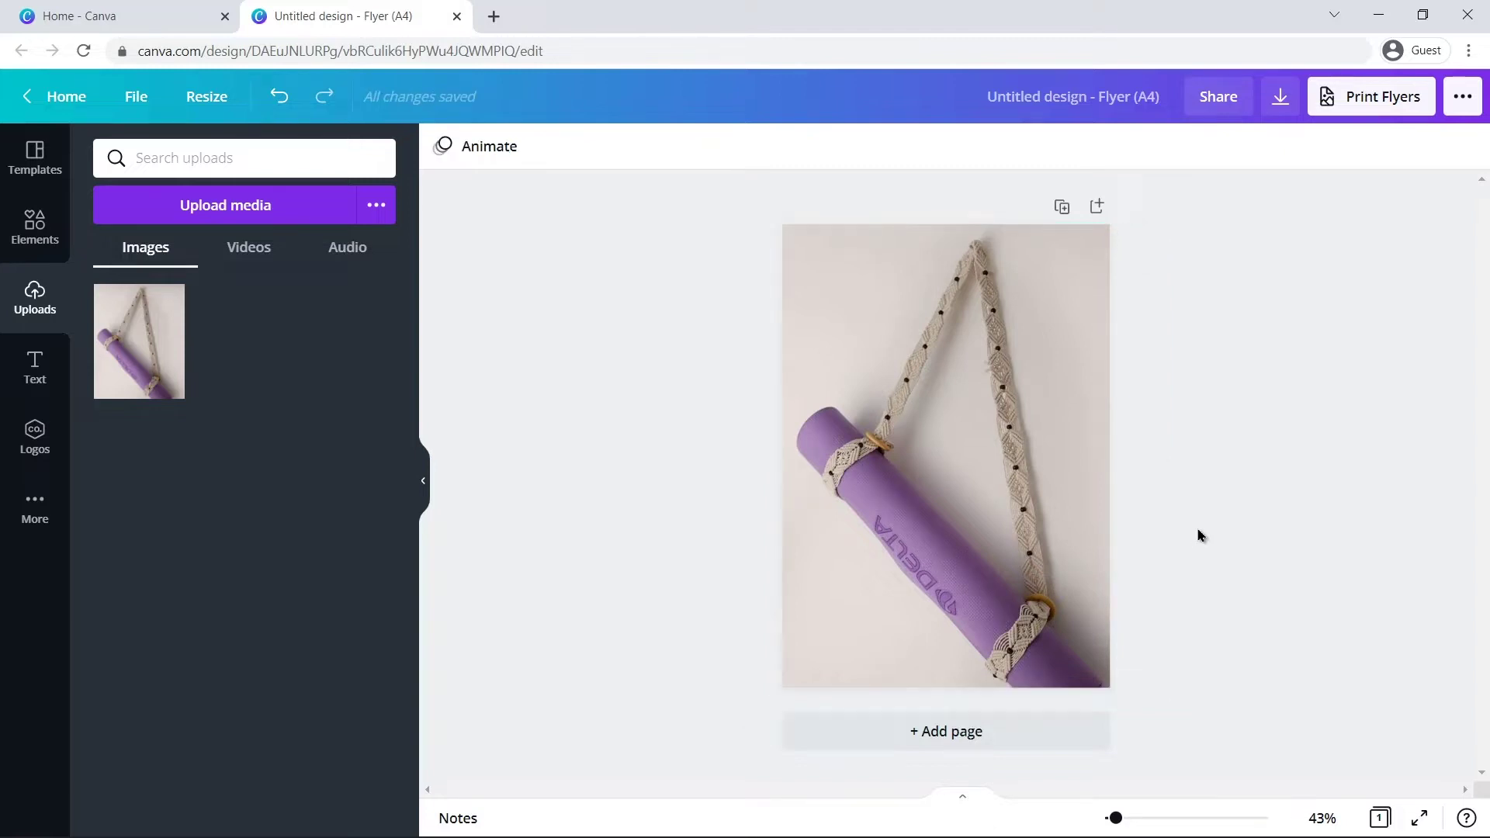
Remove the background of the purple yoga mat image with Background Remover and apply the result.
left_click(1053, 510)
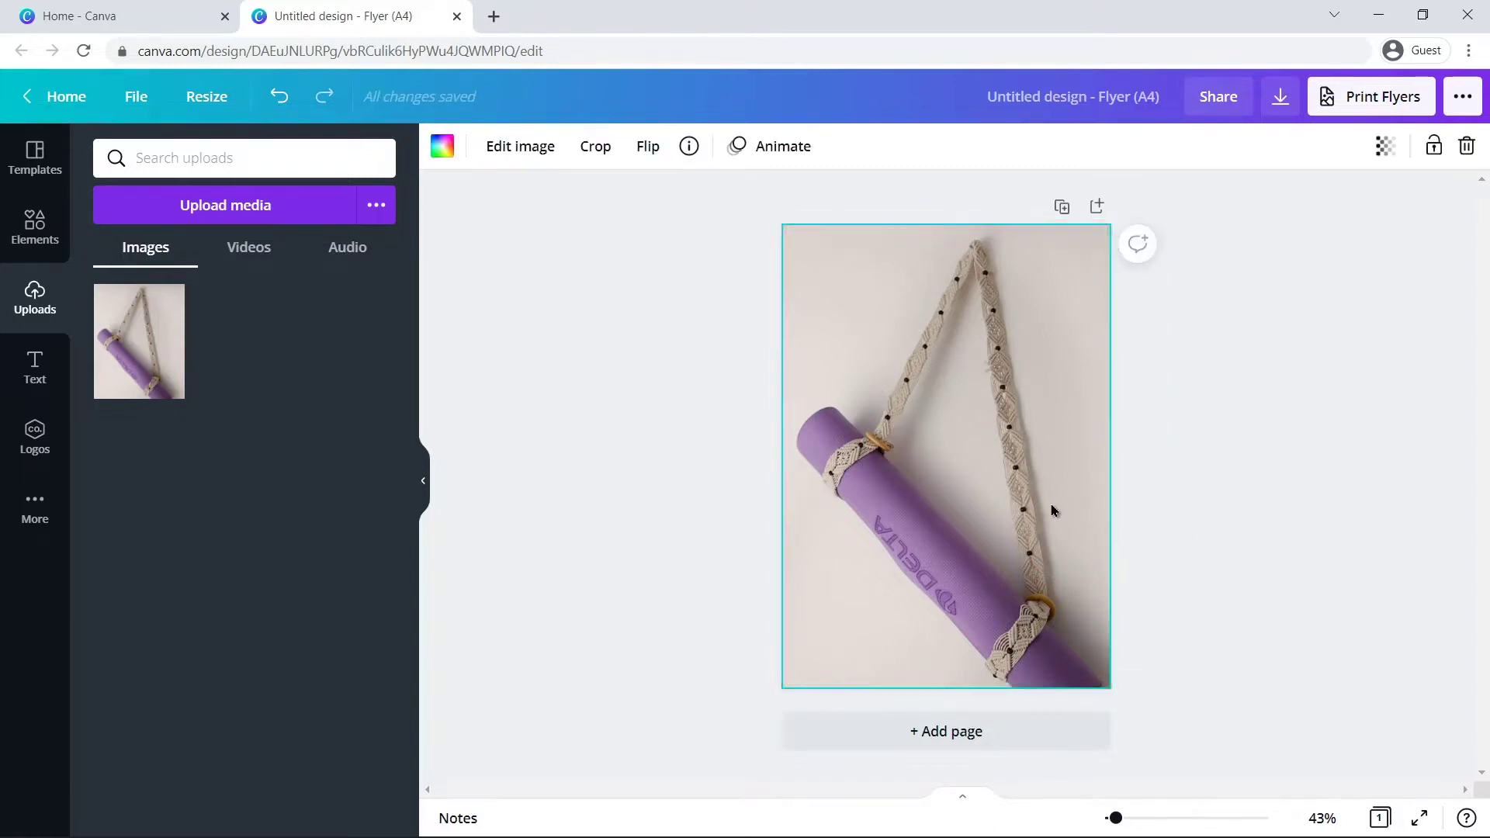
left_click(519, 152)
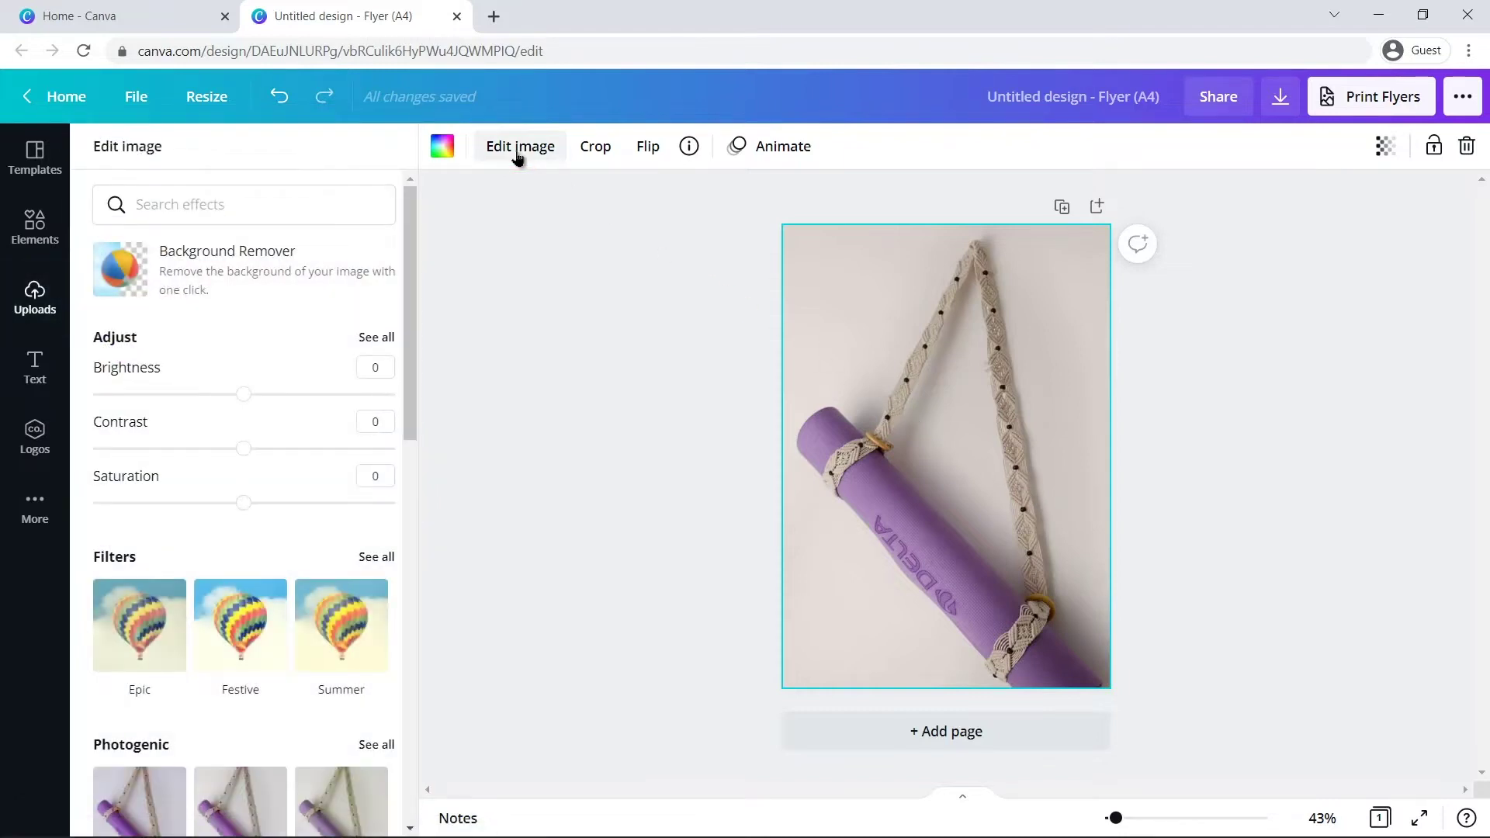
left_click(287, 272)
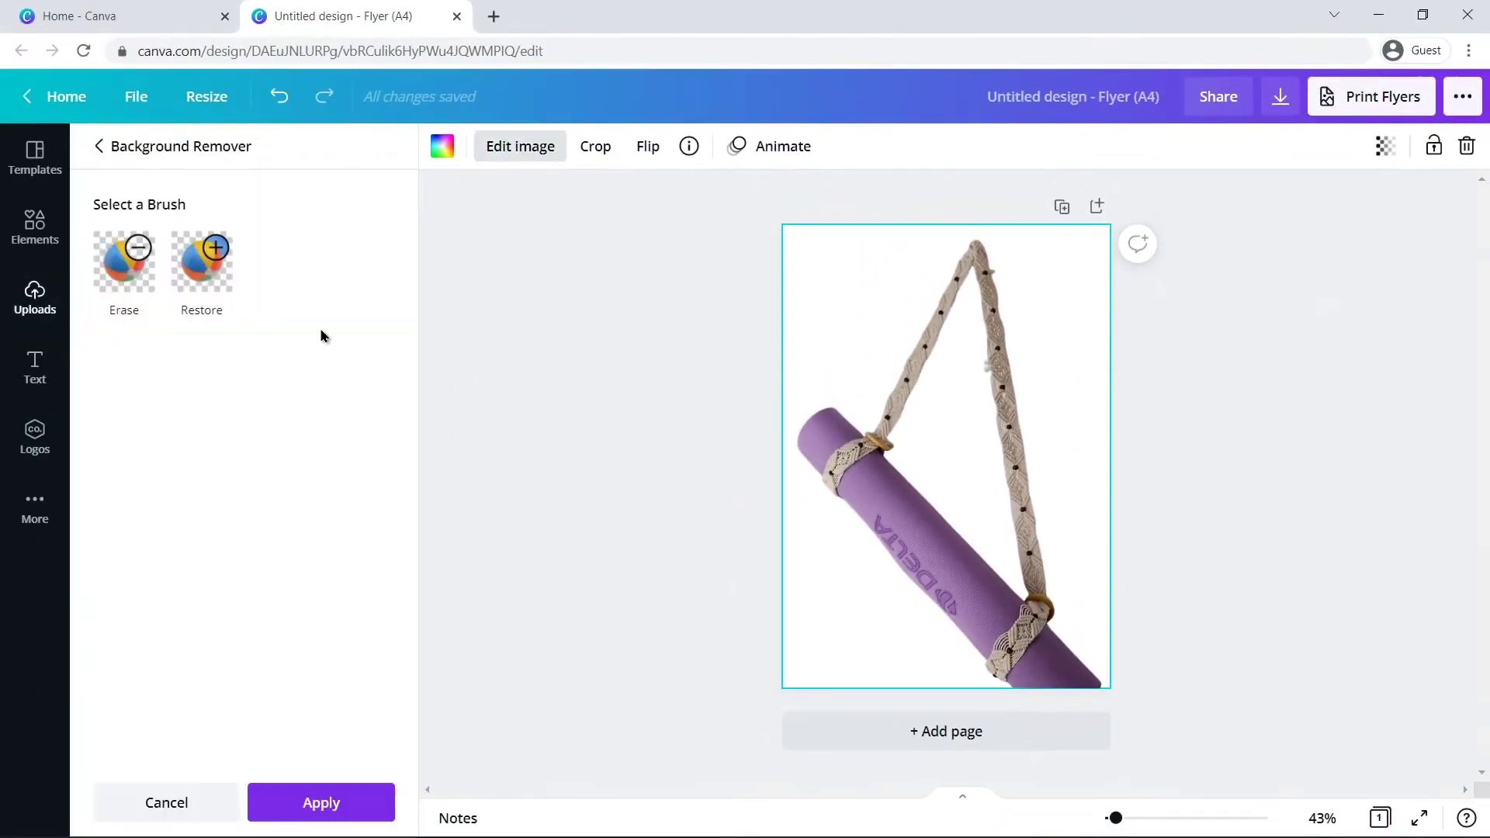
left_click(313, 802)
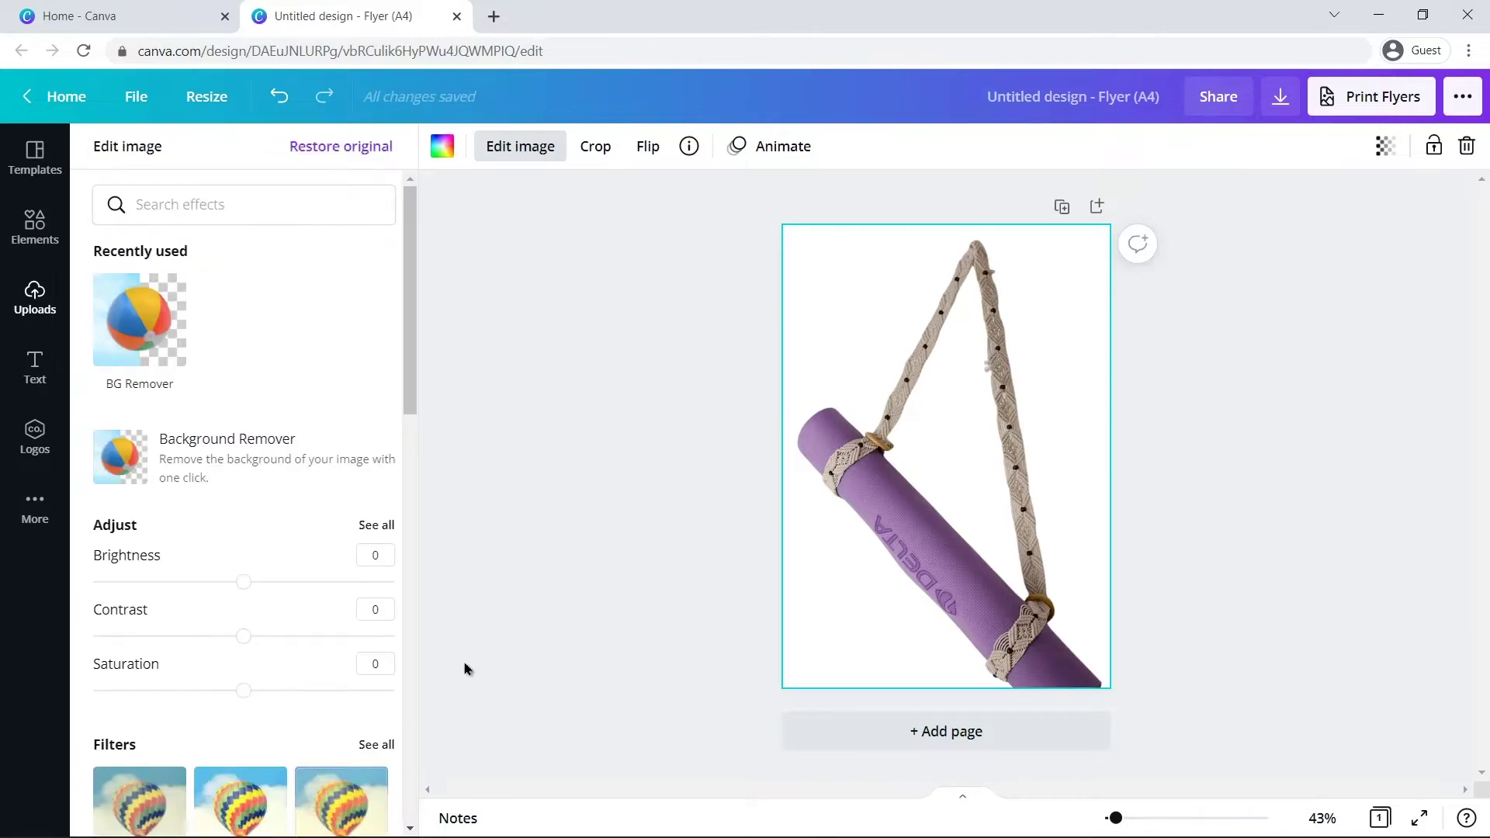
key("Escape")
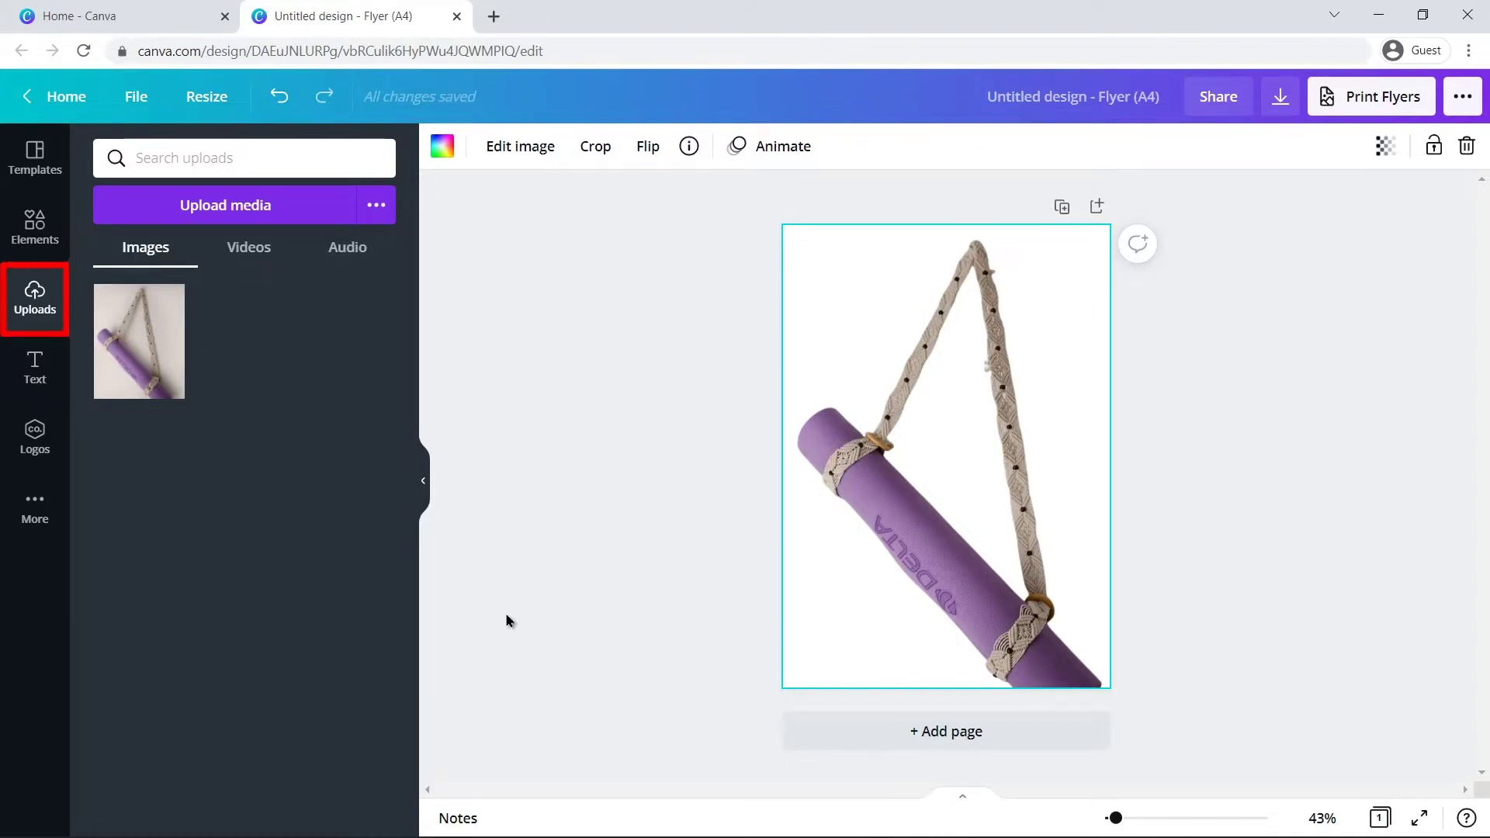
Upload the mats-and-baskets picture, Image 2.jpg, and place it on an empty flyer page.
left_click(225, 205)
left_click(474, 205)
left_click(582, 434)
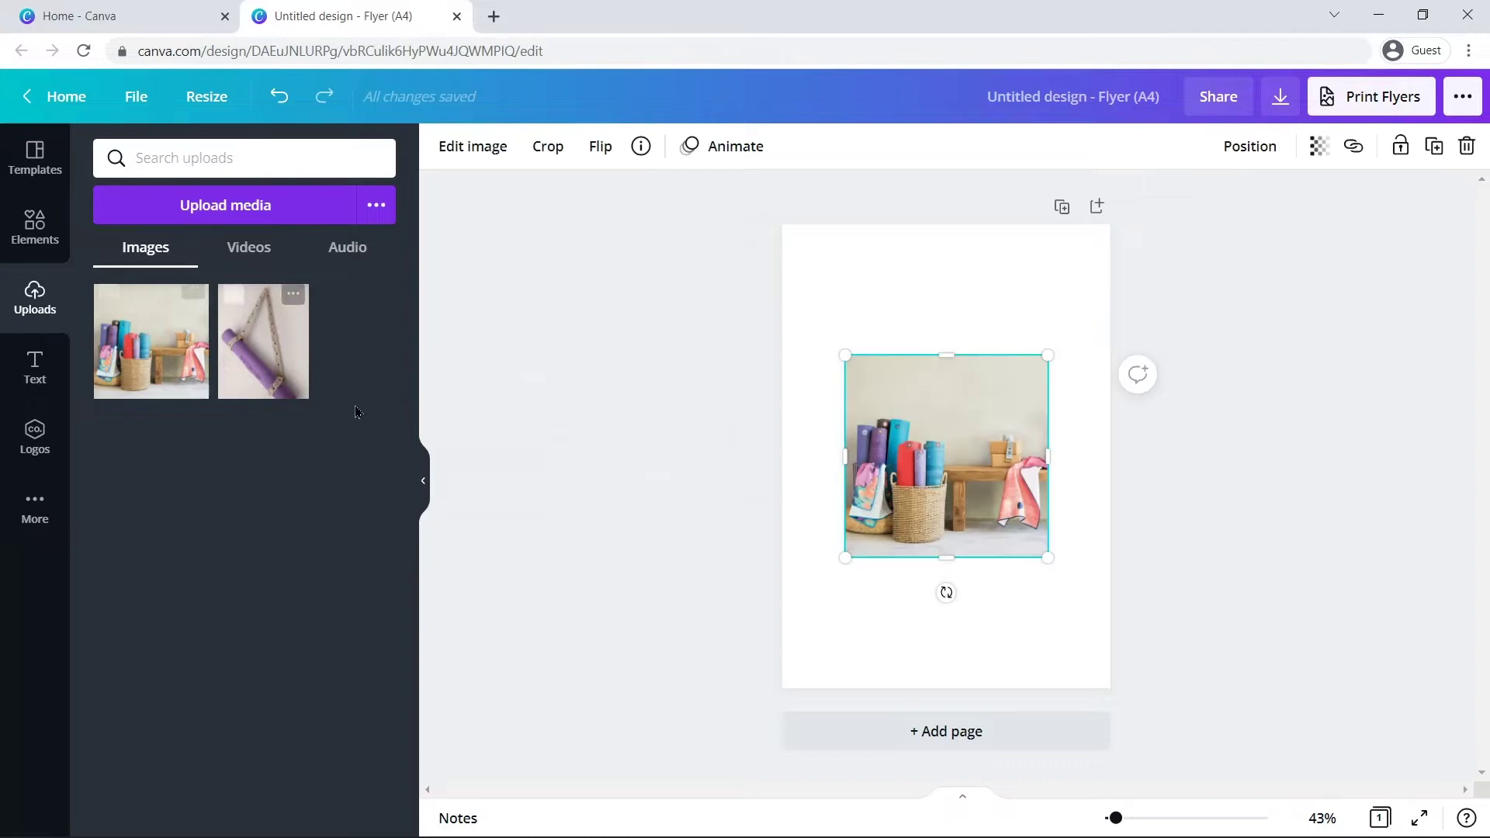
Enlarge the mats-and-baskets image to full page height and position it to fill the flyer, with the baskets inside the page.
left_click_drag(1048, 558, 1108, 619)
left_click_drag(846, 352, 742, 246)
left_click_drag(1107, 619, 1207, 693)
left_click_drag(742, 252, 718, 230)
left_click_drag(842, 296, 872, 283)
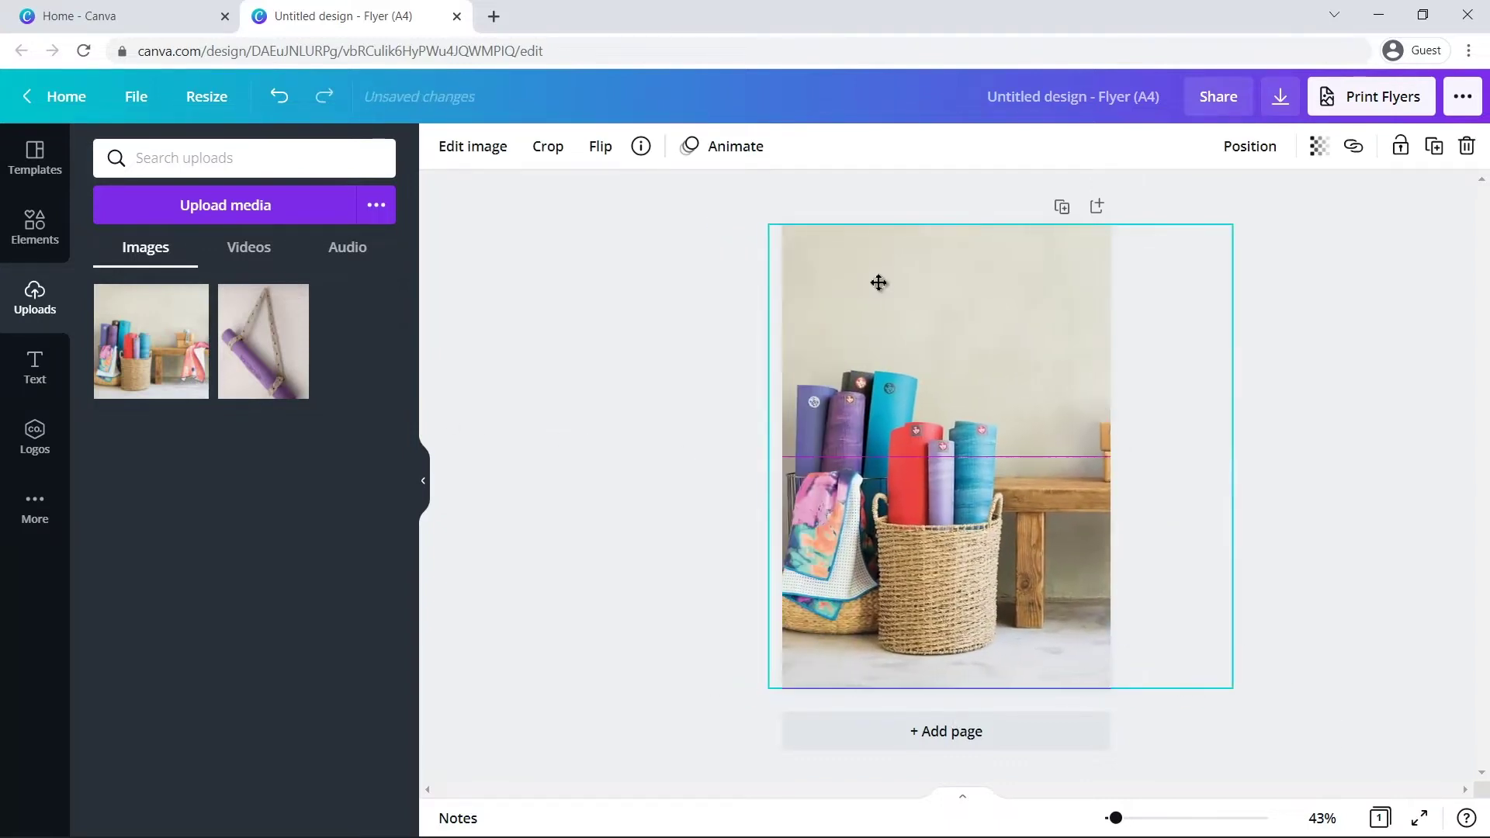
left_click(1270, 408)
Run Background Remover on the full-page mats-and-baskets image.
left_click(1041, 371)
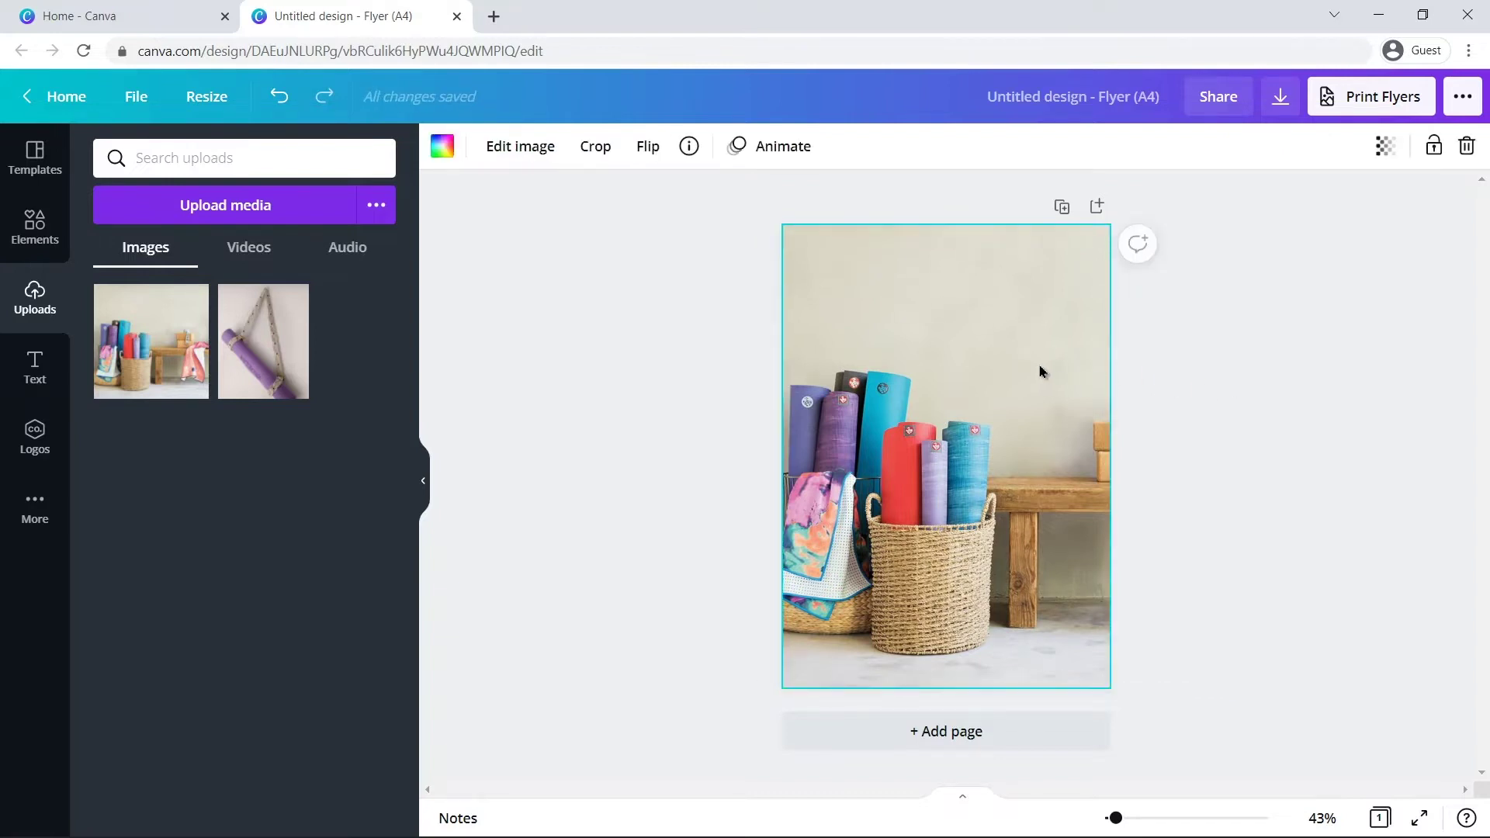
left_click(518, 157)
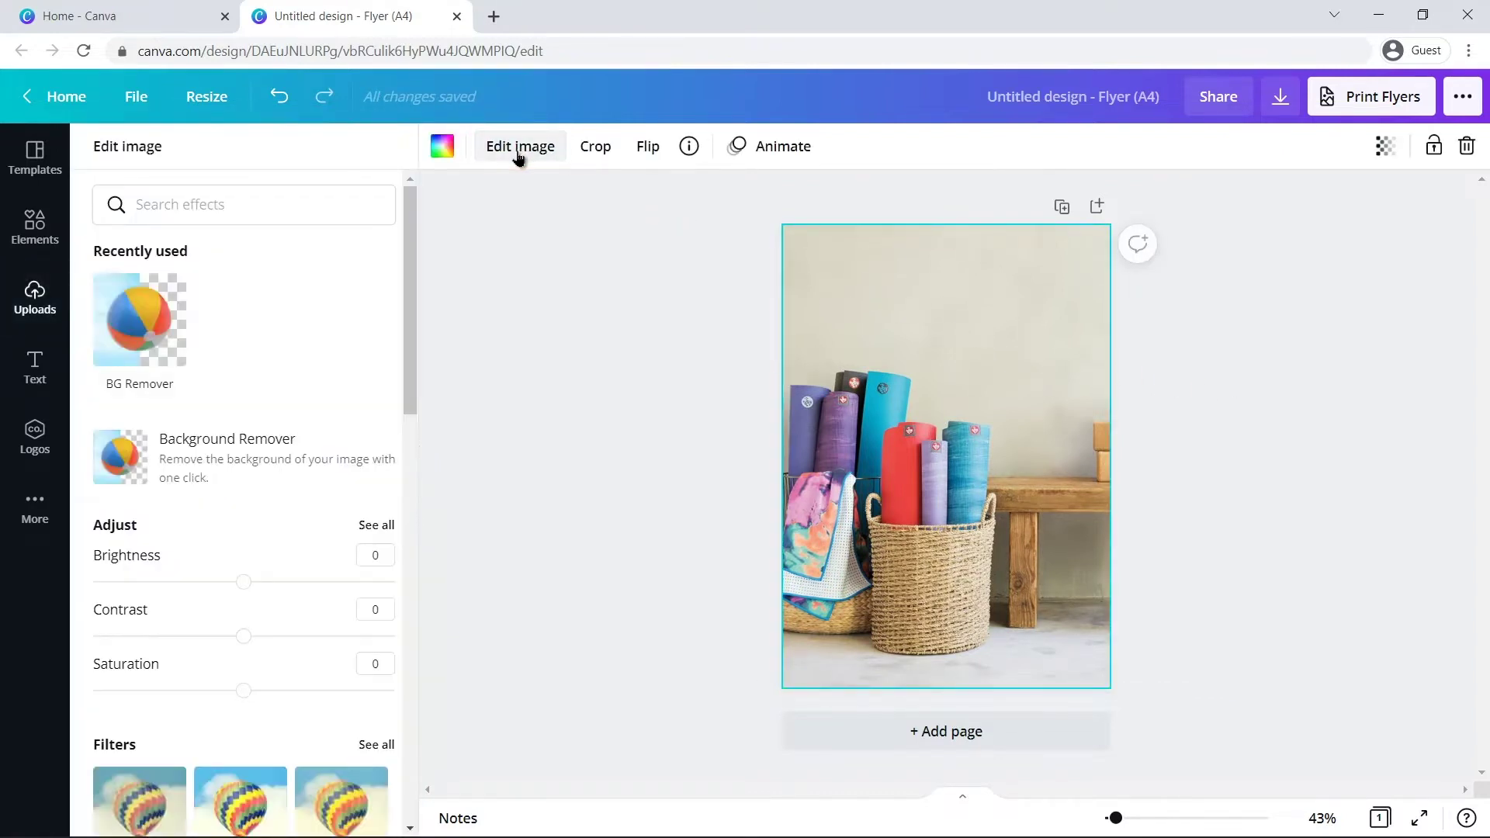
left_click(219, 459)
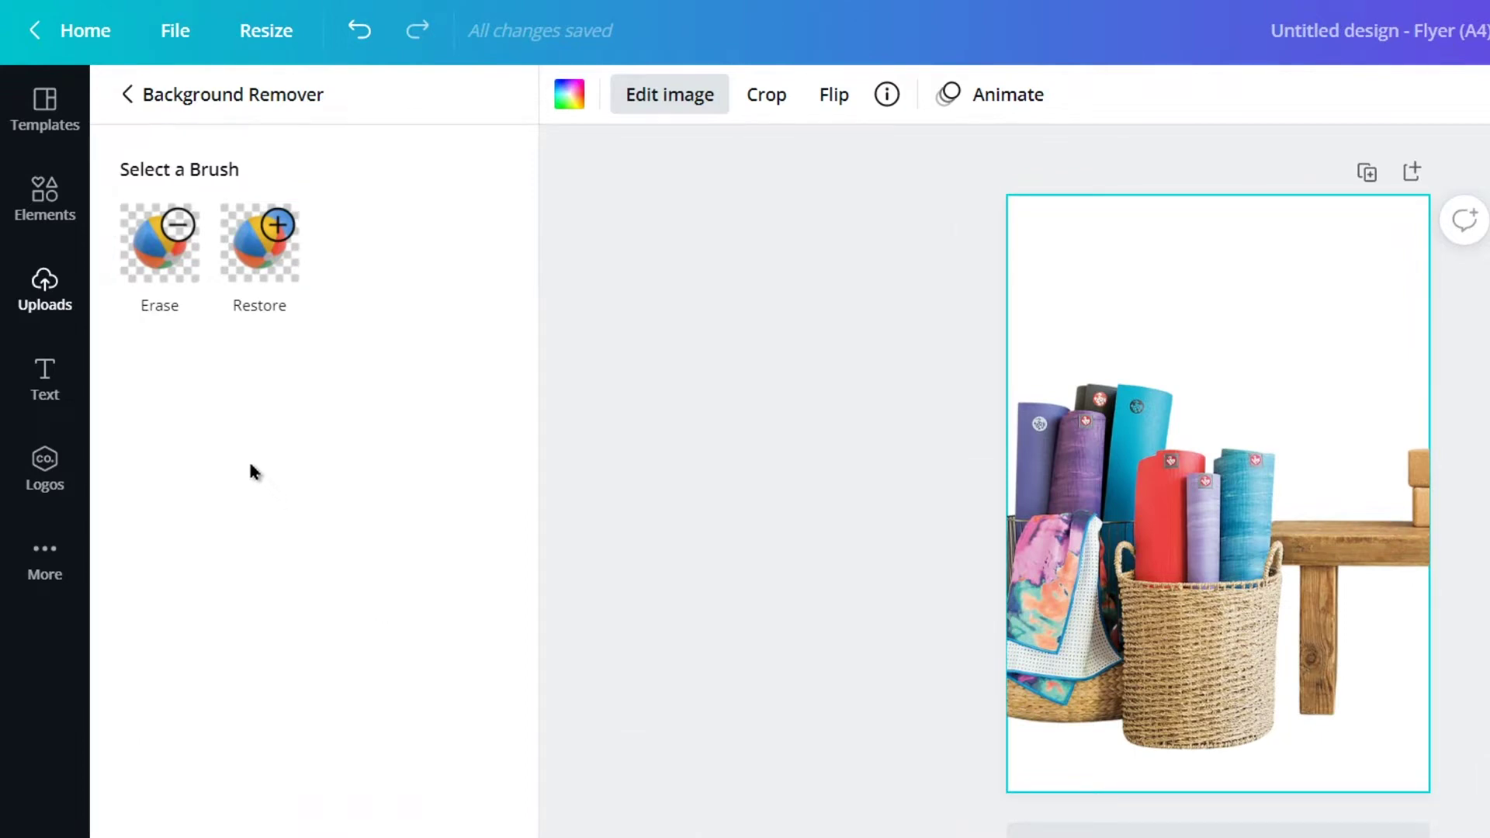
Erase the boxes, pink towel, outer bench part and a strip across the rolled mats with the Erase brush at size 29.
left_click(146, 273)
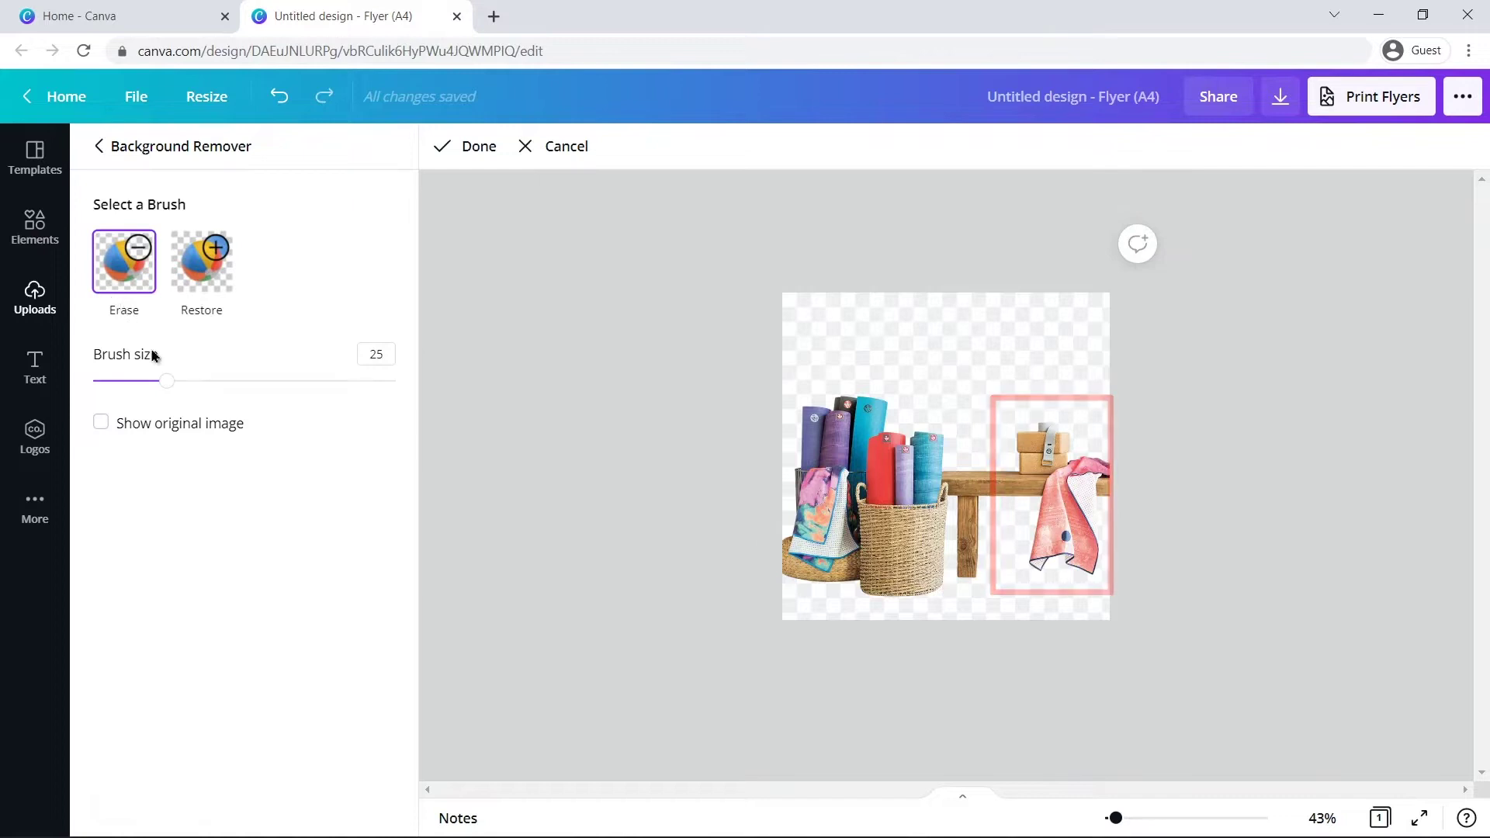
left_click_drag(165, 381, 179, 382)
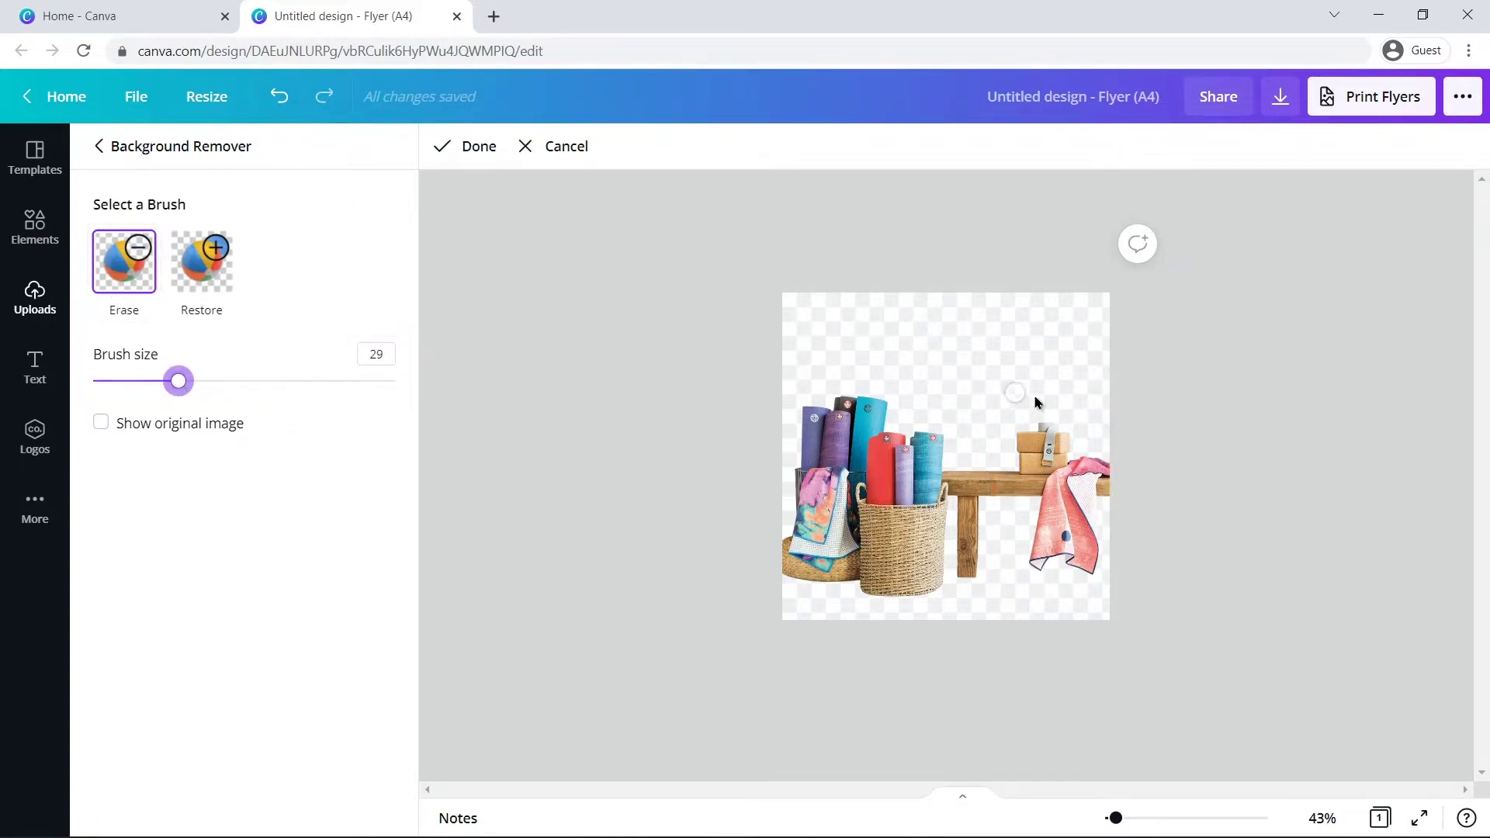
mouse_move(1041, 416)
left_mouse_down()
mouse_move(1029, 434)
mouse_move(1058, 443)
mouse_move(1065, 526)
mouse_move(1041, 581)
left_mouse_up()
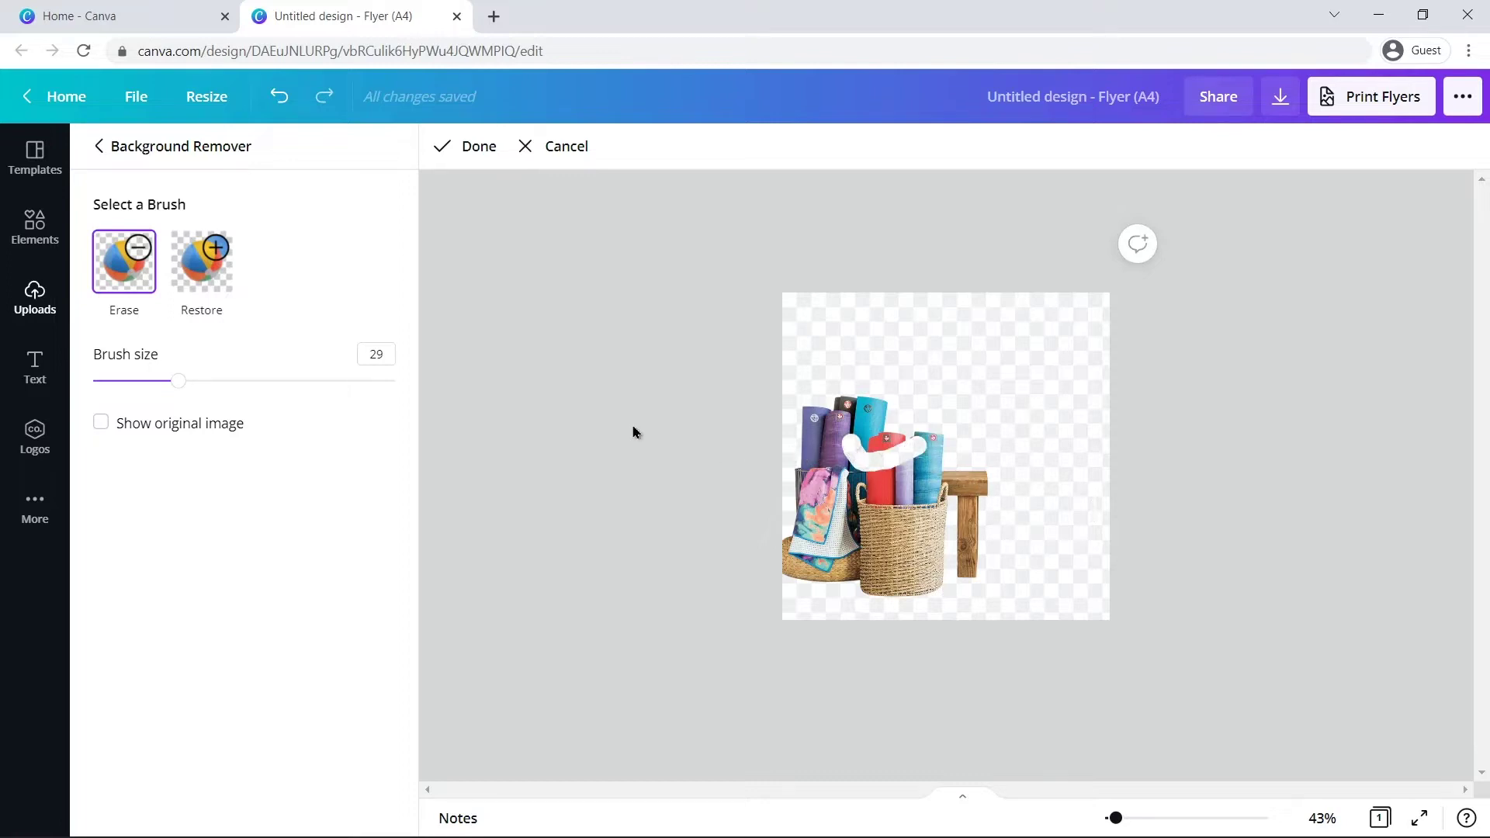
Paint back the erased strip across the rolled mats with the Restore brush at size 32 and apply the background removal.
left_click(202, 265)
left_click(183, 381)
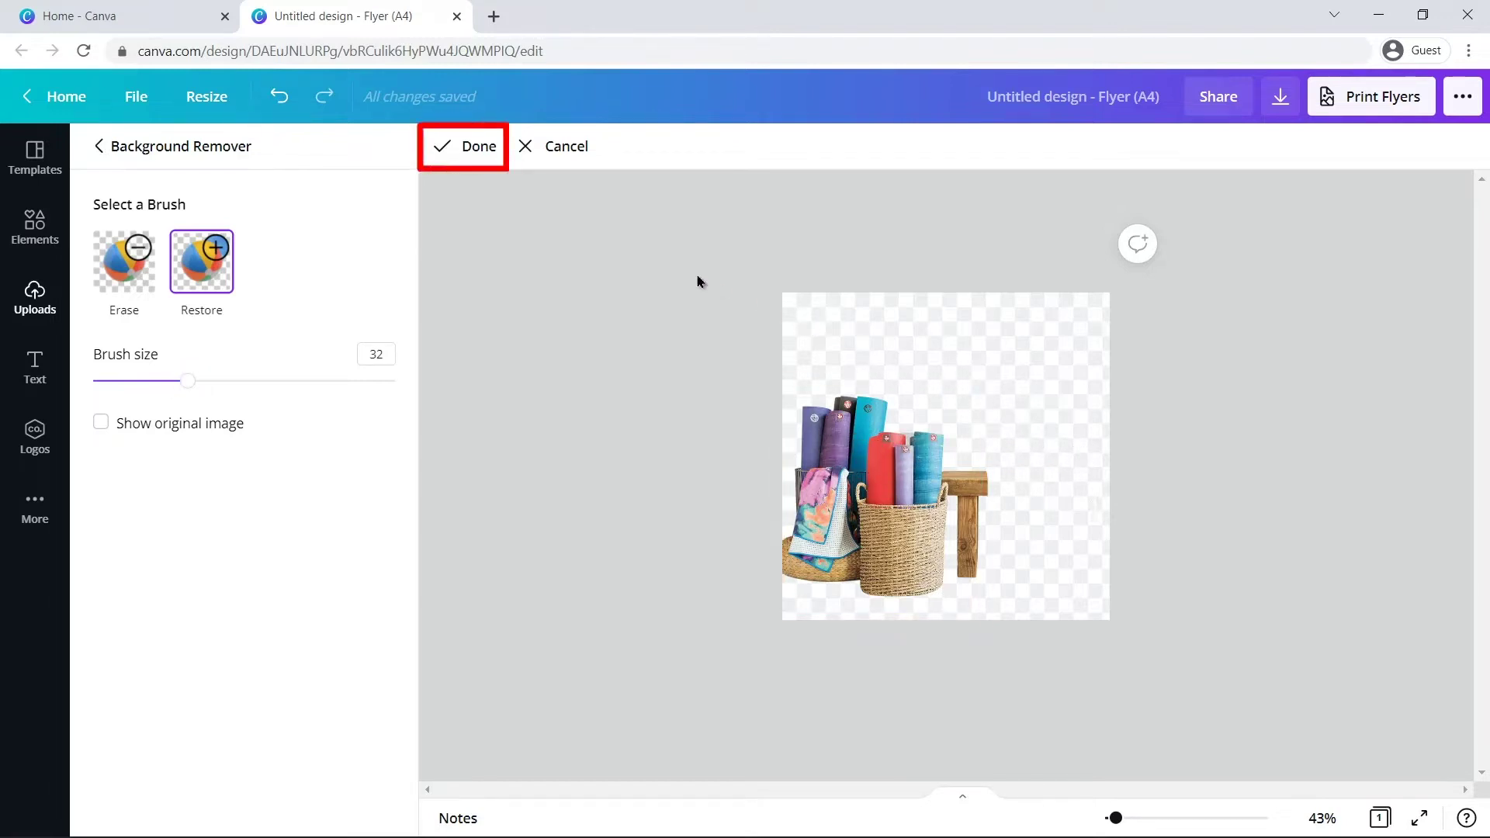
left_click(443, 159)
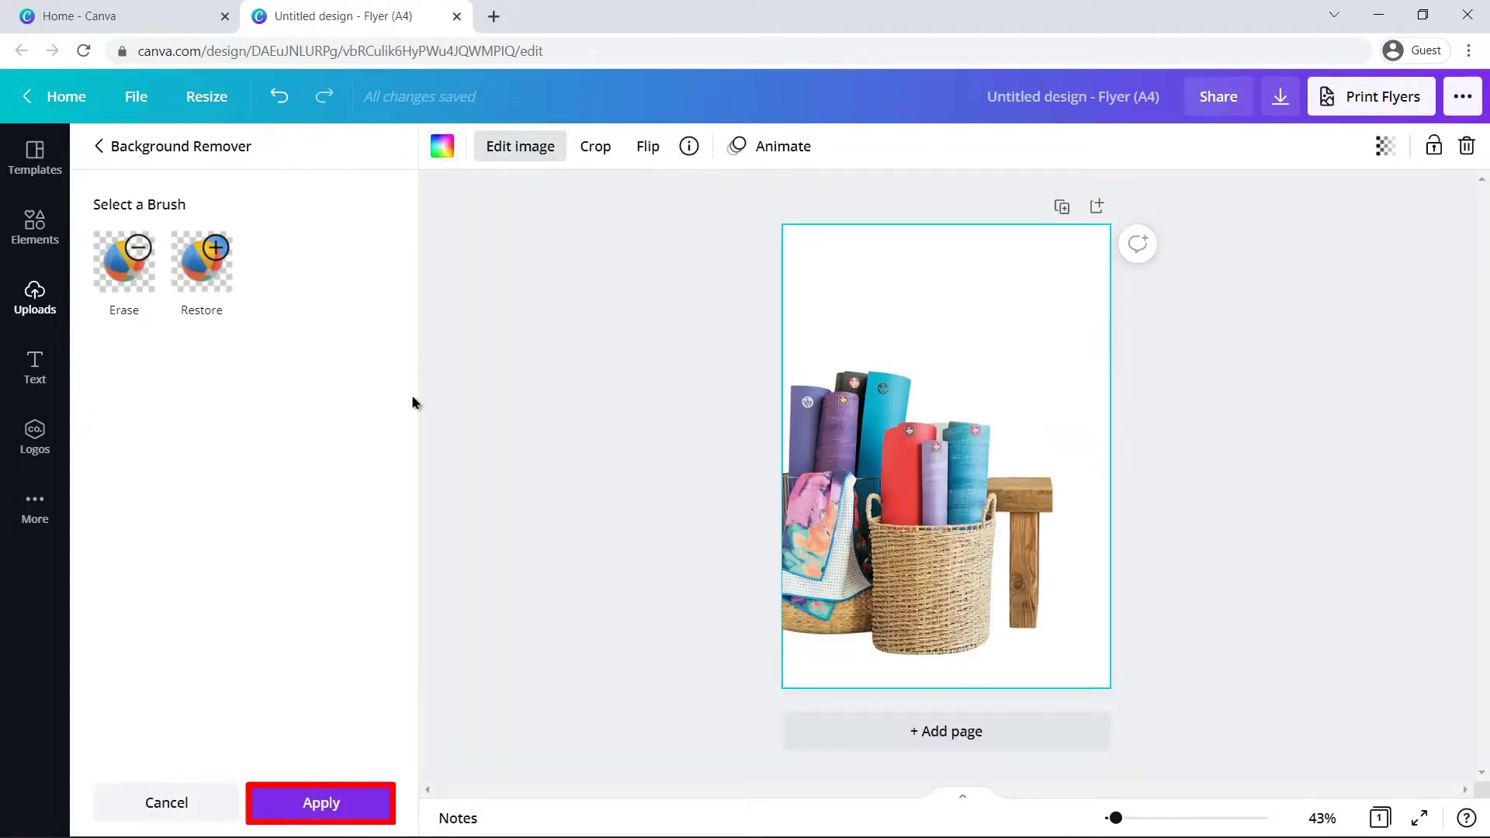
left_click(316, 802)
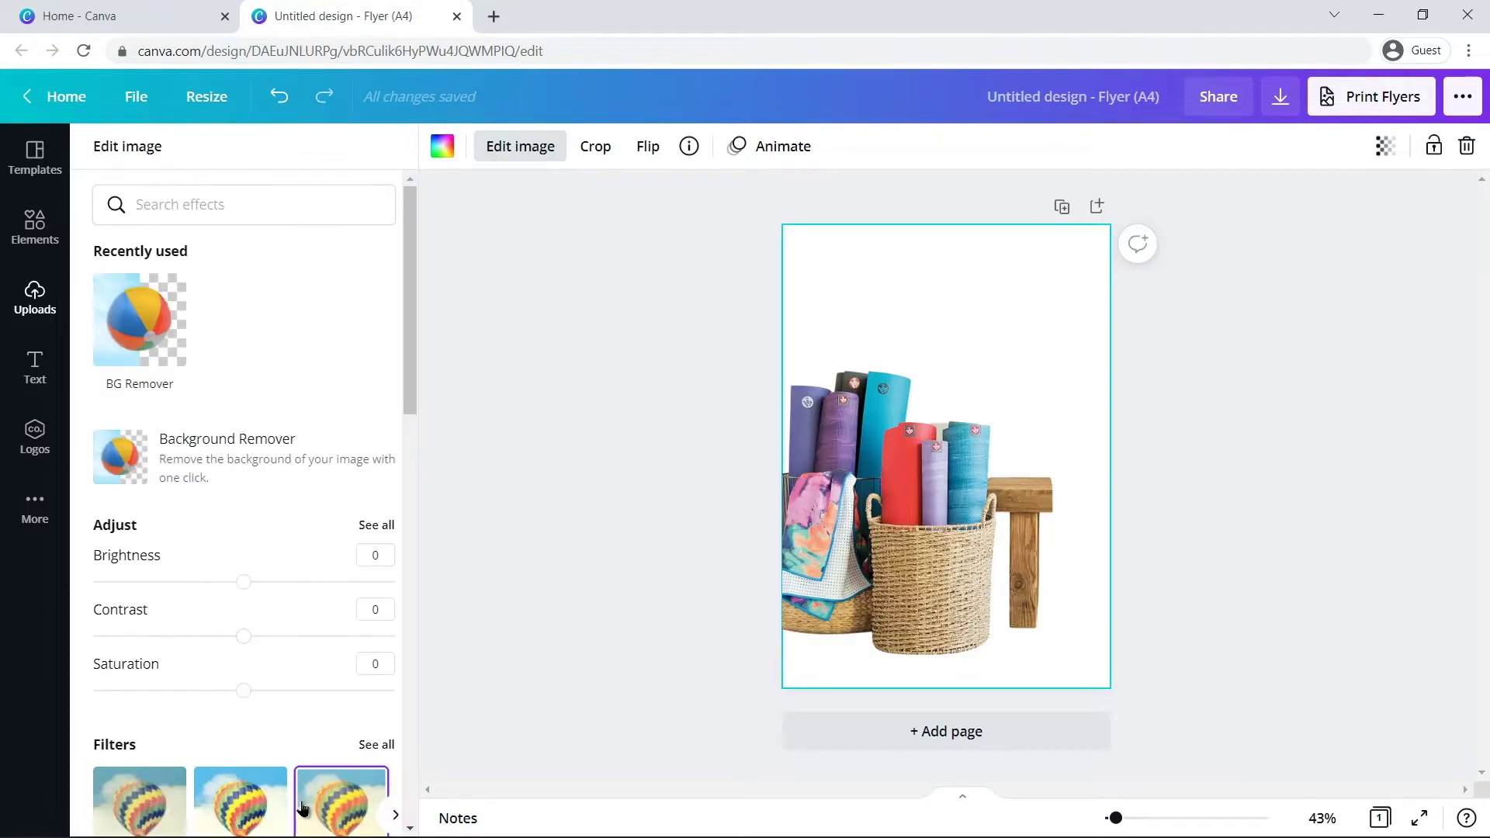
left_click(476, 606)
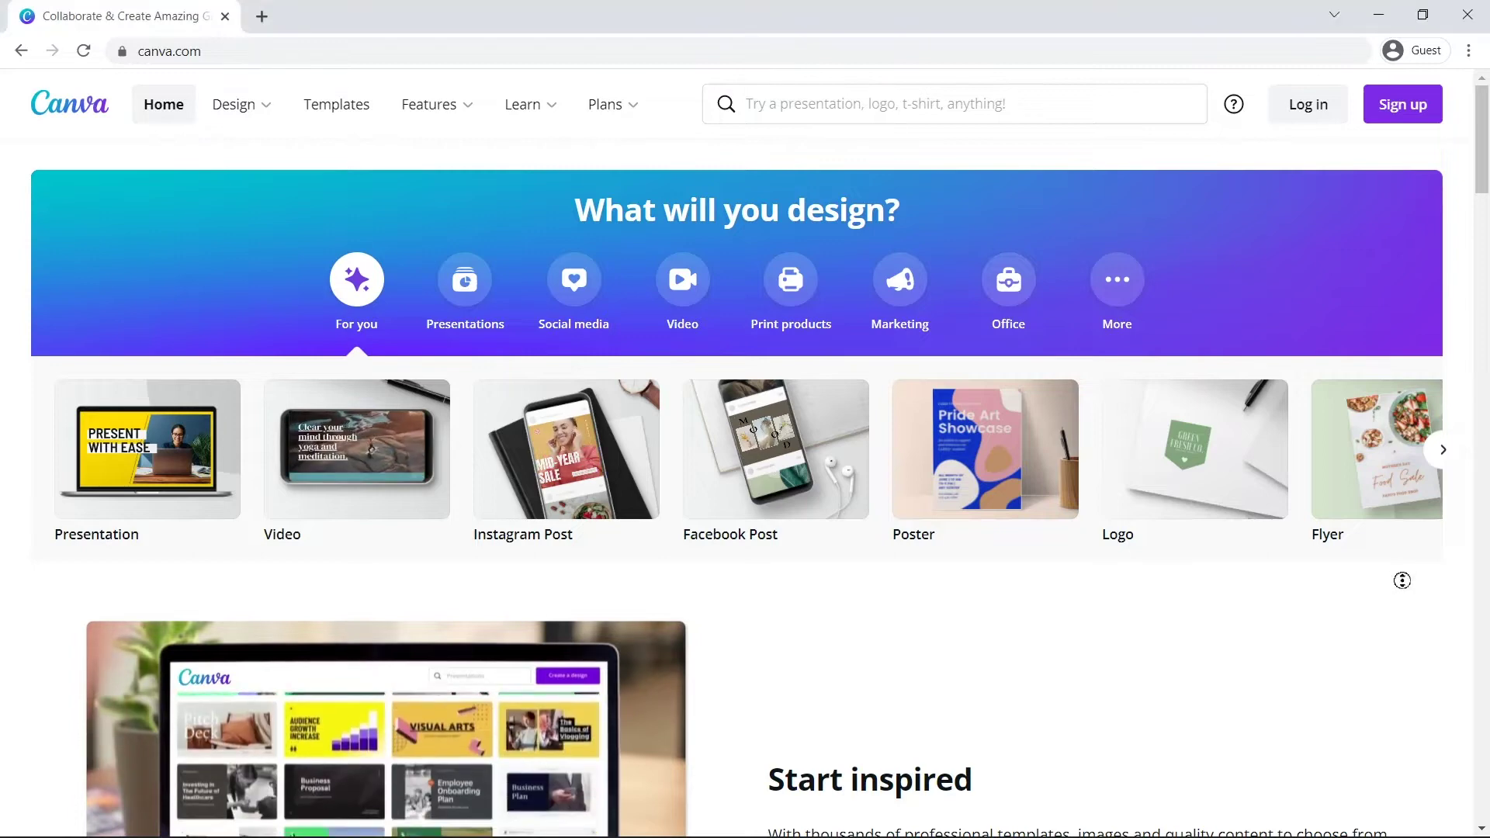
middle_click(1404, 615)
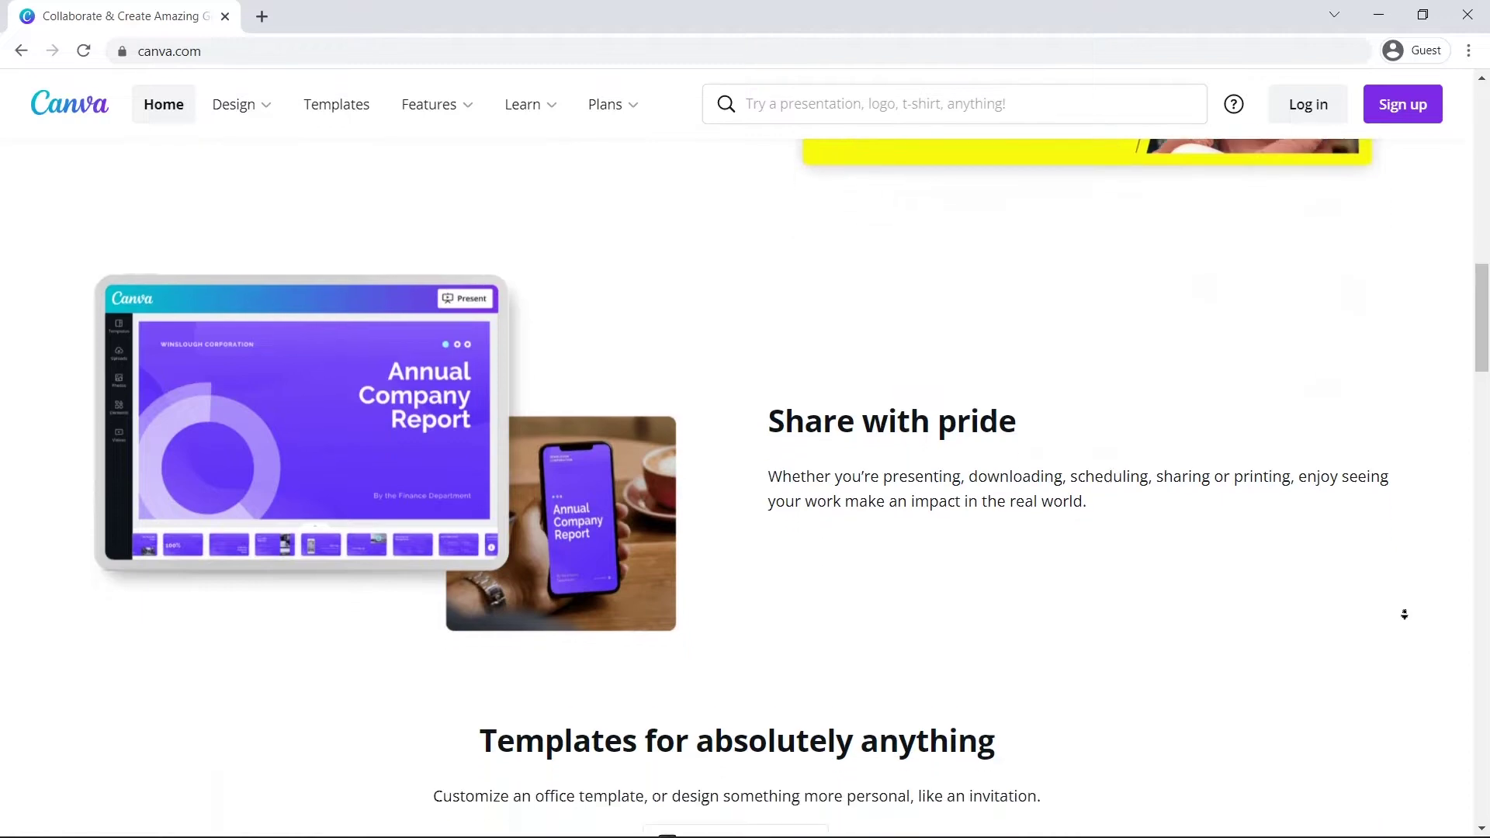
Return to the start of the Canva home page and open the account sign-up.
left_click(1408, 620)
key("Home")
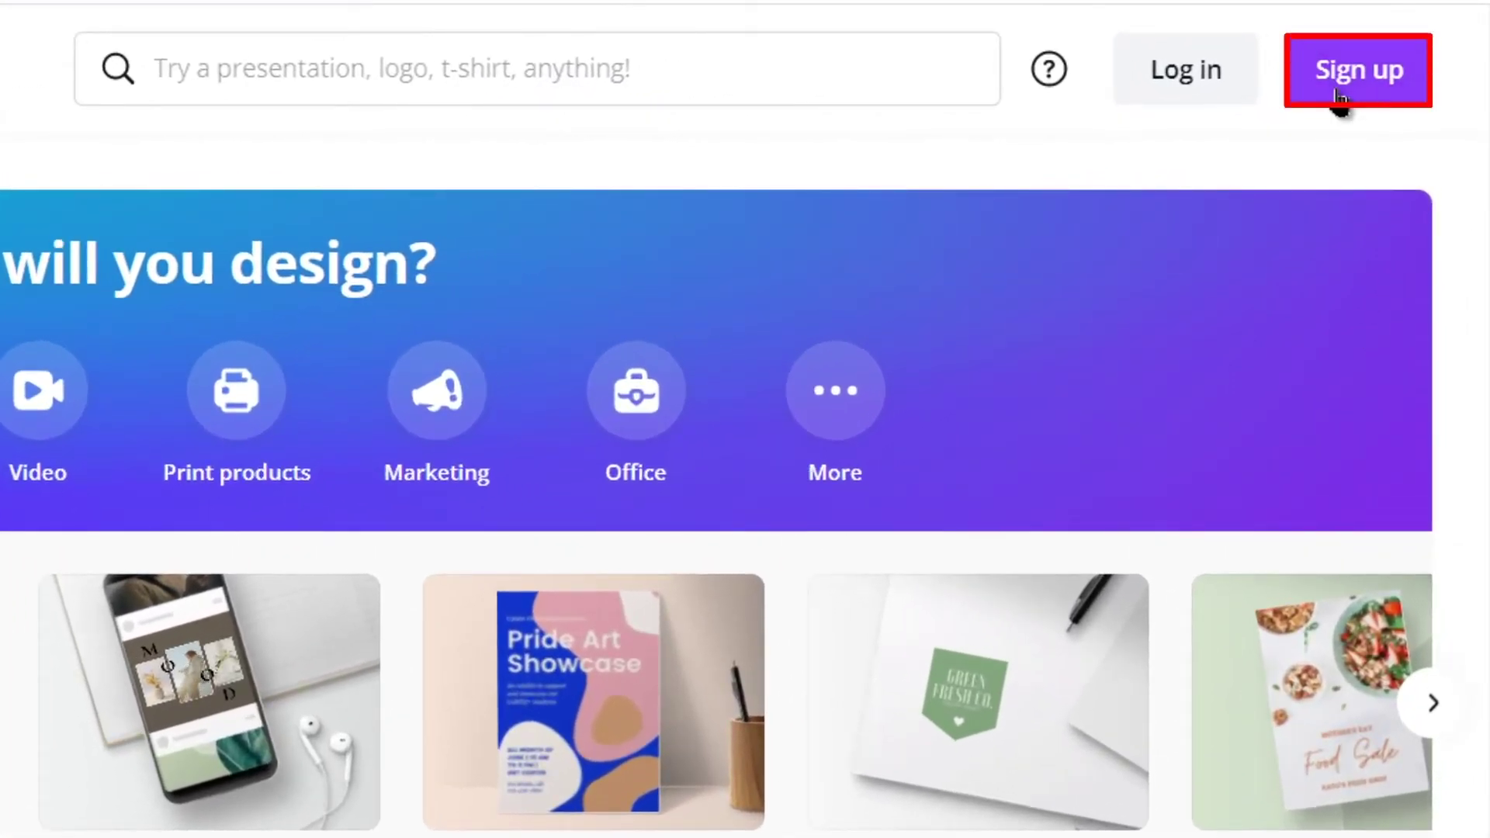
left_click(1341, 99)
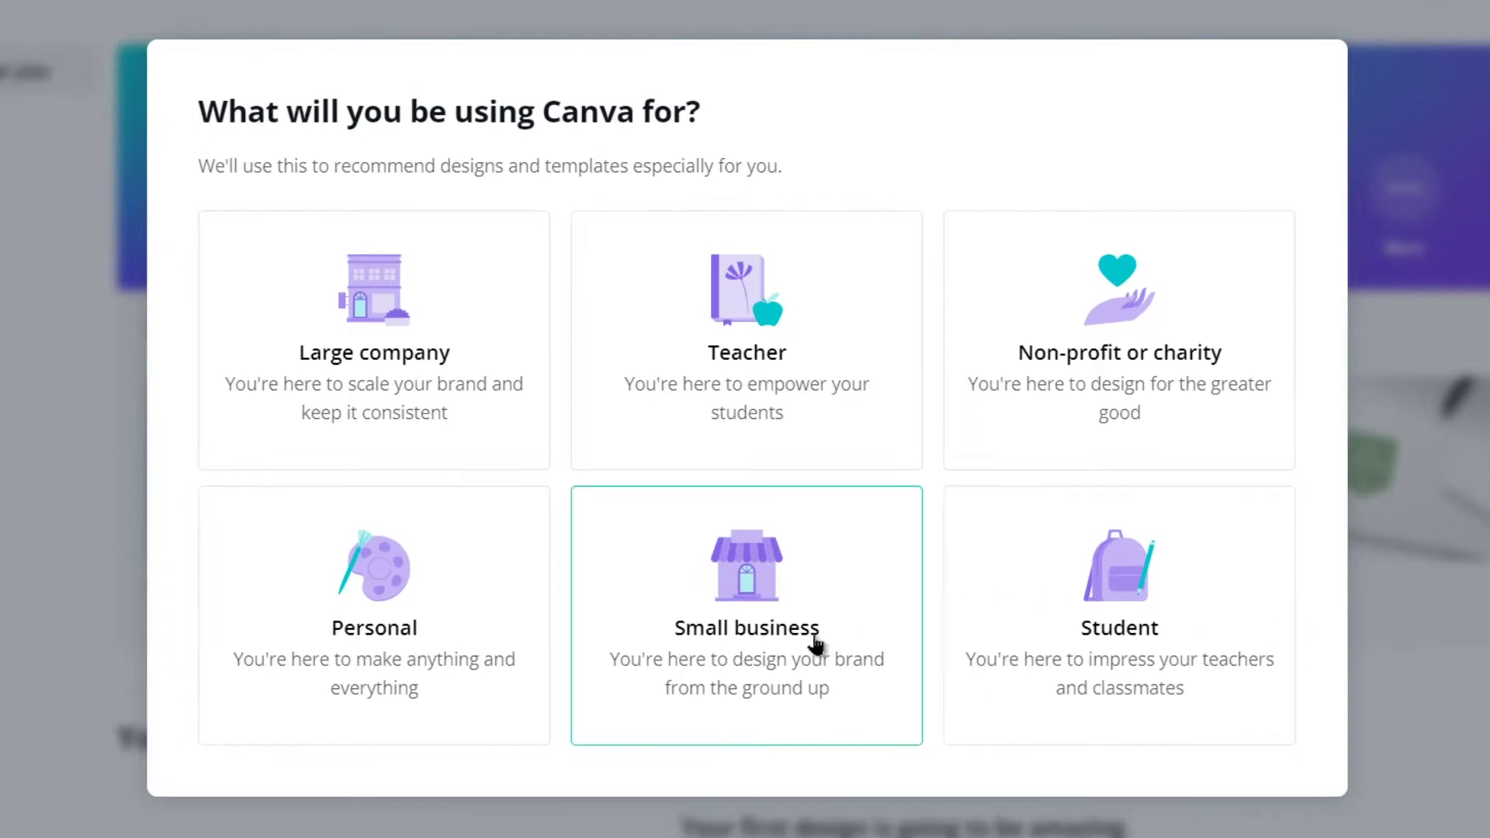
Choose Small business as the account use, skip the team details and open the 30-day free trial of Canva Pro.
left_click(815, 644)
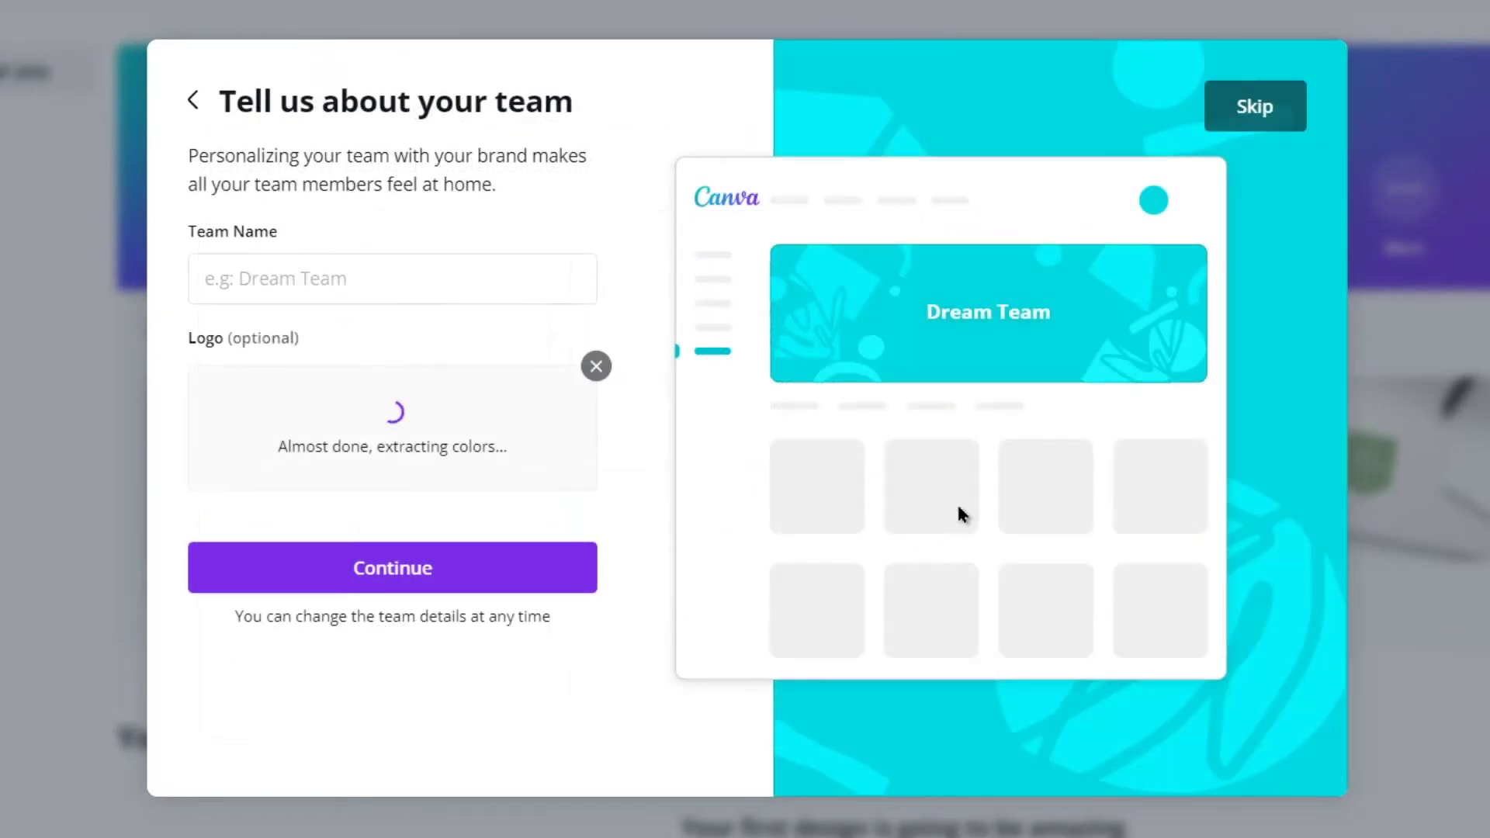
left_click(1264, 115)
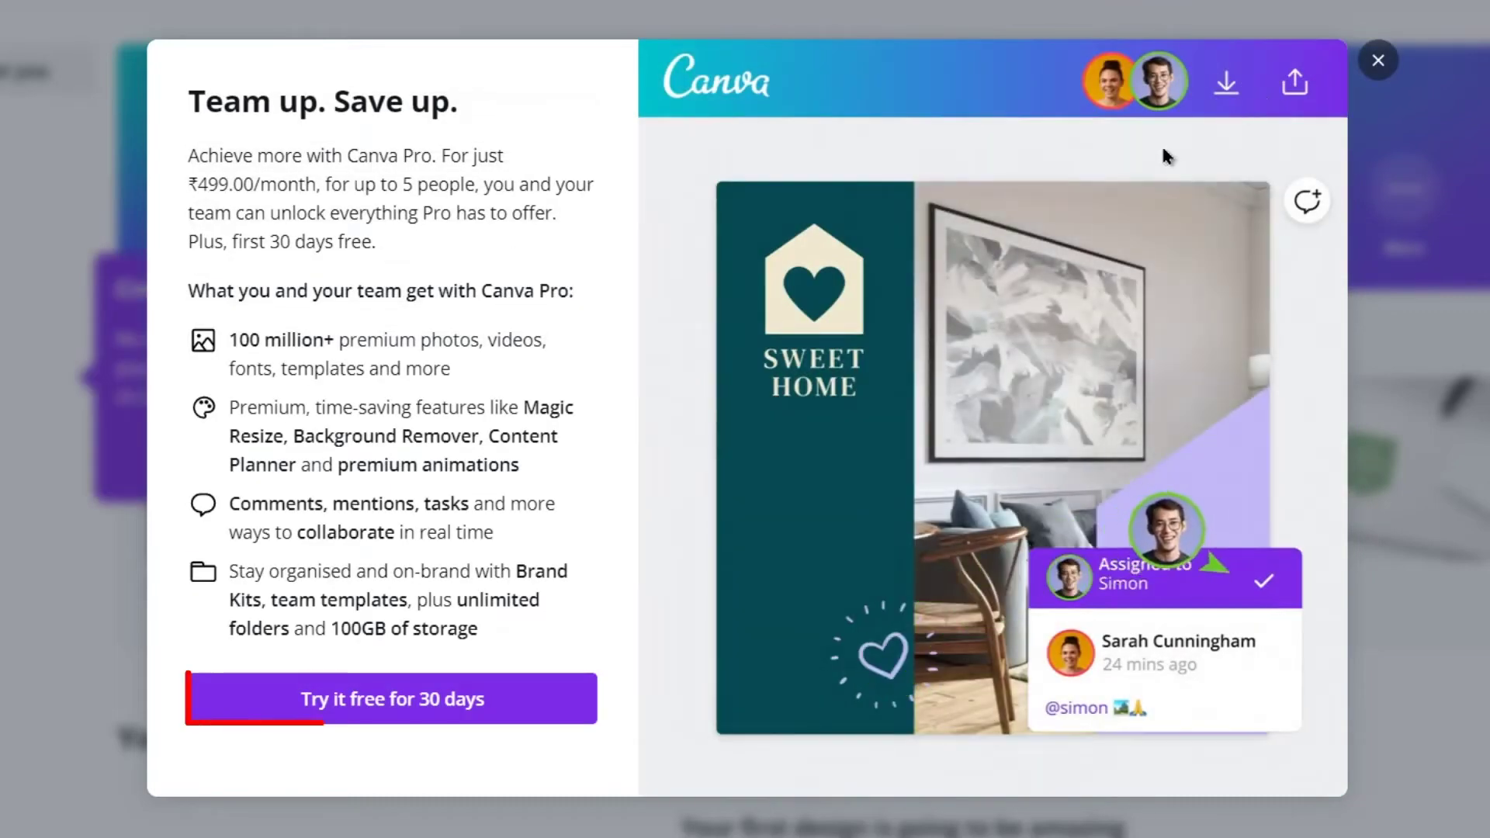
left_click(319, 698)
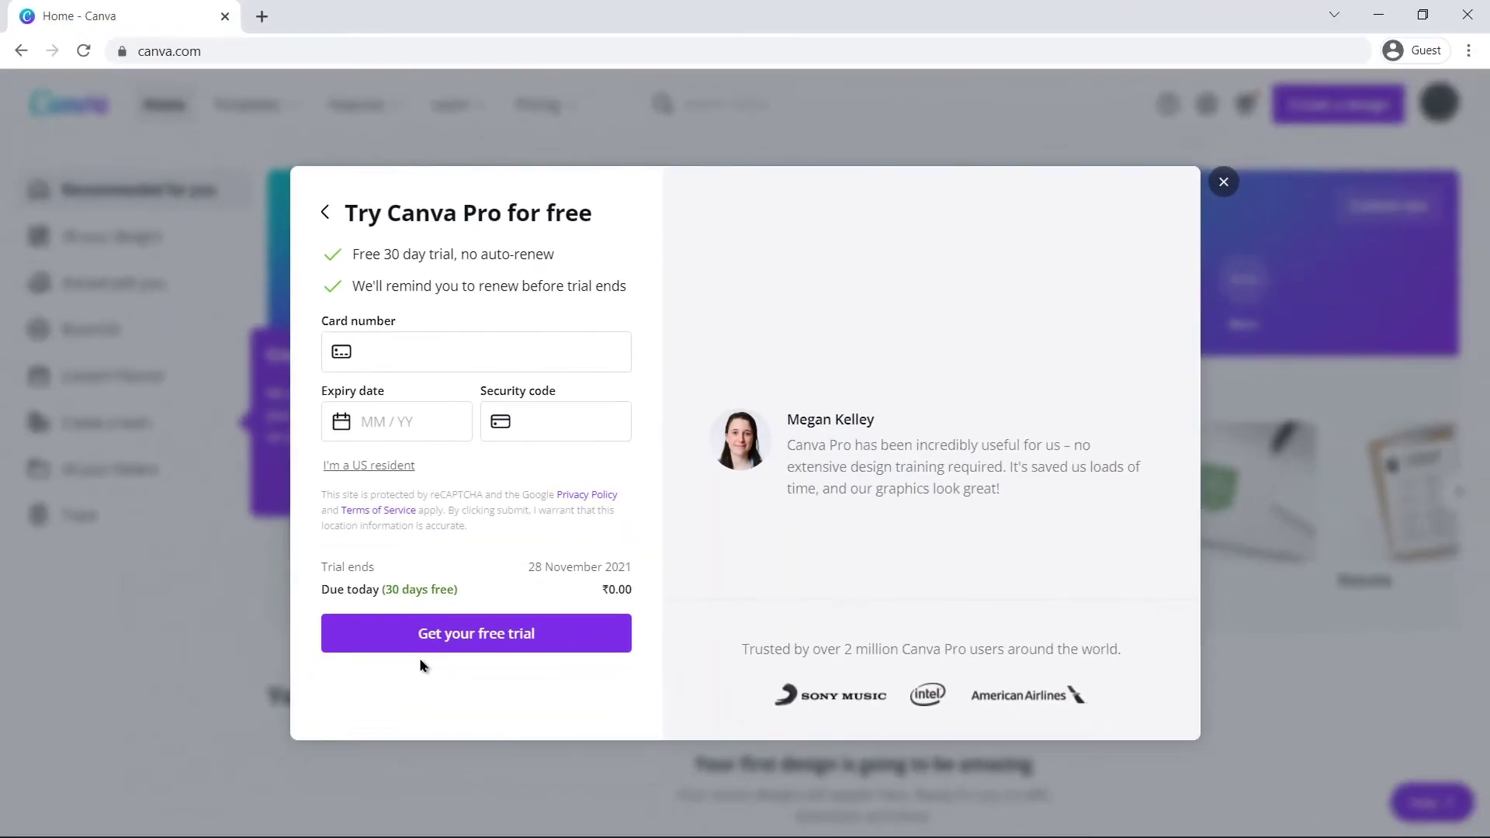
left_click(1454, 420)
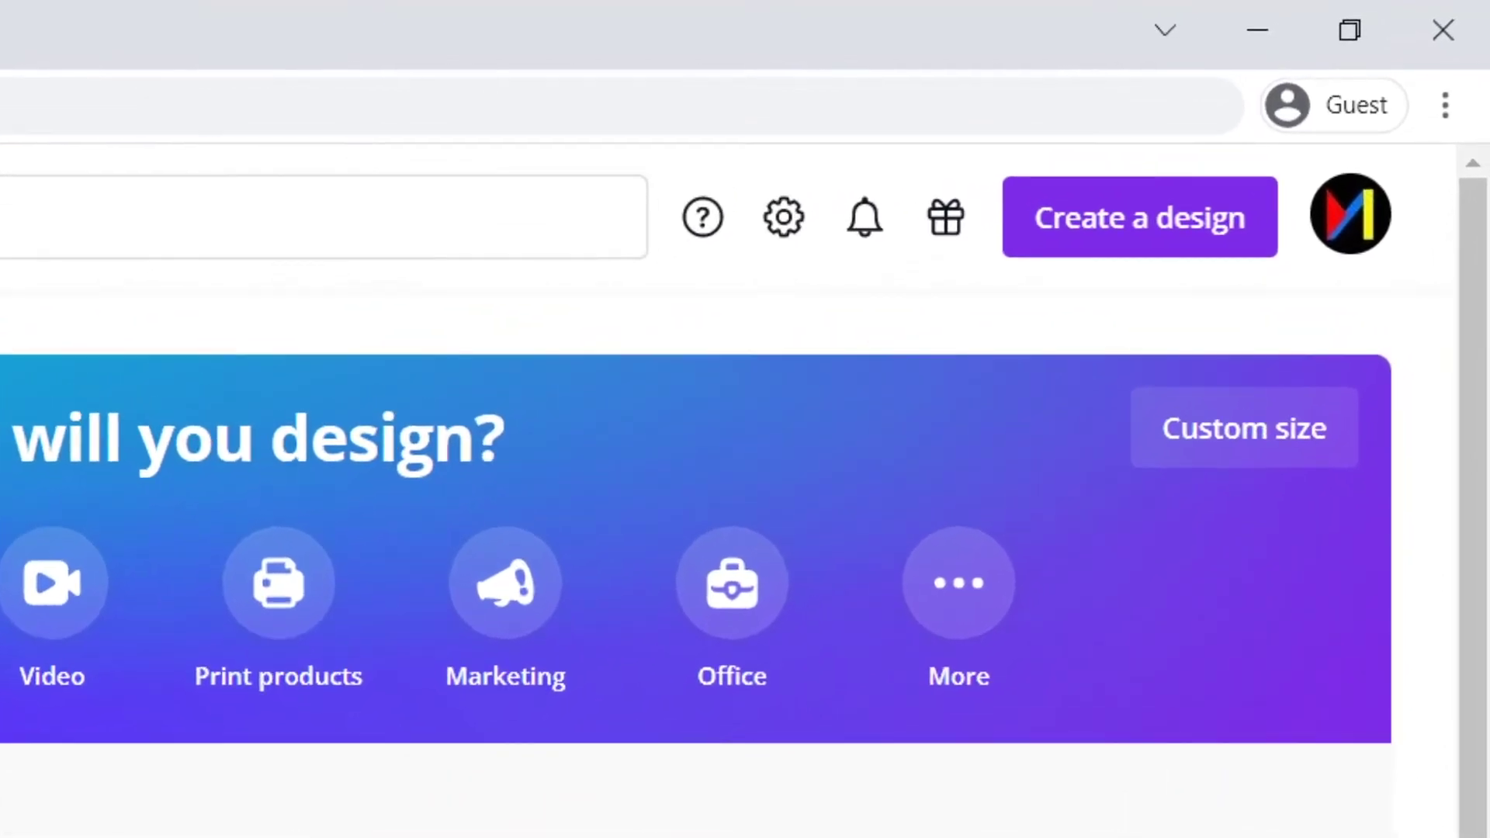
Create a new Flyer design at 210 × 297 mm.
left_click(1135, 222)
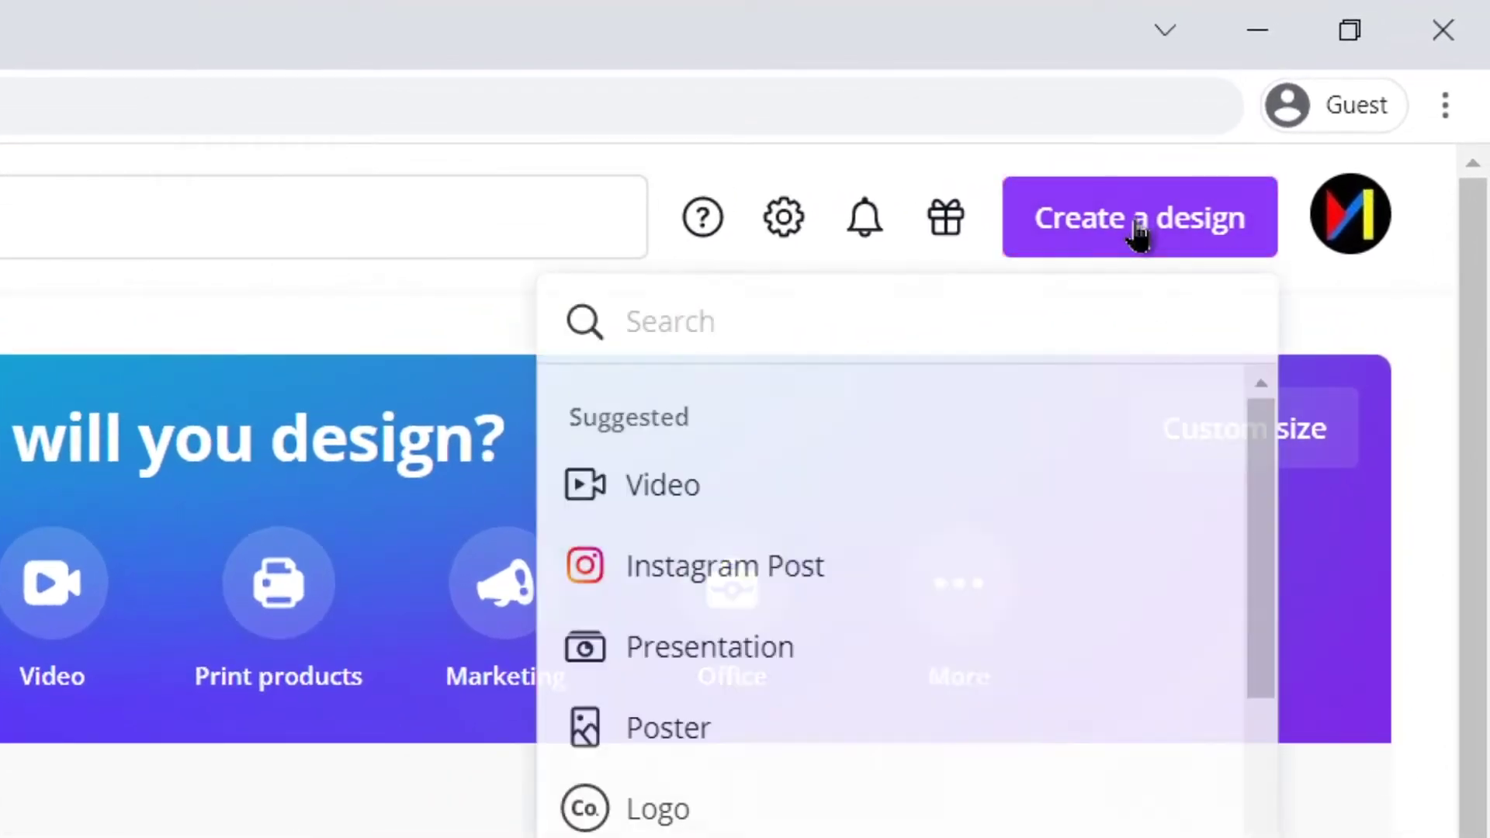
scroll(1119, 466, "down", 5)
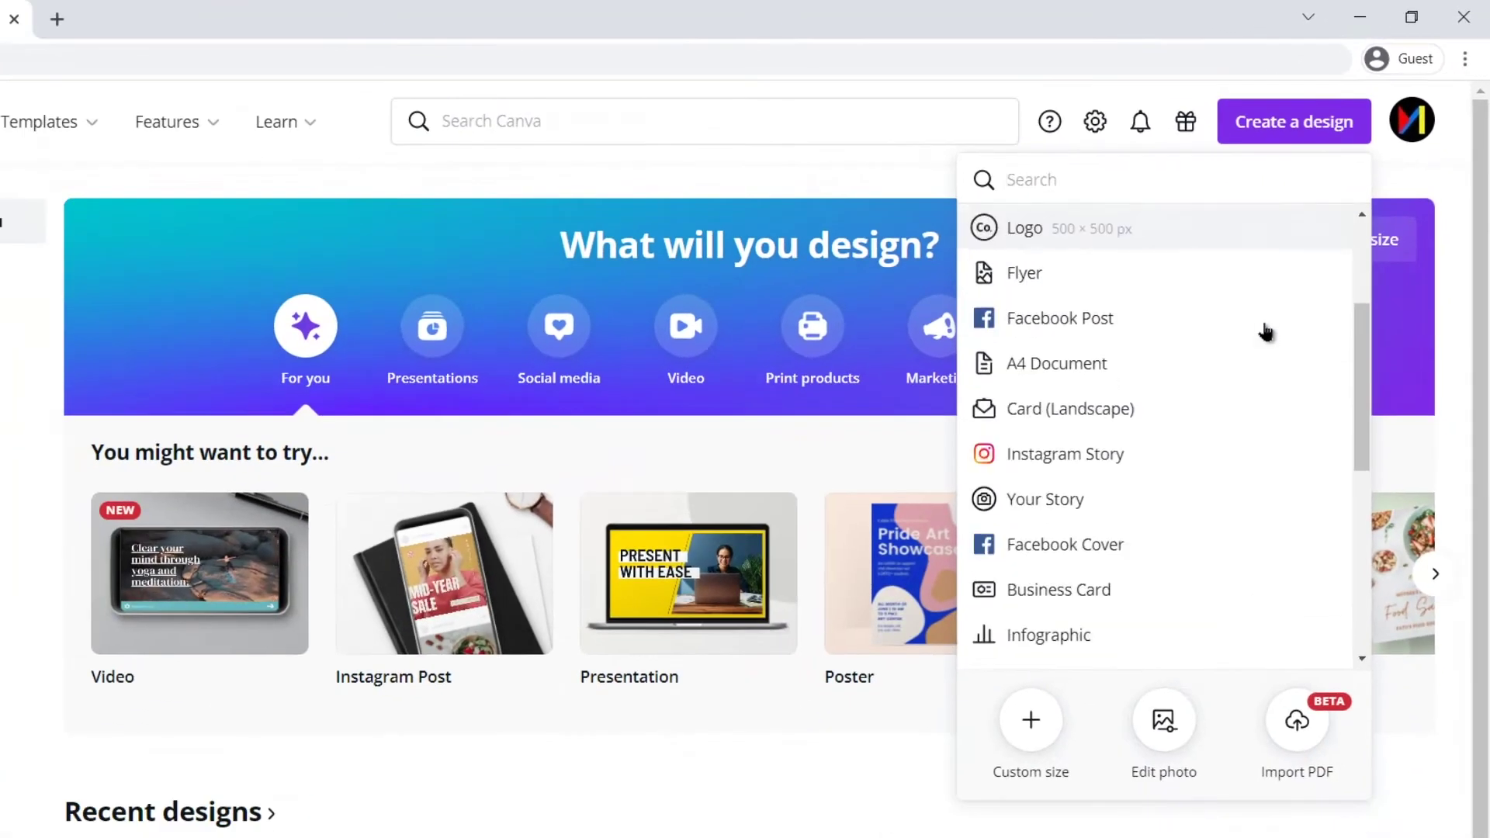
scroll(1266, 333, "down", 5)
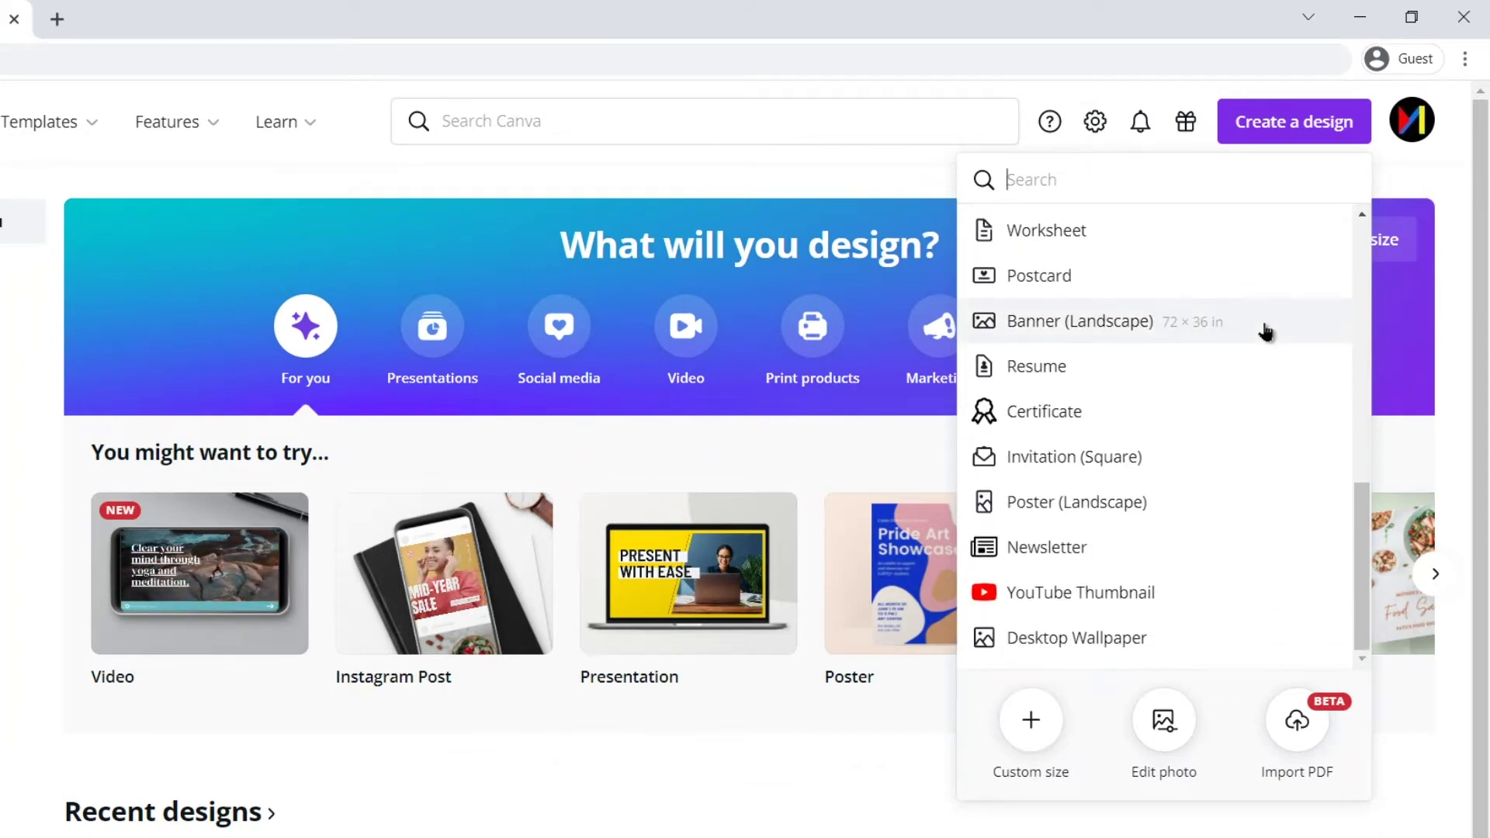
scroll(1265, 332, "up", 3)
scroll(1265, 333, "up", 6)
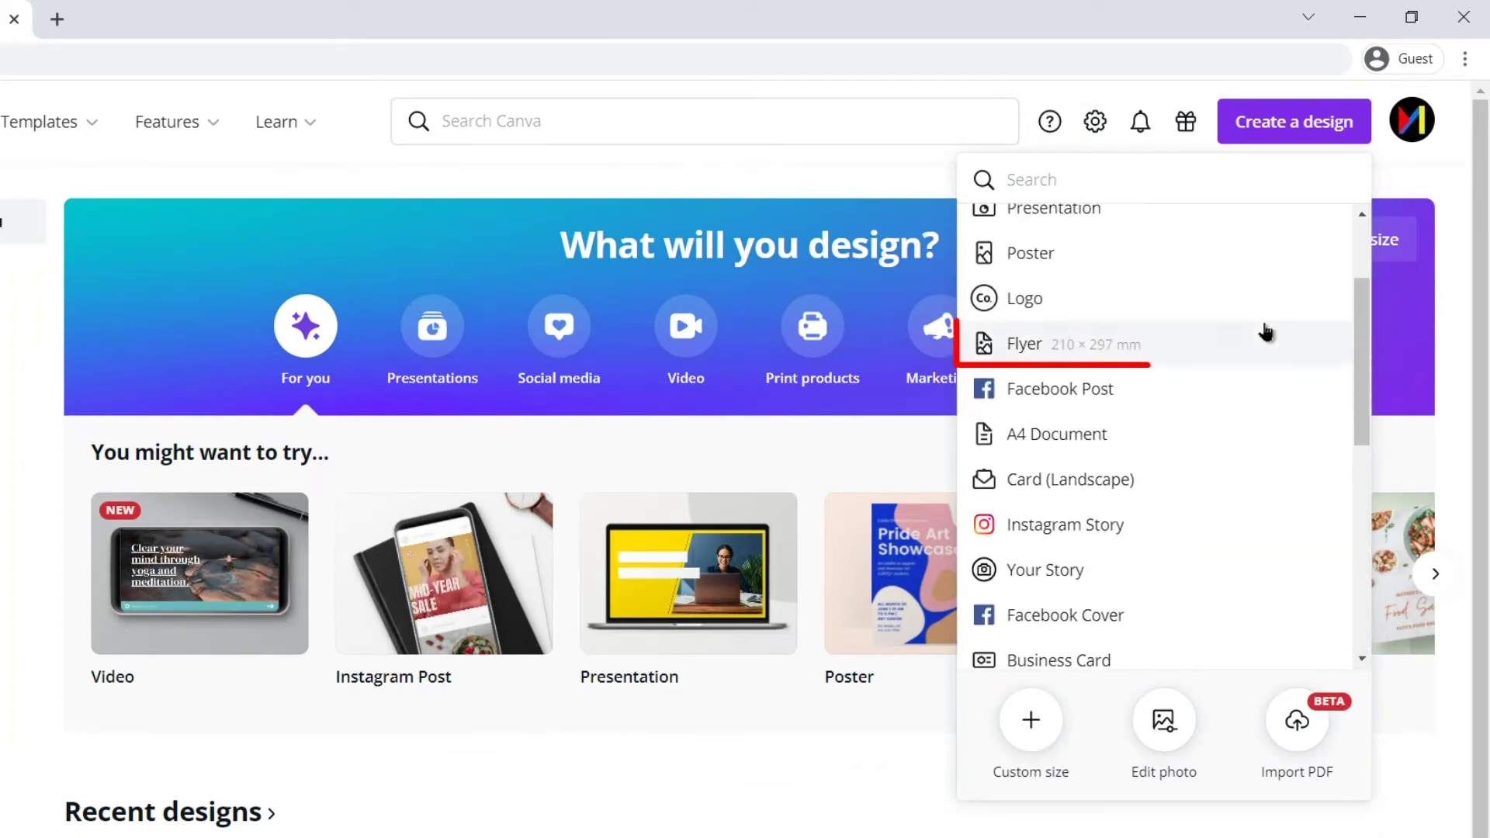
left_click(1101, 345)
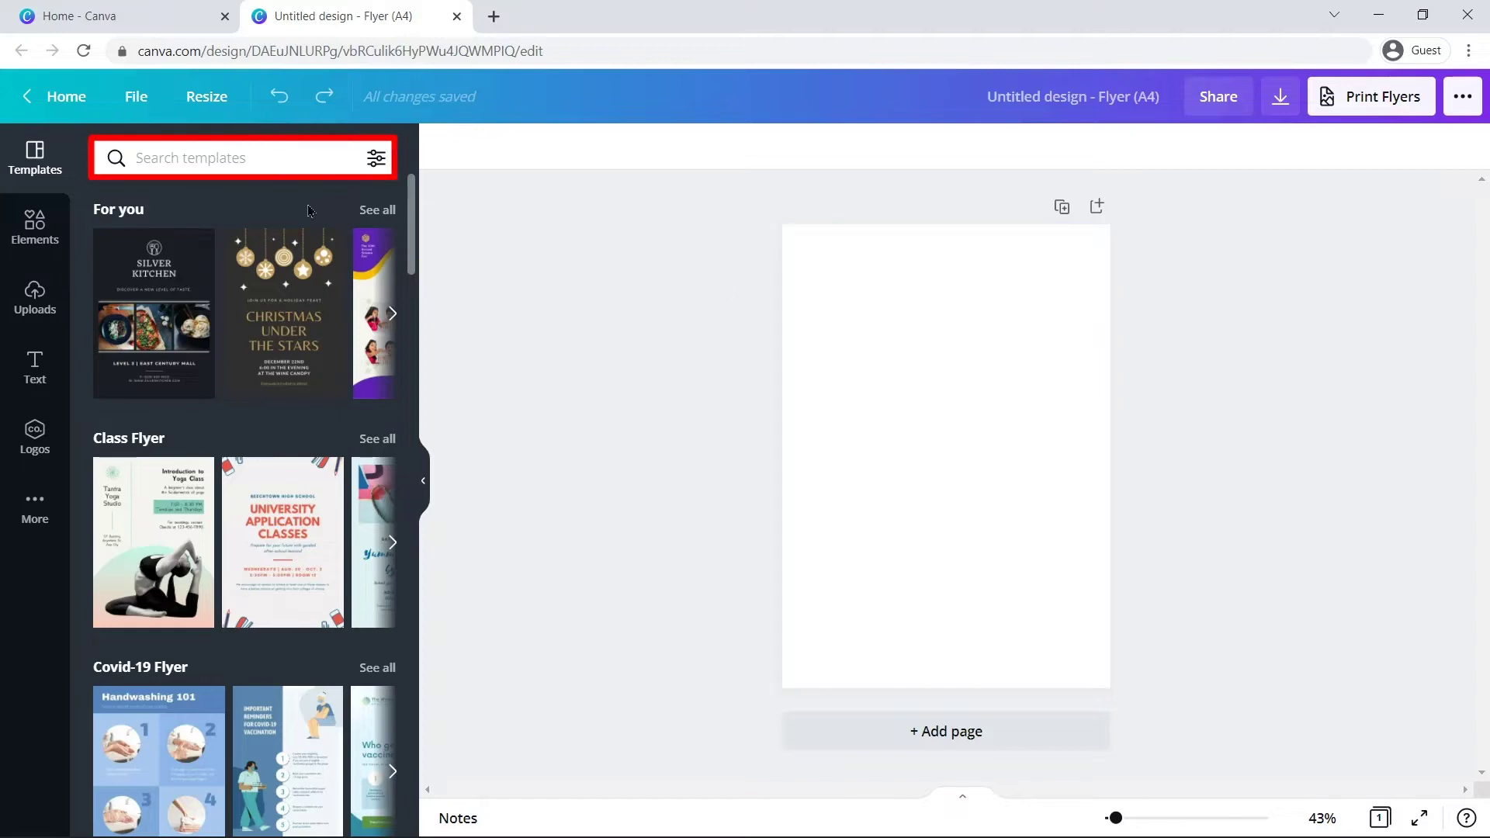
Search the flyer templates for yoga and open the aerial yoga class template.
left_click(207, 160)
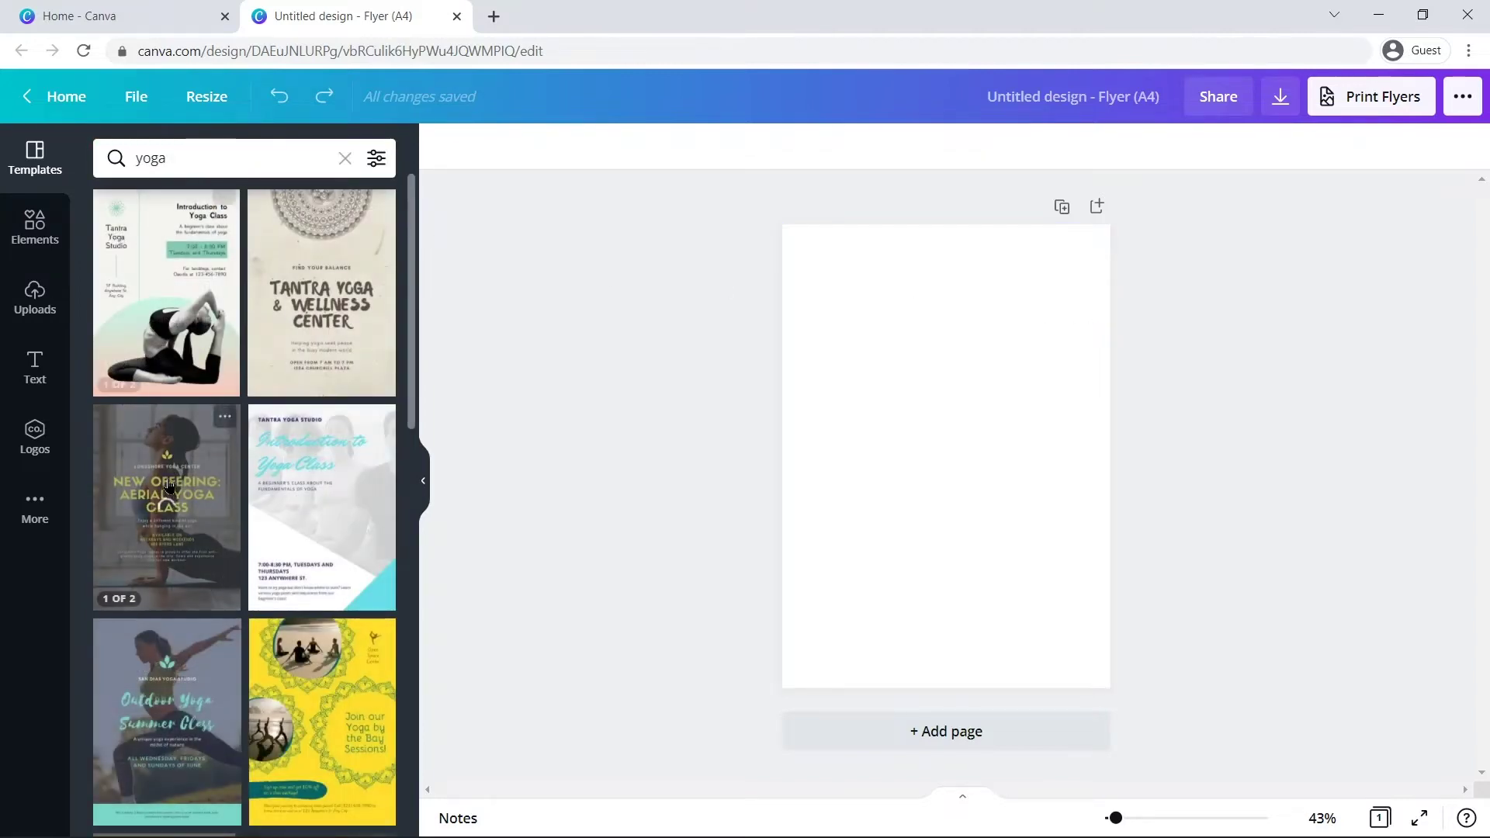
left_click(172, 489)
left_click(282, 424)
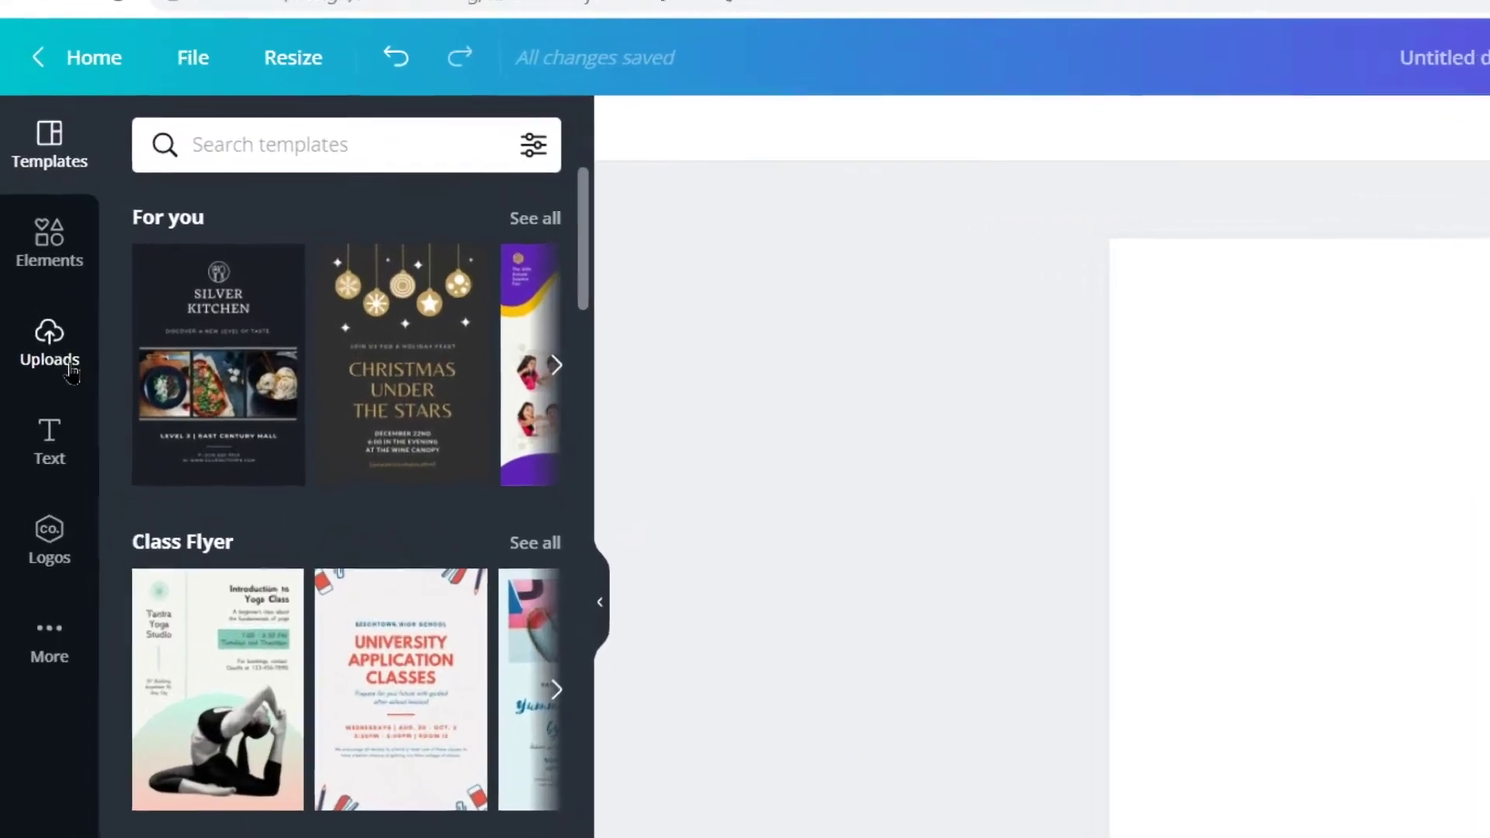
Upload Image 1.jpg from the Files folder to the uploads.
left_click(80, 392)
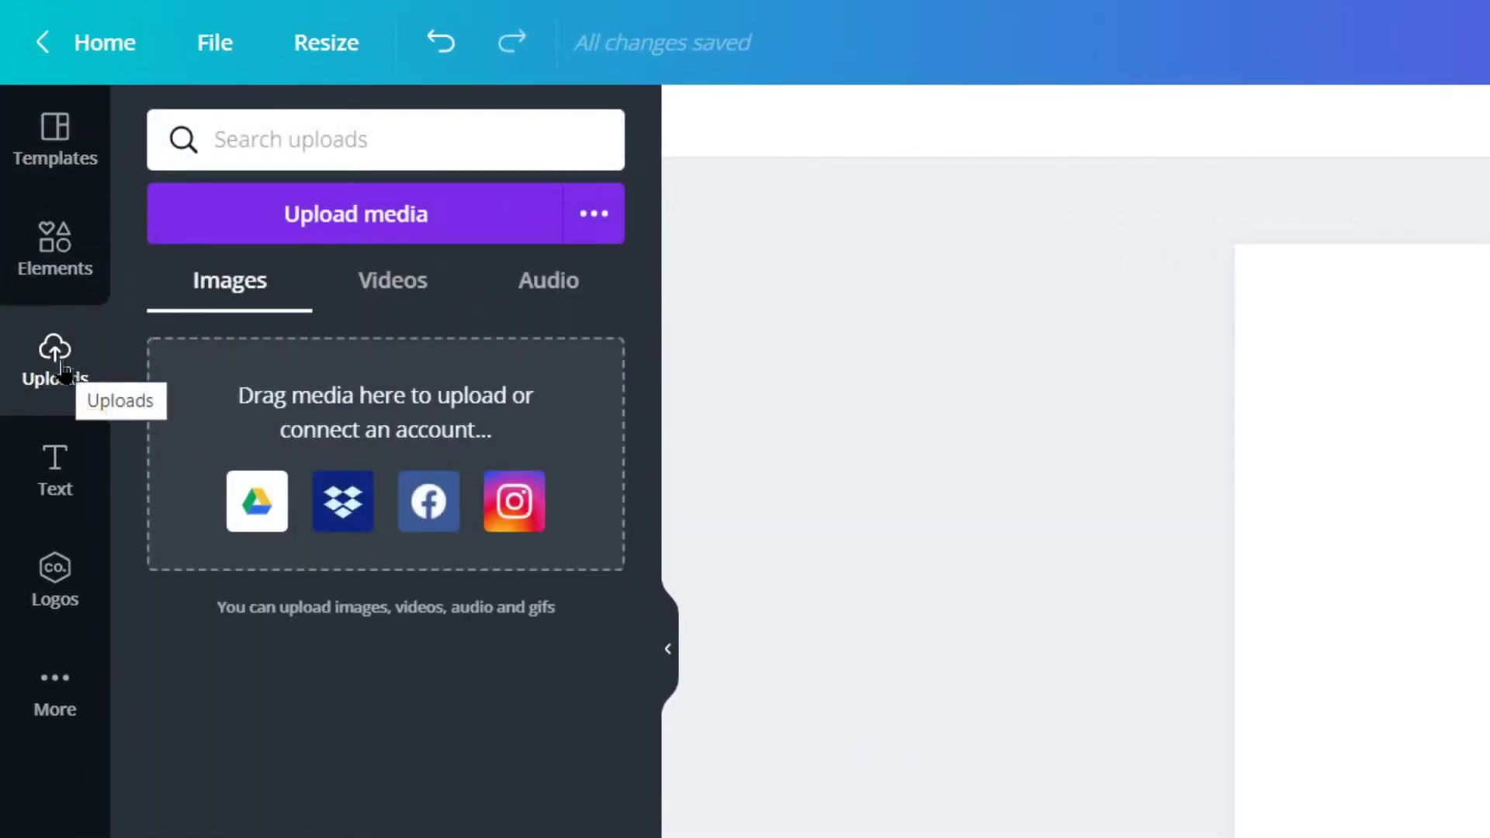
left_click(452, 236)
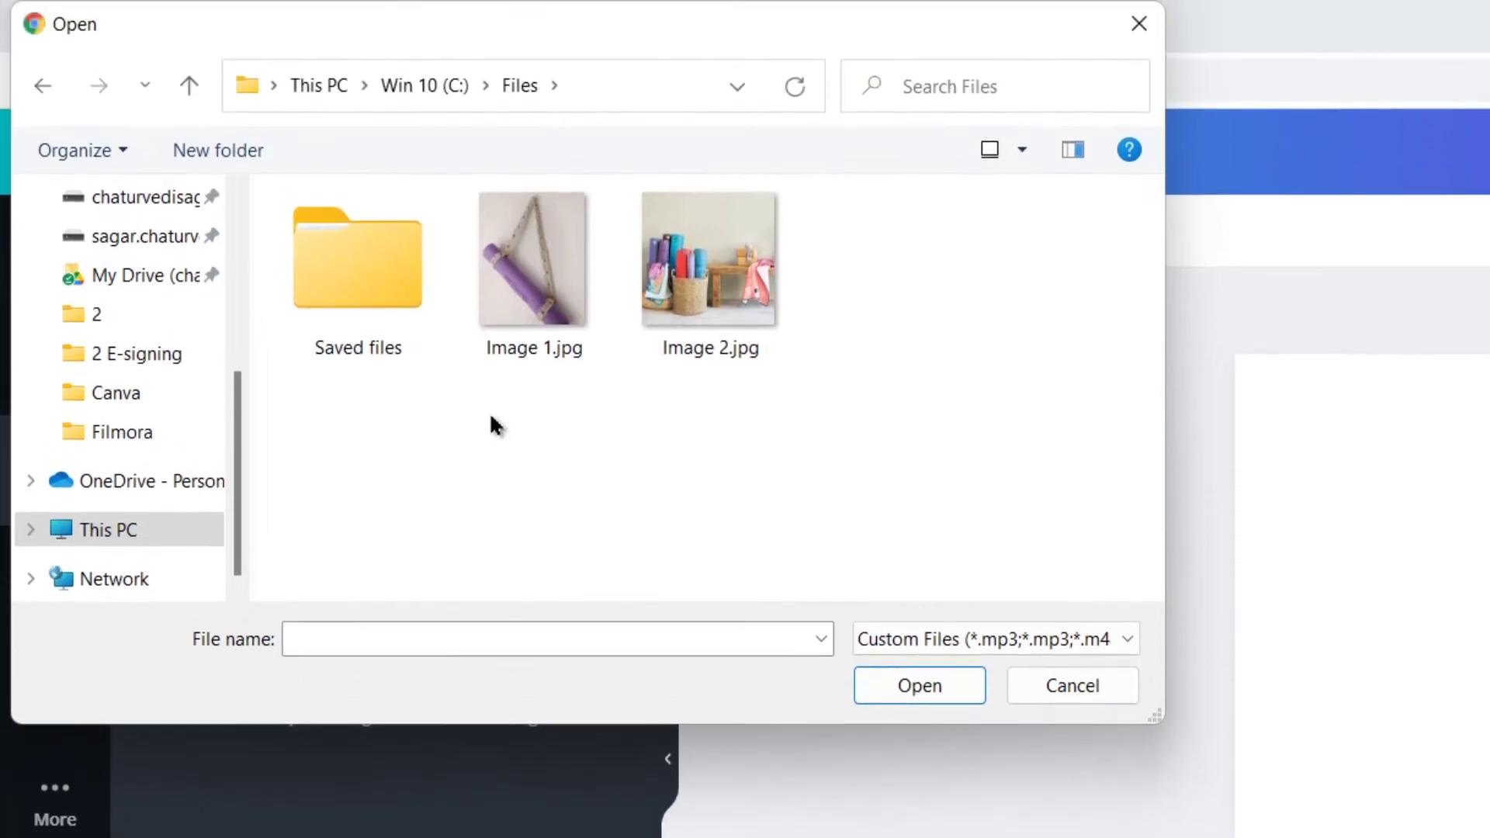
left_click(557, 347)
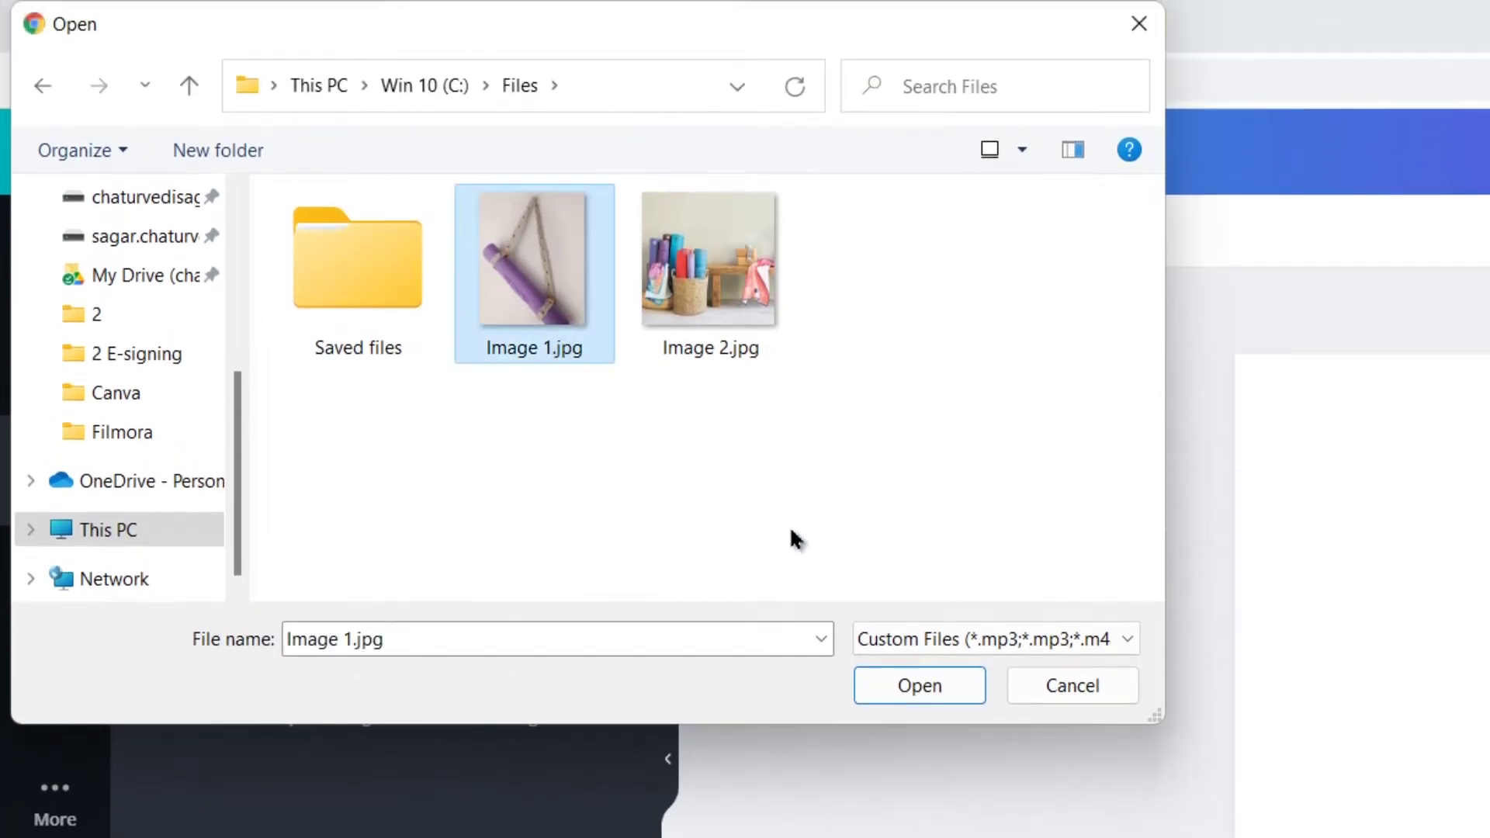
left_click(955, 688)
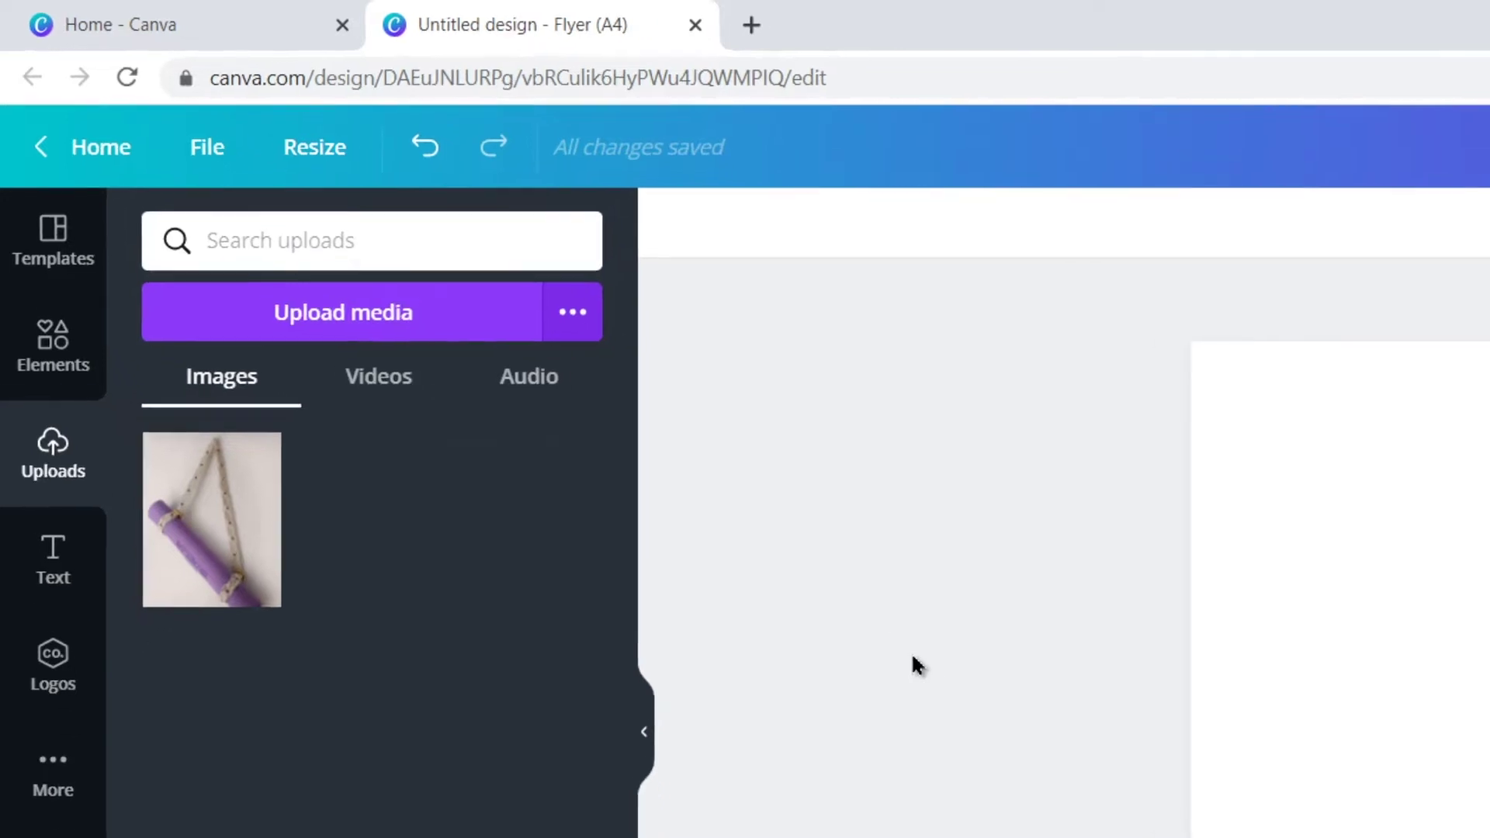
Add the uploaded purple yoga mat image to the flyer and enlarge it until it covers the whole page.
left_click(160, 358)
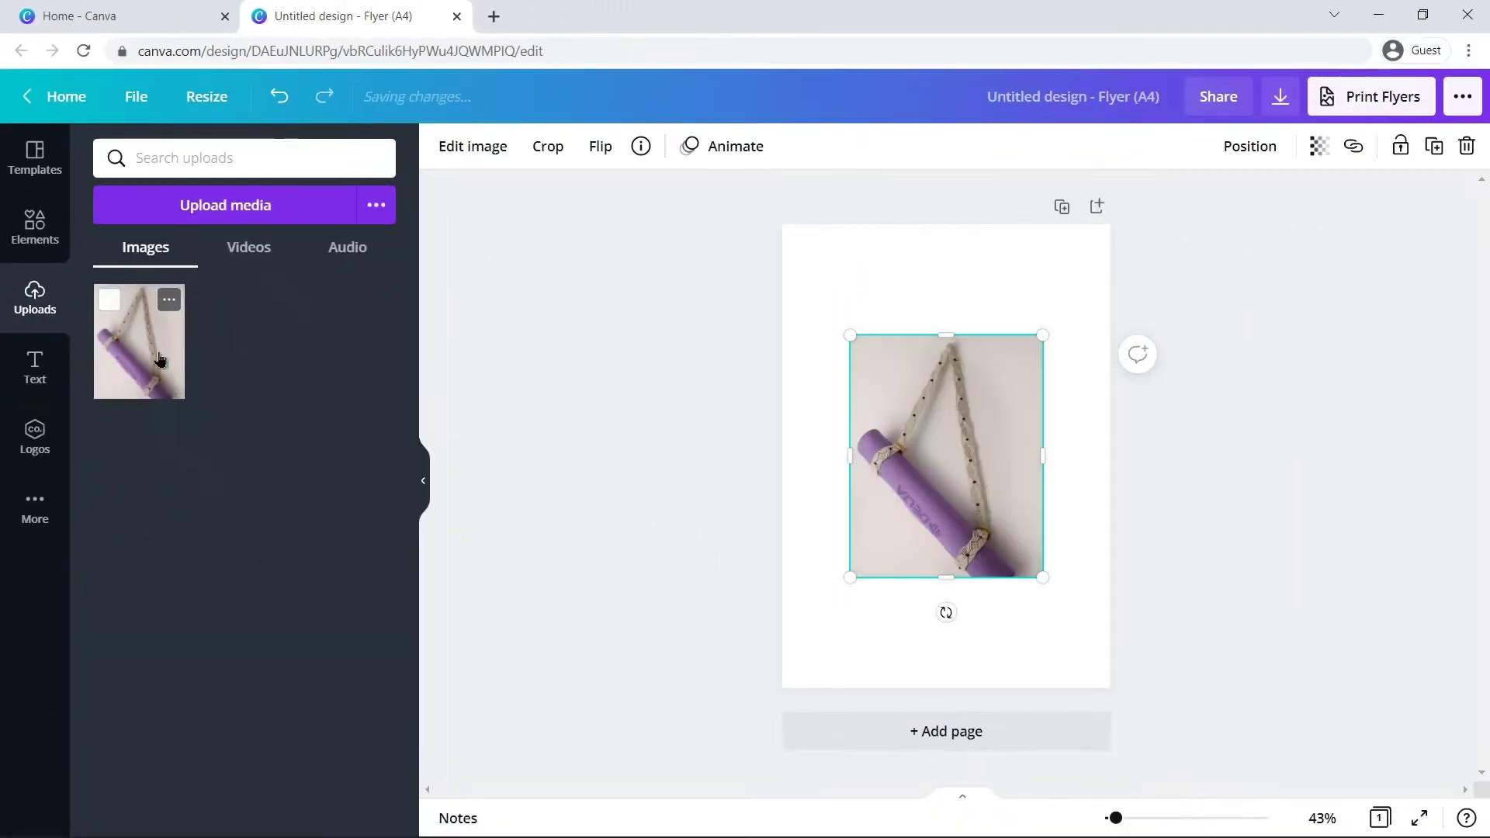
left_click_drag(1043, 577, 1114, 659)
left_click_drag(850, 334, 793, 285)
left_click_drag(1111, 662, 1155, 693)
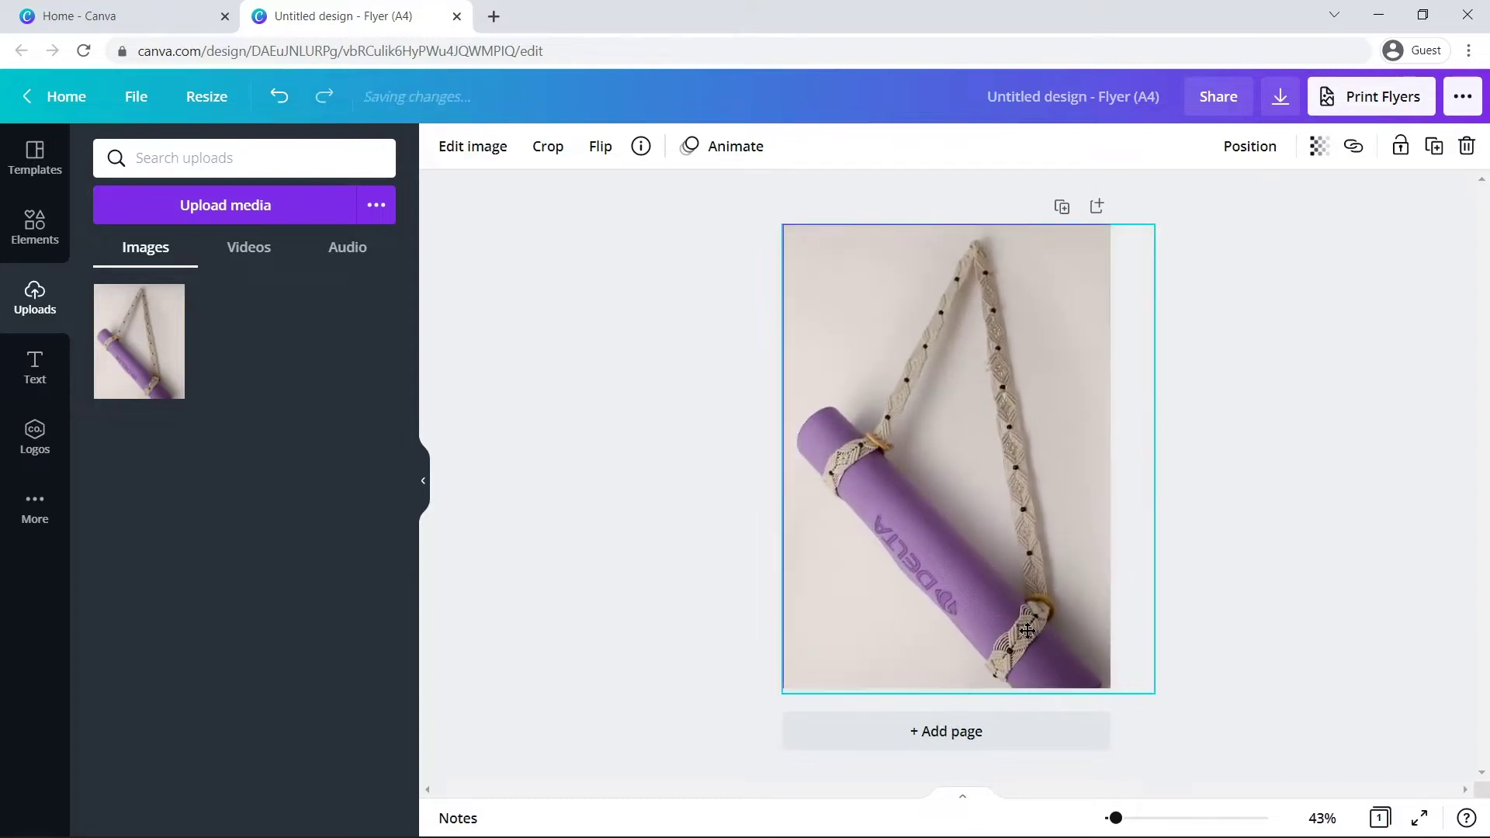
left_click(1200, 535)
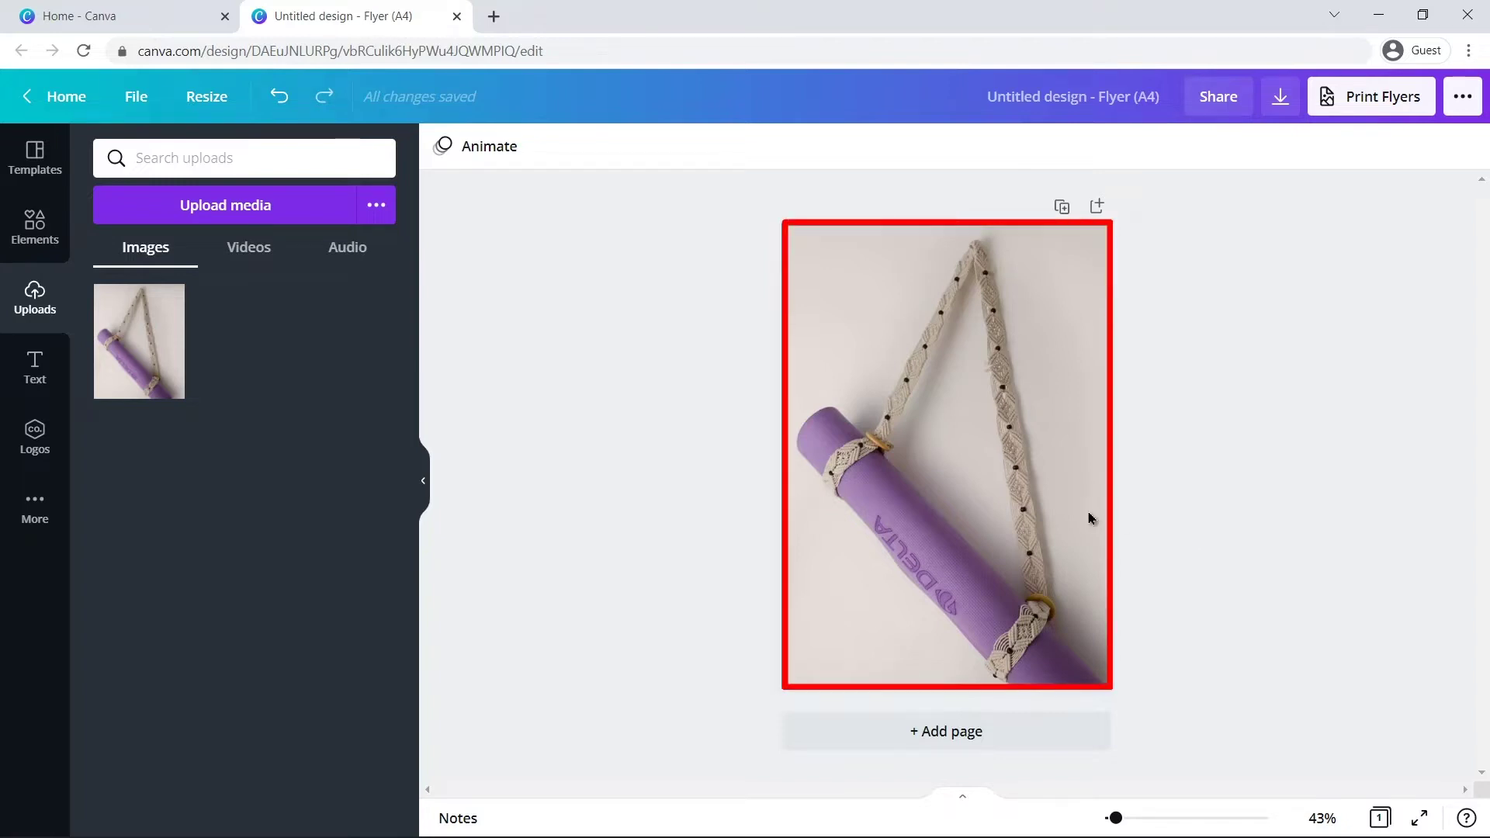
Remove the background of the yoga mat image with Background Remover and apply the result.
left_click(1042, 503)
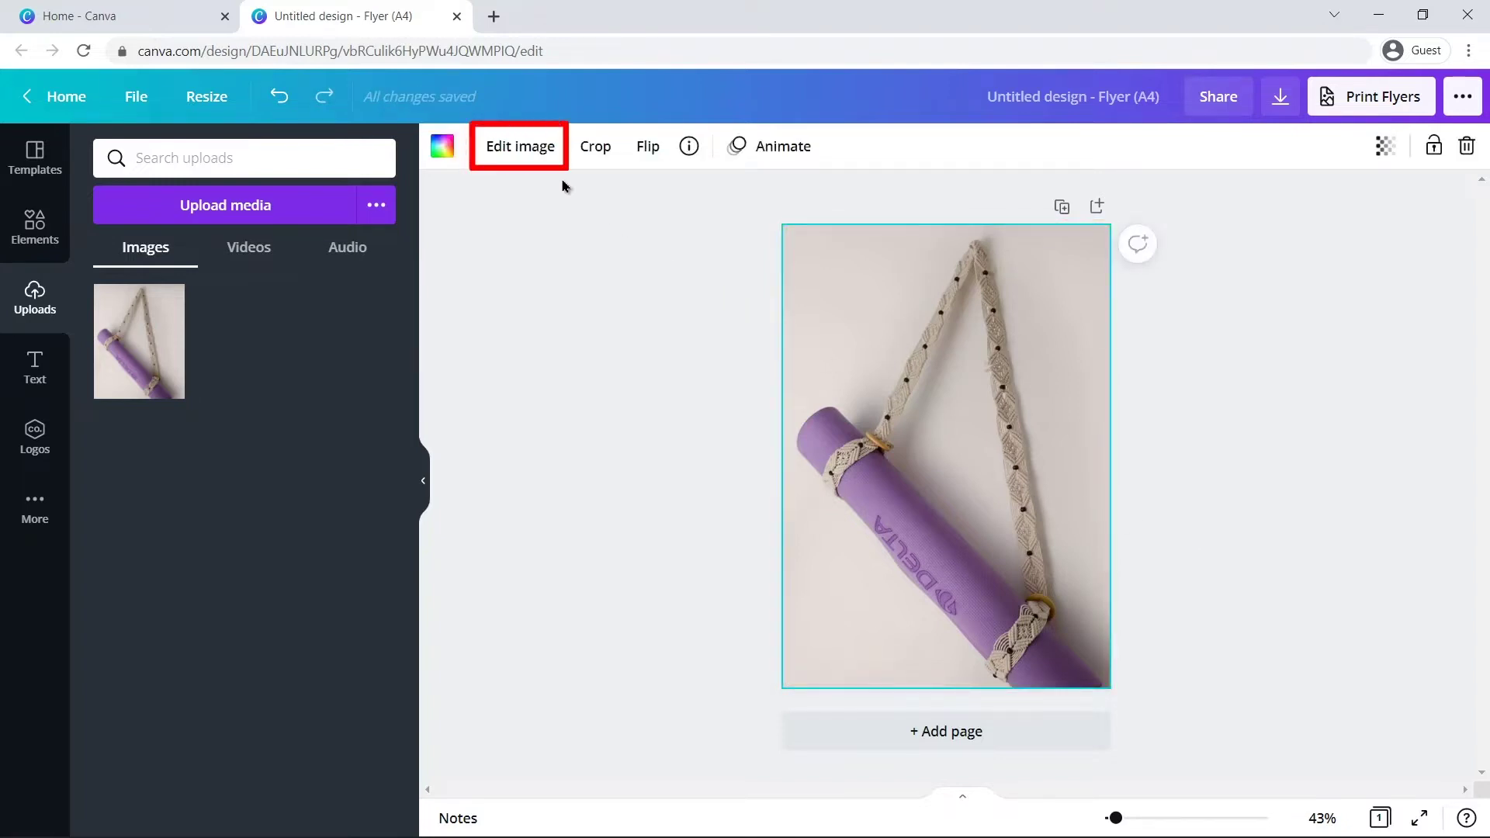
left_click(518, 154)
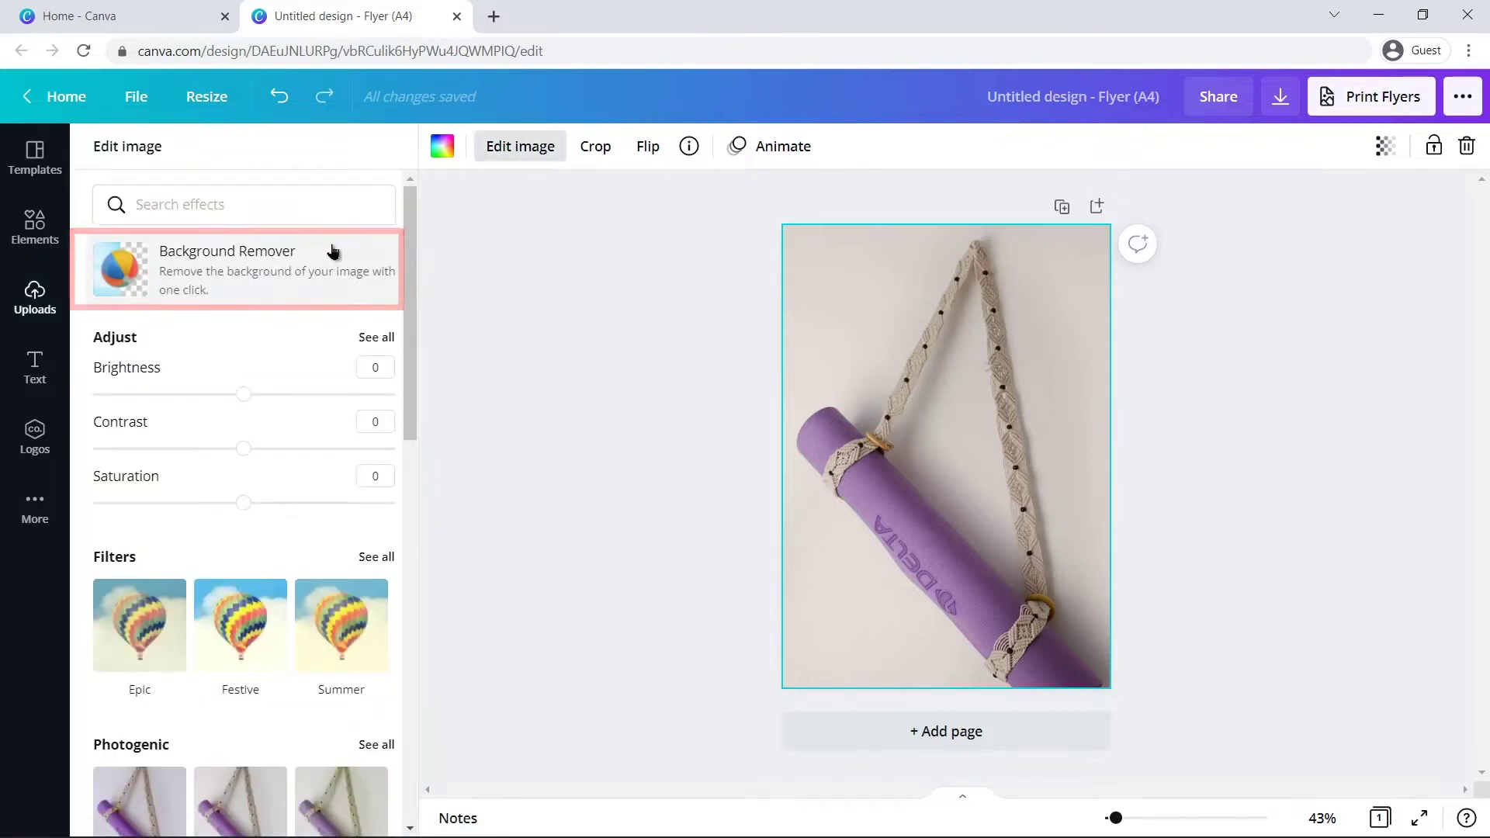
left_click(287, 273)
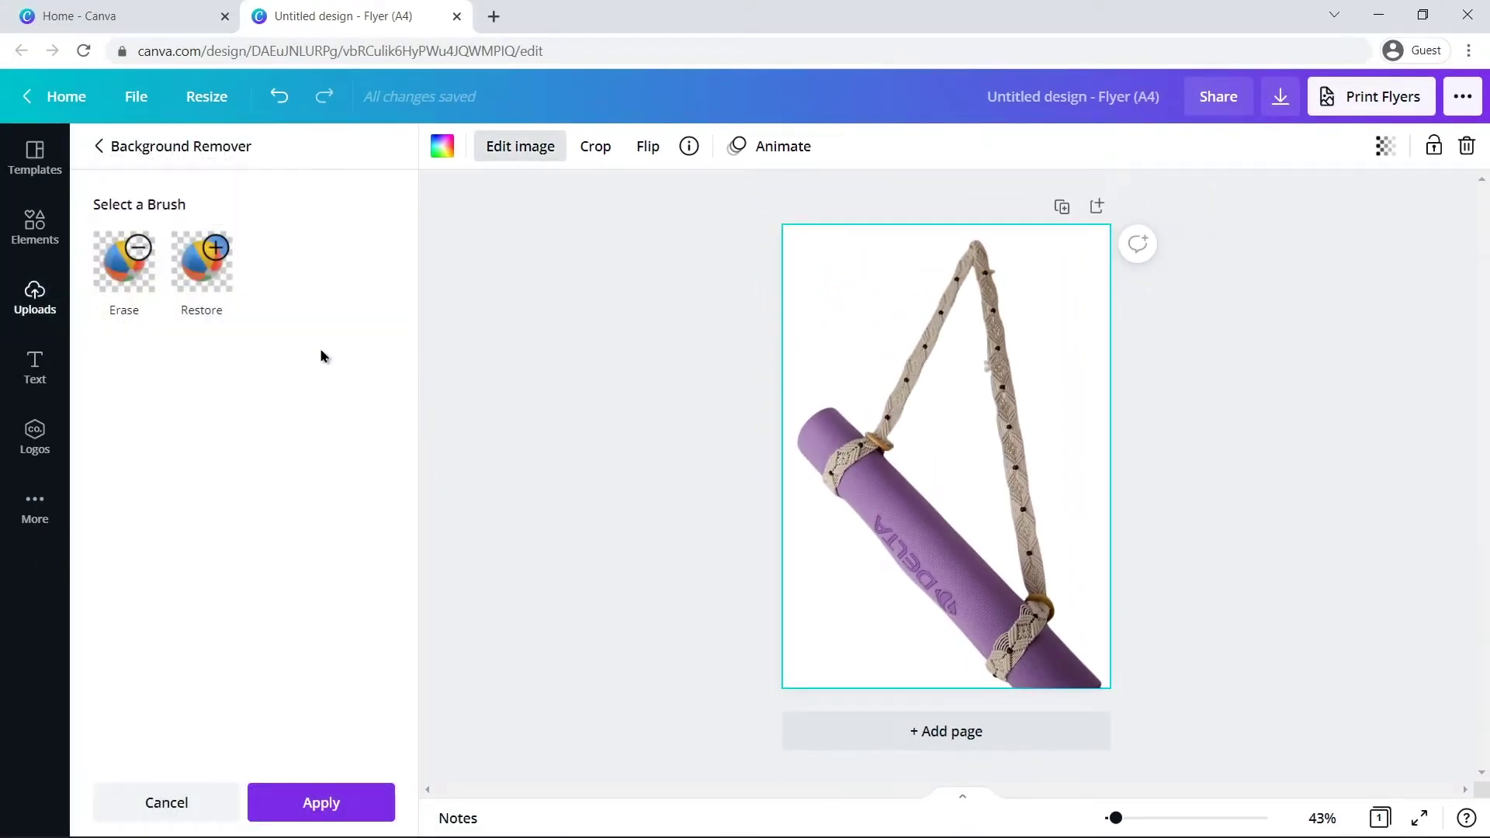
left_click(307, 802)
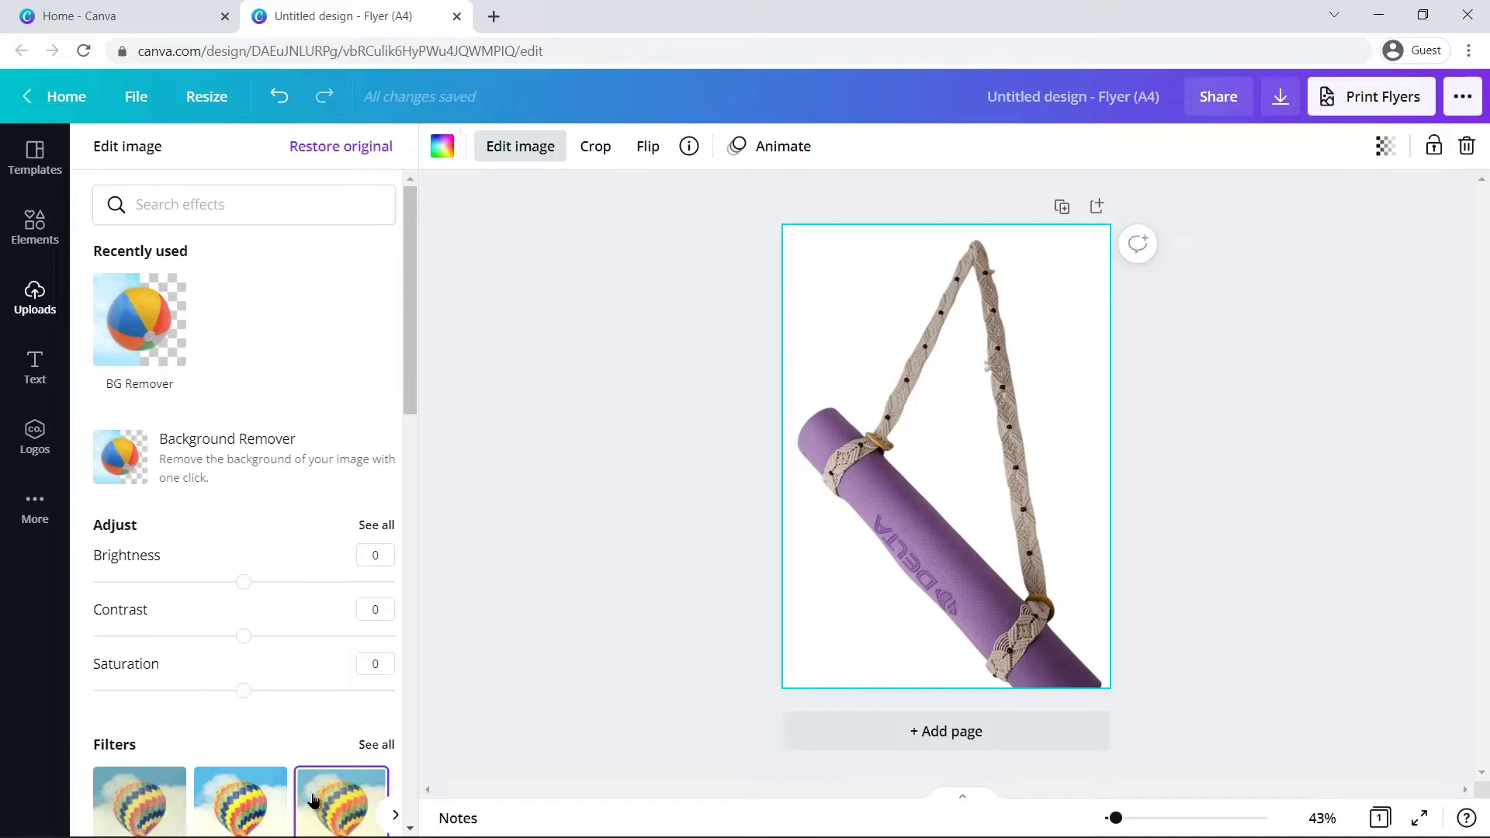
left_click(507, 621)
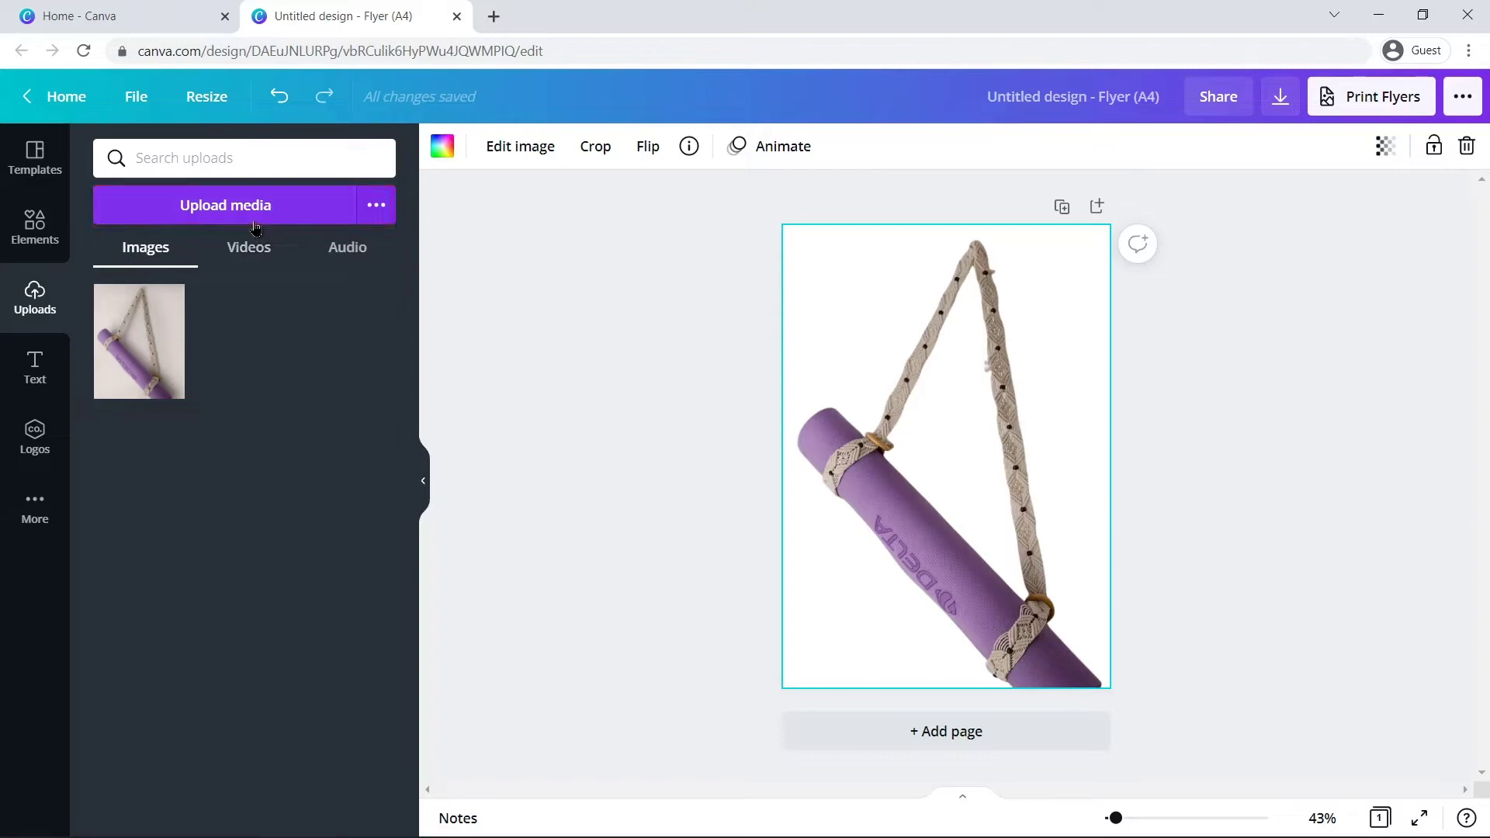
Upload Image 2.jpg from the Files folder to the uploads.
left_click(233, 205)
left_click(470, 199)
left_click(577, 433)
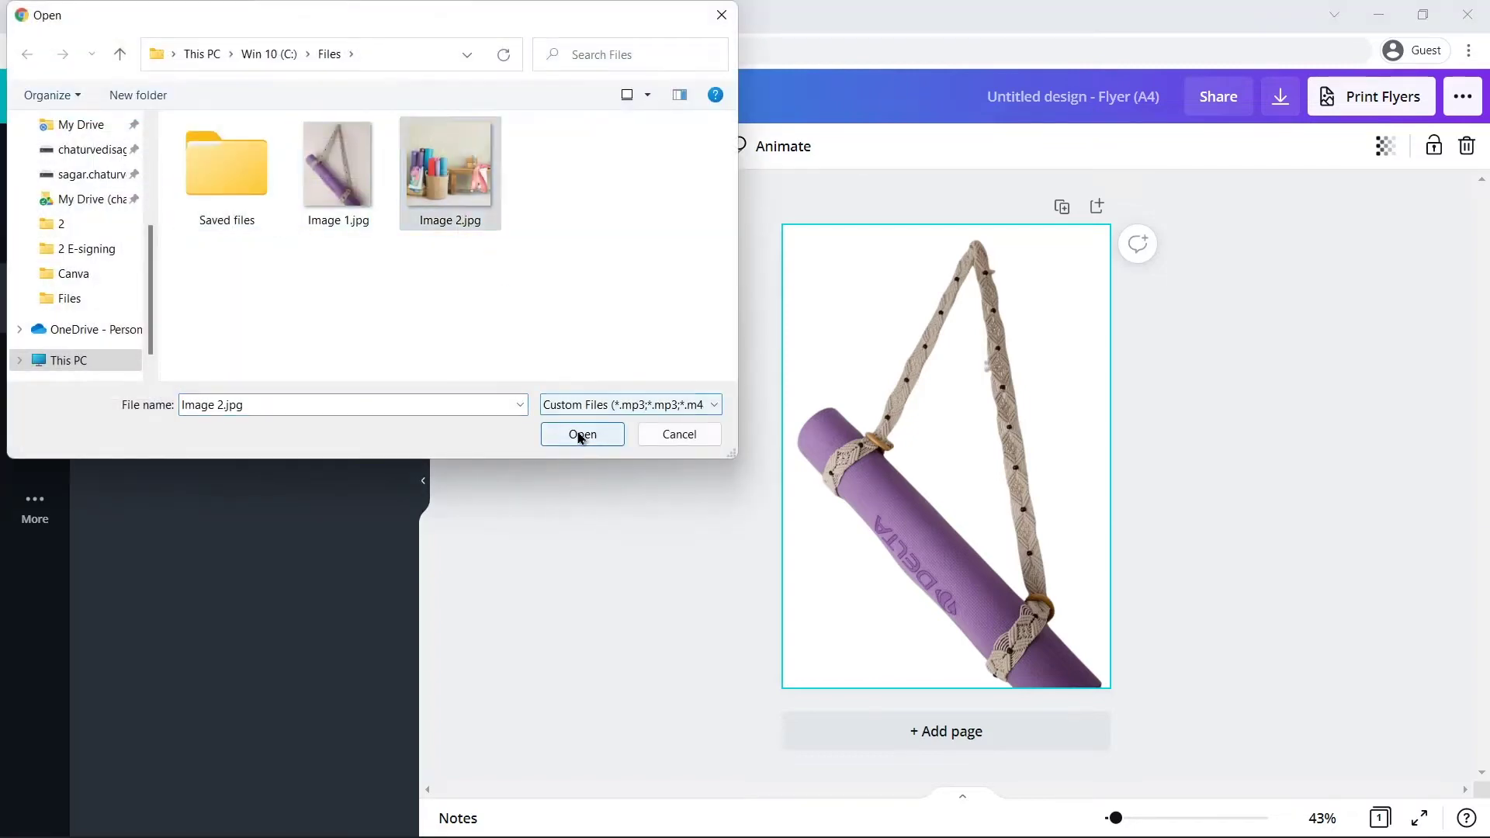
Add the mats-and-baskets image to the flyer, enlarge it to full page height and shift it so both baskets stay on the page.
left_click(194, 384)
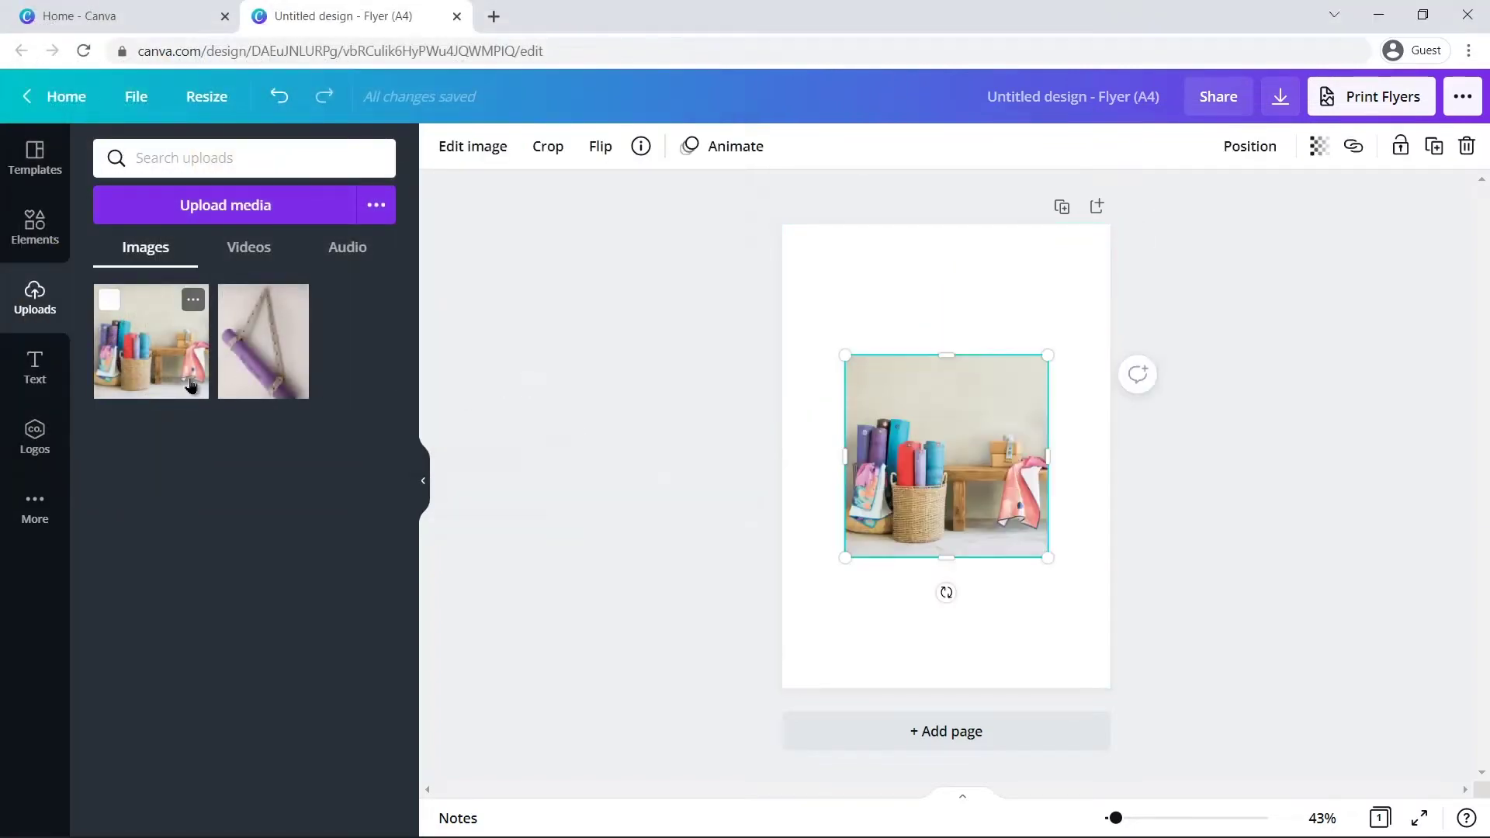
left_click_drag(1053, 560, 1111, 619)
left_click_drag(845, 355, 742, 253)
left_click_drag(1111, 618, 1196, 688)
left_click_drag(742, 253, 715, 223)
left_click_drag(818, 282, 869, 280)
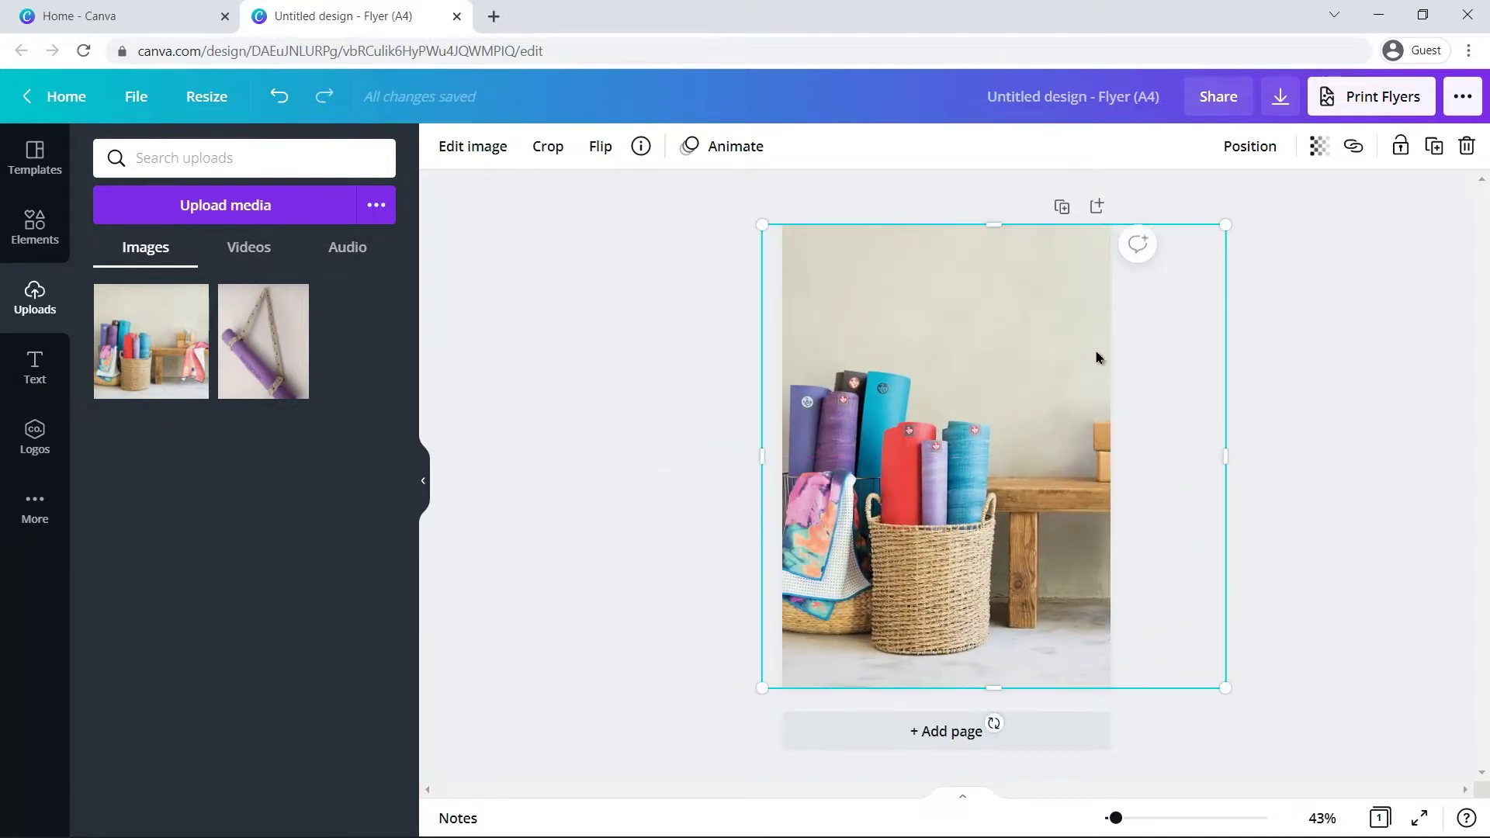
left_click(1270, 407)
Run Background Remover on the mats-and-baskets image filling the flyer.
left_click(1040, 371)
left_click(536, 155)
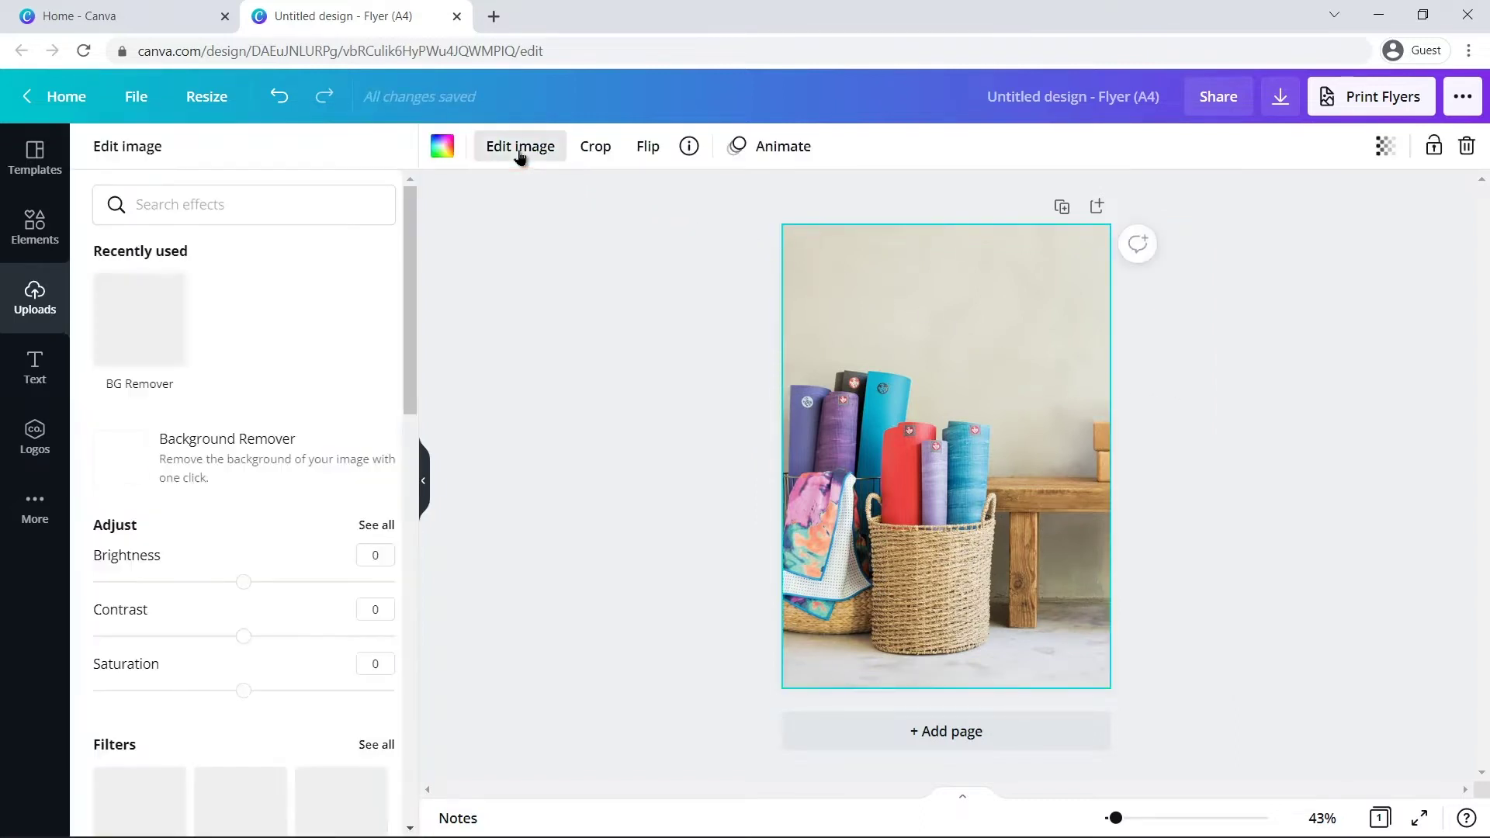
left_click(217, 458)
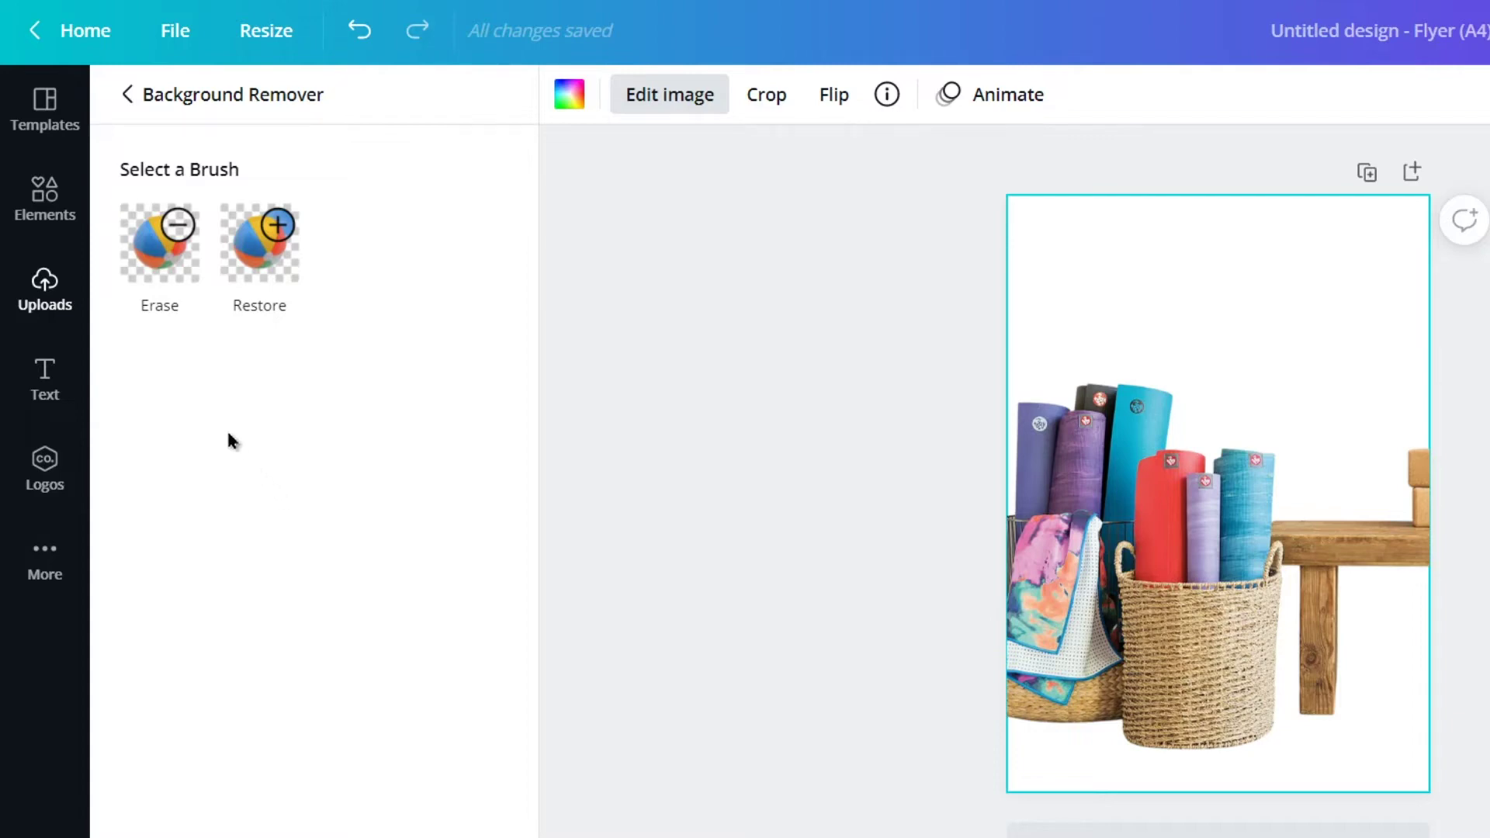
With the Erase brush at size 29, erase the boxes, pink towel, outer bench section and a strip across the rolled mats.
left_click(146, 279)
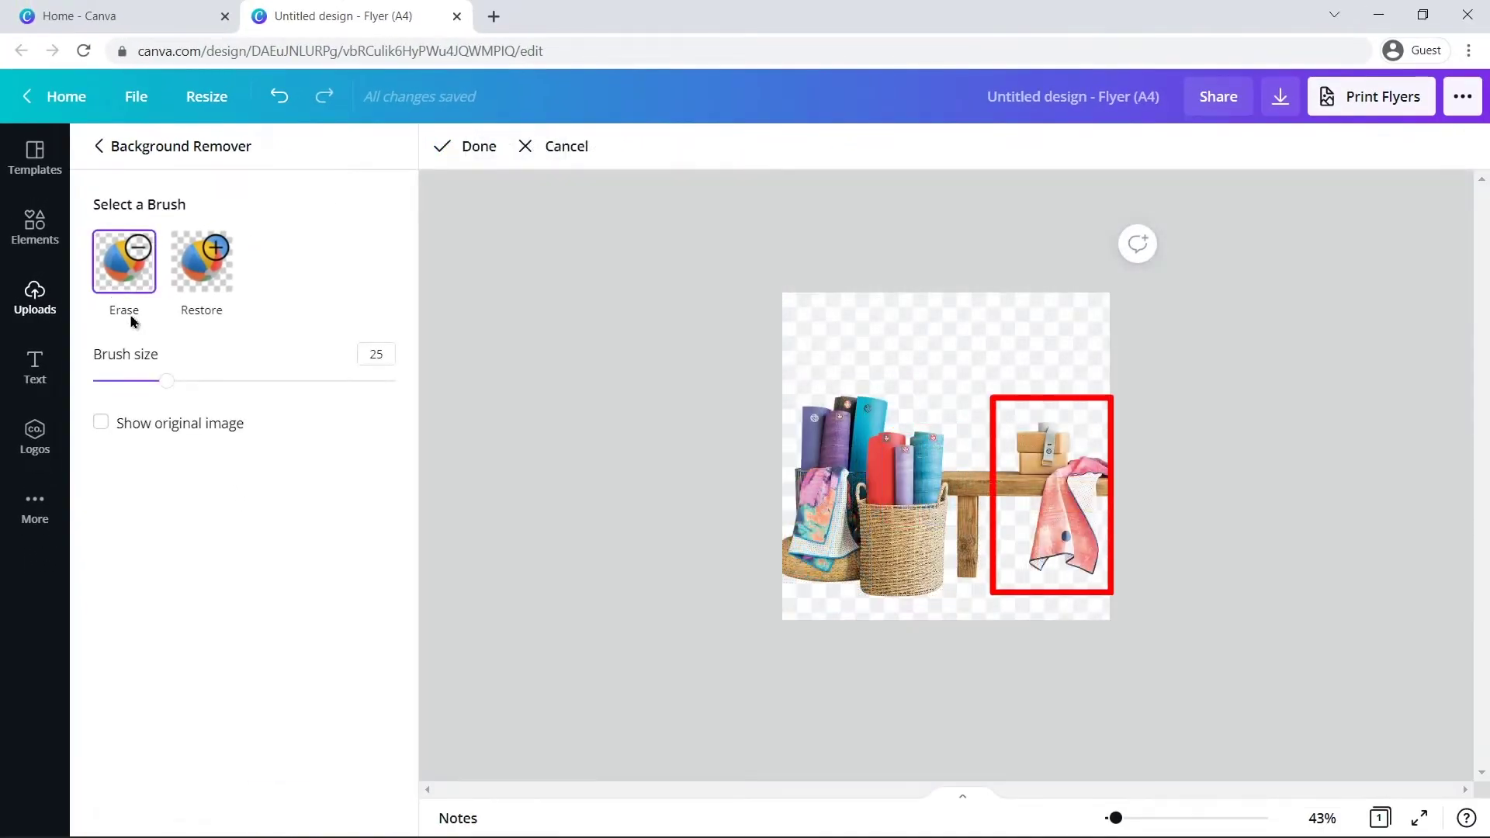
left_click_drag(163, 379, 178, 383)
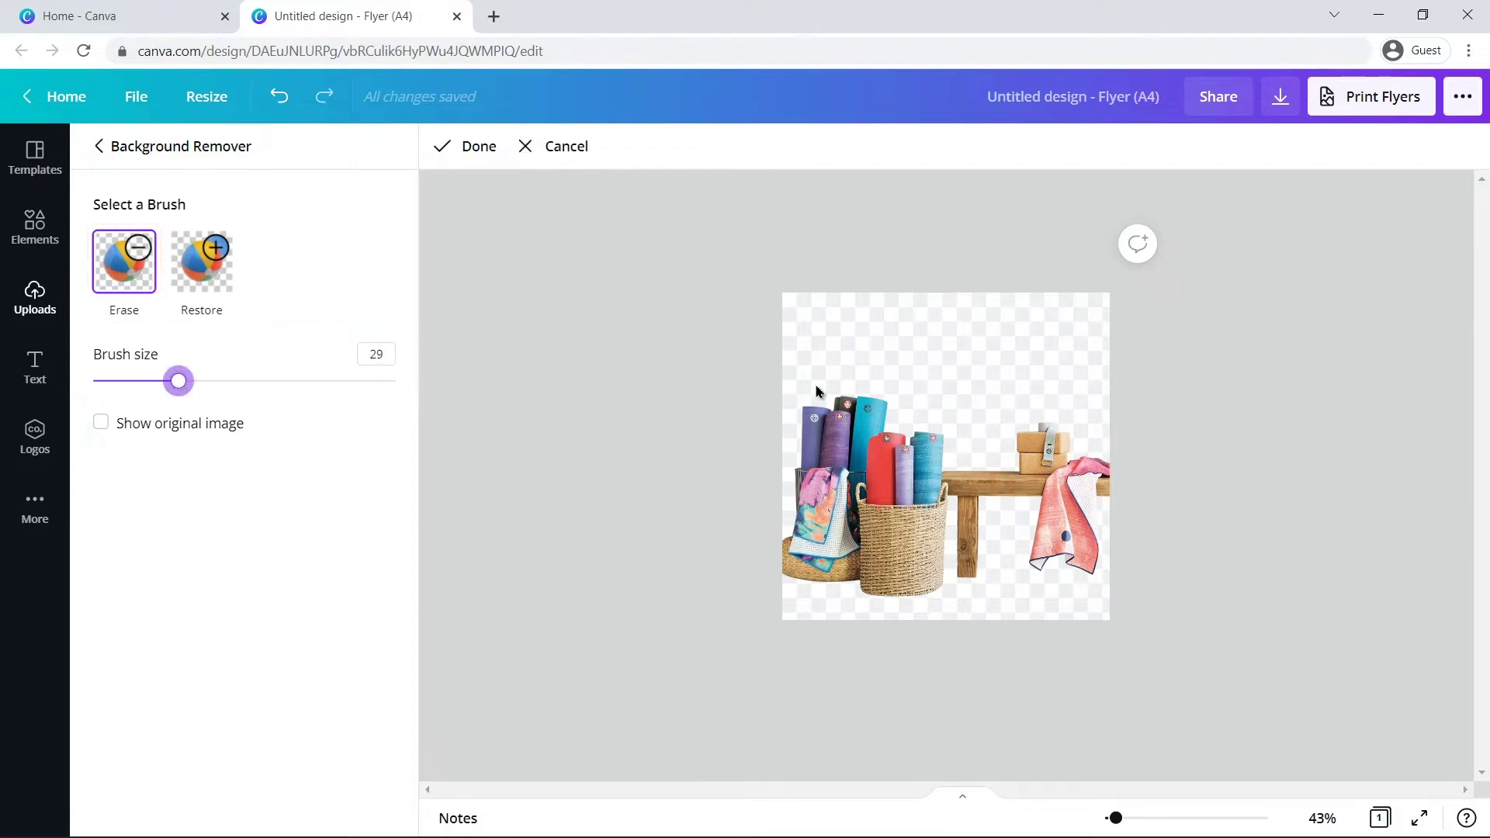
mouse_move(1021, 435)
left_mouse_down()
mouse_move(1059, 437)
mouse_move(1047, 424)
mouse_move(1026, 437)
mouse_move(1060, 459)
mouse_move(1043, 466)
mouse_move(1116, 480)
mouse_move(1052, 505)
mouse_move(1061, 547)
mouse_move(1001, 492)
left_mouse_up()
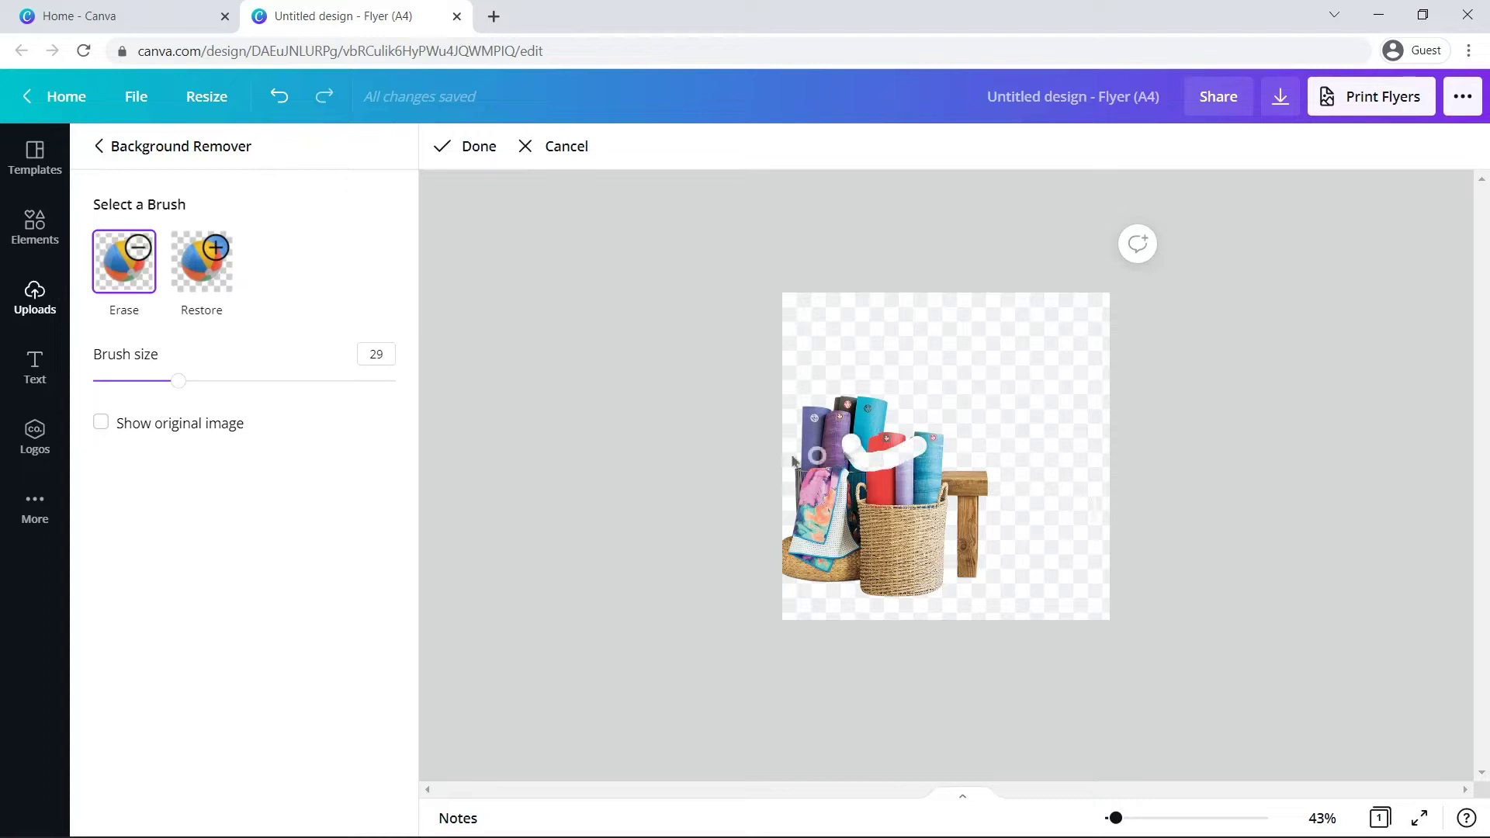
Restore the erased strip across the rolled mats with the Restore brush at size 32 and finish the brush edits.
left_click(209, 281)
left_click_drag(178, 381, 190, 384)
left_click_drag(922, 444, 878, 467)
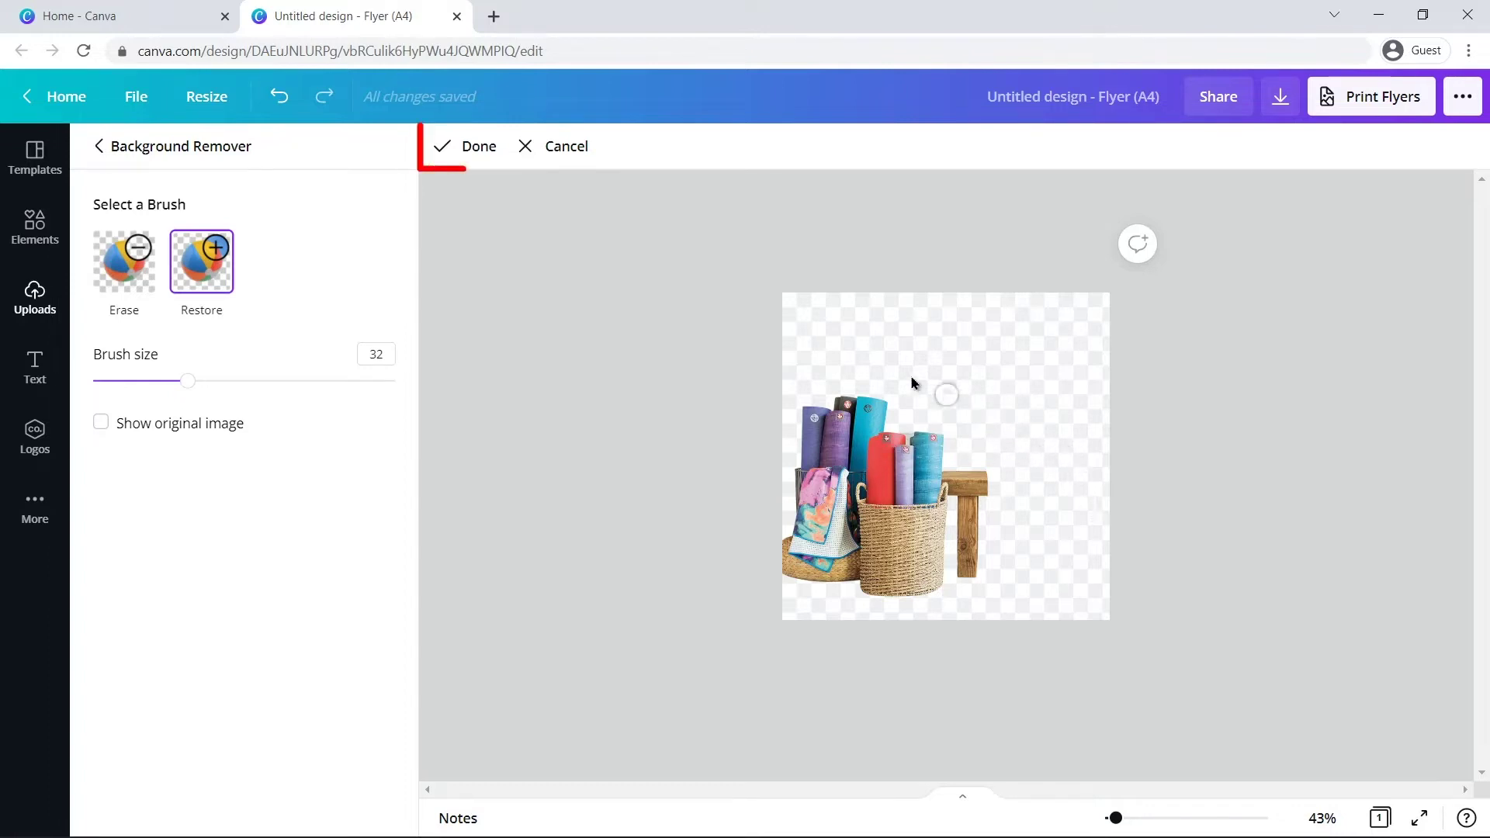
left_click(444, 159)
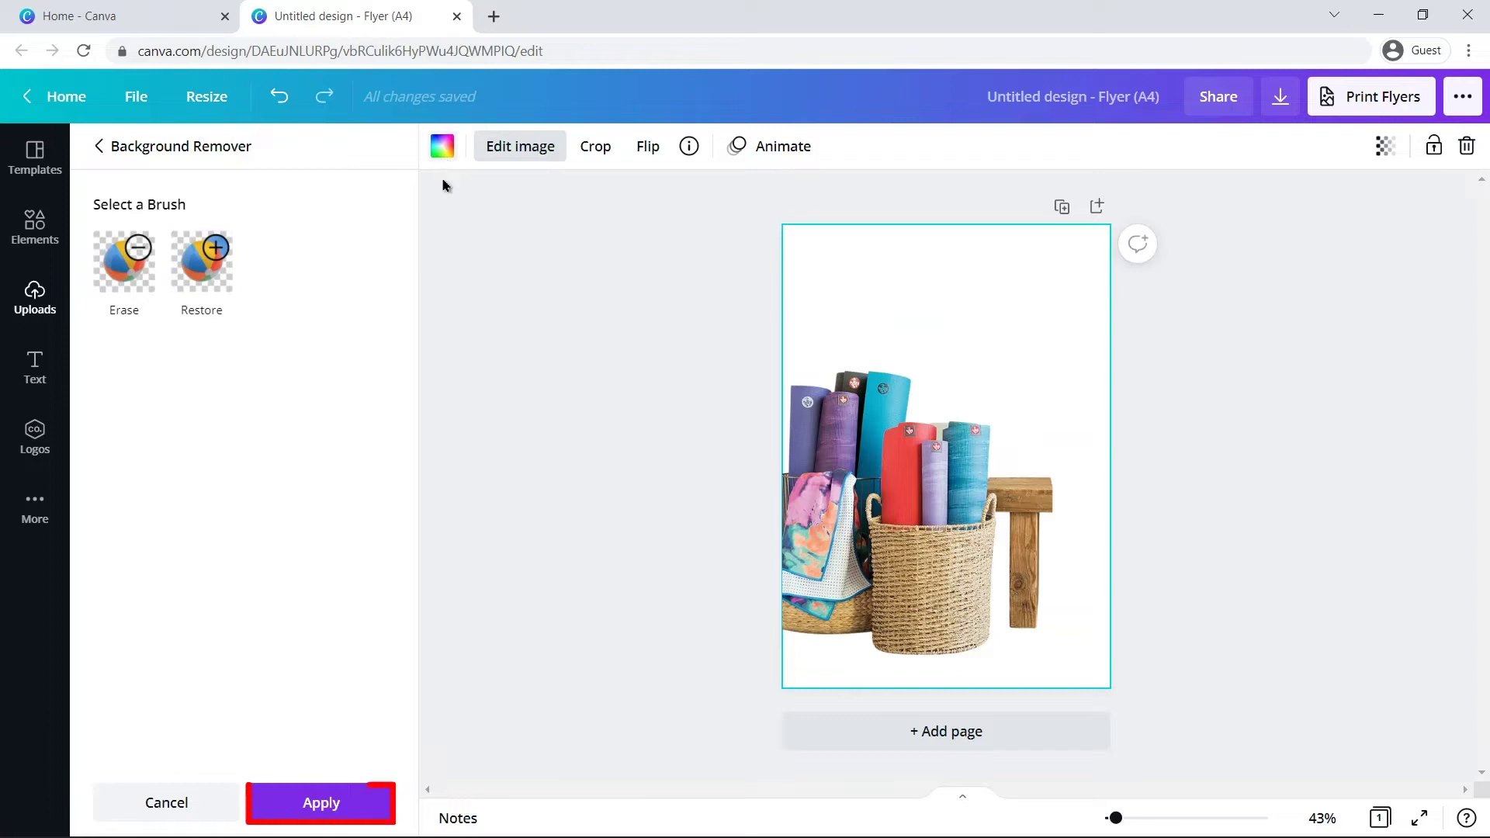
Apply the background removal to the mats-and-baskets image and leave image editing.
left_click(305, 804)
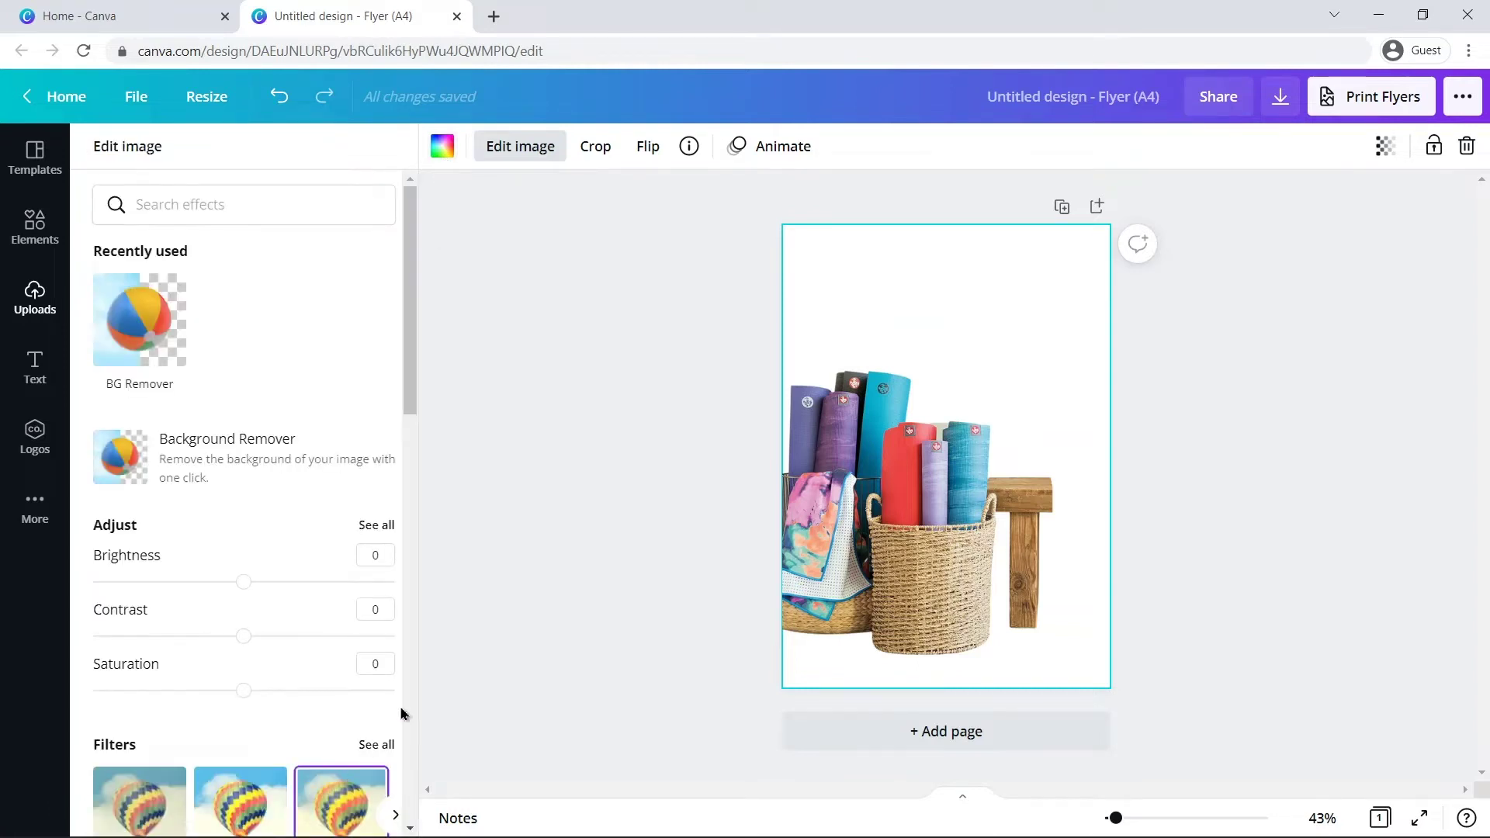
left_click(477, 605)
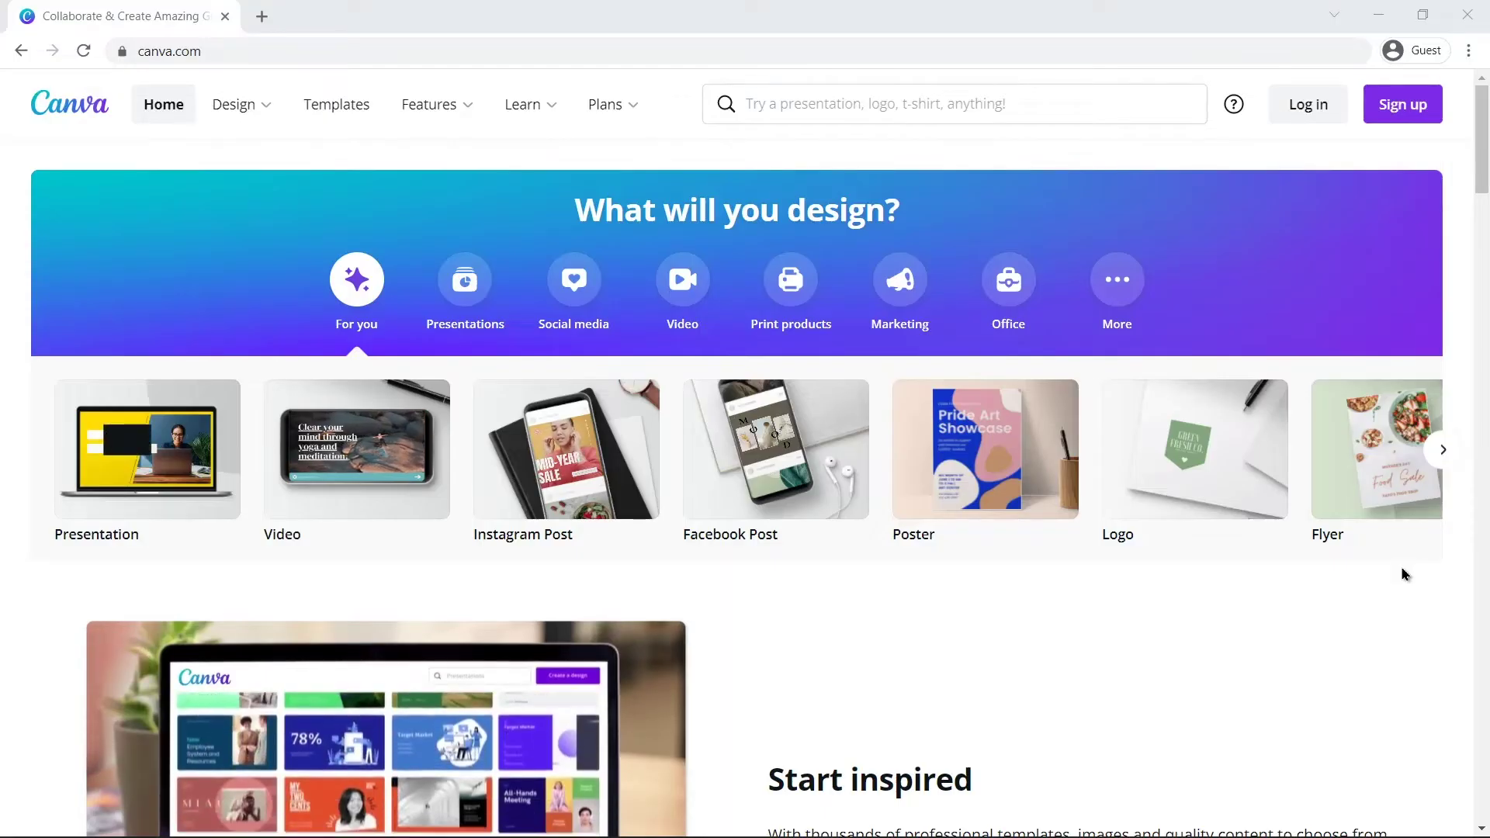
Look through the Canva home page and start signing up for an account.
middle_click(1401, 598)
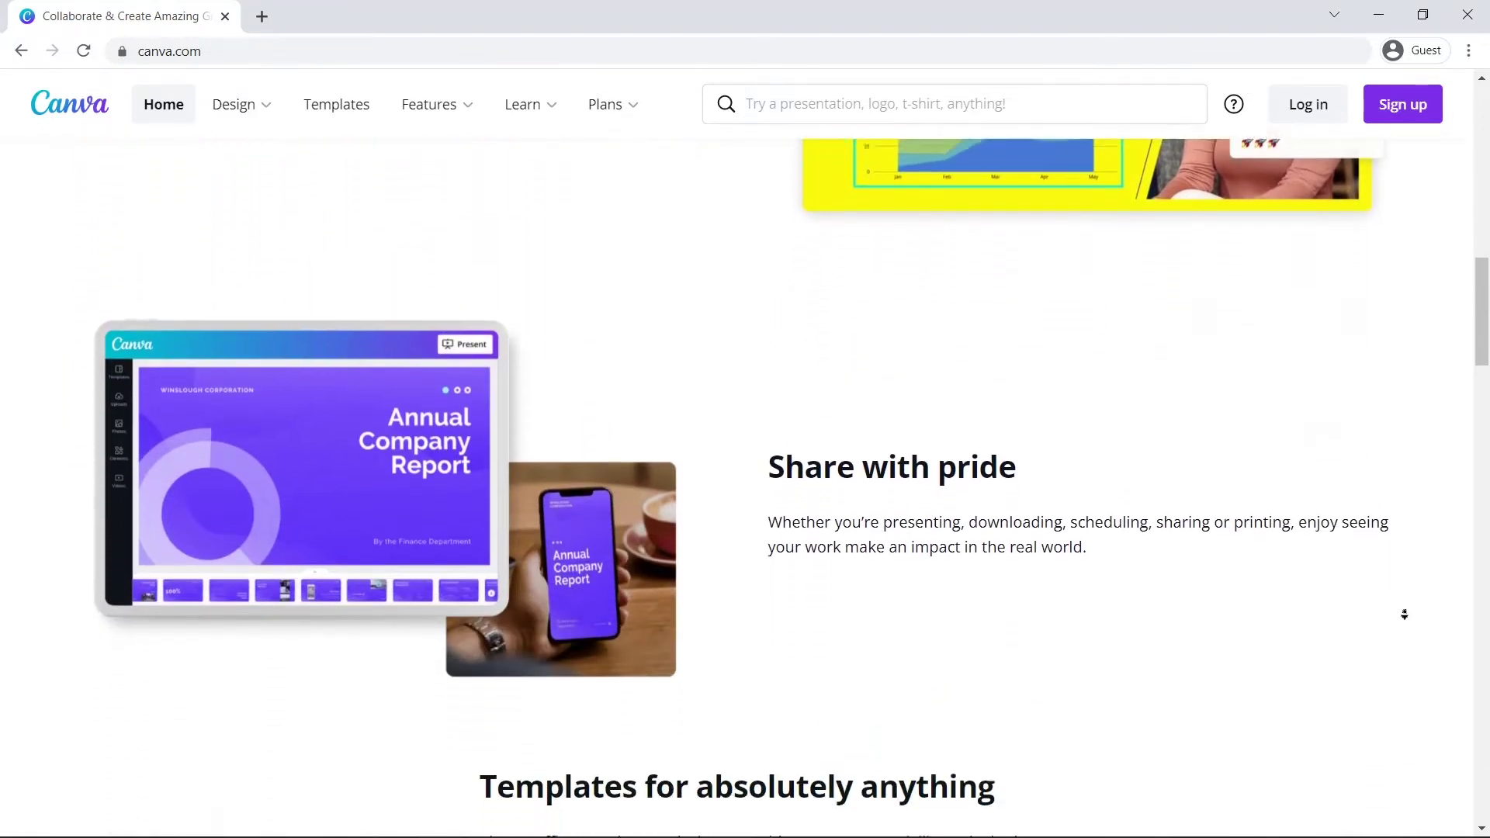
left_click(1407, 618)
key("Home")
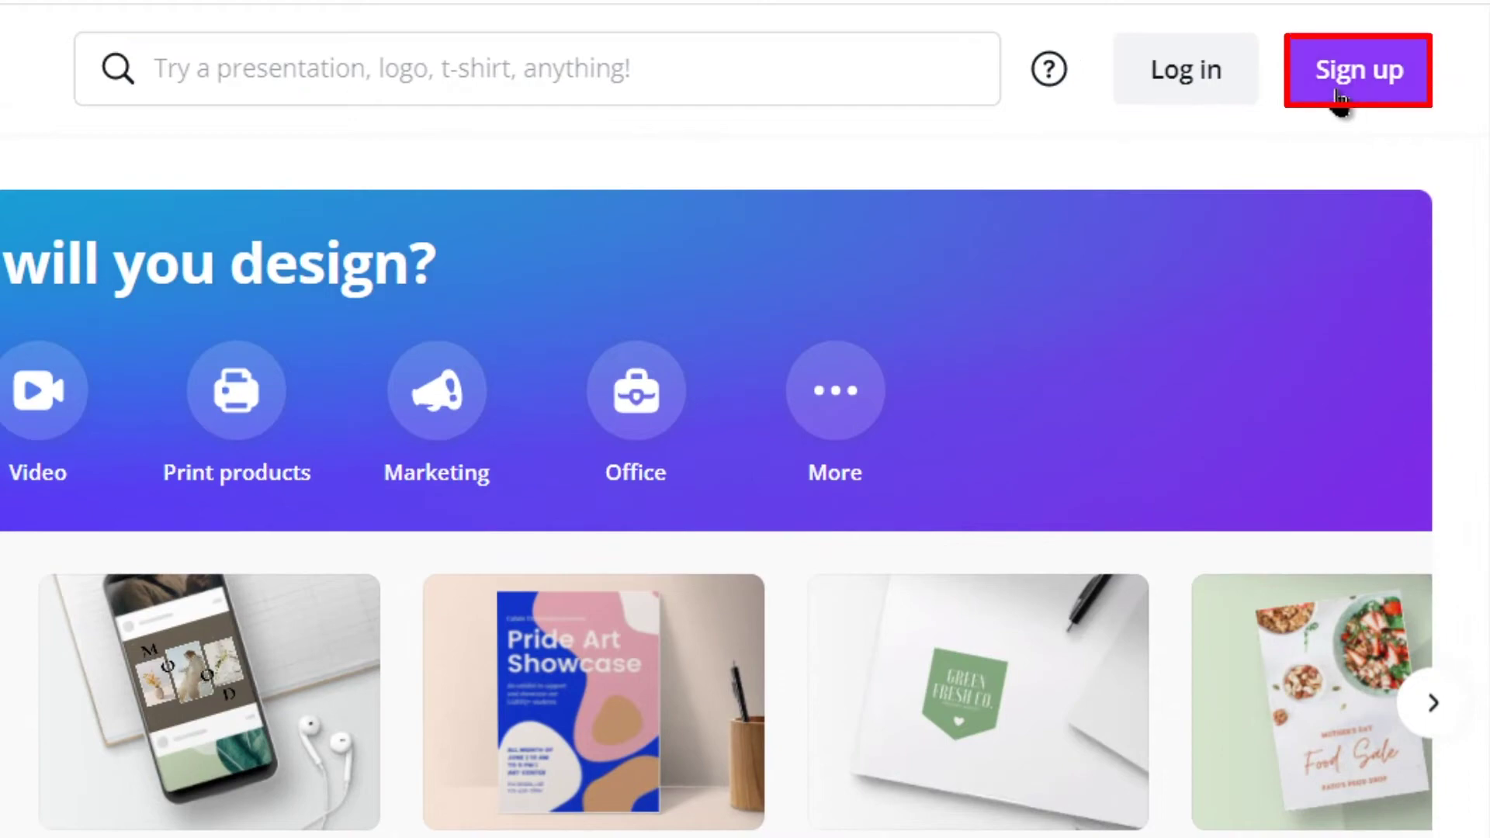
left_click(1340, 100)
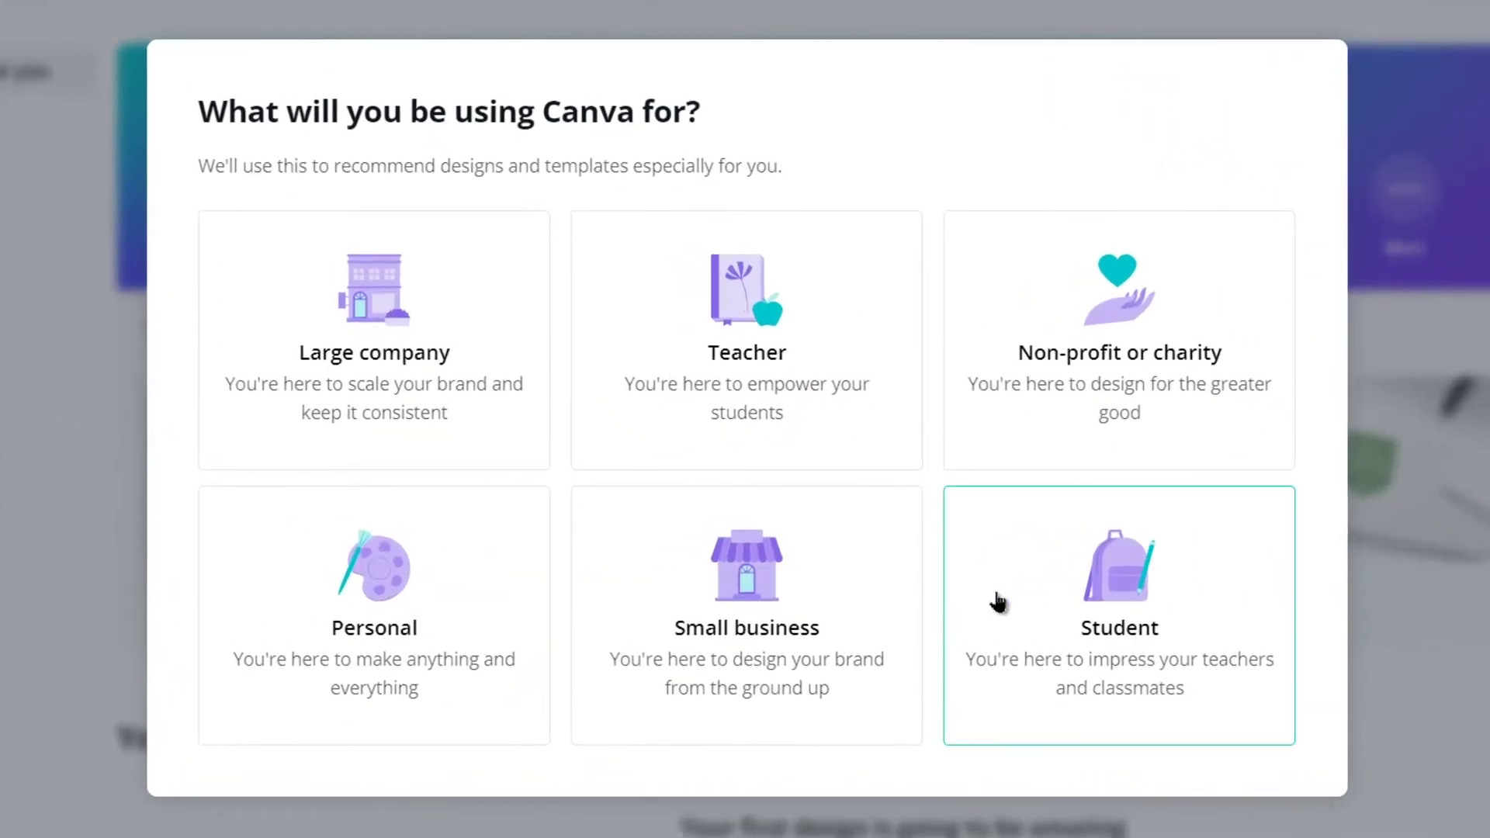
Choose Small business as the intended use, skip the team details and proceed to the 30-day Canva Pro free trial.
left_click(816, 643)
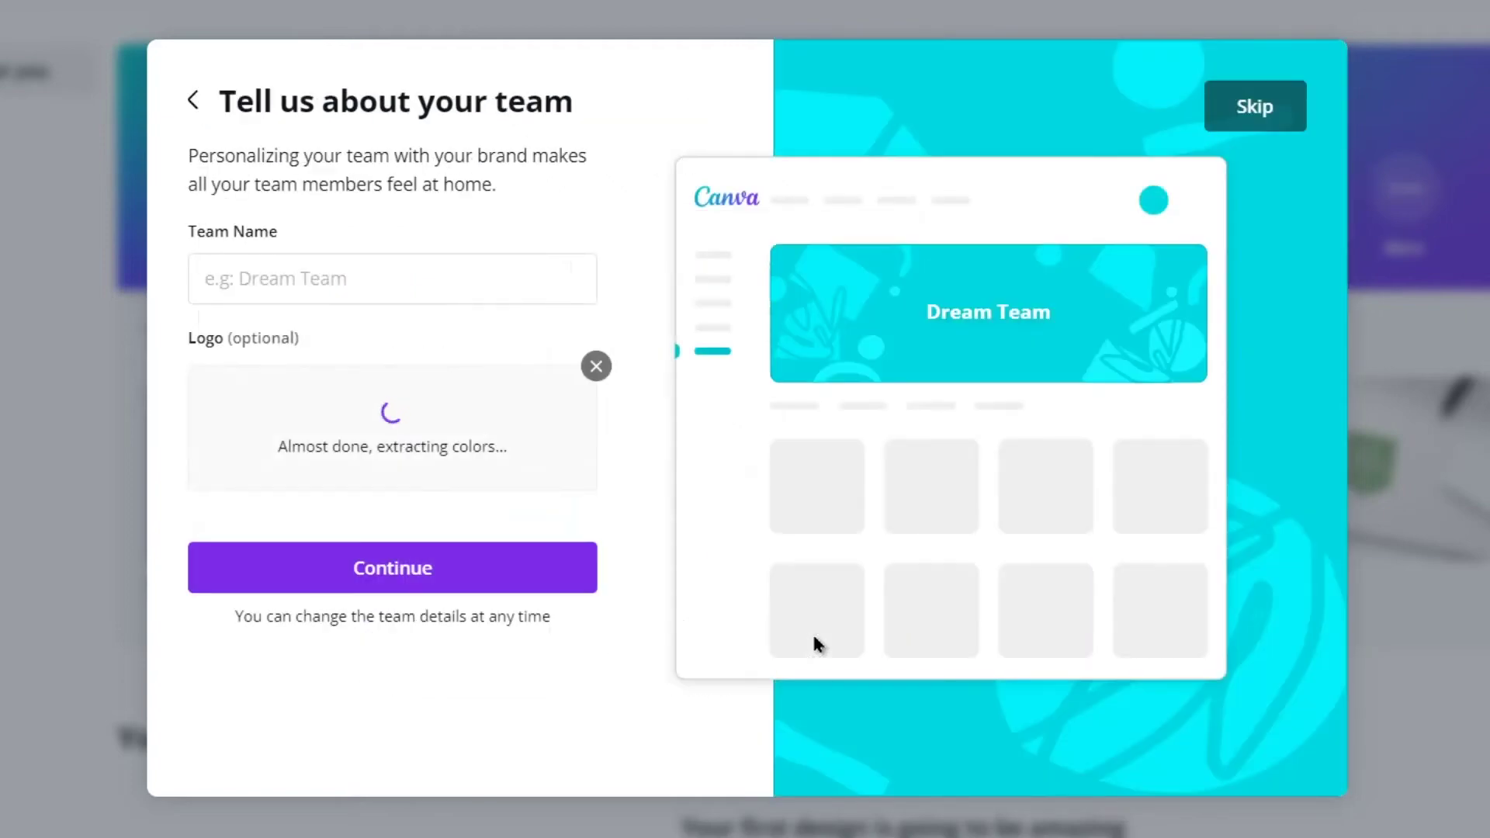
left_click(1265, 116)
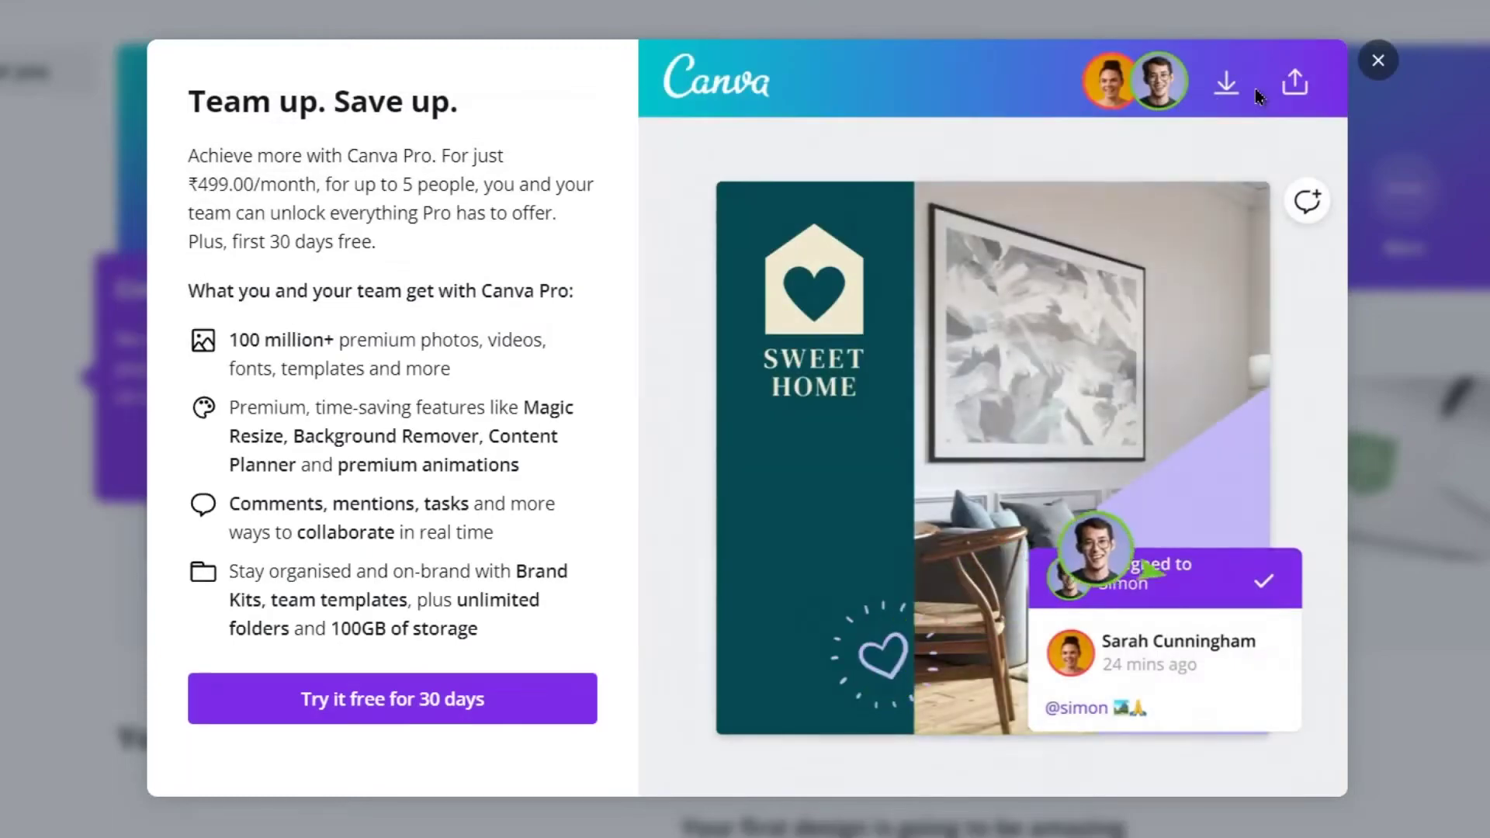
left_click(321, 699)
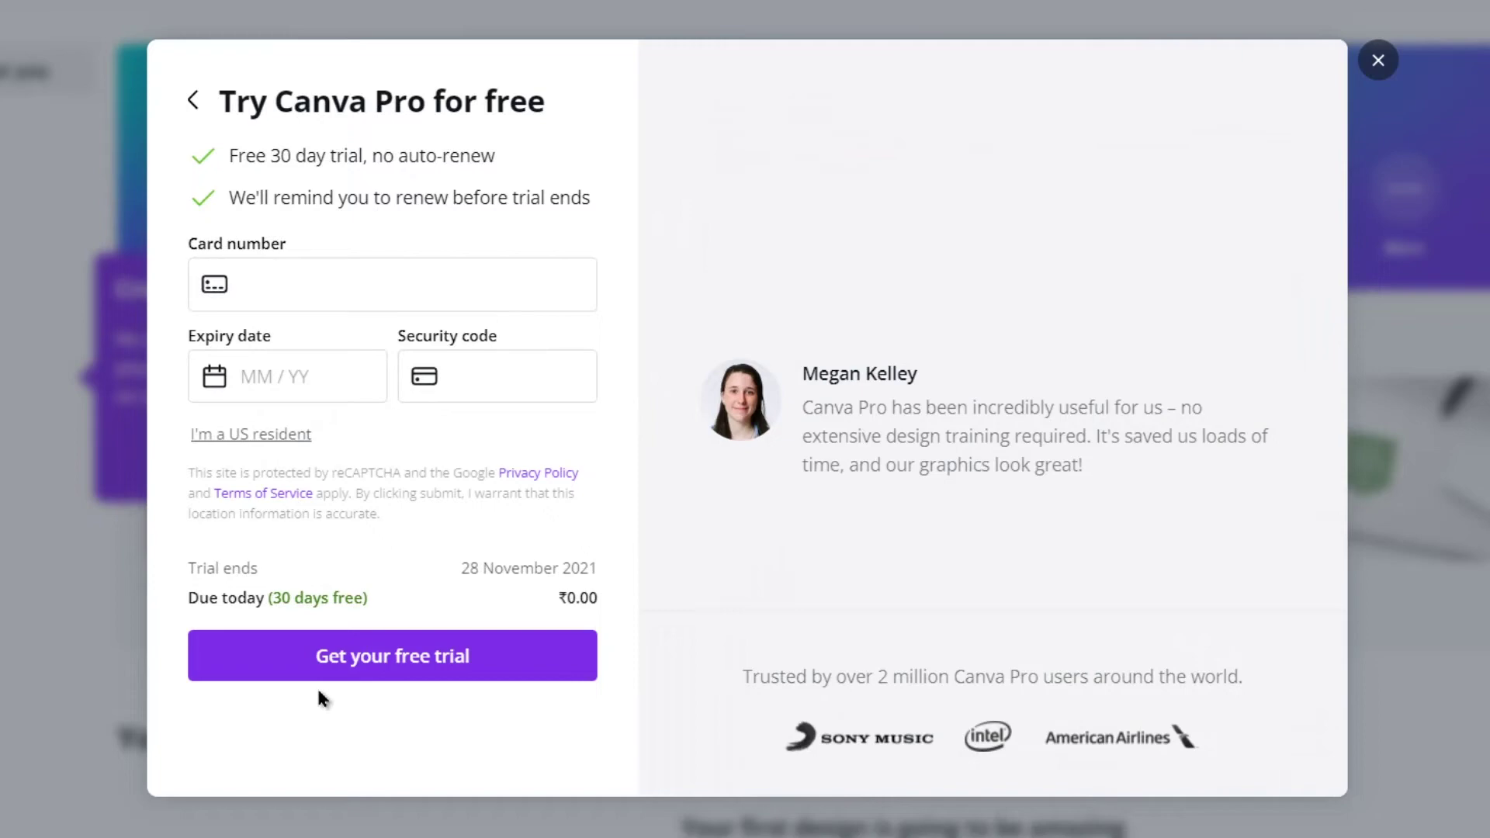
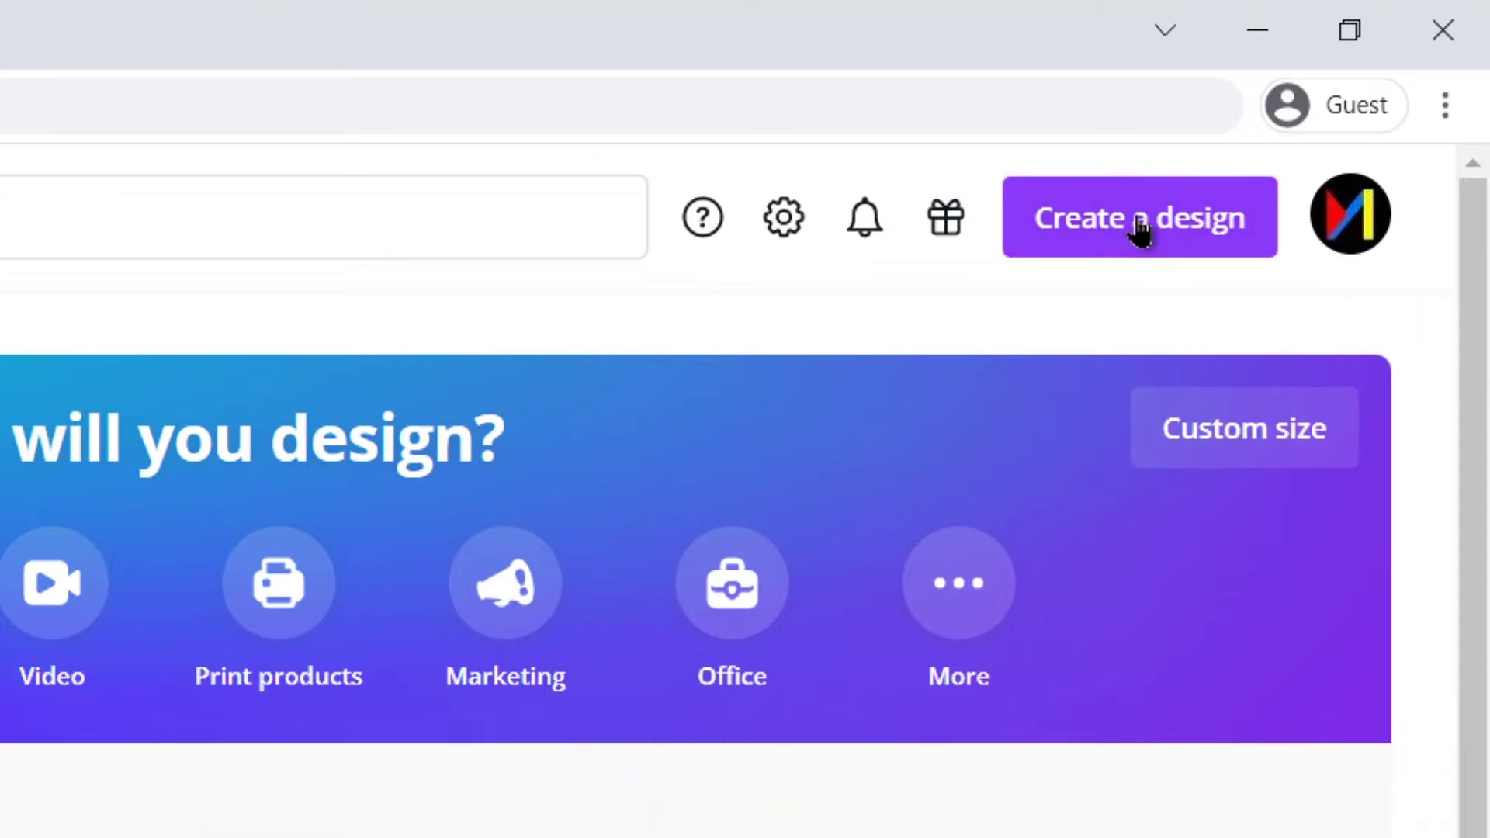
Create a new 210 × 297 mm Flyer design.
left_click(1138, 226)
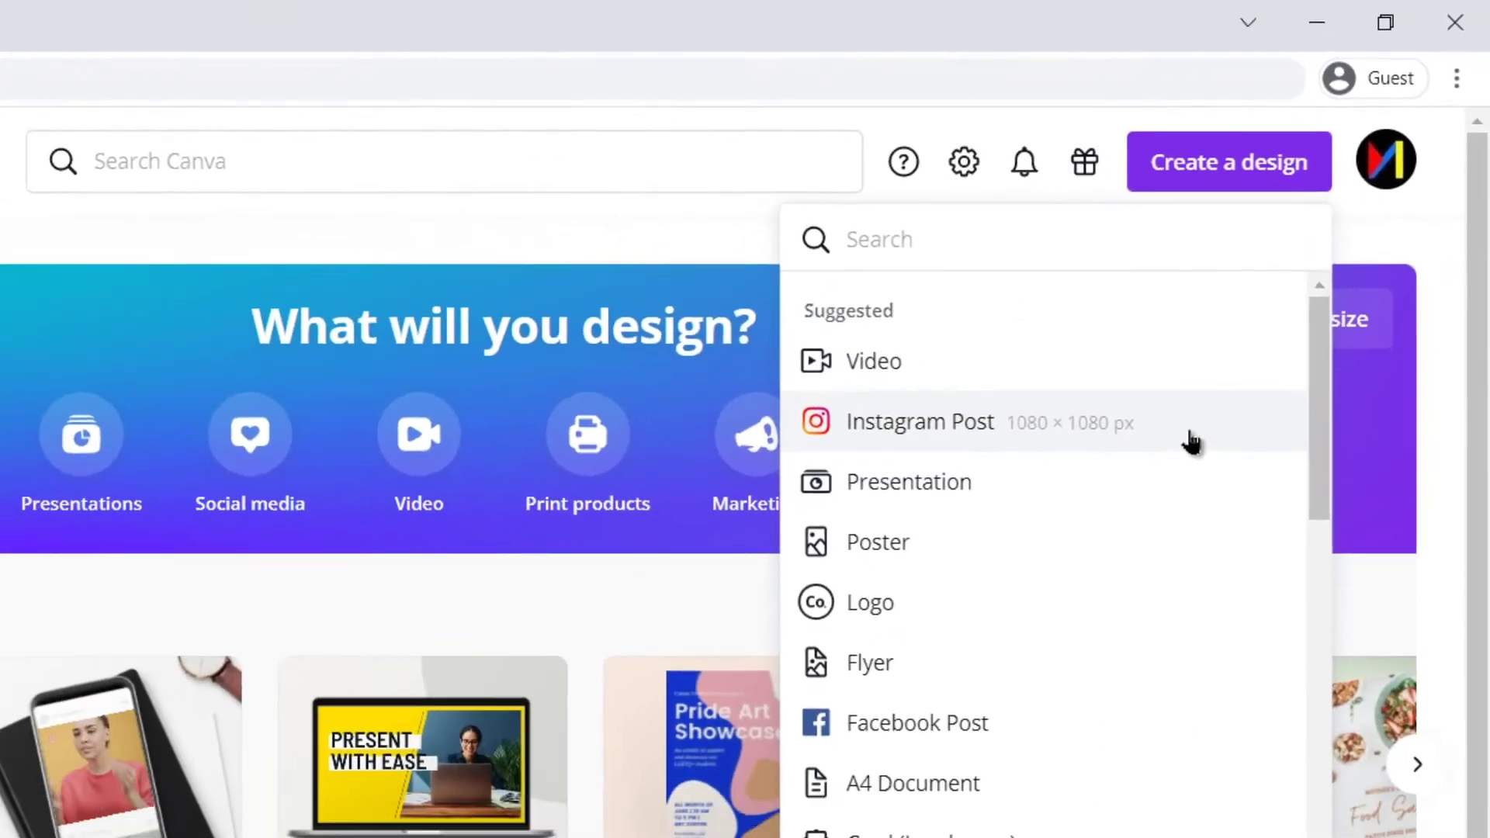
scroll(1124, 528, "down", 5)
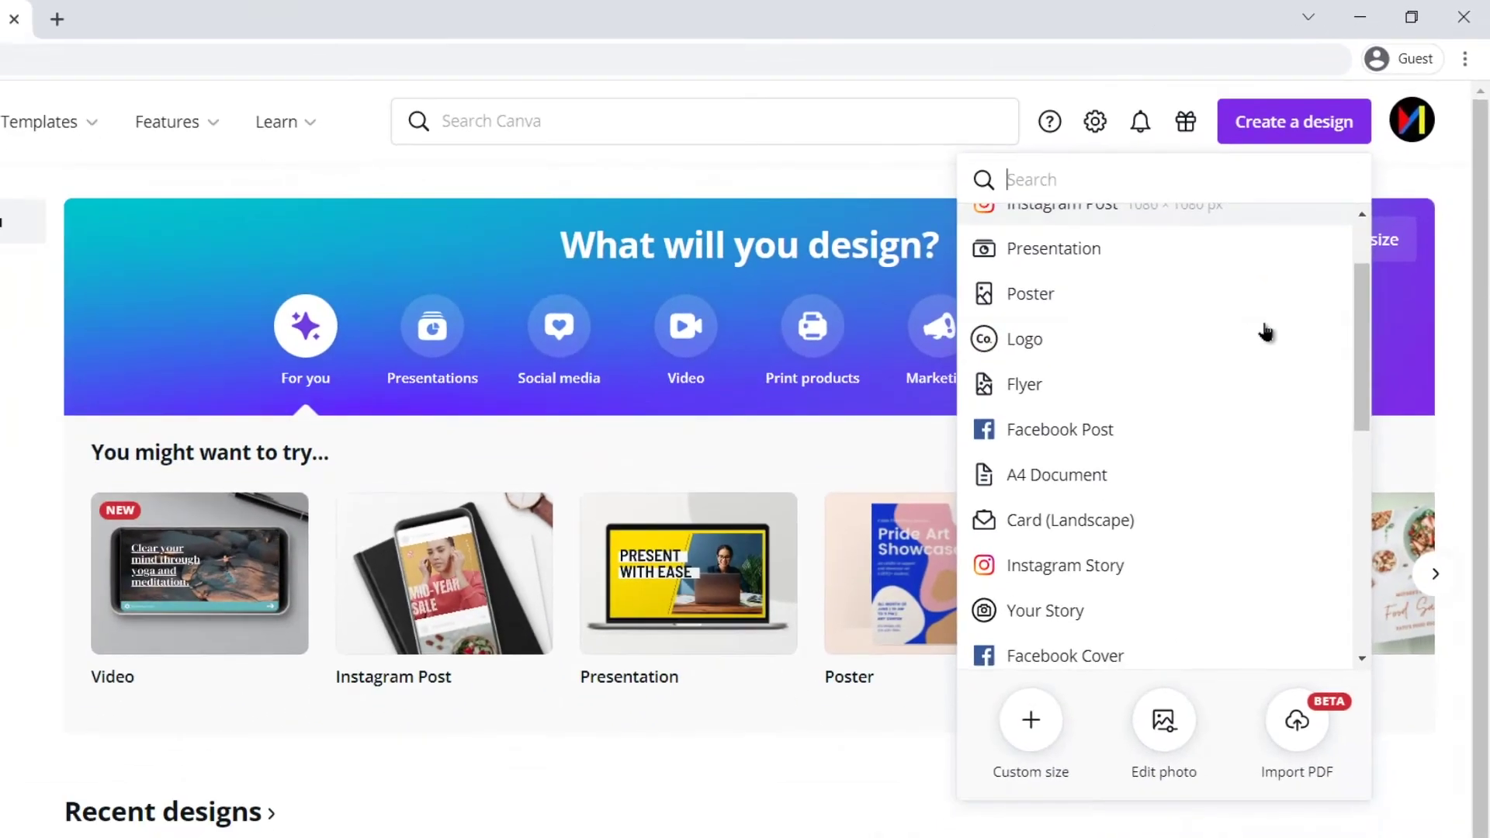
scroll(1265, 333, "down", 5)
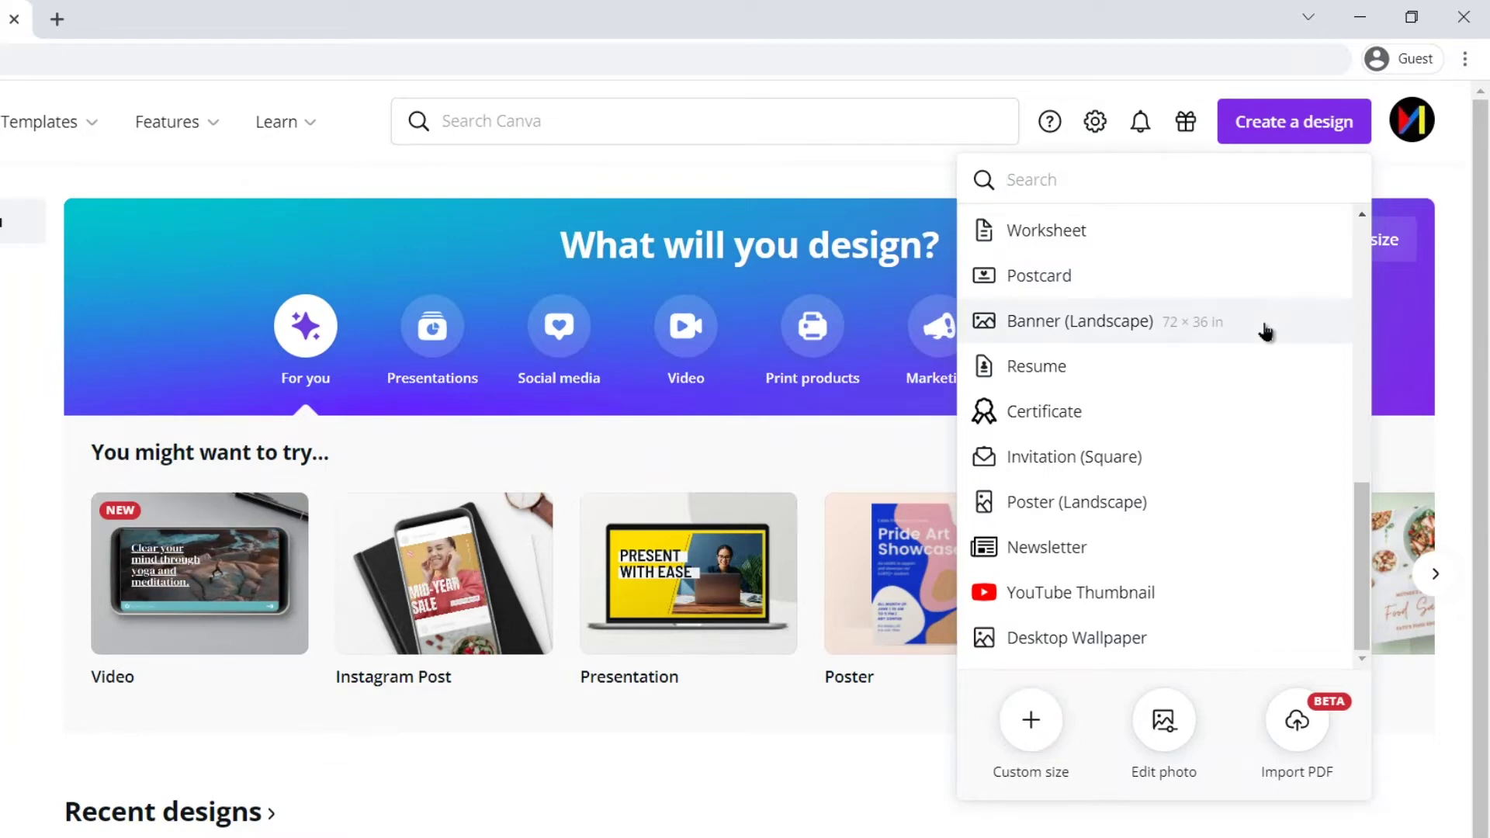
scroll(1265, 332, "up", 5)
scroll(1265, 332, "up", 2)
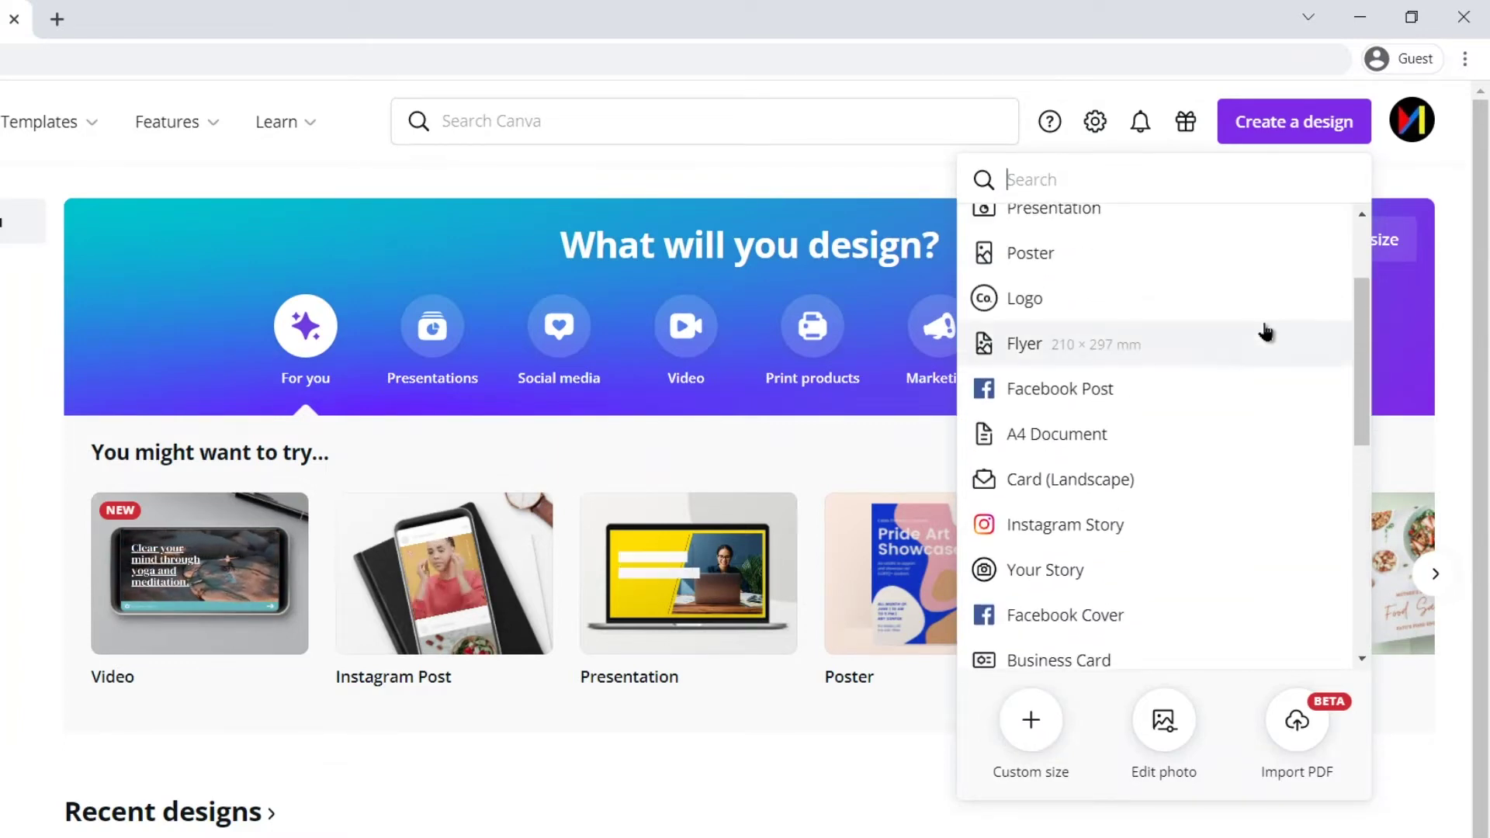
left_click(1101, 342)
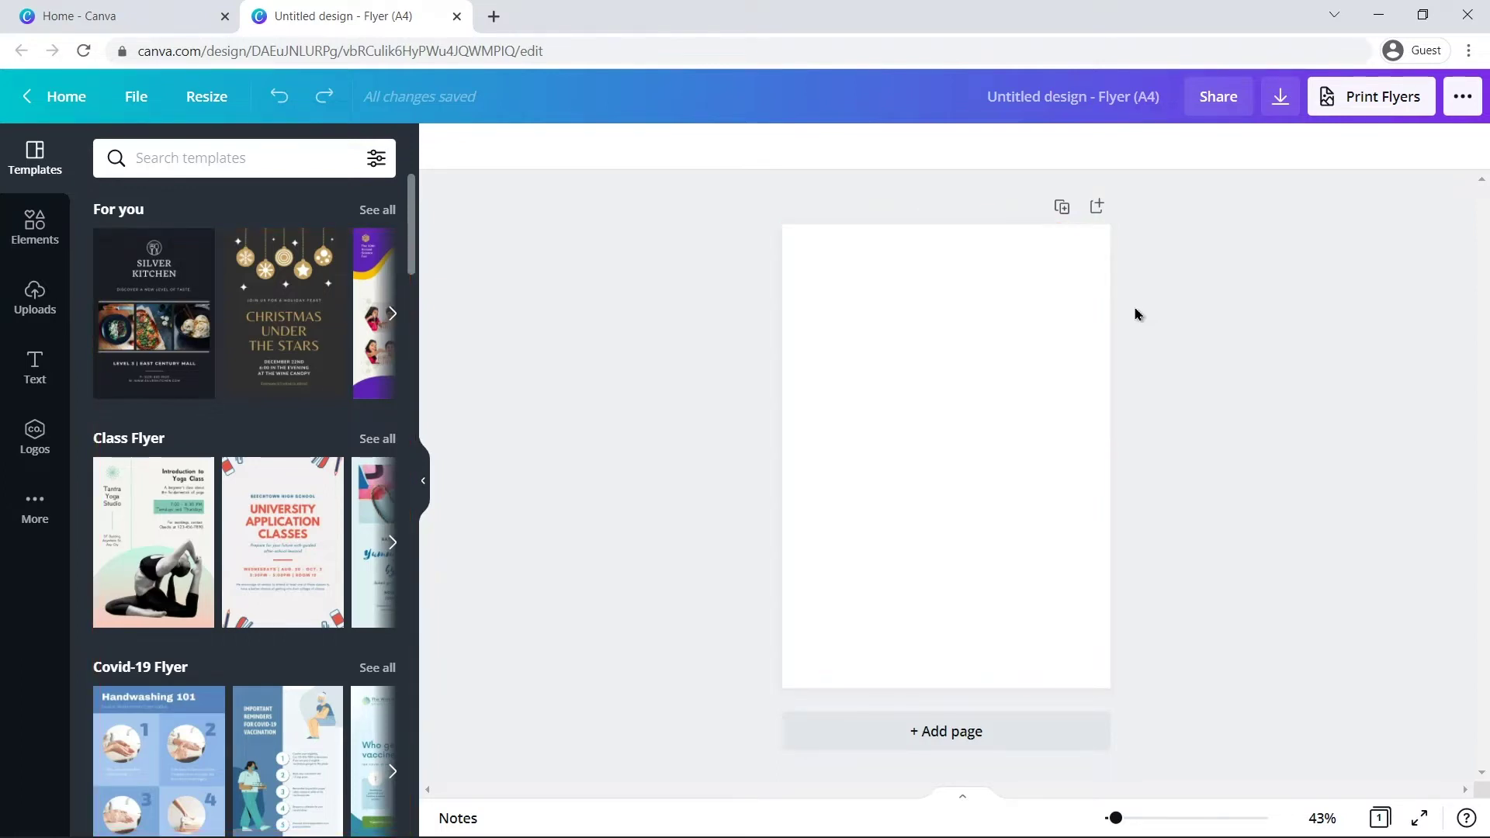
Search the flyer templates for "yoga".
left_click(207, 159)
type("yoga")
key("Return")
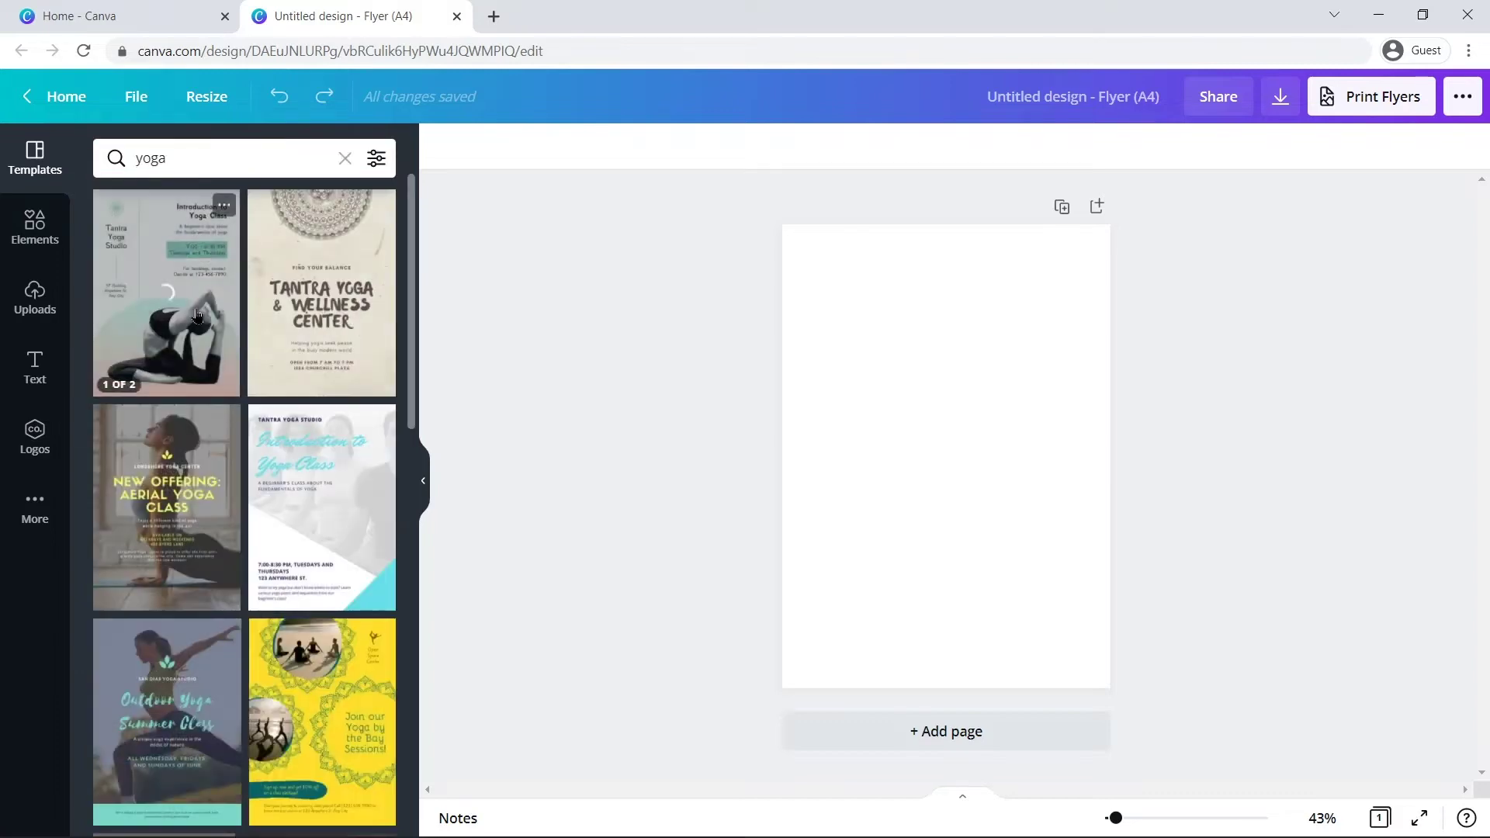
left_click(181, 477)
left_click(288, 420)
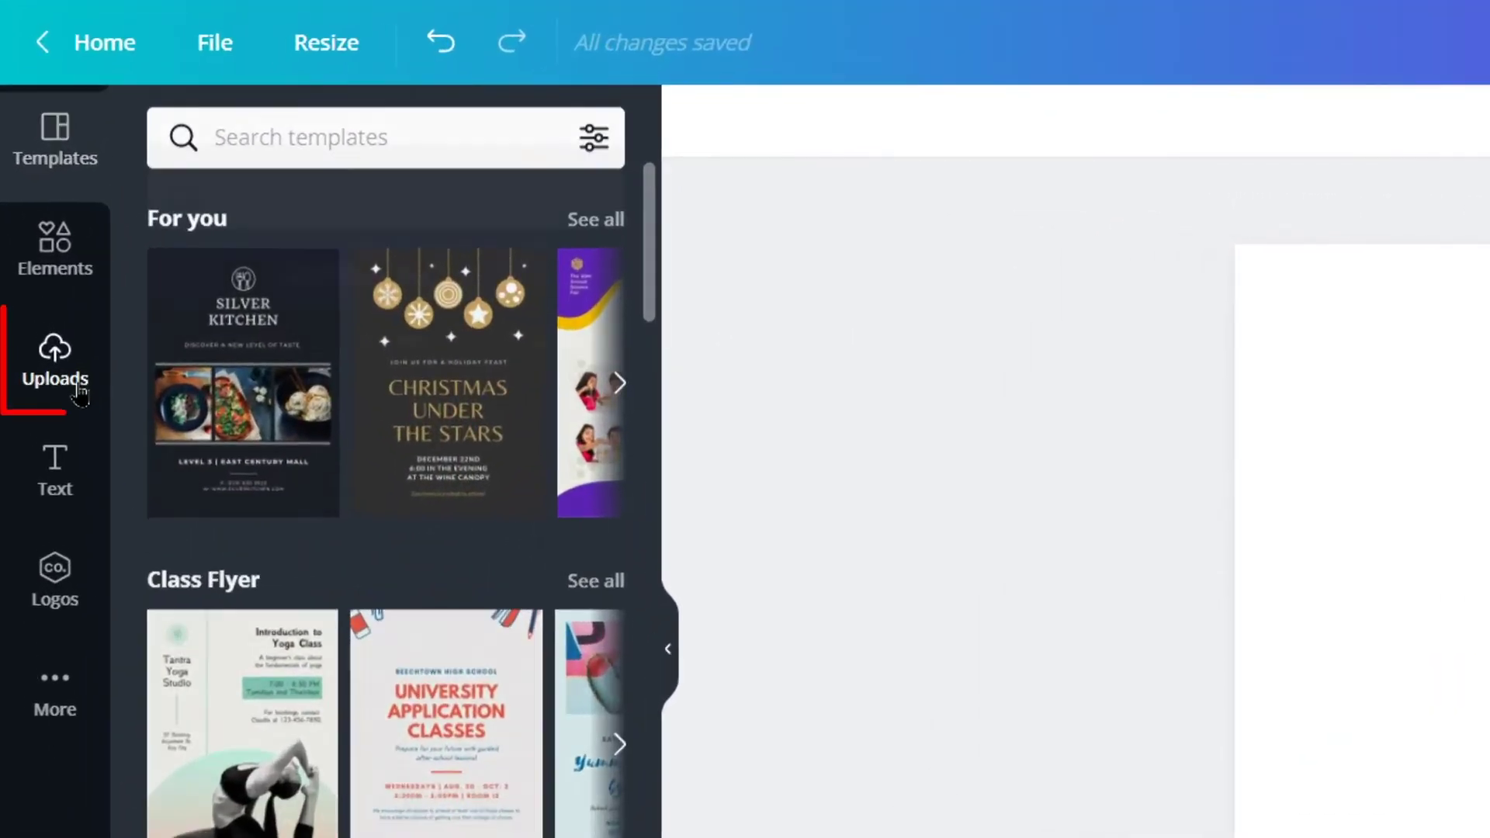
Upload Image 1.jpg from the Files folder to the design's uploads.
left_click(80, 394)
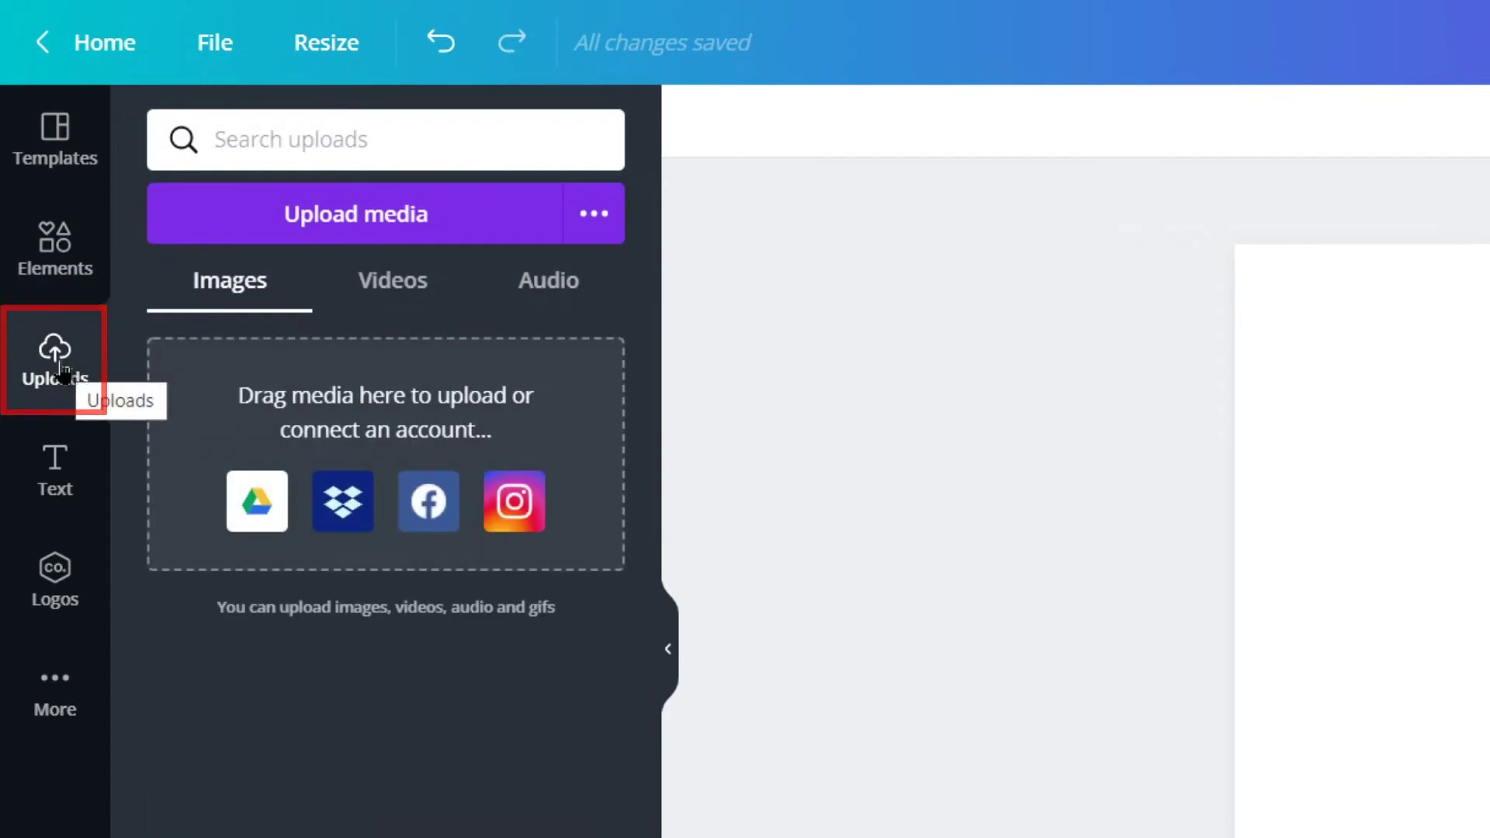
left_click(450, 233)
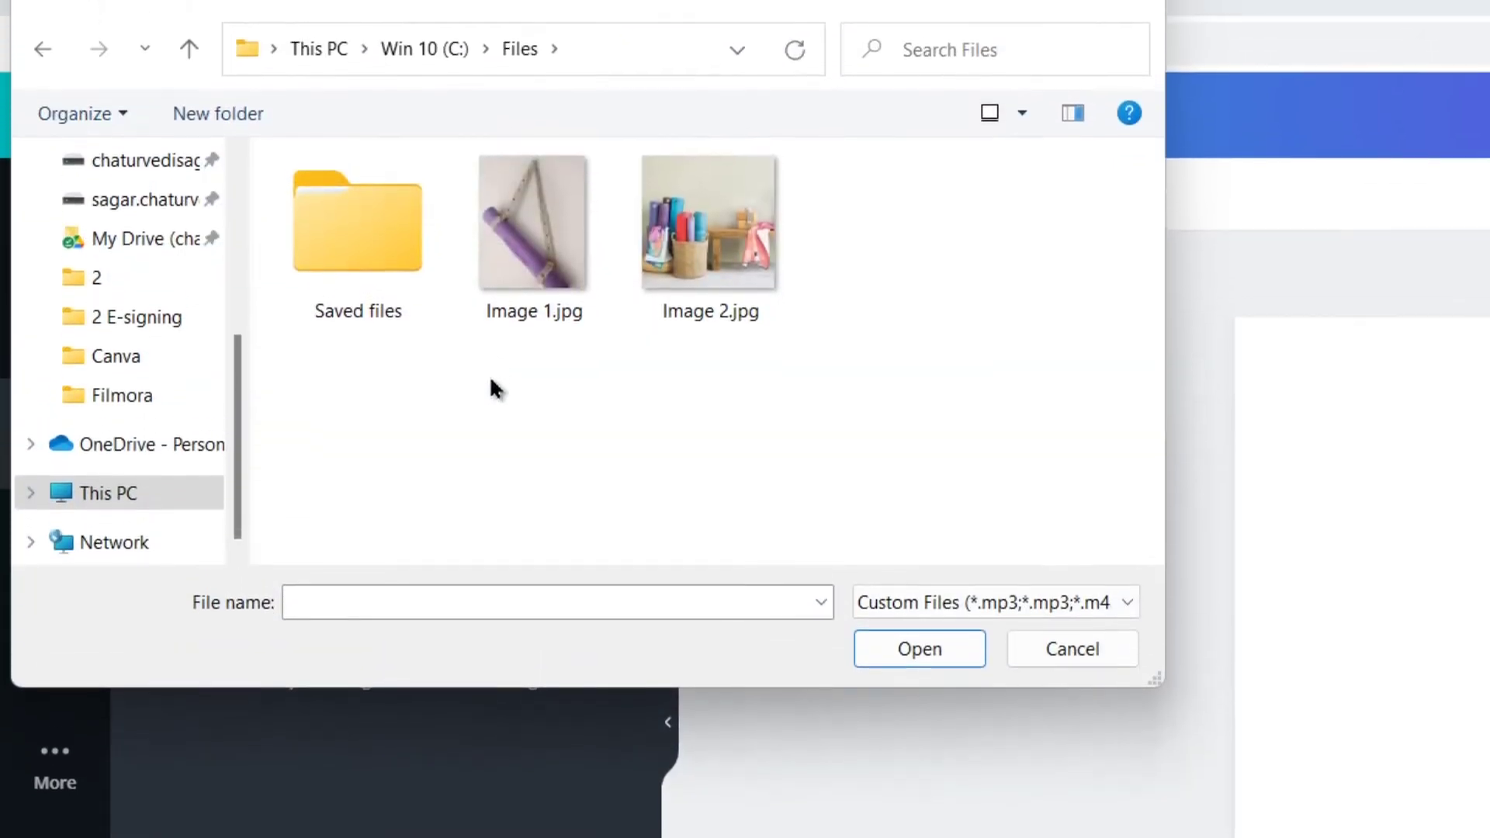
left_click(515, 345)
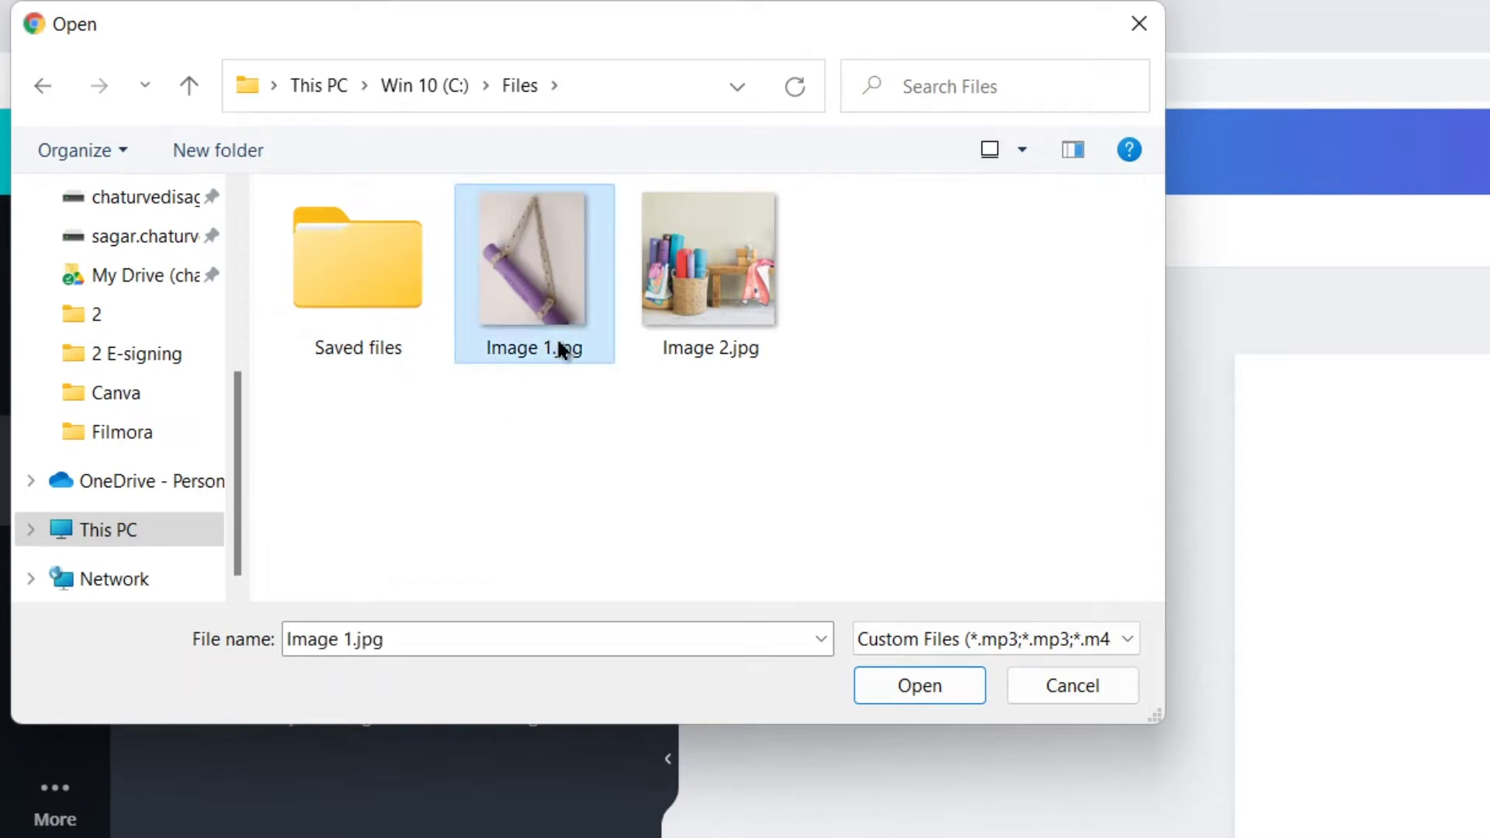
left_click(954, 687)
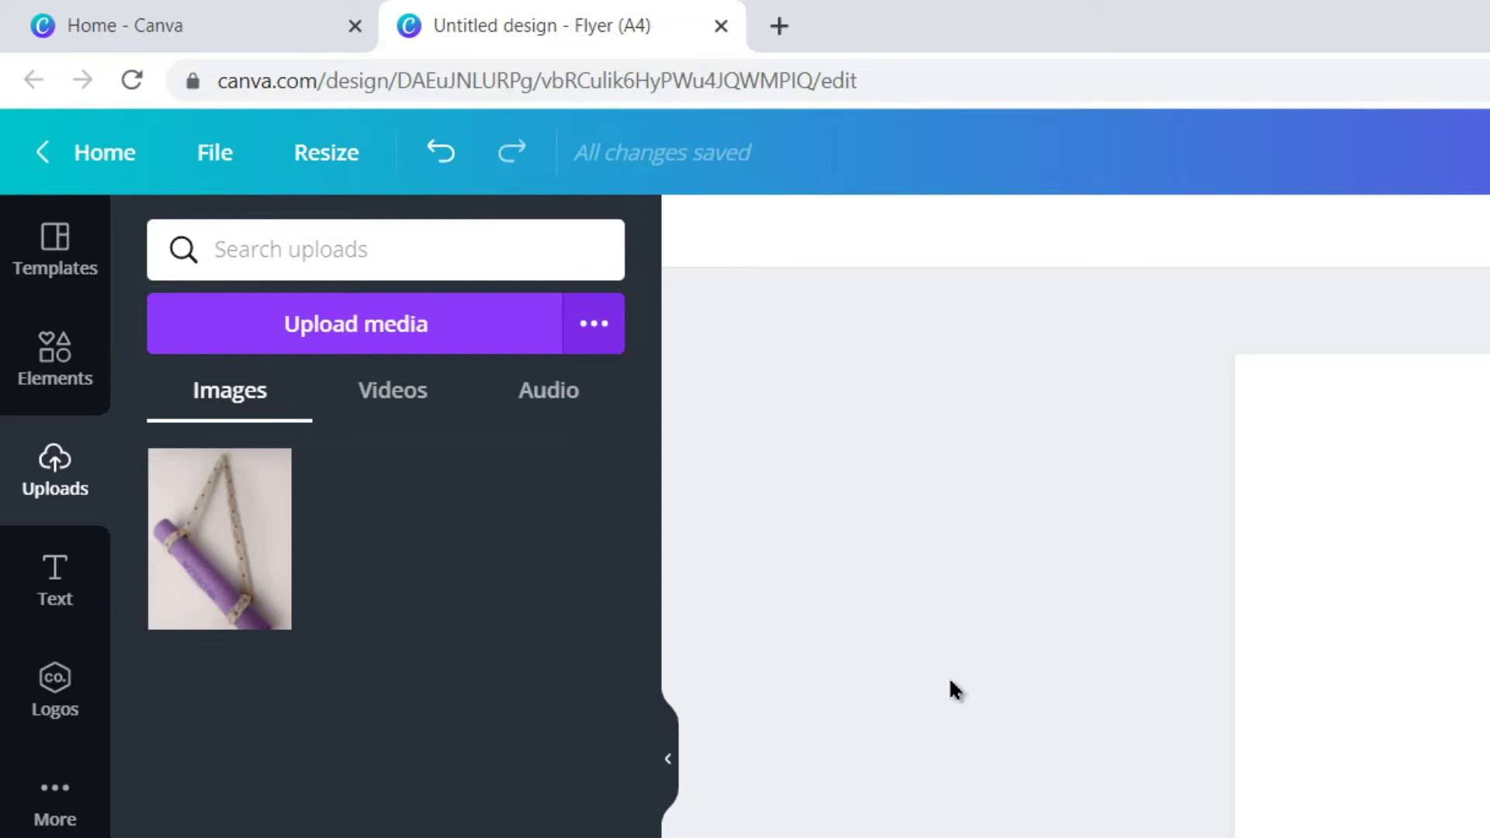
Add the uploaded purple yoga mat image to the flyer and enlarge it to cover the whole page.
left_click(252, 565)
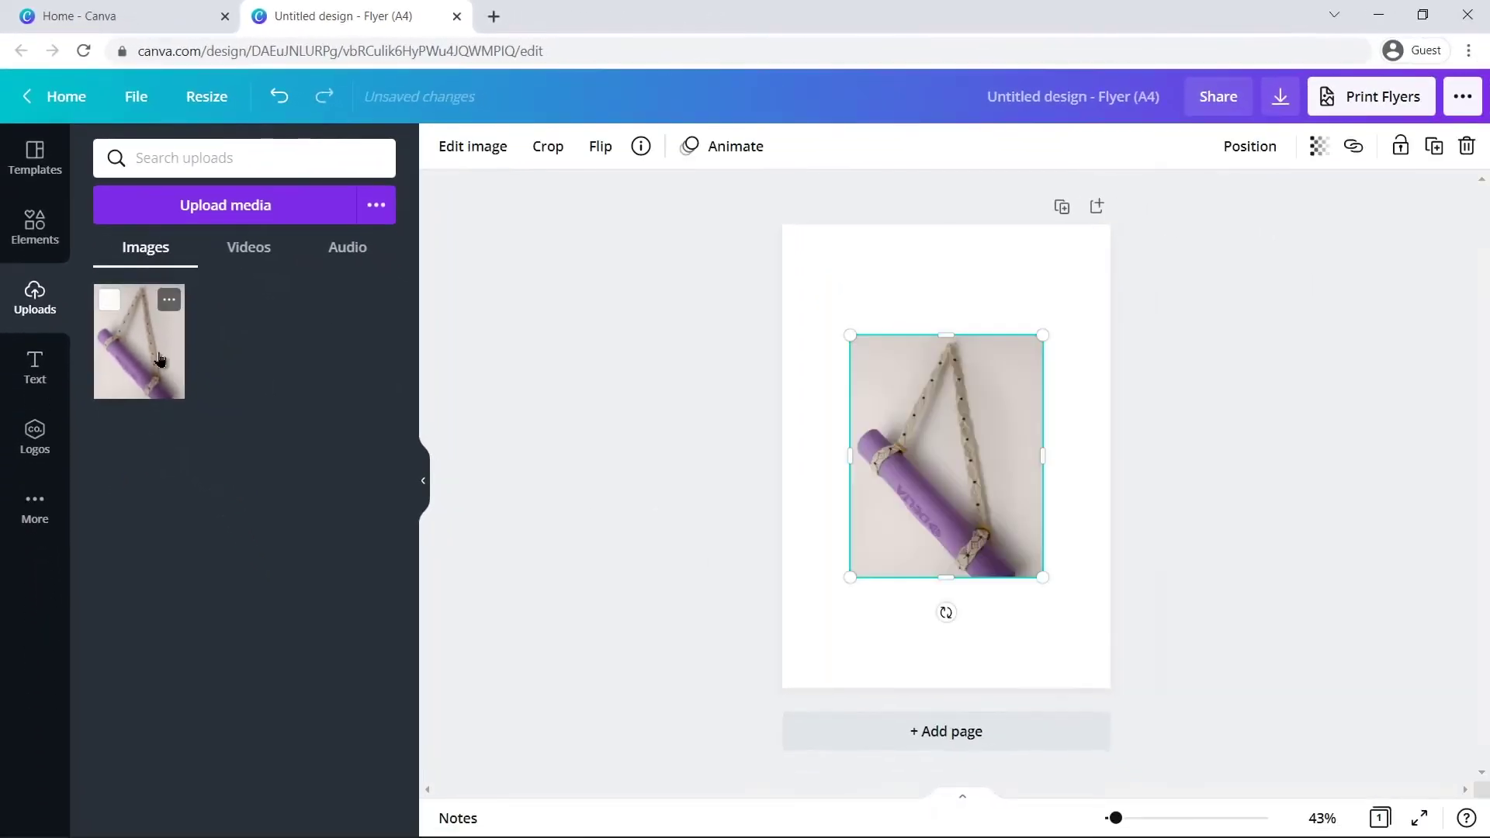
left_click_drag(1042, 577, 1108, 662)
left_click_drag(850, 334, 783, 225)
left_click_drag(1108, 665, 1155, 693)
left_click_drag(1027, 638, 1029, 637)
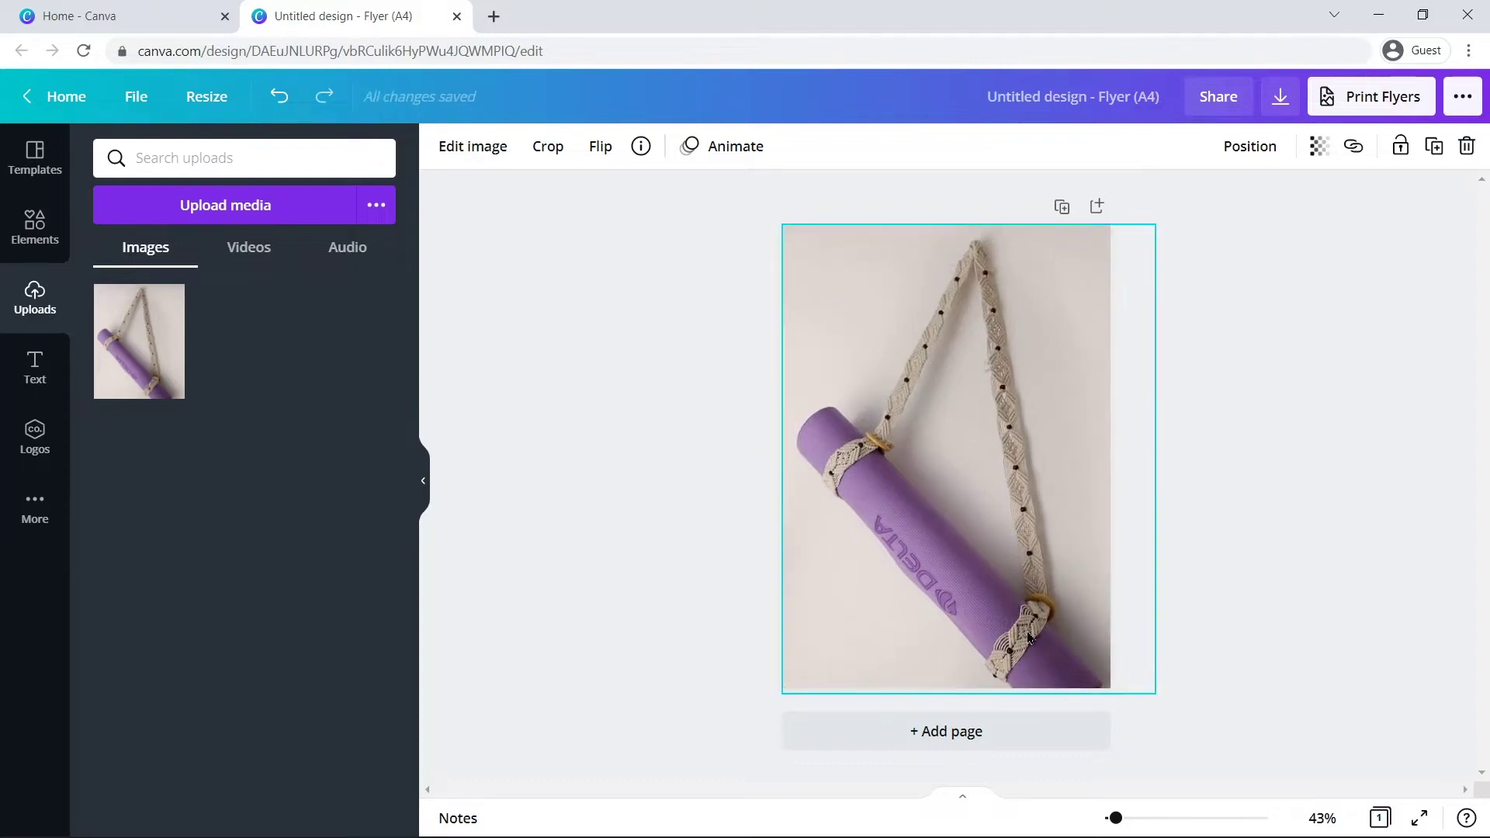
left_click(1199, 535)
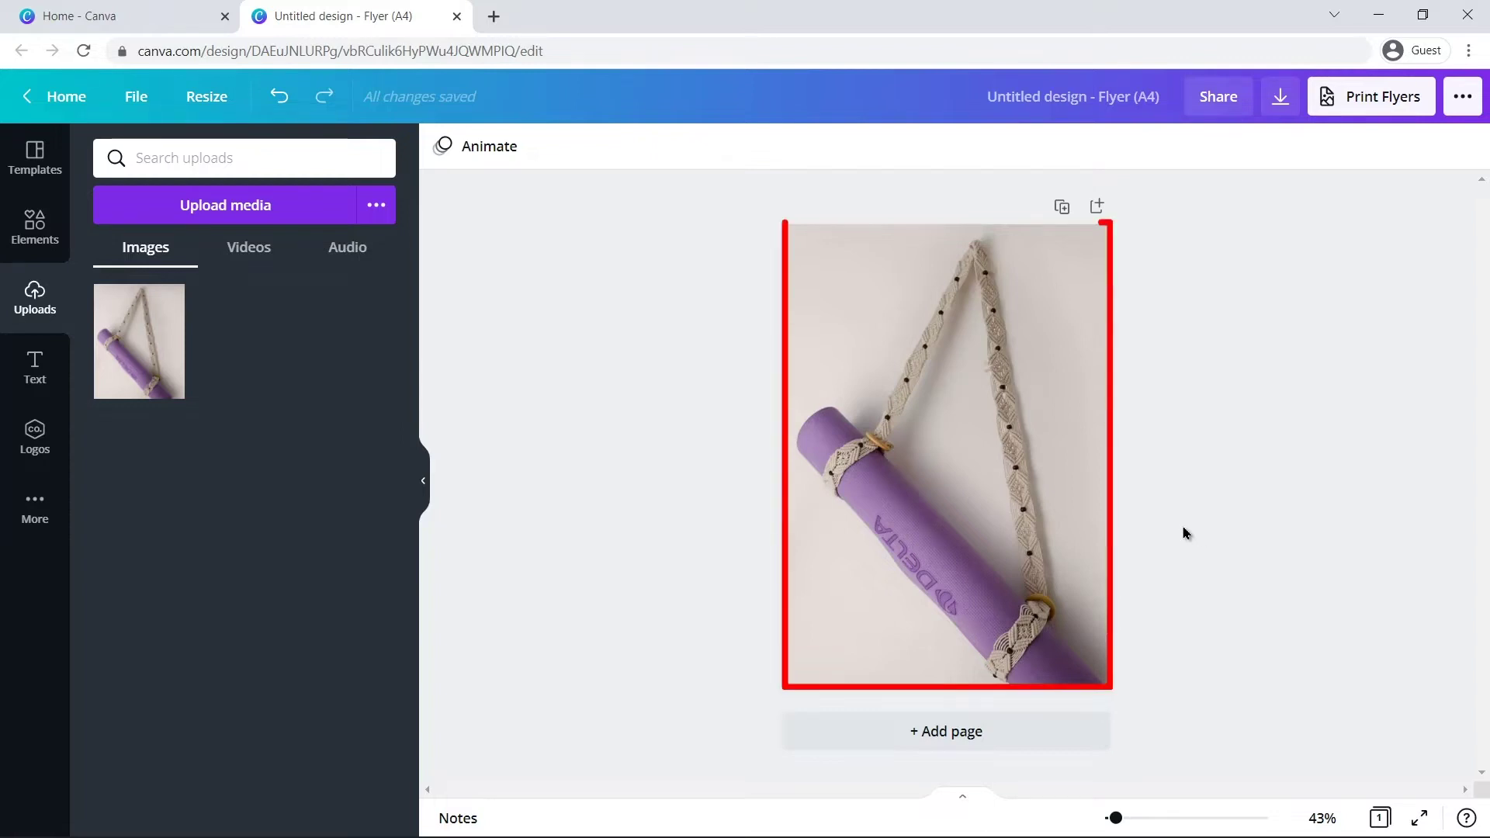
Remove the background of the yoga mat image with Background Remover, apply it and leave image editing.
left_click(1053, 509)
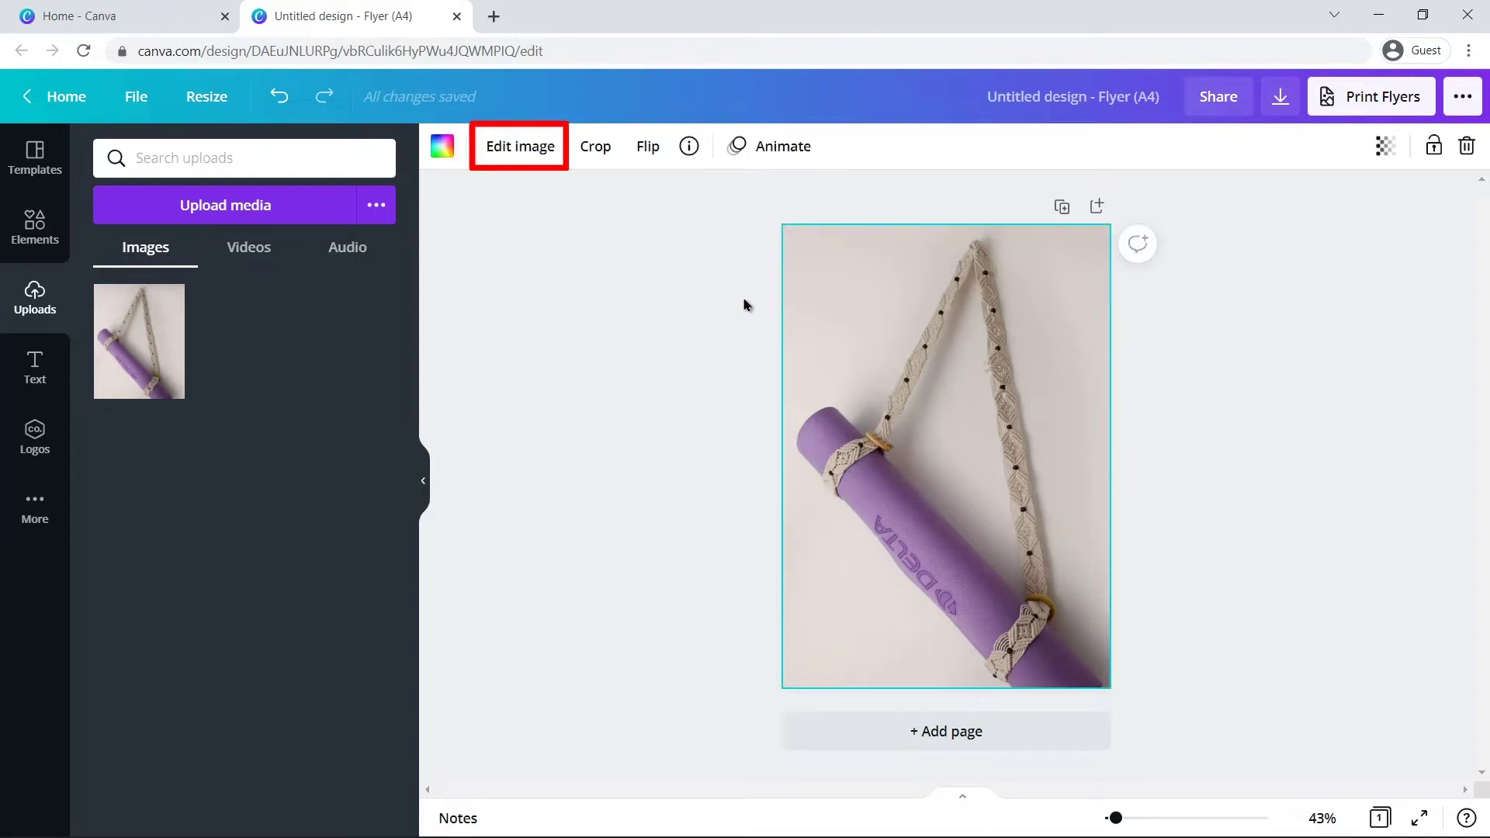
left_click(523, 159)
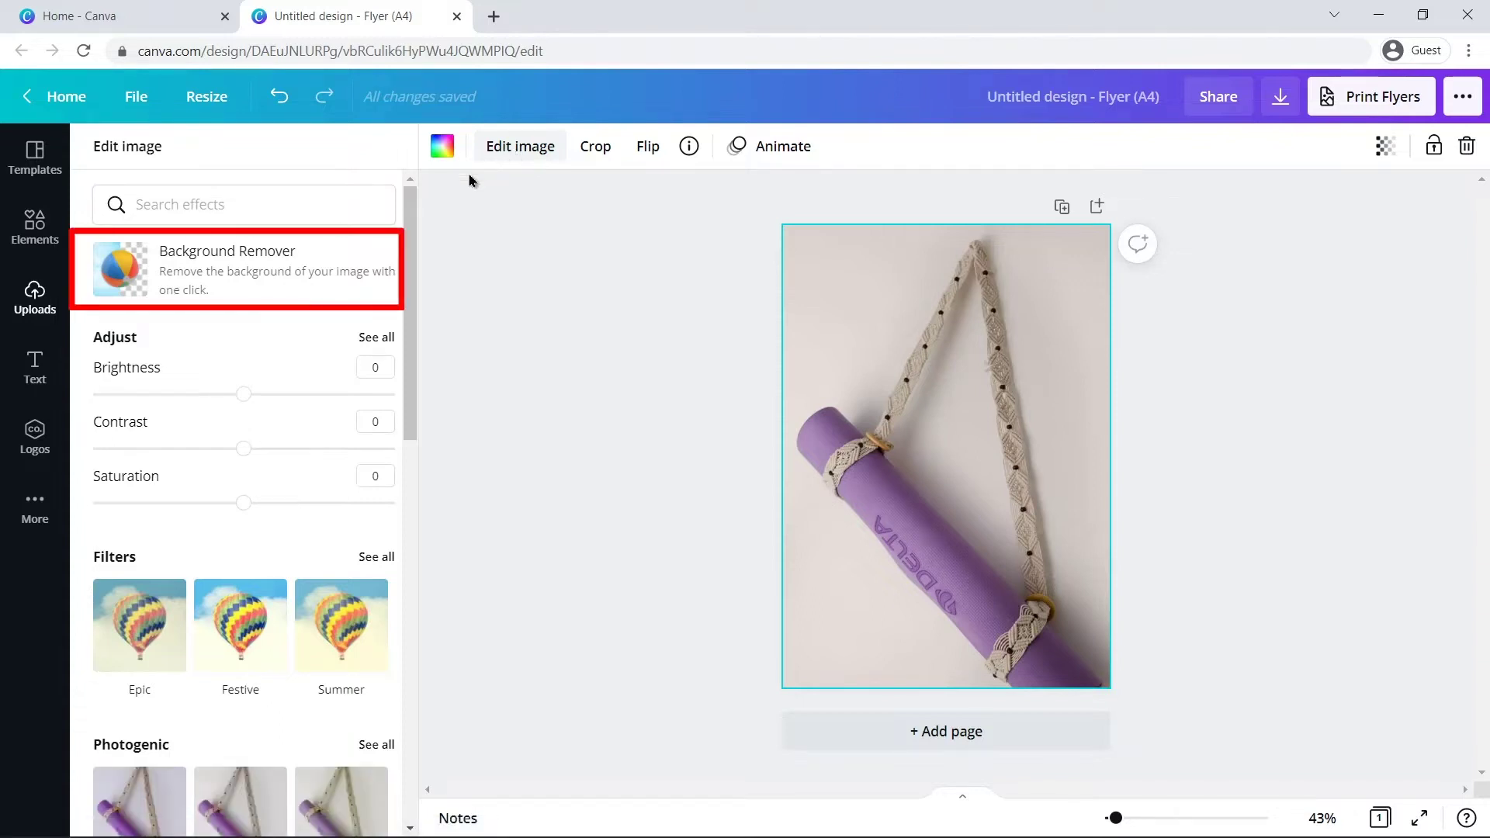
left_click(286, 273)
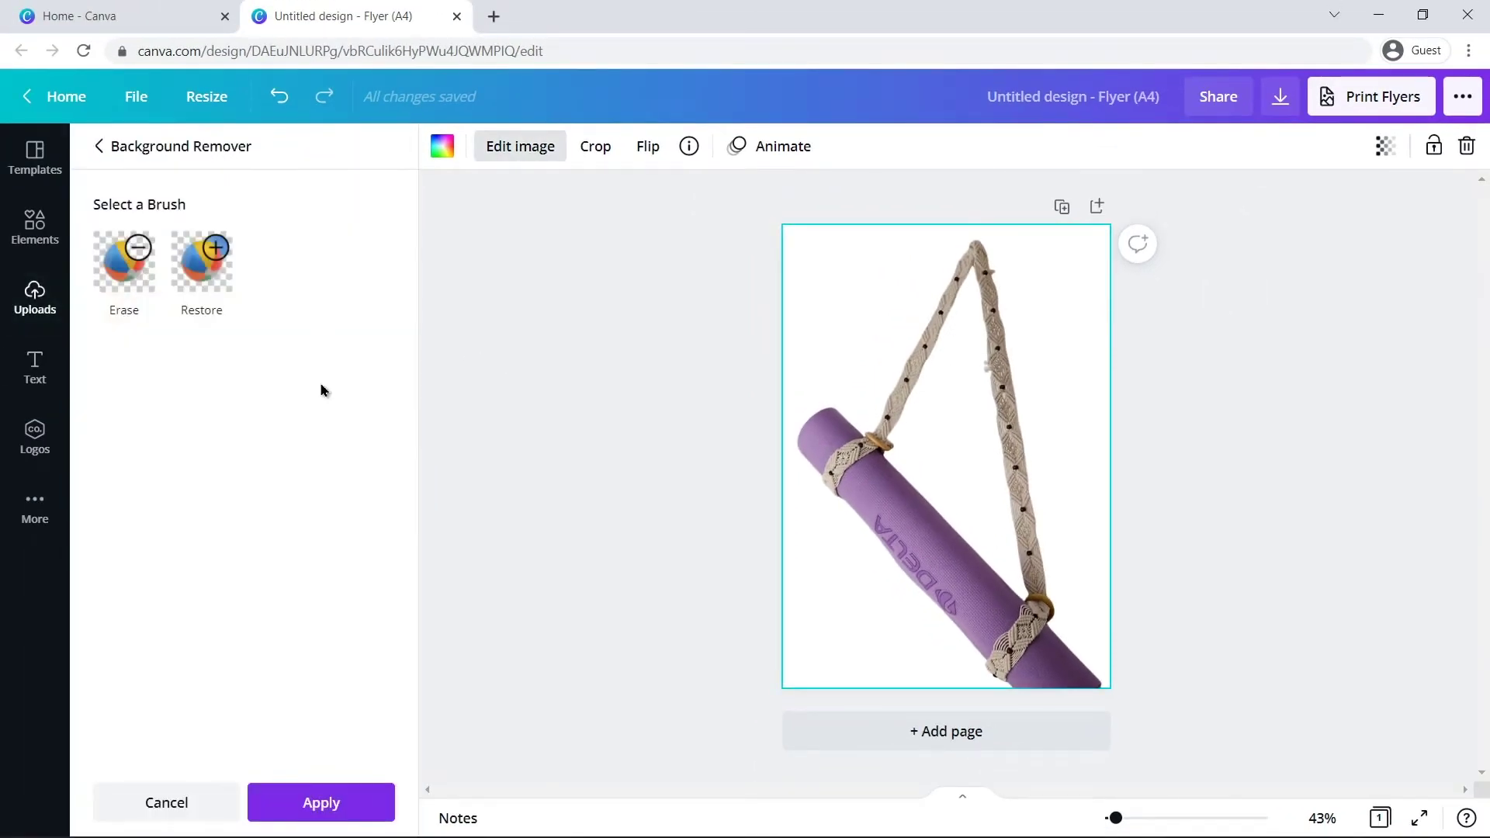
left_click(315, 803)
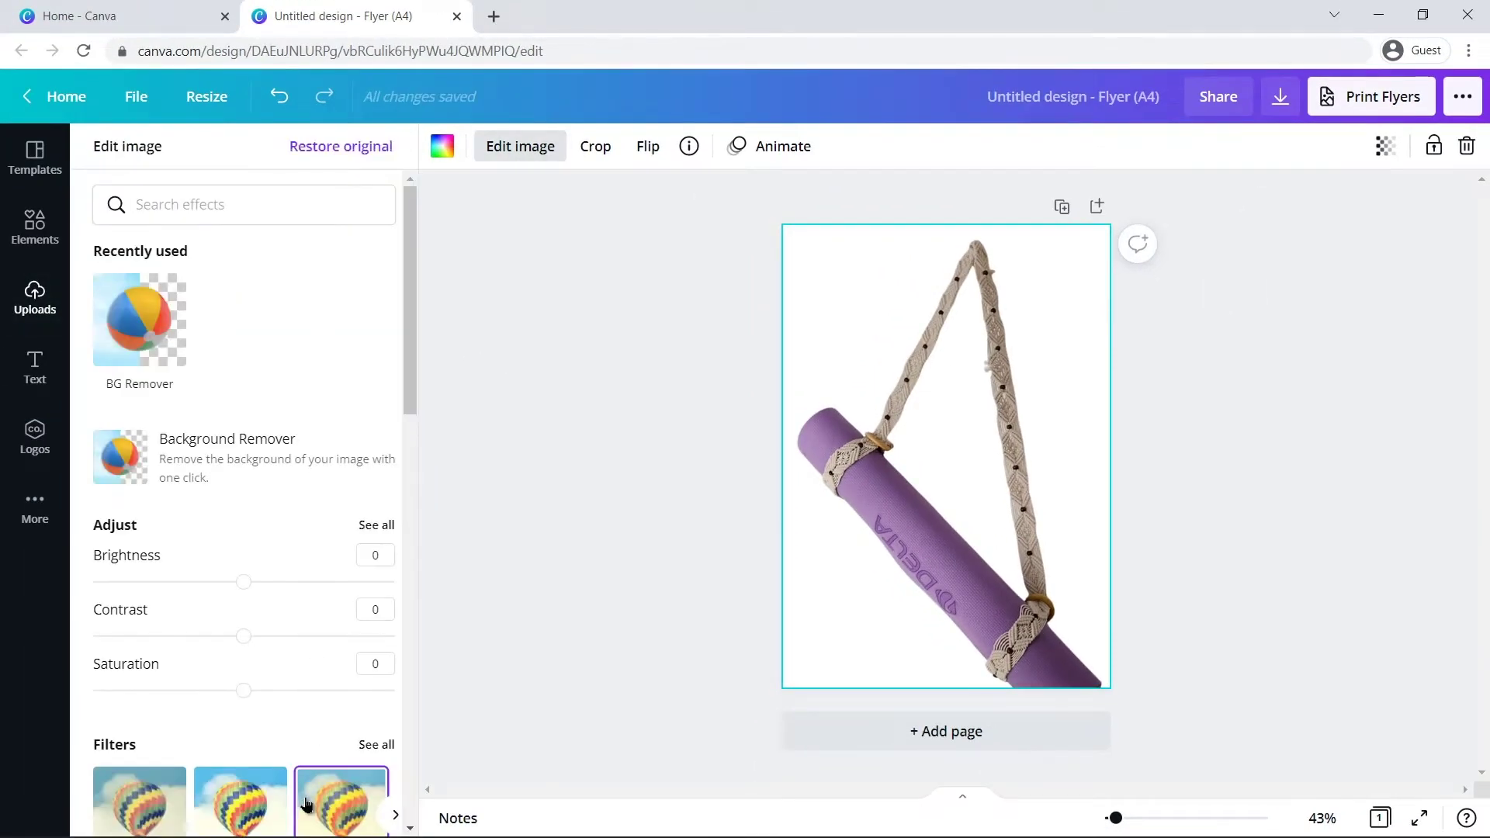
left_click(507, 620)
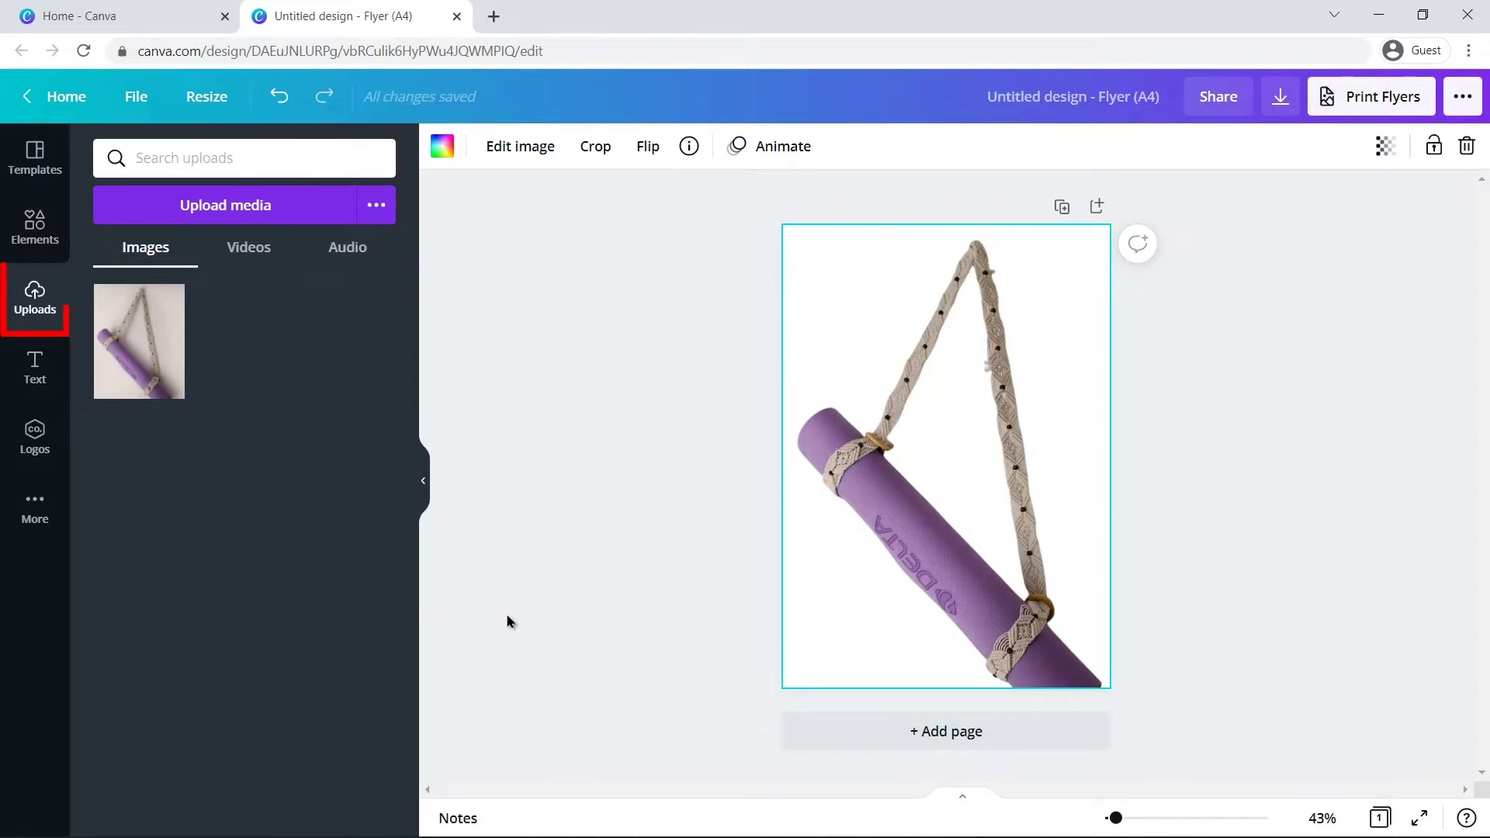
Upload the photo of rolled yoga mats in baskets and add it to the flyer page.
left_click(272, 221)
left_click(473, 204)
left_click(582, 433)
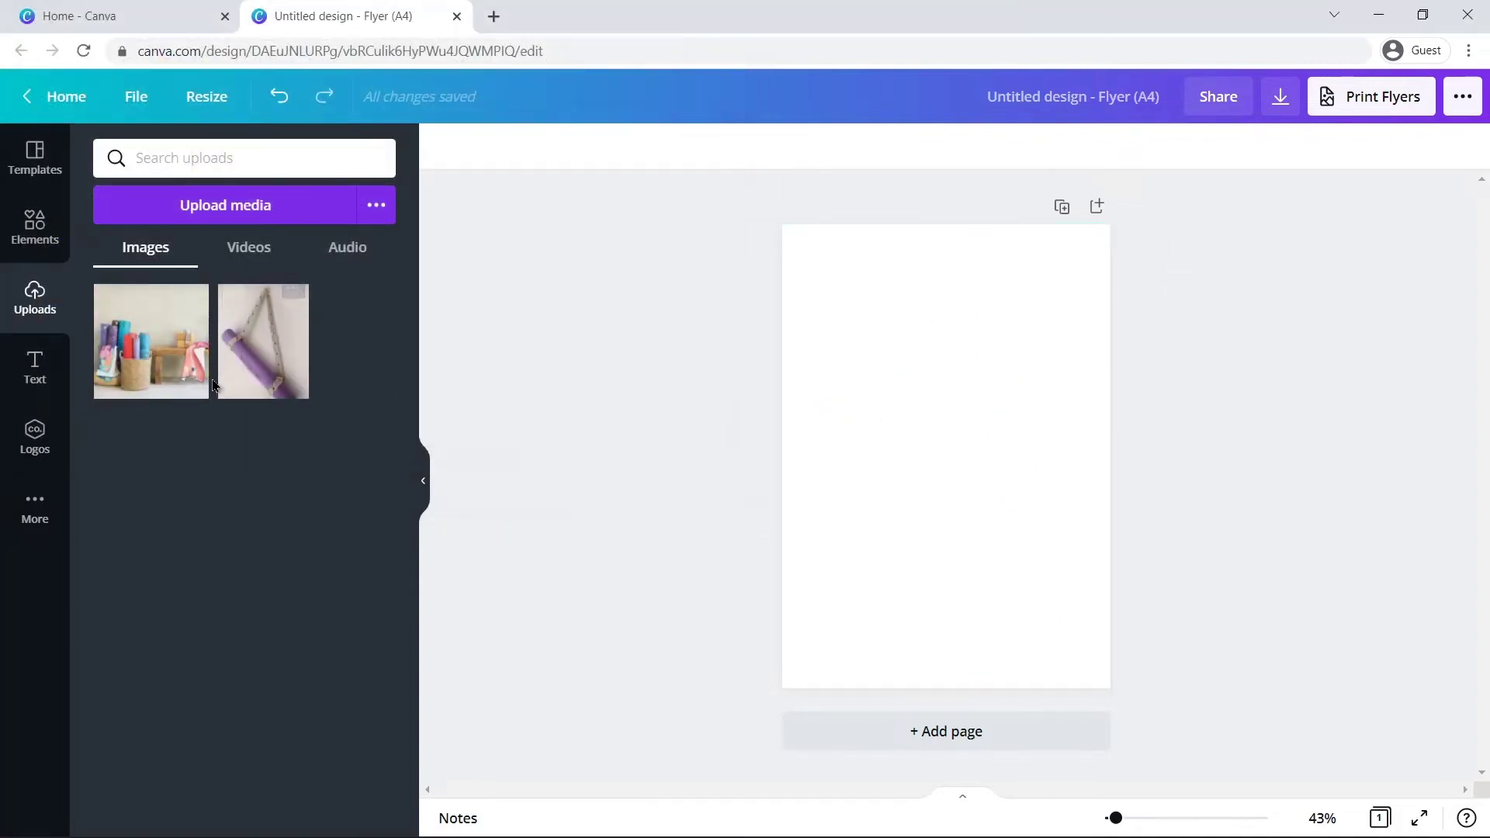
left_click(208, 385)
Enlarge the yoga mat photo to the full page height and reposition it so it covers the whole flyer.
left_click_drag(1048, 557, 1102, 609)
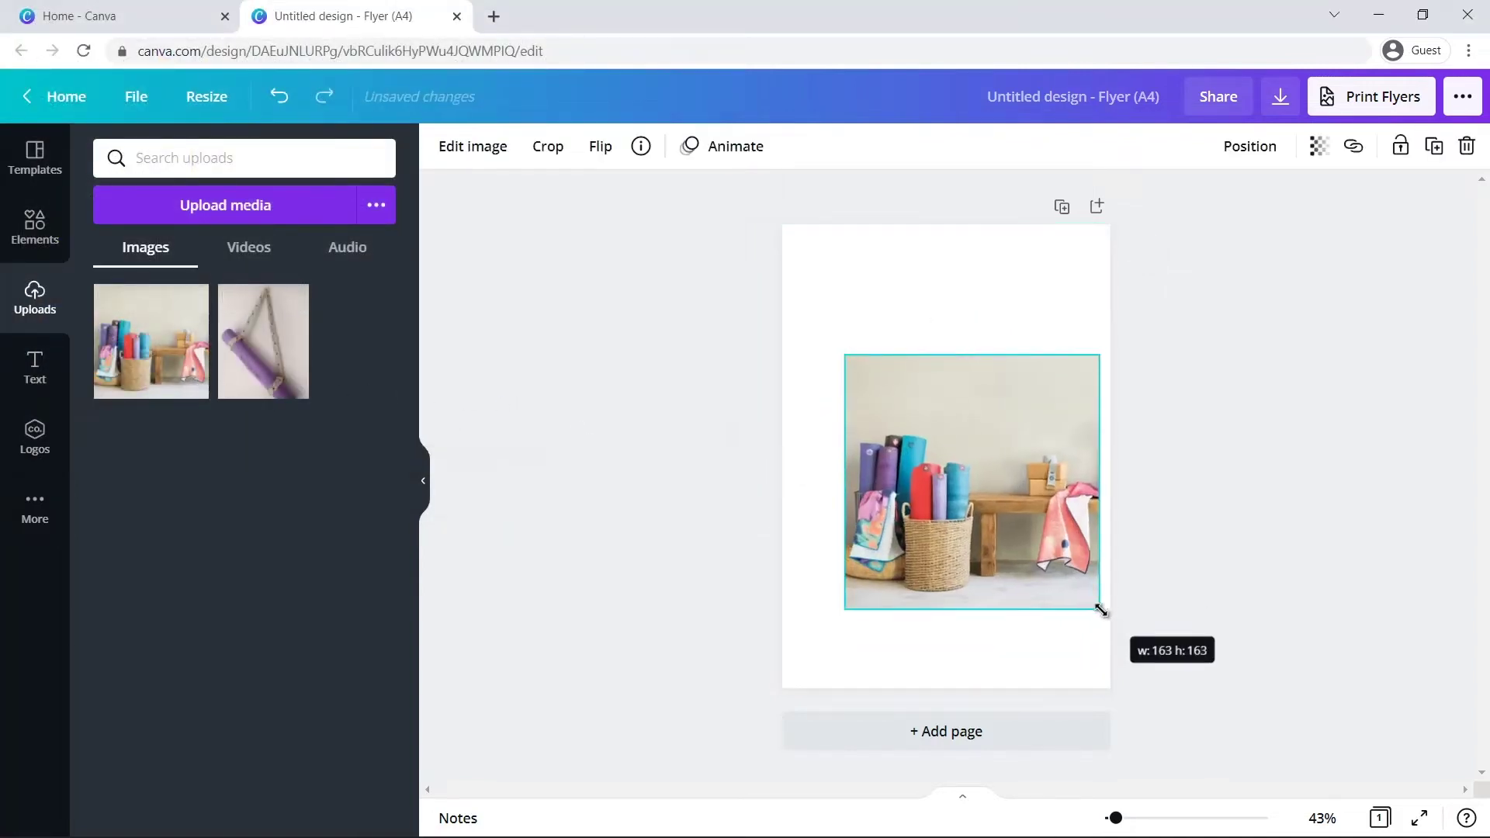
left_click_drag(845, 356, 742, 253)
left_click_drag(1111, 618, 1187, 682)
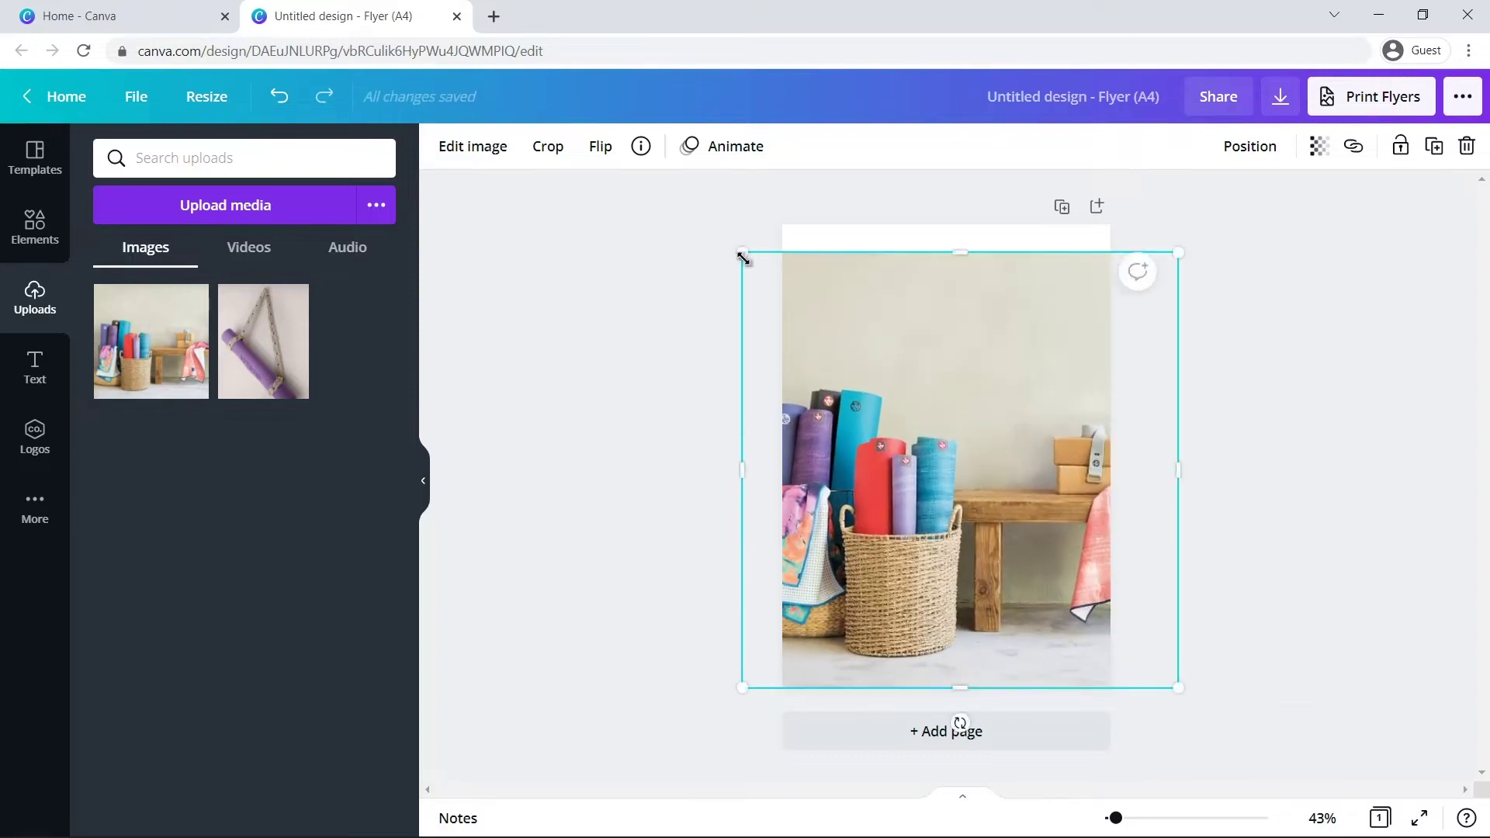
left_click_drag(742, 249, 712, 225)
left_click_drag(815, 283, 875, 288)
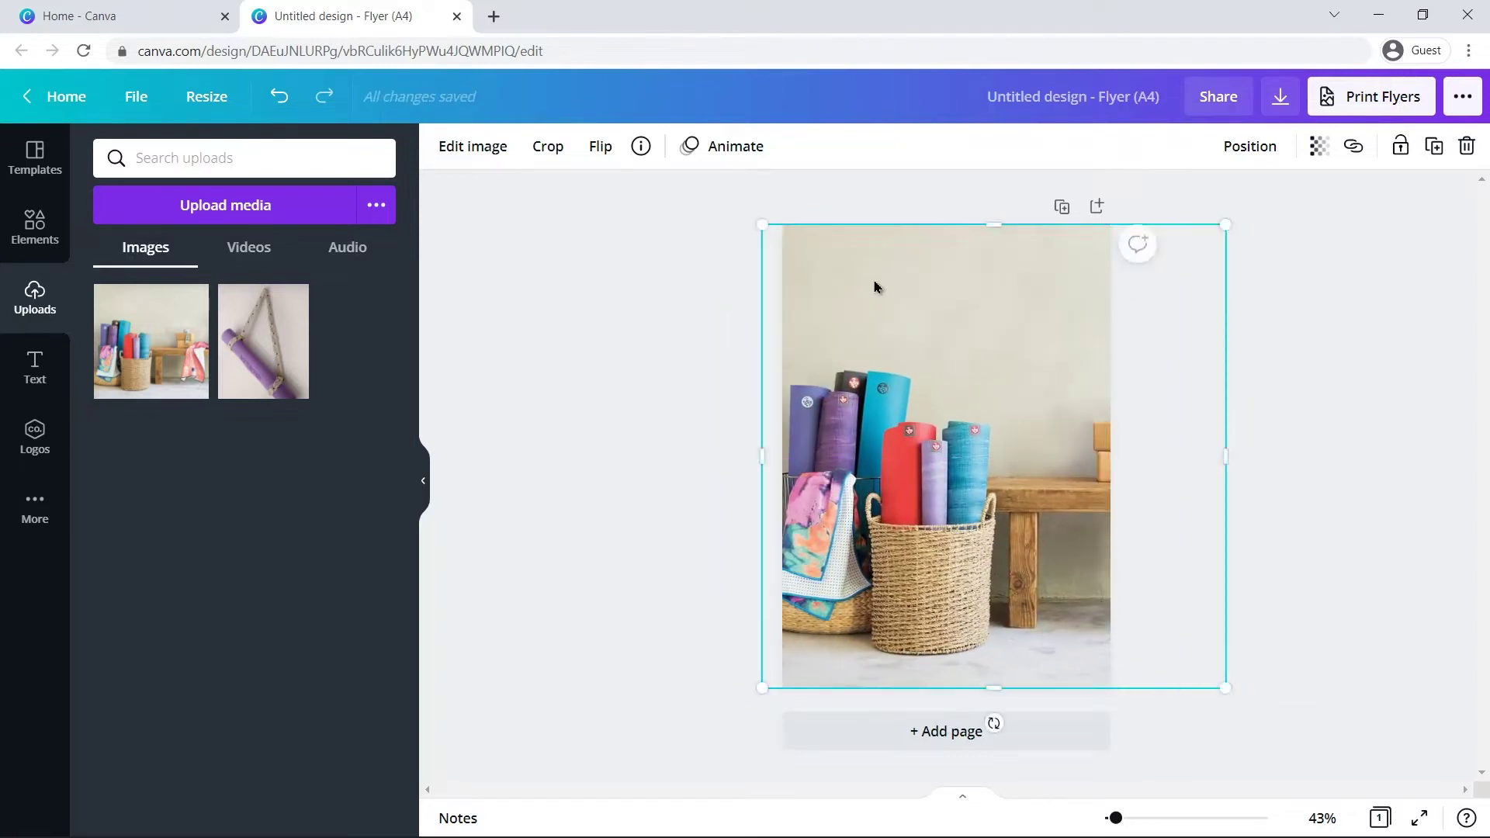
left_click(1271, 407)
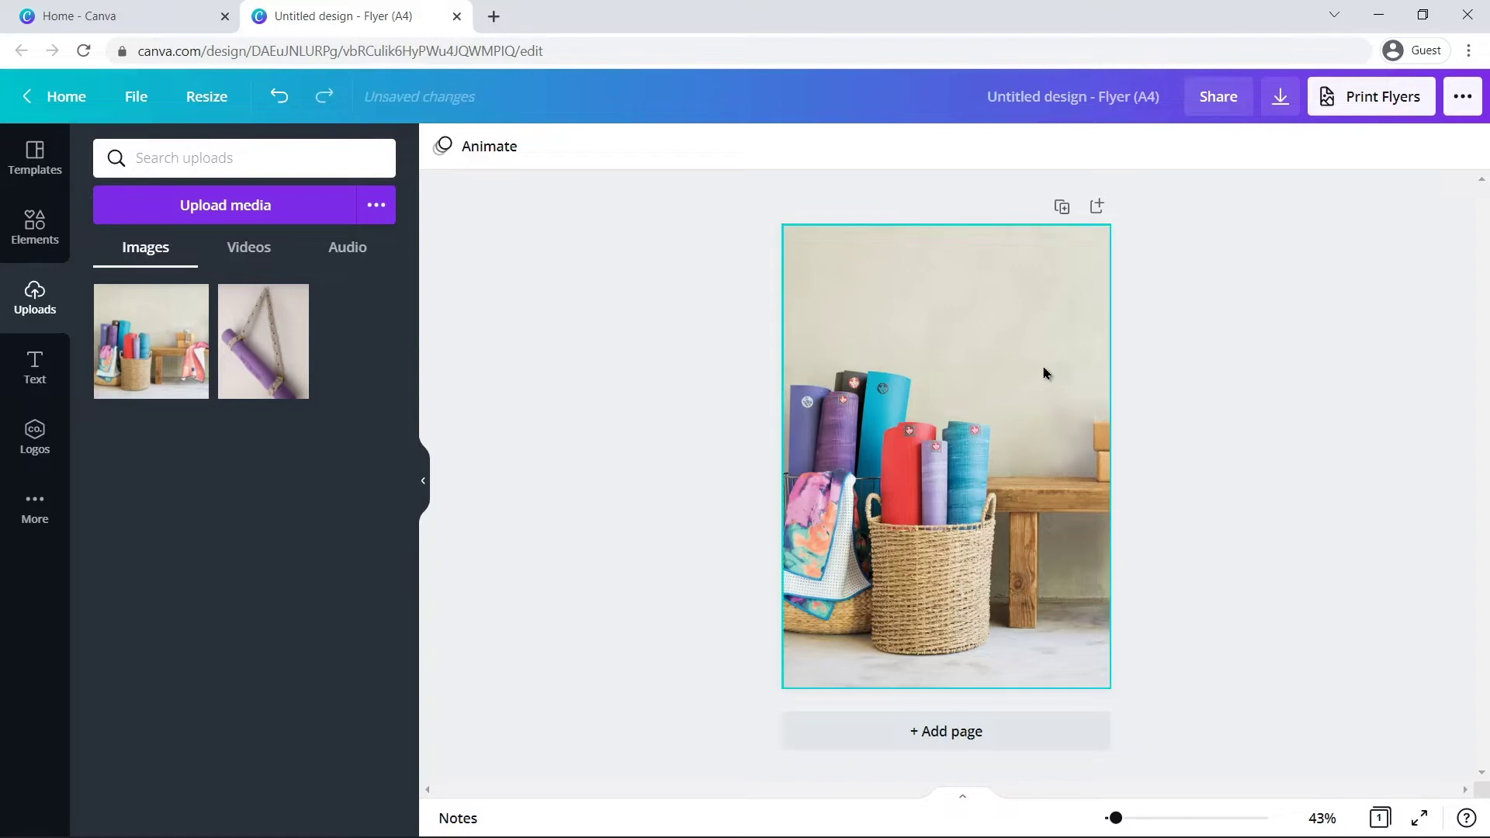
Remove the background of the yoga mat photo with the Background Remover.
left_click(1020, 363)
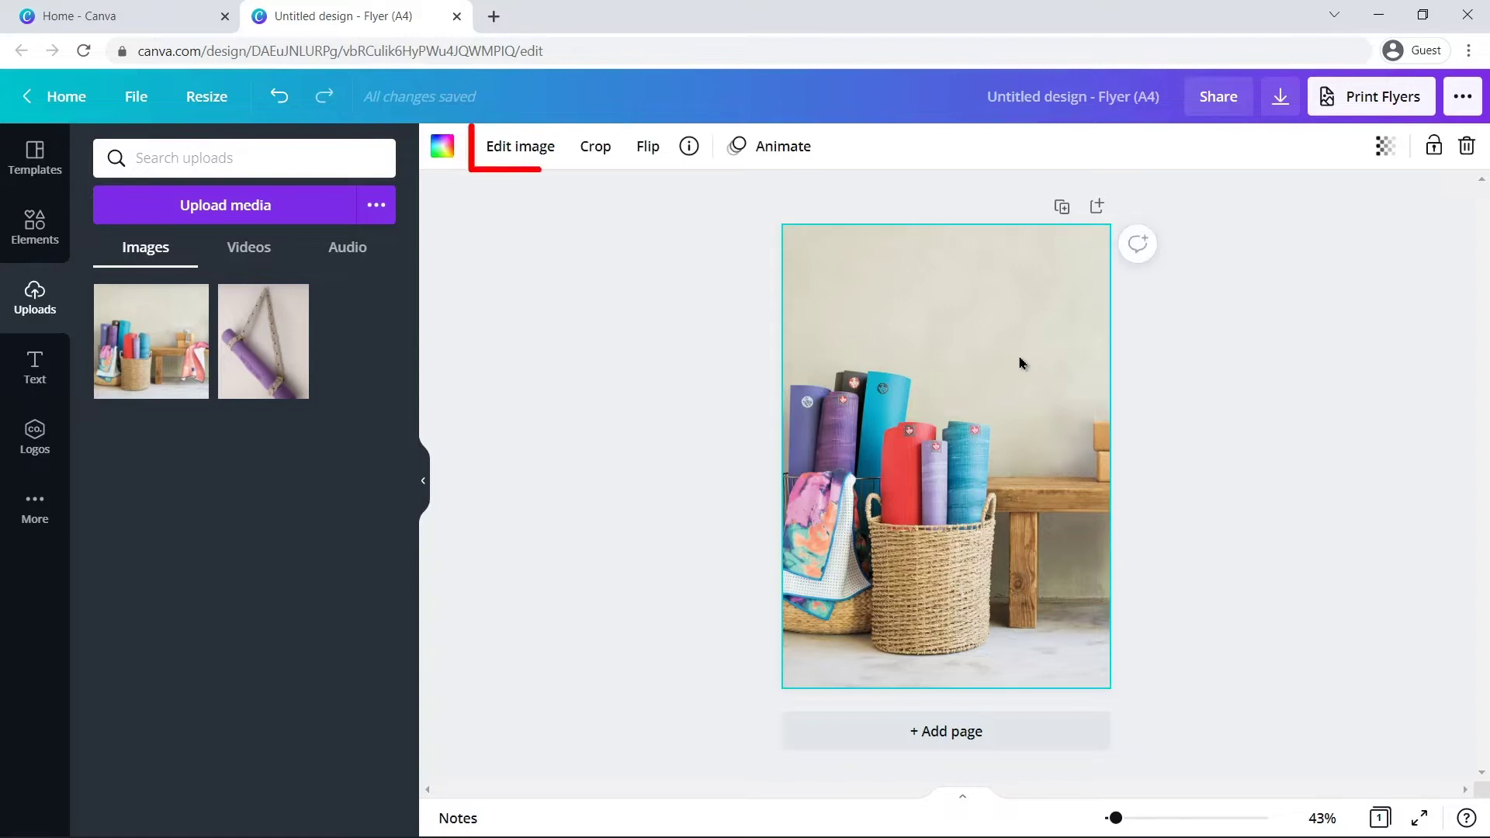
left_click(519, 151)
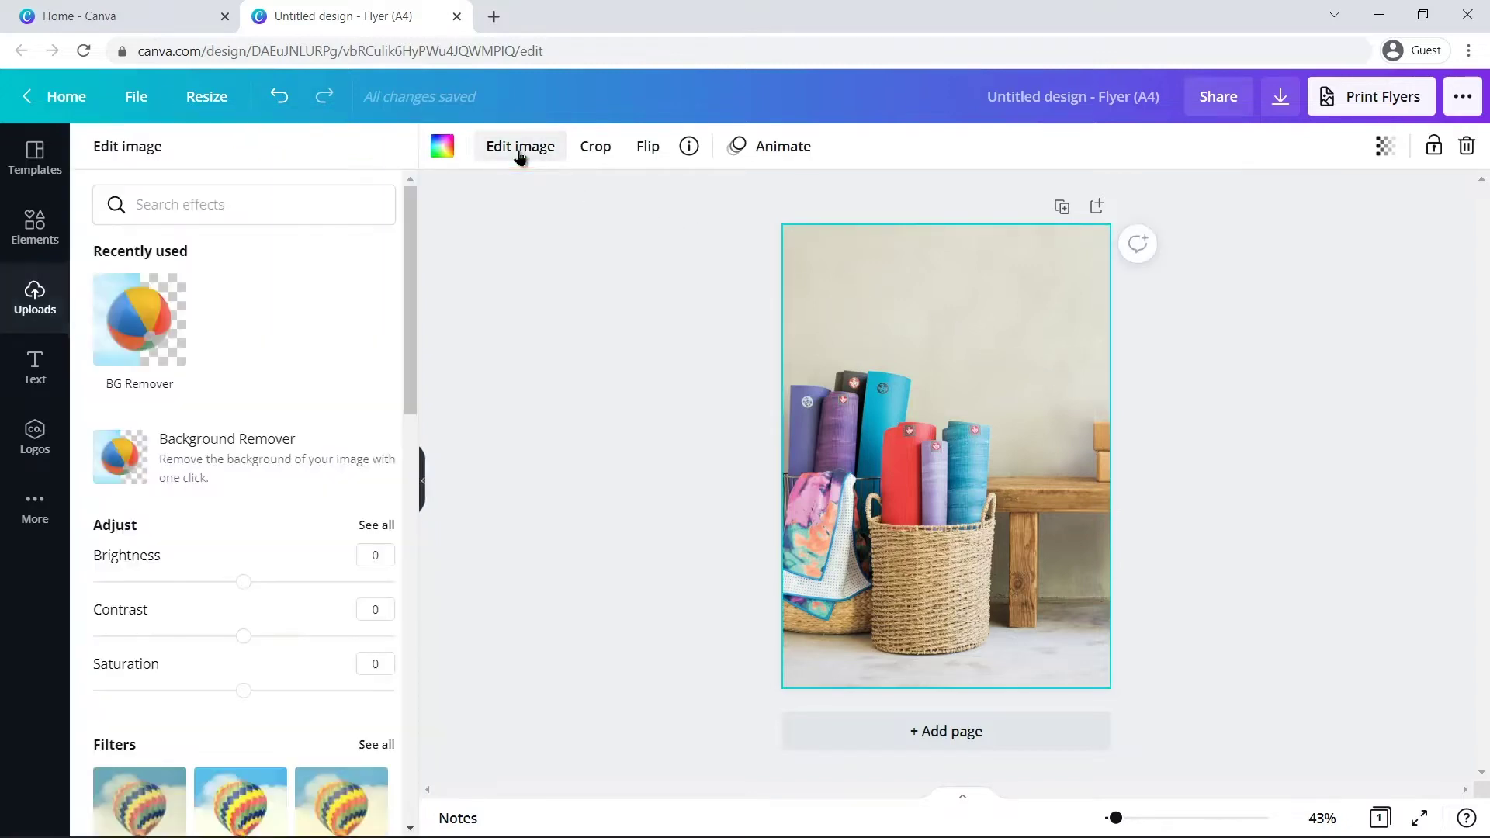
left_click(218, 459)
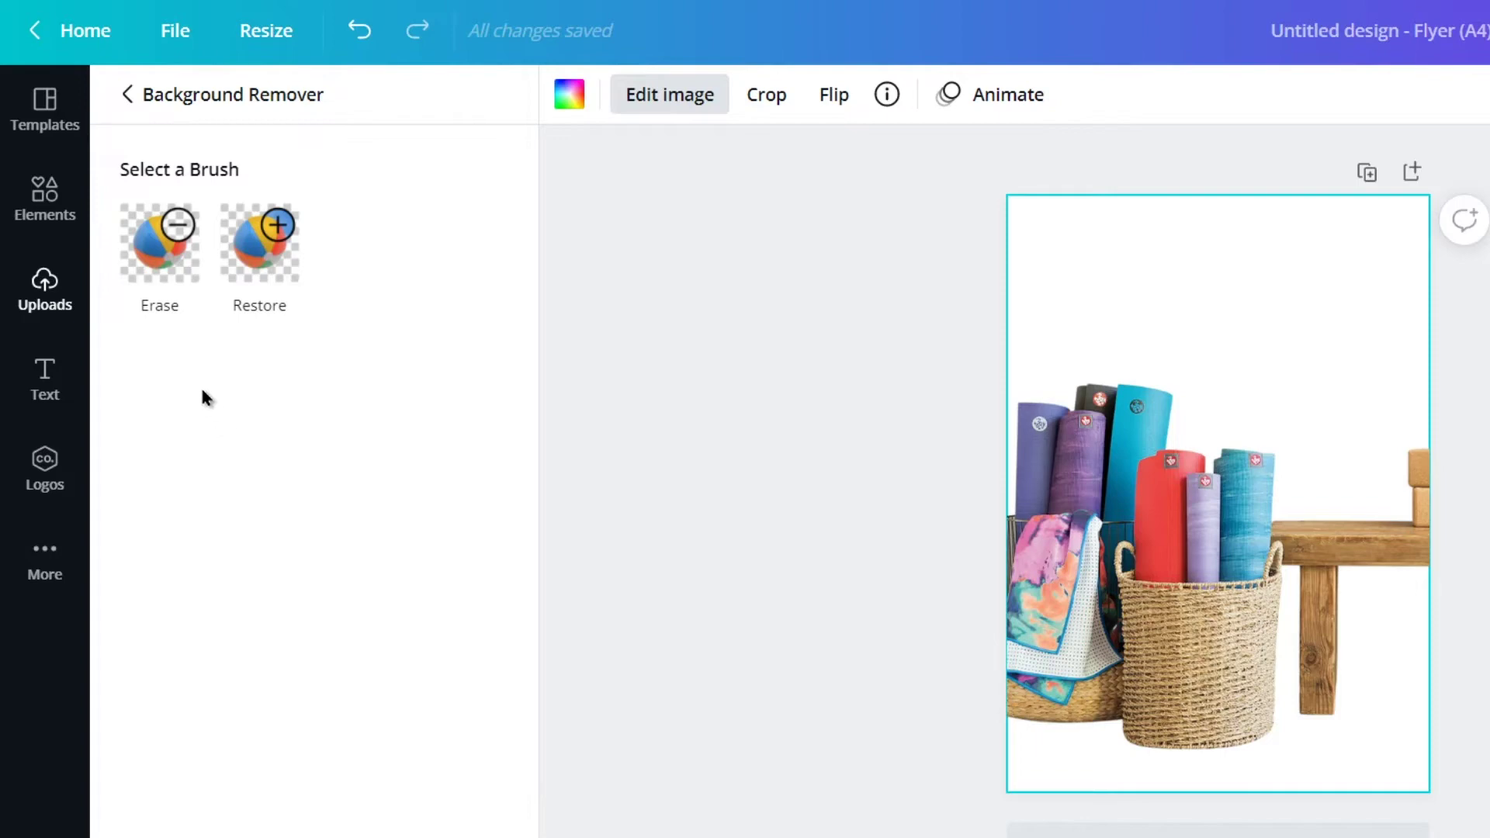
Erase the boxes, pink towel and far end of the bench with the Erase brush at size 29.
left_click(144, 281)
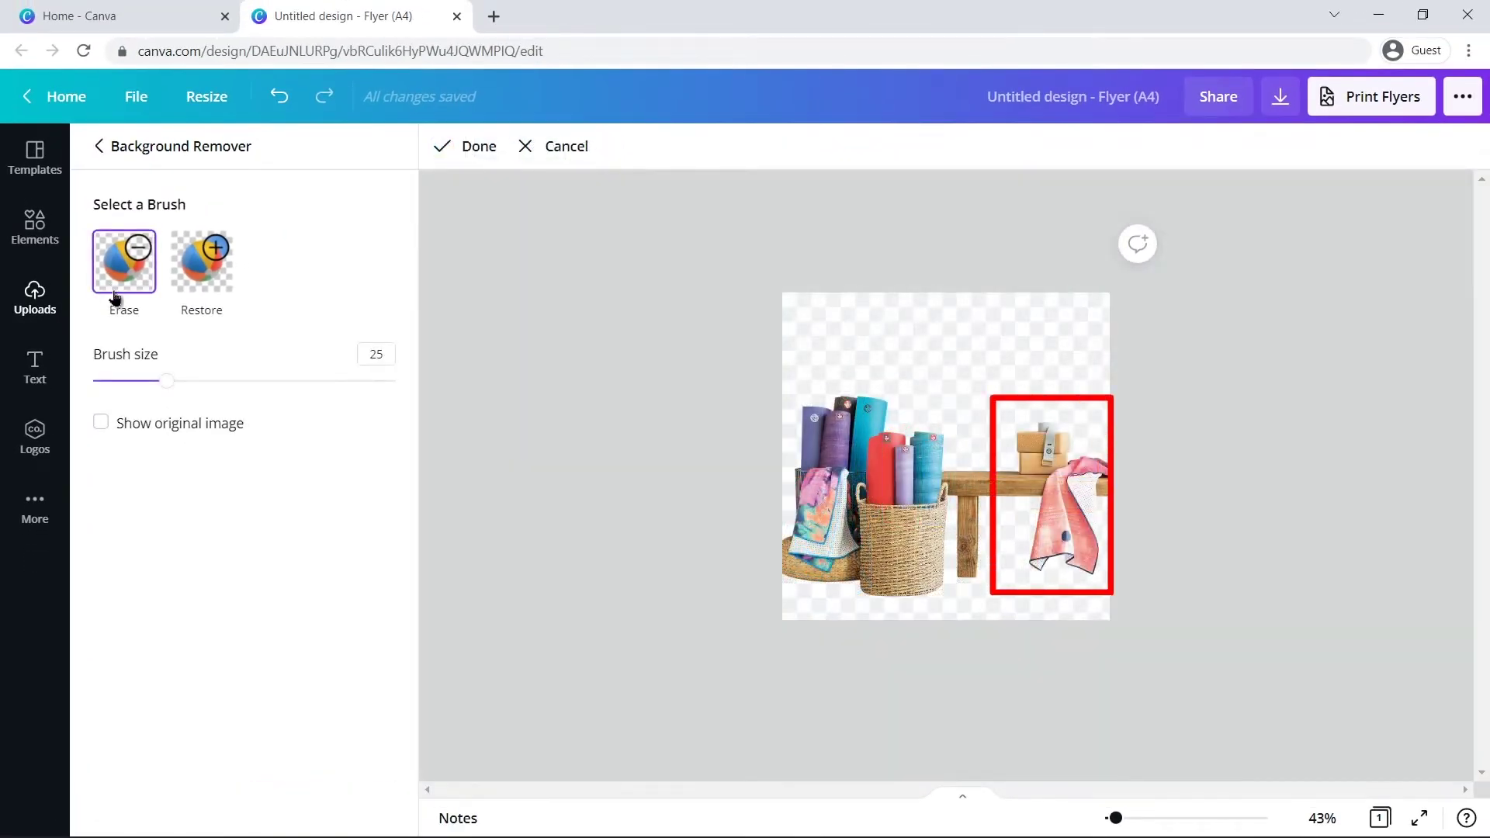
left_click_drag(165, 382, 179, 382)
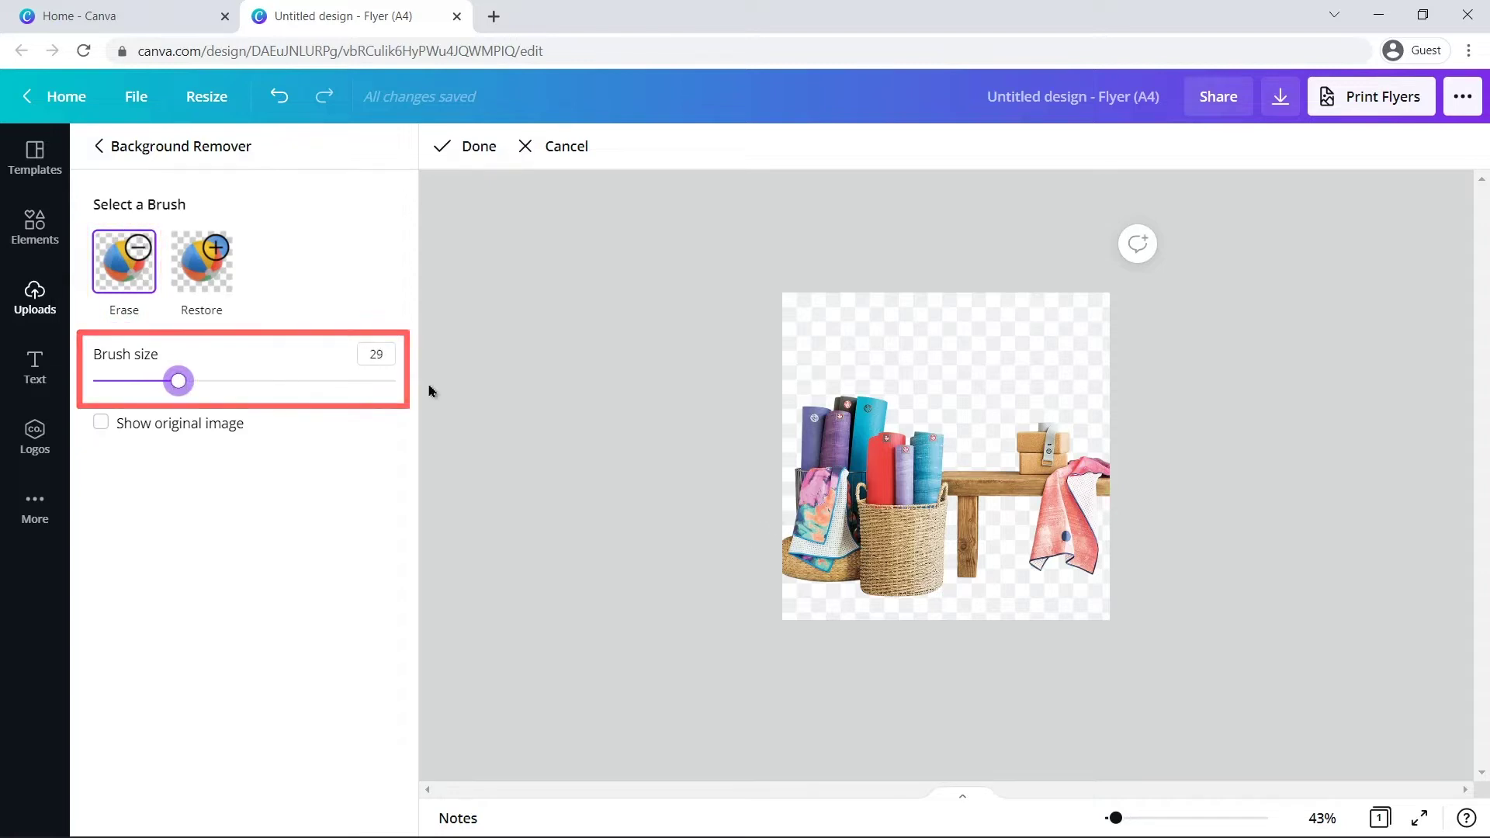
mouse_move(1044, 420)
left_mouse_down()
mouse_move(1017, 446)
mouse_move(1044, 454)
mouse_move(1057, 431)
mouse_move(1026, 436)
mouse_move(1065, 433)
mouse_move(1029, 460)
mouse_move(1090, 465)
mouse_move(1086, 578)
mouse_move(1019, 486)
left_mouse_up()
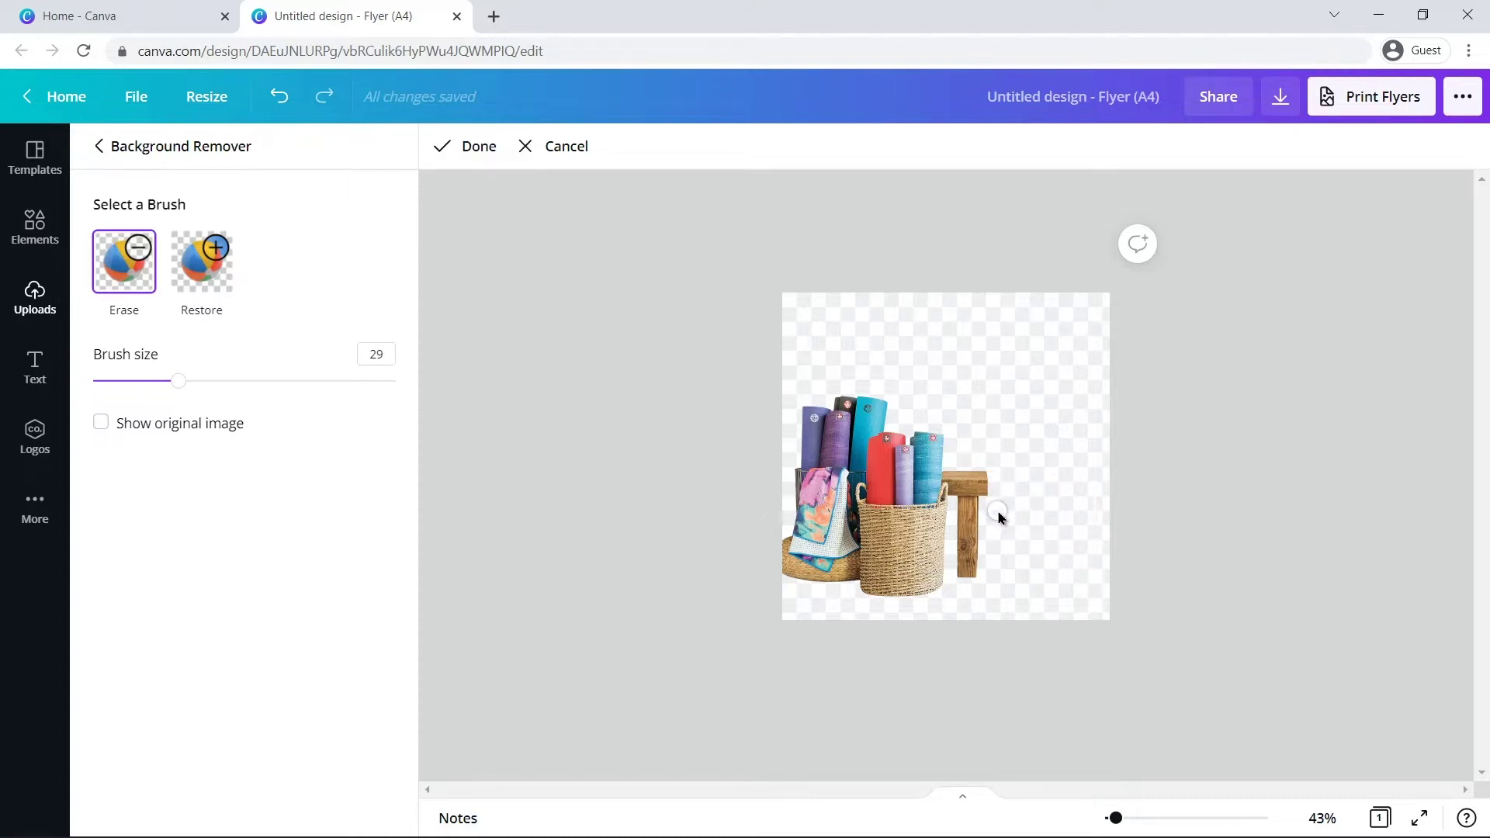
Erase a stroke across the rolled mats and bring the area back with the Restore brush at size 32.
left_click_drag(910, 455, 852, 449)
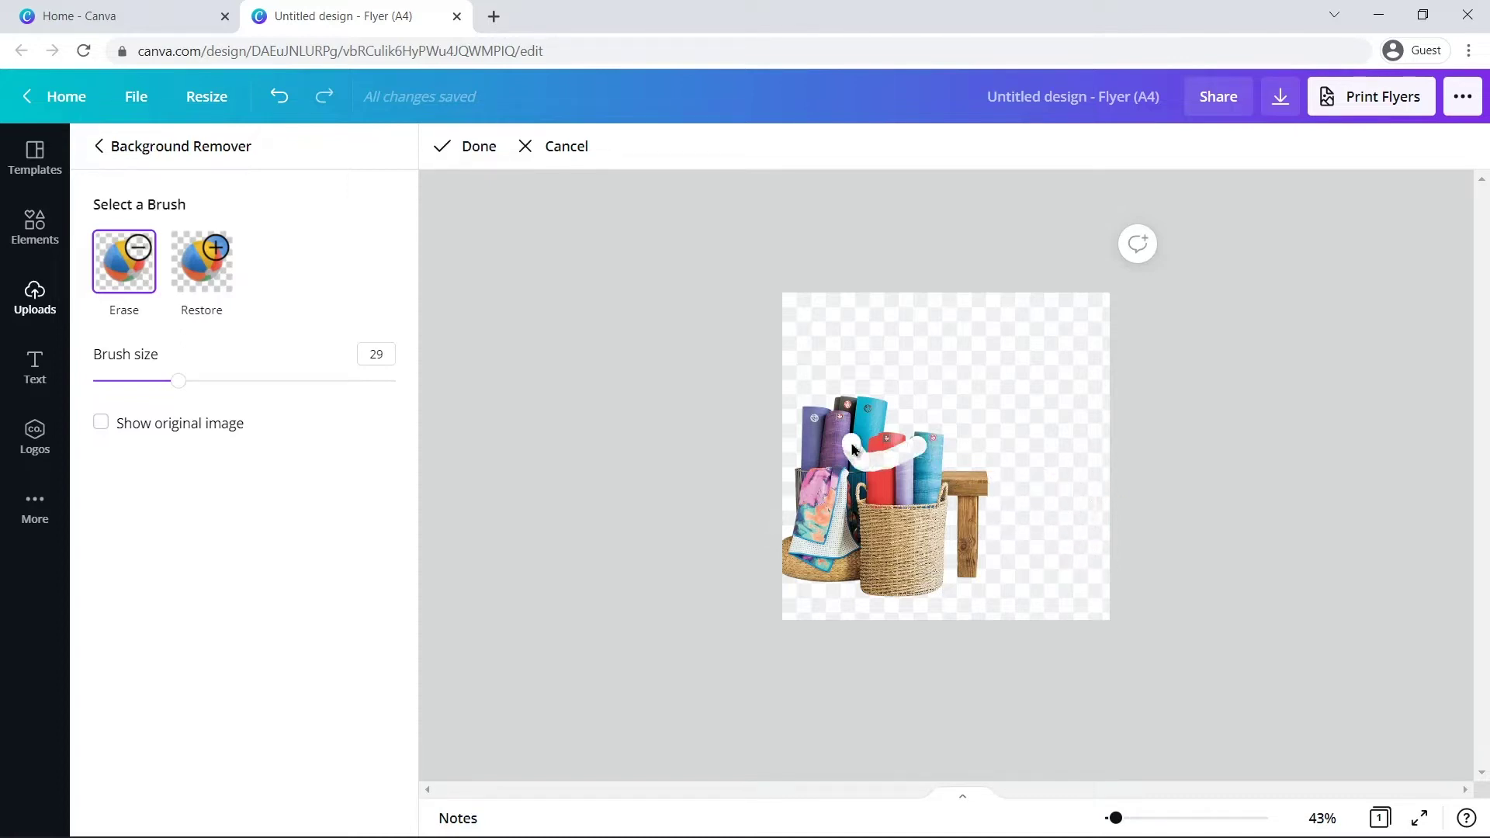
left_click(205, 287)
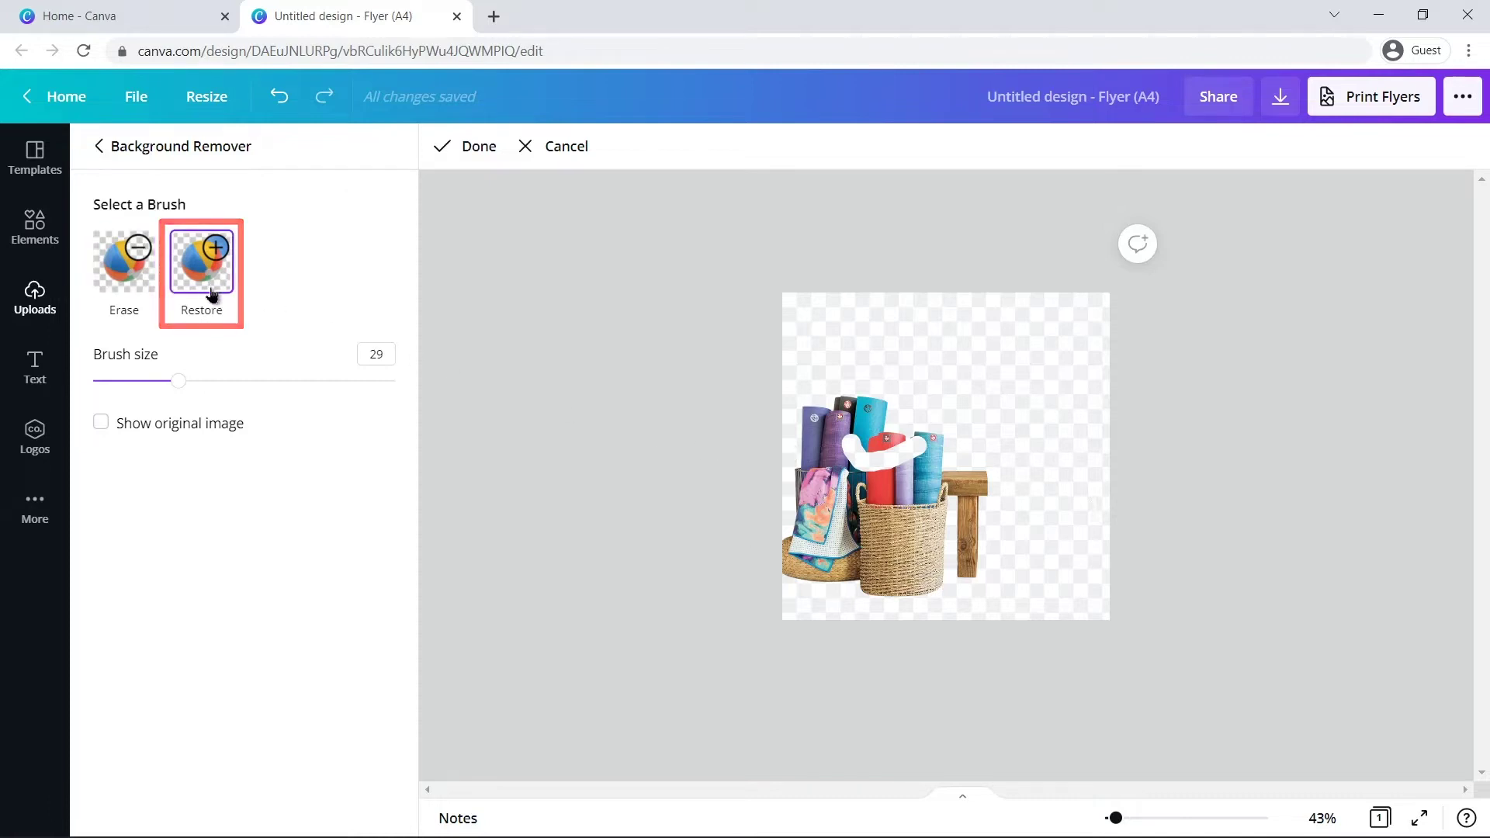
left_click_drag(177, 388, 187, 382)
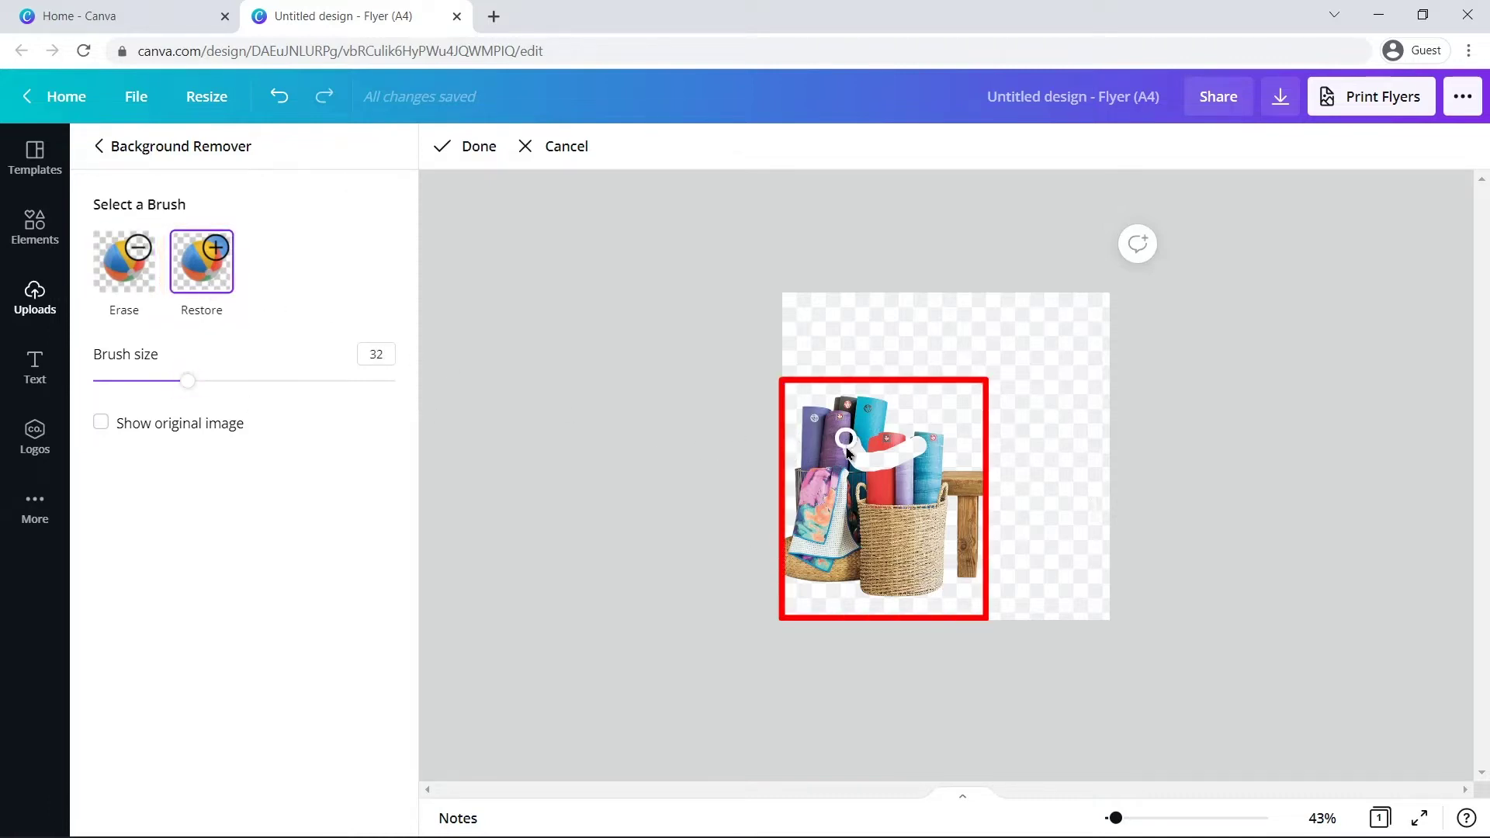
left_click_drag(854, 461, 876, 463)
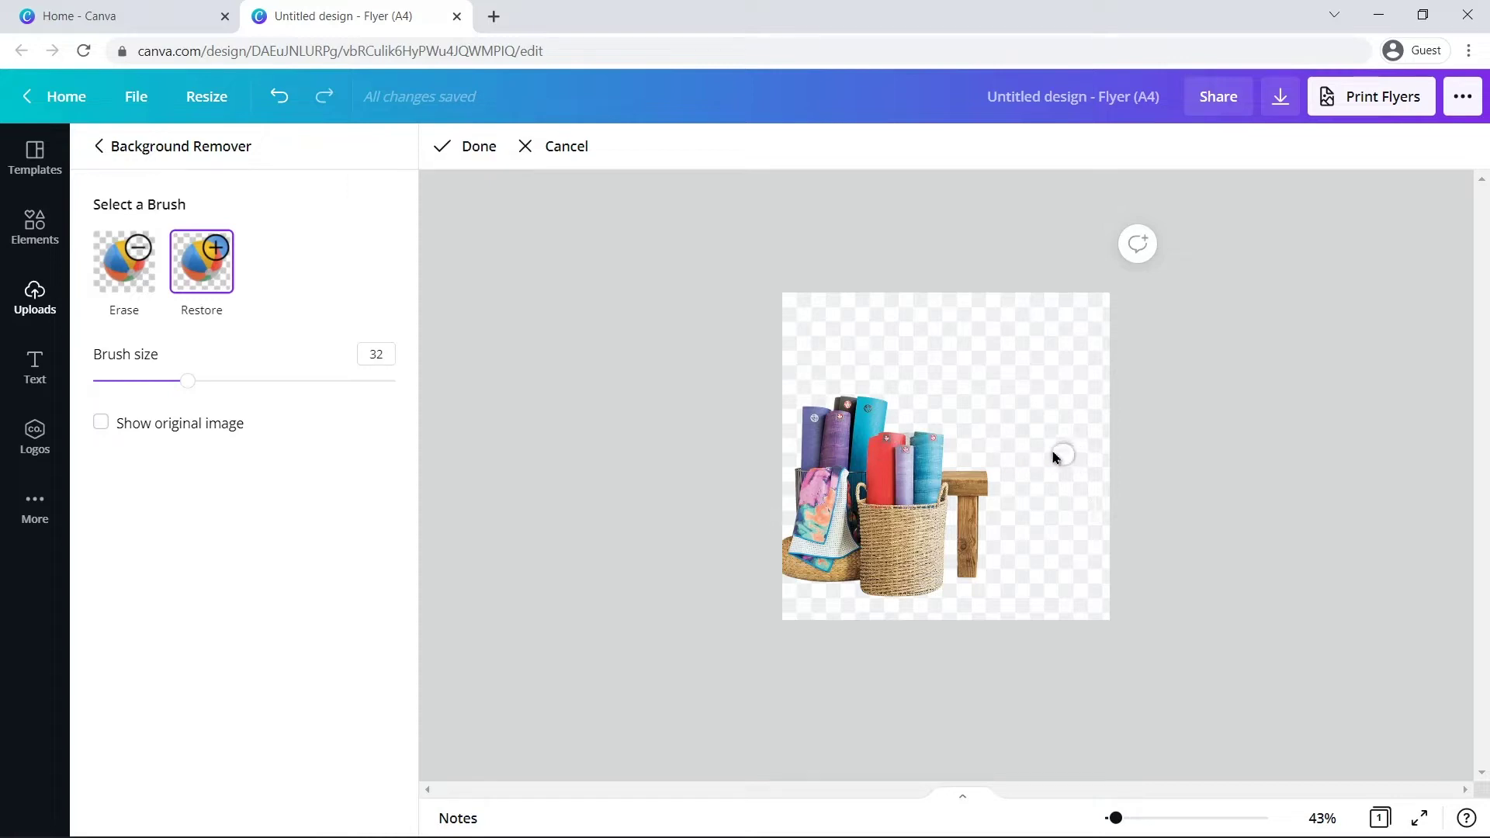
Finish the brush edits and apply the background removal to the photo.
left_click(448, 150)
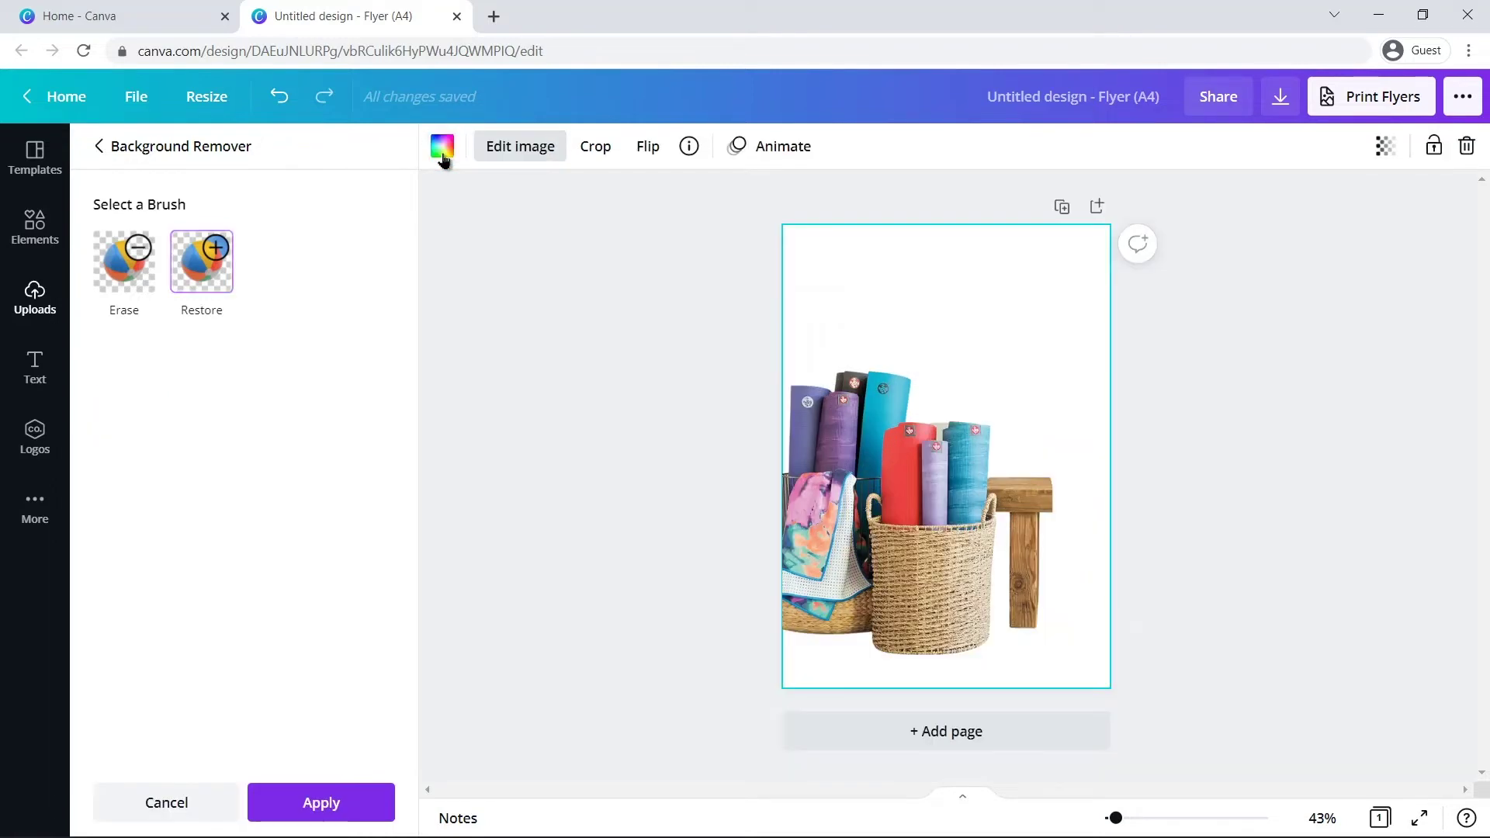
left_click(304, 806)
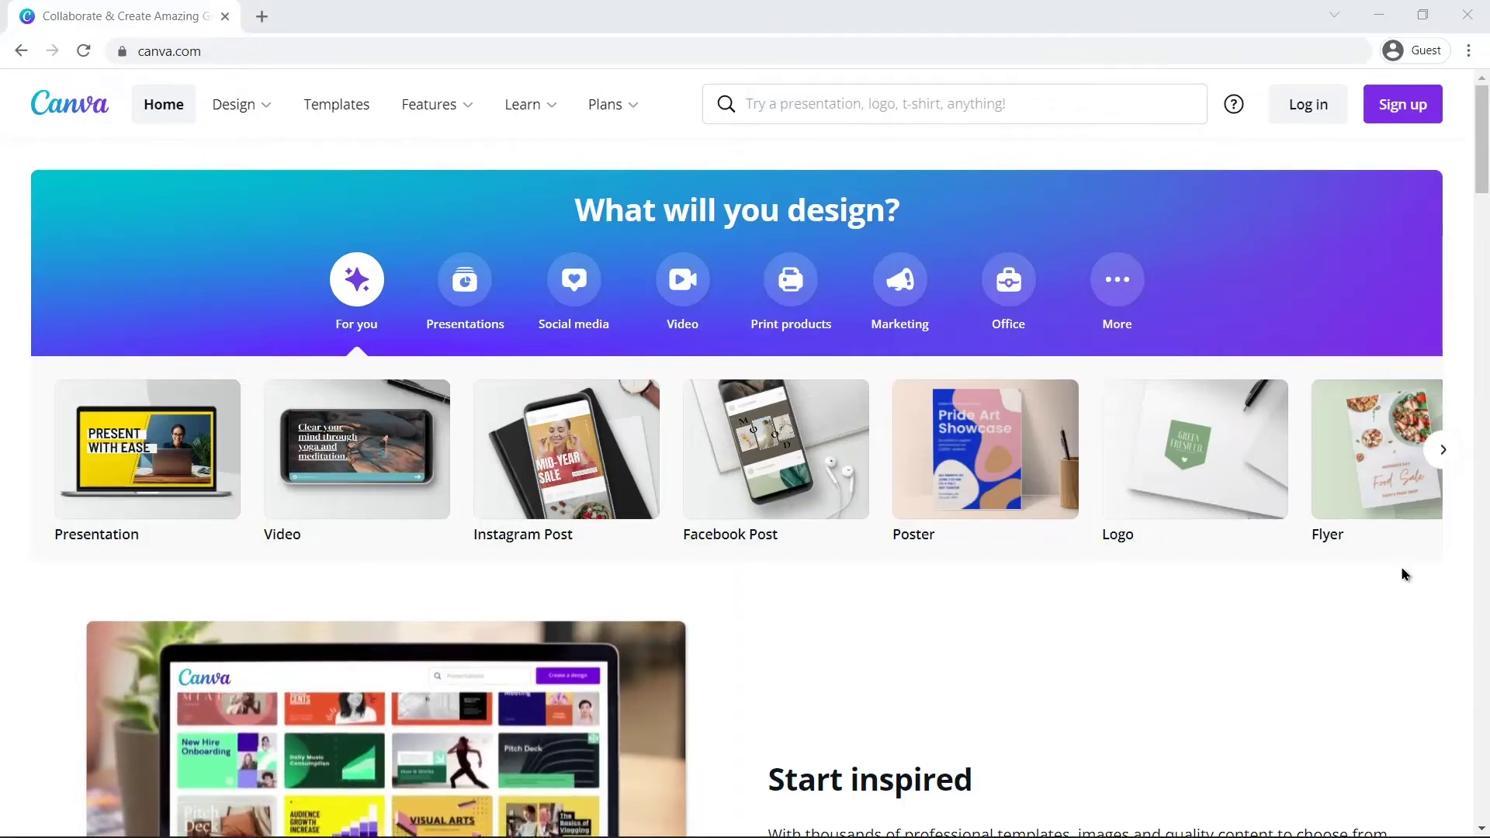
Look through the feature sections of the Canva home page.
scroll(1405, 574, "down", 2)
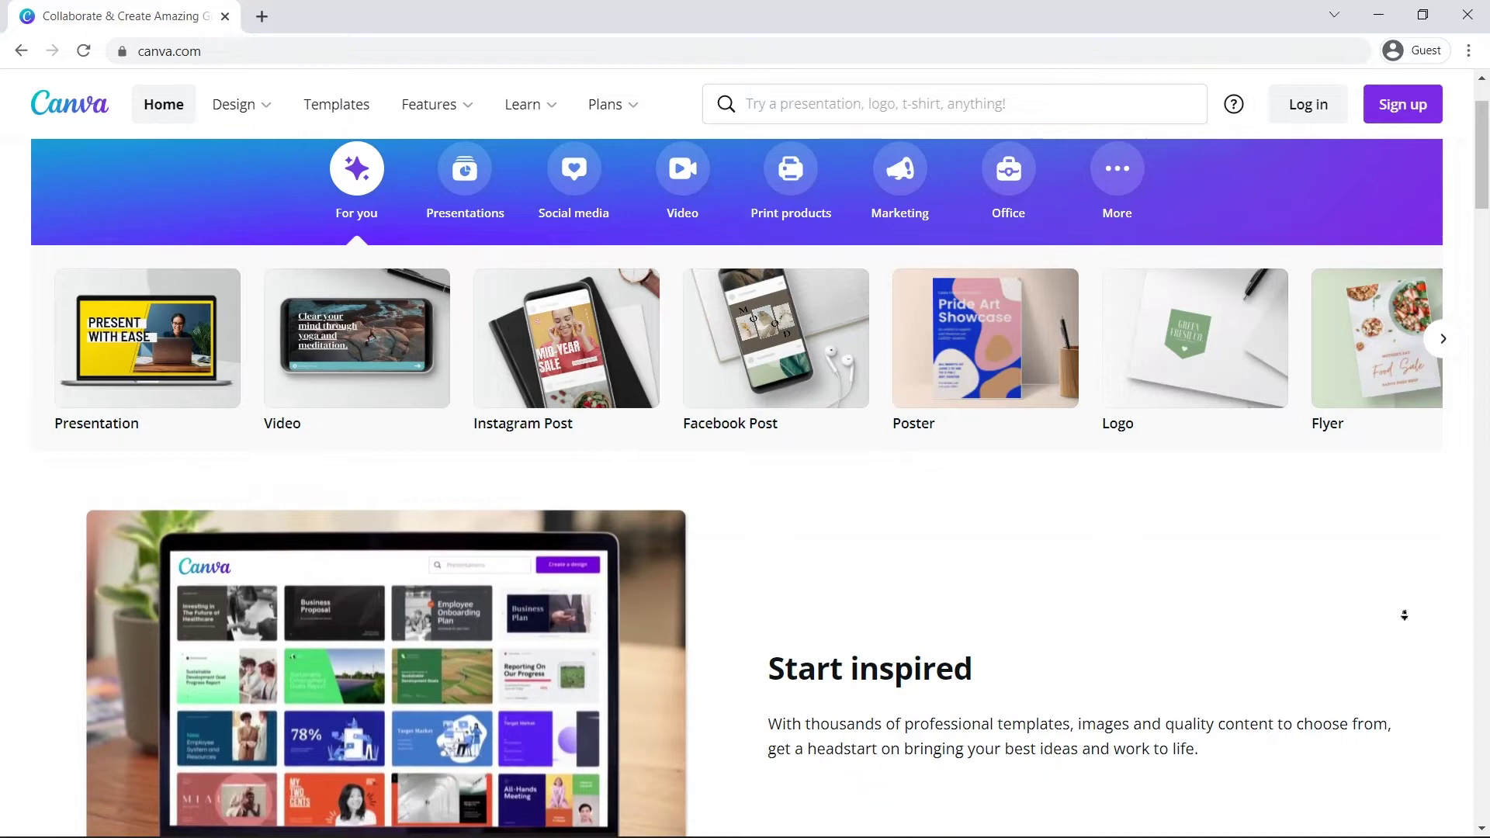
scroll(1405, 615, "down", 4)
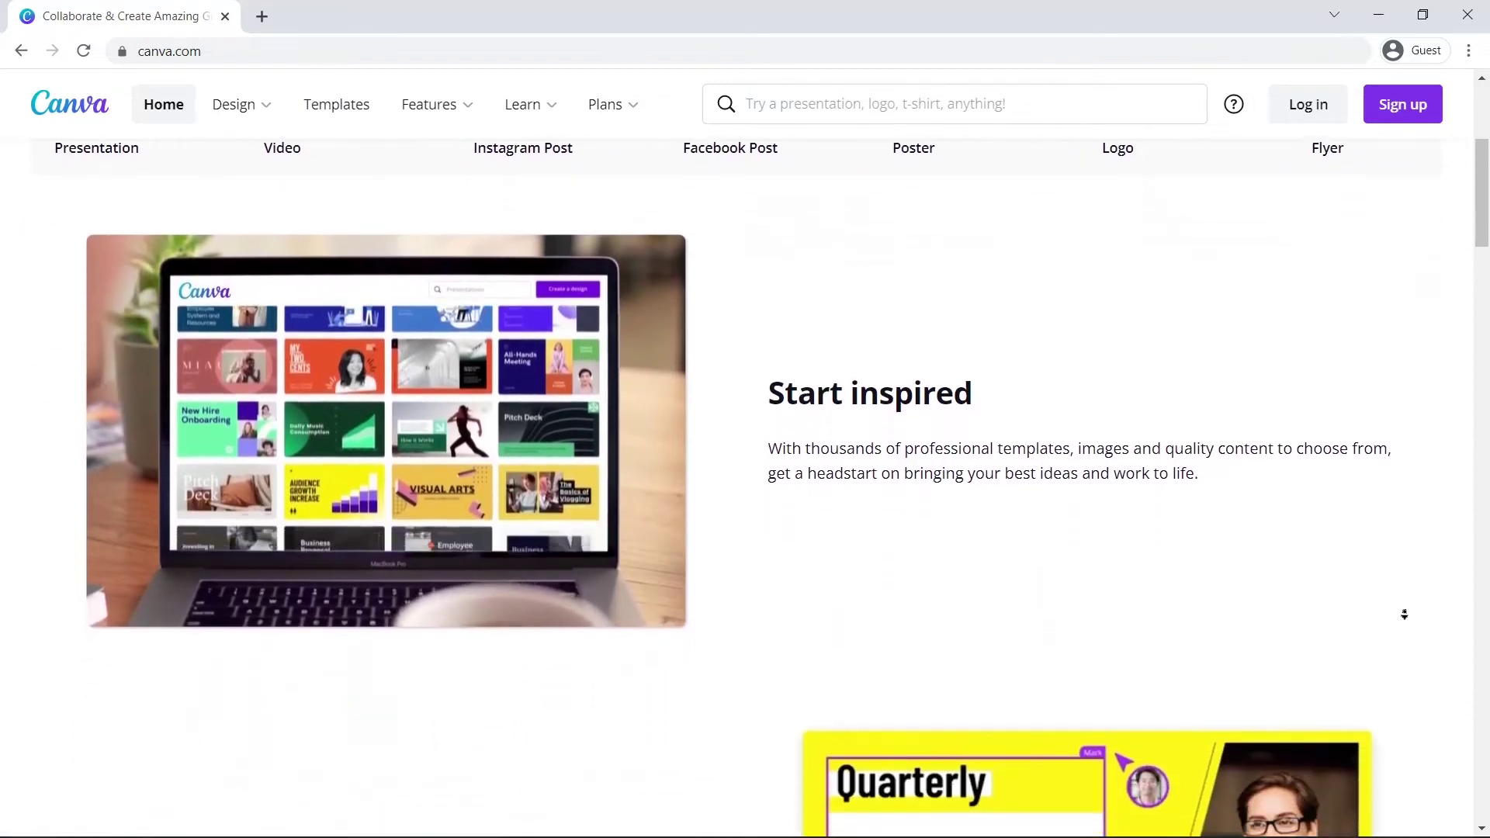
scroll(1405, 615, "down", 4)
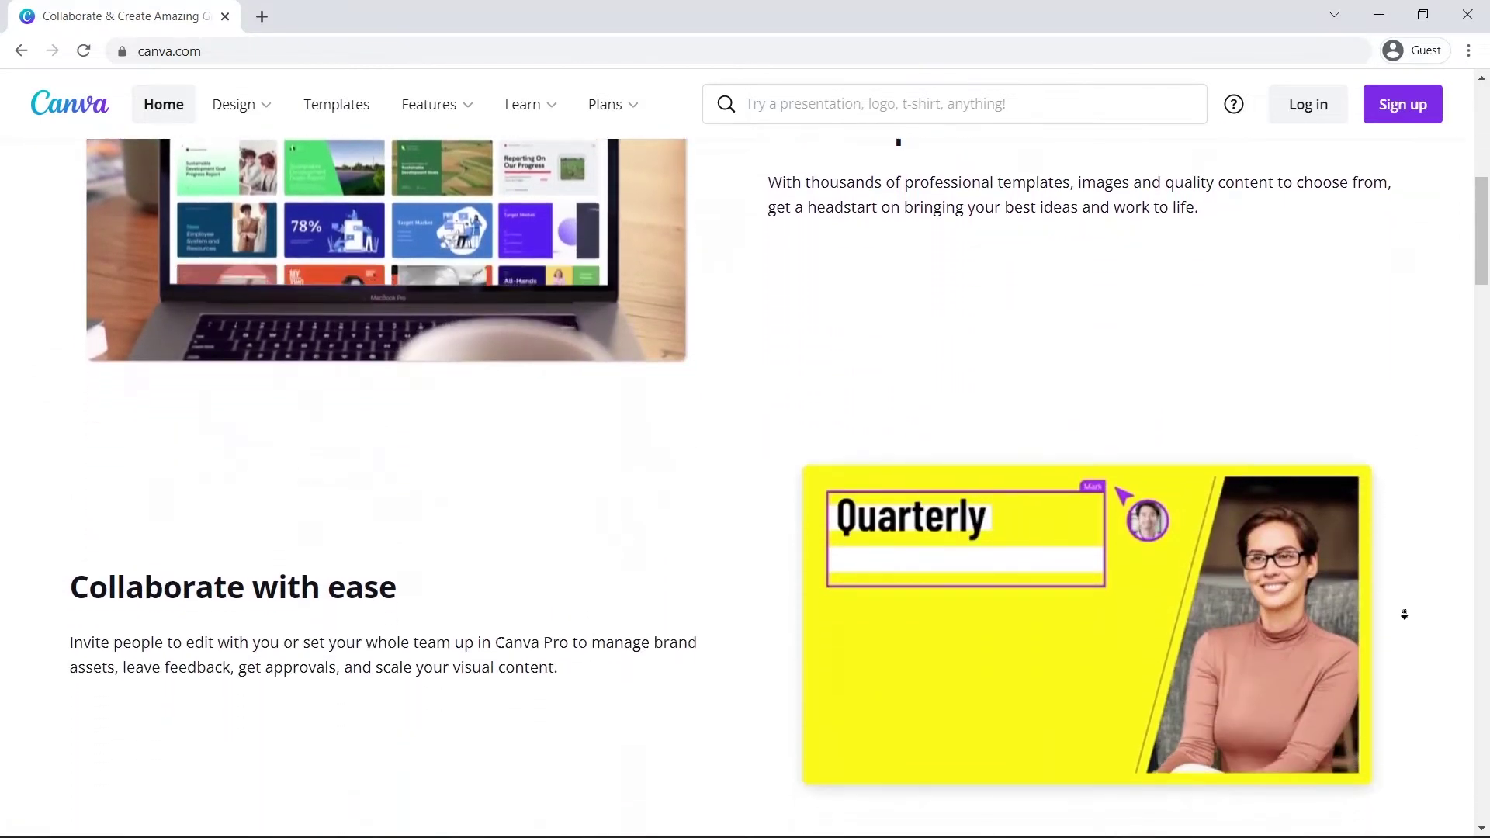
scroll(1405, 615, "down", 4)
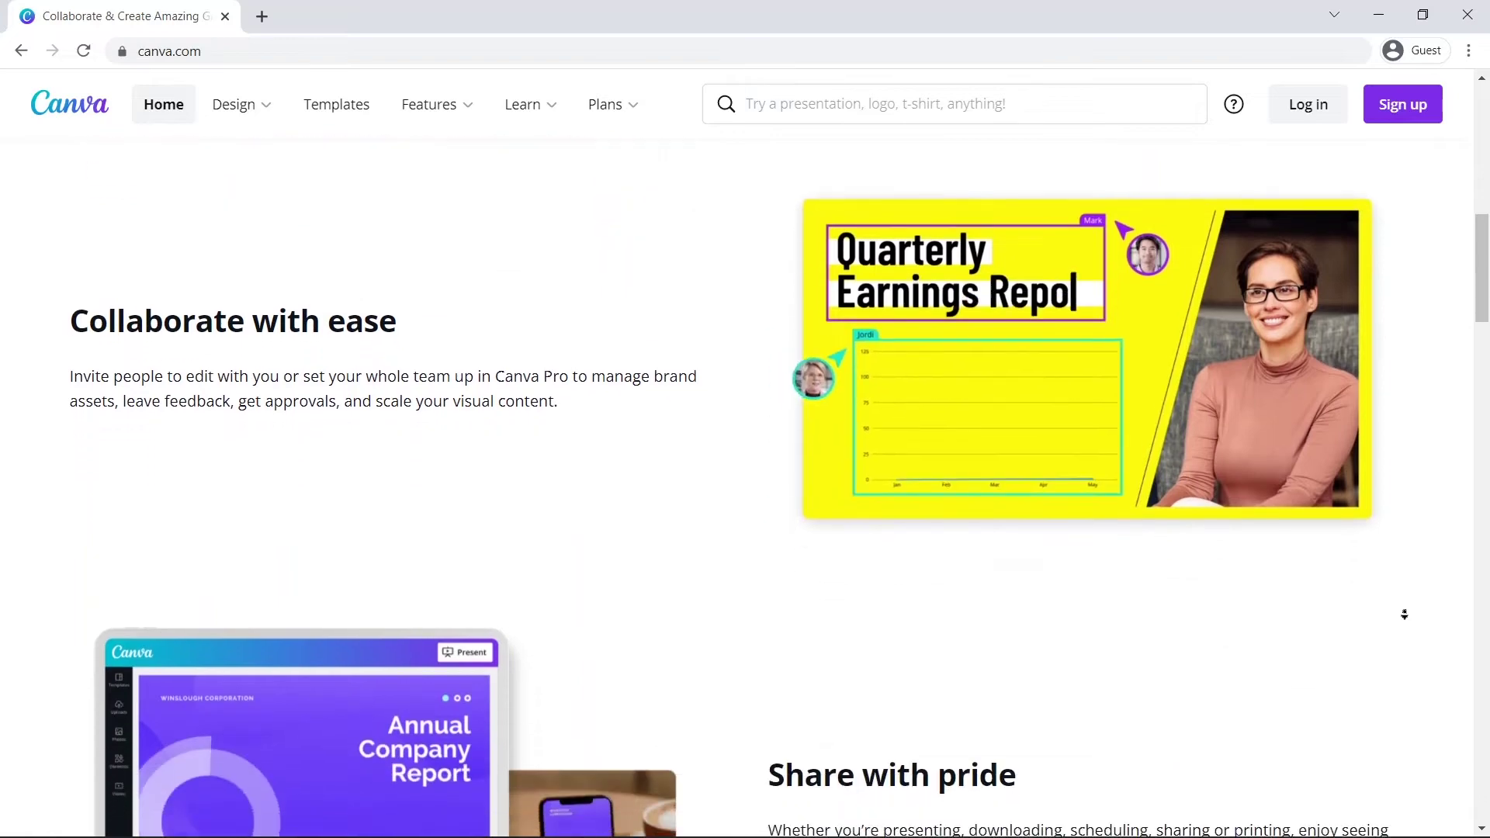
scroll(1405, 615, "down", 4)
scroll(1405, 614, "down", 3)
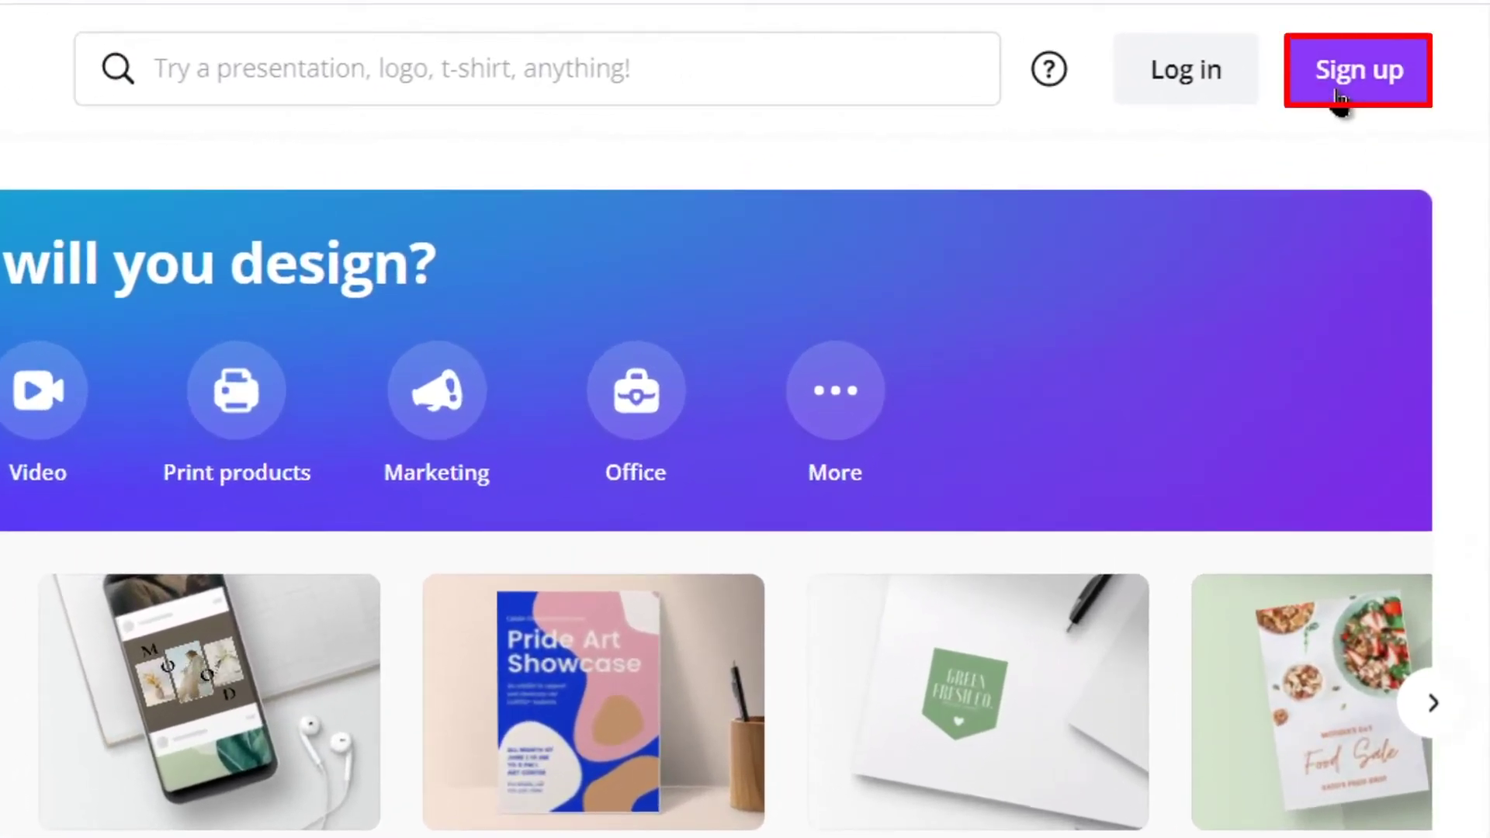
Sign up for Canva with Small business as the intended use and skip the team details.
left_click(1340, 99)
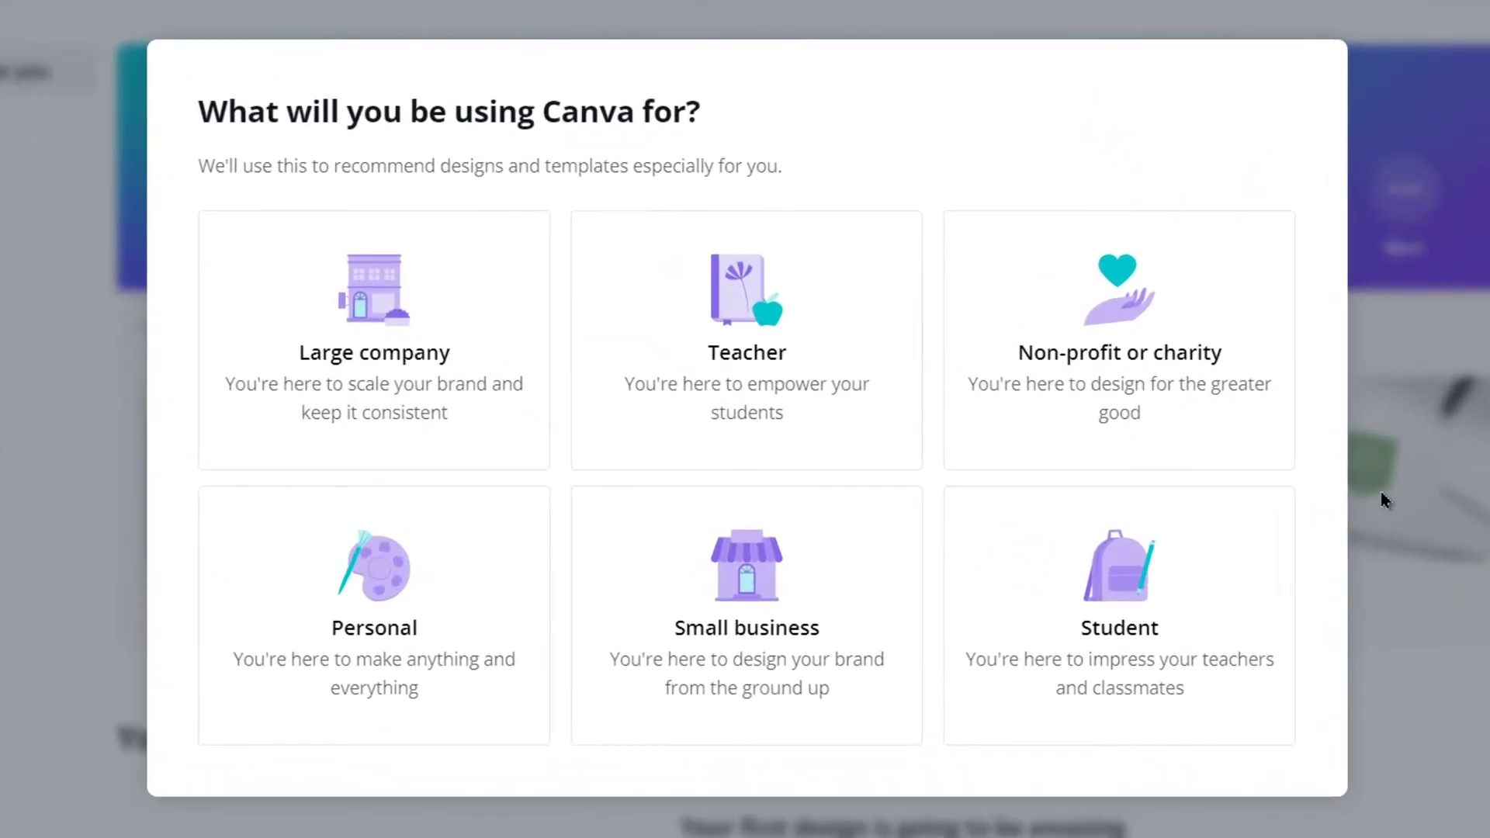
left_click(815, 643)
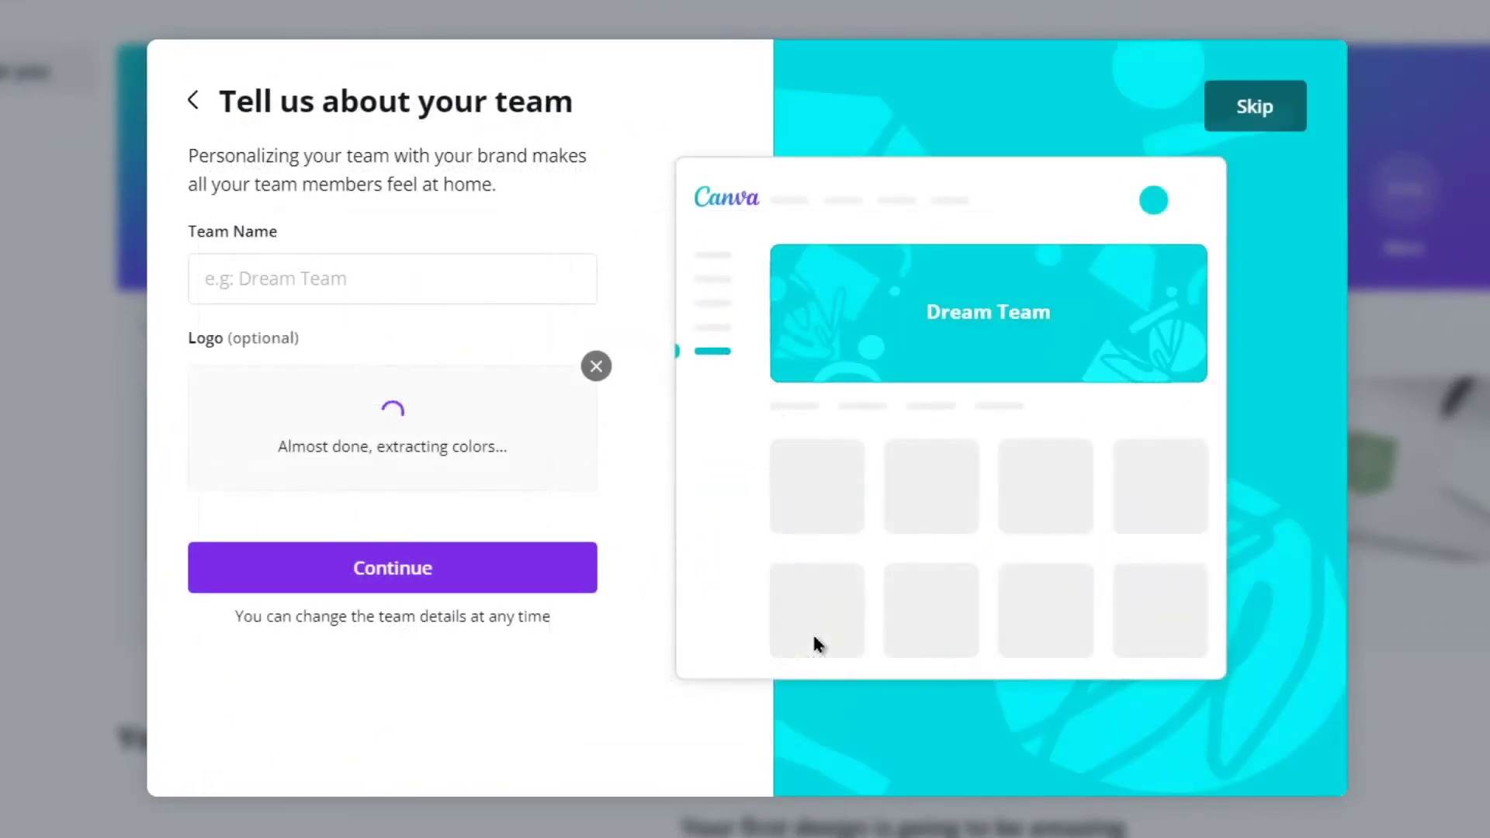
left_click(1266, 117)
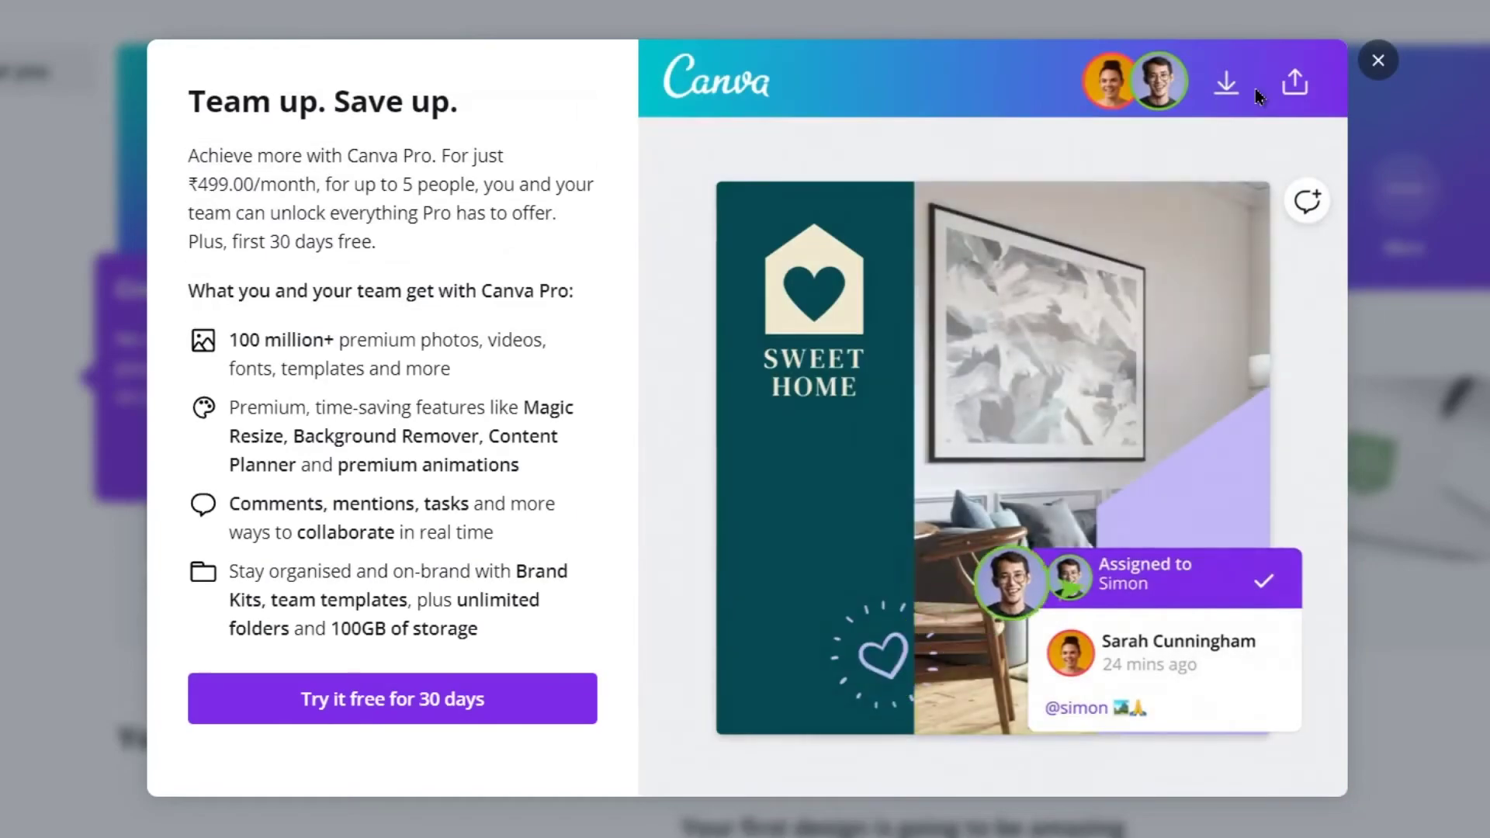
Open the sign-up form for the free 30-day Canva Pro trial.
left_click(318, 698)
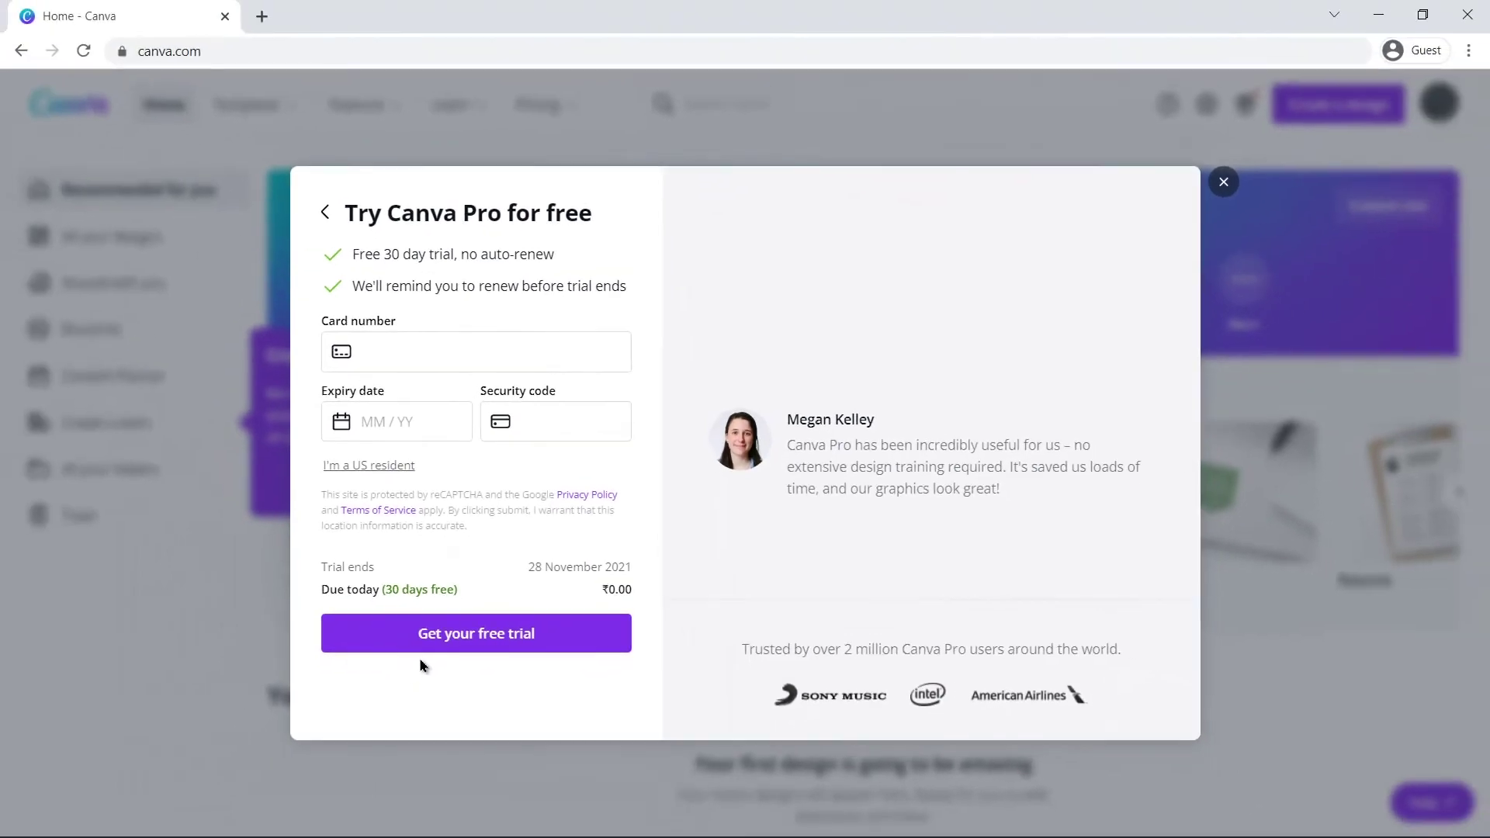
left_click(1450, 416)
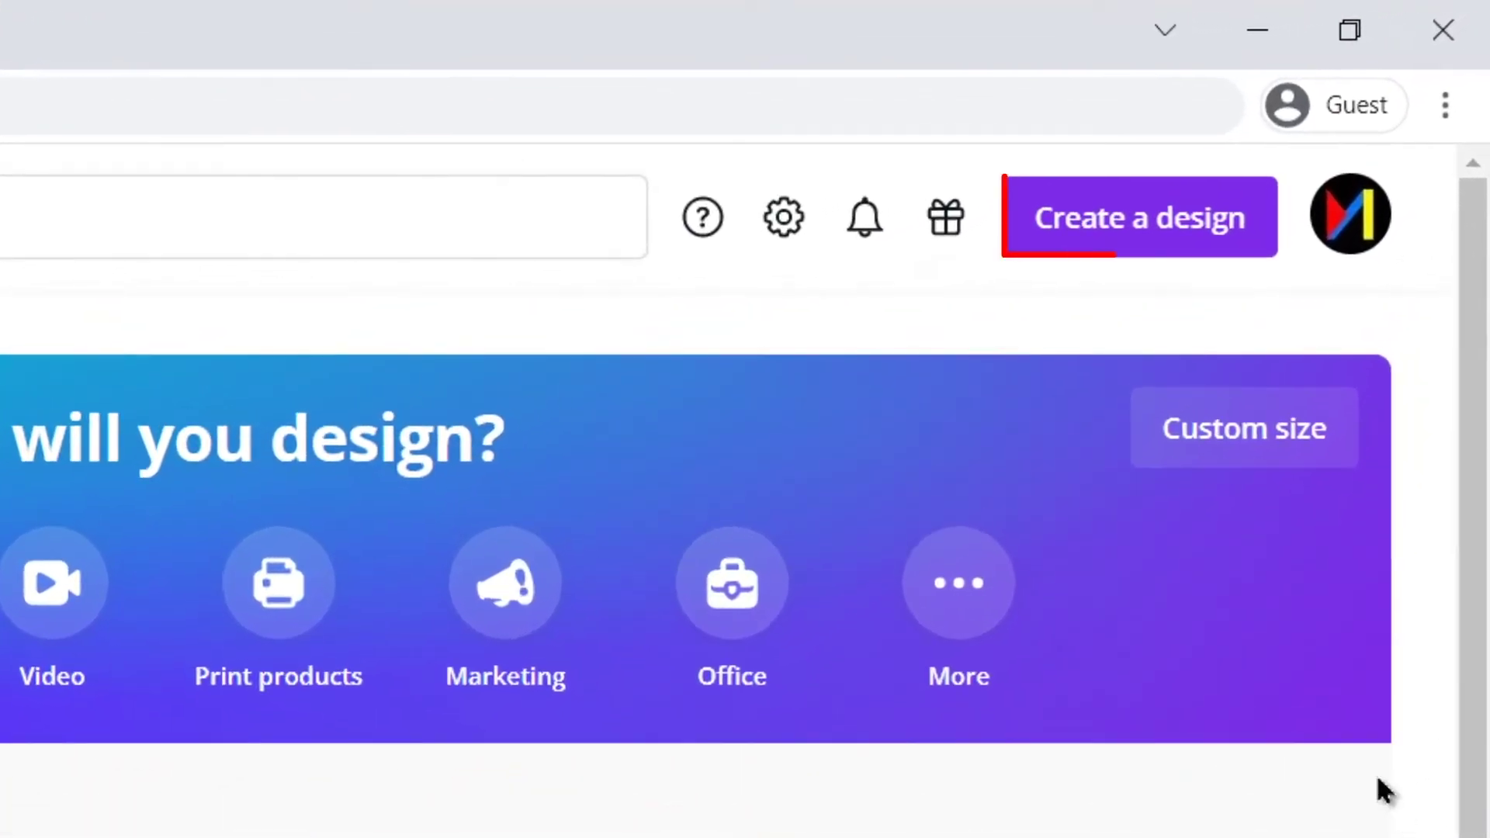
Create a new blank Flyer design of 210 × 297 mm.
left_click(1141, 230)
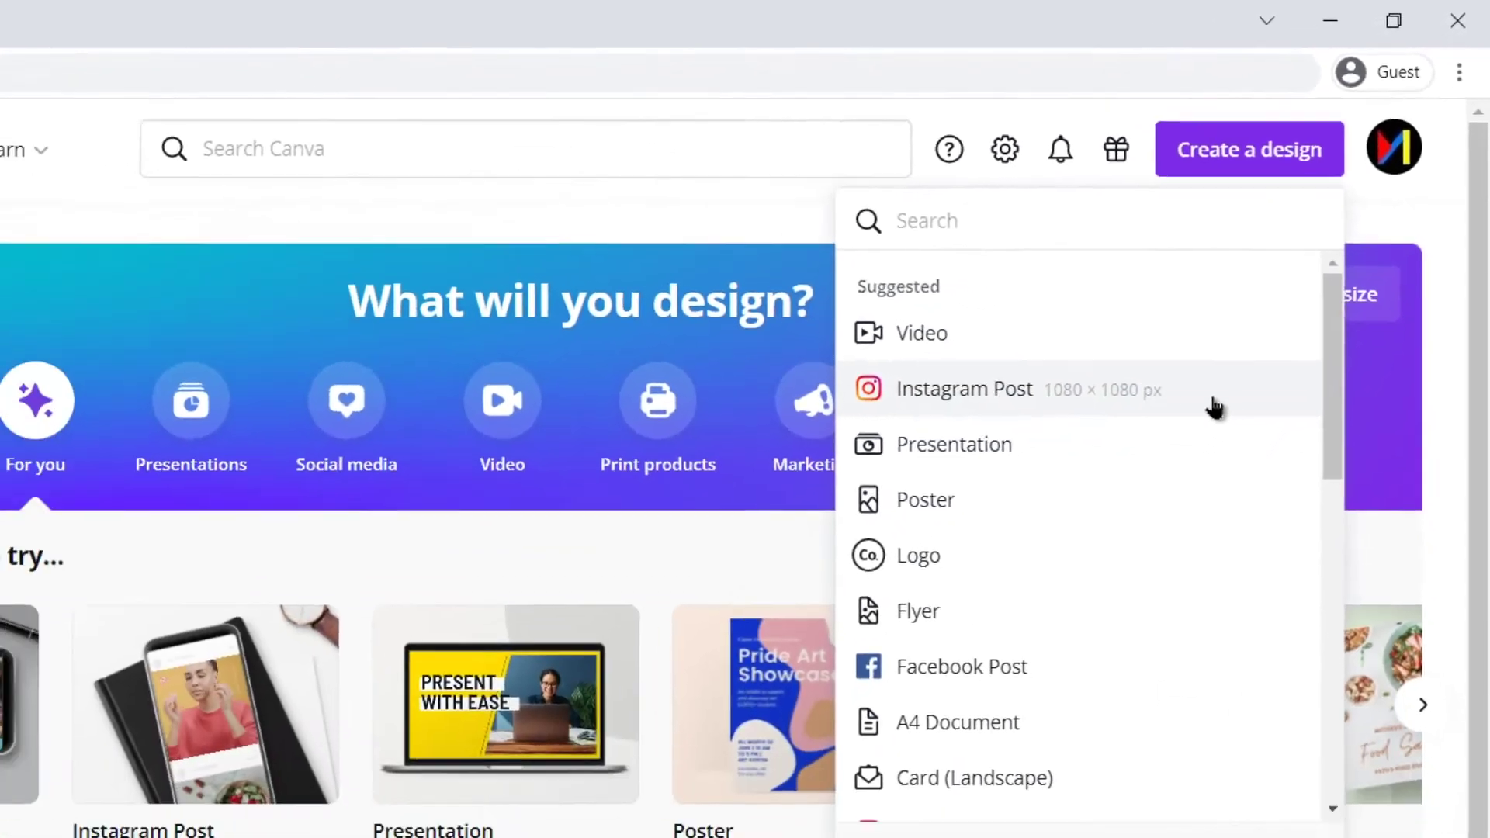
scroll(1092, 594, "down", 3)
scroll(1266, 332, "down", 6)
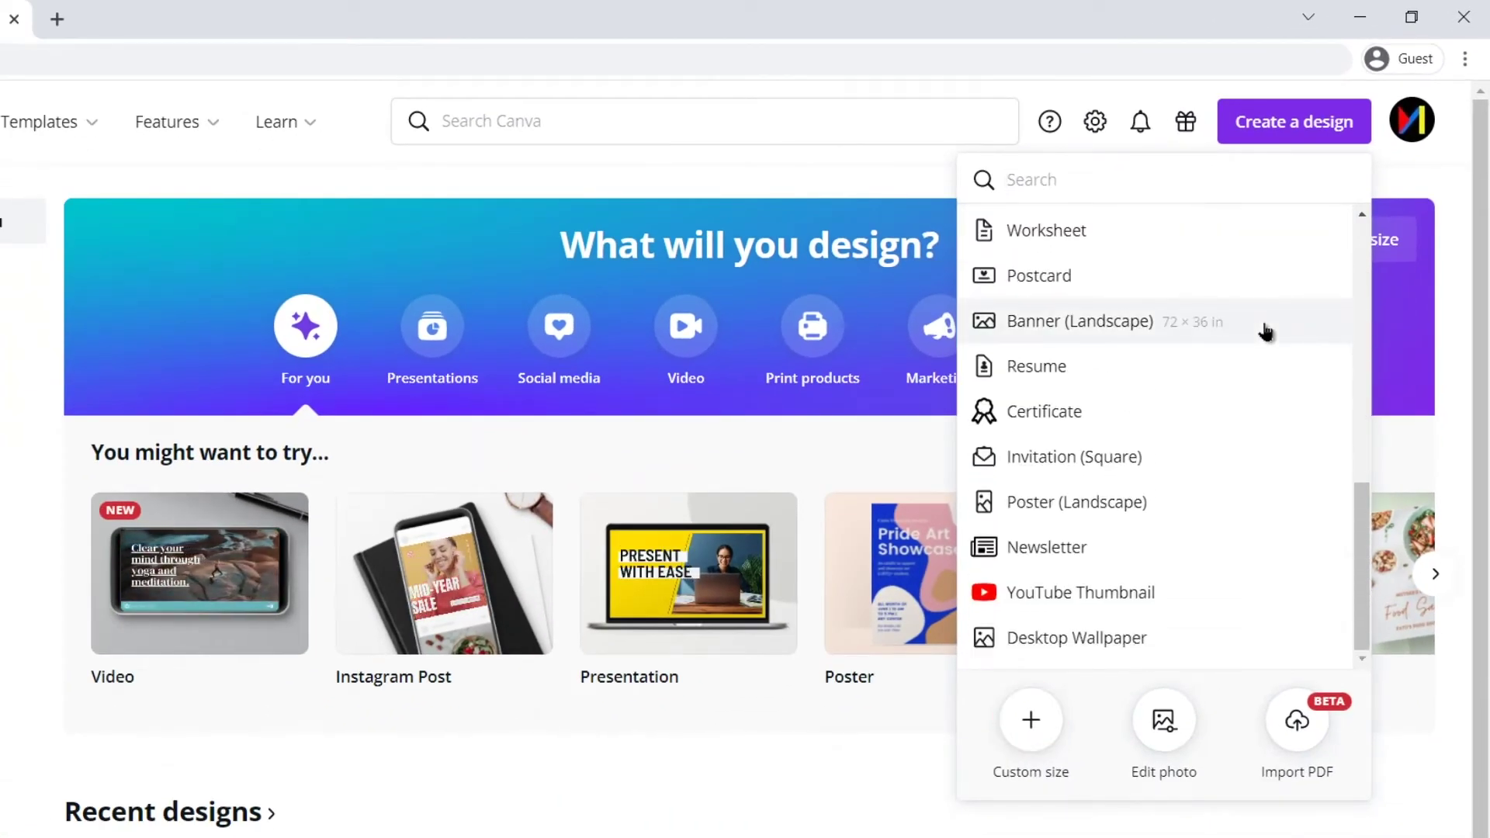
scroll(1266, 332, "up", 7)
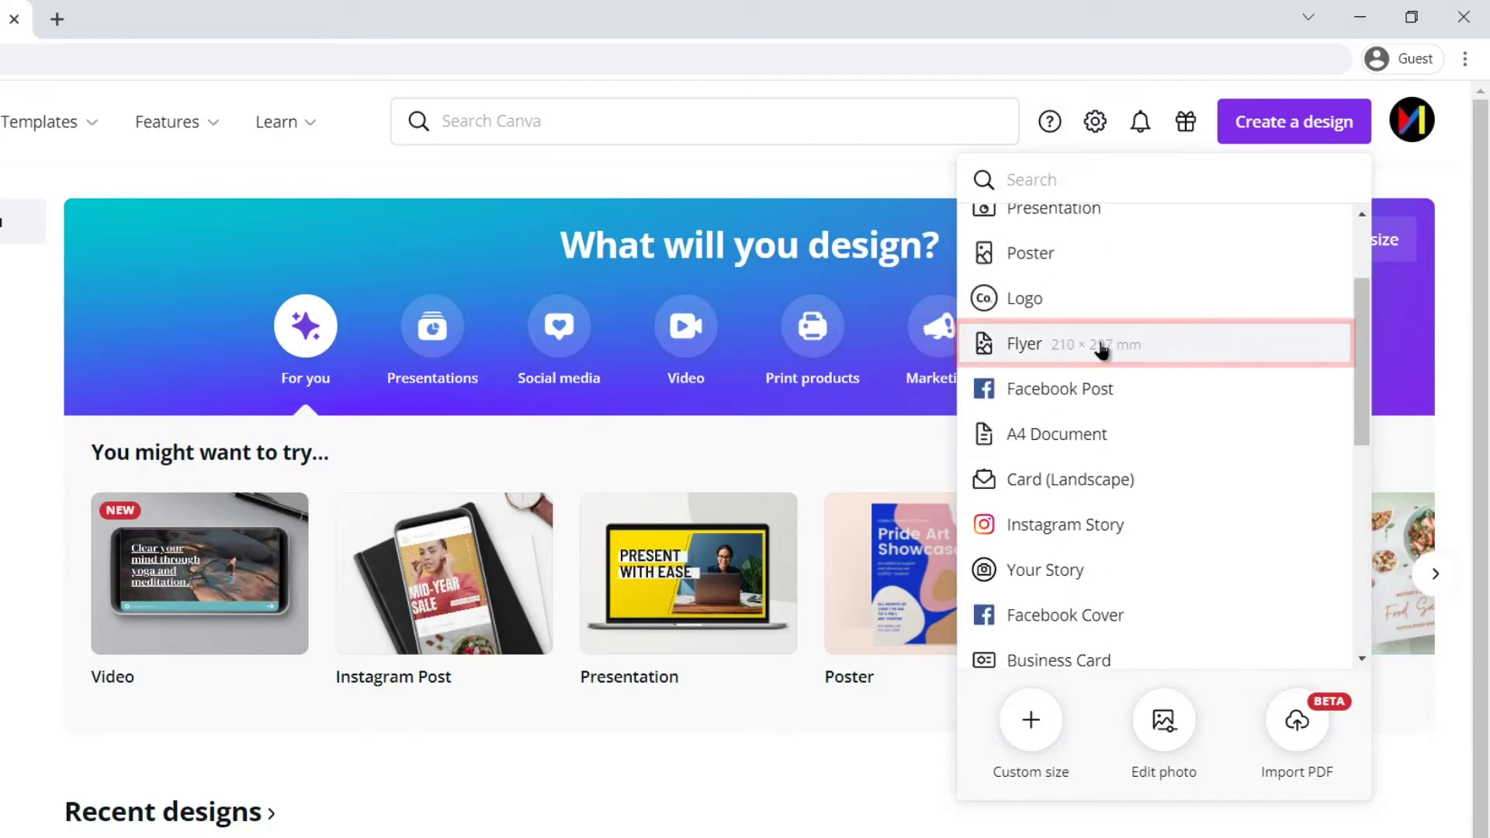
left_click(1102, 346)
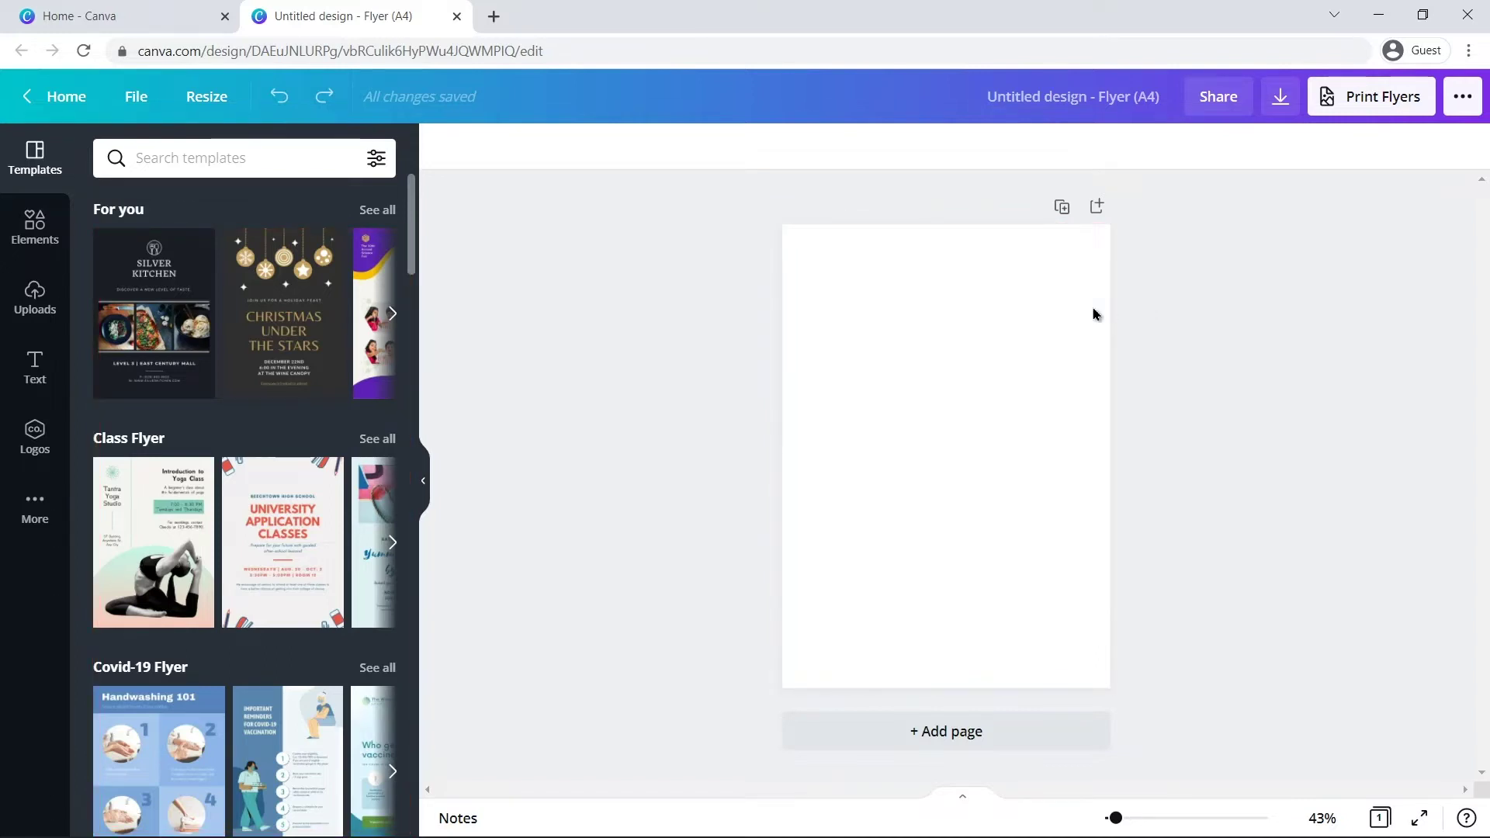
Search the templates for yoga and apply the "Shake things up!" page of the Blue Yoga Fitness Flyer.
left_click(208, 162)
type("yoga")
key("Return")
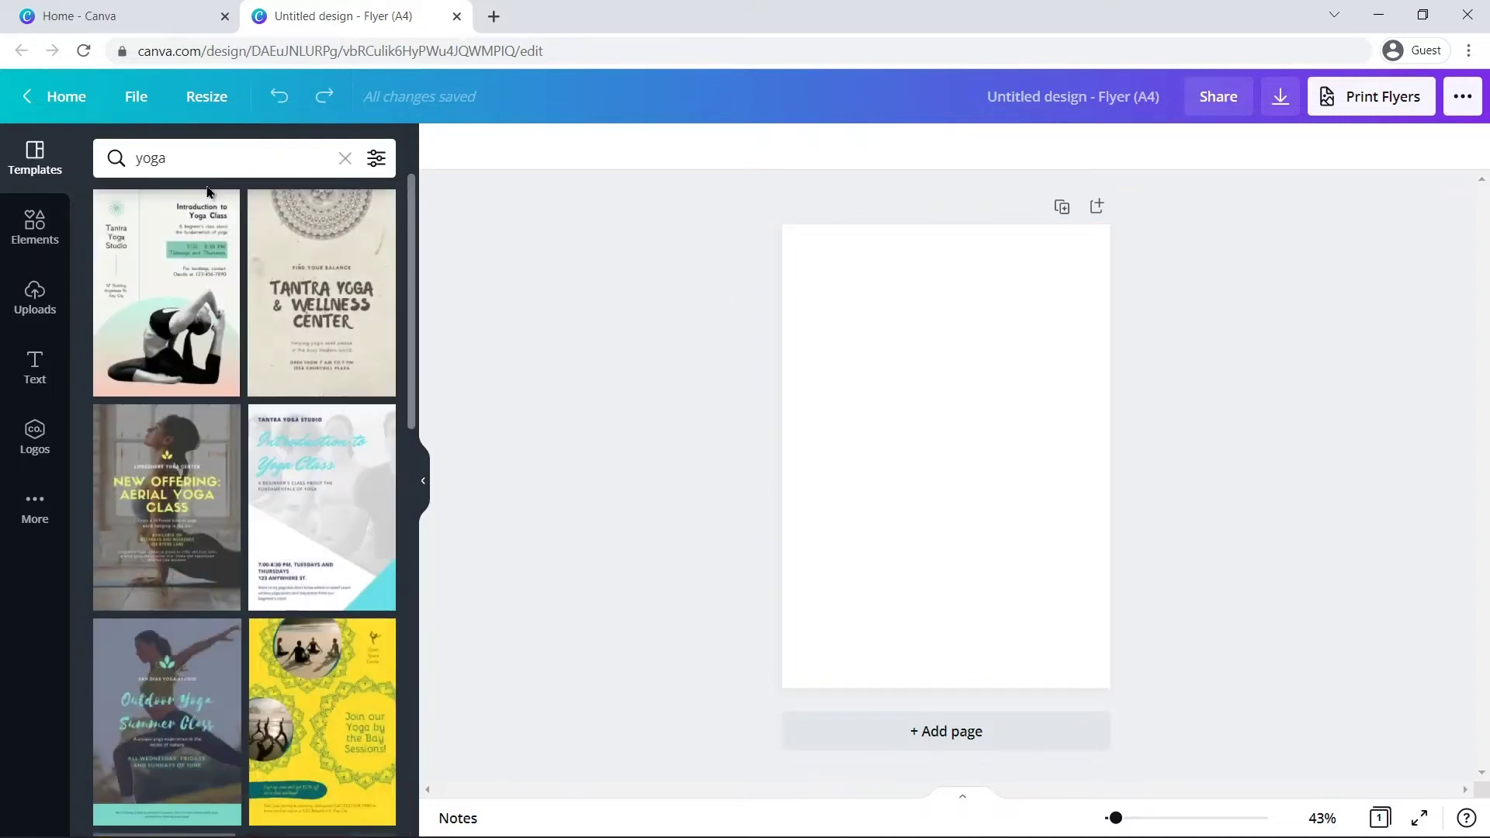
left_click(170, 491)
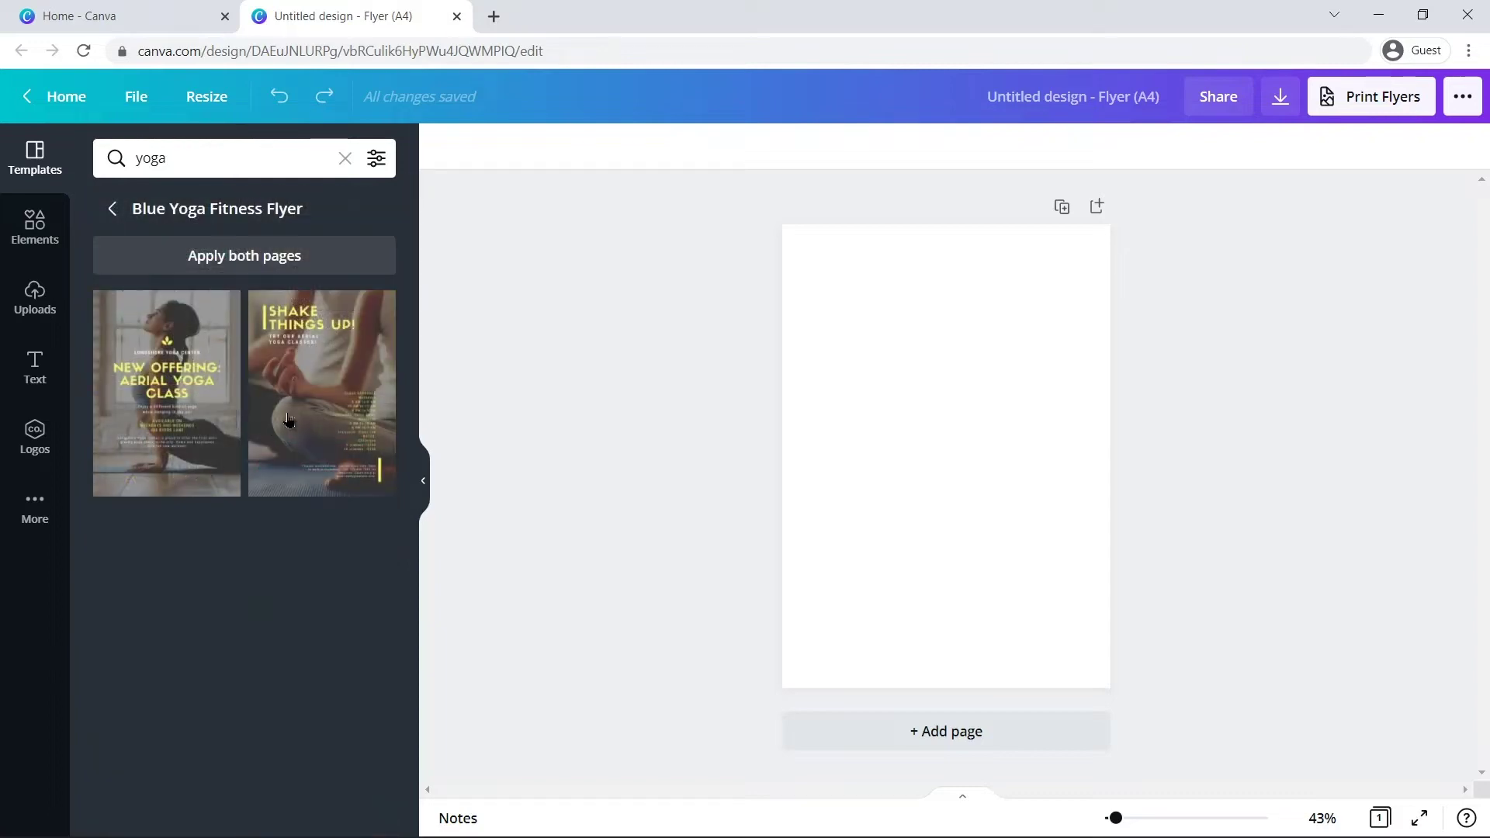
left_click(288, 420)
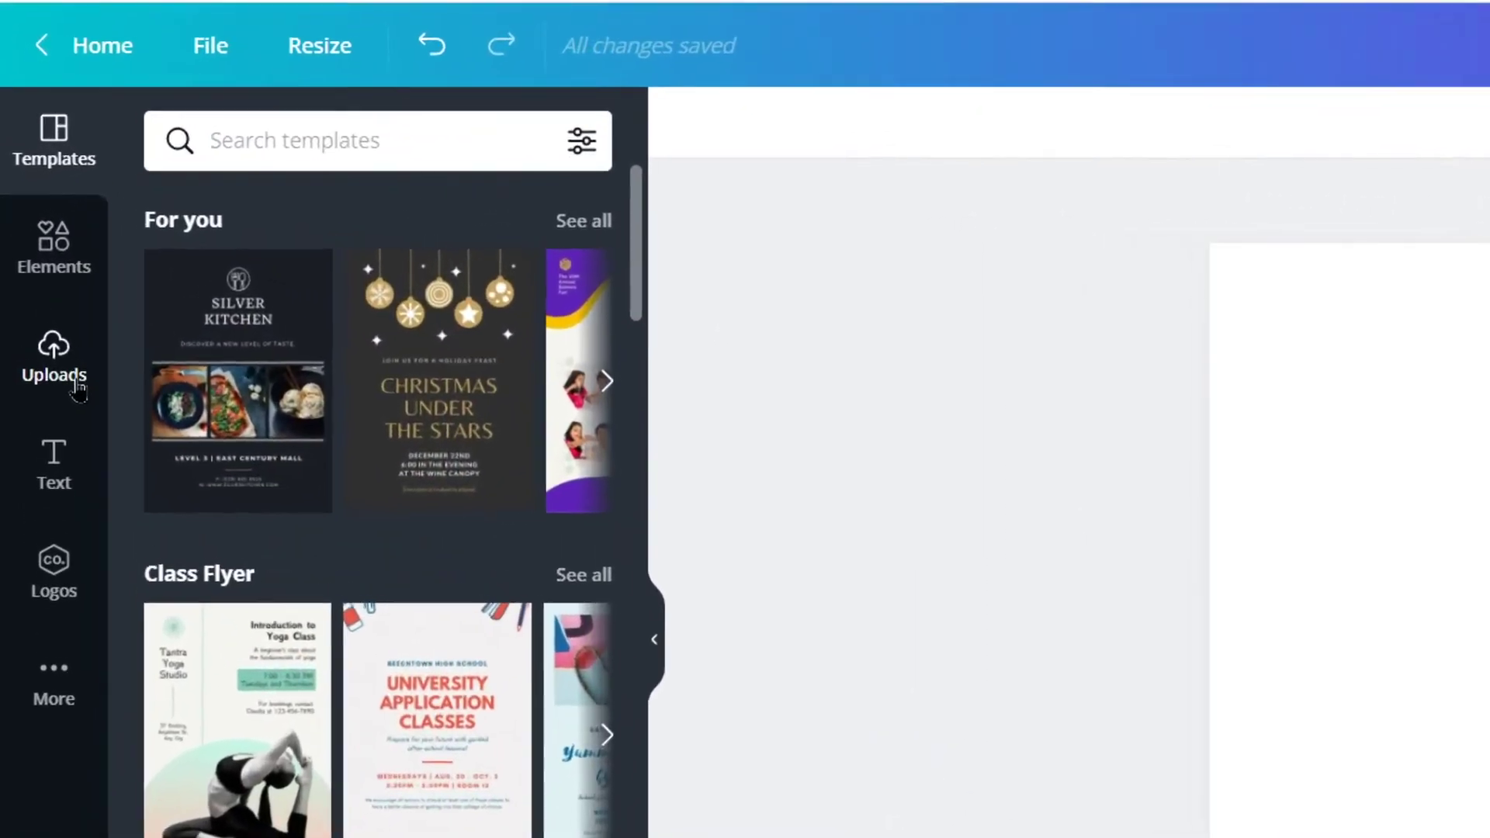
Upload Image 1.jpg from the Files folder to the design's media.
left_click(78, 391)
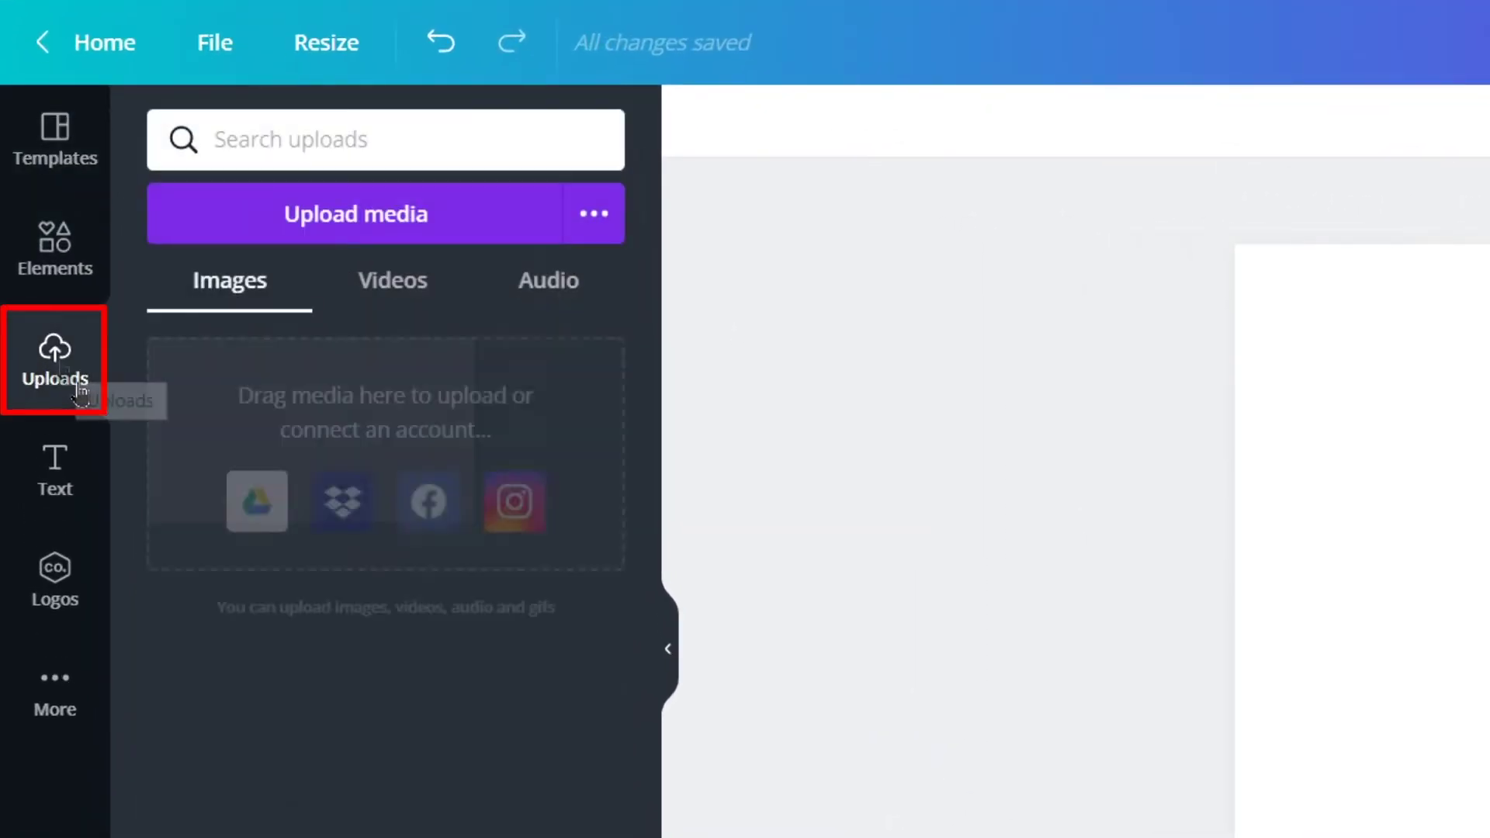
left_click(453, 237)
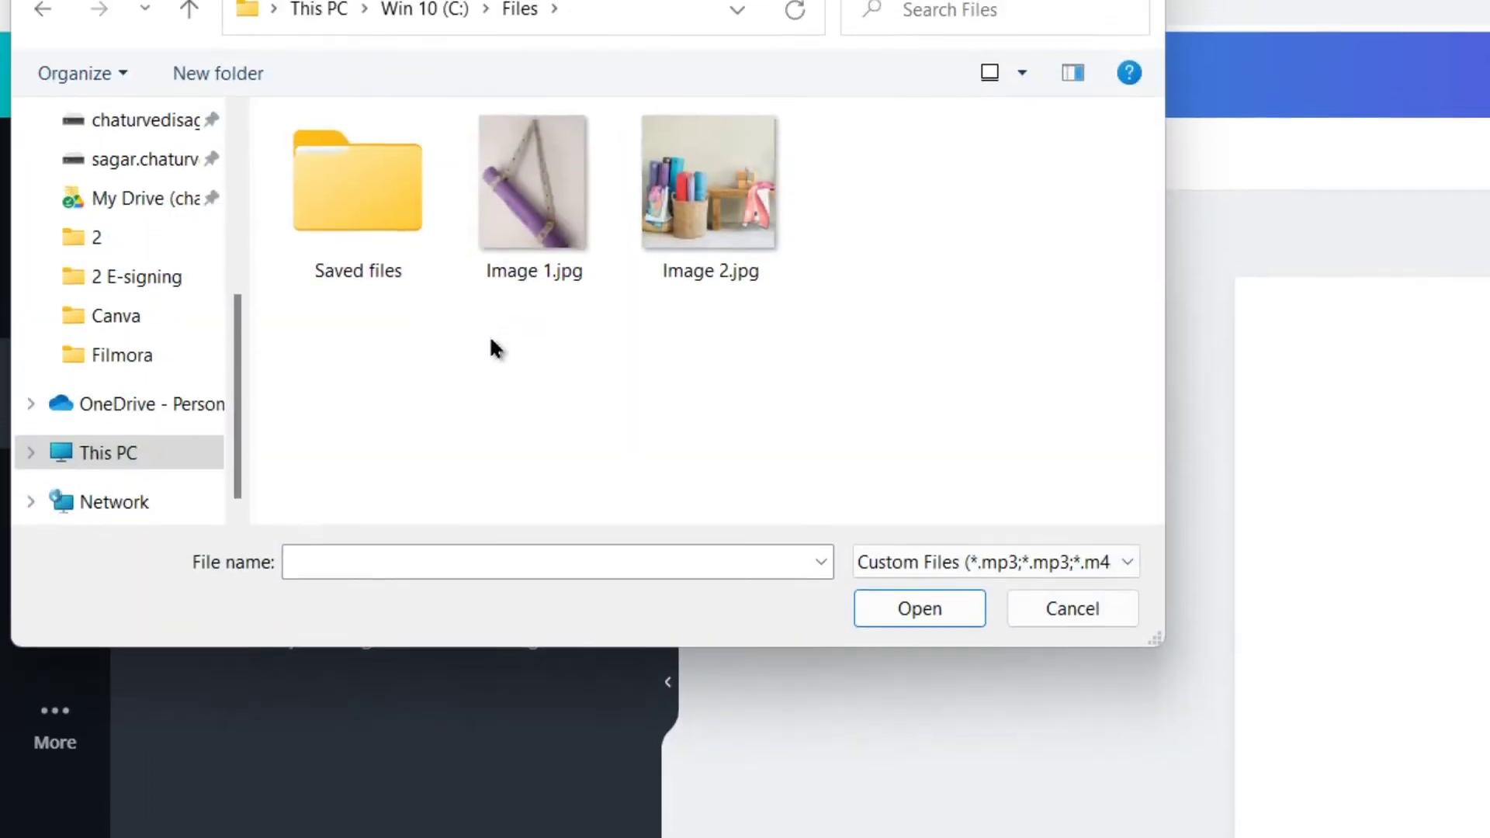
left_click(554, 339)
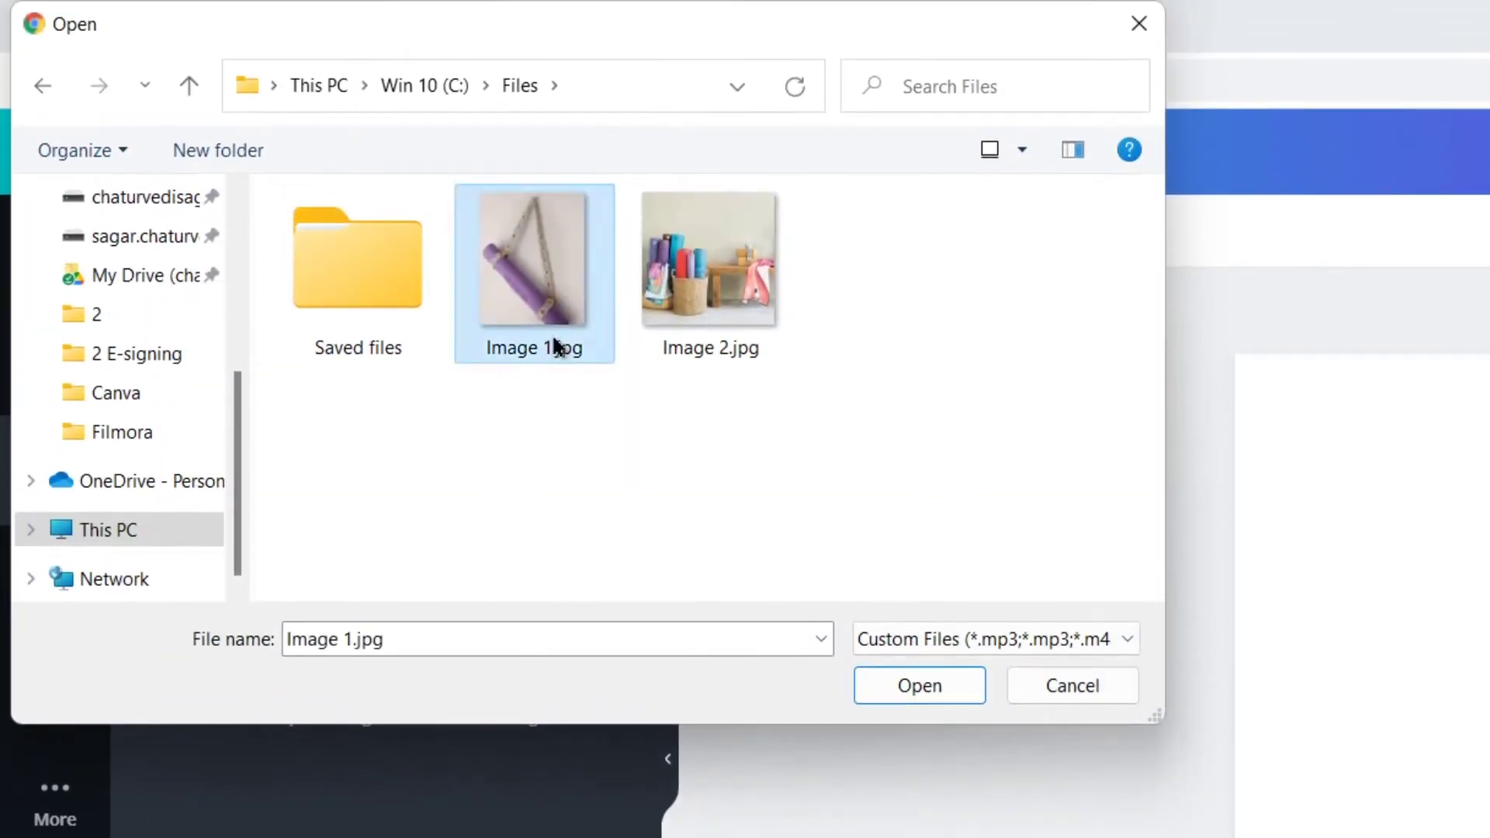
left_click(952, 687)
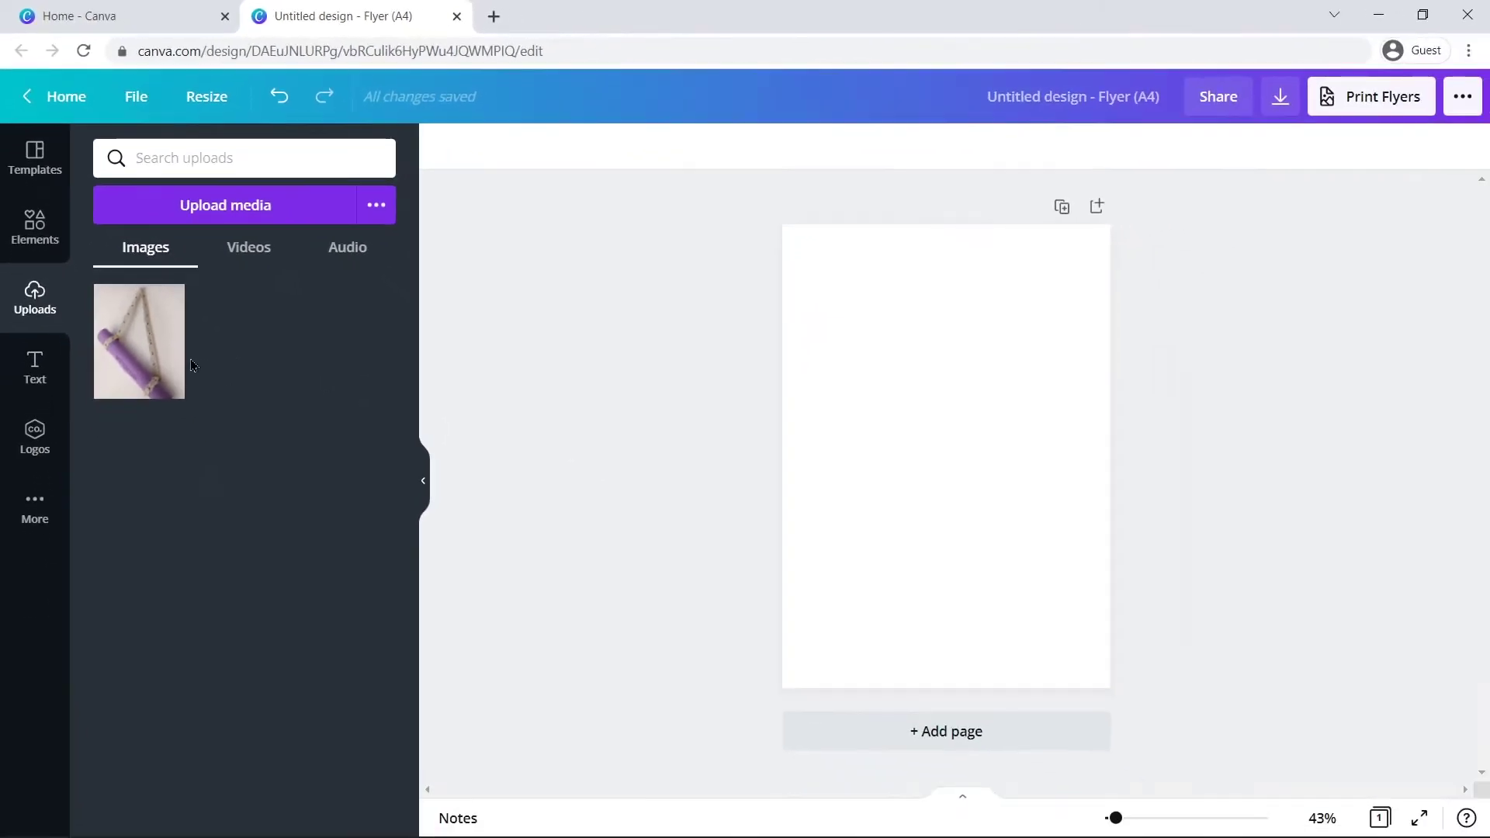
Place the uploaded purple yoga mat image on the flyer and enlarge it until it fills the whole page.
left_click(160, 359)
left_click_drag(1042, 581, 1110, 659)
left_click_drag(850, 334, 762, 224)
left_click_drag(1108, 662, 1155, 693)
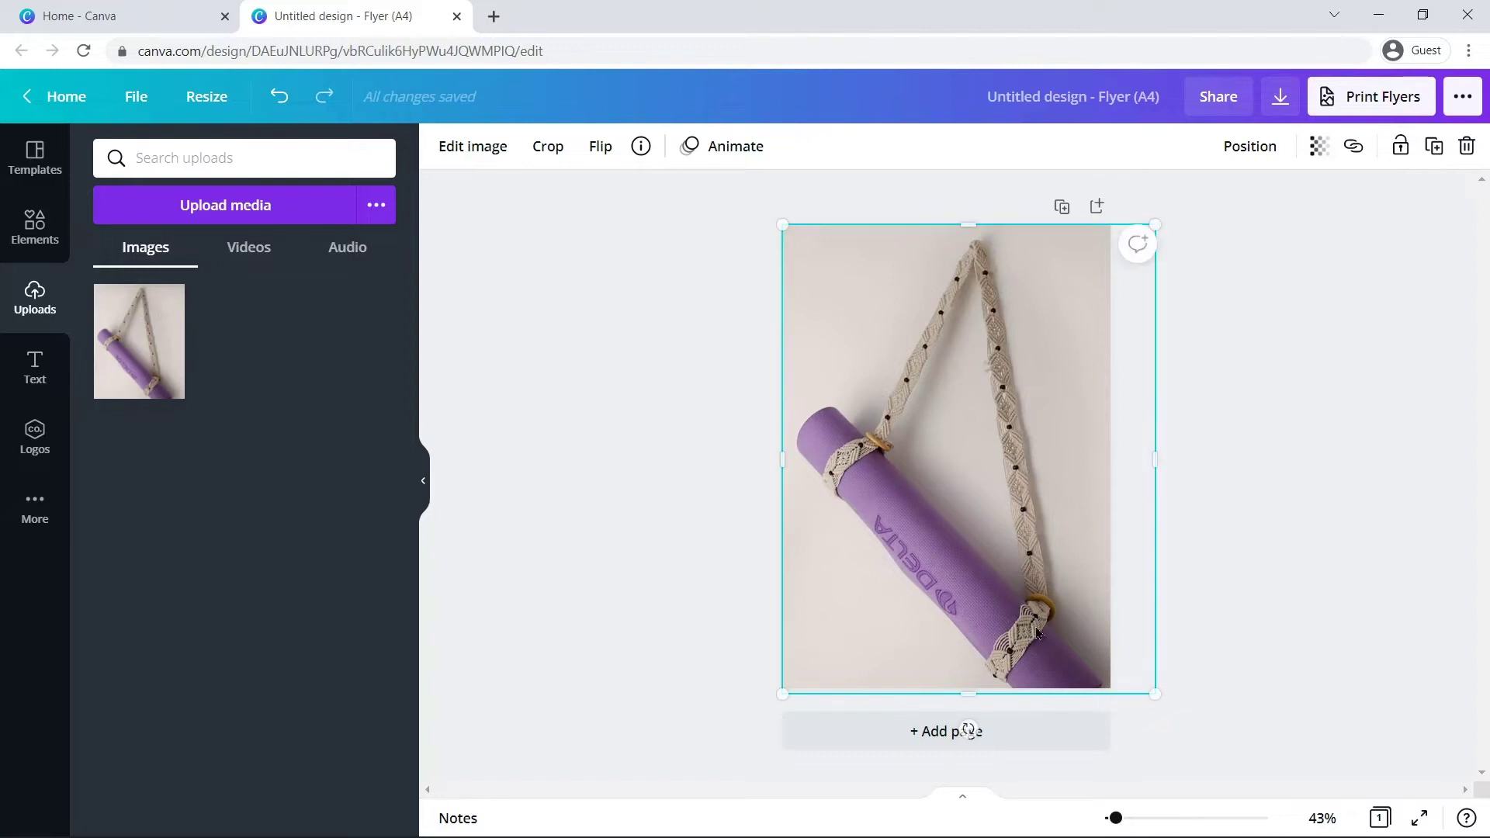
left_click(1197, 536)
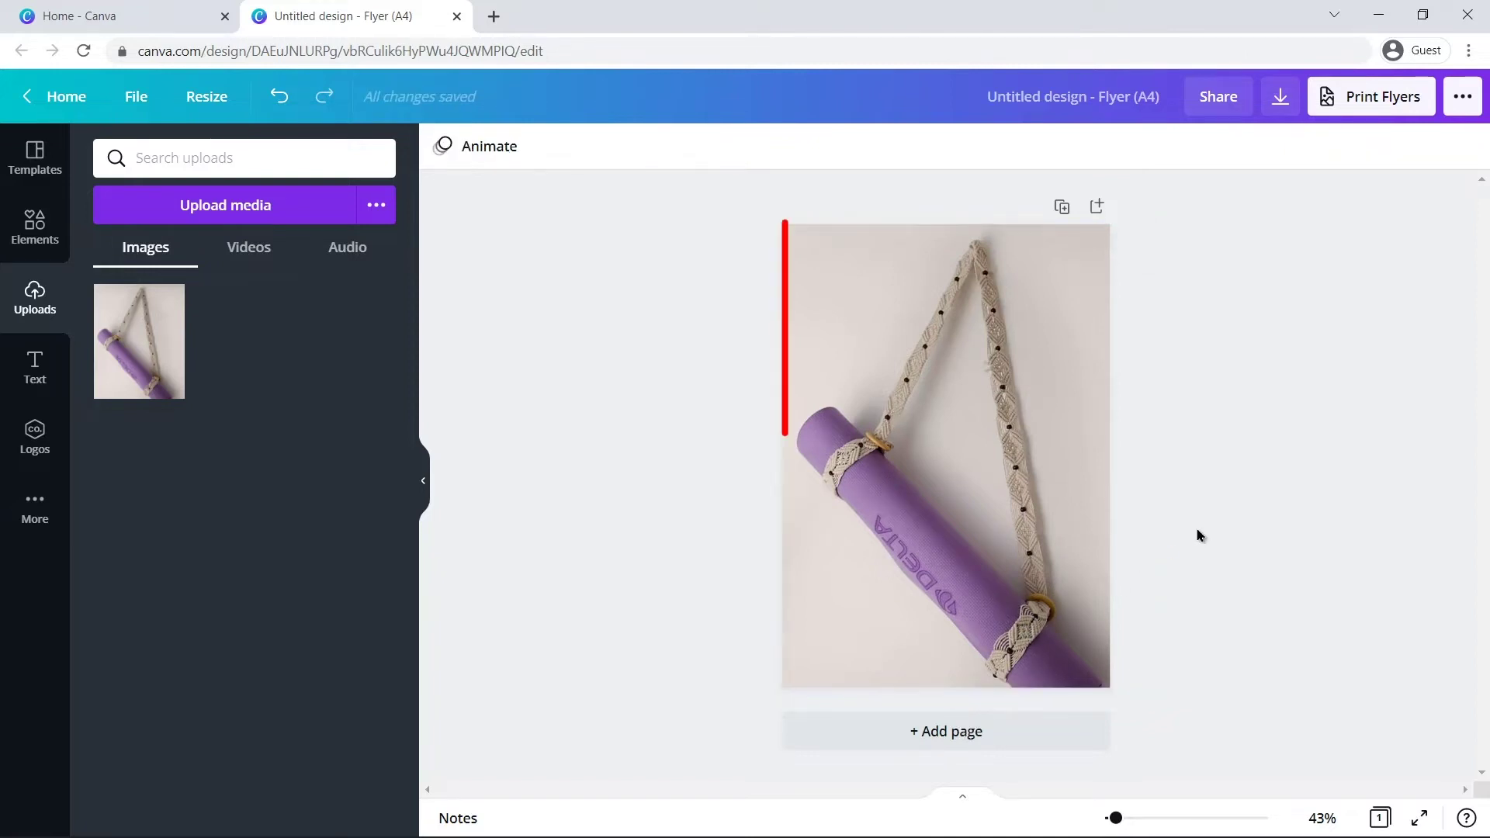
Remove the background of the purple yoga mat image with Background Remover and apply the result.
left_click(1054, 510)
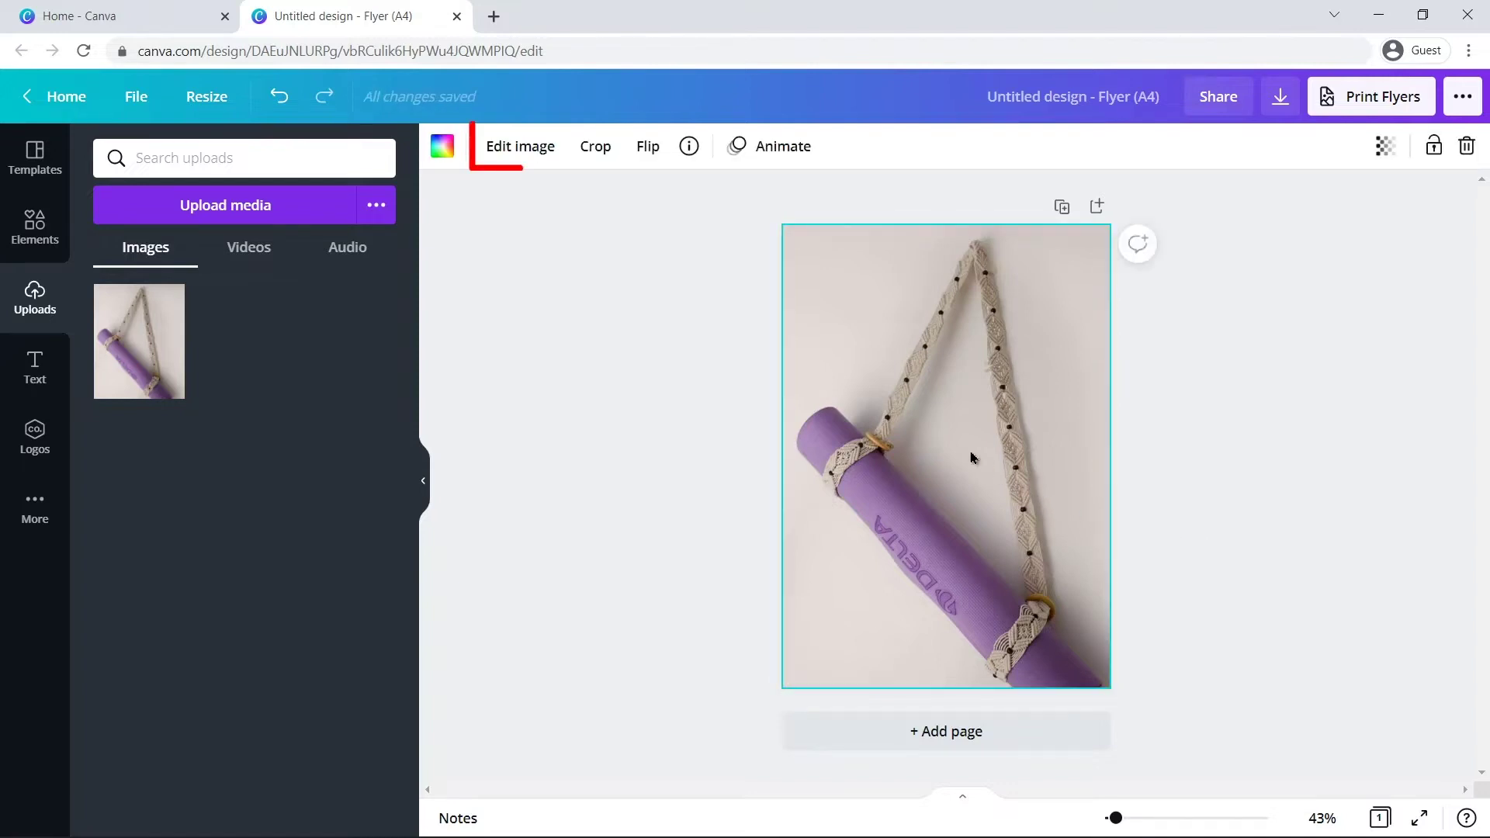
left_click(518, 149)
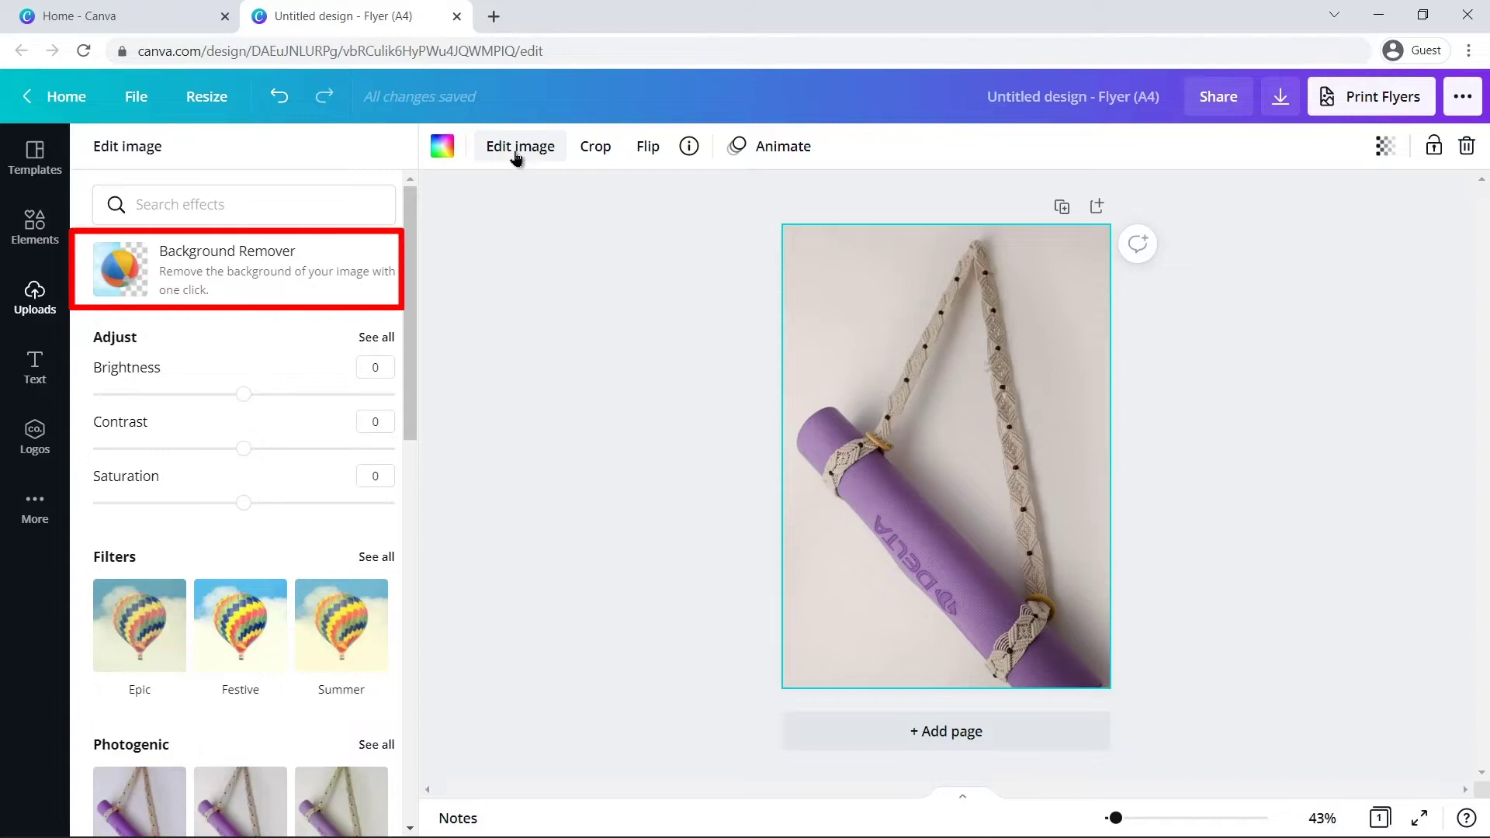
left_click(286, 273)
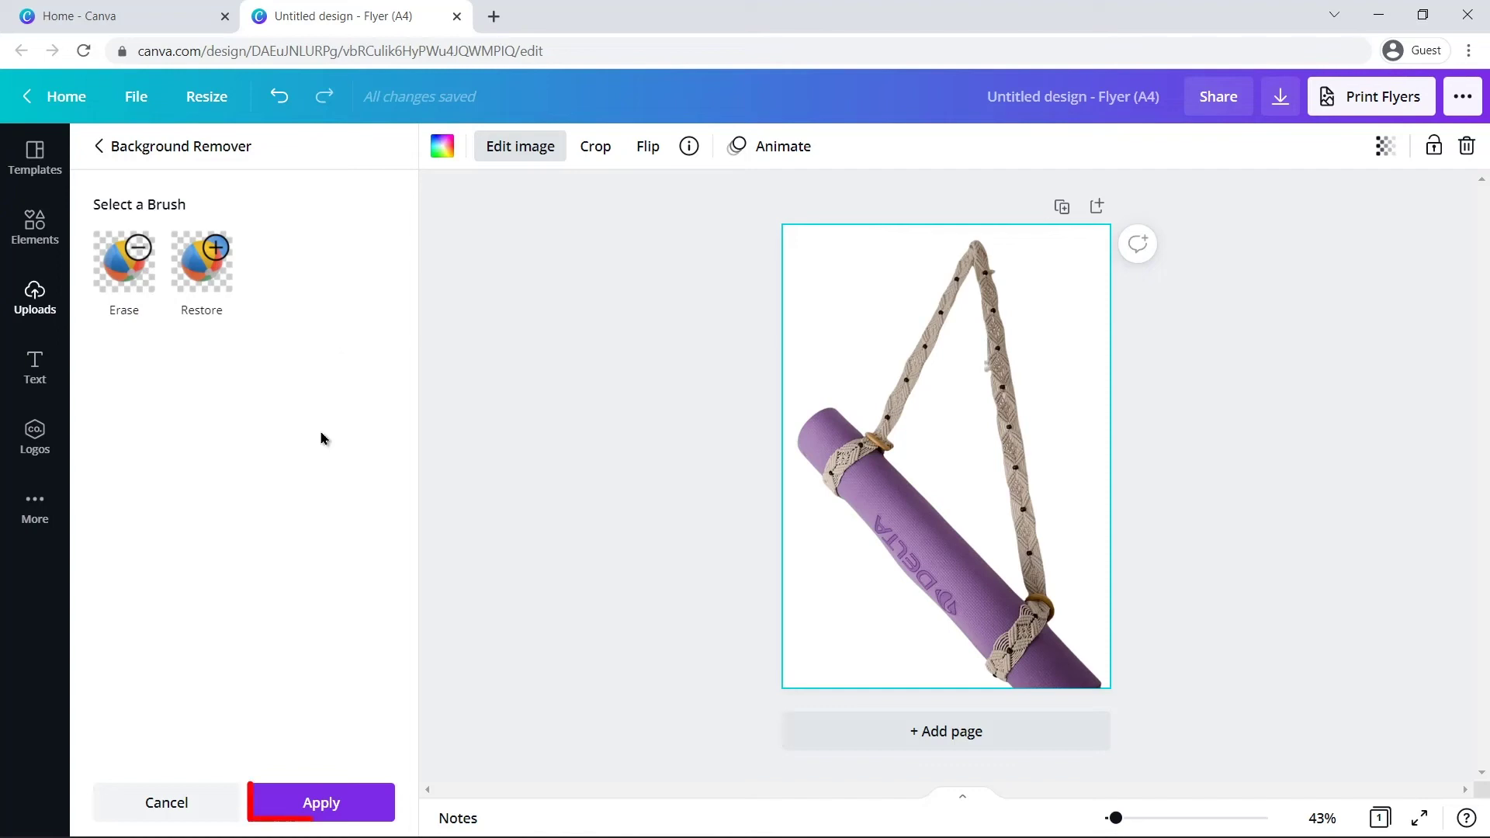
left_click(314, 801)
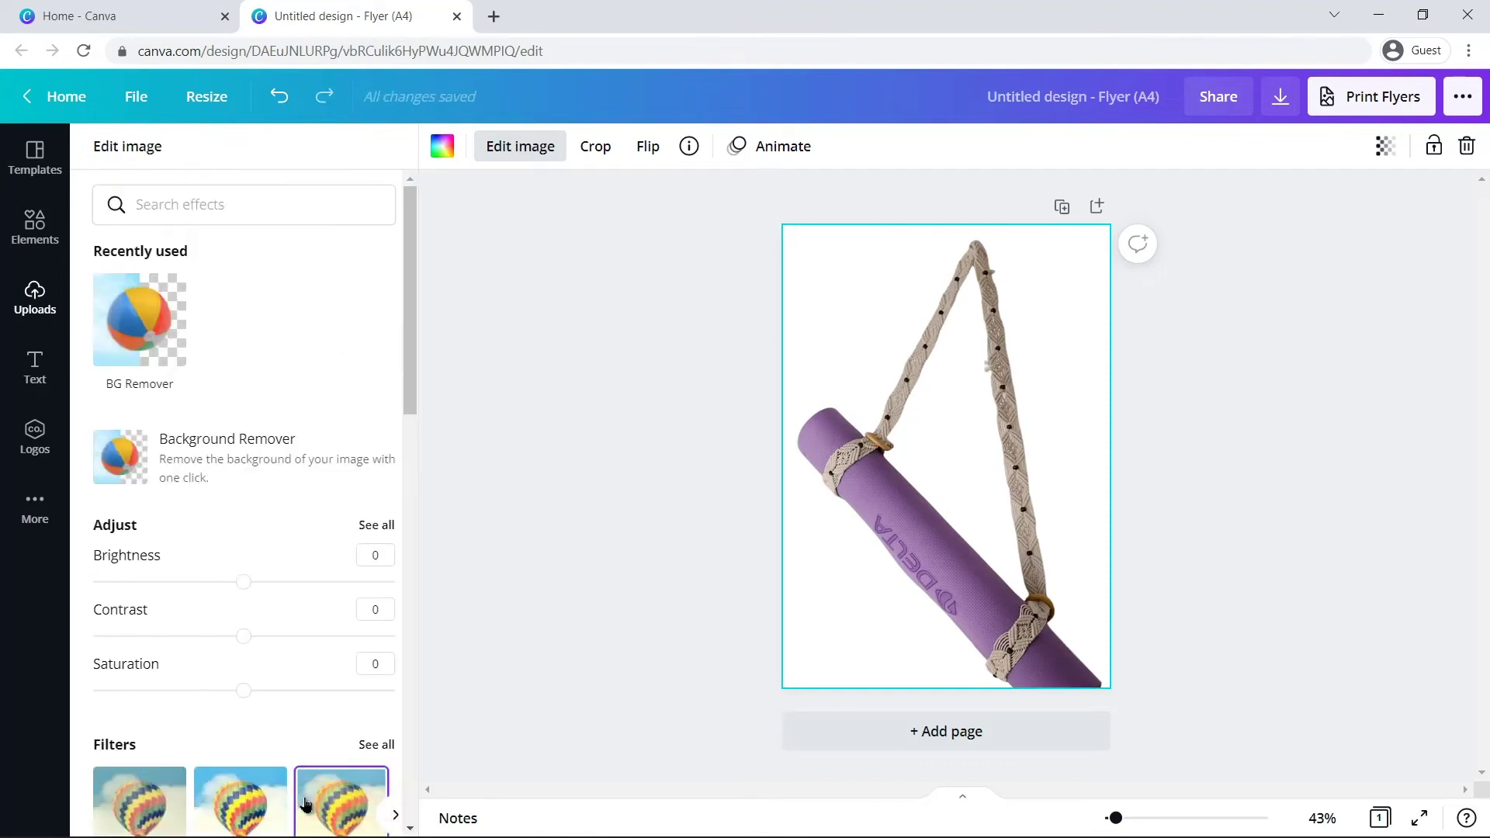
key("Escape")
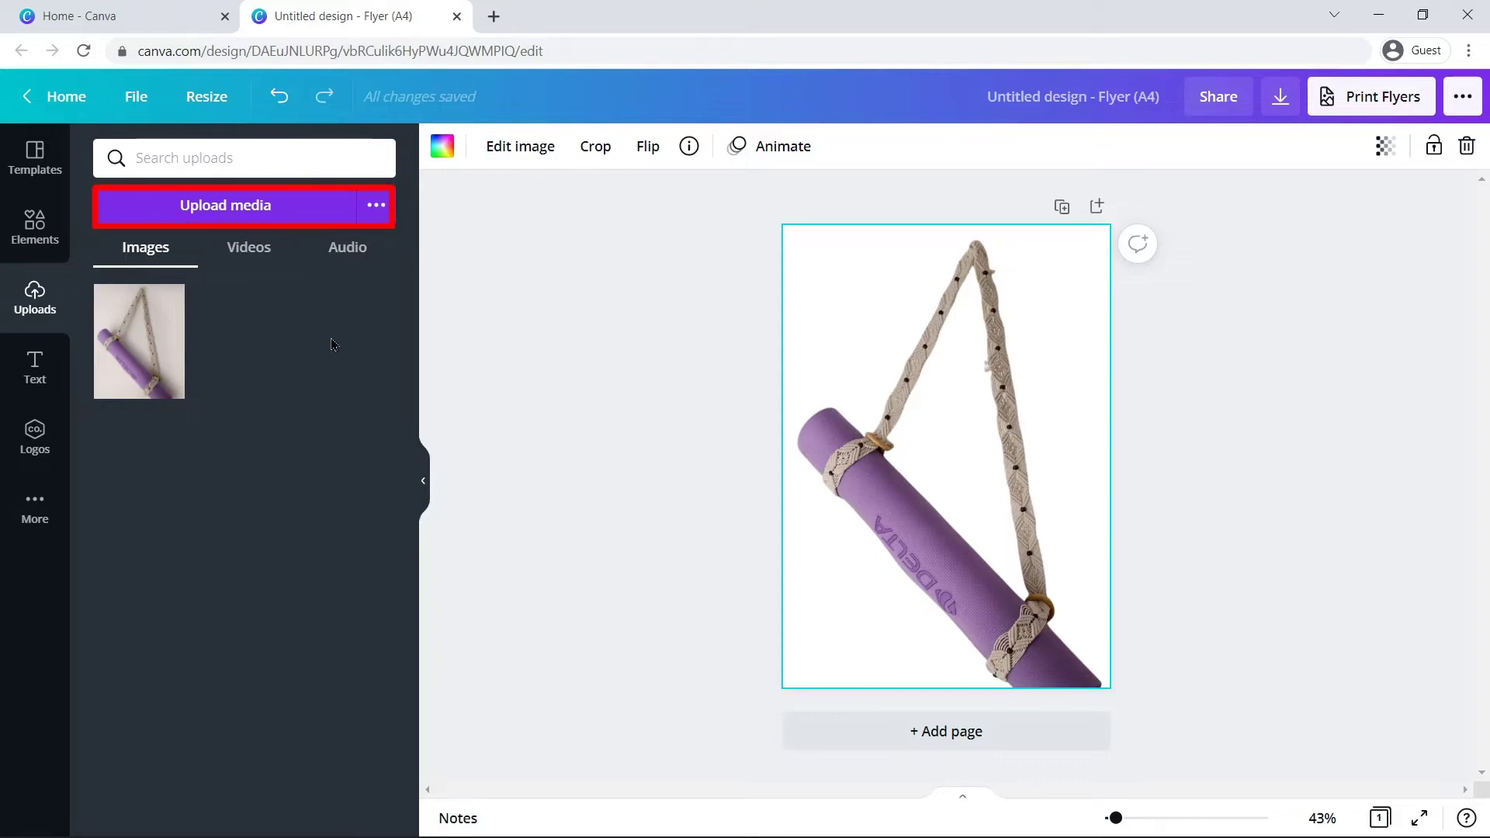
Upload Image 2.jpg from the Files folder to the design's media.
left_click(256, 205)
left_click(476, 207)
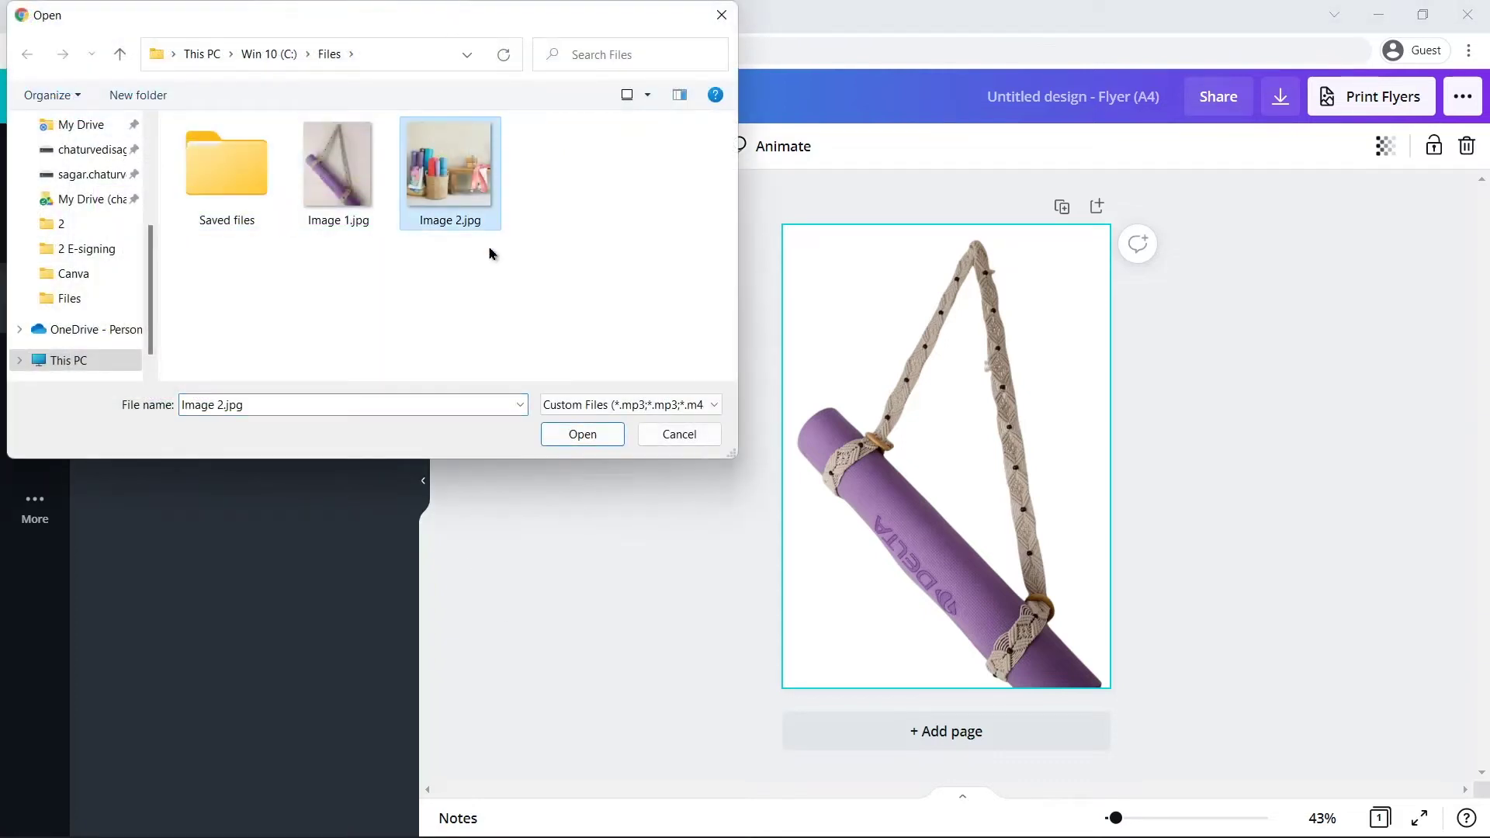
left_click(578, 432)
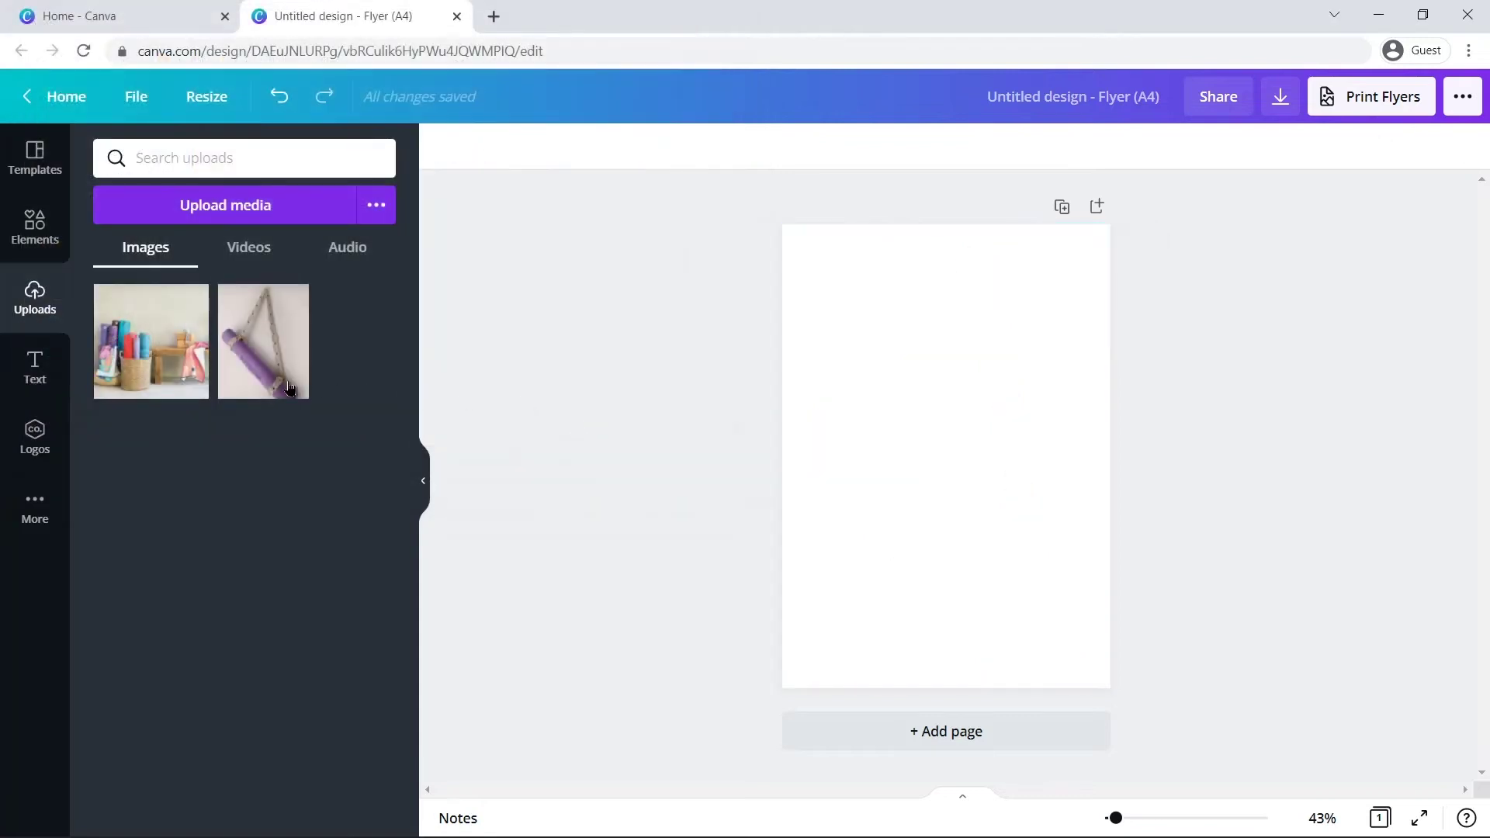
Place the uploaded image of yoga mats in baskets on the blank flyer and enlarge it to fill the page.
left_click(191, 386)
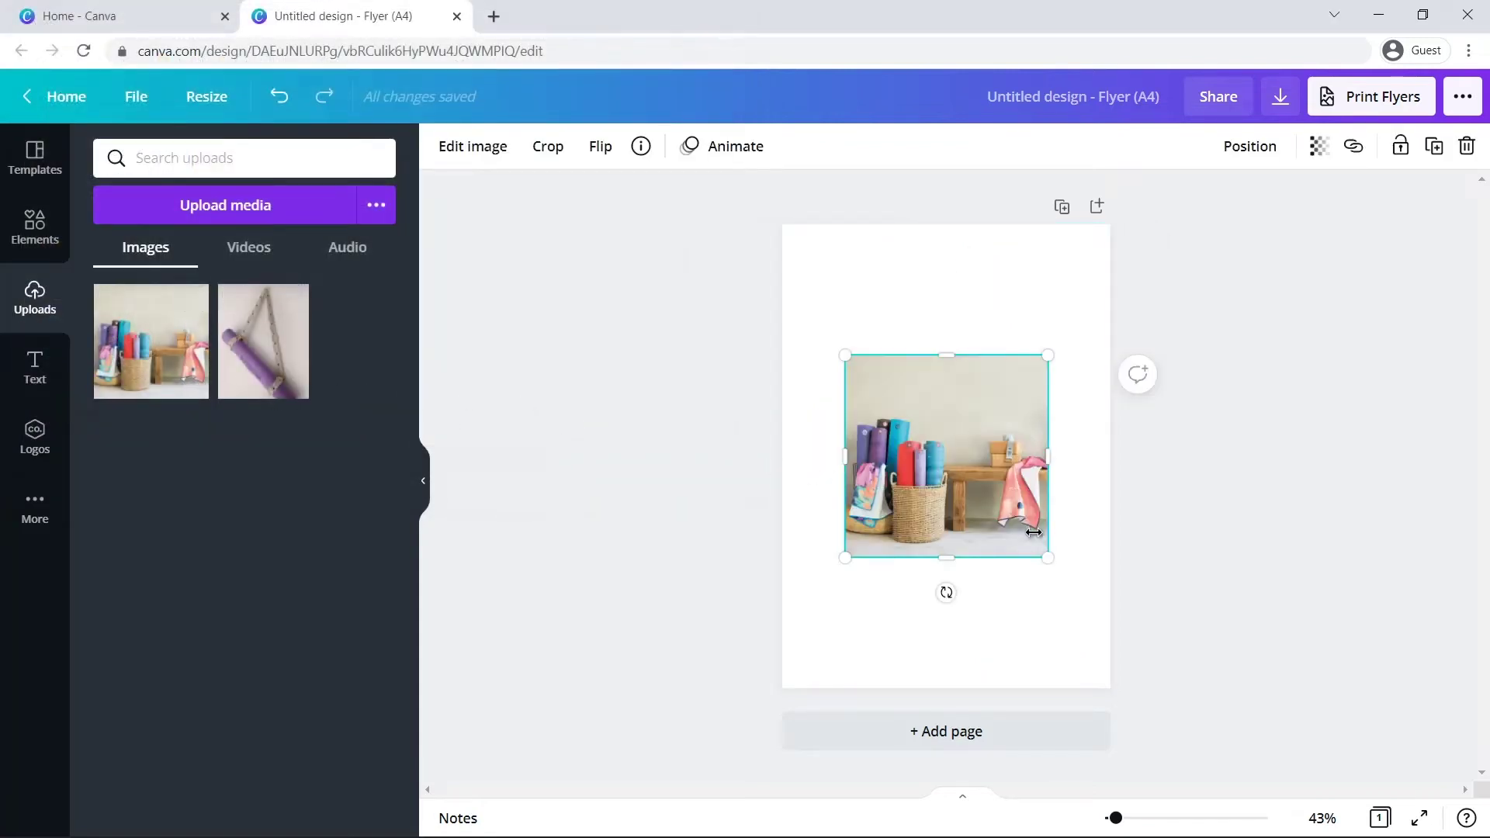
left_click_drag(1048, 558, 1106, 613)
left_click_drag(845, 357, 742, 253)
left_click_drag(1115, 619, 1217, 702)
left_click_drag(850, 311, 870, 287)
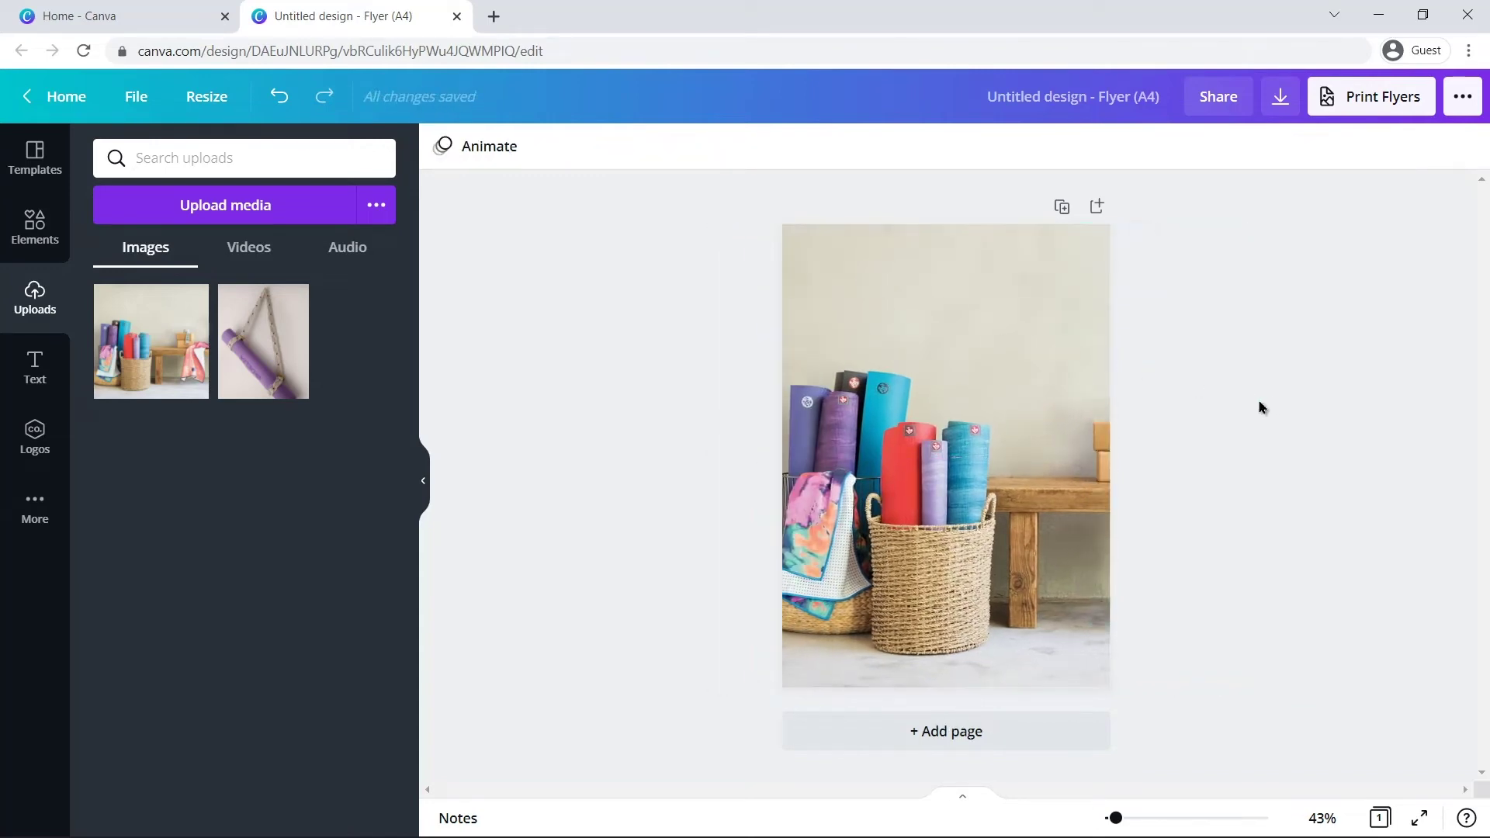
Run Background Remover on the full-page image of yoga mats in baskets.
left_click(1041, 371)
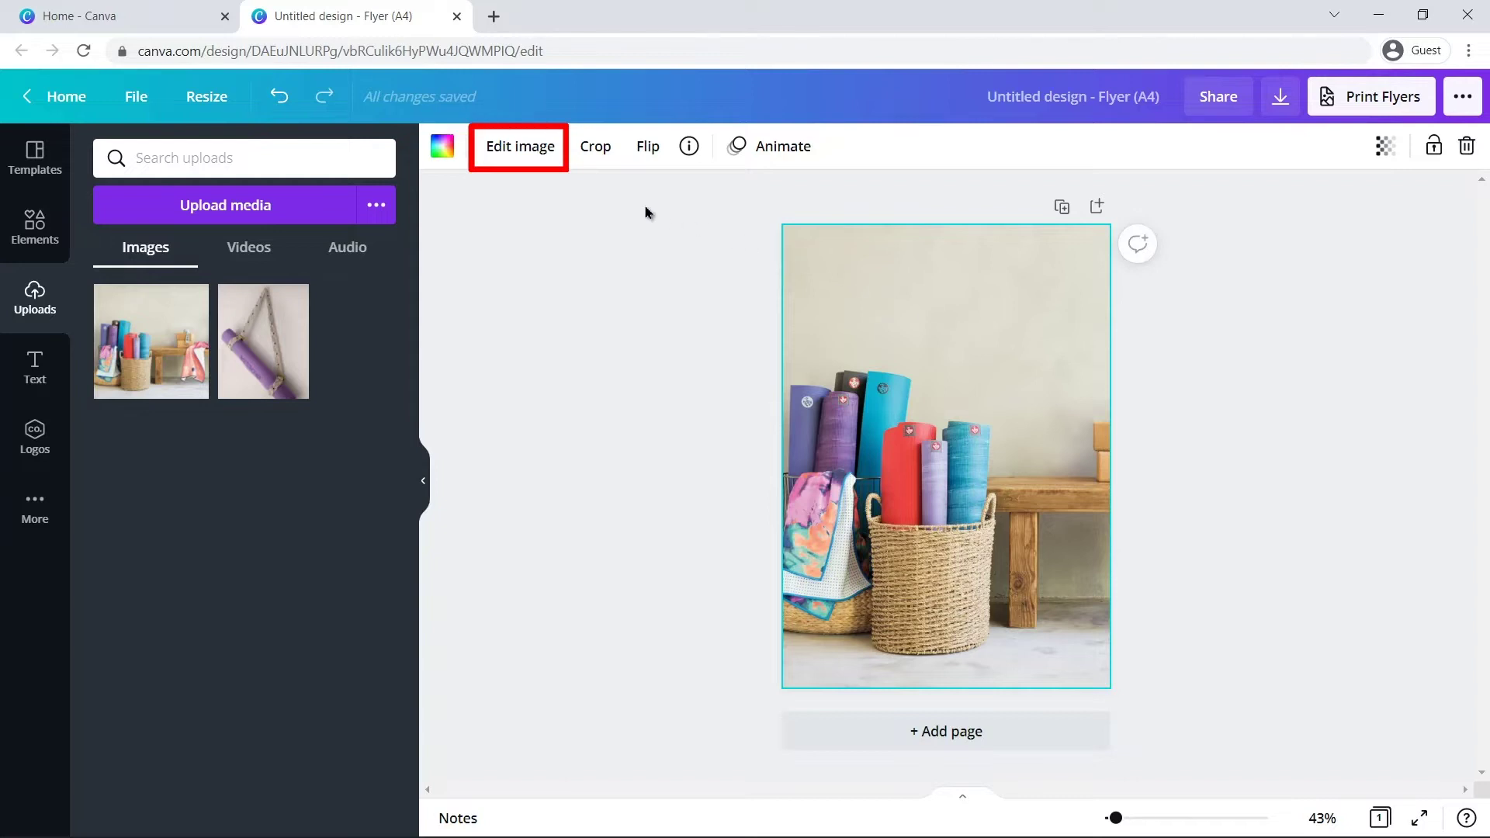
left_click(522, 147)
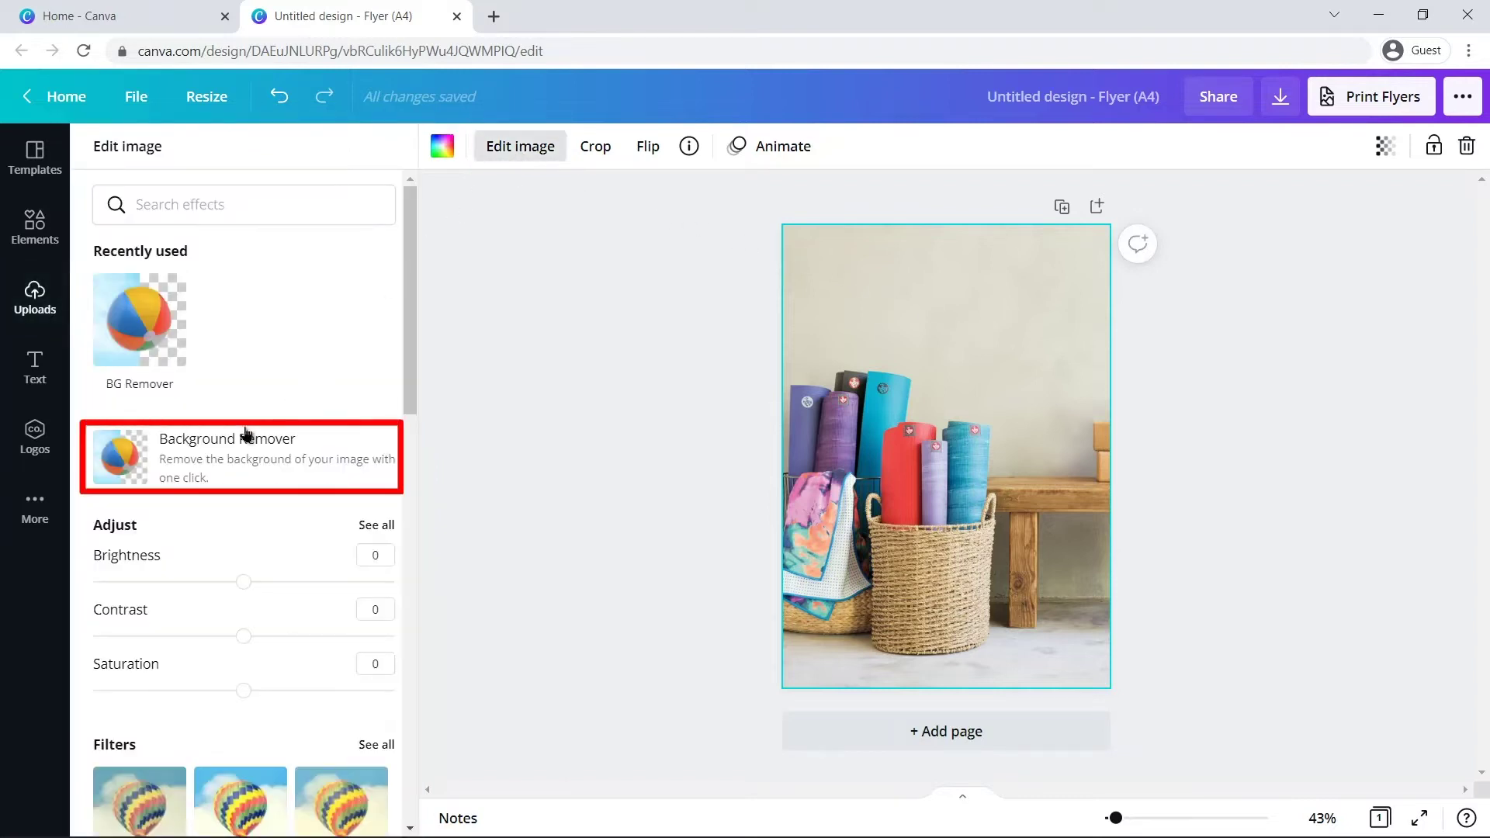
left_click(217, 459)
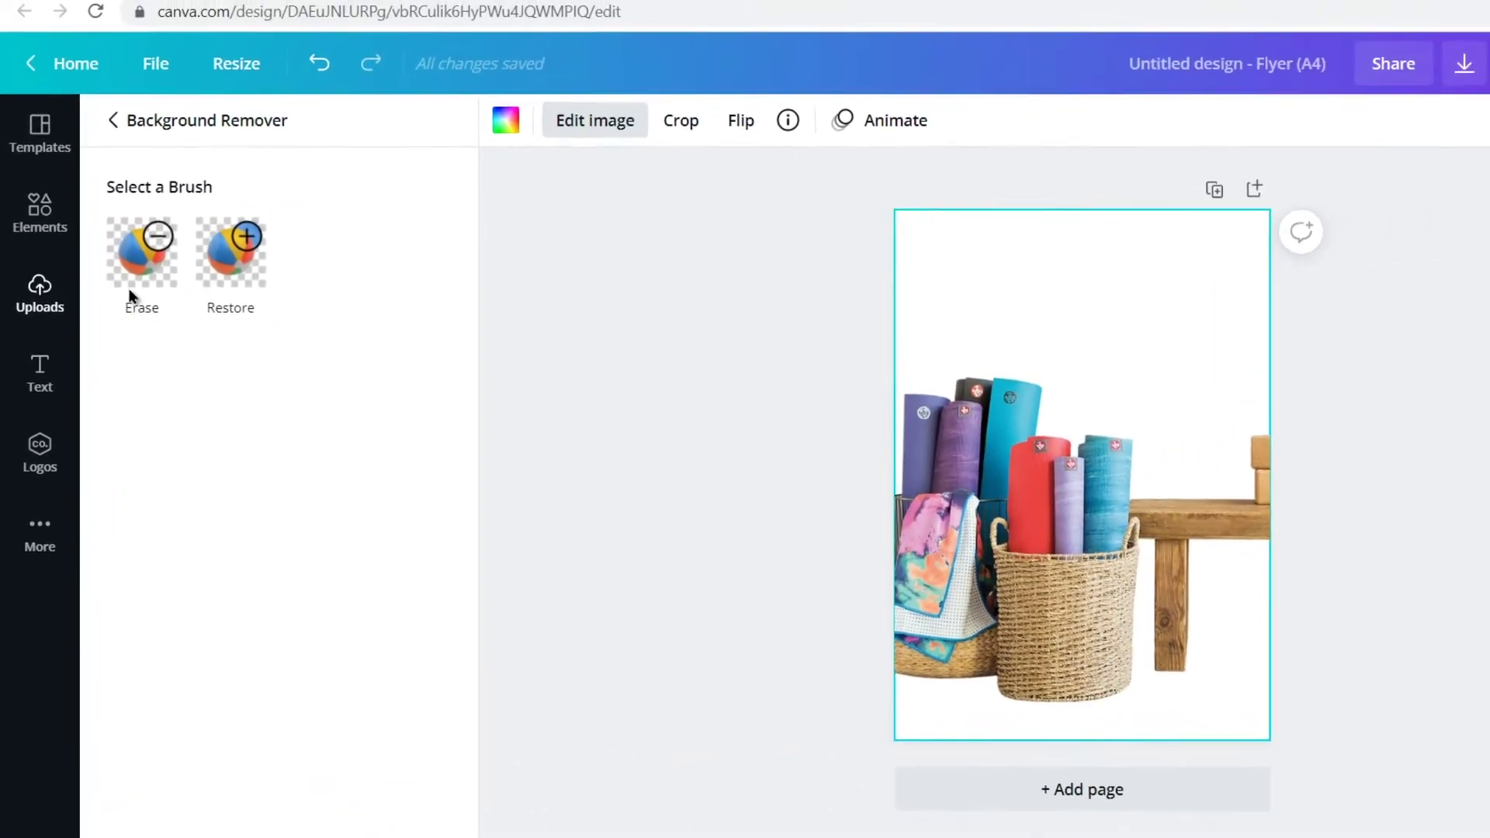
Erase the right part of the bench with the boxes and pink towel, plus a stroke across the mats, using brush size 29.
left_click(145, 281)
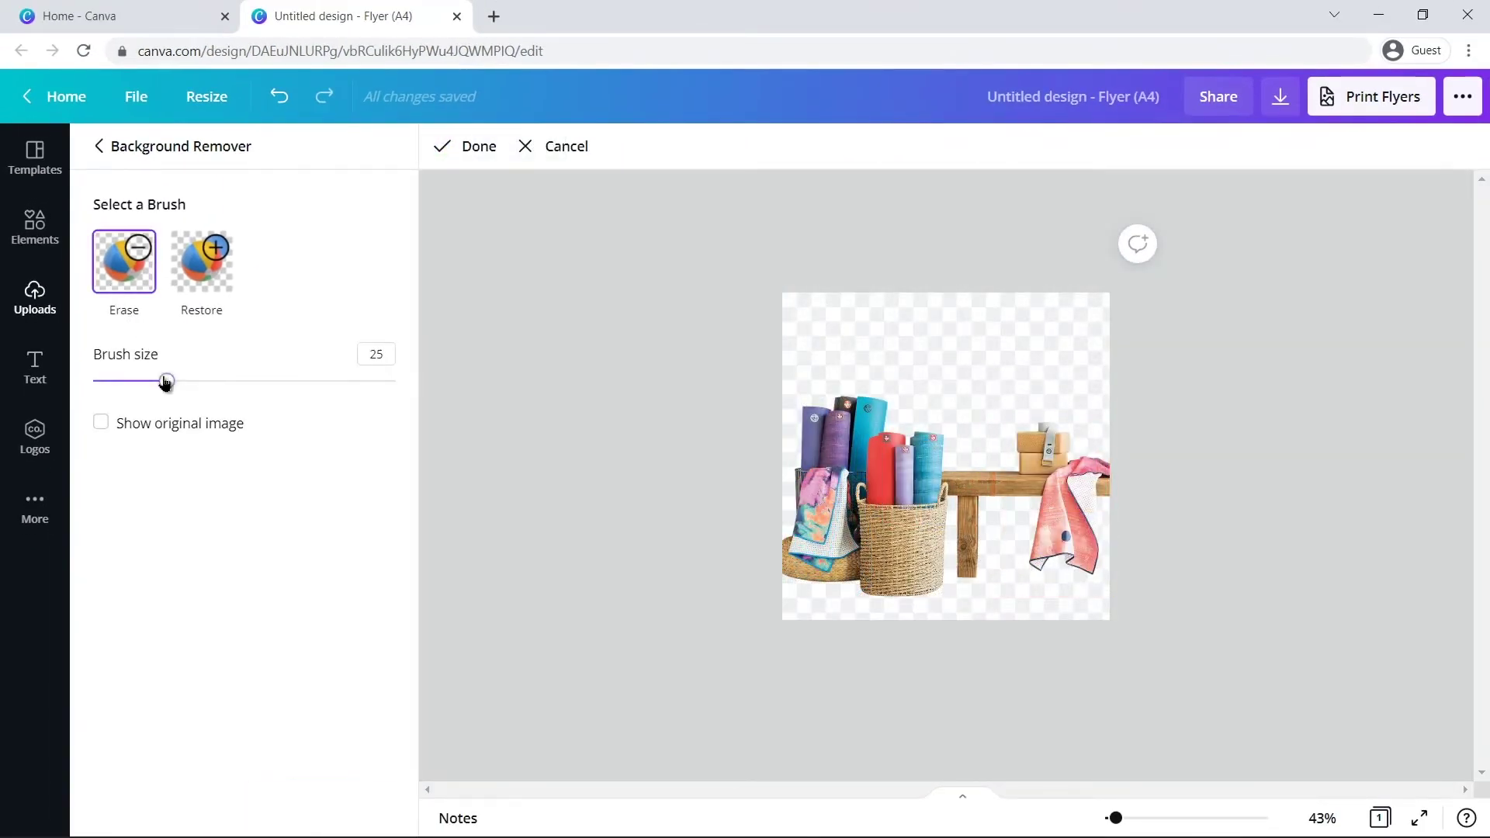
left_click_drag(165, 380, 180, 382)
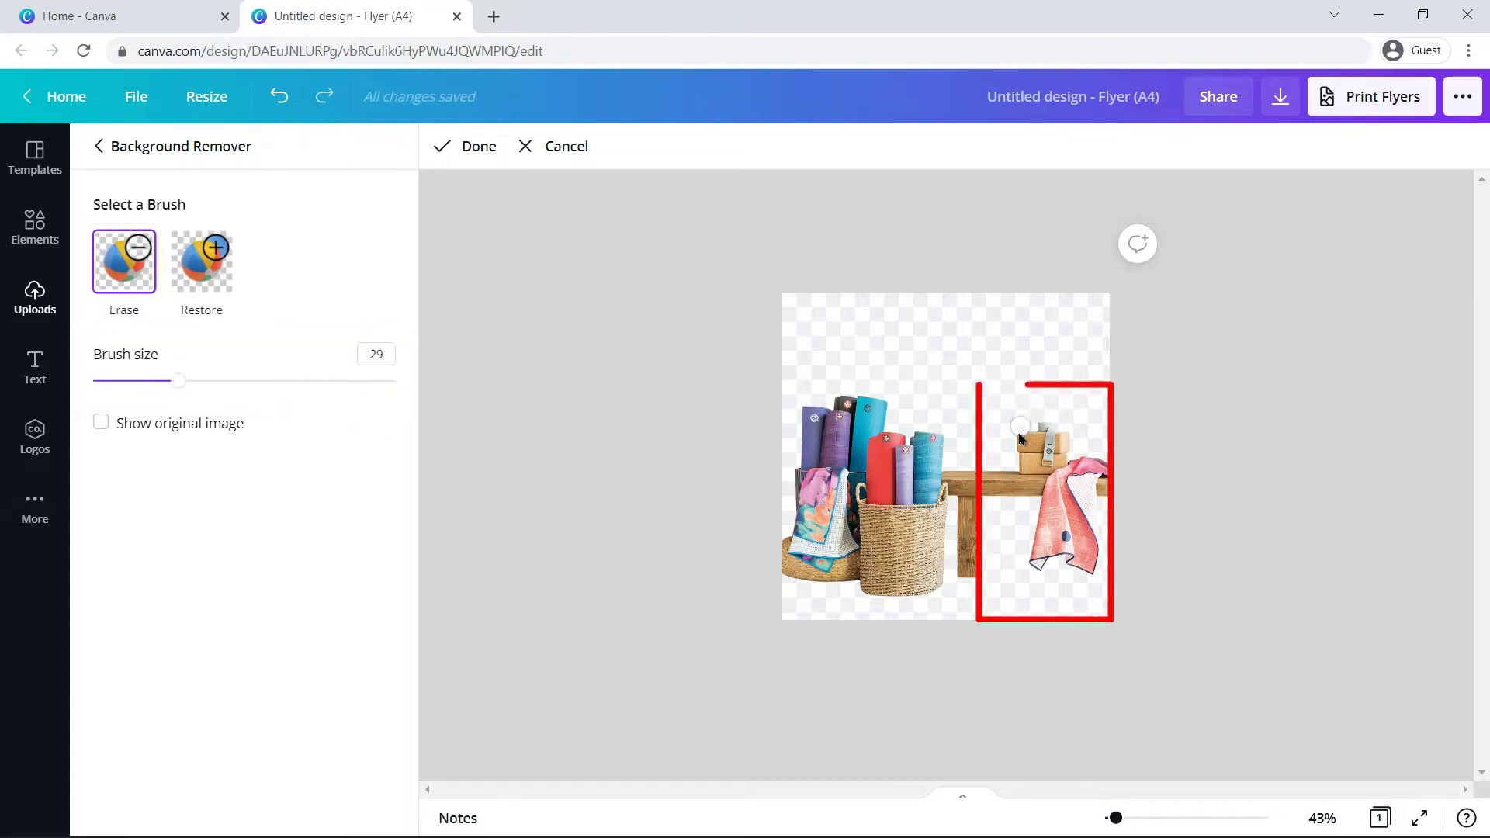
mouse_move(1060, 439)
left_mouse_down()
mouse_move(1026, 439)
mouse_move(1073, 447)
mouse_move(1044, 468)
mouse_move(1091, 466)
mouse_move(1053, 505)
mouse_move(1038, 544)
left_mouse_up()
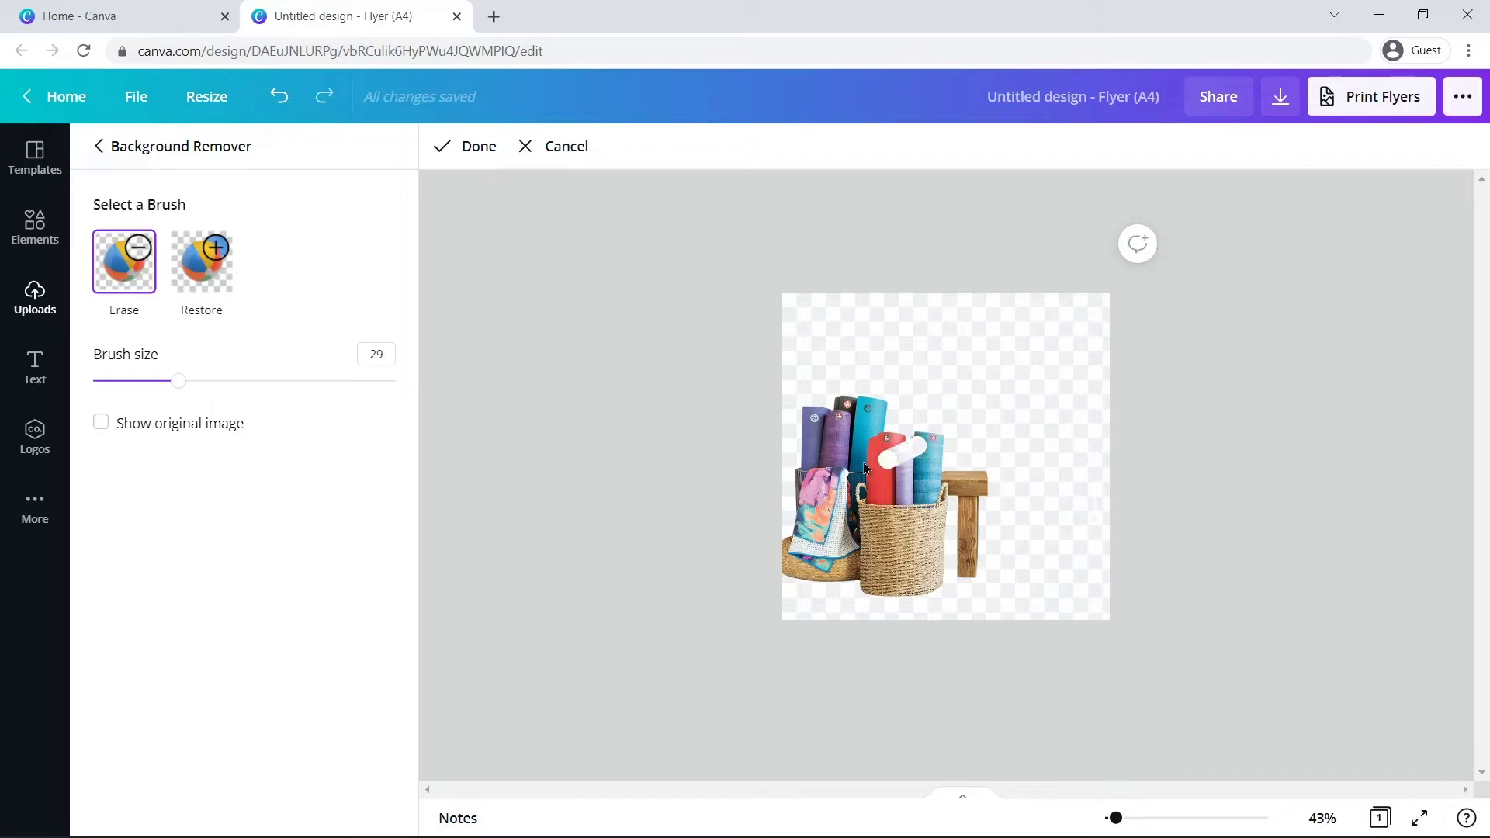
Restore the erased stroke across the yoga mats with brush size 32 and apply the background removal.
left_click(211, 284)
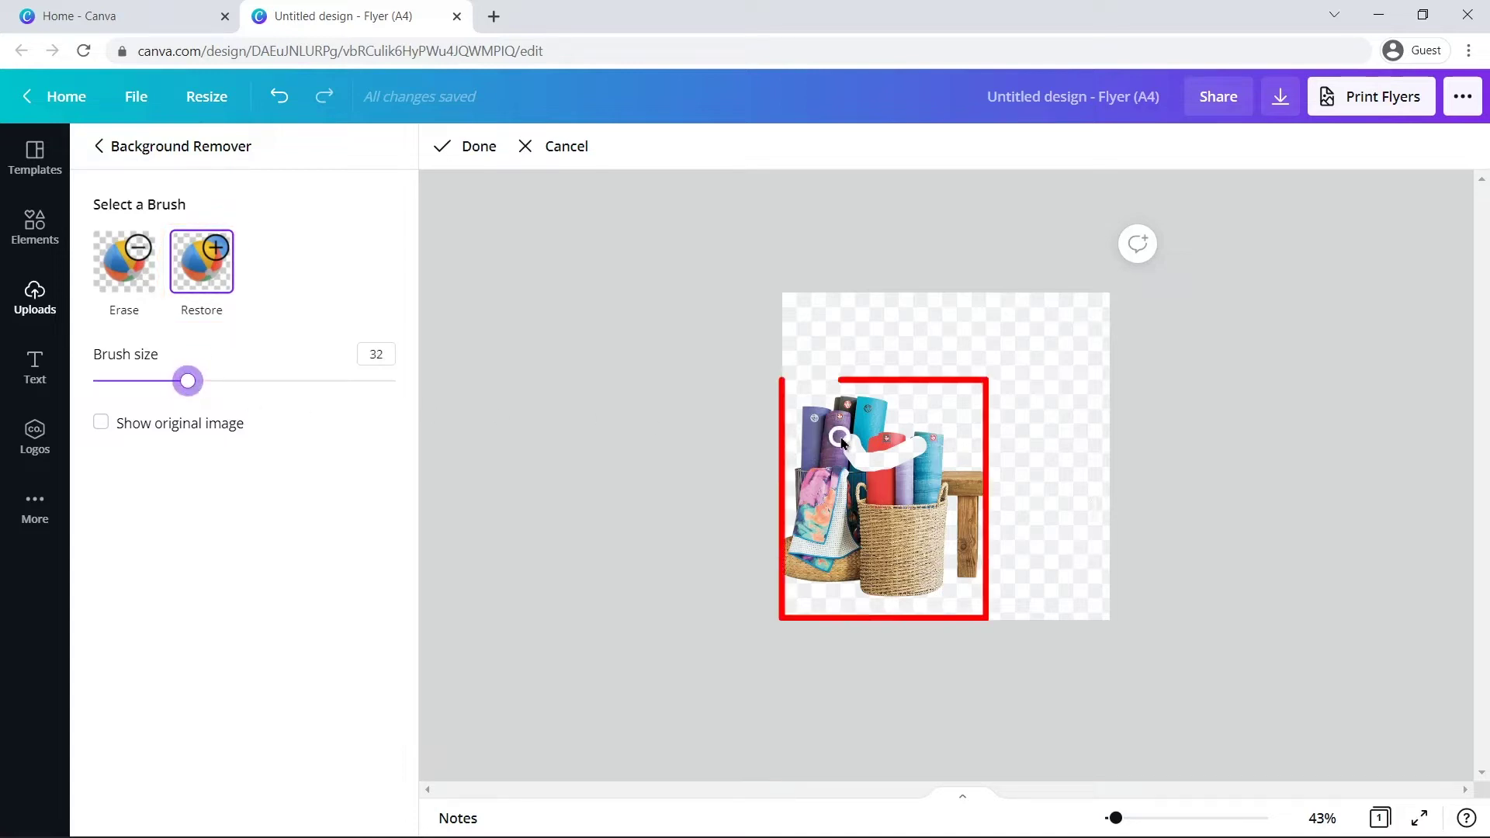
left_click_drag(854, 458, 872, 468)
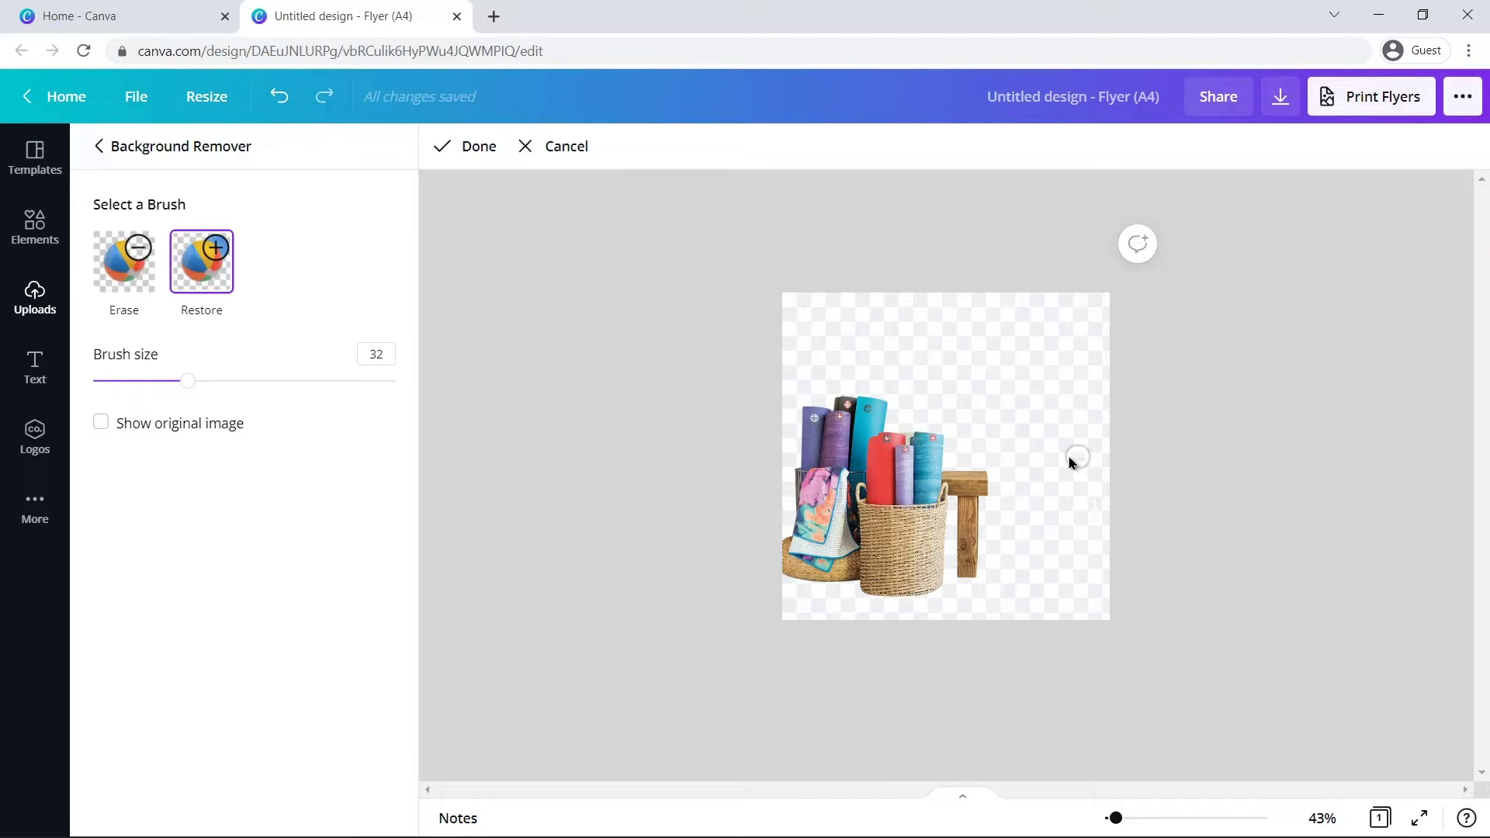
left_click(444, 157)
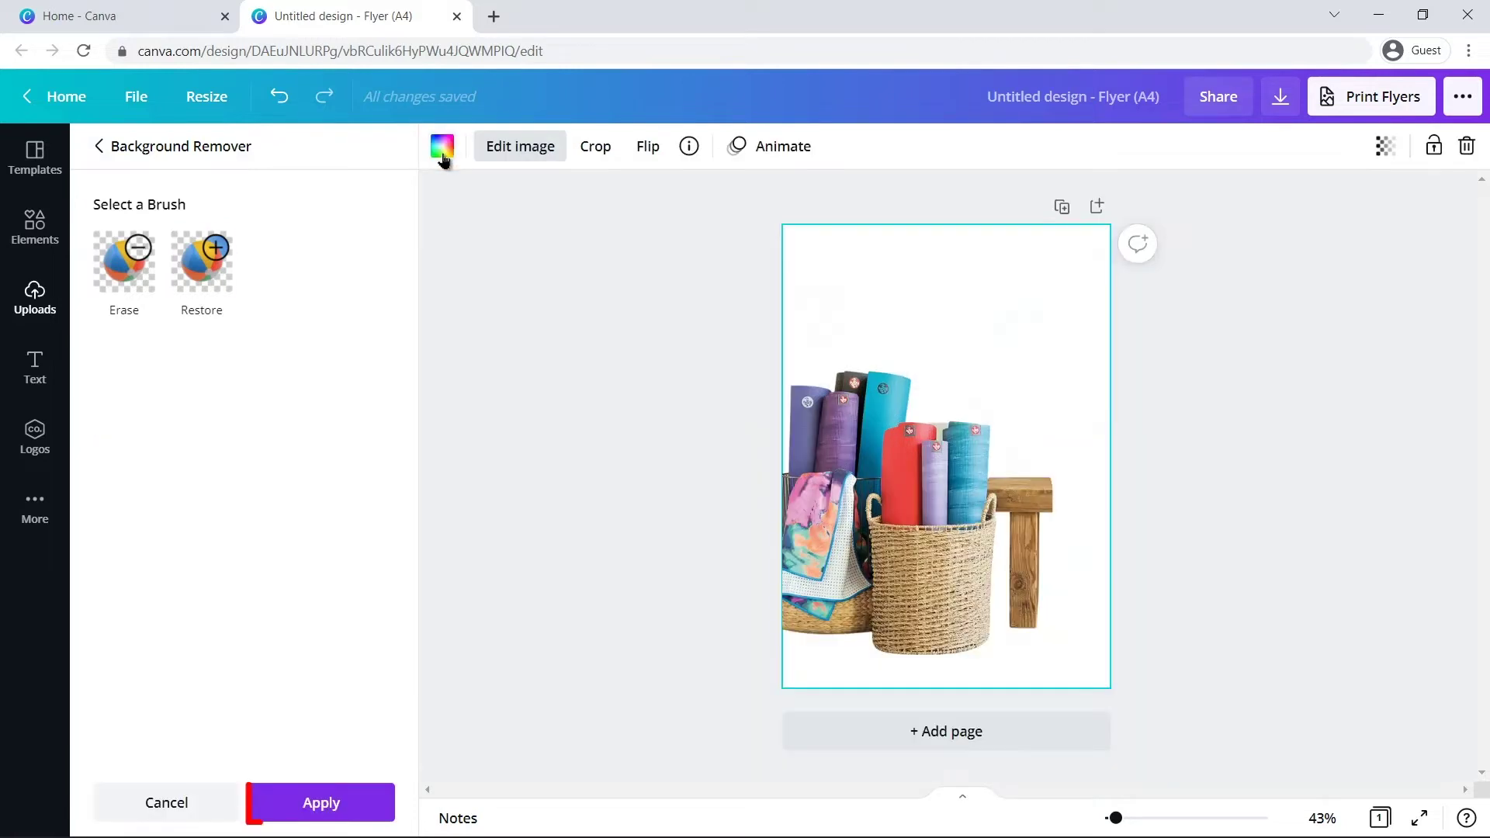
left_click(307, 805)
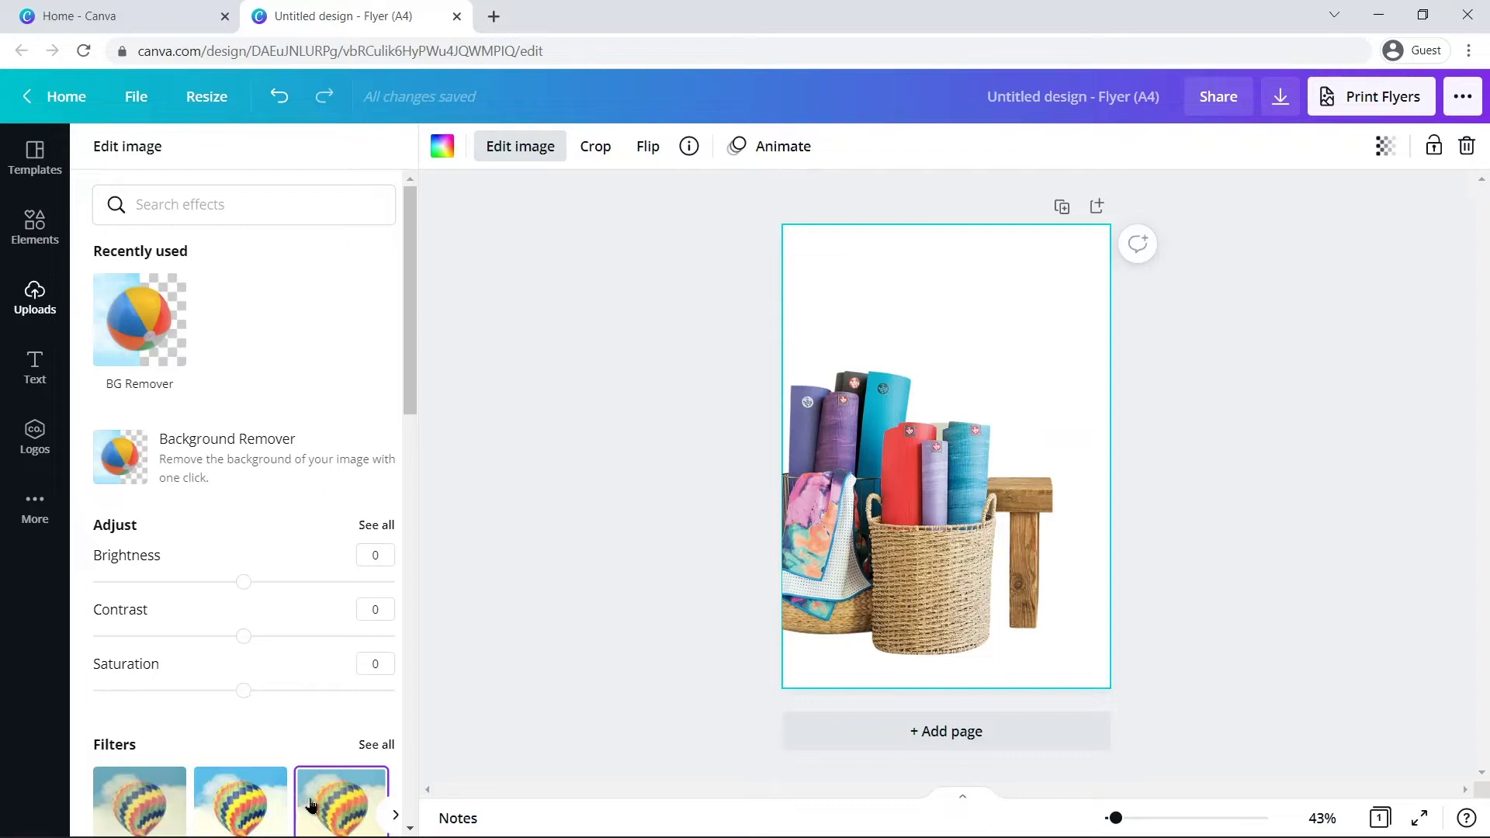
key("Escape")
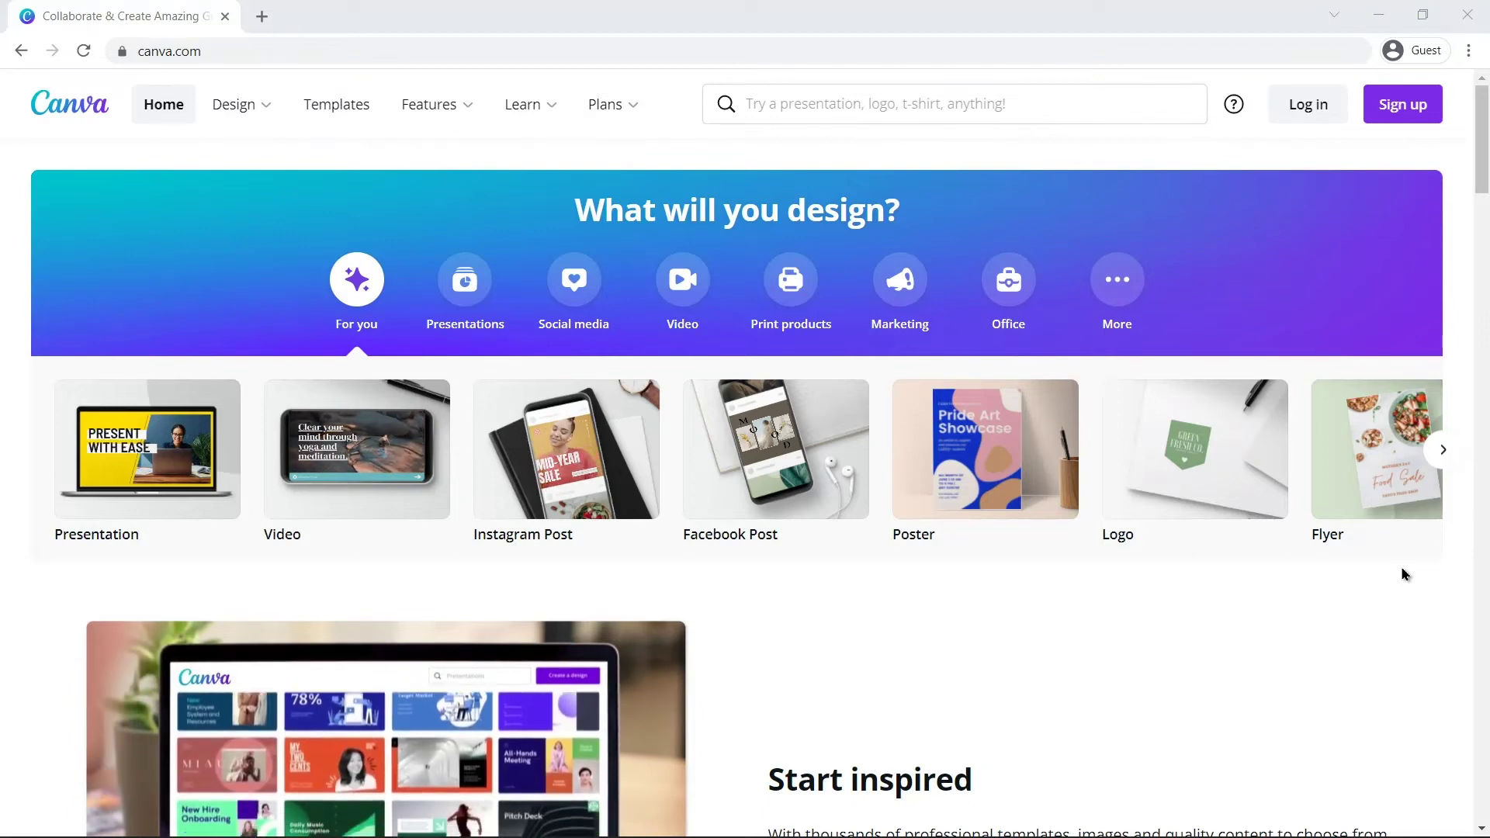
Sign up from the Canva home page, choose Small business as the intended use and skip the team details.
middle_click(1403, 576)
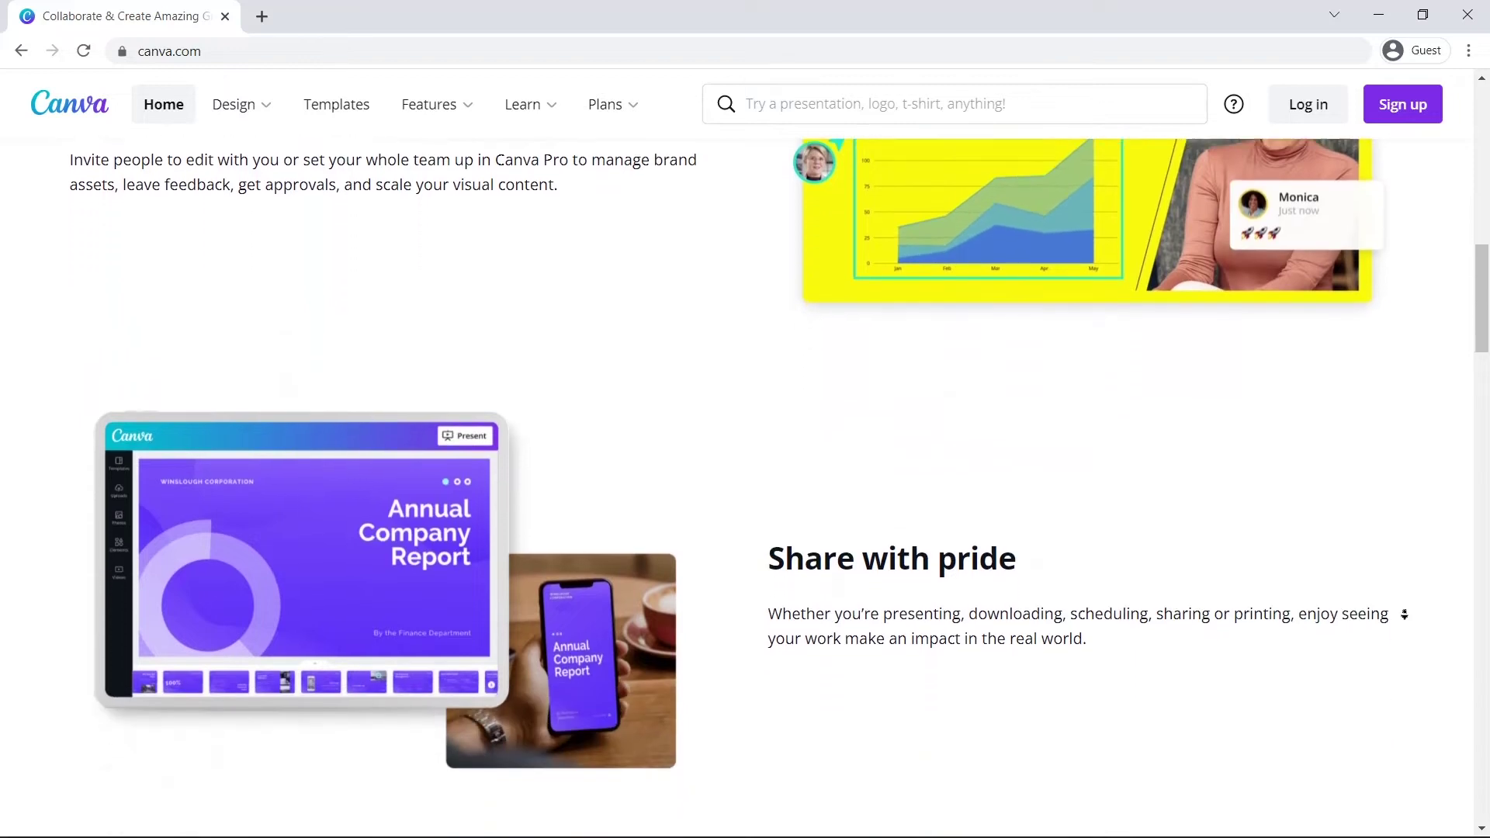
left_click(1409, 619)
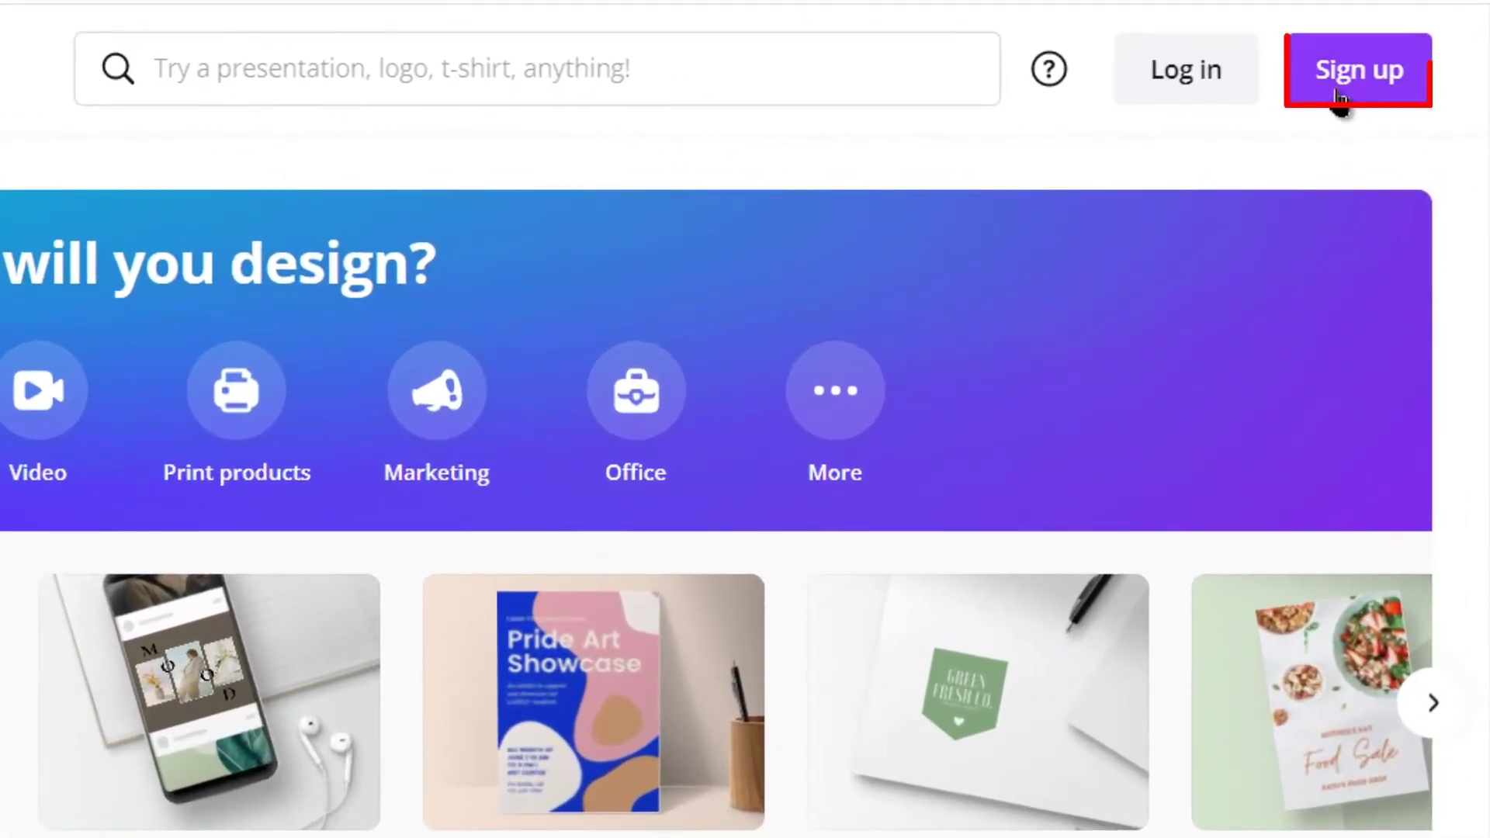
left_click(1341, 100)
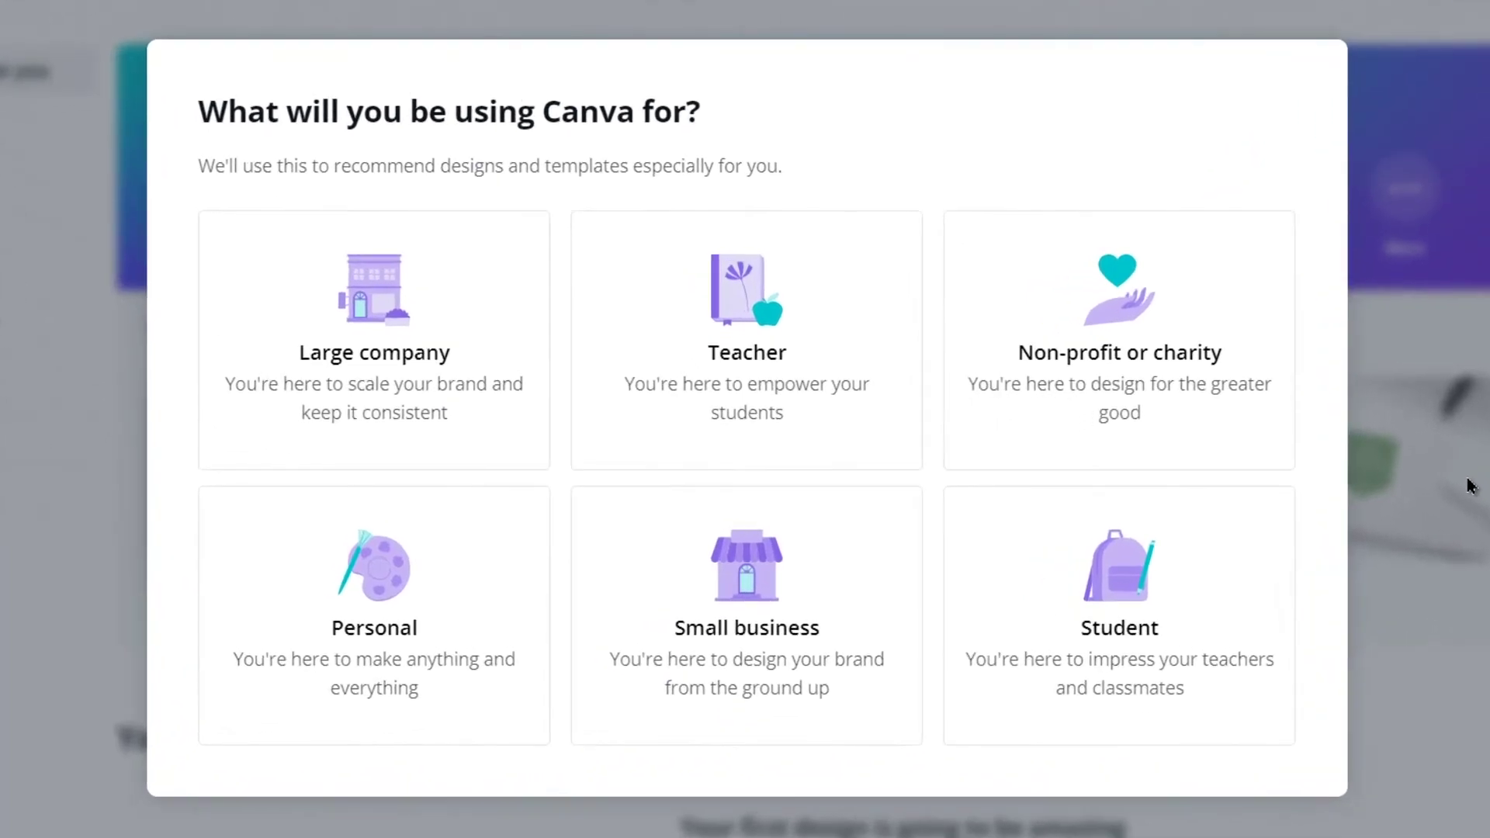
left_click(817, 643)
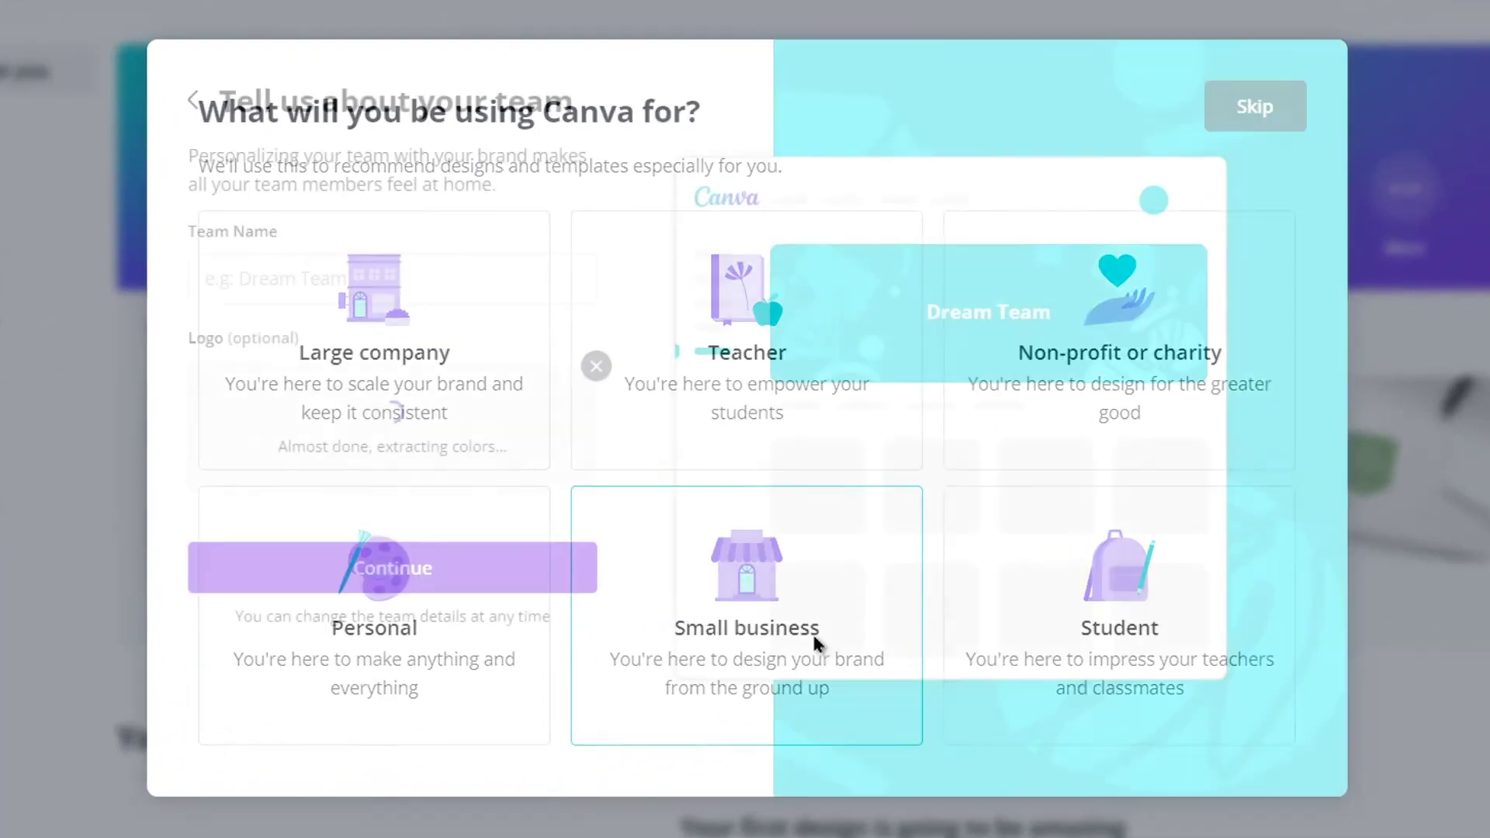
left_click(1264, 118)
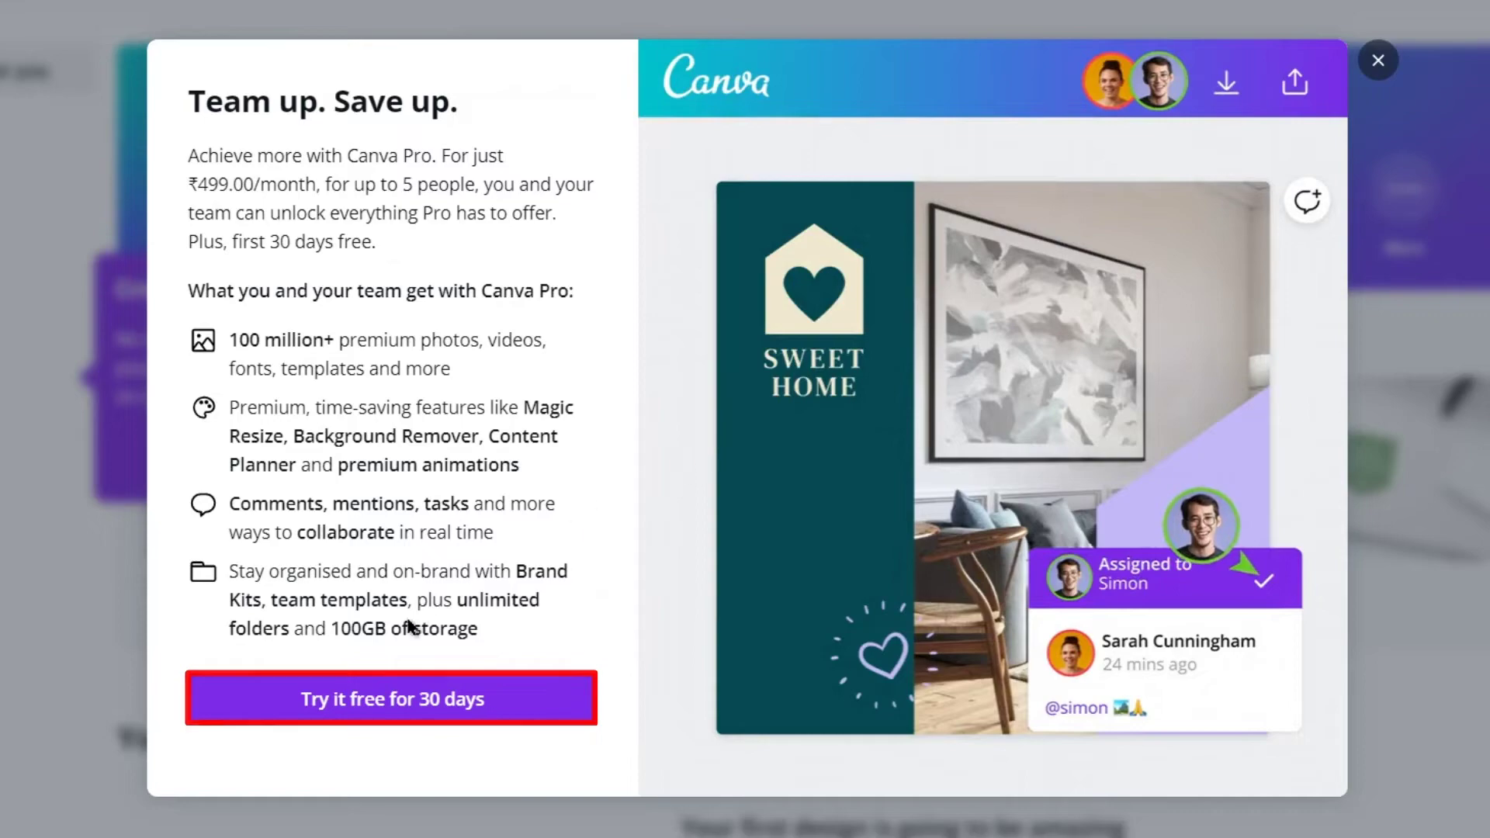
Start the free 30-day Canva Pro trial offer to reach its payment card form.
left_click(319, 699)
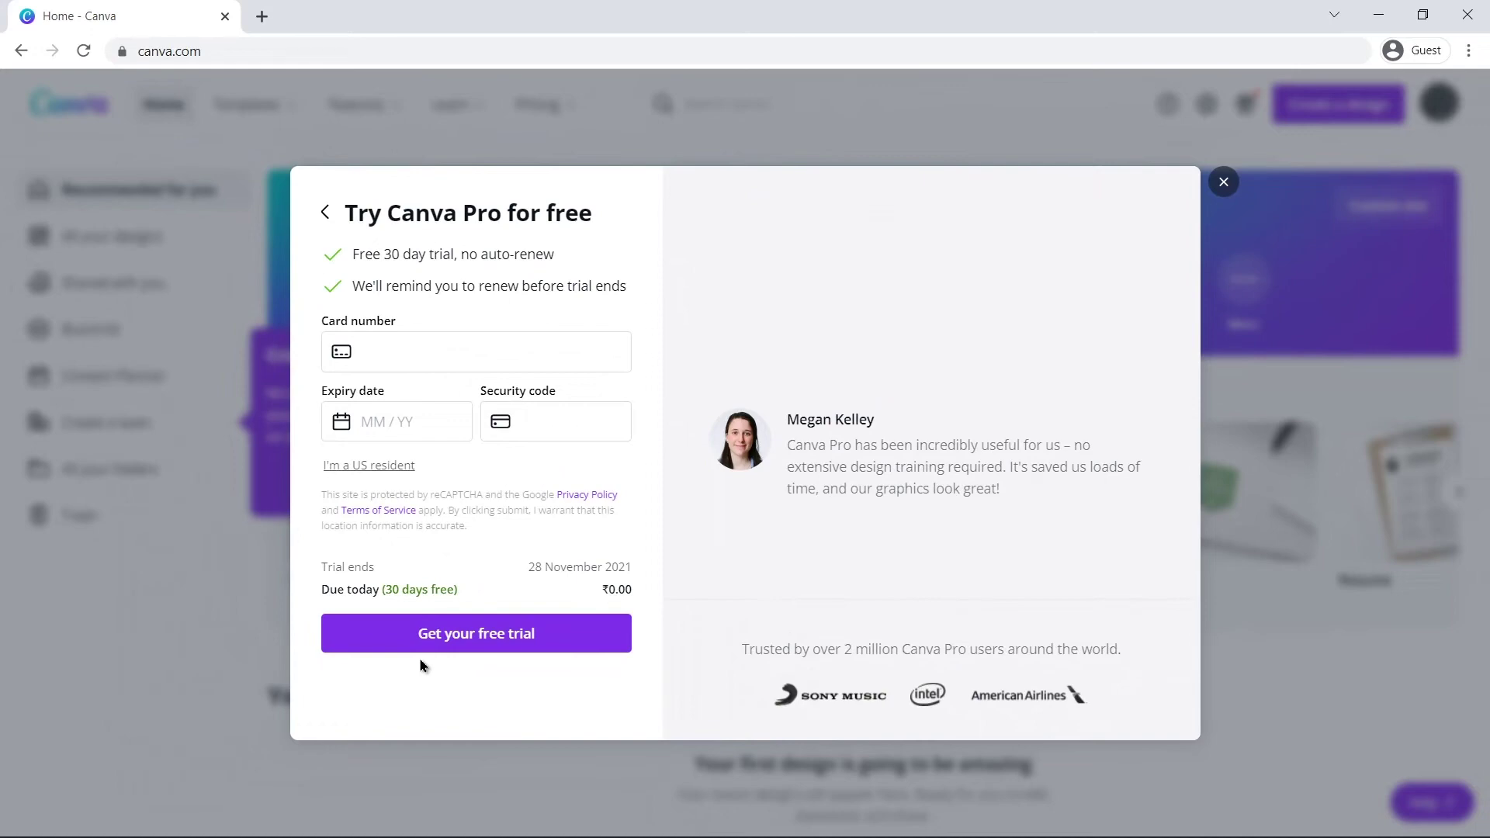
left_click(1451, 417)
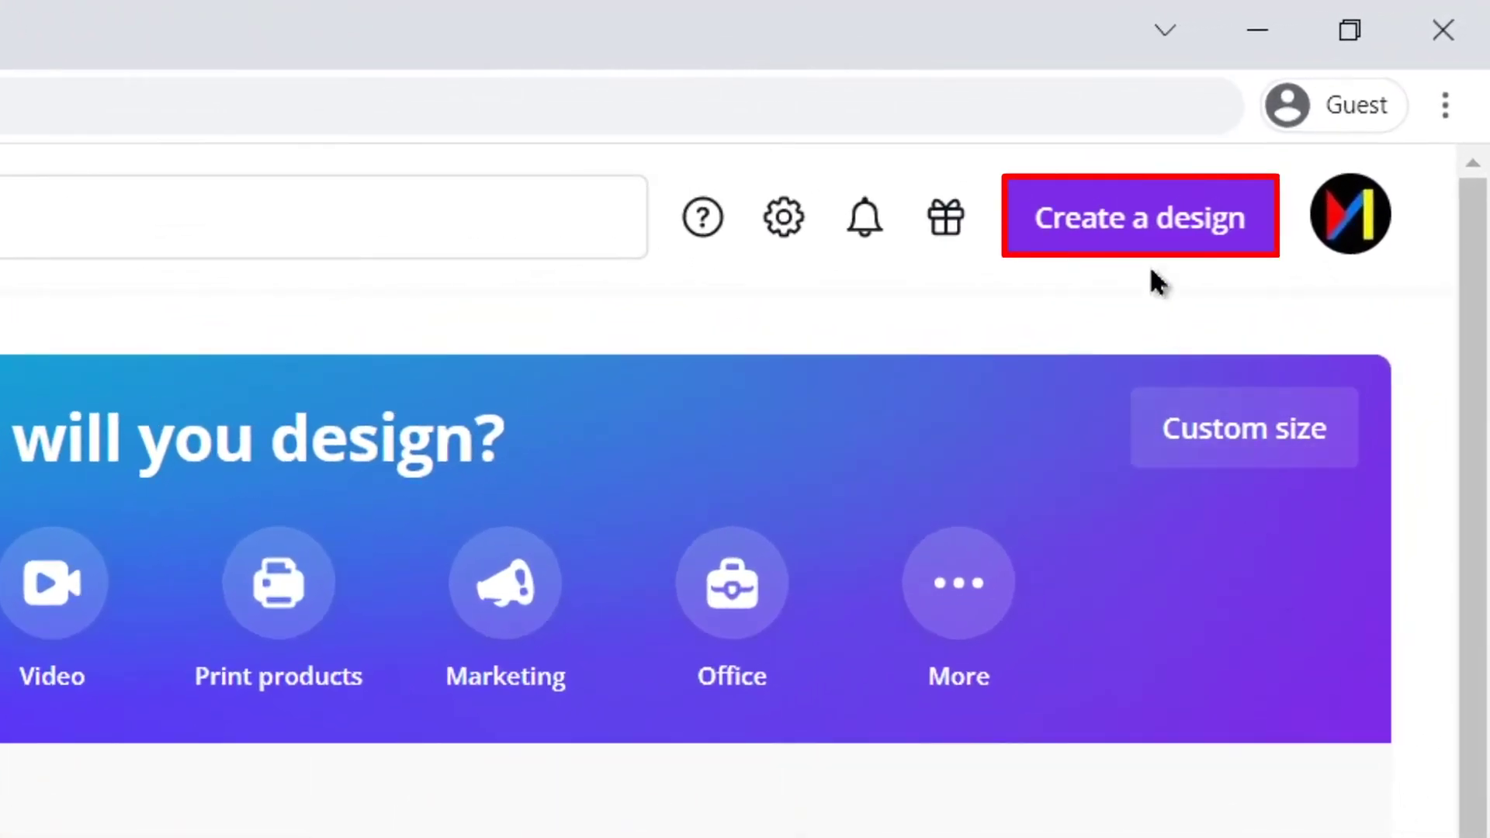
Create a new blank Flyer design from the list of suggested design types.
left_click(1138, 226)
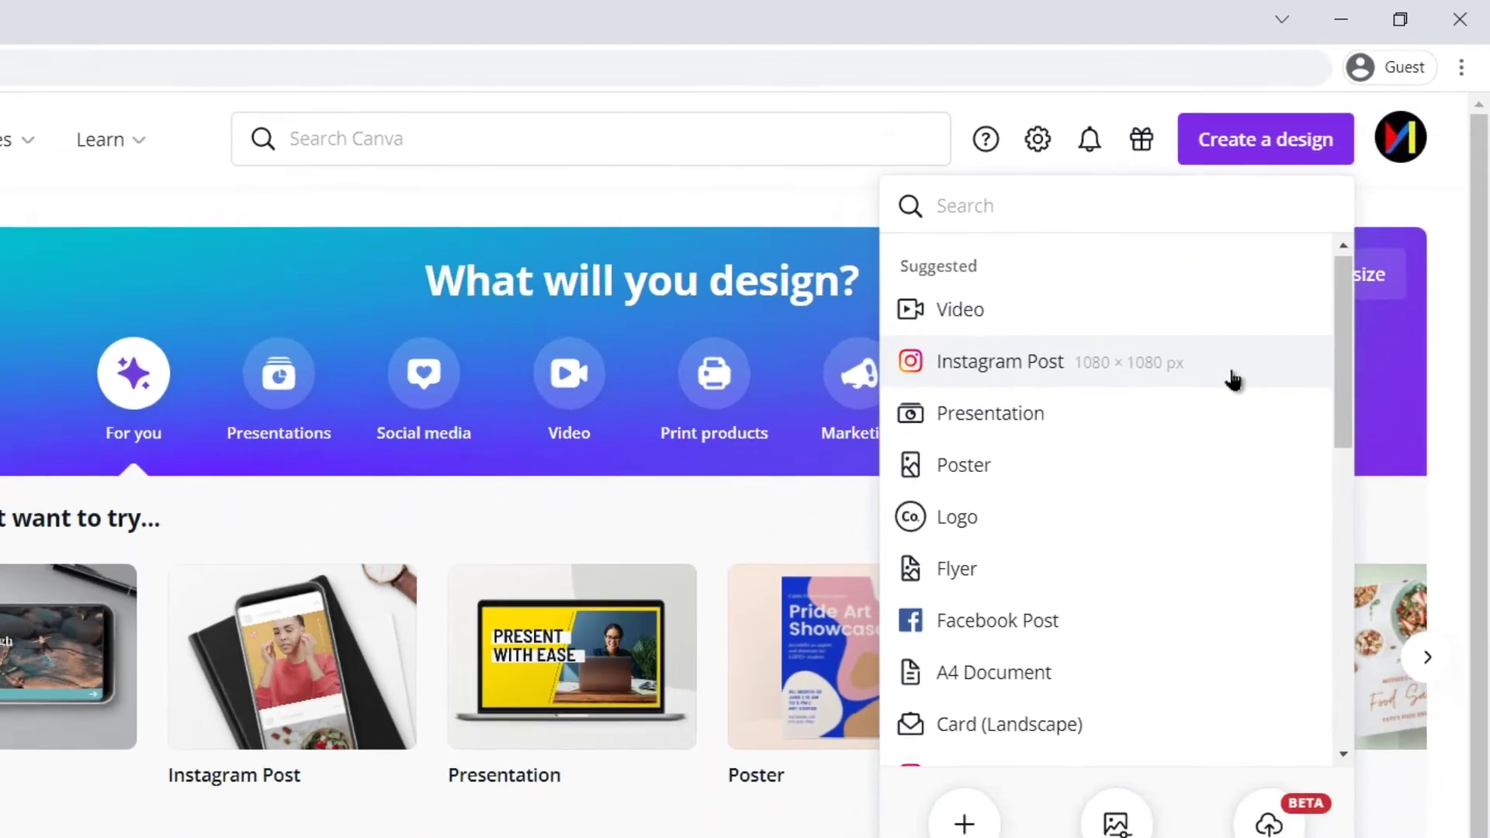
scroll(1092, 587, "down", 5)
scroll(1265, 332, "down", 5)
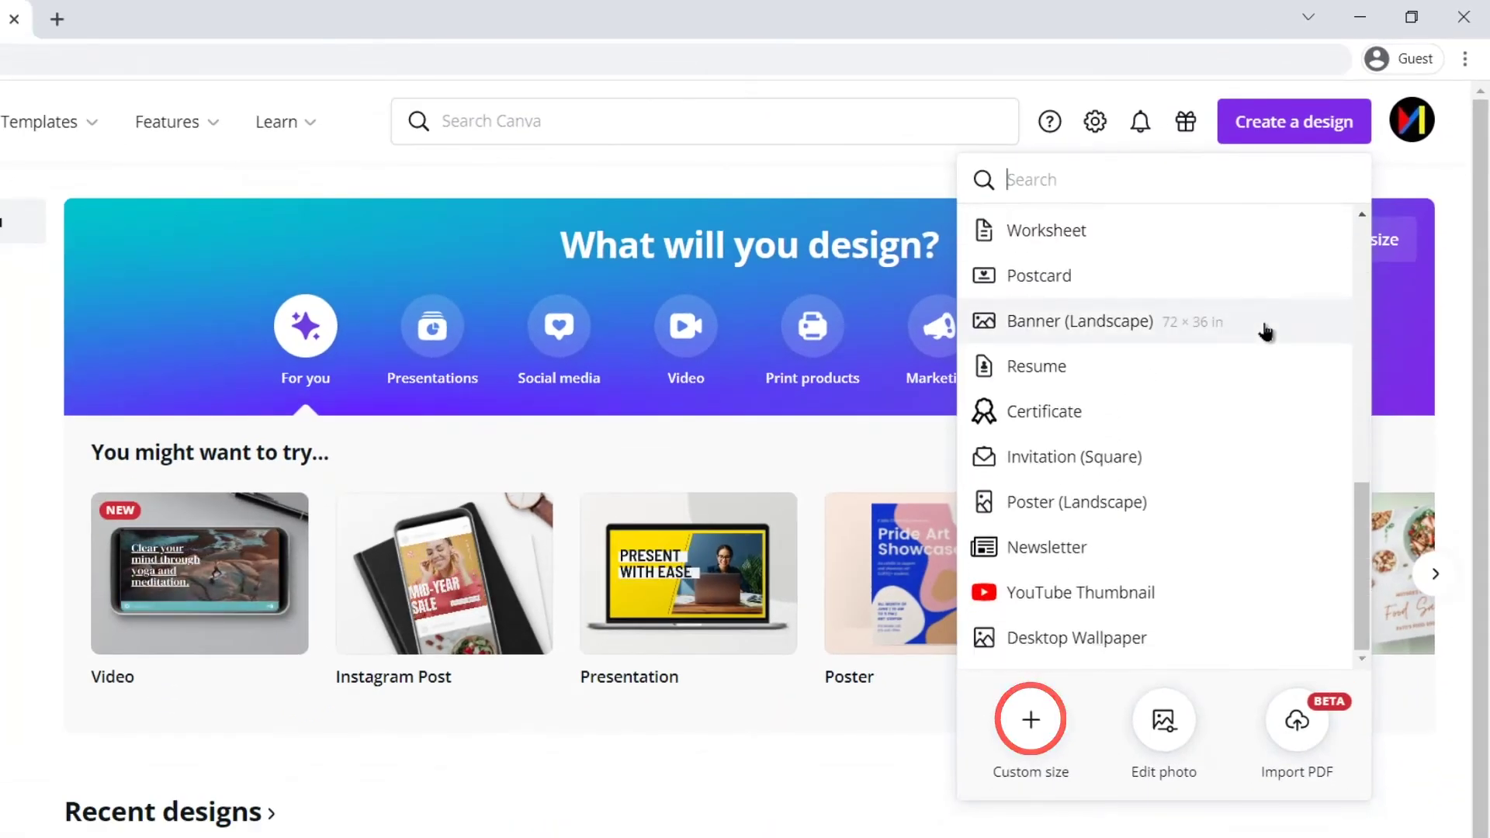
scroll(1265, 332, "up", 2)
scroll(1265, 332, "up", 5)
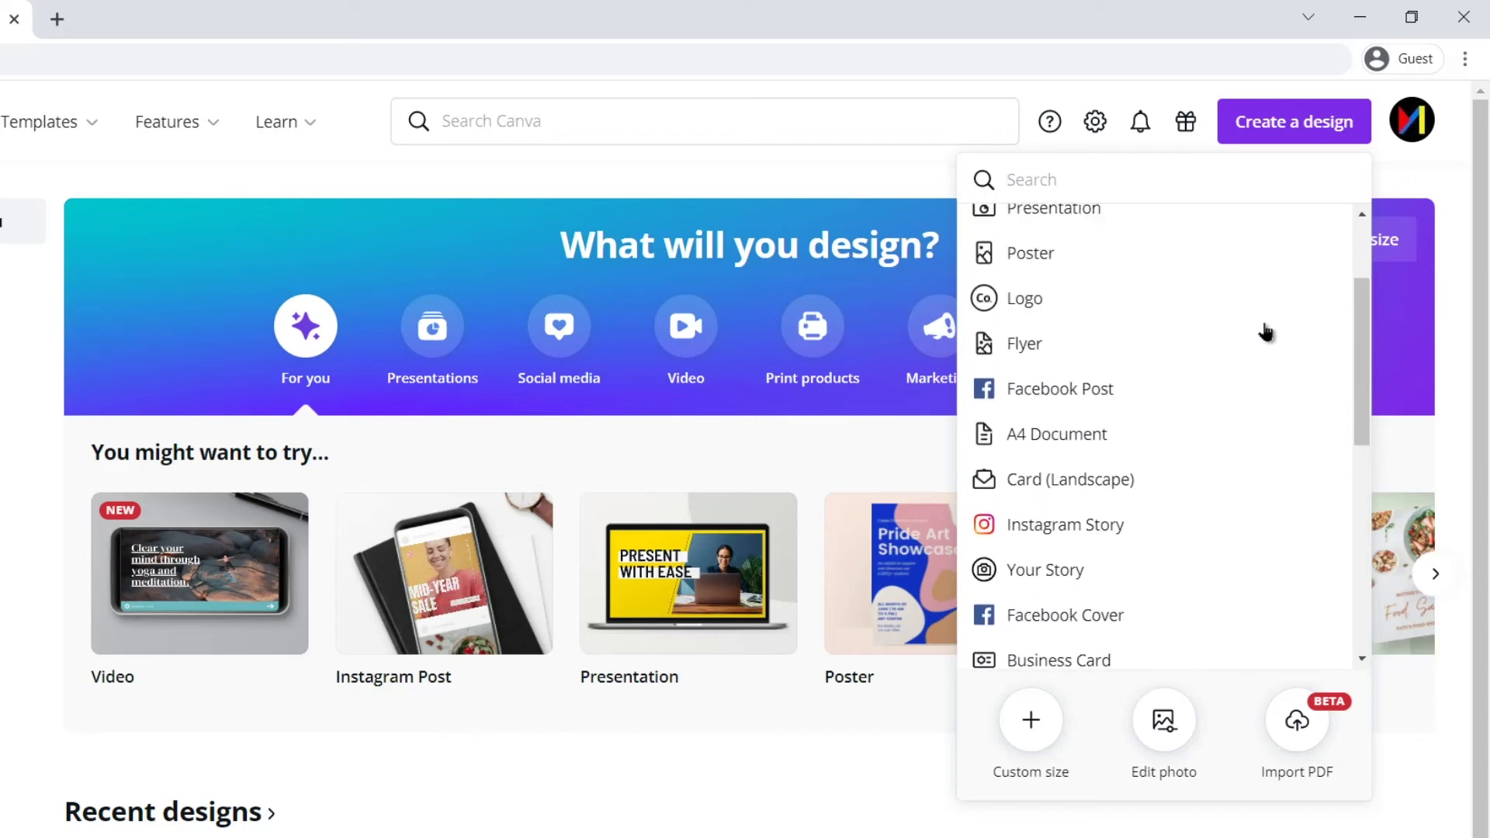
left_click(1101, 346)
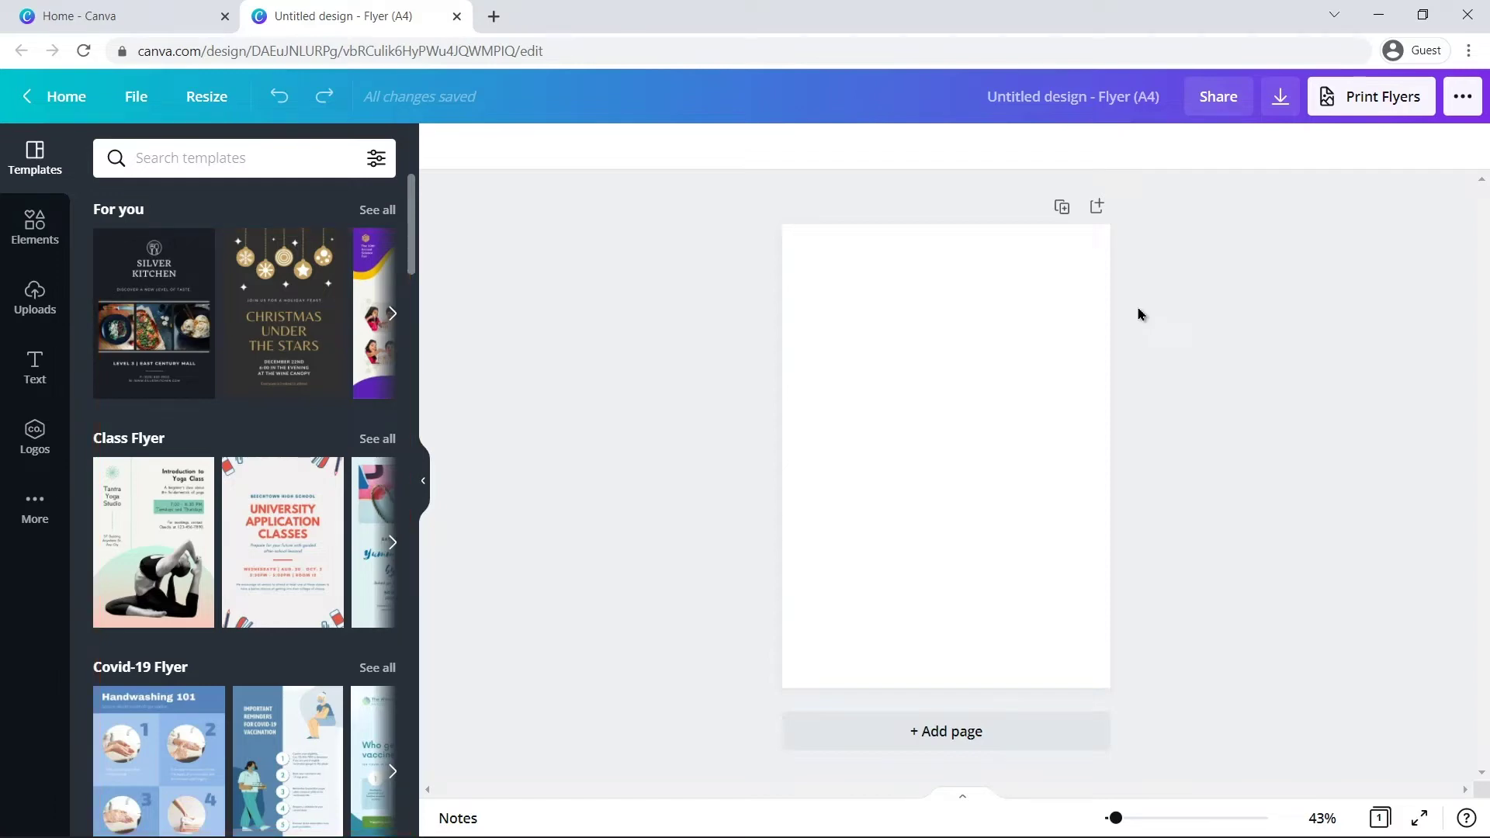
Search the templates for yoga and choose the second page of the Blue Yoga Fitness Flyer.
left_click(207, 160)
type("yoga")
key("Return")
left_click(175, 471)
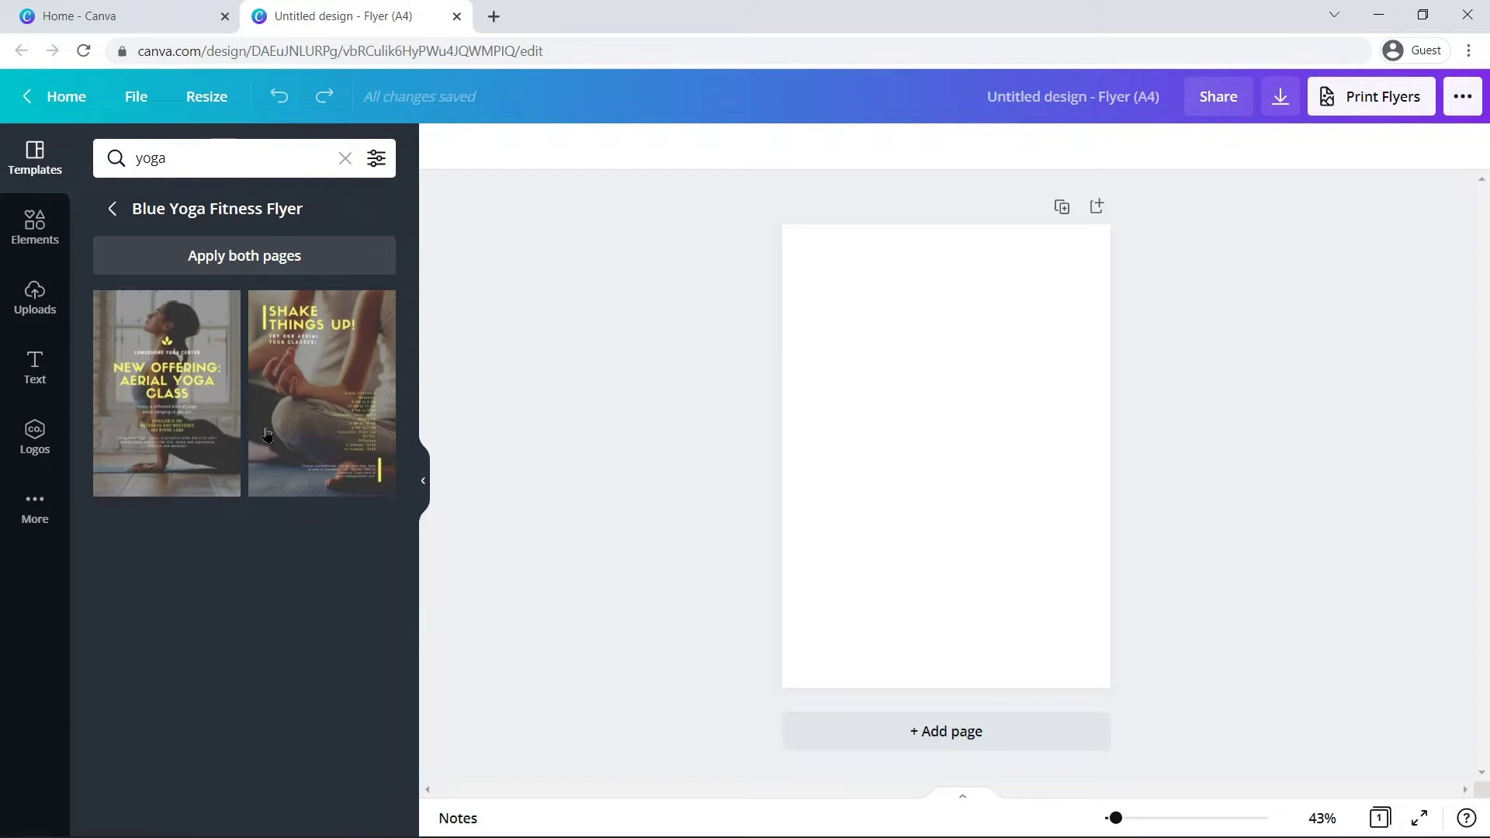
left_click(288, 420)
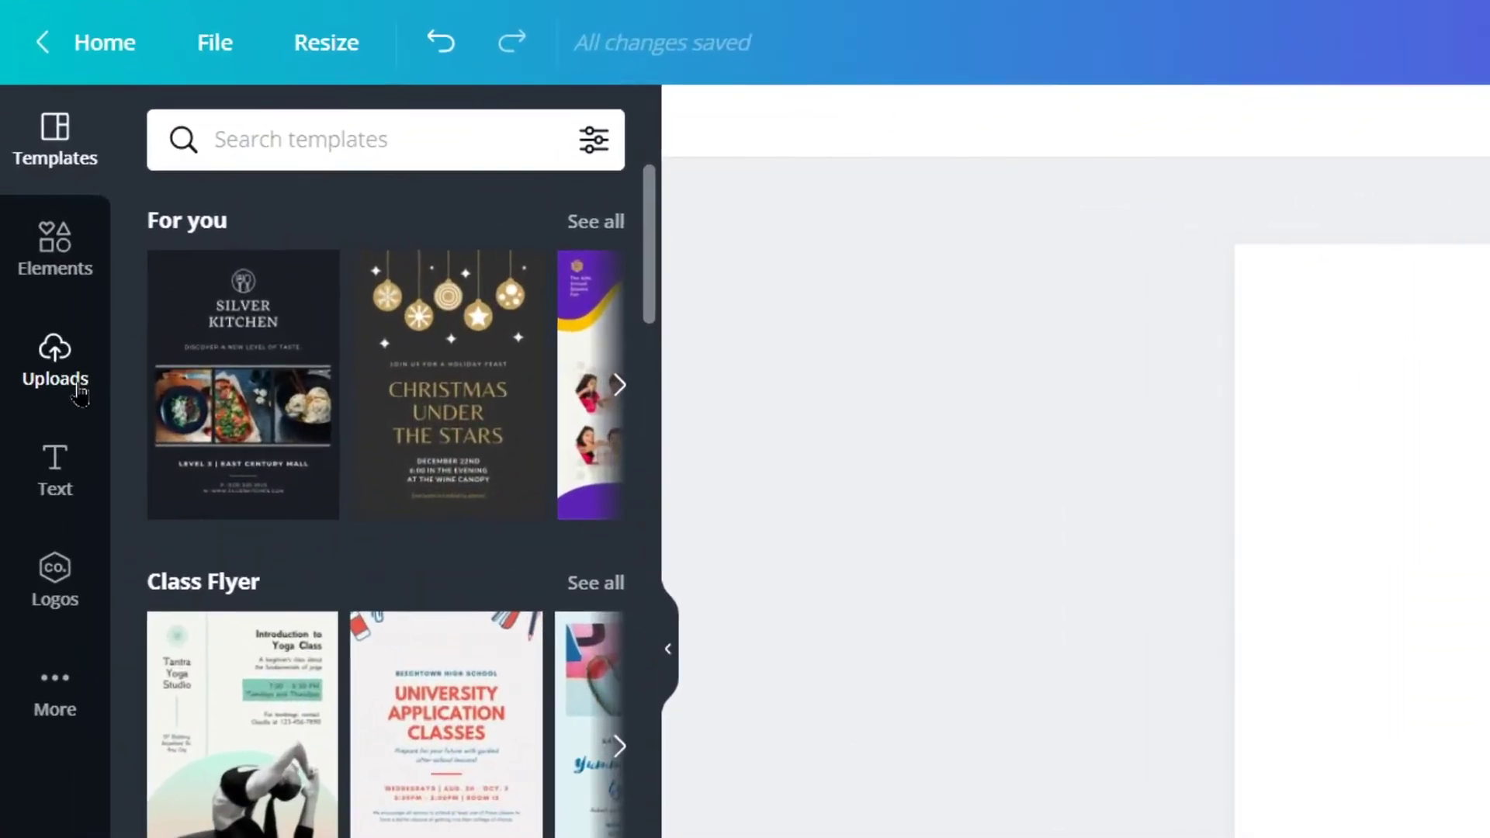
Upload Image 1.jpg from the Files folder and add it to the flyer page.
left_click(78, 388)
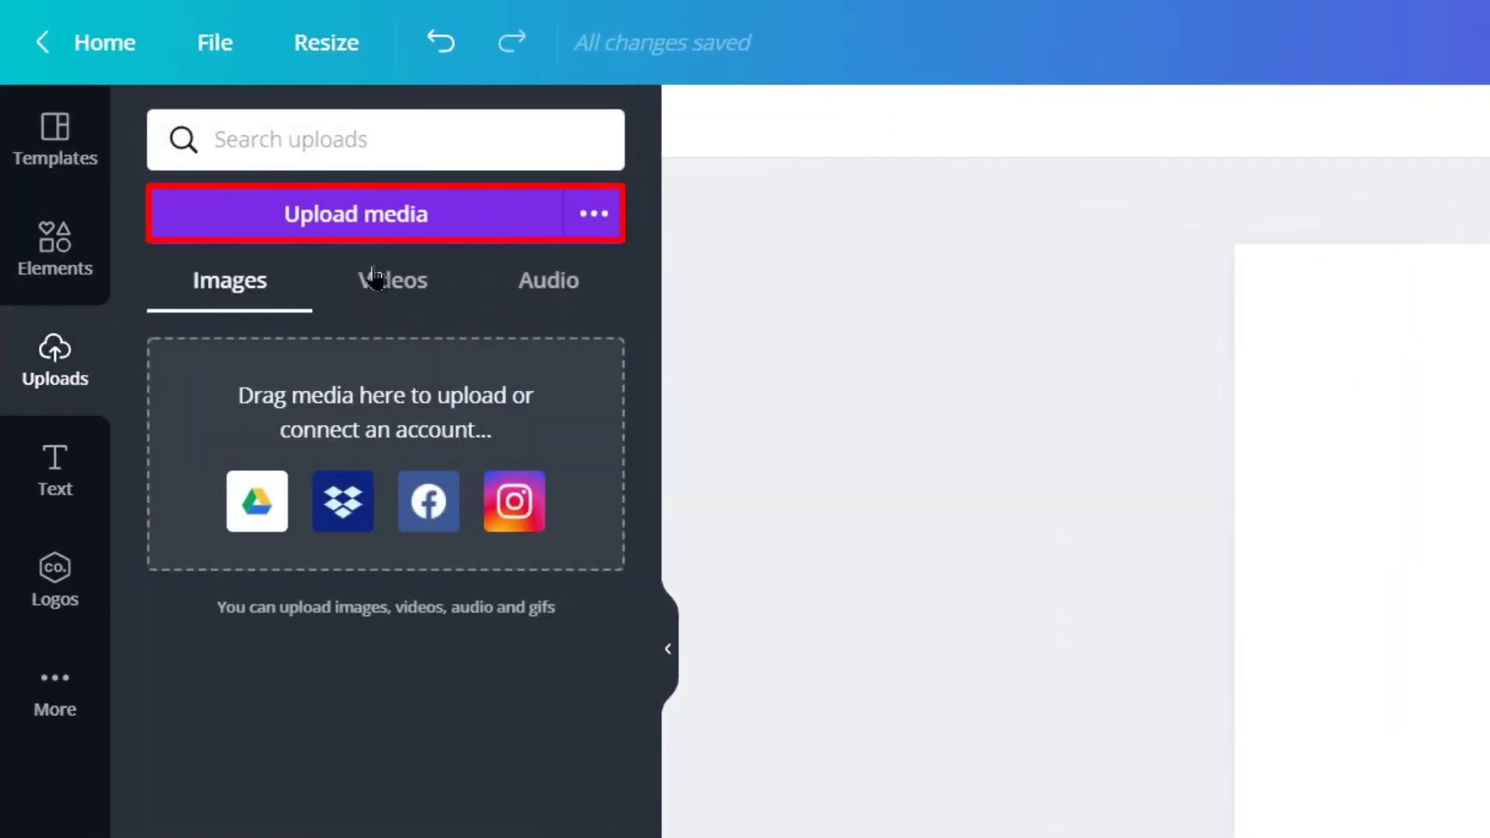
left_click(456, 233)
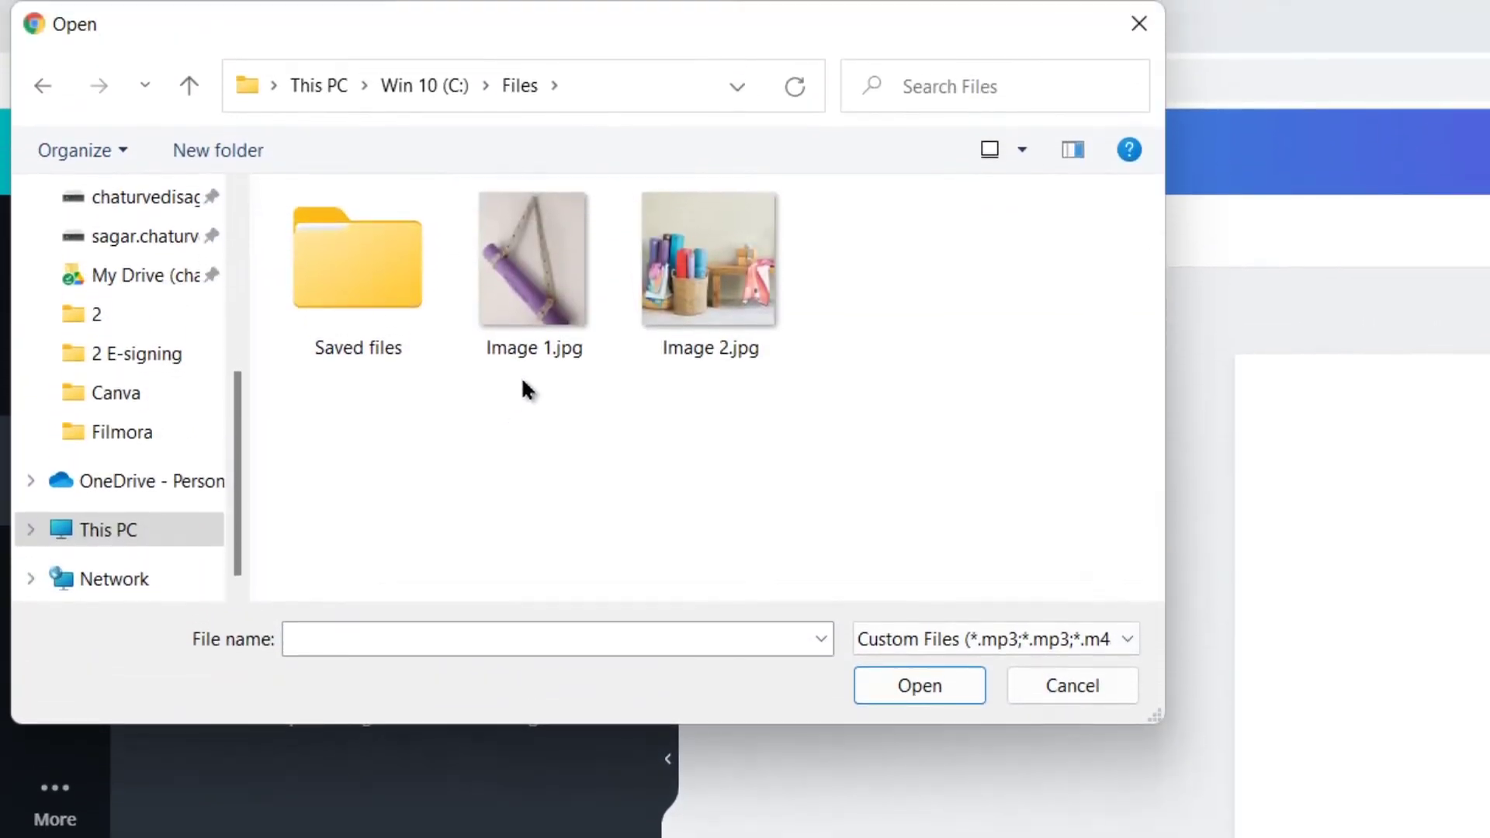
left_click(557, 347)
left_click(953, 687)
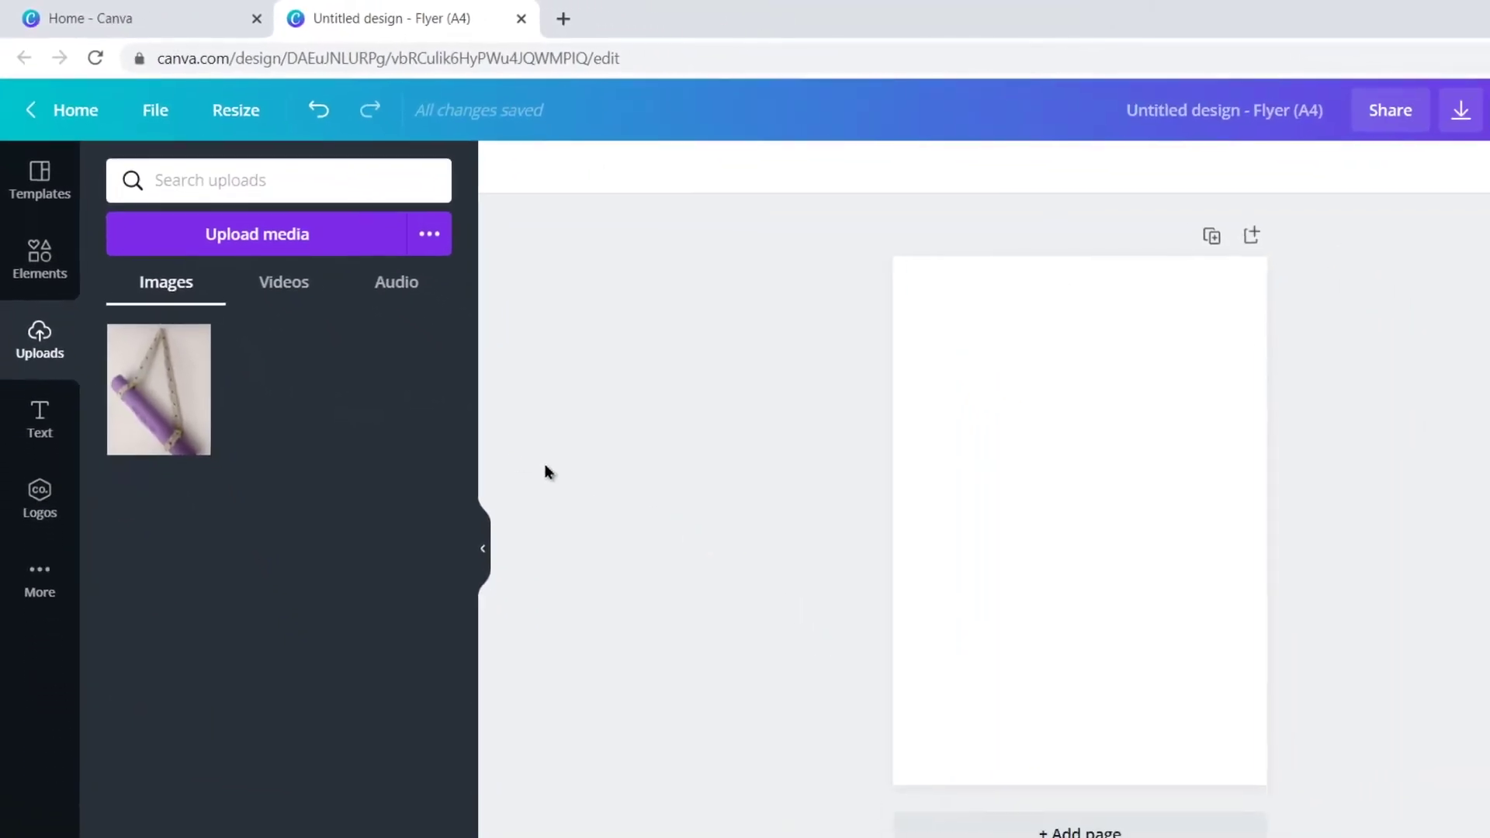
left_click(160, 358)
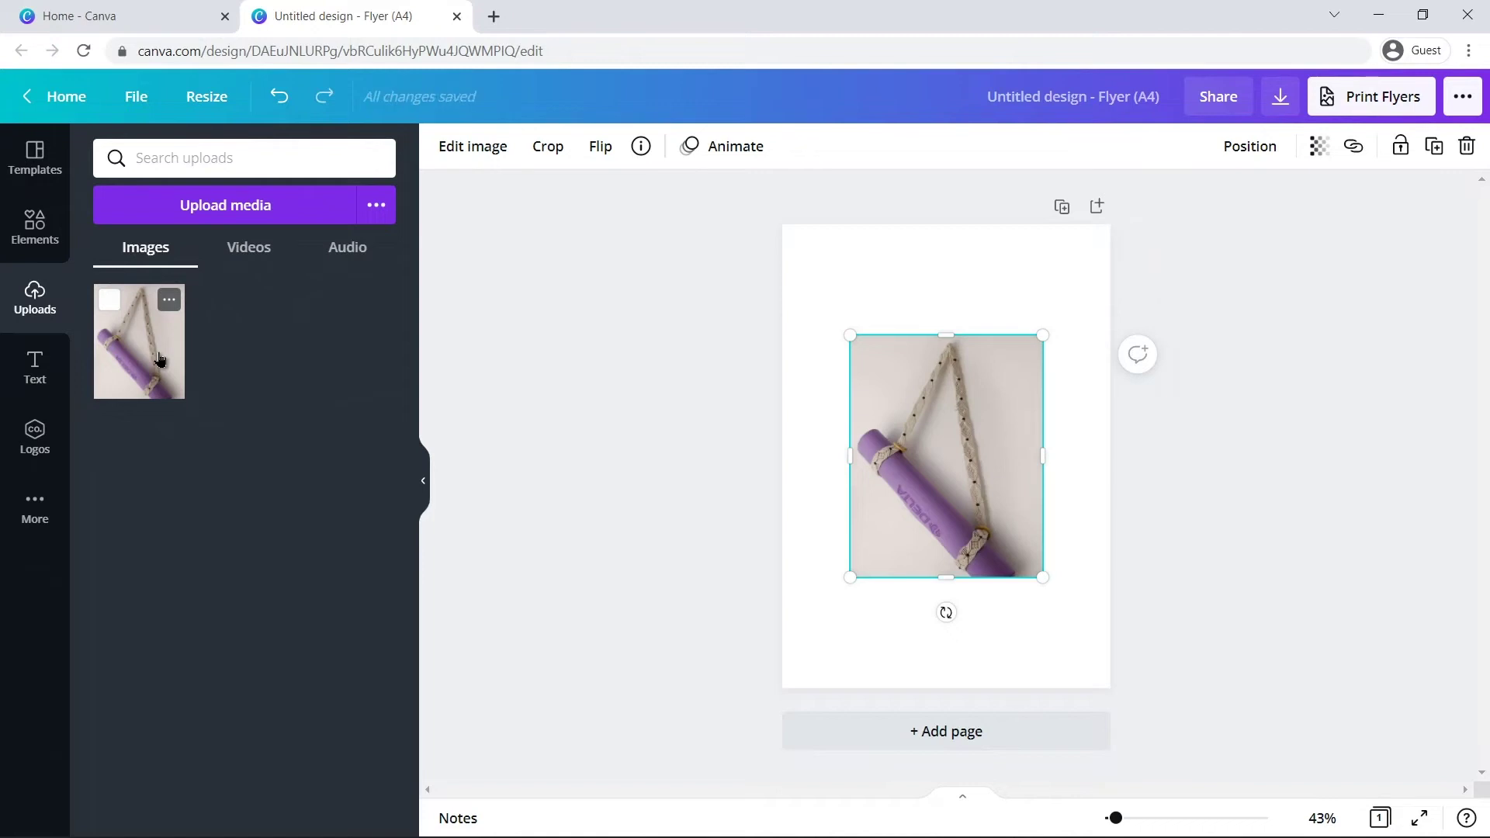
Enlarge and reposition the purple yoga mat photo so it covers the whole flyer page.
left_click_drag(1043, 578, 1108, 655)
left_click_drag(846, 330, 759, 238)
left_click_drag(1110, 662, 1134, 691)
left_click_drag(1006, 631, 1027, 630)
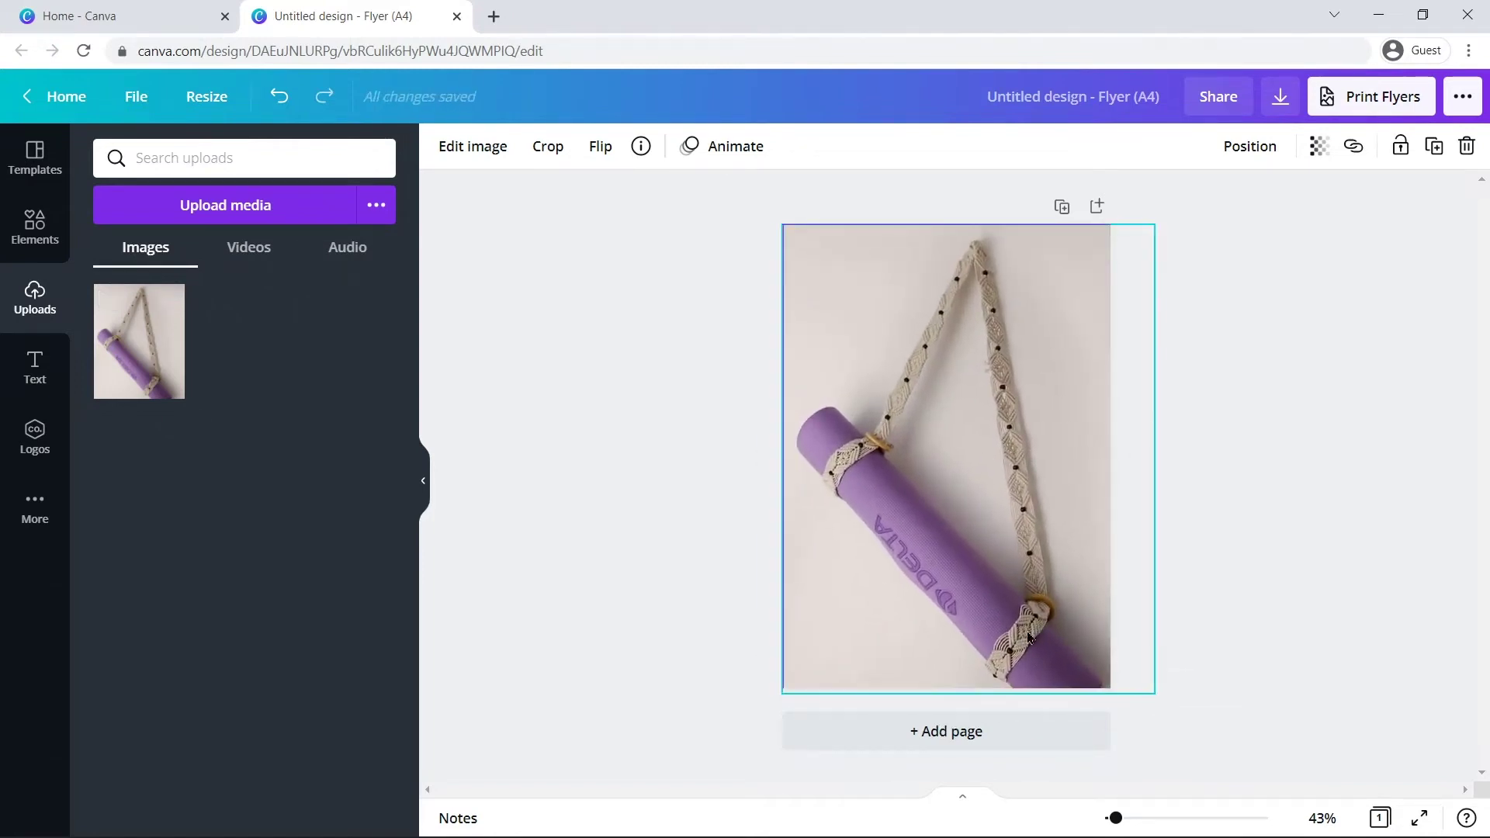
left_click(1198, 536)
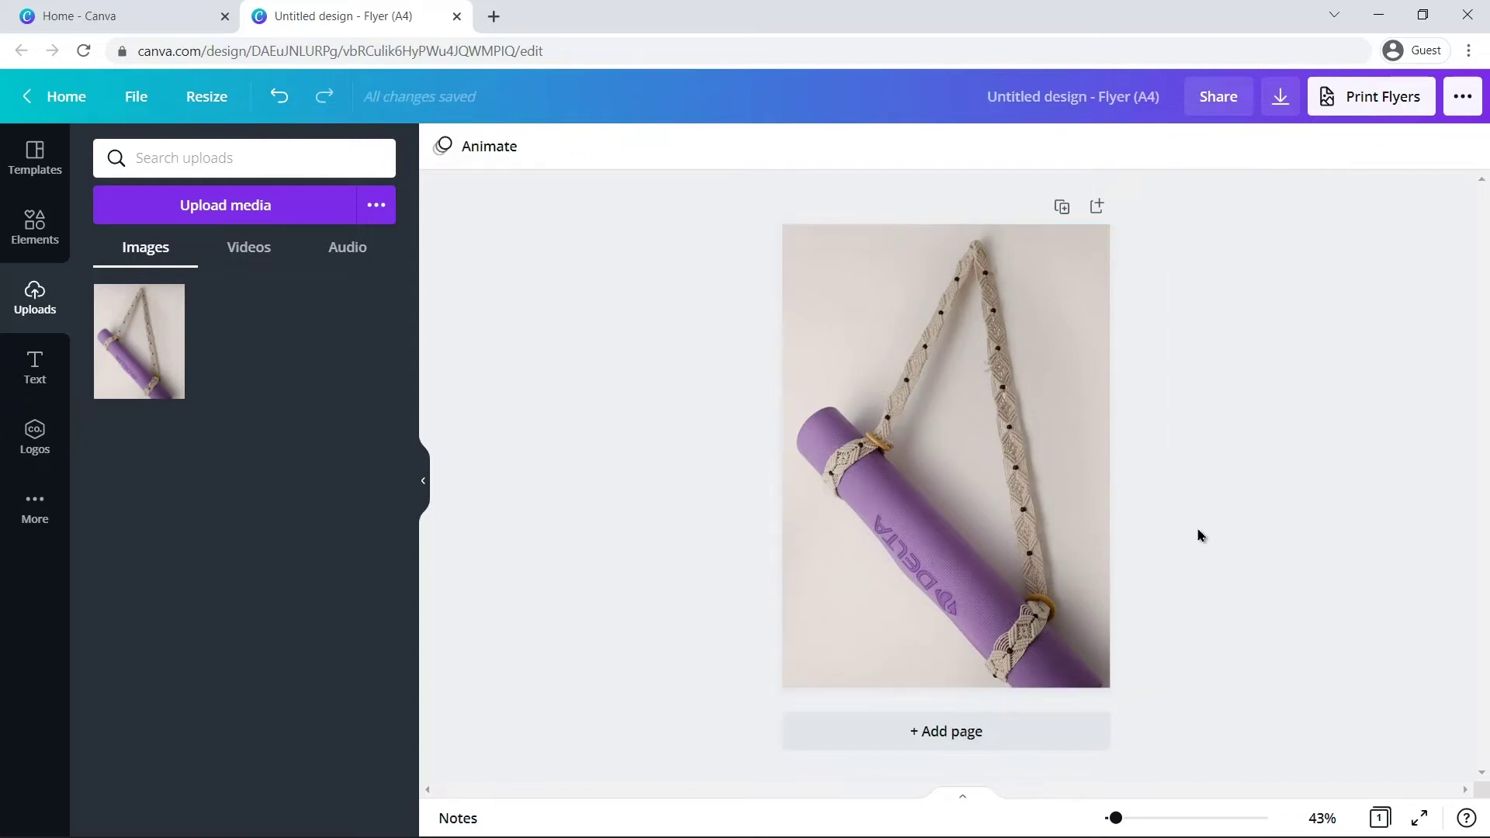
Remove the background of the purple yoga mat photo with Background Remover and apply the result.
left_click(1053, 510)
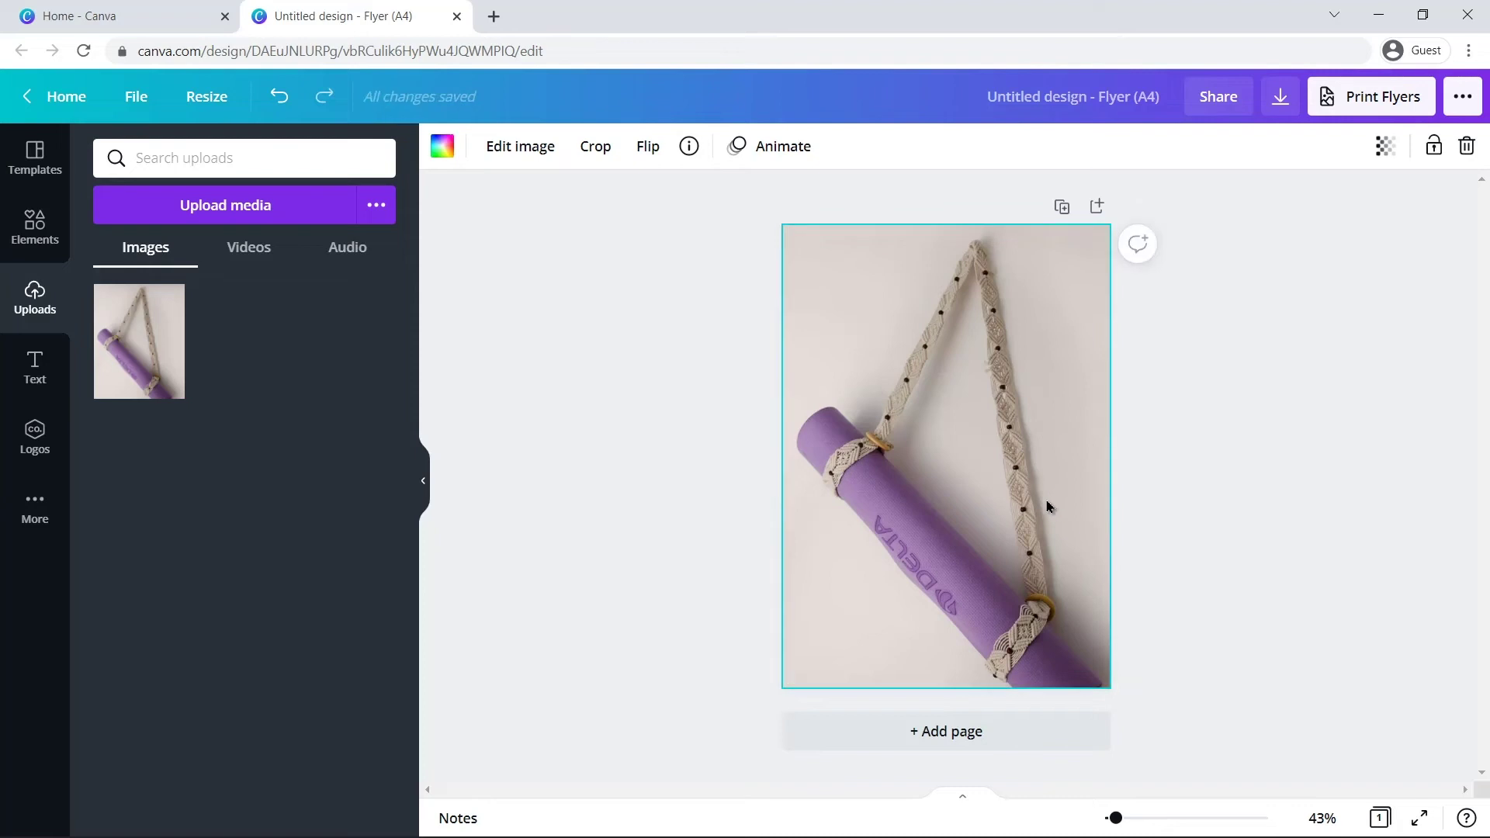
left_click(520, 152)
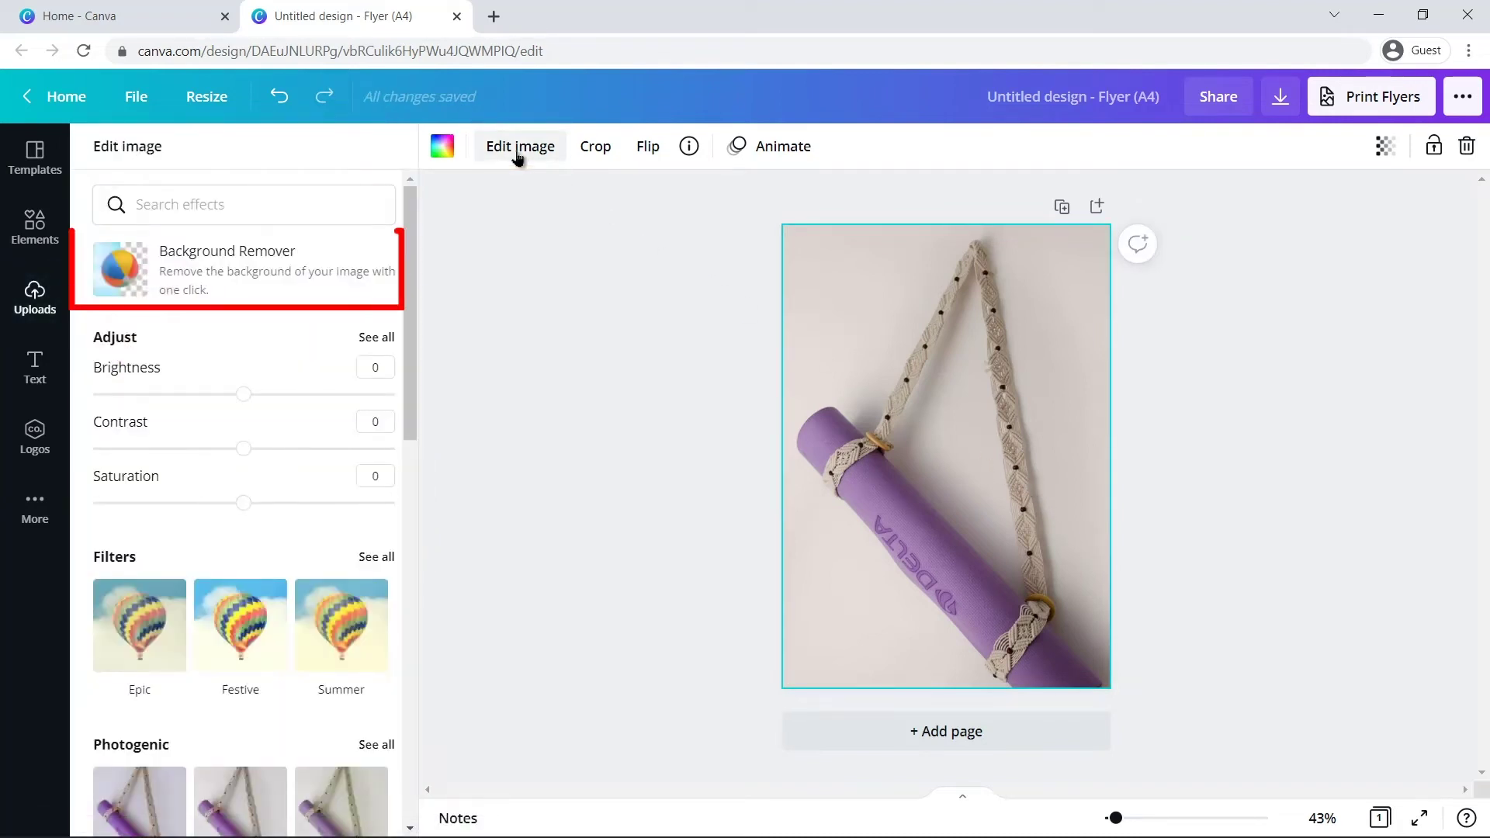
left_click(285, 272)
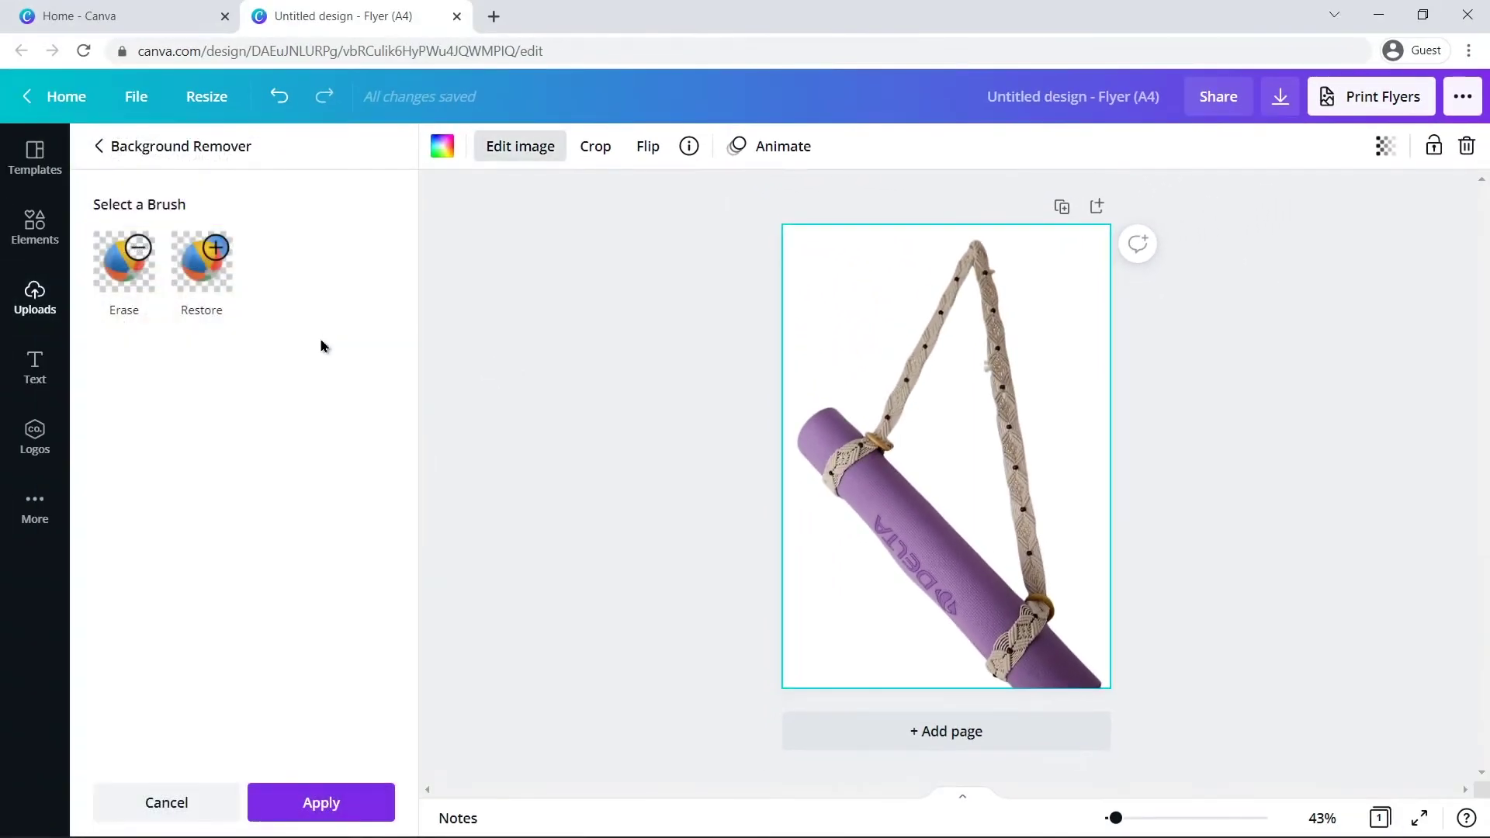
left_click(309, 802)
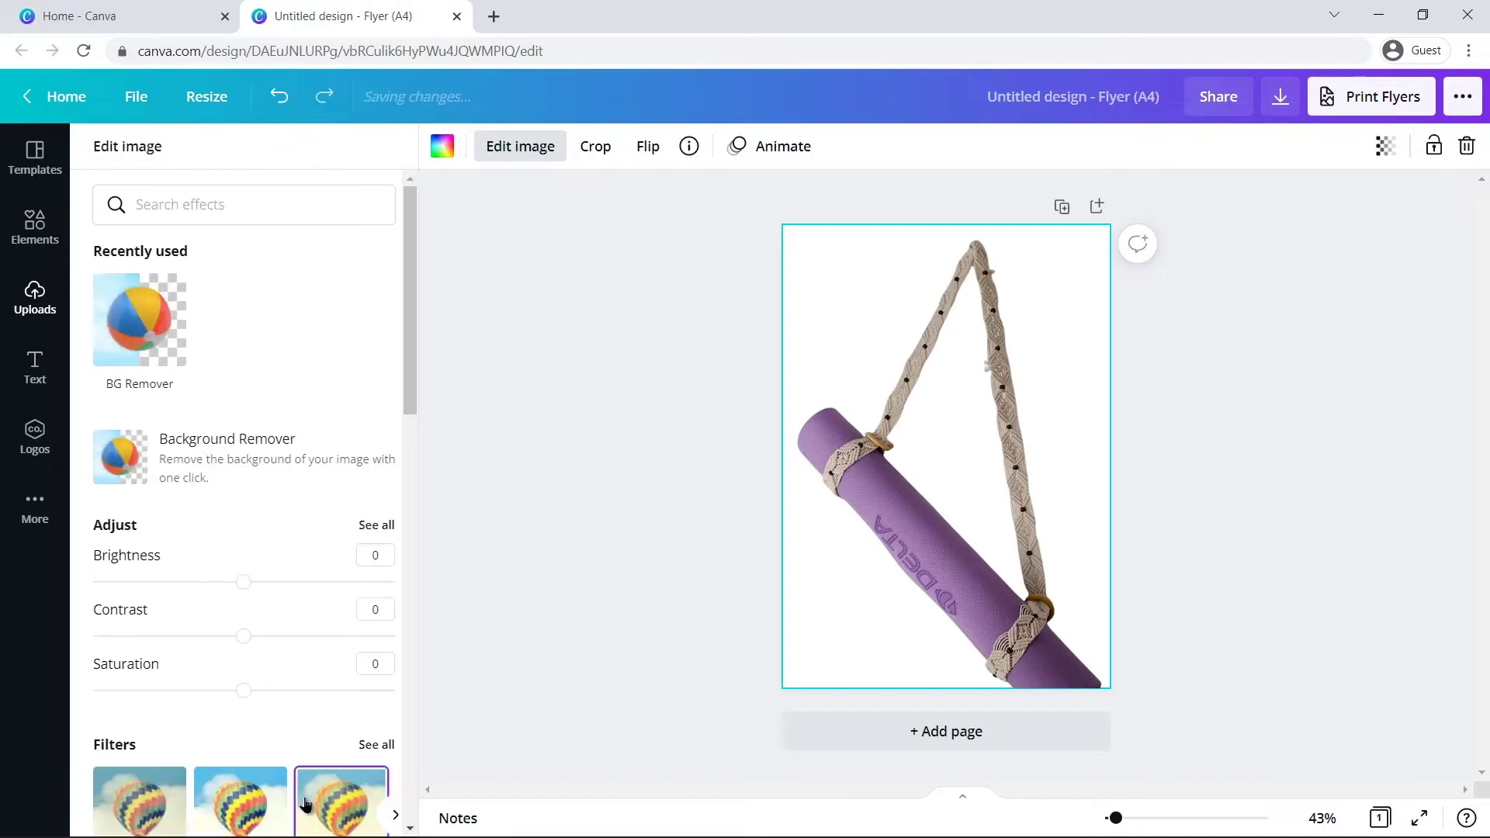
left_click(505, 621)
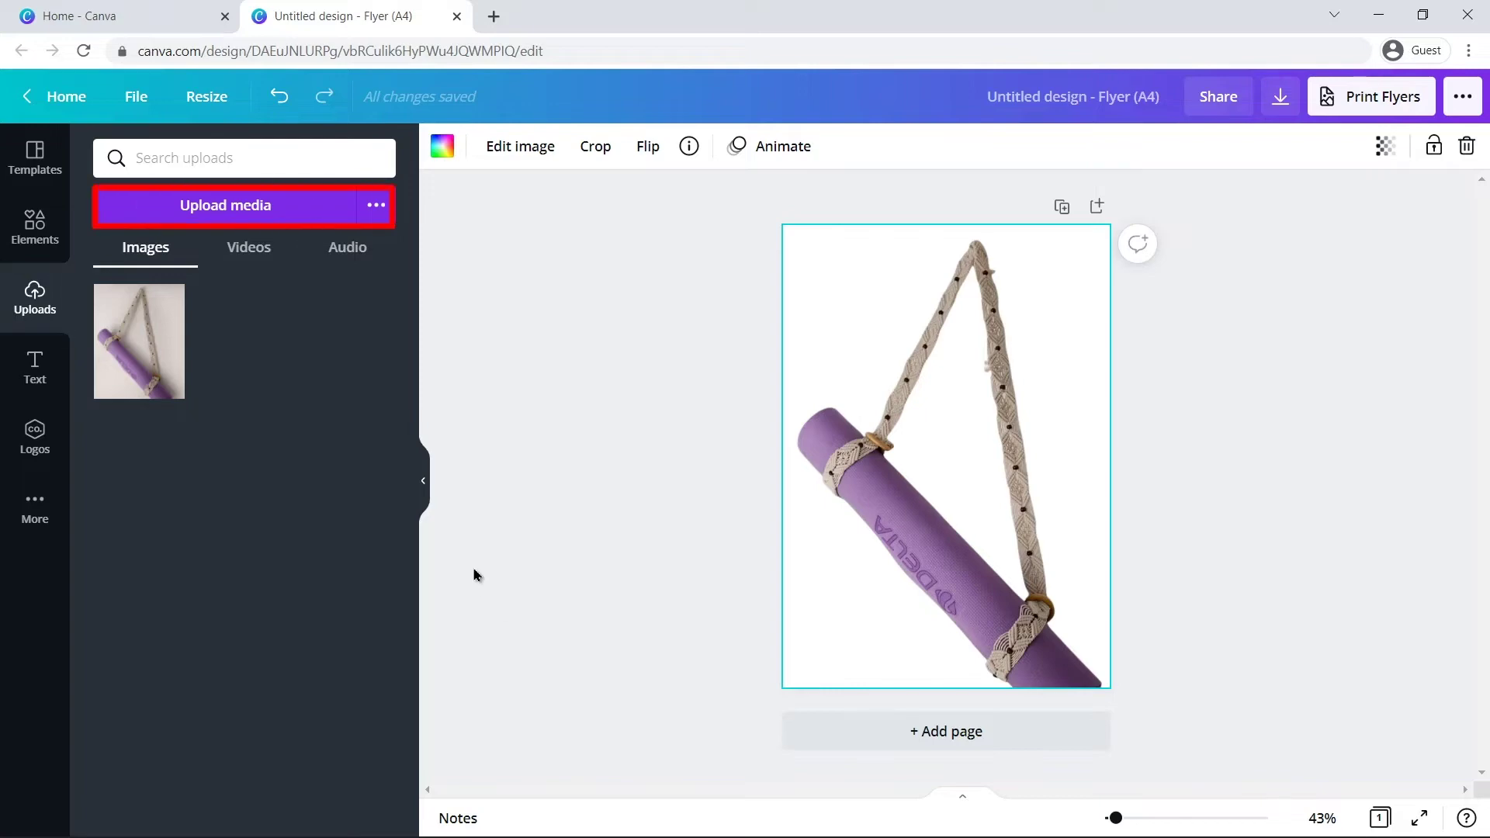
Upload Image 2.jpg and add it to the flyer page.
left_click(225, 205)
left_click(470, 206)
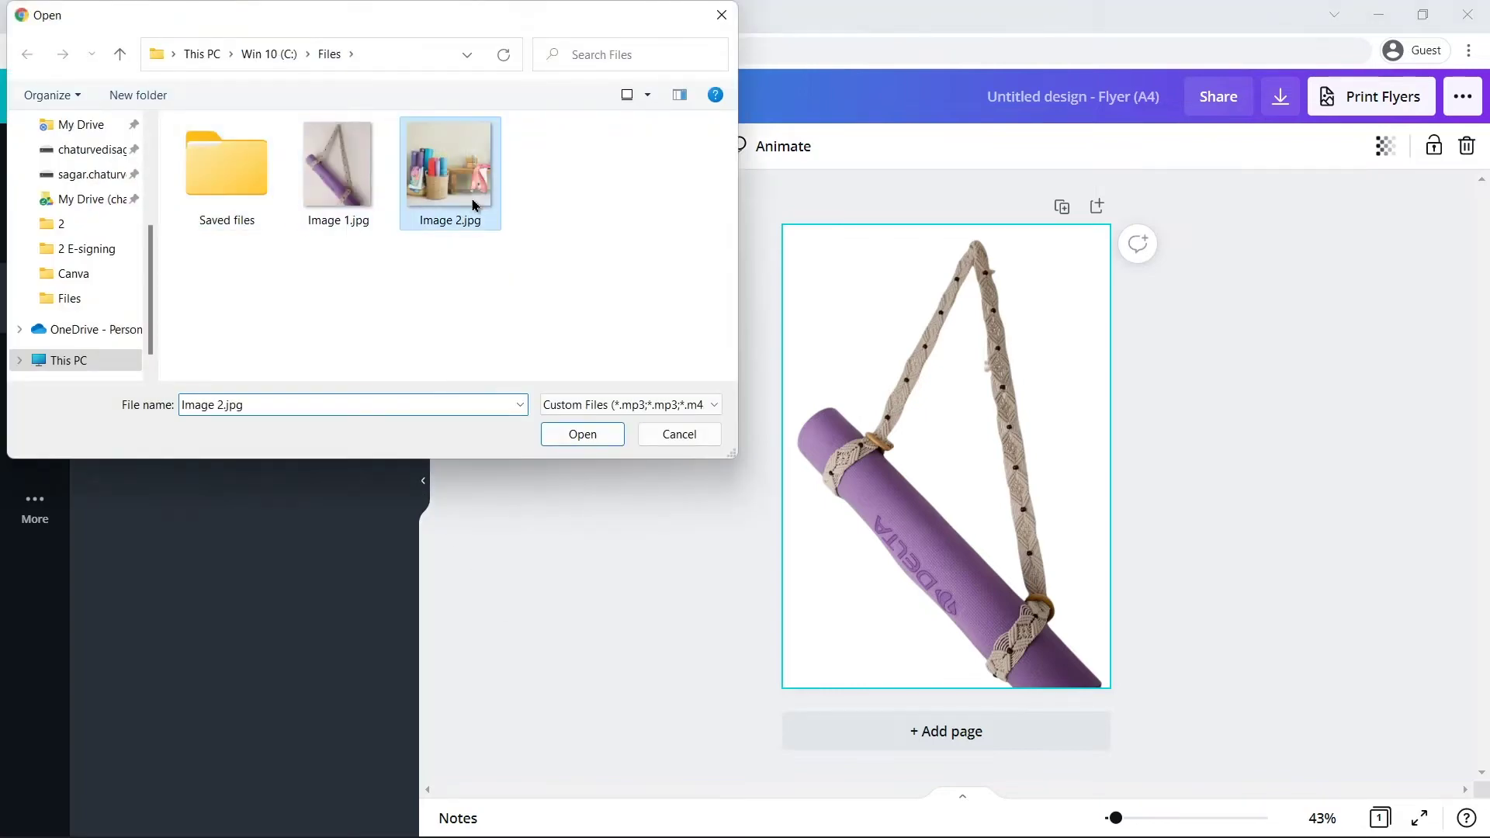
left_click(582, 433)
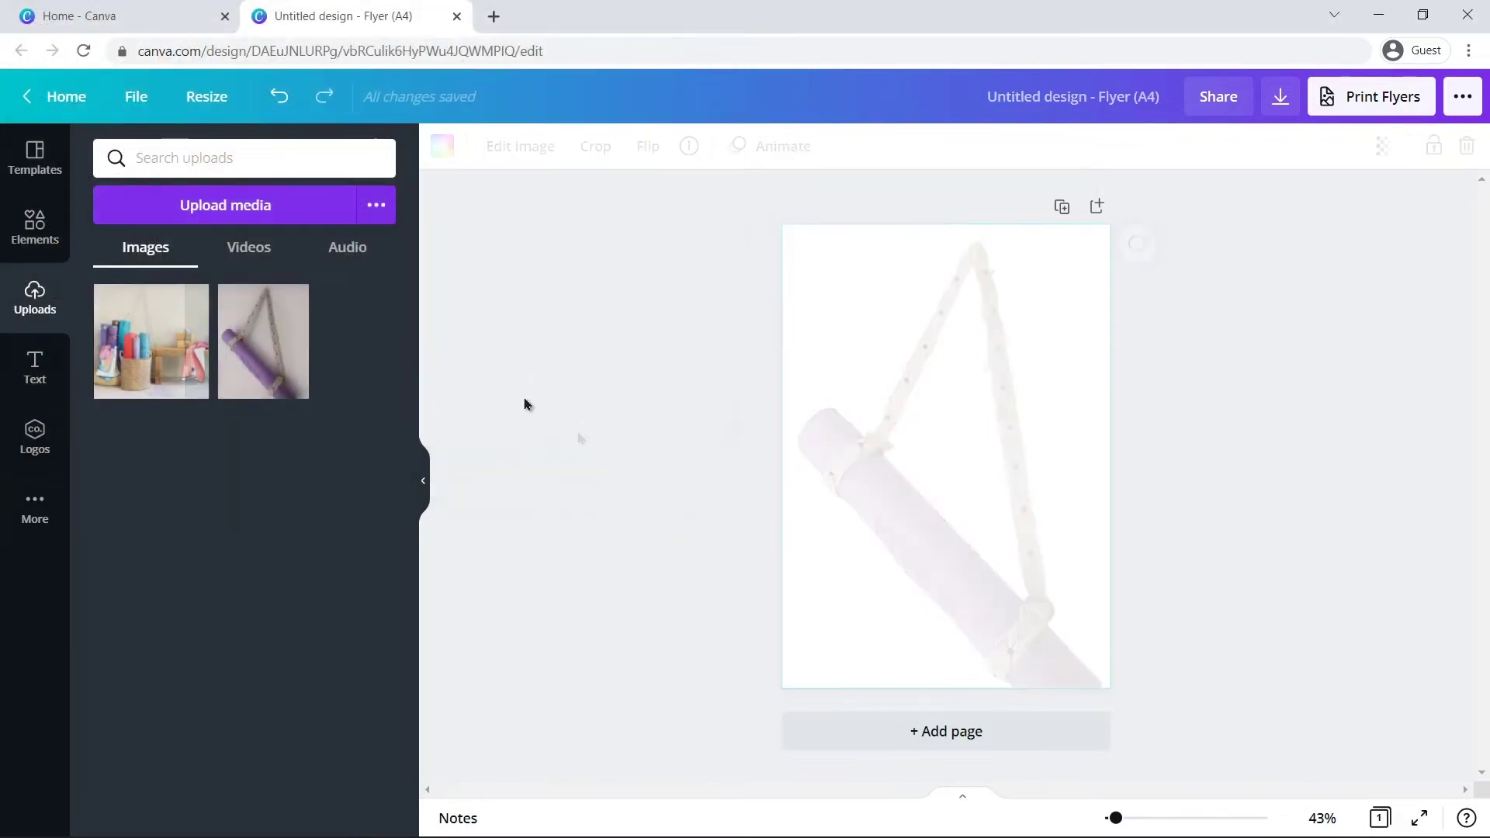
left_click(152, 341)
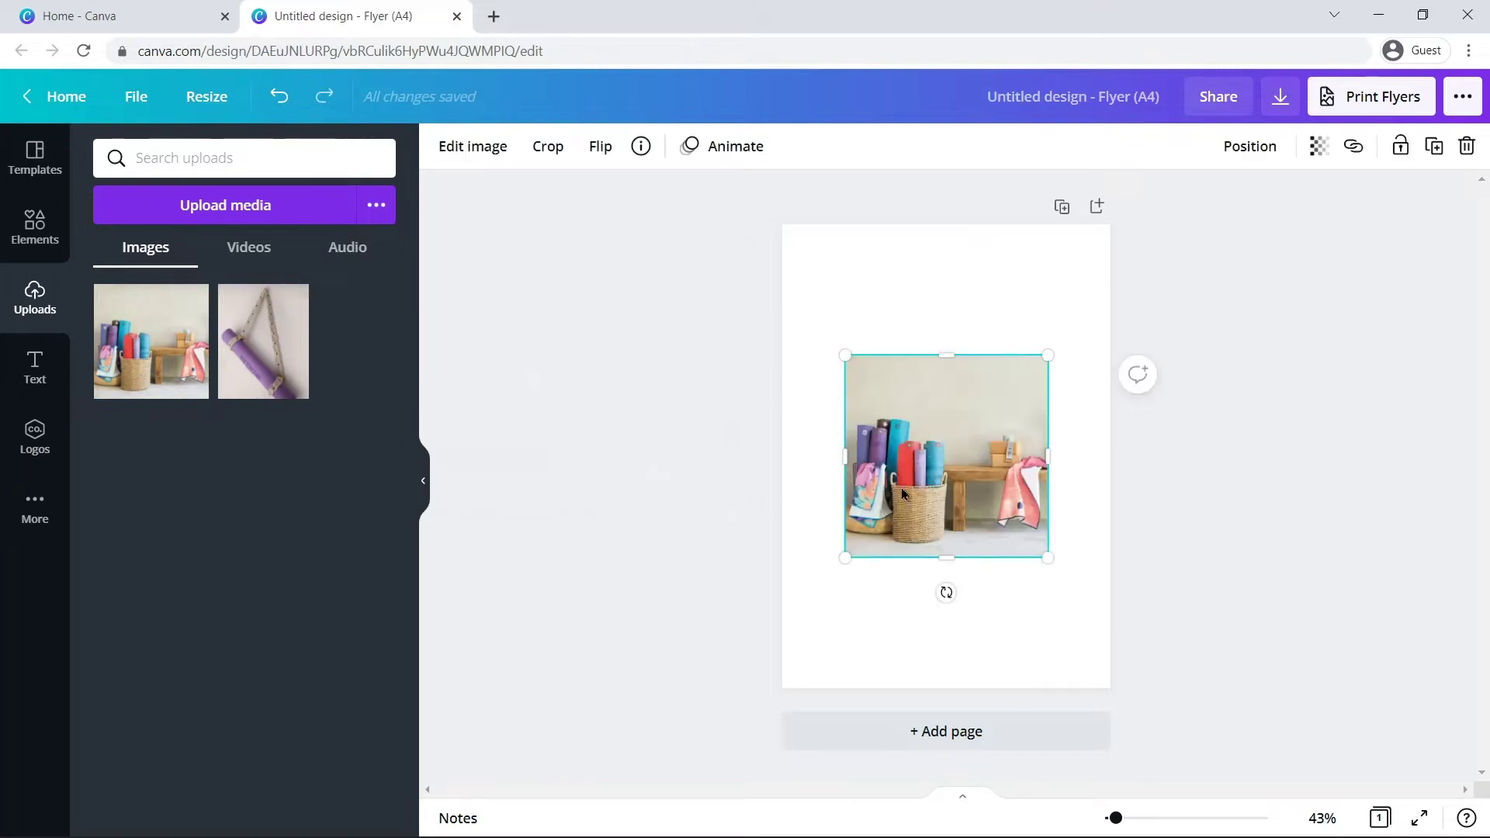
Enlarge and reposition the photo of mats in baskets so it covers the whole flyer page.
left_click_drag(1048, 555, 1111, 619)
left_click_drag(851, 356, 745, 253)
left_click_drag(1121, 632, 1195, 681)
left_click_drag(742, 252, 711, 223)
left_click_drag(821, 280, 870, 286)
left_click(1271, 408)
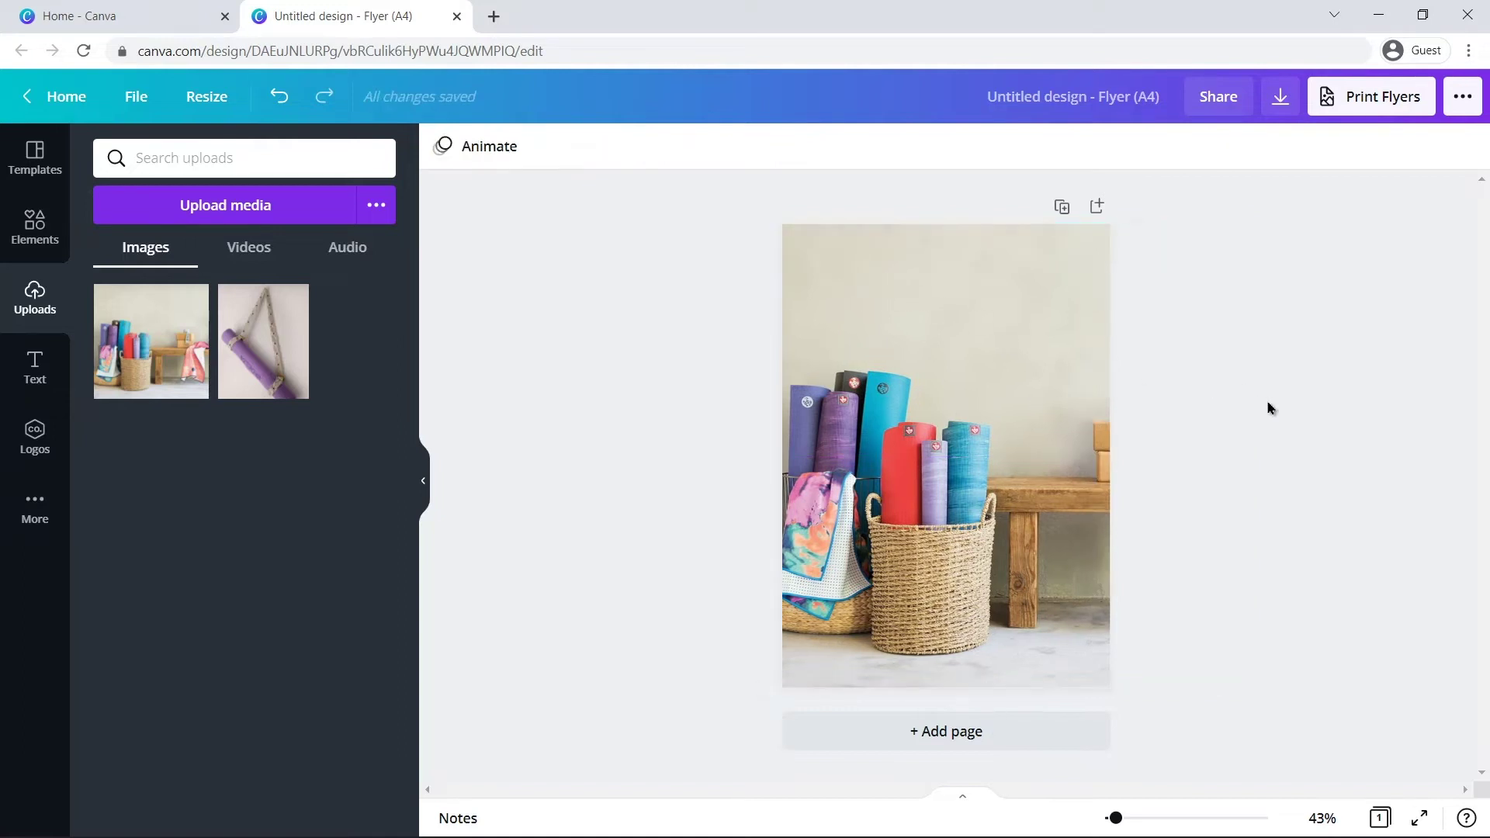
Remove the background of the photo of mats in baskets with Background Remover.
left_click(1040, 369)
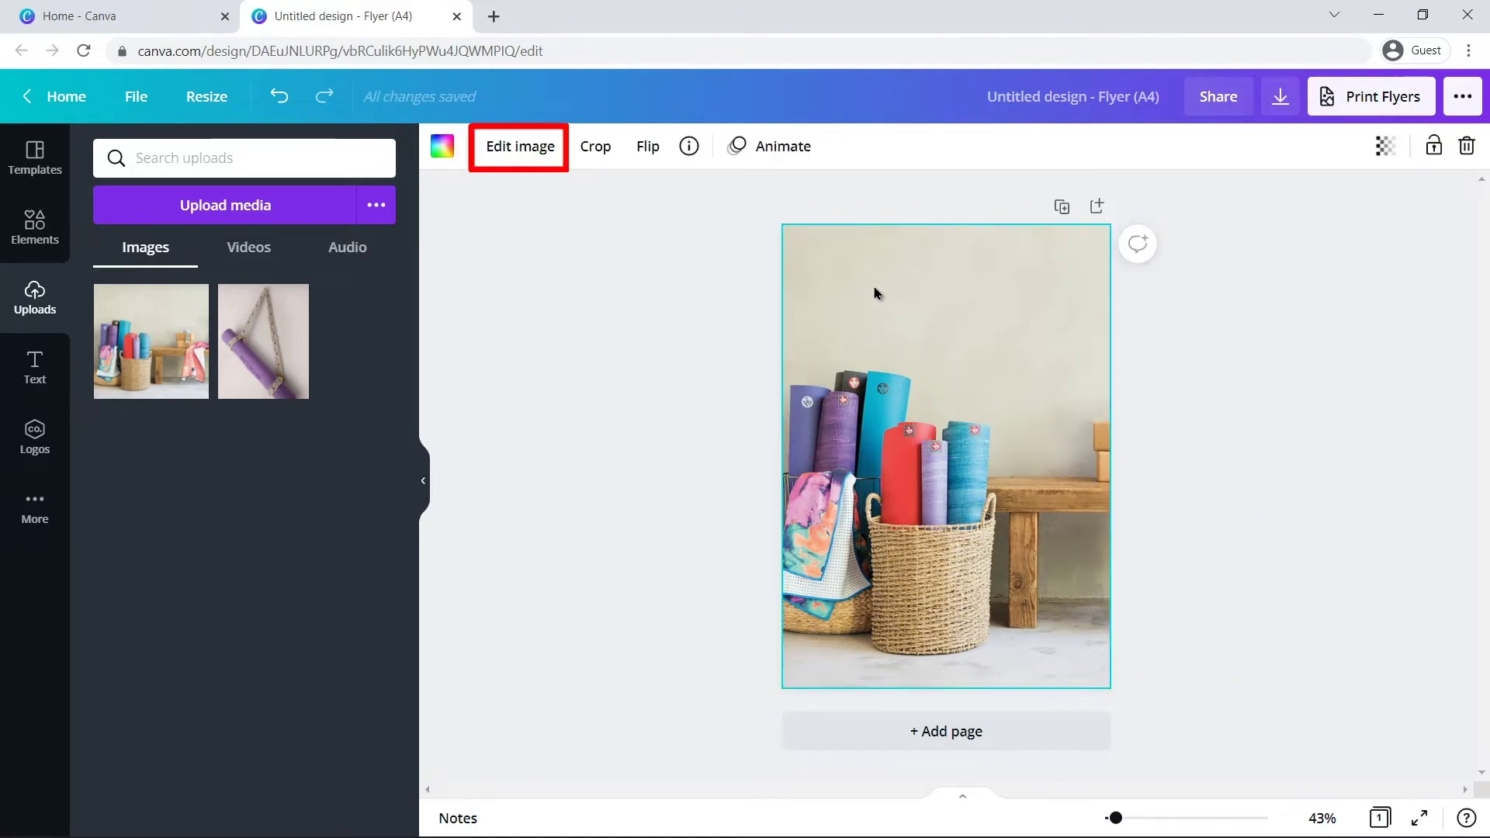
left_click(519, 147)
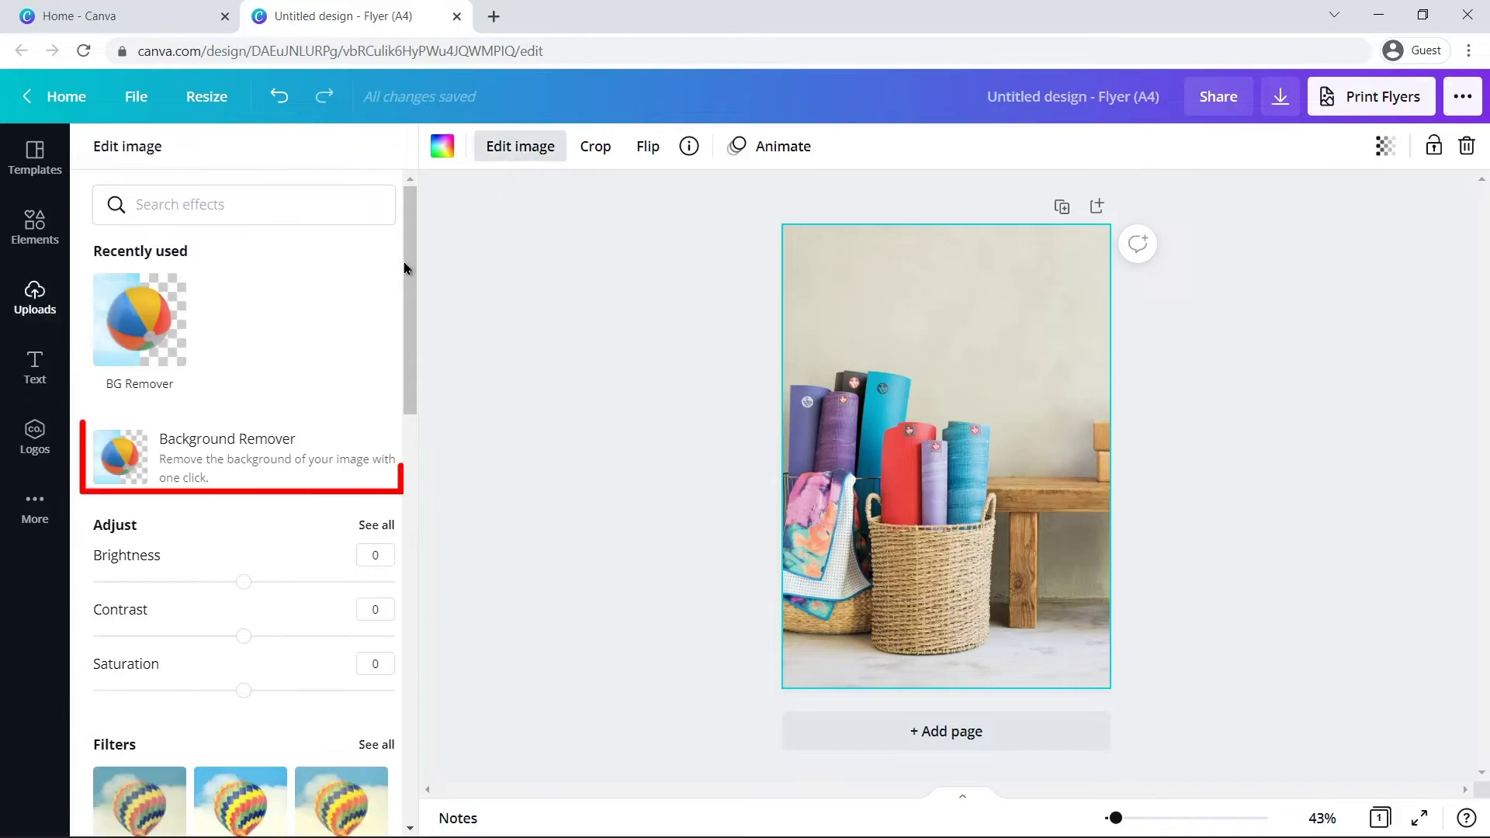
left_click(217, 458)
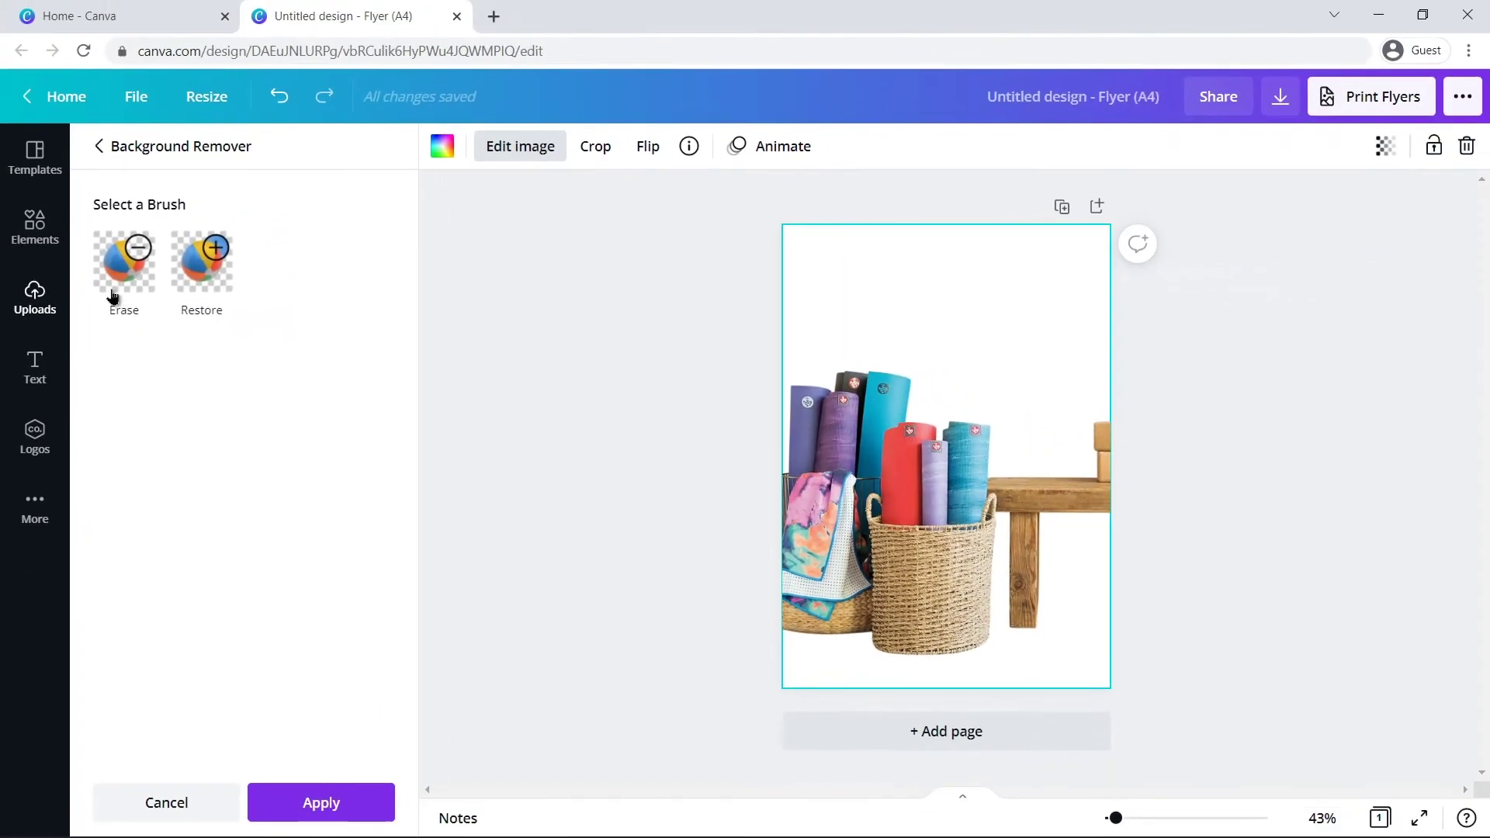
Erase the bench's right part with the boxes and pink towel at brush size 29, plus a curved stroke across the mats.
left_click(145, 278)
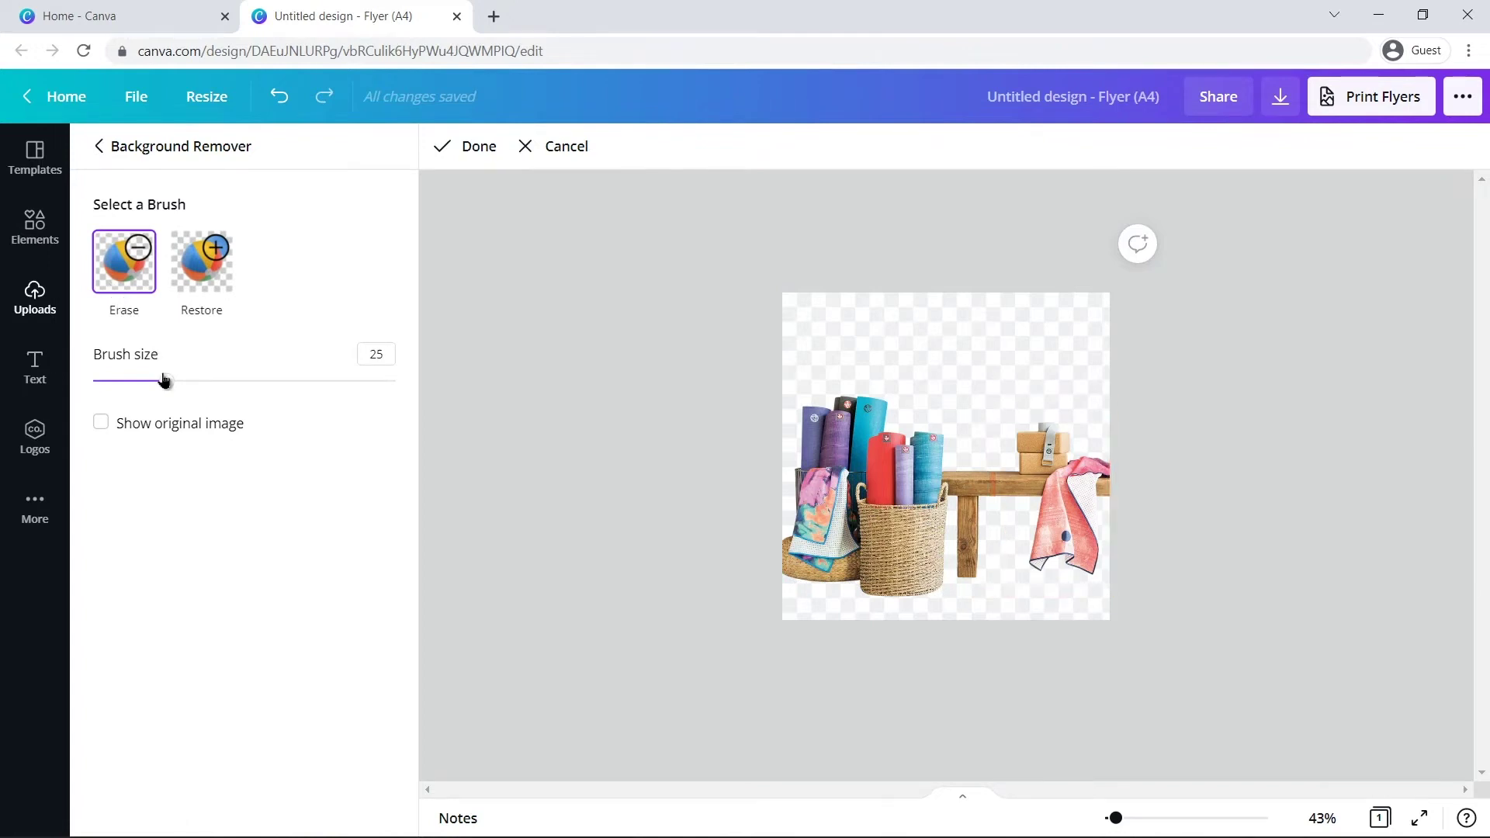
left_click_drag(166, 382, 178, 382)
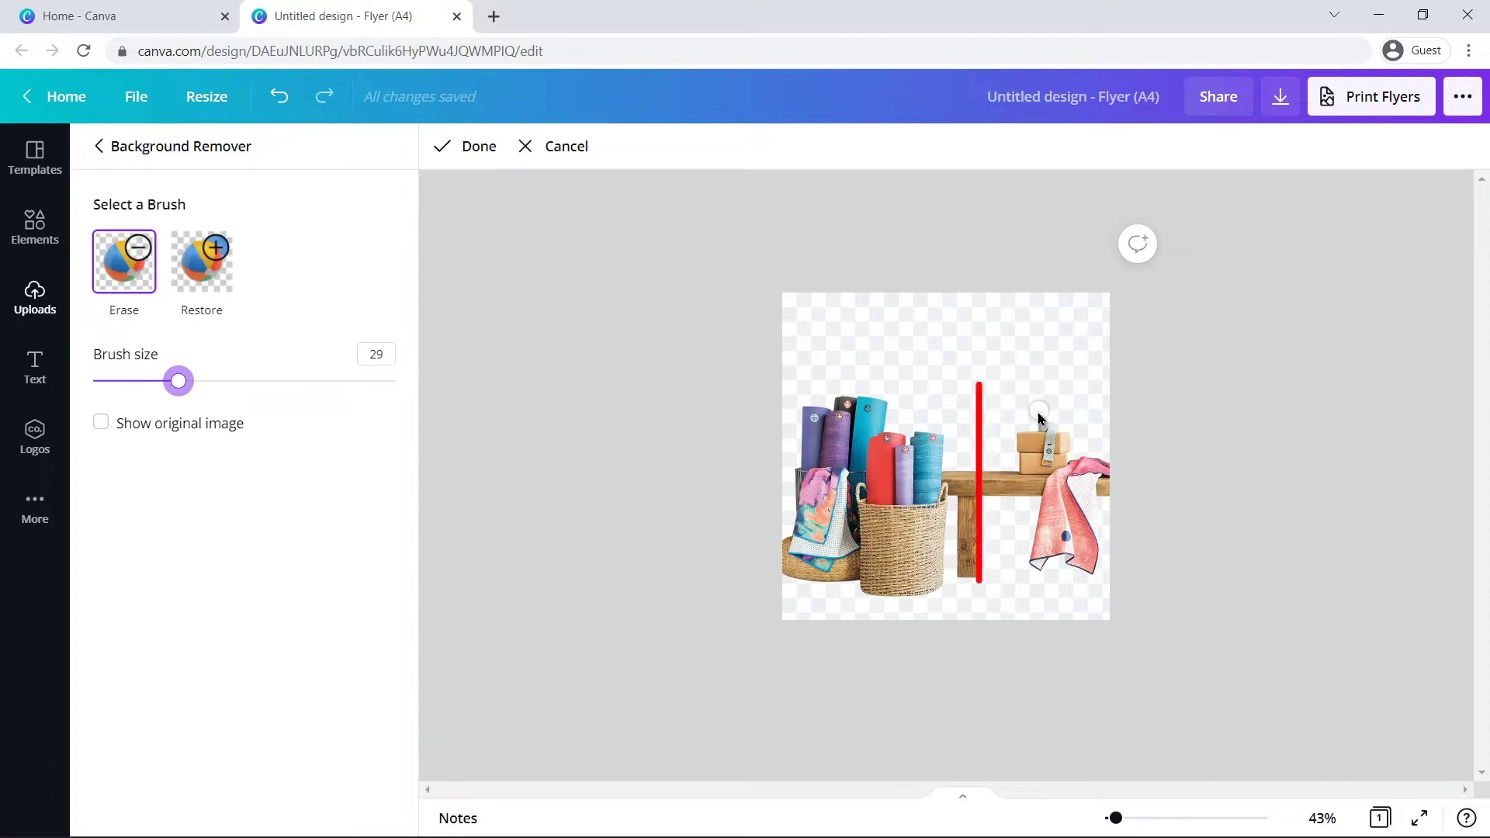
mouse_move(1017, 449)
left_mouse_down()
mouse_move(1065, 429)
mouse_move(1031, 478)
mouse_move(1089, 465)
mouse_move(1067, 496)
mouse_move(1107, 559)
mouse_move(1036, 547)
mouse_move(999, 489)
left_mouse_up()
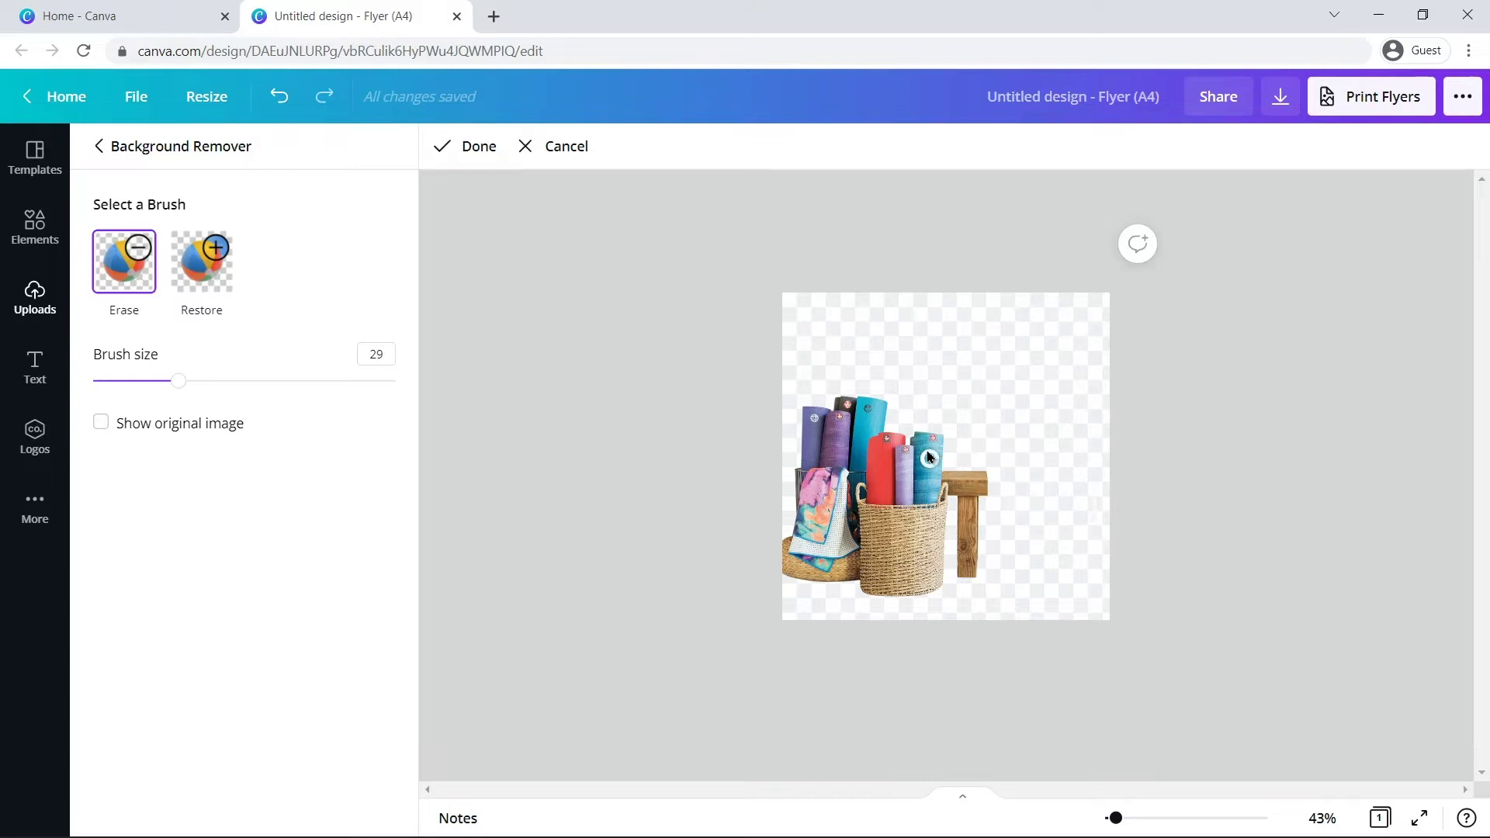
left_click_drag(930, 458, 853, 450)
Restore the erased stroke across the mats with brush size 32, finish the brush edits and apply the background removal.
left_click(203, 267)
left_click_drag(179, 381, 188, 381)
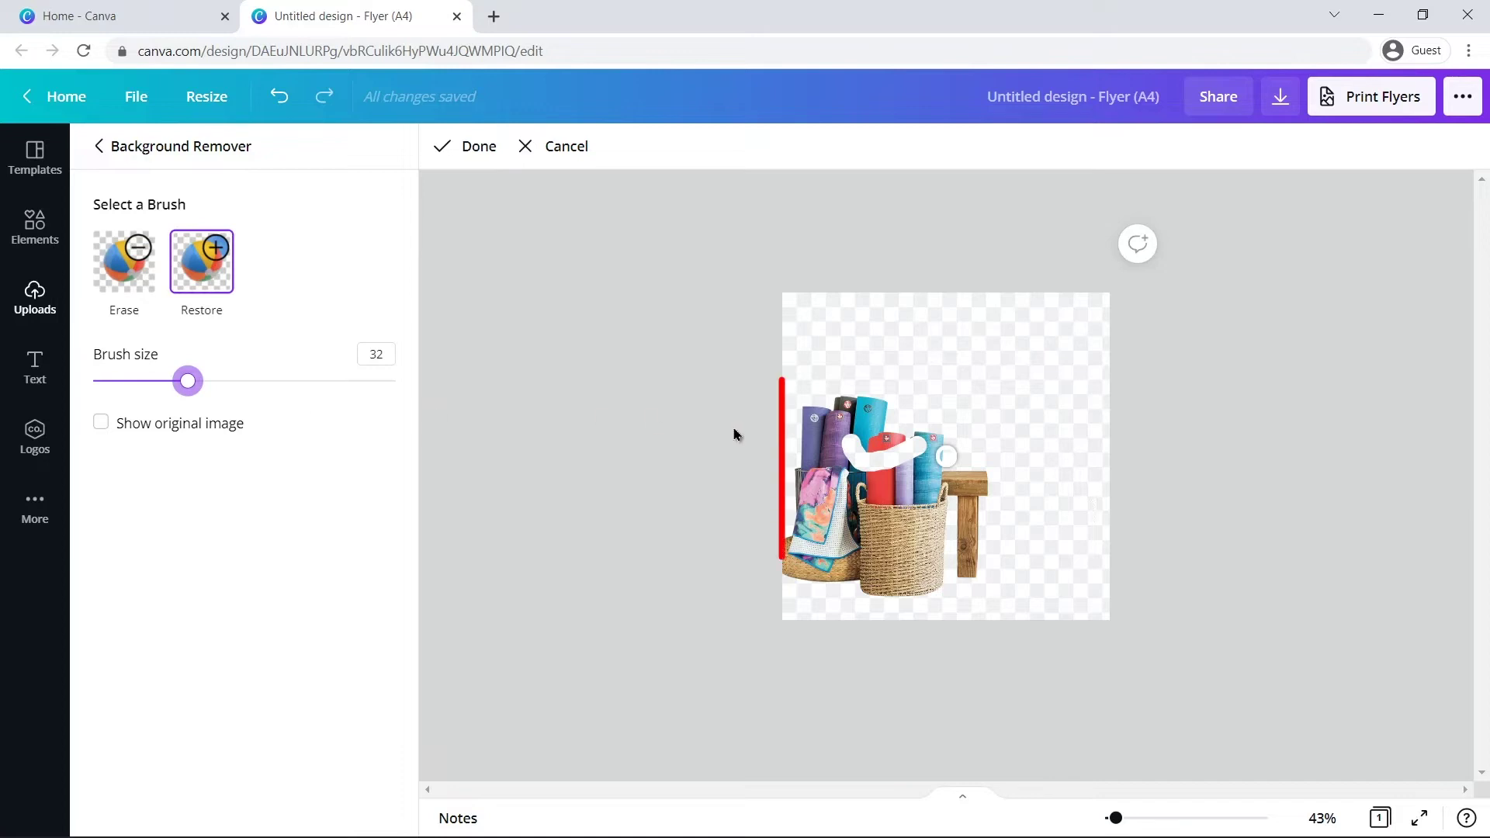
mouse_move(835, 442)
left_mouse_down()
mouse_move(893, 474)
mouse_move(922, 454)
mouse_move(884, 457)
left_mouse_up()
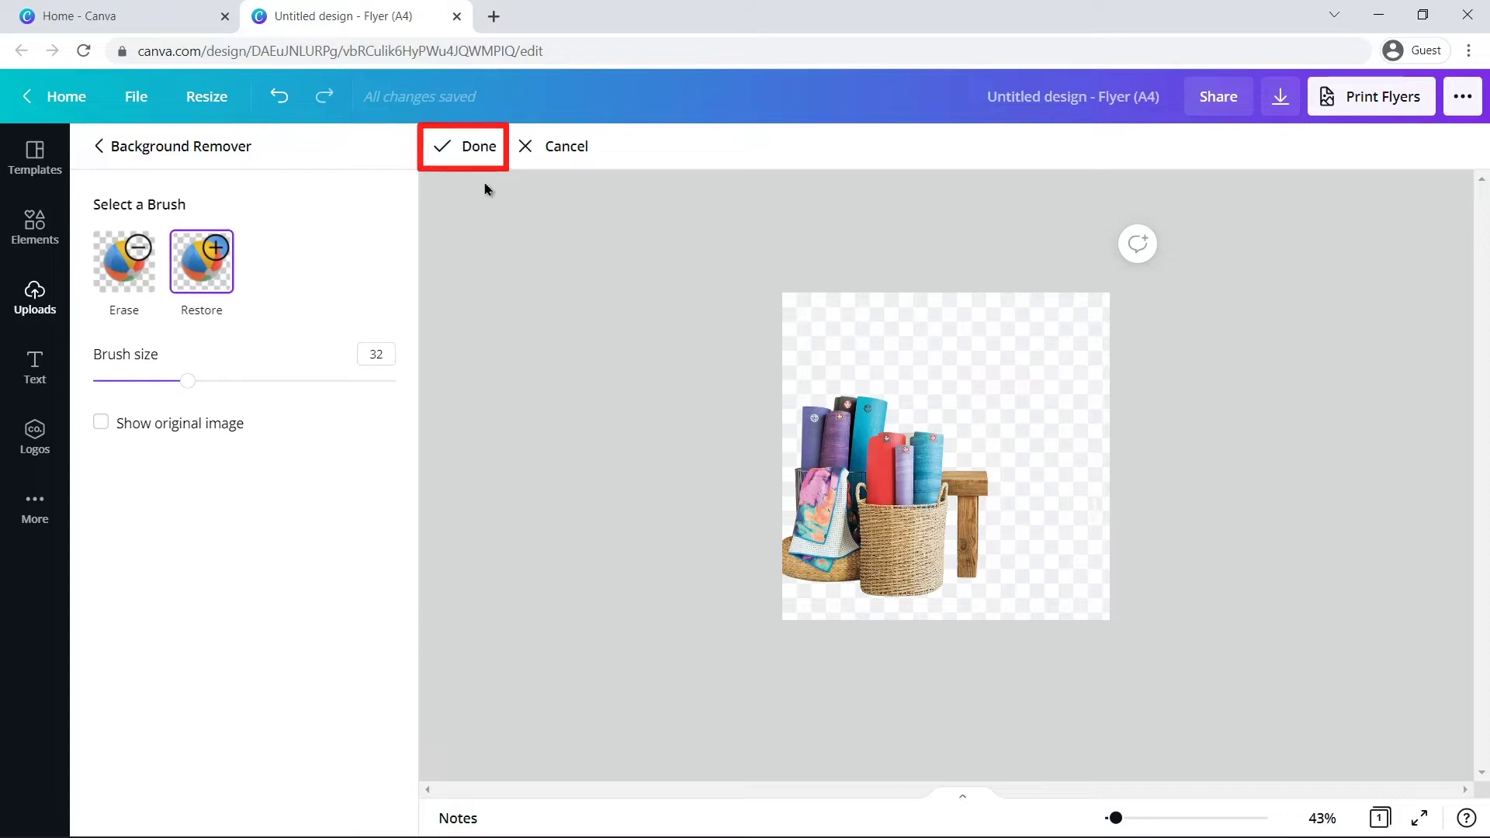
left_click(443, 156)
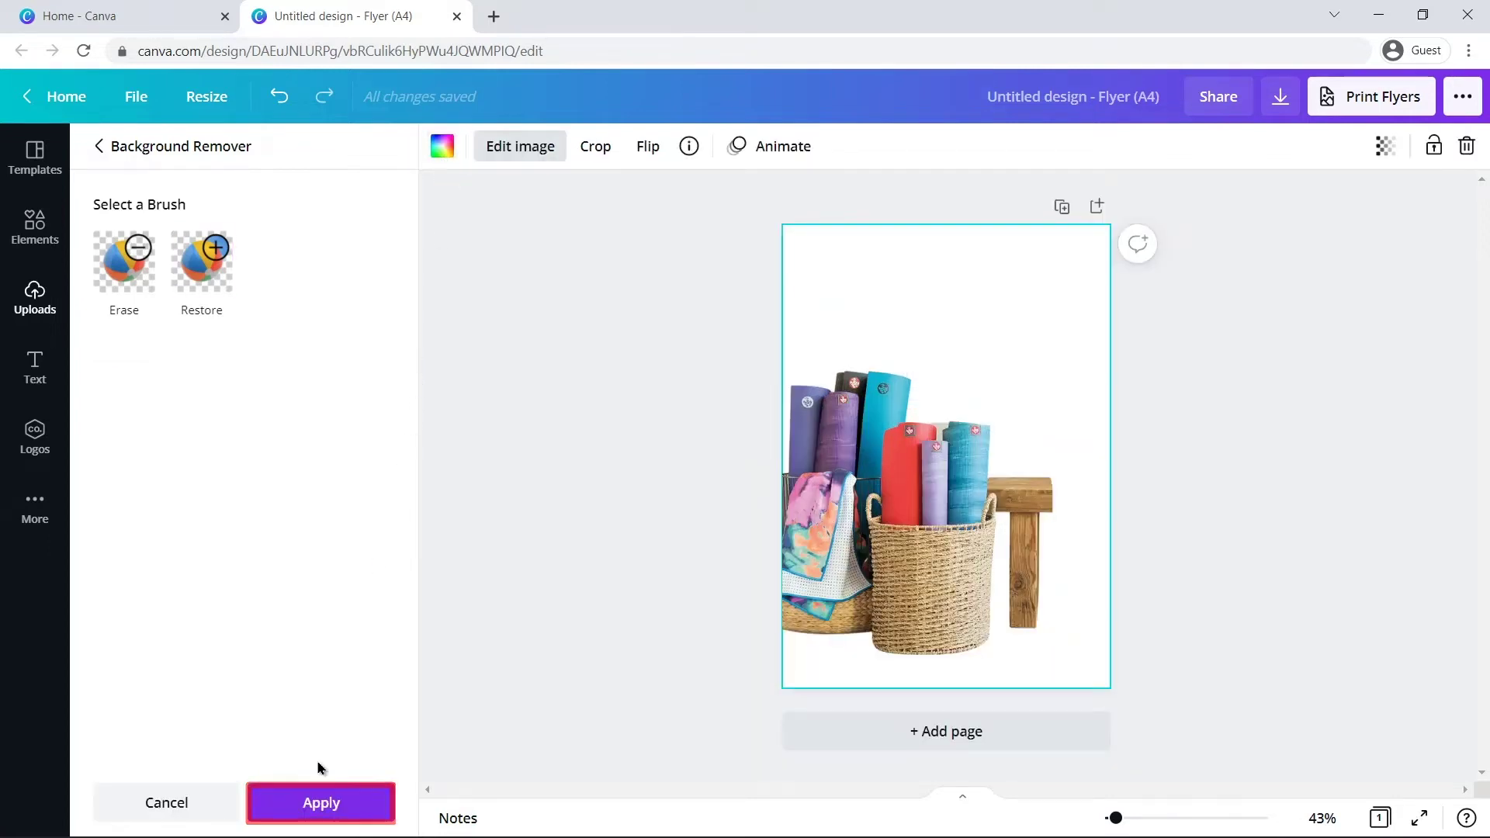
left_click(303, 808)
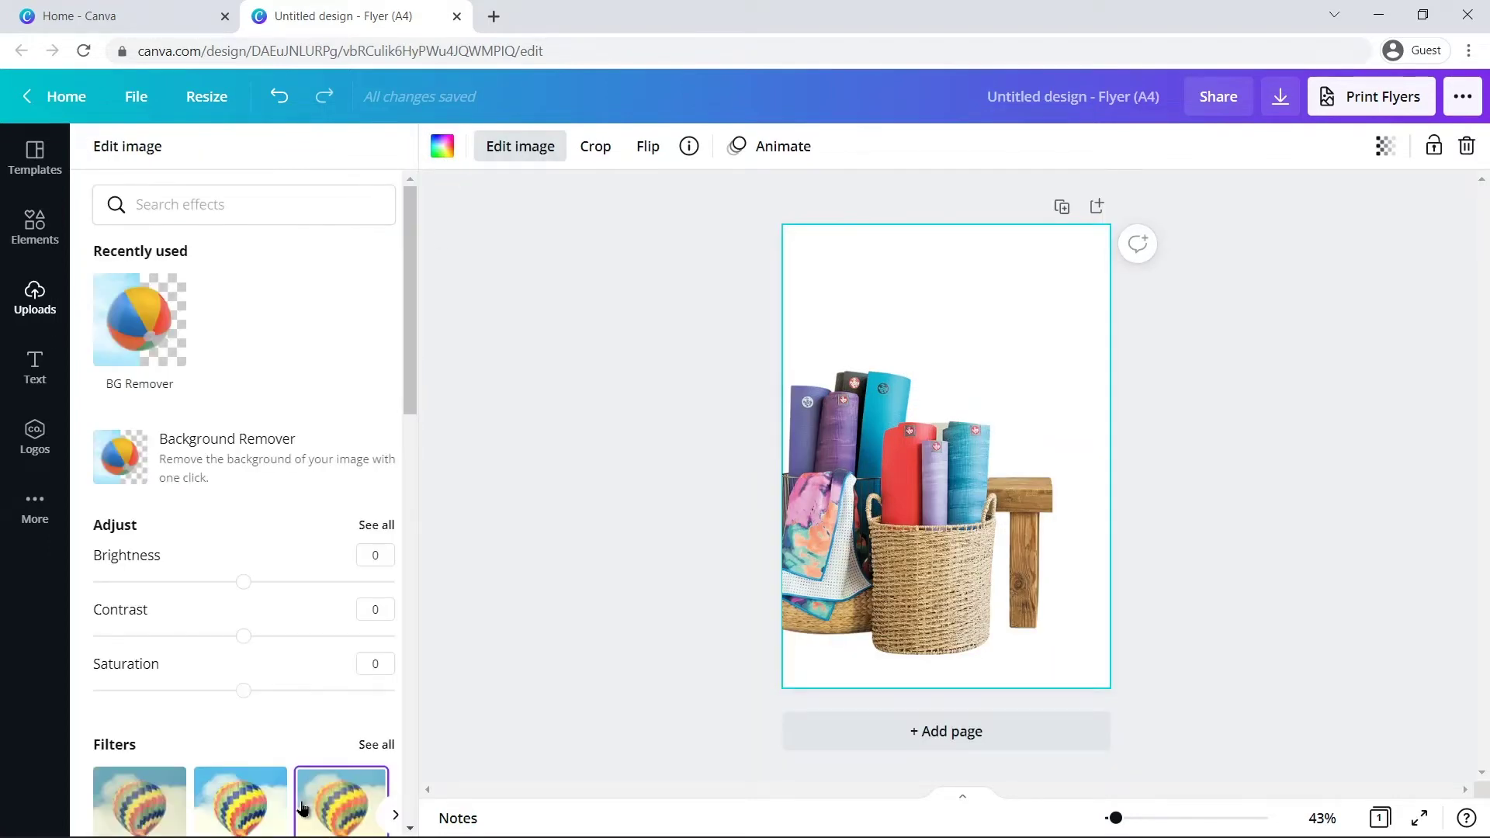
left_click(477, 607)
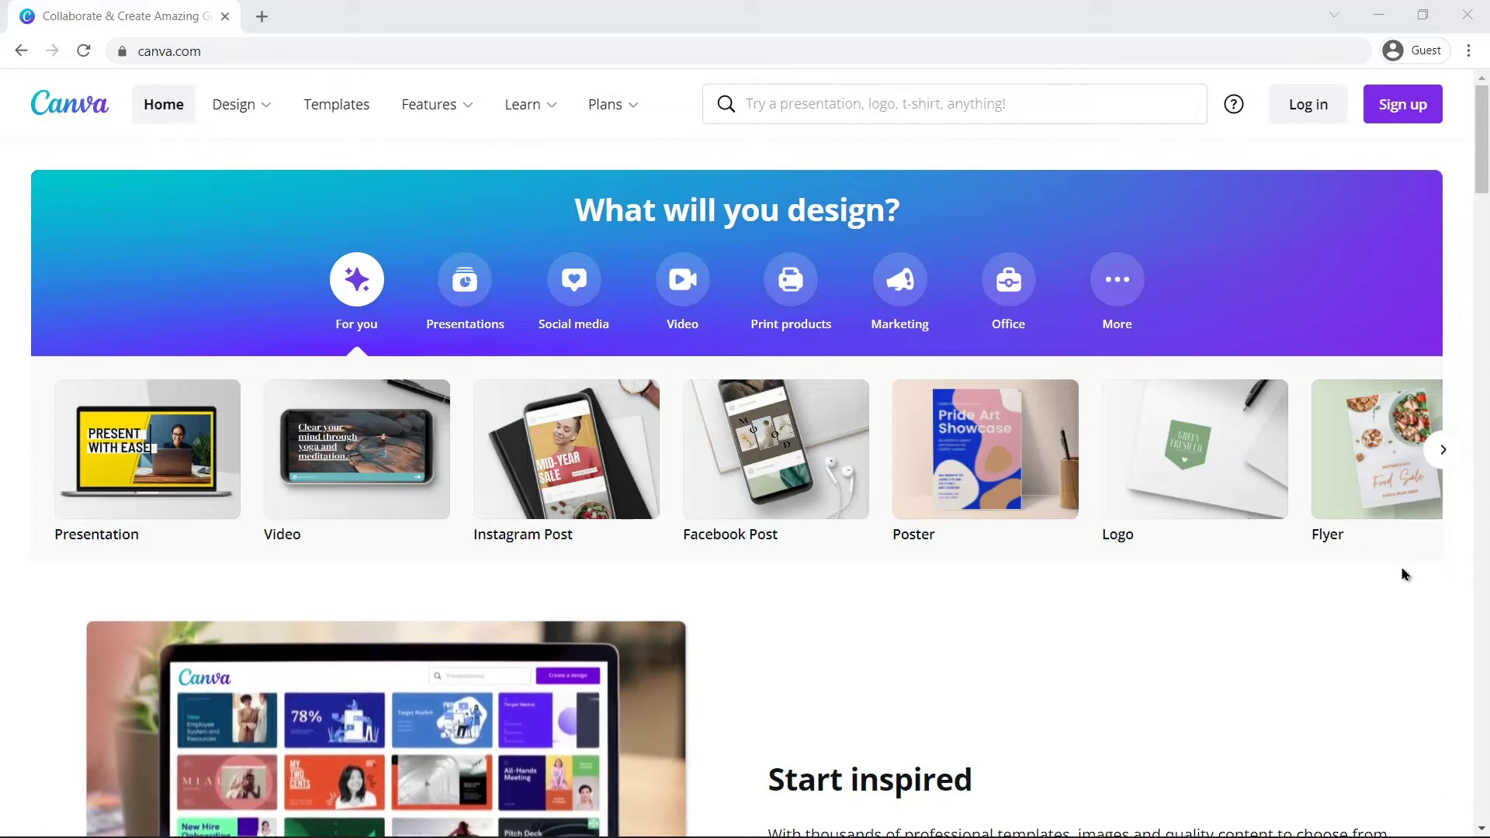
Sign up for a new Canva account using a Google account.
middle_click(1402, 571)
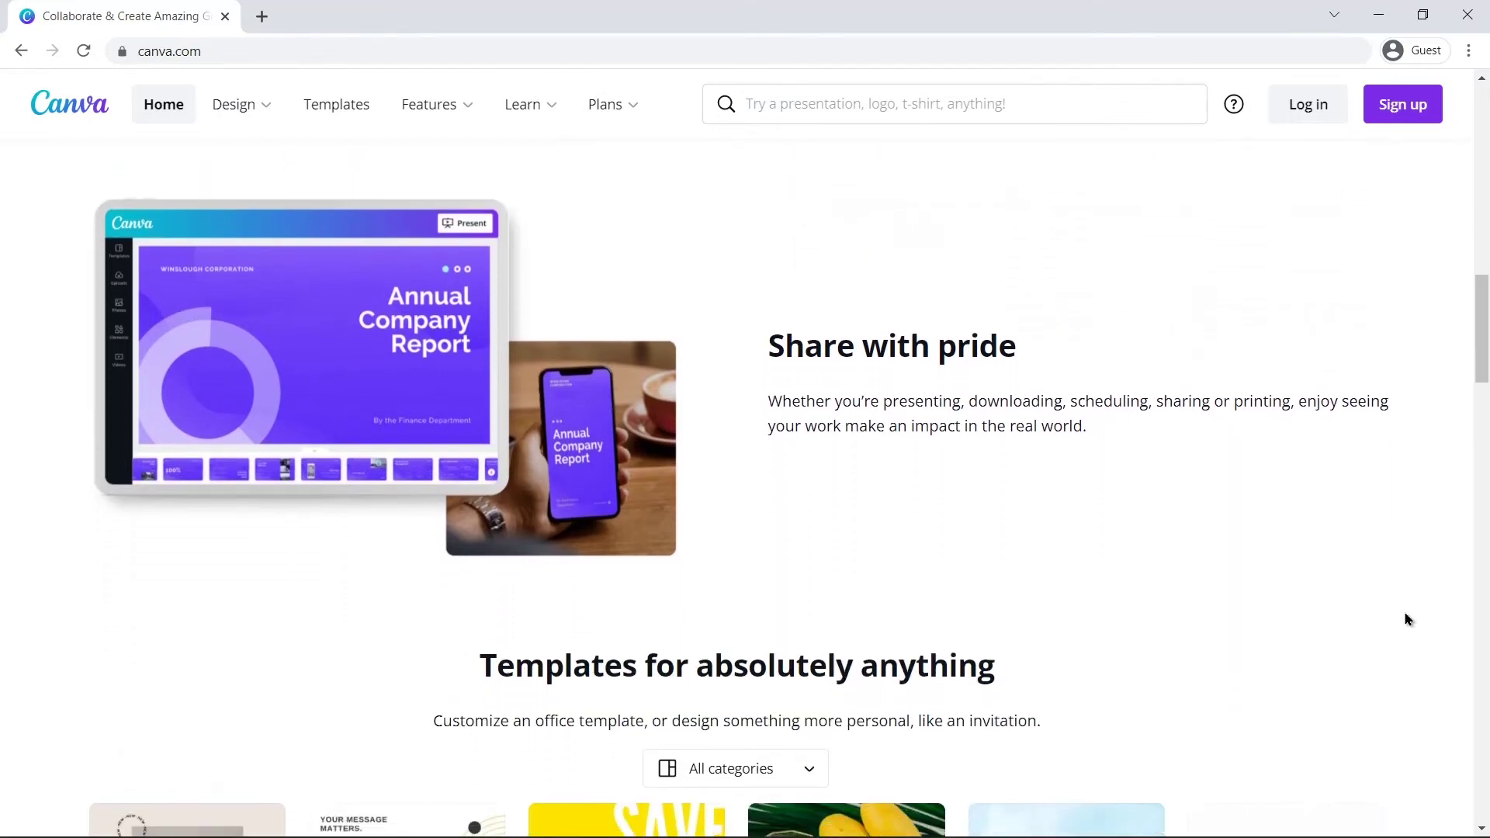
key("Home")
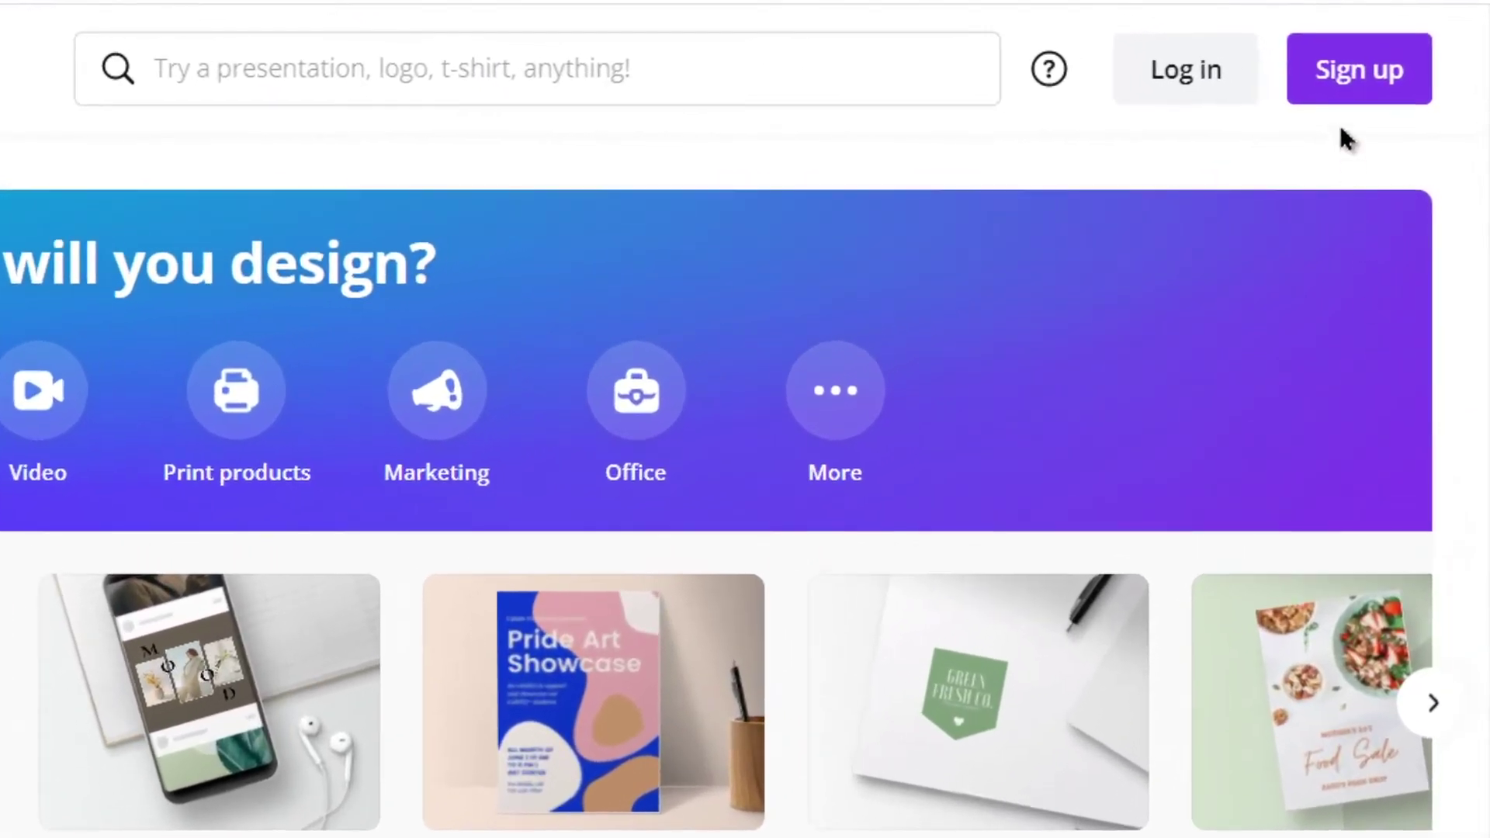
left_click(1341, 97)
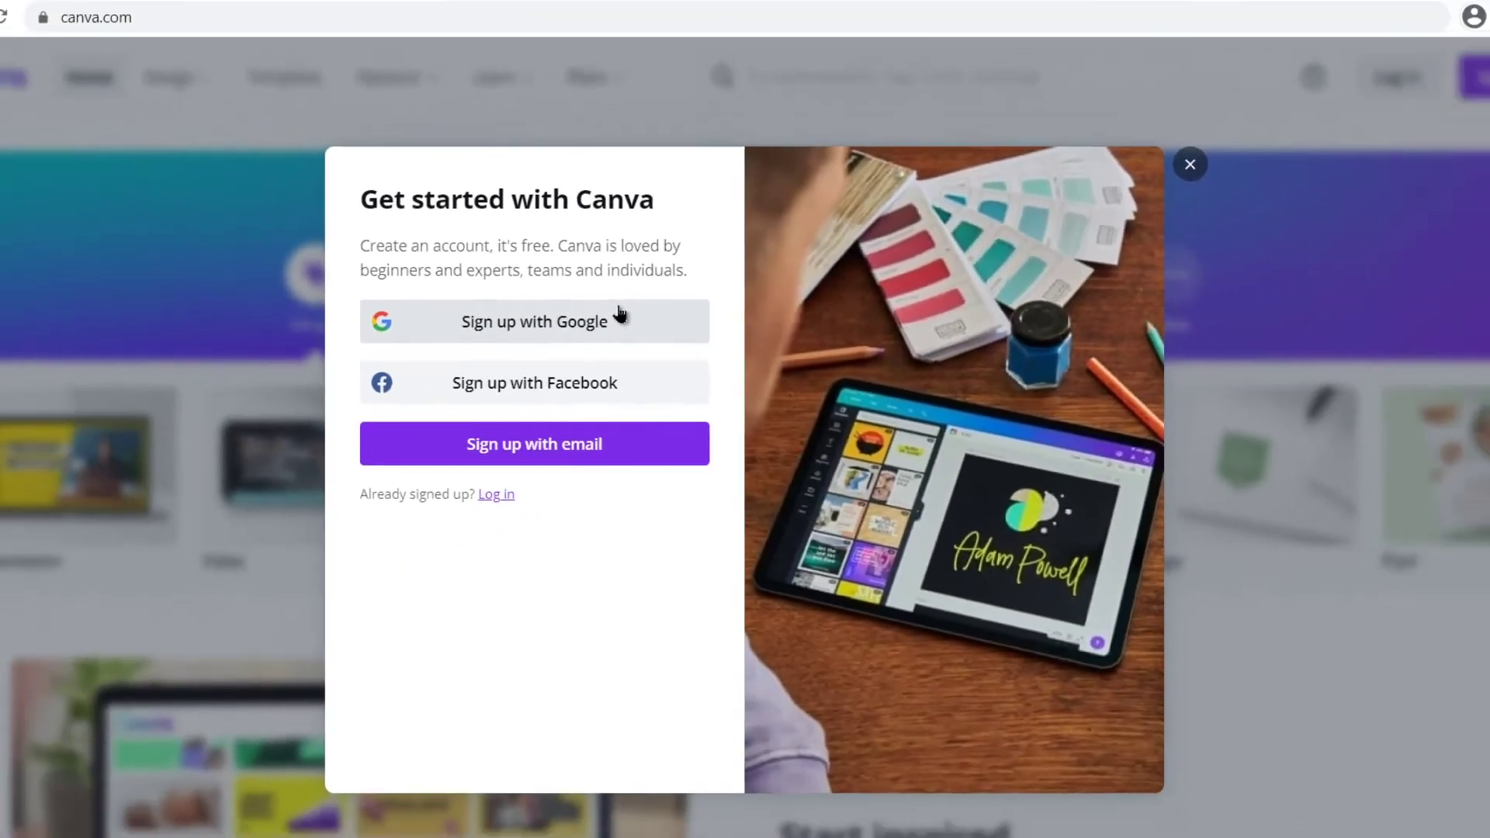
left_click(555, 314)
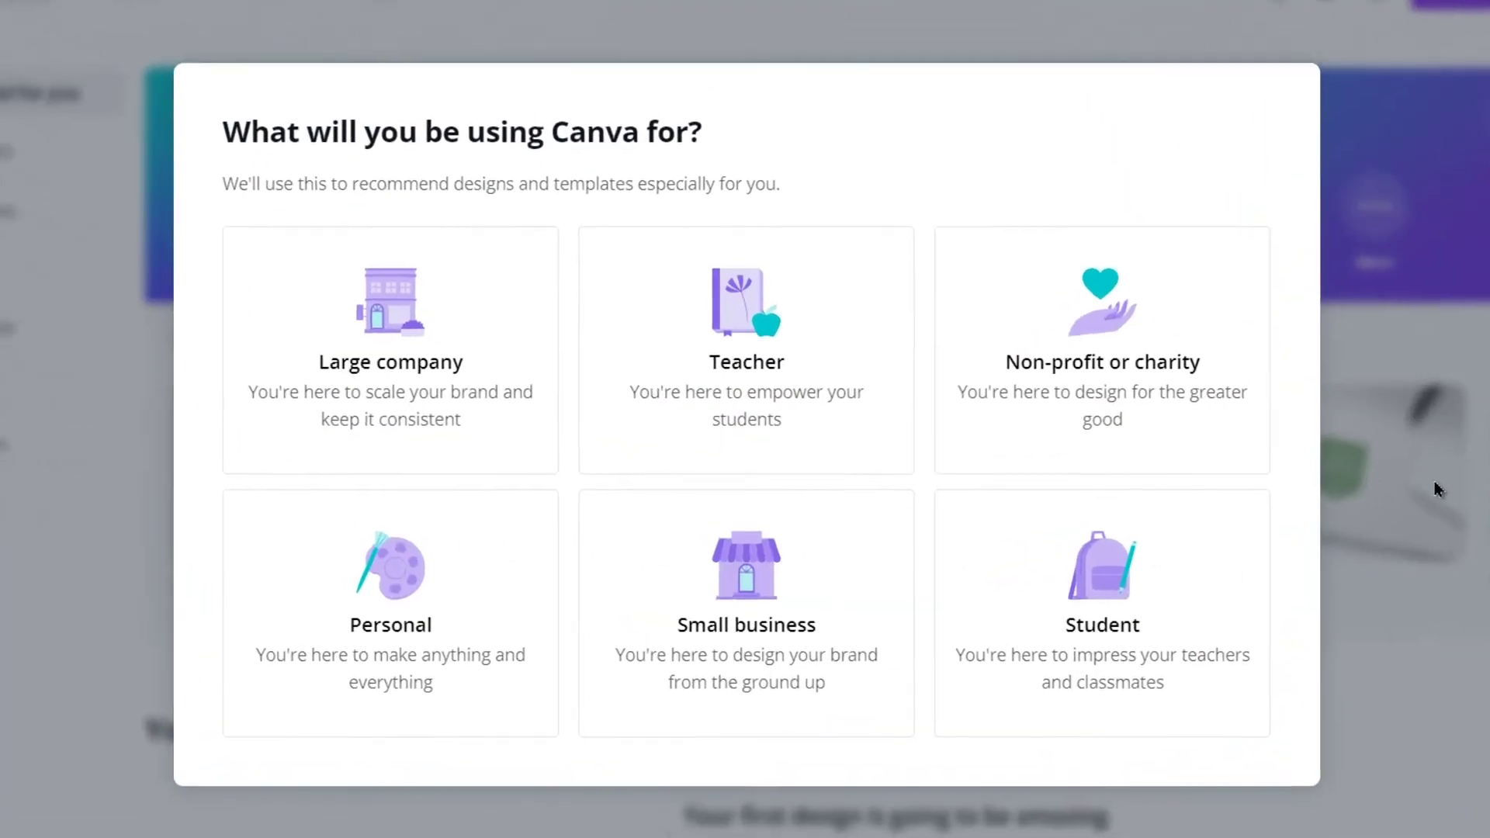
Choose Small business as the intended use, skip the team details and start the 30-day free trial.
left_click(815, 641)
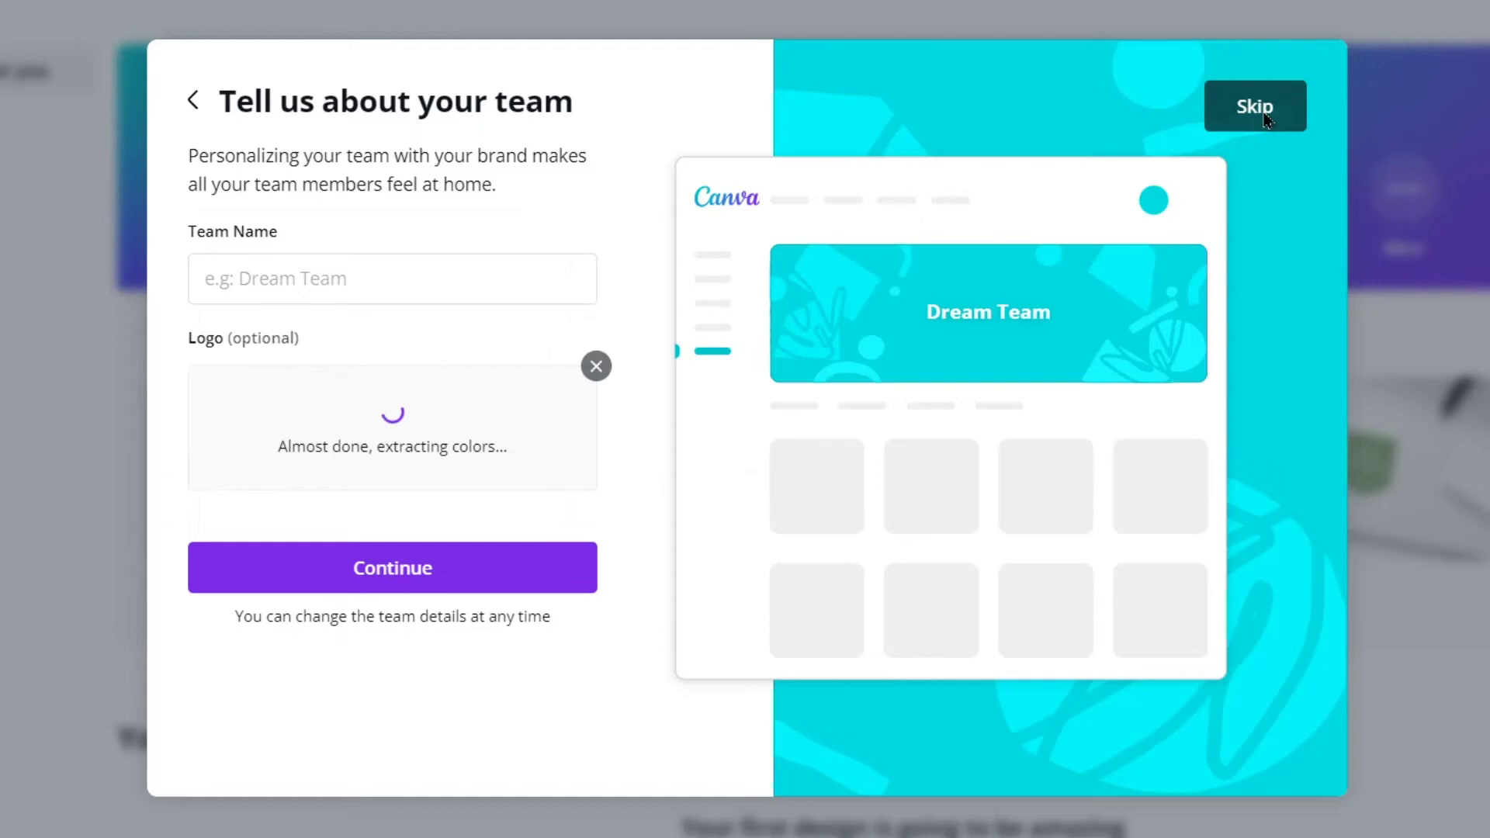
left_click(1263, 117)
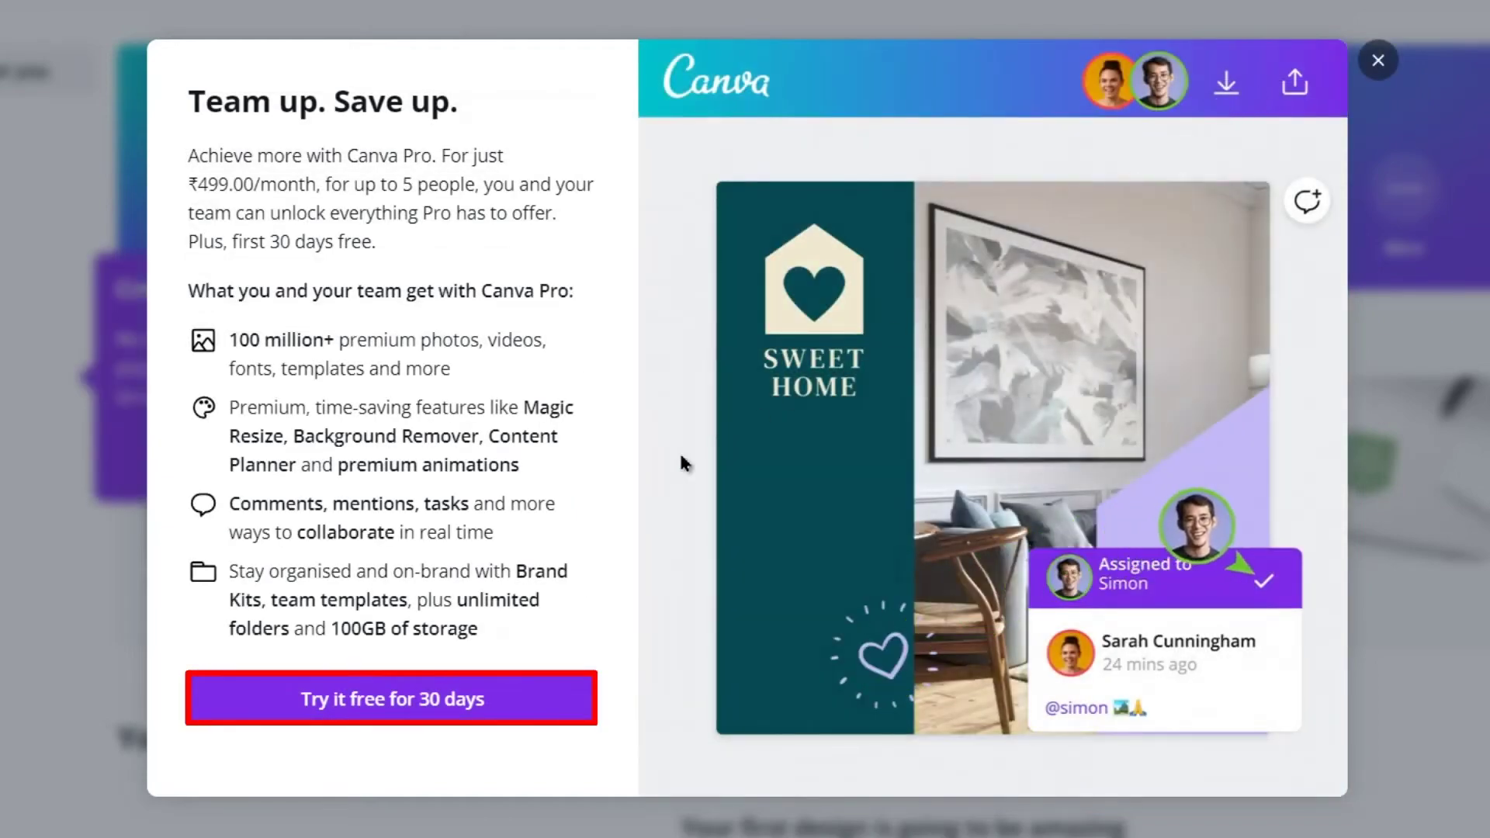
left_click(319, 699)
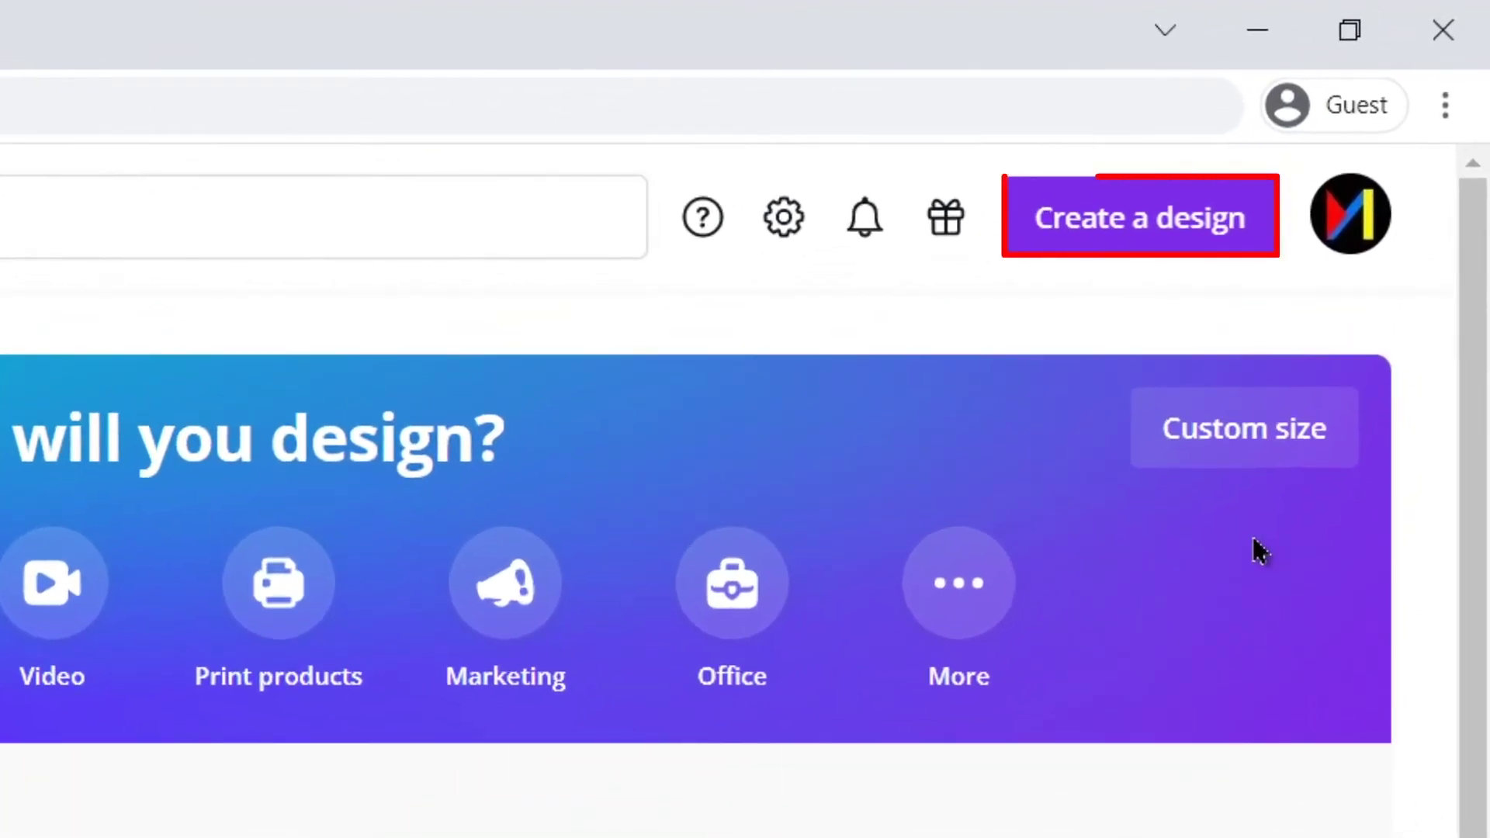
Create a new blank design of the Flyer type, 210 × 297 mm.
left_click(1134, 235)
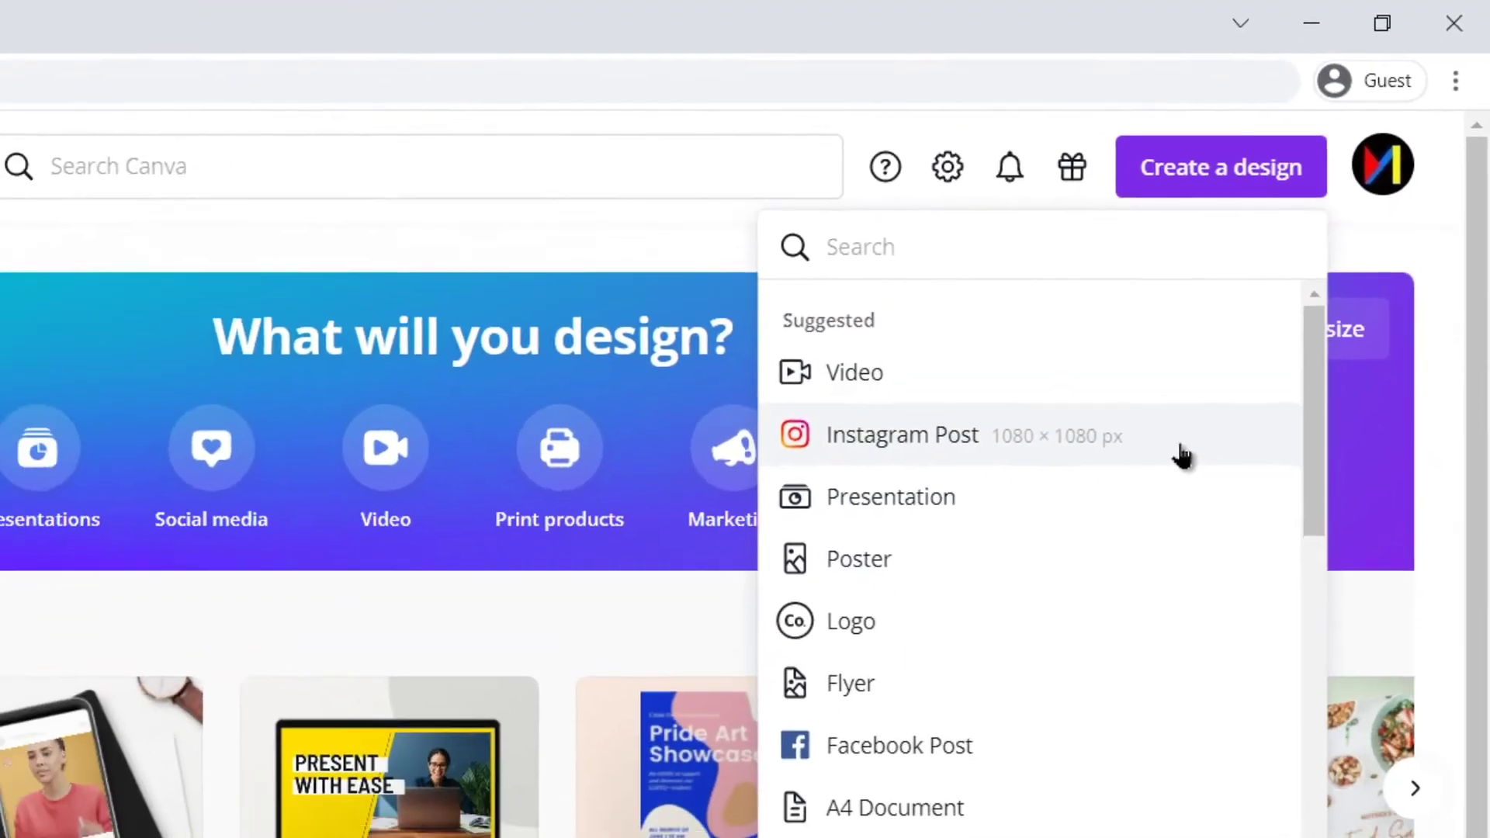
scroll(1124, 487, "down", 5)
scroll(1266, 332, "down", 5)
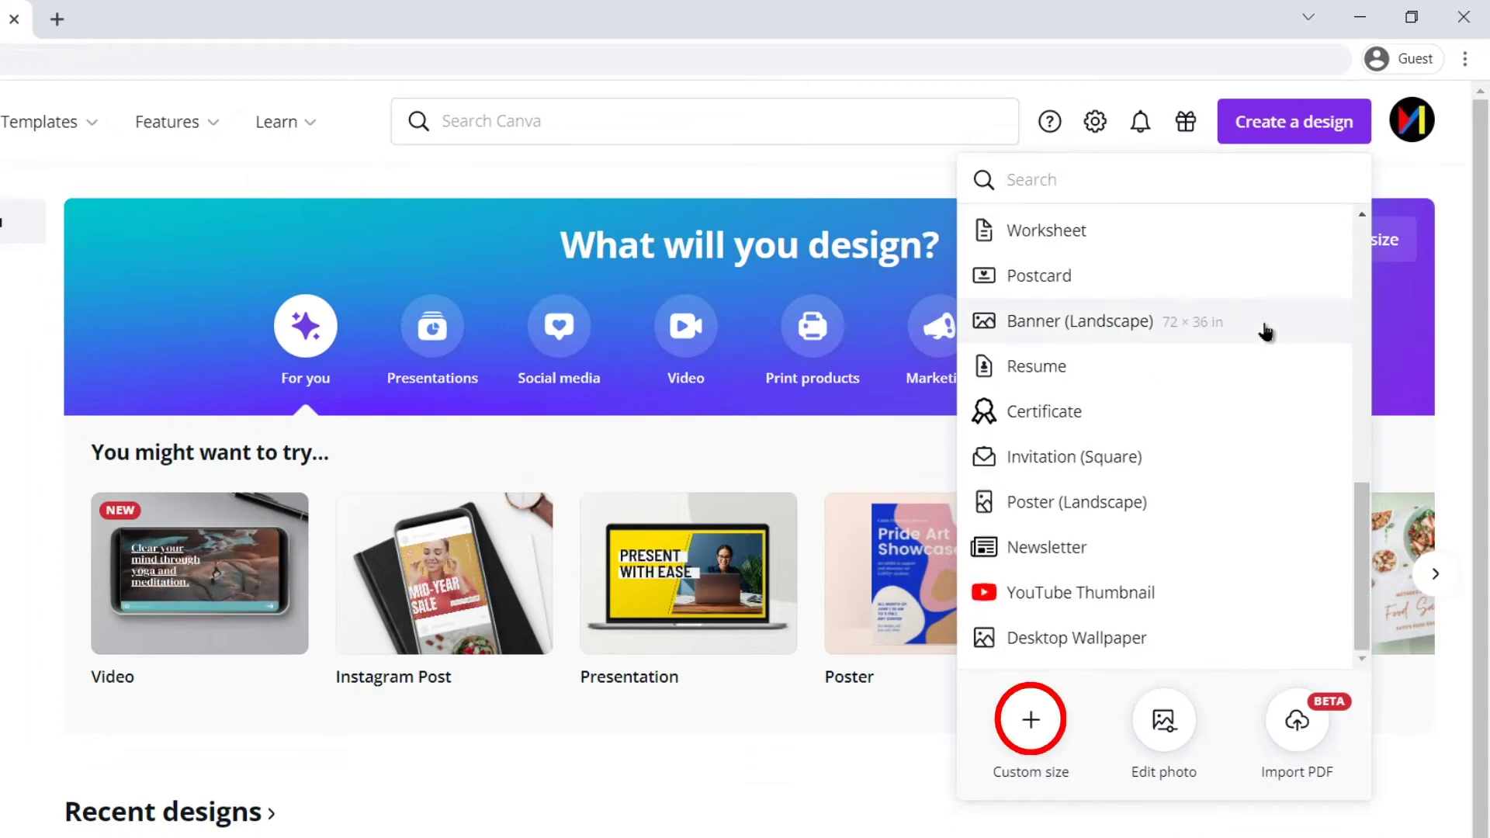
scroll(1266, 333, "up", 3)
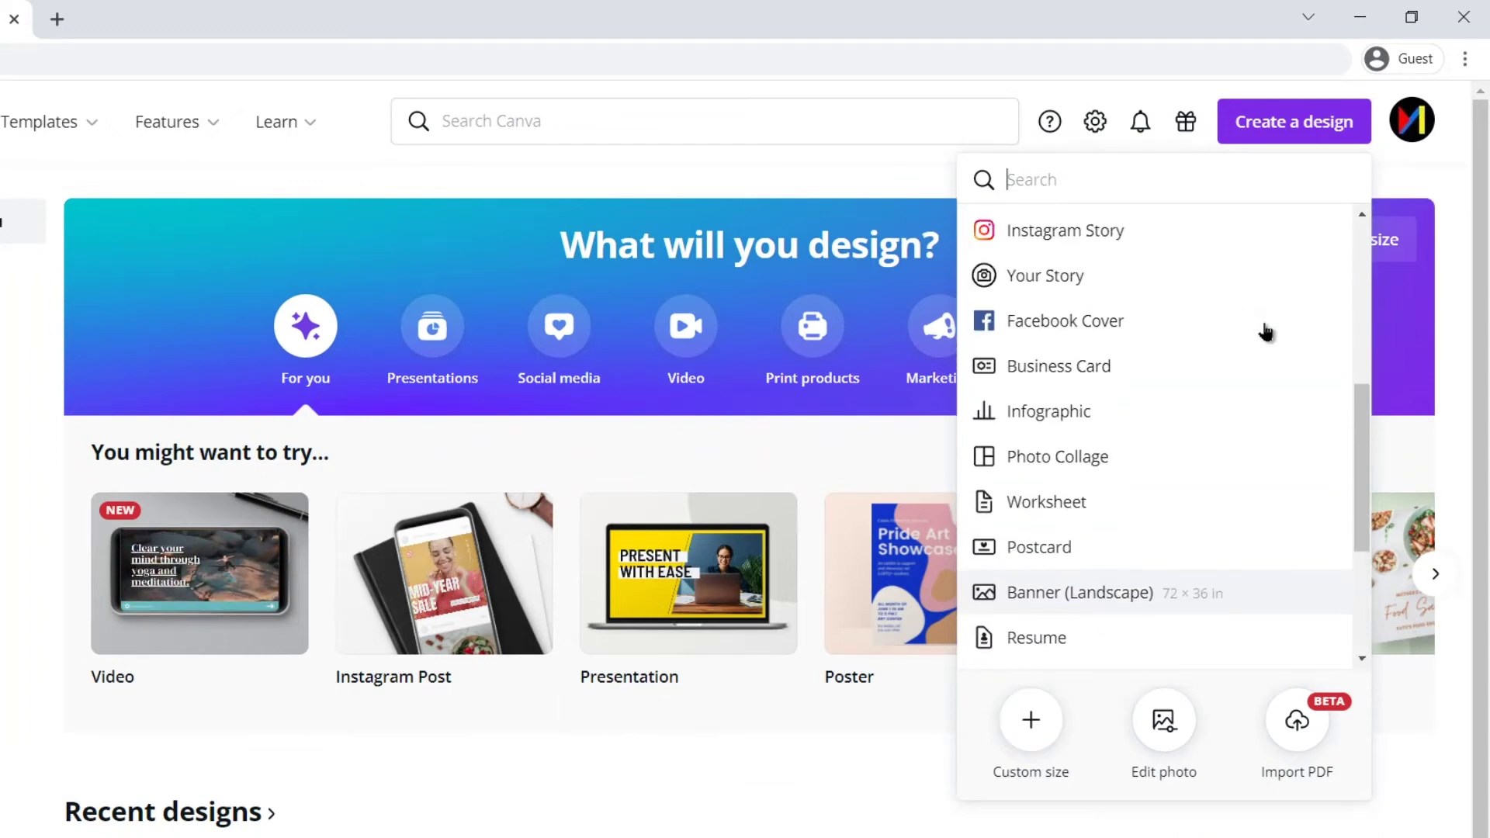
scroll(1266, 332, "up", 3)
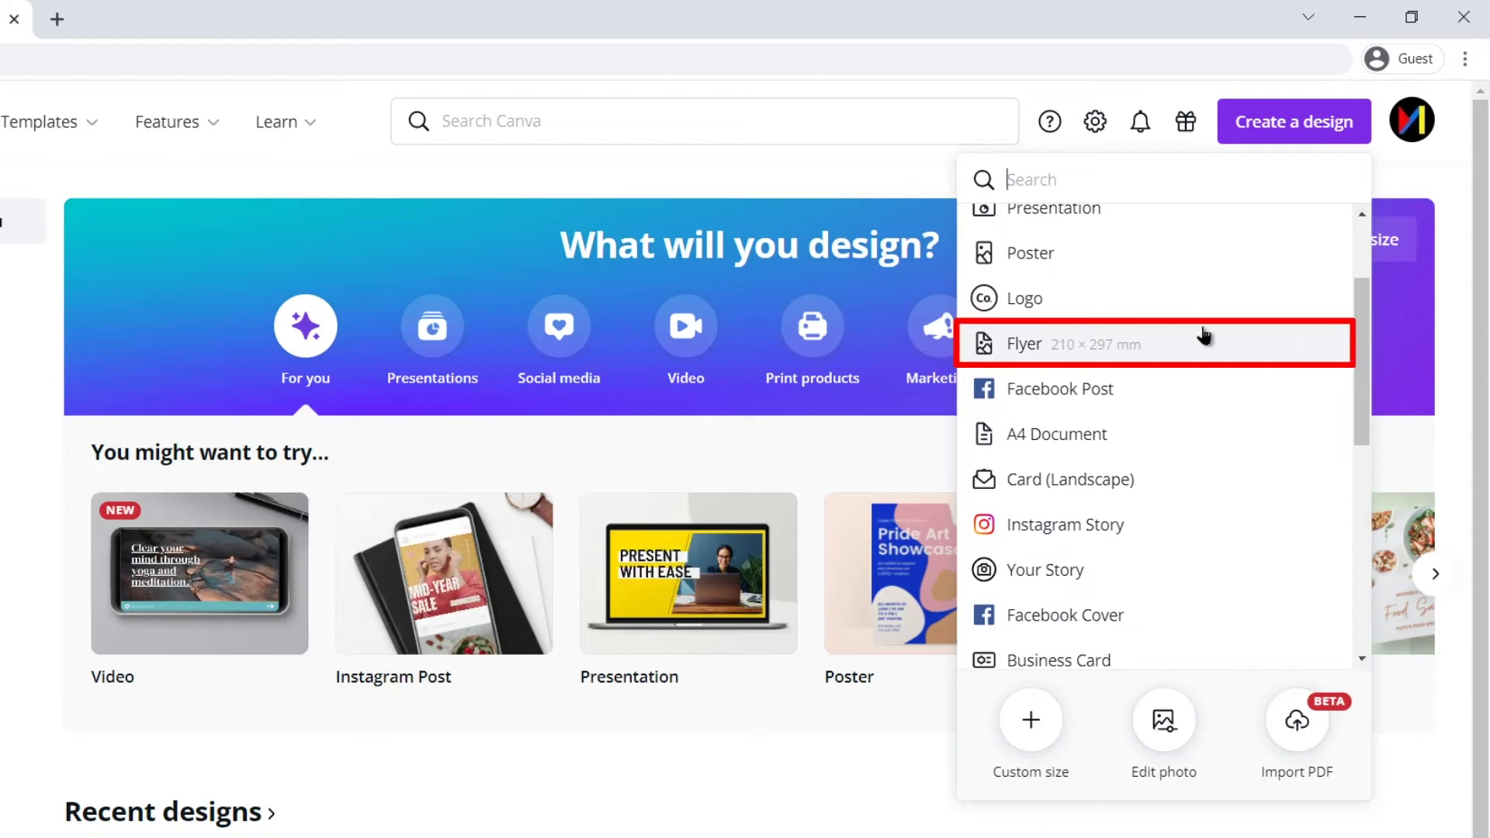
left_click(1100, 343)
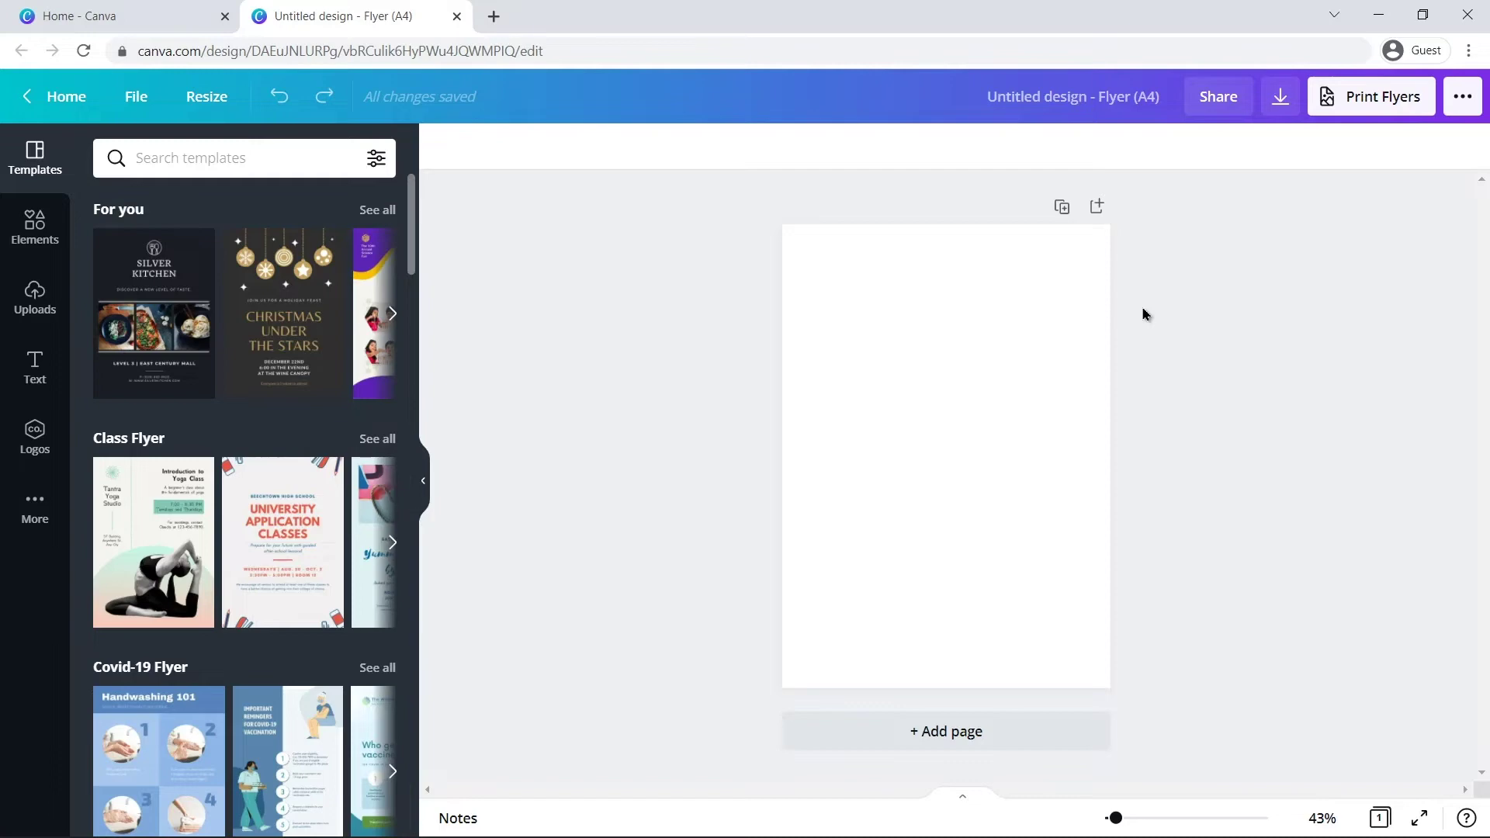
Search the flyer templates for "yoga" and try the second page of the Blue Yoga Fitness Flyer template.
left_click(207, 157)
type("yoga")
key("Return")
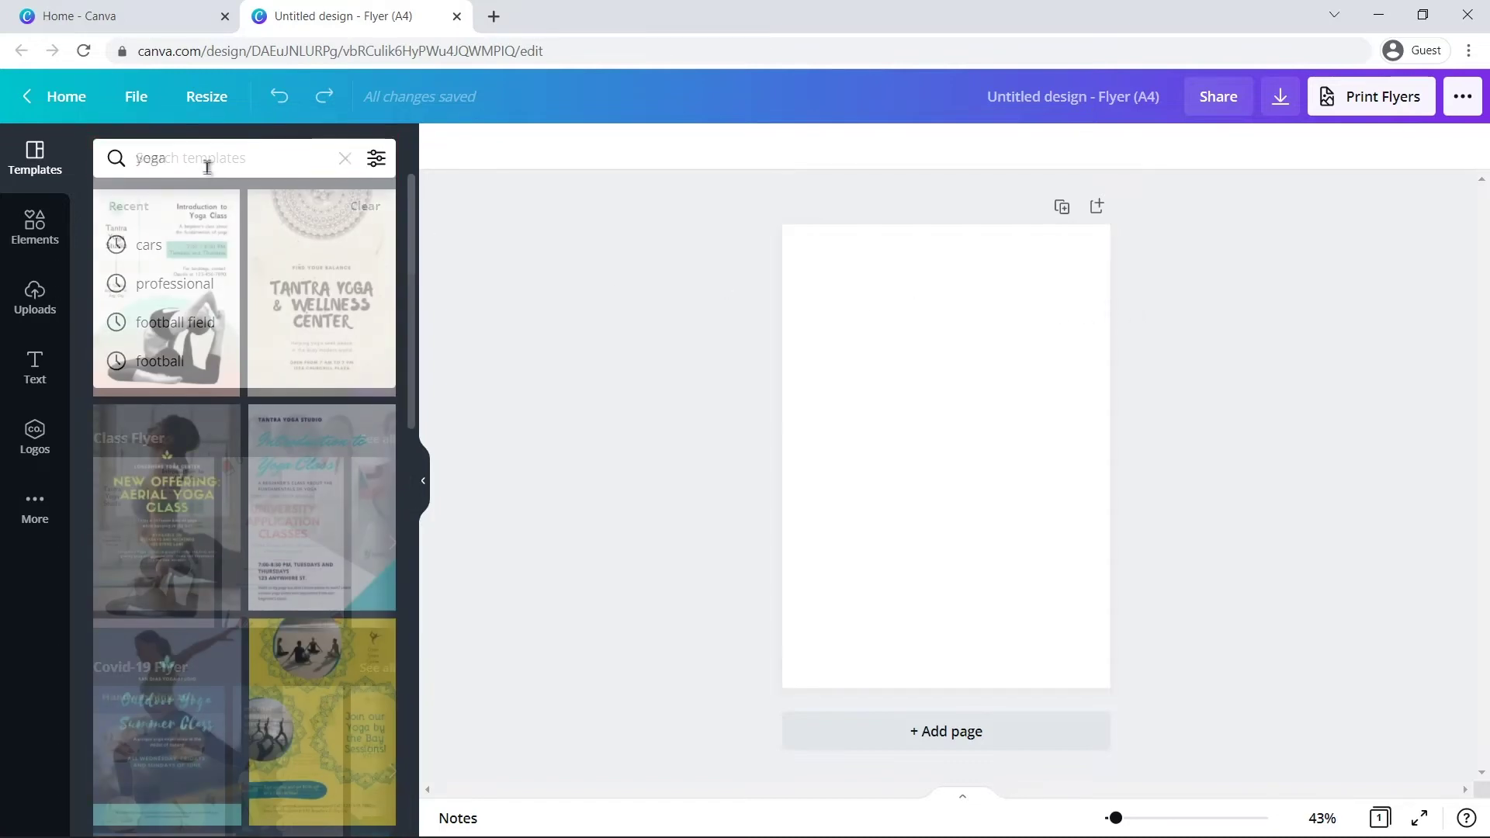
left_click(173, 491)
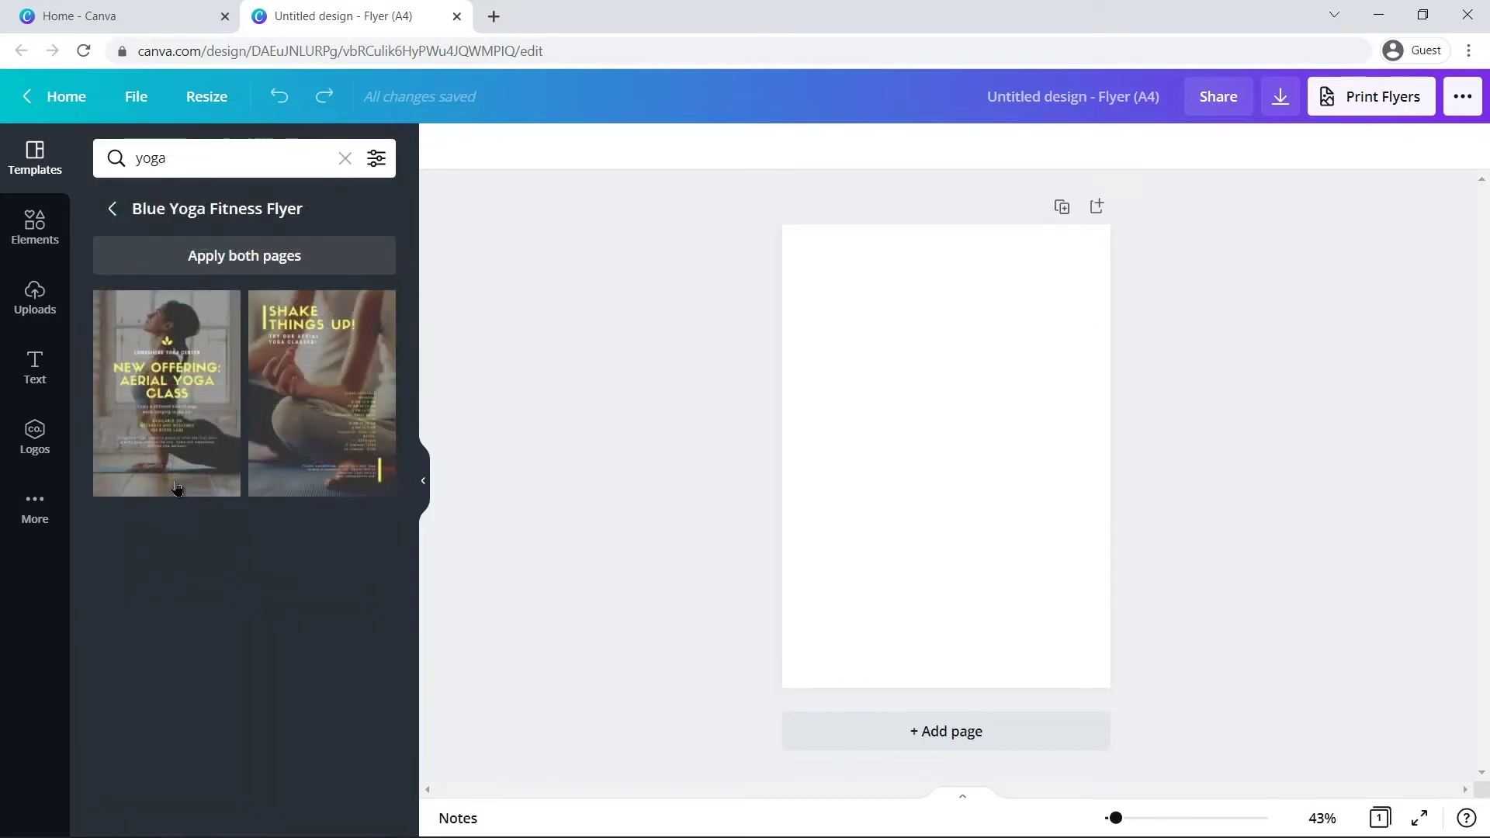
left_click(286, 421)
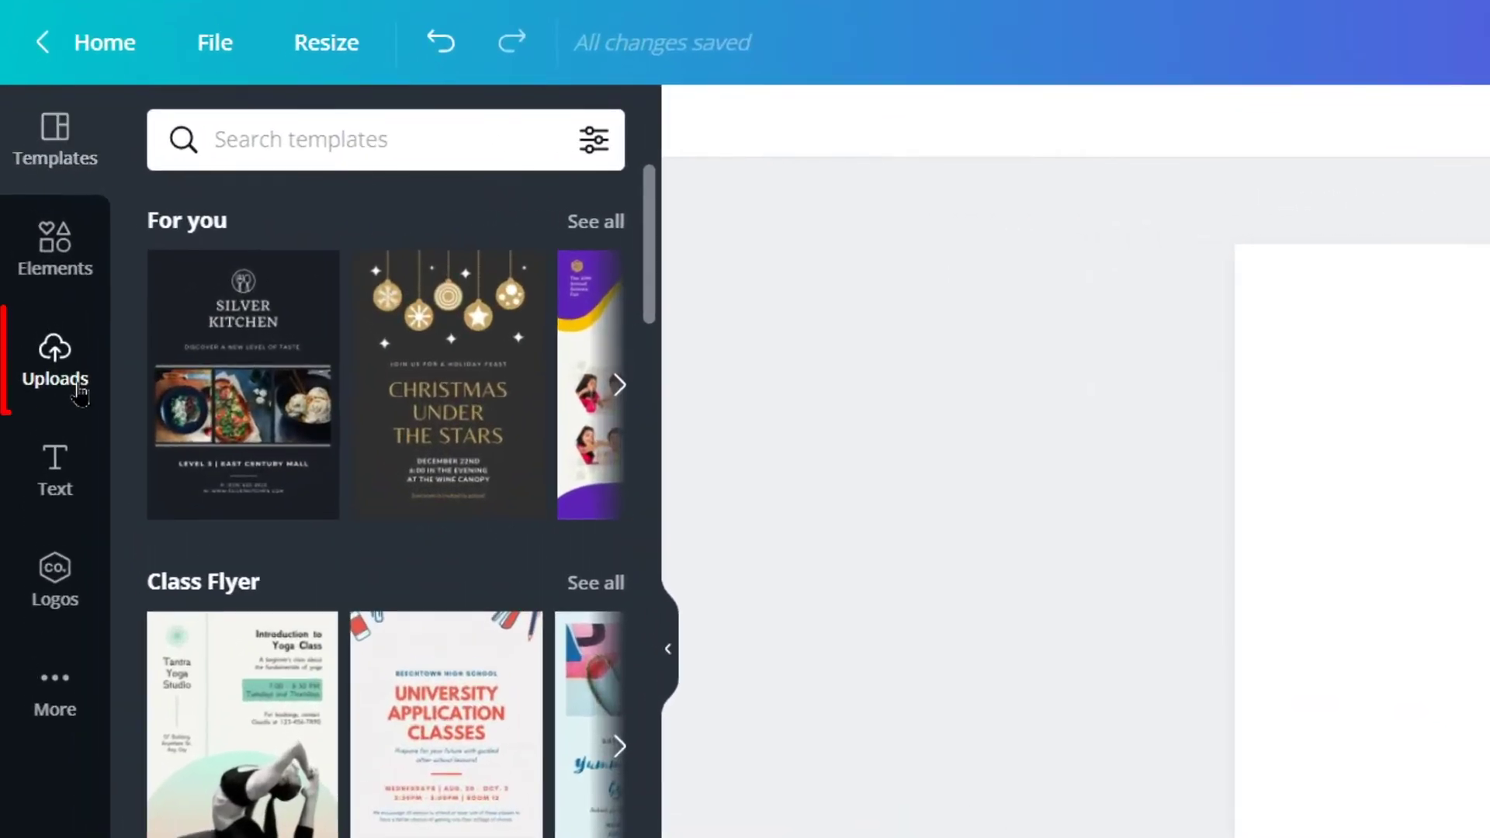
Upload Image 1.jpg from the Files folder to the uploaded images.
left_click(80, 388)
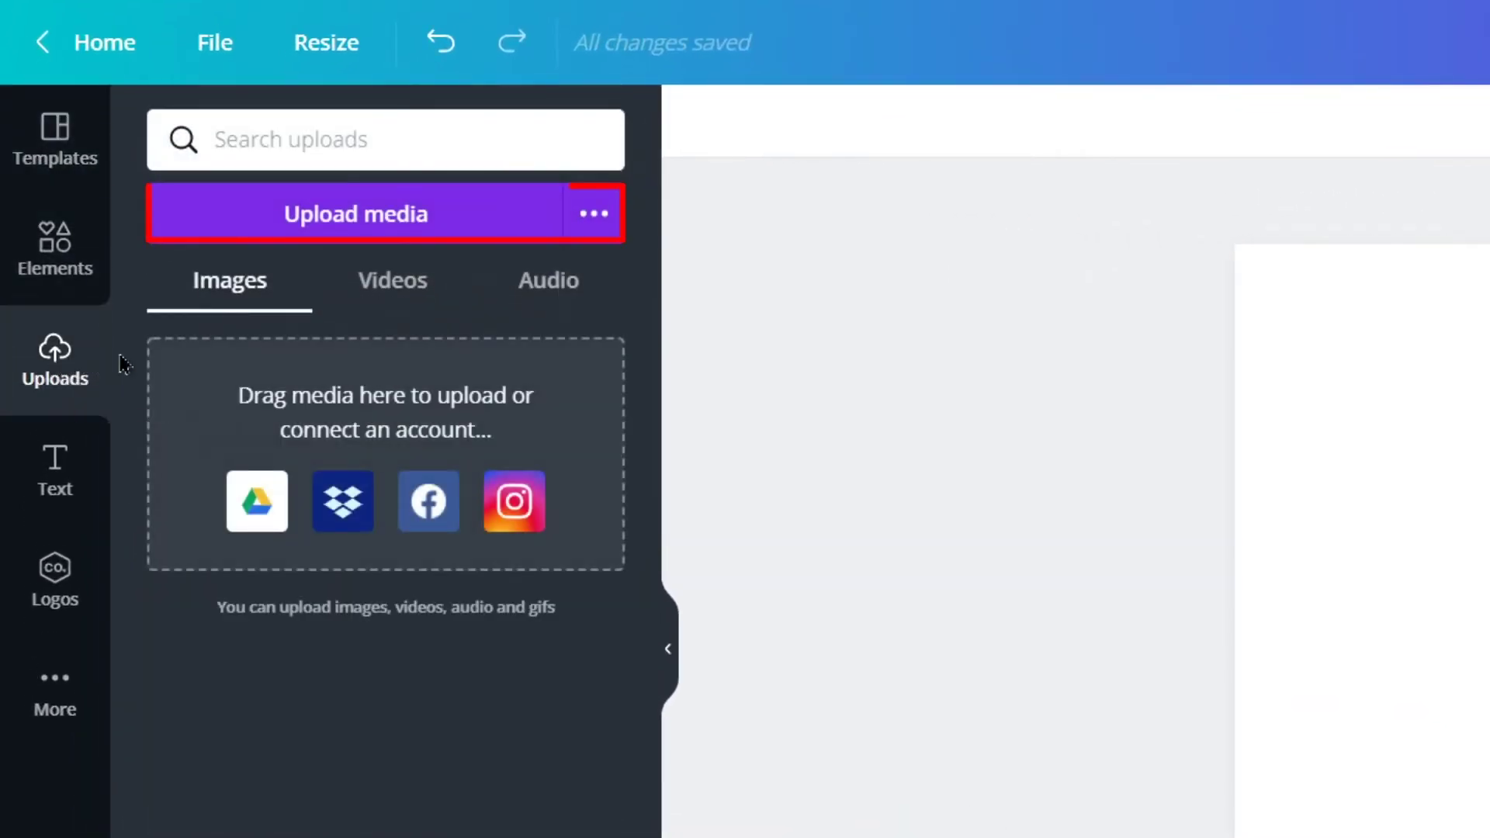
left_click(450, 233)
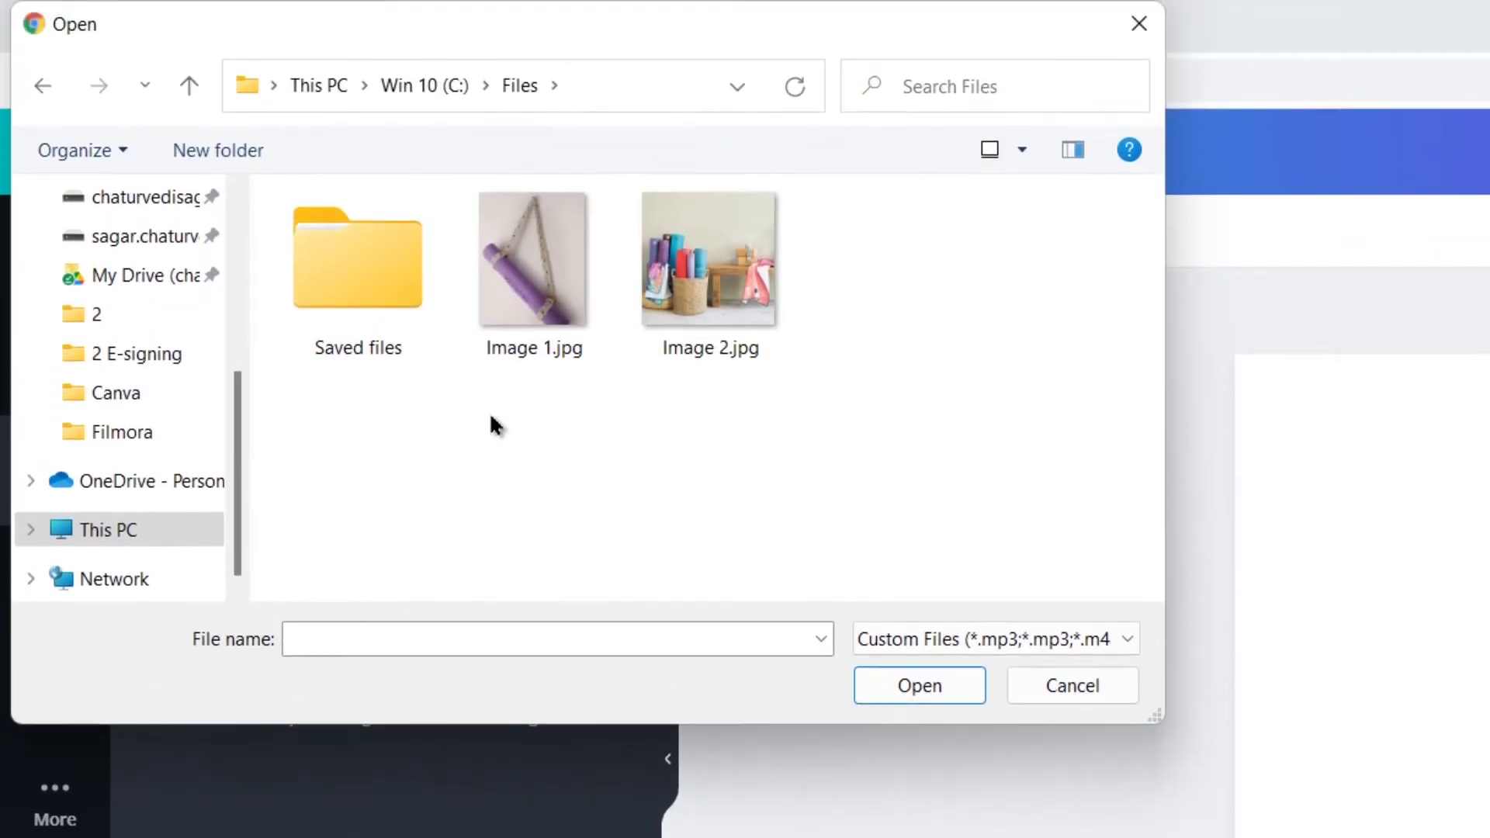
left_click(547, 357)
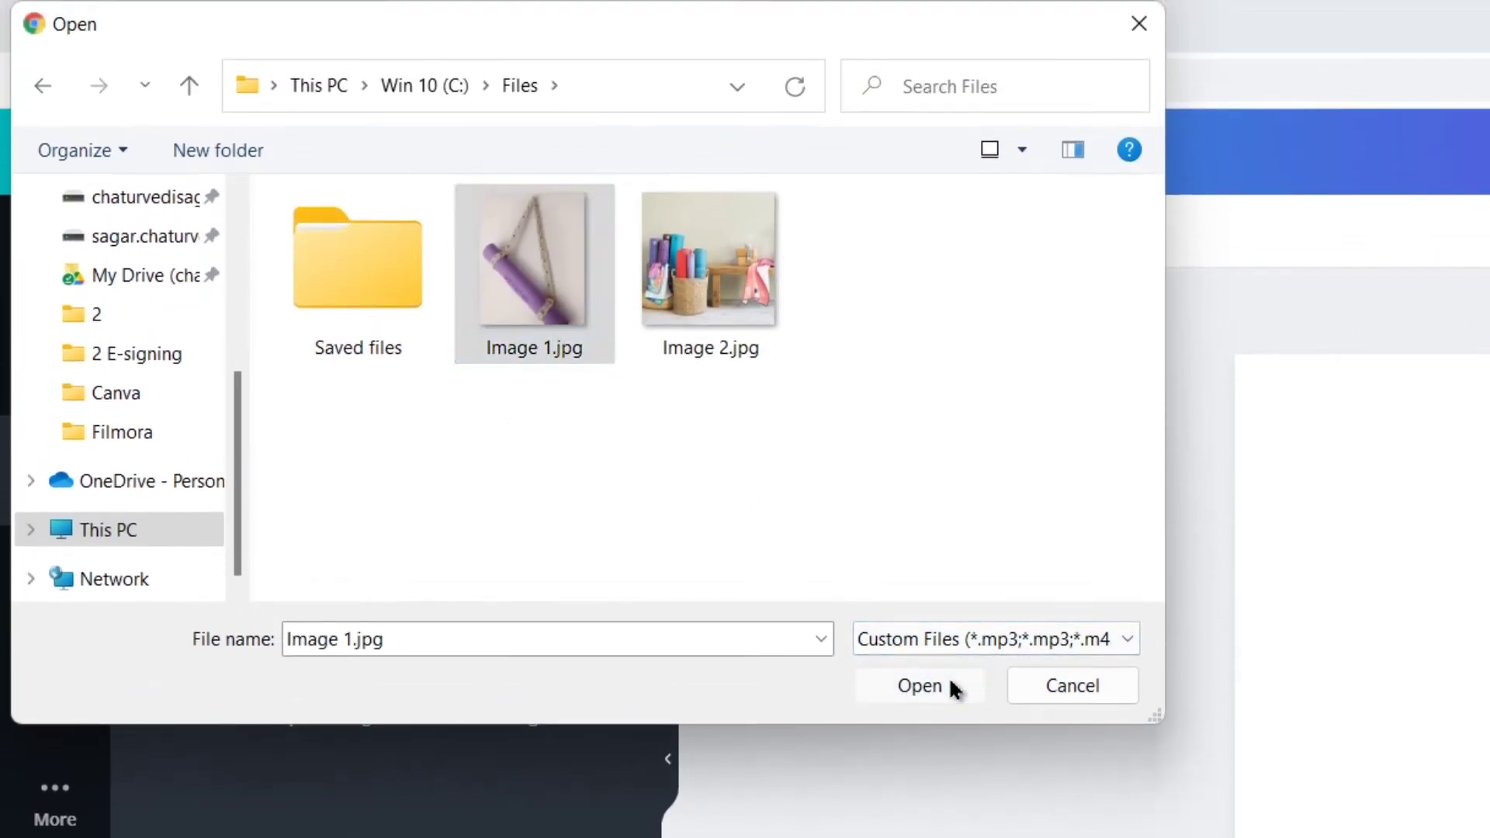
left_click(954, 688)
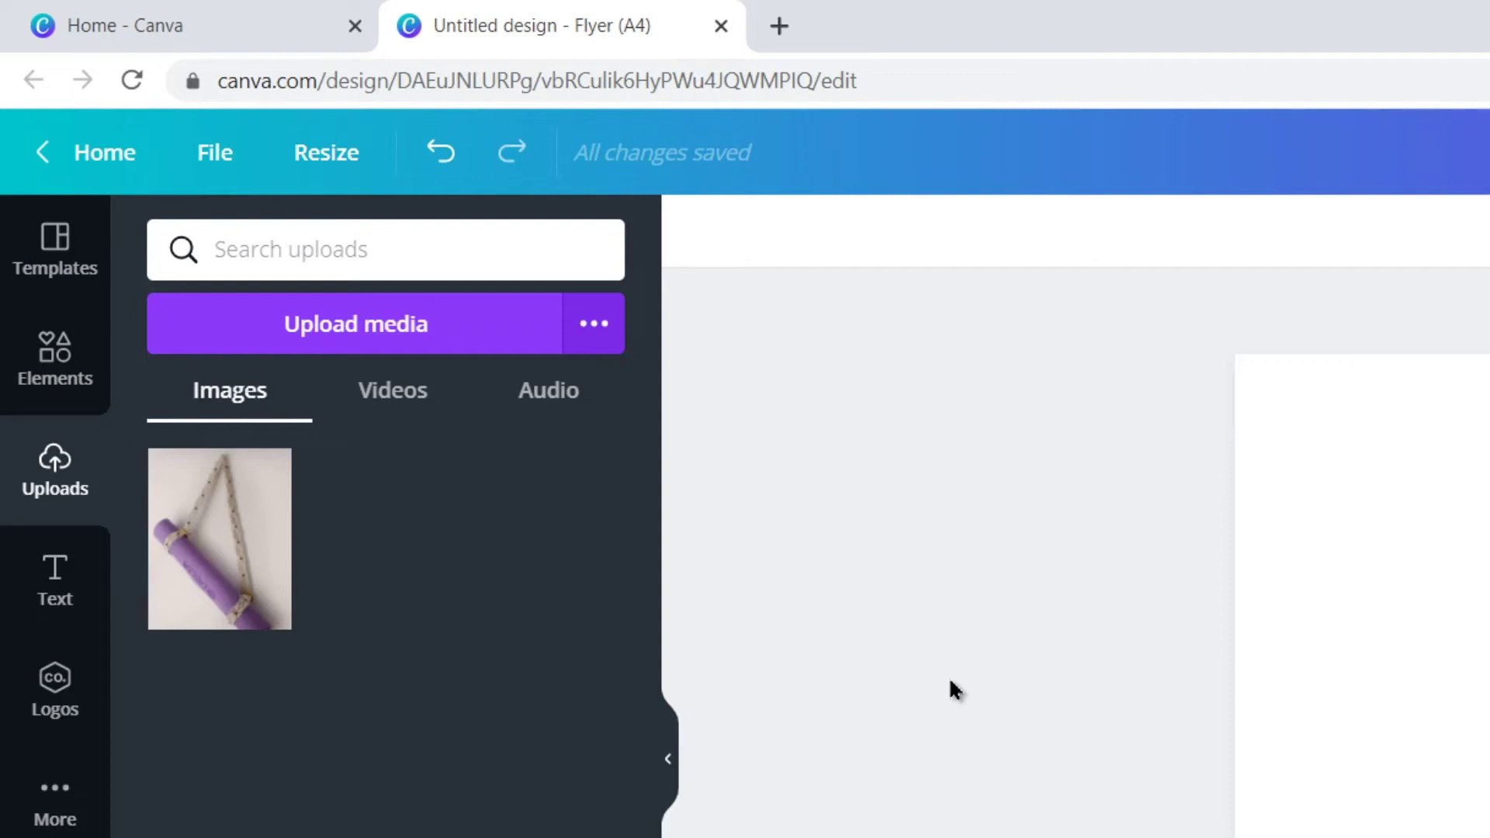
Place the uploaded purple mat photo on the blank flyer and enlarge it to cover the whole page.
left_click(251, 566)
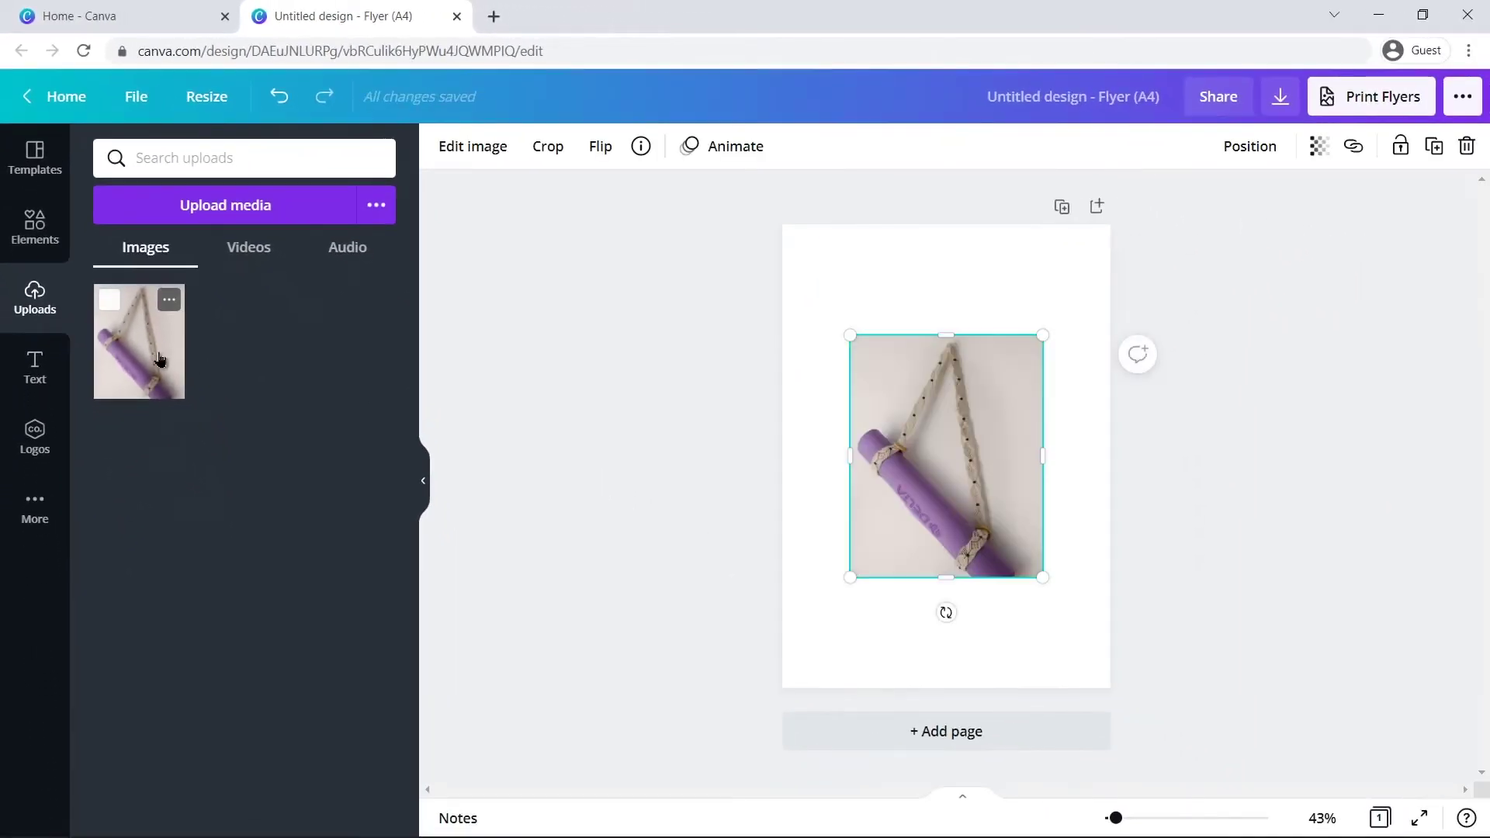
left_click_drag(1042, 577, 1111, 660)
left_click_drag(849, 334, 783, 226)
left_click_drag(1109, 662, 1155, 693)
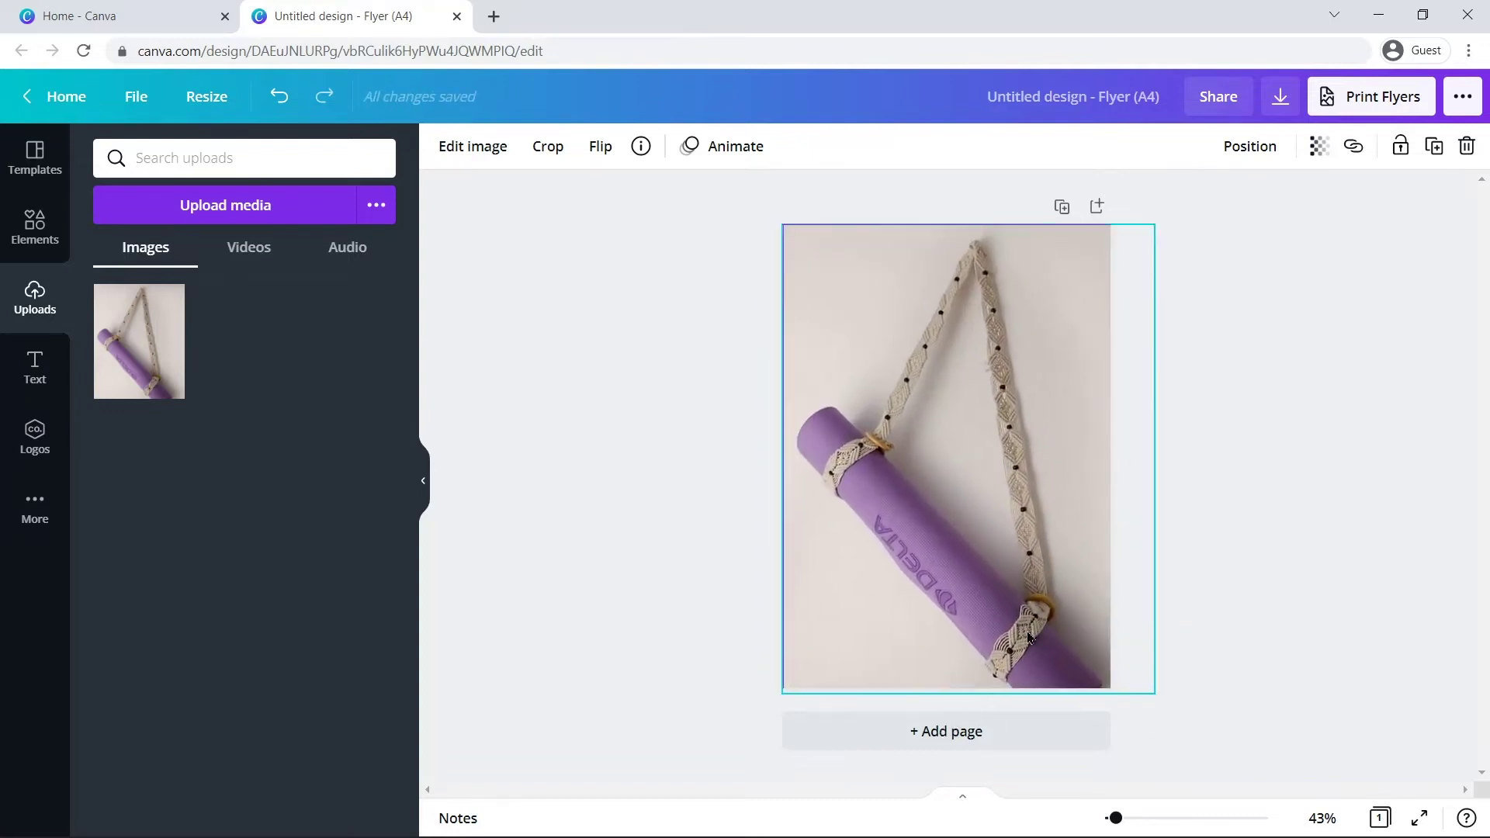
left_click(1199, 535)
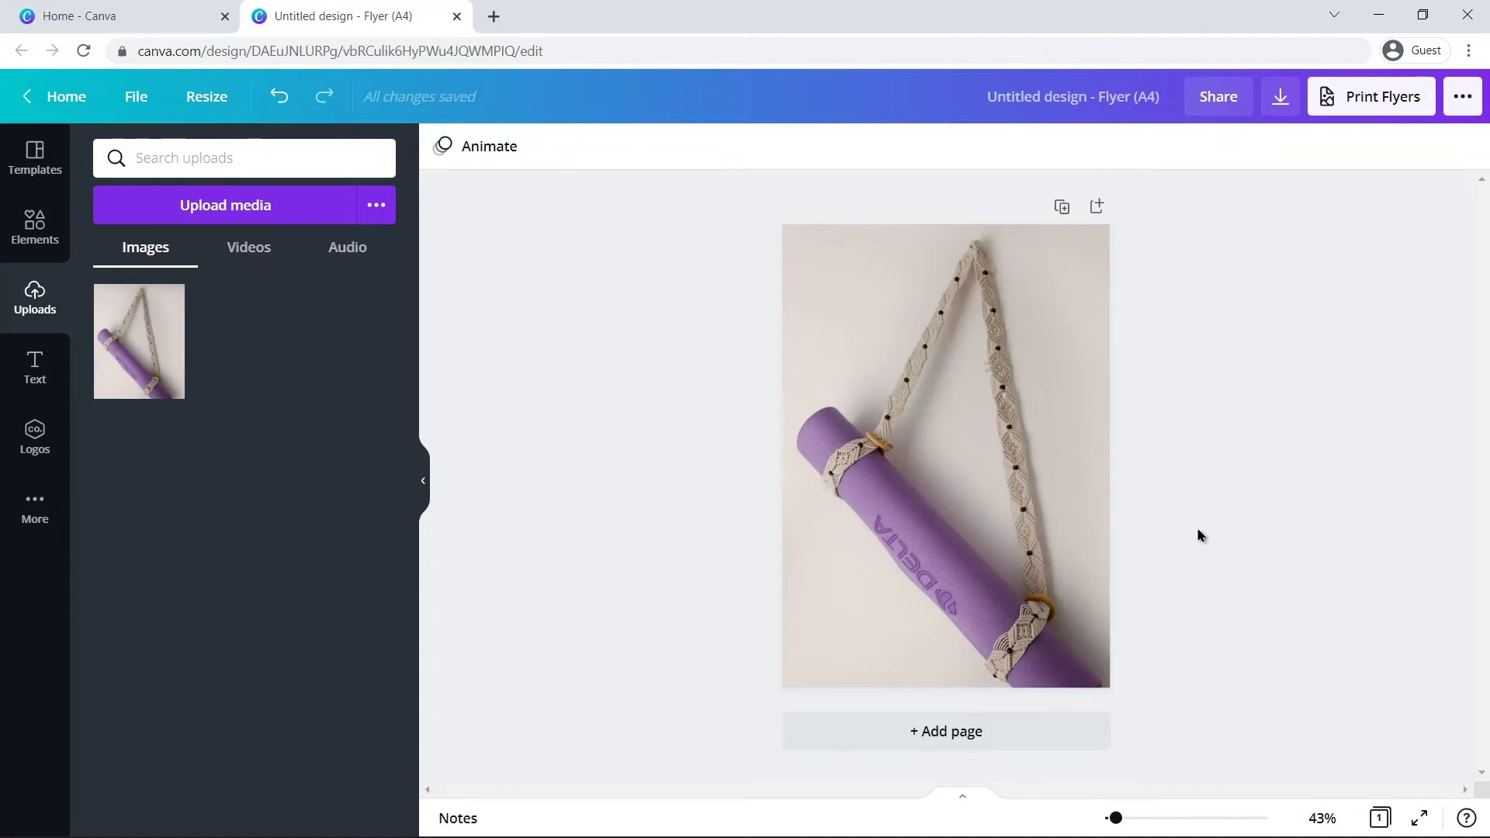
Remove the purple mat photo's background with Background Remover, apply the result and close the image editing options.
left_click(1042, 503)
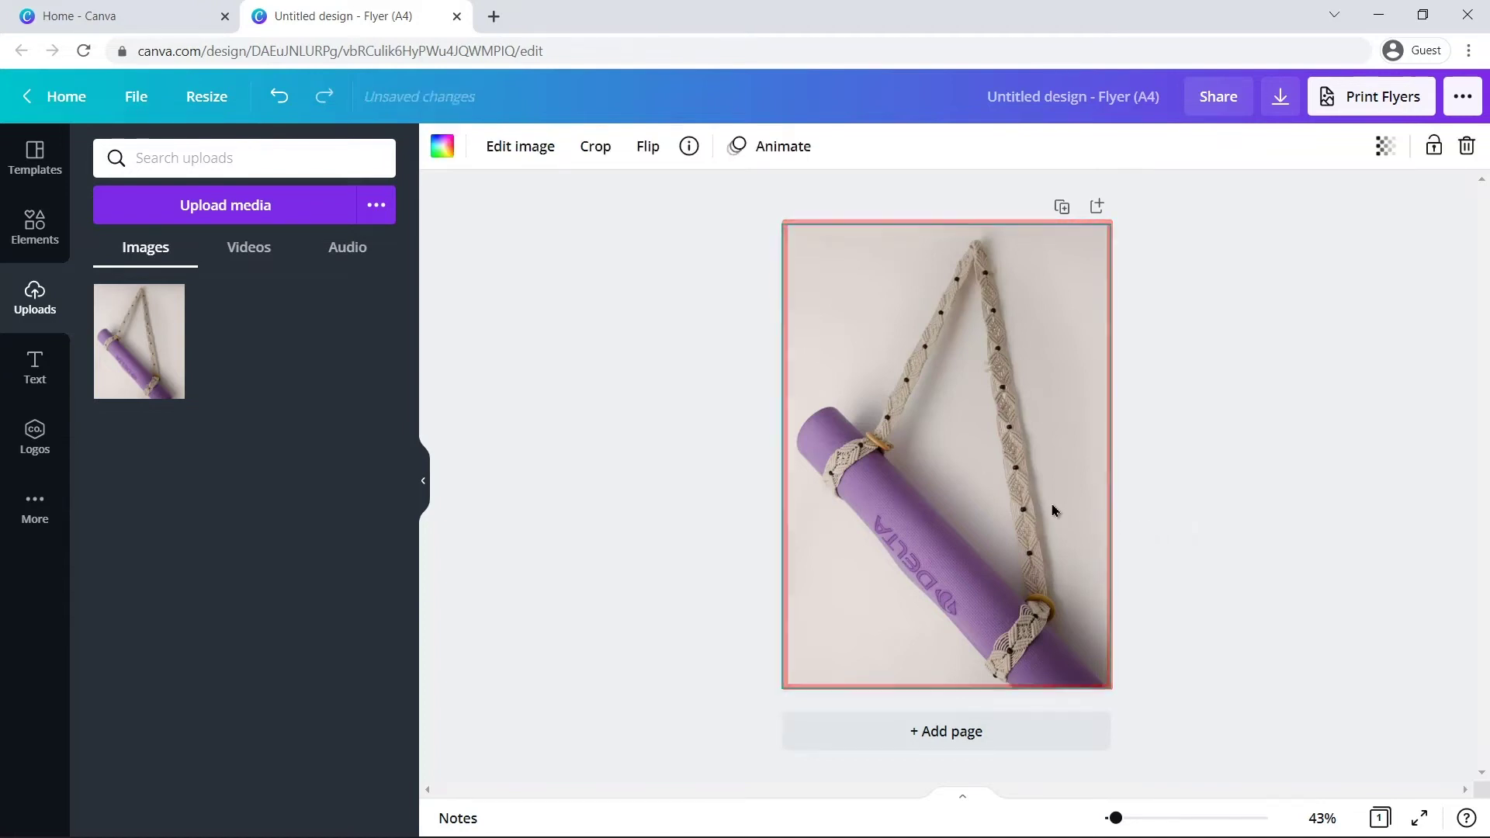
left_click(518, 152)
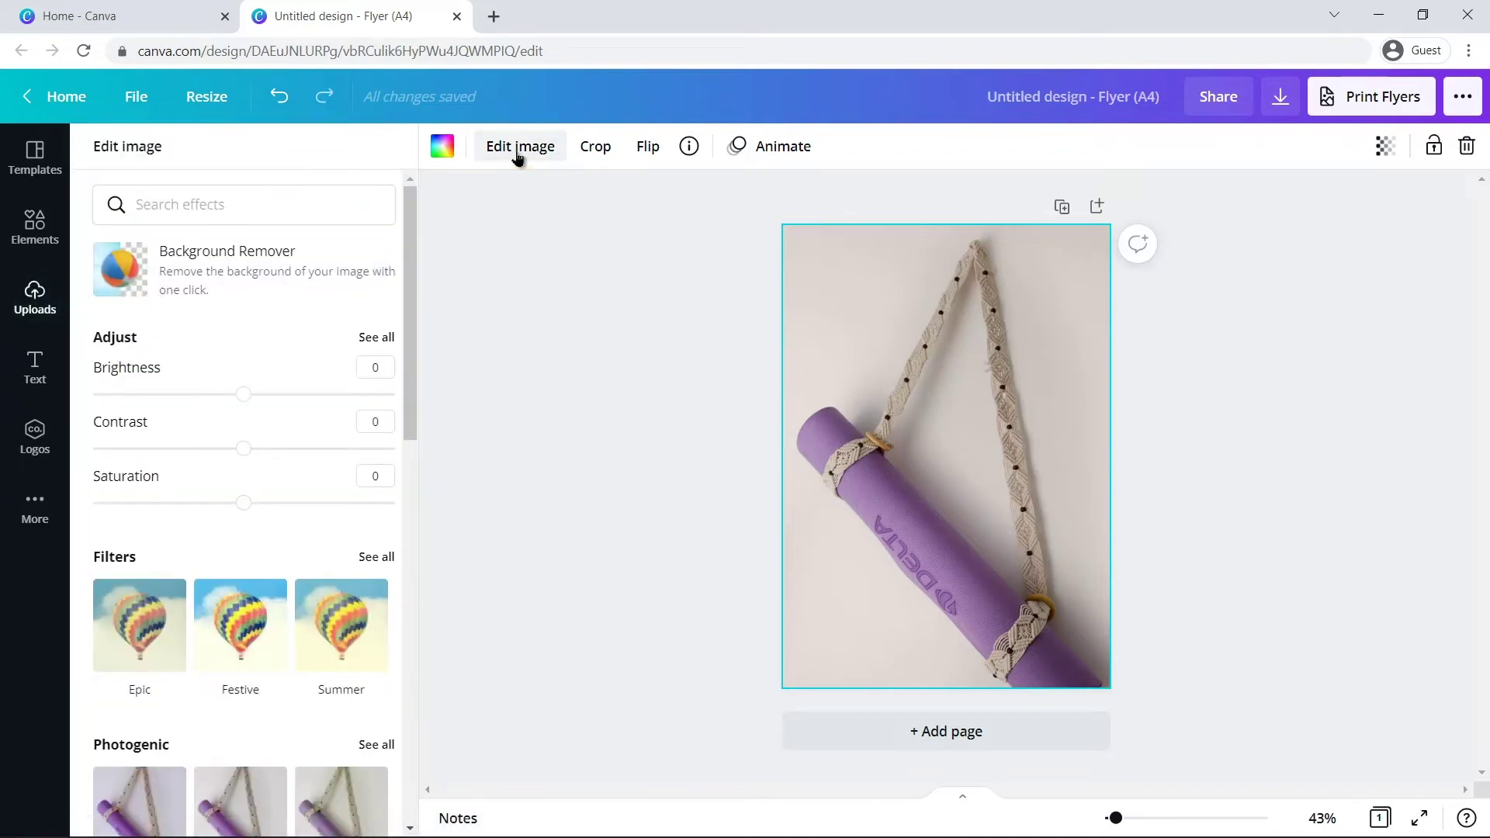
left_click(286, 274)
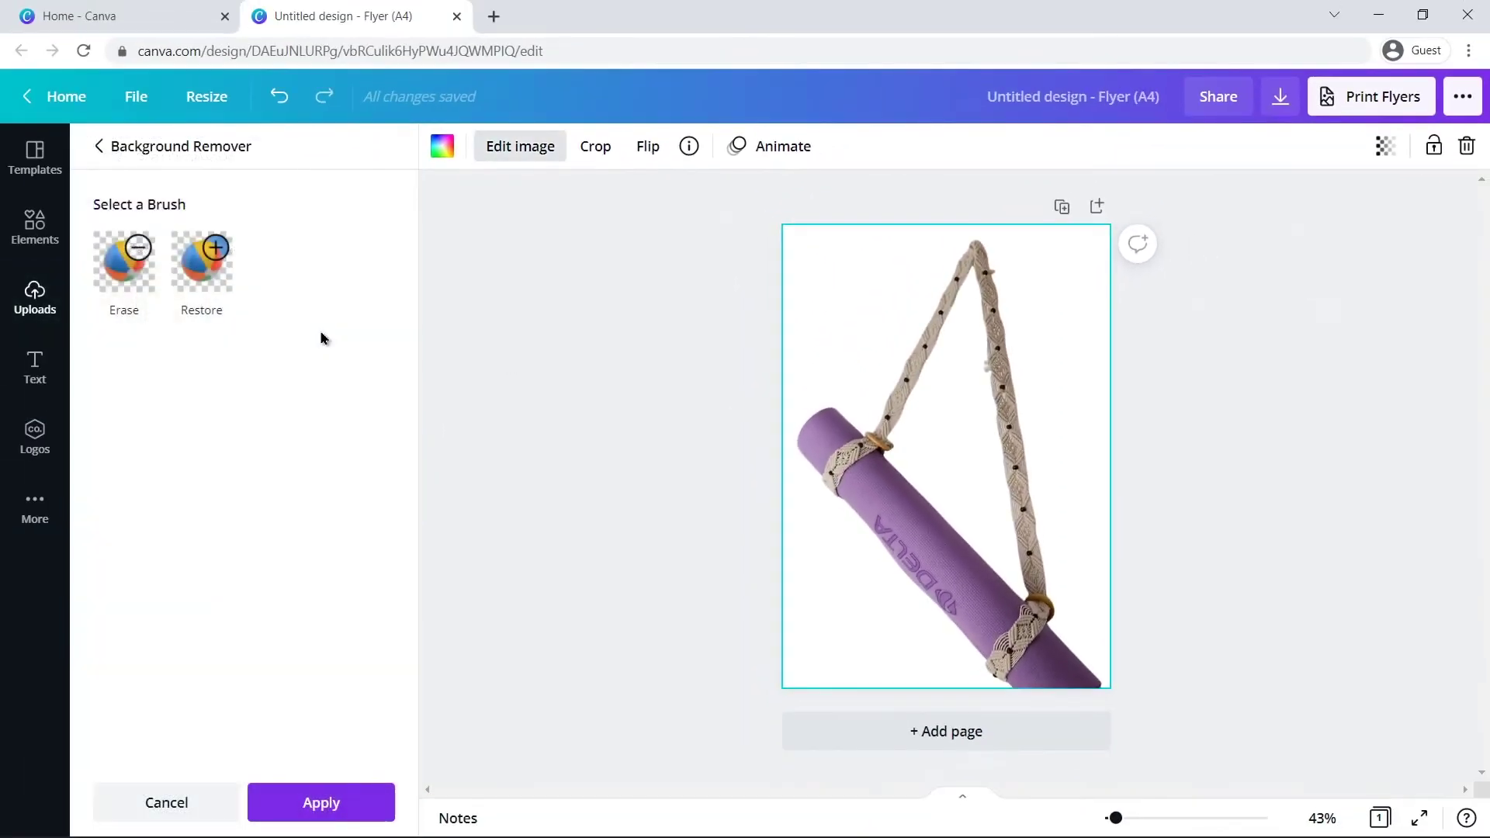
left_click(306, 802)
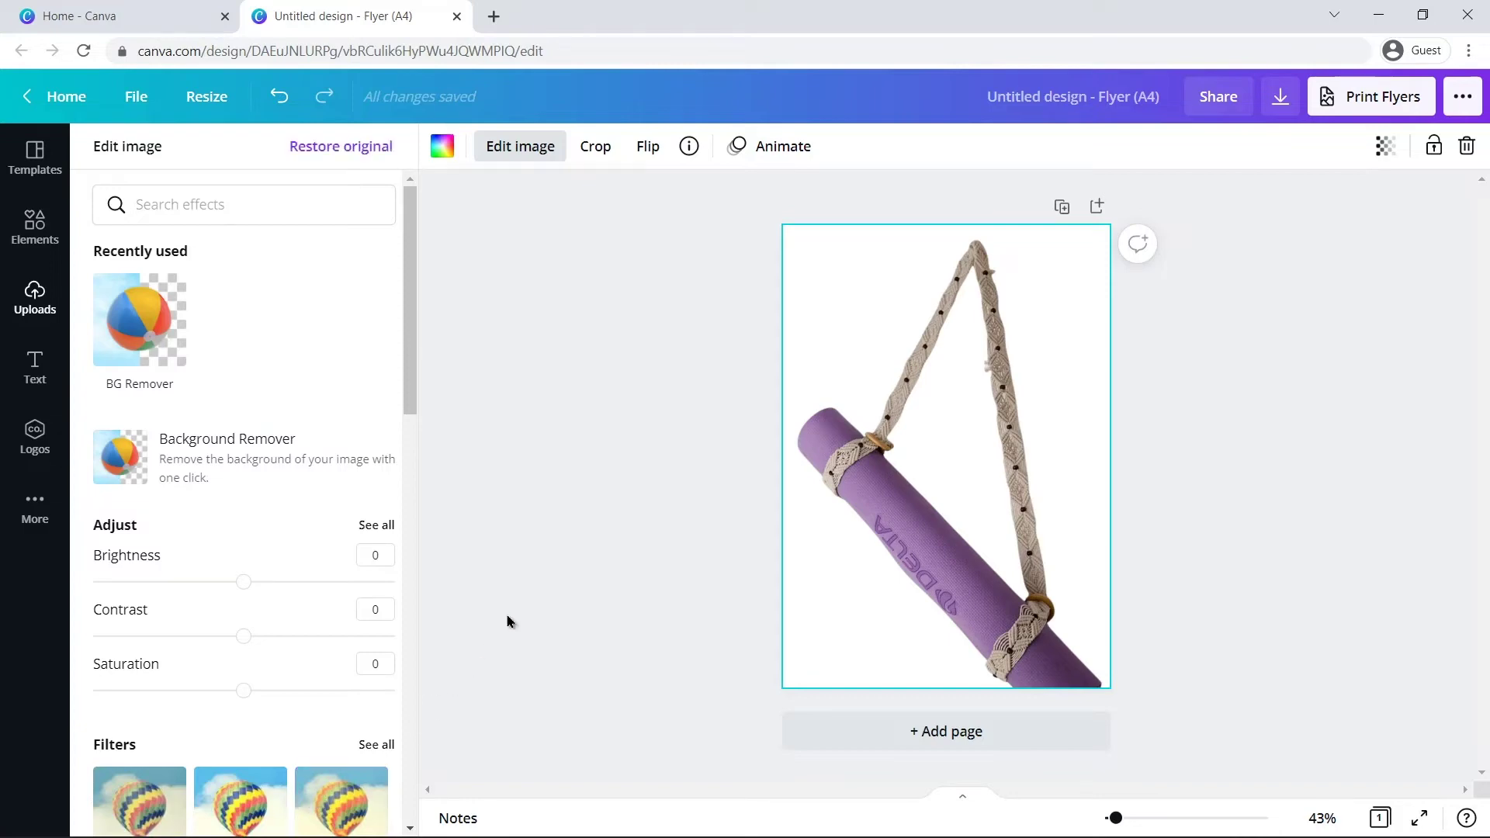
key("Escape")
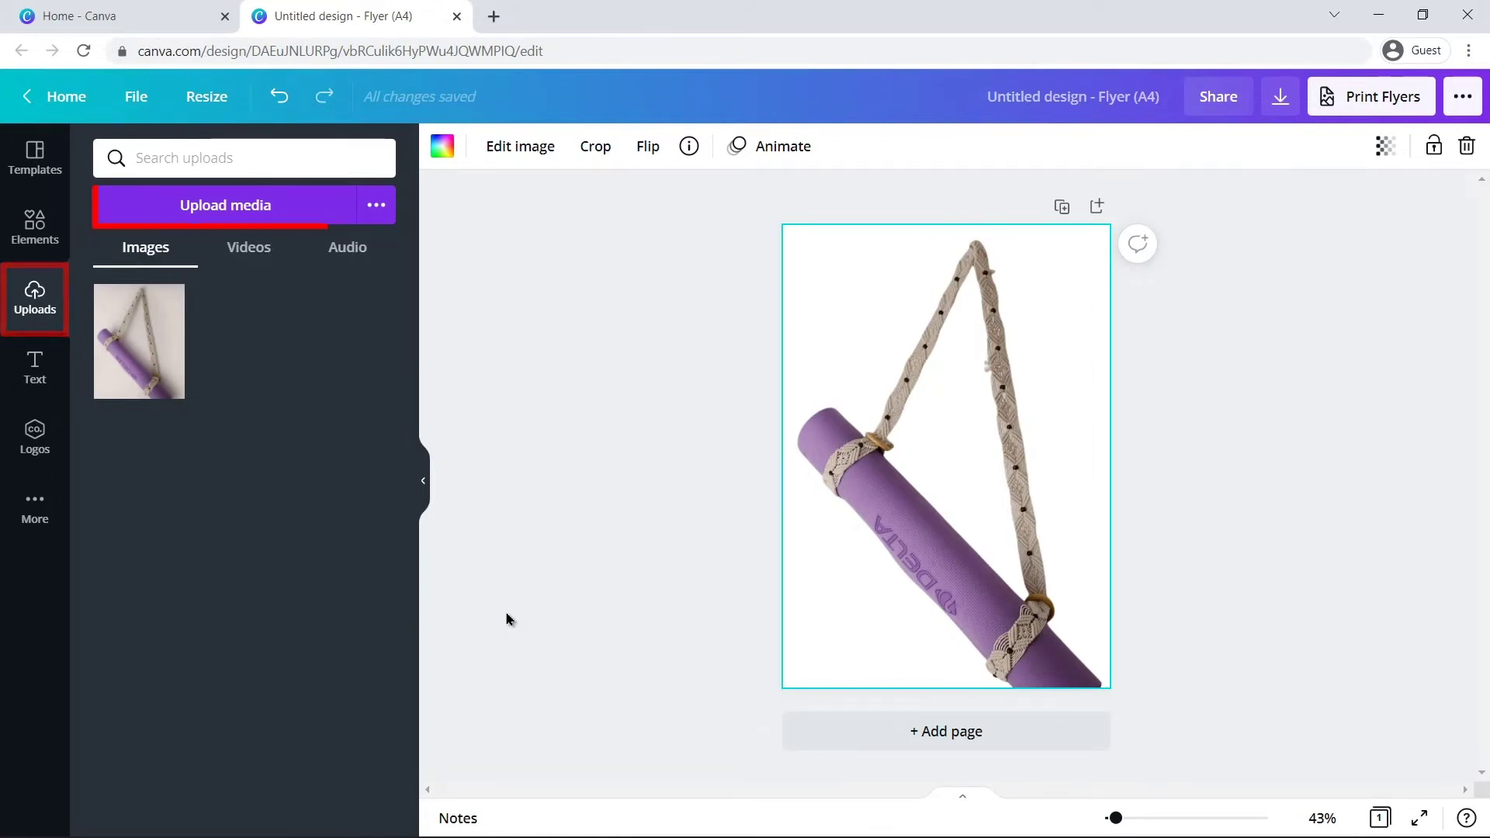
Upload Image 2.jpg and place it on the flyer page instead of the purple mat photo.
left_click(341, 201)
left_click(450, 167)
left_click(582, 434)
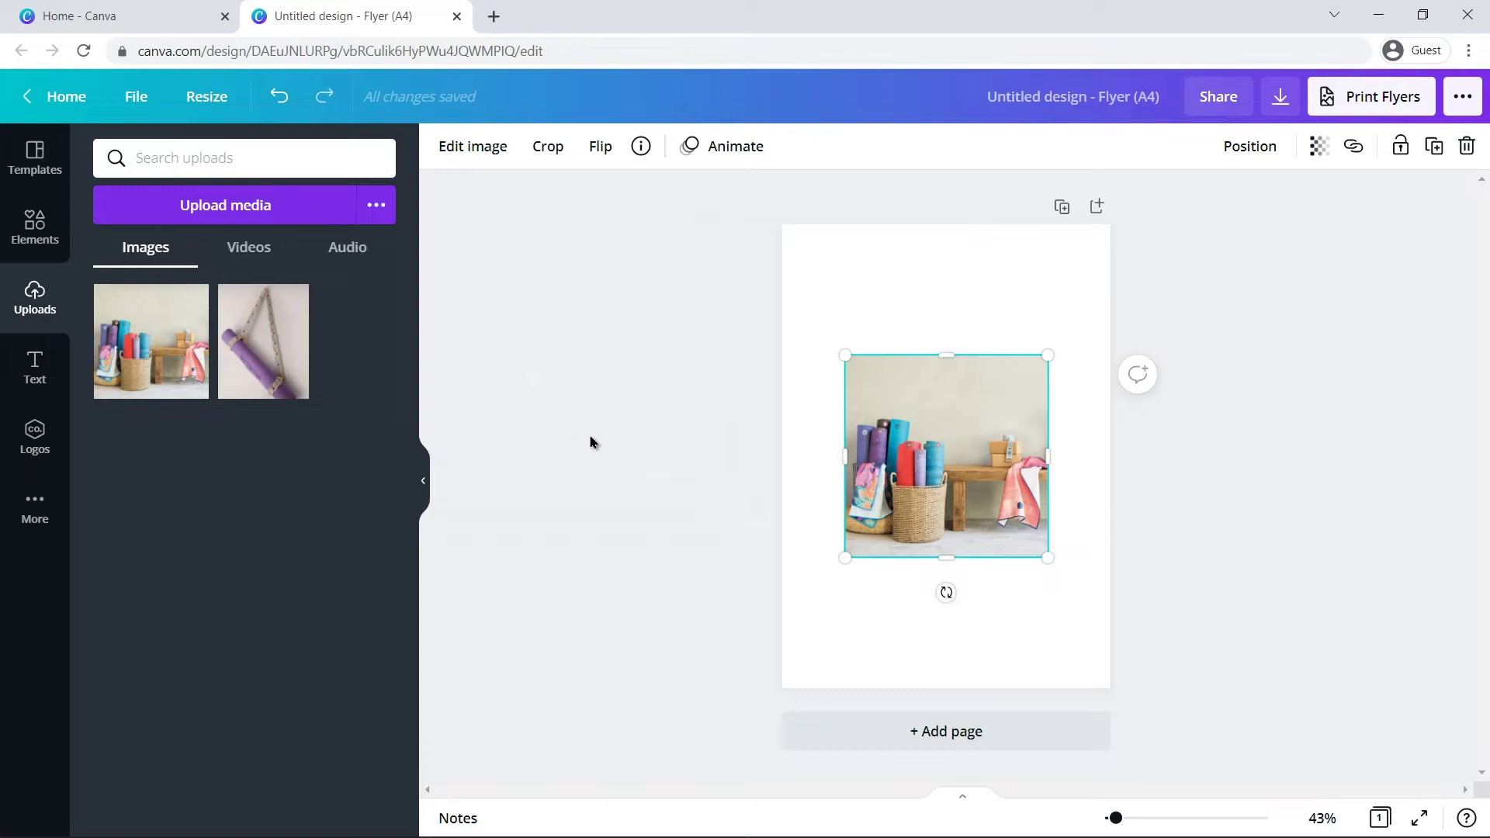
Enlarge the photo of mats in baskets to the full page height and shift it to cover the whole flyer.
left_click_drag(1048, 557, 1082, 585)
left_click_drag(843, 356, 746, 257)
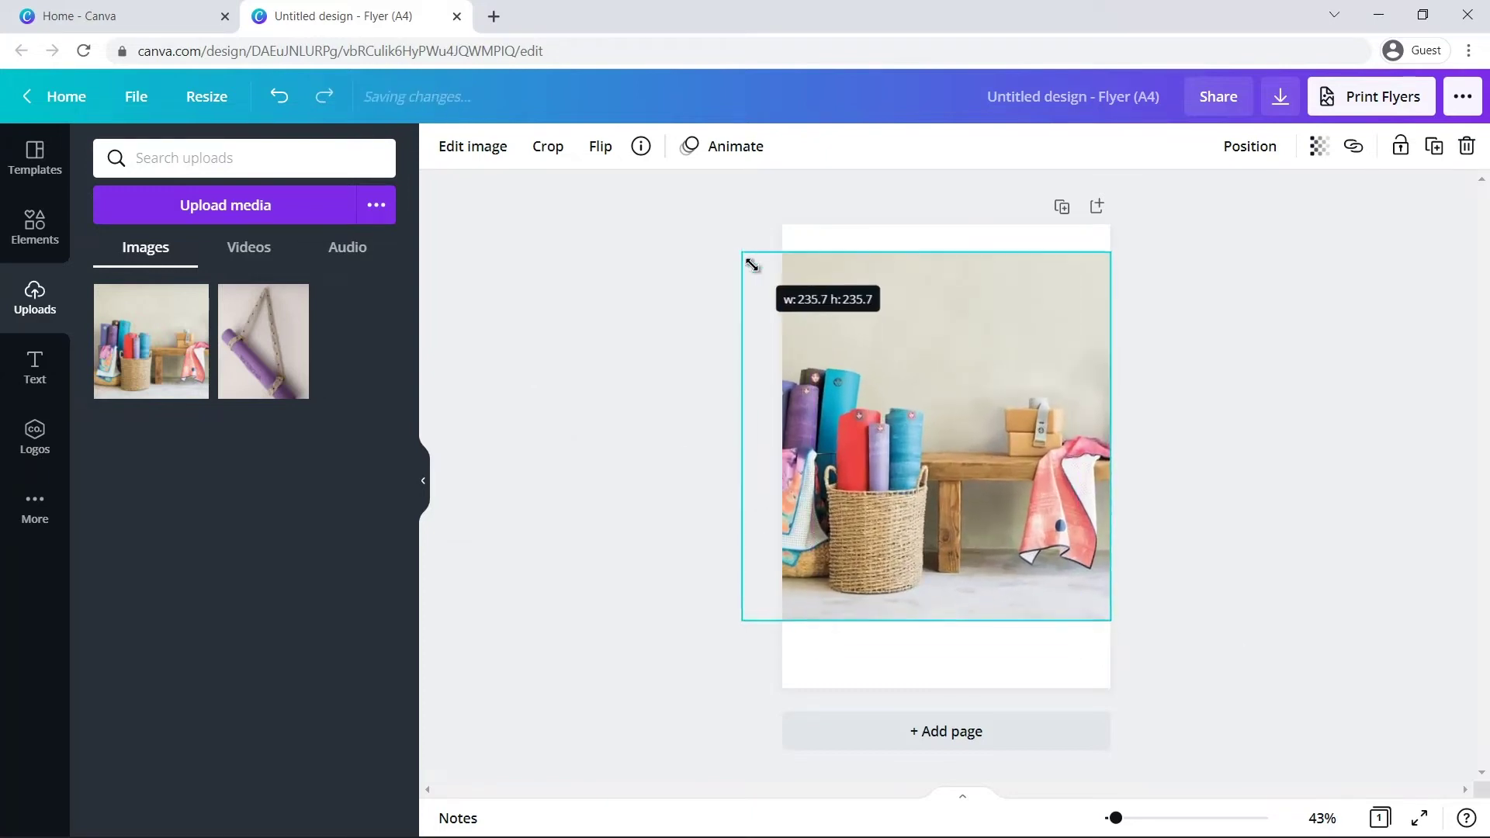
left_click_drag(1111, 622, 1193, 686)
left_click_drag(742, 252, 712, 222)
left_click_drag(815, 283, 871, 280)
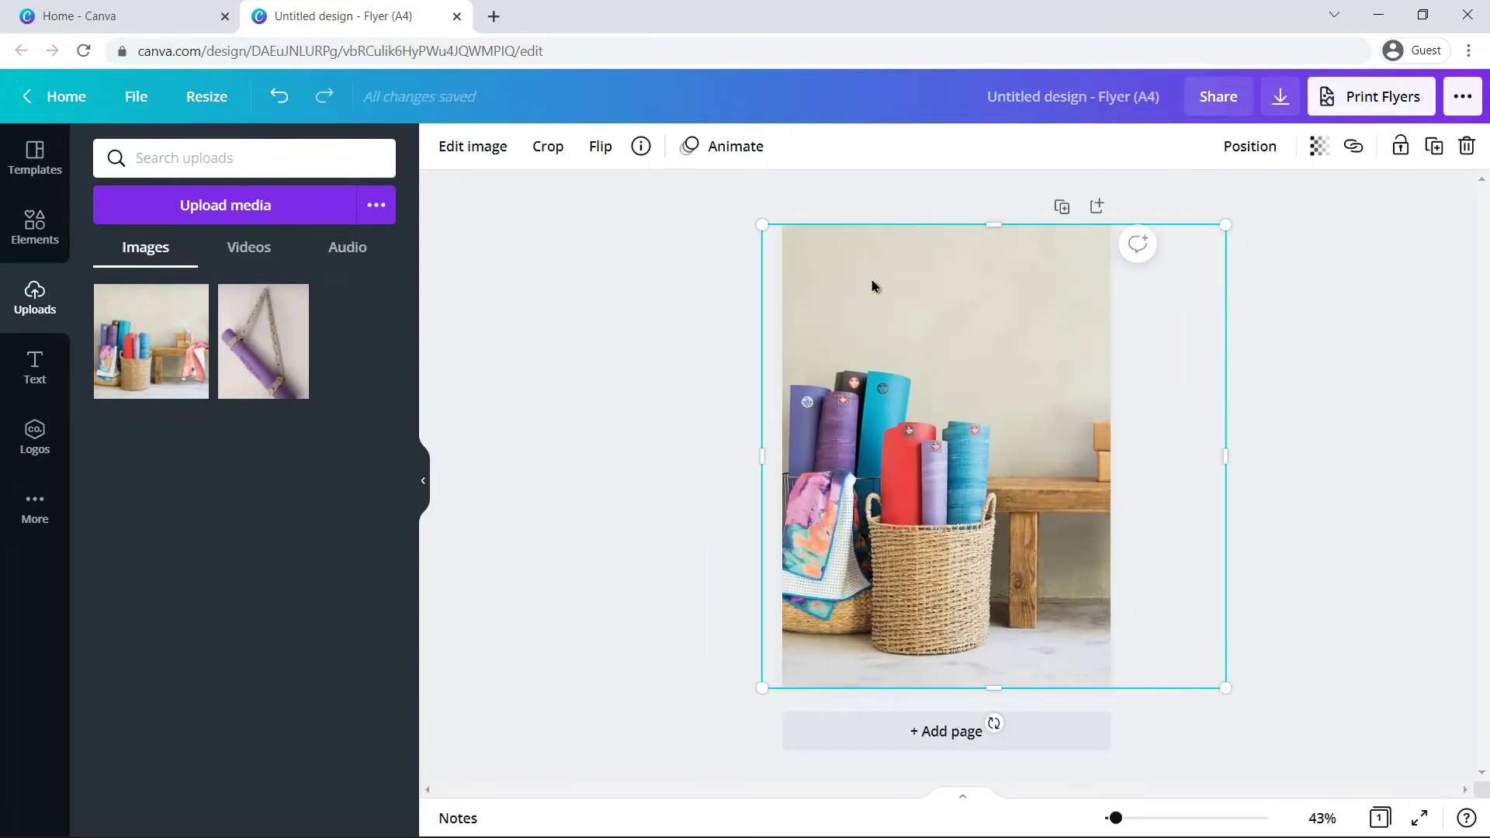
left_click(1270, 408)
Run Background Remover on the photo of mats in baskets.
left_click(1091, 379)
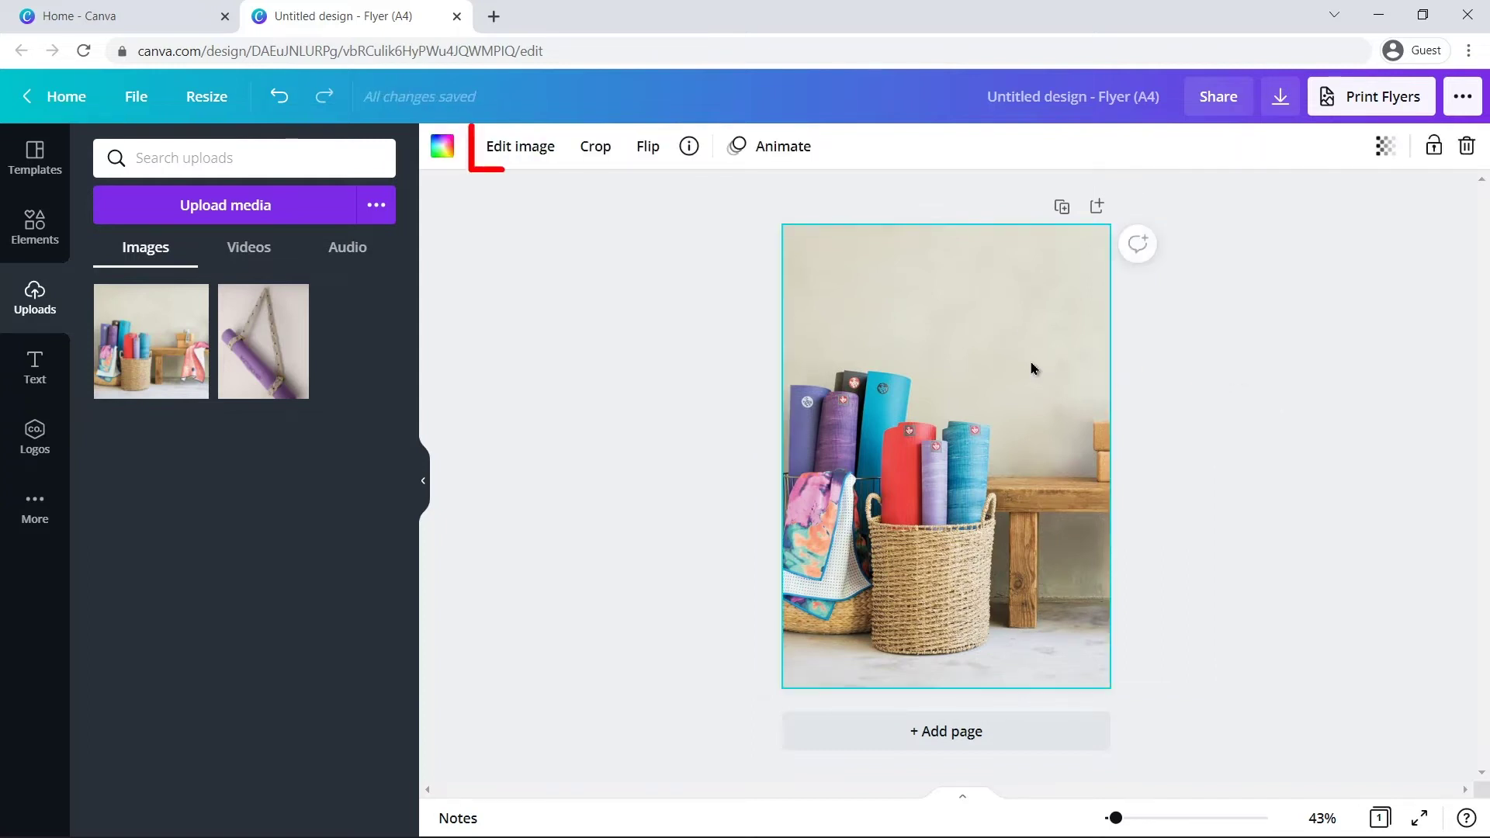
left_click(517, 147)
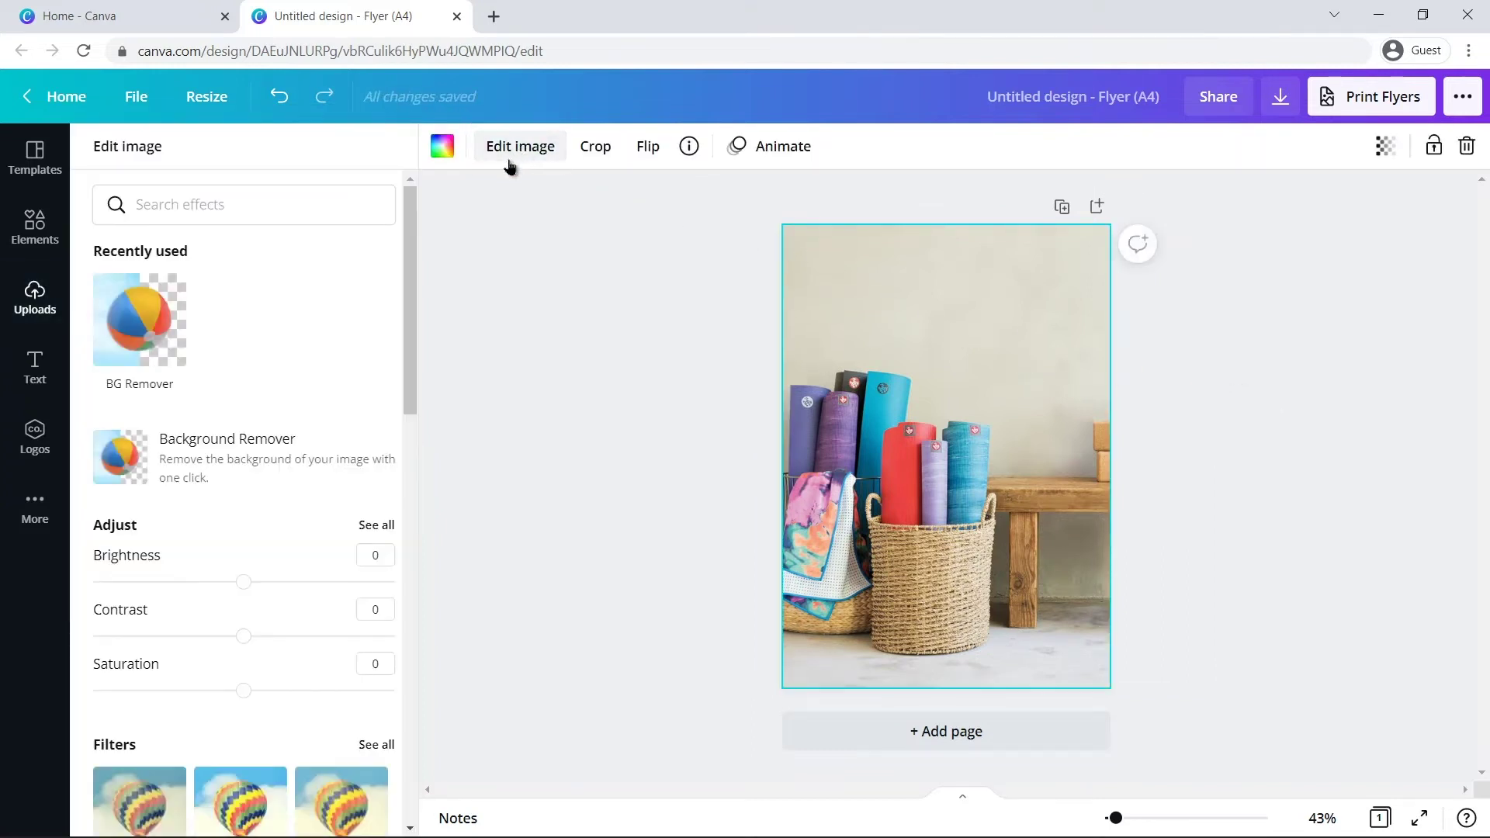
left_click(217, 459)
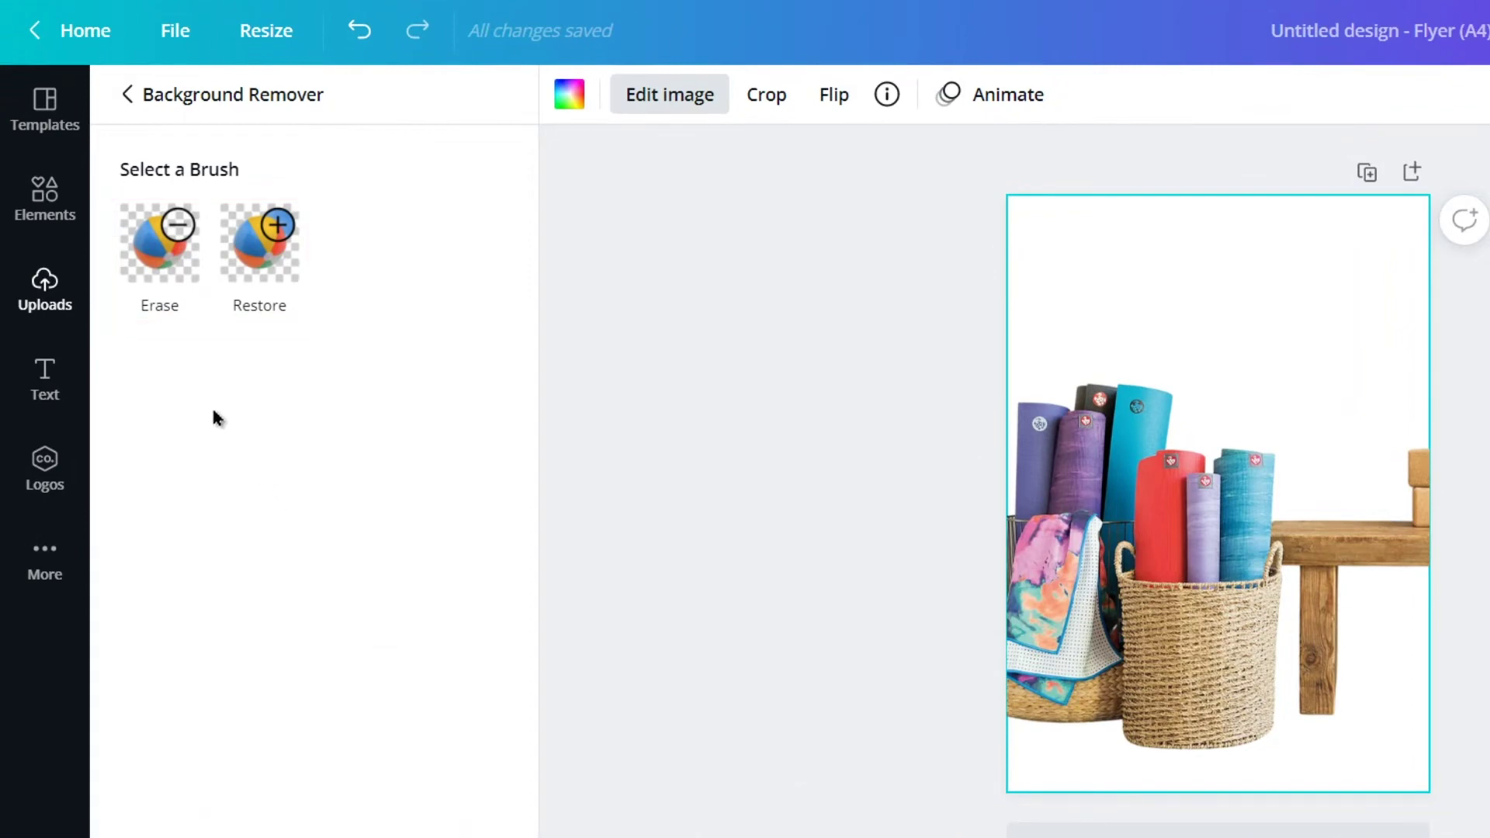
With the Erase brush at size 29, erase the boxes, scarf and bench's far end, plus a curved stroke across the rolled mats.
left_click(144, 276)
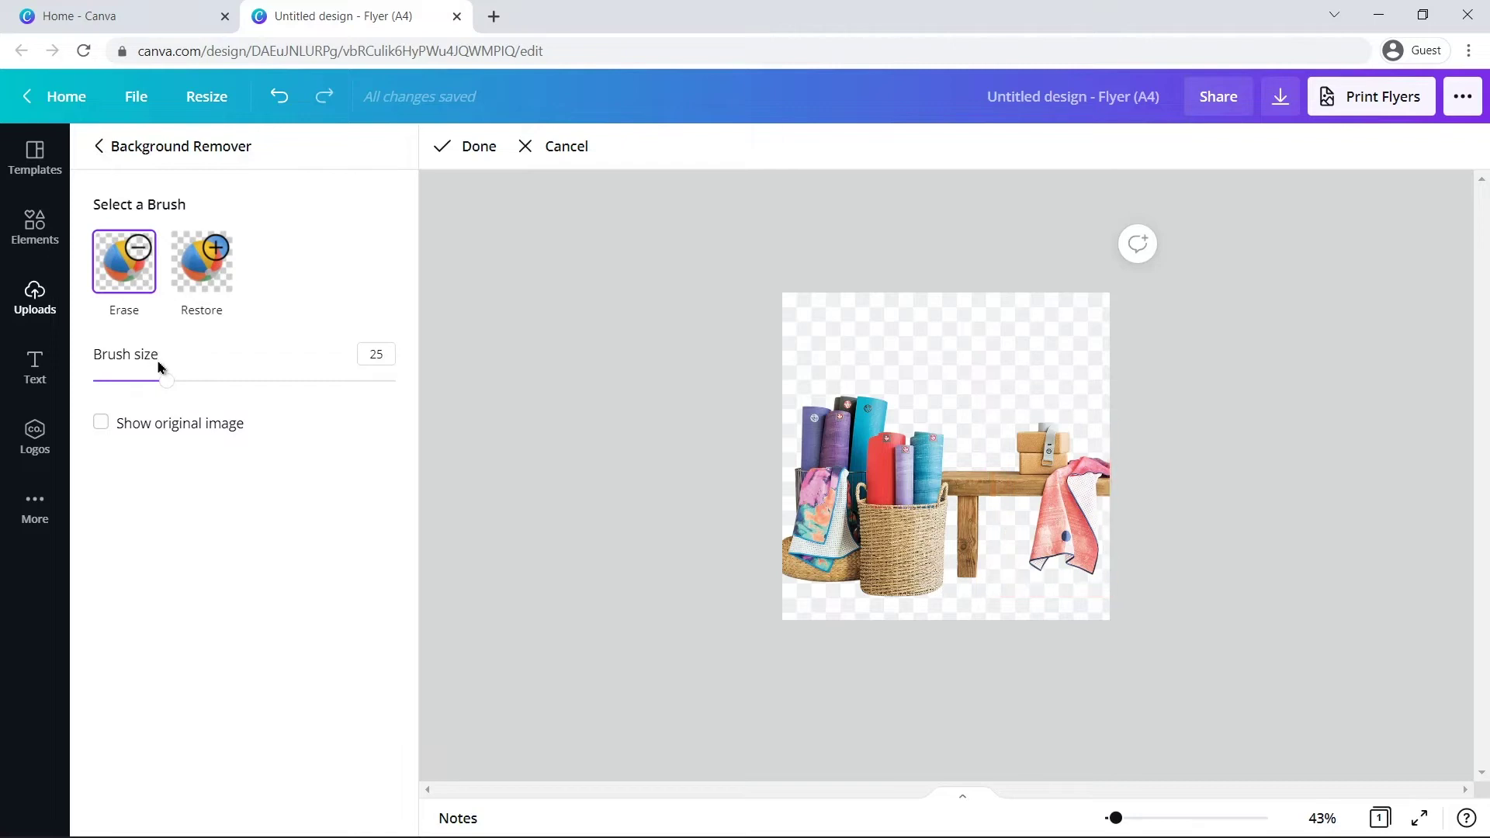
left_click_drag(163, 380, 180, 383)
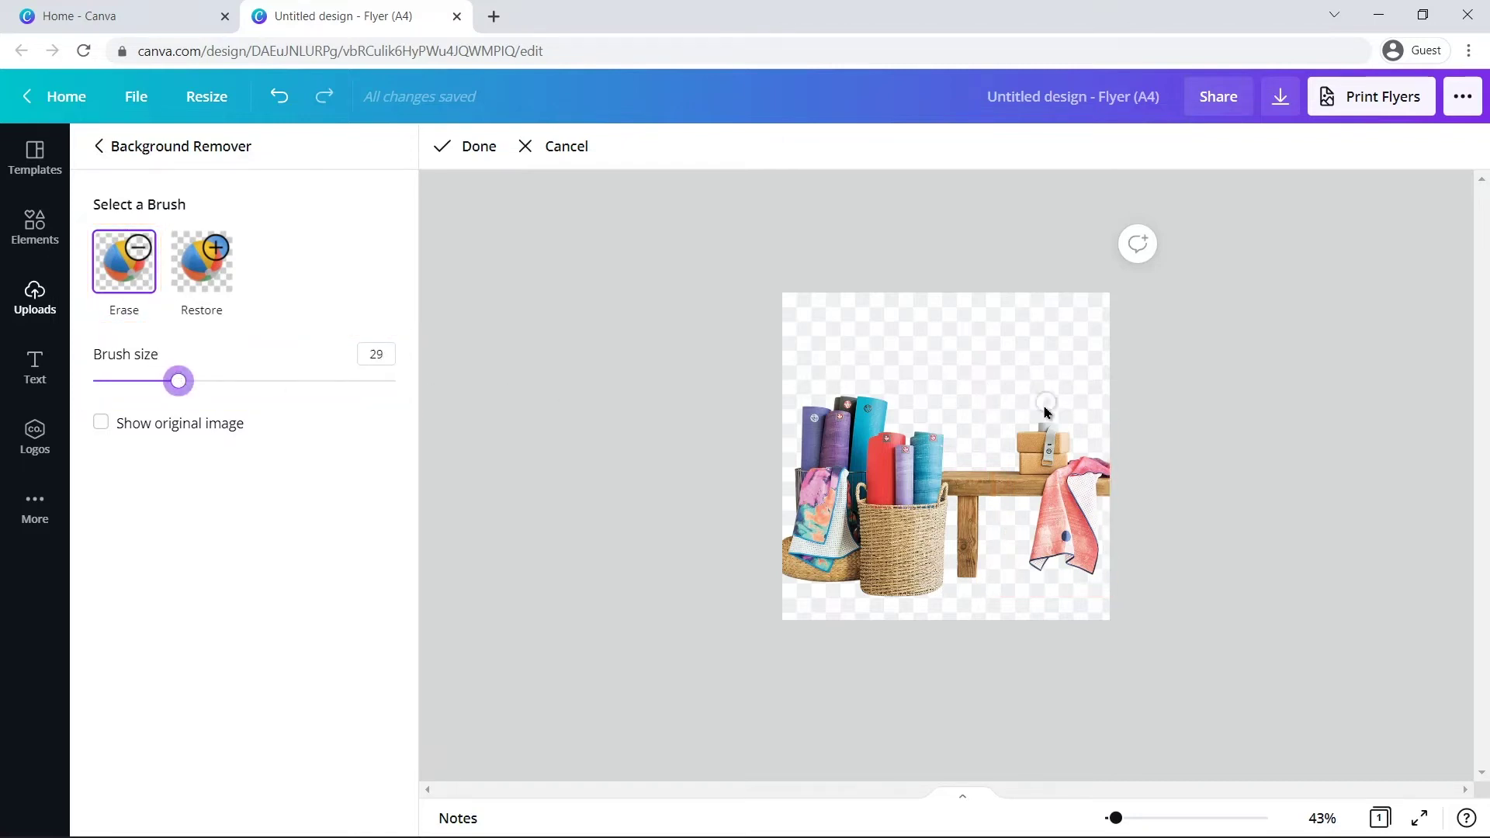
mouse_move(1032, 424)
left_mouse_down()
mouse_move(1072, 445)
mouse_move(1039, 475)
mouse_move(1098, 463)
mouse_move(1057, 502)
mouse_move(1058, 565)
left_mouse_up()
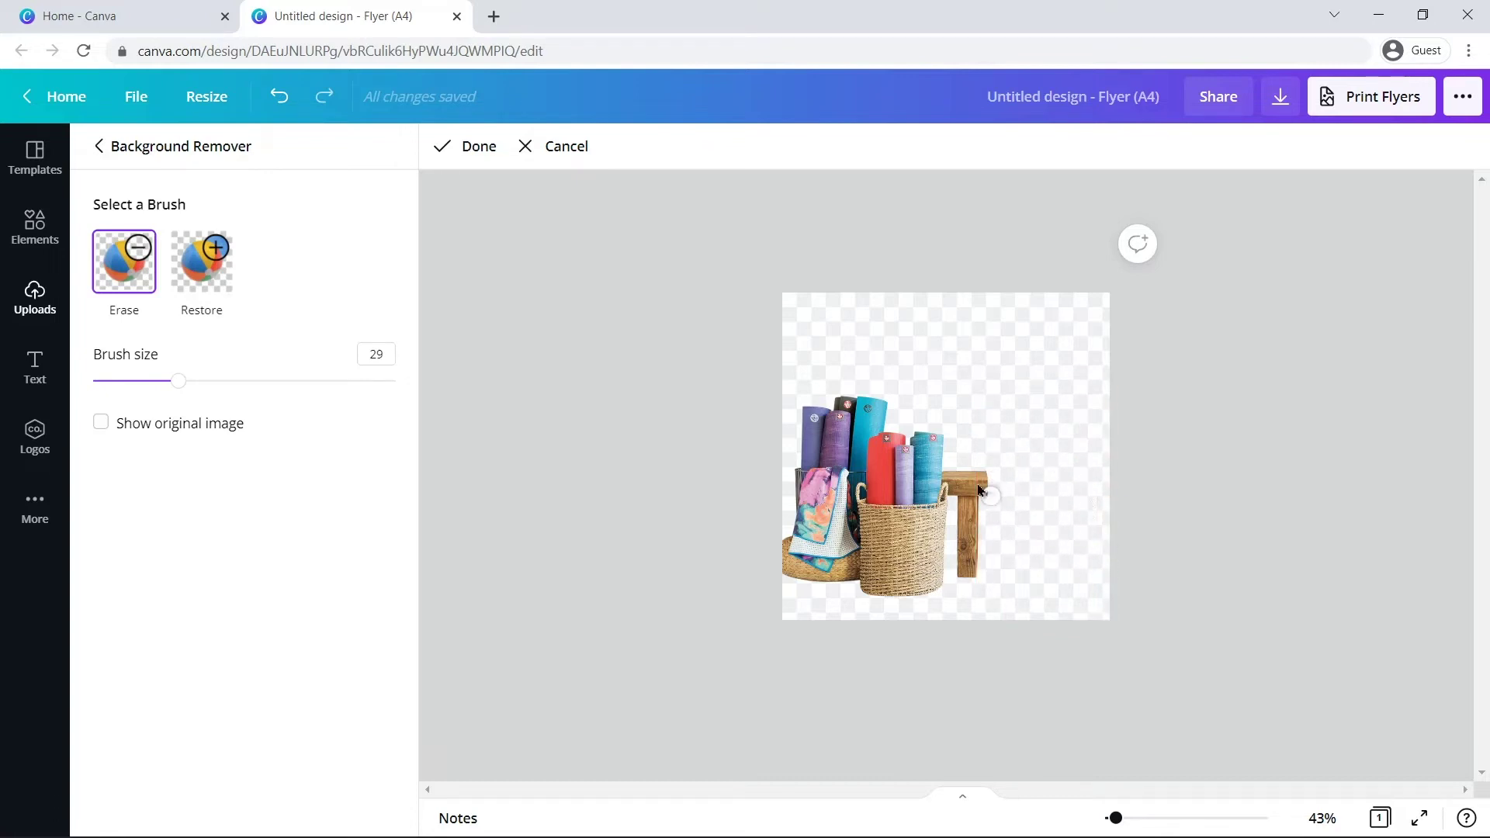
left_click_drag(928, 450, 852, 449)
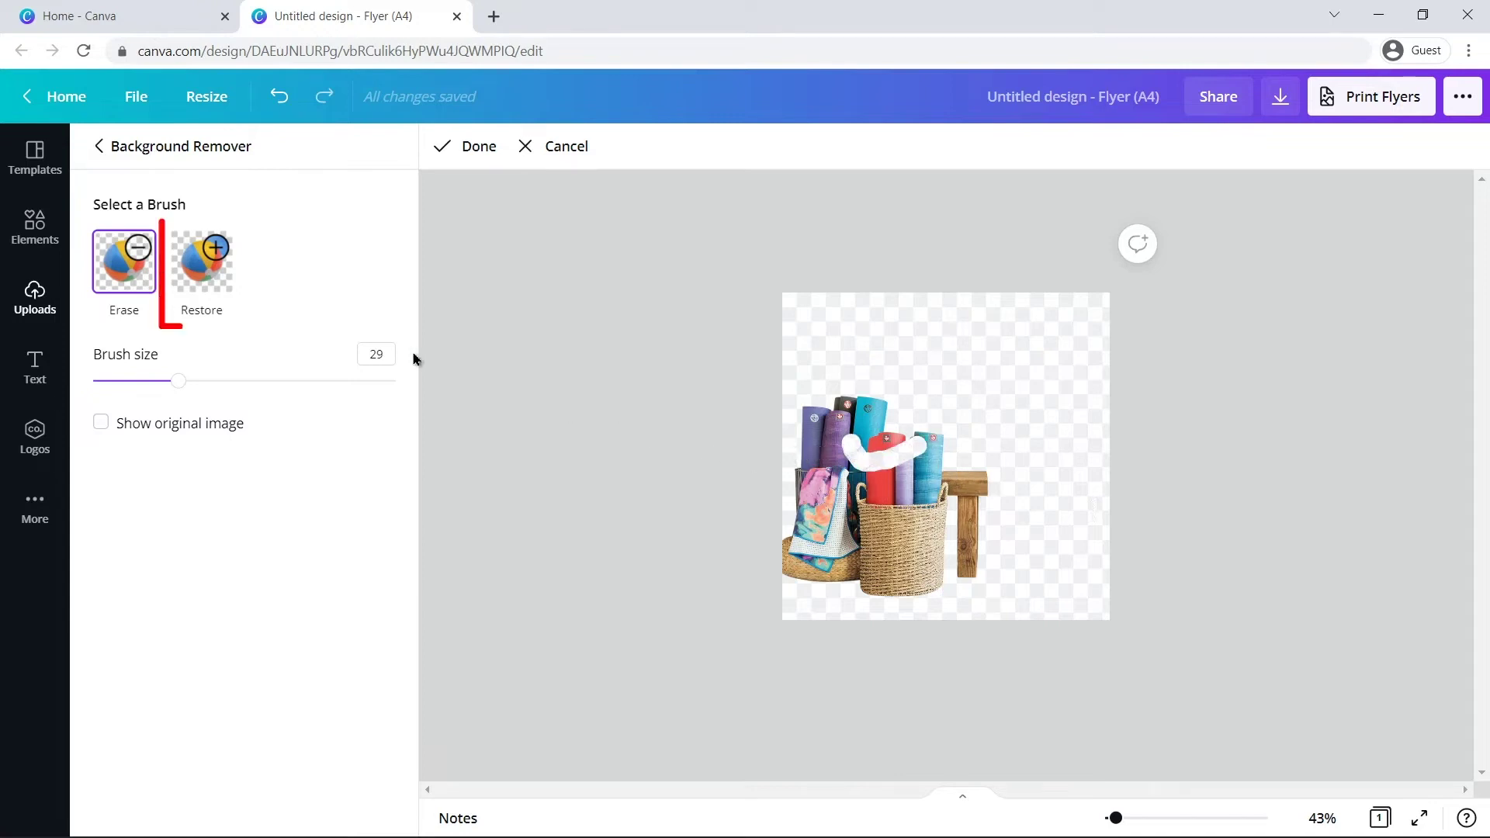
Restore the erased stroke across the rolled mats with the Restore brush at size 32, apply the result and close the image editing options.
left_click(211, 281)
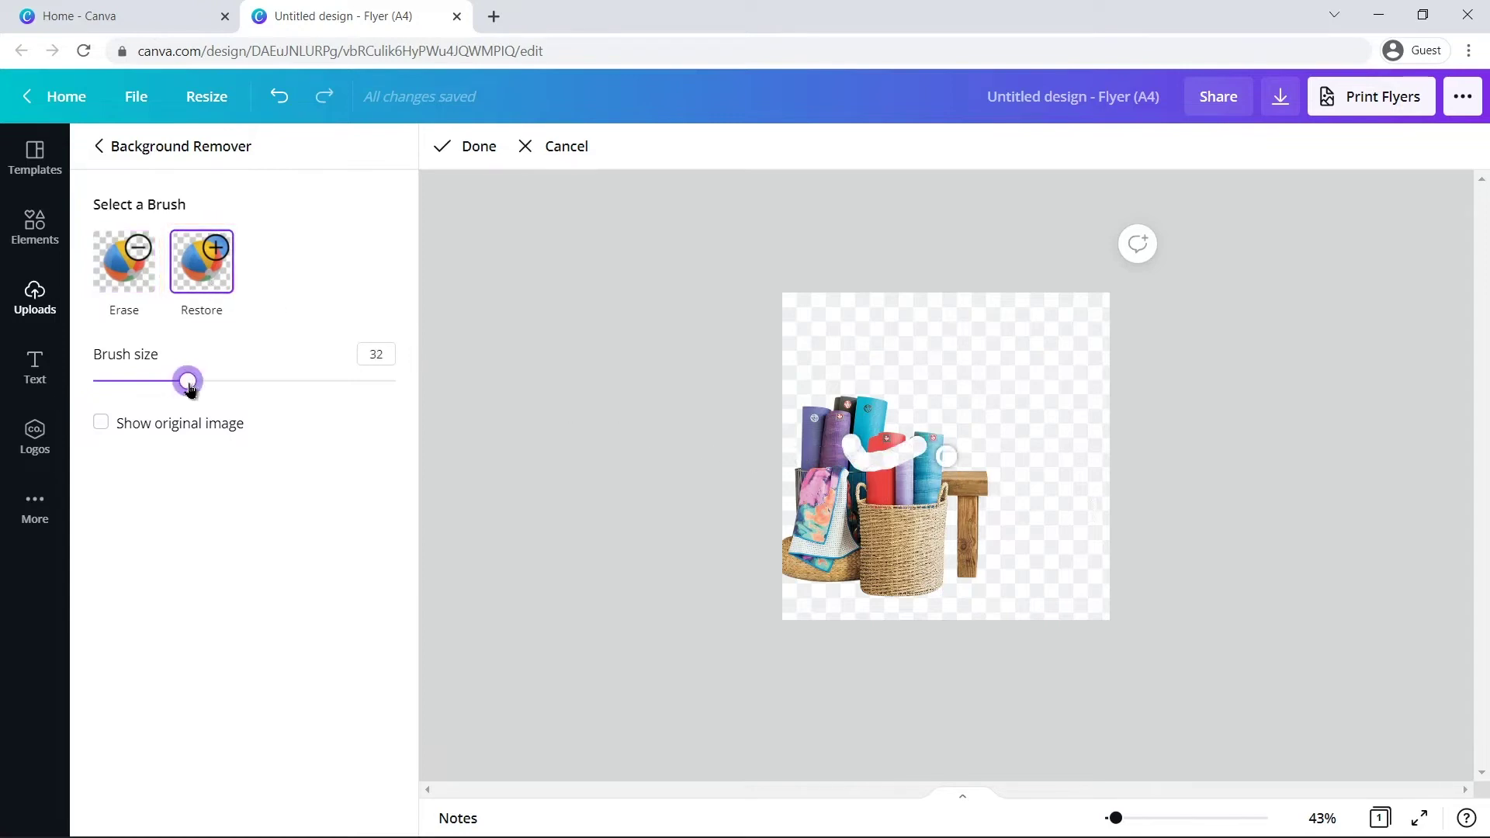
left_click_drag(843, 440, 877, 463)
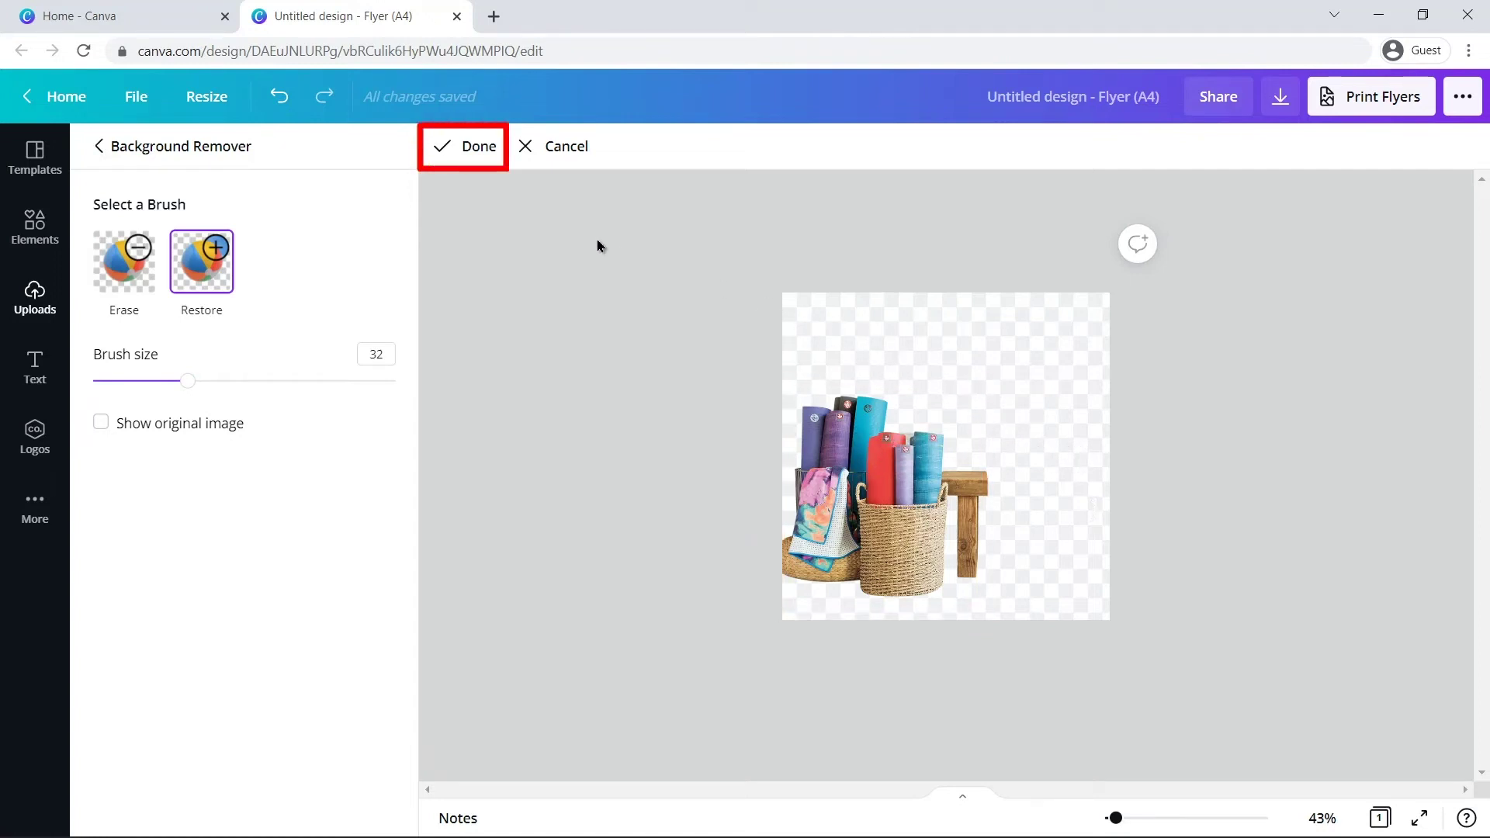
left_click(443, 154)
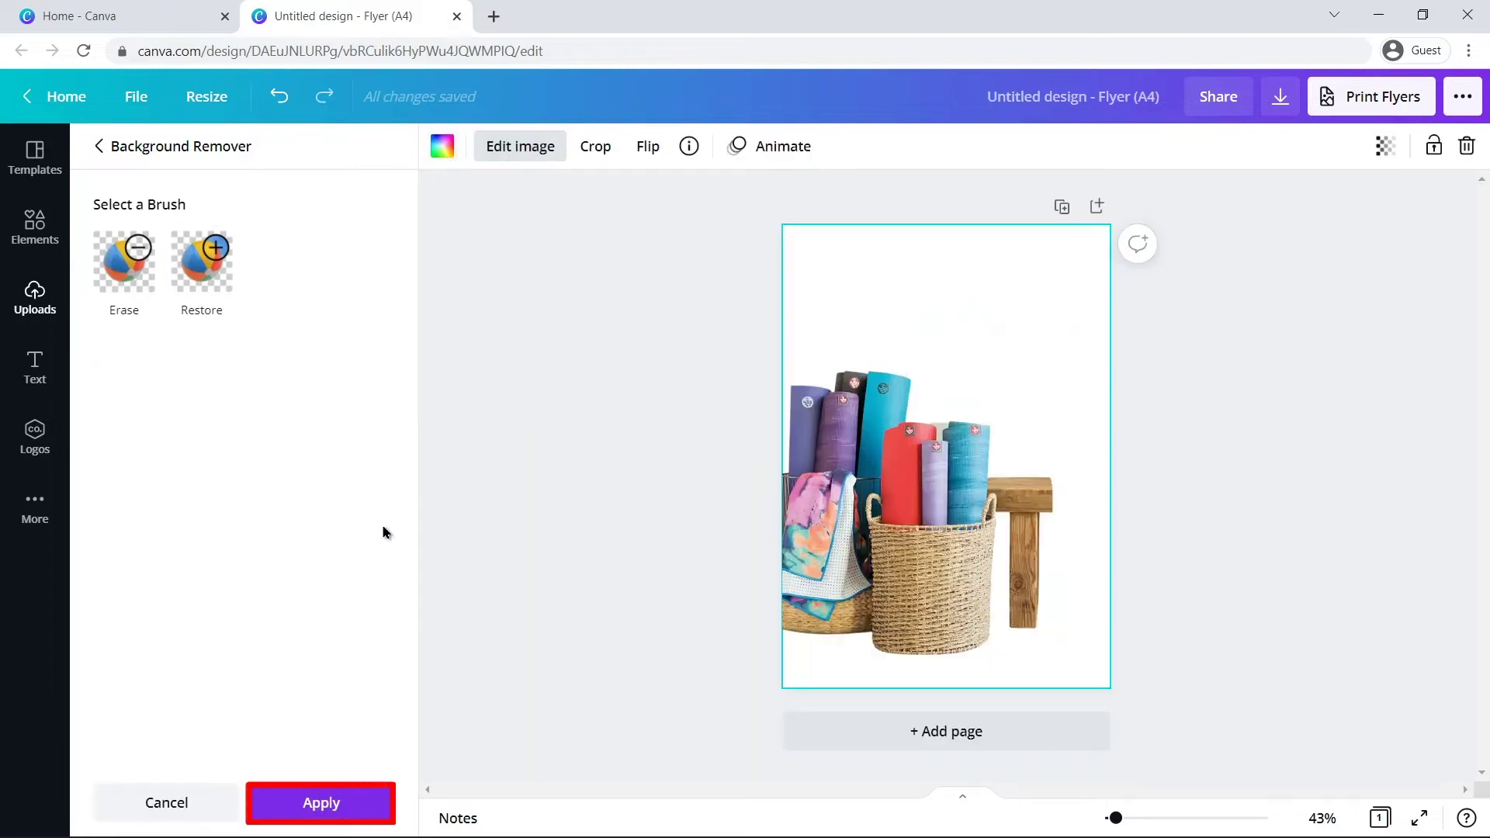
left_click(317, 804)
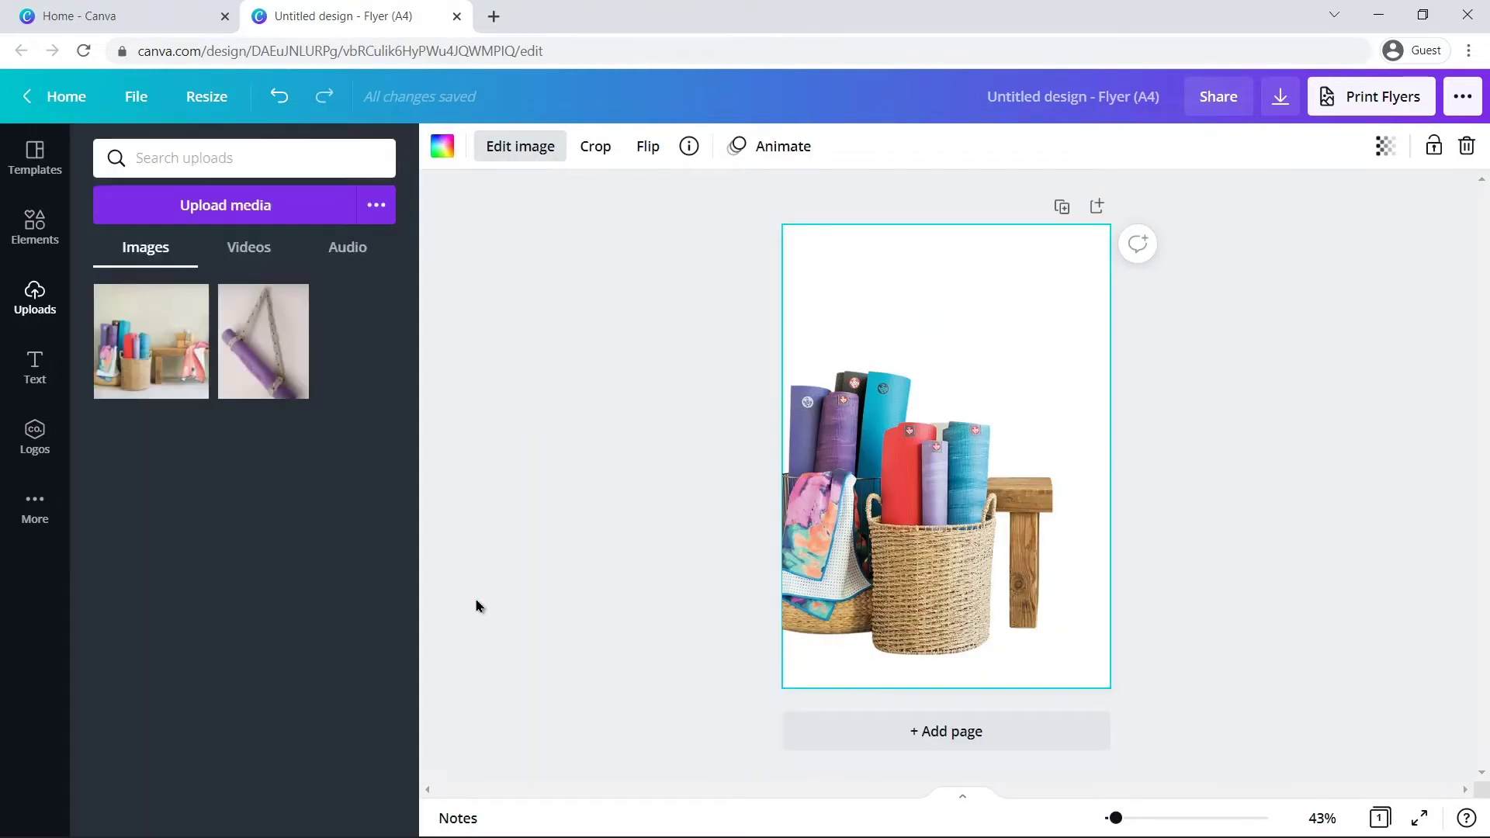
key("Escape")
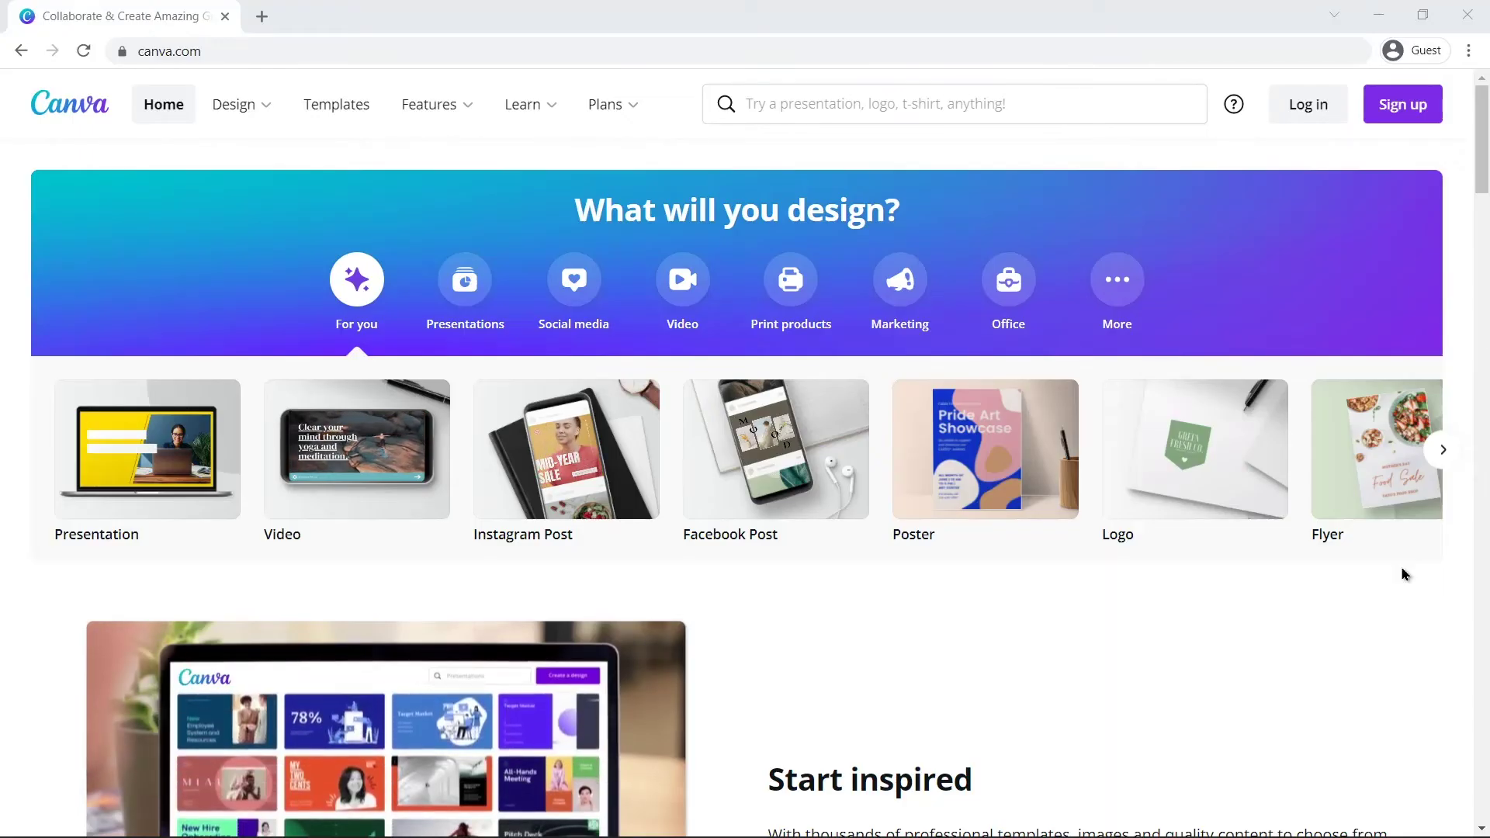
Look through the Canva homepage and sign up for an account with Google.
middle_click(1403, 613)
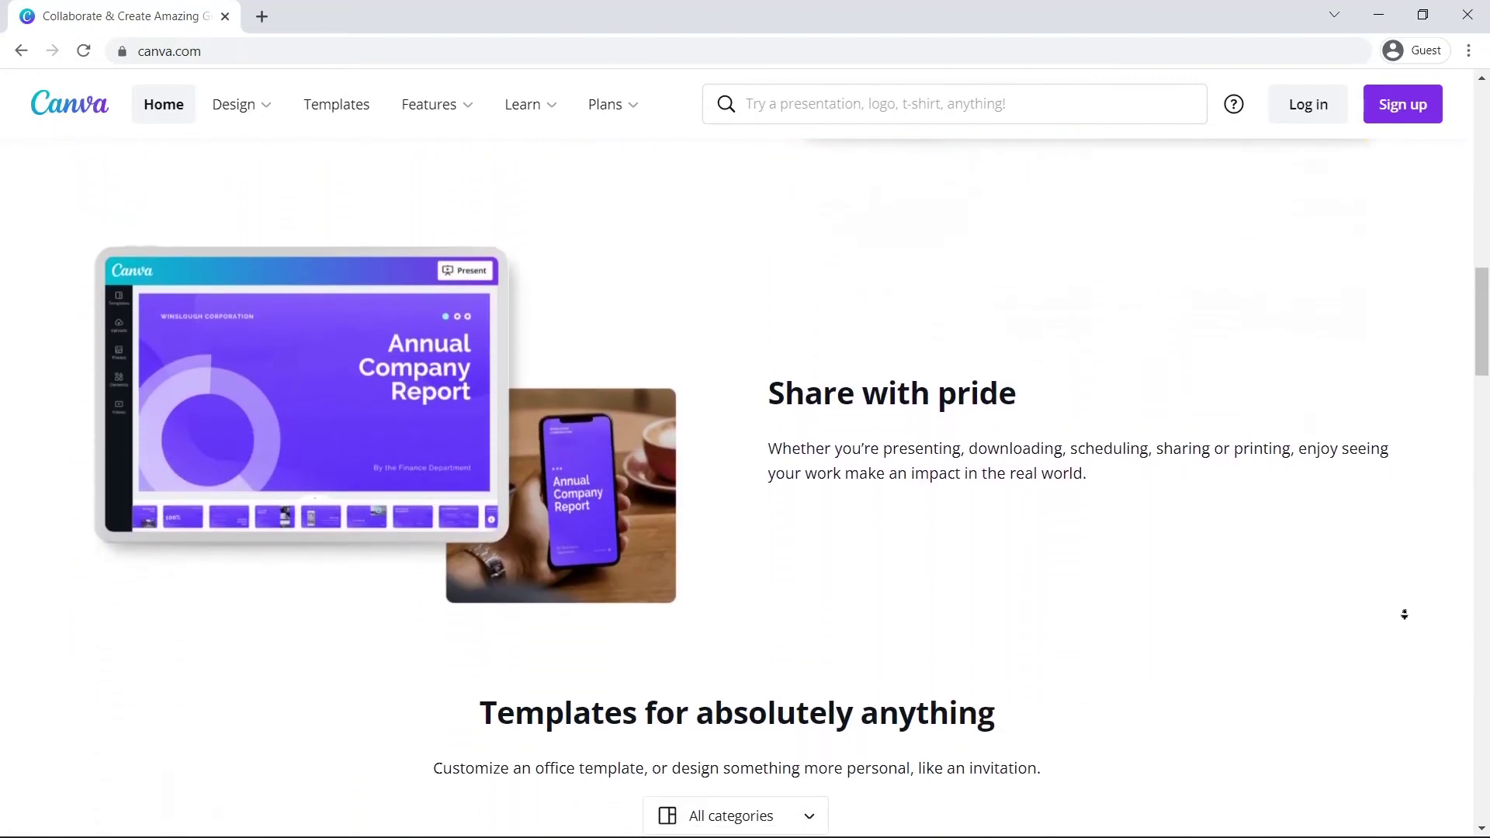
middle_click(1407, 617)
key("Home")
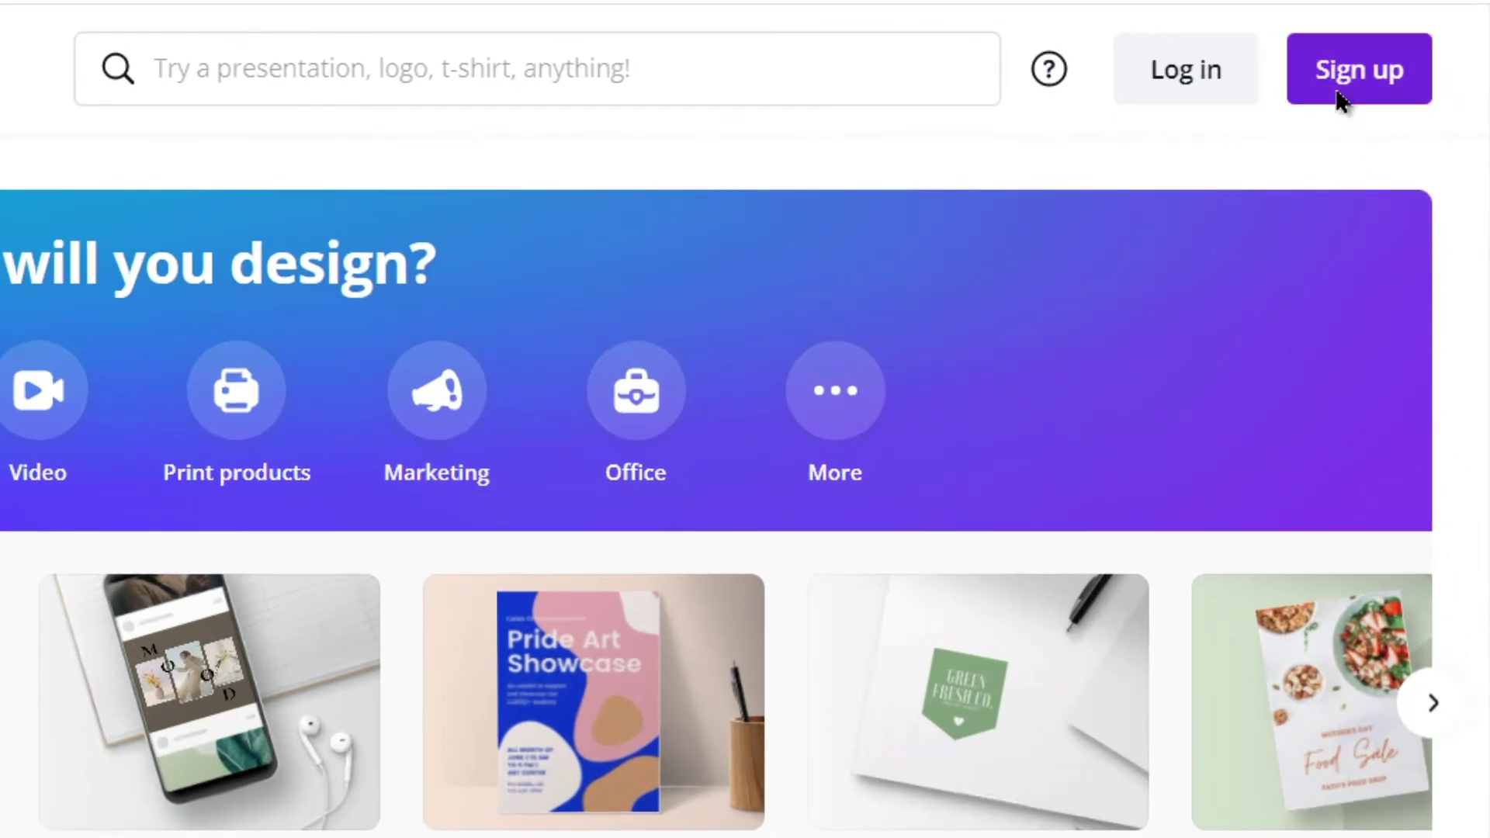
left_click(1343, 97)
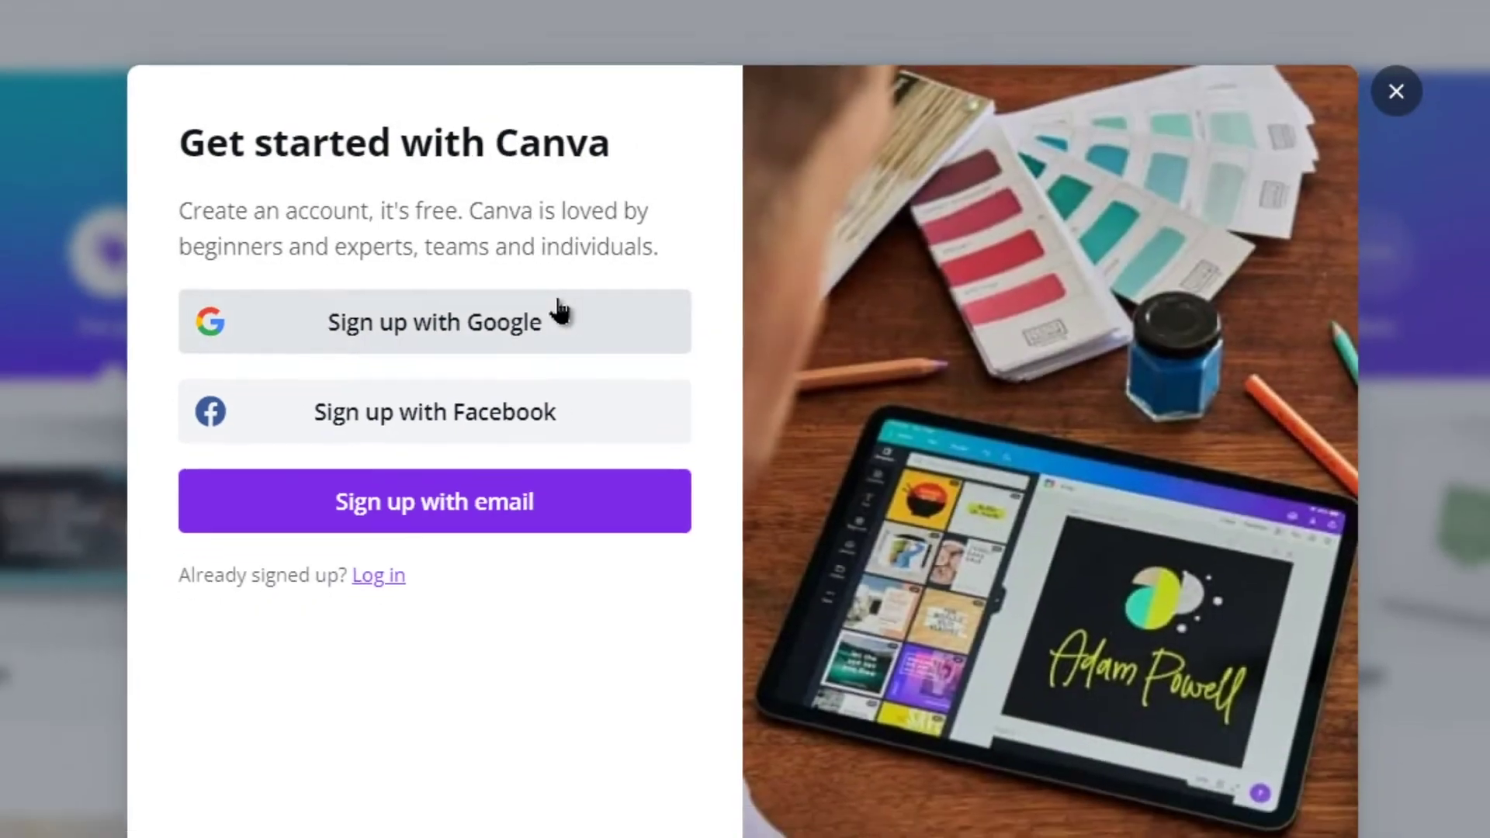
left_click(566, 293)
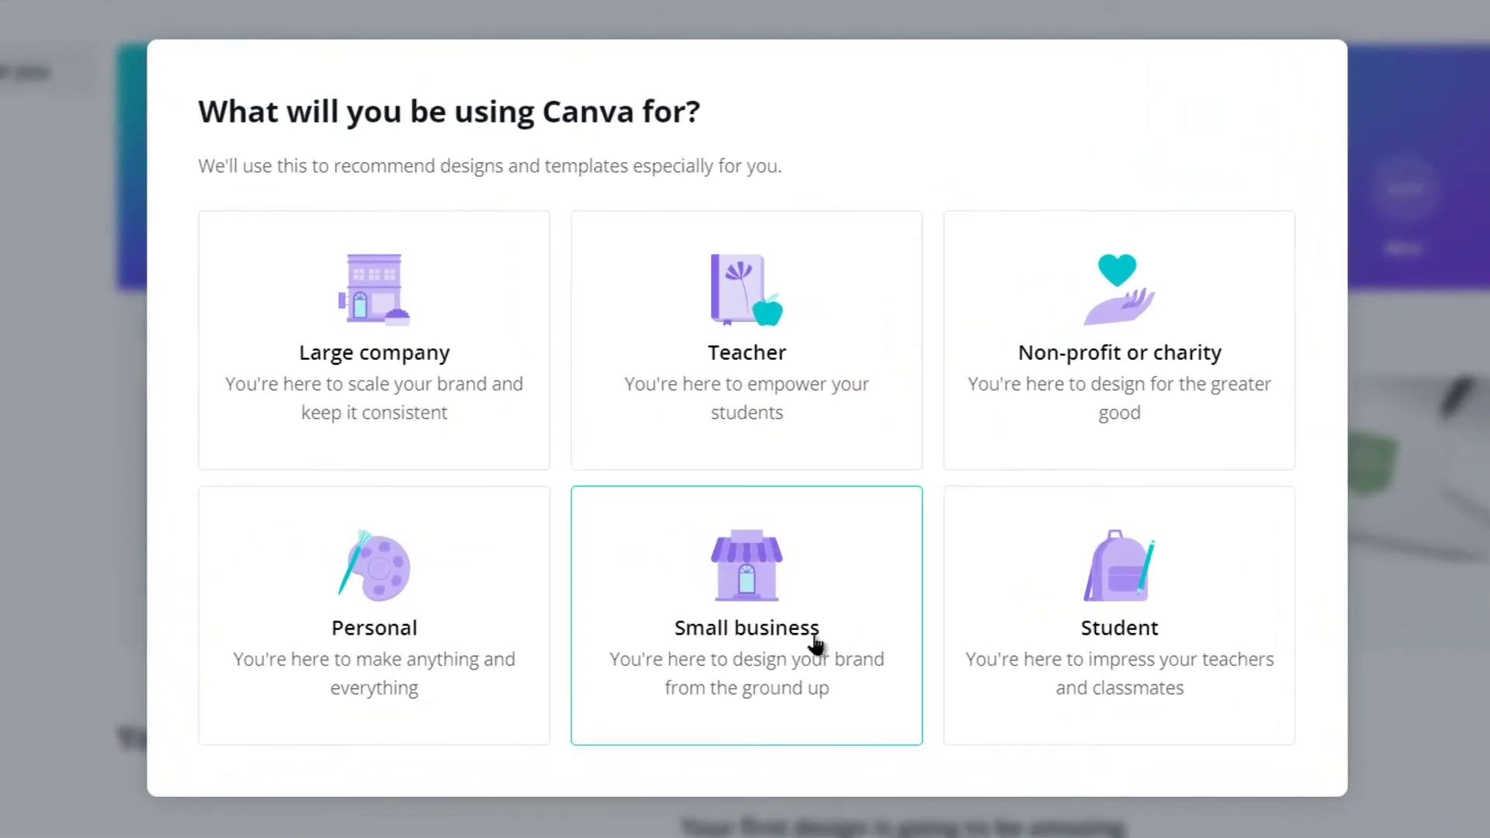
Choose Small business as the Canva use, skip the team details and start the 30-day free Canva Pro trial.
left_click(815, 643)
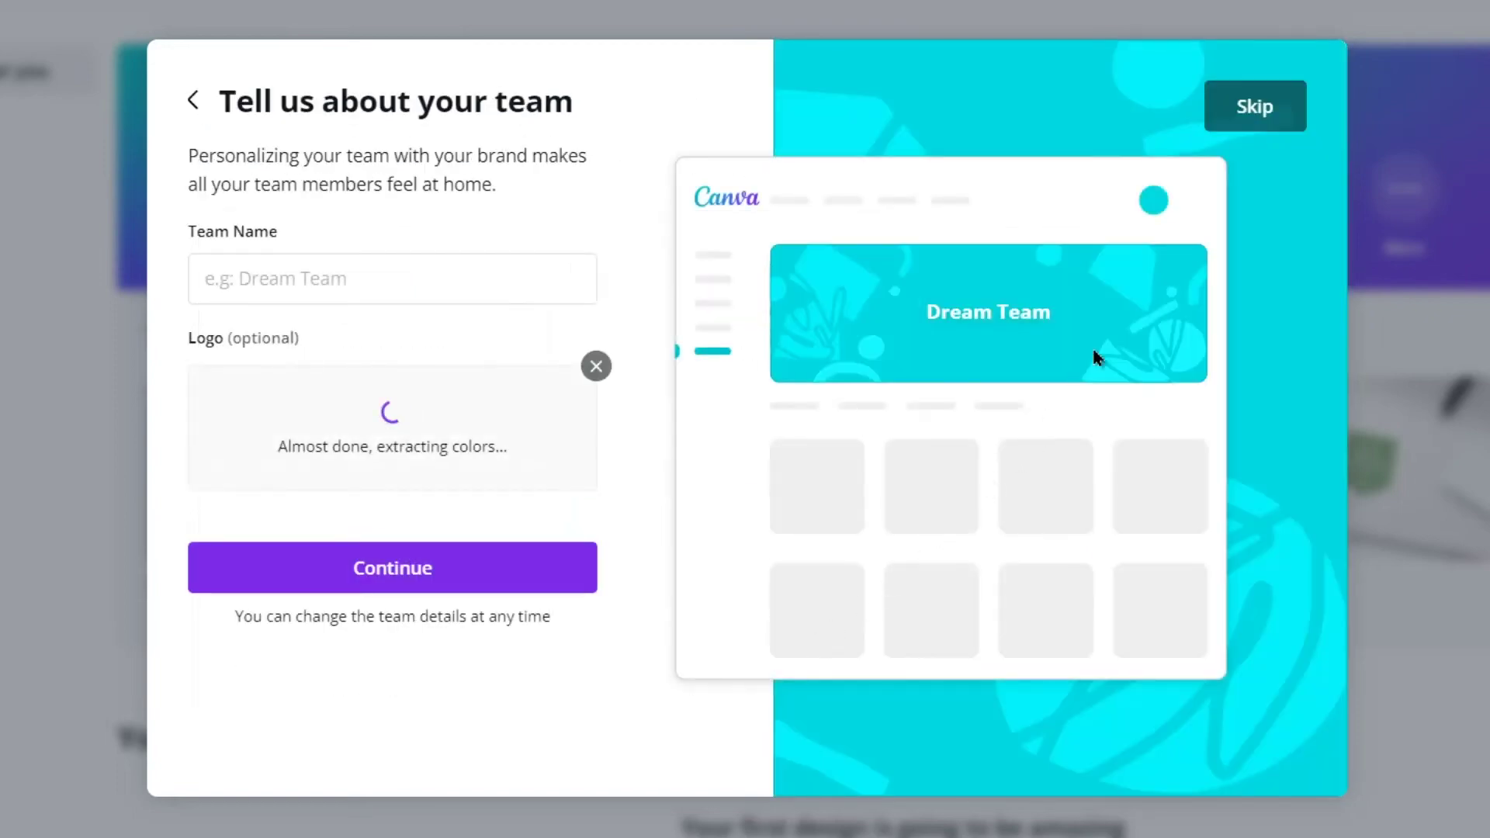
left_click(1264, 115)
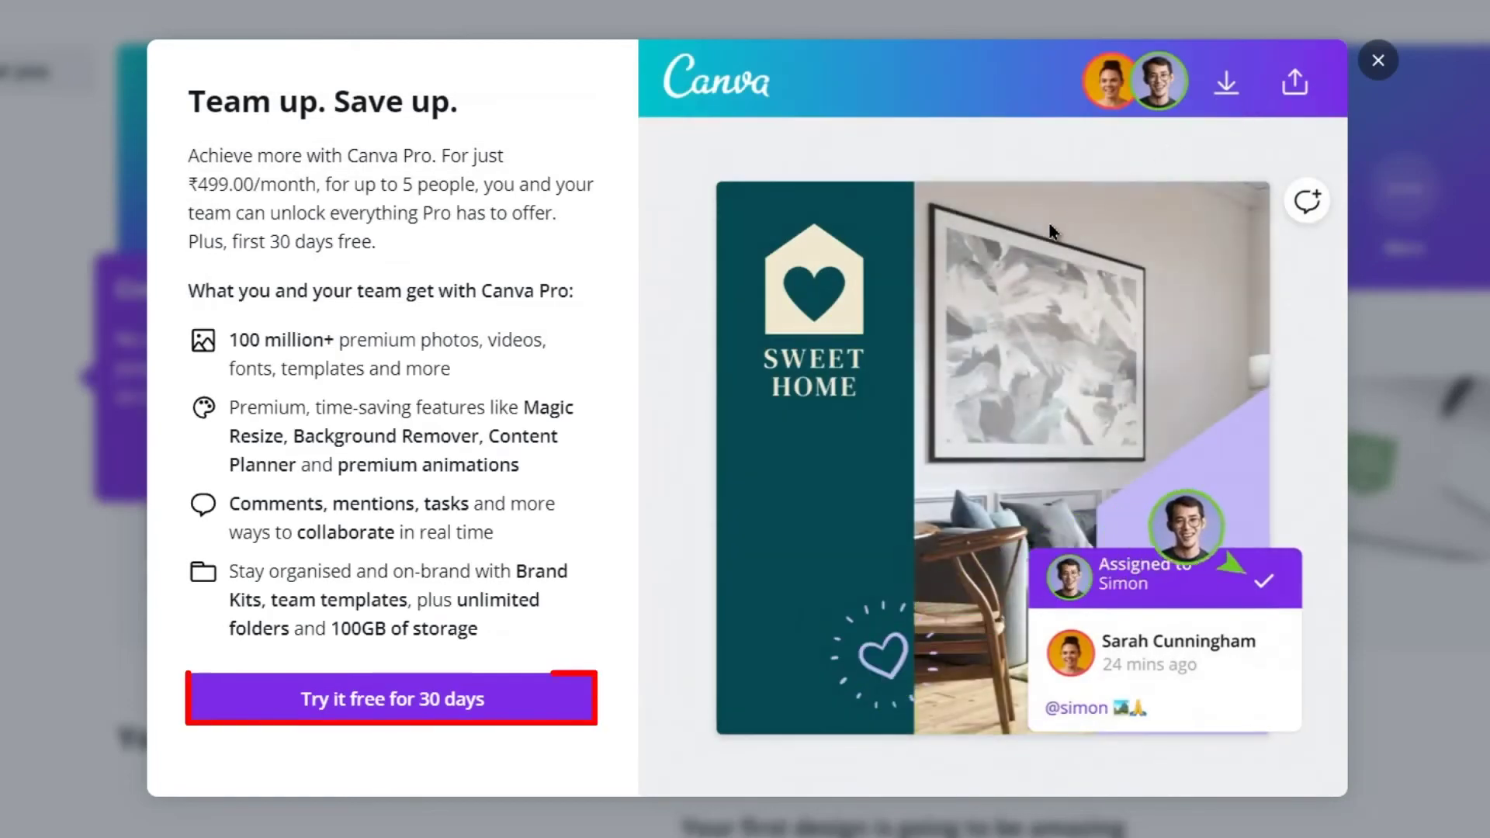
left_click(318, 698)
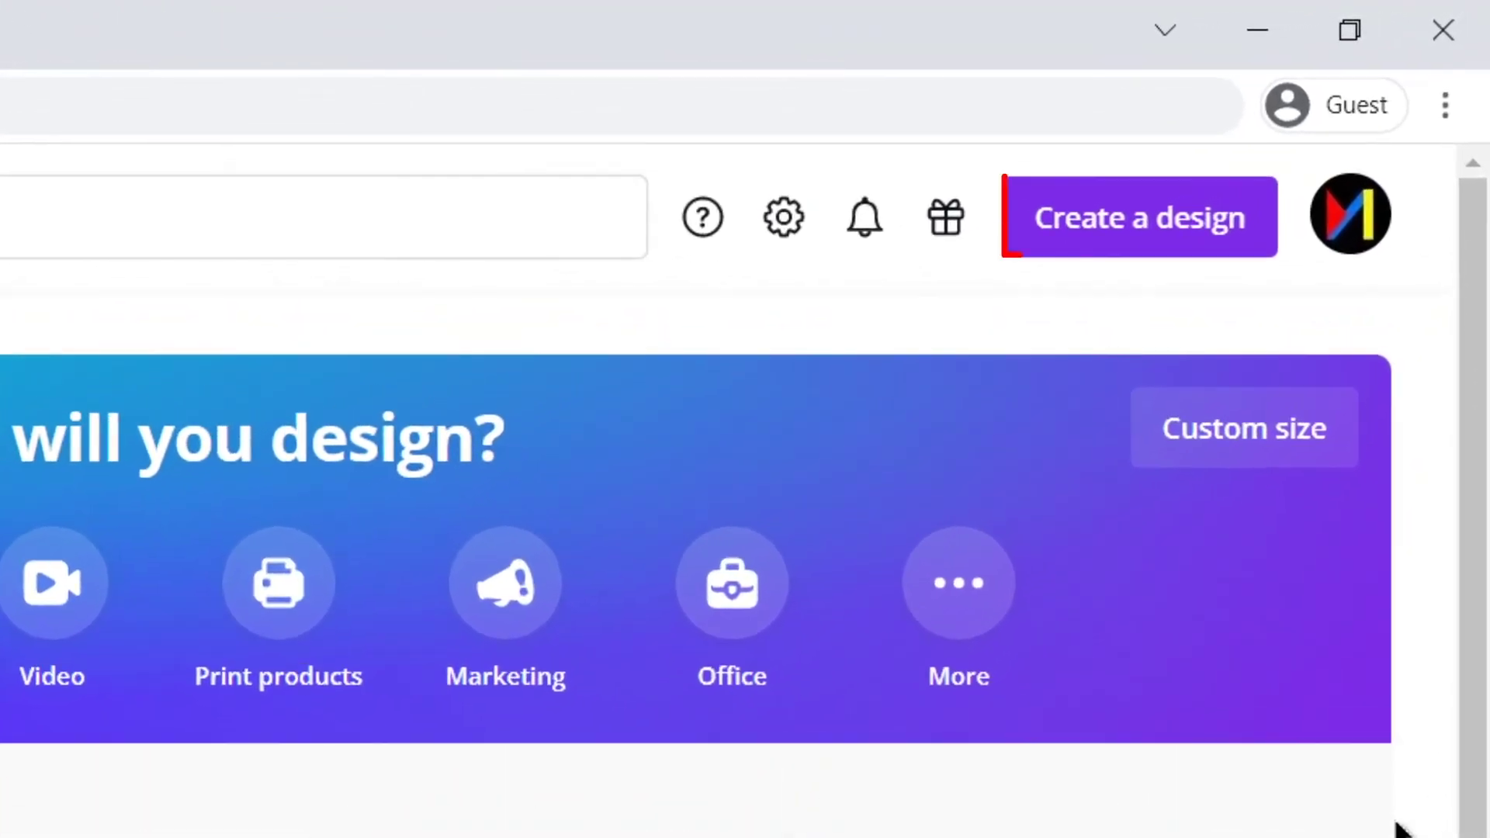
Browse the suggested design types and create a new 210 × 297 mm Flyer design.
left_click(1138, 226)
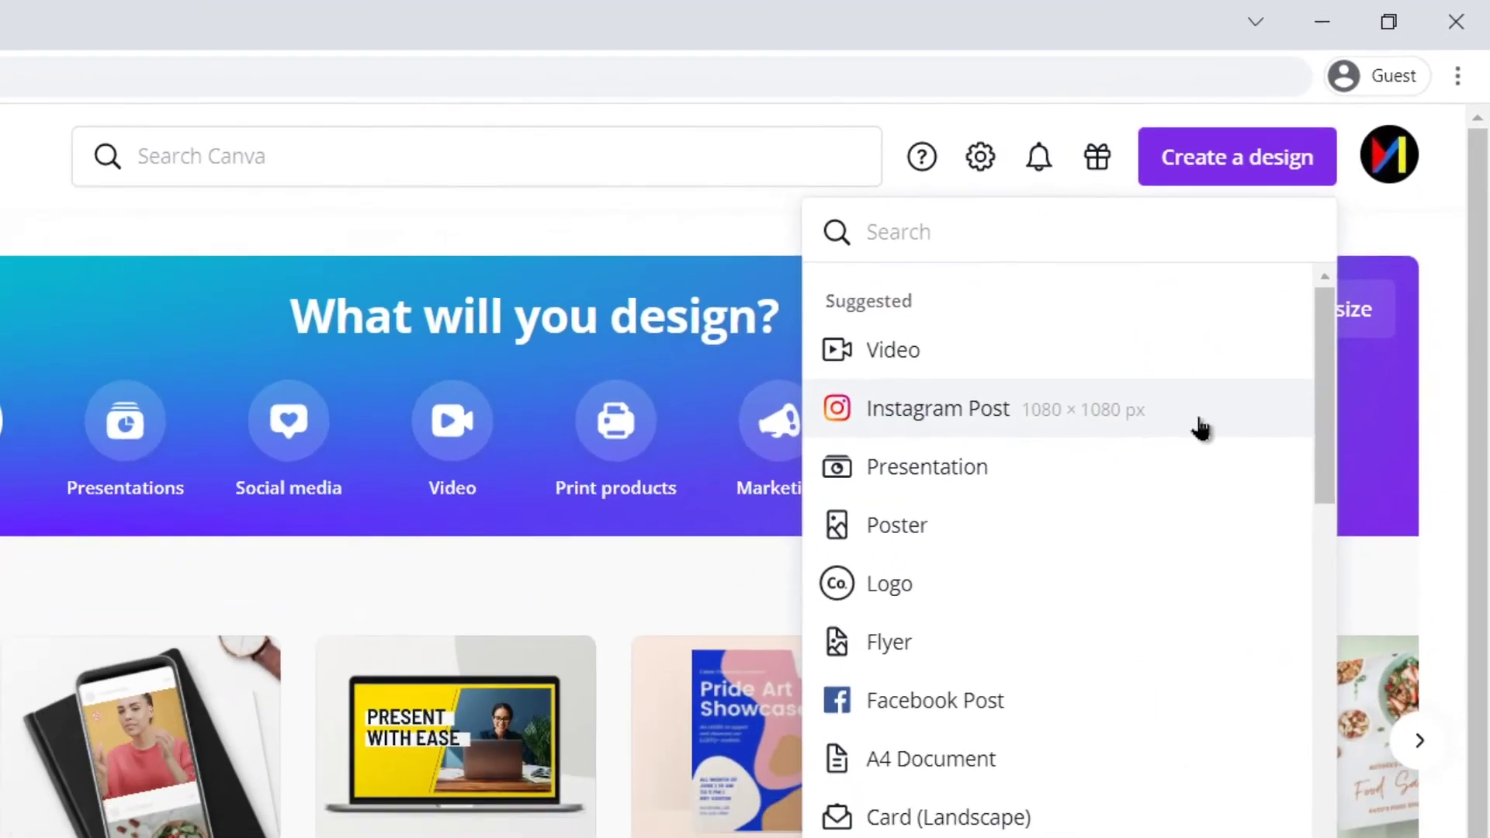
scroll(1087, 594, "down", 3)
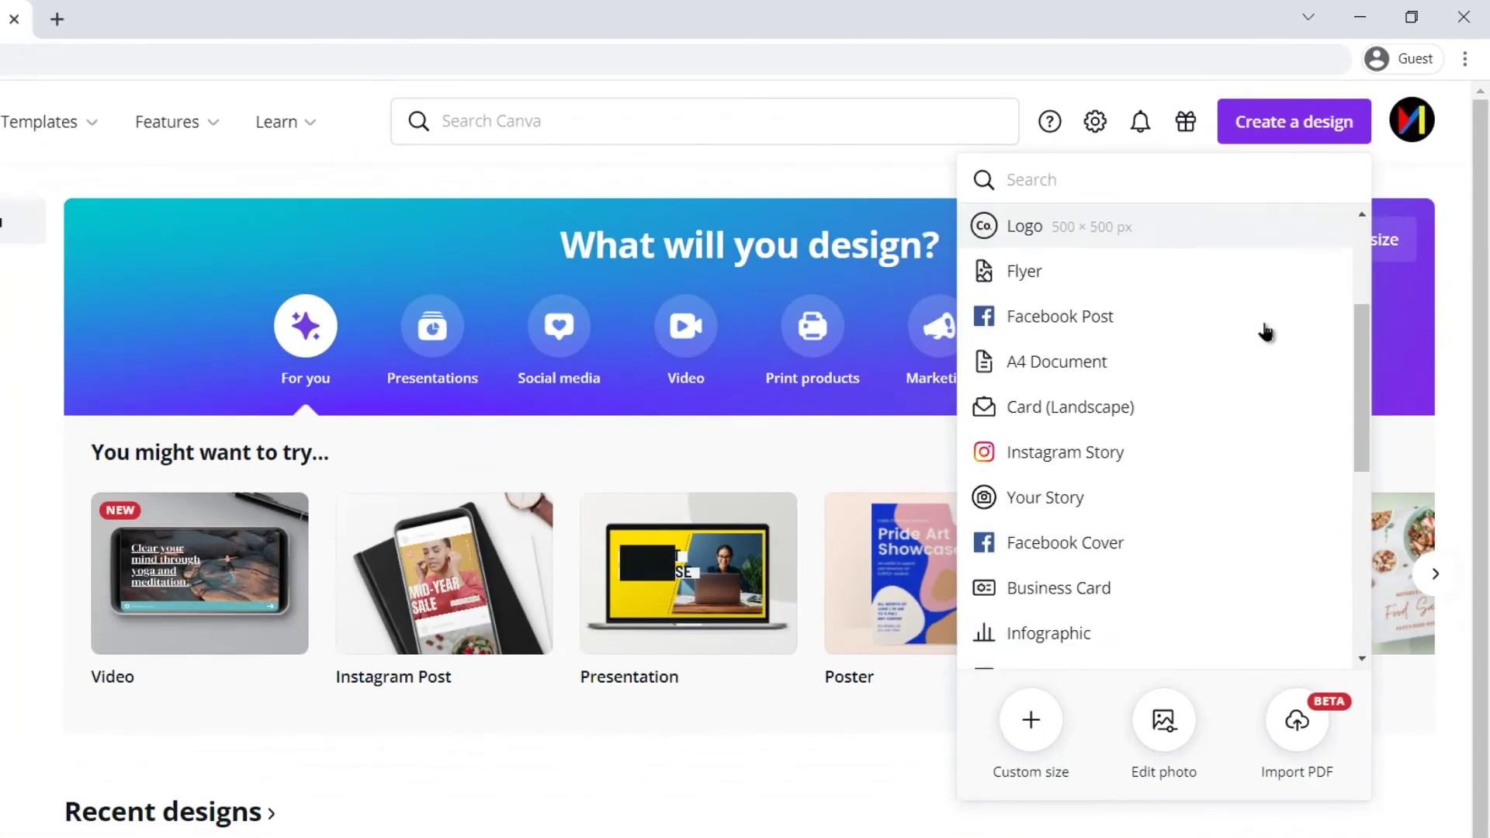
scroll(1266, 332, "down", 6)
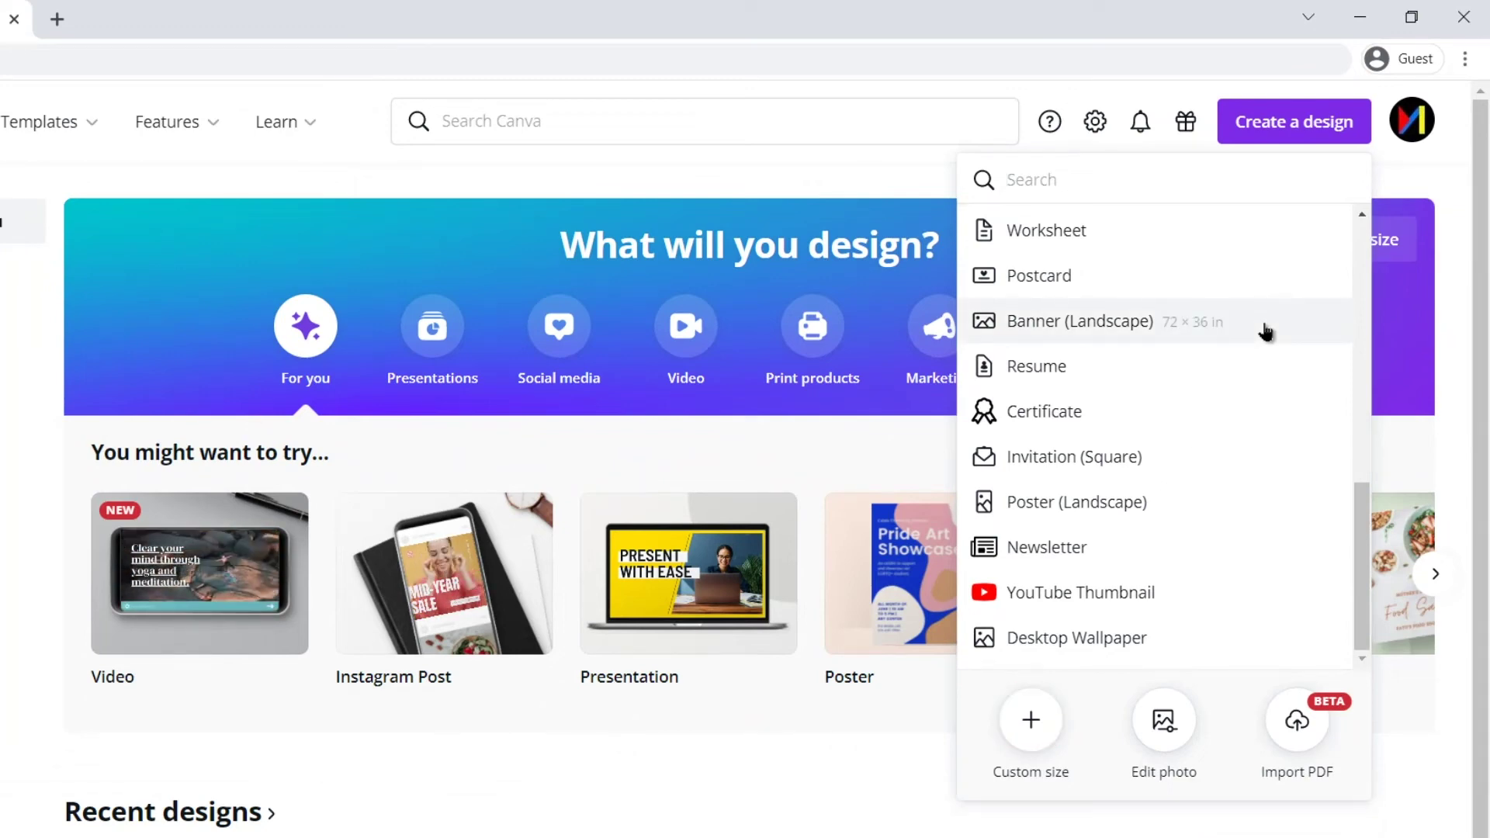
scroll(1266, 333, "up", 6)
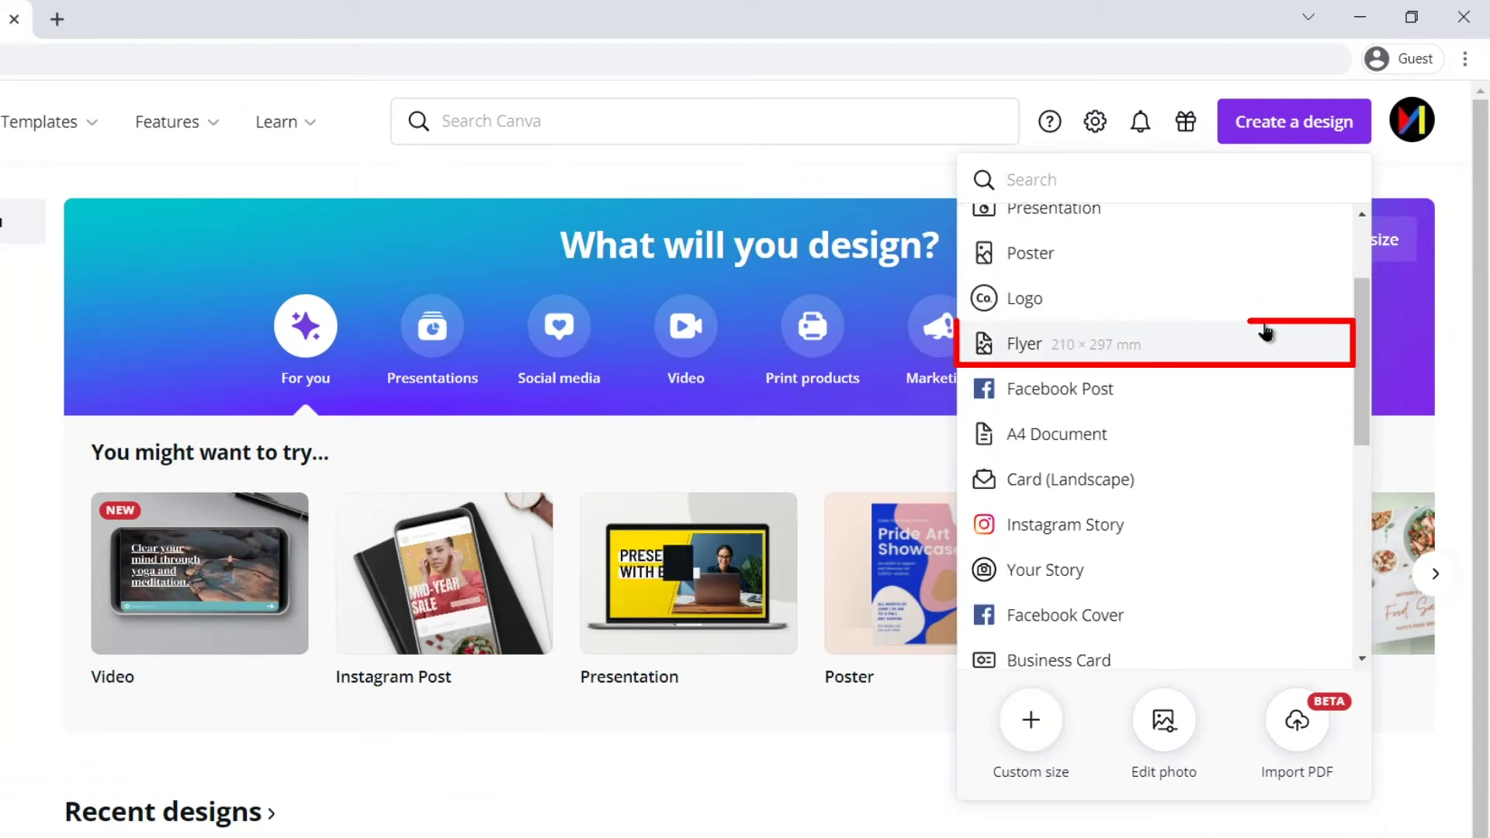
left_click(1103, 347)
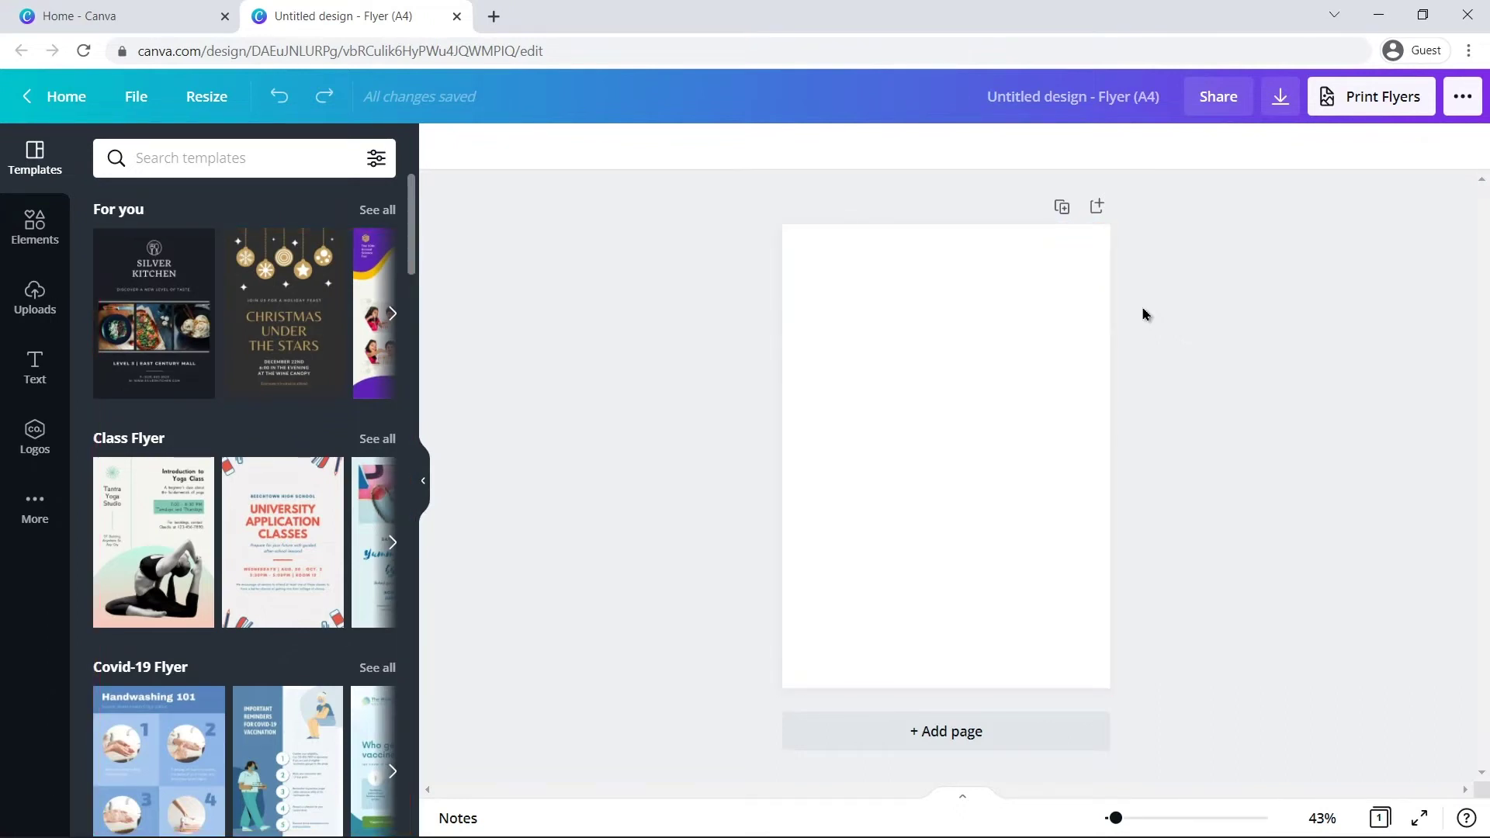
Search the flyer templates for yoga.
left_click(221, 168)
type("yoga")
key("Return")
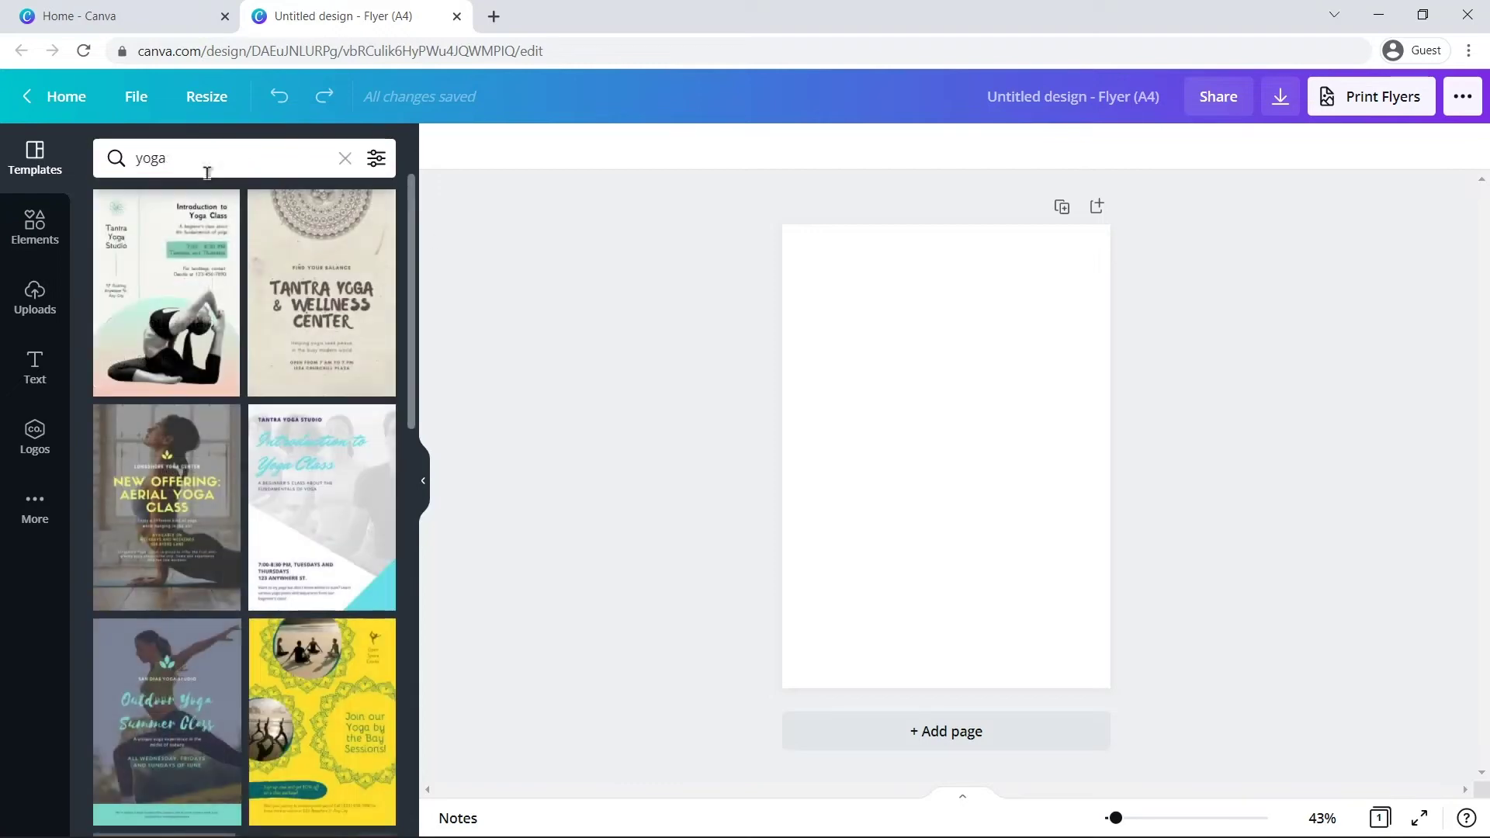
left_click(169, 490)
left_click(288, 419)
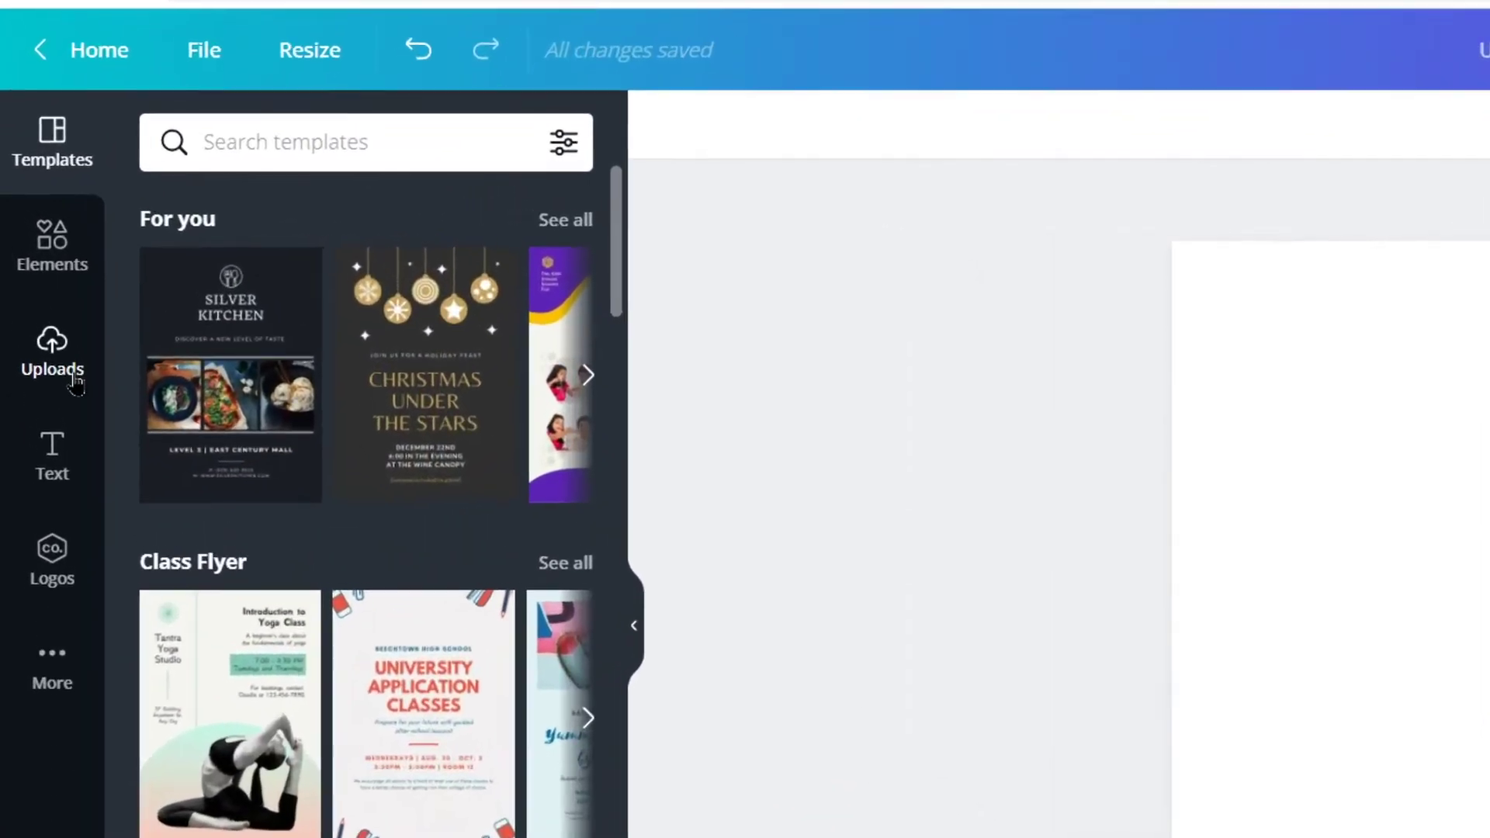
Upload Image 1.jpg from the Files folder to the design's media.
left_click(75, 378)
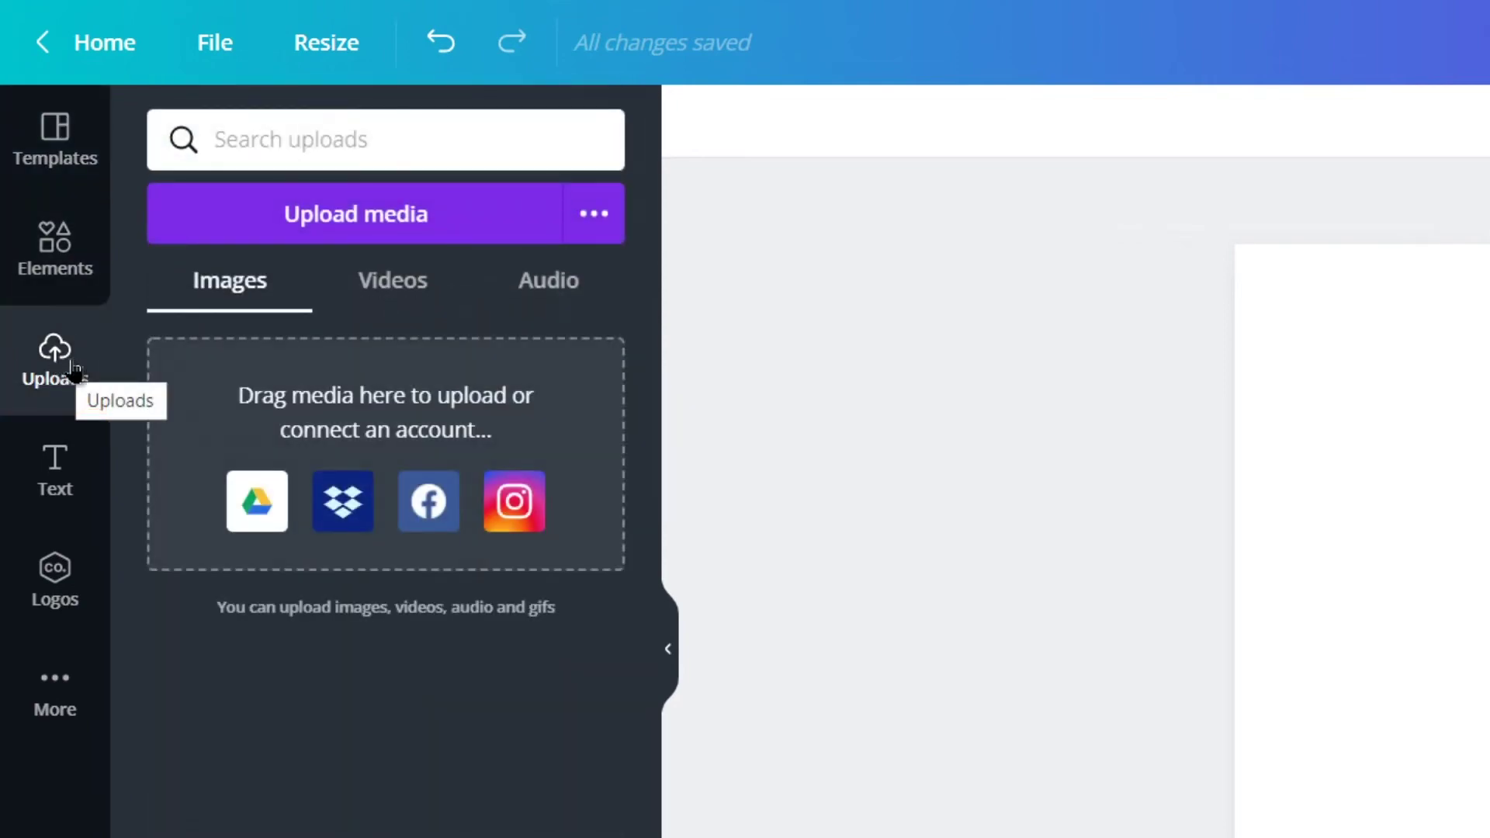
left_click(452, 235)
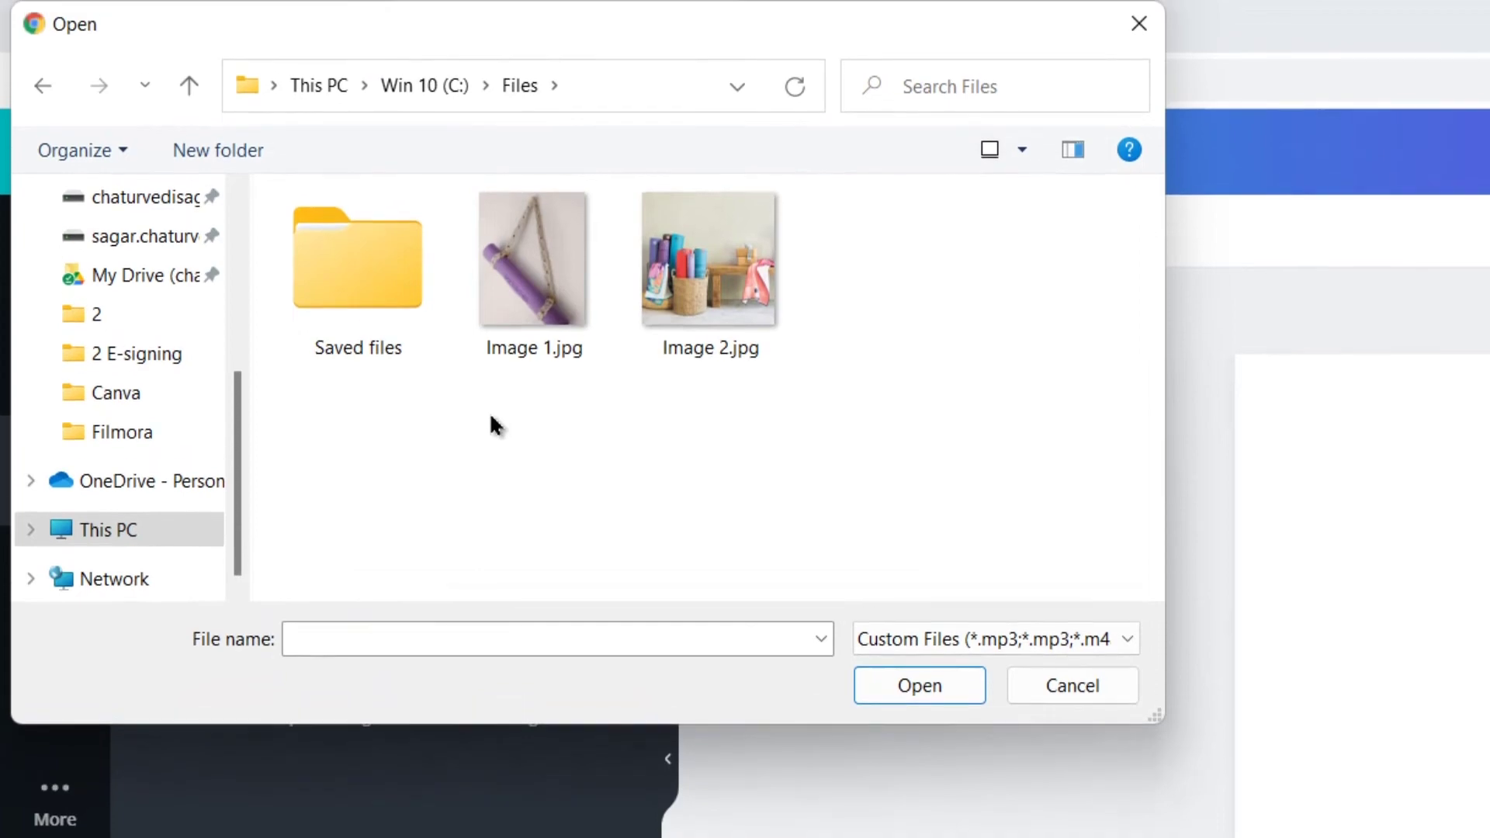
left_click(553, 343)
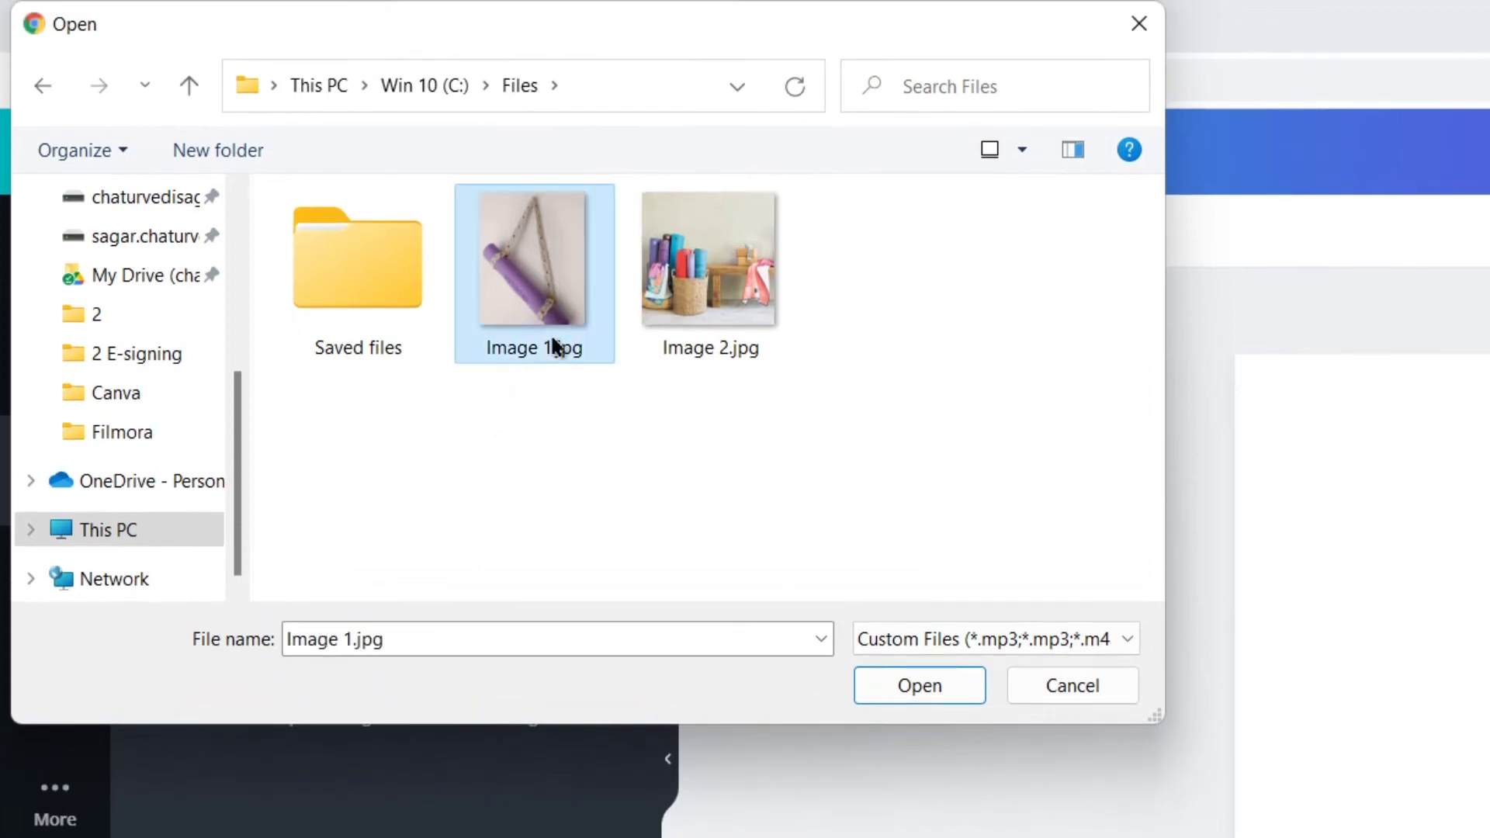
left_click(949, 686)
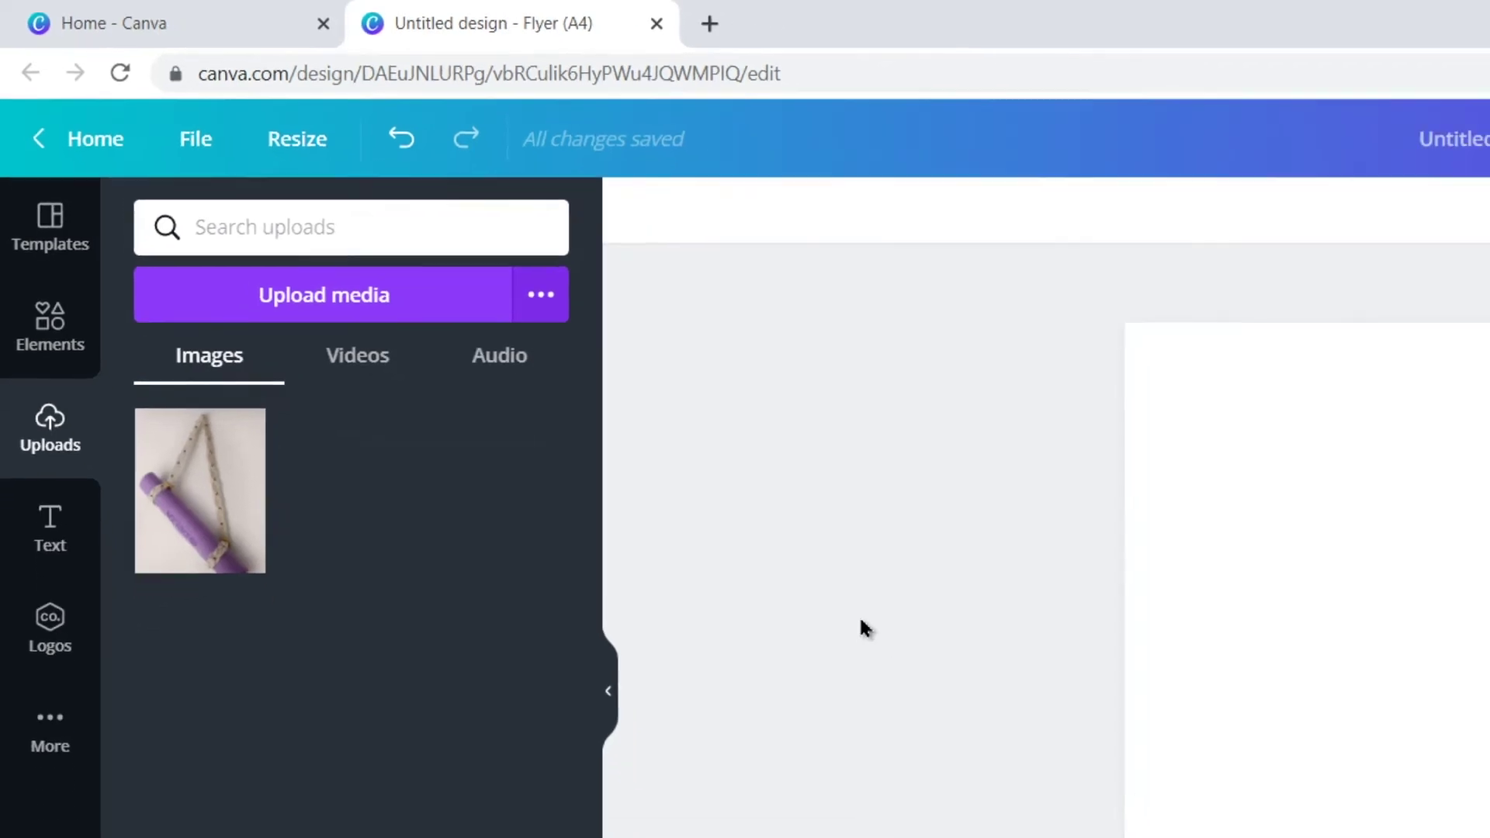
Place the uploaded purple mat photo on the flyer page and enlarge and shift it to cover the whole page.
left_click(164, 368)
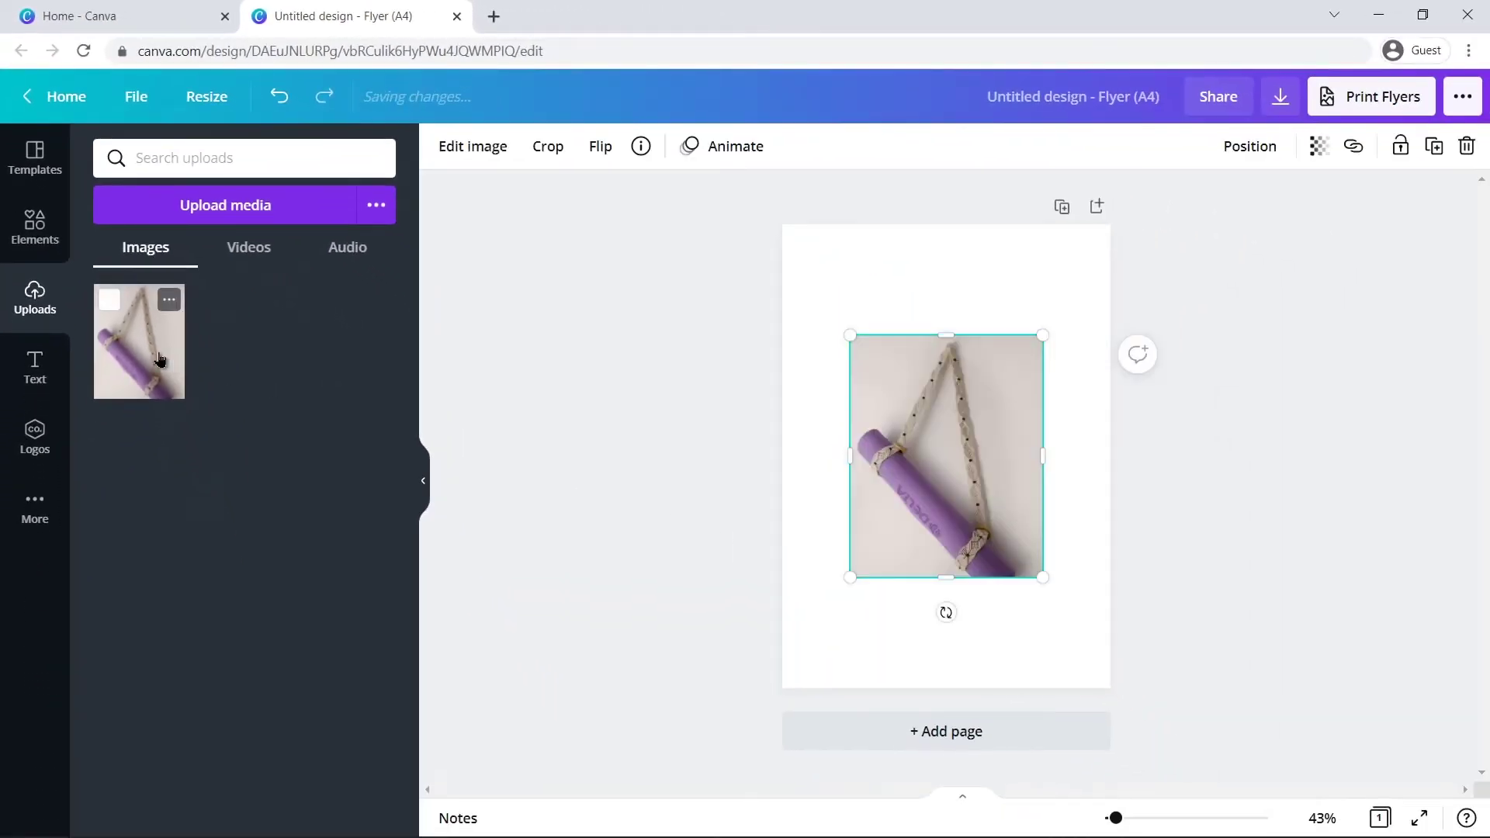
left_click_drag(1042, 581, 1108, 661)
left_click_drag(850, 335, 762, 225)
left_click_drag(1102, 656, 1138, 691)
left_click_drag(1010, 631, 1027, 630)
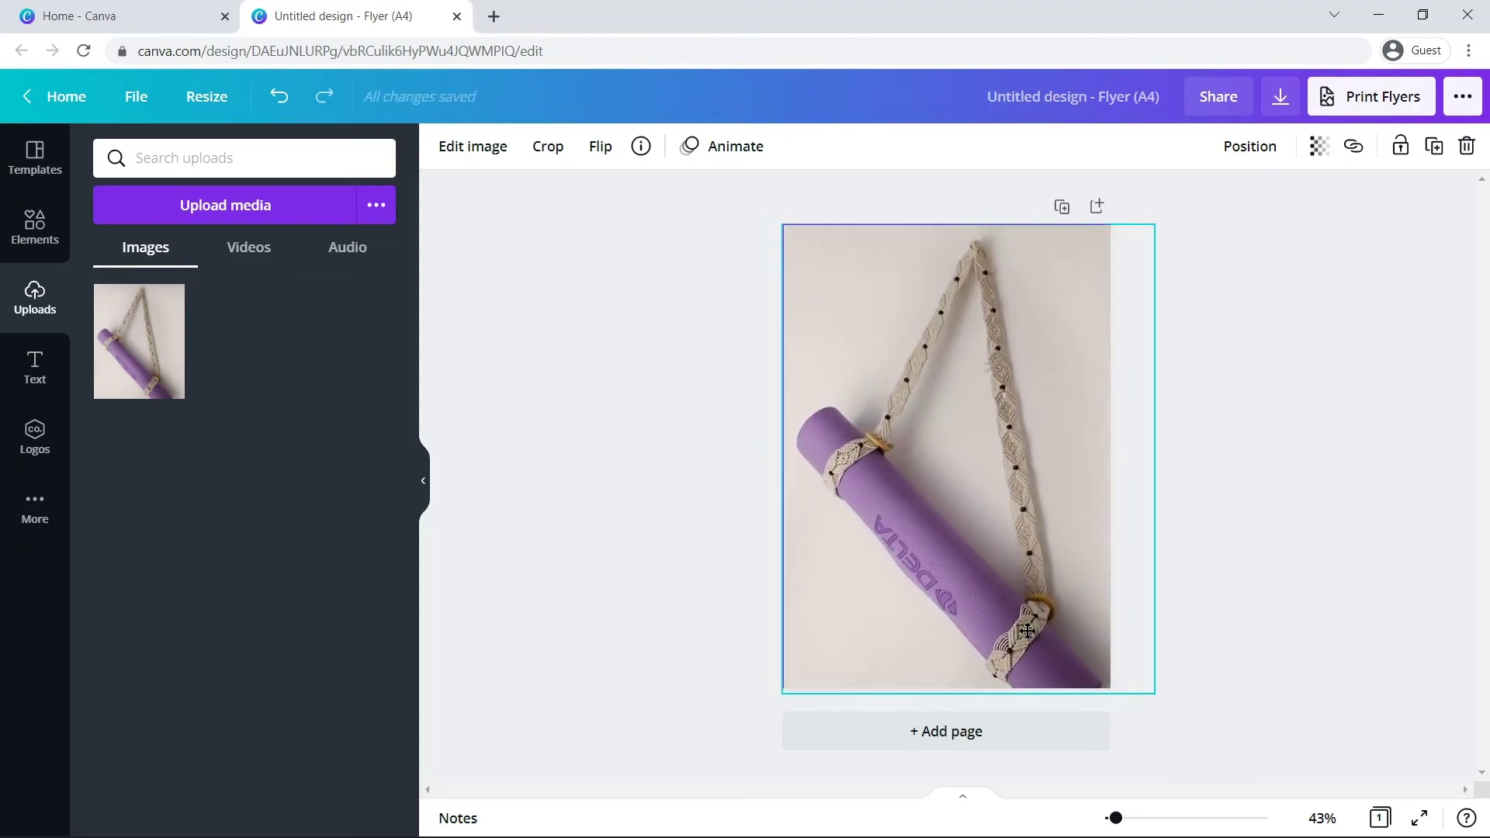
left_click(1197, 535)
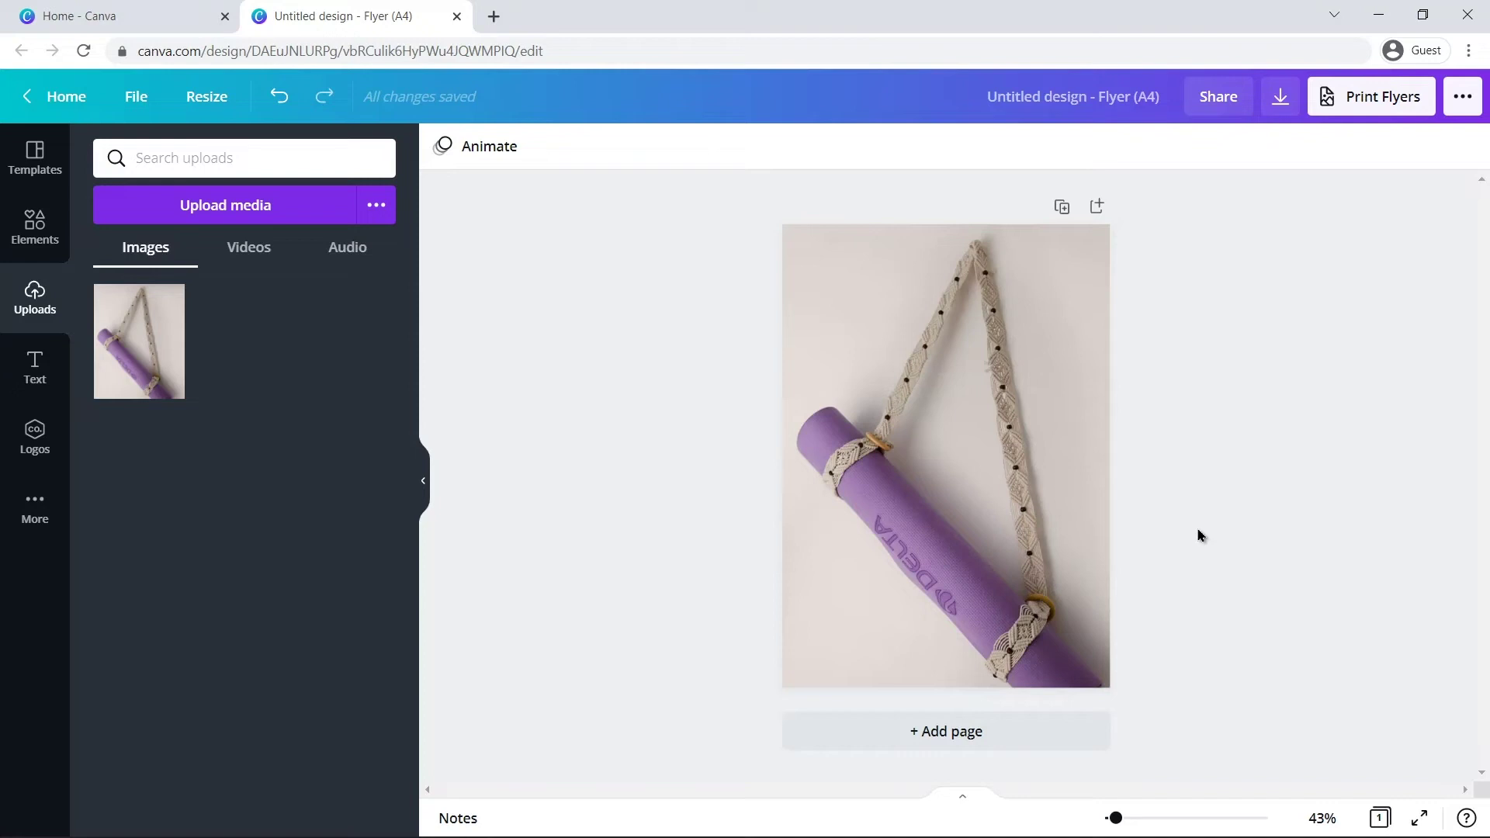
Remove the background of the purple mat photo with Background Remover, apply it and exit image editing.
left_click(1054, 510)
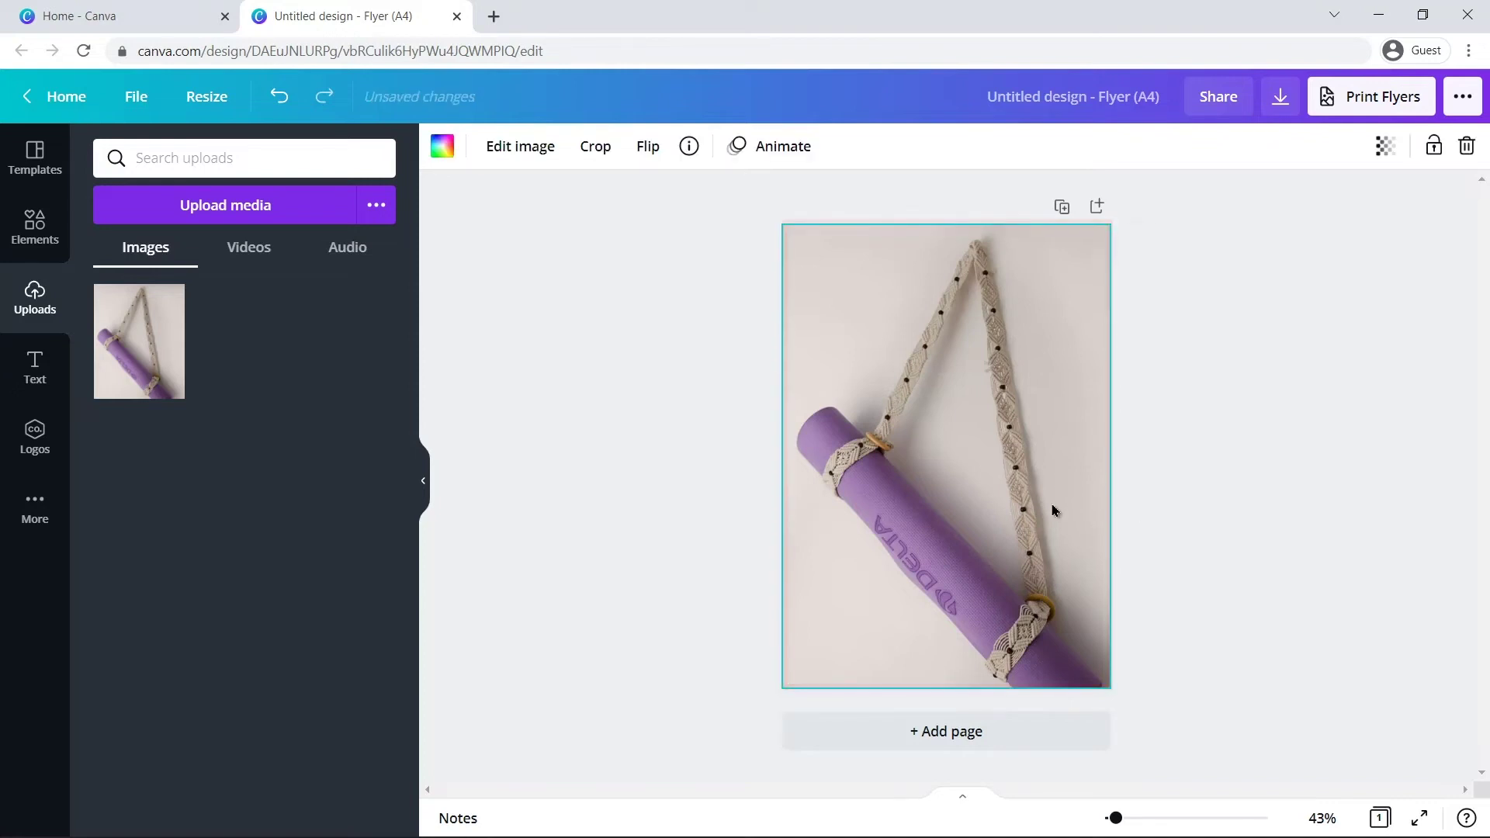
left_click(520, 147)
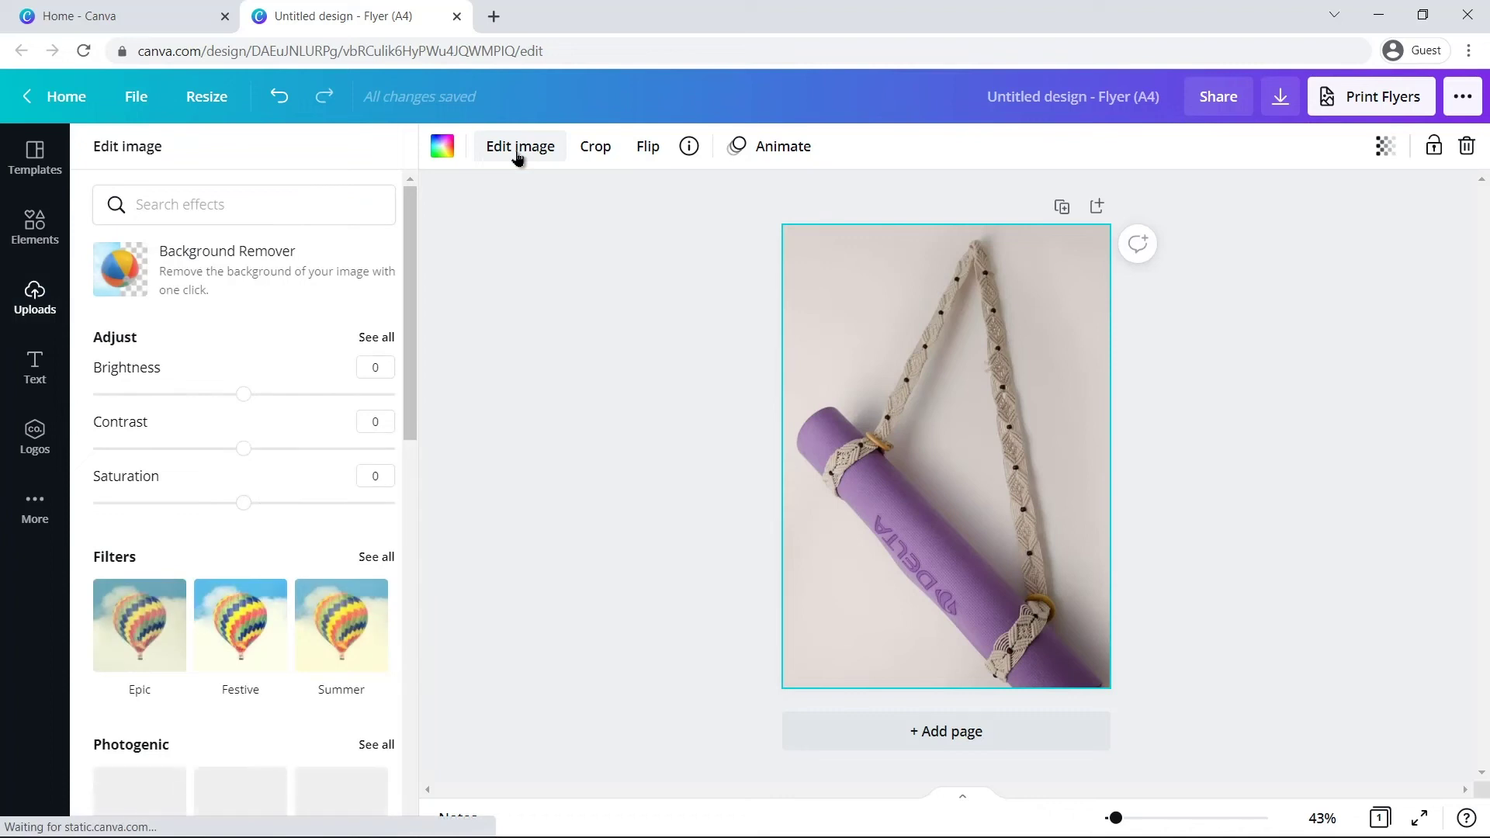
left_click(286, 273)
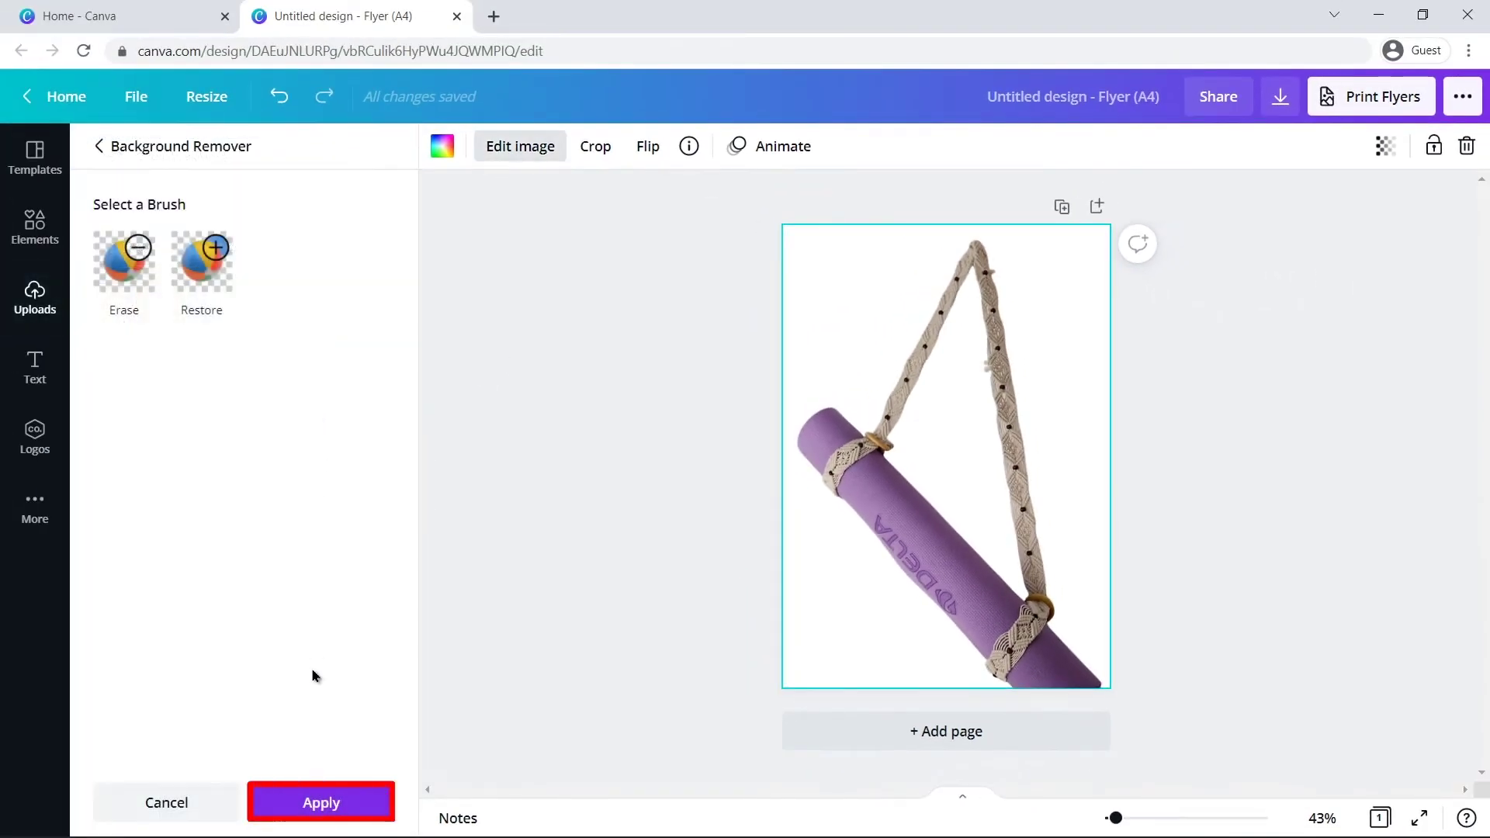
left_click(313, 801)
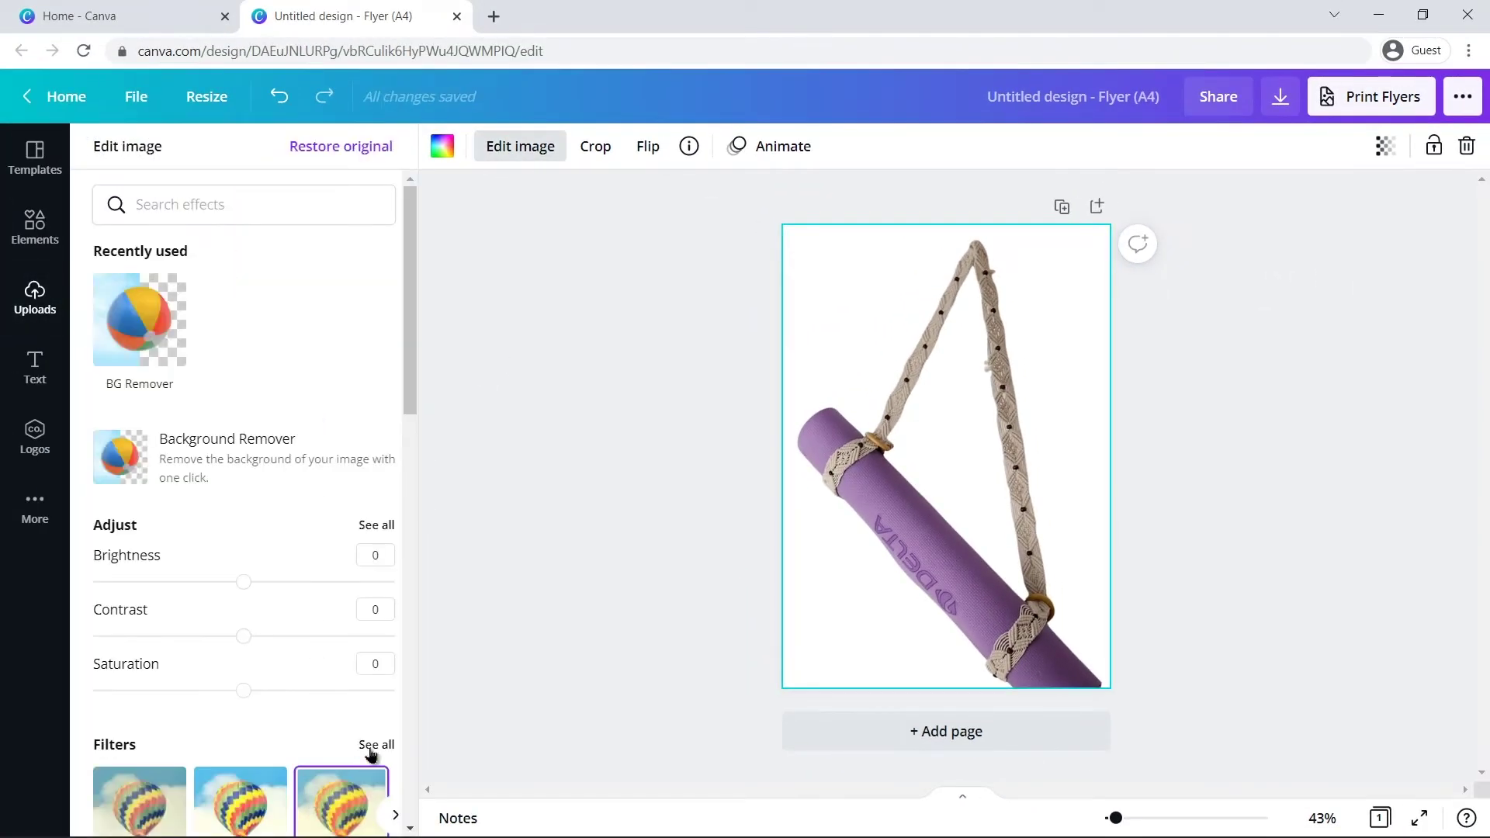
key("Escape")
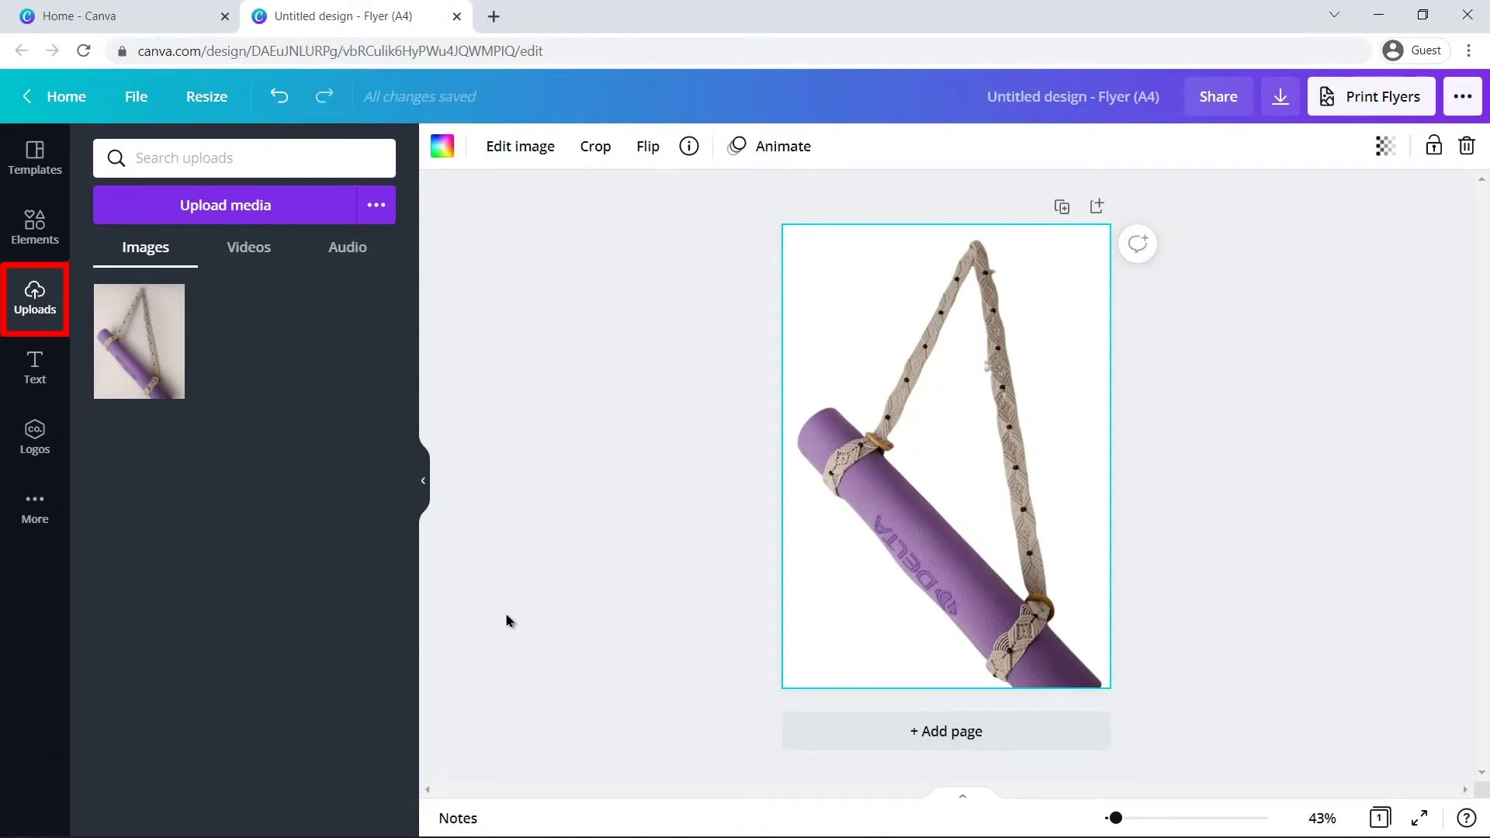
Upload Image 2.jpg from the Files folder to the design's media.
left_click(256, 222)
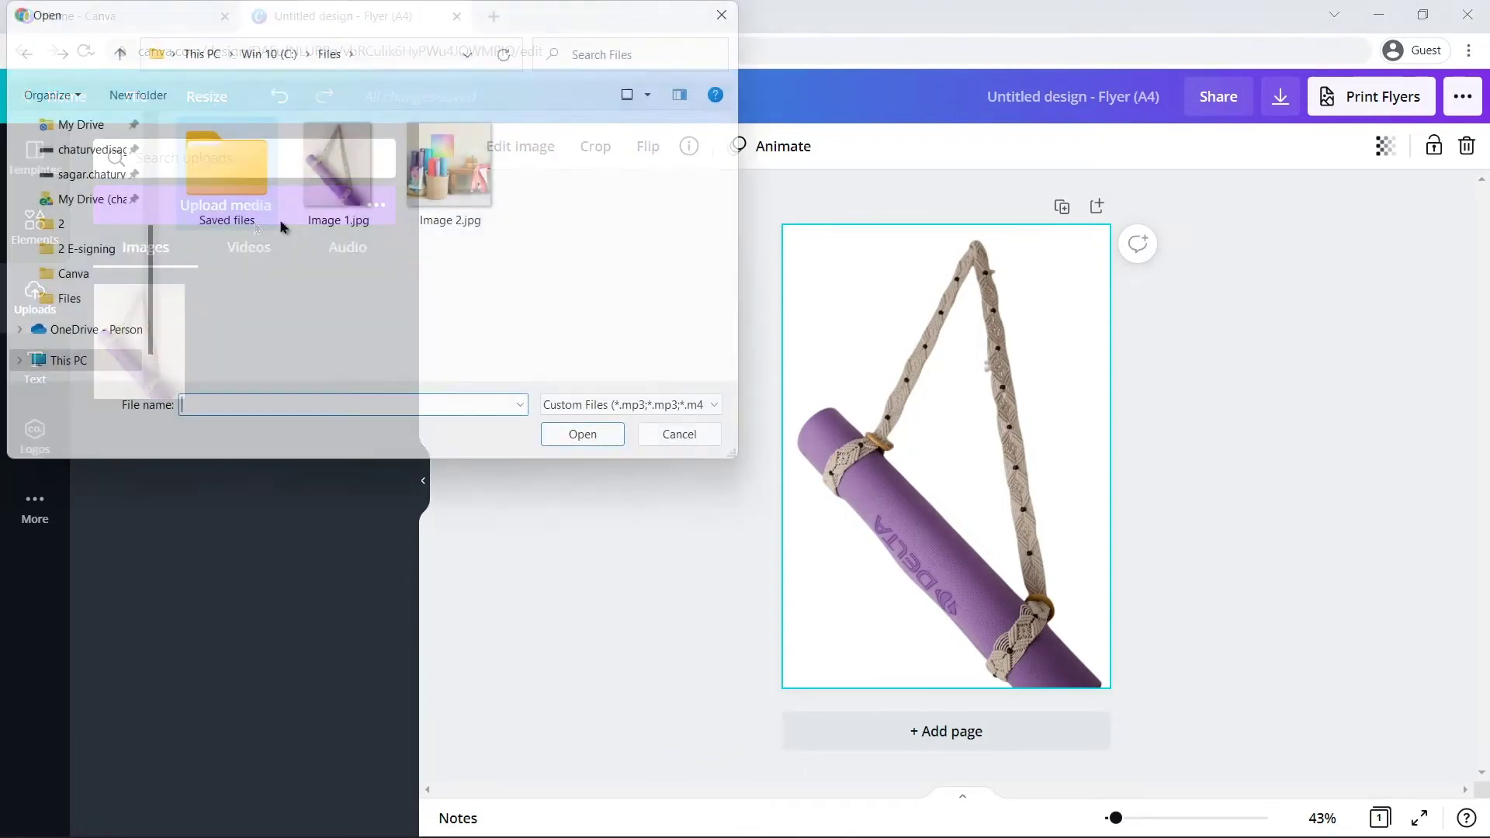
left_click(472, 206)
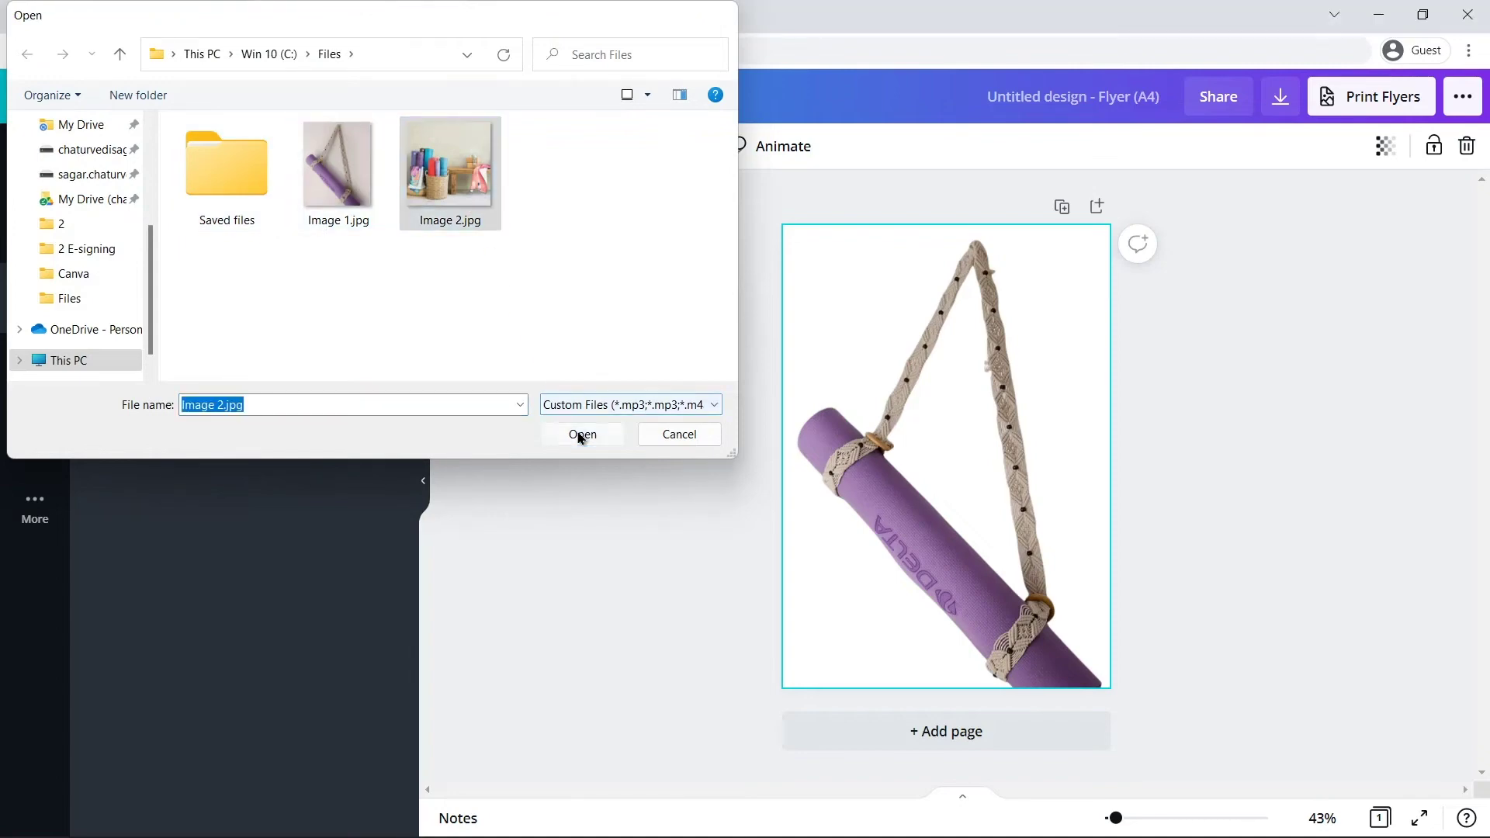
left_click(580, 433)
Place the photo of the yoga mats in a basket on the flyer page, then enlarge and shift it to cover the whole page.
left_click(207, 383)
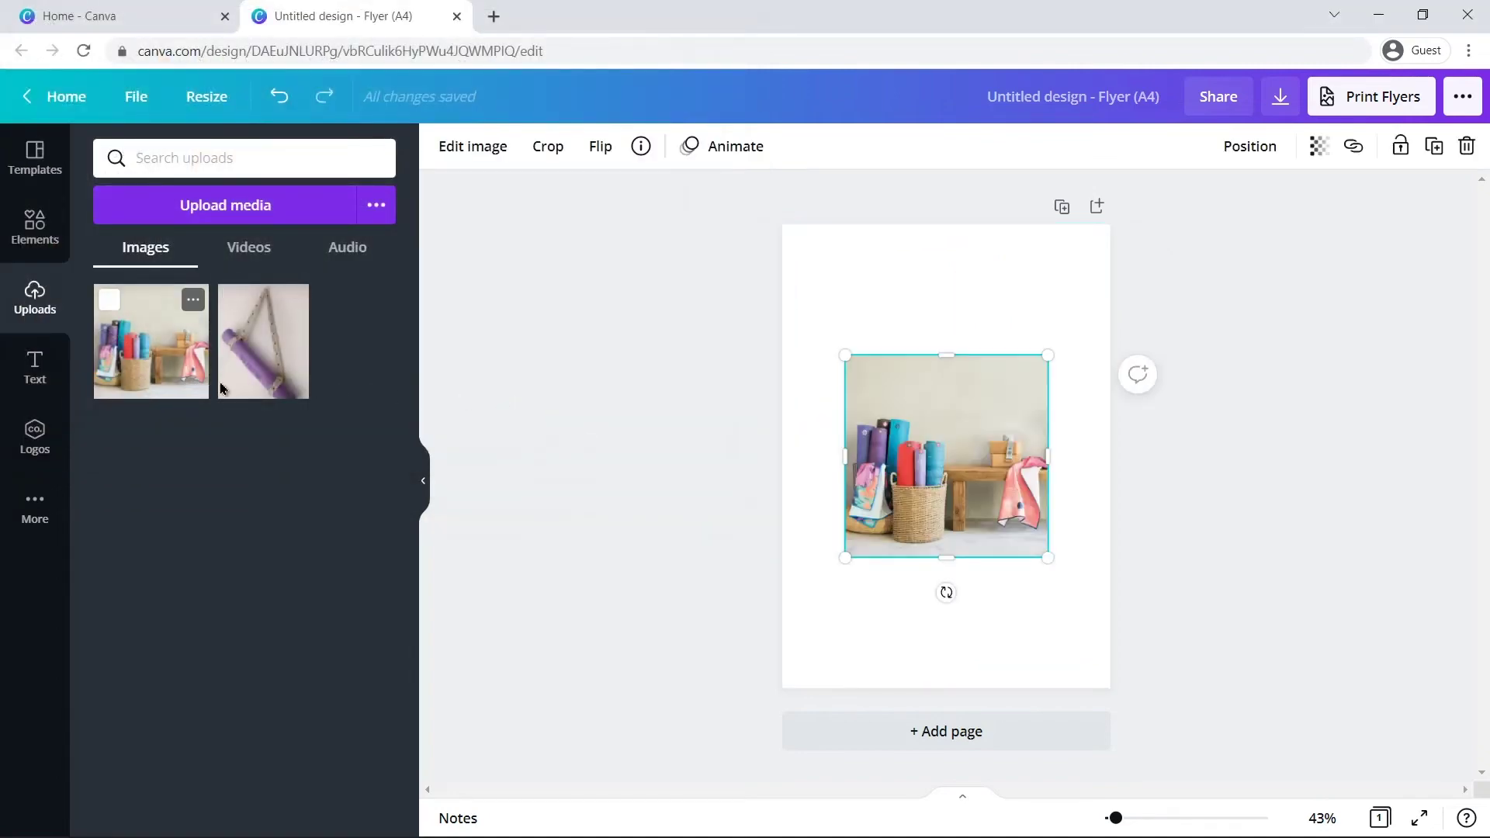
left_click_drag(1047, 556, 1107, 615)
left_click_drag(845, 356, 744, 255)
left_click_drag(1110, 618, 1199, 690)
left_click_drag(727, 246, 721, 229)
mouse_move(841, 283)
left_mouse_down()
mouse_move(885, 283)
mouse_move(870, 280)
left_mouse_up()
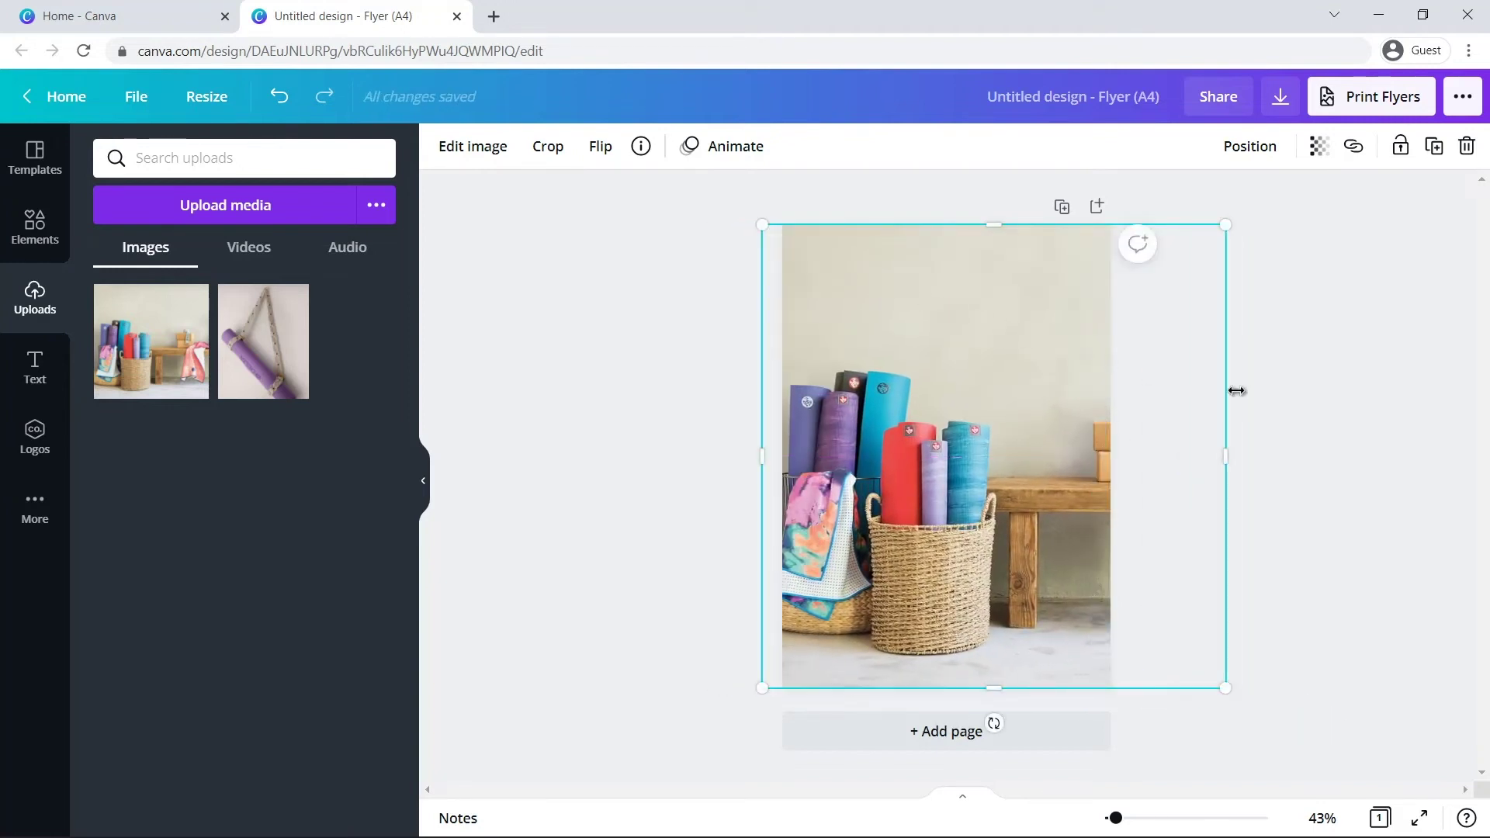
left_click(1273, 407)
Remove the background of the basket and bench photo with Background Remover.
left_click(1044, 373)
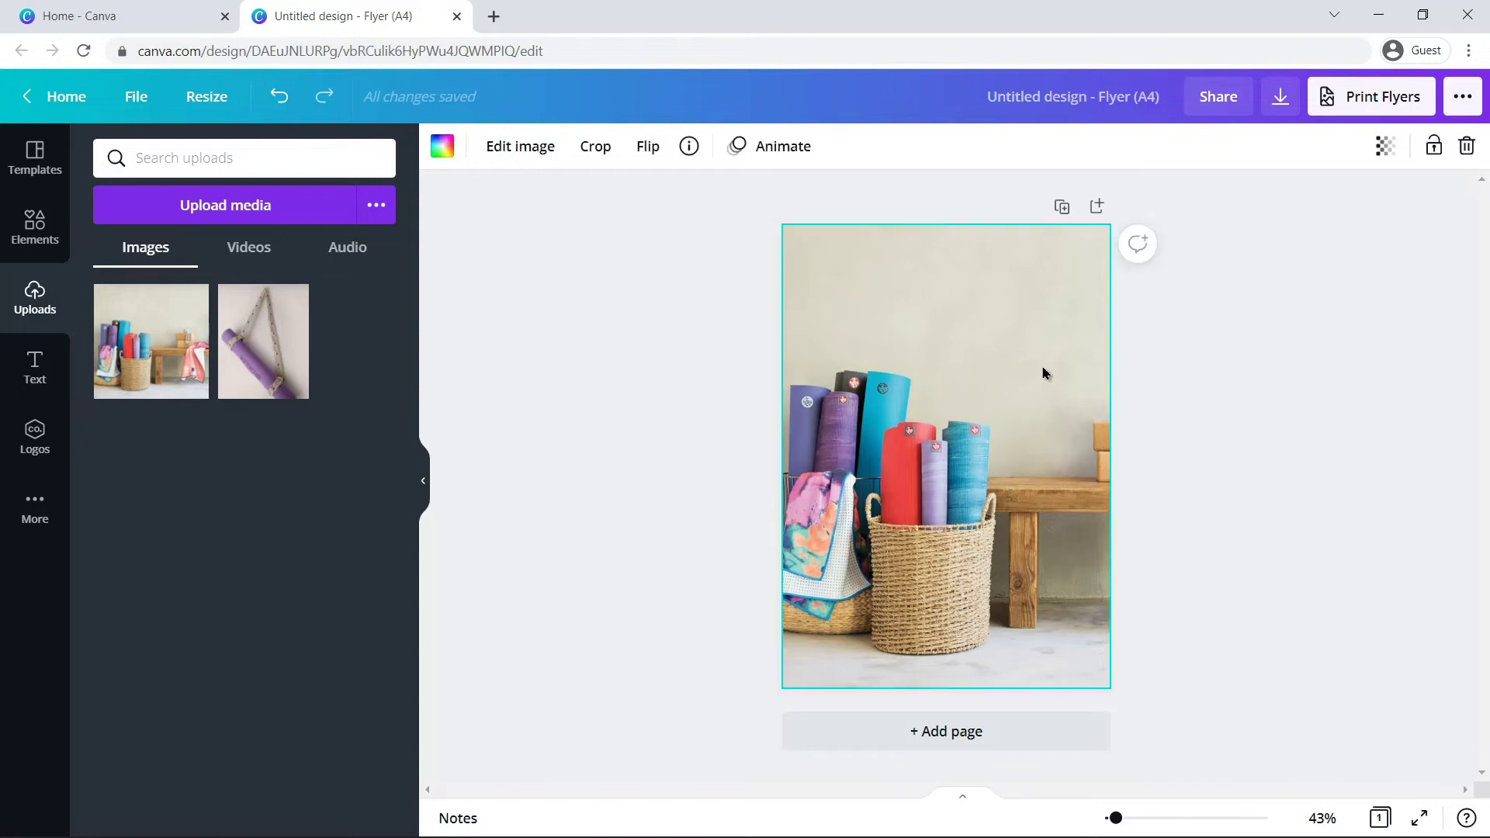
left_click(520, 149)
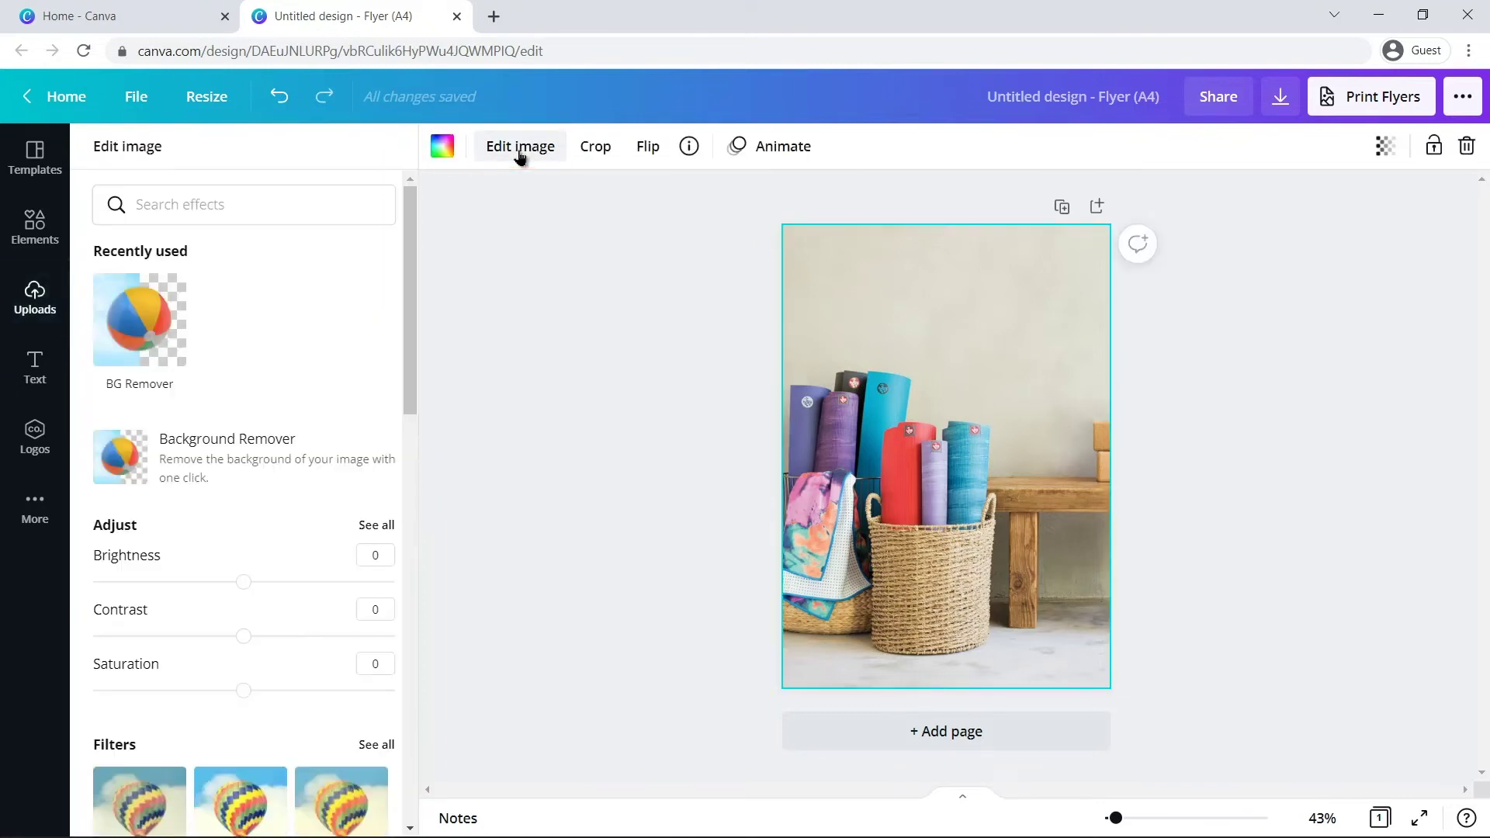
left_click(217, 459)
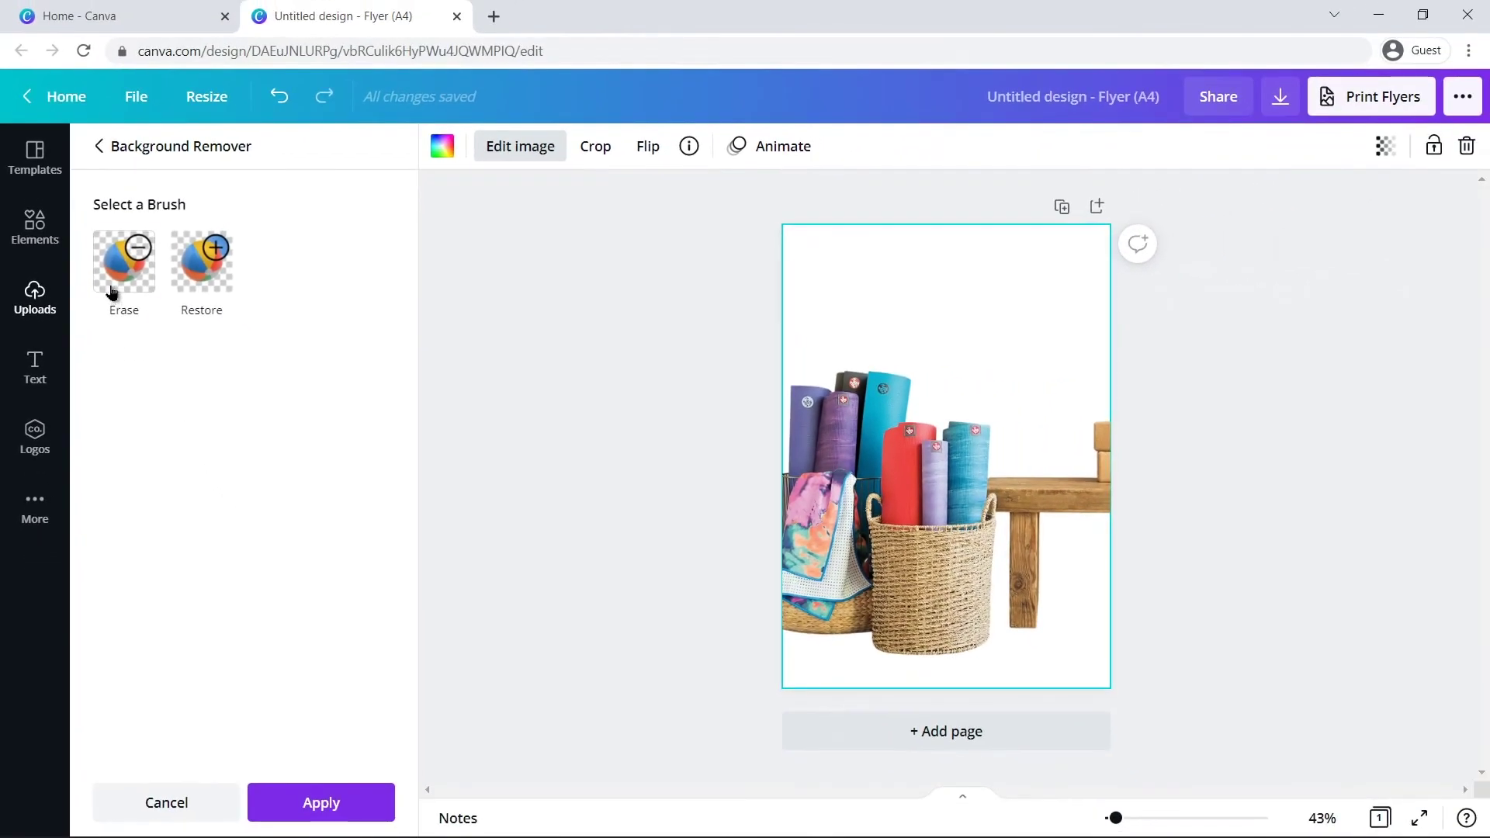
Erase the boxes, the pink cloth and the far end of the bench with an Erase brush of size 29.
left_click(143, 280)
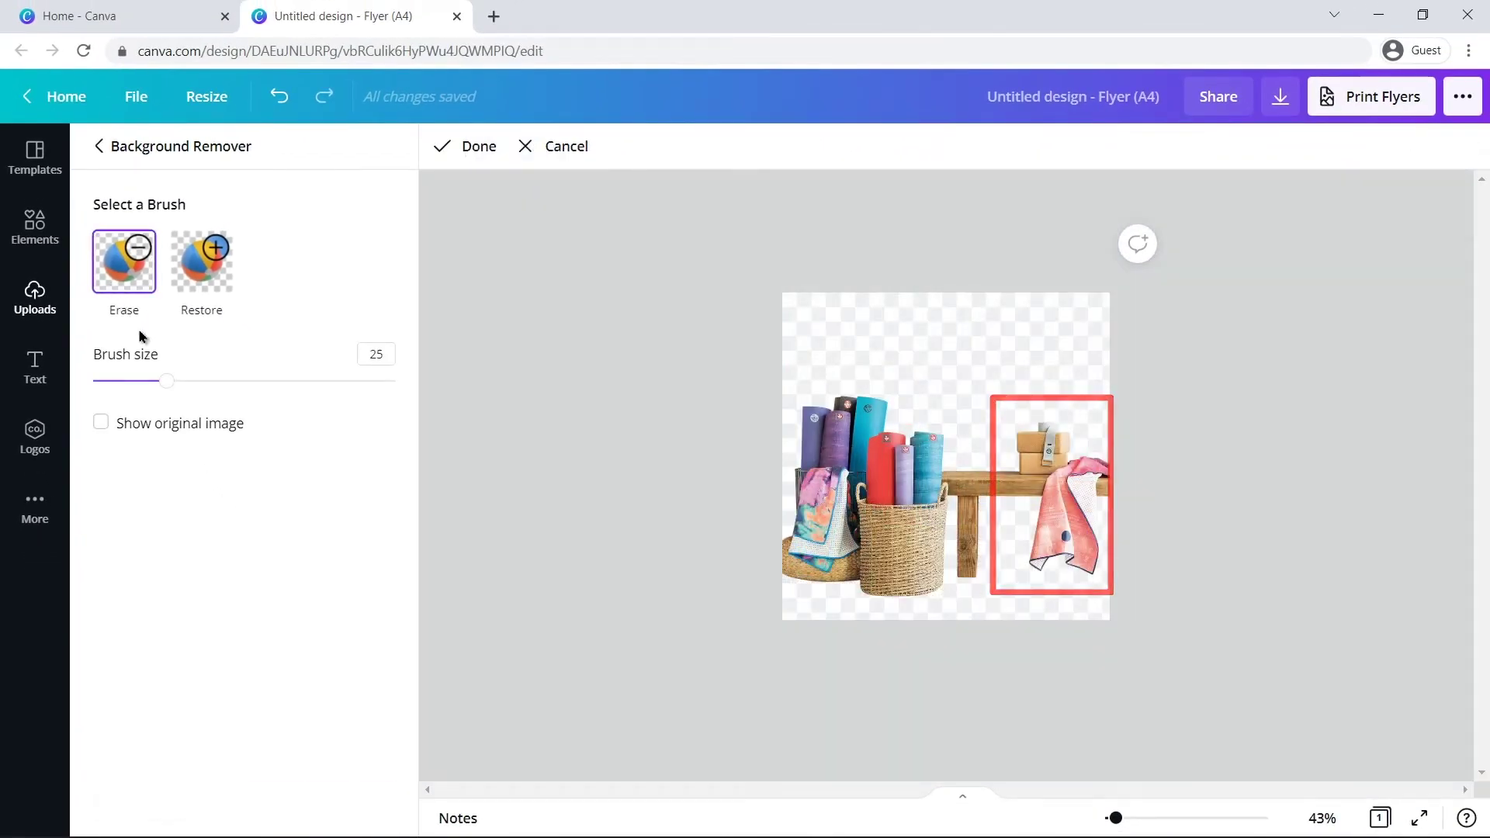
left_click_drag(165, 380, 179, 383)
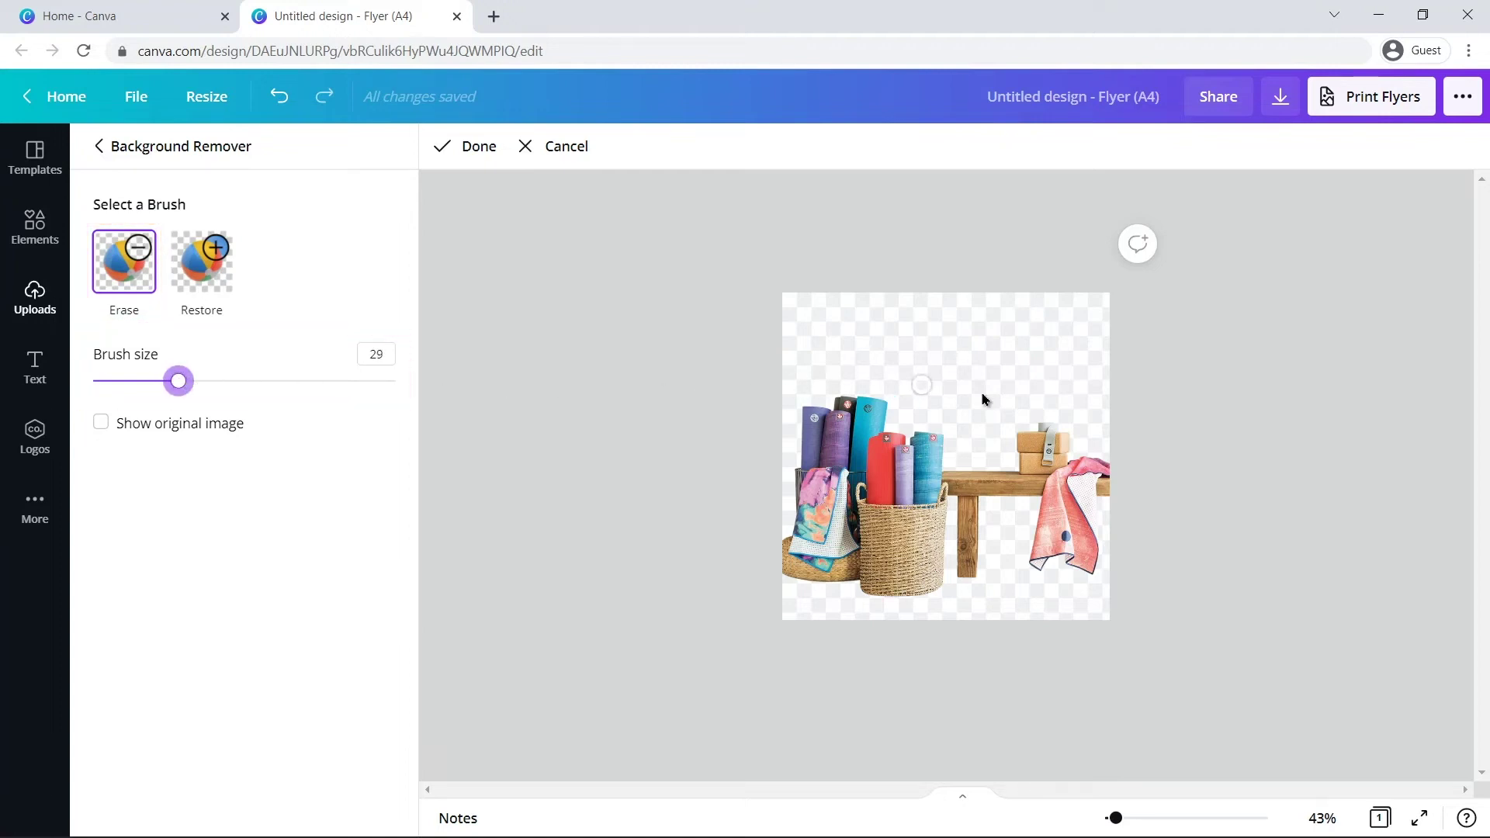
mouse_move(1040, 423)
left_mouse_down()
mouse_move(1017, 446)
mouse_move(1054, 441)
mouse_move(1050, 425)
mouse_move(1025, 436)
mouse_move(1038, 476)
mouse_move(1107, 473)
mouse_move(1069, 496)
mouse_move(1107, 541)
mouse_move(1085, 566)
left_mouse_up()
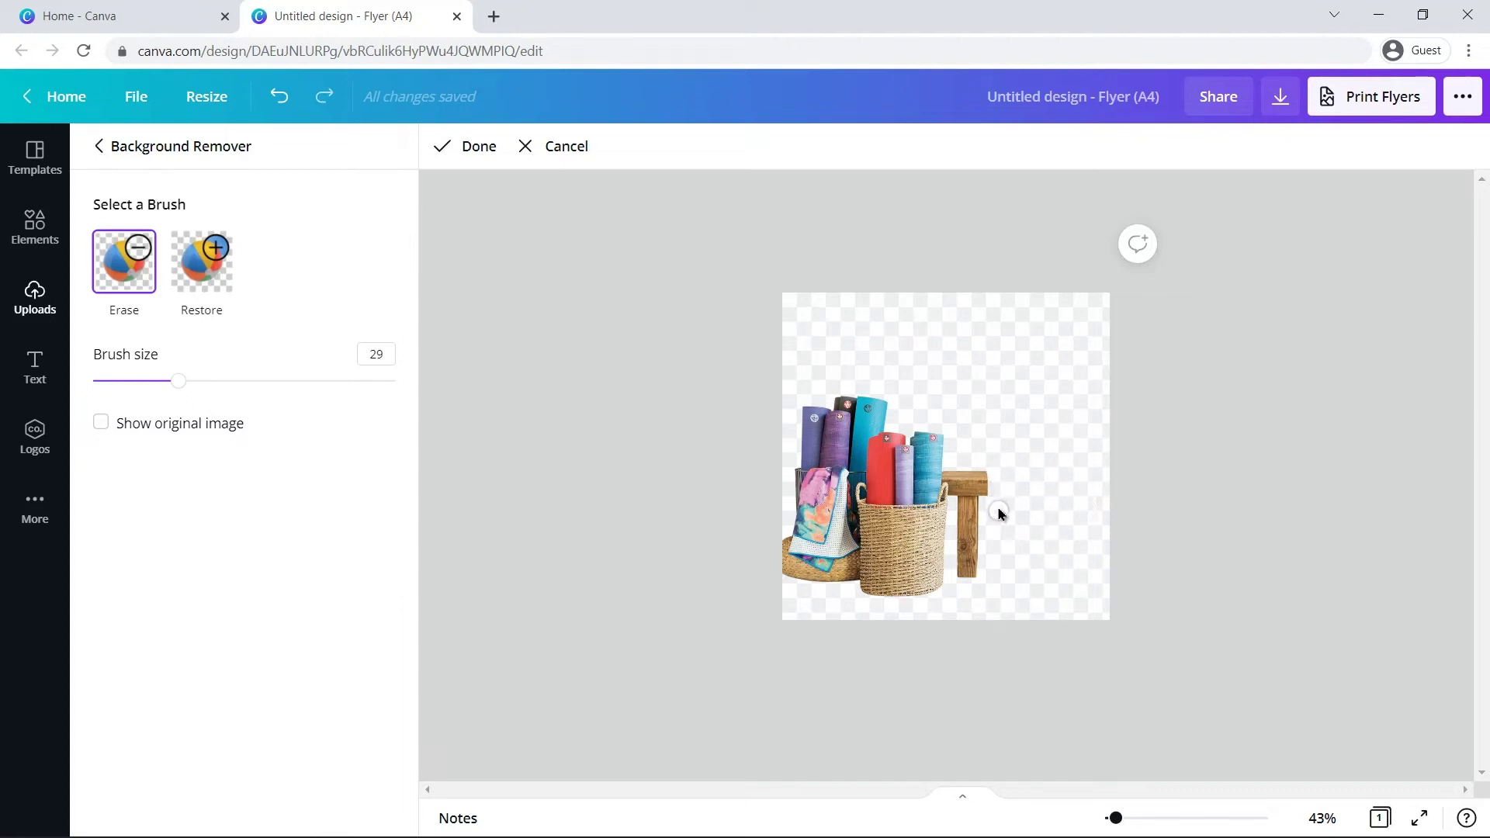
Erase a curved stroke across the rolled mats and paint it back with a Restore brush of size 32.
left_click_drag(920, 446, 852, 449)
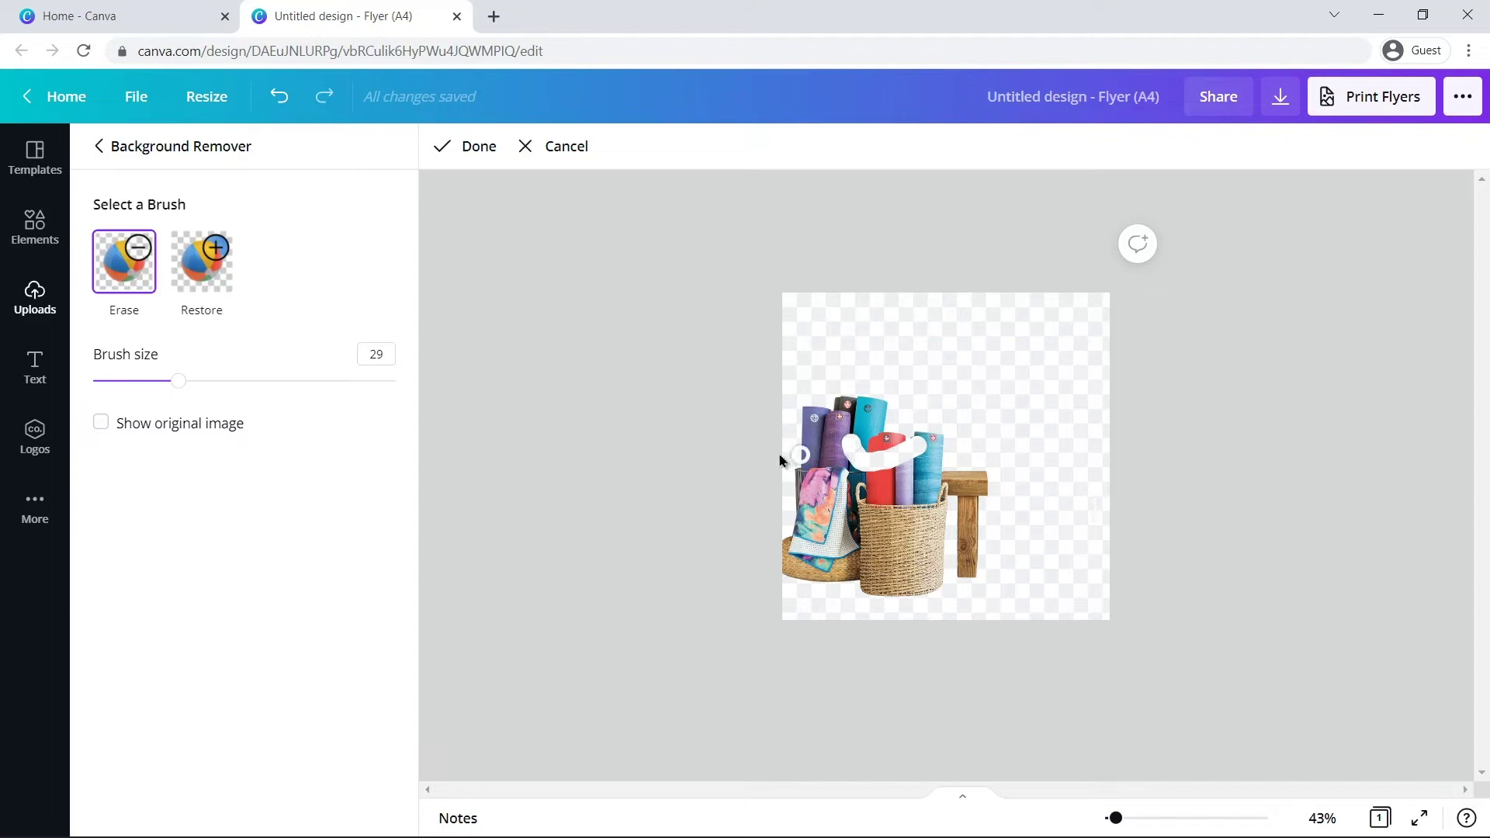
left_click(212, 284)
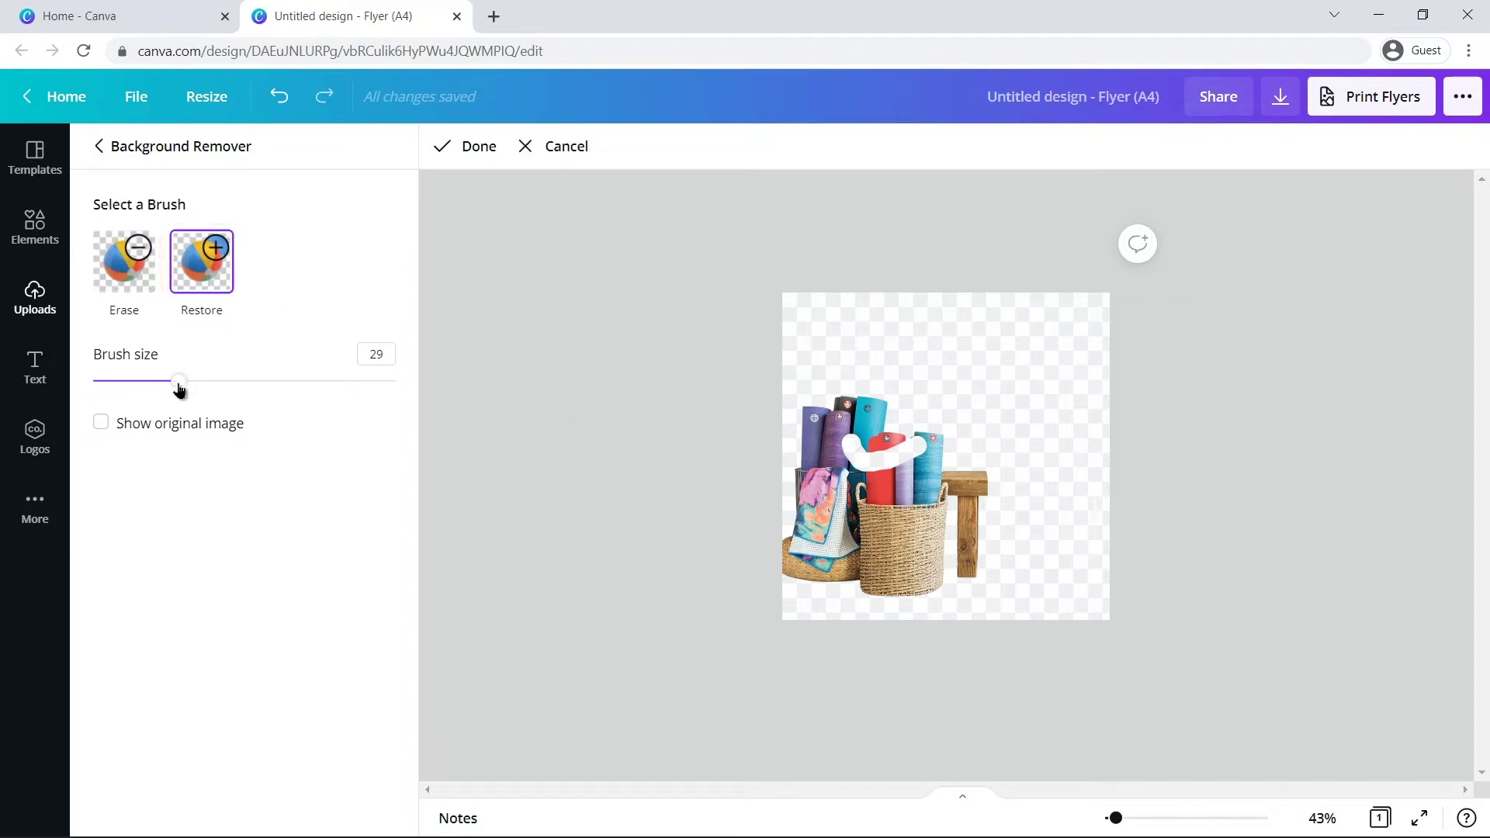
left_click_drag(848, 443, 874, 464)
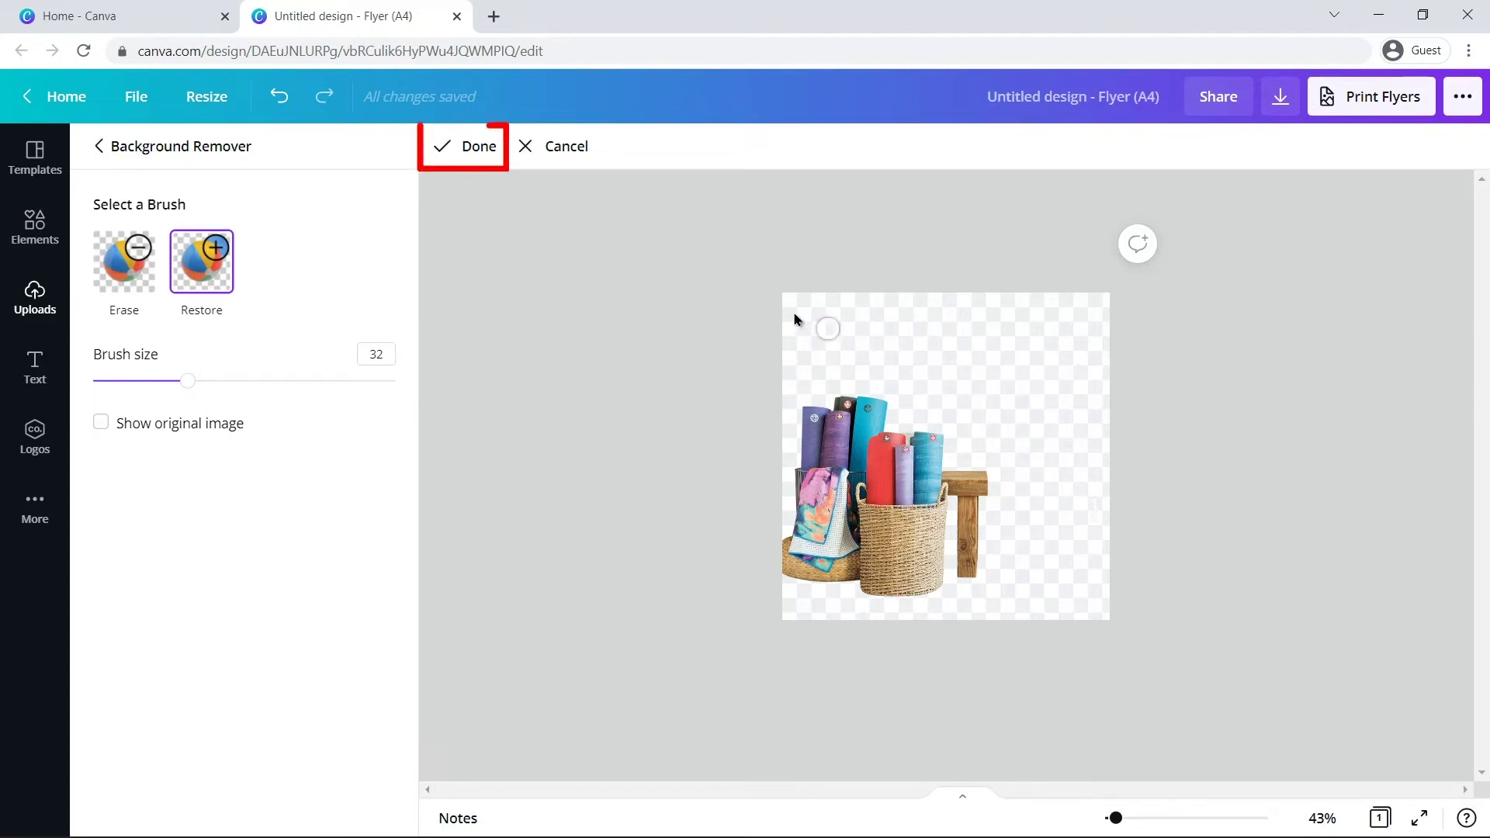
Finish the brush edits, apply the background removal and exit image editing.
left_click(449, 155)
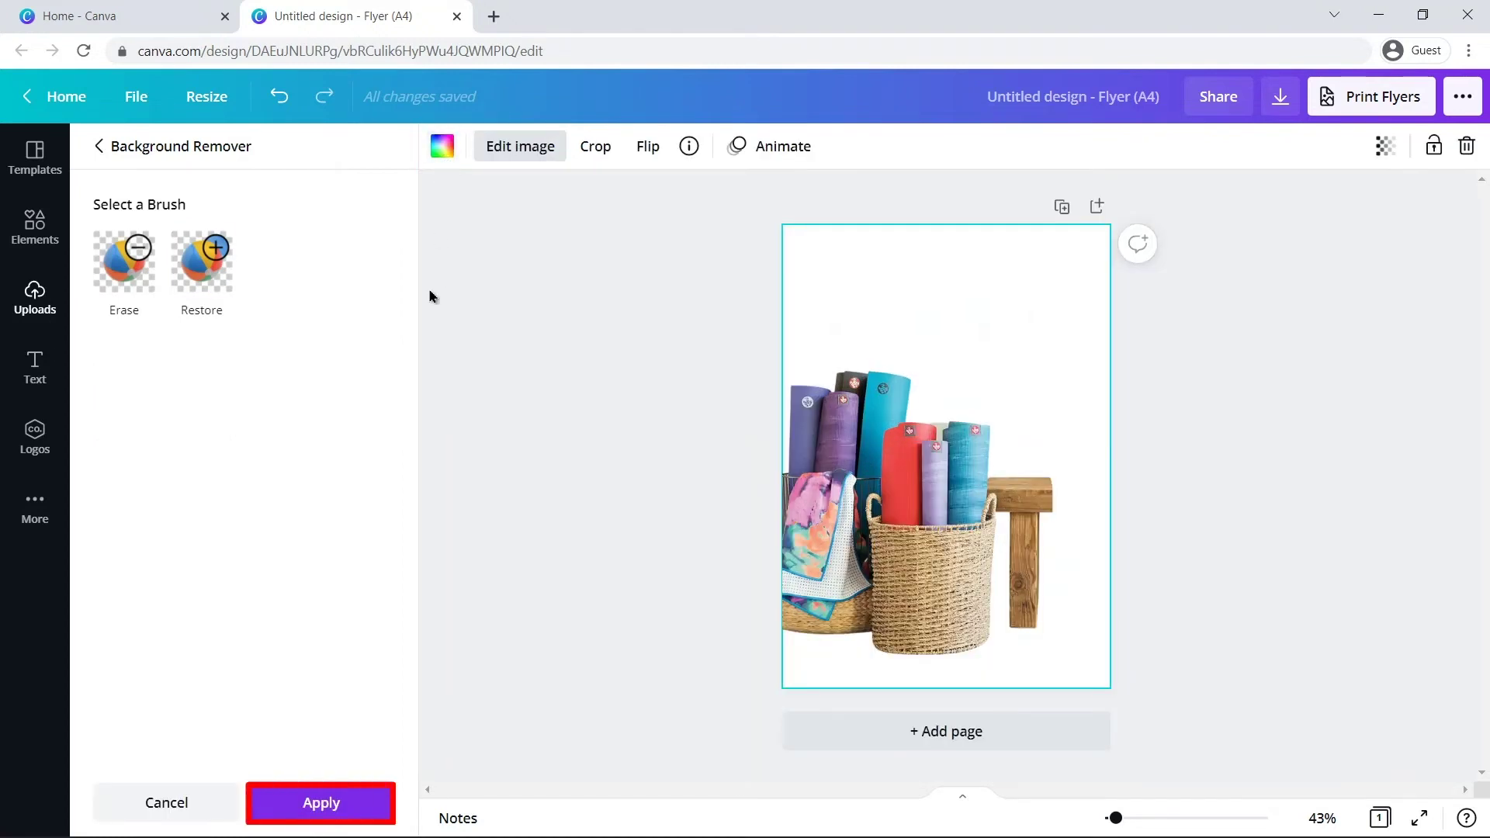
left_click(306, 805)
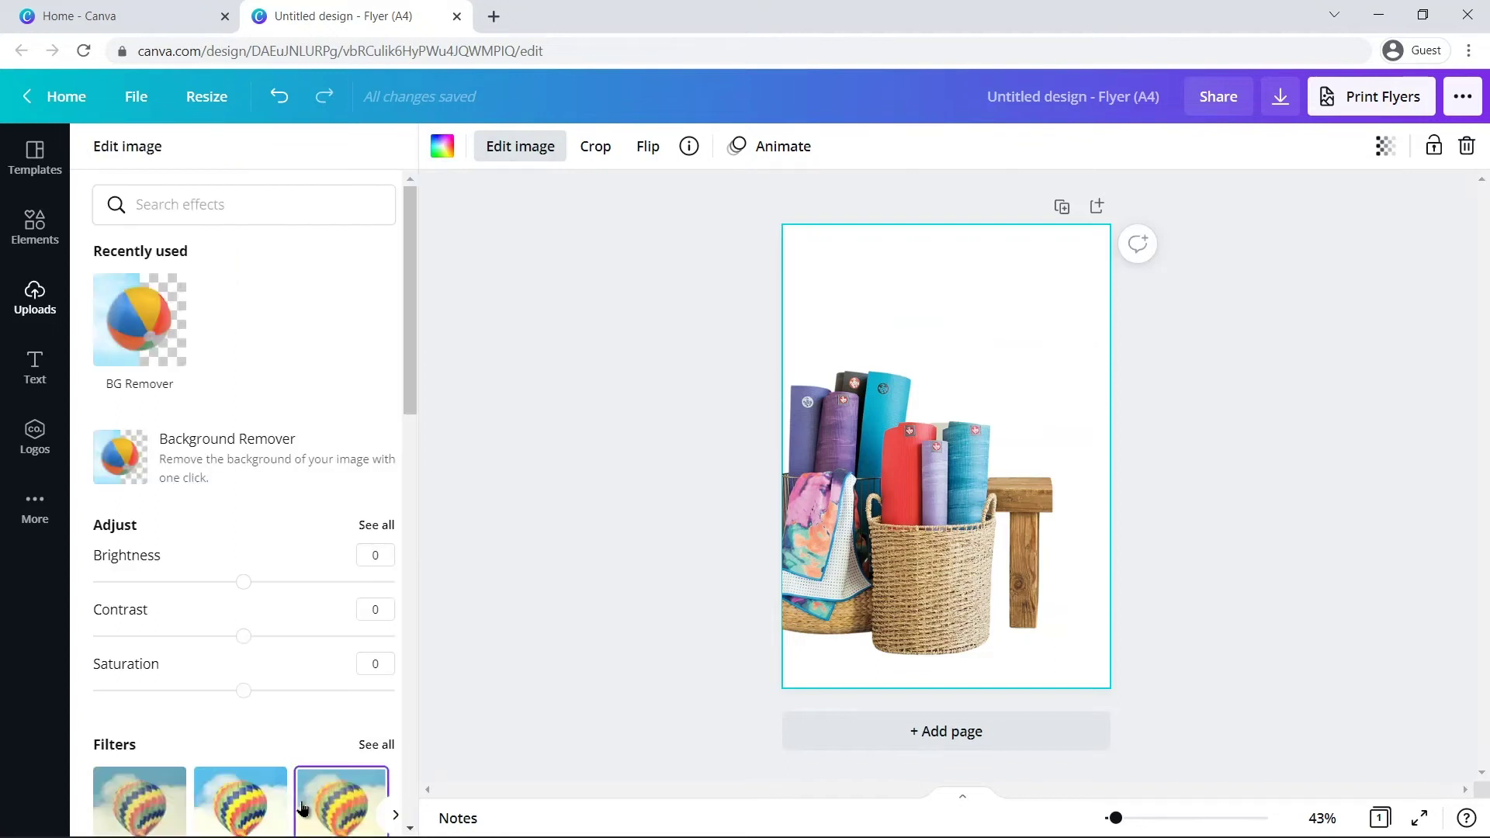
left_click(475, 605)
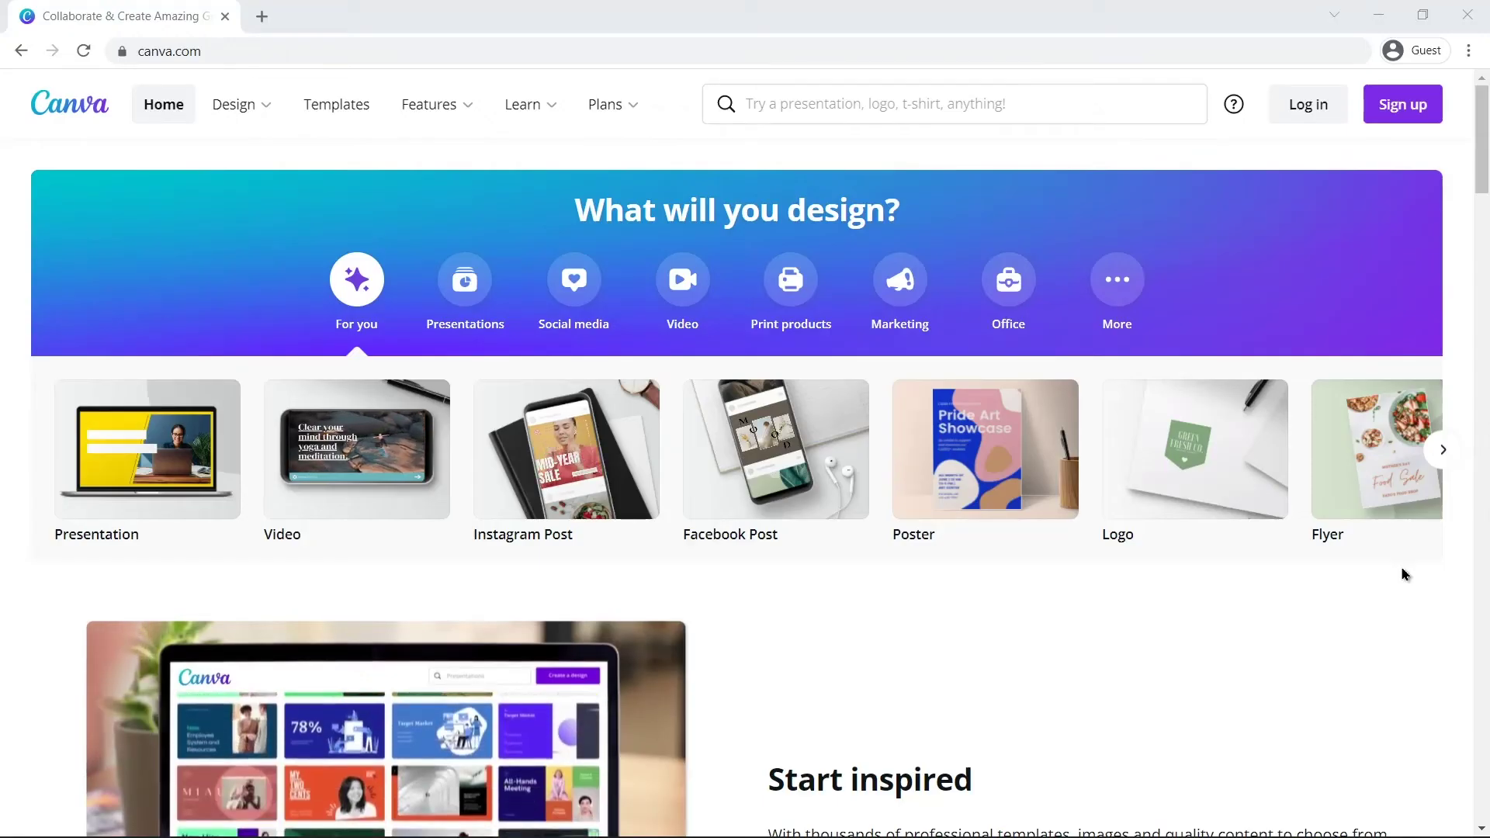
Sign up for a Canva account and choose Small business as the intended use.
middle_click(1405, 574)
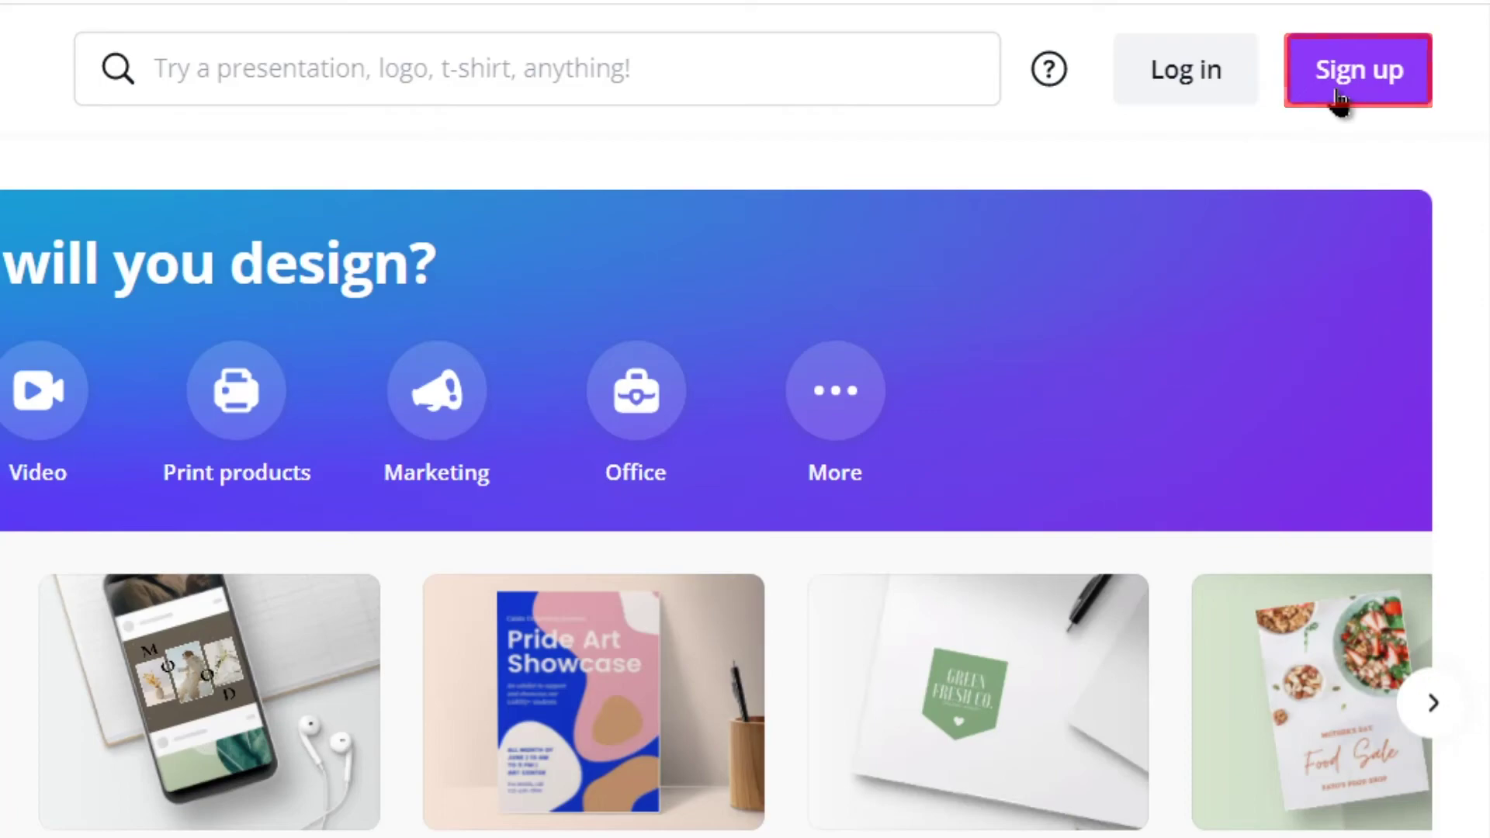
left_click(1339, 98)
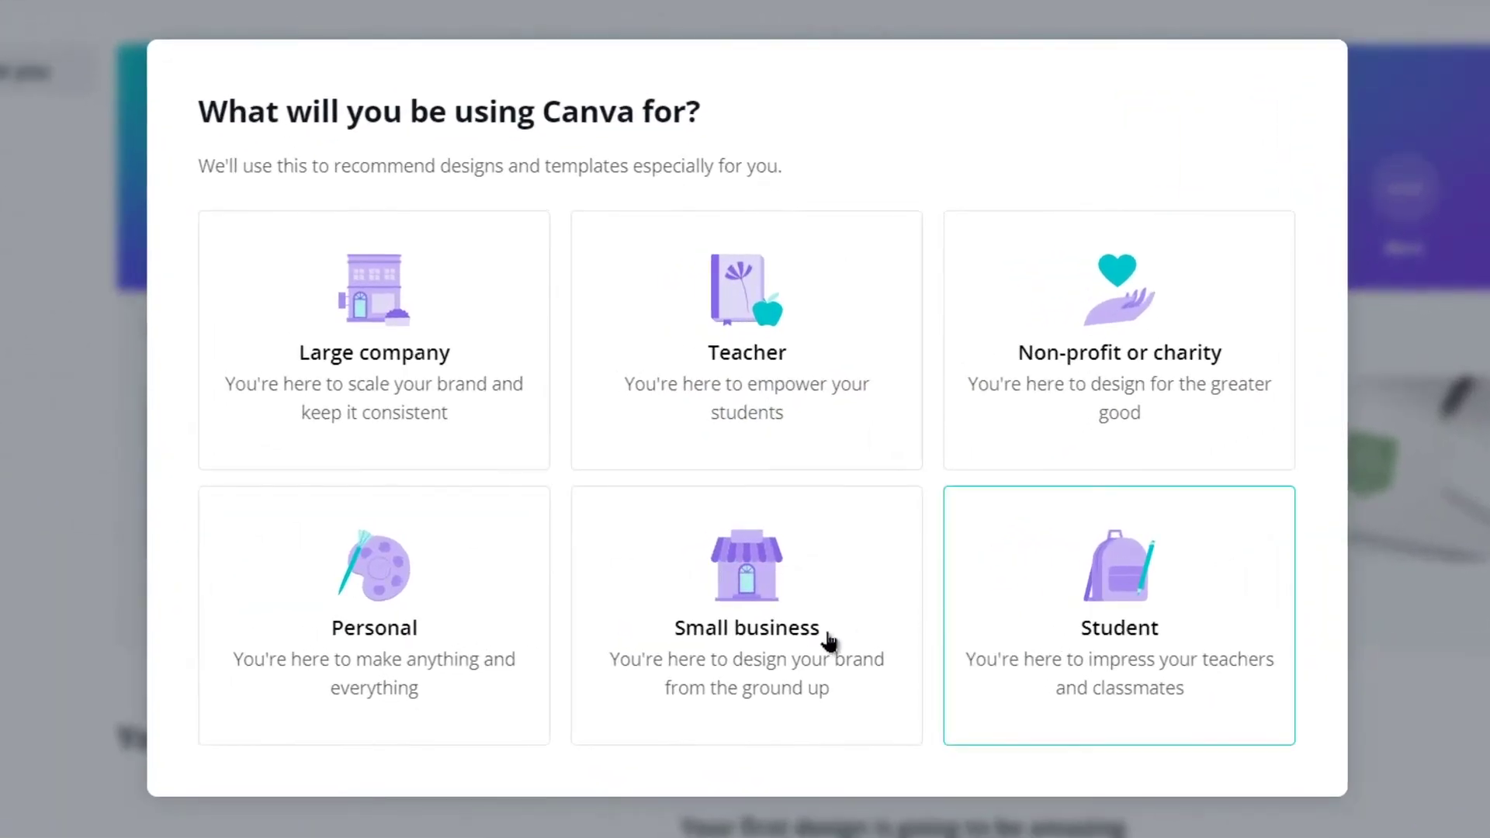
left_click(817, 643)
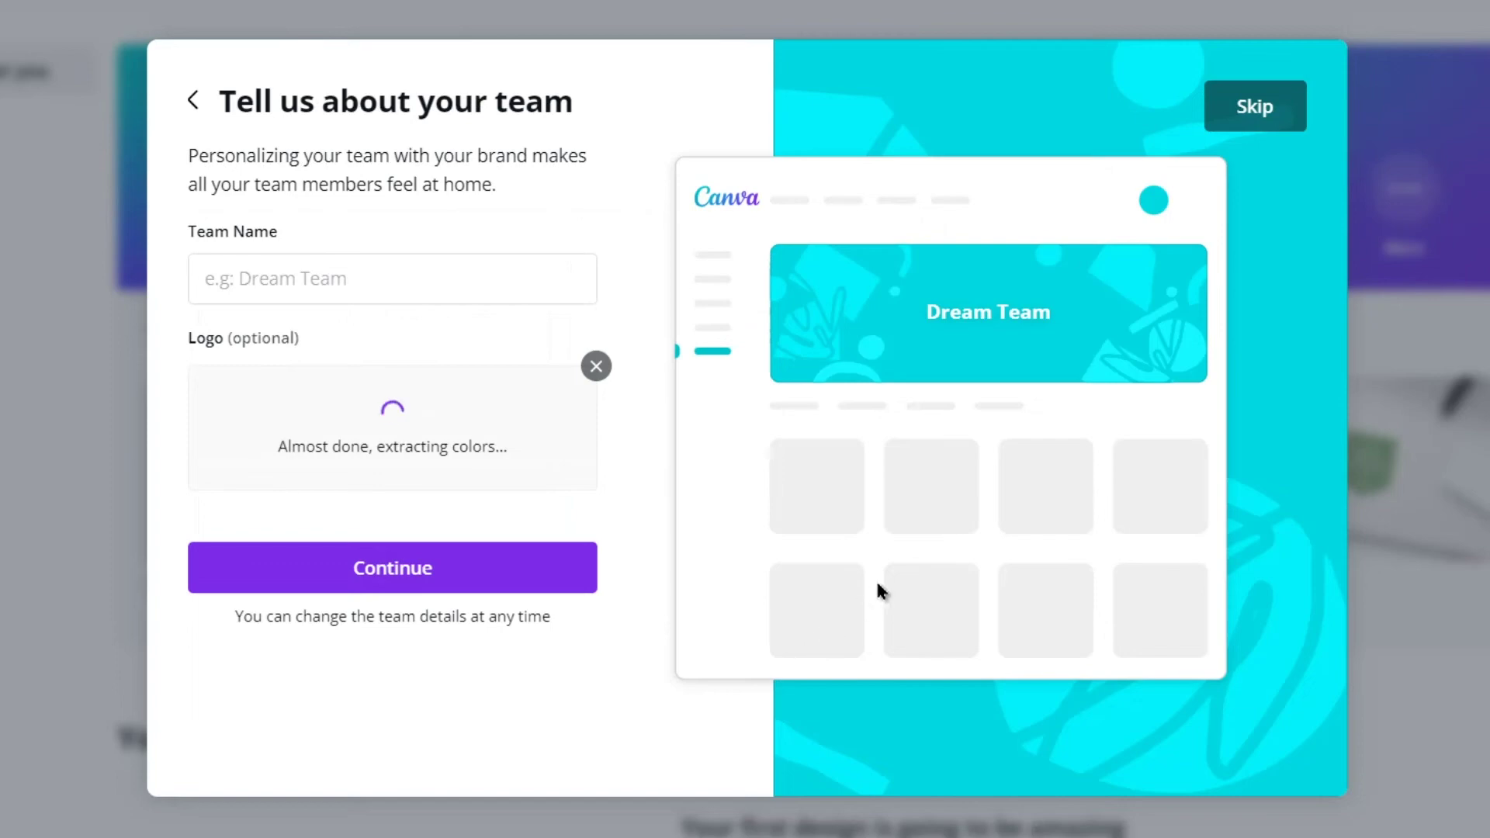
Skip the team details and start the 30-day free trial of Canva Pro.
left_click(1263, 115)
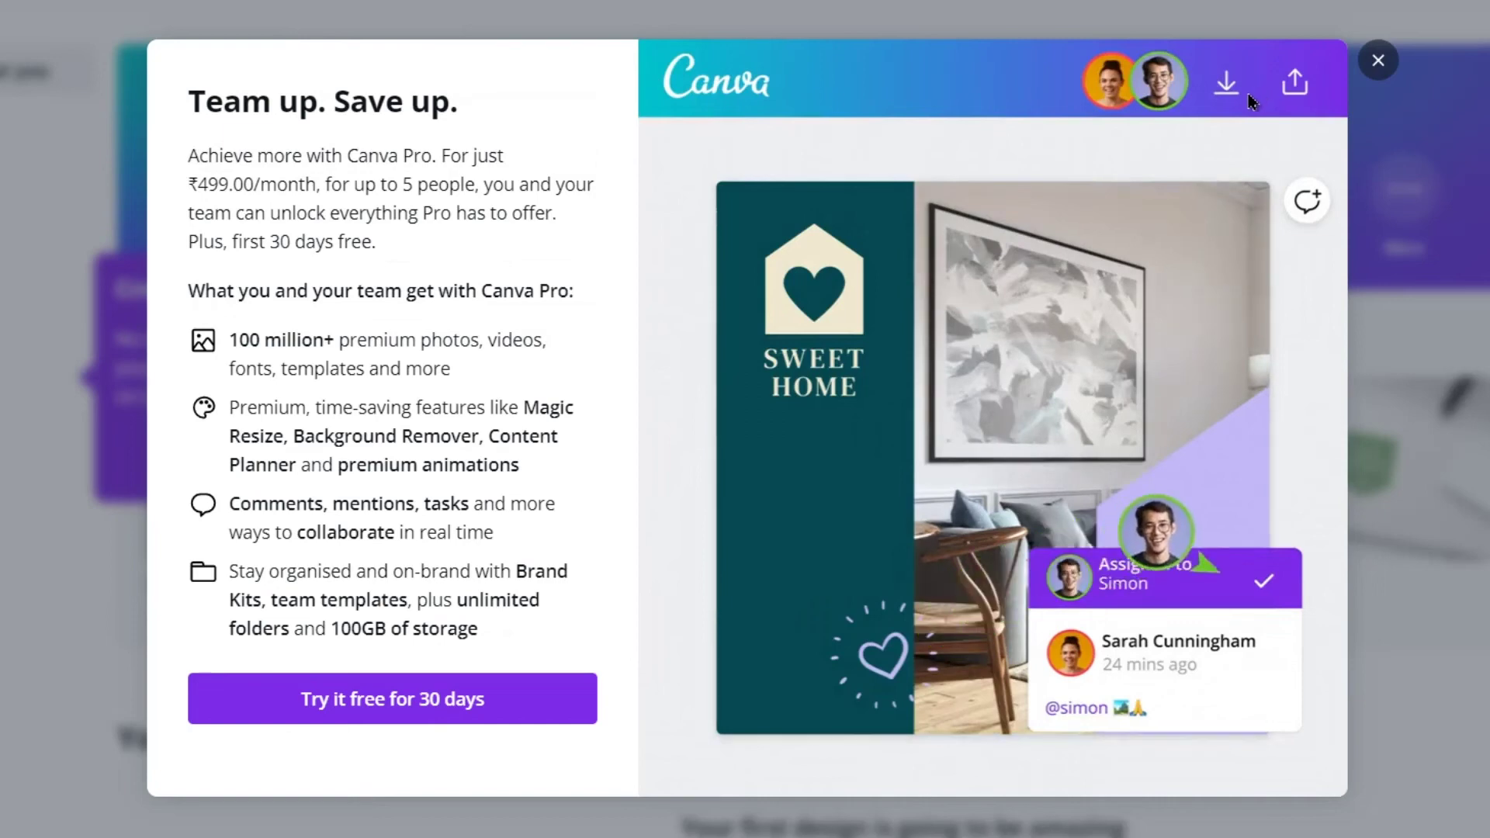
left_click(320, 699)
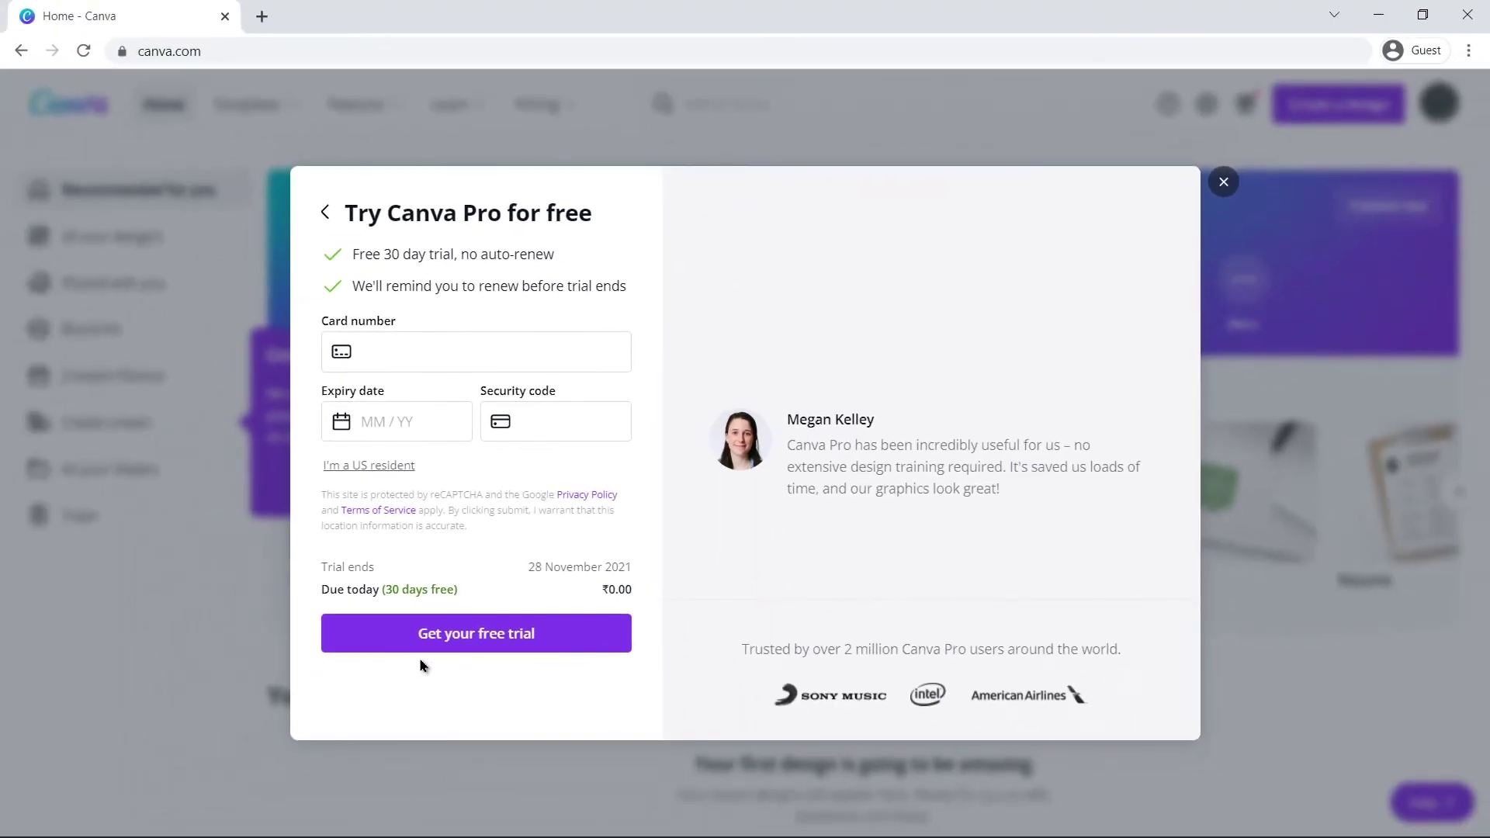
left_click(1451, 415)
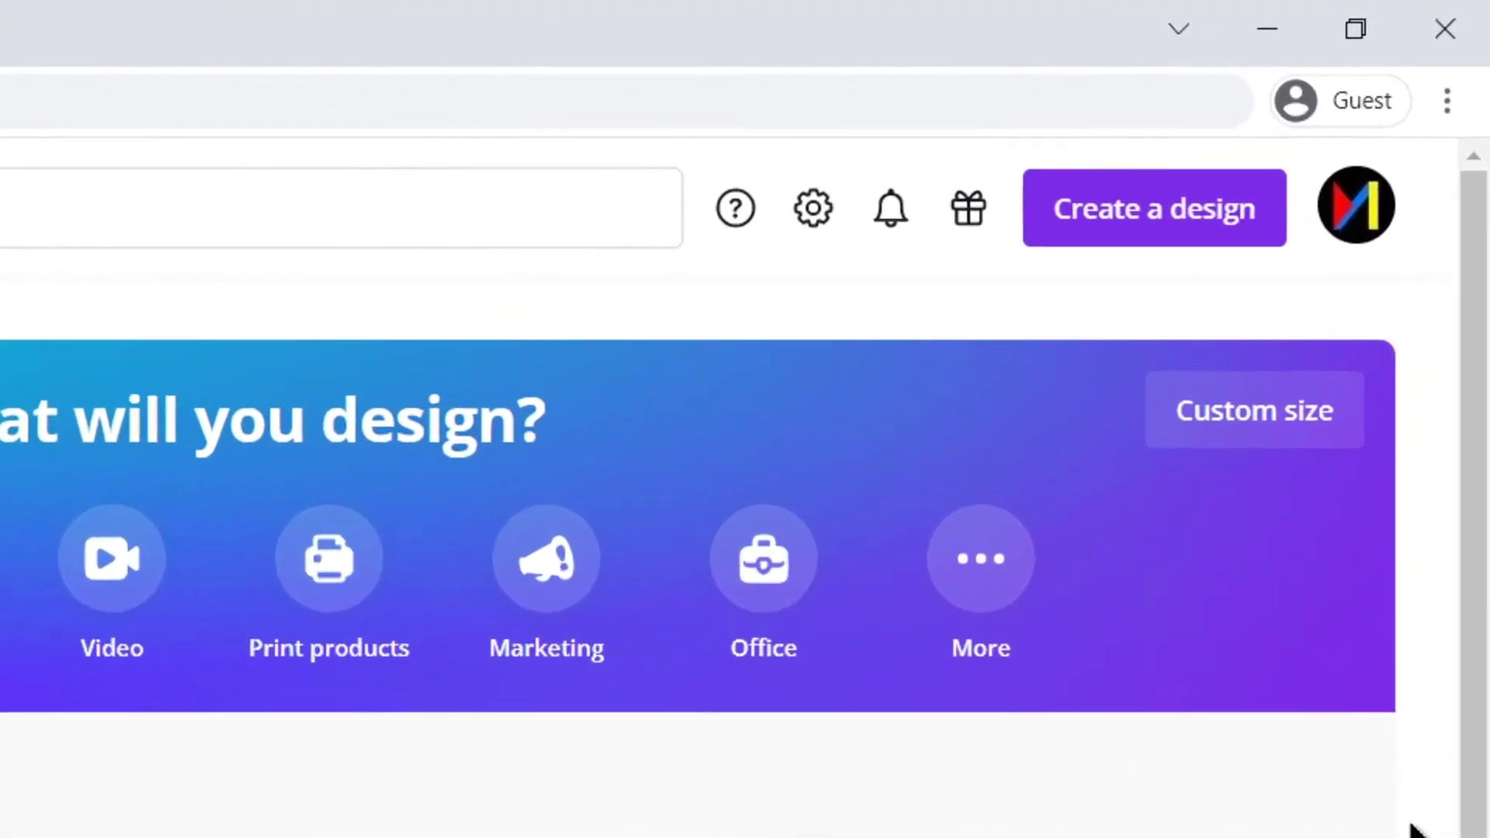
Browse the suggested design types and create a new blank Flyer design of 210 × 297 mm.
left_click(1141, 229)
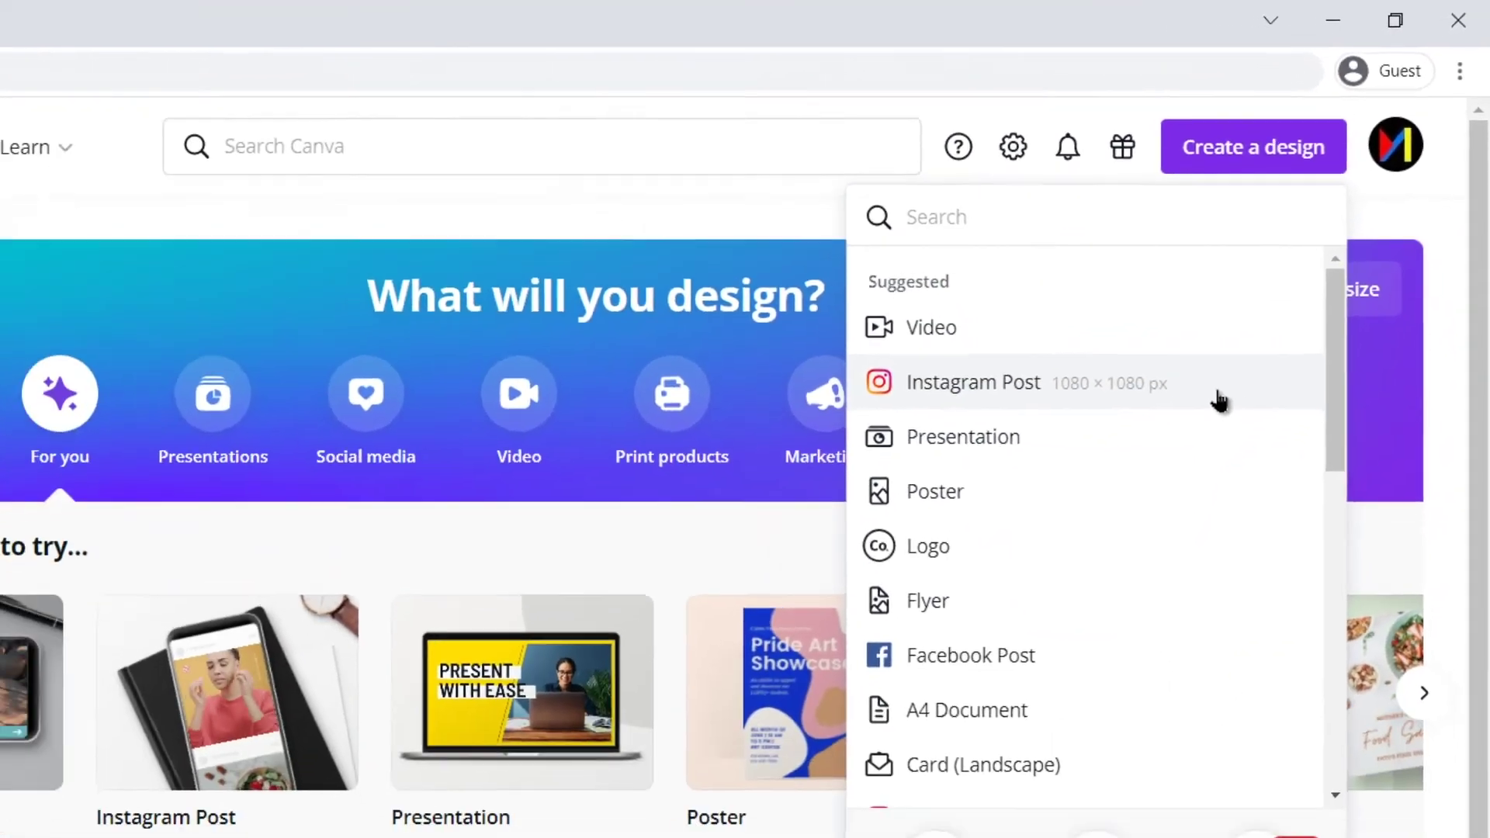
scroll(1088, 593, "down", 3)
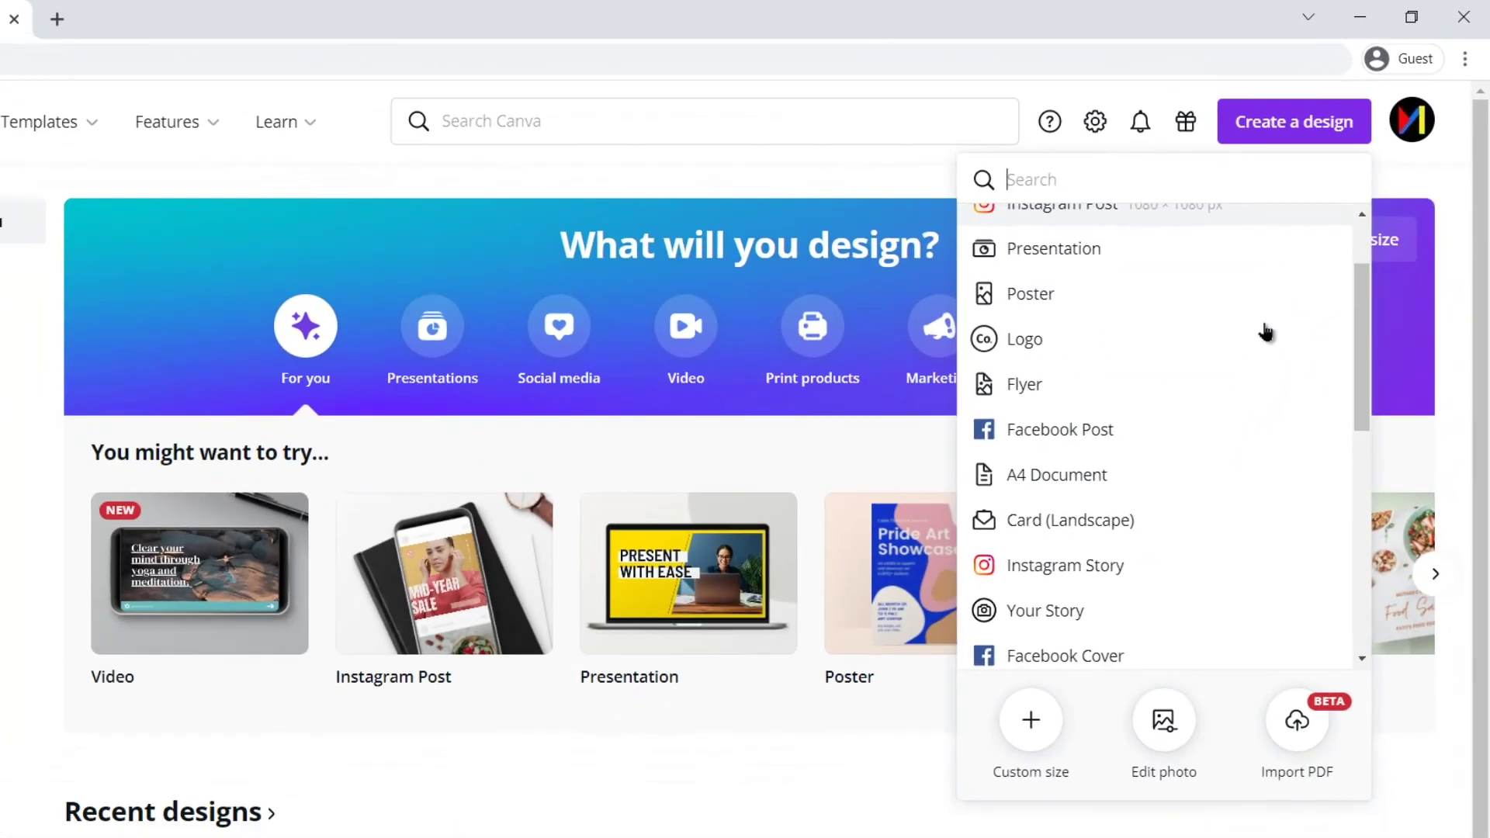
scroll(1265, 333, "down", 6)
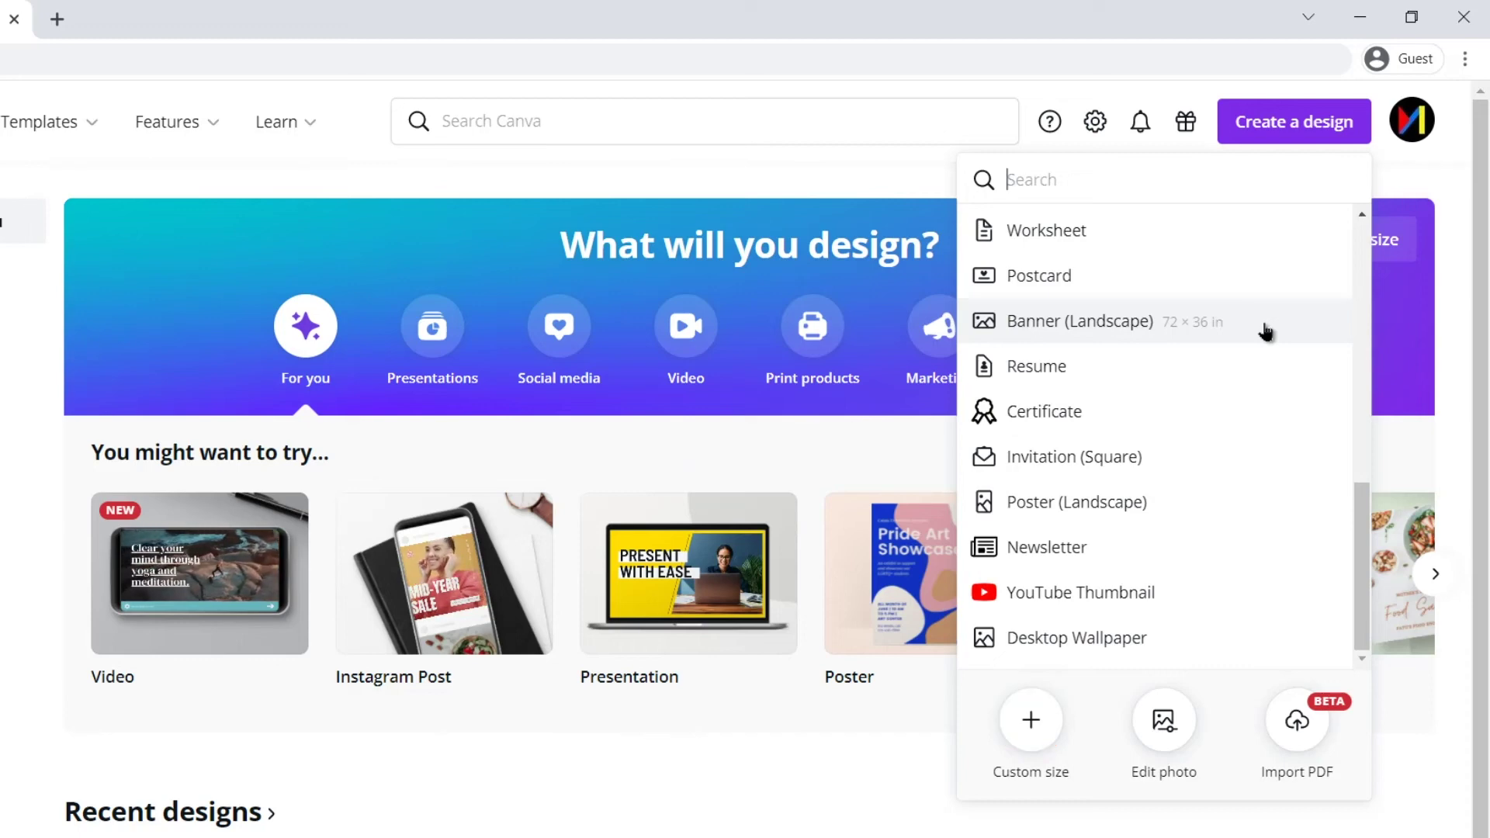
scroll(1265, 332, "up", 1)
scroll(1265, 333, "up", 7)
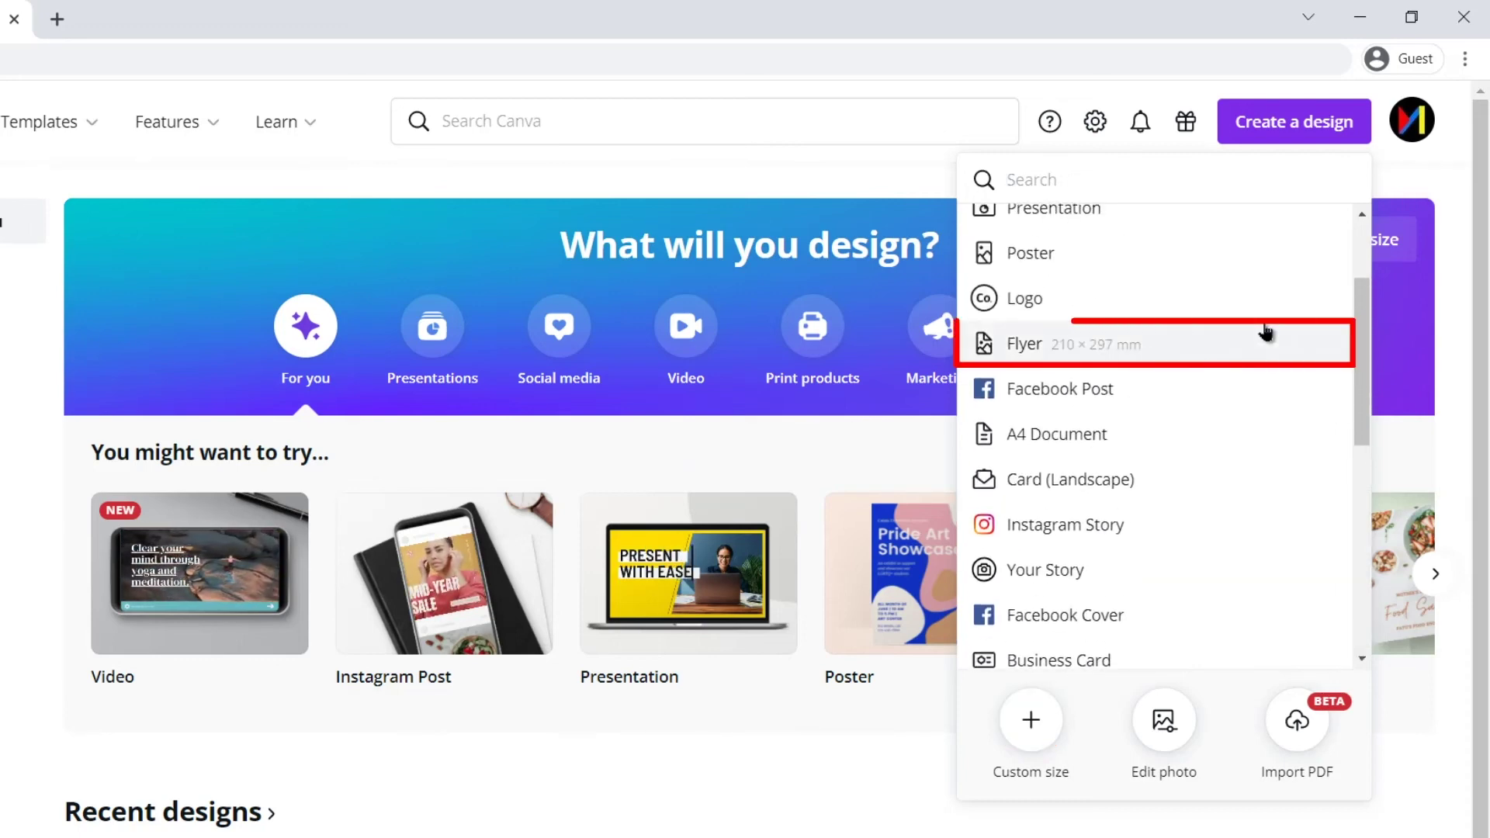
left_click(1101, 346)
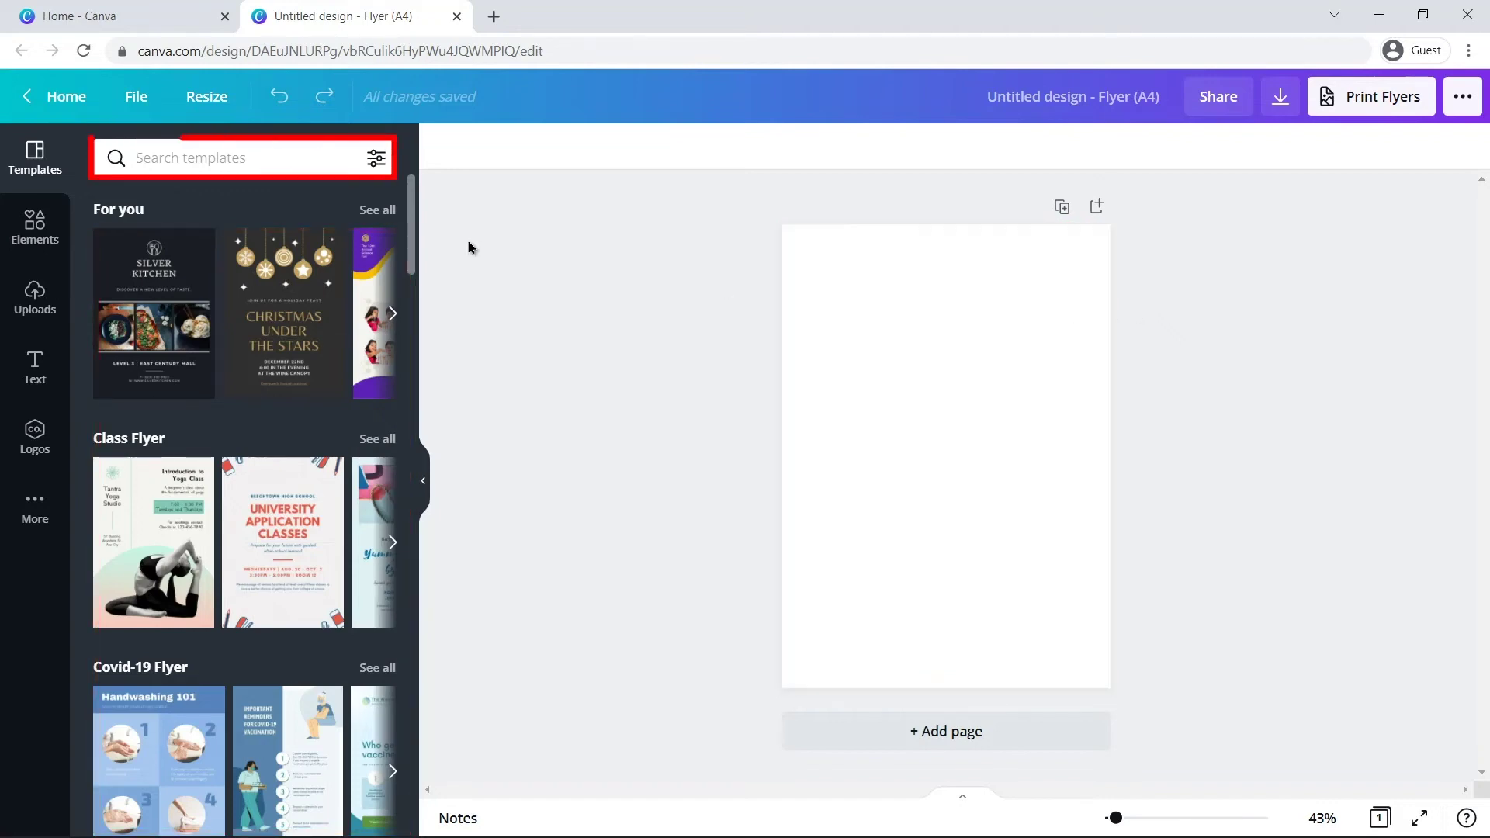
Search the flyer templates for yoga.
left_click(206, 160)
type("yoga")
key("Return")
left_click(216, 468)
left_click(288, 420)
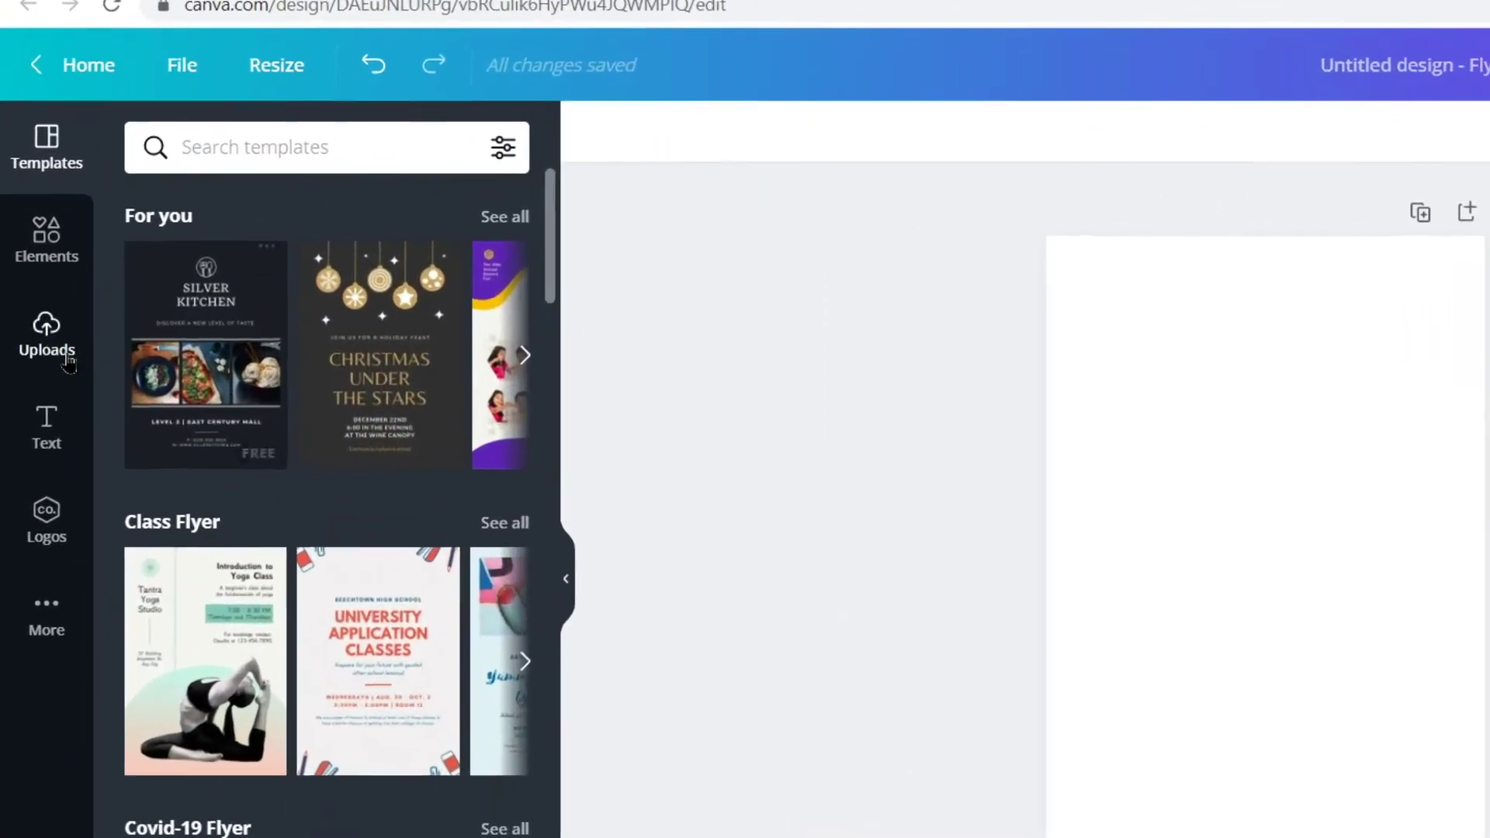
Upload Image 1.jpg from the Files folder to the flyer's media.
left_click(79, 392)
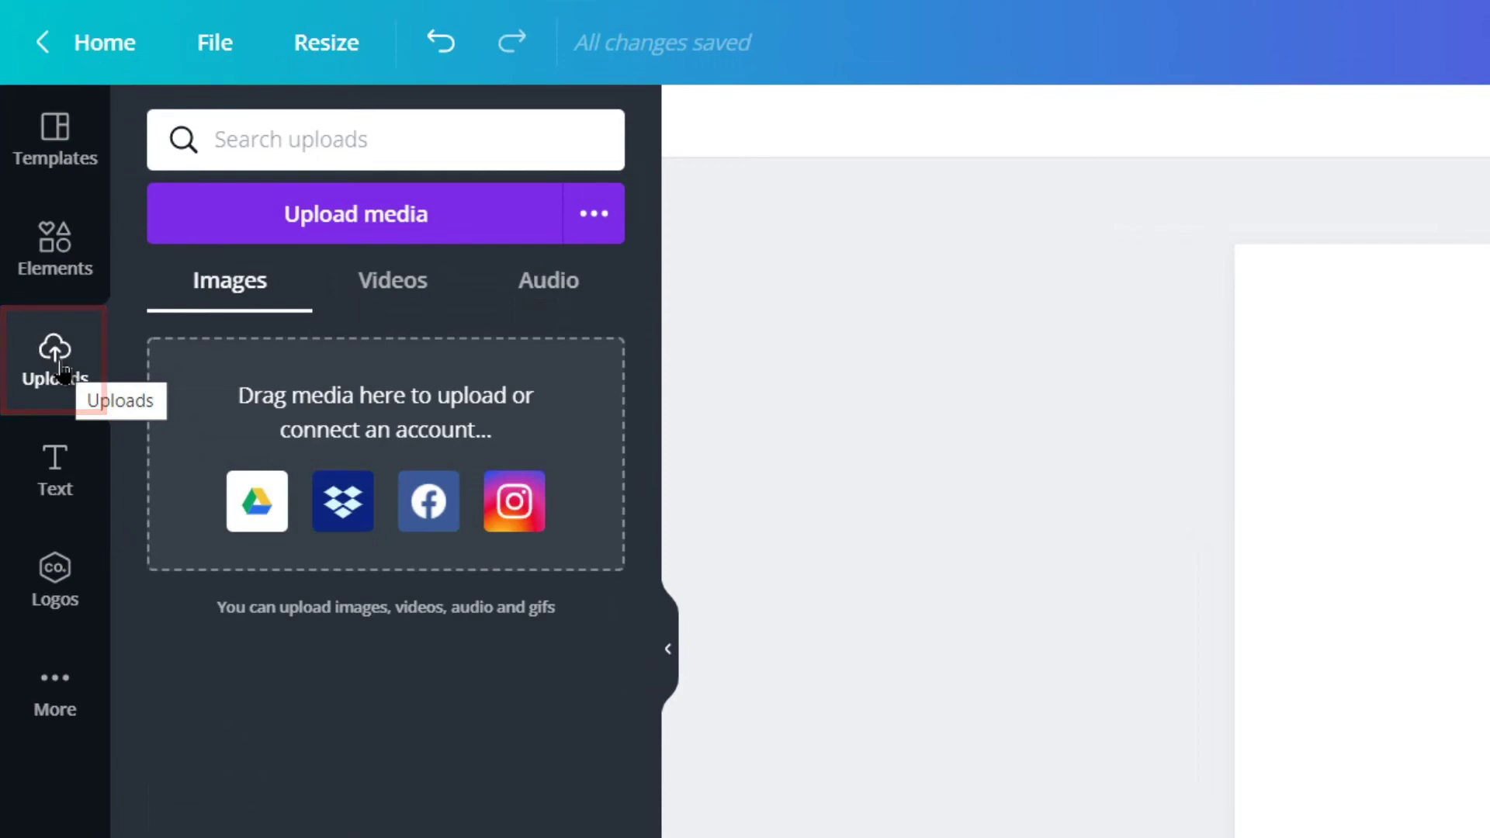
left_click(452, 236)
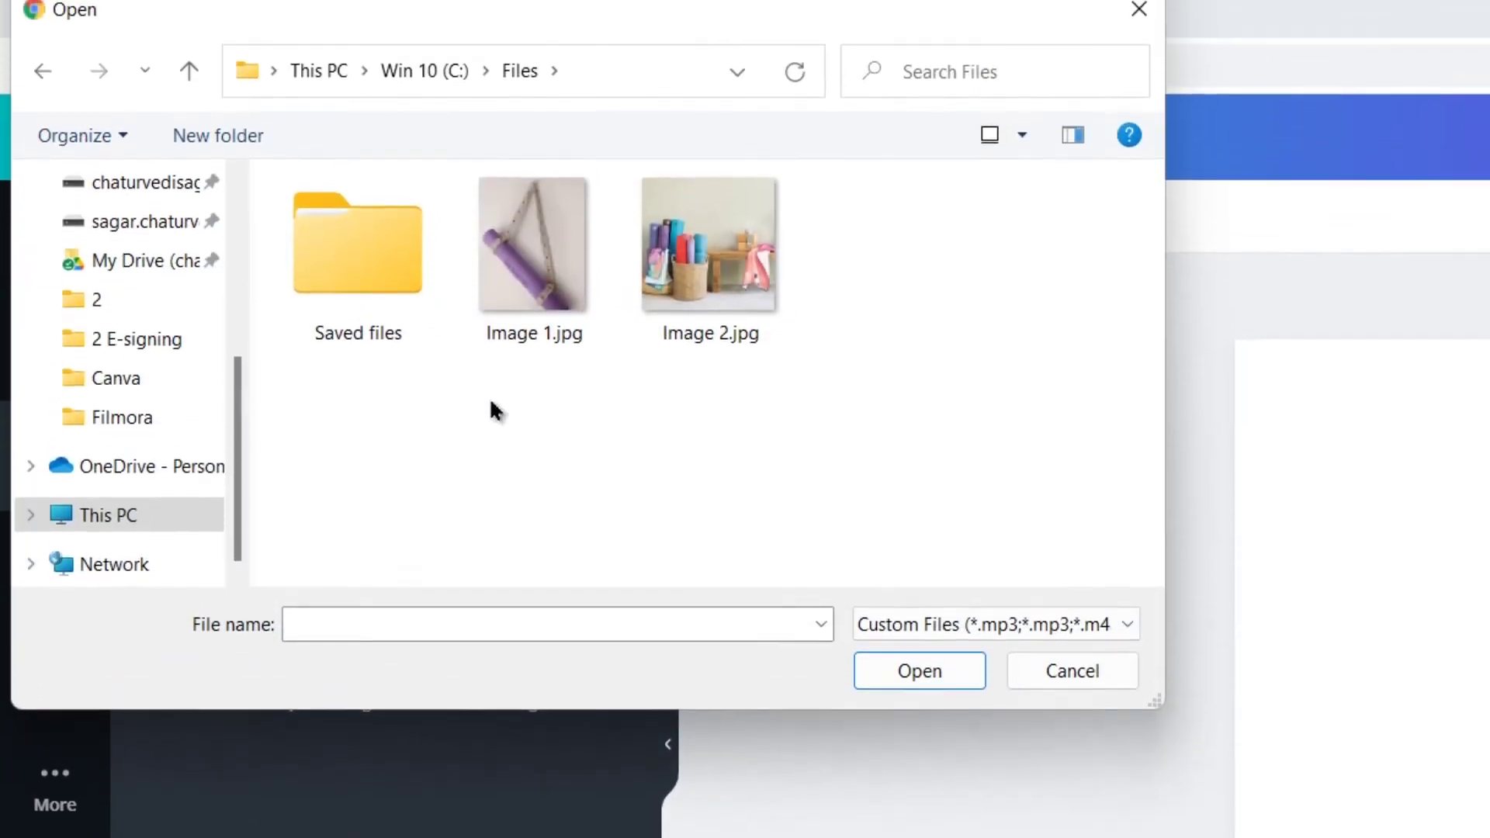
left_click(556, 347)
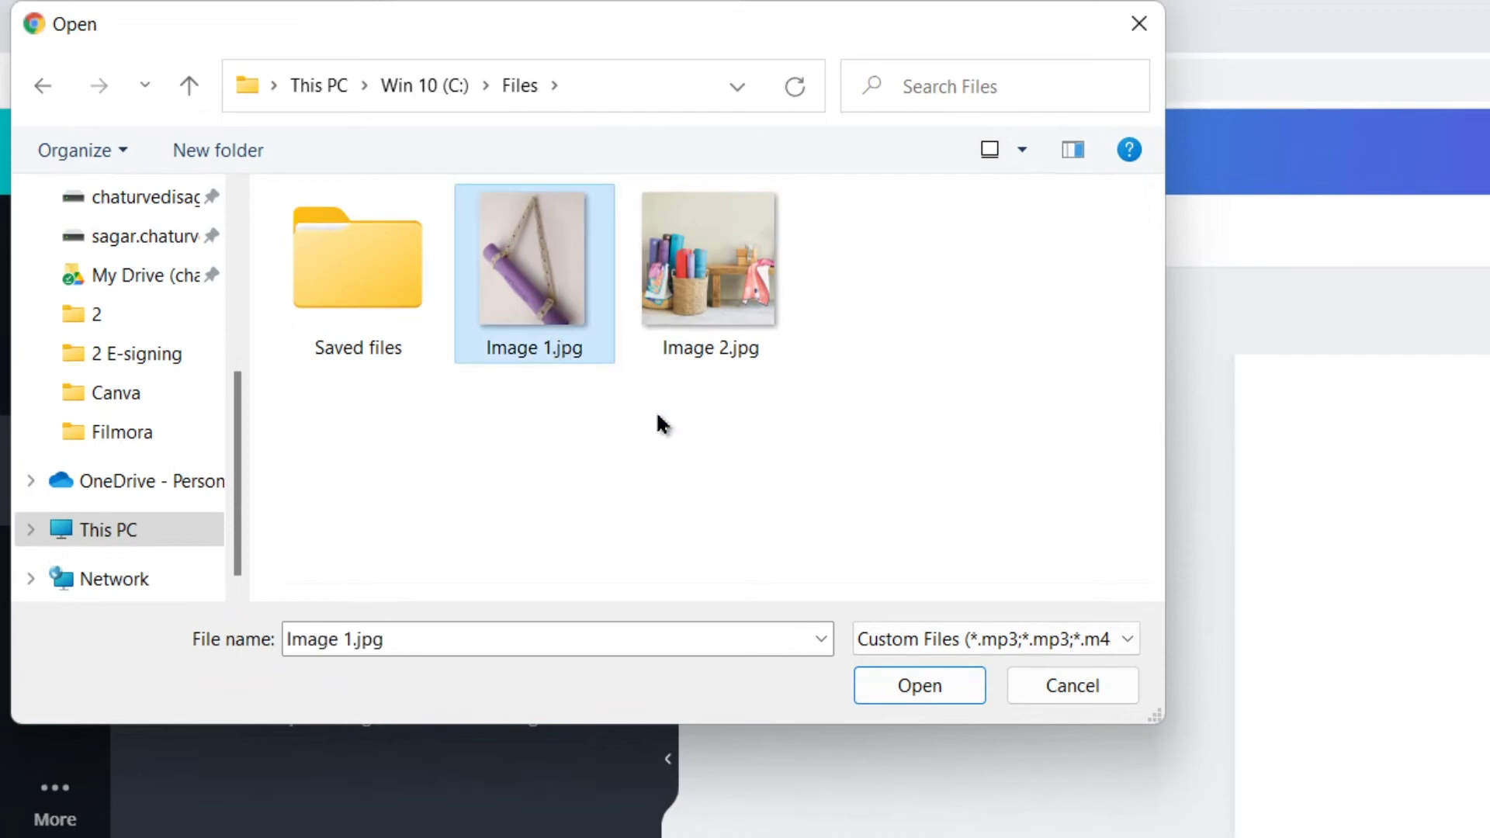
left_click(954, 689)
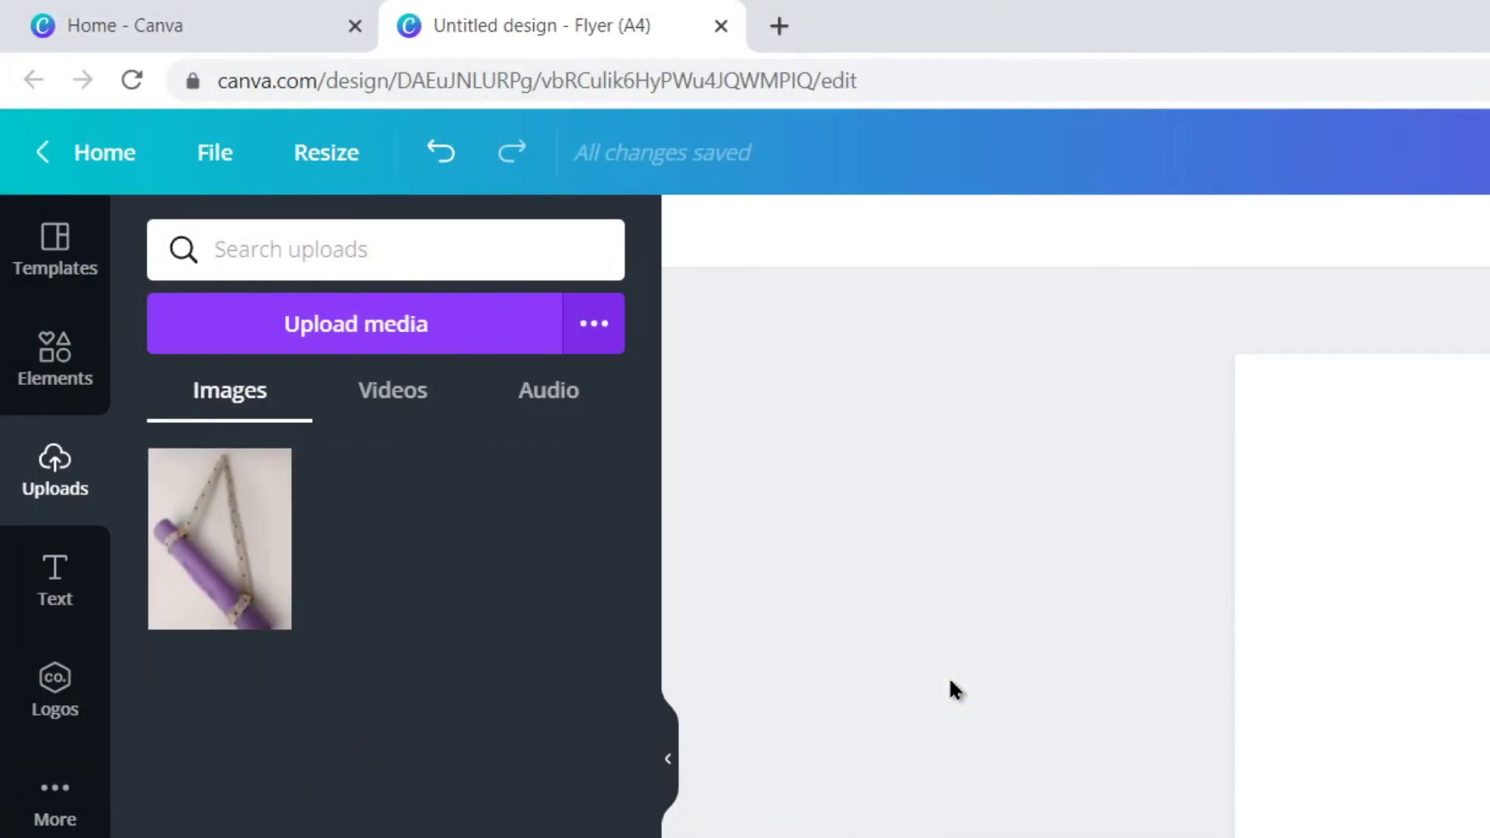
Place the purple mat photo on the flyer page, then enlarge and shift it to cover the whole page.
left_click(252, 566)
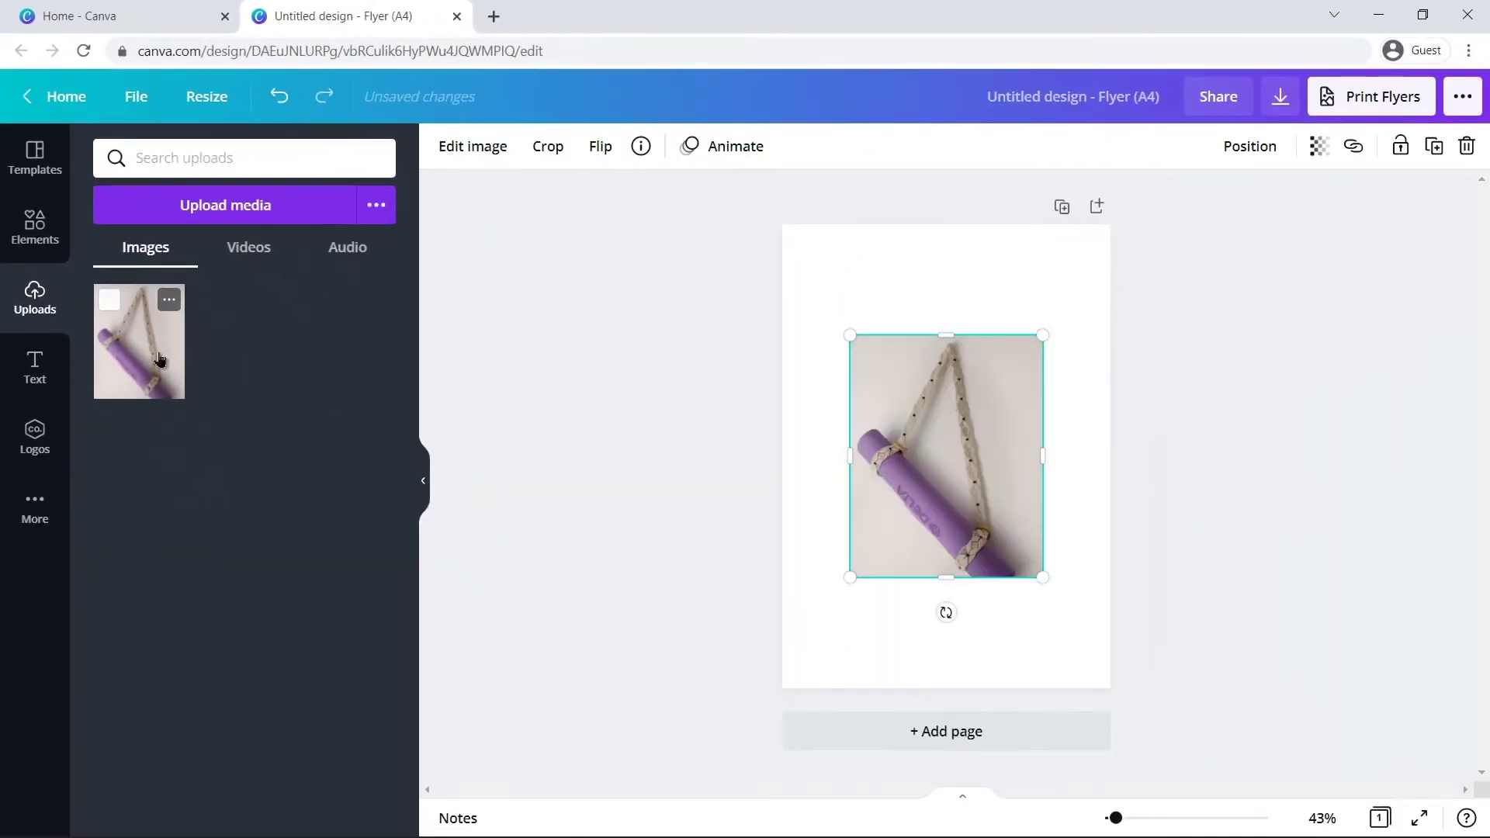
left_click_drag(1042, 578, 1111, 662)
left_click_drag(850, 336, 759, 238)
left_click_drag(1111, 662, 1134, 689)
left_click_drag(1006, 631, 1048, 628)
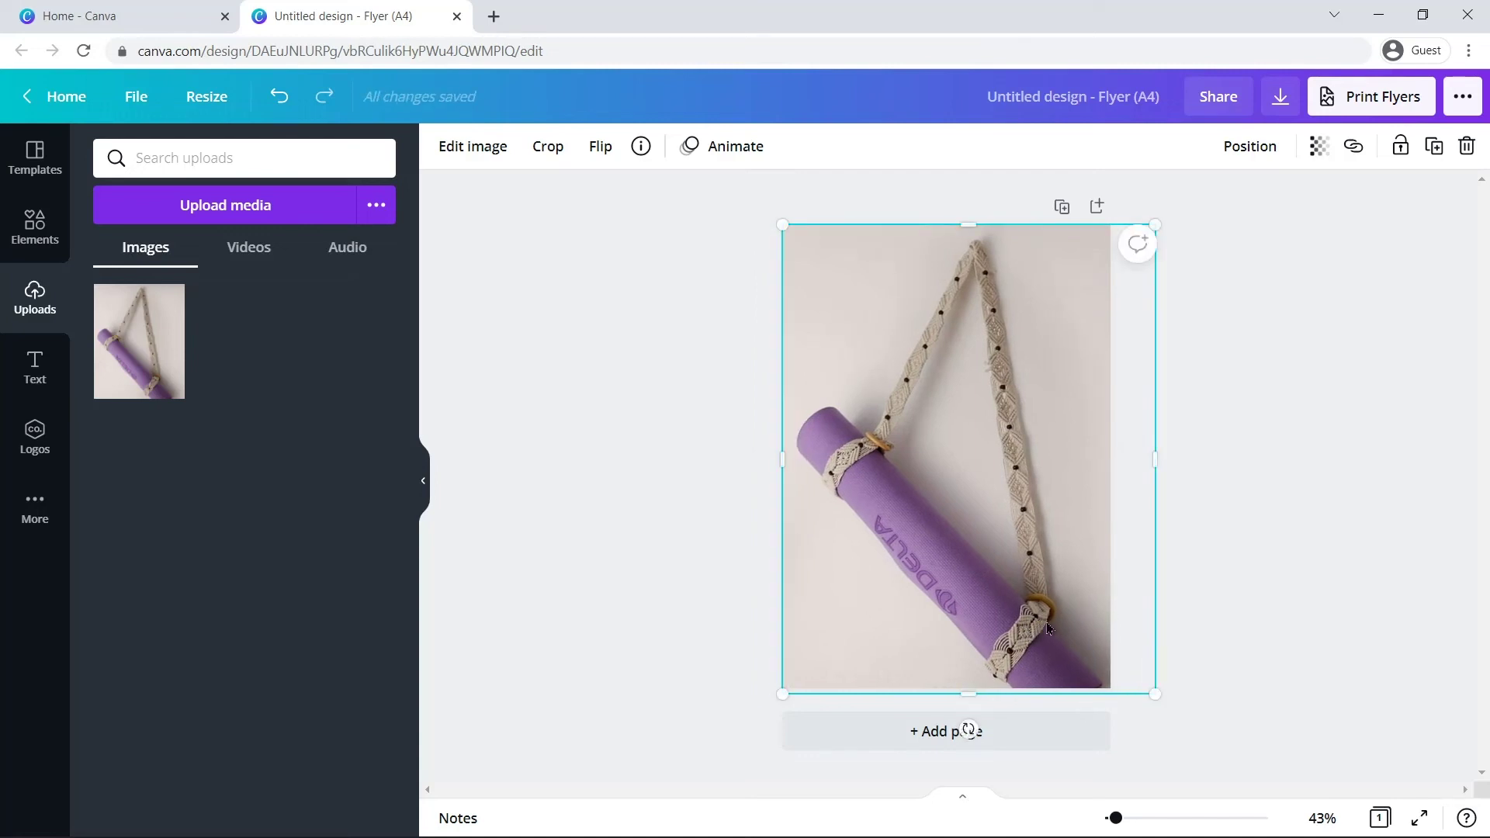
left_click(1199, 535)
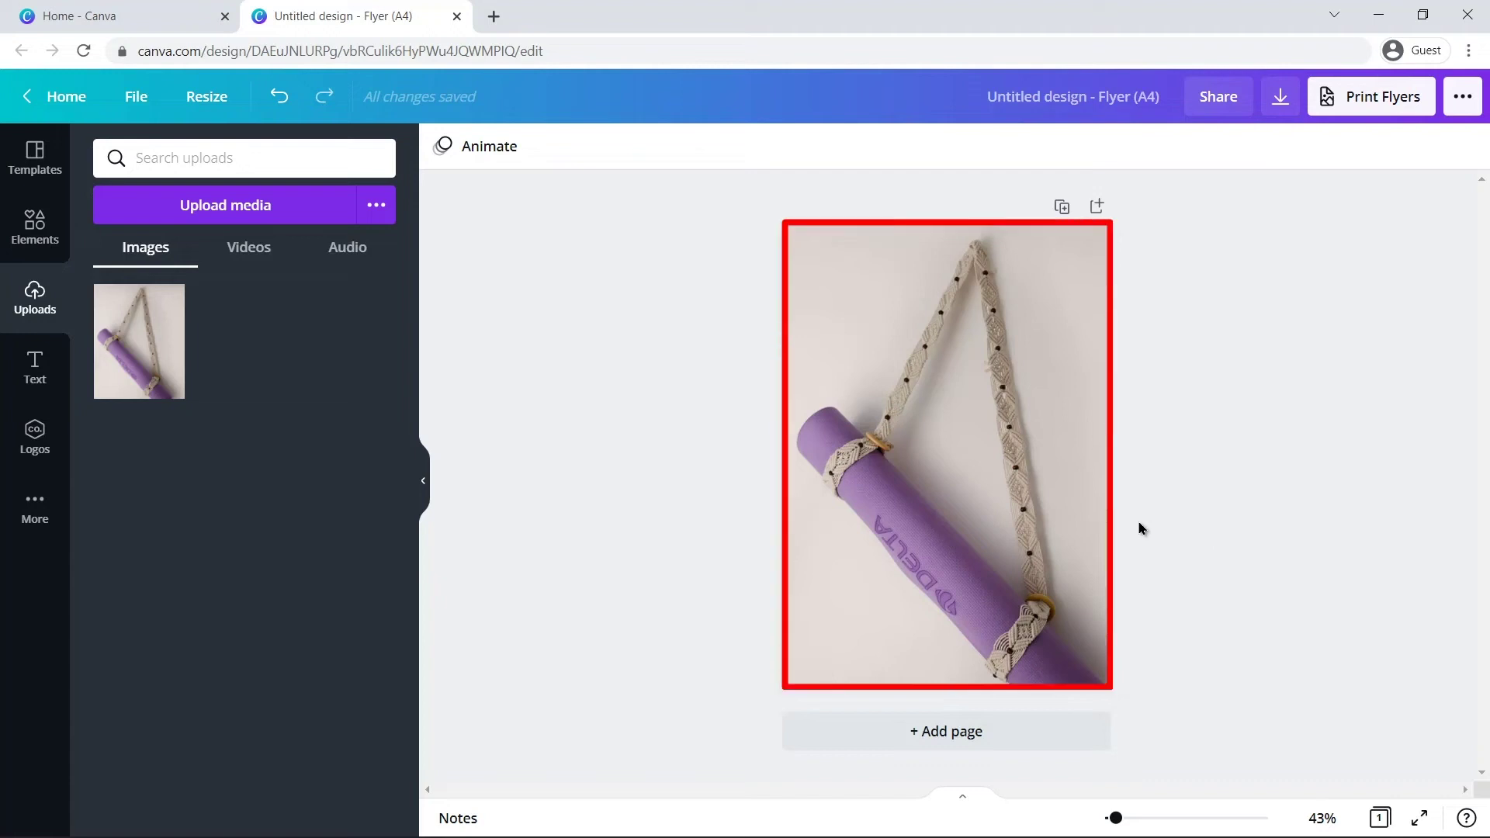
Remove the background of the purple mat photo with Background Remover and apply the change.
left_click(1052, 508)
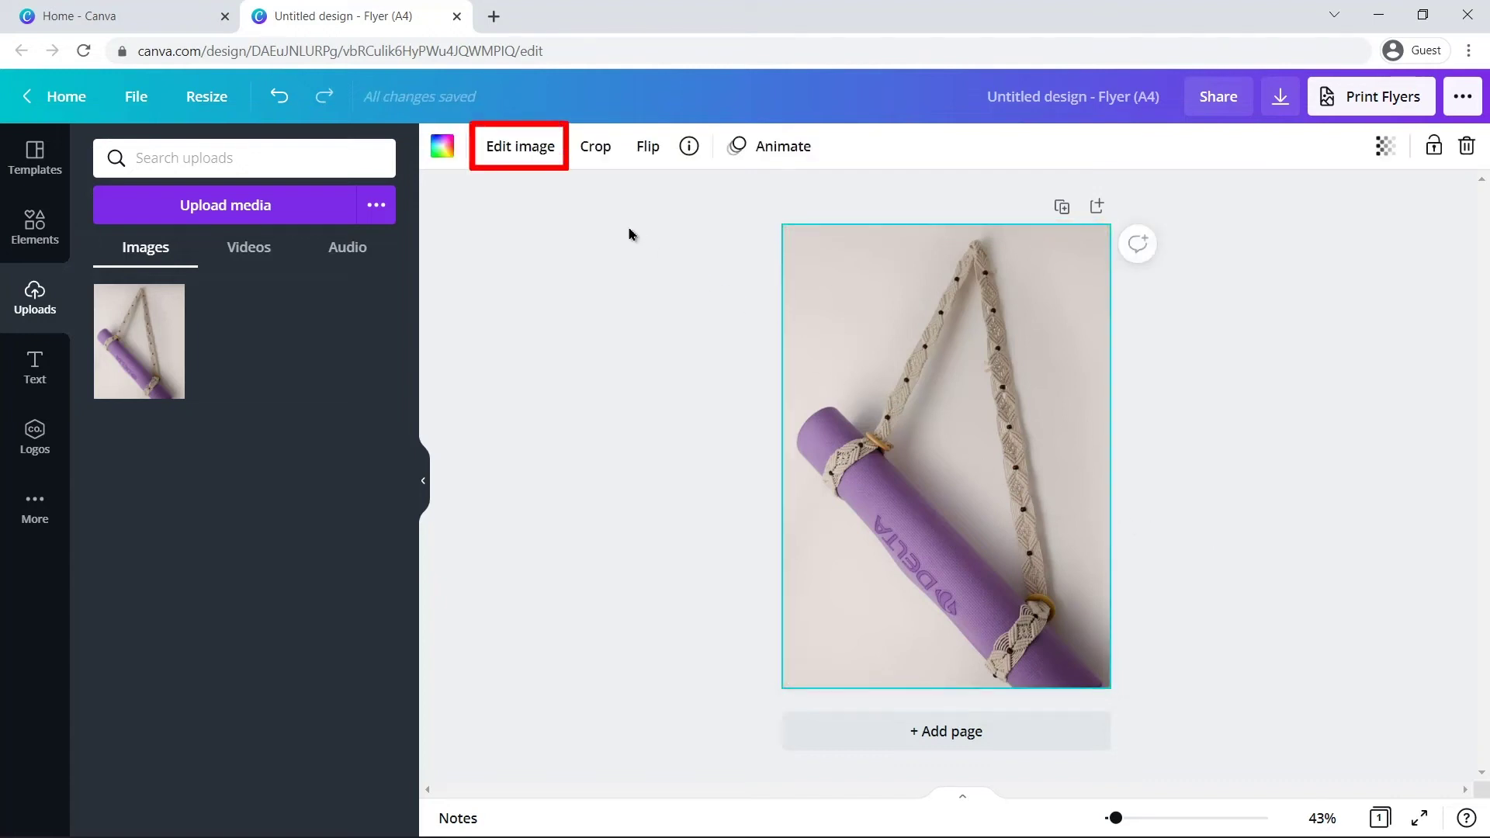
left_click(518, 156)
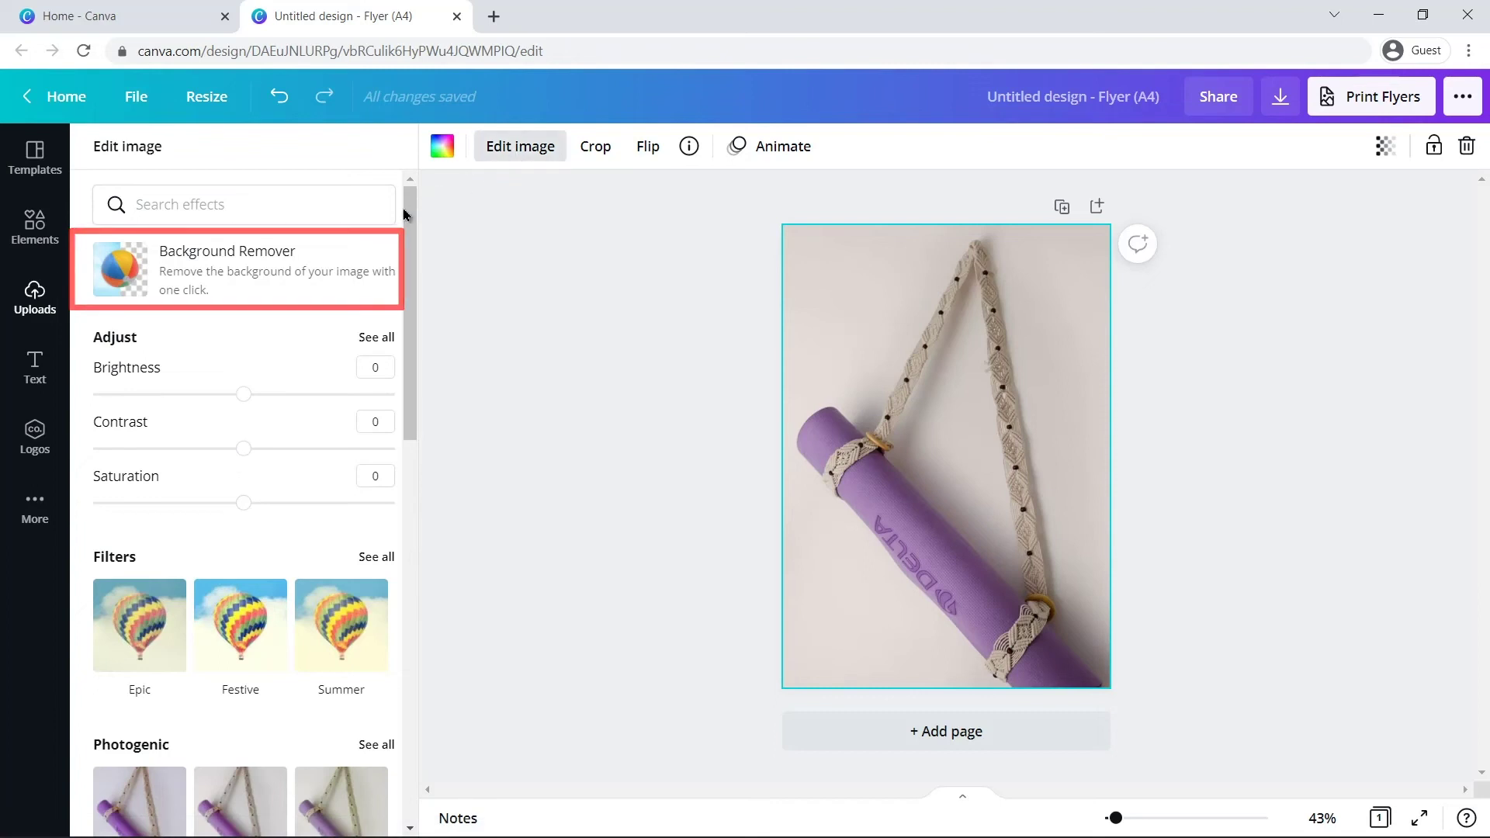
left_click(285, 273)
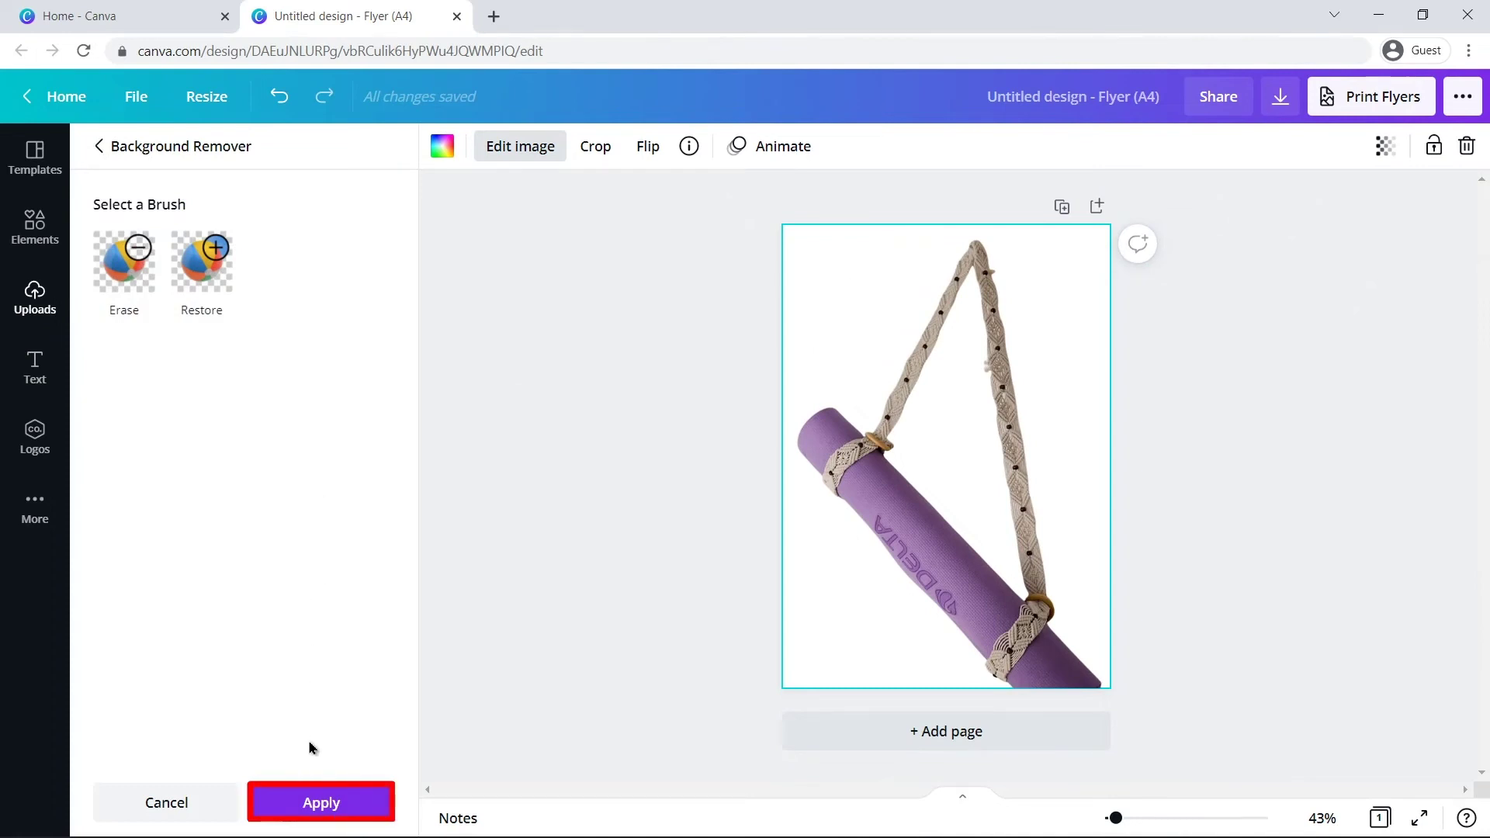
left_click(305, 803)
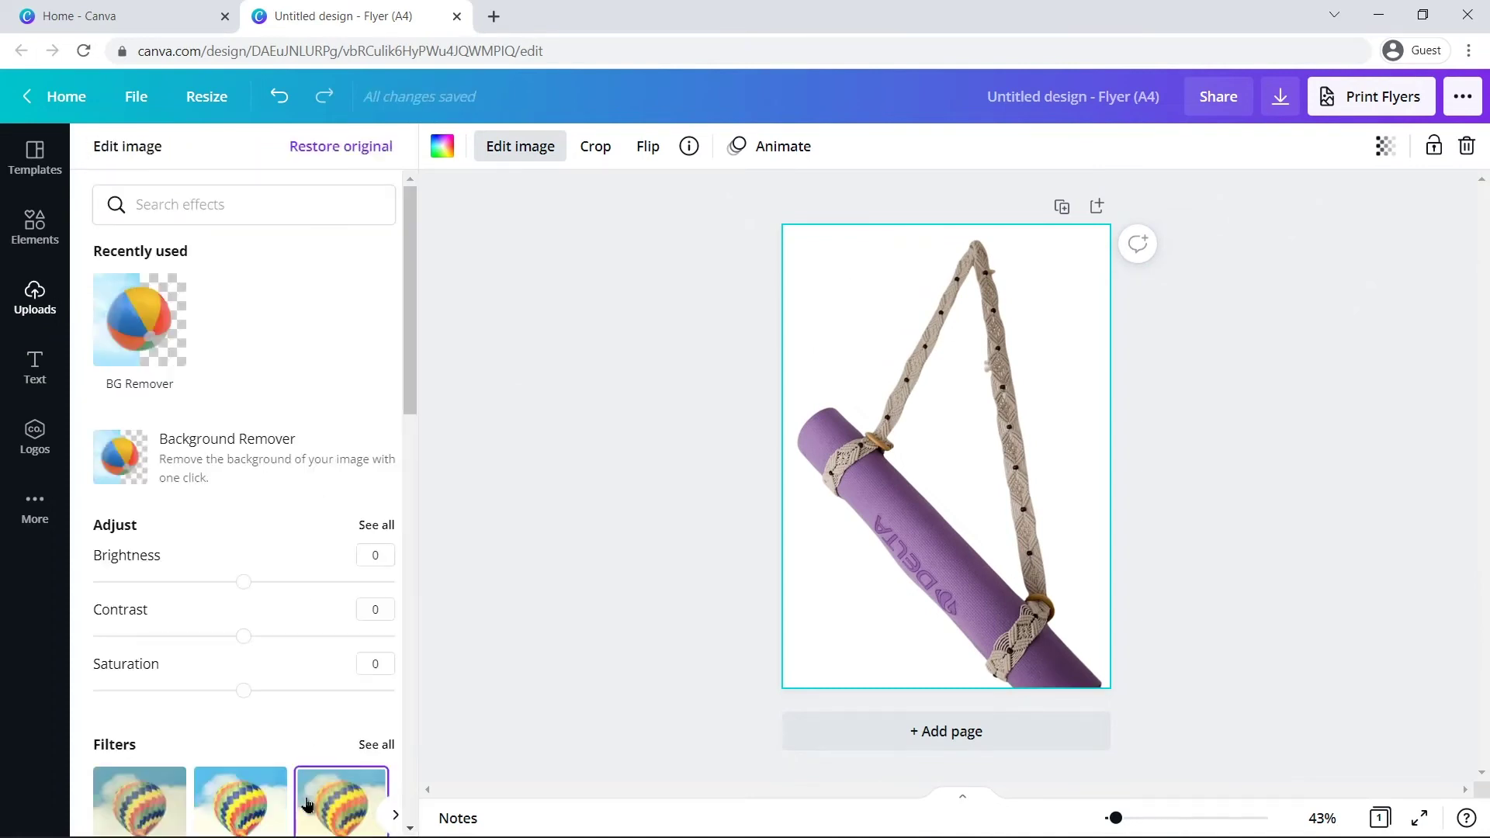
left_click(507, 621)
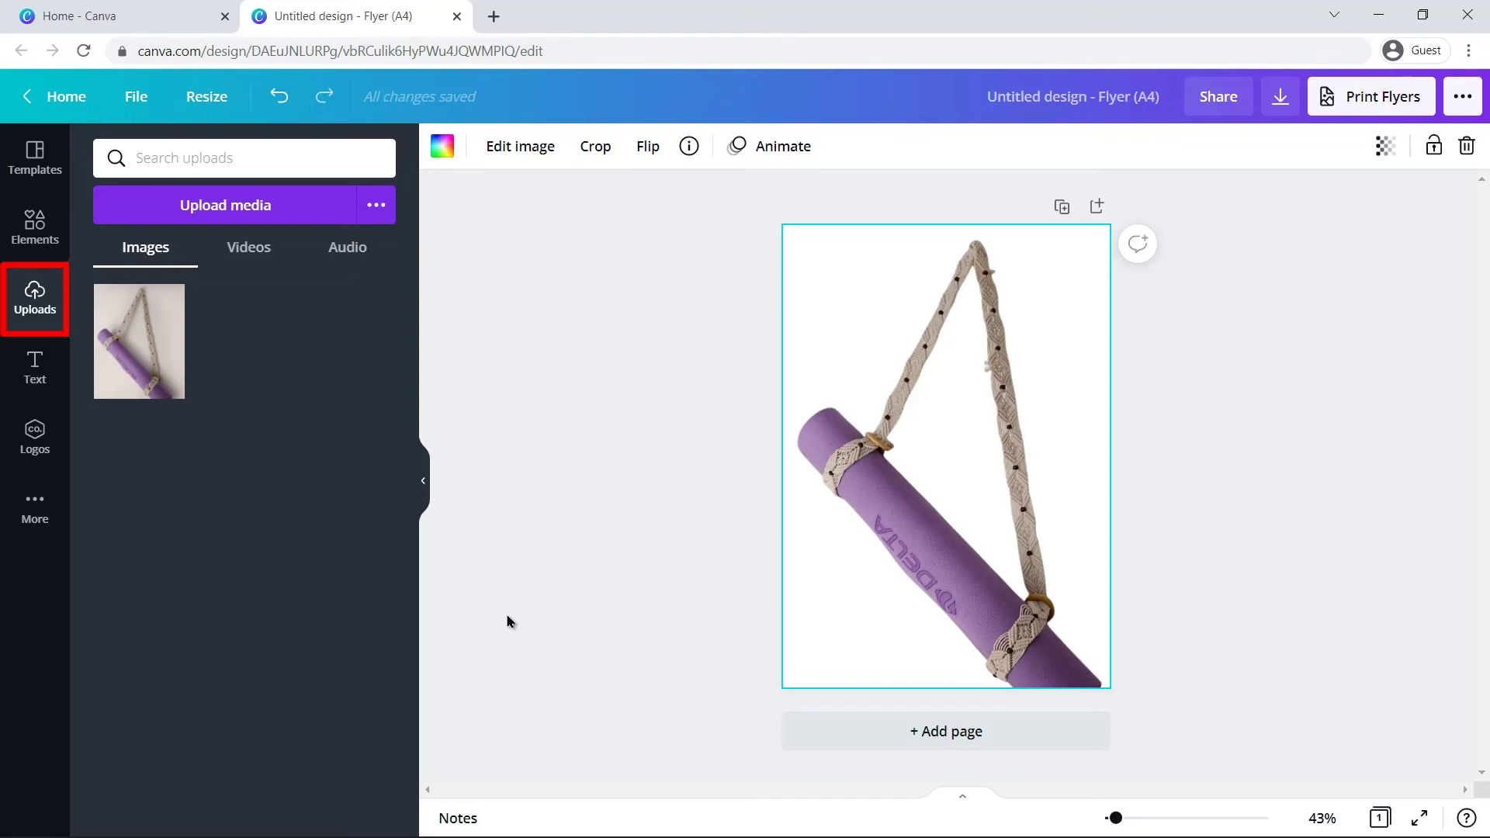
Upload the photo of rolled yoga mats in baskets and place it on the flyer page instead of the purple mat photo.
left_click(295, 205)
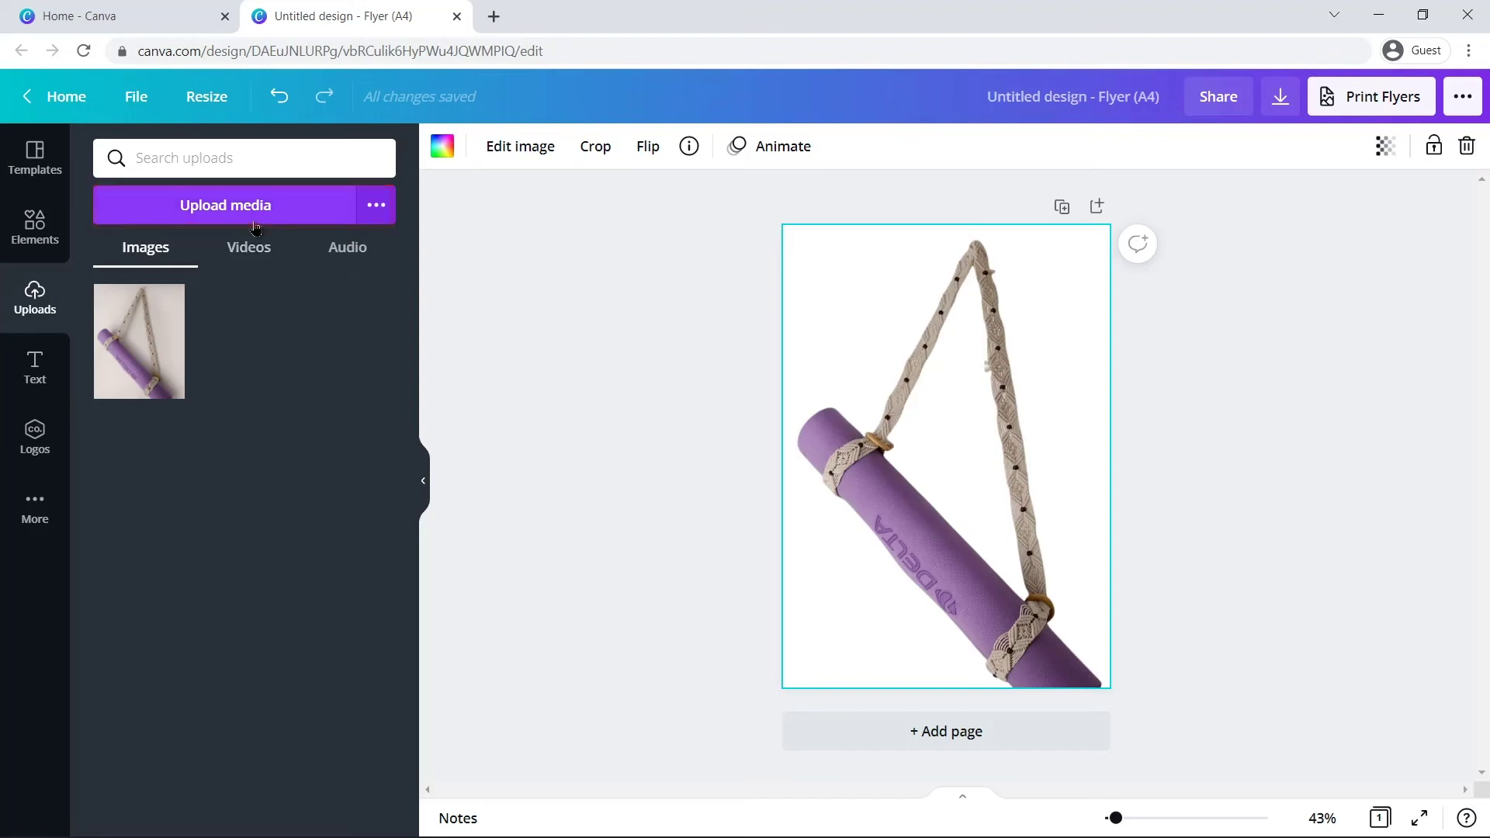
left_click(450, 171)
left_click(580, 433)
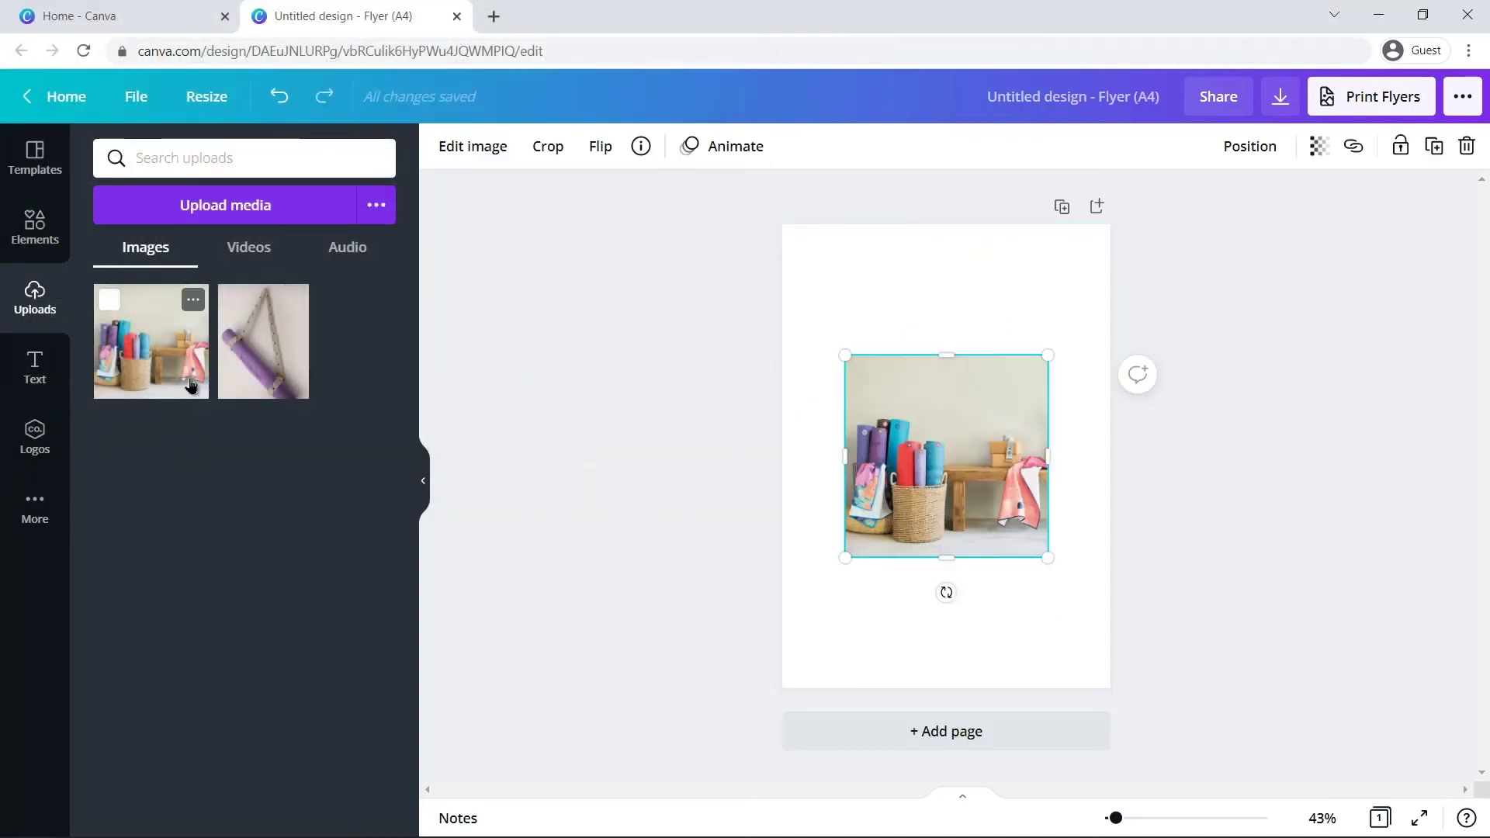
Enlarge the photo of the basket mats and shift it to cover the whole flyer page.
left_click_drag(1048, 557, 1110, 618)
left_click_drag(845, 356, 742, 249)
left_click_drag(1111, 619, 1209, 693)
left_click_drag(846, 306, 871, 286)
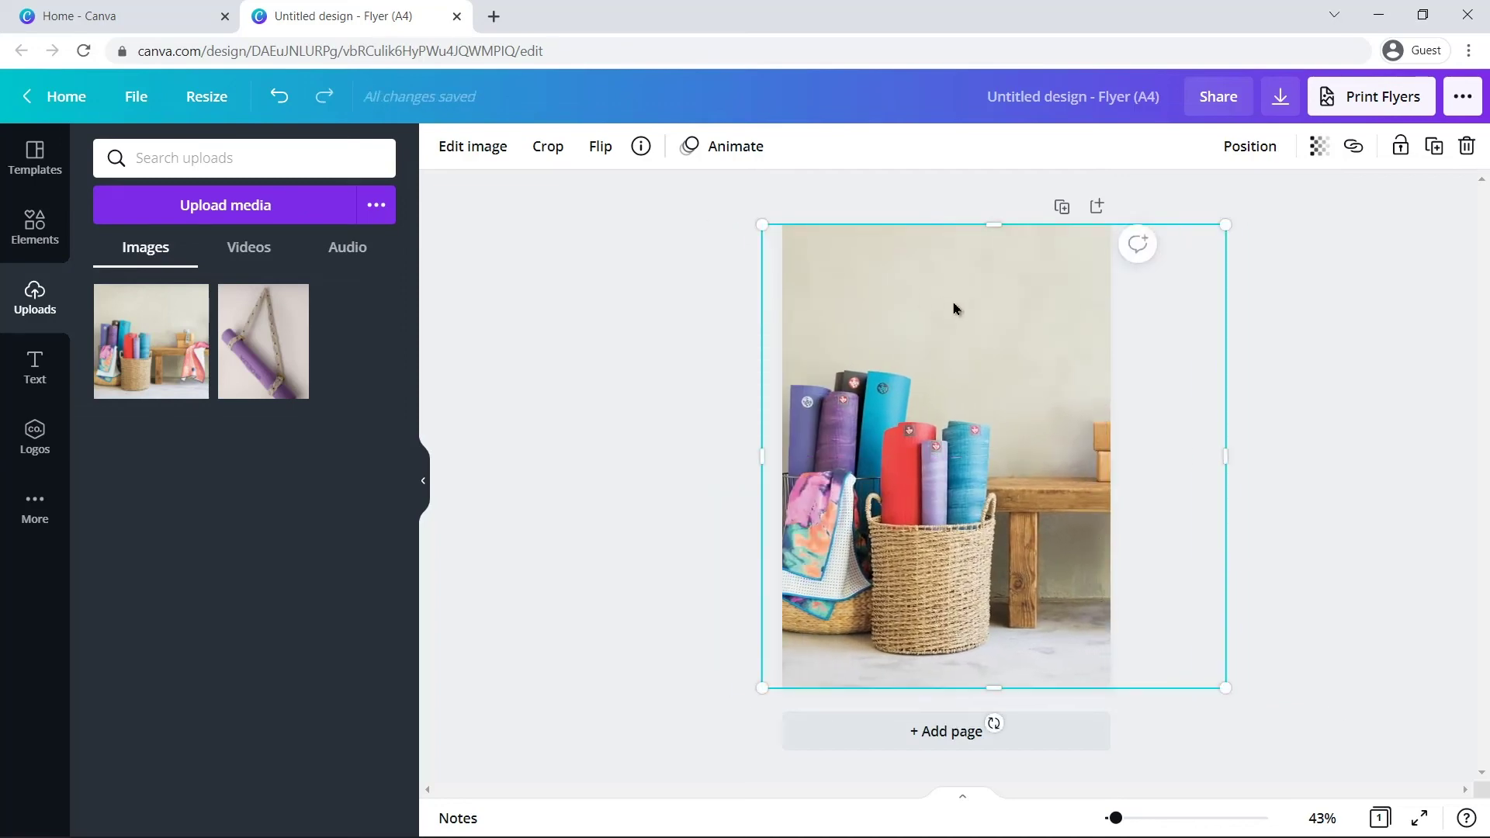
left_click(1270, 407)
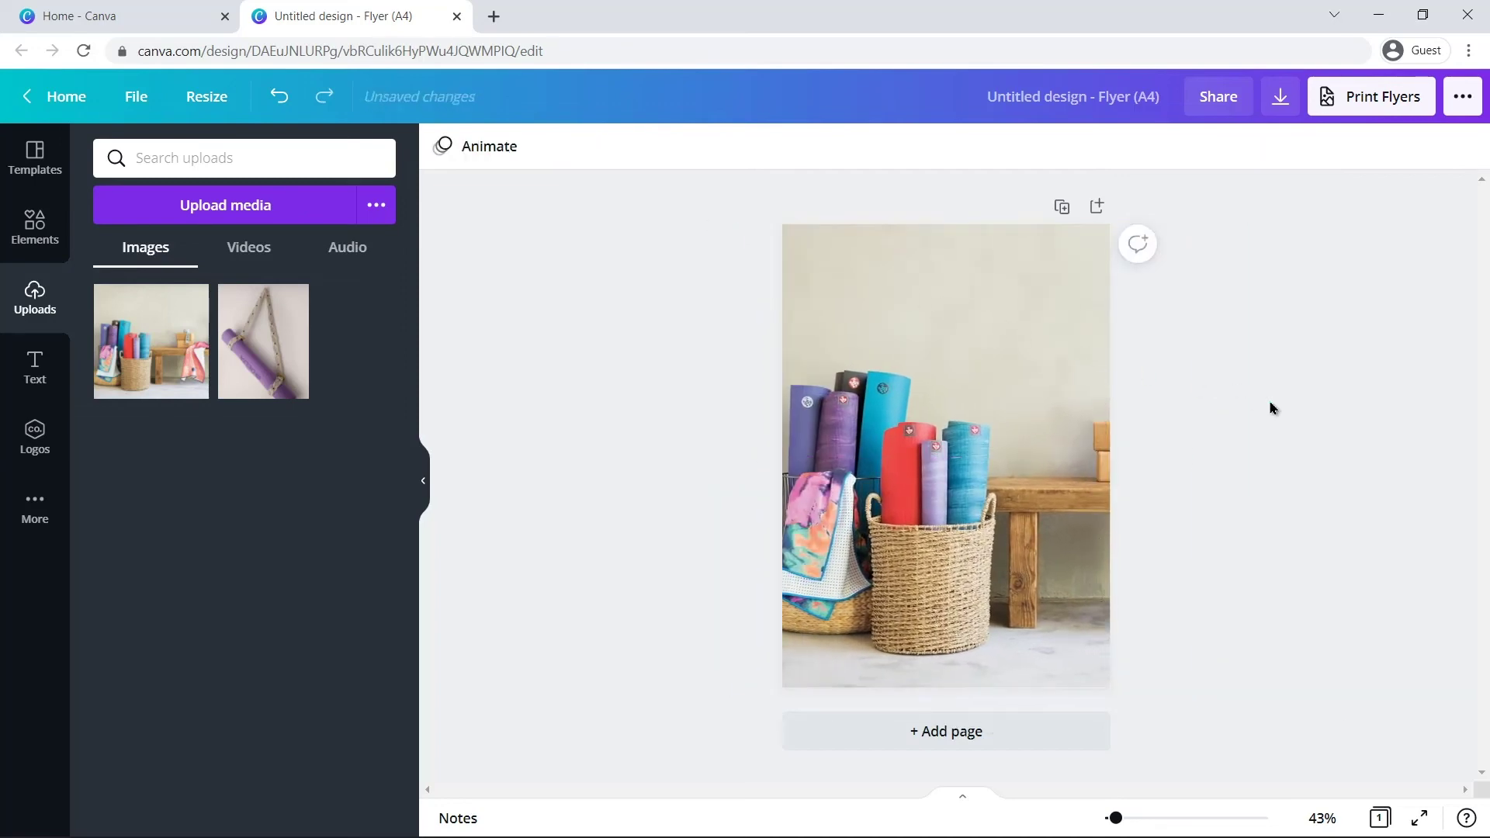
Remove the background of the photo of the basket mats with Background Remover.
left_click(1042, 372)
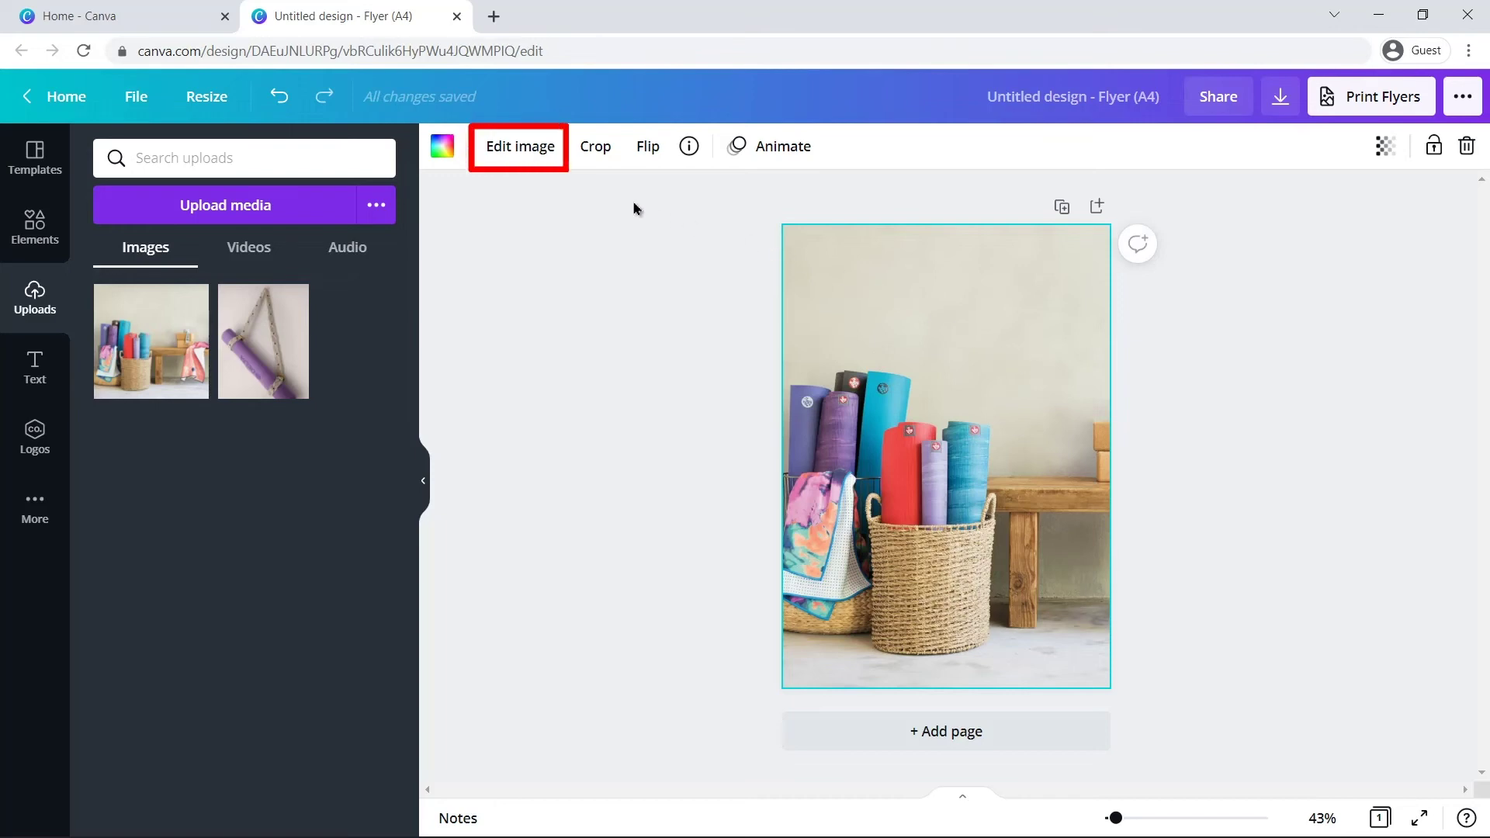
left_click(519, 148)
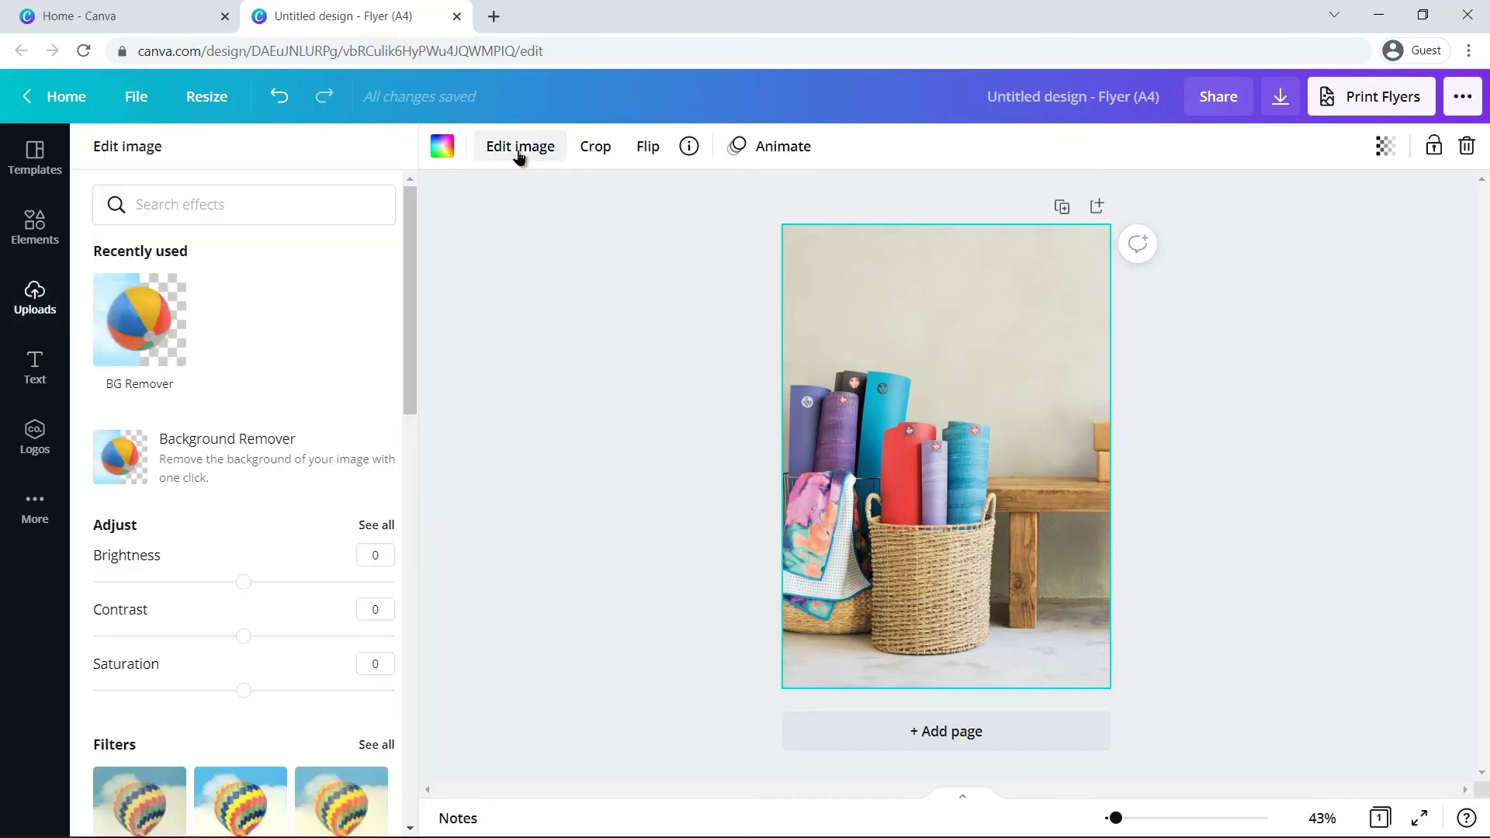
left_click(217, 460)
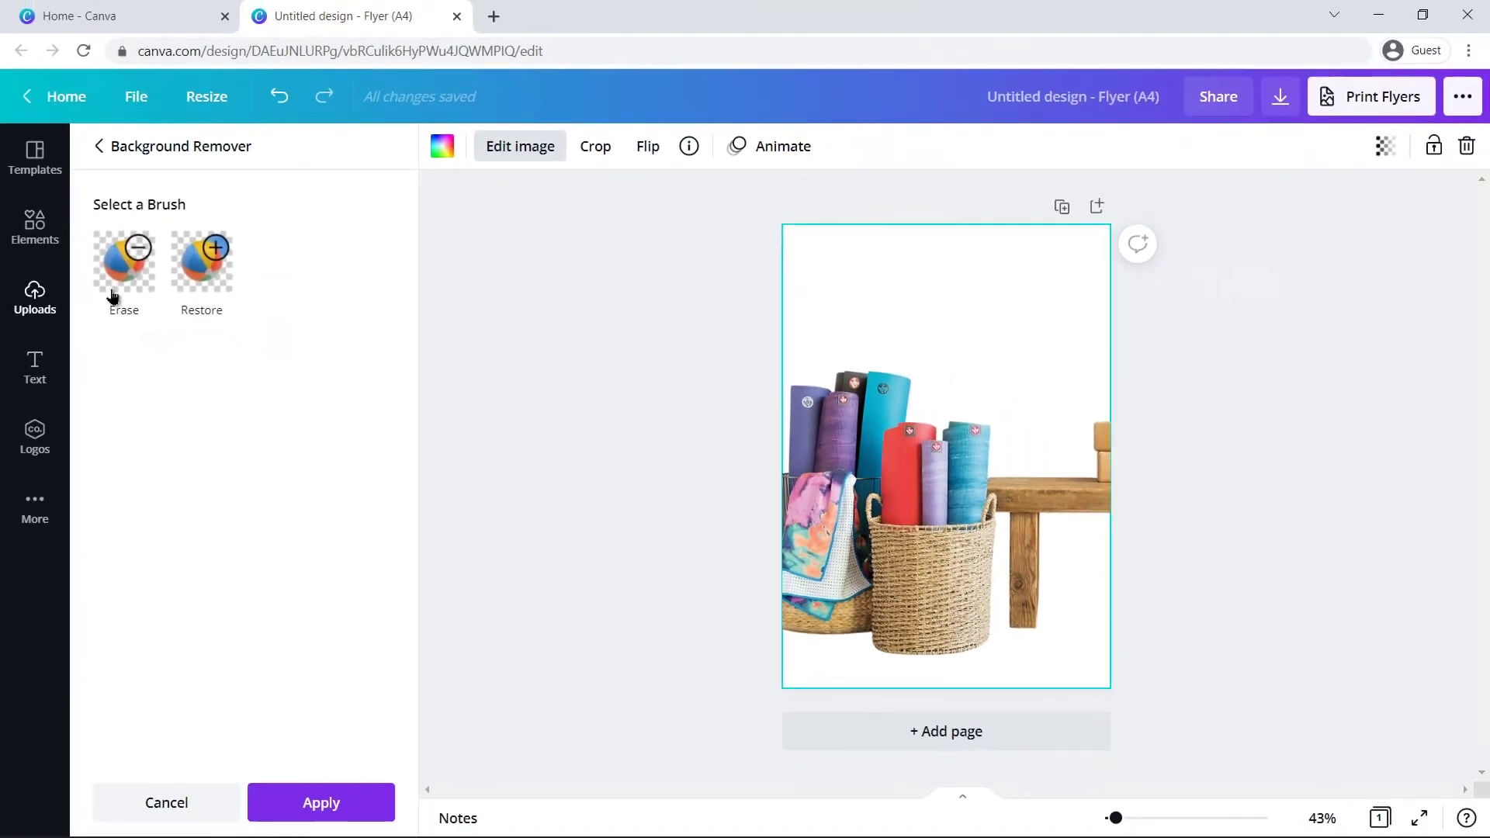
Erase the boxes, pink cloth and far part of the bench with the Erase brush at size 29, plus a streak across the mats.
left_click(145, 278)
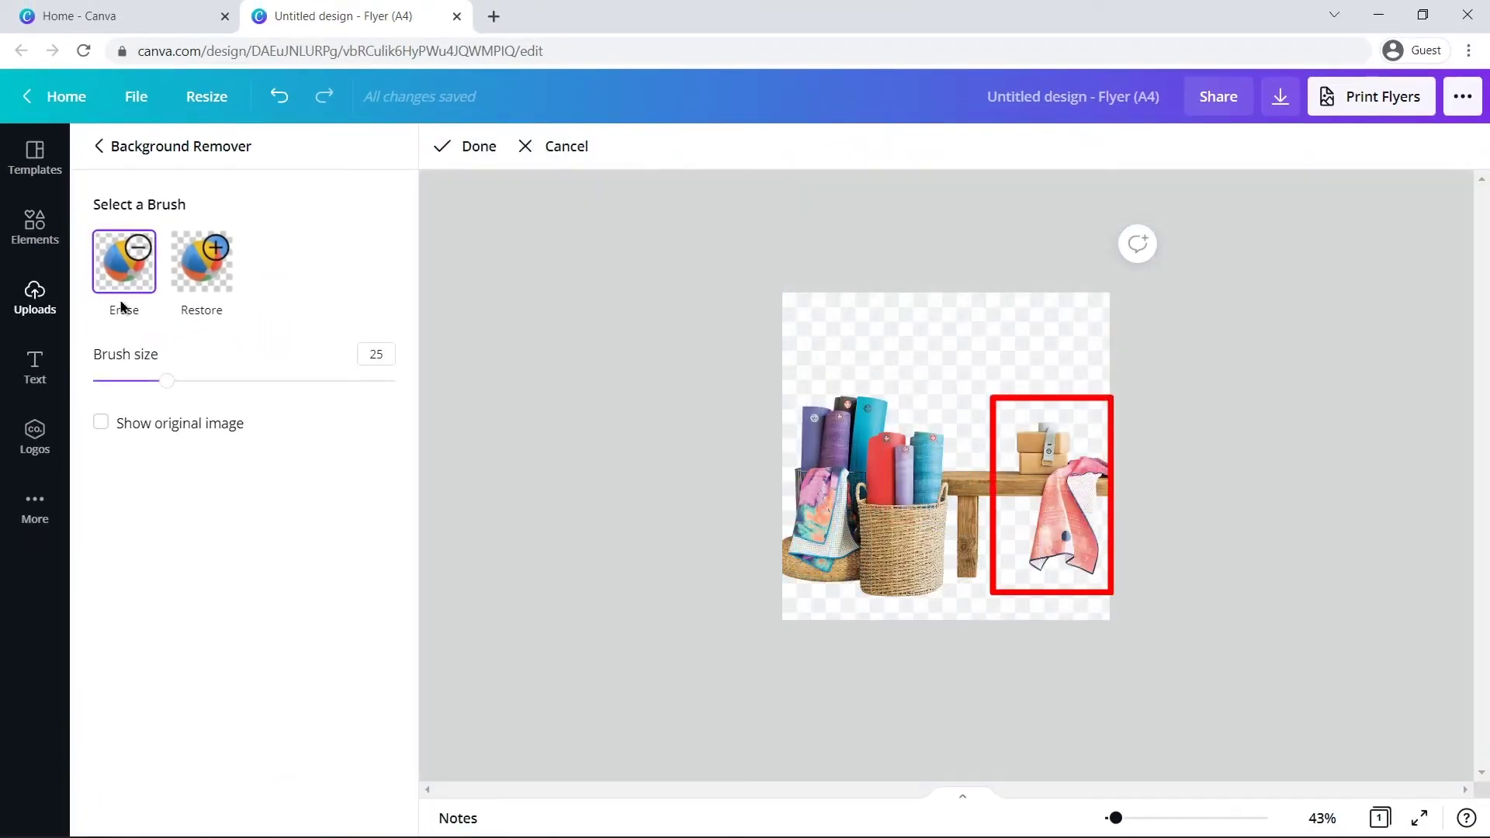
left_click_drag(165, 382, 178, 382)
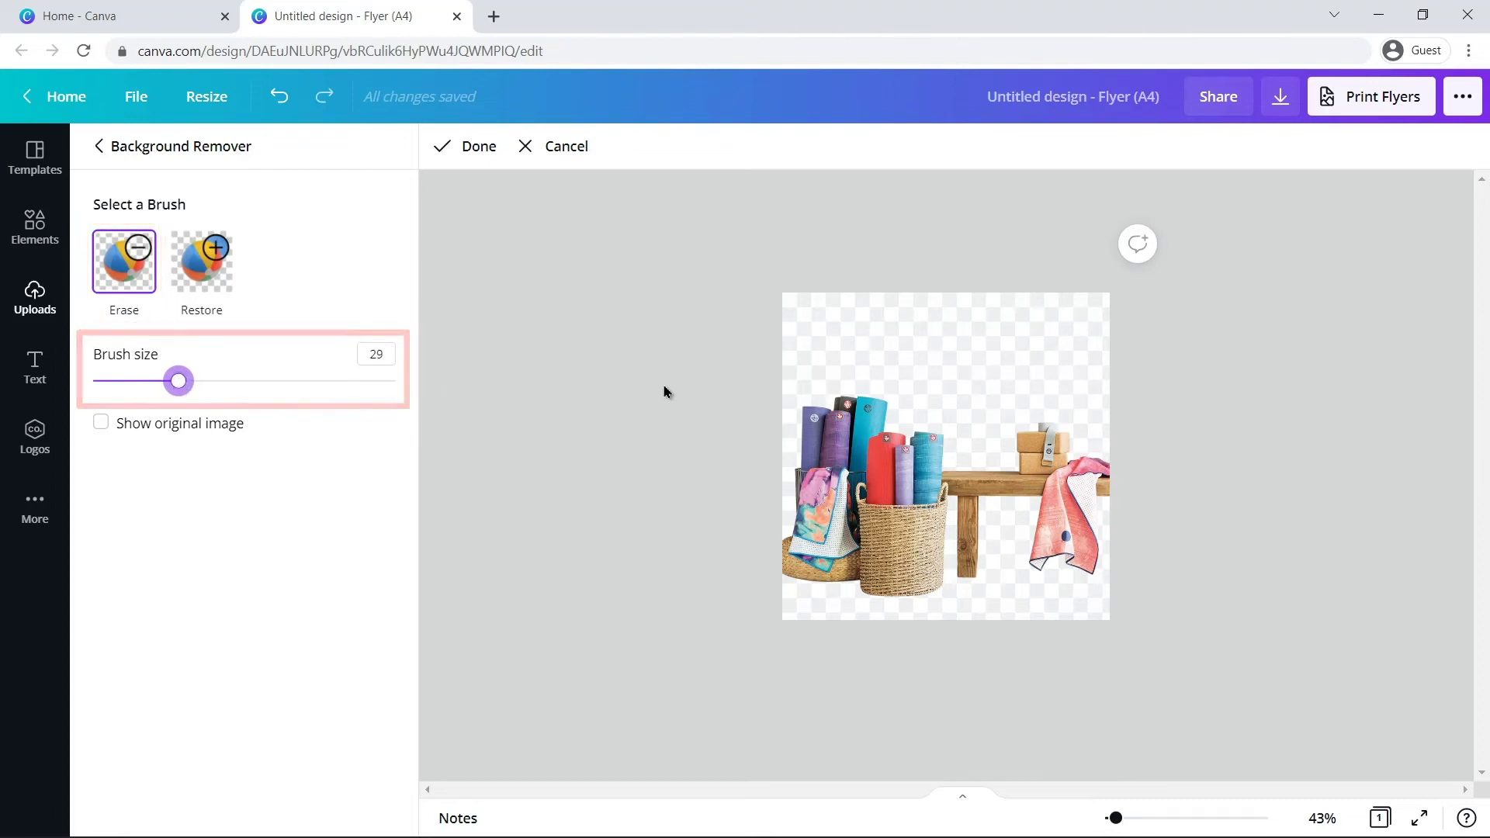
mouse_move(1041, 423)
left_mouse_down()
mouse_move(1068, 516)
mouse_move(1042, 580)
left_mouse_up()
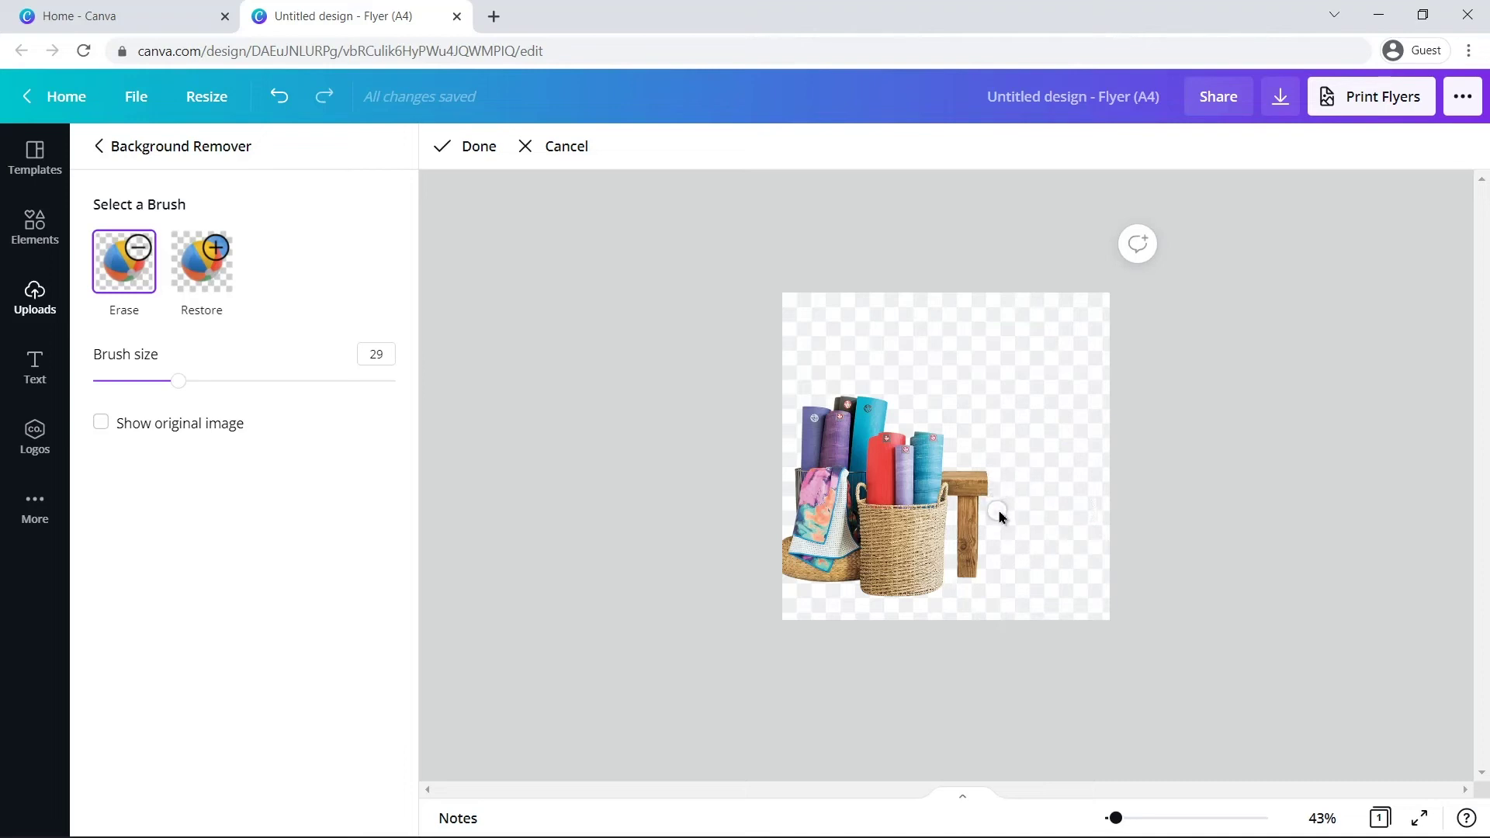
left_click_drag(932, 466, 858, 461)
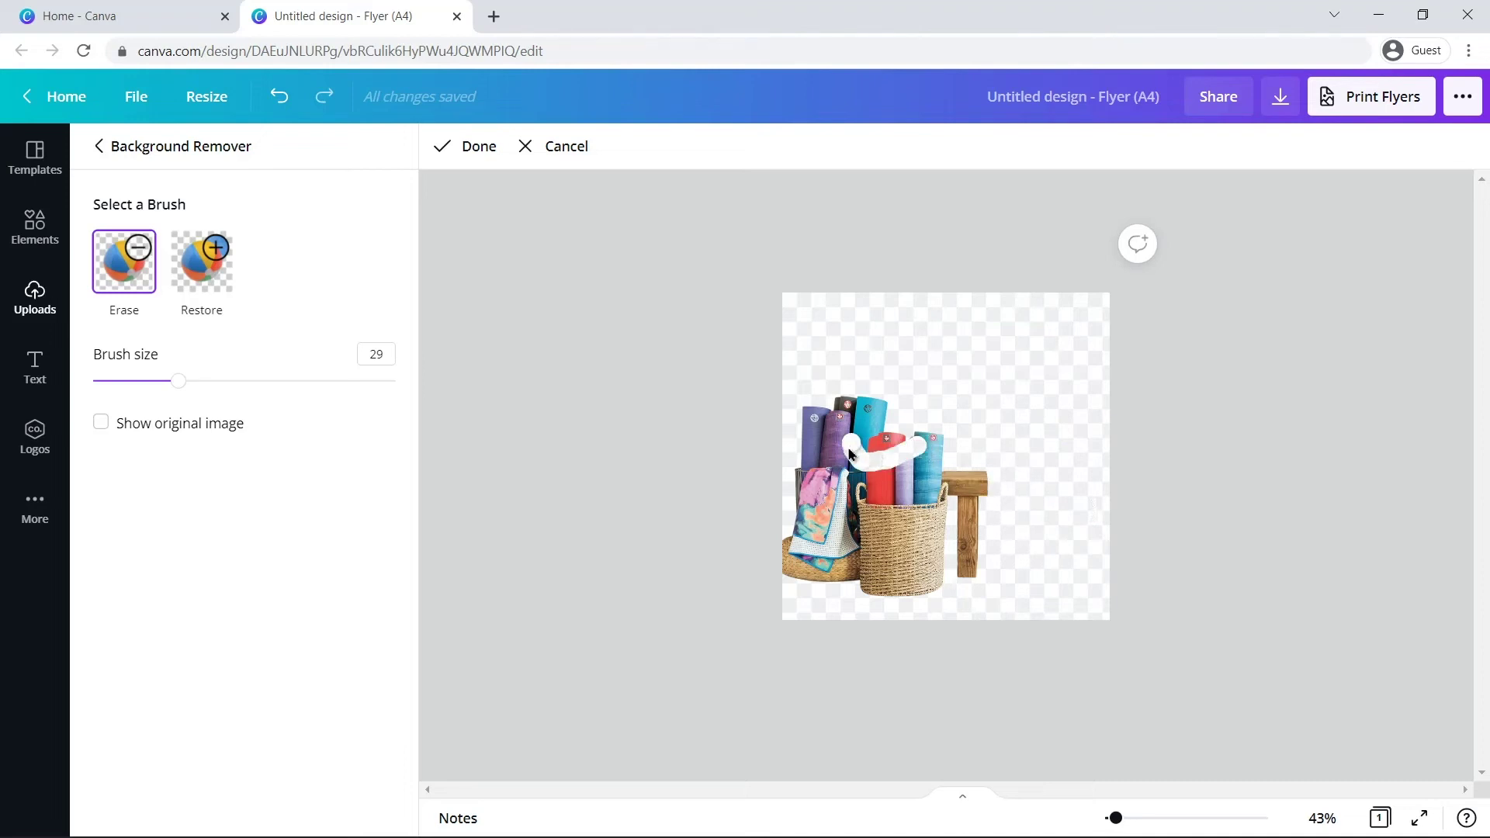
Restore the erased streak across the rolled mats with the Restore brush at size 32 and apply the background edits.
left_click(202, 262)
left_click_drag(179, 381, 192, 390)
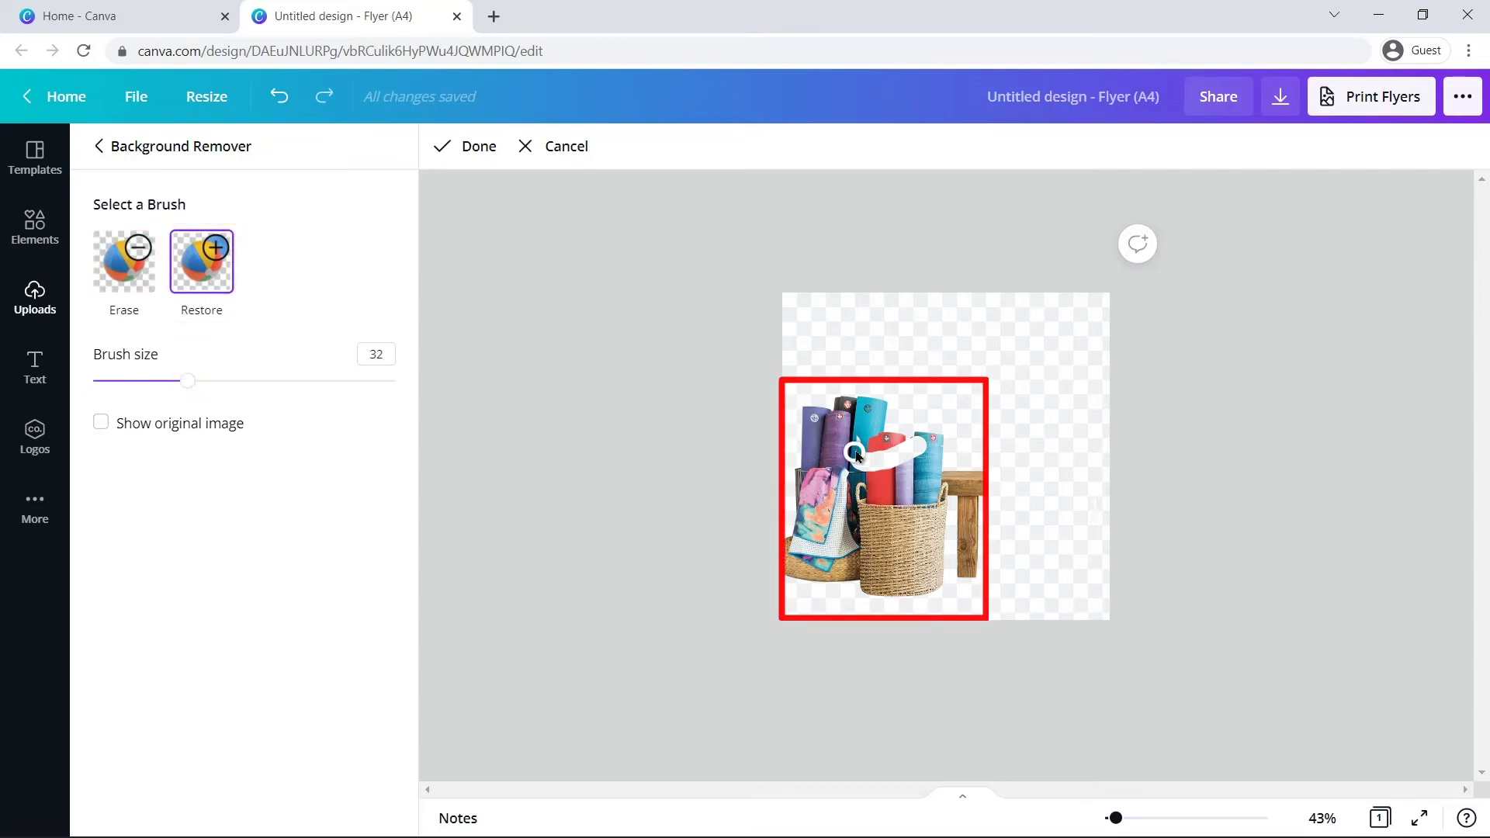
left_click_drag(845, 445, 854, 458)
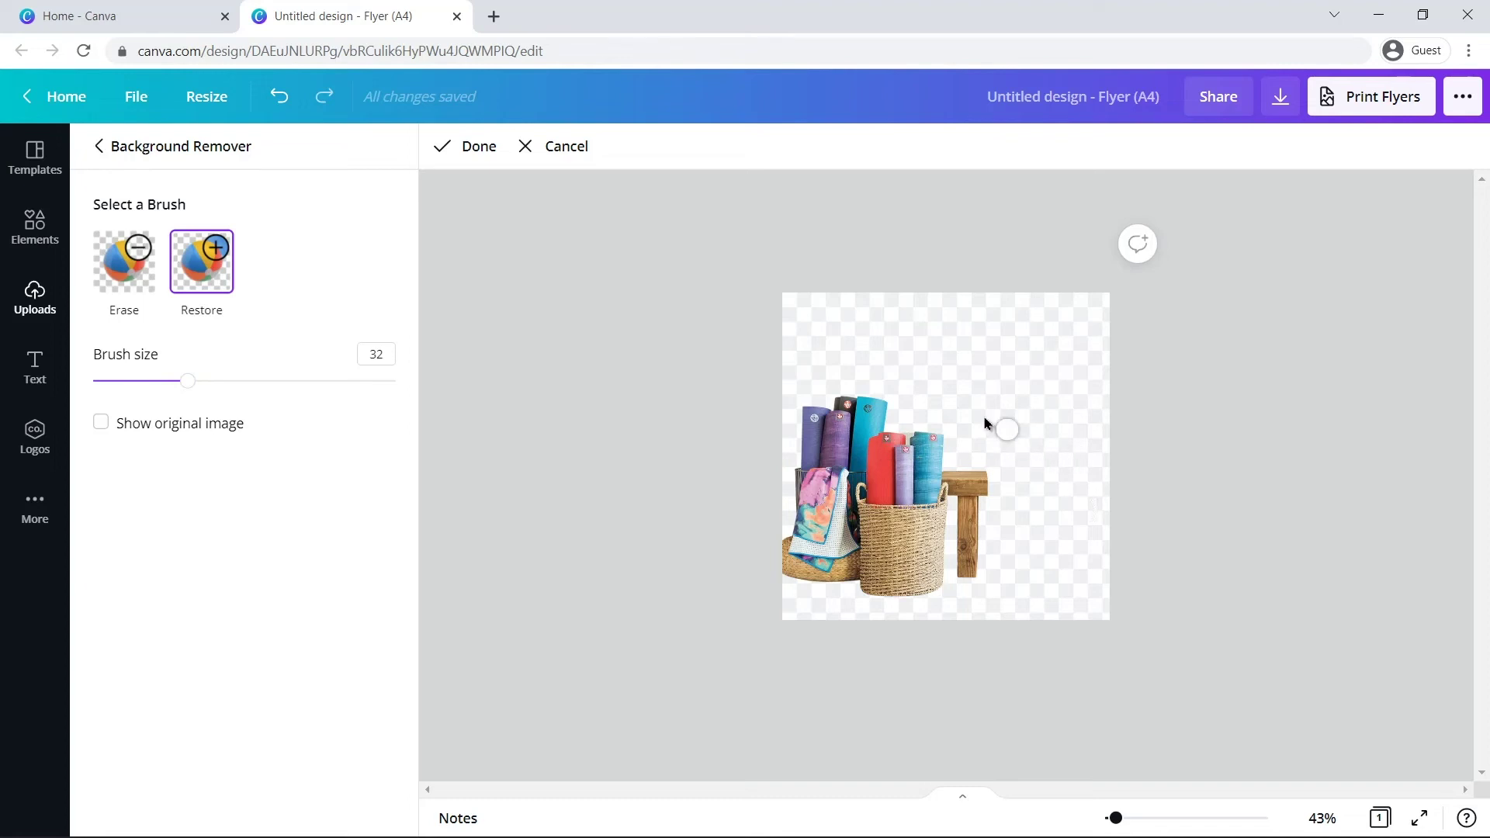
left_click(443, 154)
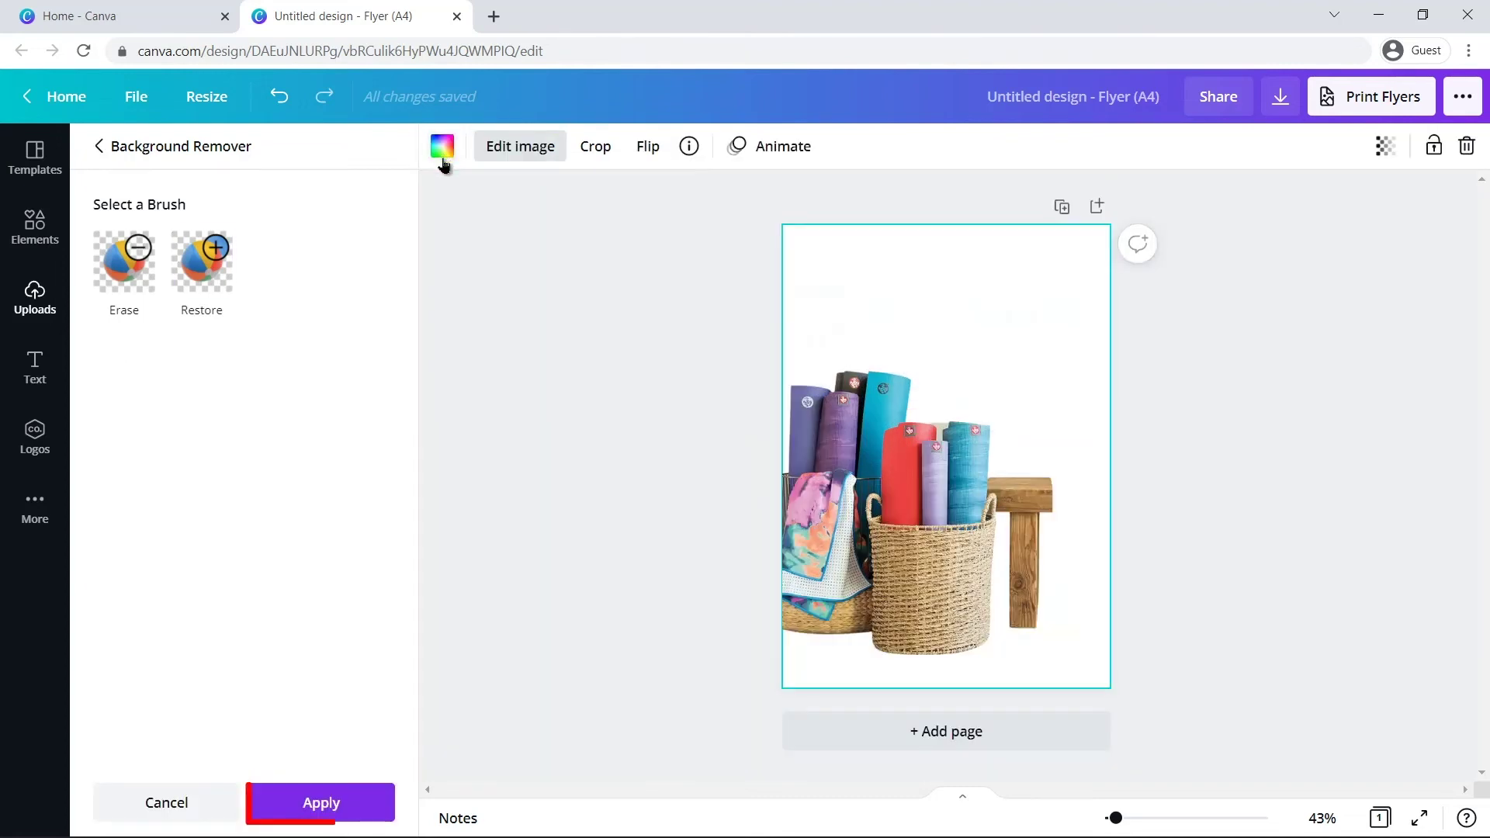
left_click(307, 805)
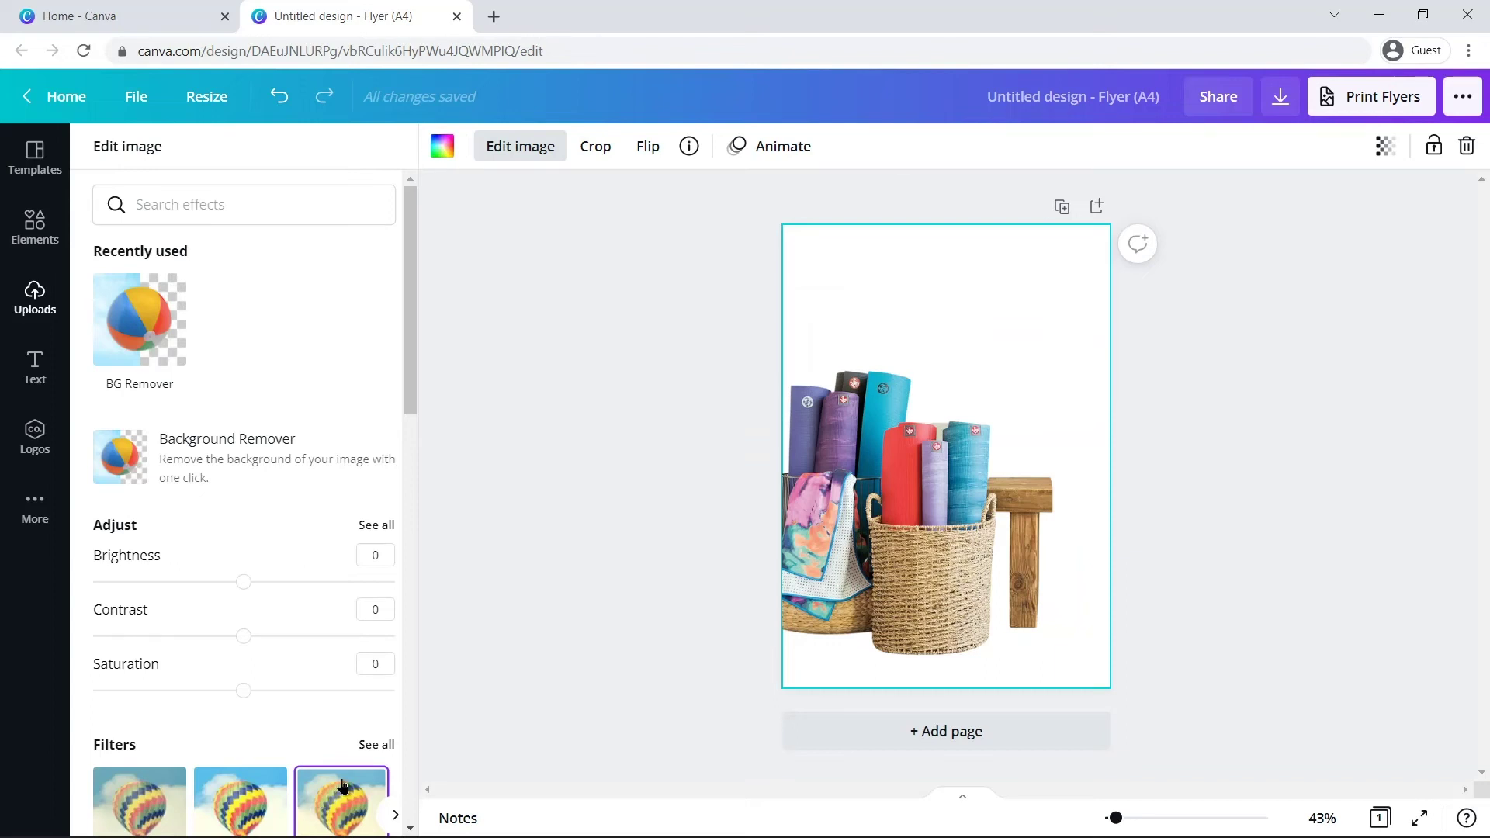
left_click(477, 604)
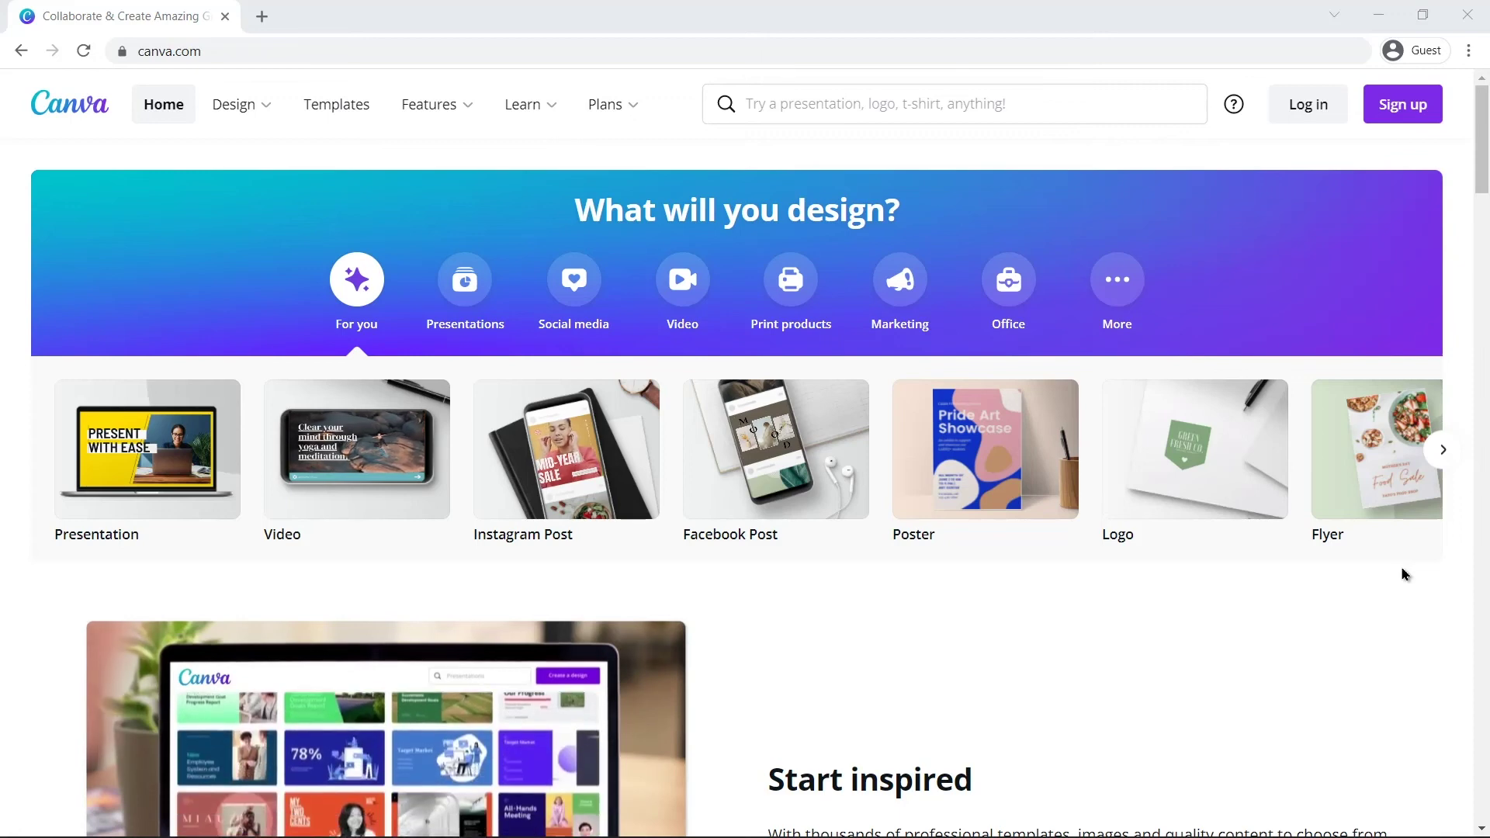
Browse the Canva home page and start signing up for an account.
middle_click(1403, 577)
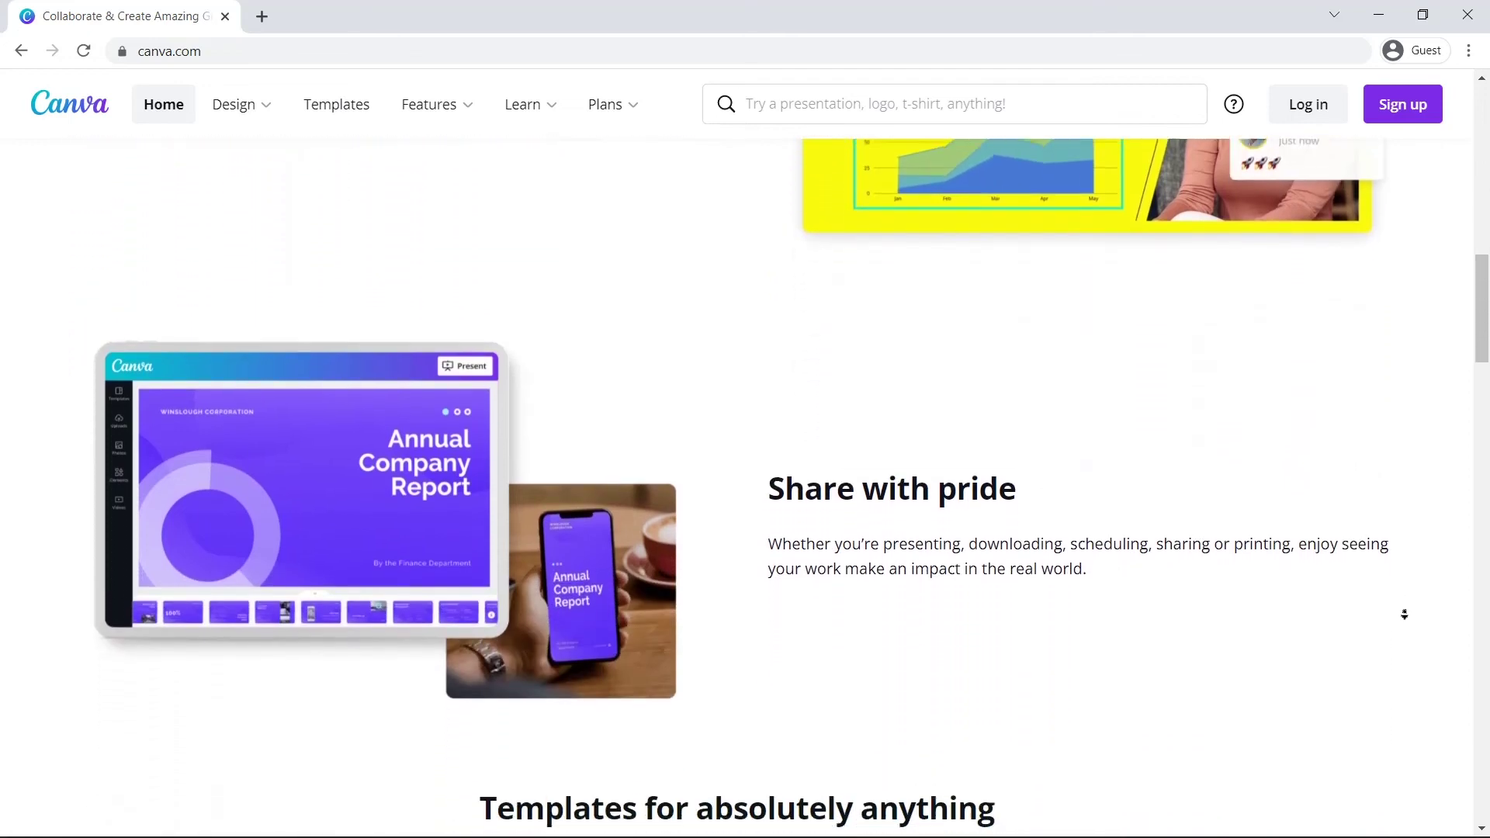
left_click(1409, 619)
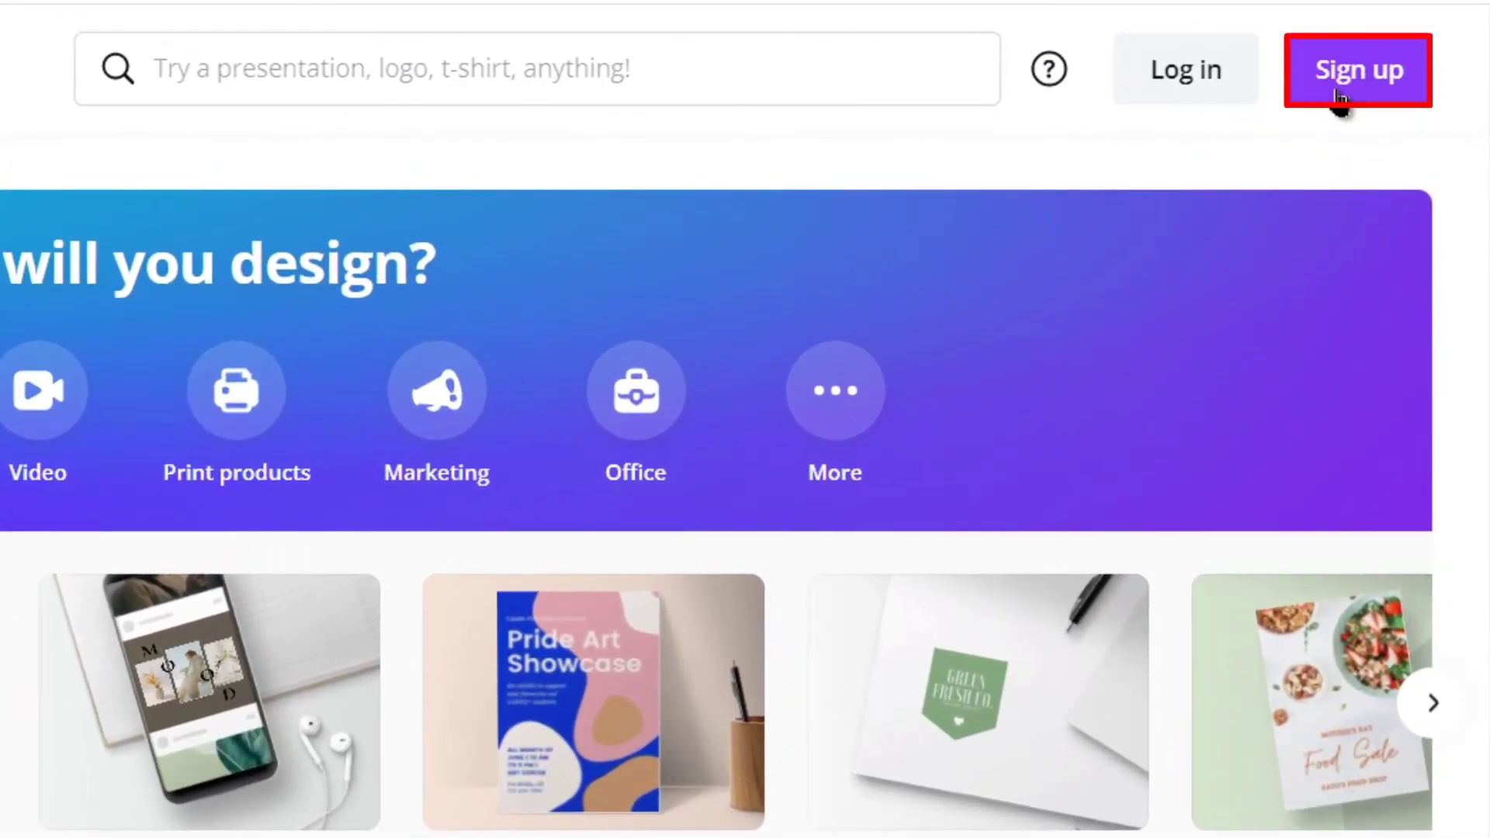
left_click(1341, 99)
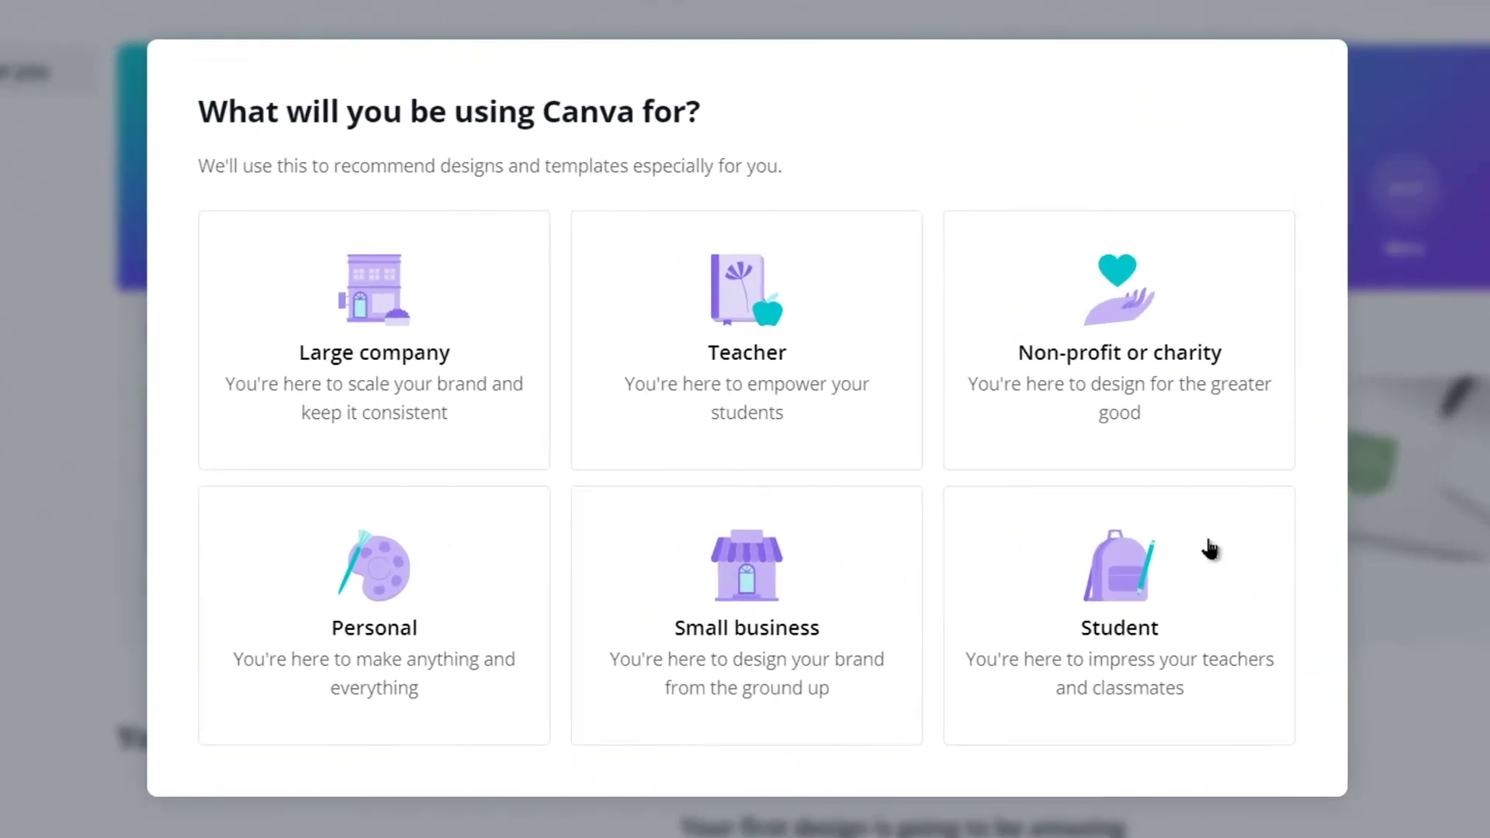
Set the account up for small business use without team details and start the 30-day Canva Pro free trial.
left_click(815, 642)
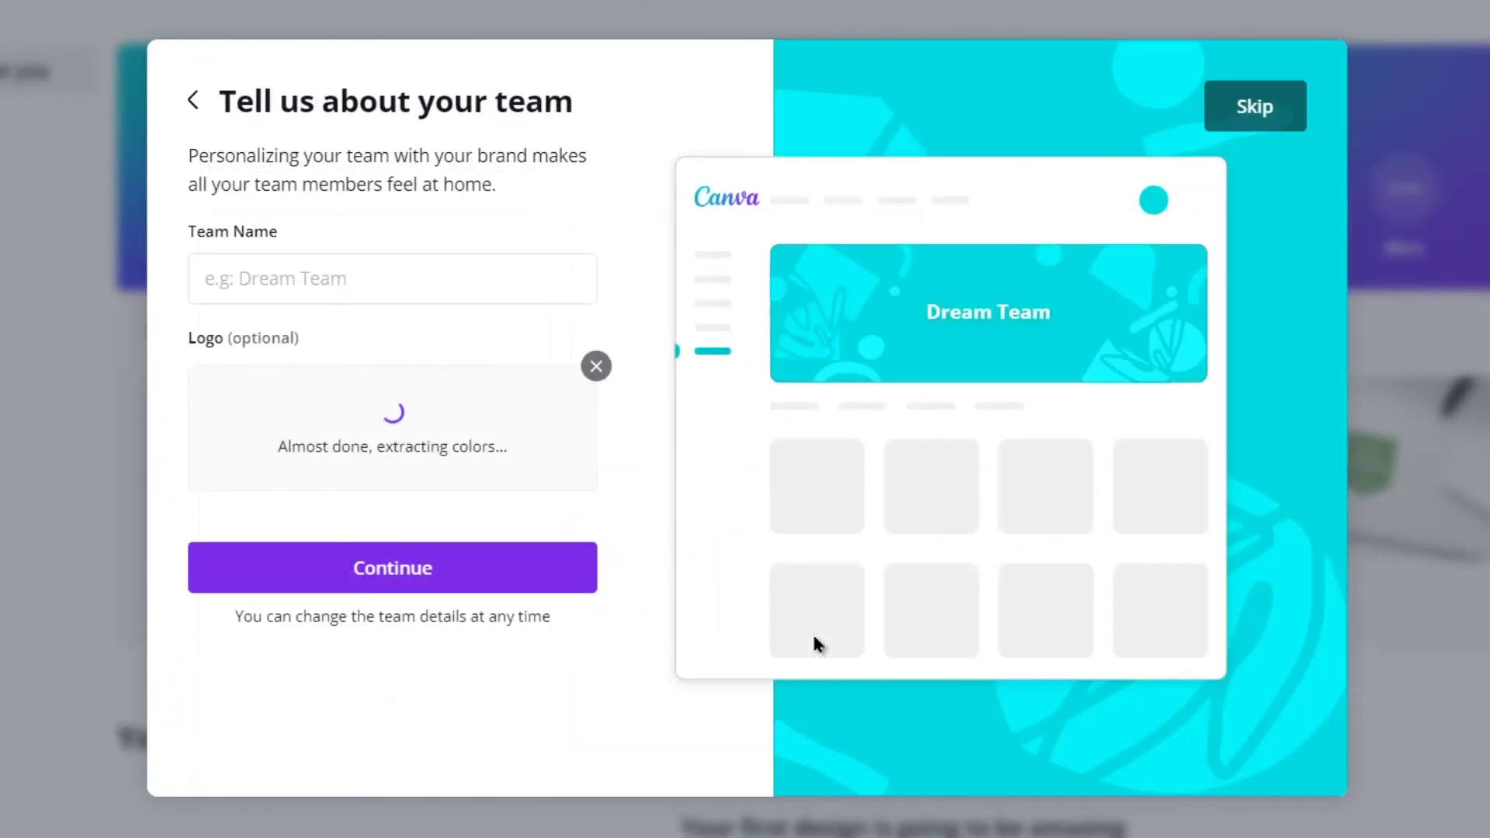
left_click(1262, 113)
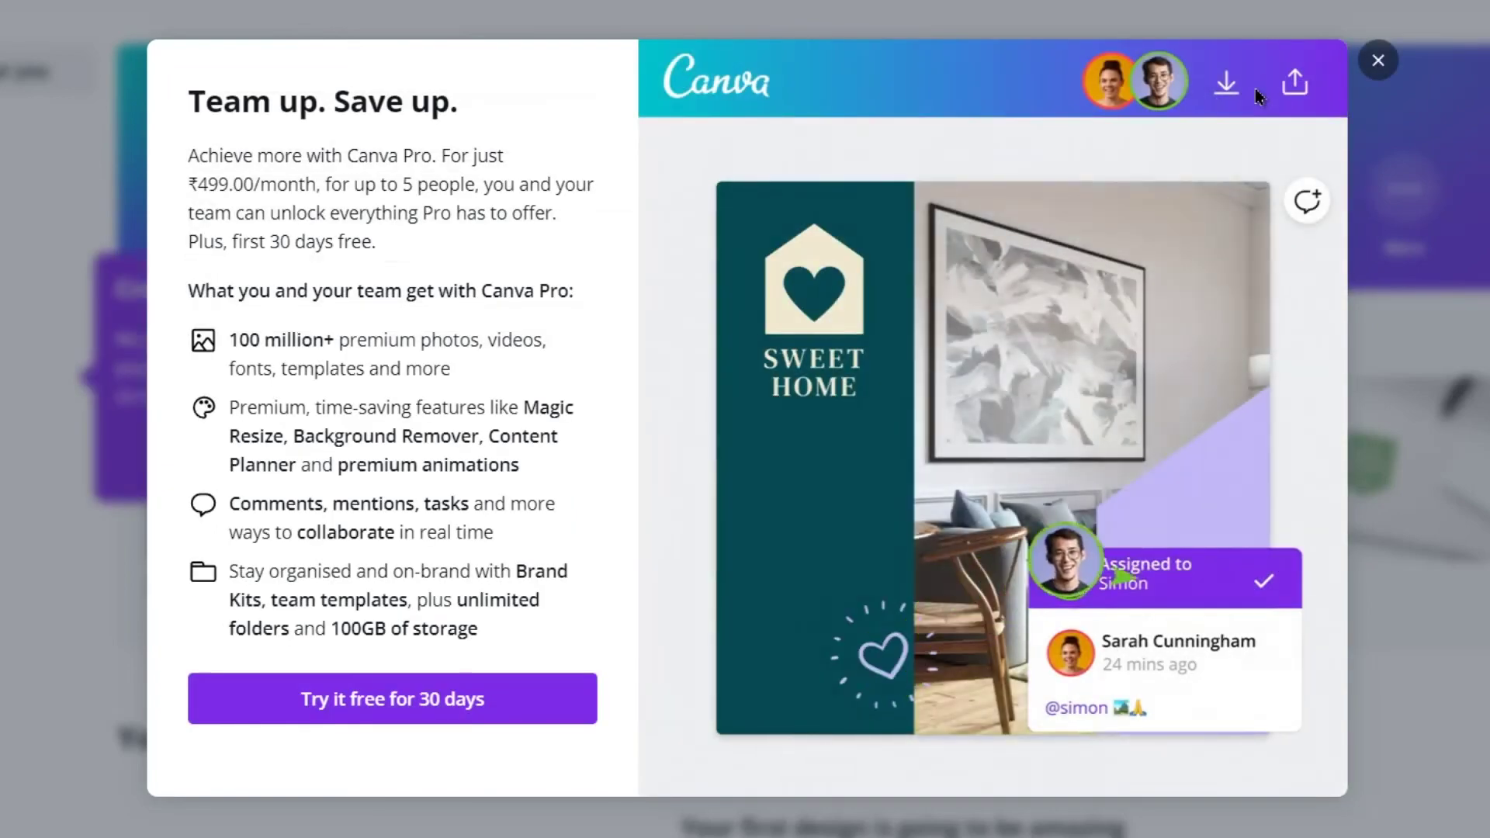
left_click(318, 699)
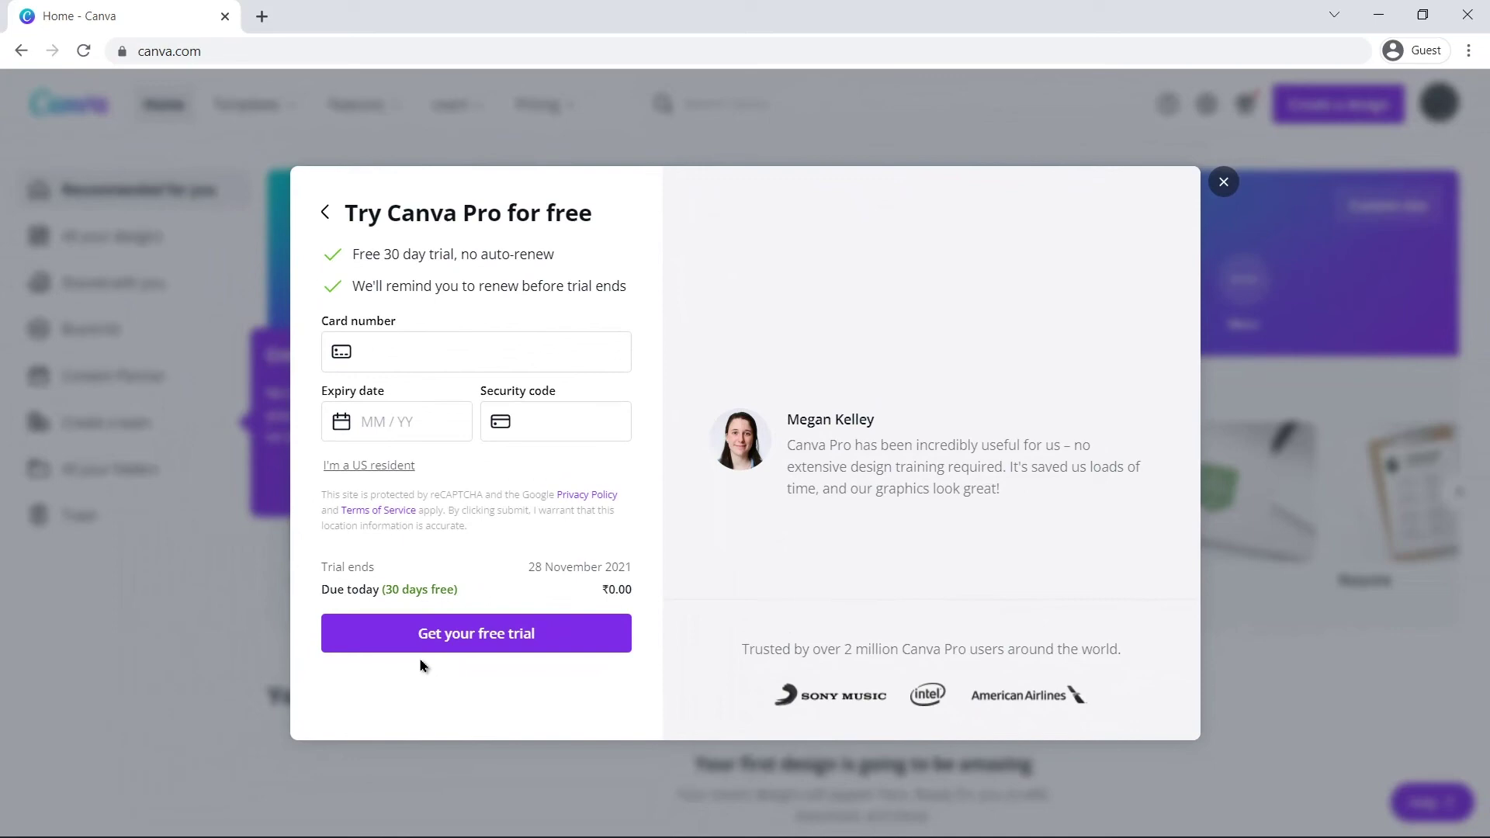
Browse the available design types and create a new blank Flyer design of 210 × 297 mm.
left_click(1452, 416)
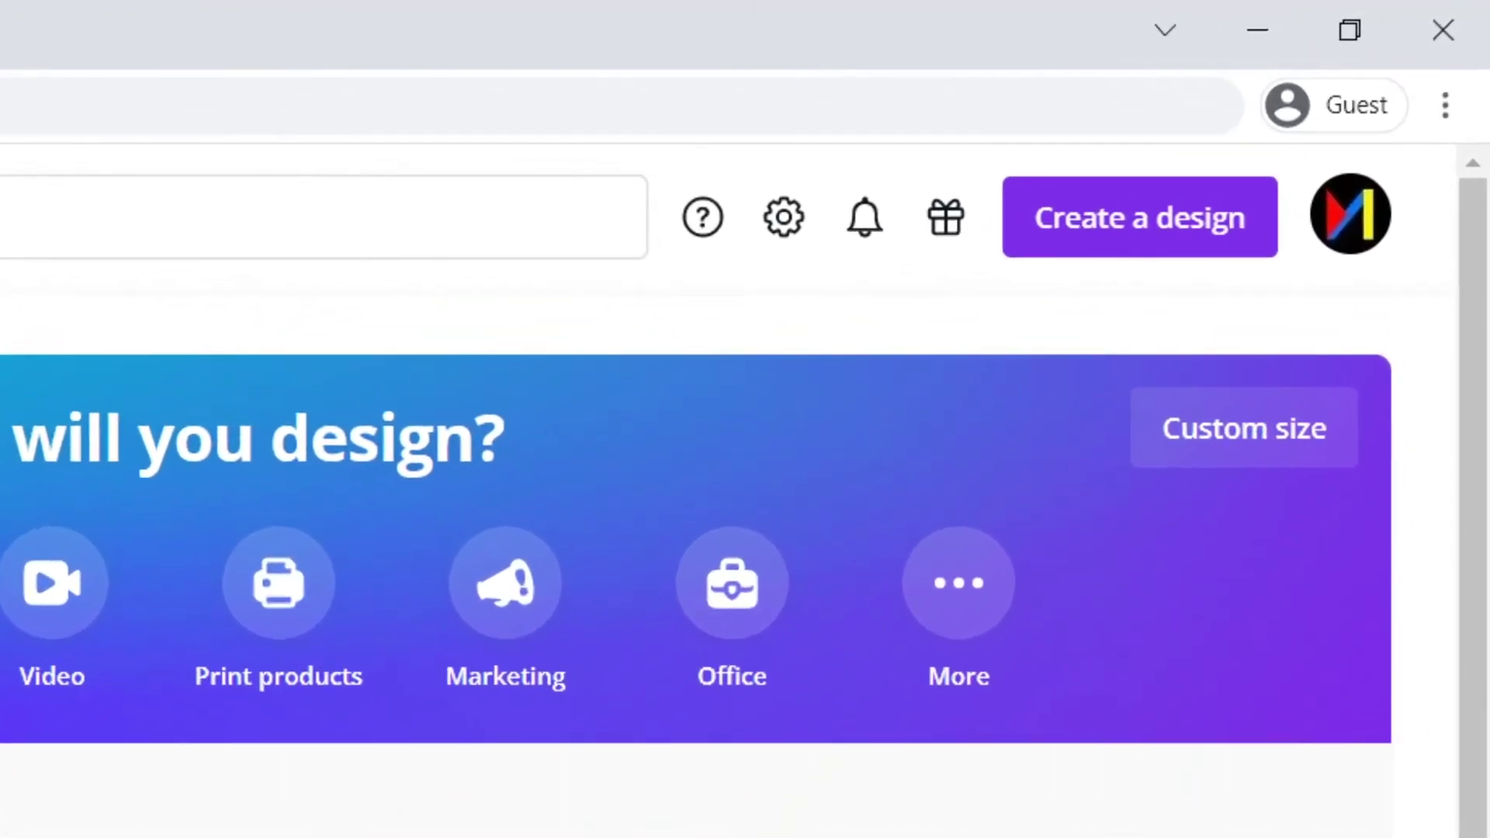
left_click(1140, 230)
scroll(1087, 567, "down", 3)
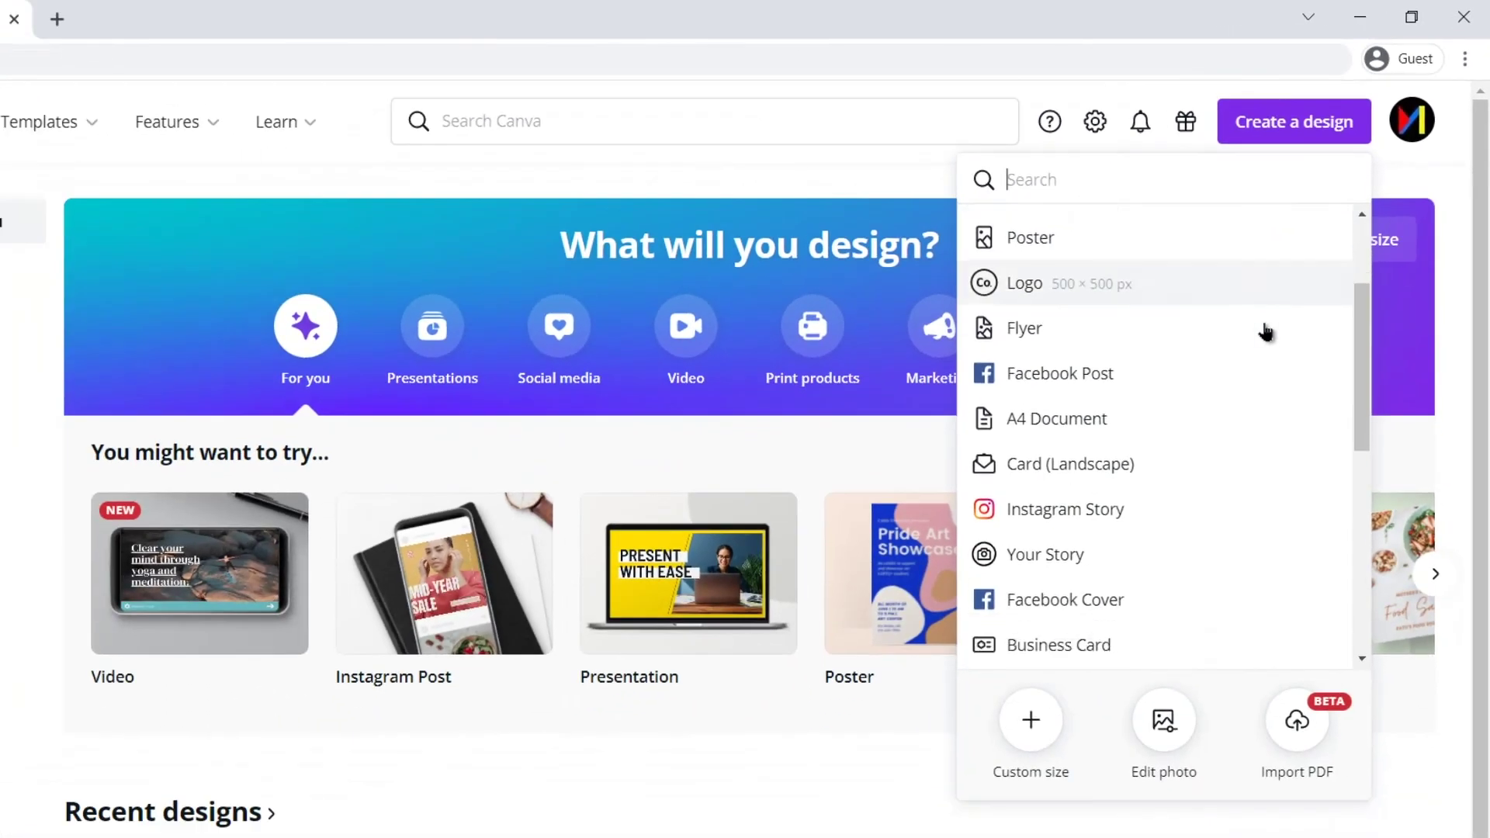
scroll(1265, 332, "down", 2)
scroll(1266, 332, "down", 3)
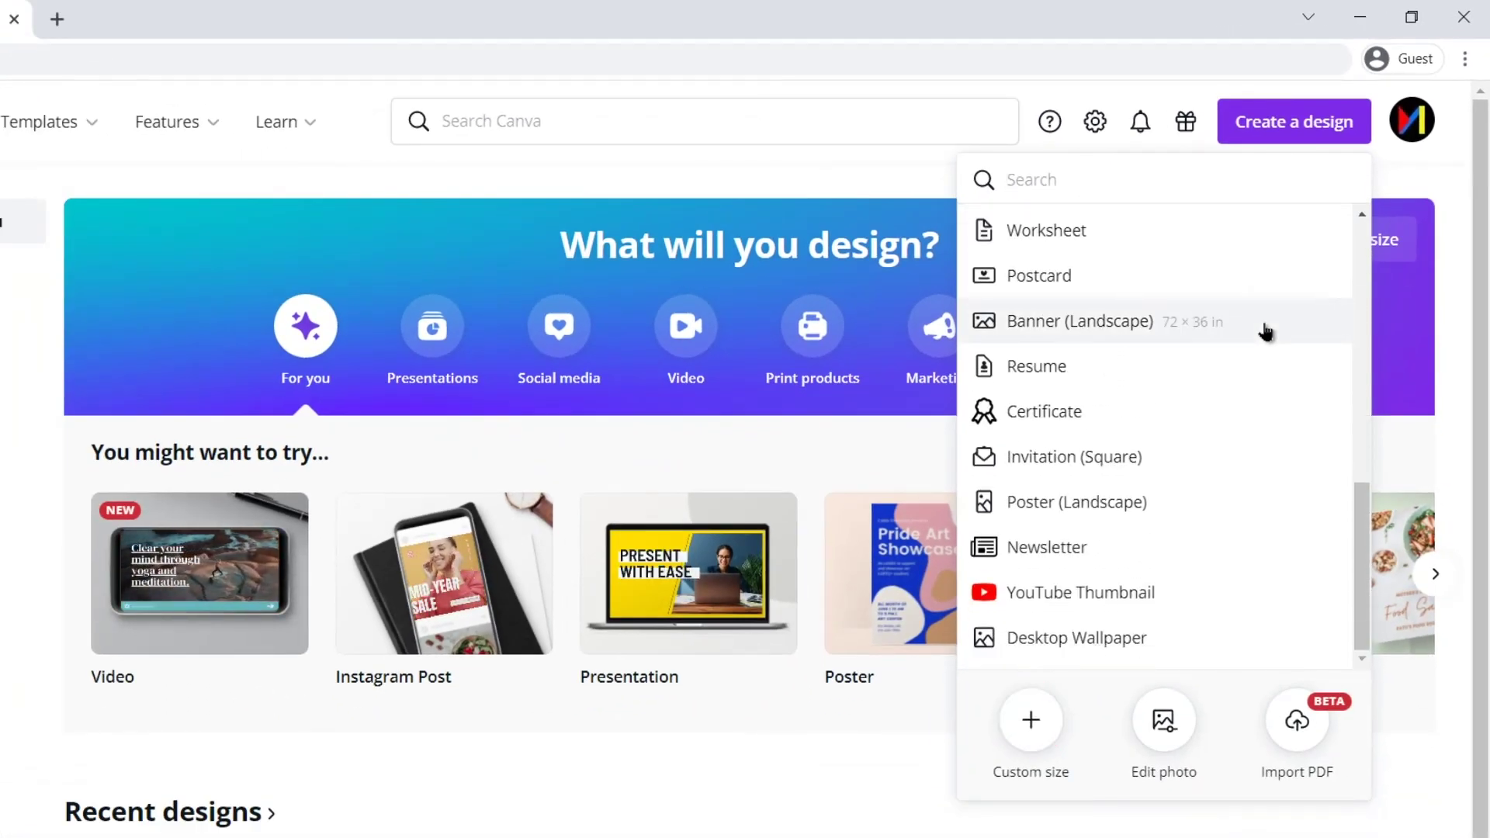
scroll(1266, 333, "up", 5)
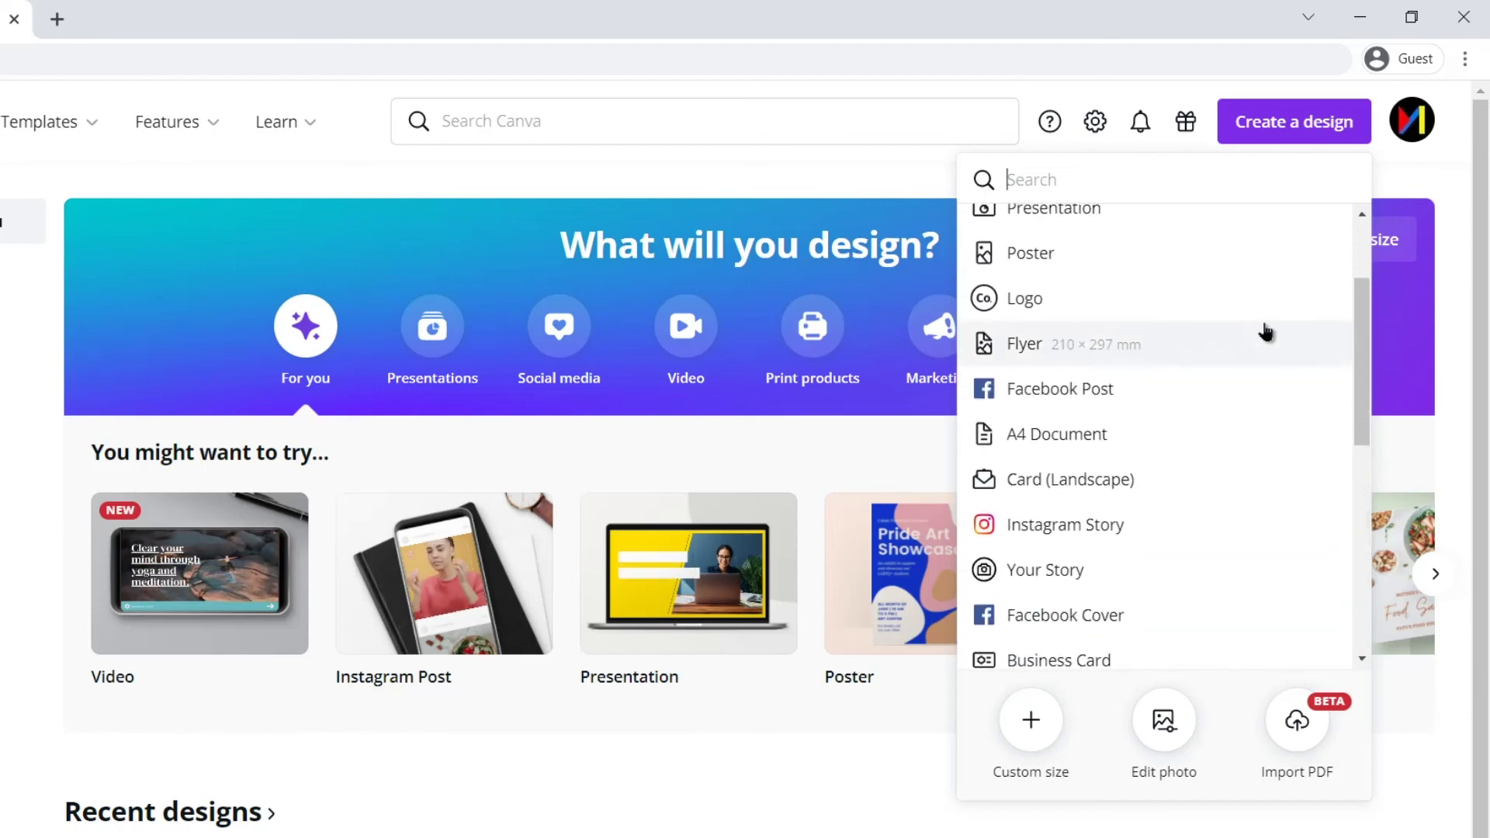
left_click(1102, 347)
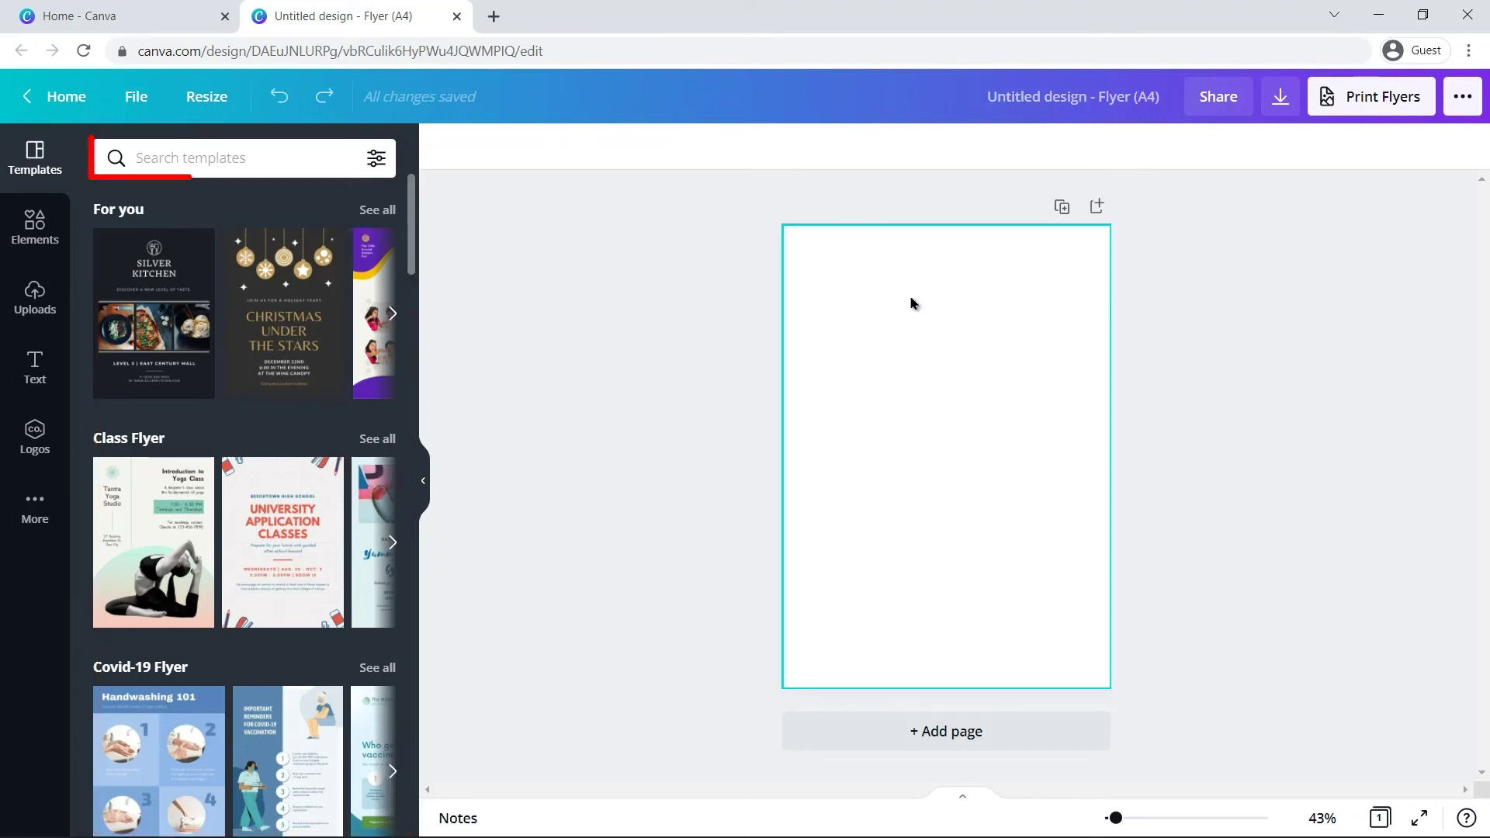
Search the flyer templates for yoga.
left_click(207, 165)
type("yoga")
key("Return")
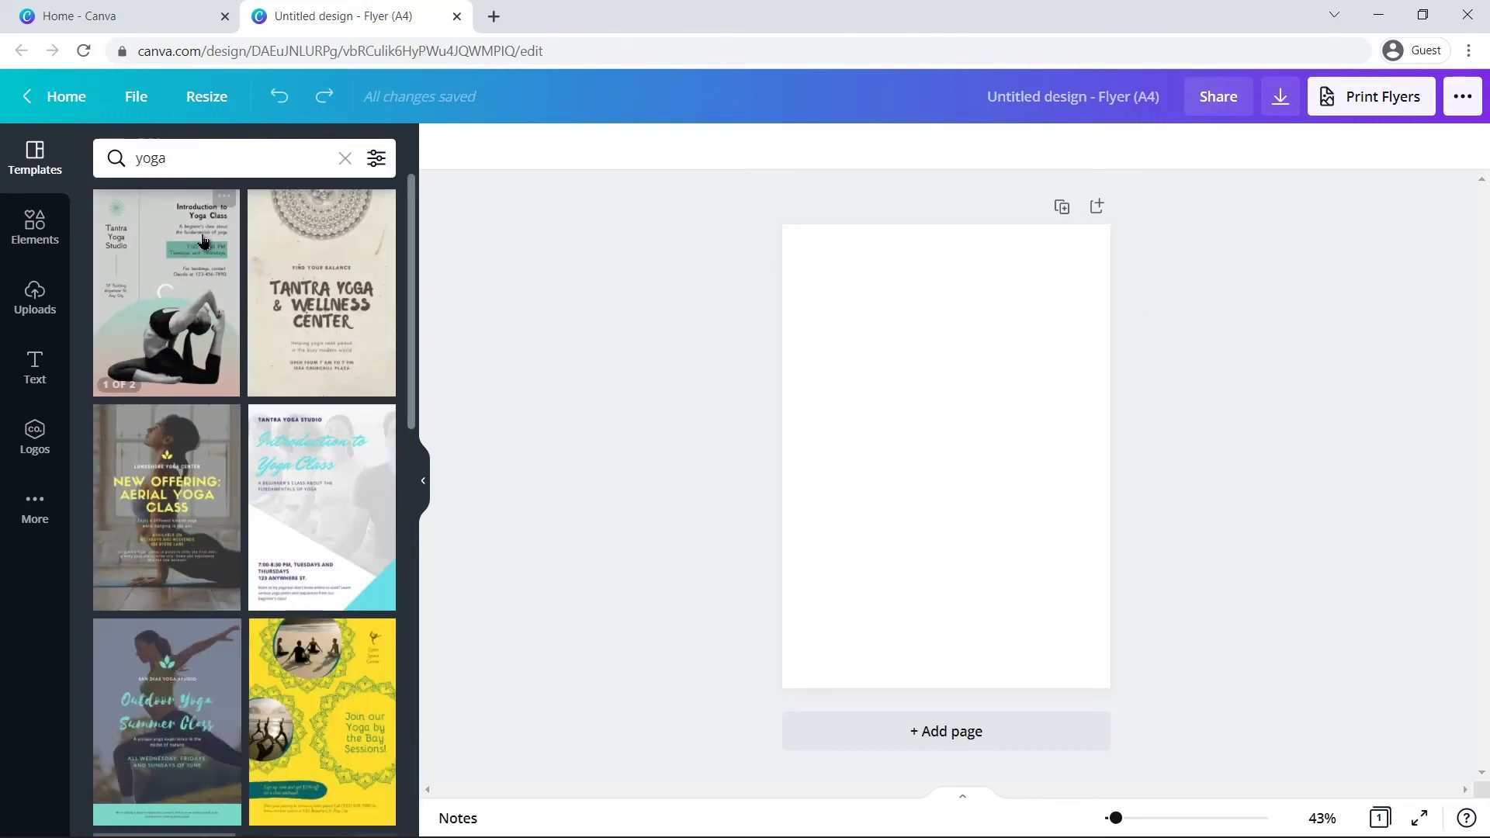
left_click(172, 490)
left_click(275, 428)
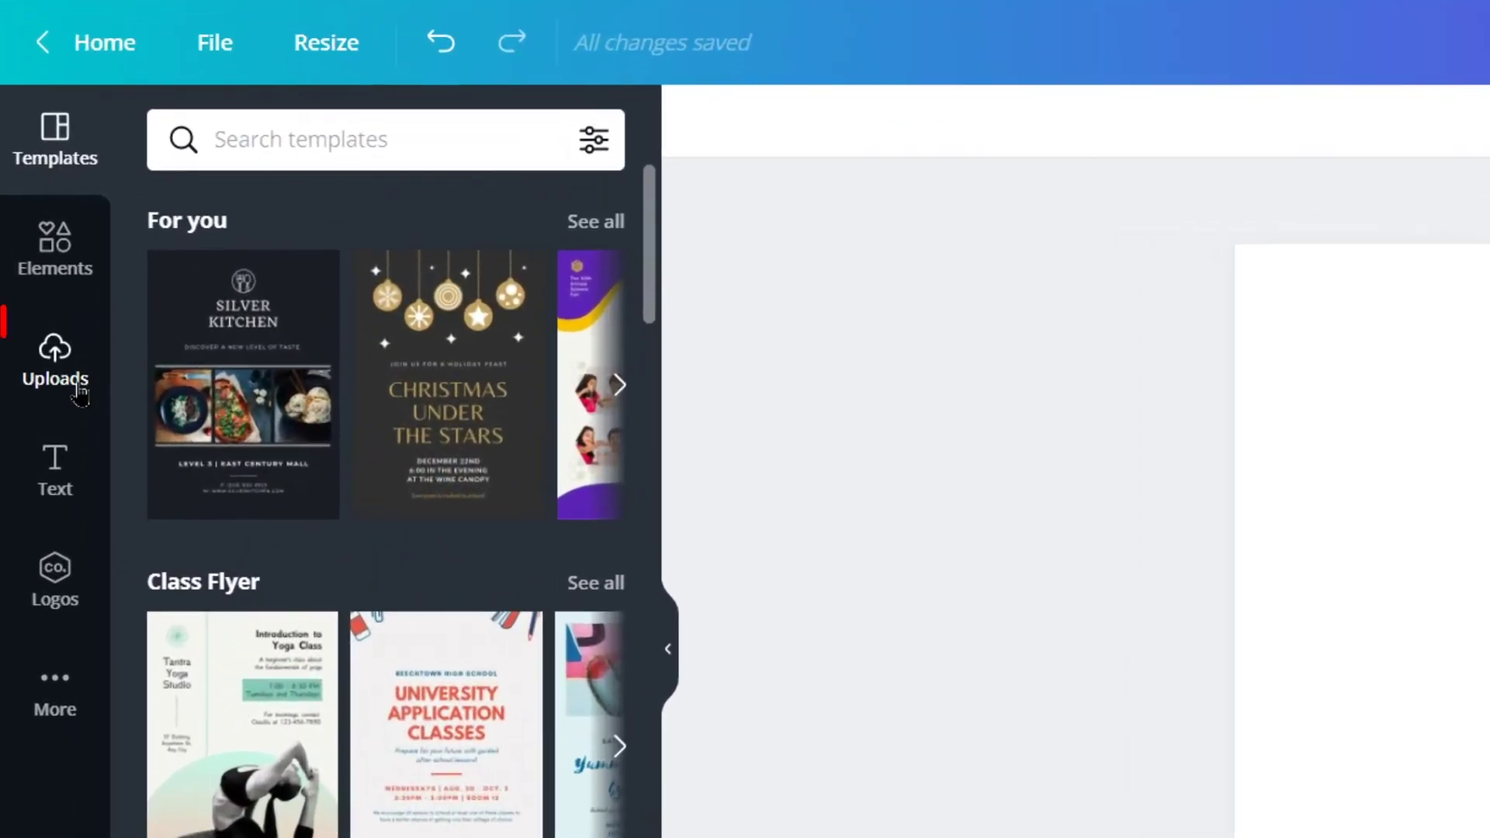
Upload Image 1.jpg from the Files folder on the C: drive to the design's media.
left_click(80, 392)
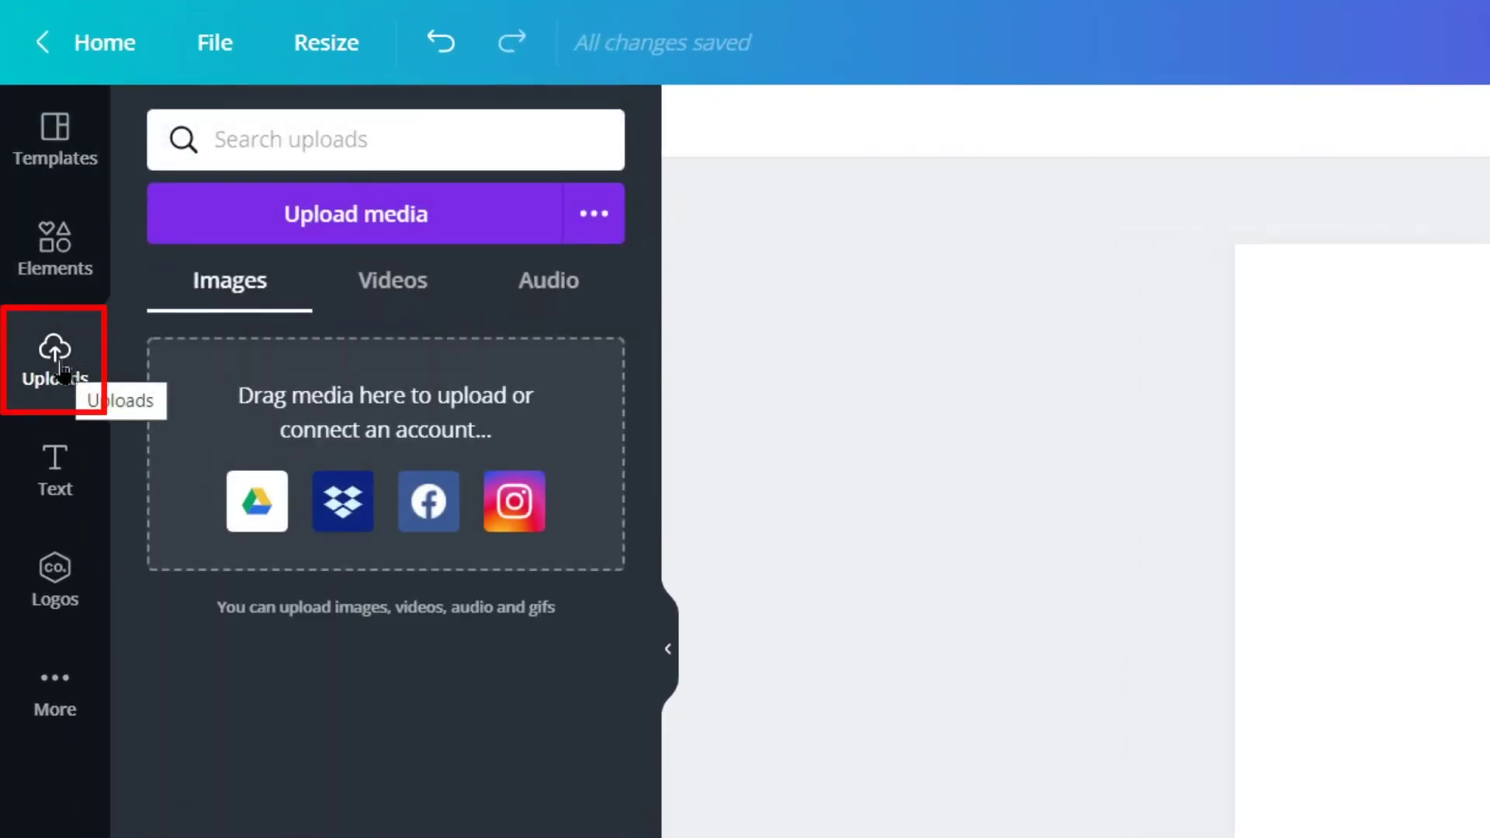
left_click(453, 233)
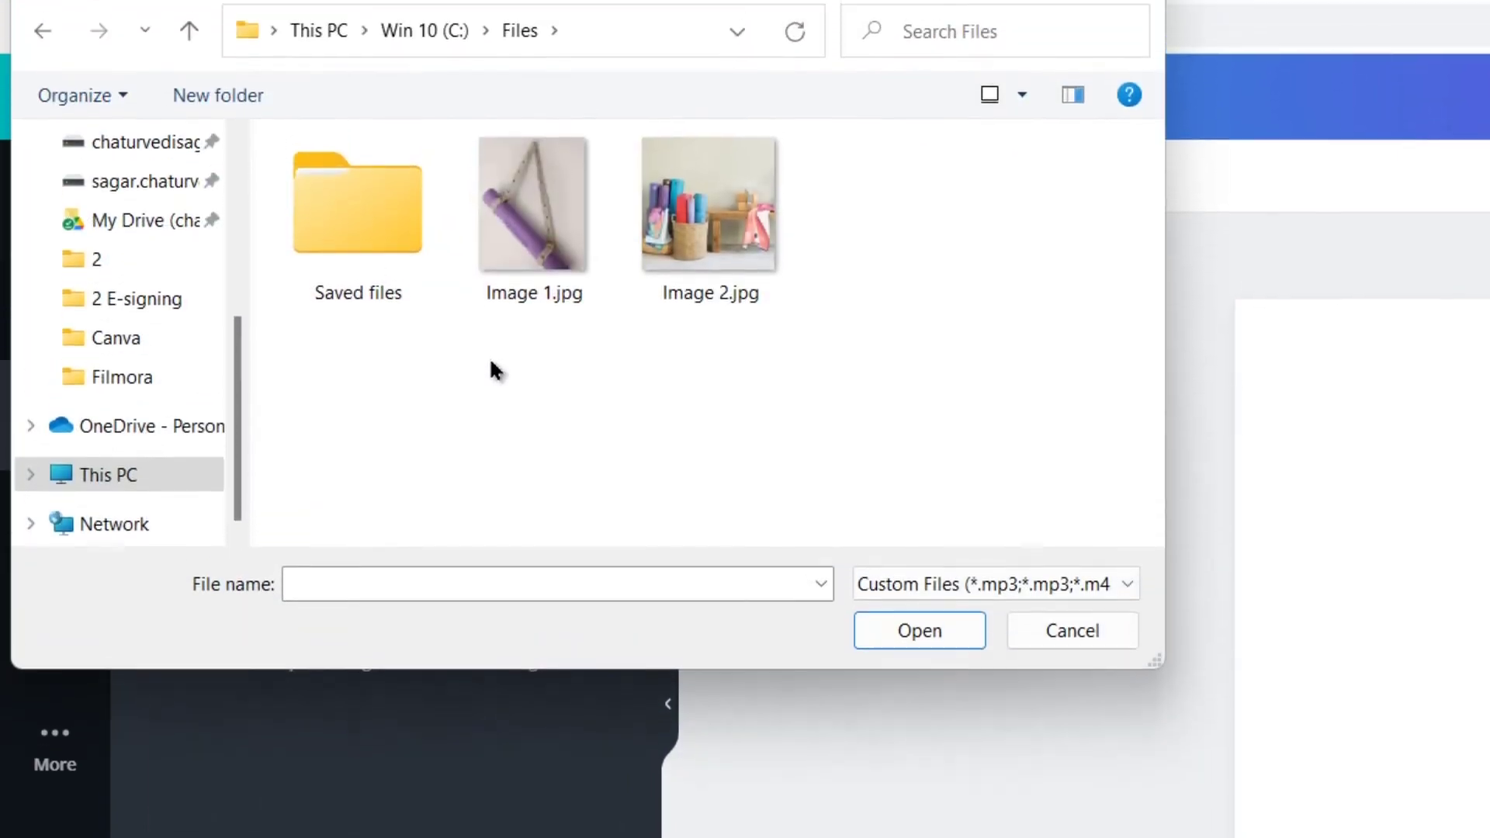
left_click(547, 342)
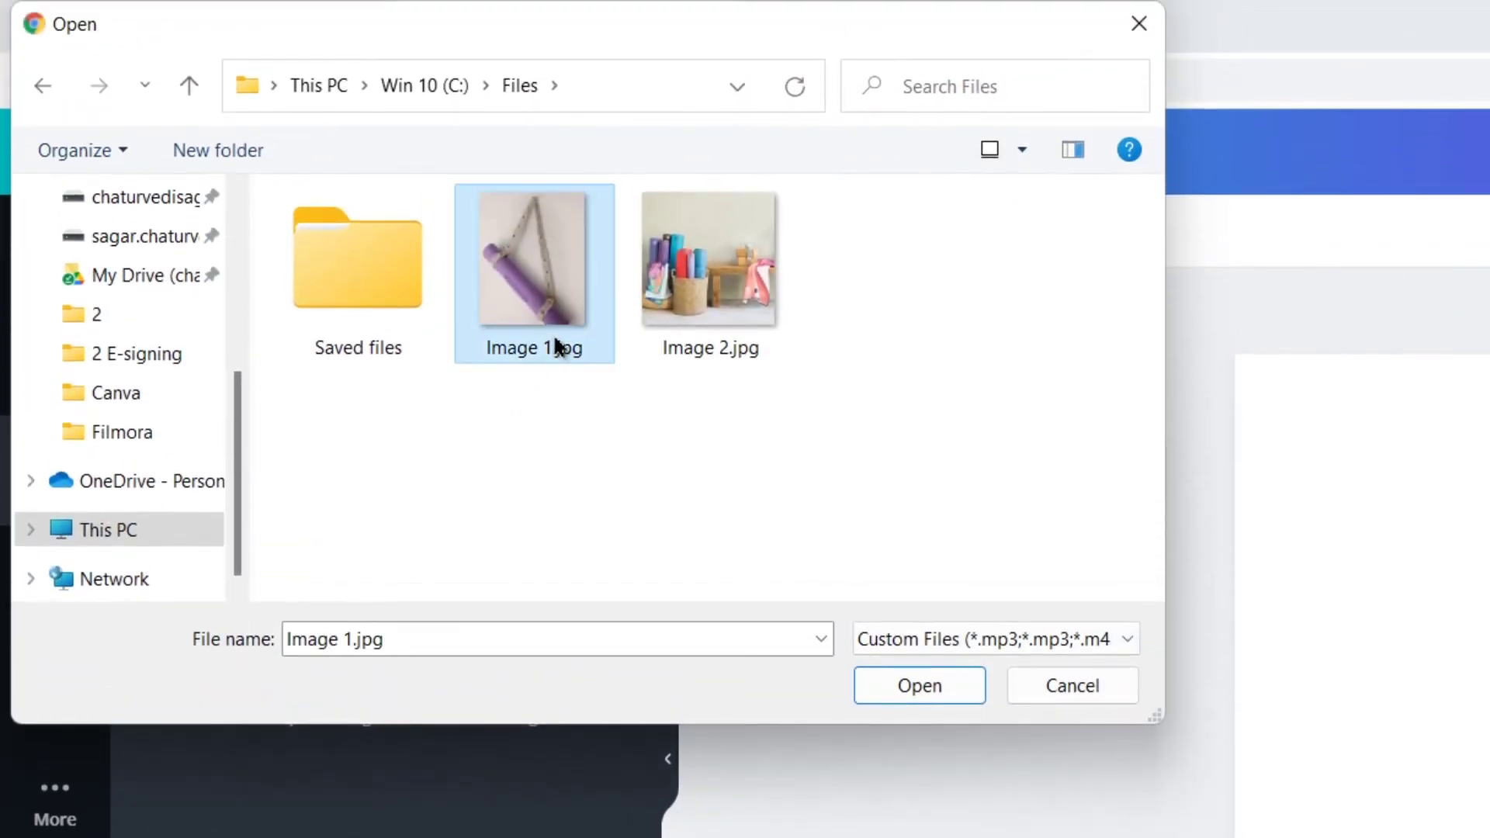
left_click(954, 688)
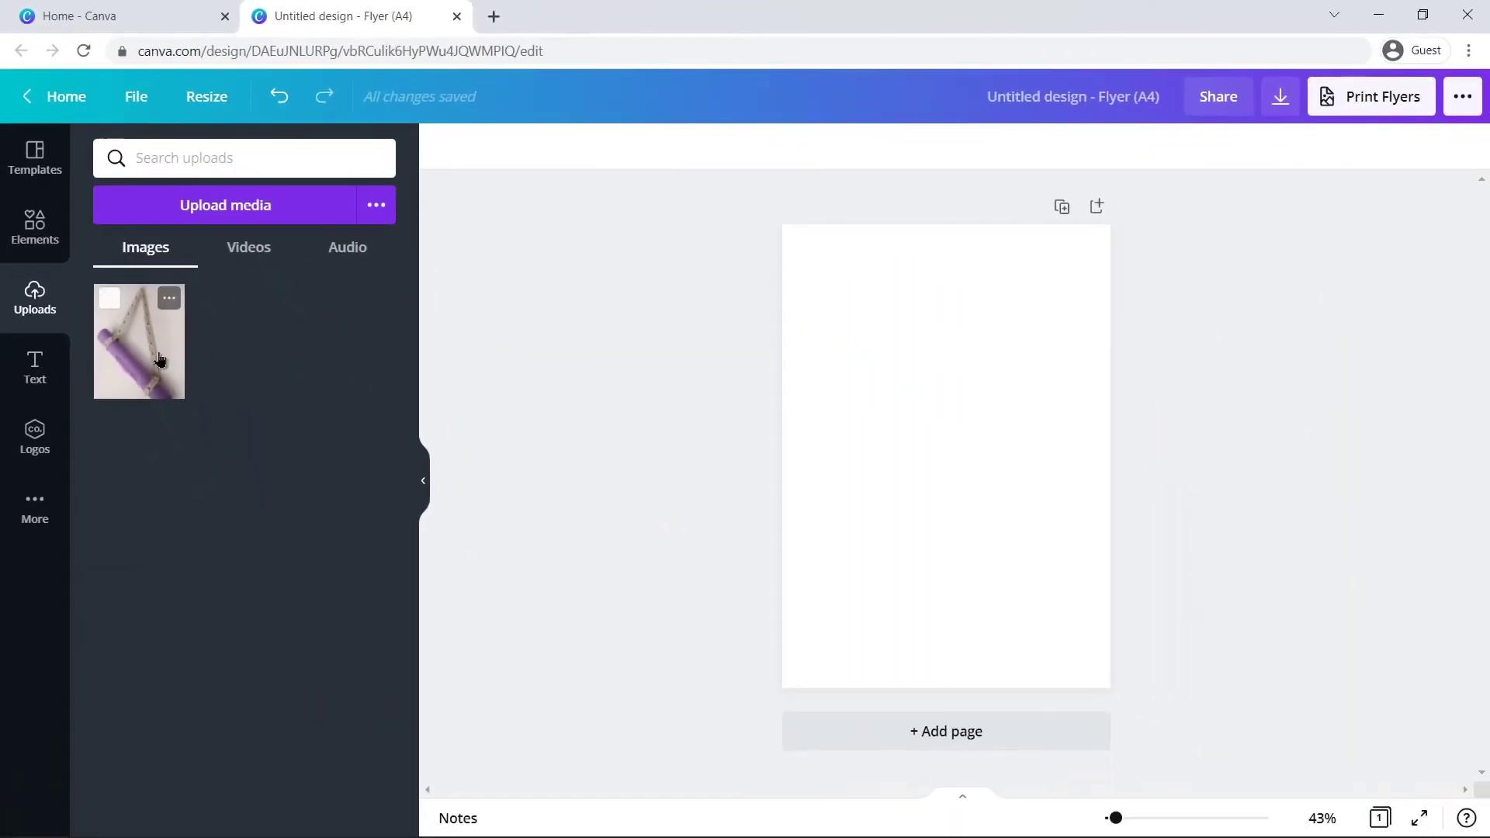
Add the uploaded purple yoga mat photo to the flyer and enlarge it to fill the whole page.
left_click(160, 359)
left_click_drag(1042, 577, 1111, 661)
left_click_drag(850, 336, 773, 256)
left_click_drag(1111, 662, 1131, 682)
left_click_drag(1011, 626, 1030, 635)
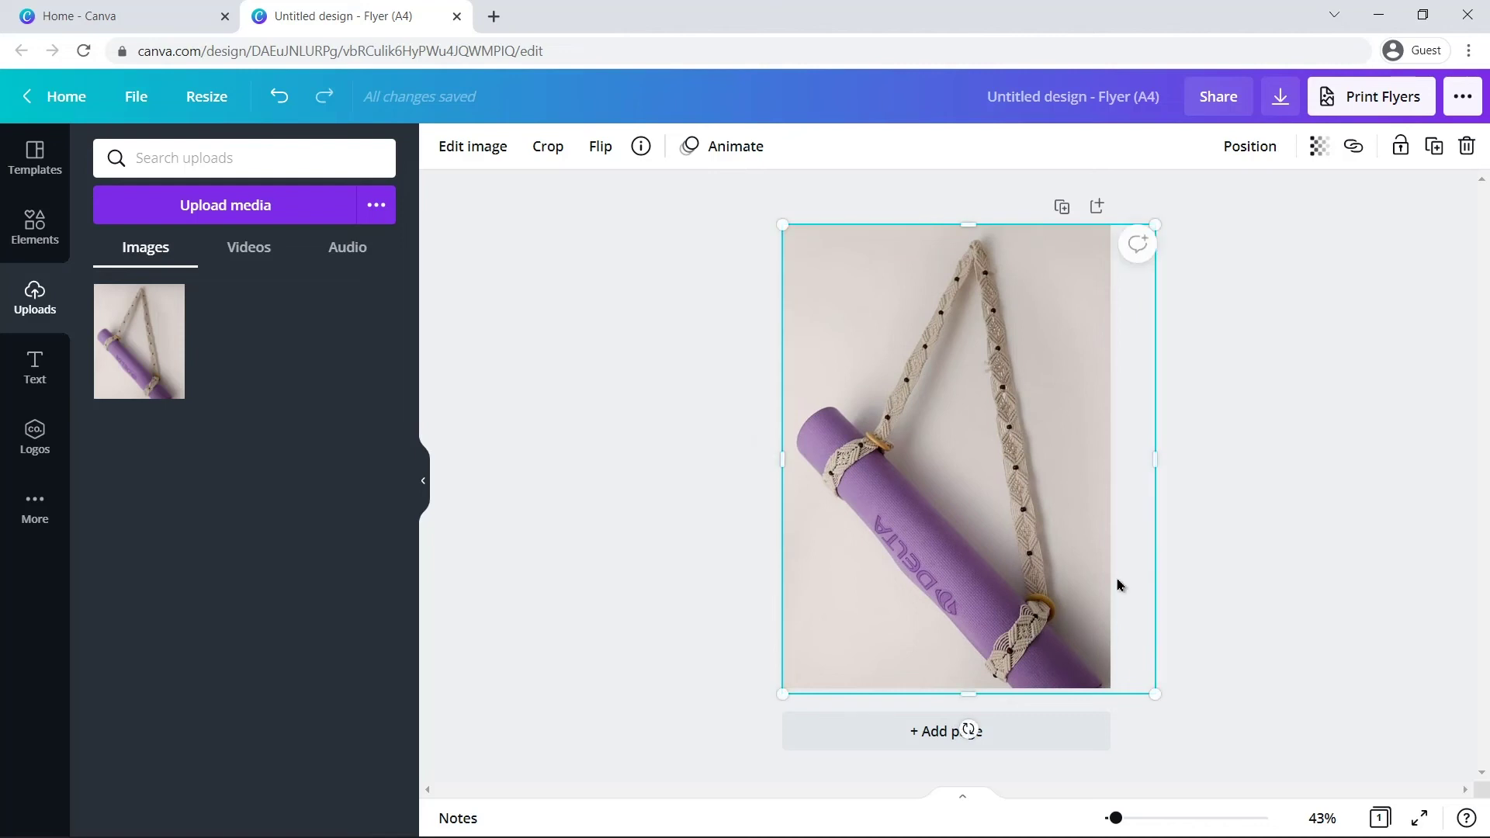
left_click(1199, 536)
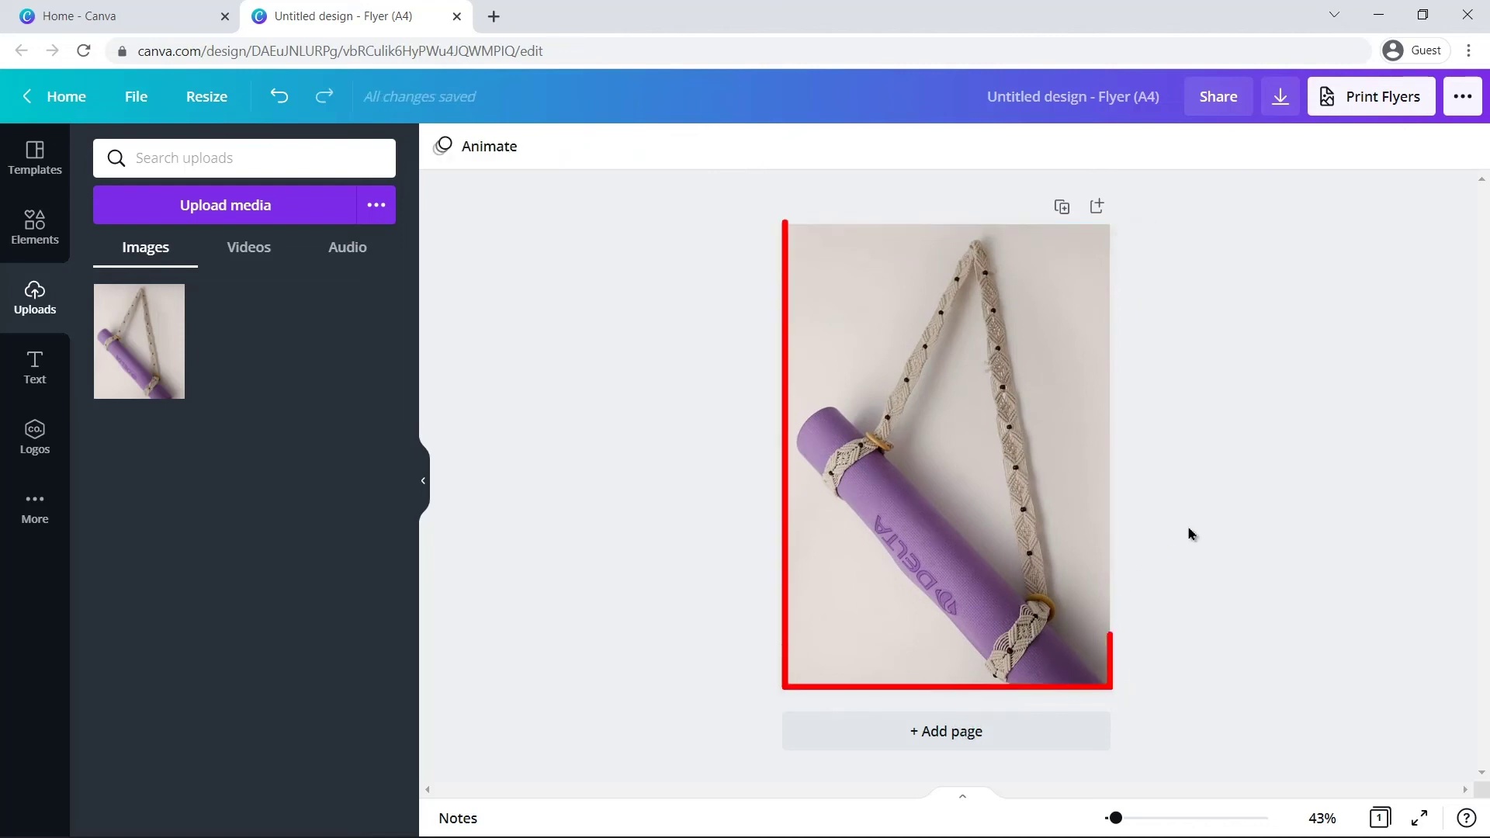
Remove the background of the purple yoga mat photo with Background Remover and apply the result.
left_click(1045, 505)
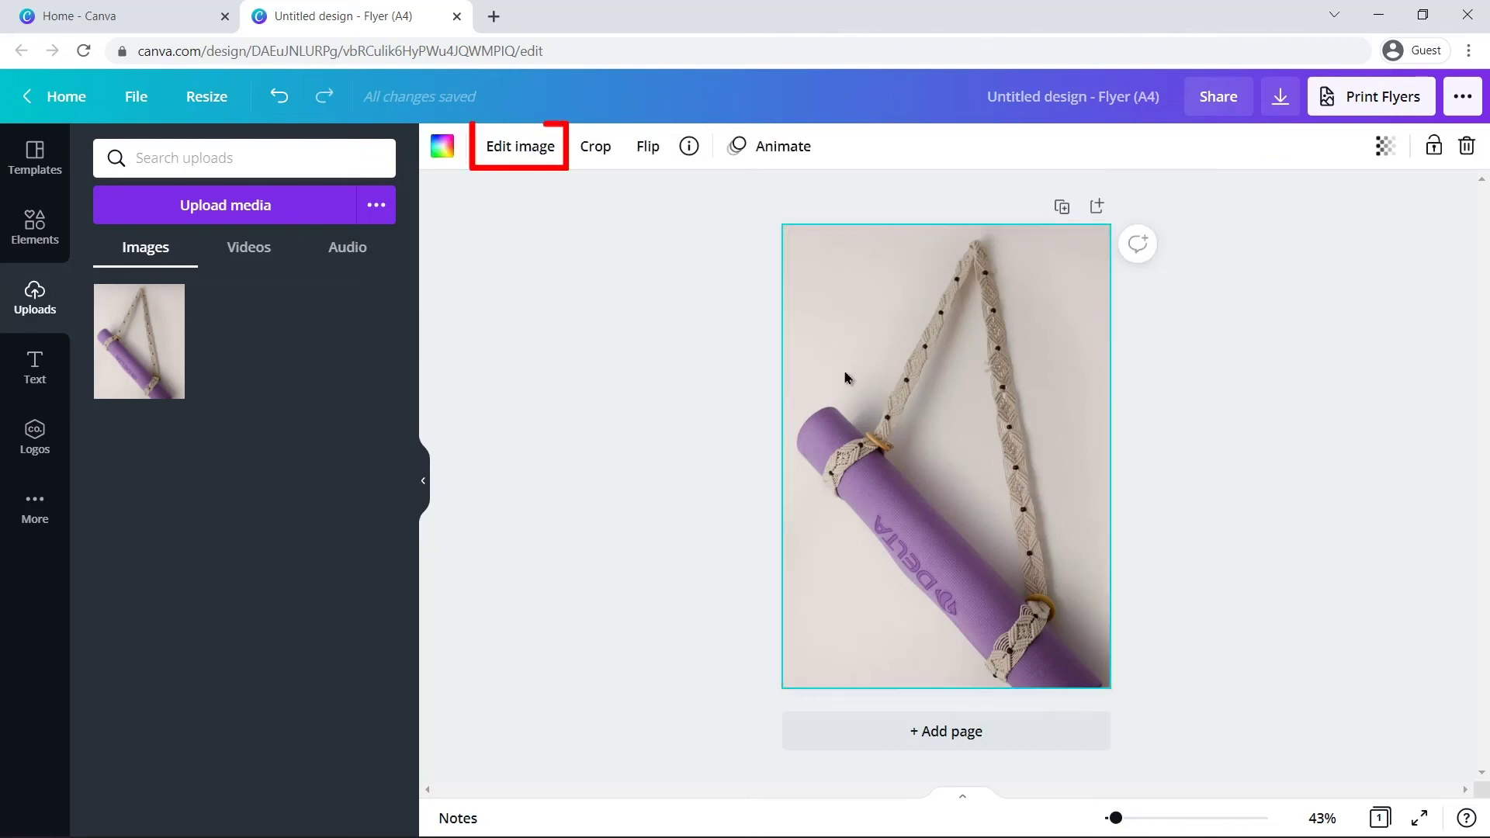
left_click(518, 151)
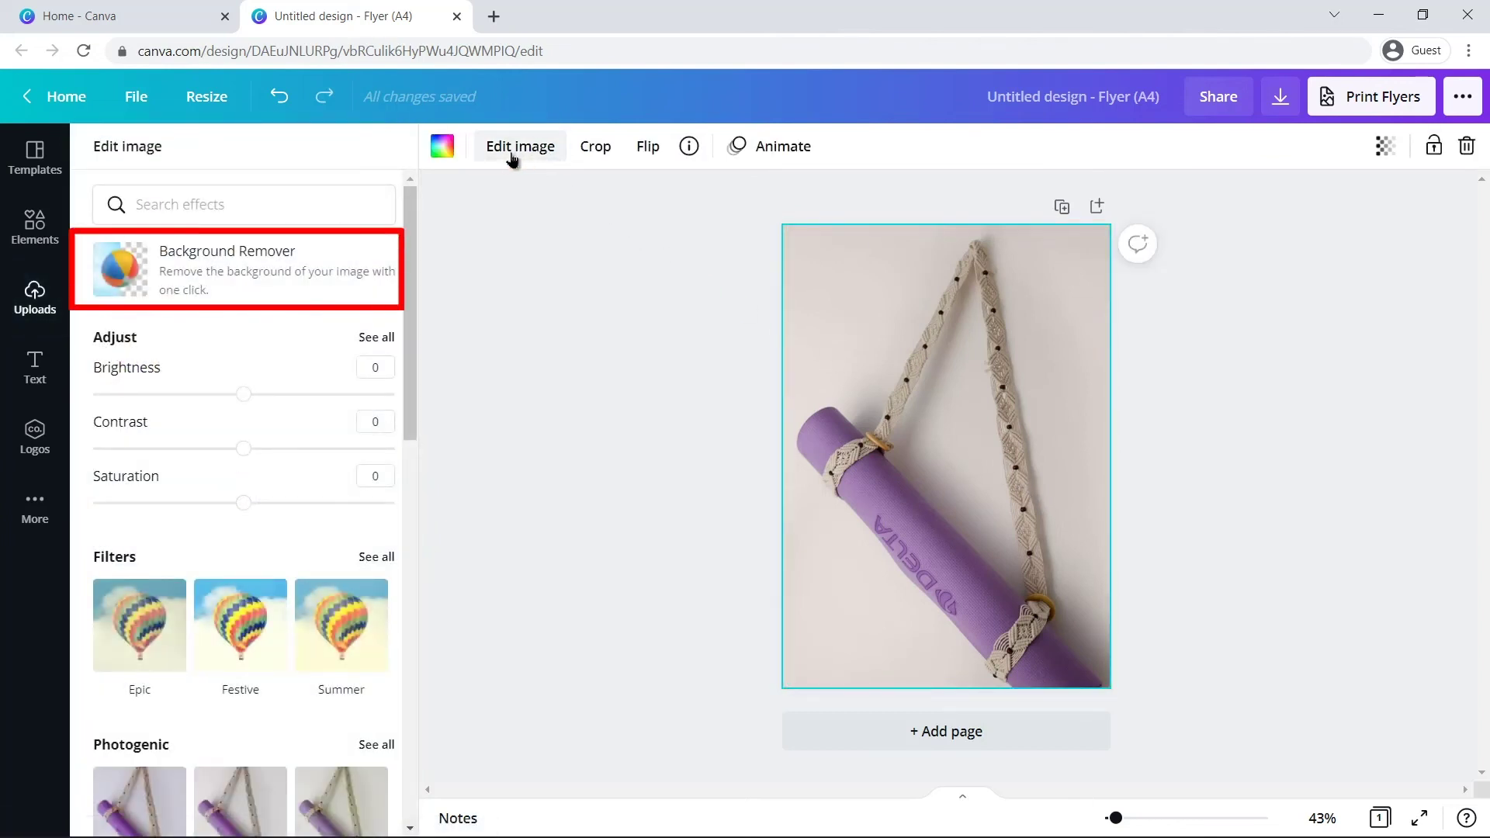
left_click(286, 274)
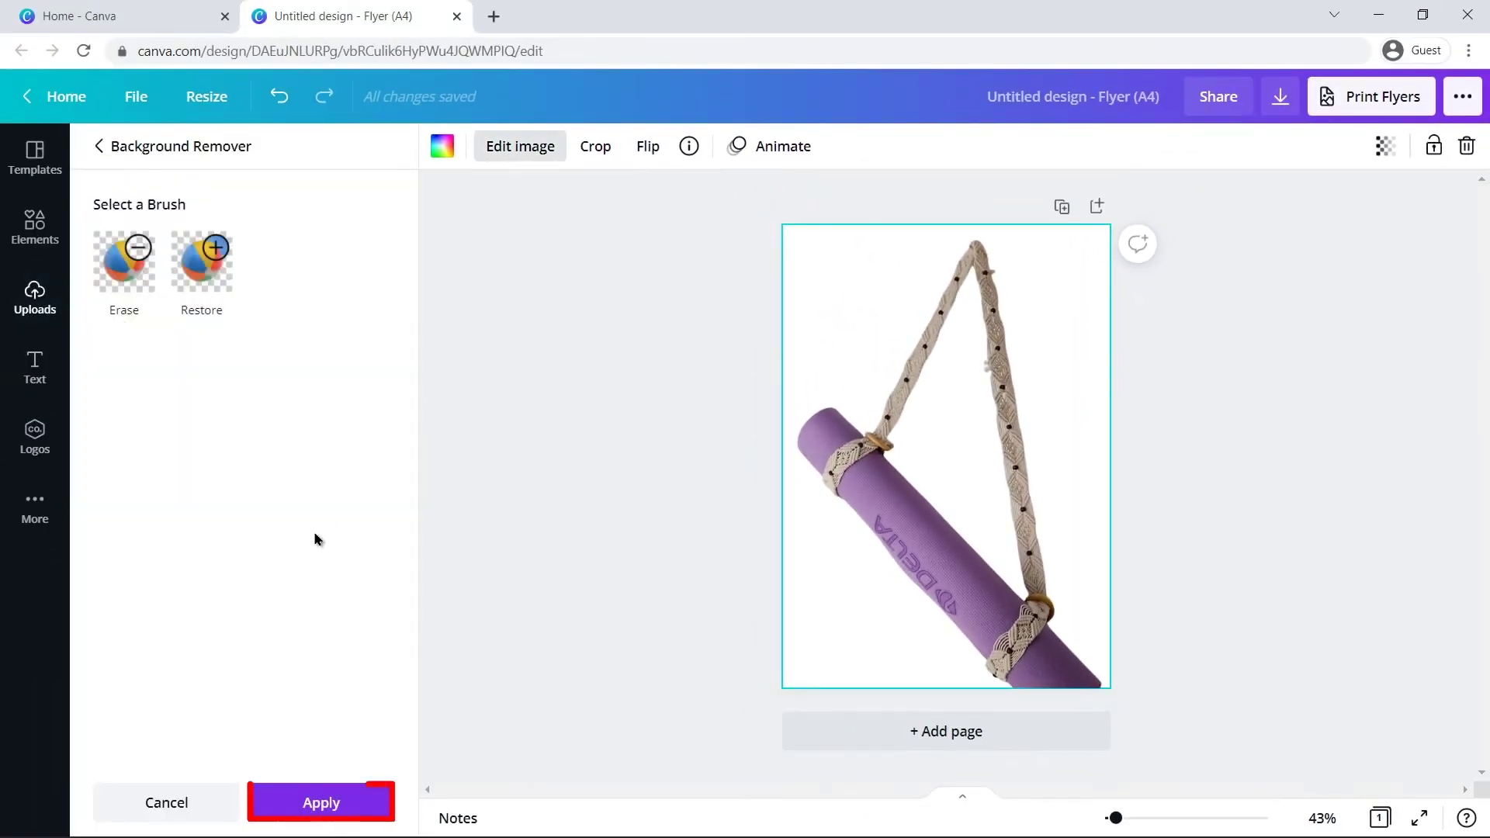
left_click(307, 802)
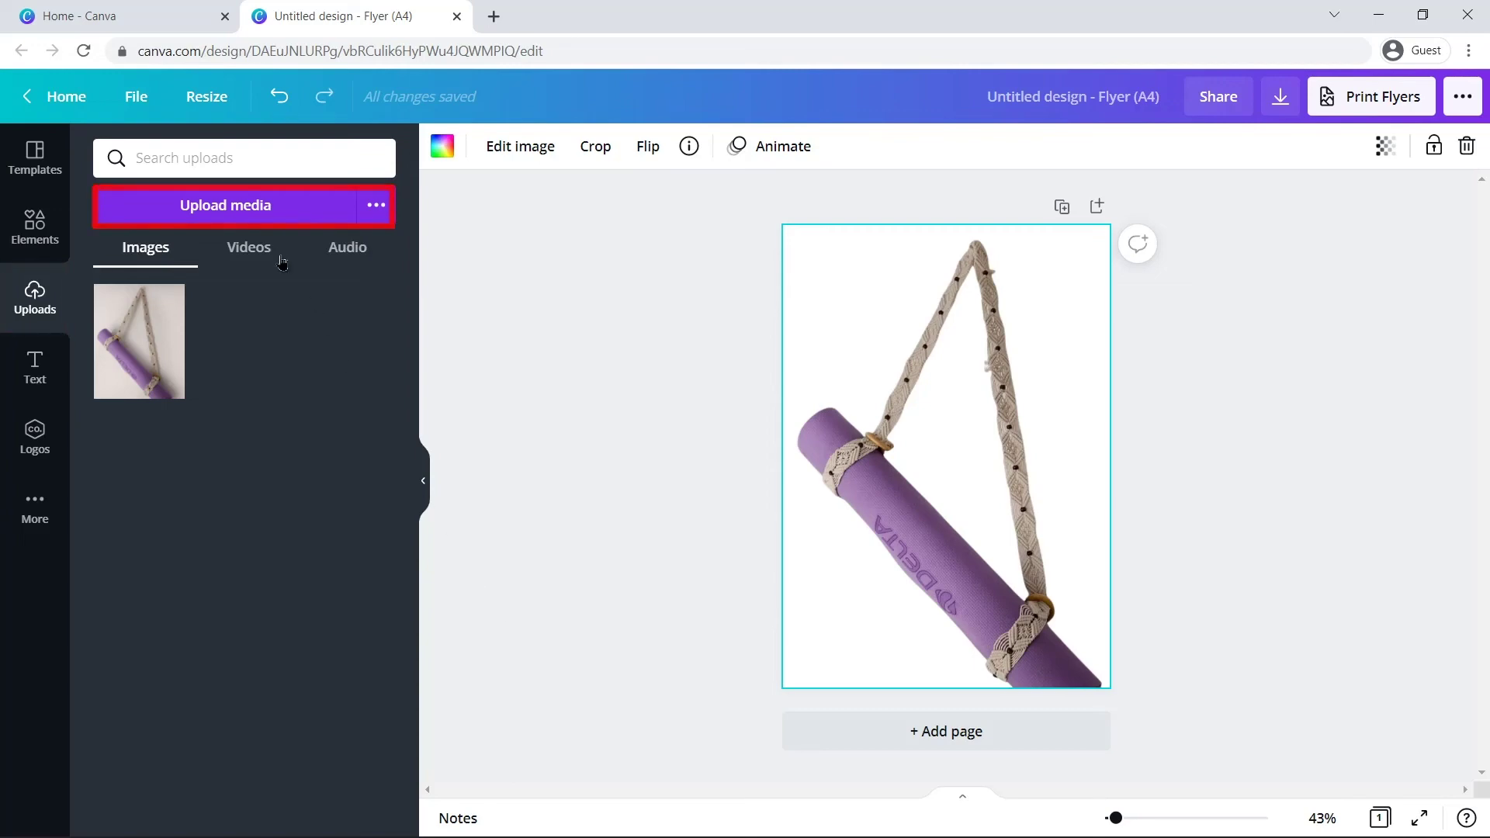
Upload Image 2.jpg and delete the yoga mat photo from the flyer page.
left_click(225, 205)
left_click(451, 171)
left_click(580, 434)
key("Delete")
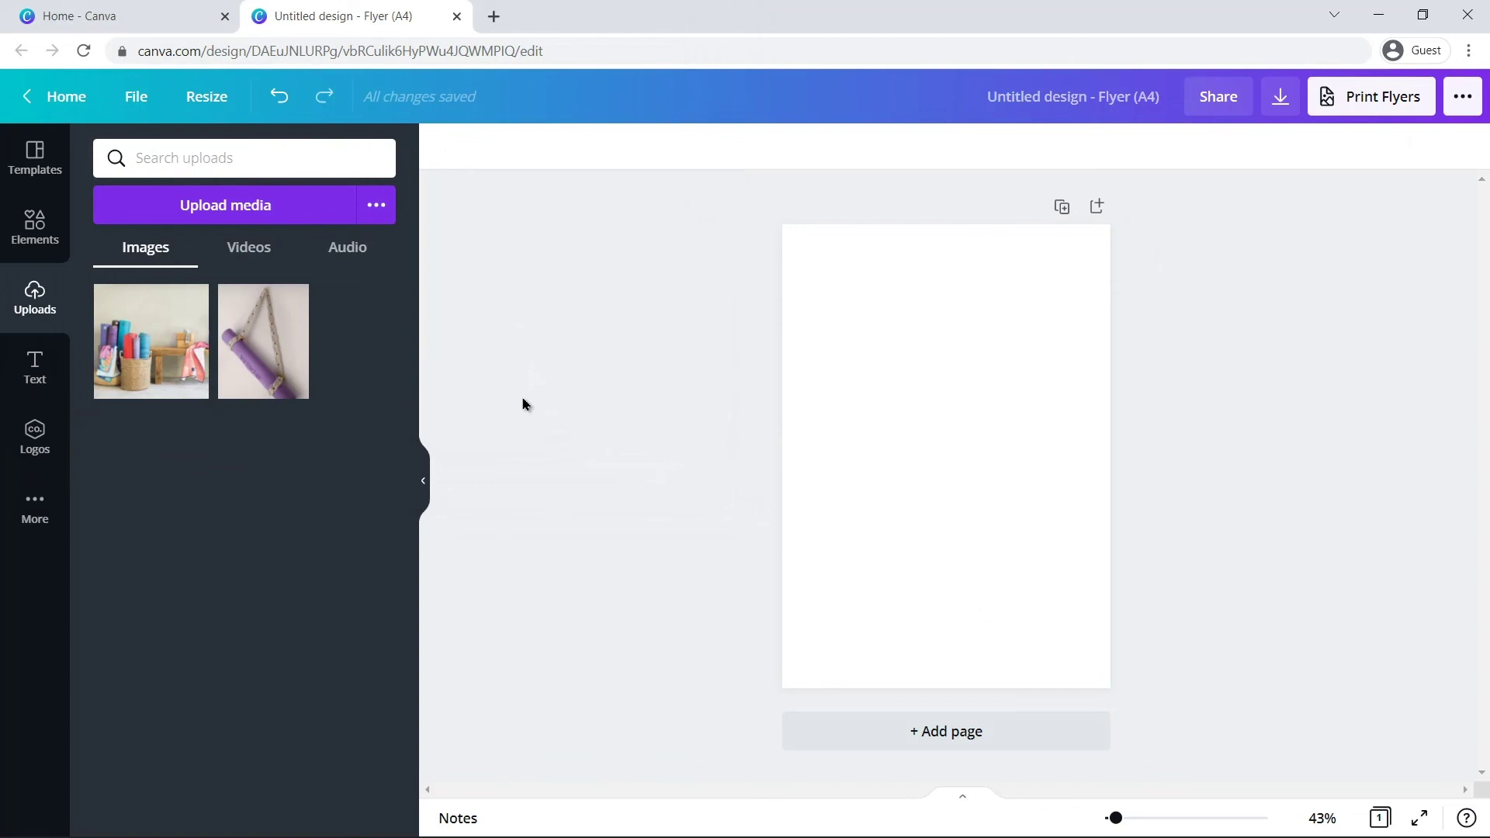
Add the photo of rolled mats in baskets to the flyer and enlarge and position it to fill the page.
left_click(193, 384)
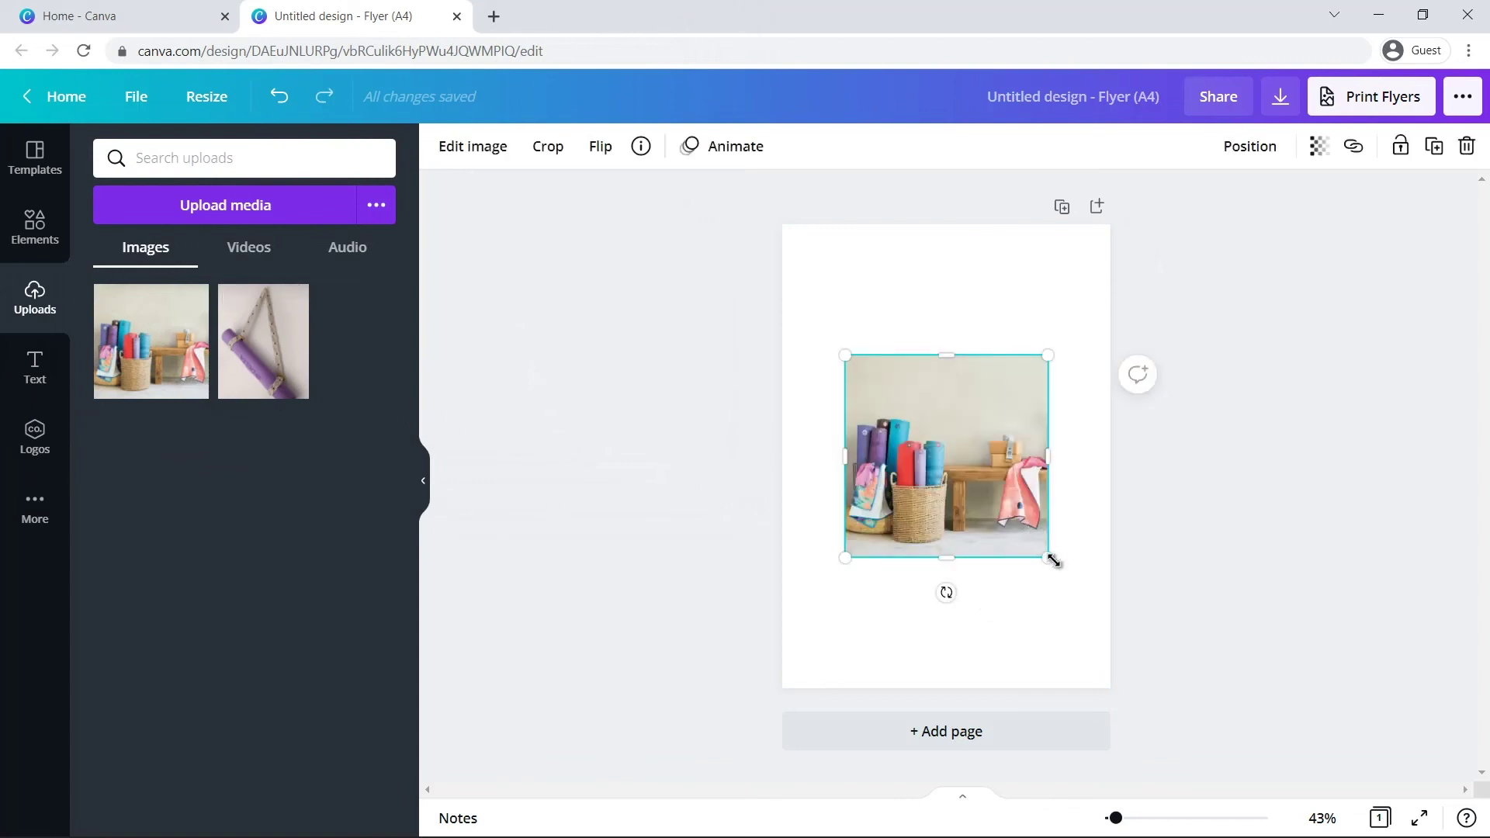
left_click_drag(842, 350, 742, 253)
left_click_drag(1111, 619, 1196, 689)
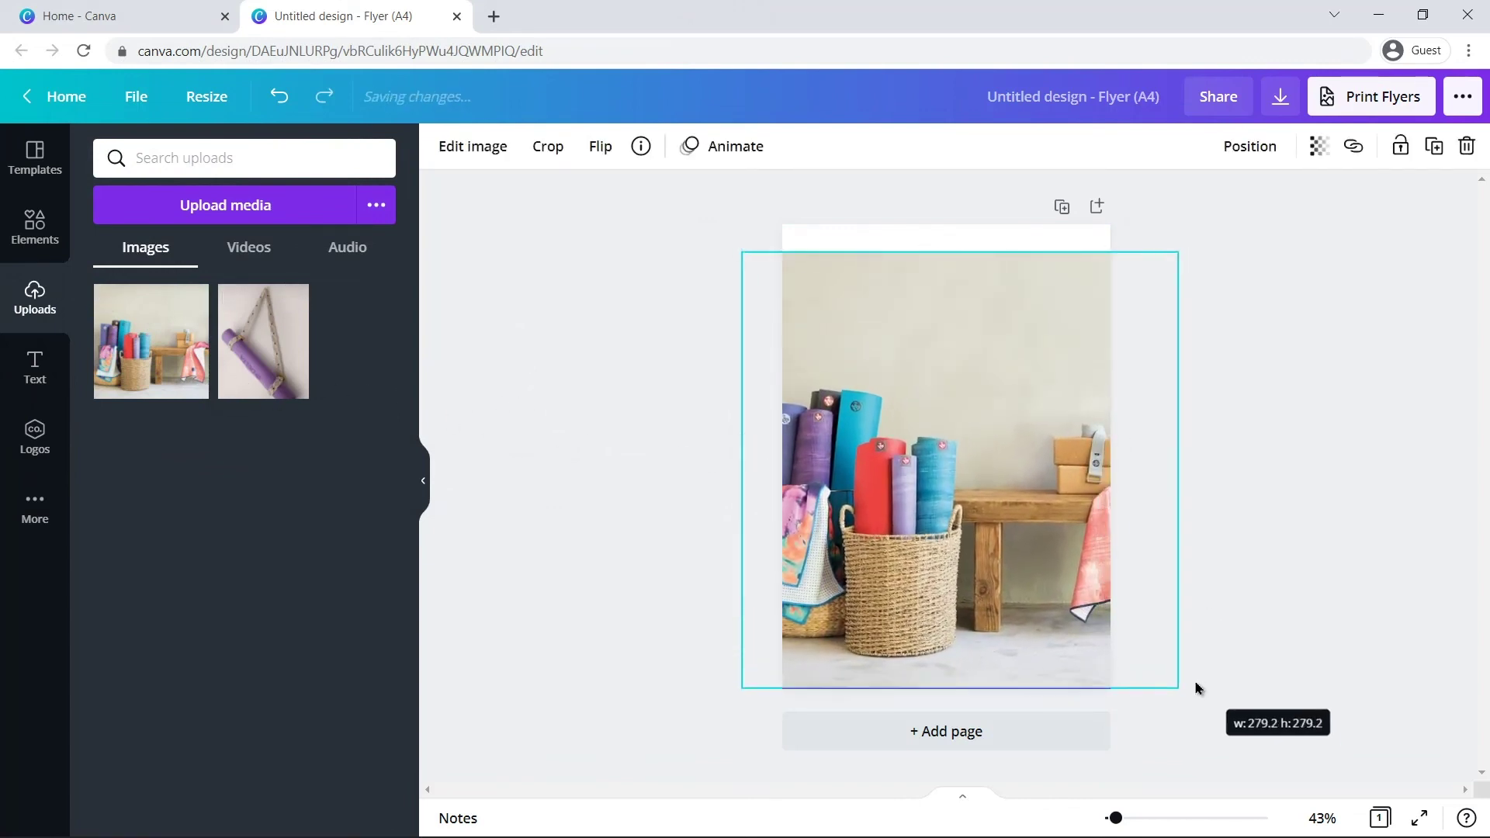
left_click_drag(742, 253, 712, 226)
left_click_drag(818, 282, 871, 287)
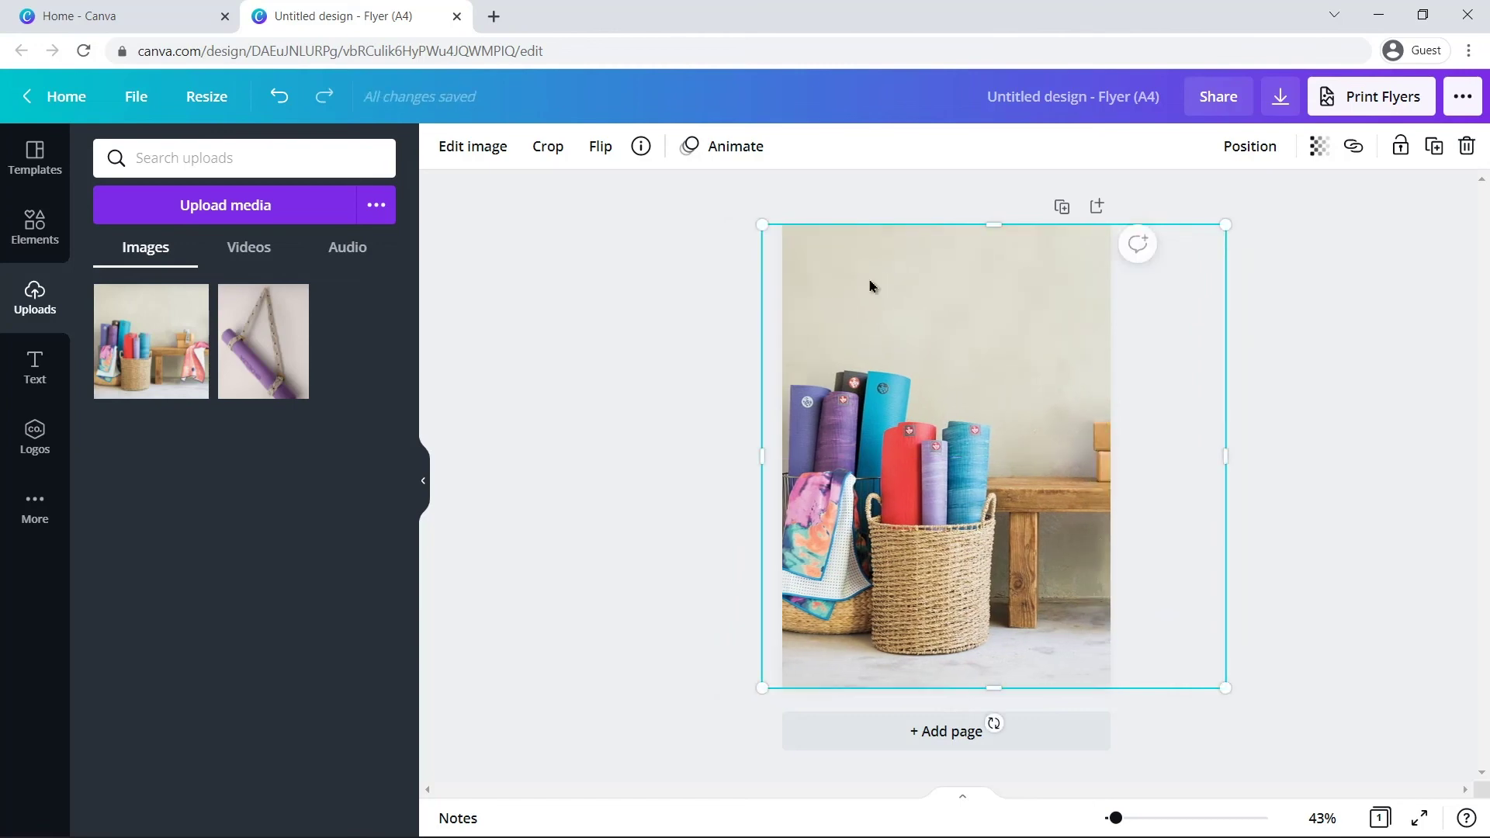
left_click(1269, 407)
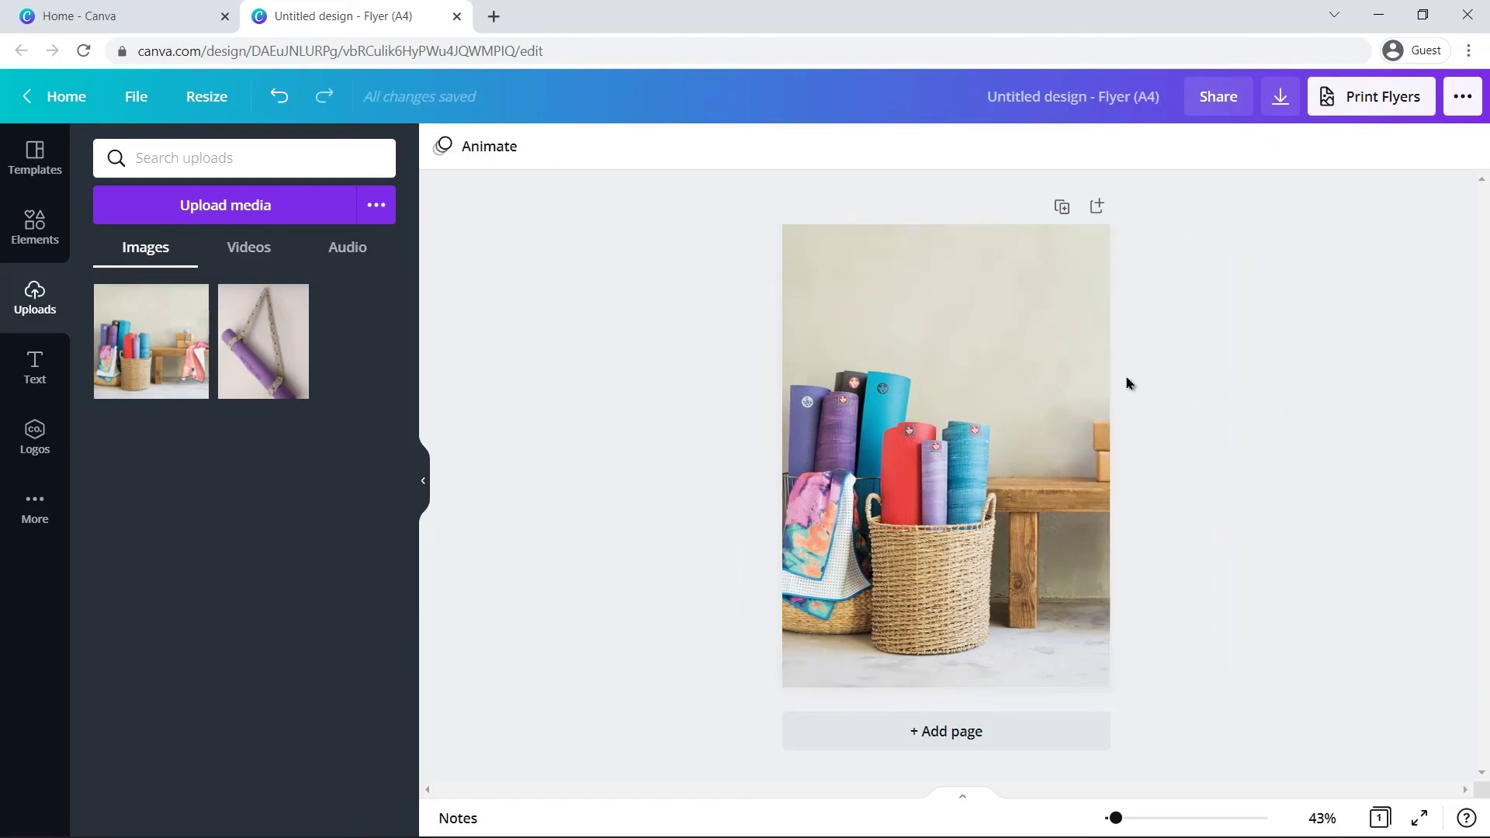
Remove the background of the basket photo with Background Remover.
left_click(1044, 373)
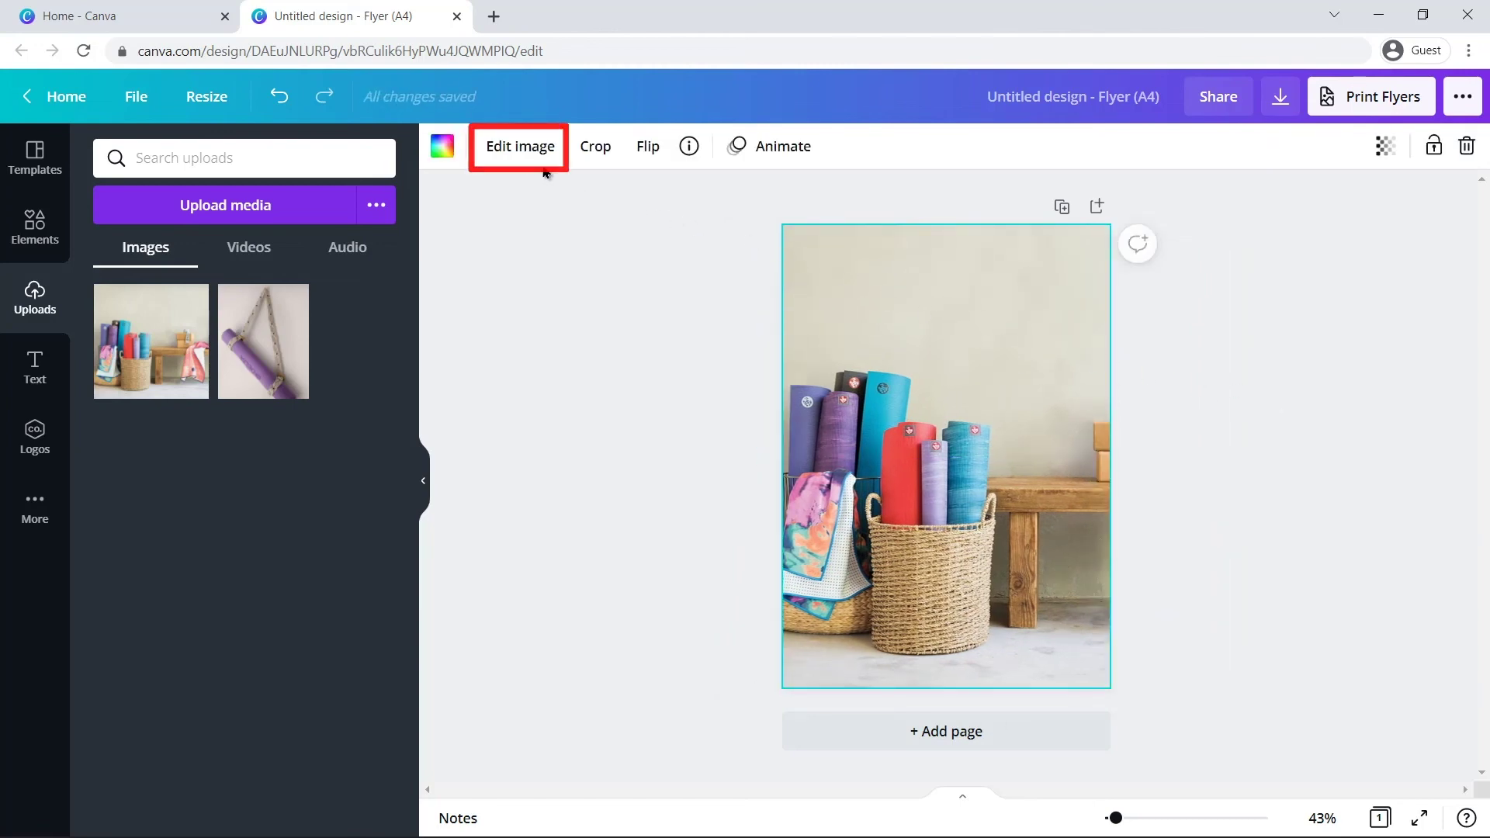
left_click(517, 149)
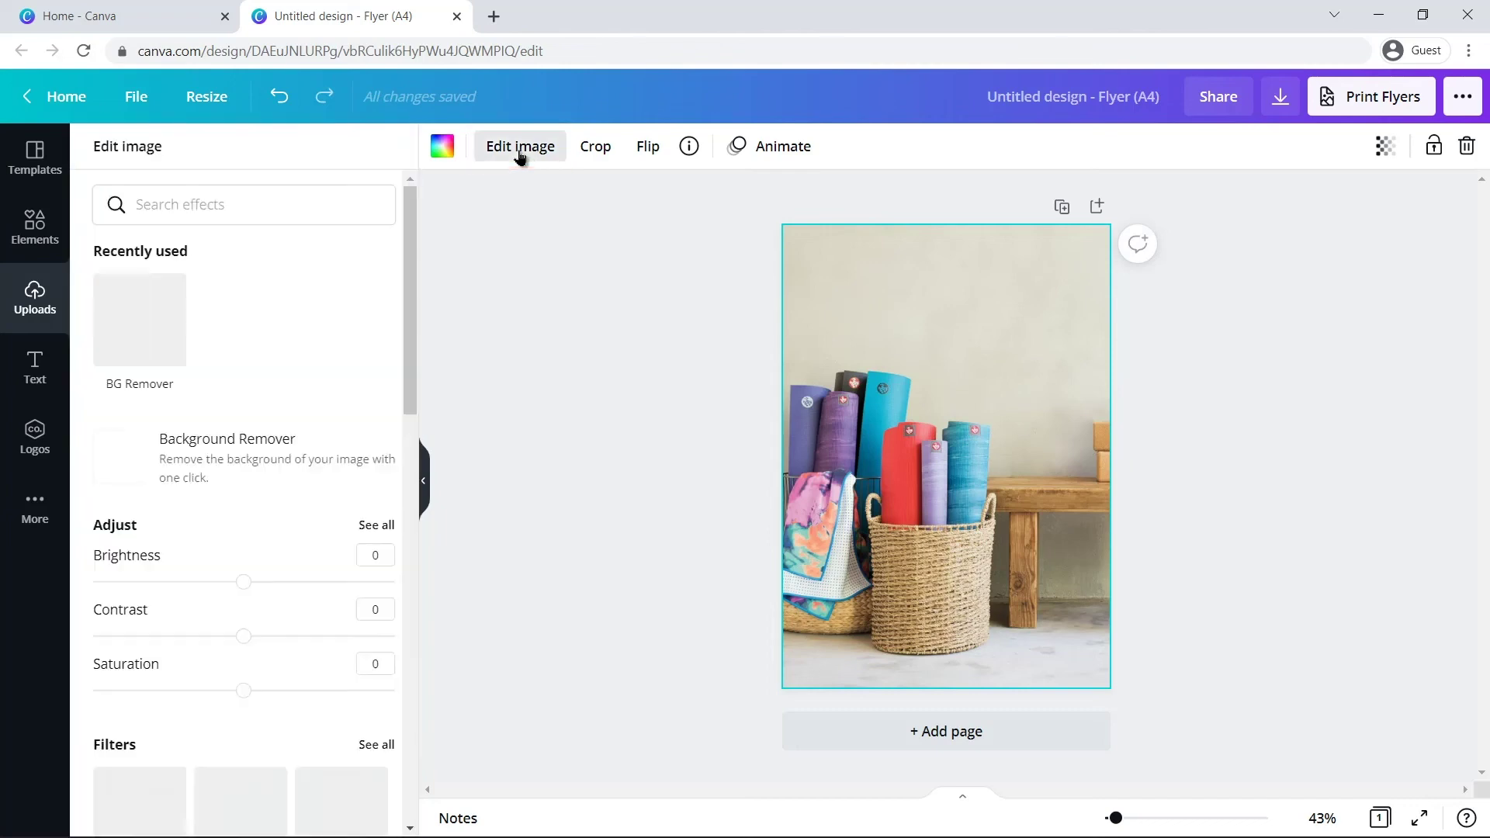
left_click(218, 459)
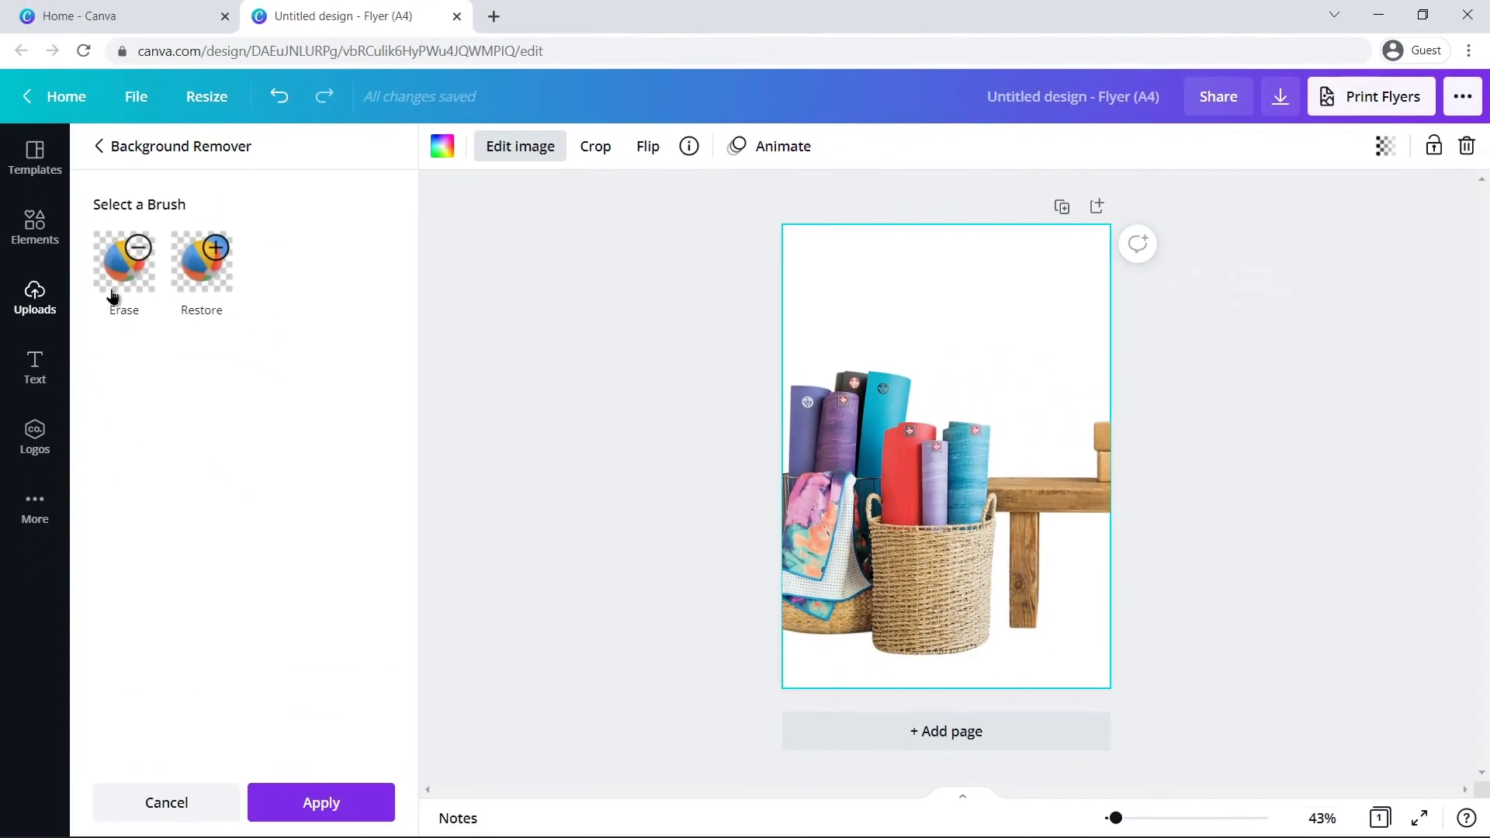
Erase the boxes, pink towel and far part of the bench with an Erase brush of size 29, plus a streak across the rolled mats.
left_click(142, 278)
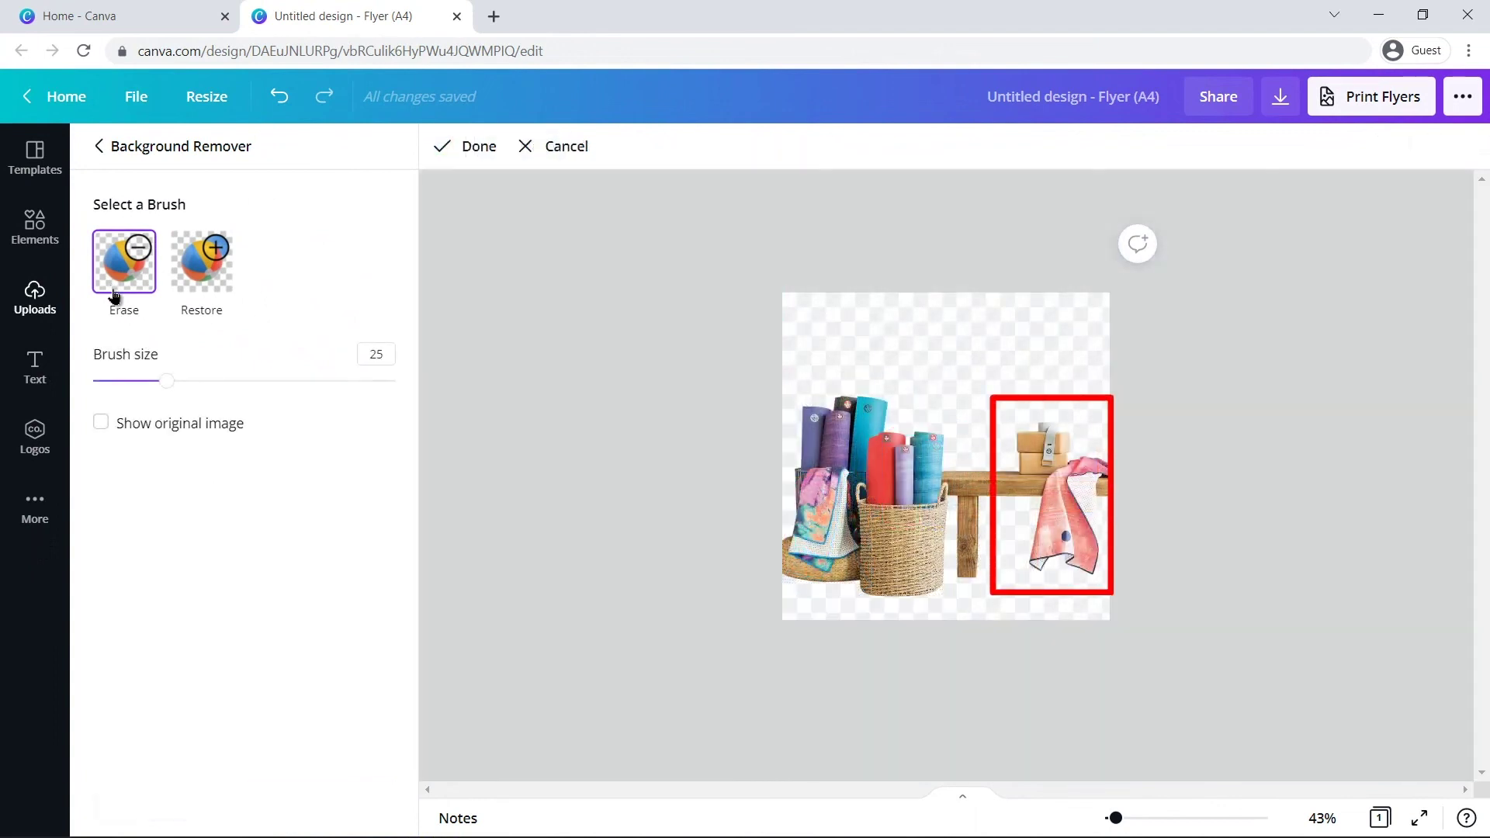
left_click_drag(167, 381, 179, 381)
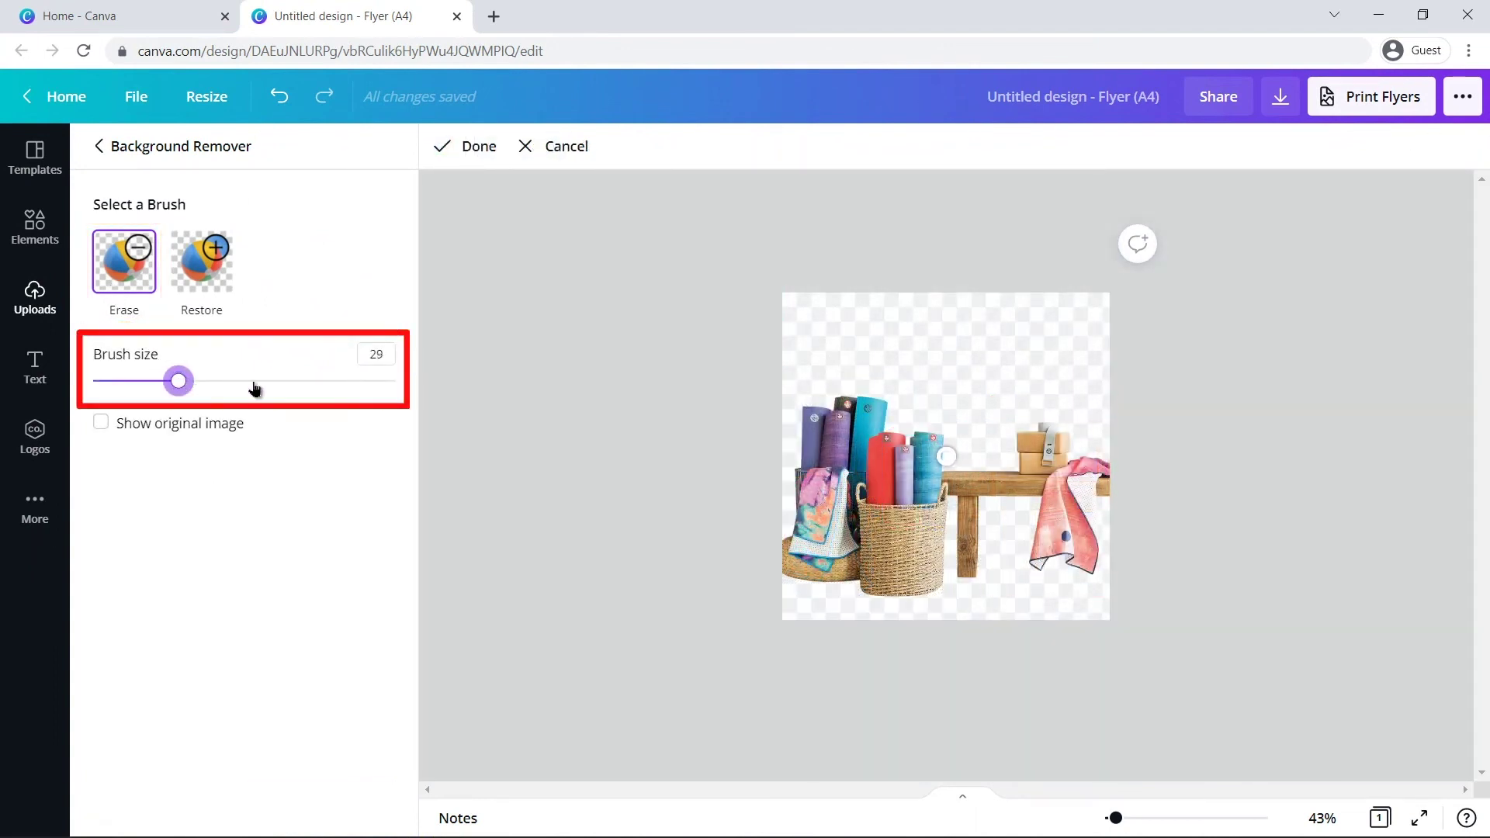
mouse_move(1040, 426)
left_mouse_down()
mouse_move(1039, 486)
mouse_move(1107, 472)
mouse_move(1046, 503)
mouse_move(1108, 543)
mouse_move(1001, 494)
left_mouse_up()
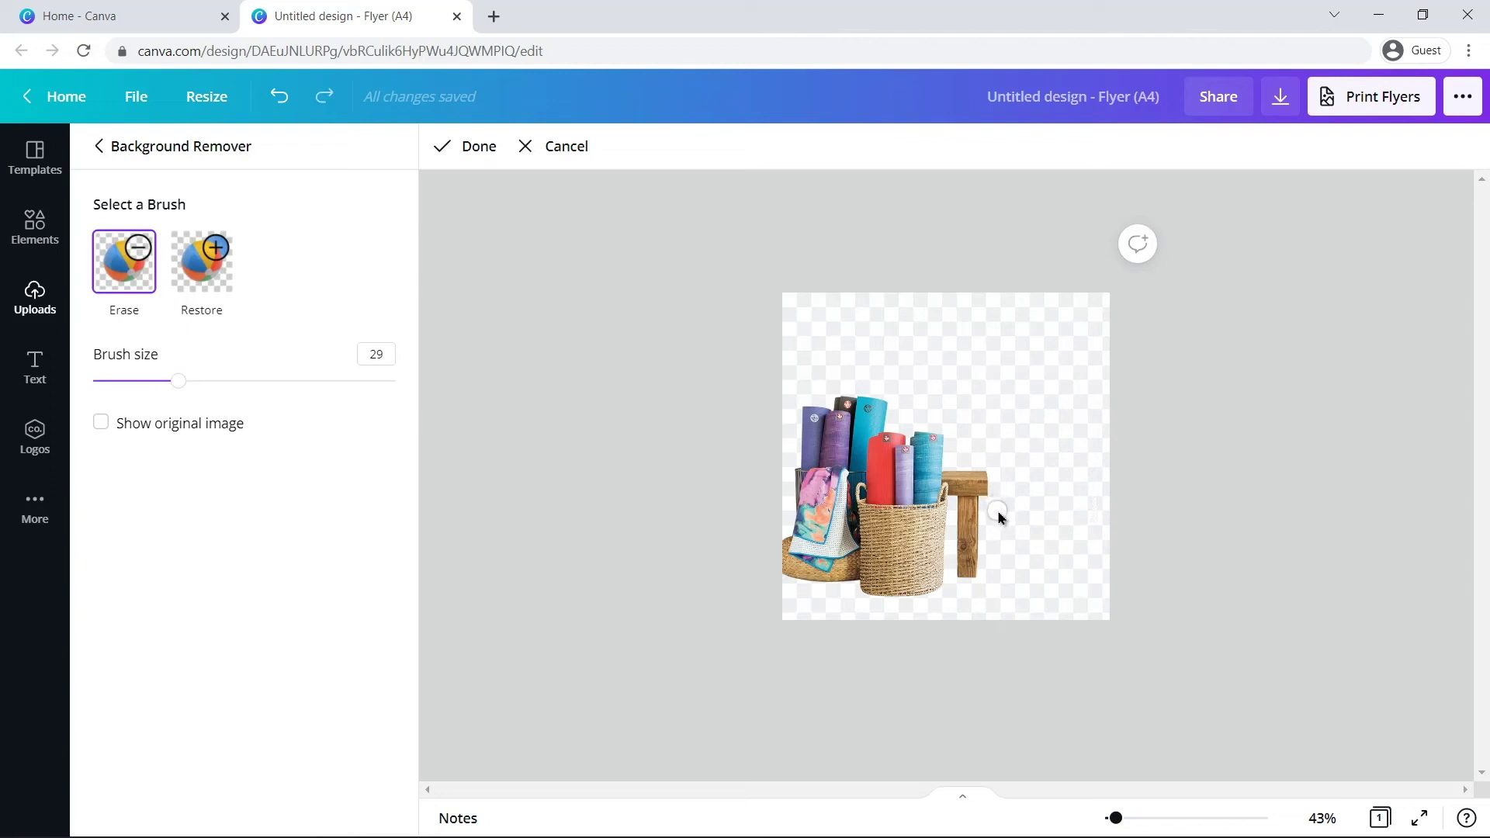
mouse_move(927, 452)
left_mouse_down()
mouse_move(889, 463)
mouse_move(852, 449)
left_mouse_up()
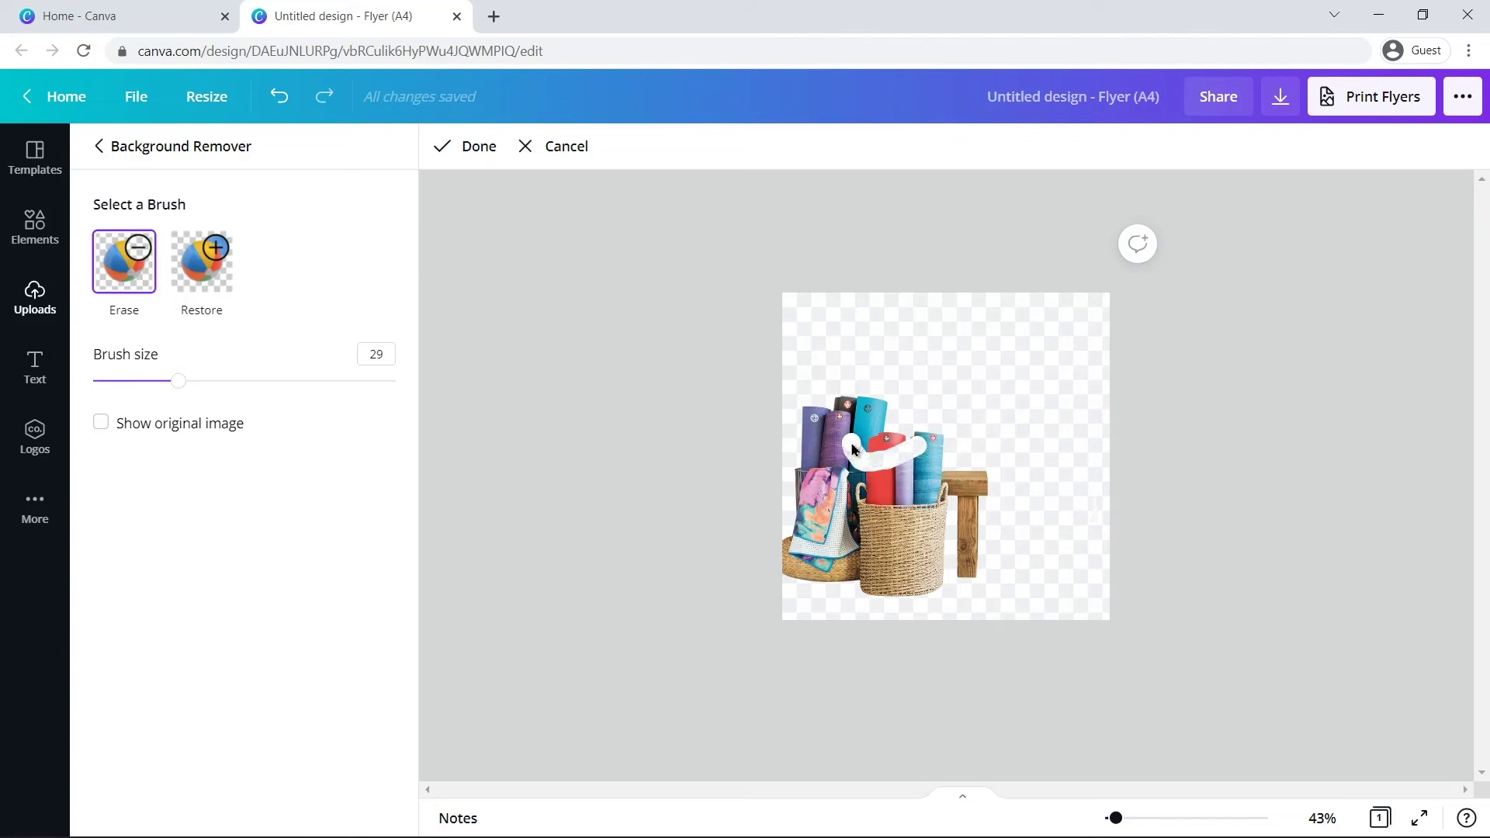
Restore the erased streak across the rolled mats with a Restore brush of size 32 and apply the background removal.
left_click(203, 267)
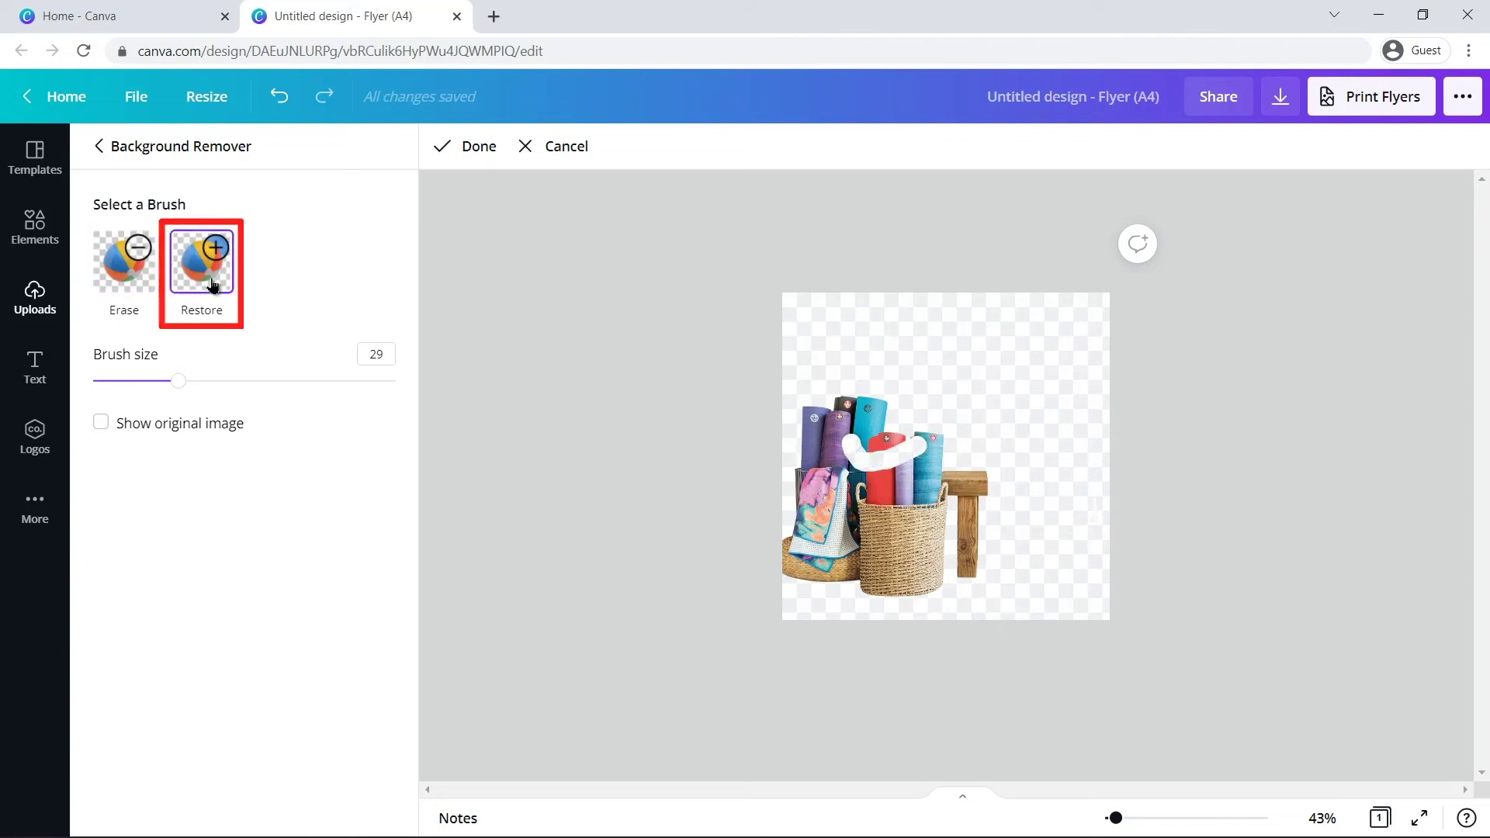
left_click_drag(178, 382, 190, 388)
left_click_drag(835, 439, 880, 468)
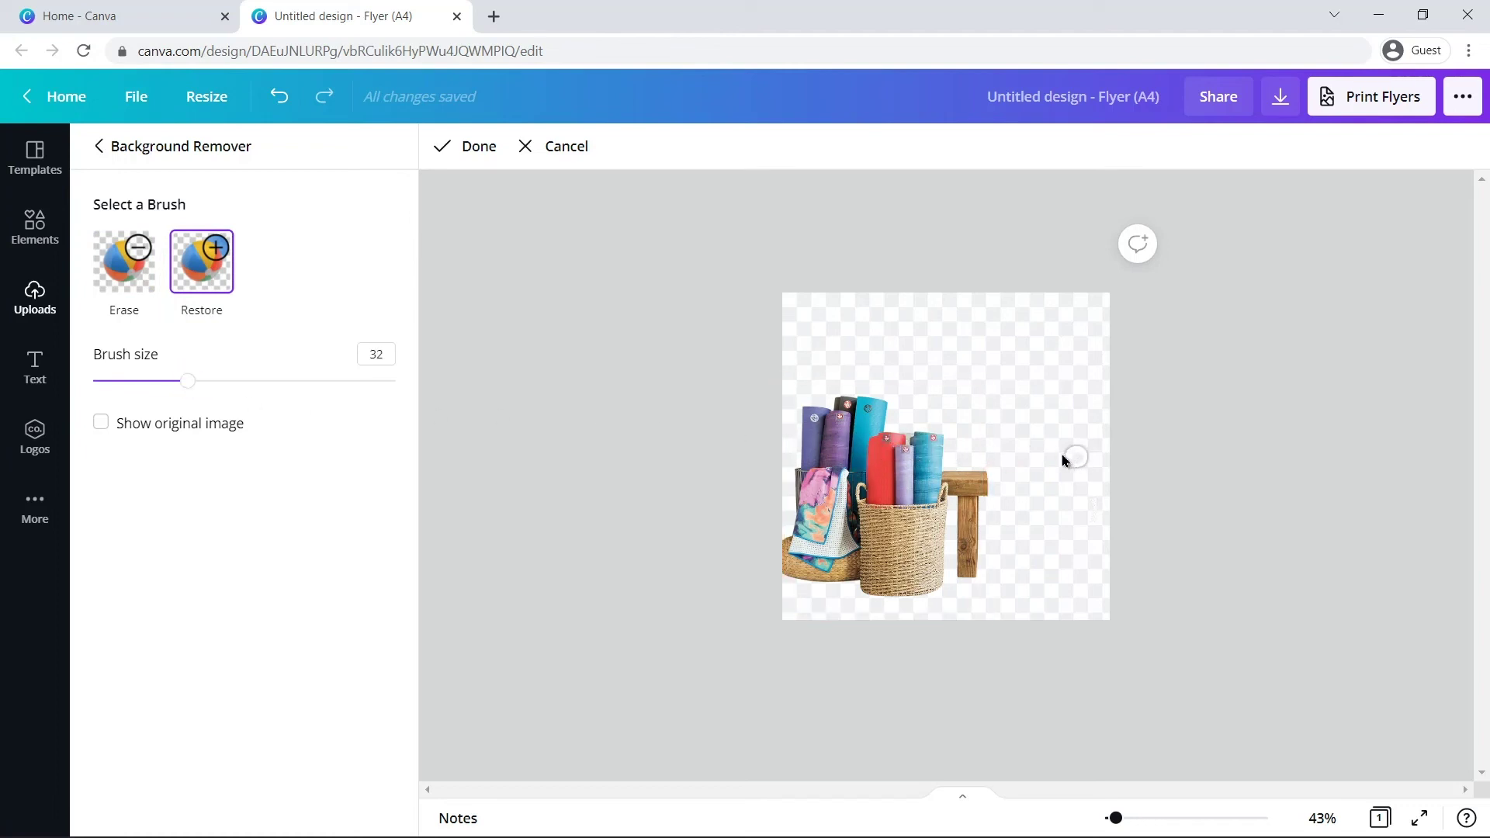
left_click(444, 159)
left_click(304, 810)
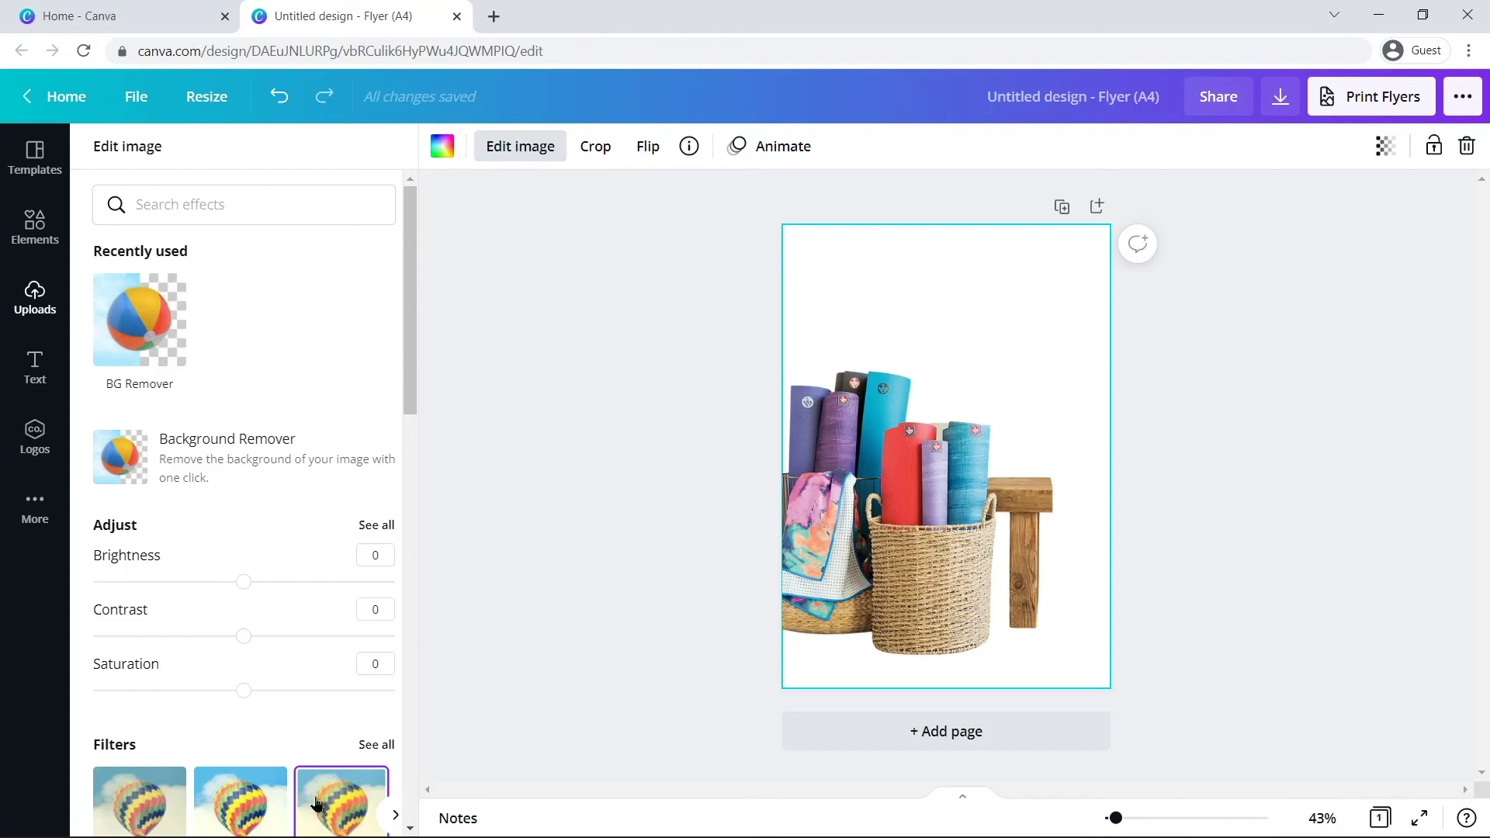
left_click(477, 606)
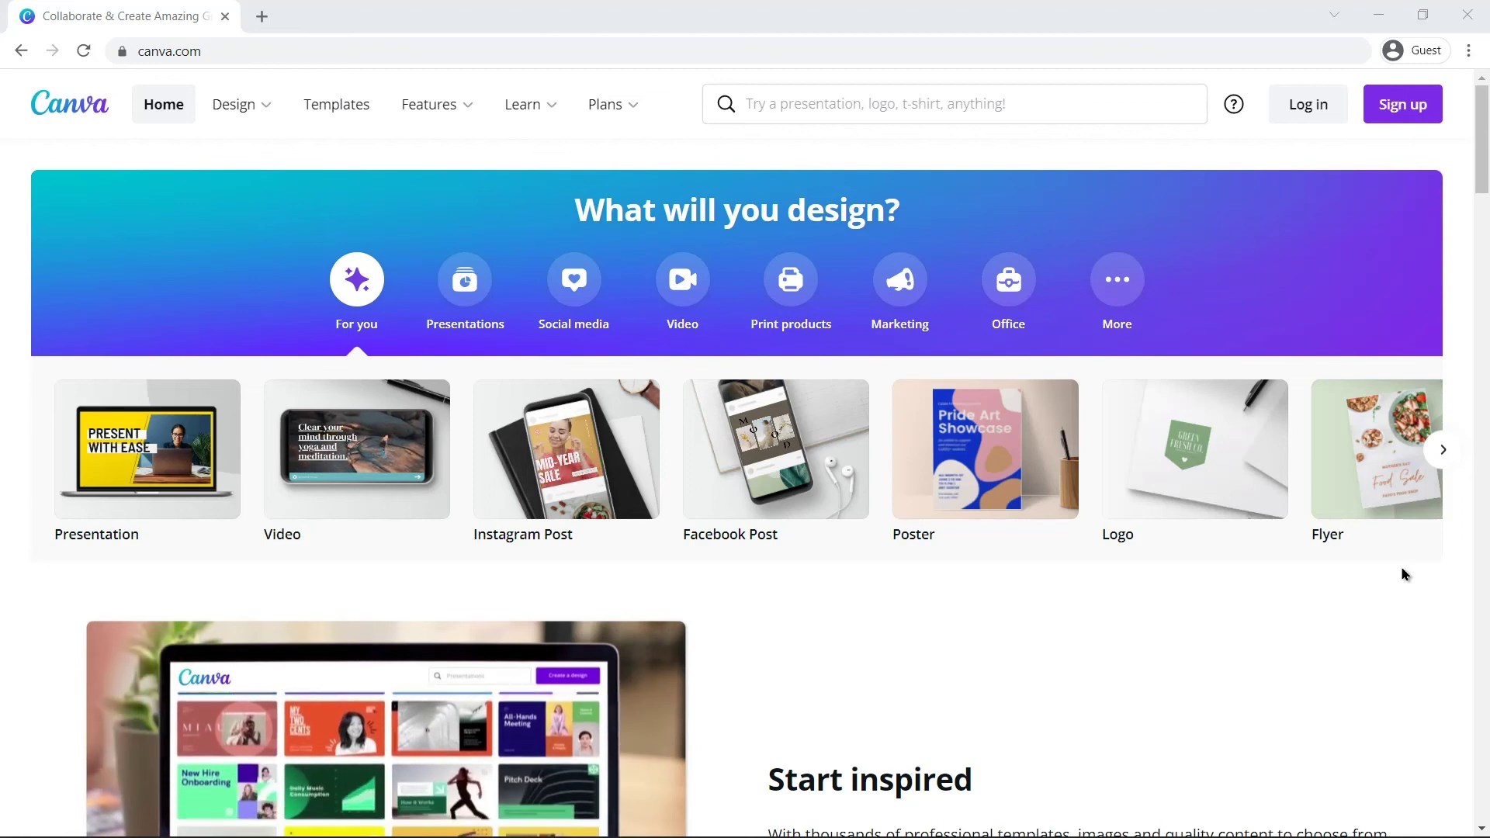
Look through the Canva home page down to its templates section, return to its start and begin signing up.
middle_click(1401, 568)
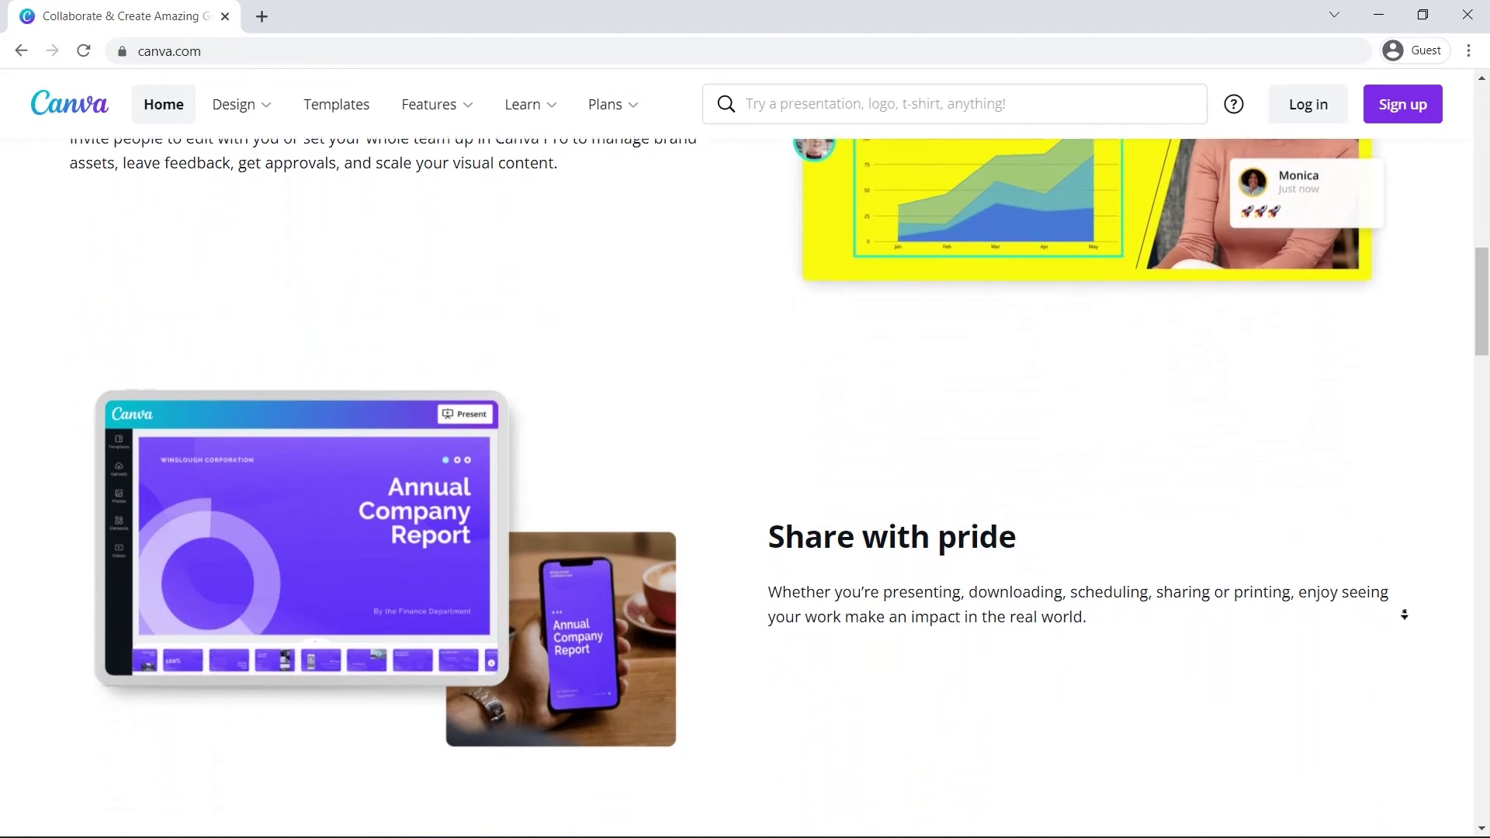
middle_click(1409, 619)
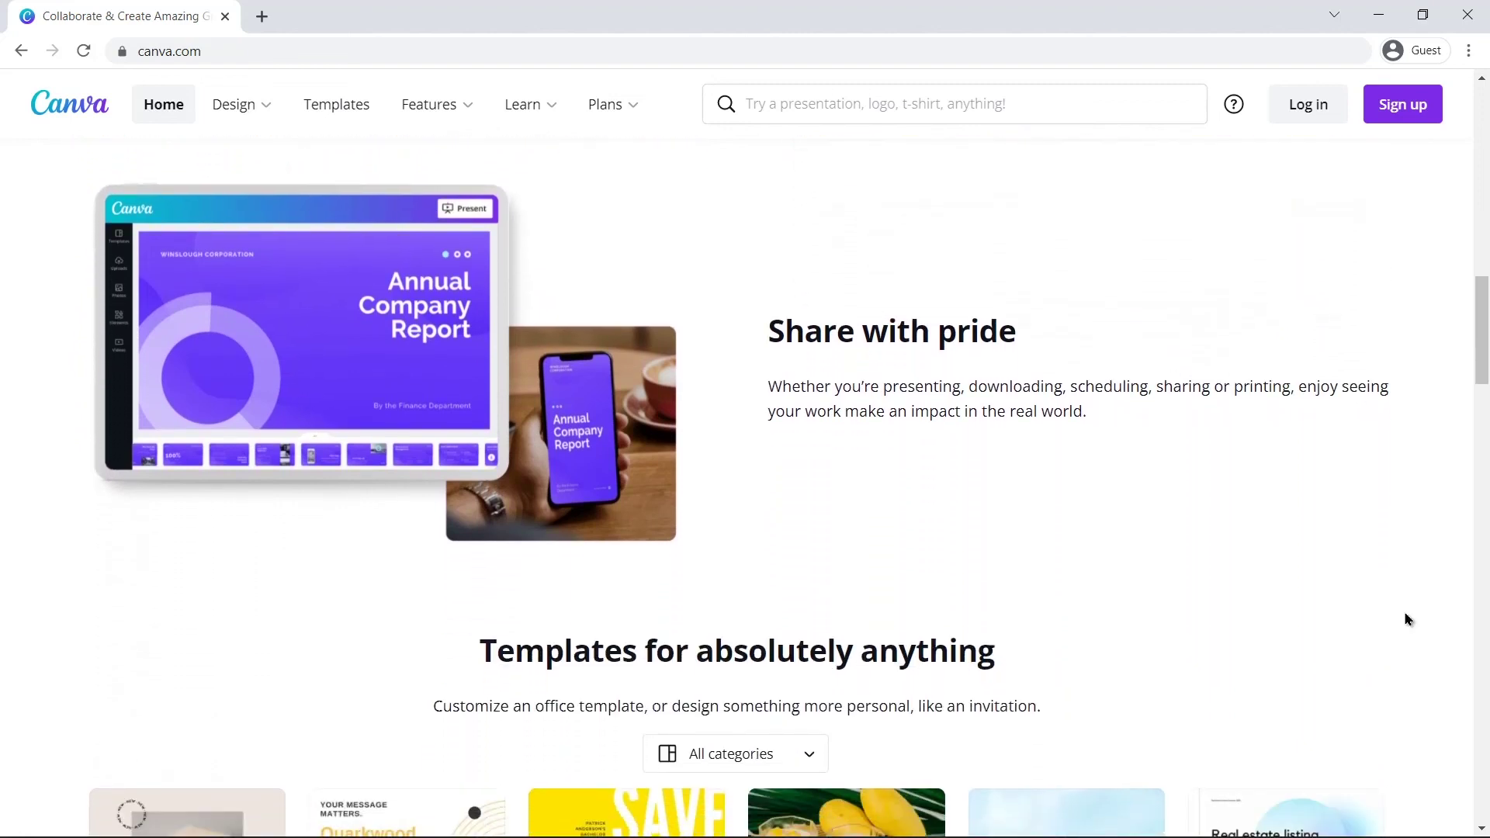
key("Home")
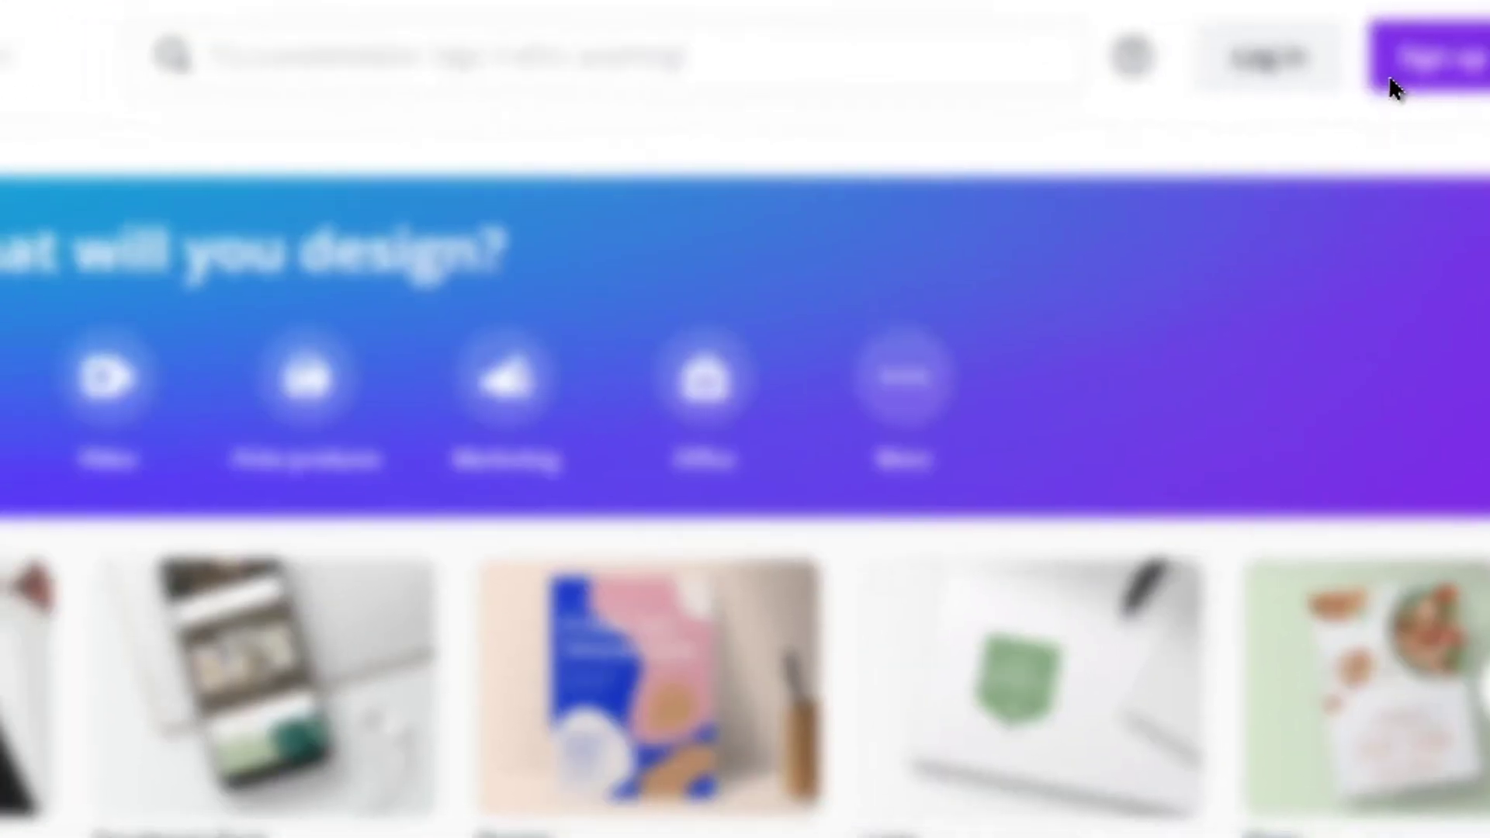
left_click(1340, 97)
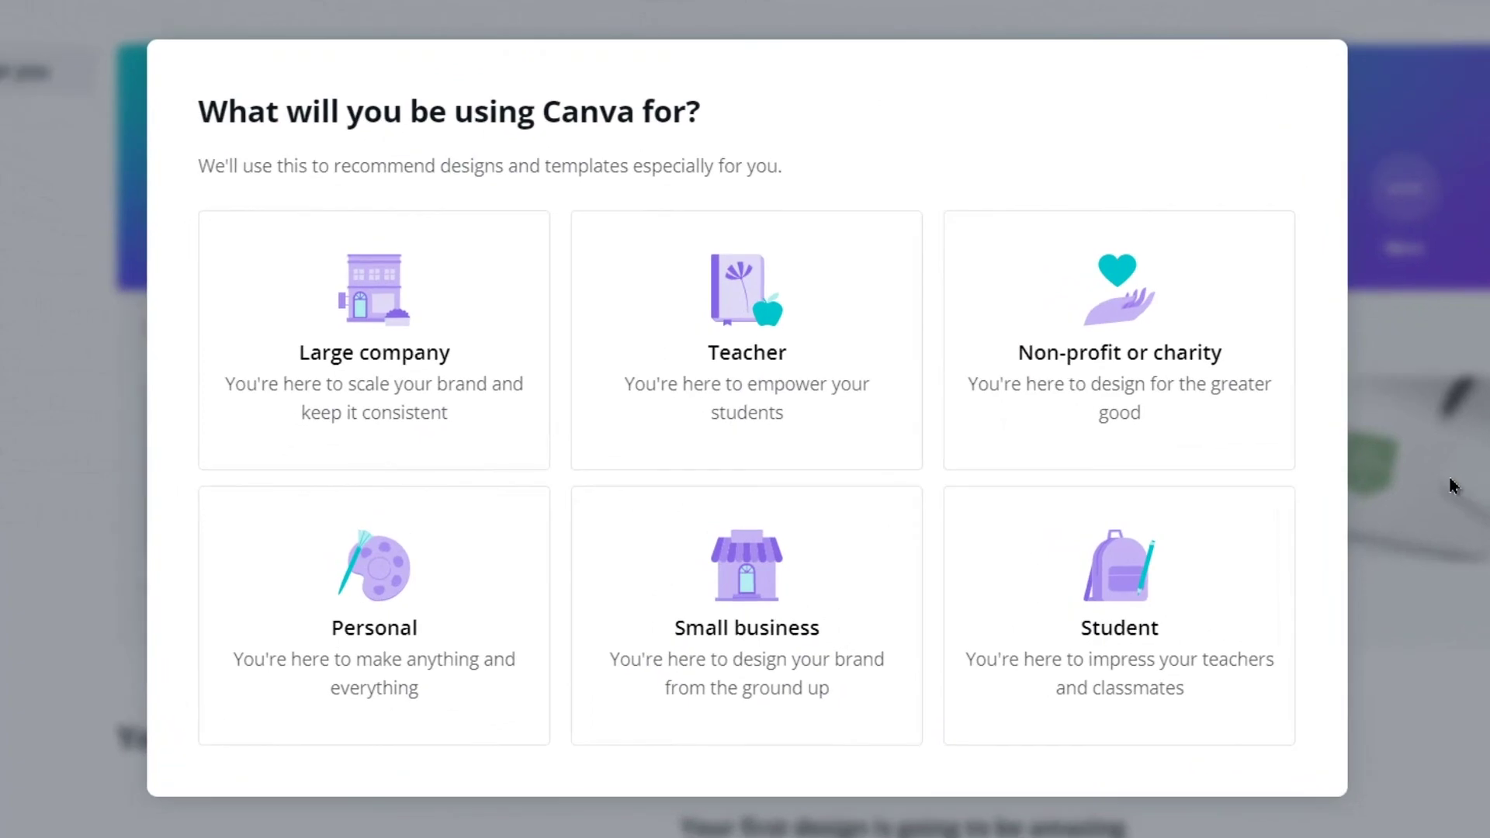
Choose small business as the account's use, skip the team details and open the 30-day Canva Pro free trial form.
left_click(815, 644)
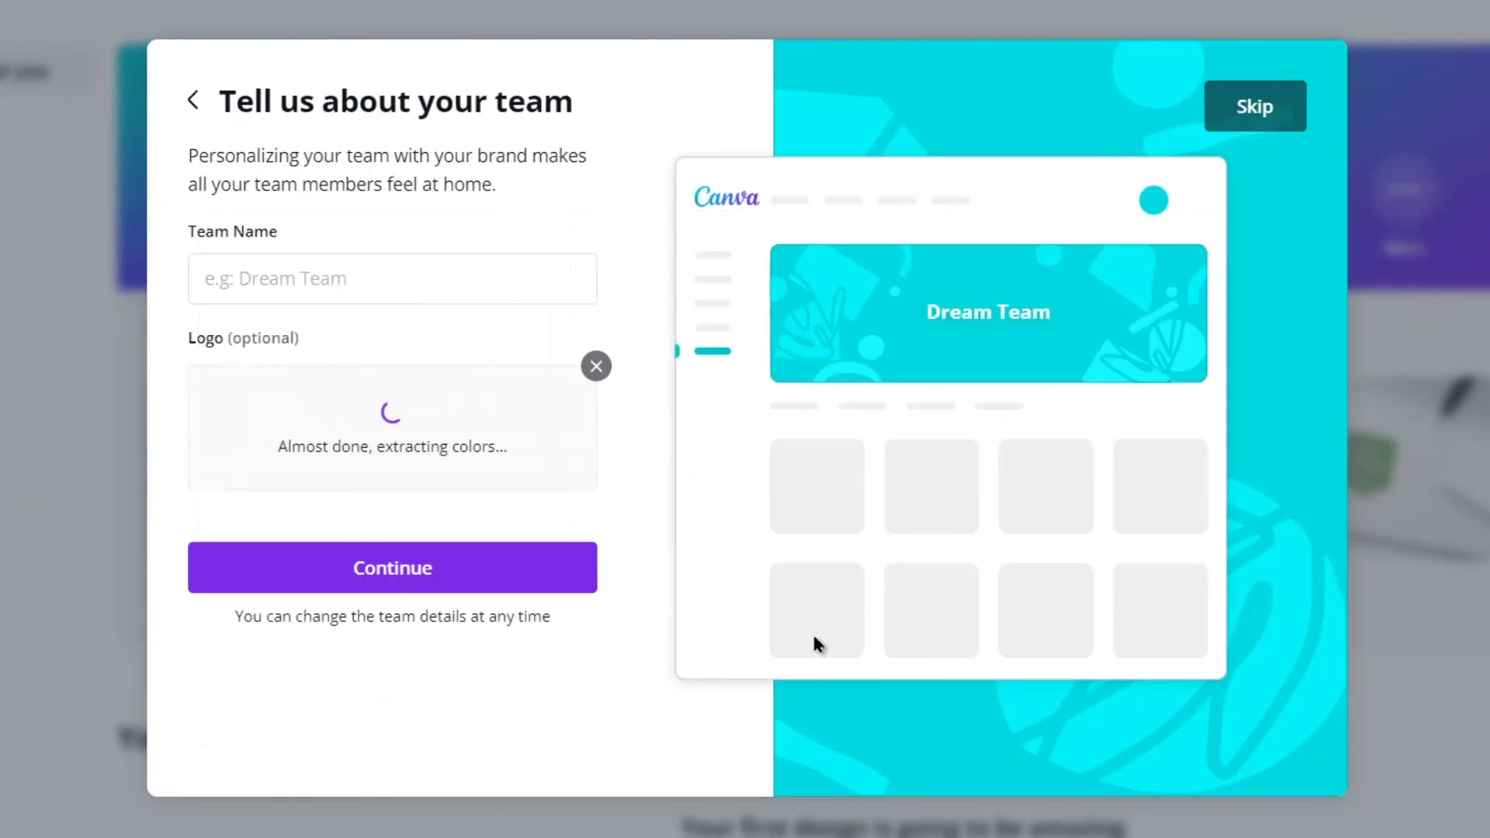
left_click(1266, 116)
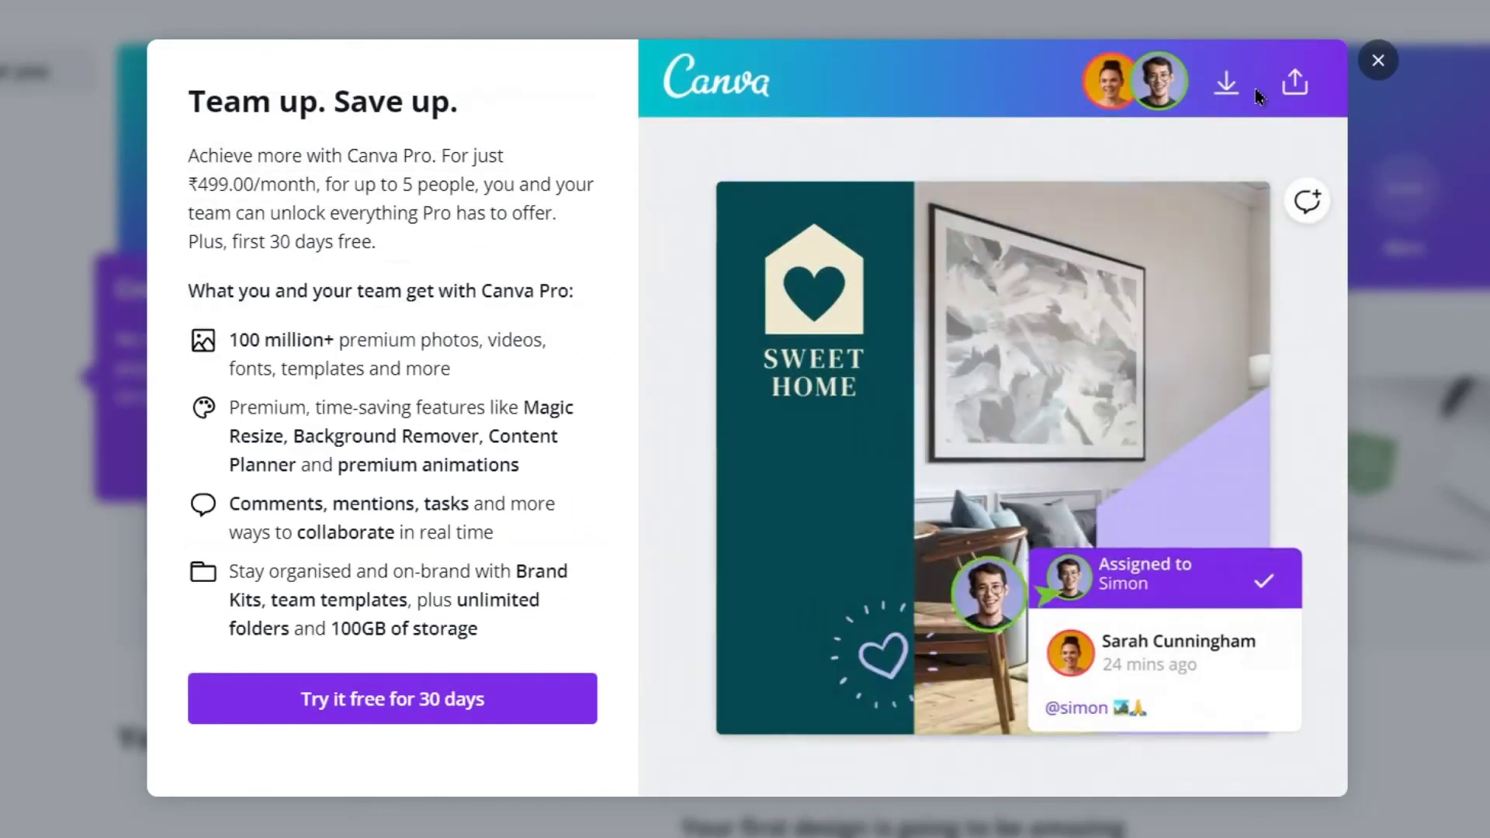
left_click(320, 699)
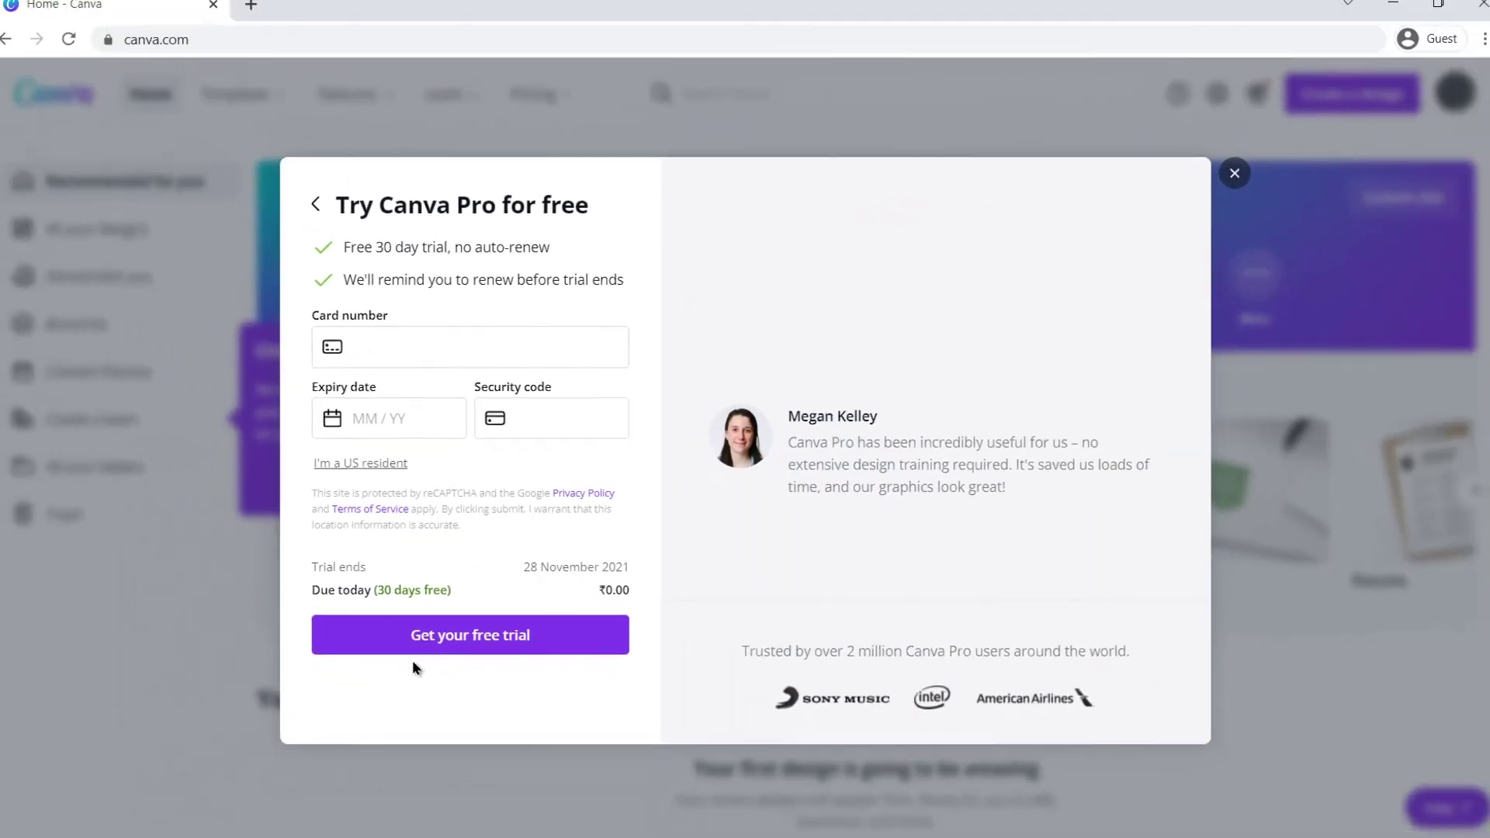
key("Escape")
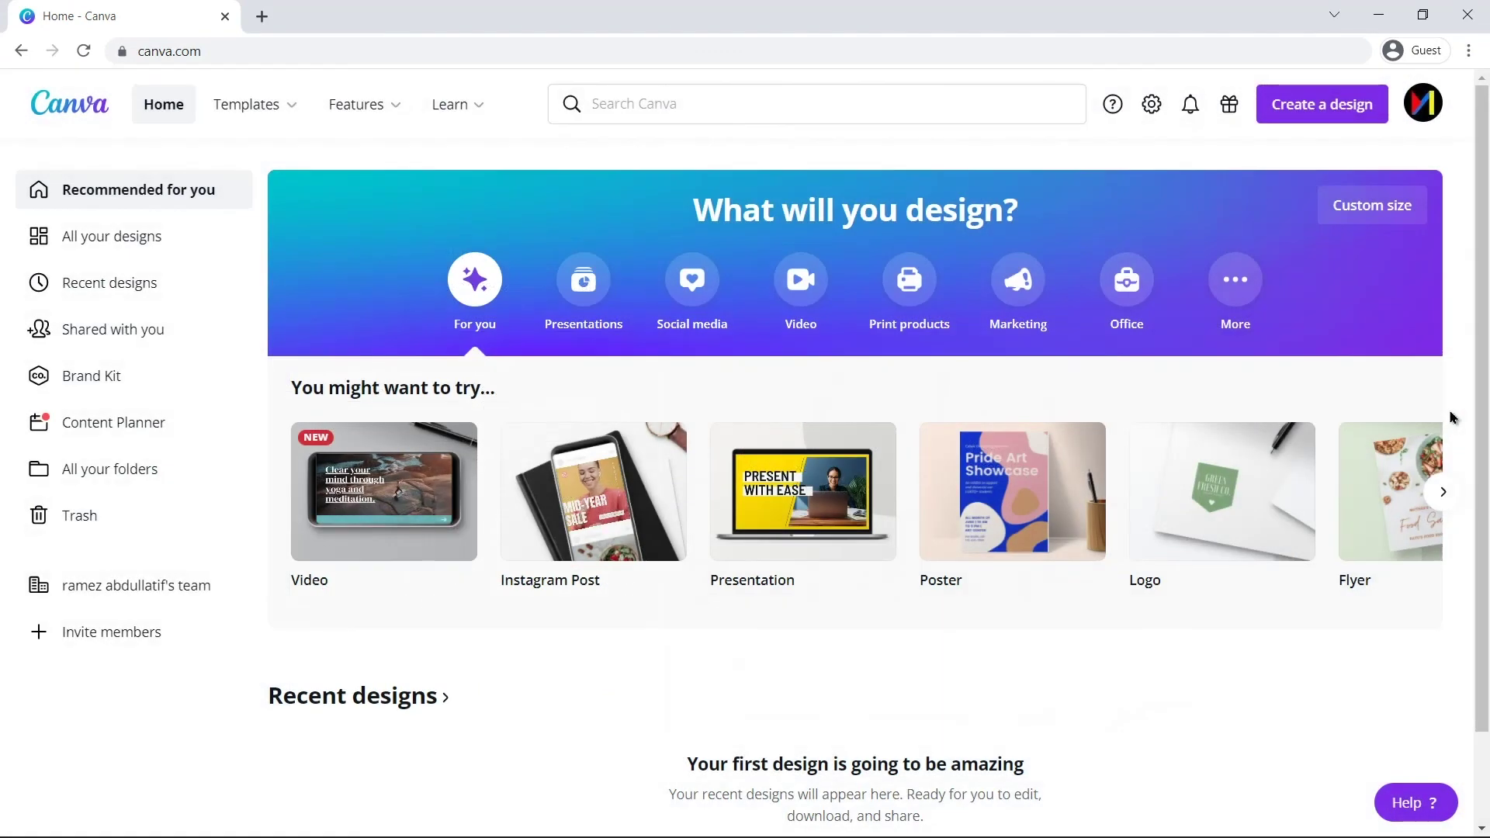
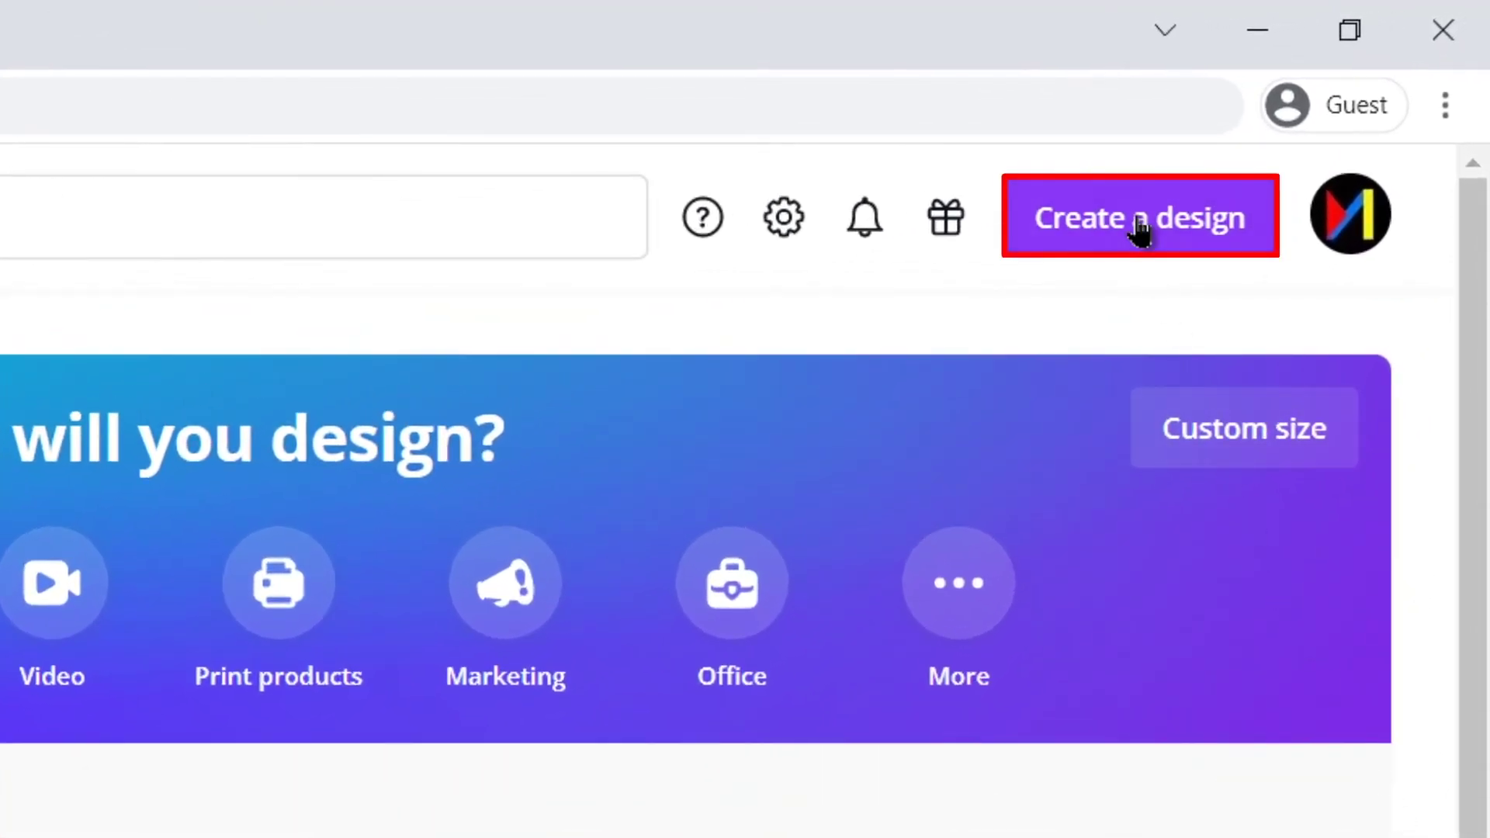
Look through the list of design types and create a new flyer design.
left_click(1140, 230)
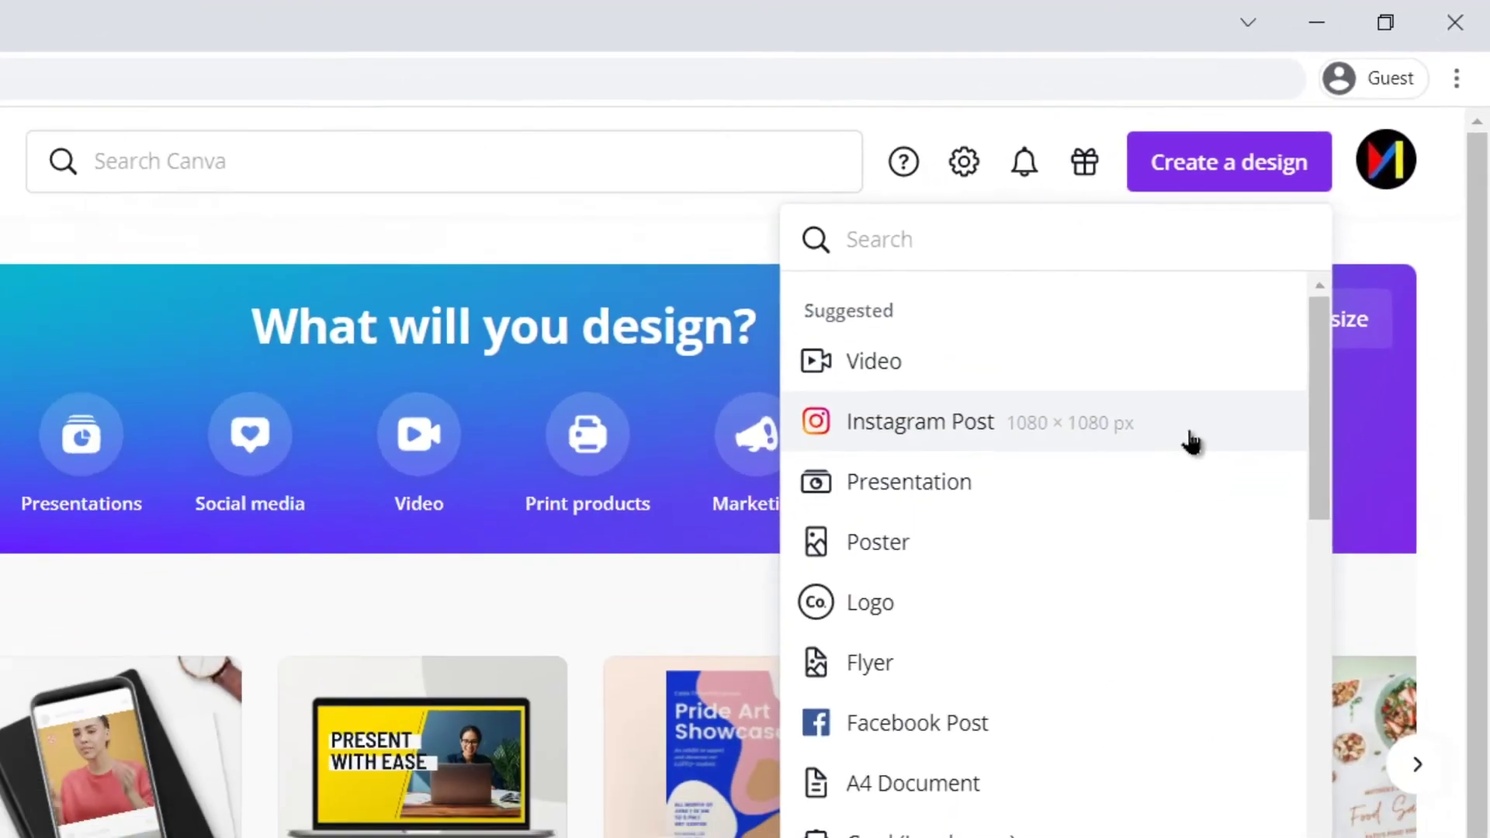
scroll(1087, 594, "down", 1)
scroll(1261, 340, "down", 8)
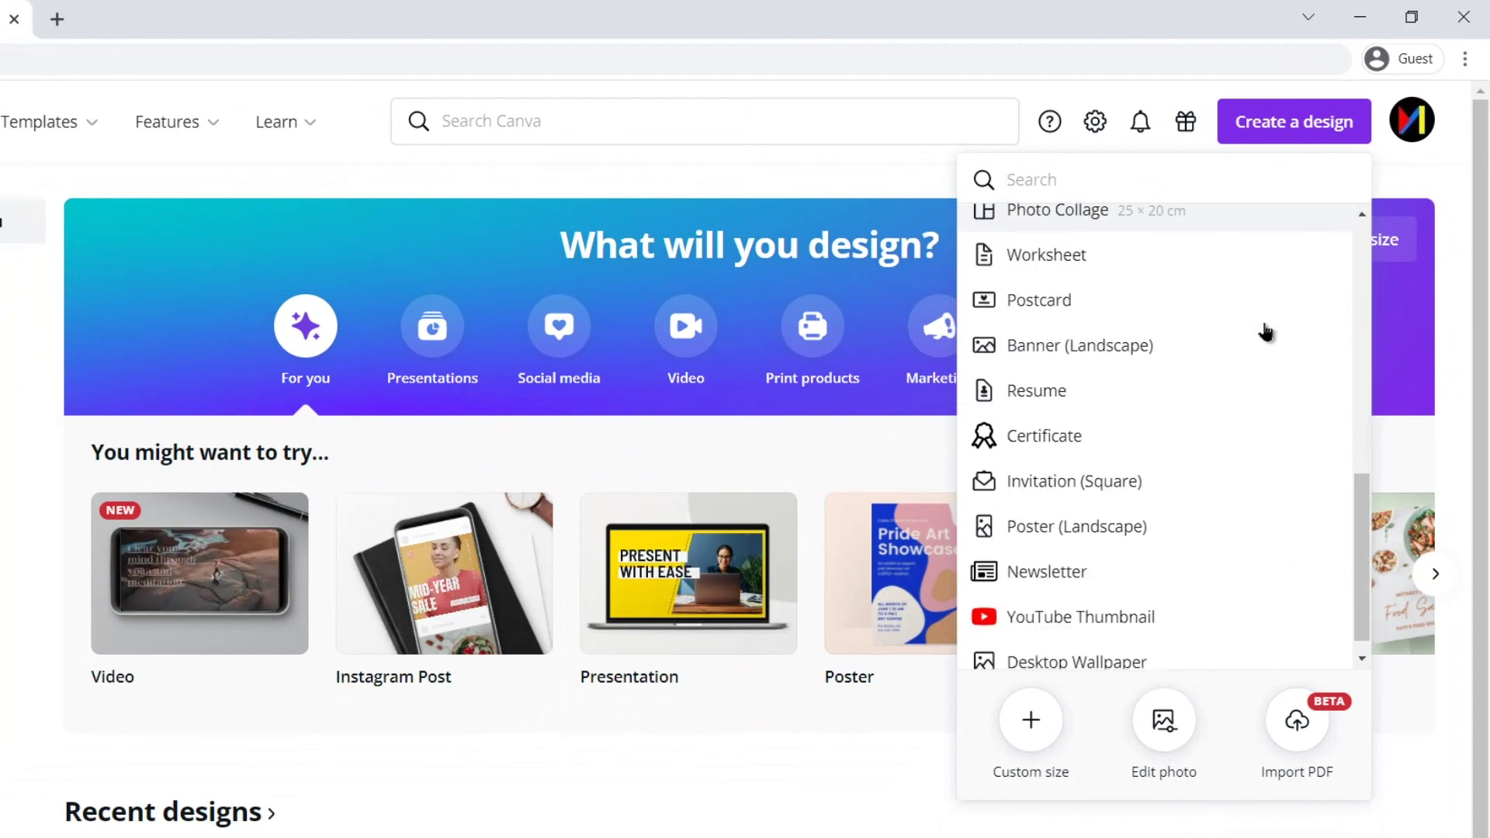
scroll(1265, 332, "down", 1)
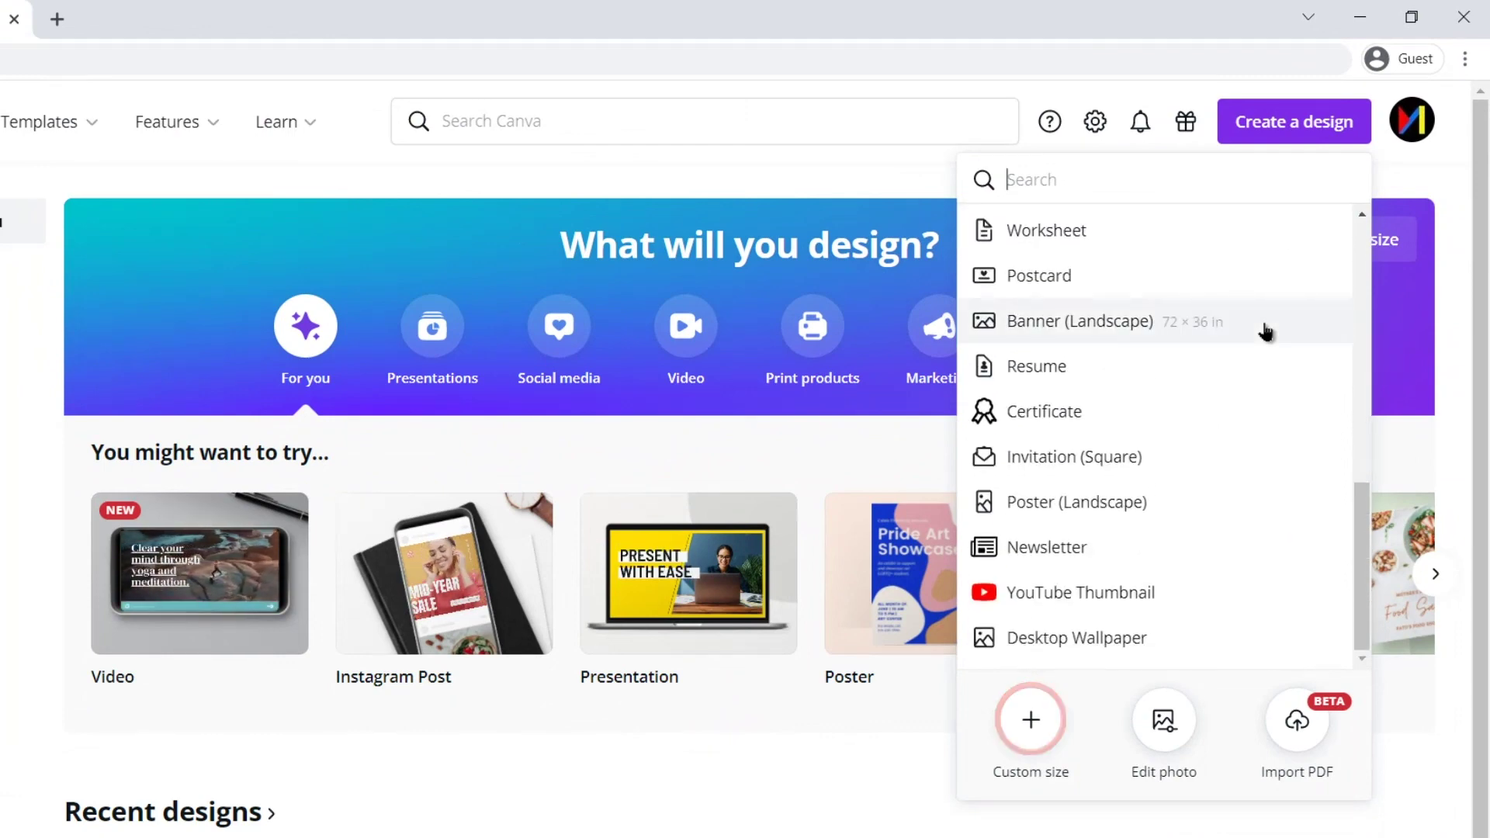
scroll(1266, 332, "up", 8)
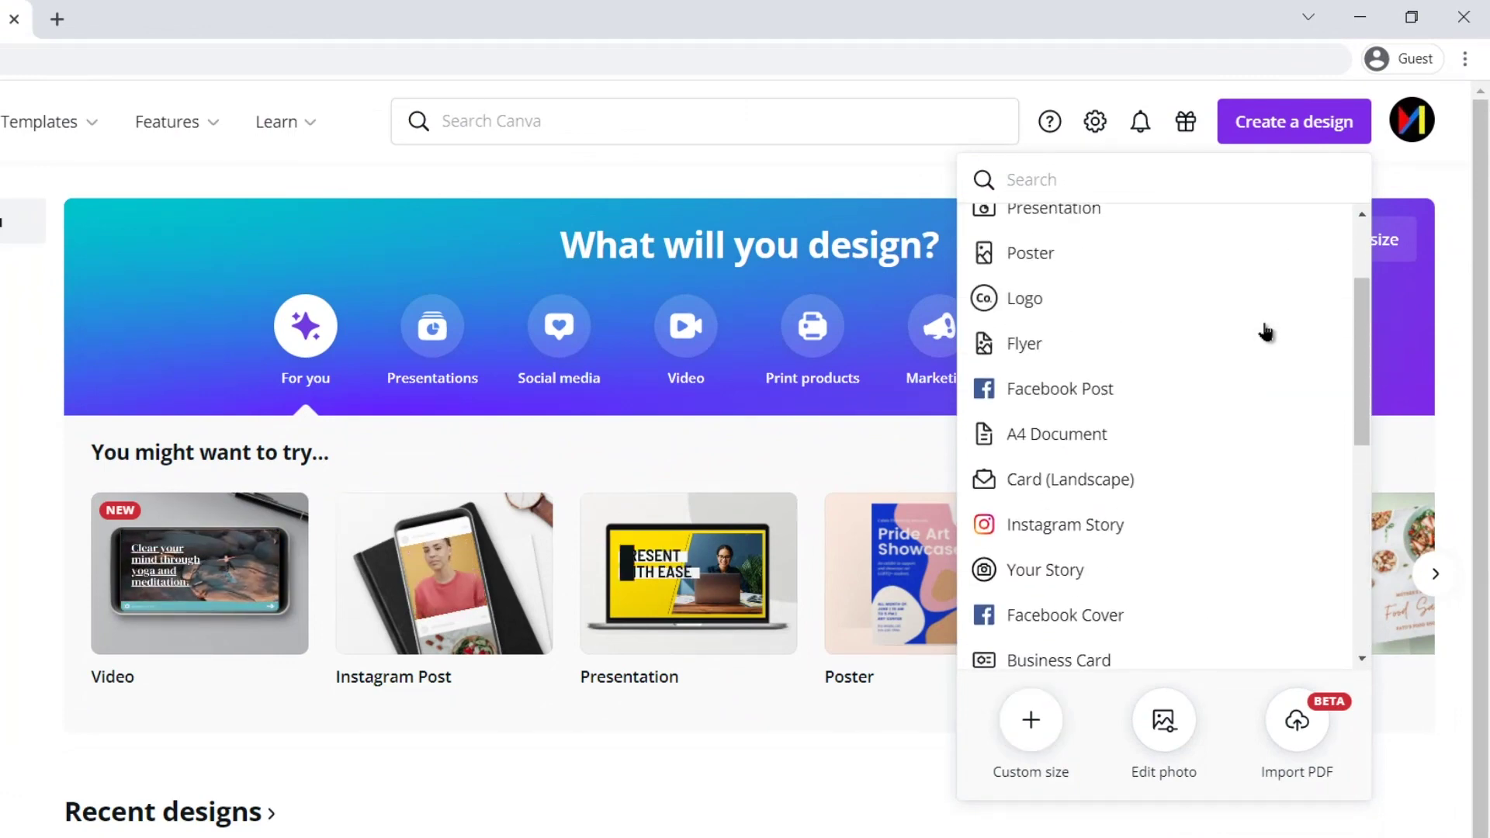
left_click(1102, 348)
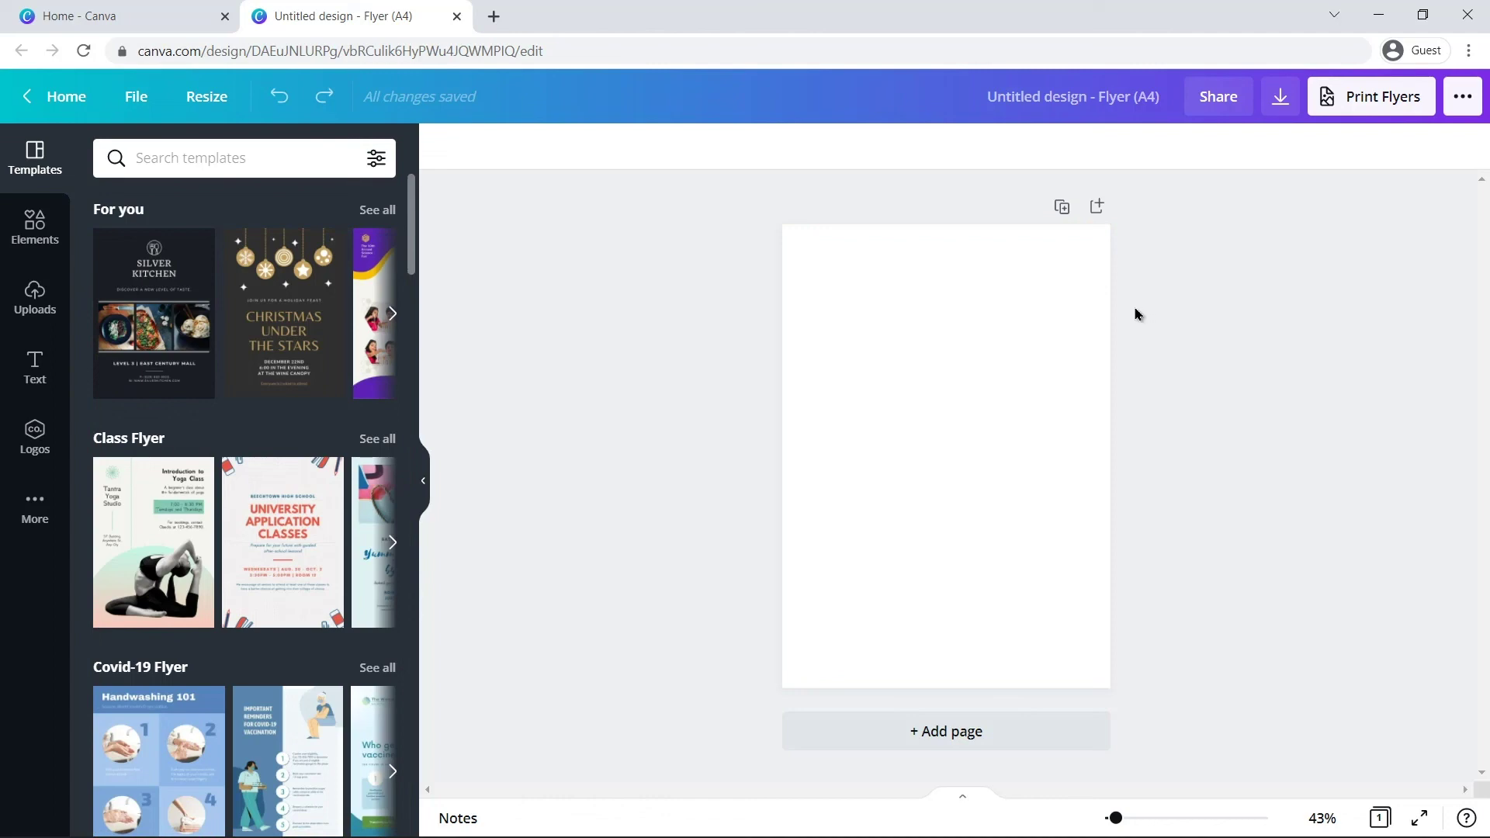
Search the templates for "yoga" and try the "Shake Things Up!" page of the Blue Yoga Fitness Flyer.
left_click(203, 157)
type("yoga")
key("Return")
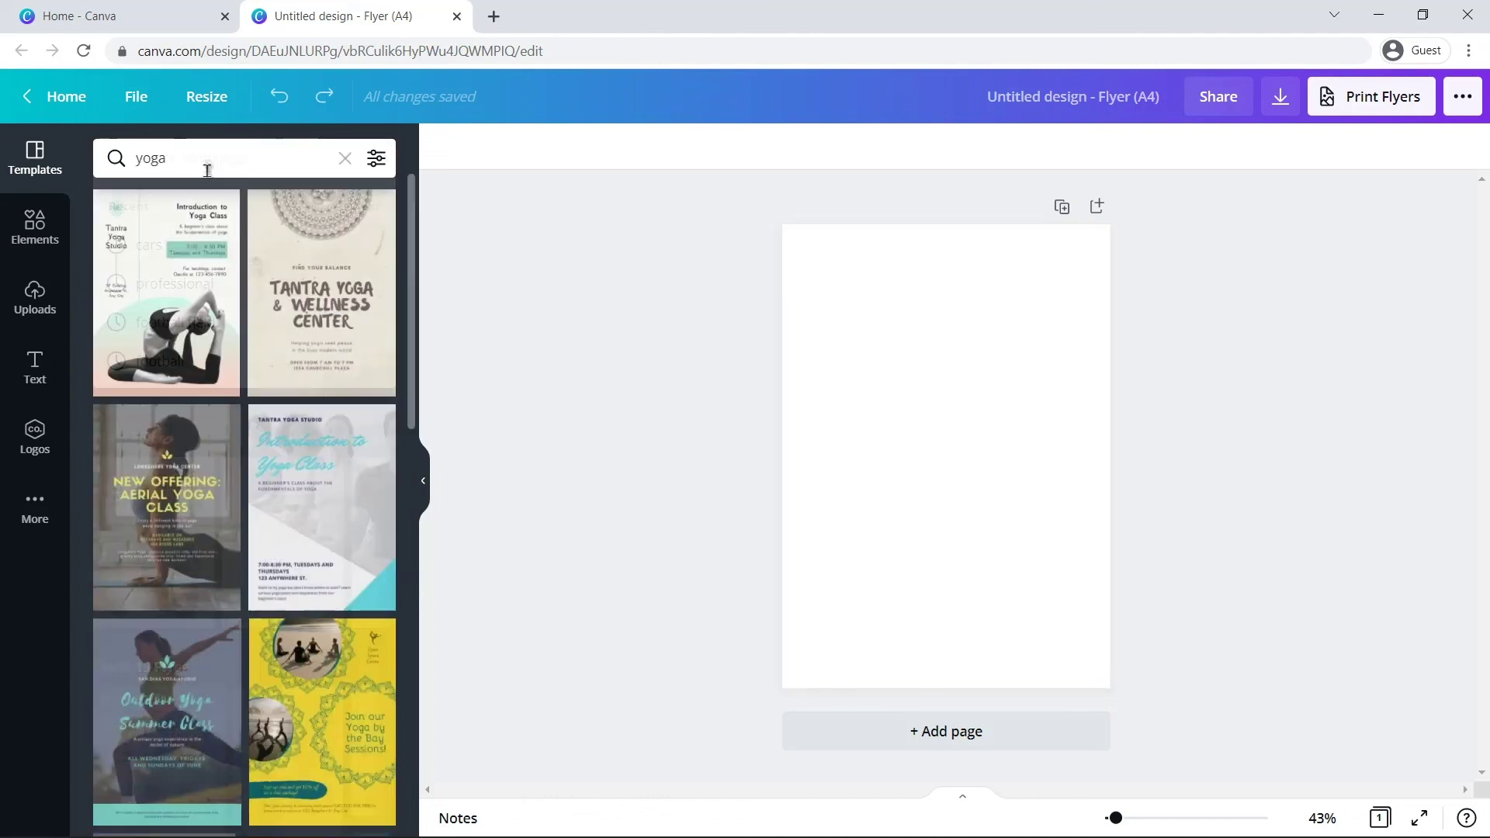
left_click(177, 486)
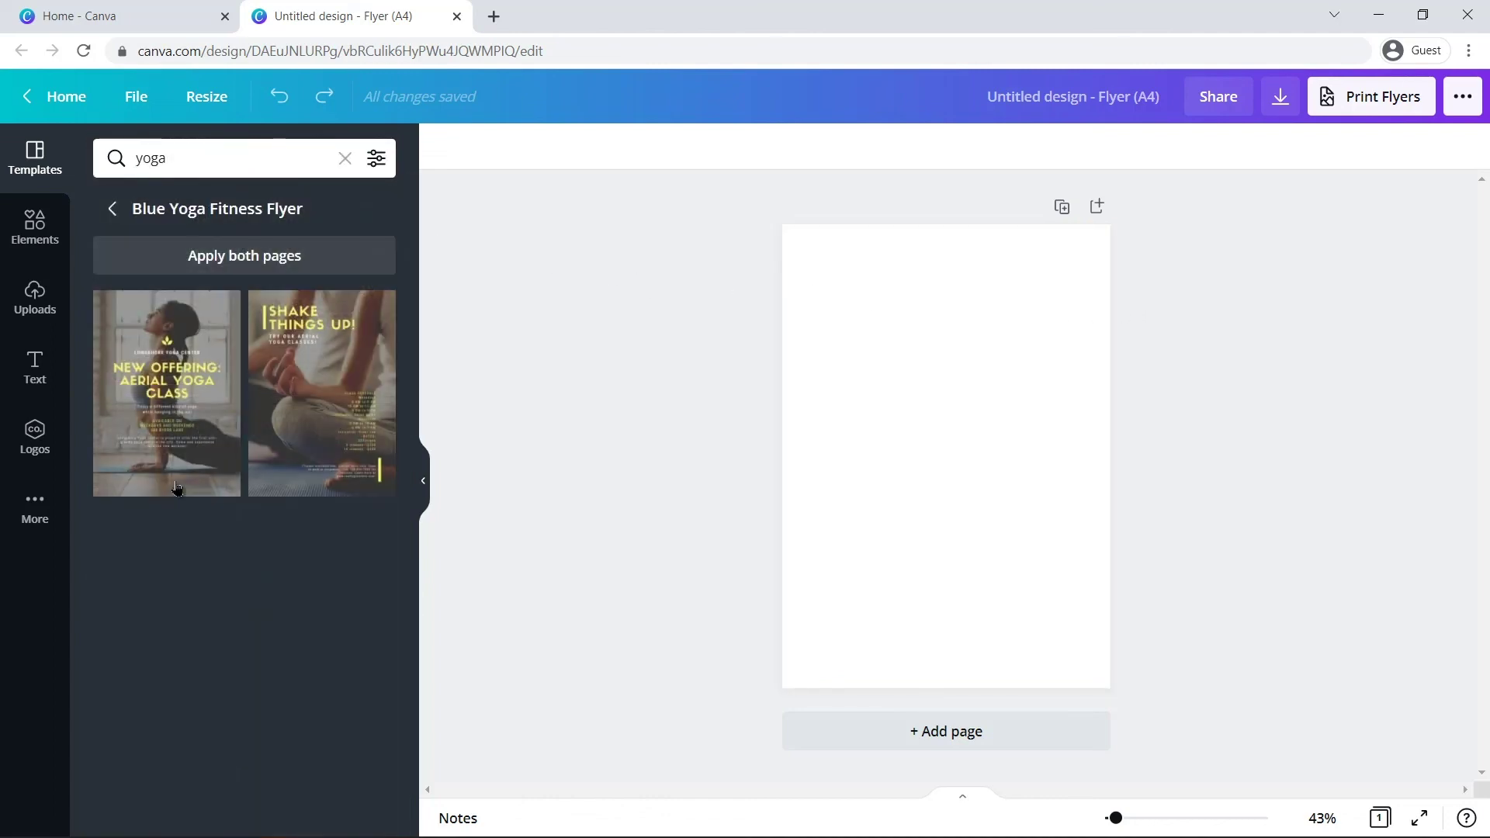
left_click(289, 420)
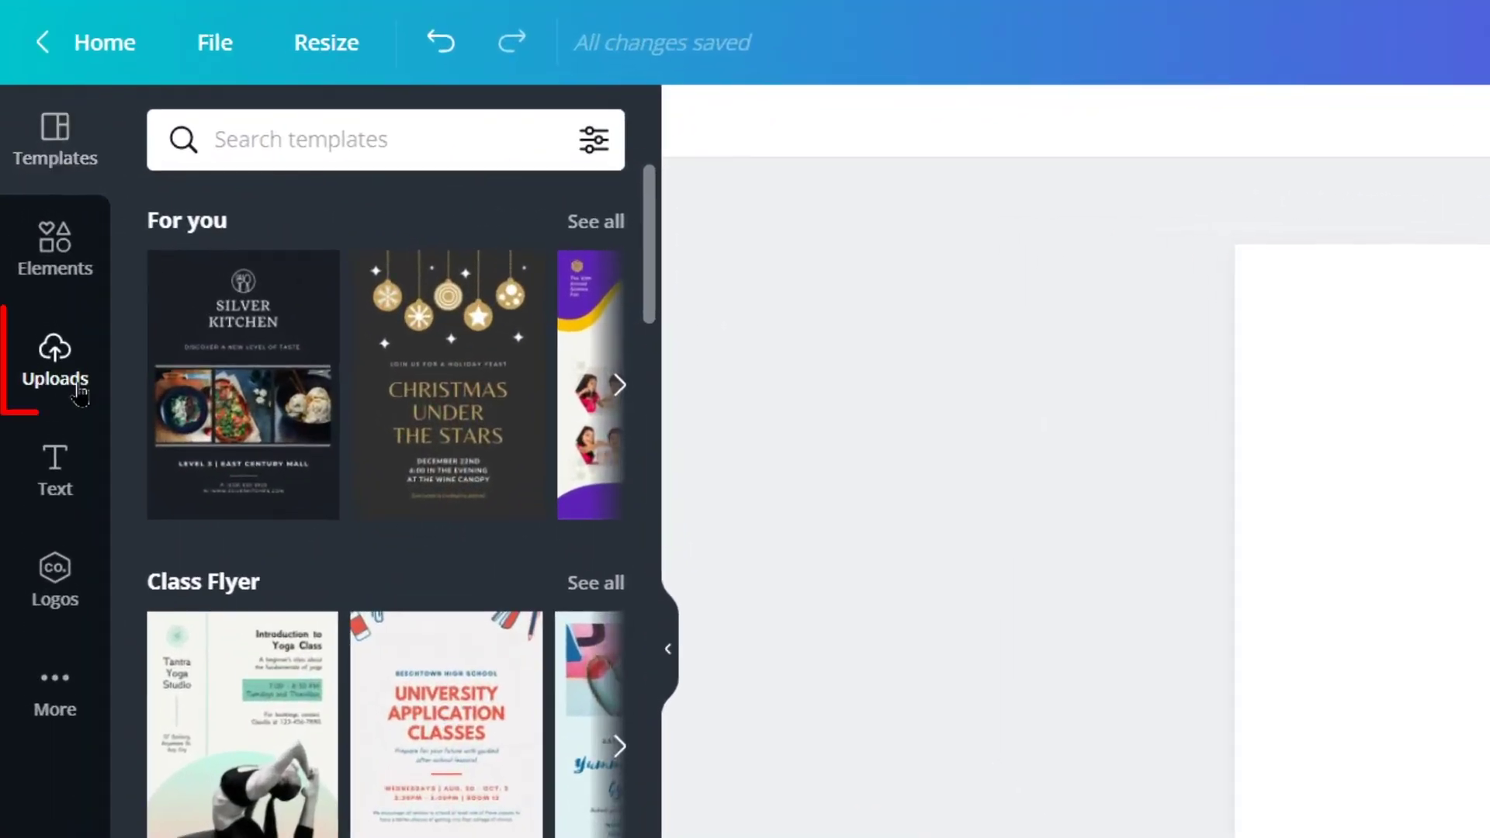
Upload Image 1.jpg from the Files folder to the design's uploads.
left_click(80, 395)
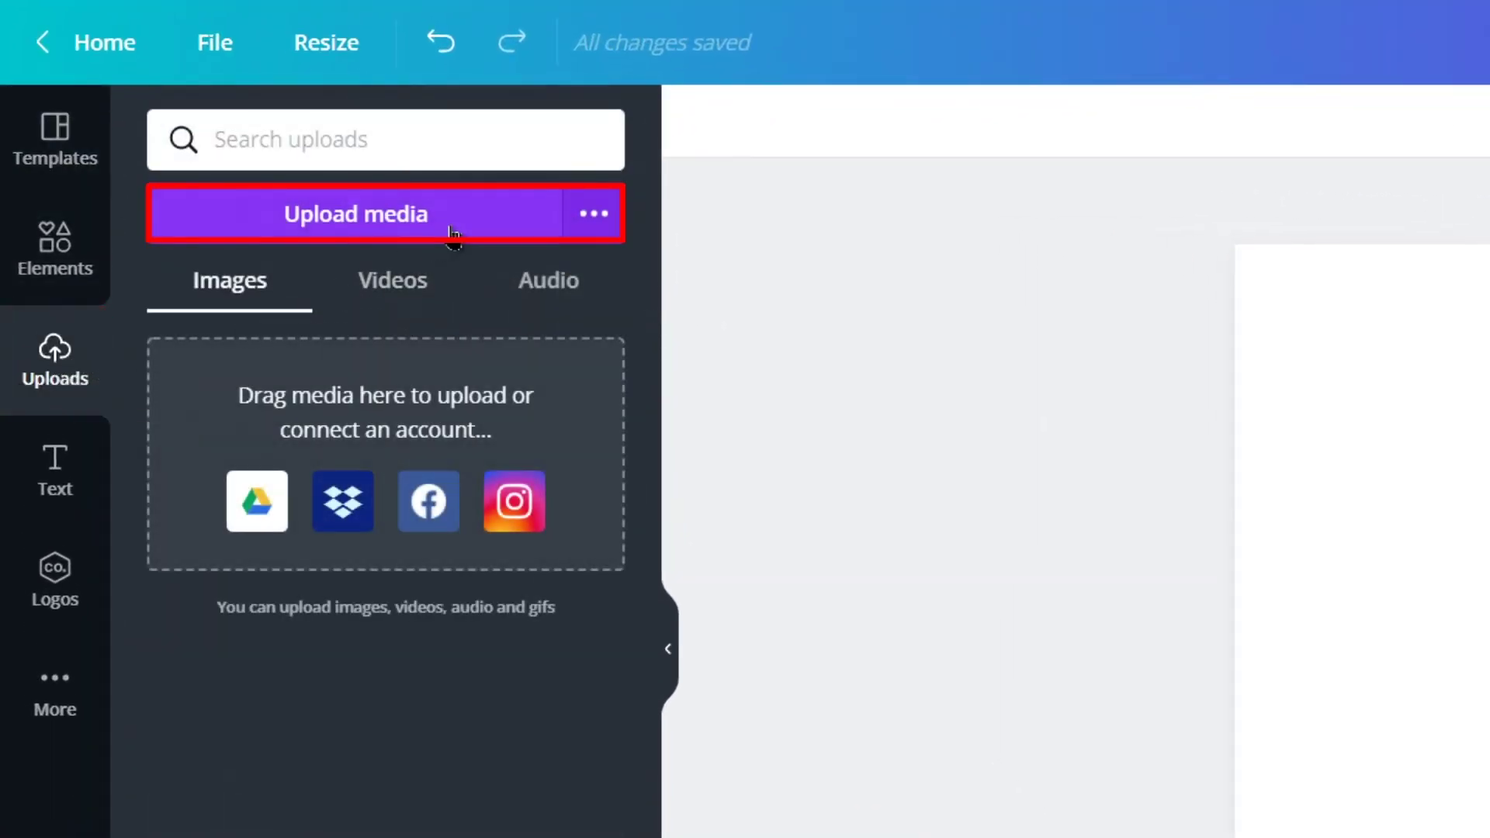
left_click(452, 237)
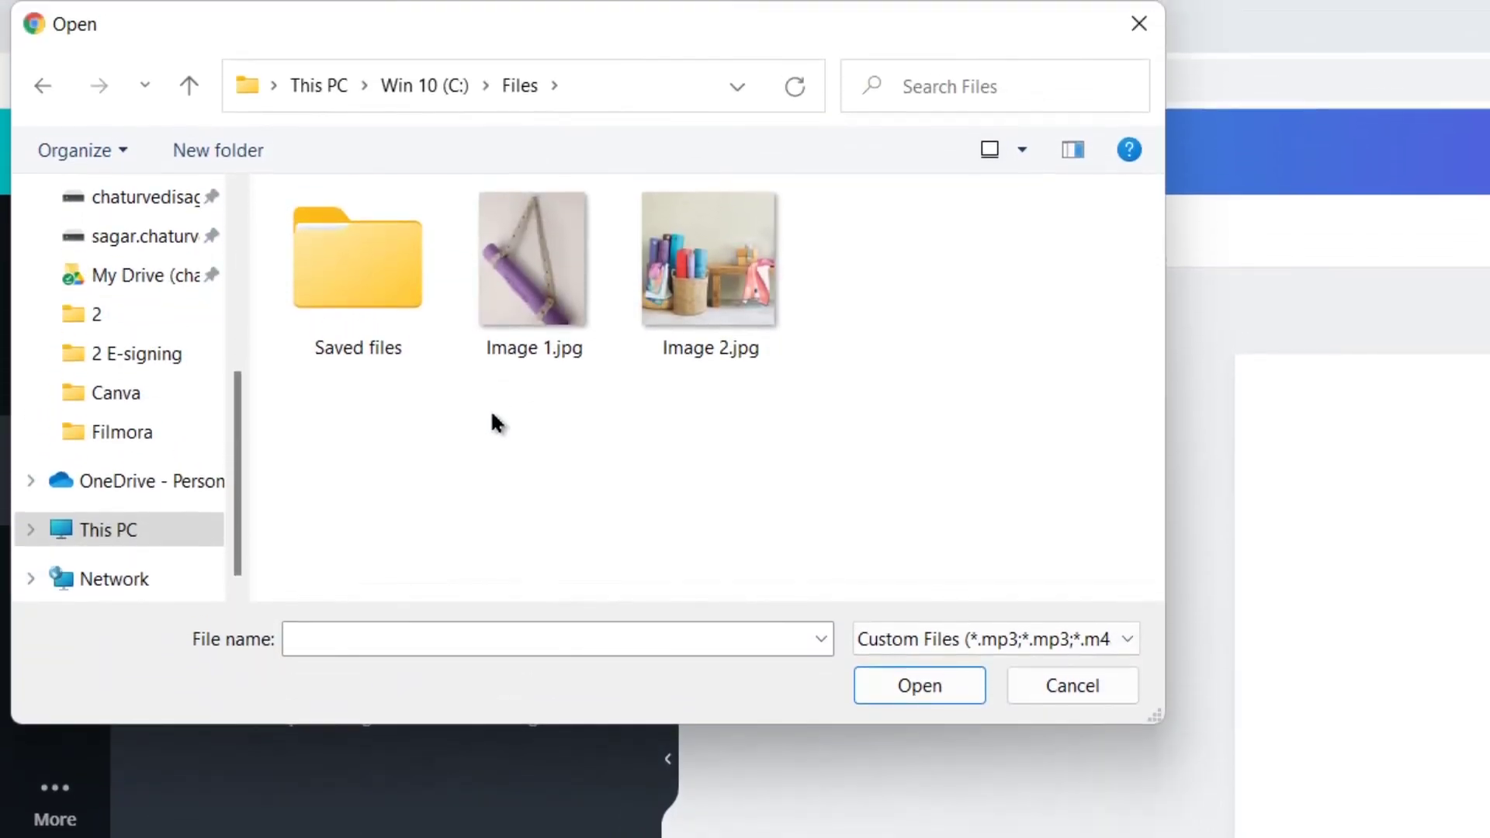
left_click(561, 347)
left_click(952, 688)
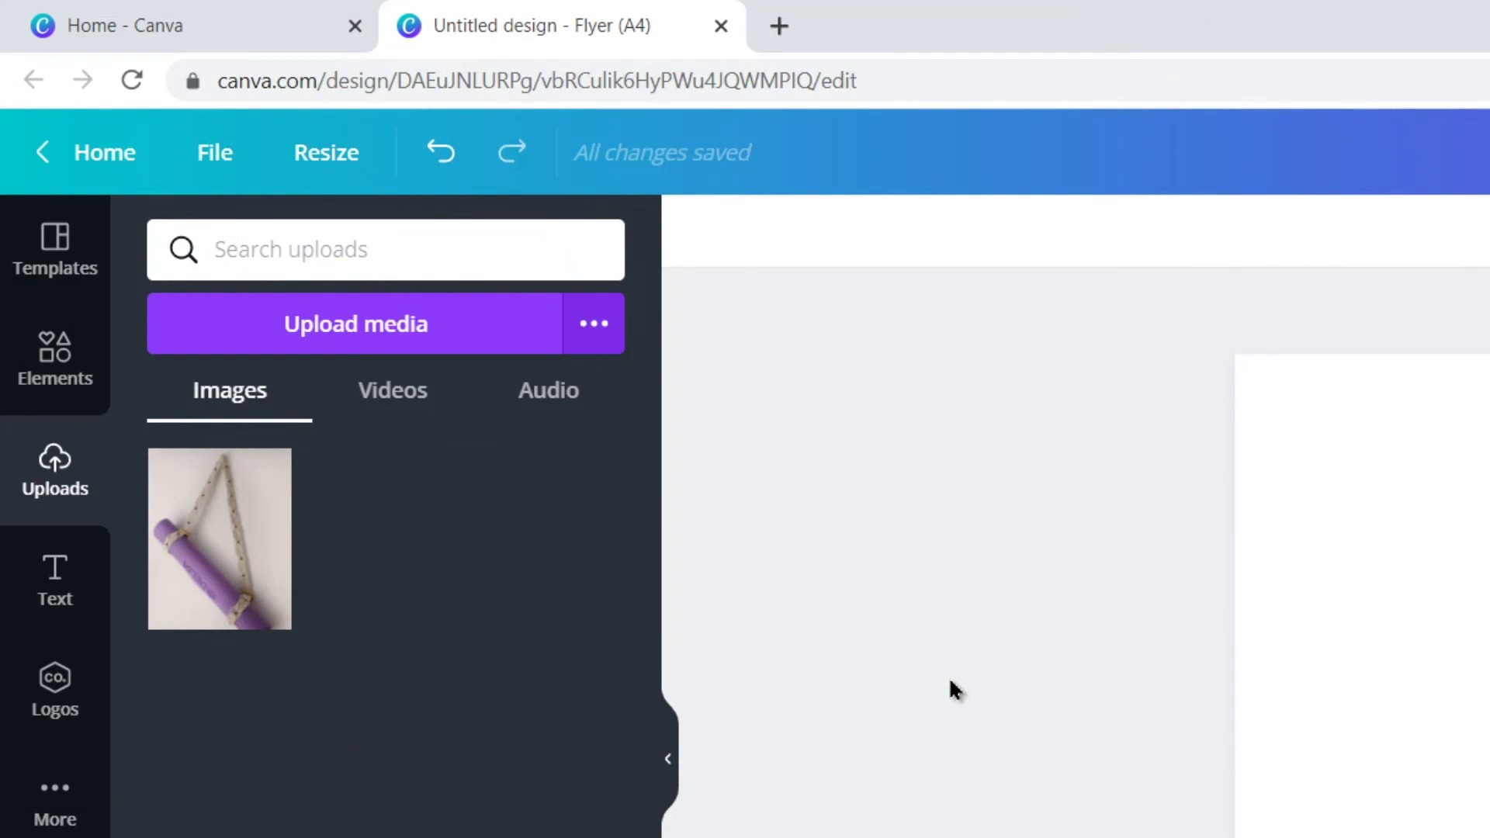
Place the uploaded purple yoga mat photo on the flyer, then enlarge and shift it to cover the whole page.
left_click(252, 566)
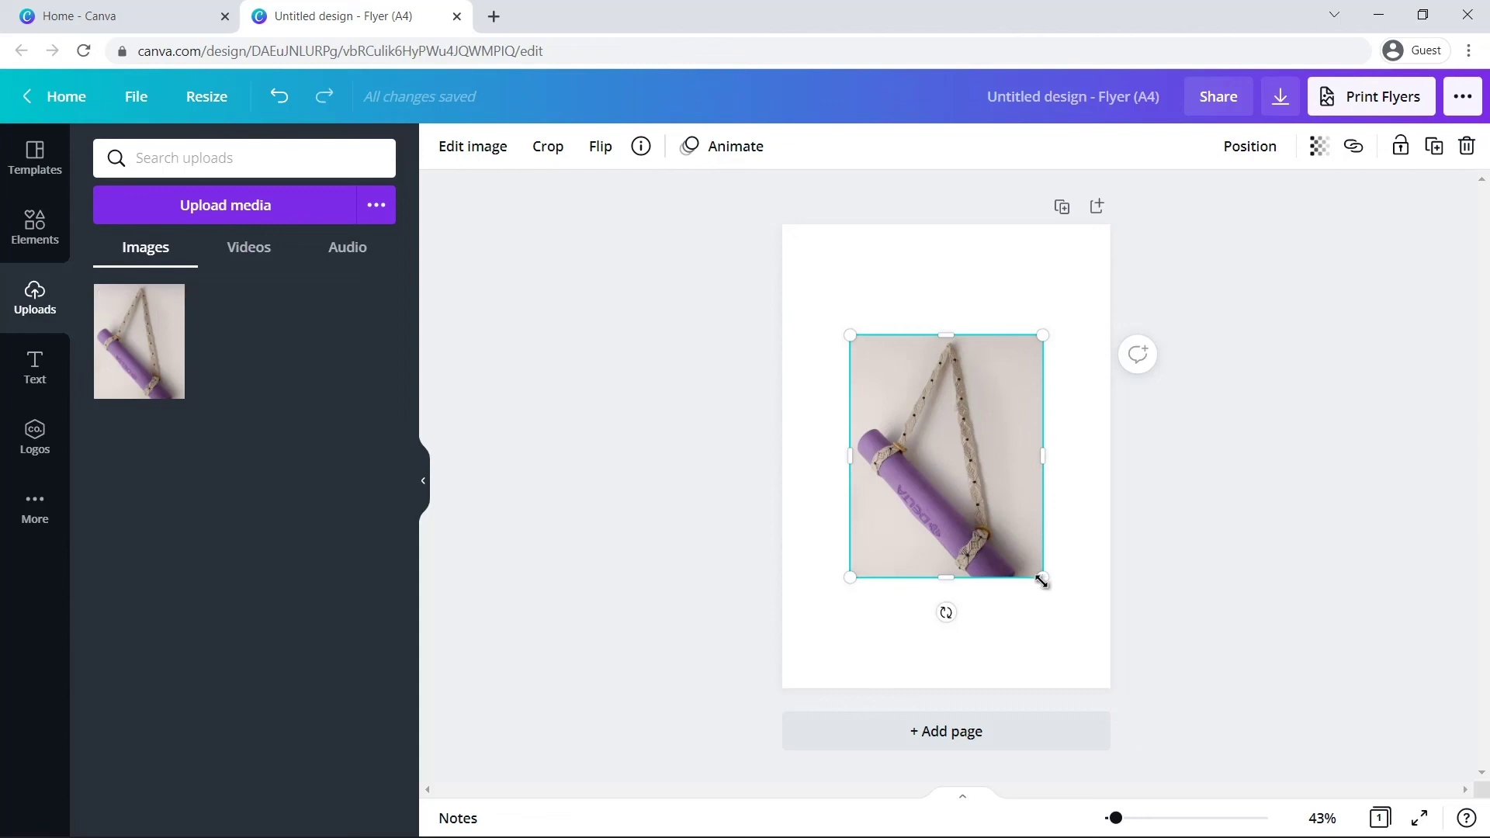
left_click_drag(1041, 580, 1110, 662)
left_click_drag(850, 335, 762, 224)
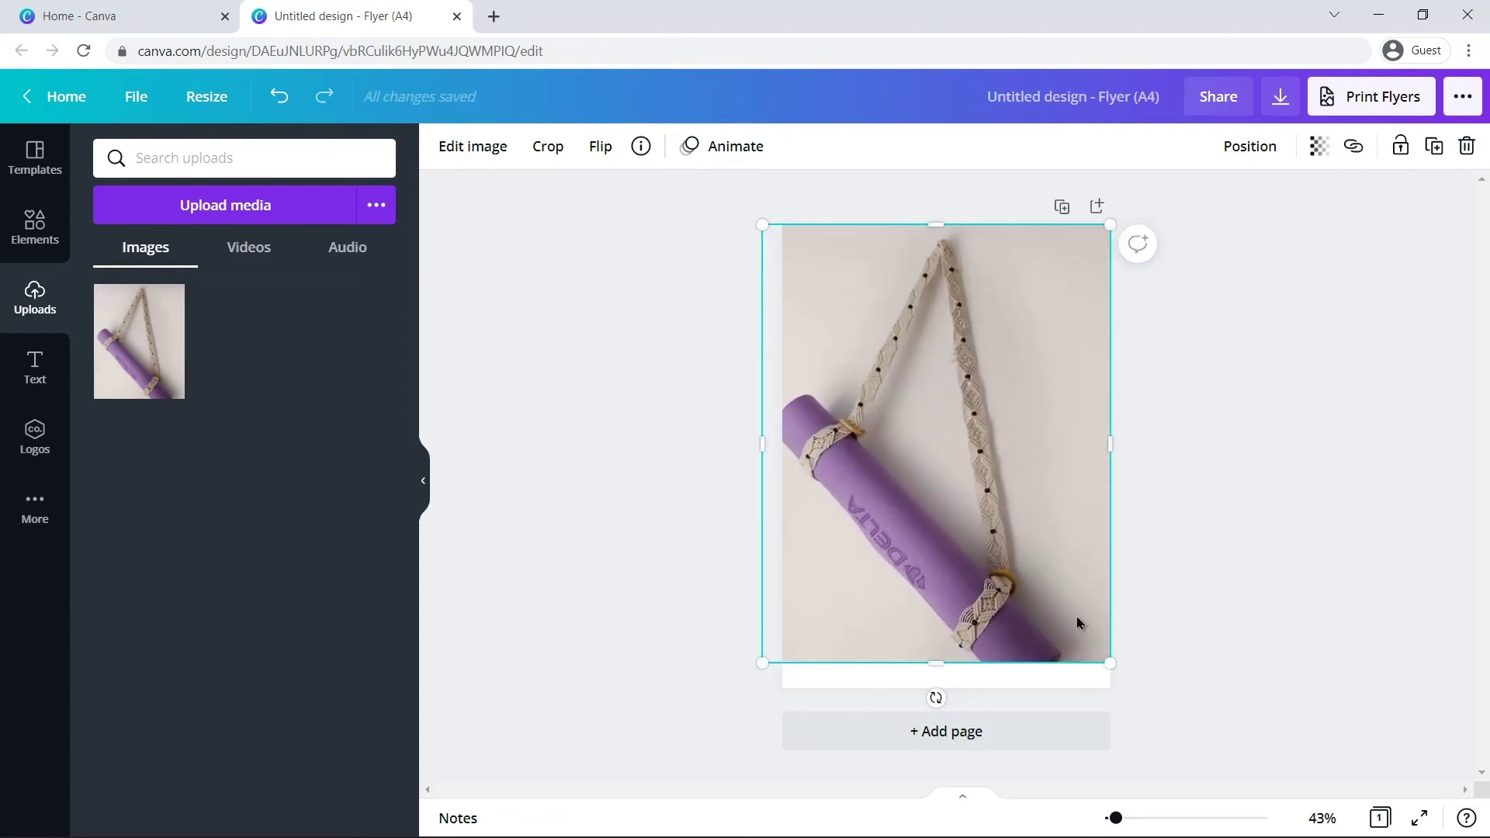
left_click_drag(1111, 662, 1134, 693)
left_click_drag(1006, 630, 1027, 630)
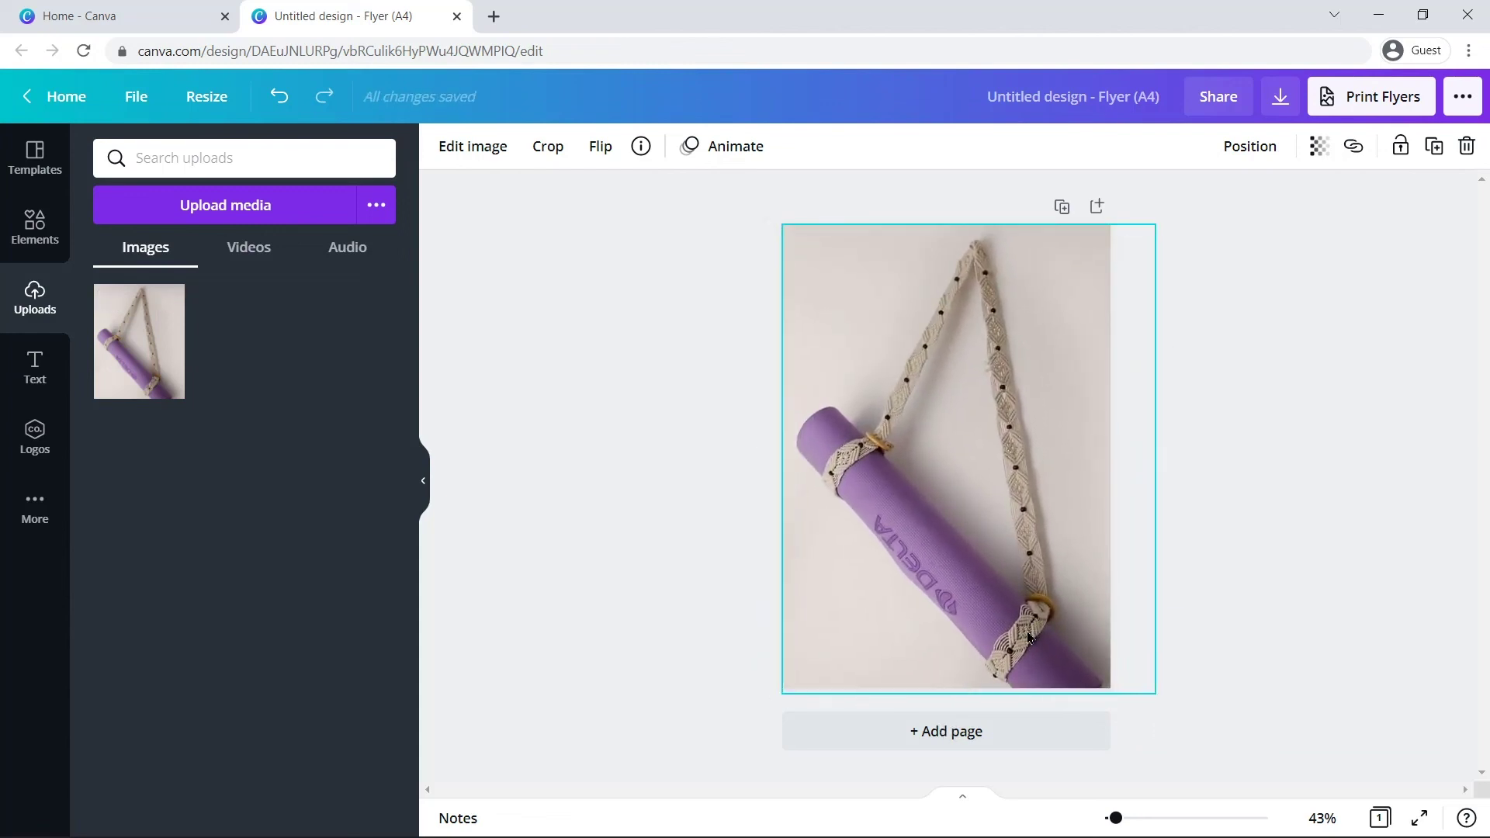
left_click(1197, 534)
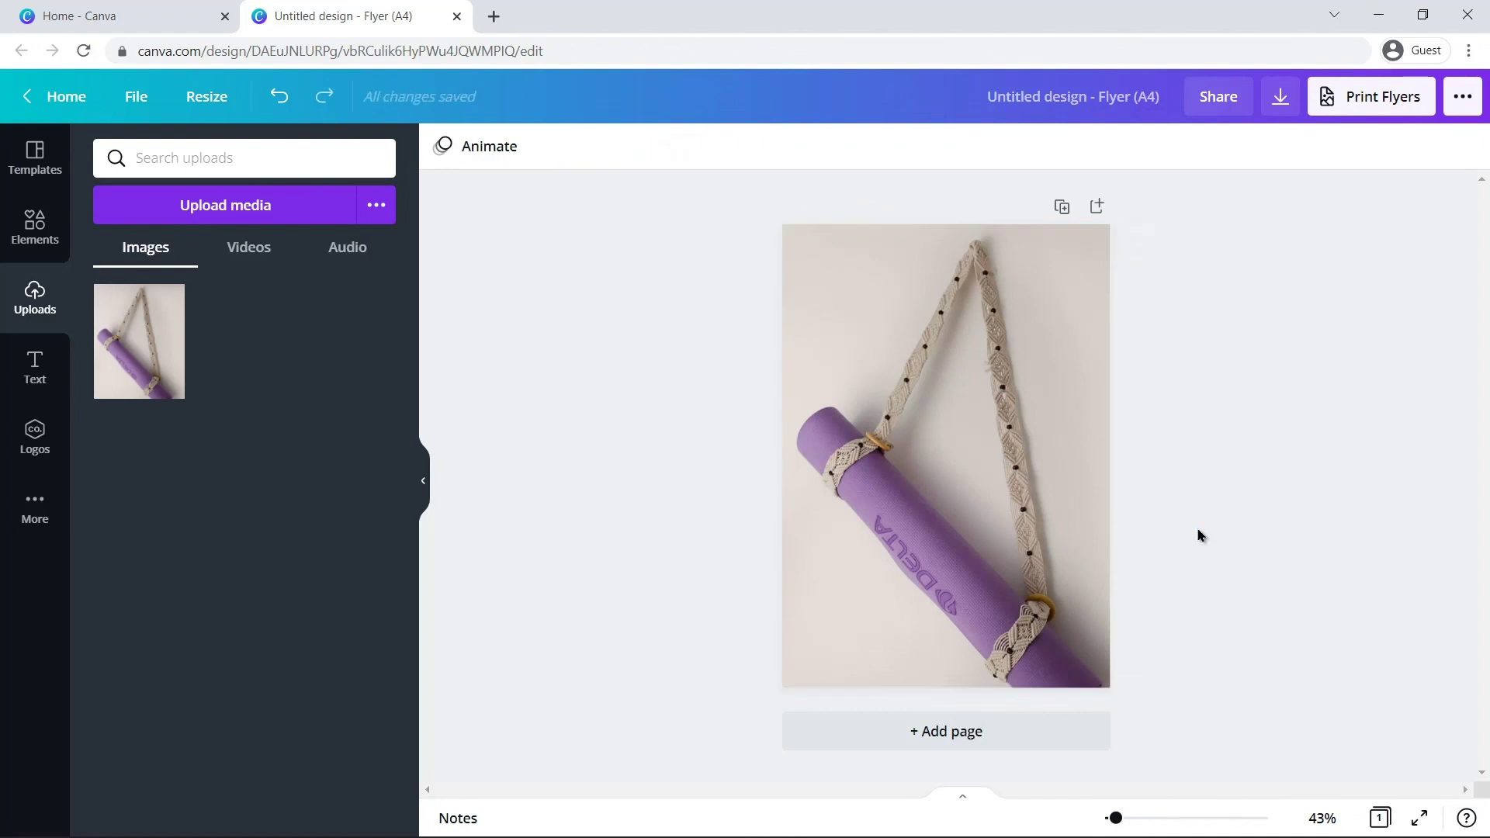
Remove the background of the purple yoga mat photo with Background Remover and apply the result.
left_click(1052, 510)
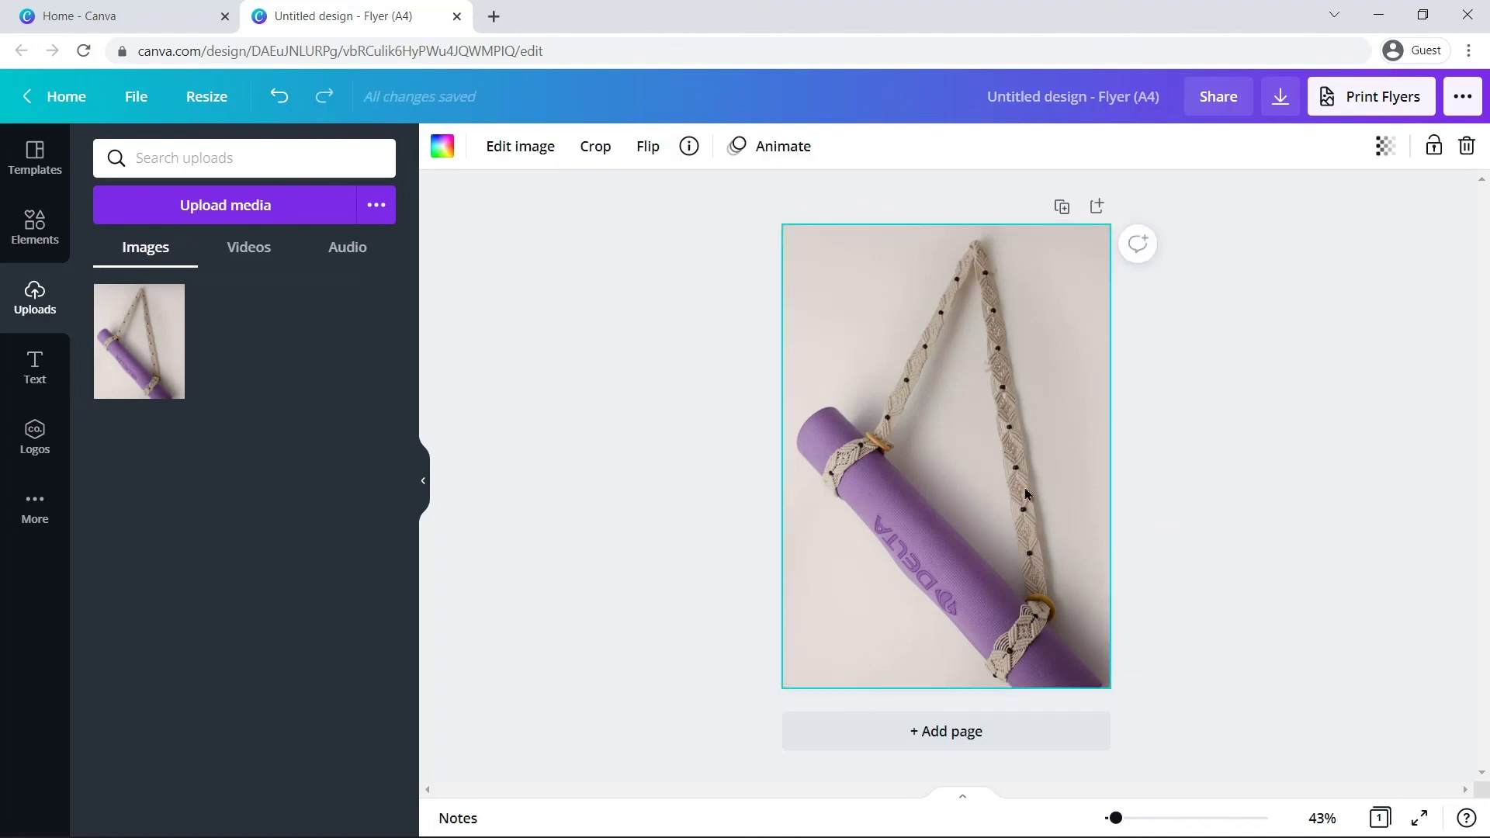
left_click(517, 152)
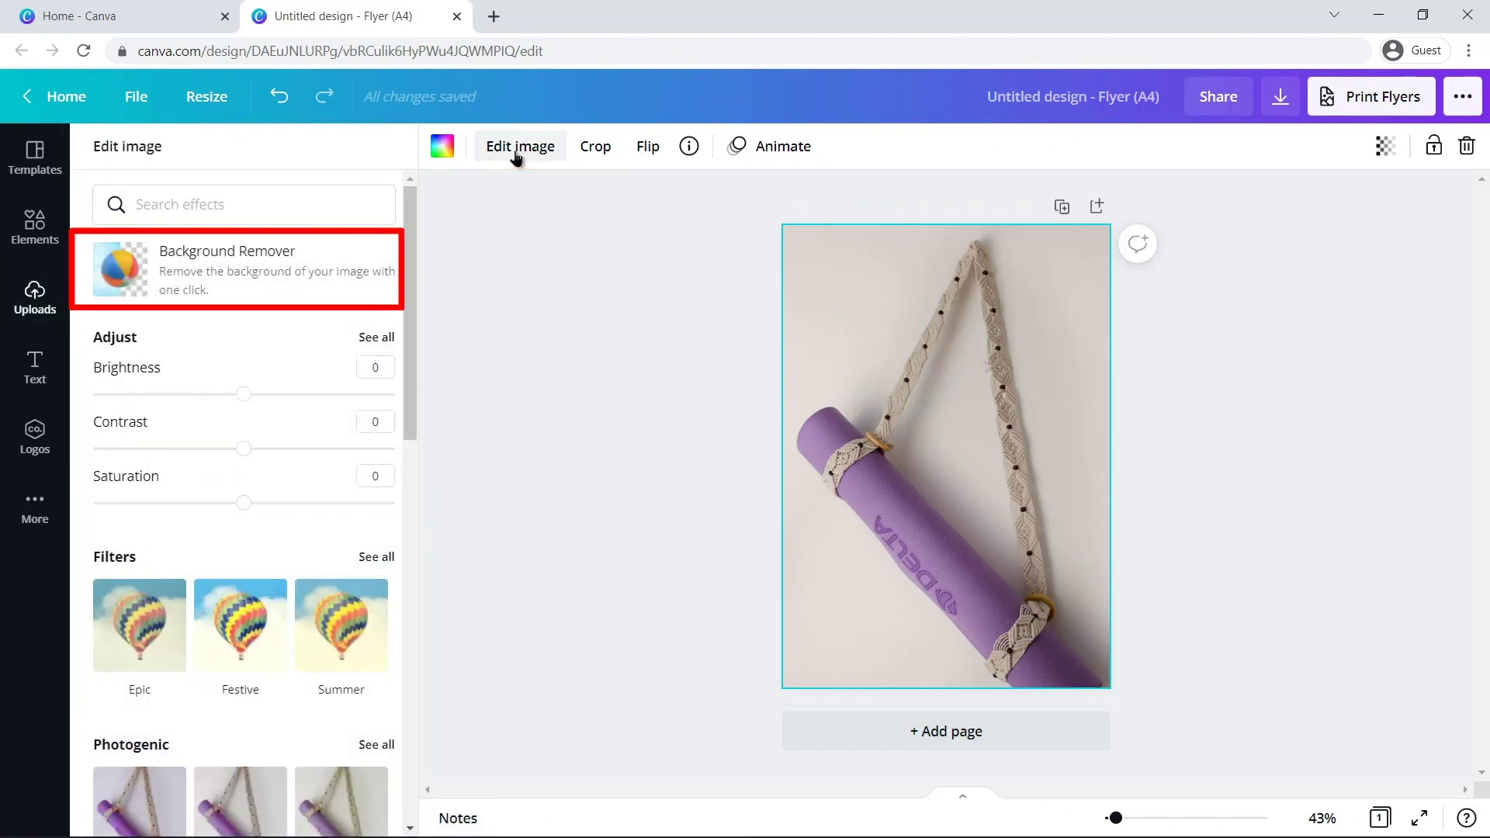
left_click(285, 274)
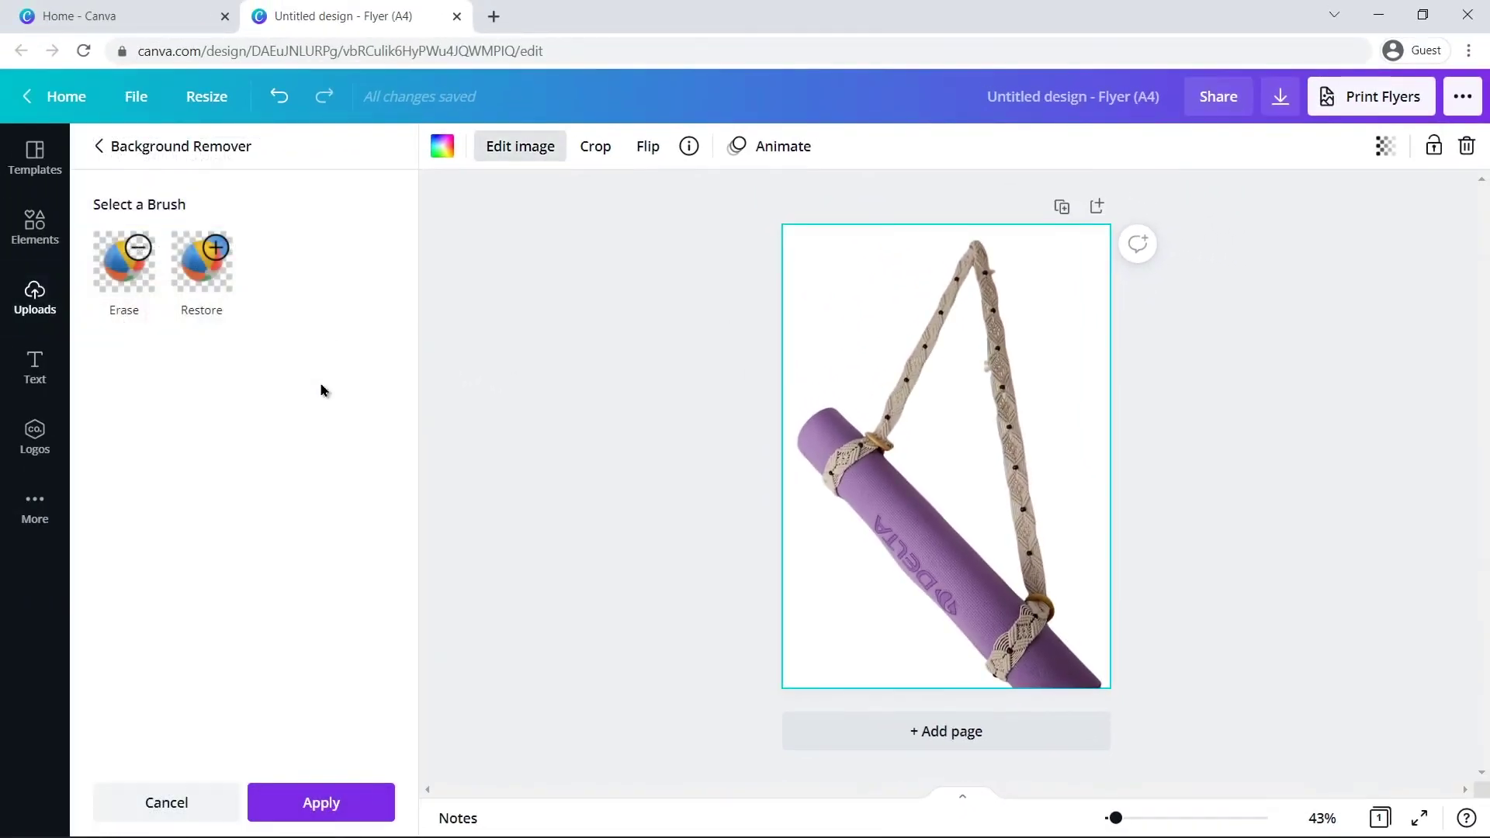
left_click(316, 802)
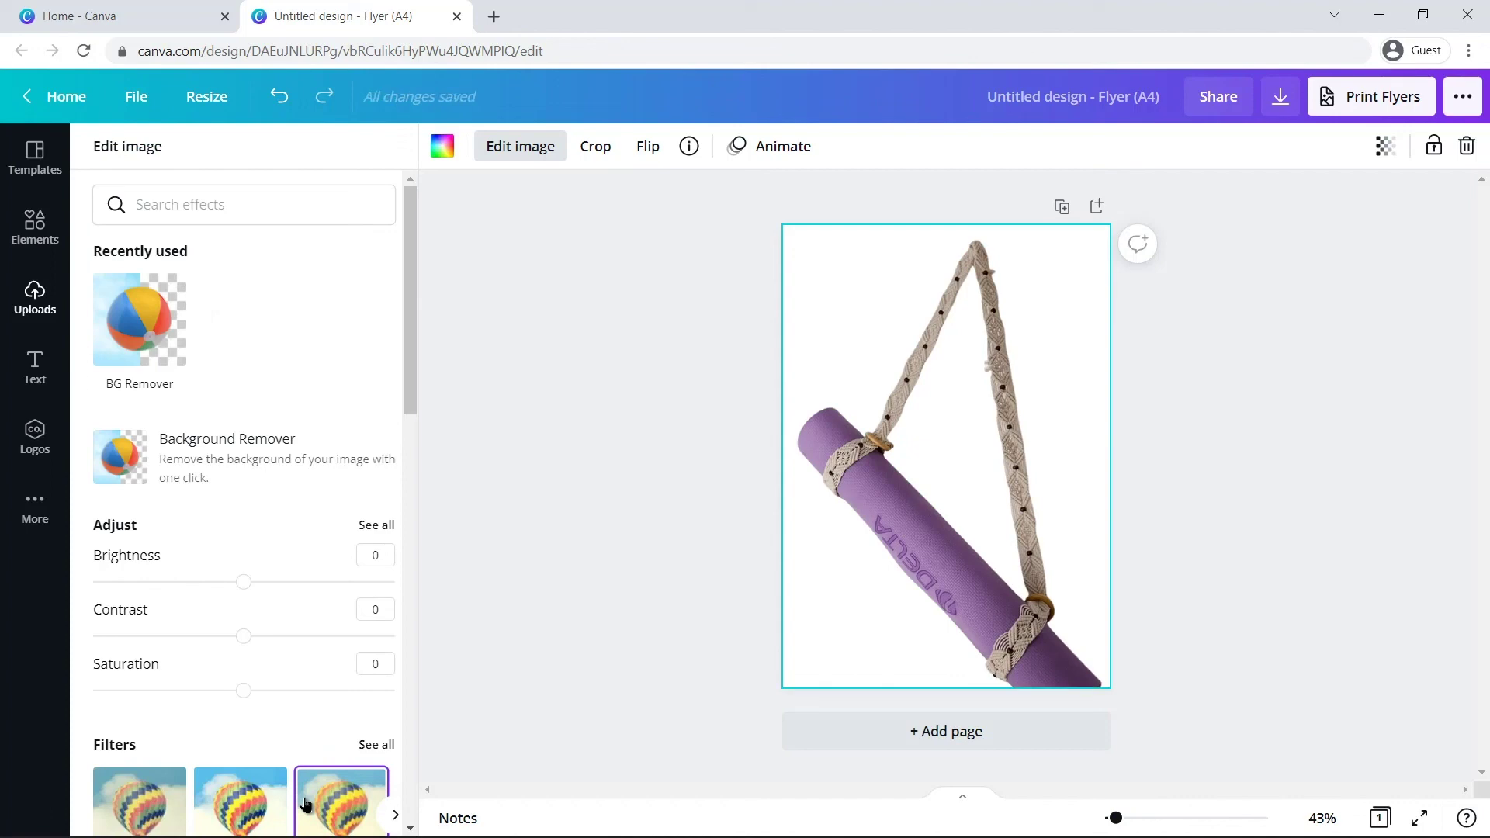
key("Escape")
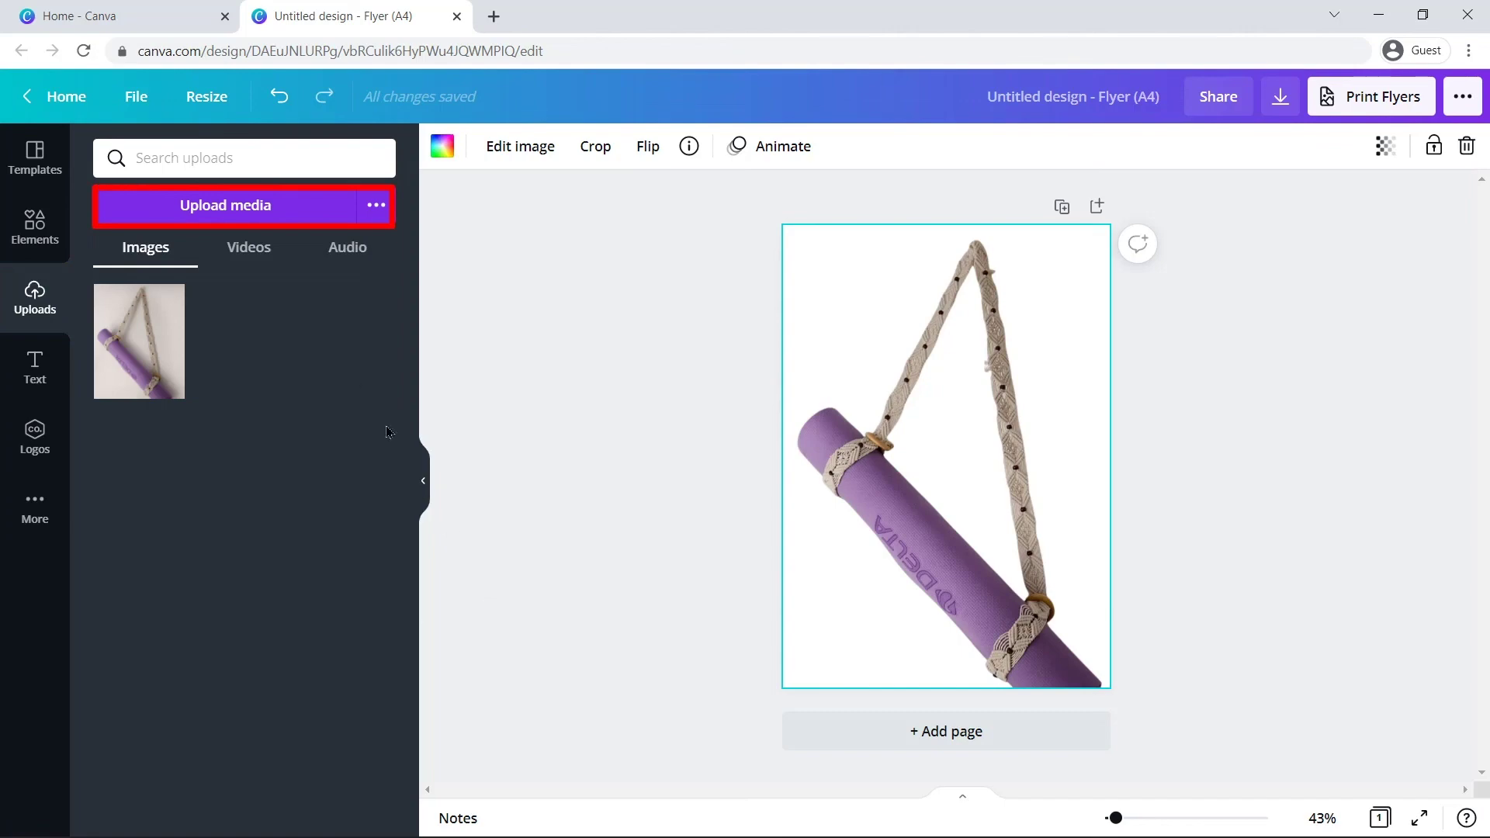
Upload Image 2.jpg from the Files folder to the design's uploads.
left_click(261, 221)
left_click(473, 204)
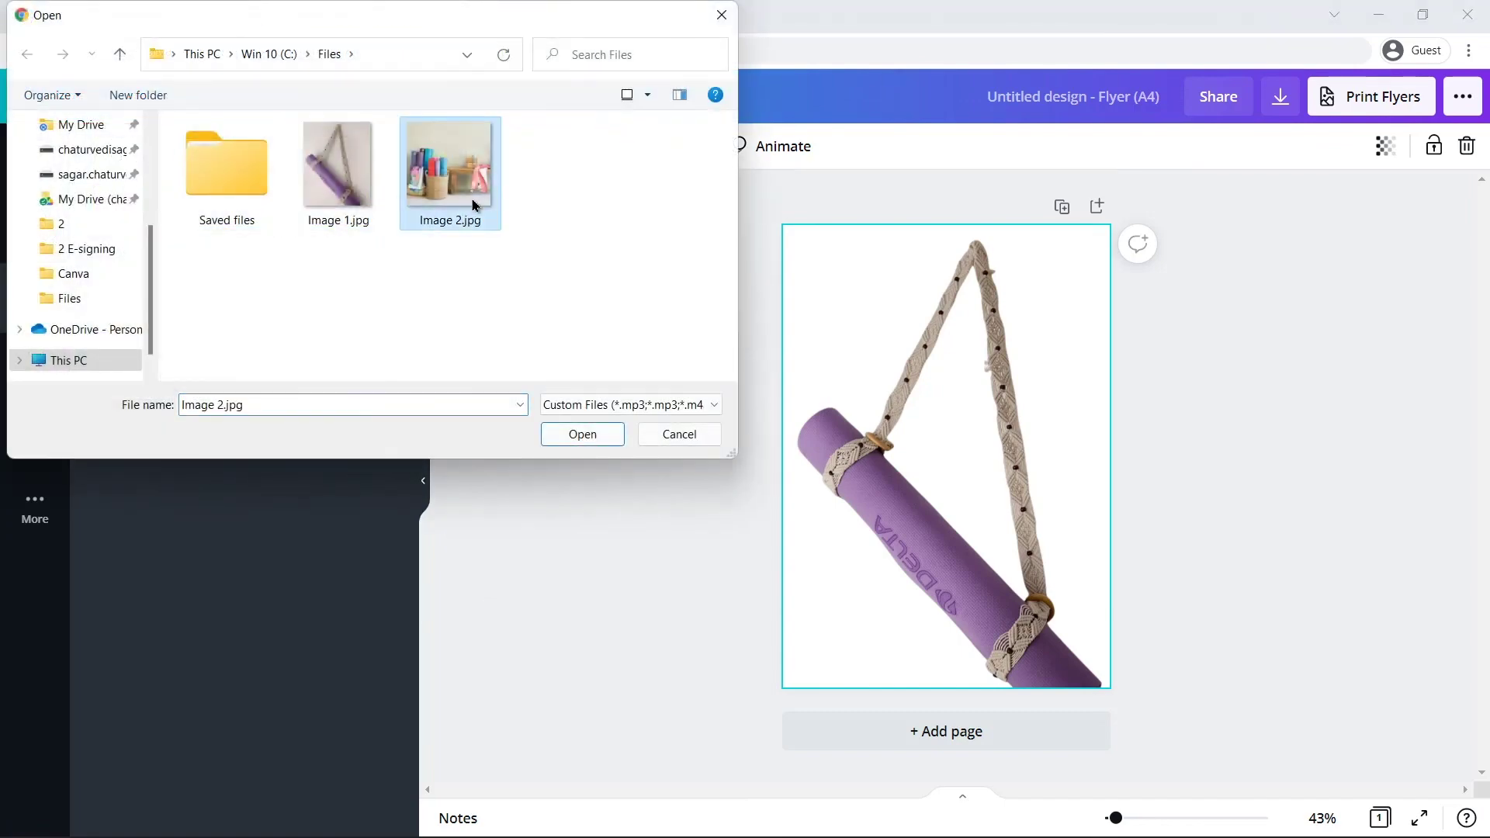
left_click(582, 433)
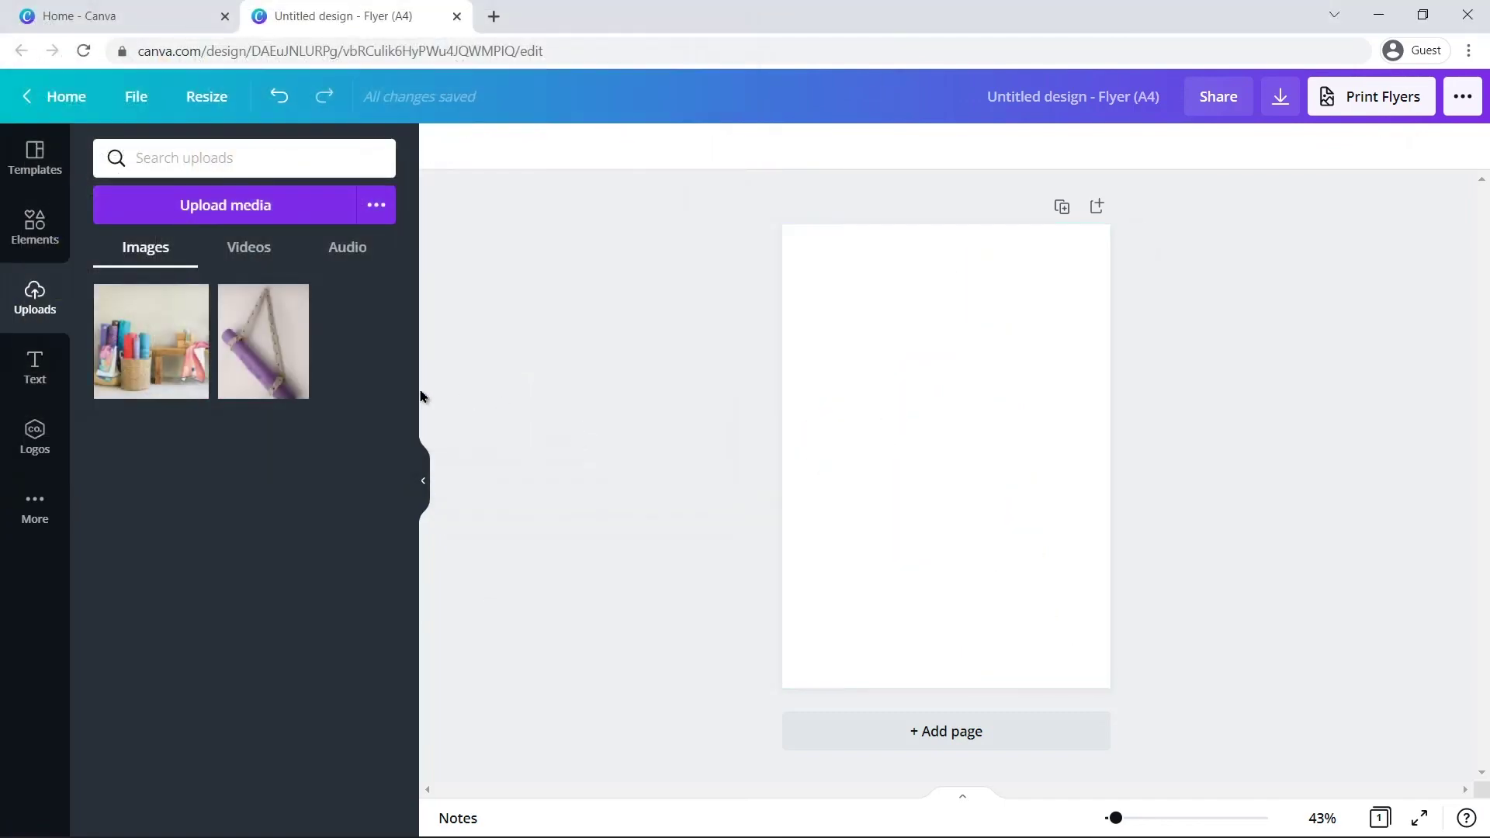
Place the photo of rolled mats in baskets on the blank flyer, then enlarge and shift it to fill the page.
left_click(206, 385)
left_click_drag(1048, 557, 1110, 619)
left_click_drag(845, 356, 742, 249)
left_click_drag(1111, 618, 1198, 689)
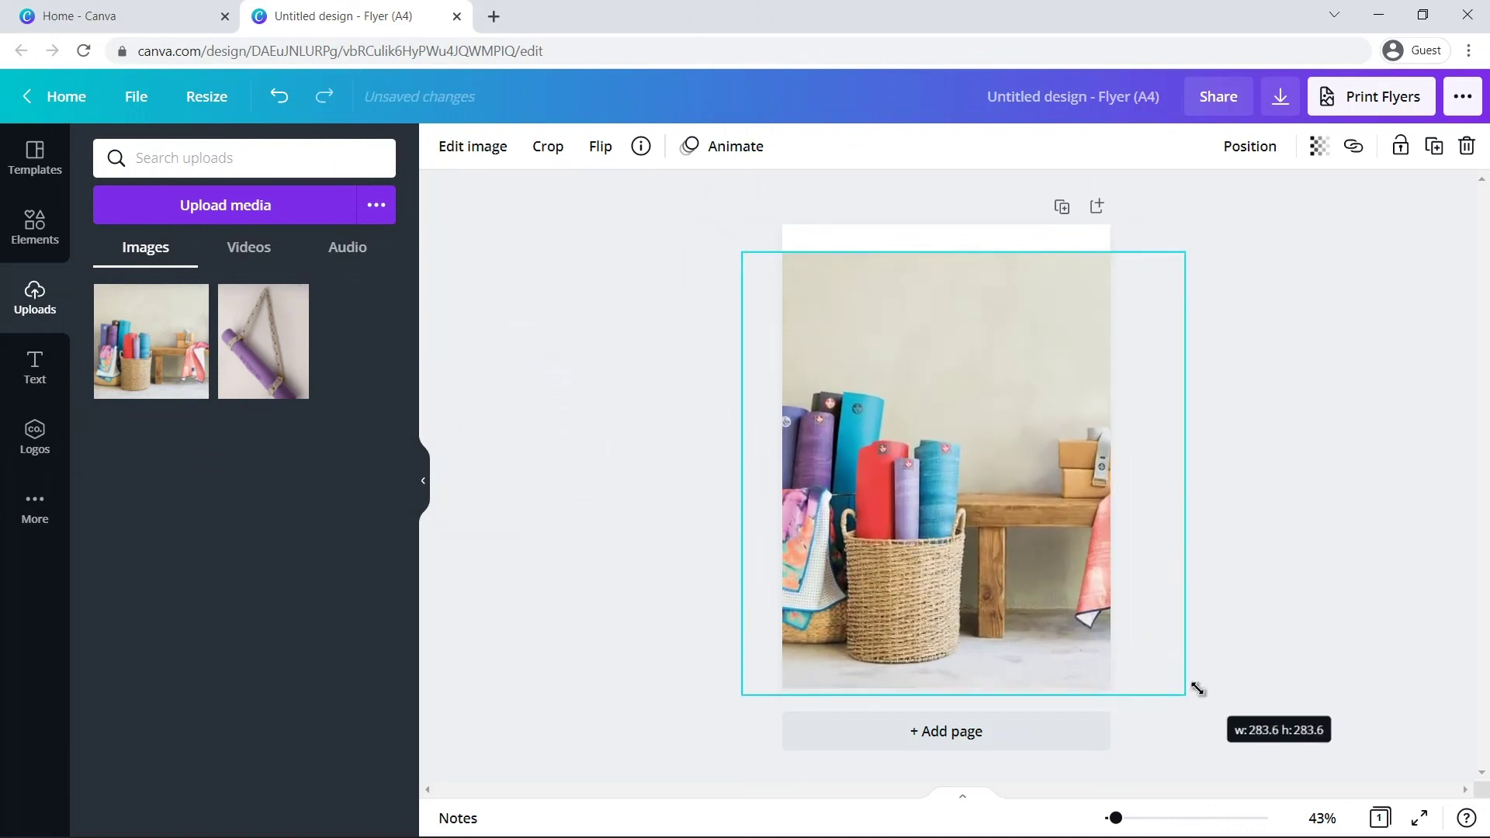
left_click_drag(742, 249, 707, 217)
left_click_drag(821, 274, 870, 280)
left_click(1271, 407)
Remove the background of the basket and rolled mats photo with Background Remover.
left_click(1044, 374)
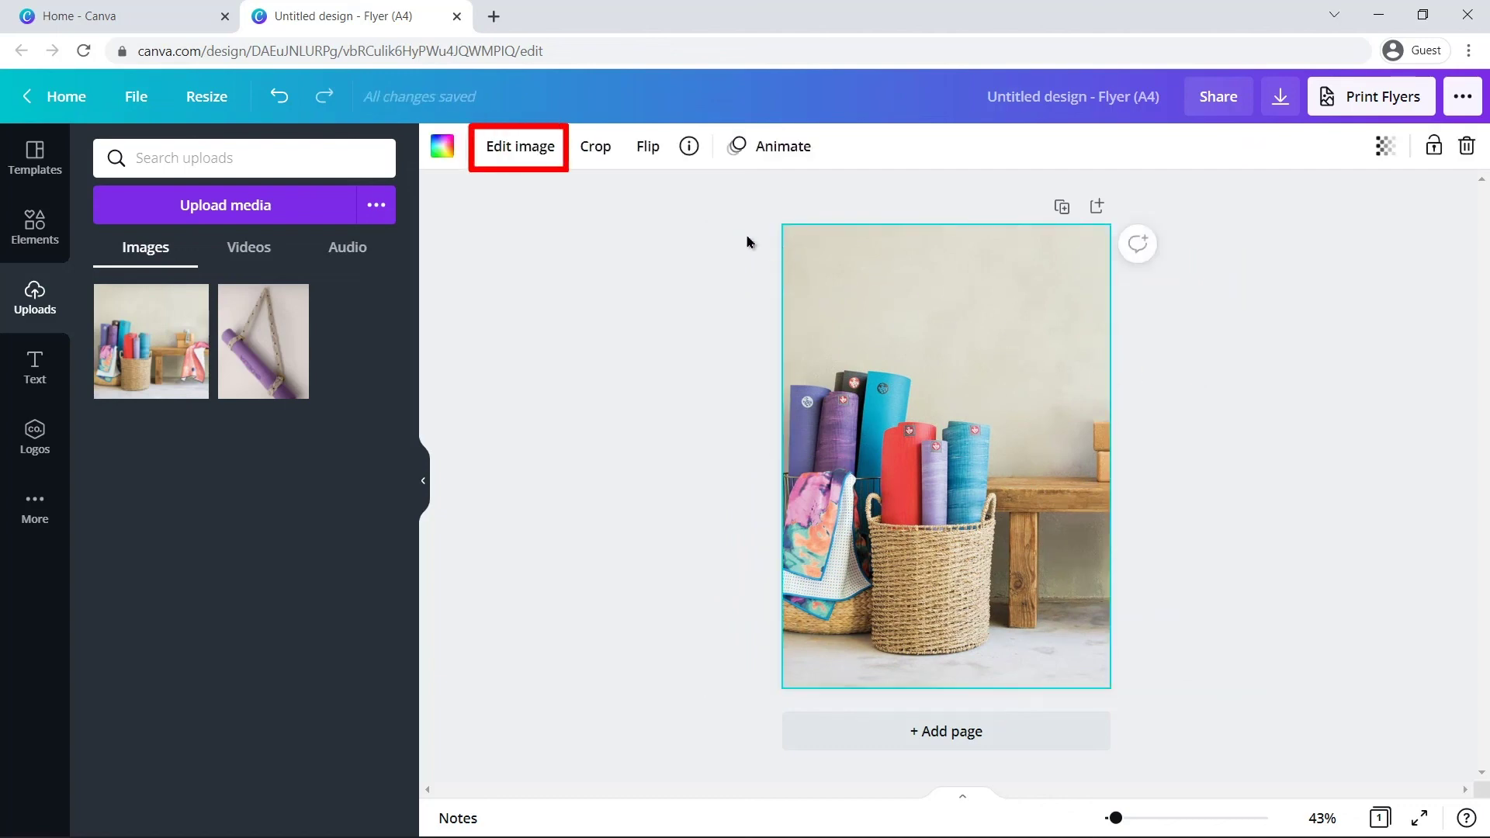
left_click(529, 161)
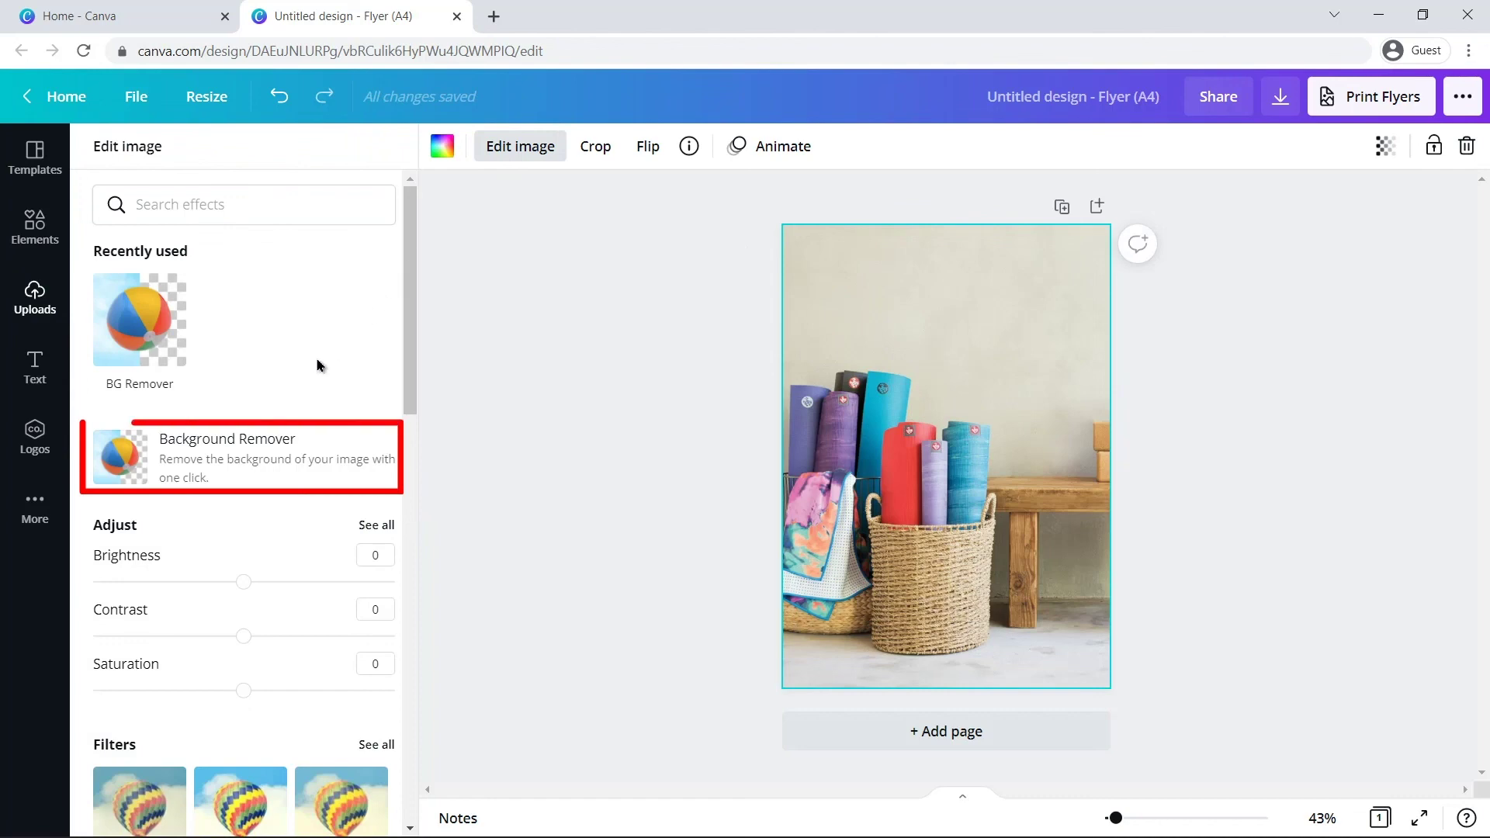
left_click(217, 458)
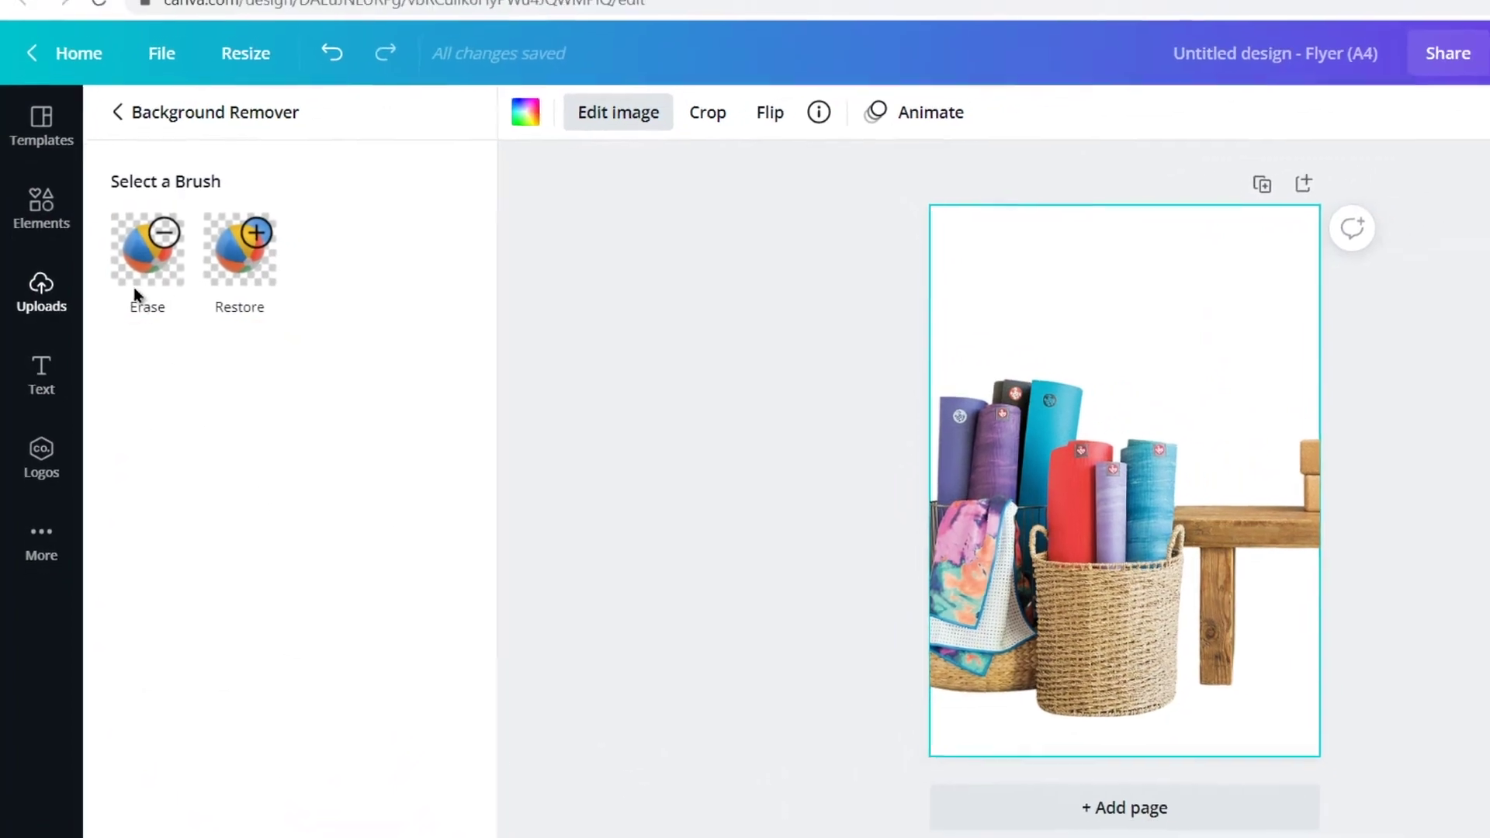
Erase the boxes, the pink towel and the far part of the bench with an Erase brush of size 29.
left_click(144, 281)
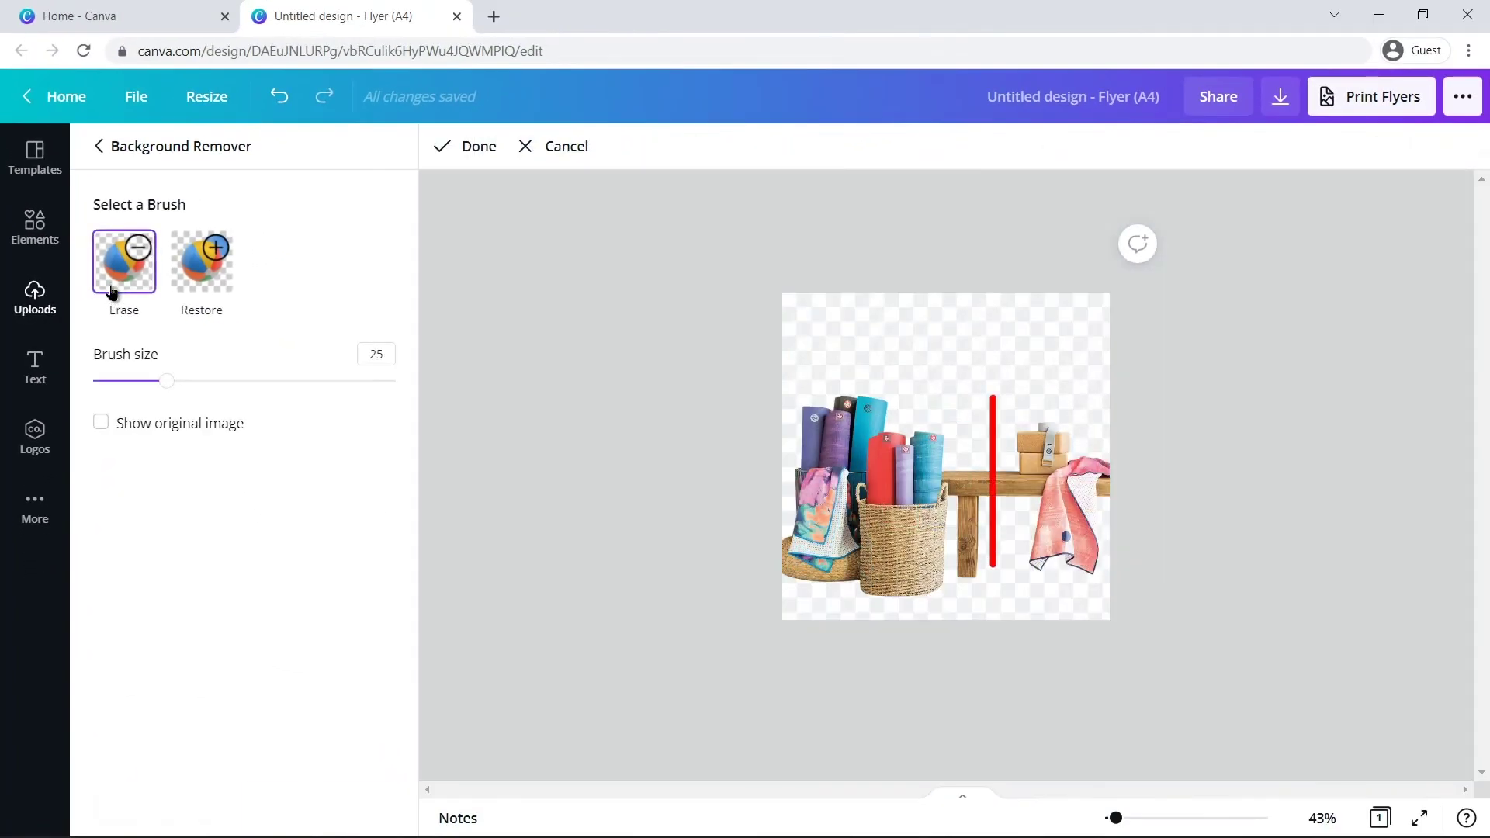
left_click_drag(164, 382, 180, 383)
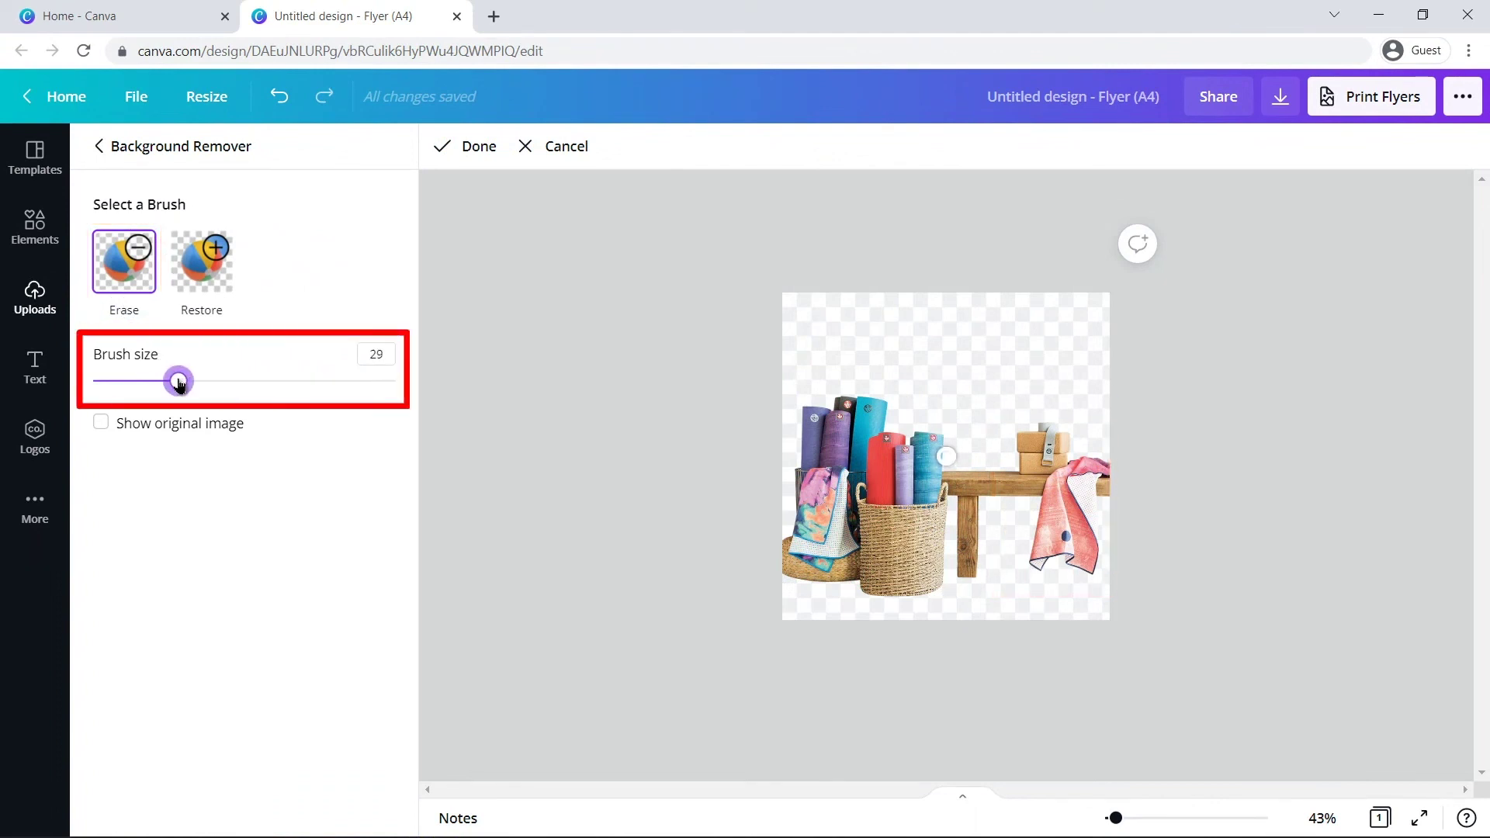
mouse_move(1040, 423)
left_mouse_down()
mouse_move(1025, 466)
mouse_move(1111, 491)
mouse_move(1050, 517)
mouse_move(1086, 579)
left_mouse_up()
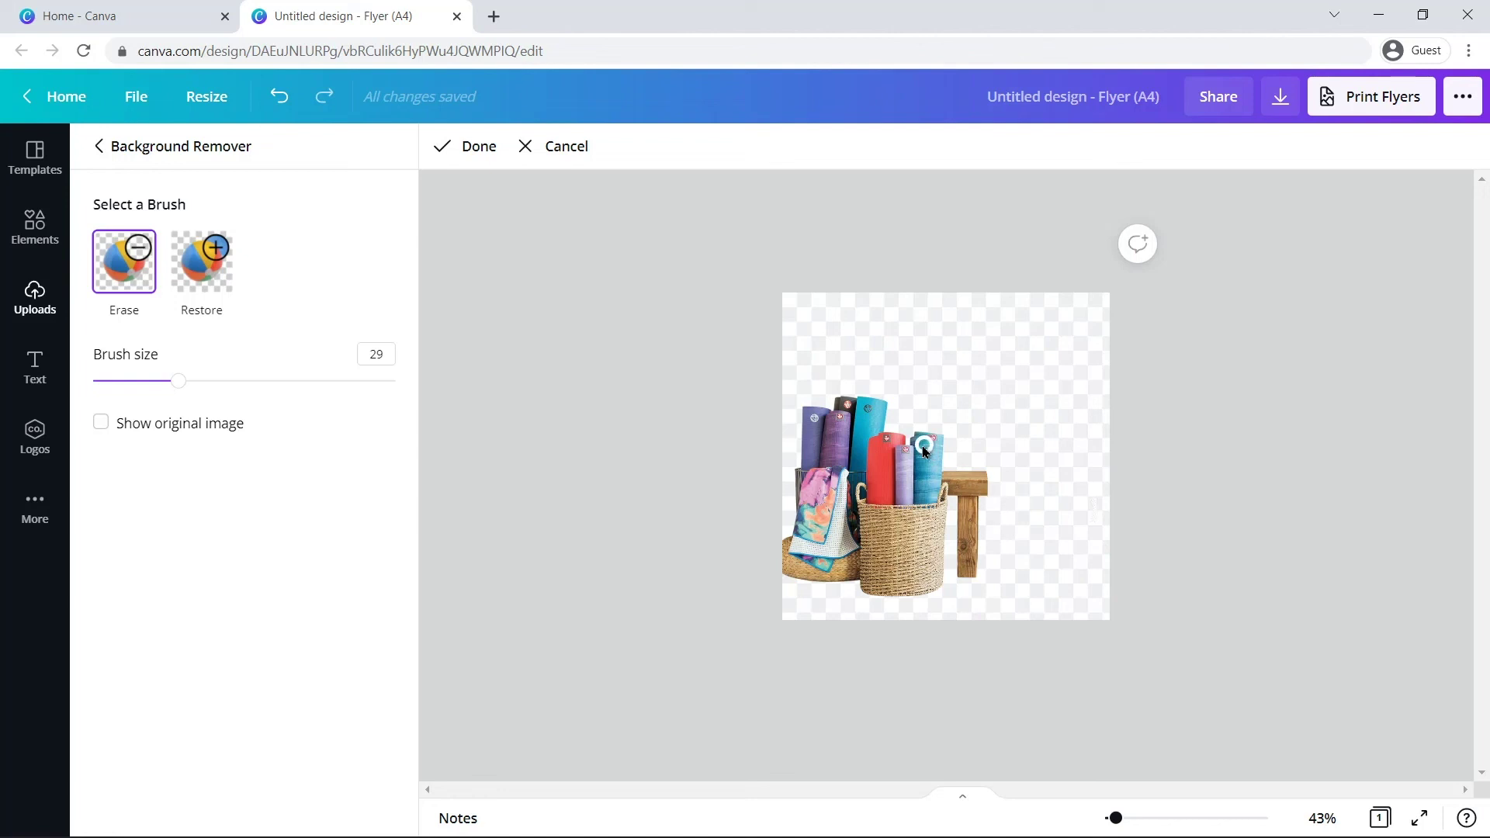
Restore the erased streak across the rolled mats with a Restore brush of size 32 and apply the cleaned-up cutout.
left_click(213, 284)
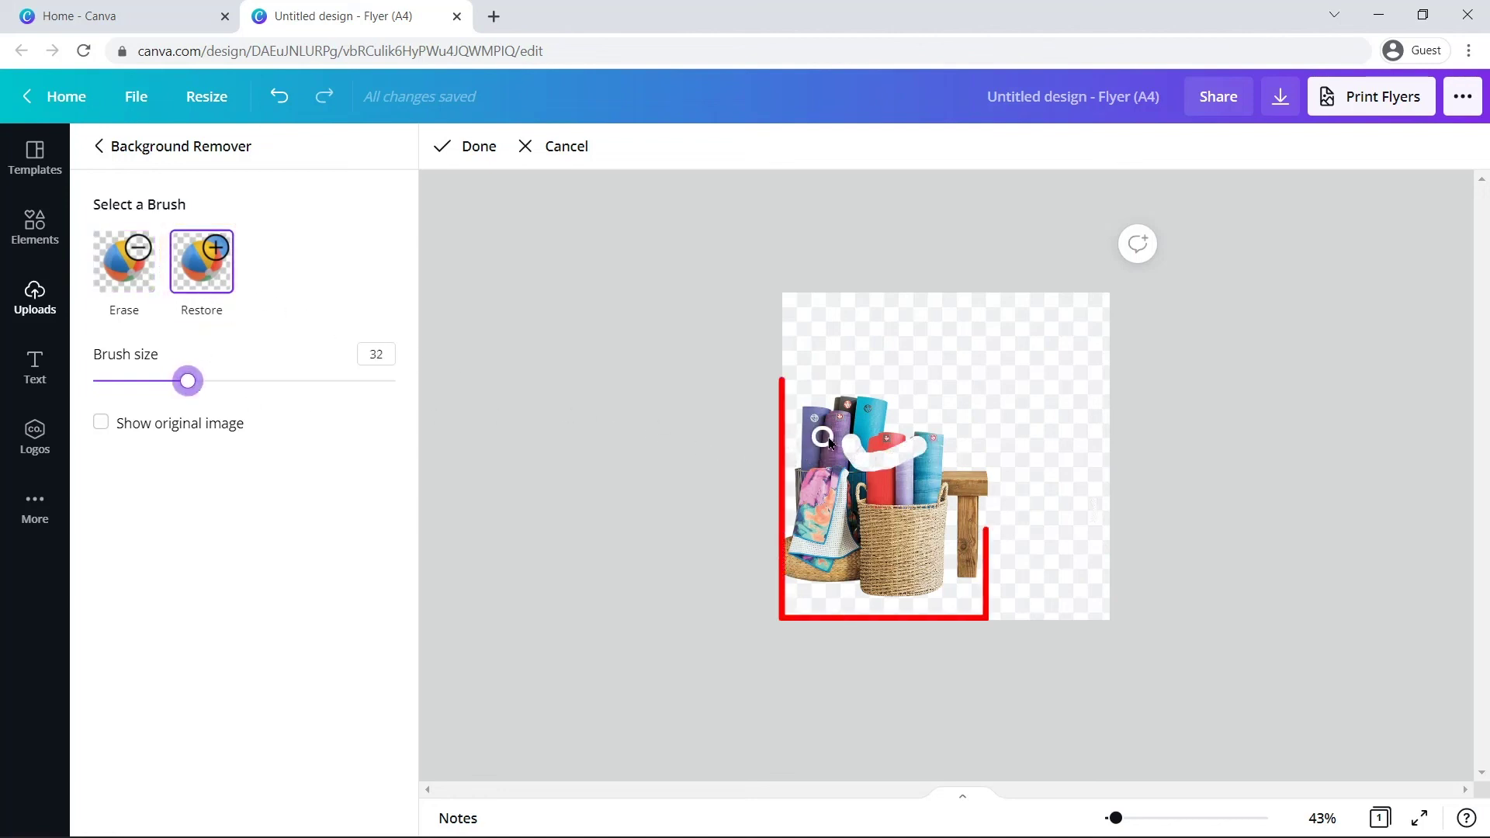
left_click_drag(848, 435, 875, 463)
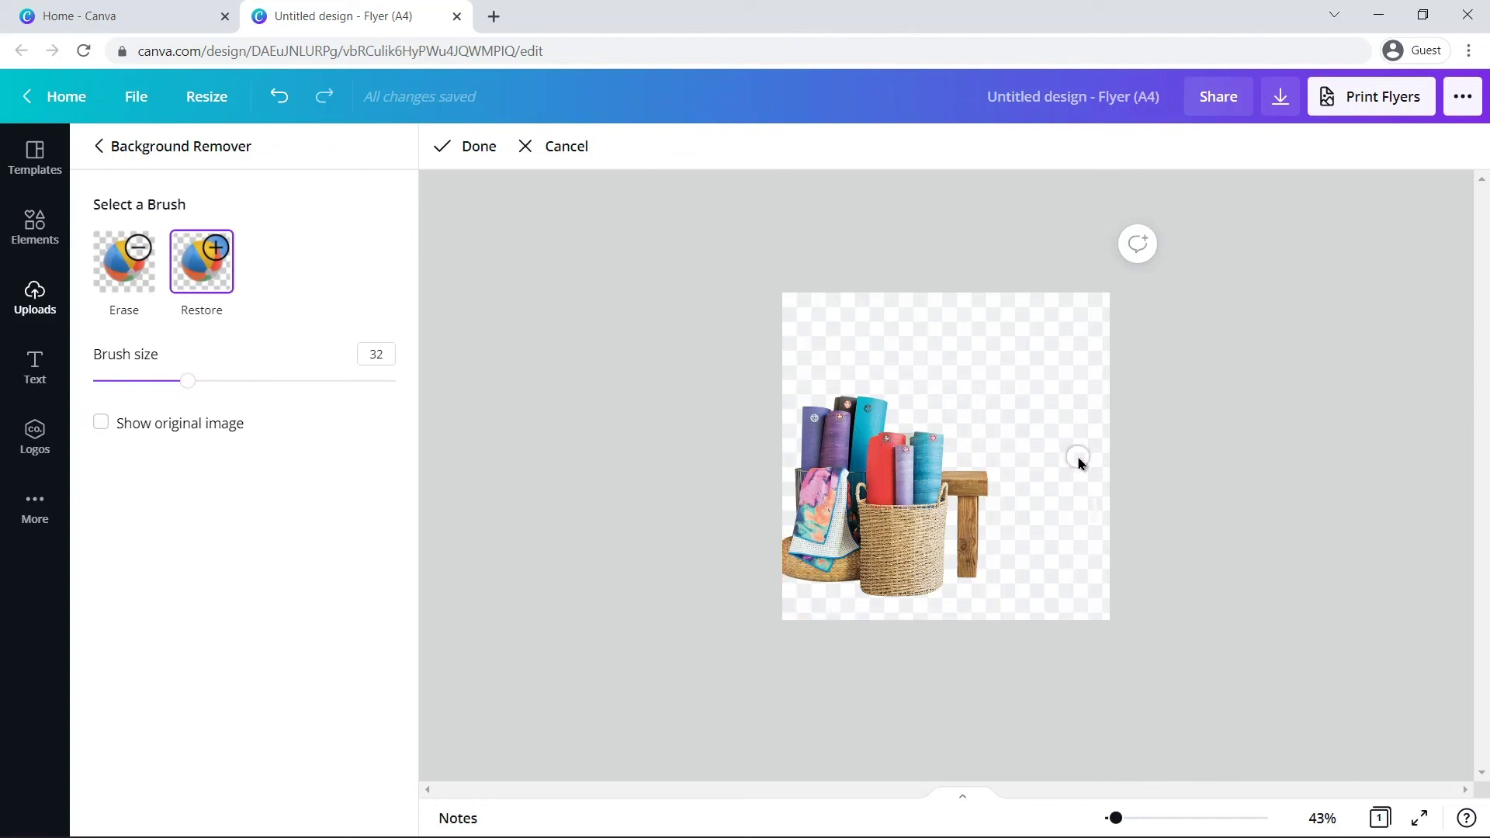
left_click(449, 149)
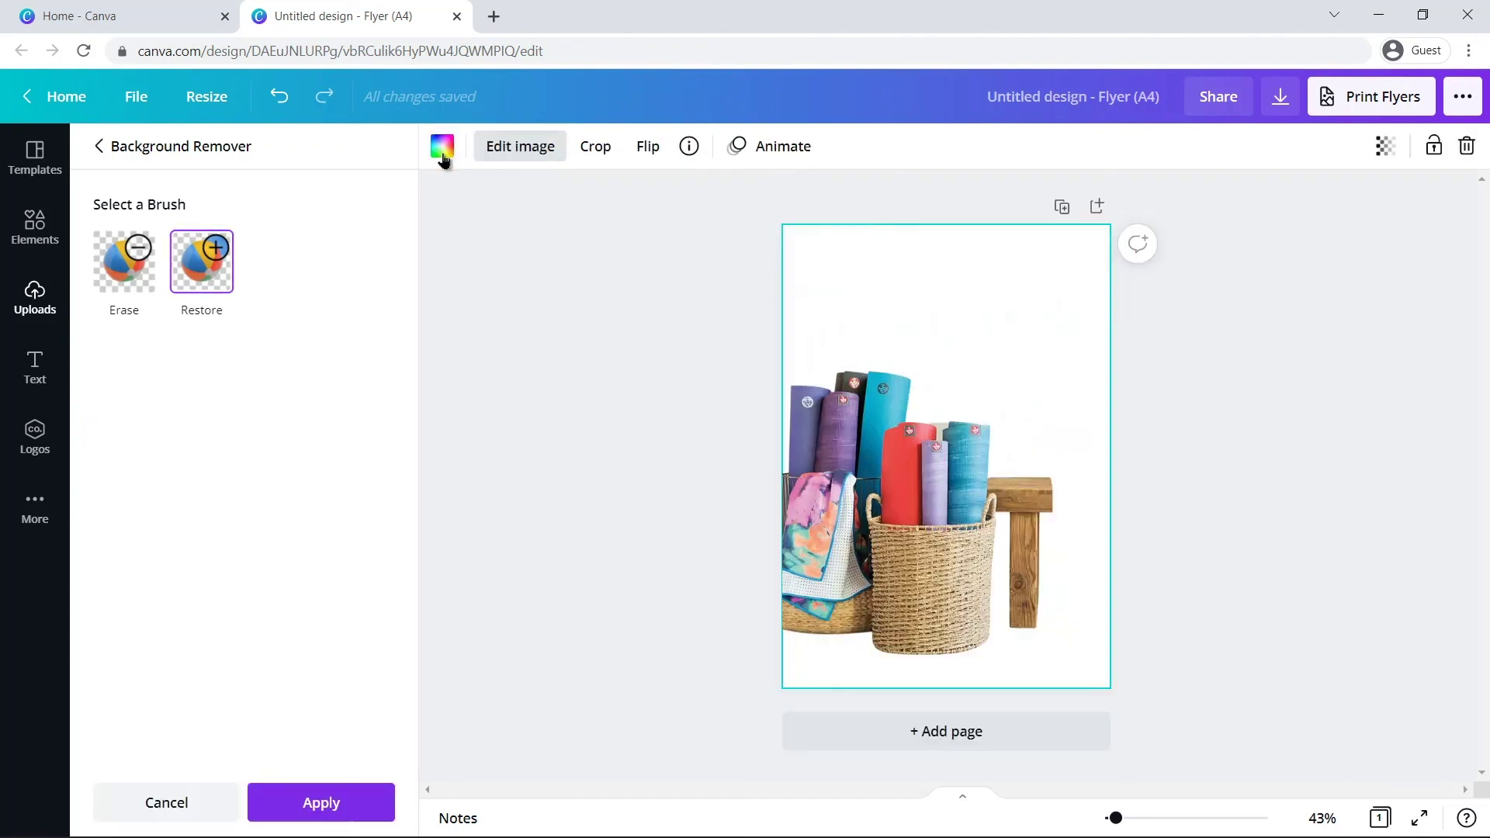
left_click(306, 802)
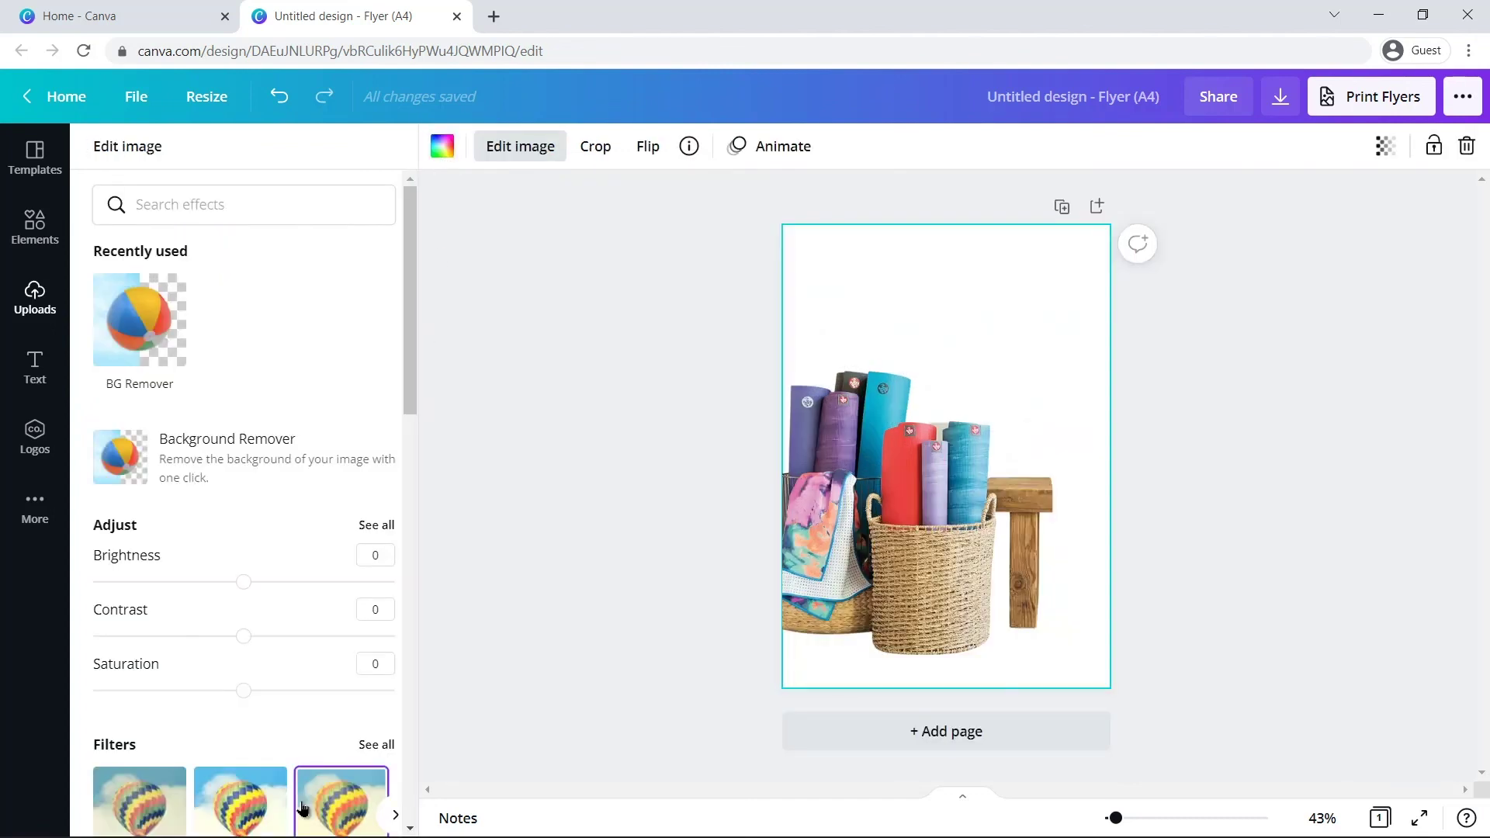
left_click(475, 603)
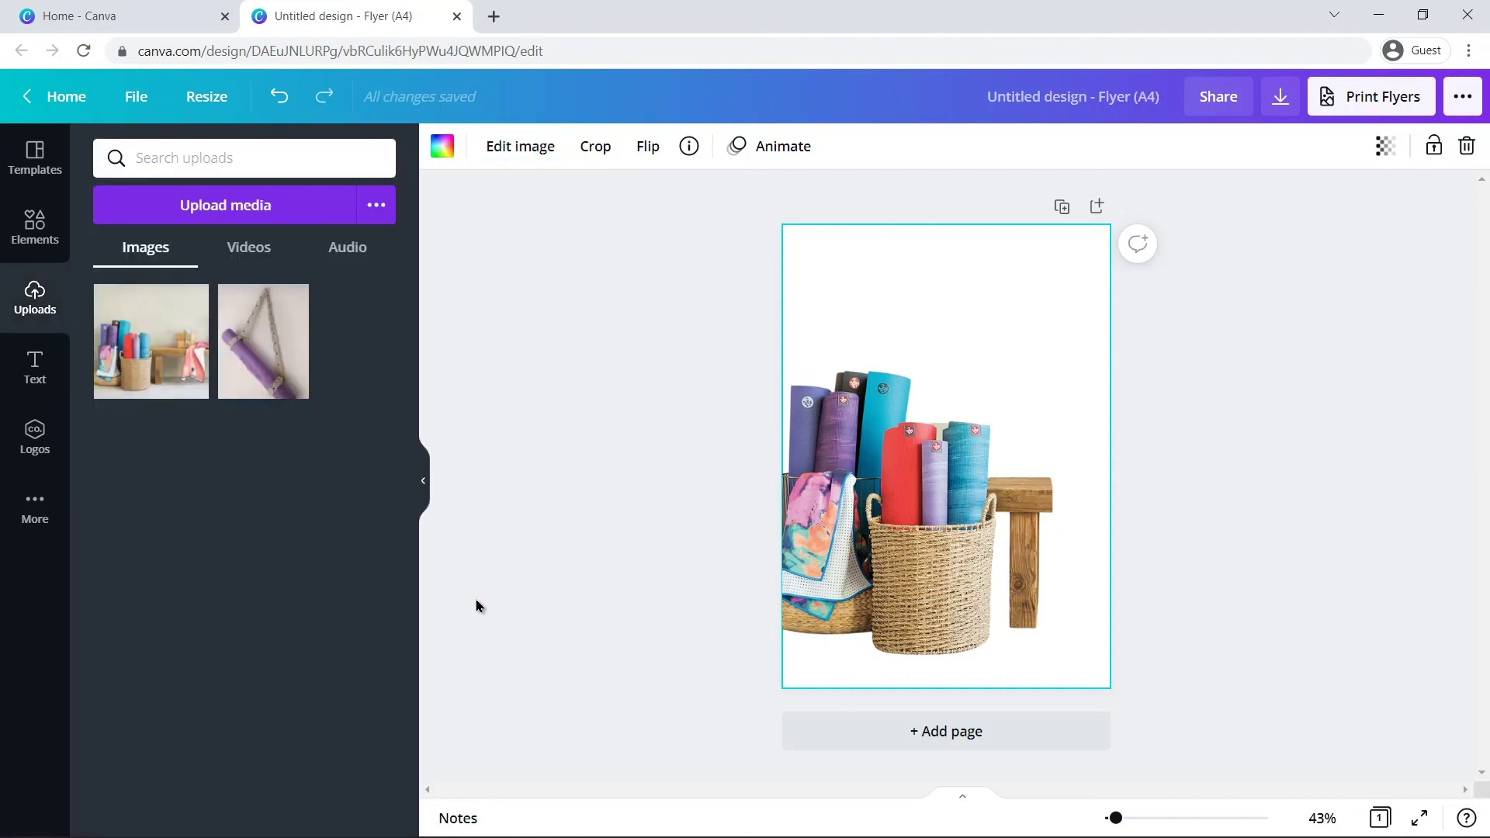